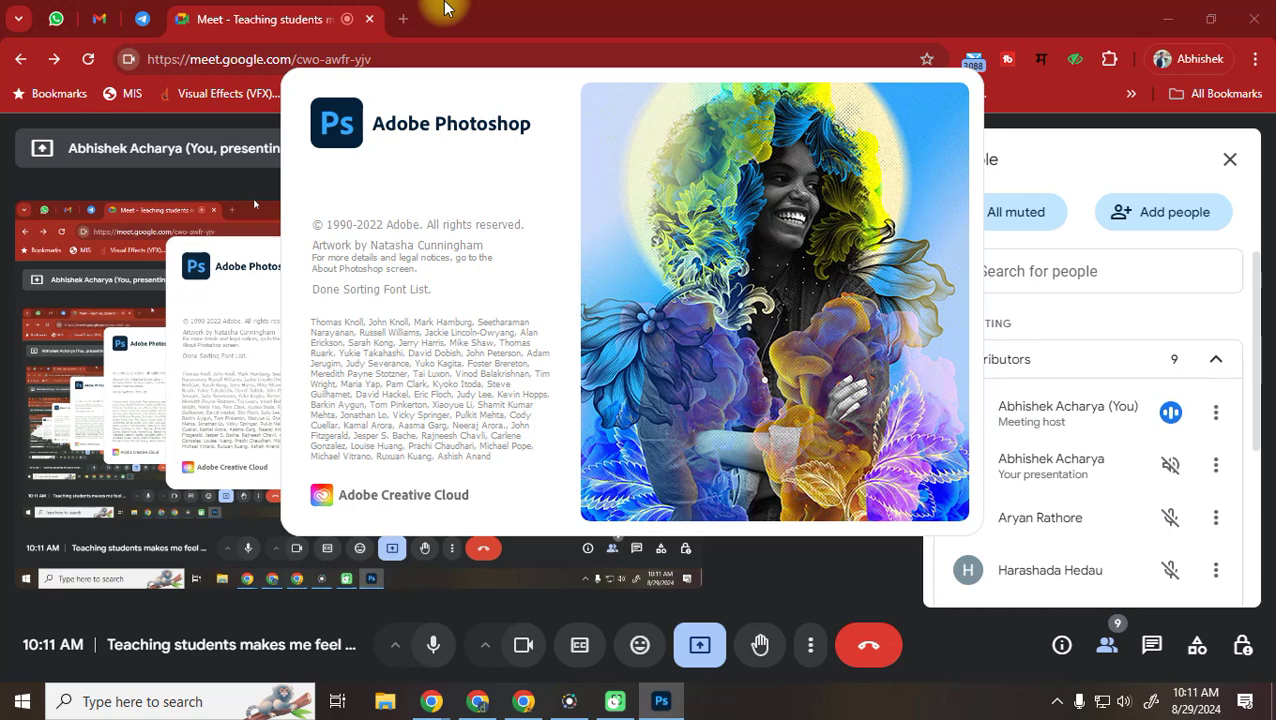
Close the meeting's People panel and the extra browser window showing an empty new tab
click(242, 26)
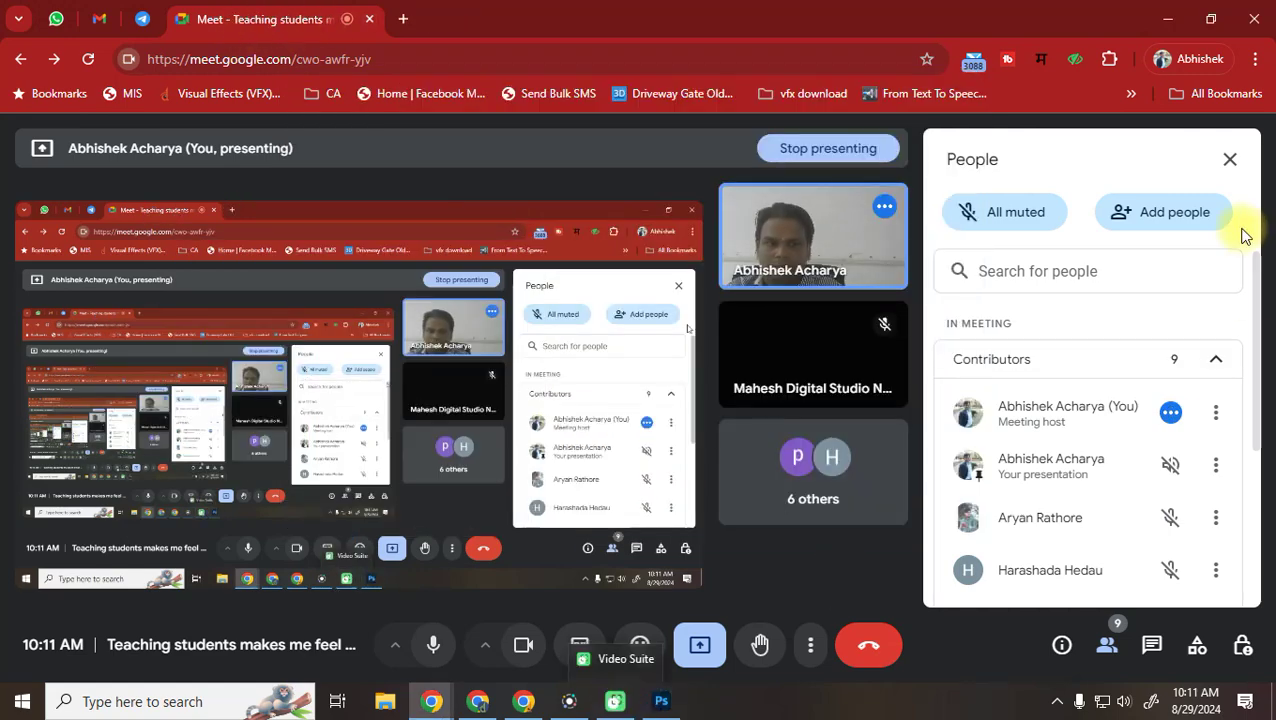
click(1228, 163)
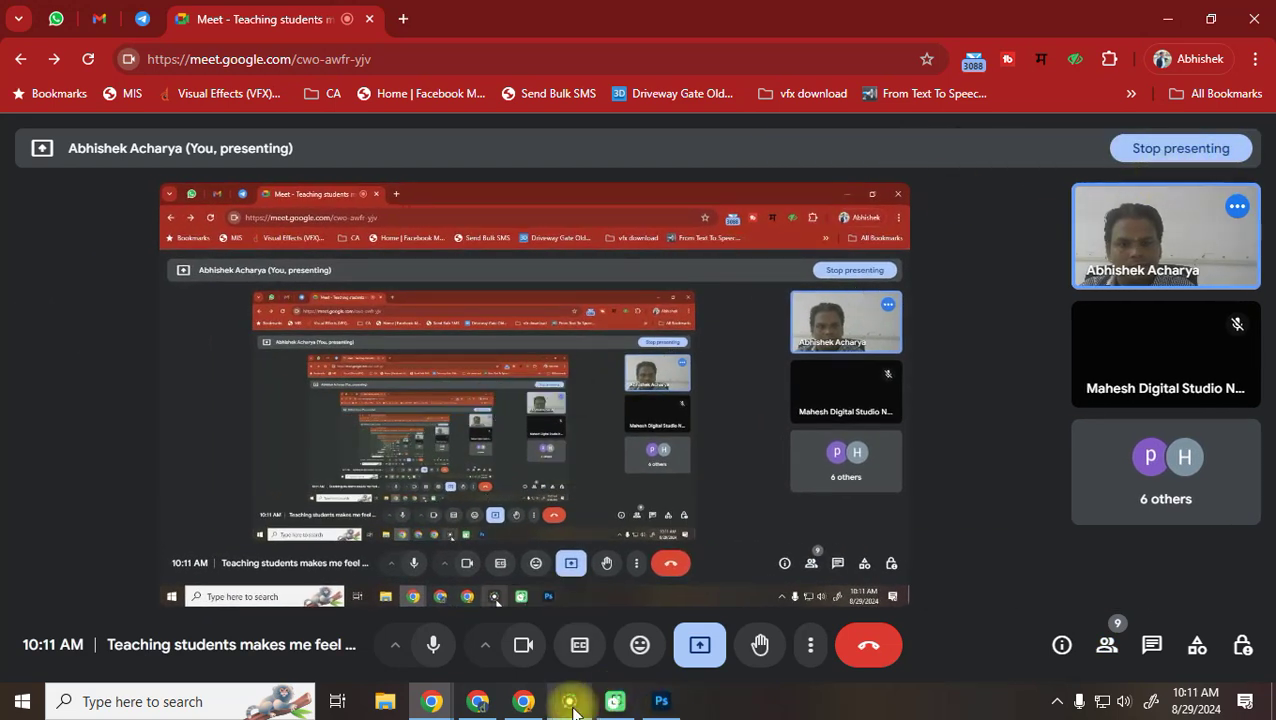
click(521, 704)
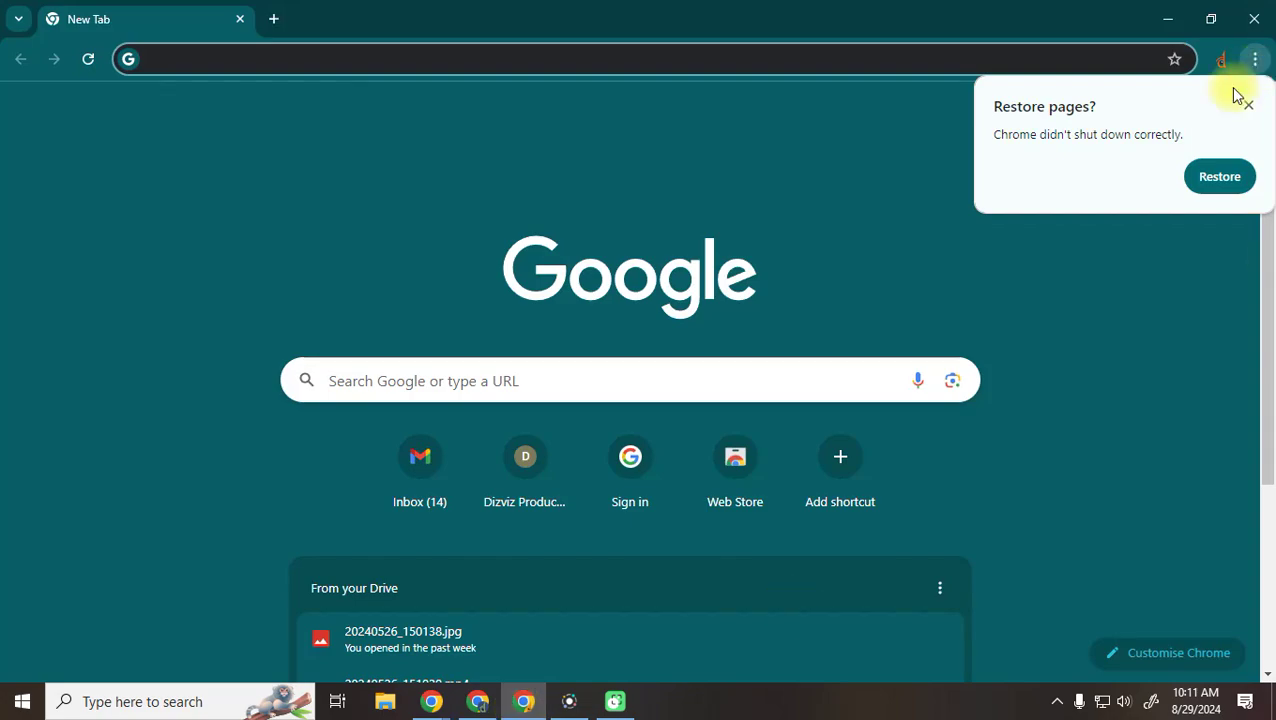
click(1250, 19)
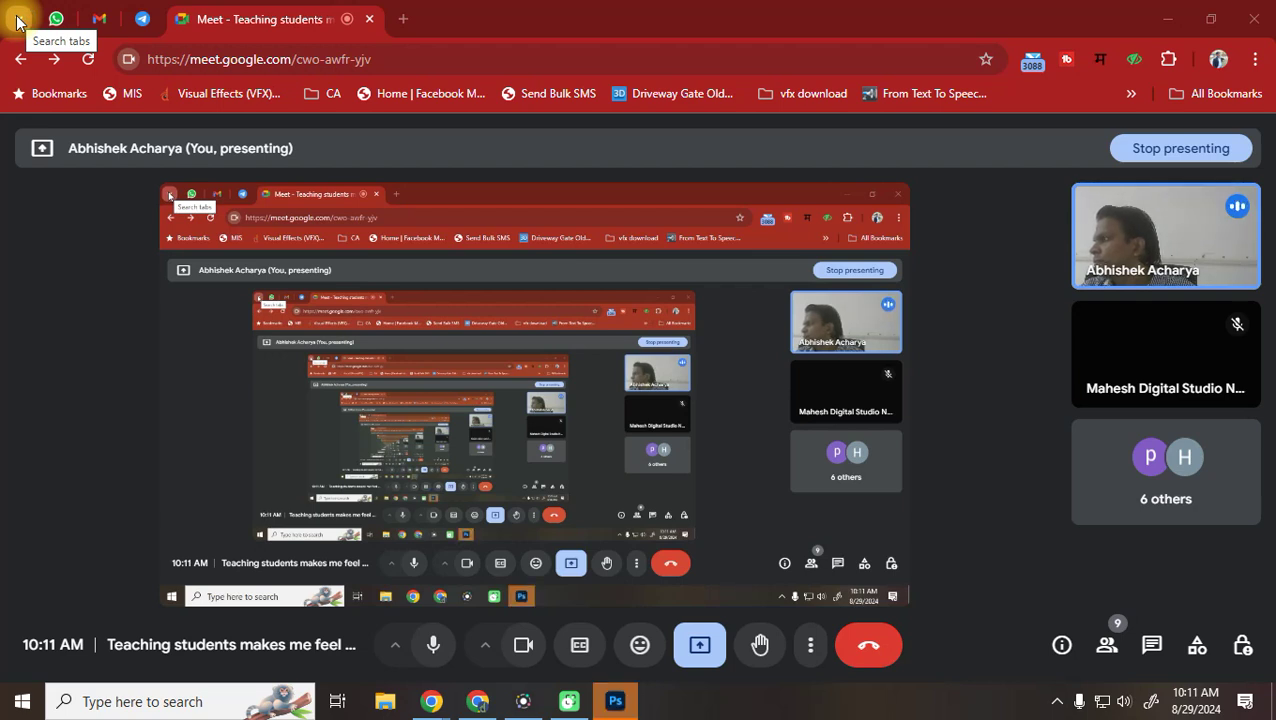
Switch to Photoshop and select the Background layer of the flower document
click(613, 701)
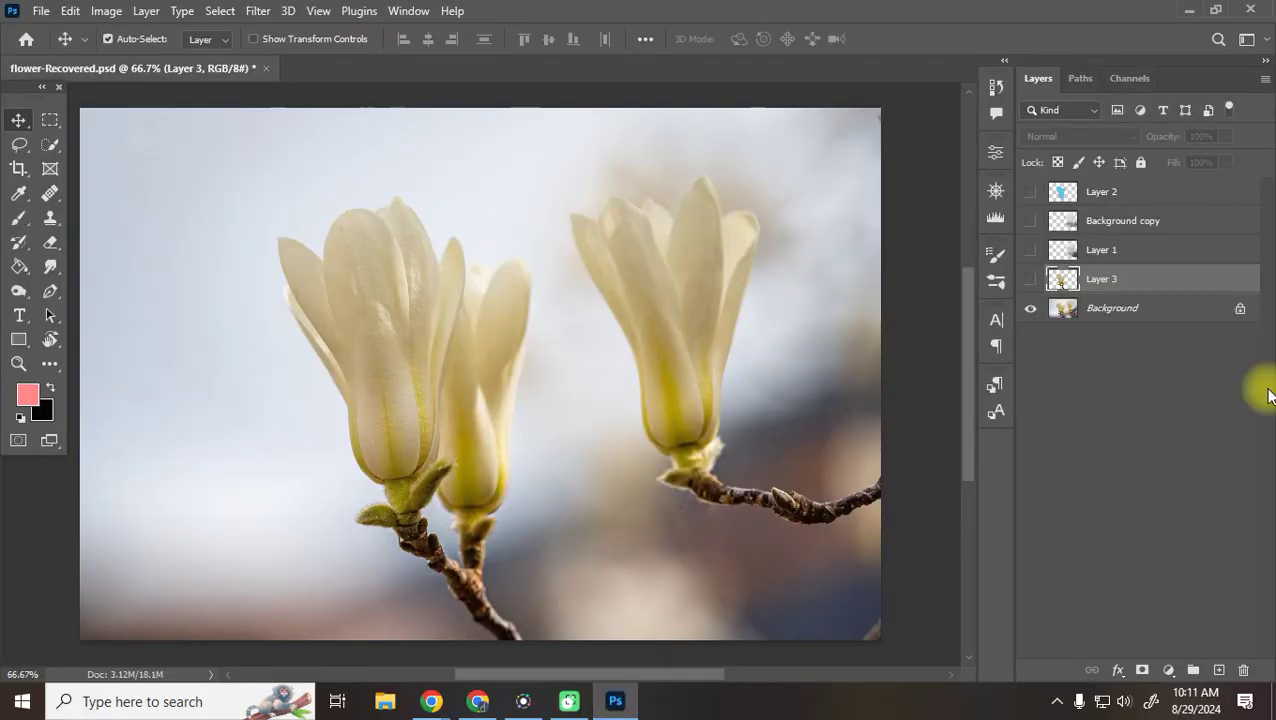
click(1120, 312)
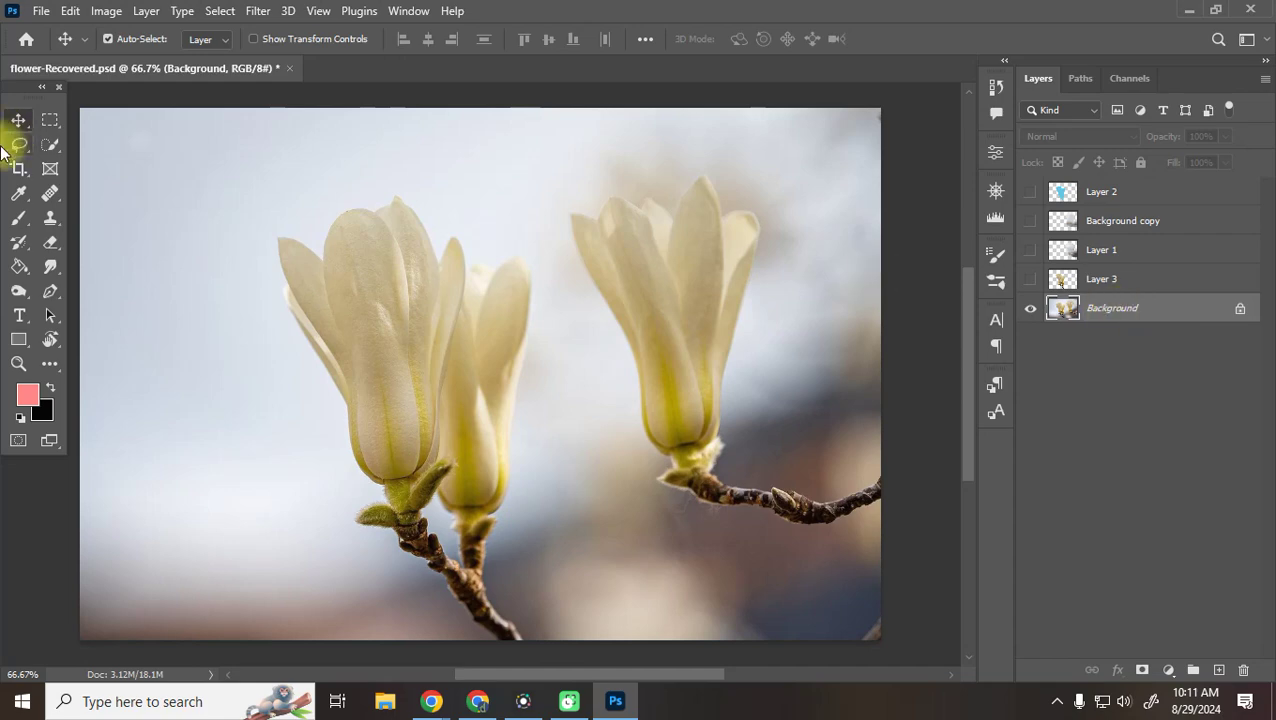
mouse_move(19, 144)
mouse_down()
mouse_move(57, 186)
mouse_move(92, 178)
mouse_up()
click(458, 603)
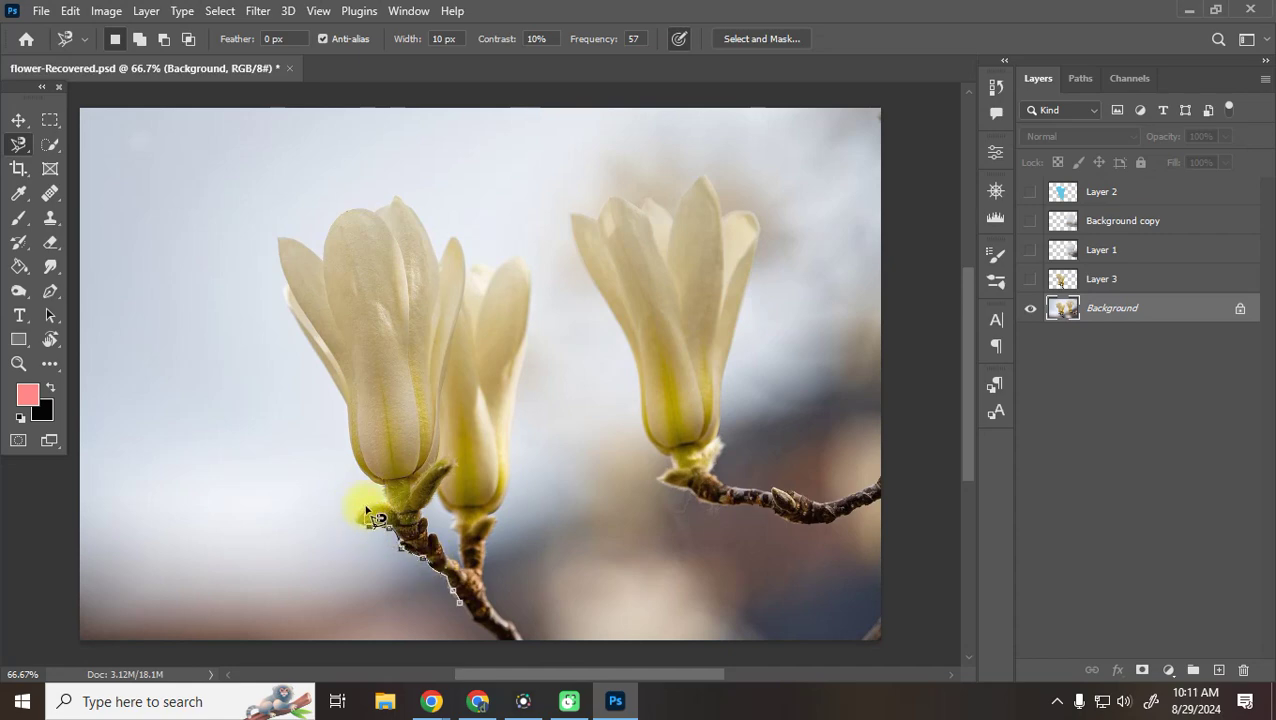
key(ctrl+equal)
key(ctrl+equal)
key(ctrl+equal)
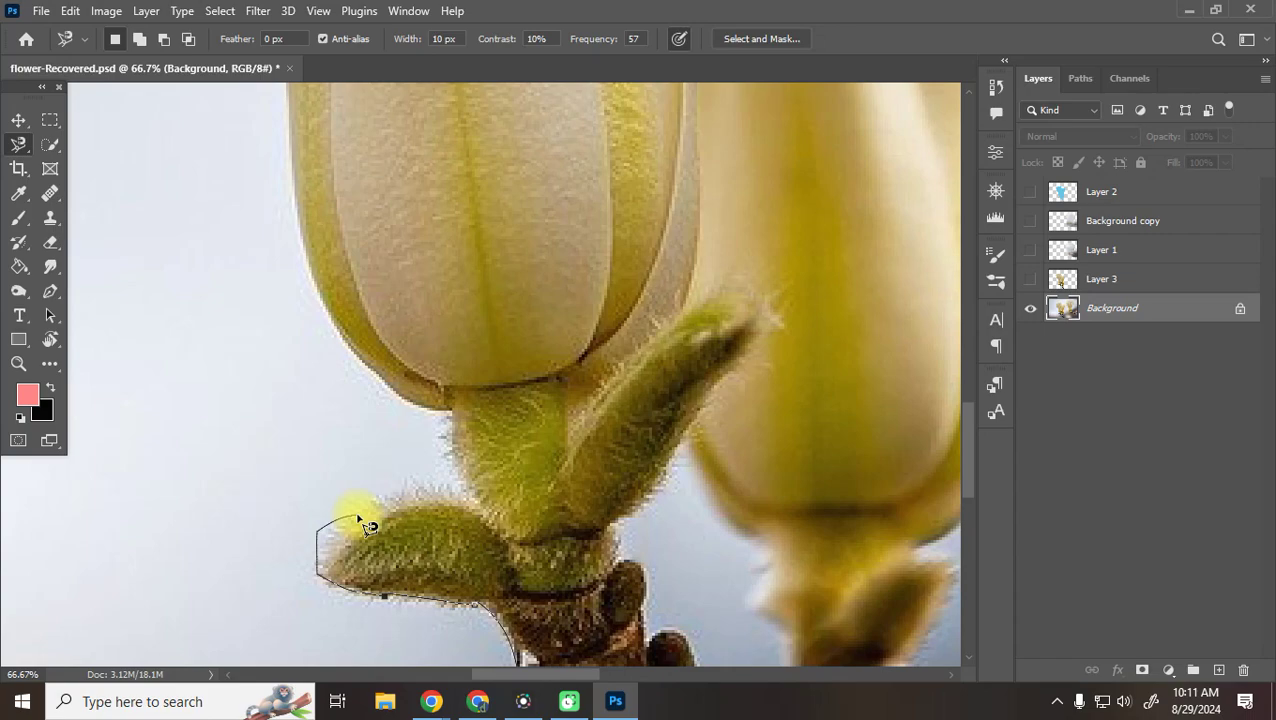
key(ctrl+equal)
key(ctrl+equal)
key(ctrl+equal)
Switch to the Google Meet window to admit the waiting participant and return to Photoshop
mouse_move(430, 695)
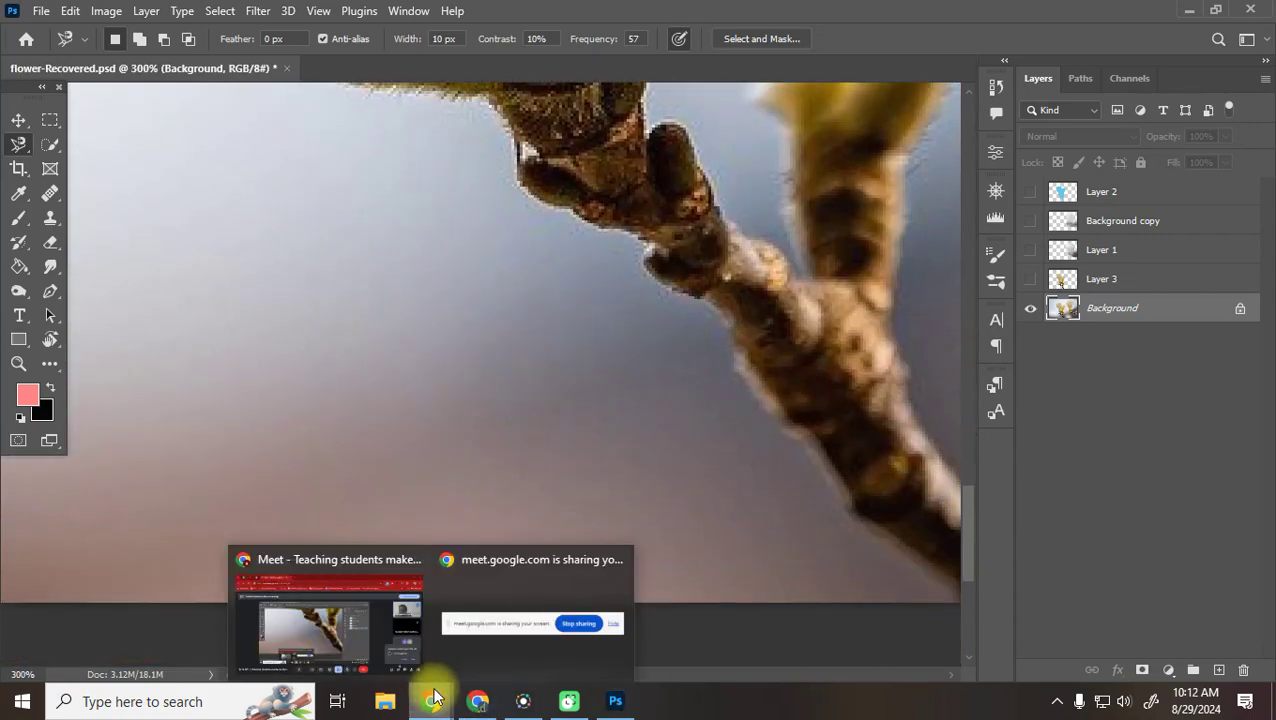
click(356, 638)
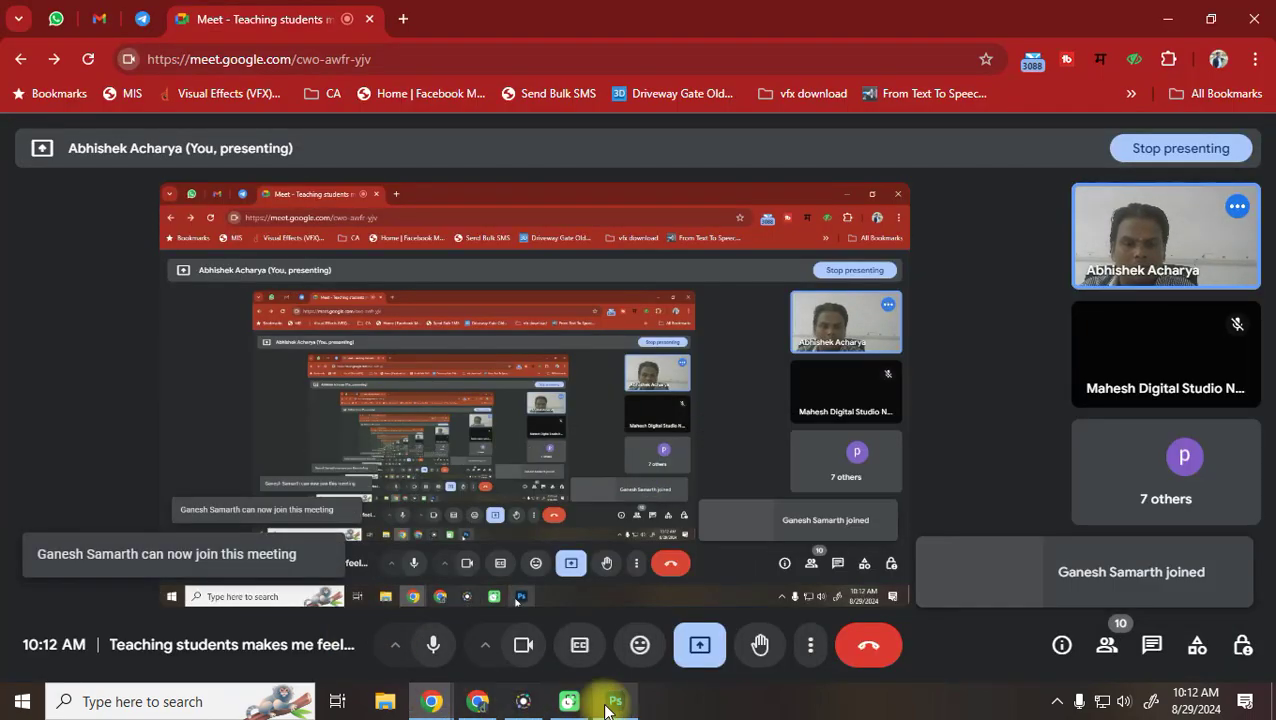
click(605, 708)
Trace the branch's left edge with the Magnetic Lasso, from the image's lower border up to the first knobs
key(space)
drag(598, 359, 524, 662)
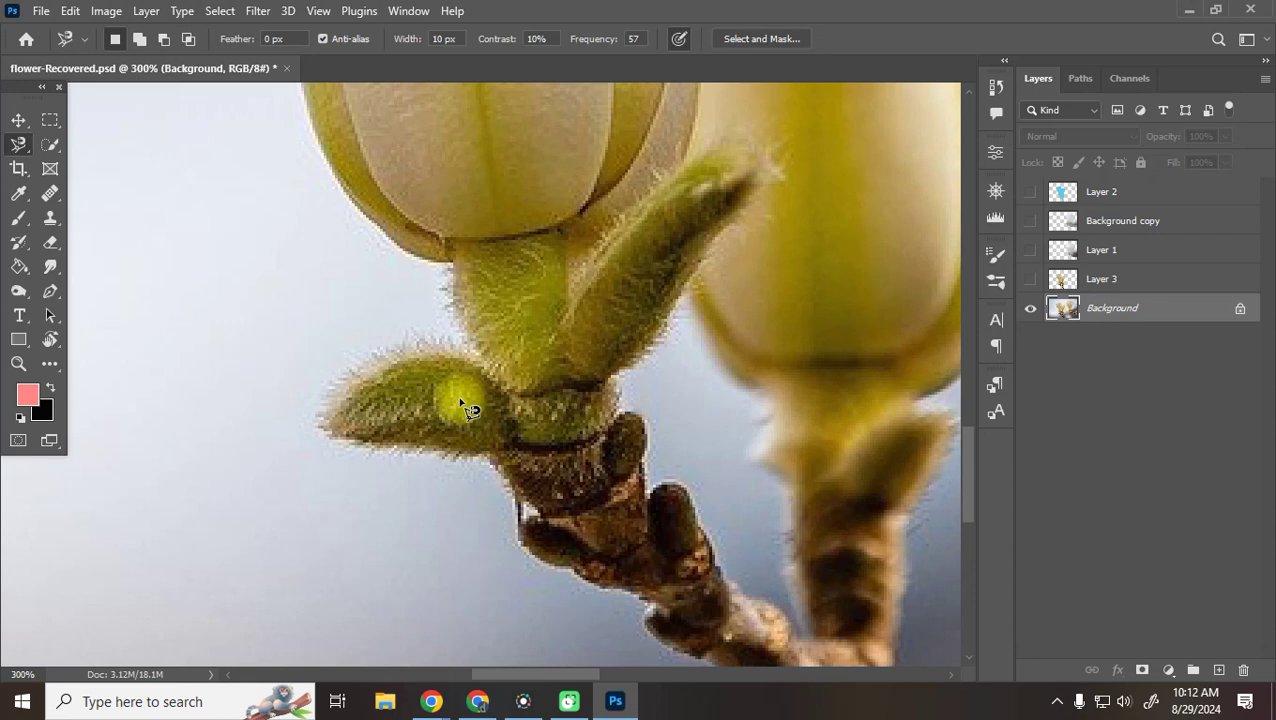
key(space)
drag(718, 515, 509, 125)
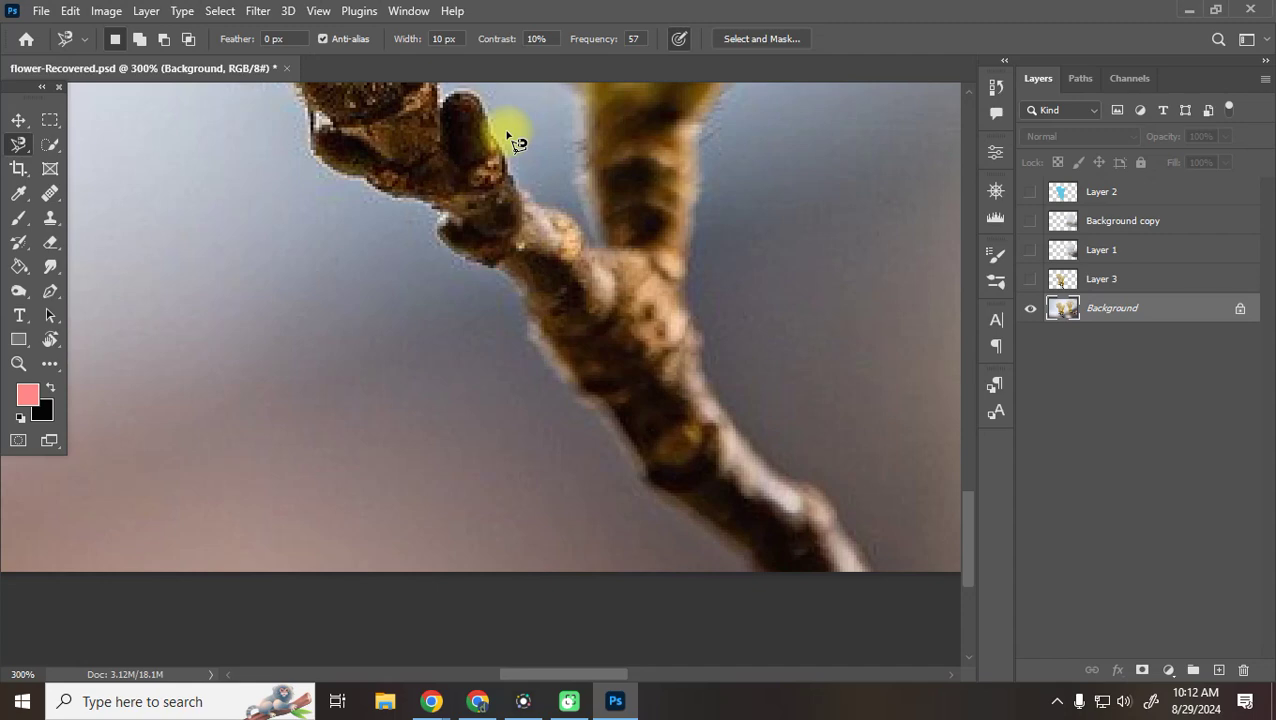
right_click(18, 143)
click(92, 181)
click(783, 566)
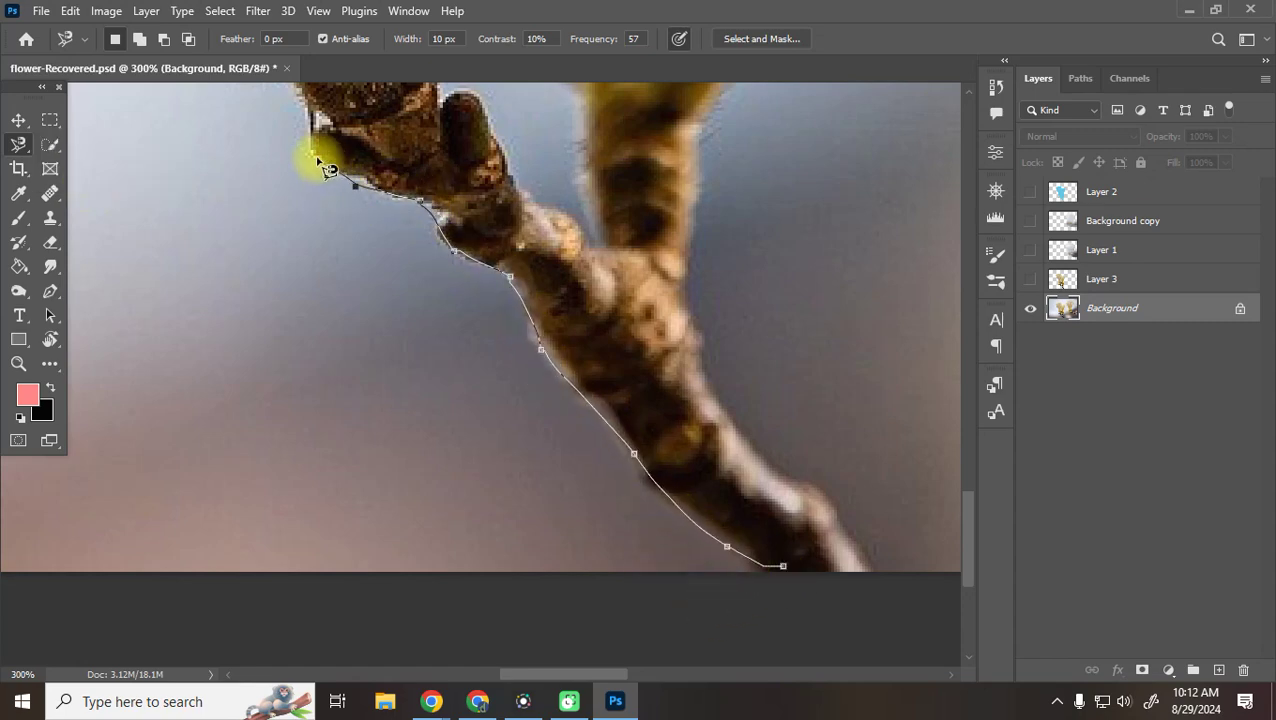
Continue the outline around the small fuzzy bud, across both flower bases and down the branch's right edge, closing the selection
key(space)
mouse_move(313, 150)
mouse_down()
mouse_move(362, 521)
mouse_move(368, 485)
mouse_up()
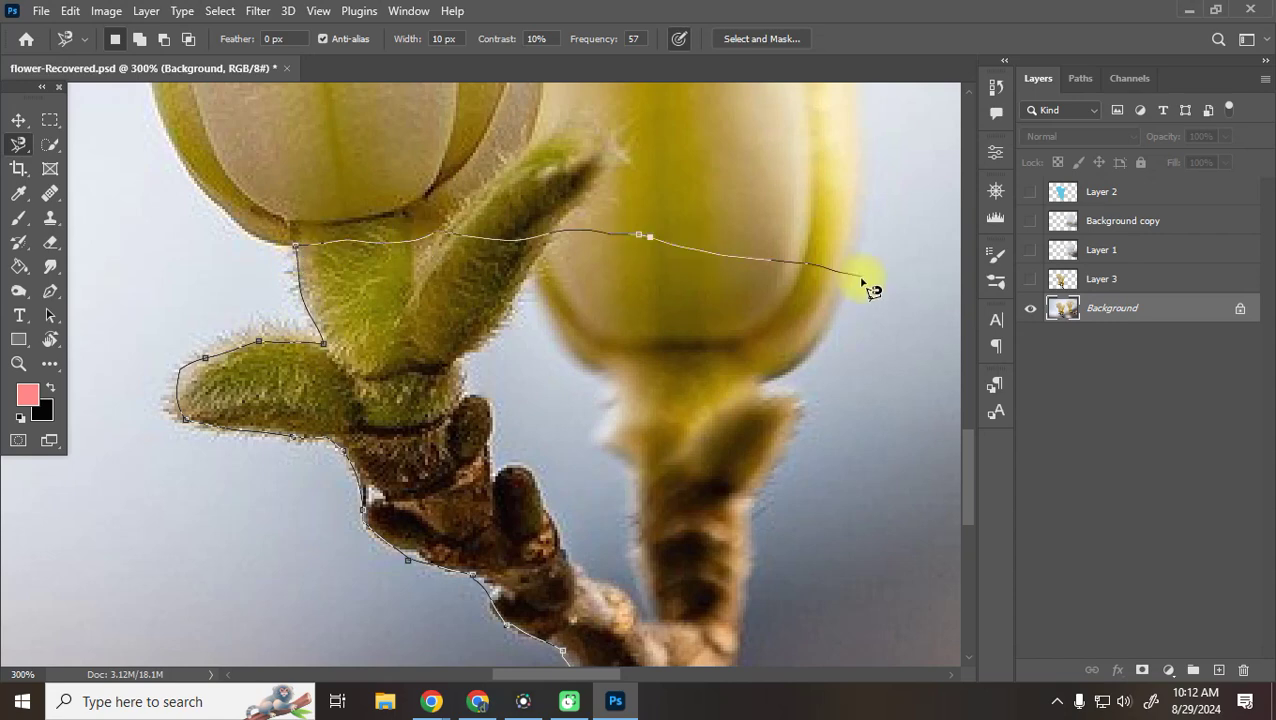
scroll(777, 620, down, 5)
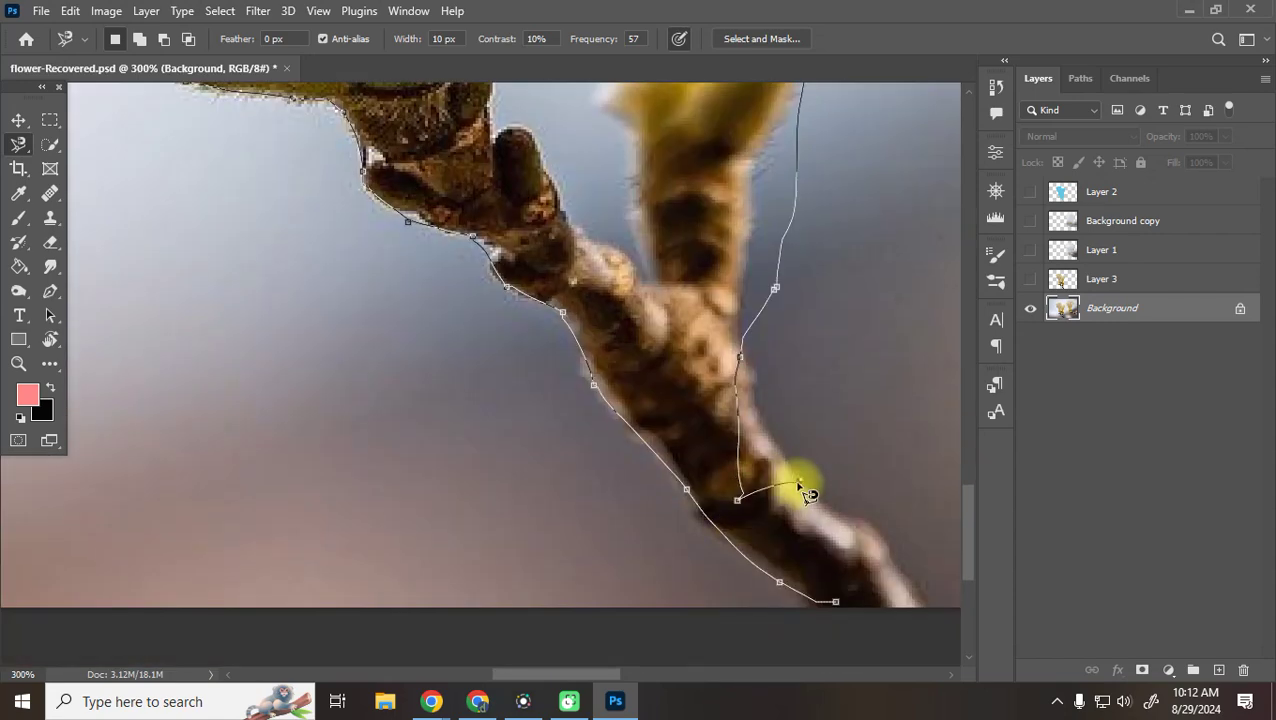
key(BackSpace)
key(BackSpace)
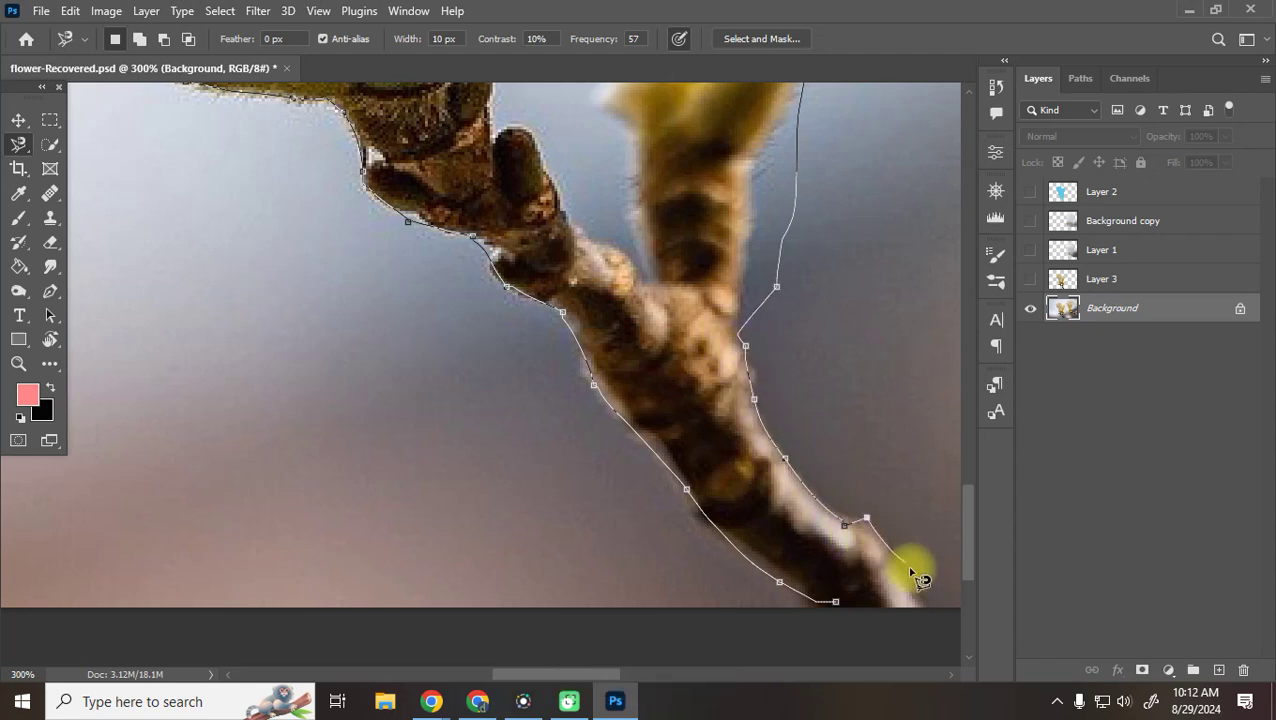
click(848, 622)
Refine the selection around the fuzzy left bud with the Lasso tool, adding its missed hairs and subtracting excess background
mouse_move(632, 504)
mouse_down()
mouse_move(370, 521)
mouse_move(410, 540)
mouse_up()
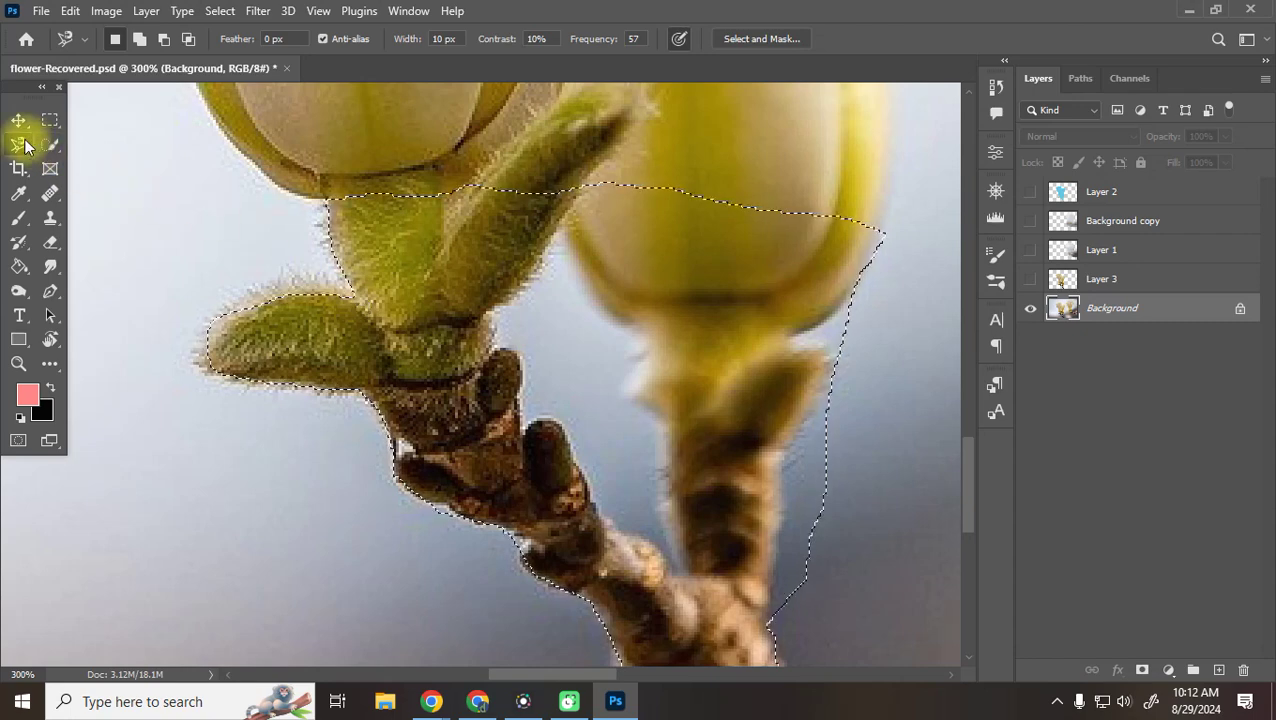
right_click(25, 146)
click(104, 140)
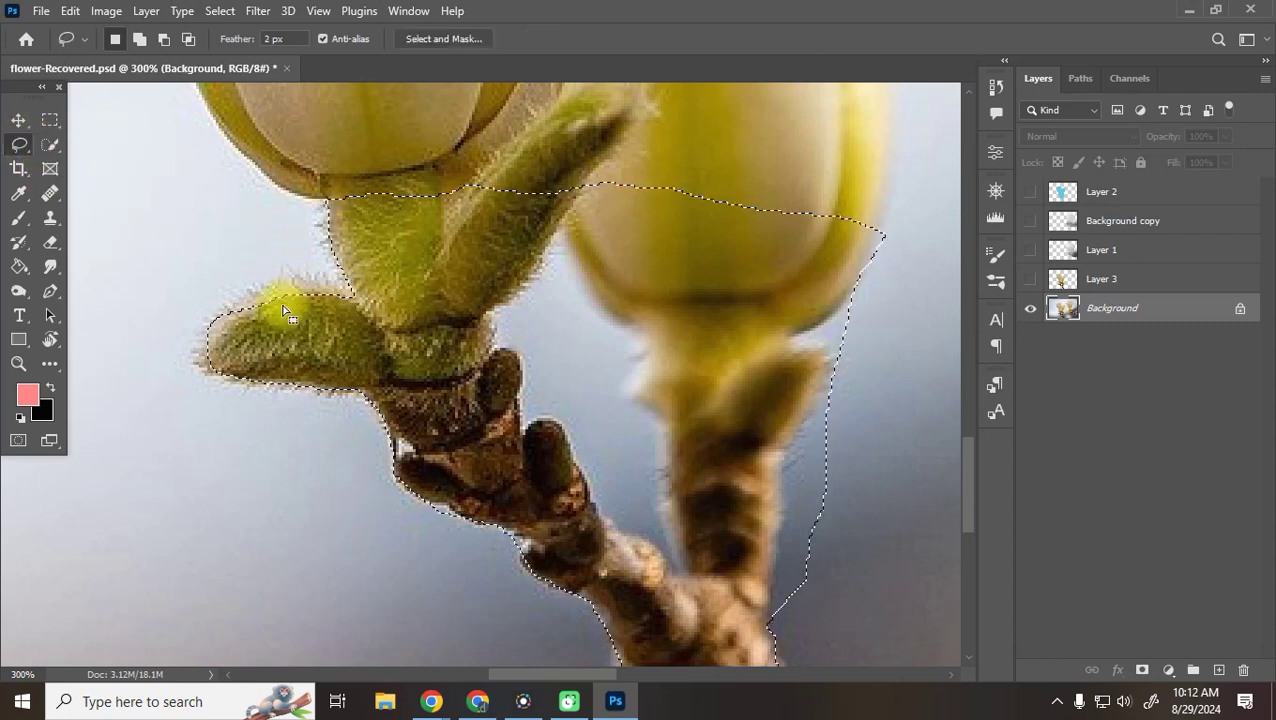
key(shift)
mouse_move(280, 282)
mouse_down()
mouse_move(328, 276)
mouse_move(345, 322)
mouse_move(248, 336)
mouse_move(243, 405)
mouse_up()
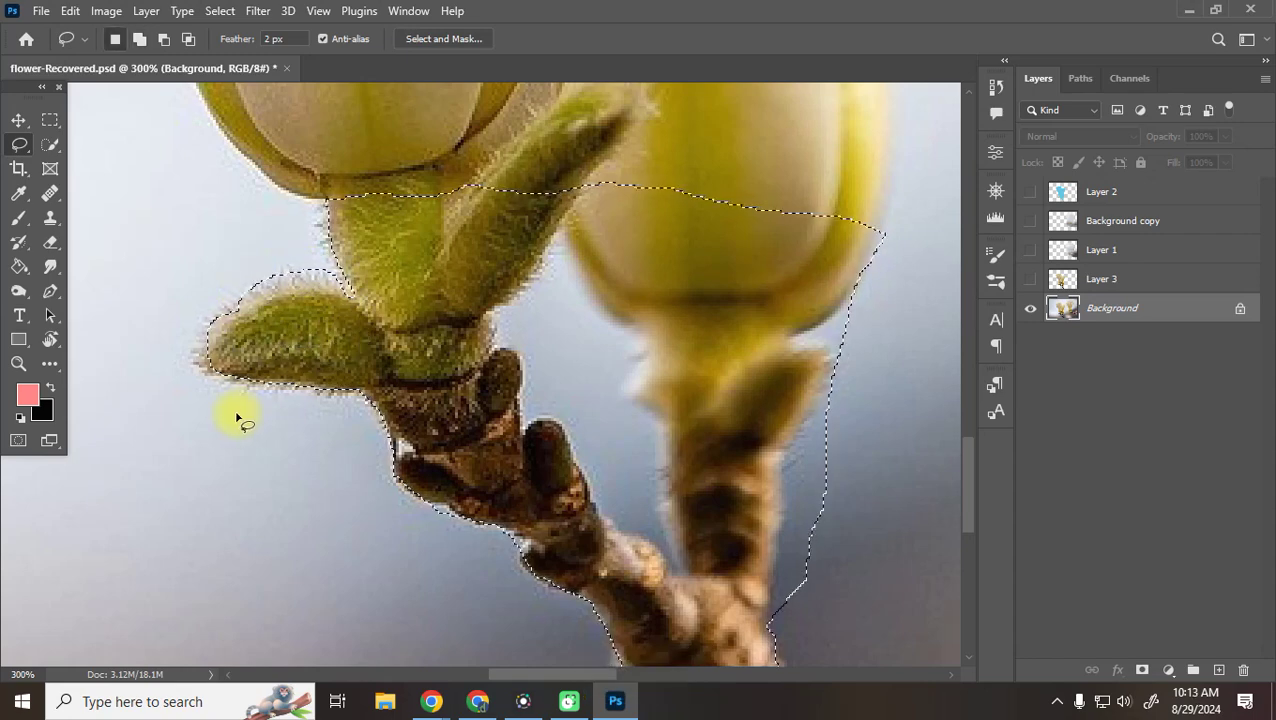
key(alt)
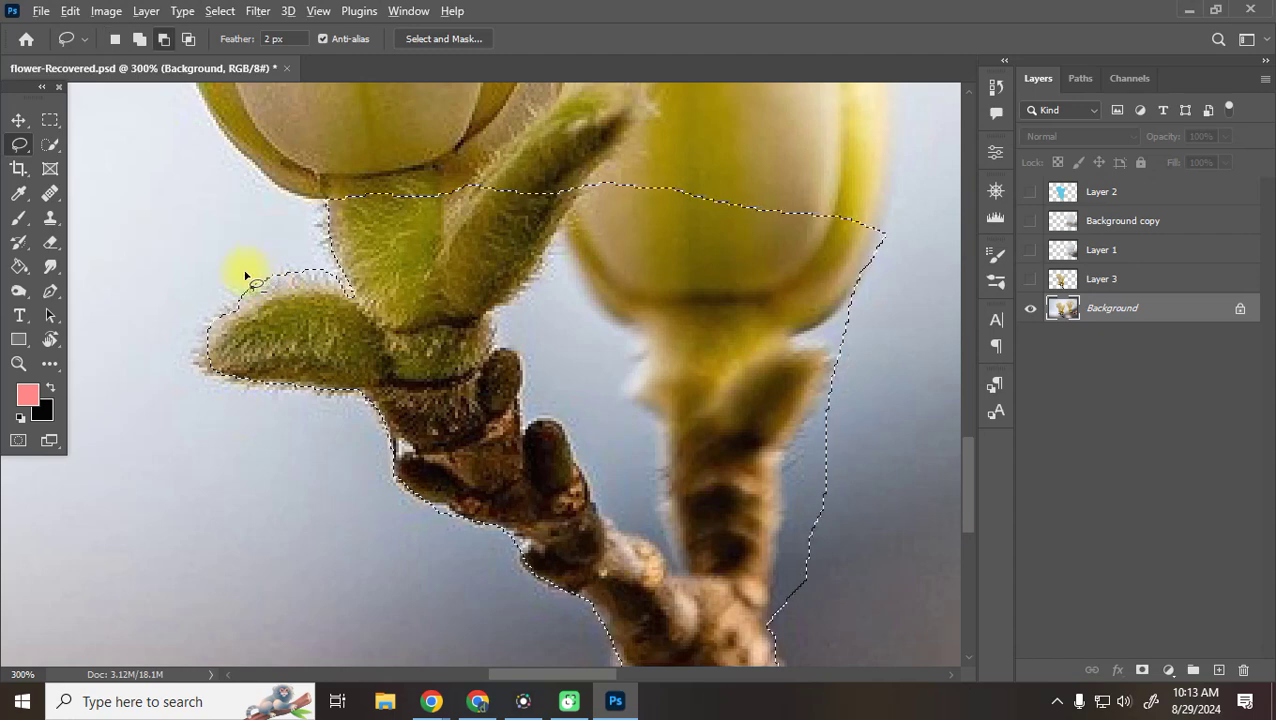
mouse_move(231, 291)
mouse_down()
mouse_move(304, 256)
mouse_move(194, 347)
mouse_move(199, 366)
mouse_move(280, 378)
mouse_up()
key(shift)
key(alt)
mouse_move(298, 258)
mouse_down()
mouse_move(339, 285)
mouse_move(309, 257)
mouse_move(312, 325)
mouse_up()
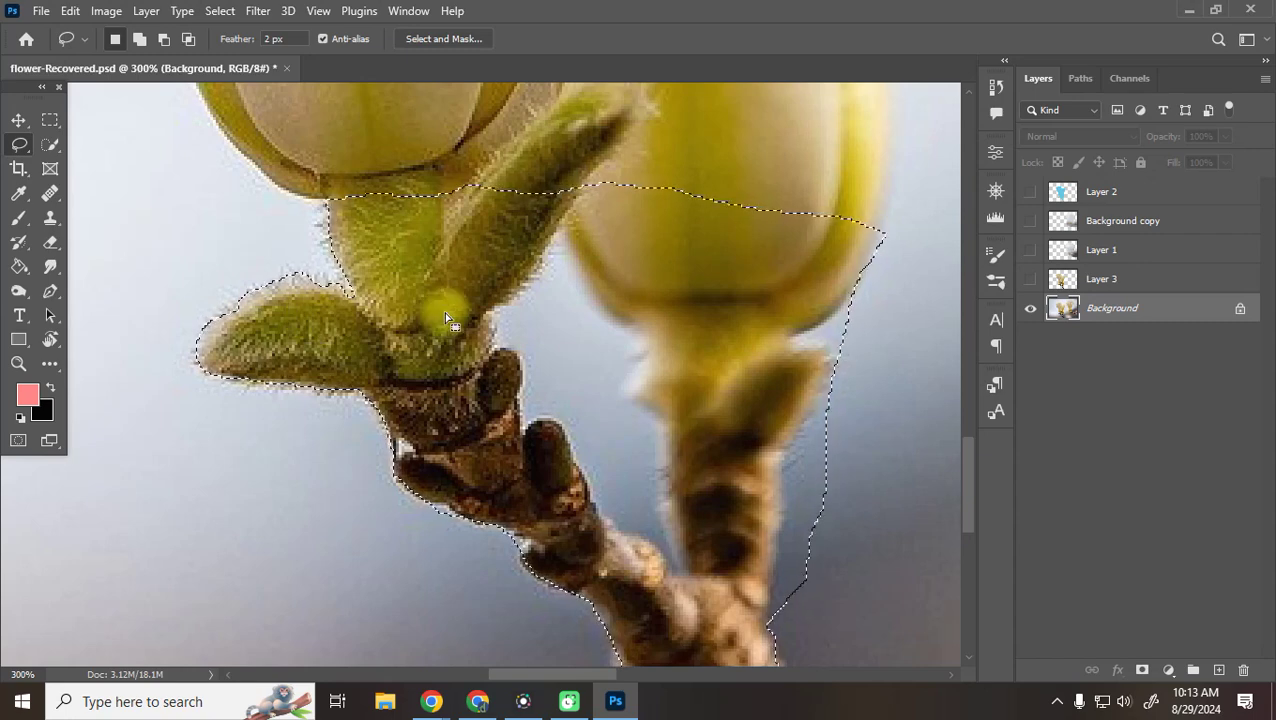
Subtract the upper part of the background gap between the two flower stems from the selection with the Lasso tool
key(space)
mouse_move(465, 294)
mouse_down()
mouse_move(313, 441)
mouse_move(248, 419)
mouse_move(273, 430)
mouse_up()
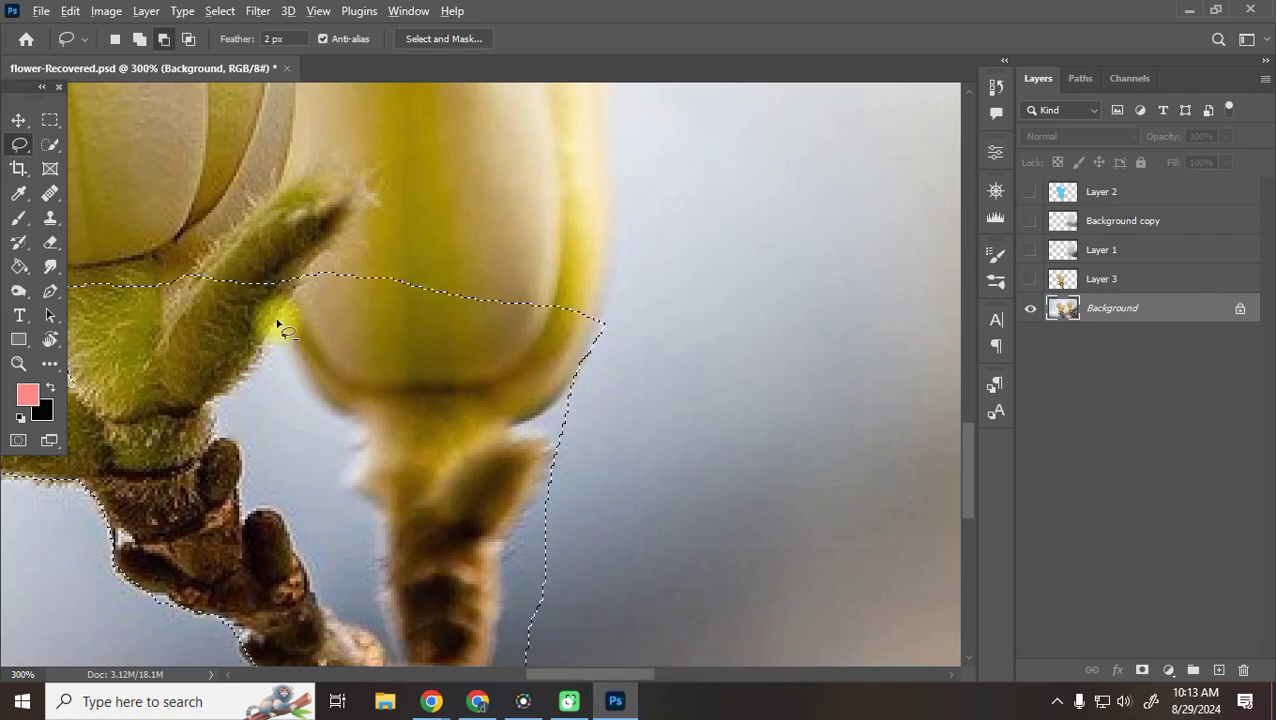
key(alt)
mouse_move(292, 292)
mouse_down()
mouse_move(251, 379)
mouse_move(206, 420)
mouse_move(250, 510)
mouse_move(355, 466)
mouse_move(285, 333)
mouse_move(262, 338)
mouse_up()
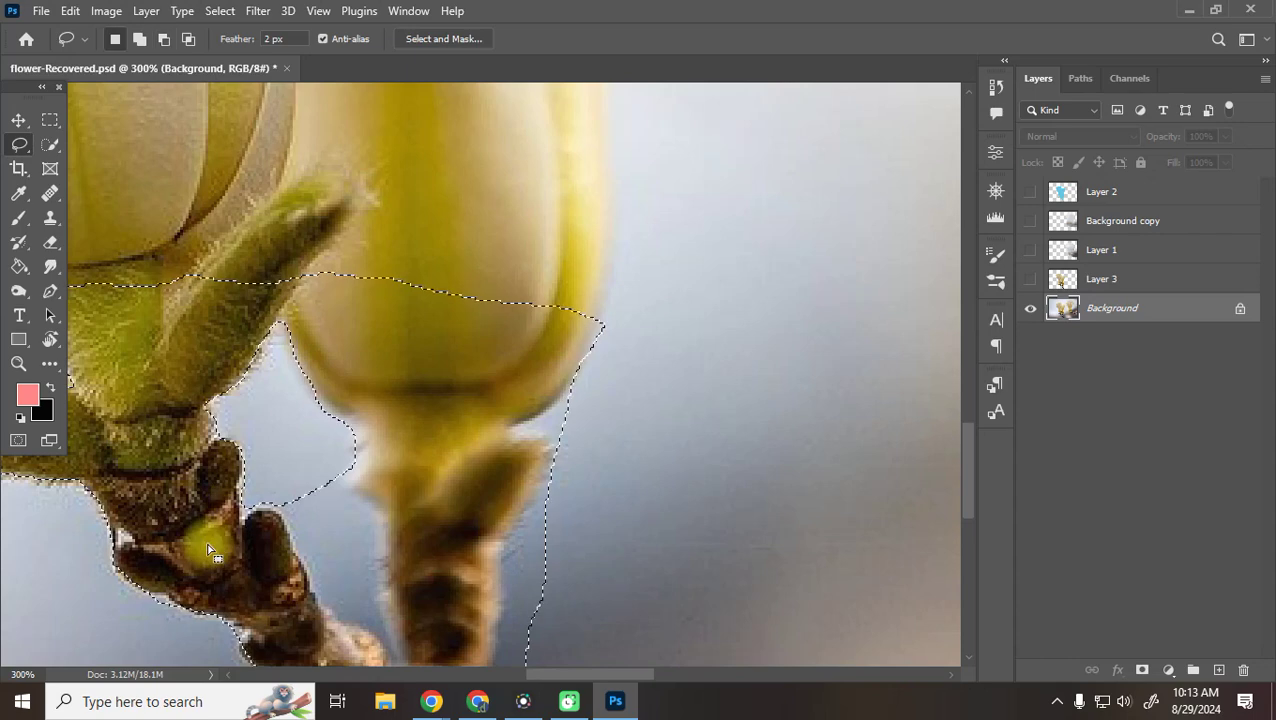
Subtract the remaining background down to the fork between the two stems using the Magnetic Lasso
scroll(308, 504, down, 2)
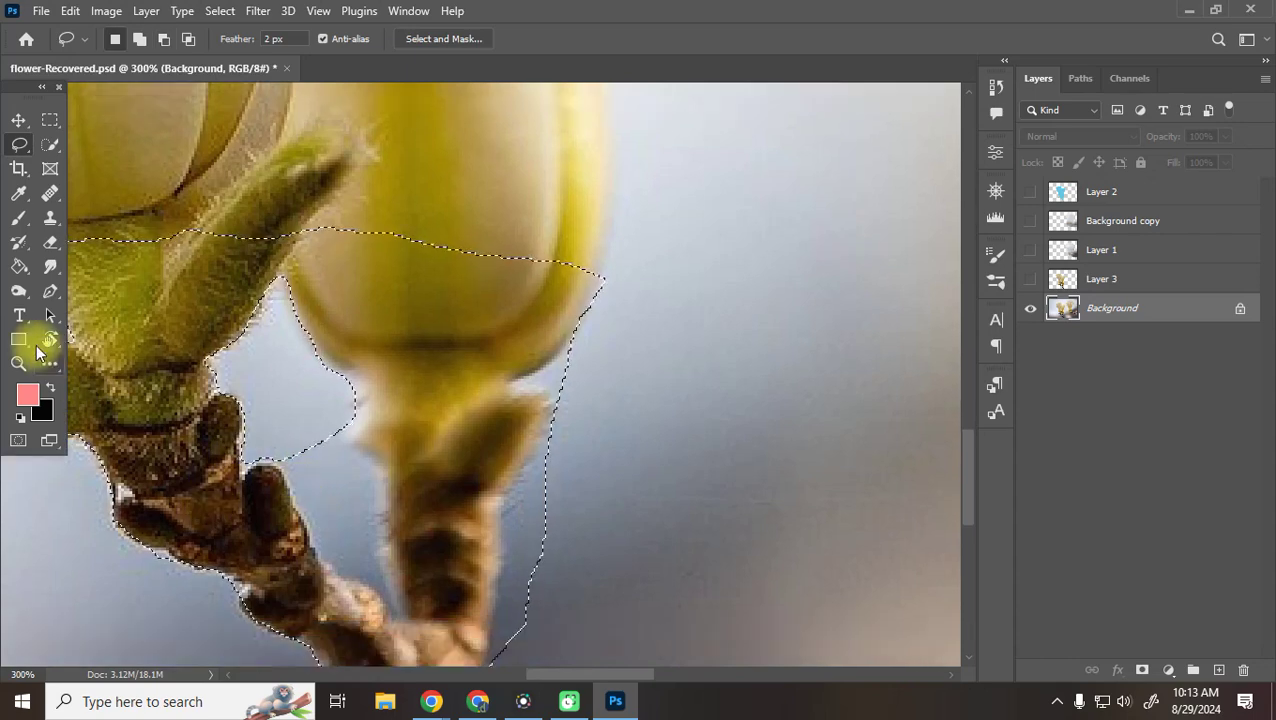
right_click(19, 144)
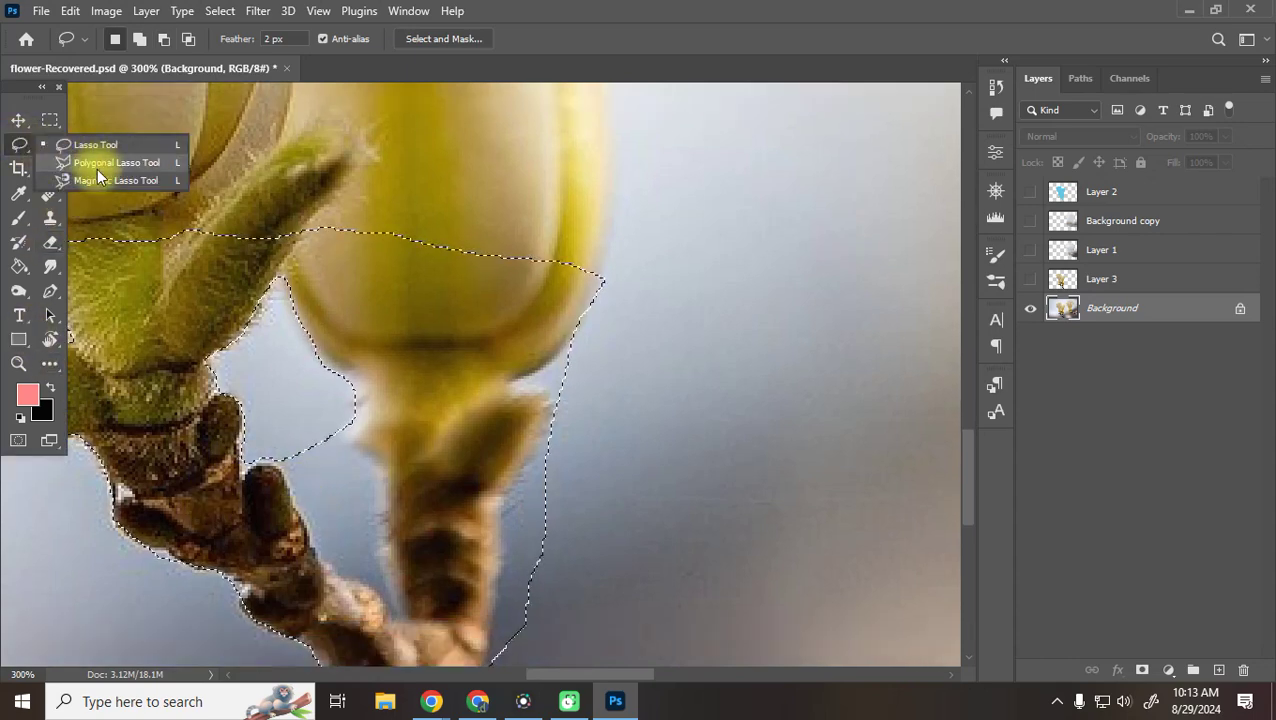
click(108, 180)
alt+click(352, 423)
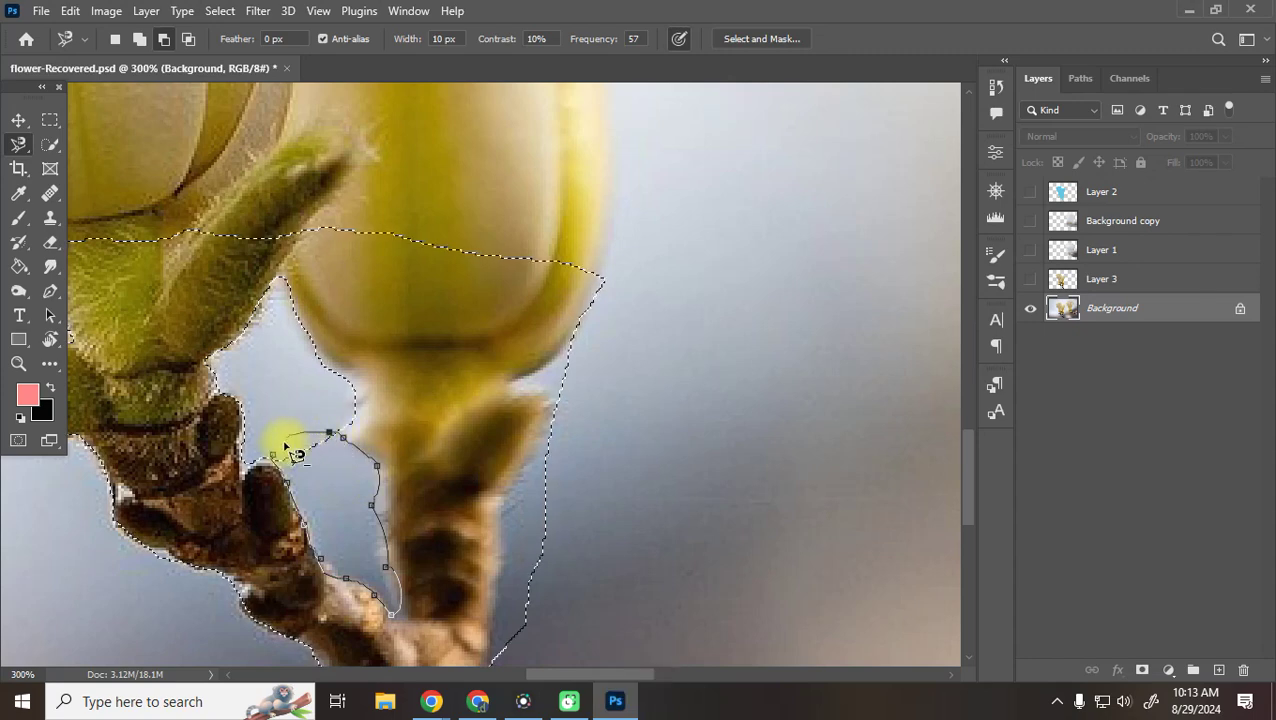
double_click(310, 525)
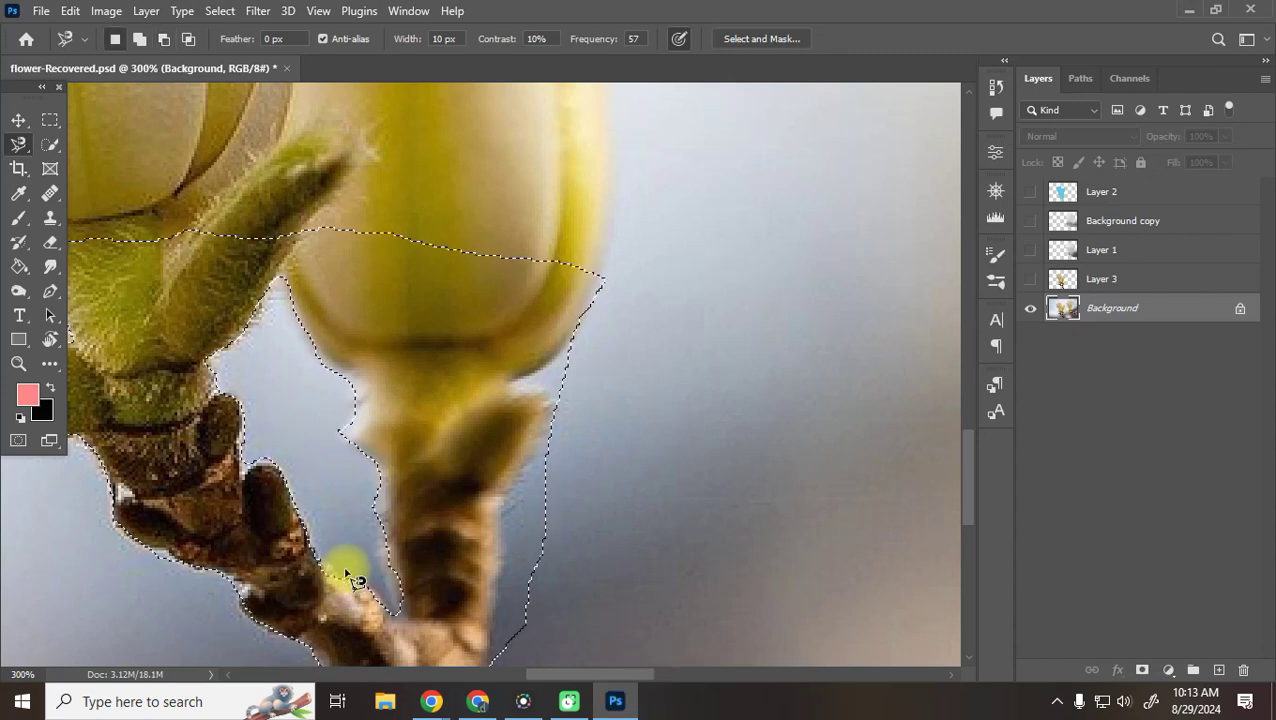
Subtract the background between the second flower's base and the bud on its right stem with the Polygonal Lasso
right_click(25, 148)
click(99, 164)
mouse_move(517, 319)
mouse_down()
mouse_move(541, 325)
mouse_move(364, 262)
mouse_up()
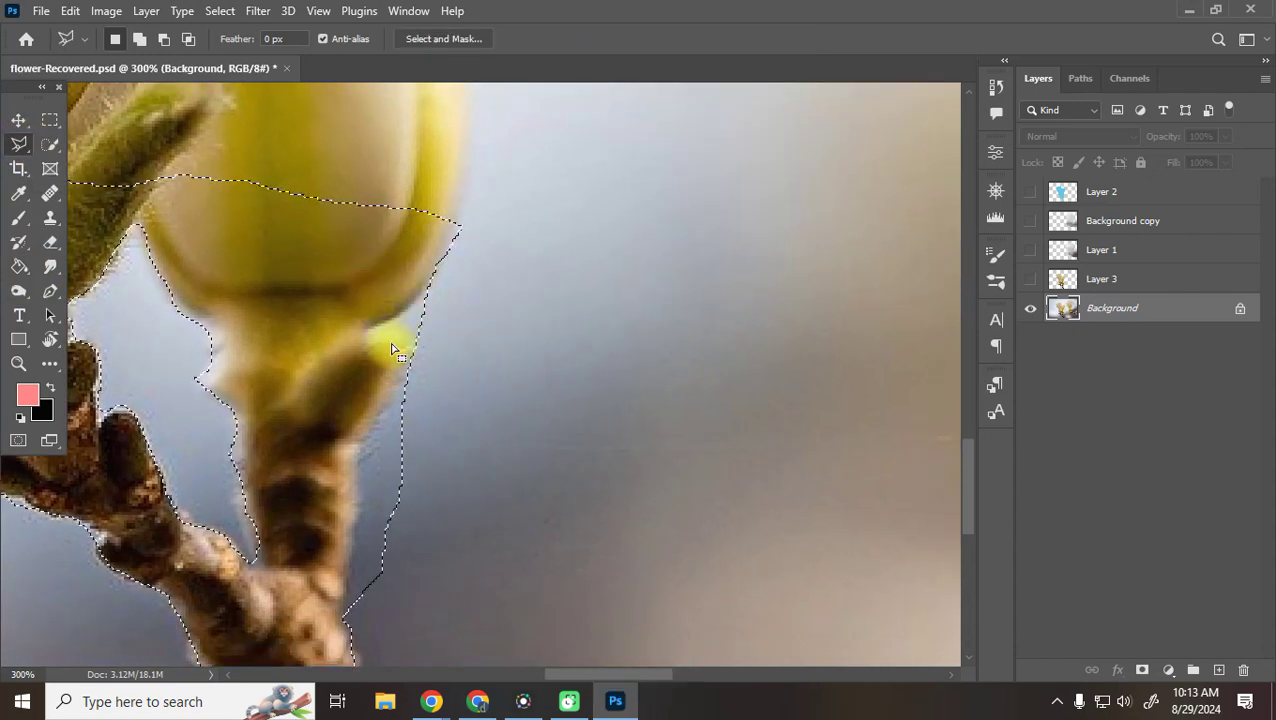
key(alt)
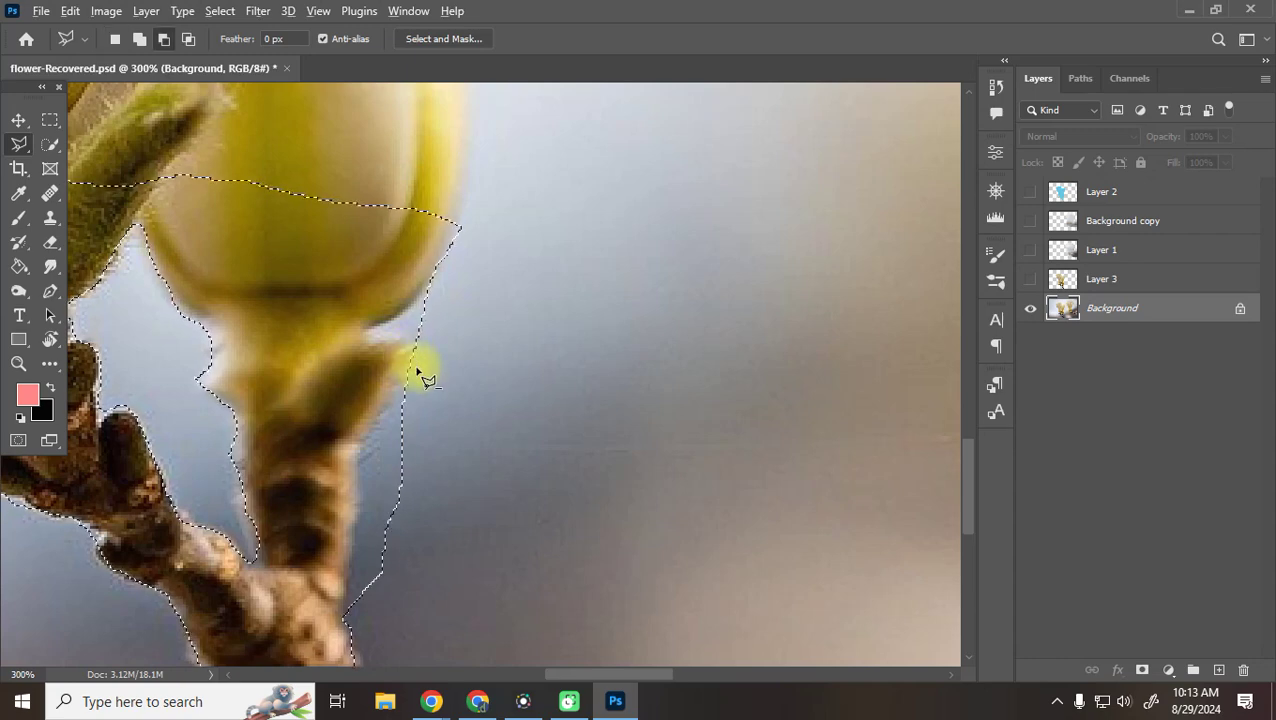
click(410, 360)
click(404, 337)
click(364, 328)
click(429, 282)
click(459, 278)
click(492, 388)
click(470, 403)
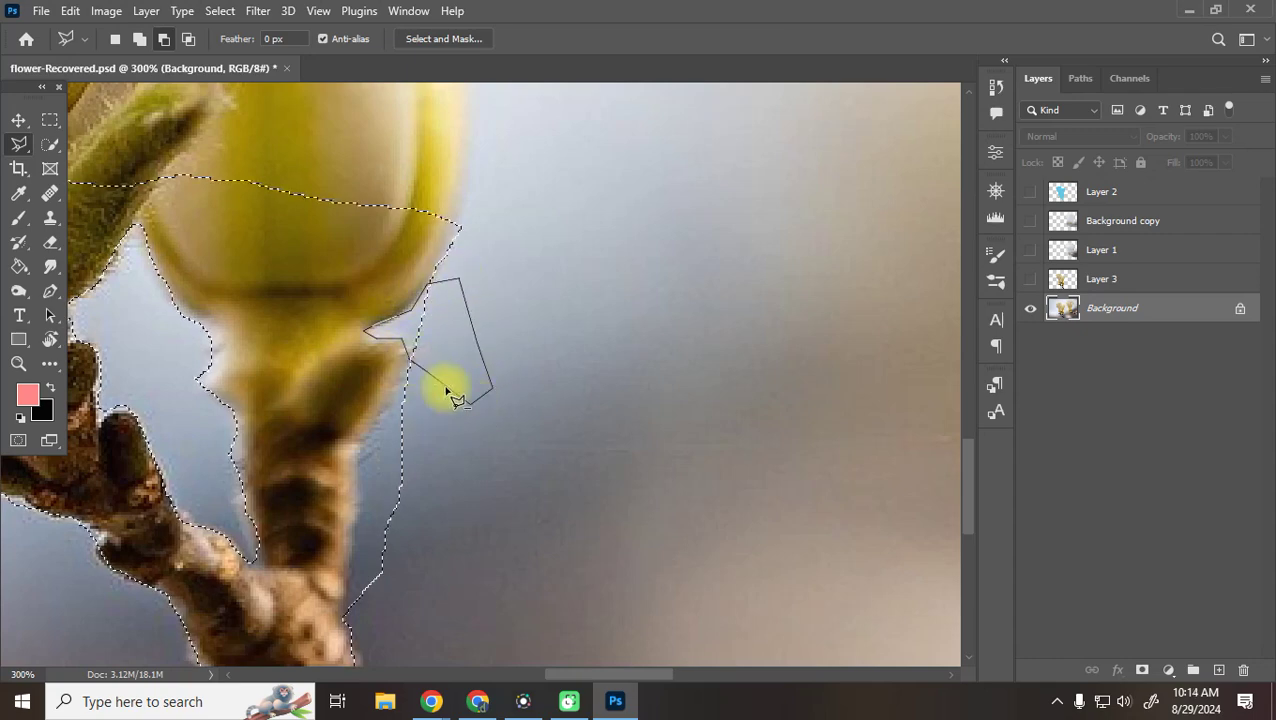
key(Return)
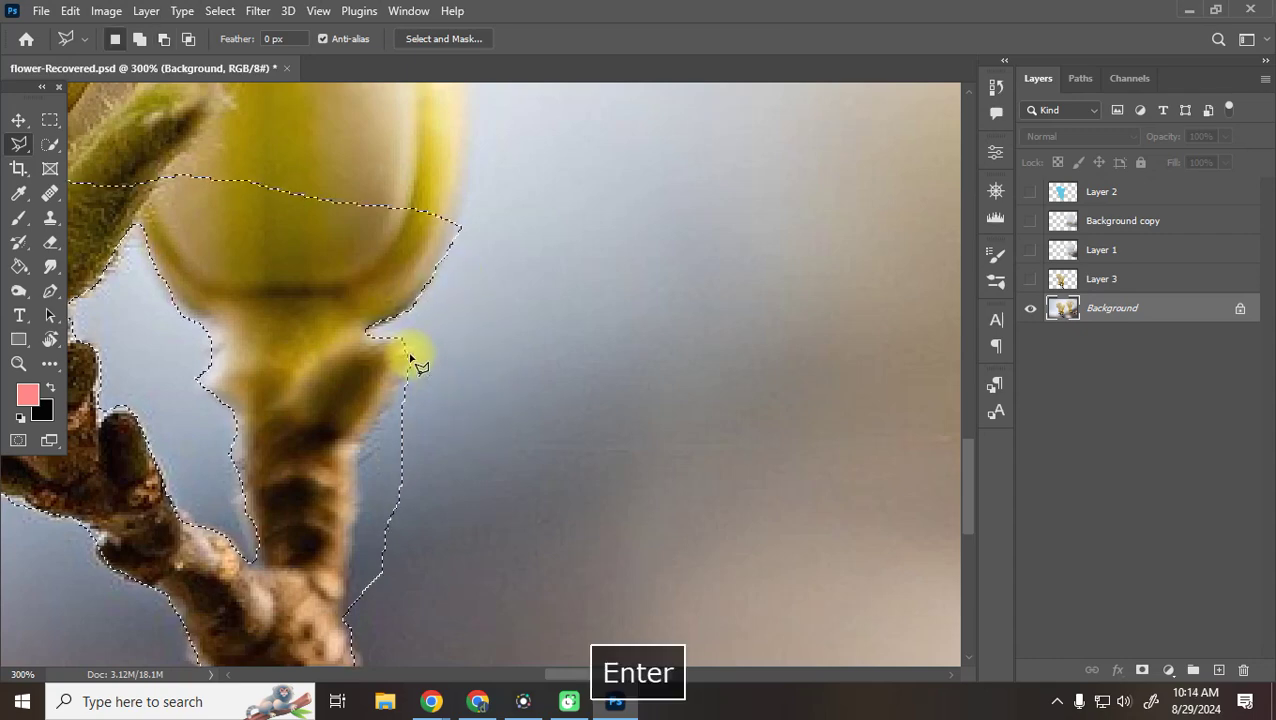
Subtract the background along the right edge of the second flower's stem, from the side bud down to the fork, with the Polygonal Lasso
key(space)
drag(433, 447, 520, 325)
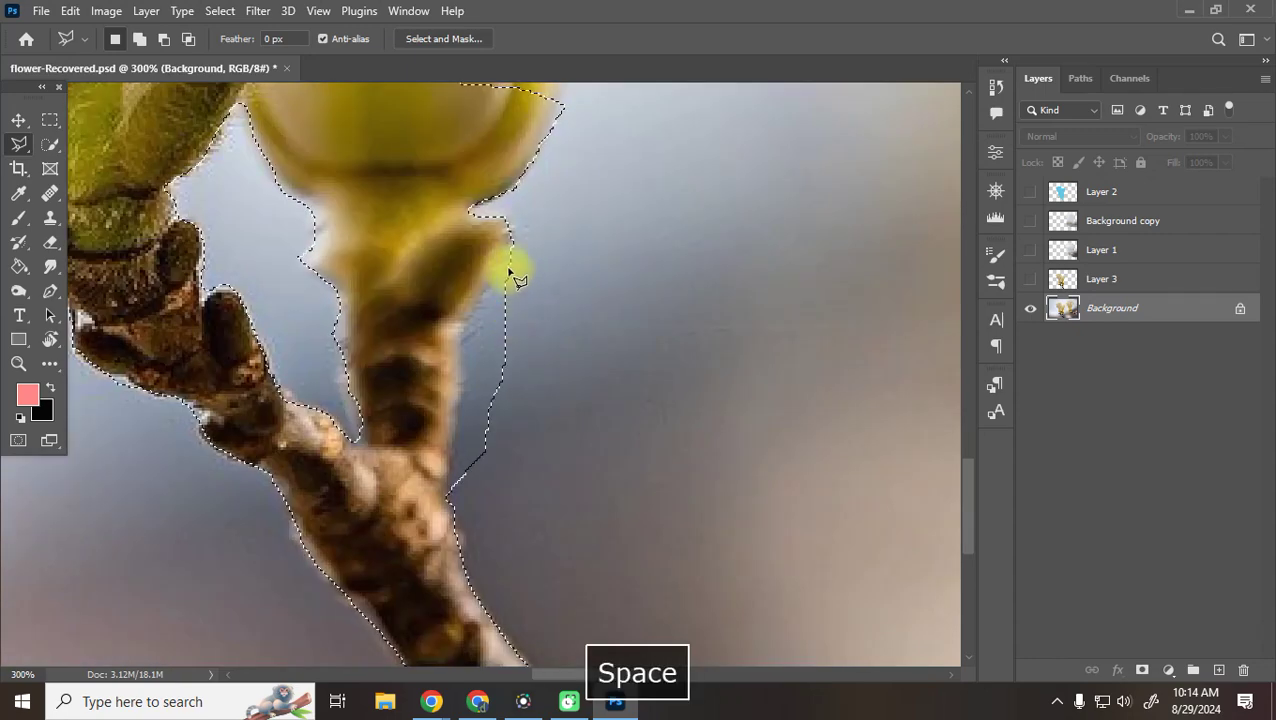
alt+click(512, 233)
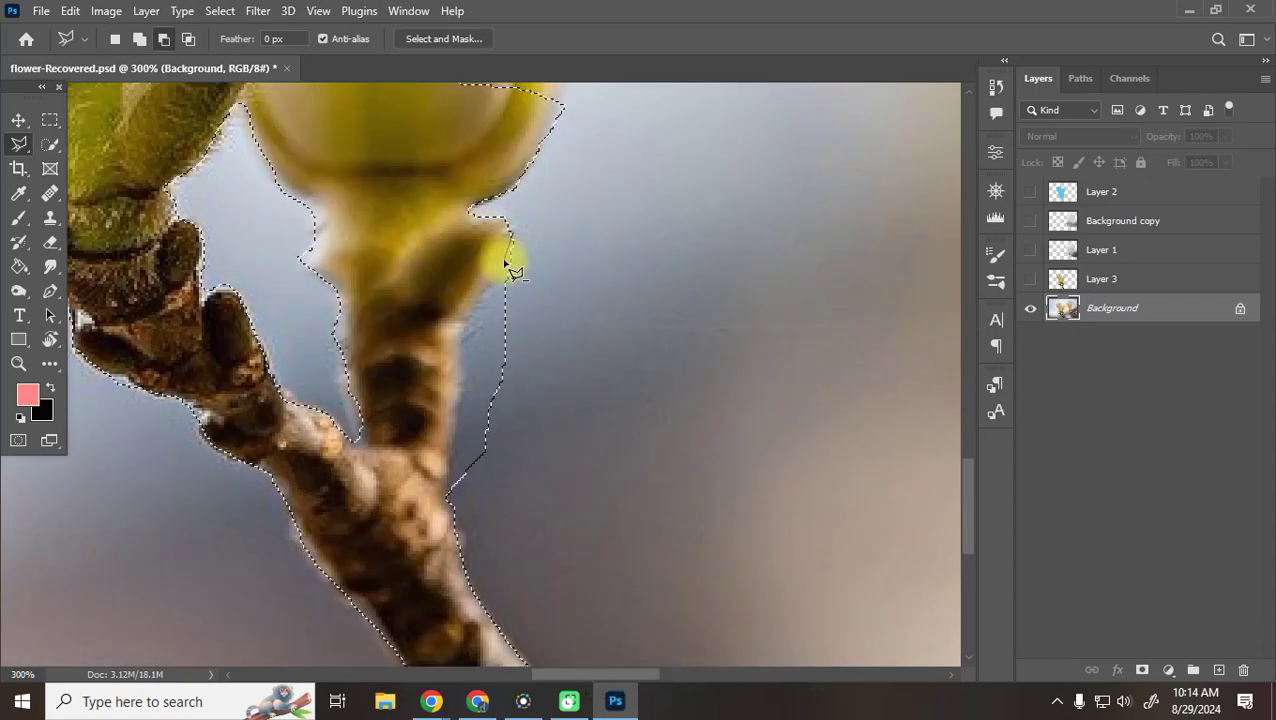
click(465, 308)
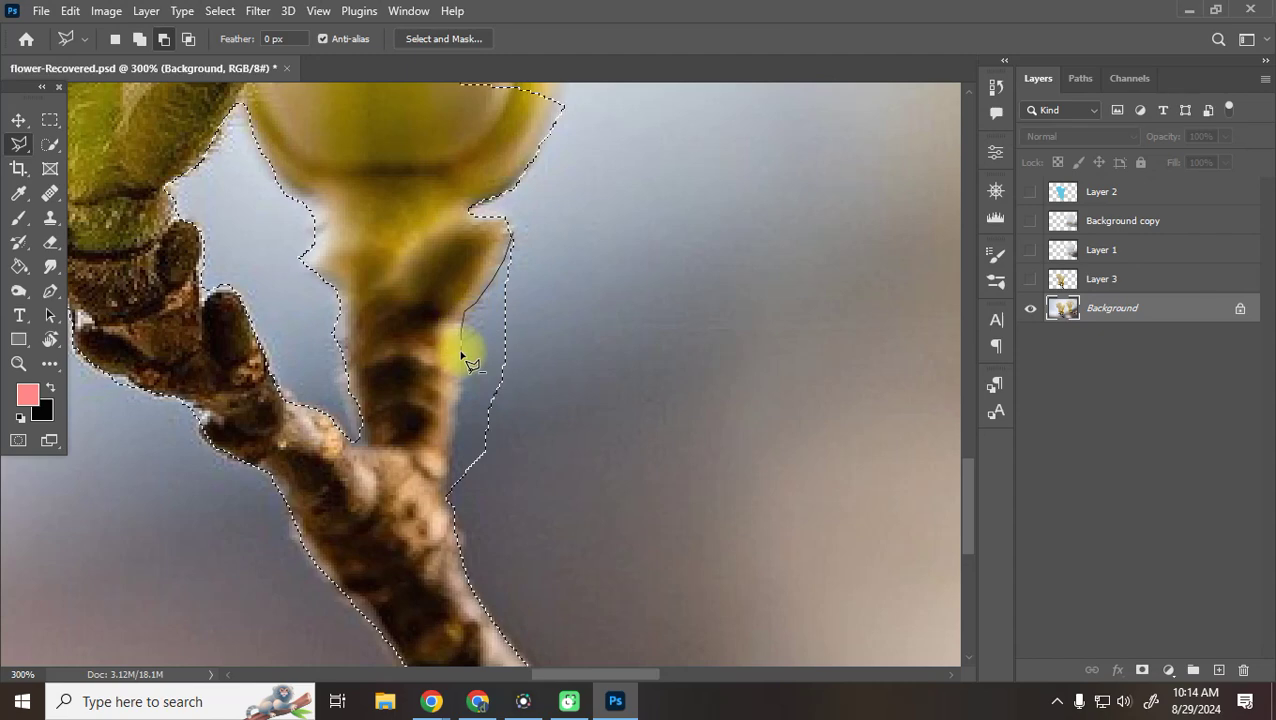
click(462, 370)
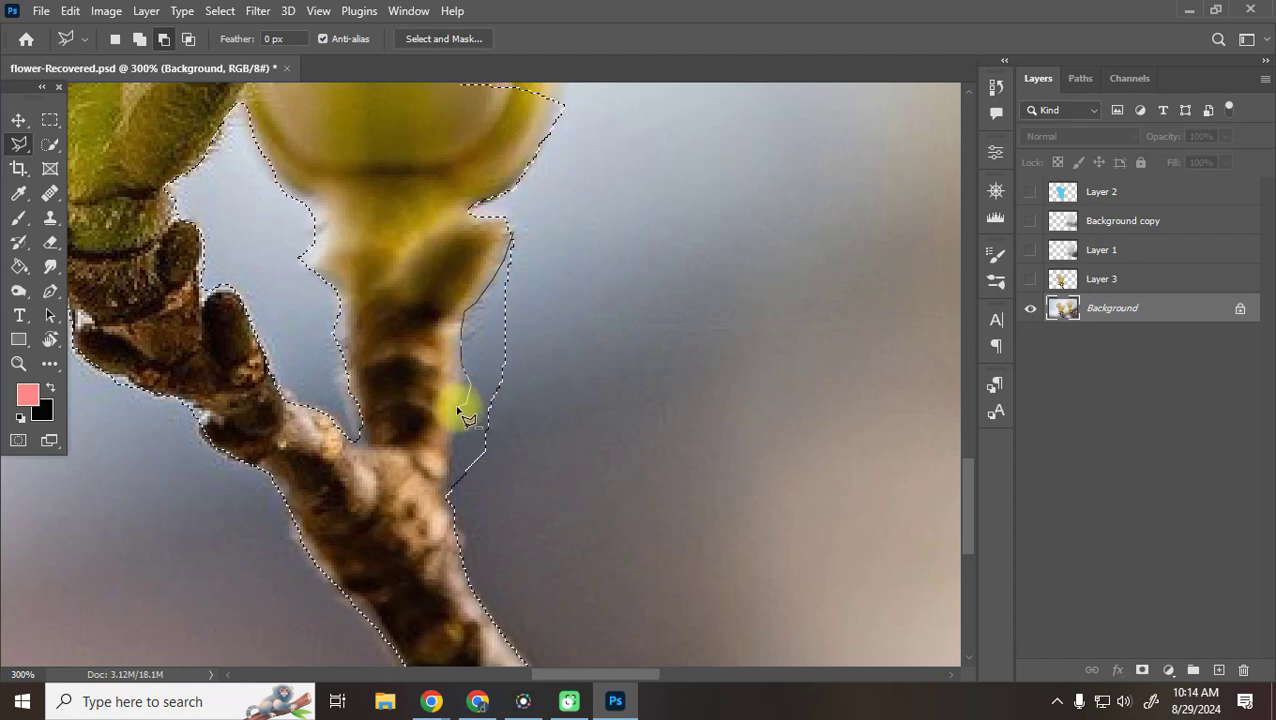
key(BackSpace)
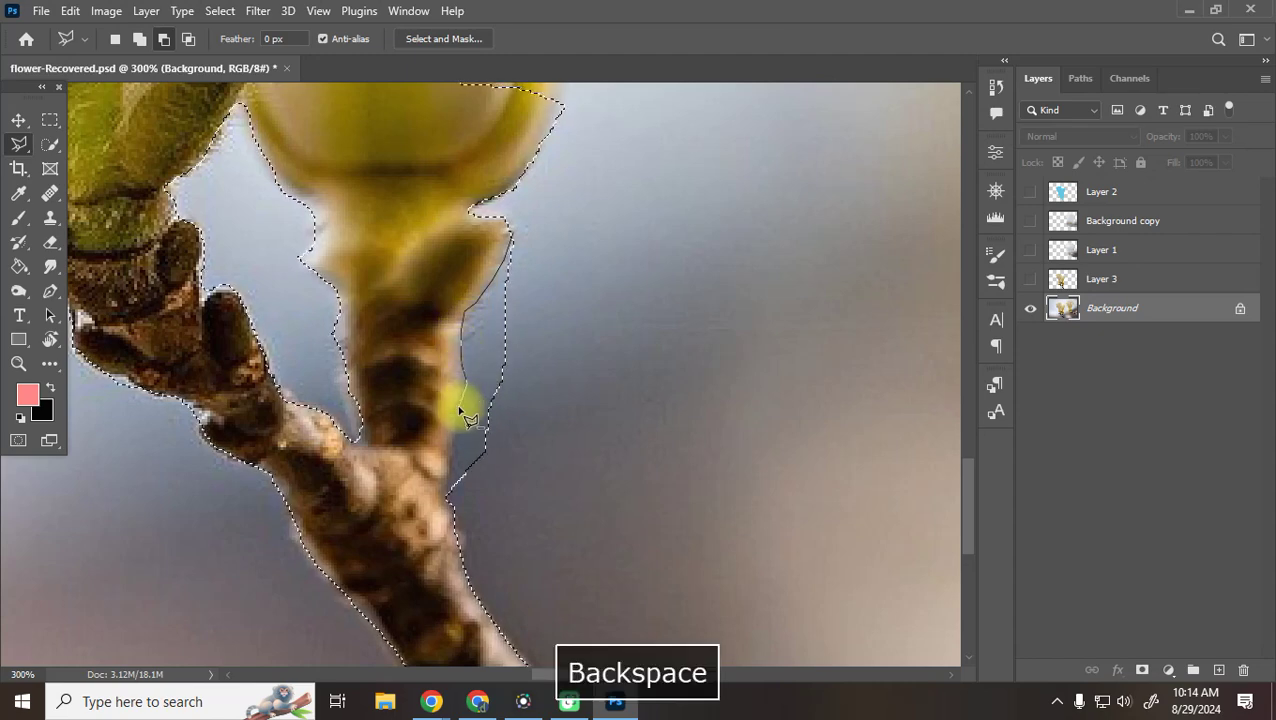
click(447, 490)
click(503, 532)
click(655, 497)
click(743, 345)
click(706, 264)
click(620, 220)
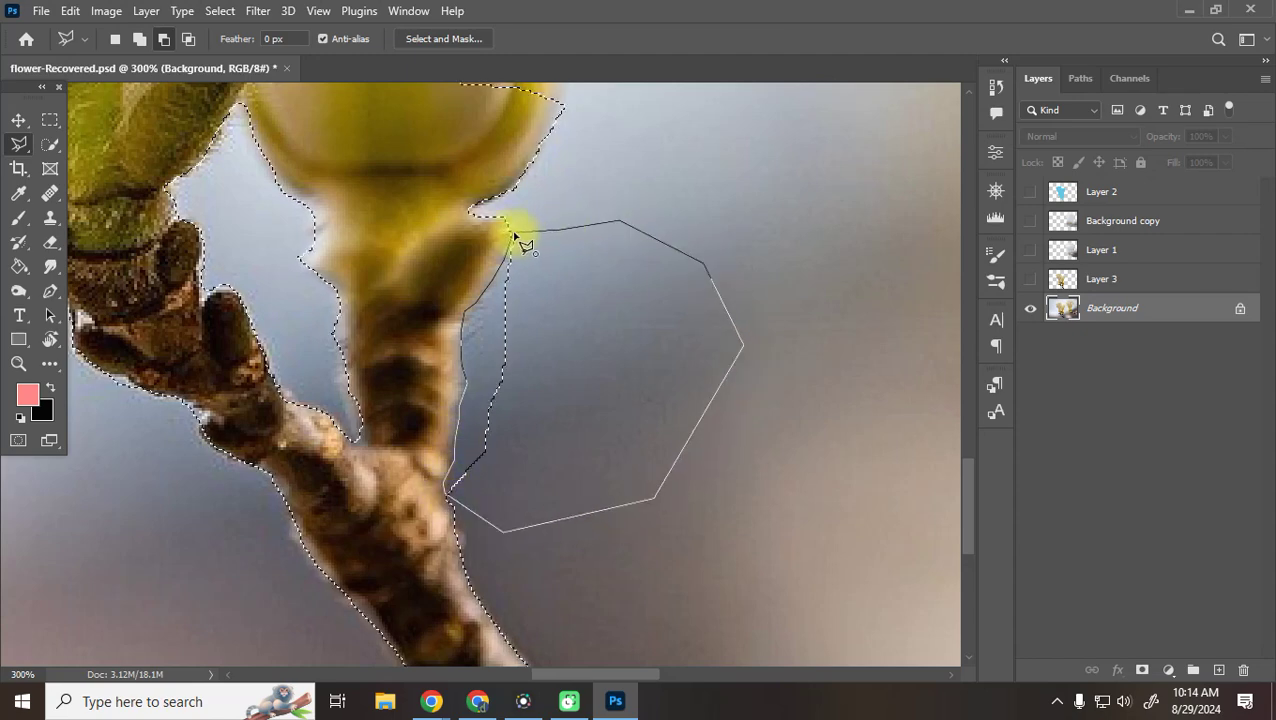
click(515, 235)
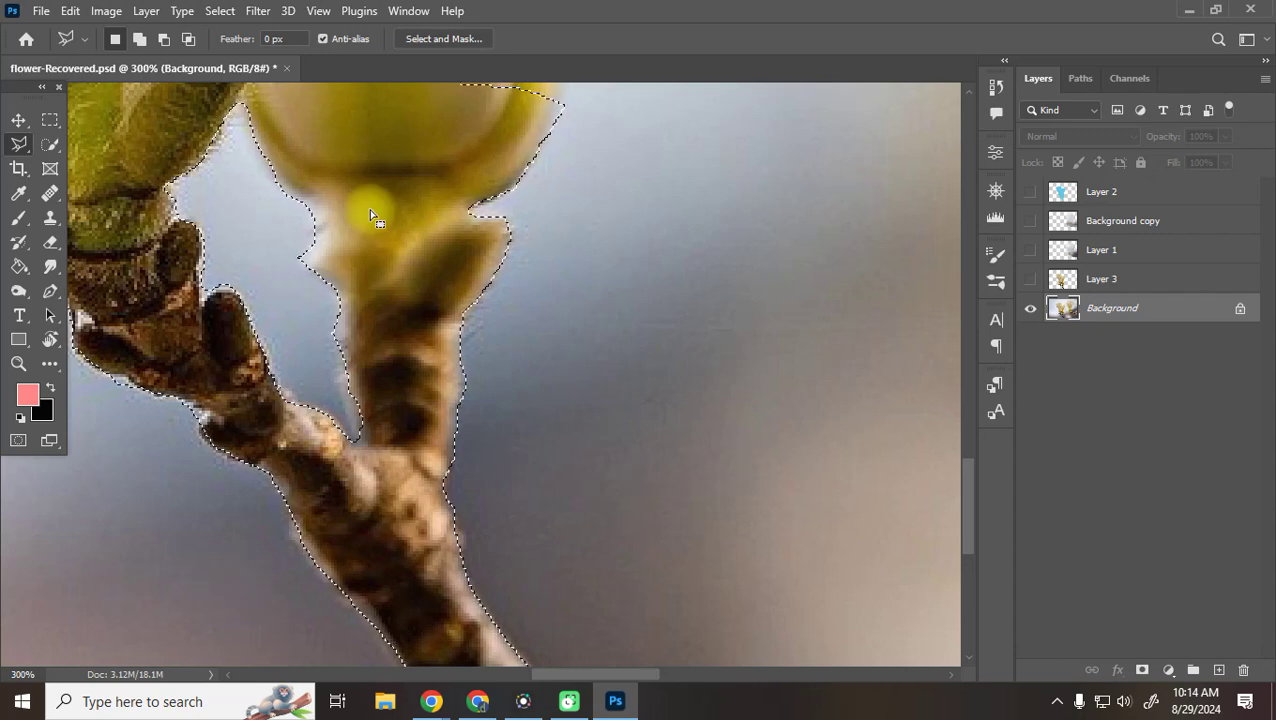
Open Paint and draw one large rounded outline freehand on the canvas
click(167, 705)
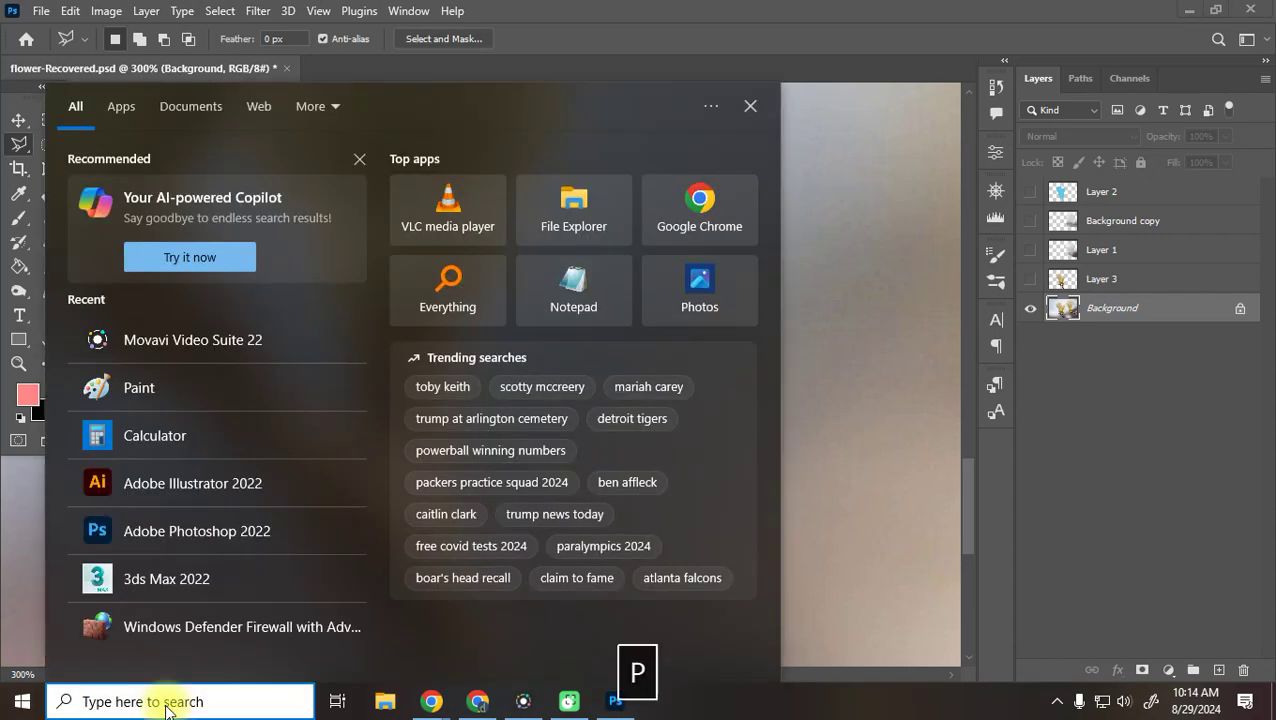
text(paint)
key(Return)
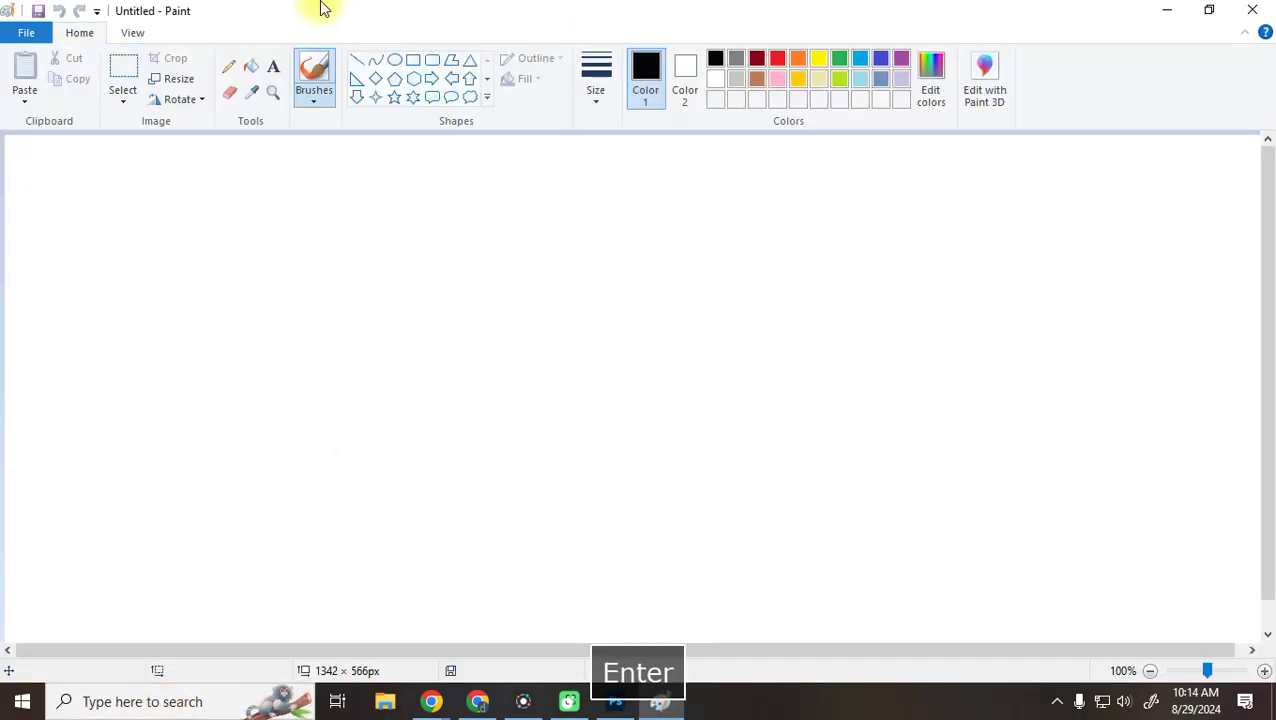
mouse_move(208, 236)
mouse_down()
mouse_move(130, 303)
mouse_move(305, 202)
mouse_move(212, 245)
mouse_up()
mouse_move(656, 254)
mouse_down()
mouse_move(585, 455)
mouse_move(741, 380)
mouse_move(651, 276)
mouse_up()
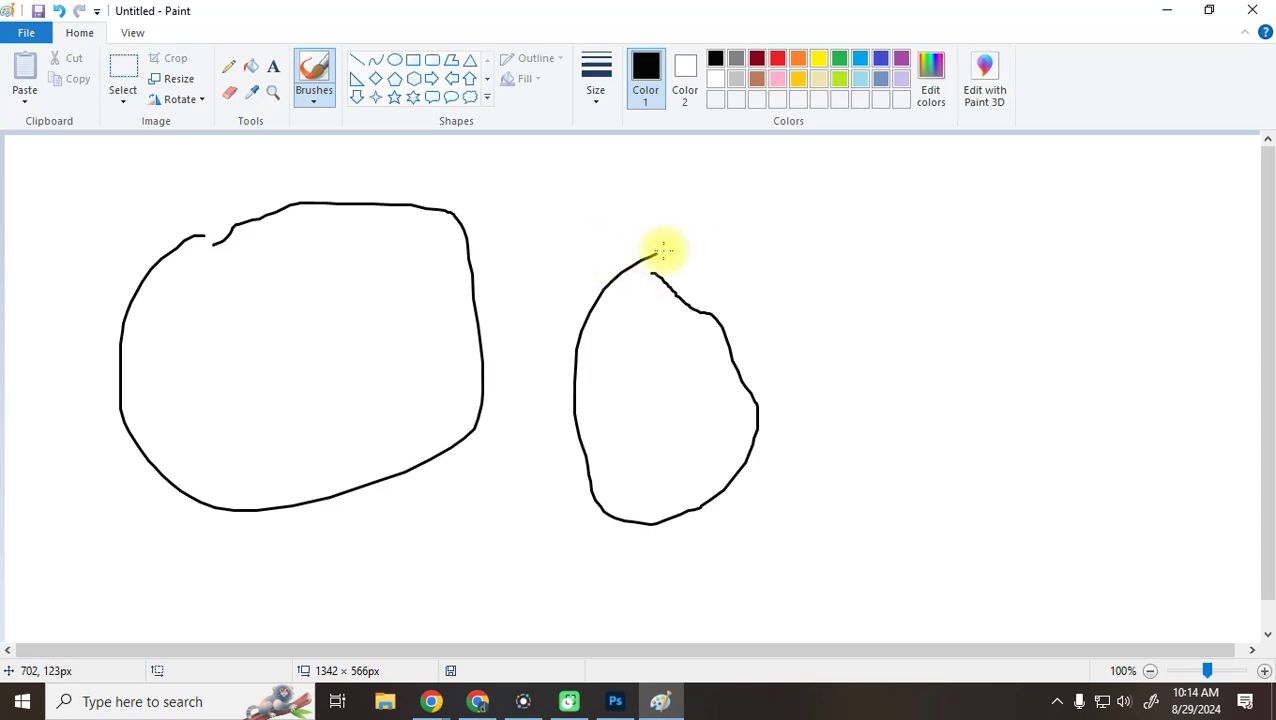
drag(265, 308, 367, 298)
drag(308, 338, 374, 325)
drag(196, 393, 258, 488)
mouse_move(838, 176)
mouse_down()
mouse_move(581, 340)
mouse_move(678, 540)
mouse_move(910, 412)
mouse_move(728, 232)
mouse_move(626, 256)
mouse_up()
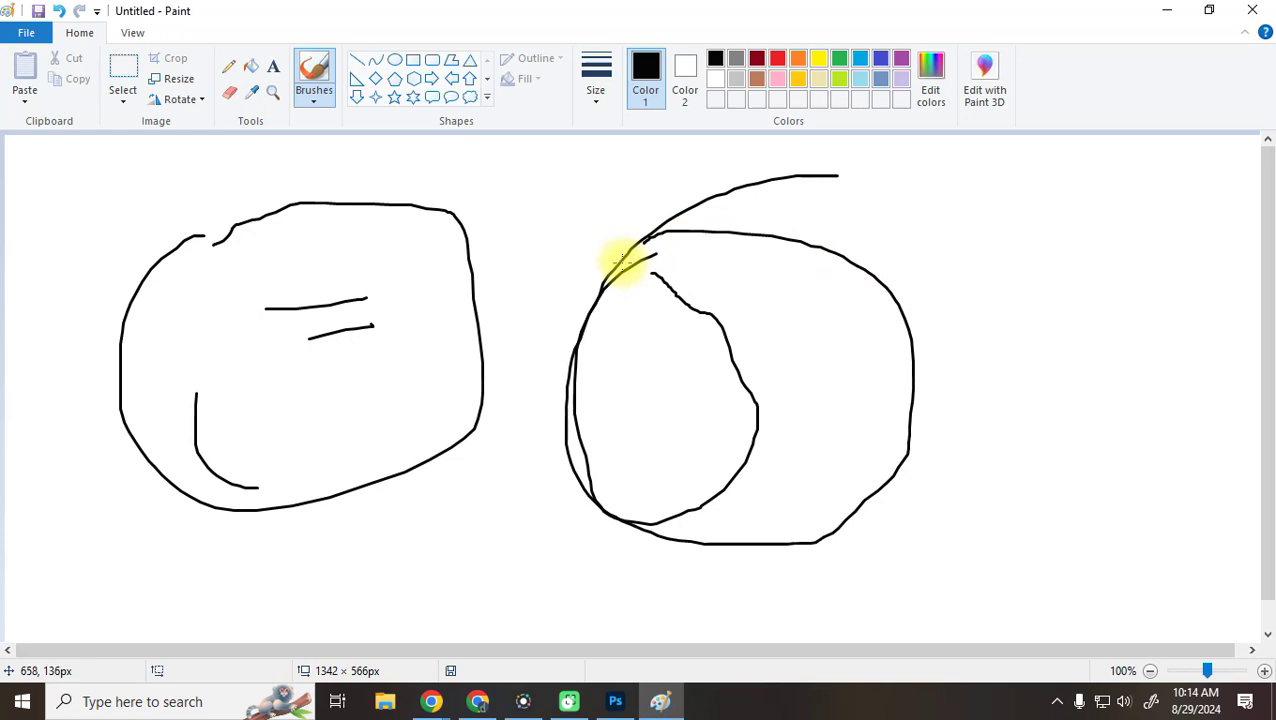
key(ctrl+z)
key(ctrl+z)
key(ctrl+z)
key(ctrl+z)
key(ctrl+z)
key(ctrl+z)
key(ctrl+z)
Draw a second large outline overlapping the first shape's right edge, hatch the overlap and retrace the first shape's boundary without it
mouse_move(492, 247)
mouse_down()
mouse_move(395, 426)
mouse_move(909, 417)
mouse_move(770, 234)
mouse_move(563, 262)
mouse_move(446, 250)
mouse_up()
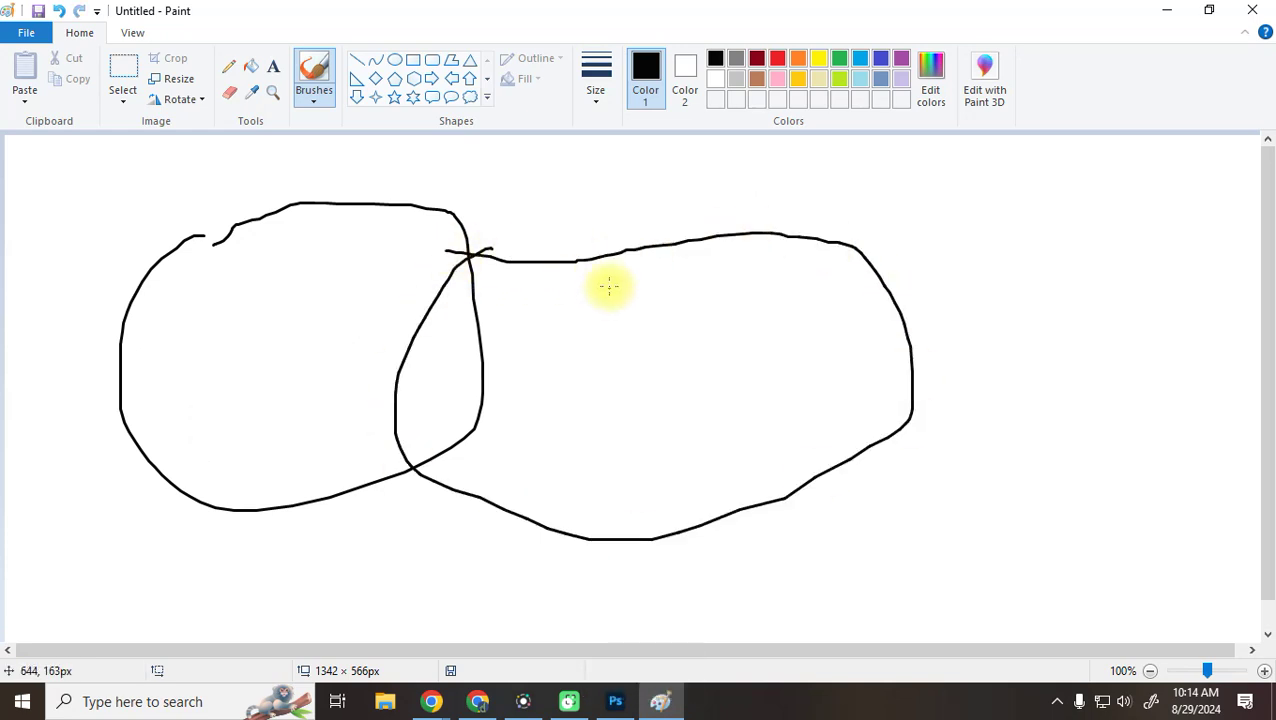
mouse_move(448, 311)
mouse_down()
mouse_move(423, 368)
mouse_move(390, 379)
mouse_move(407, 427)
mouse_move(432, 340)
mouse_up()
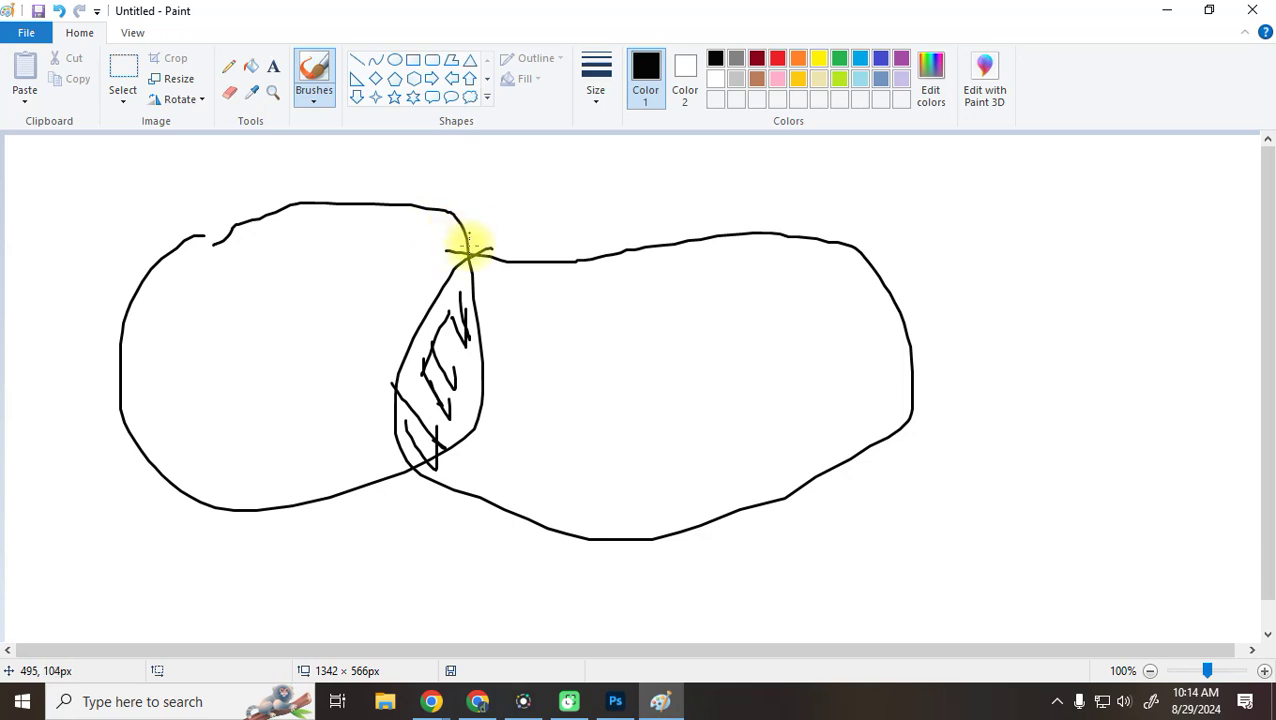
mouse_move(468, 250)
mouse_down()
mouse_move(427, 293)
mouse_move(399, 433)
mouse_move(336, 490)
mouse_move(127, 440)
mouse_up()
Scribble red over the first shape outside the overlap and yellow inside the overlap, and return to Photoshop
click(777, 60)
mouse_move(177, 262)
mouse_down()
mouse_move(279, 245)
mouse_move(293, 370)
mouse_move(440, 297)
mouse_move(427, 251)
mouse_move(342, 251)
mouse_move(356, 385)
mouse_up()
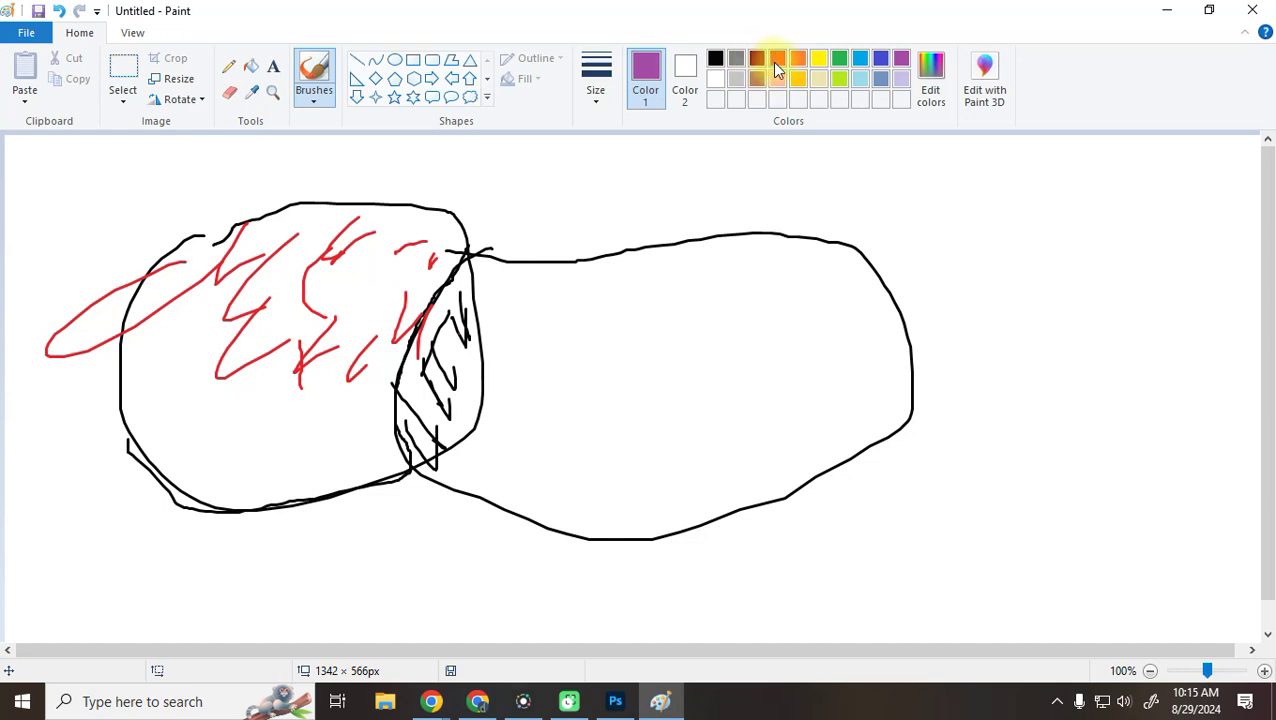
drag(436, 328, 467, 322)
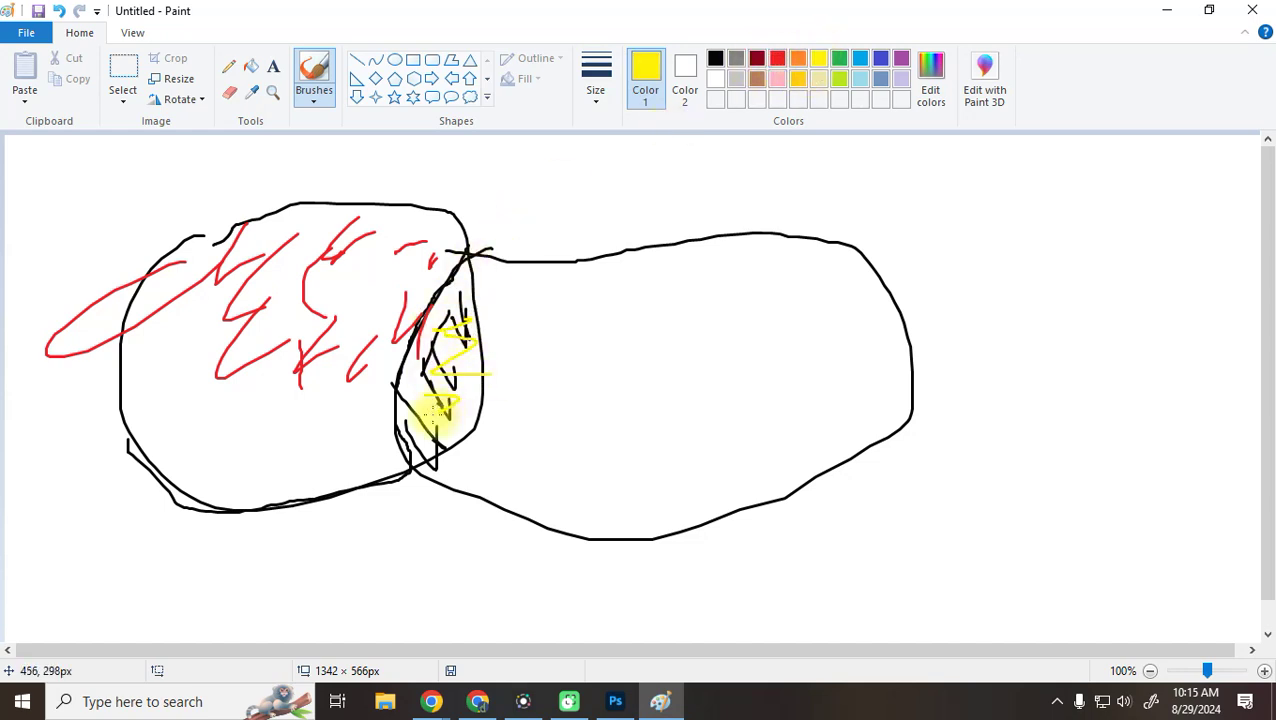
click(615, 701)
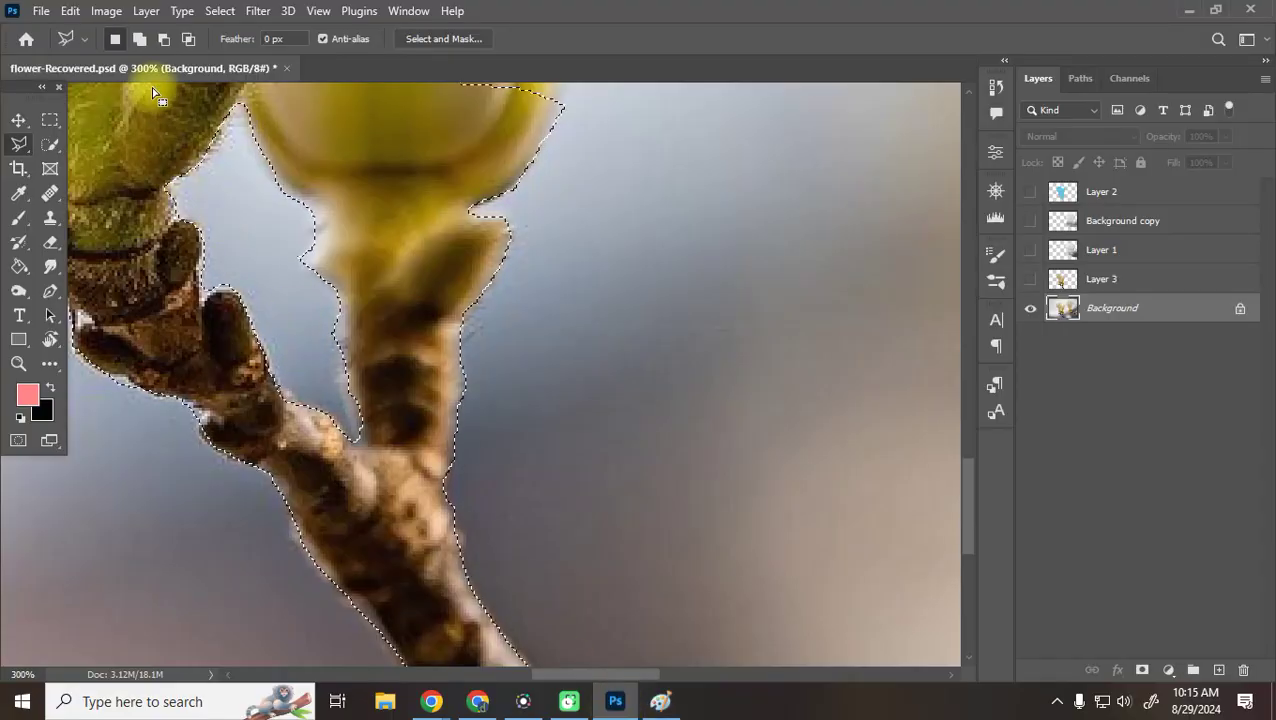
key(ctrl+n)
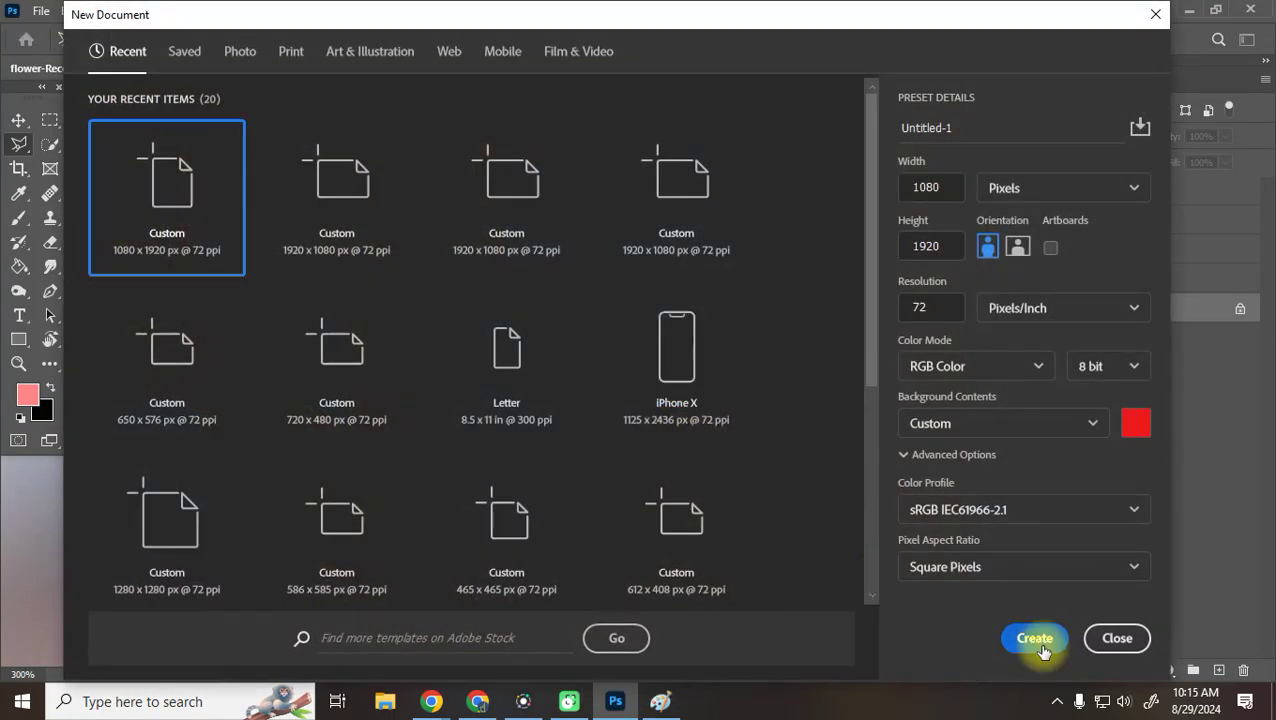
click(1035, 638)
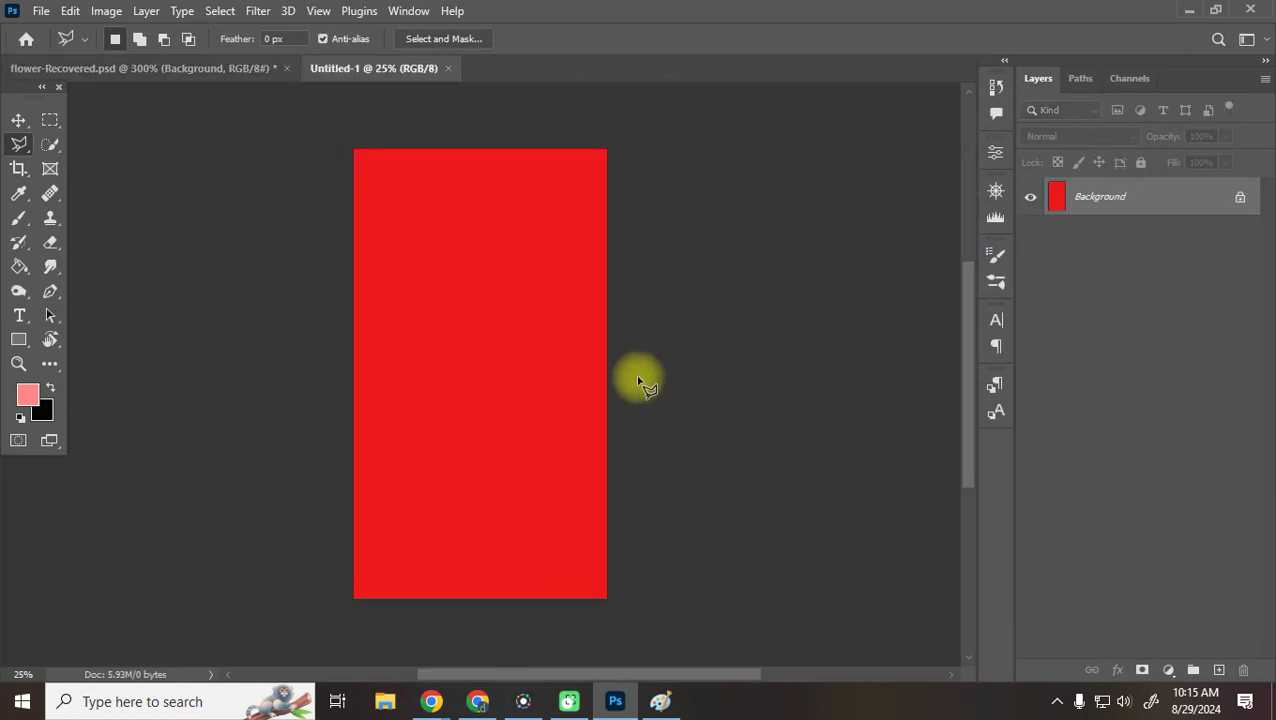
click(447, 68)
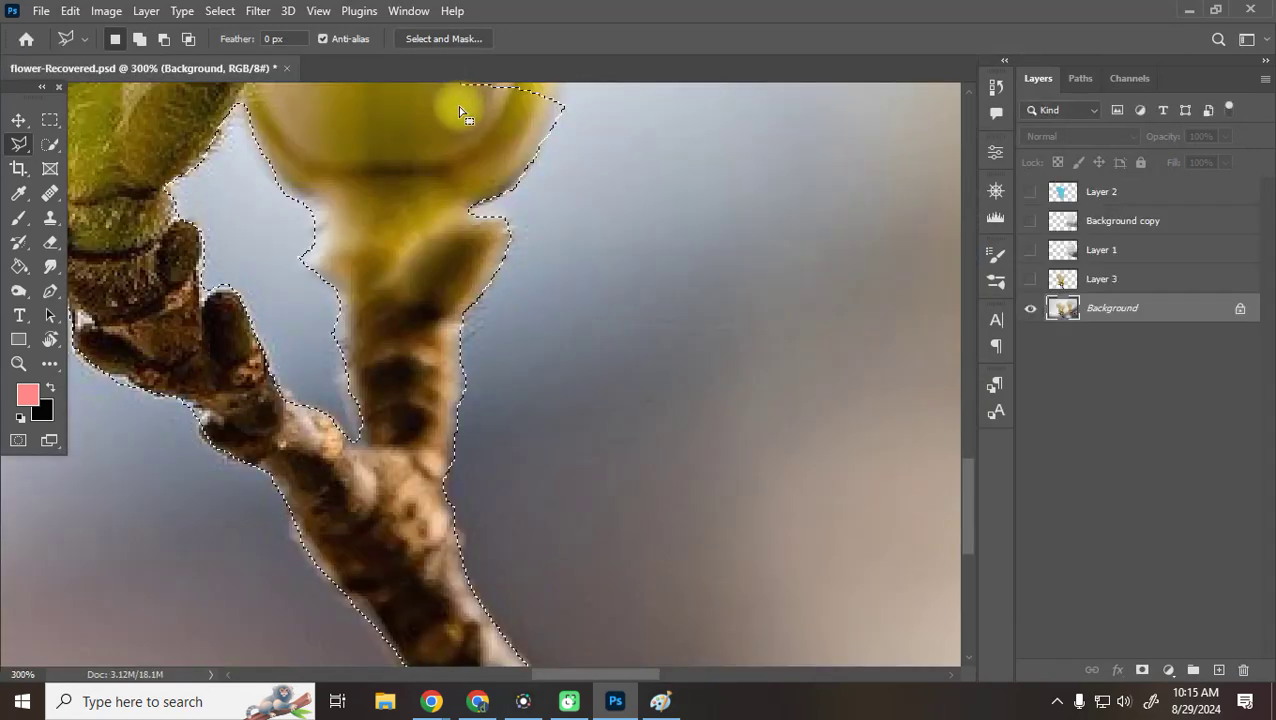
Create a landscape document of 1920 × 1080 pixels at 72 pixels/inch with a custom white (ffffff) background
key(ctrl+n)
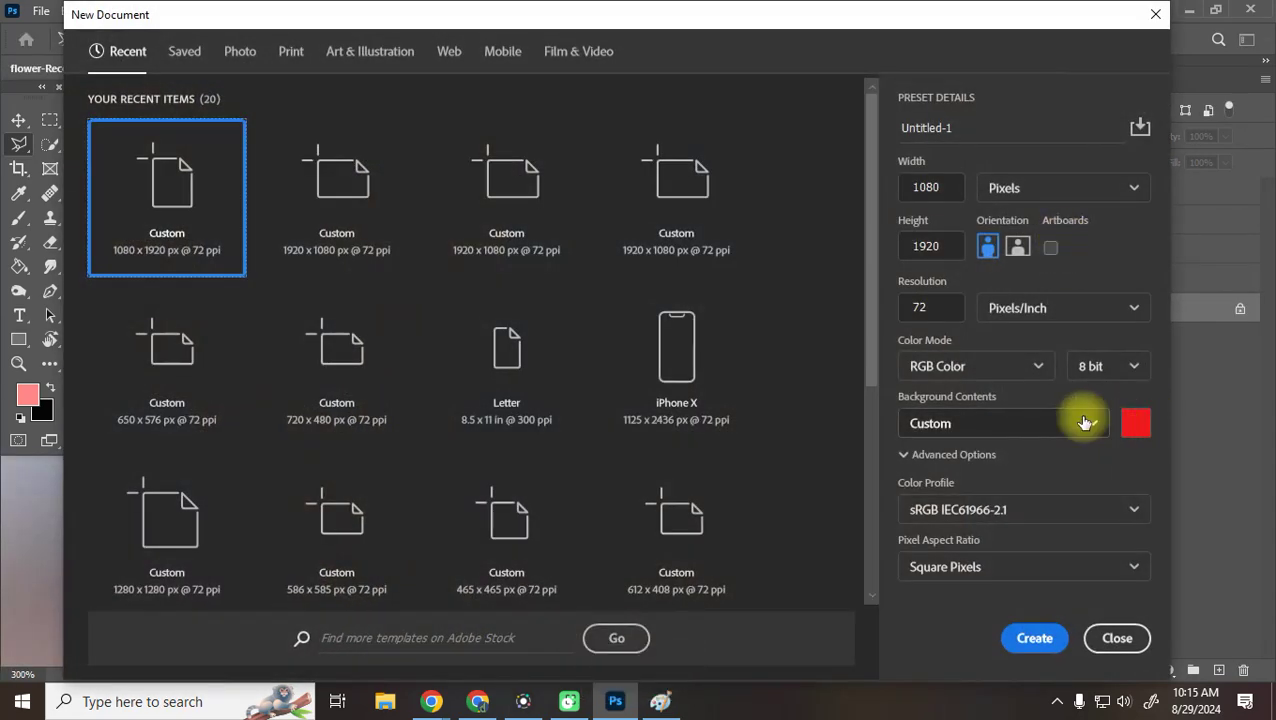
click(1078, 424)
click(988, 521)
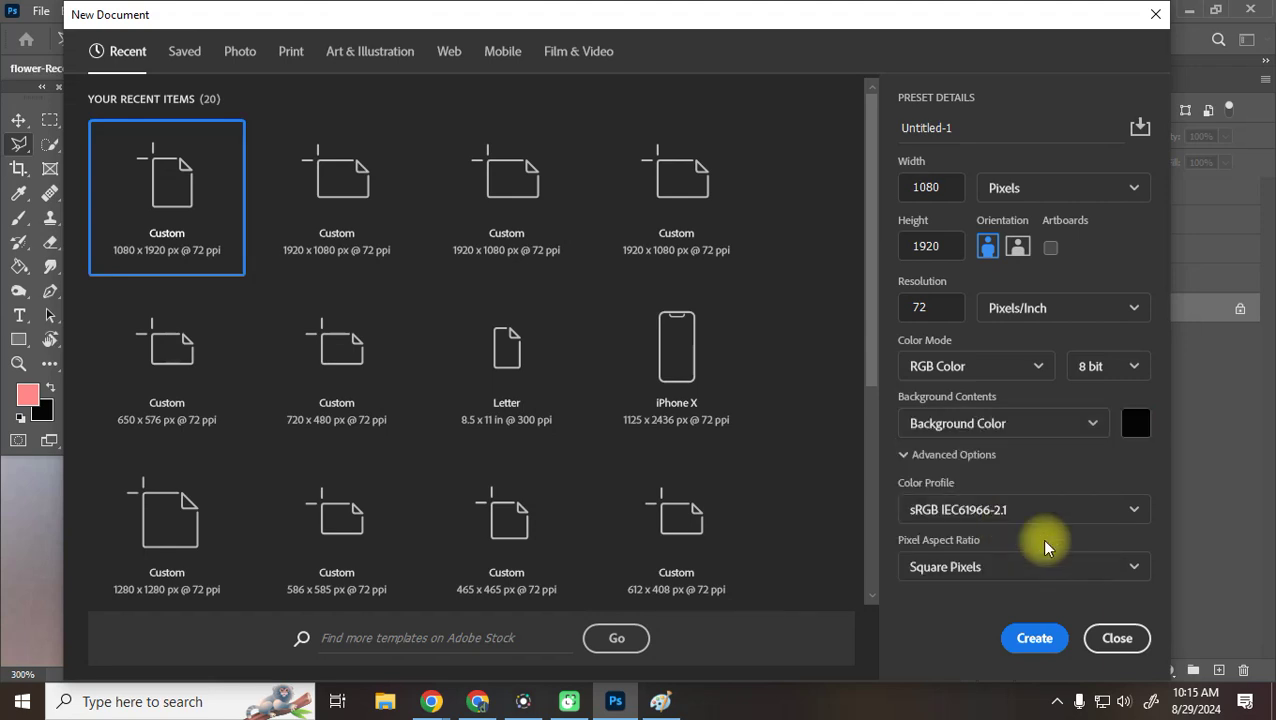
click(1135, 423)
drag(853, 439, 619, 207)
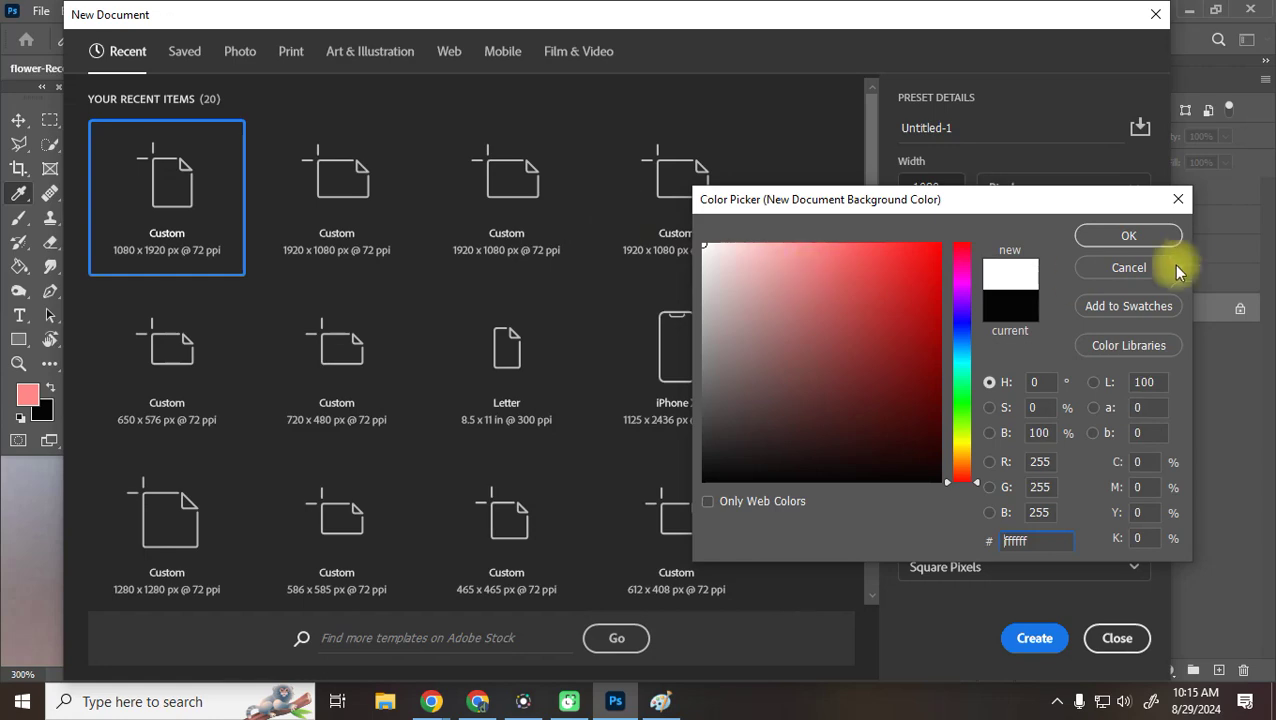
click(1150, 237)
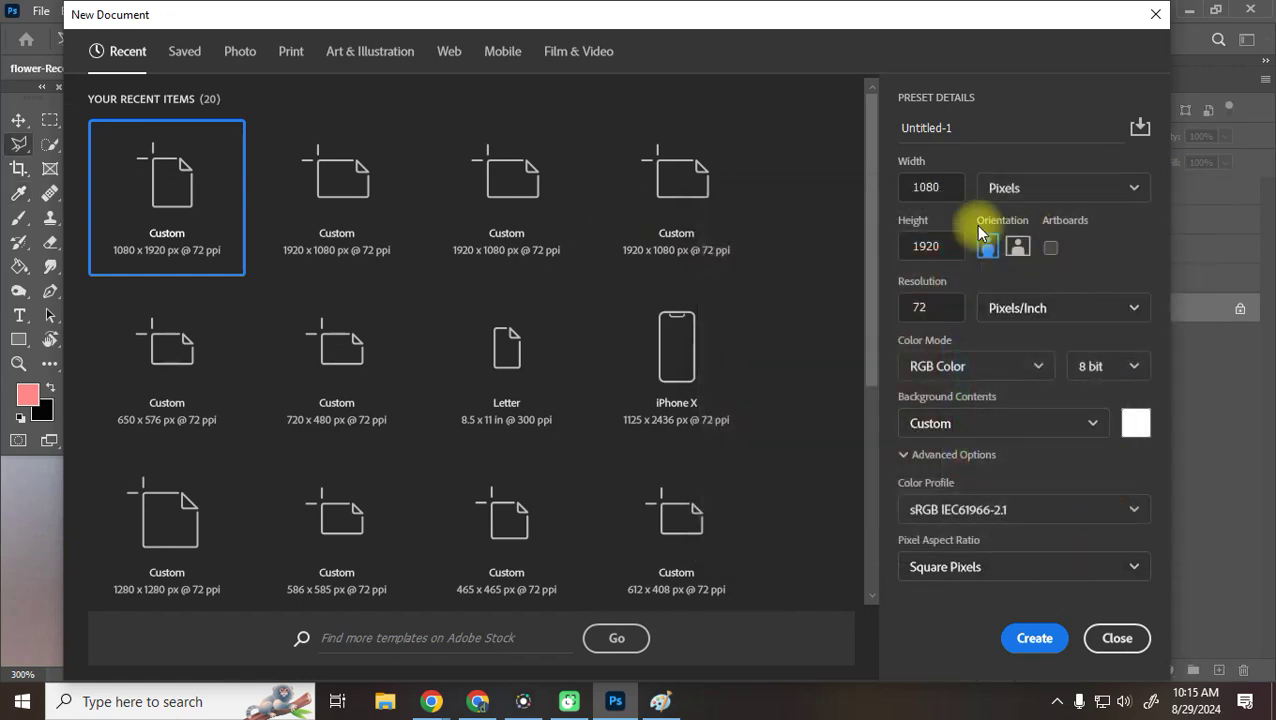
click(1017, 246)
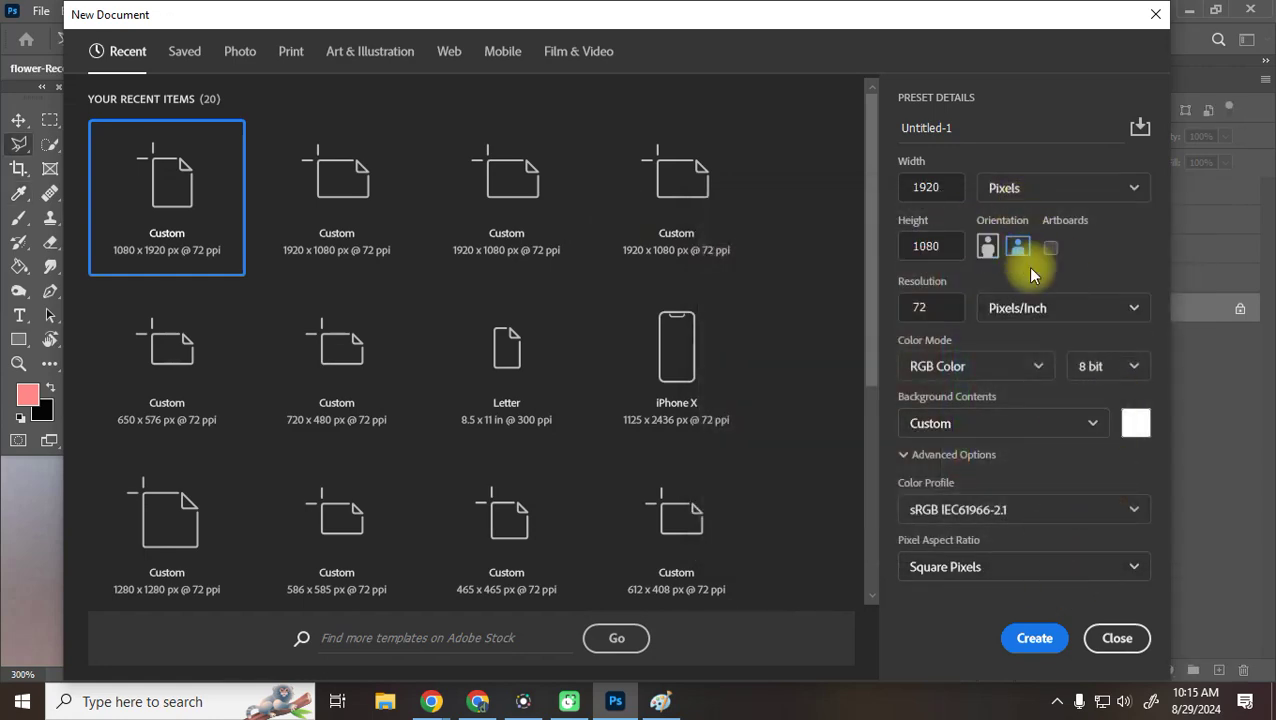
click(1040, 640)
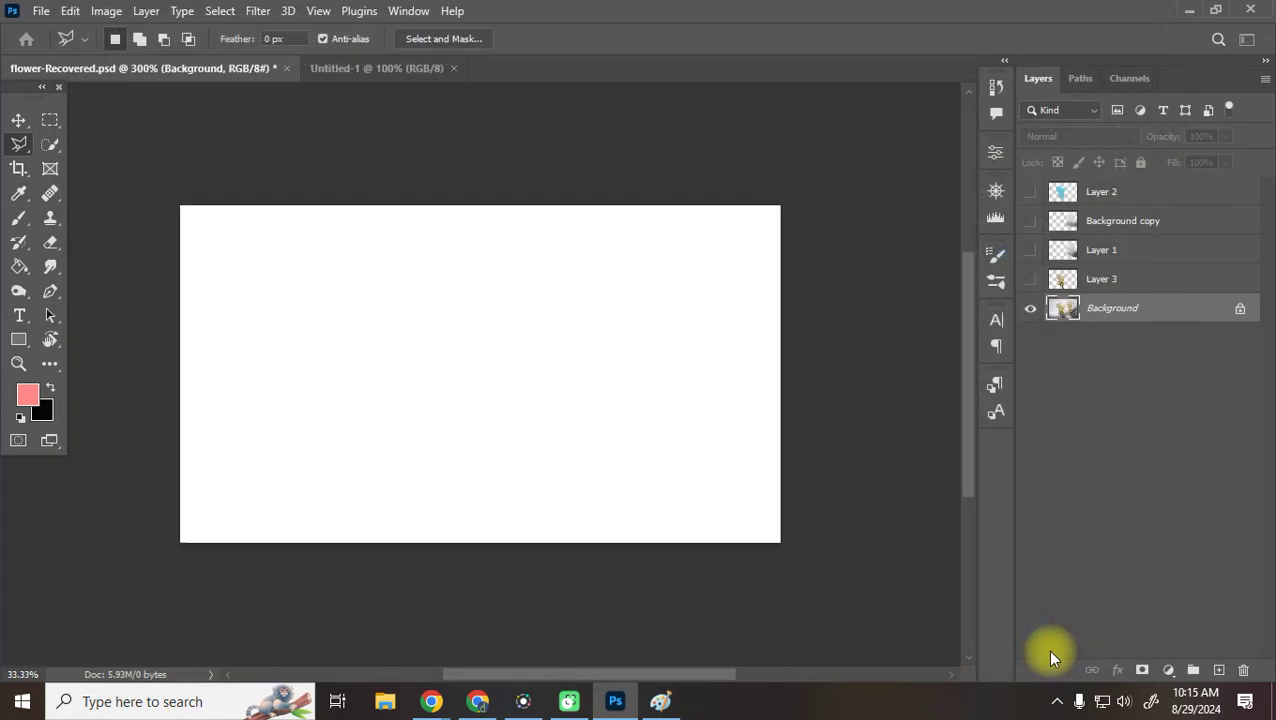
Make a rectangular marquee selection and subtract an ellipse of about 182 × 169 mm overlapping its right edge
click(50, 121)
drag(296, 254, 520, 471)
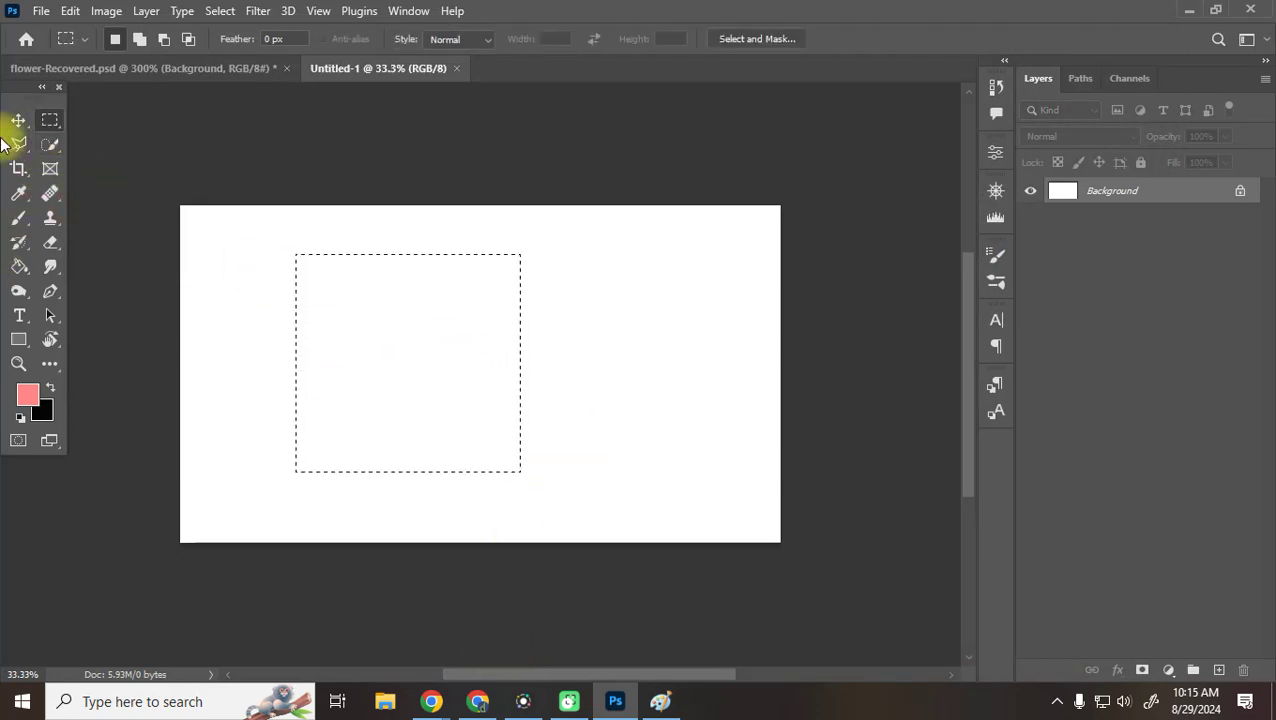
right_click(50, 121)
click(140, 137)
drag(590, 277, 430, 427)
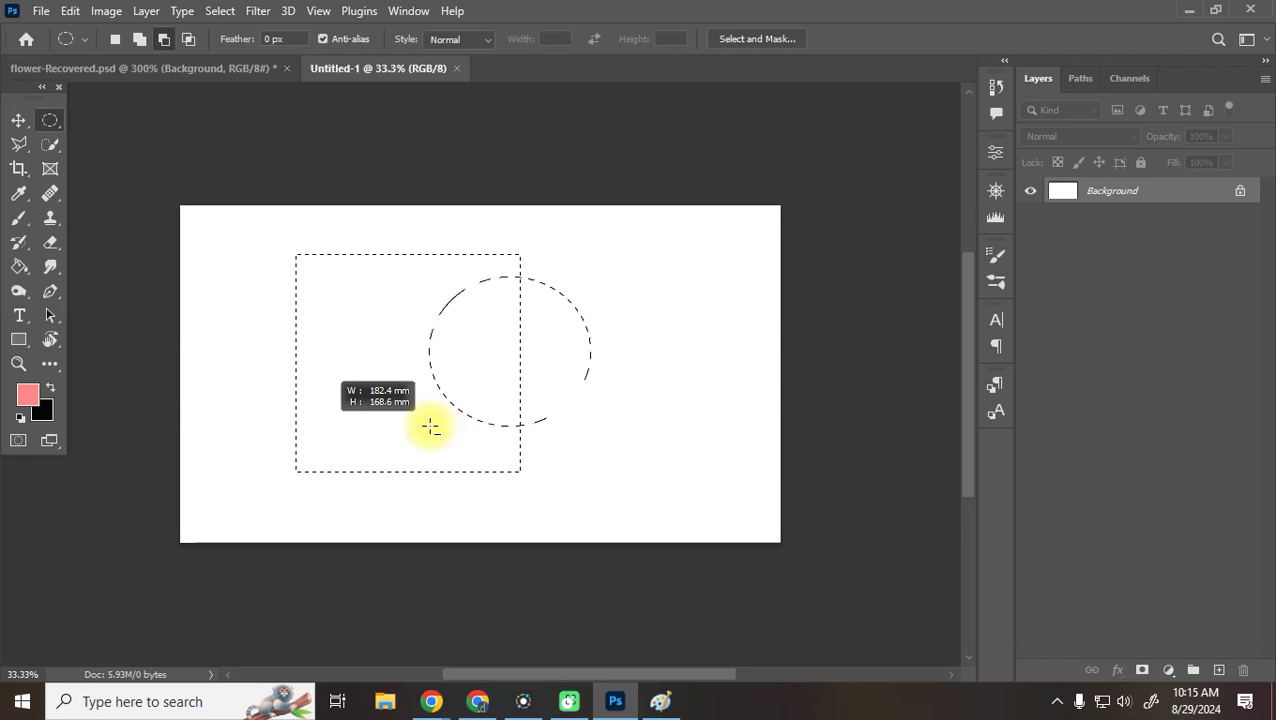
drag(430, 427, 430, 428)
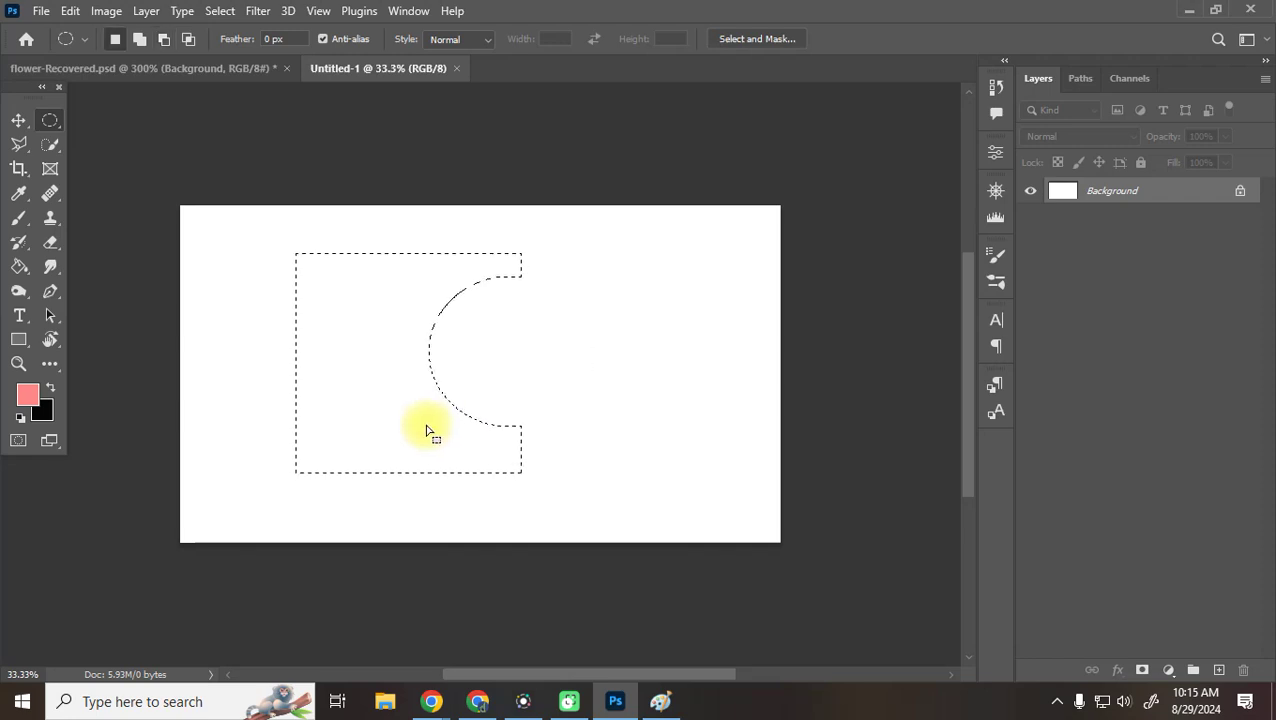
Subtract more ellipses from the selection's lower-left and upper-left corners, top edge and interior, and try subtracting ellipses outside it
drag(279, 536, 414, 355)
drag(268, 241, 316, 279)
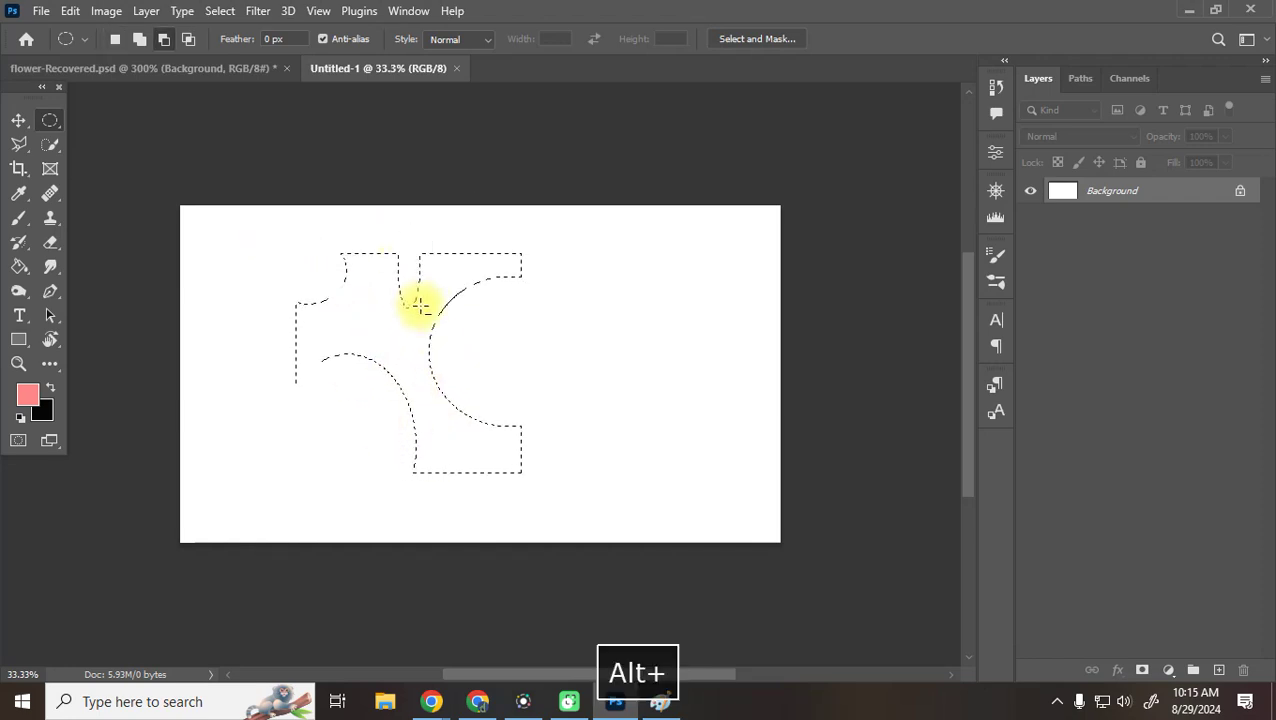
drag(355, 305, 393, 338)
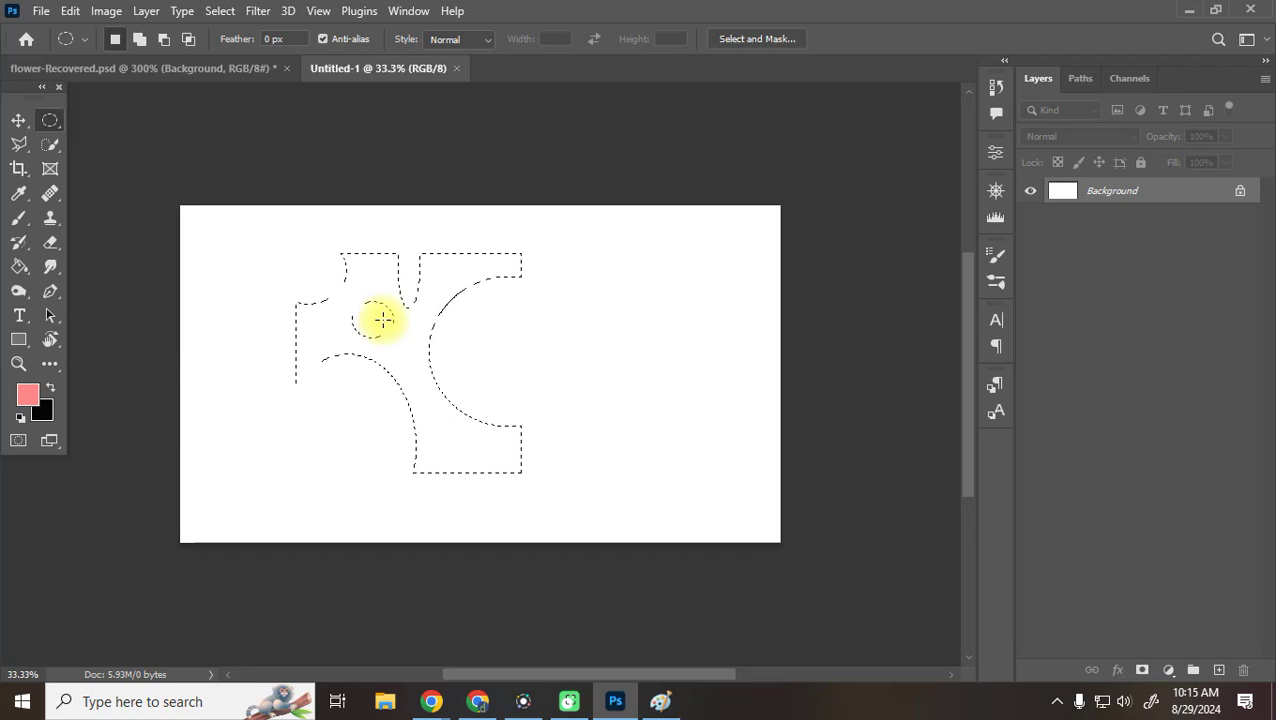
drag(457, 212, 500, 238)
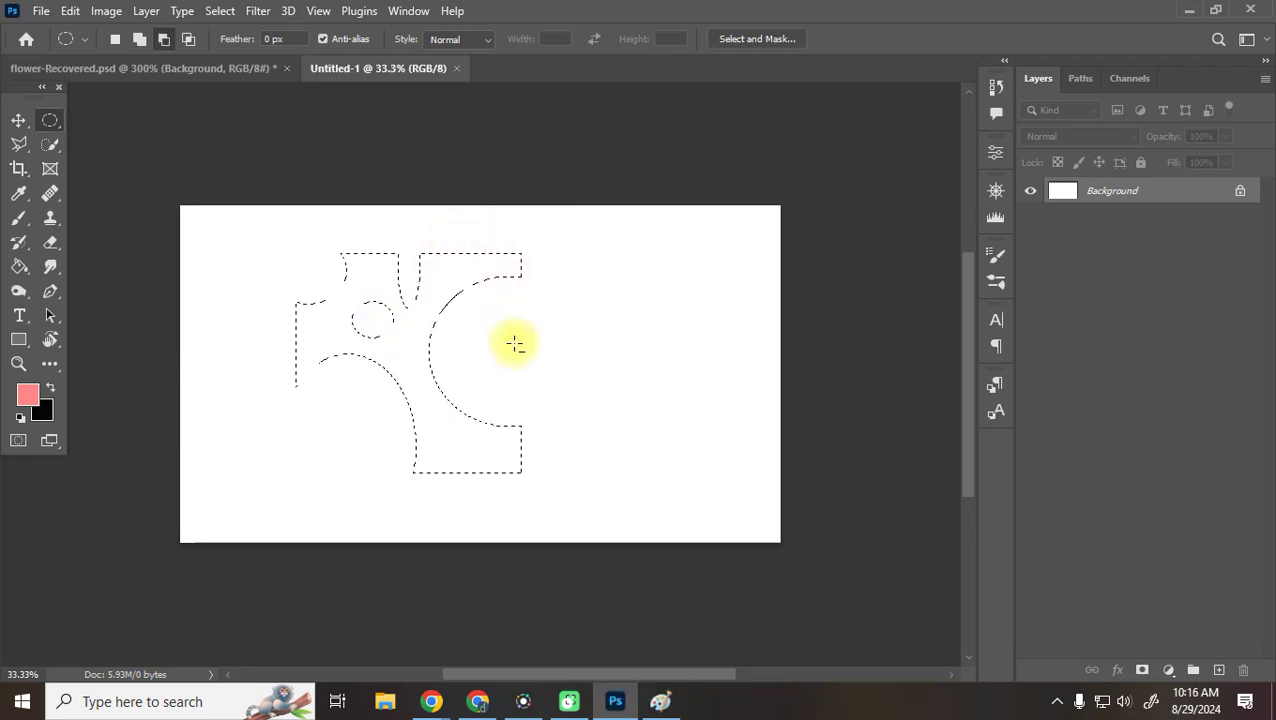
drag(610, 365, 516, 444)
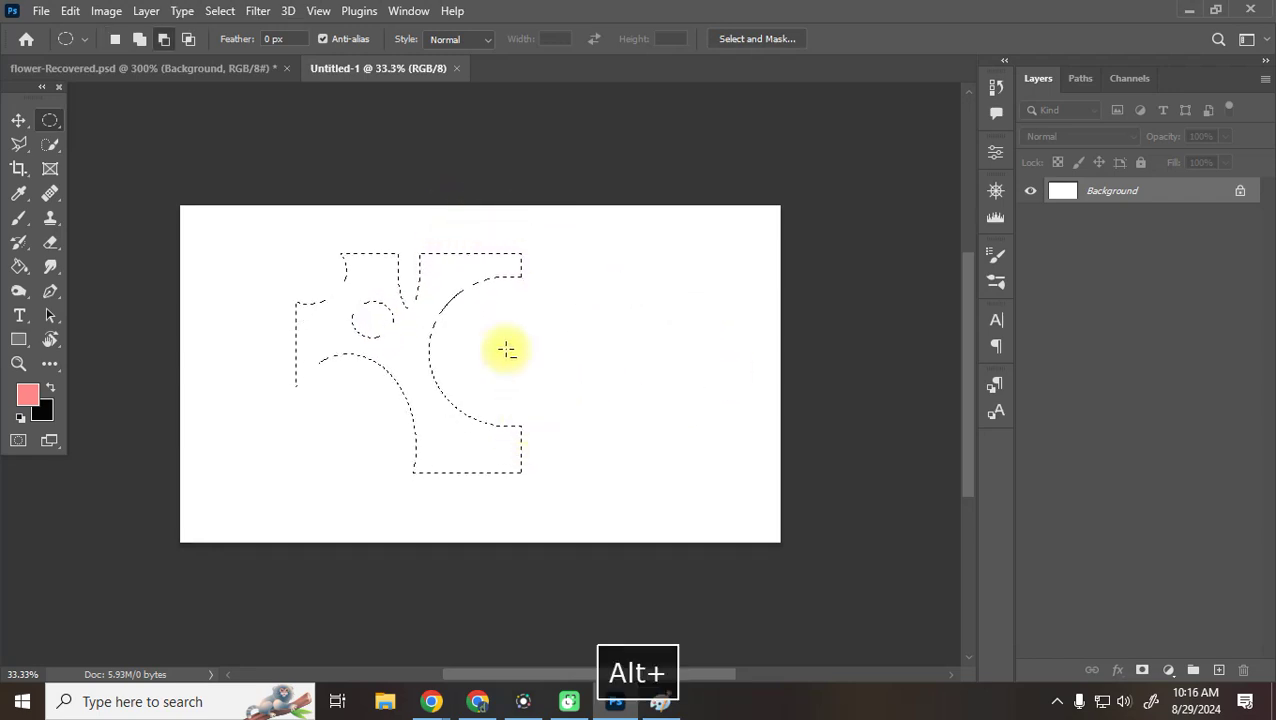
drag(733, 276, 610, 402)
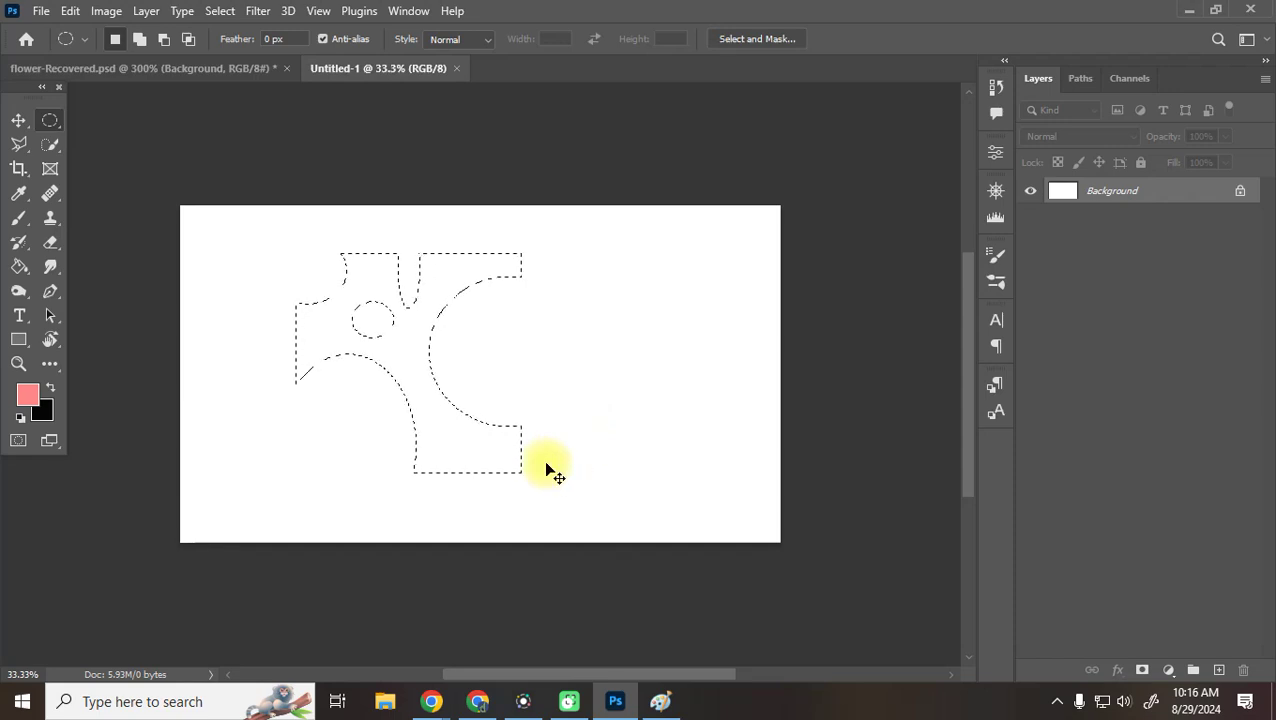
Deselect the cut-out marquee selection and close the blank white document
key(ctrl+d)
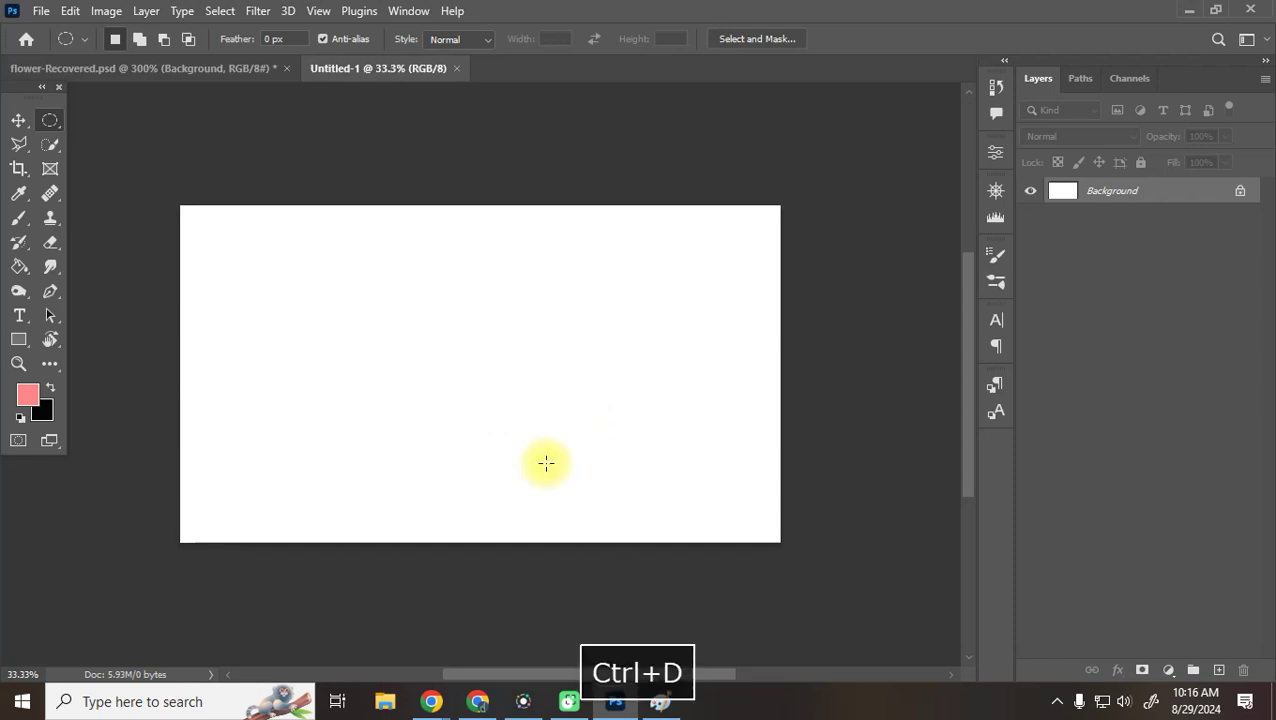
click(456, 68)
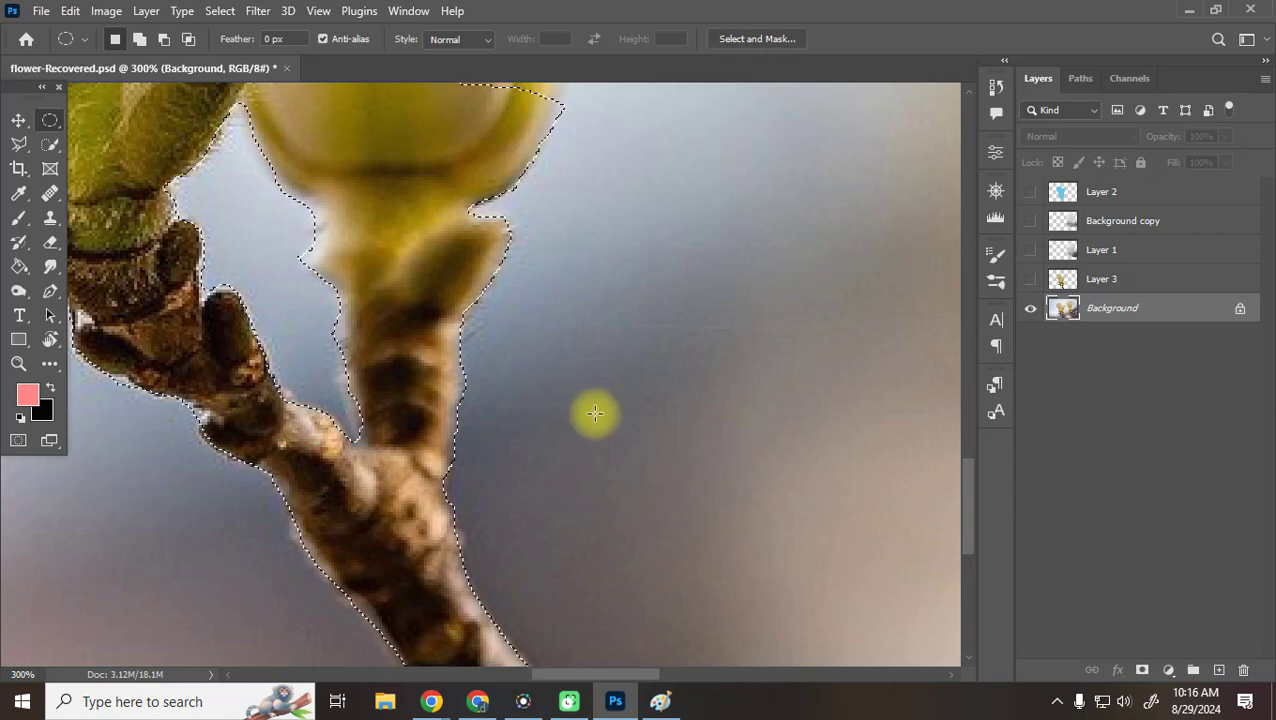
Hide the Background layer, show the Layer 3 flower cutout and clear the active selection
scroll(572, 380, up, 3)
scroll(600, 370, up, 3)
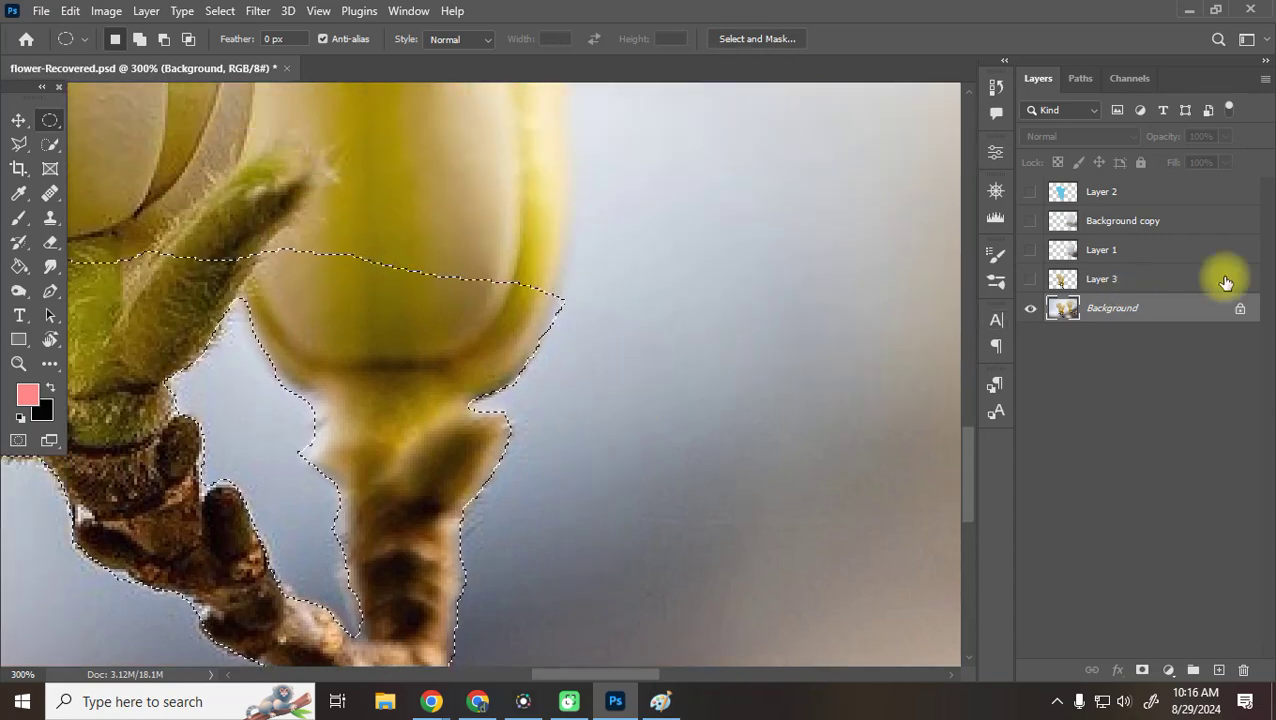
click(1030, 308)
click(1030, 279)
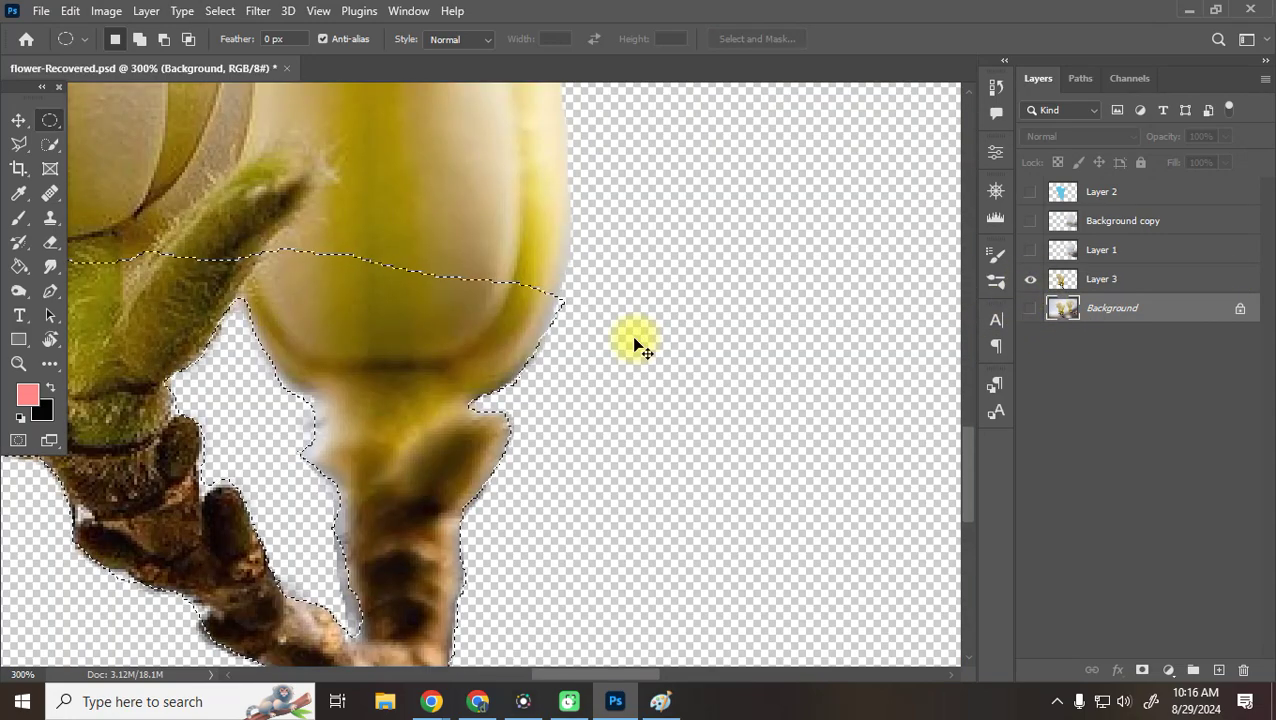
key(ctrl+d)
Inspect the cutout flower's petal edges against transparency and close the flower document
key(space)
drag(342, 246, 368, 437)
scroll(250, 385, down, 4)
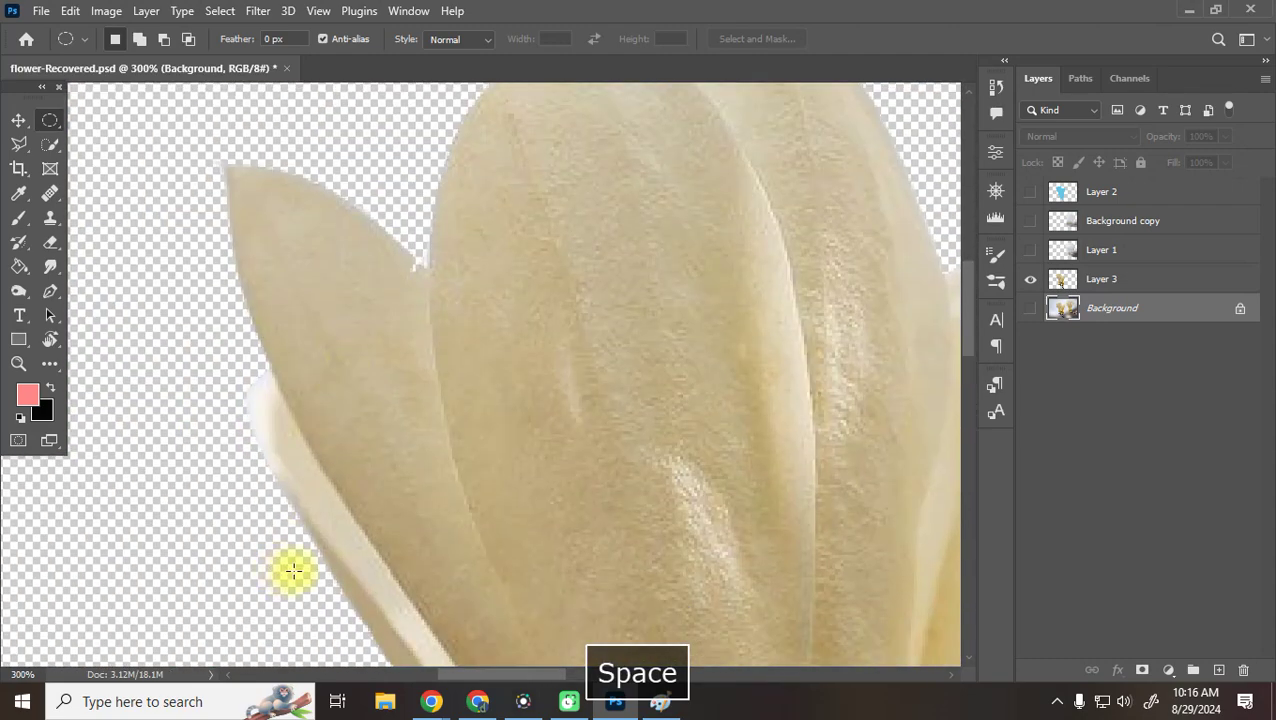
drag(577, 390, 502, 534)
drag(587, 255, 517, 228)
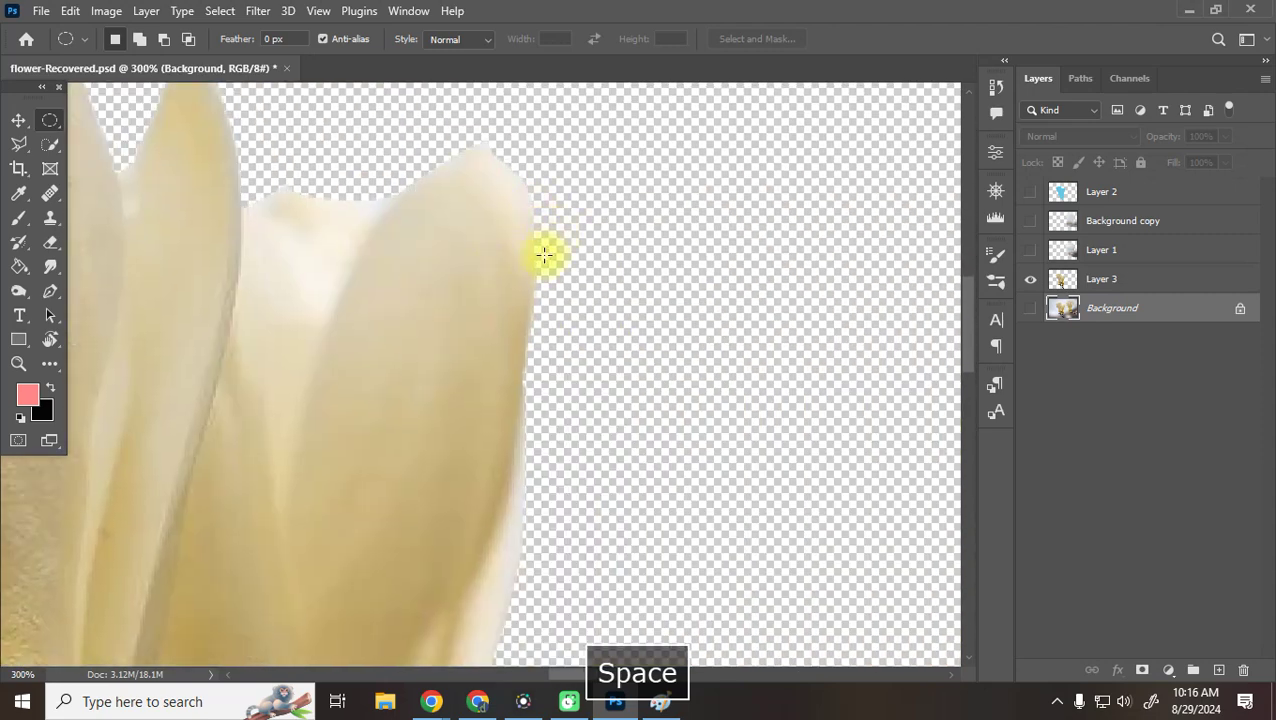
drag(567, 638, 635, 157)
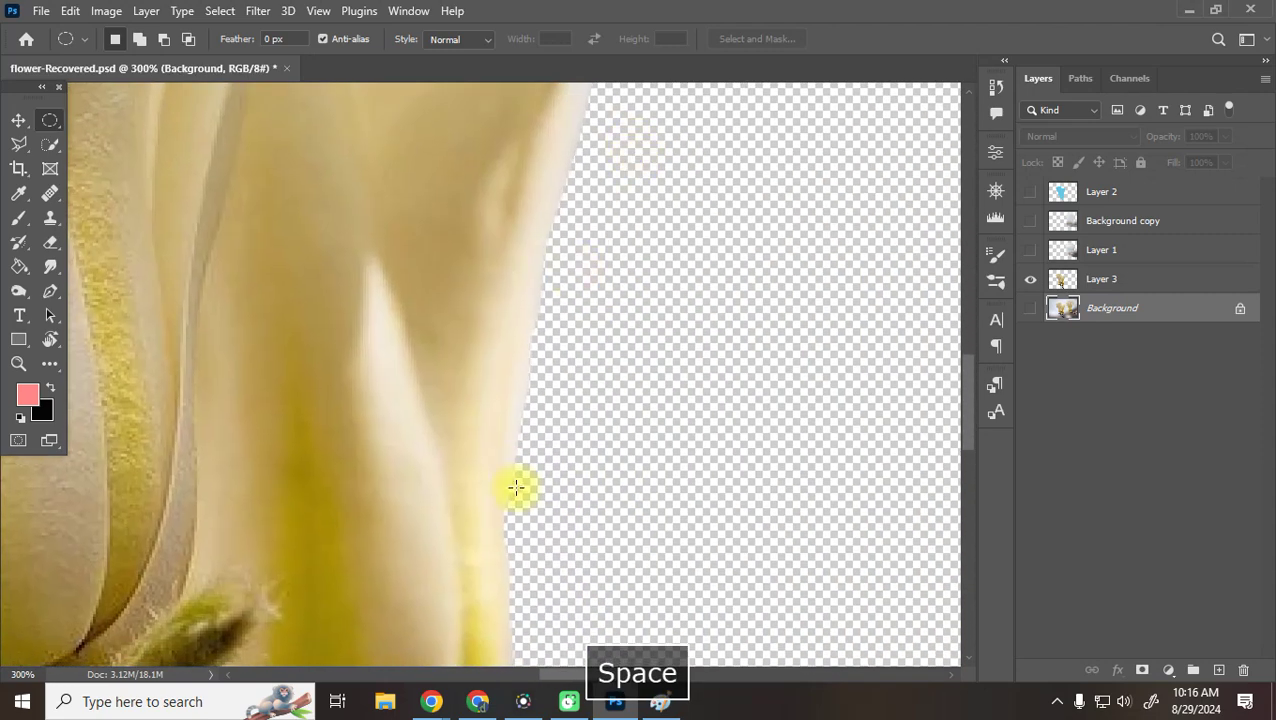
click(286, 68)
click(632, 276)
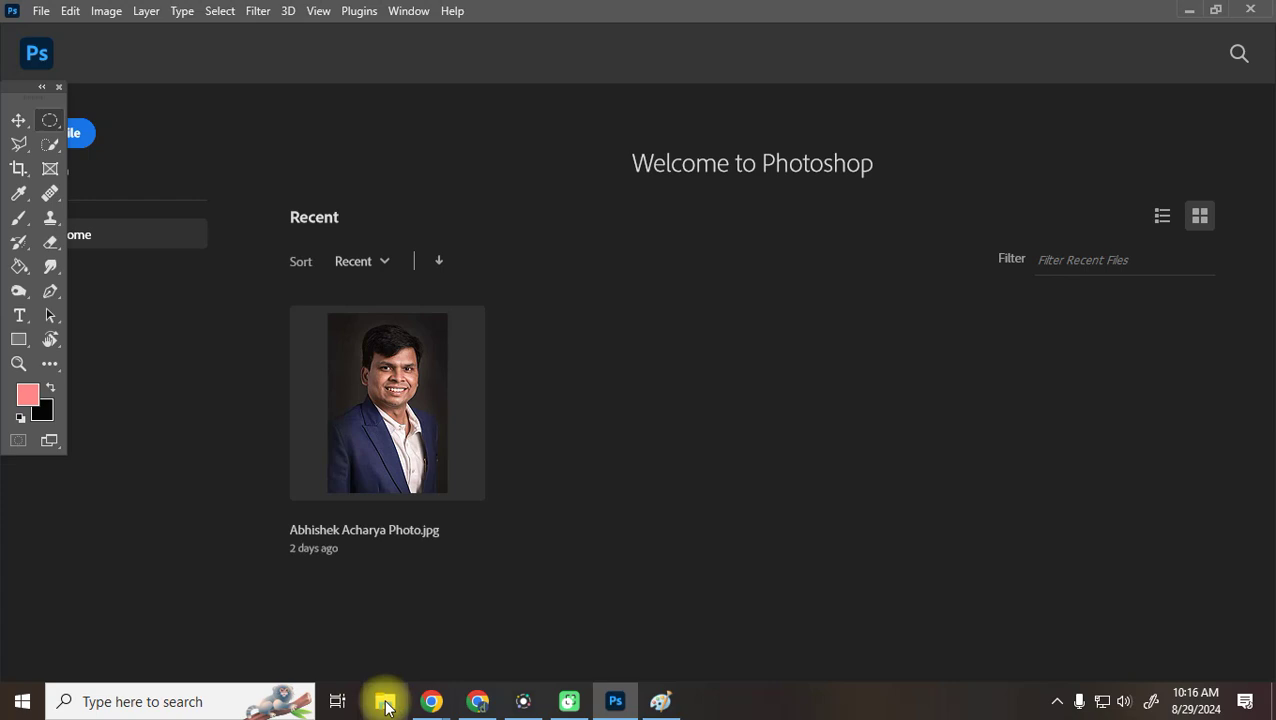
Switch to the Google Meet call in Chrome and admit the waiting participant
mouse_move(454, 707)
click(372, 572)
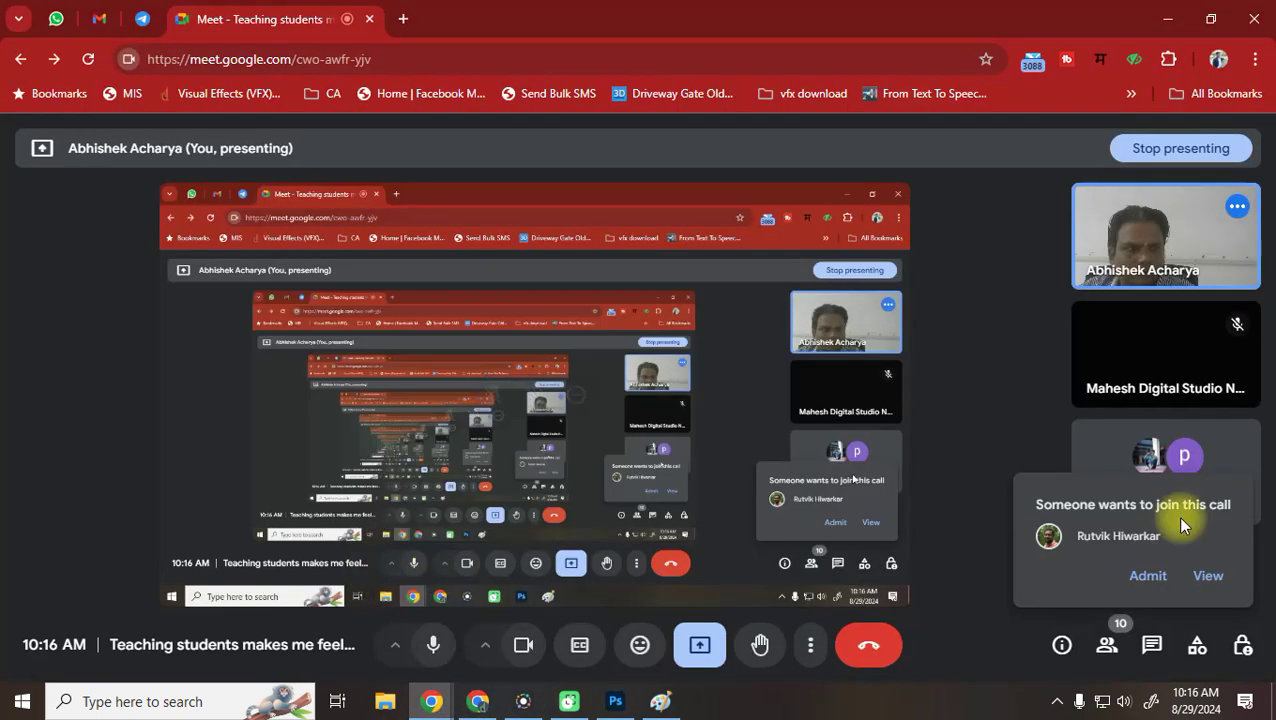
click(1147, 578)
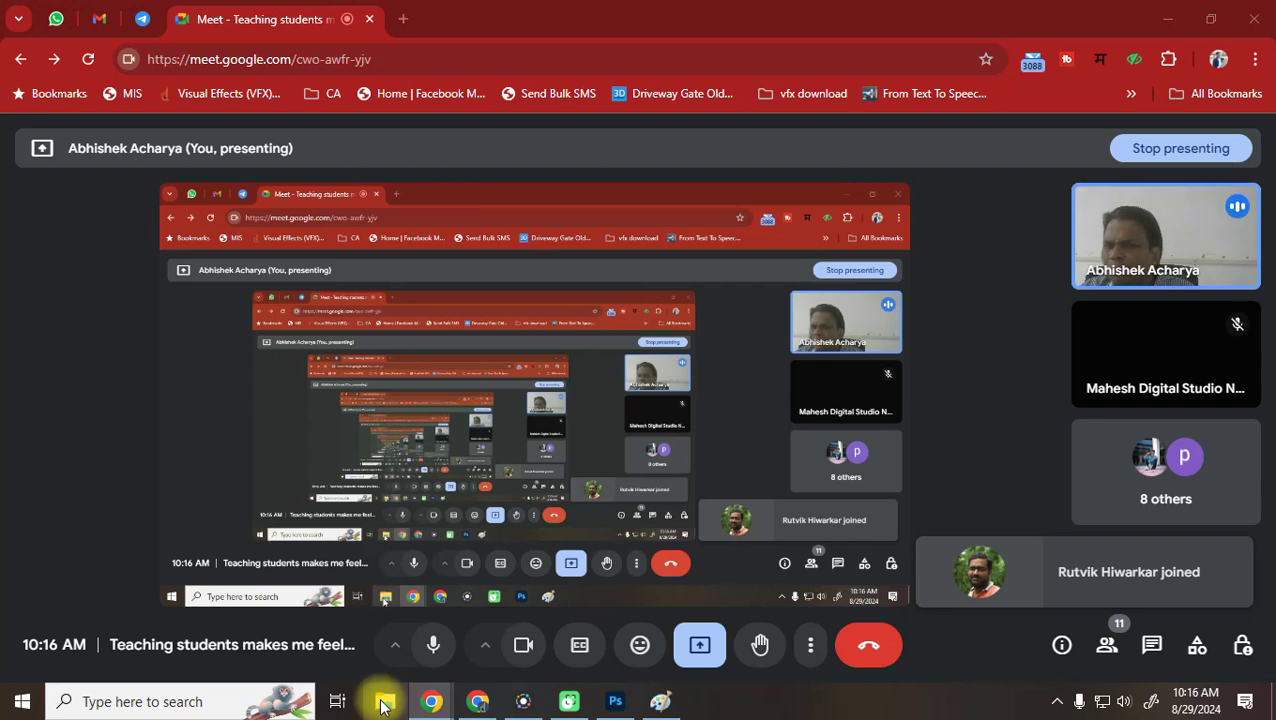
Open File Explorer and look through Local Disk (F:), Local Disk (E:) and its AB folder for practice images
click(384, 700)
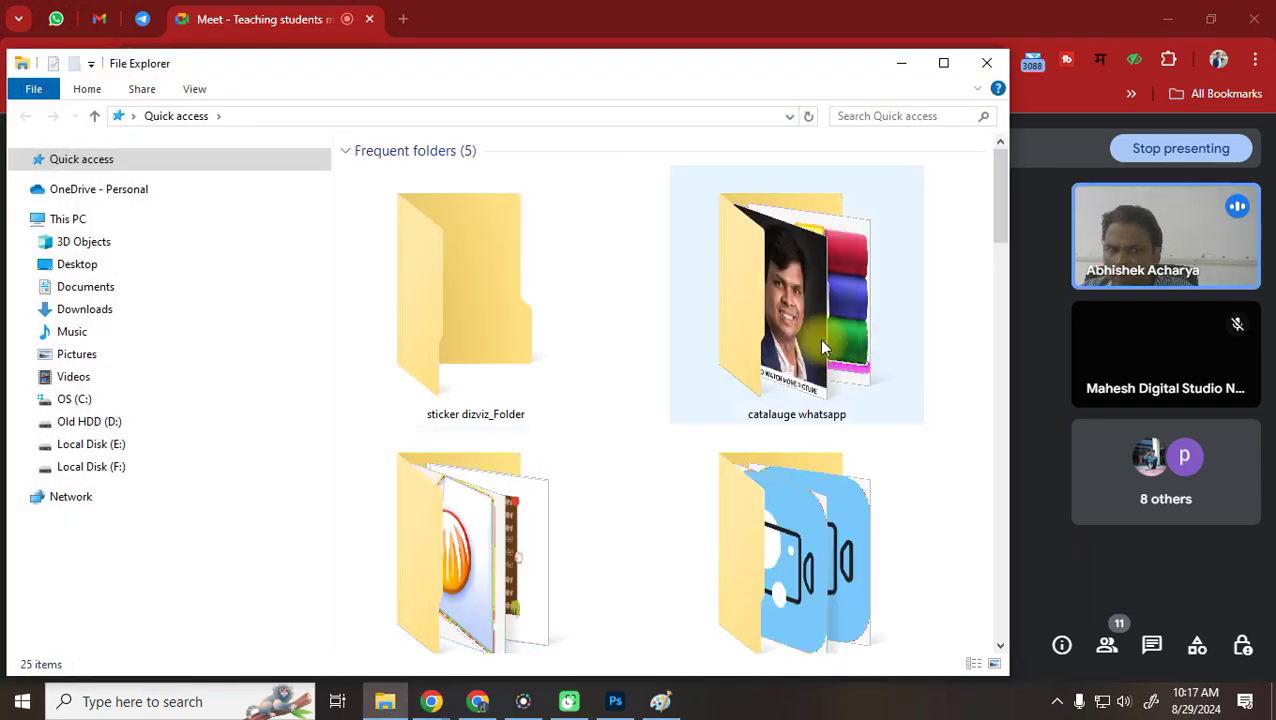
scroll(727, 370, down, 2)
scroll(724, 370, down, 1)
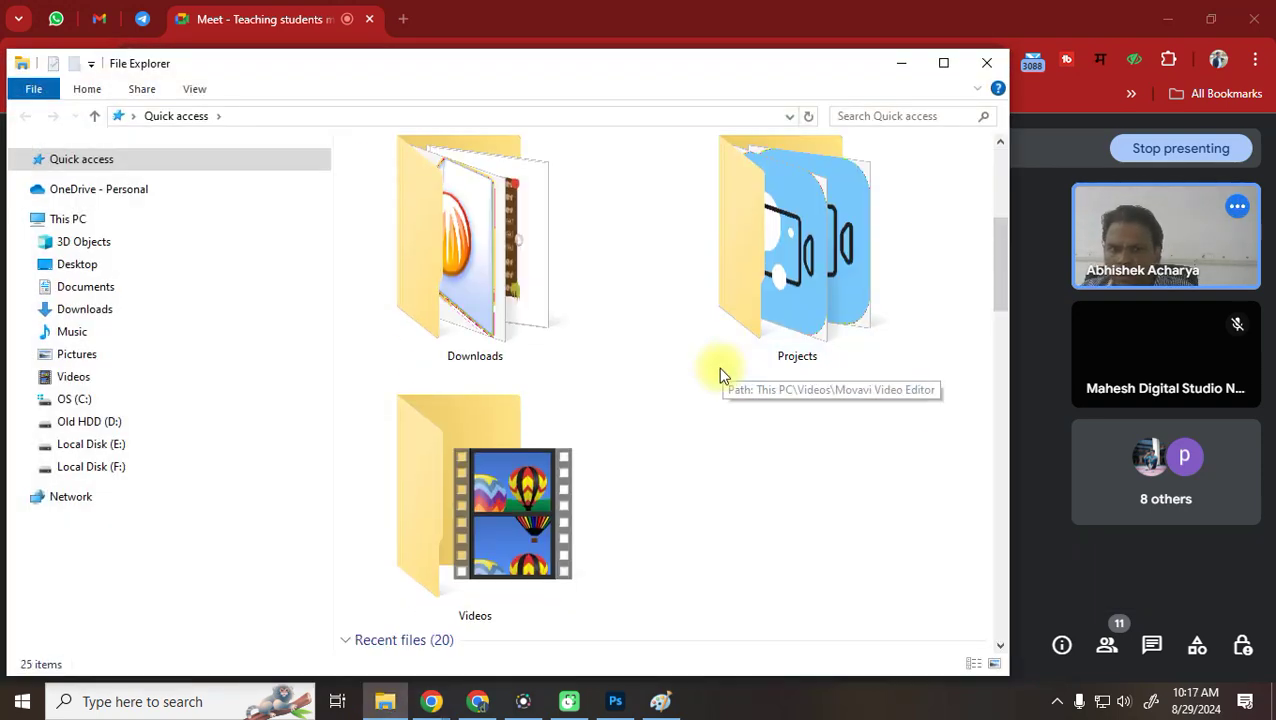
click(98, 446)
click(98, 470)
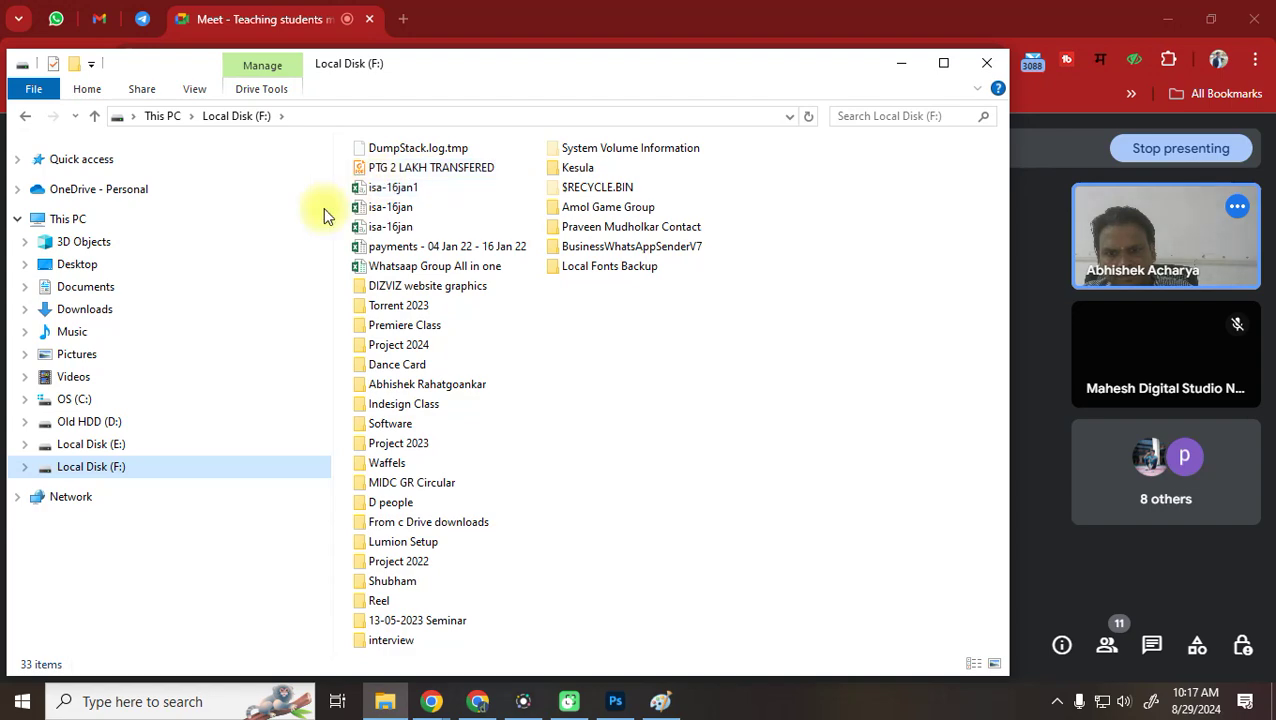
click(100, 446)
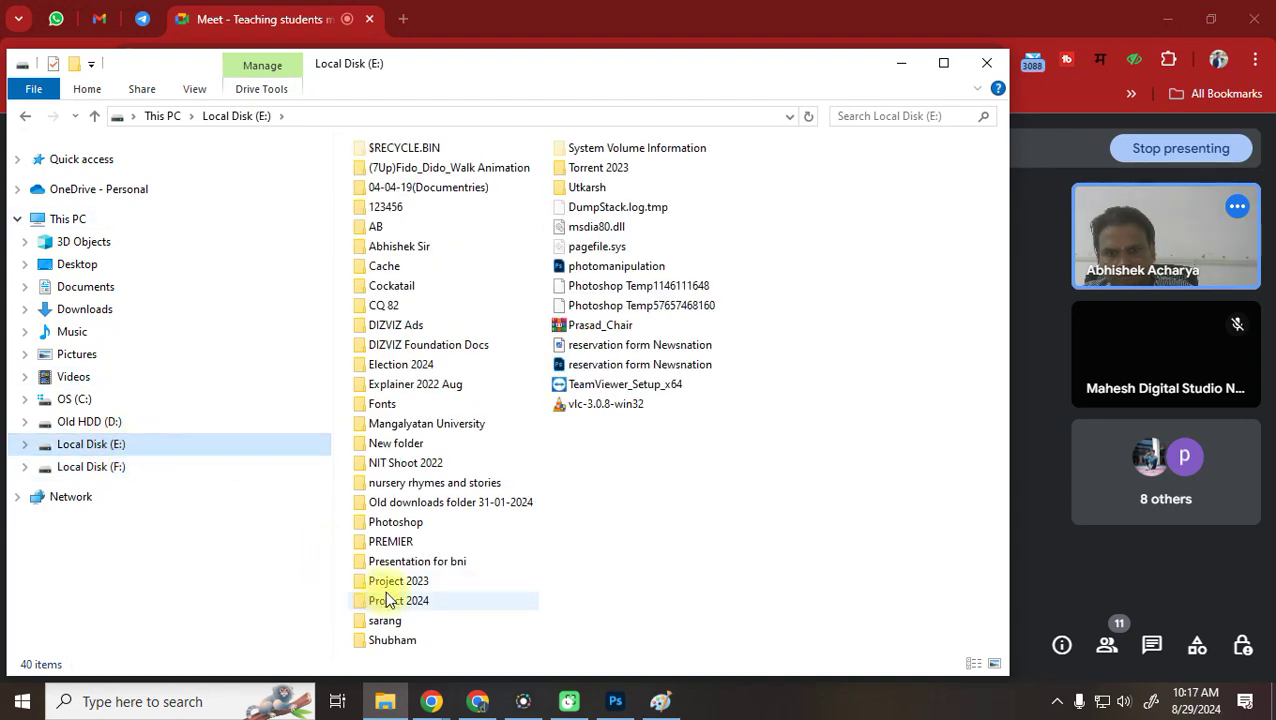
double_click(380, 227)
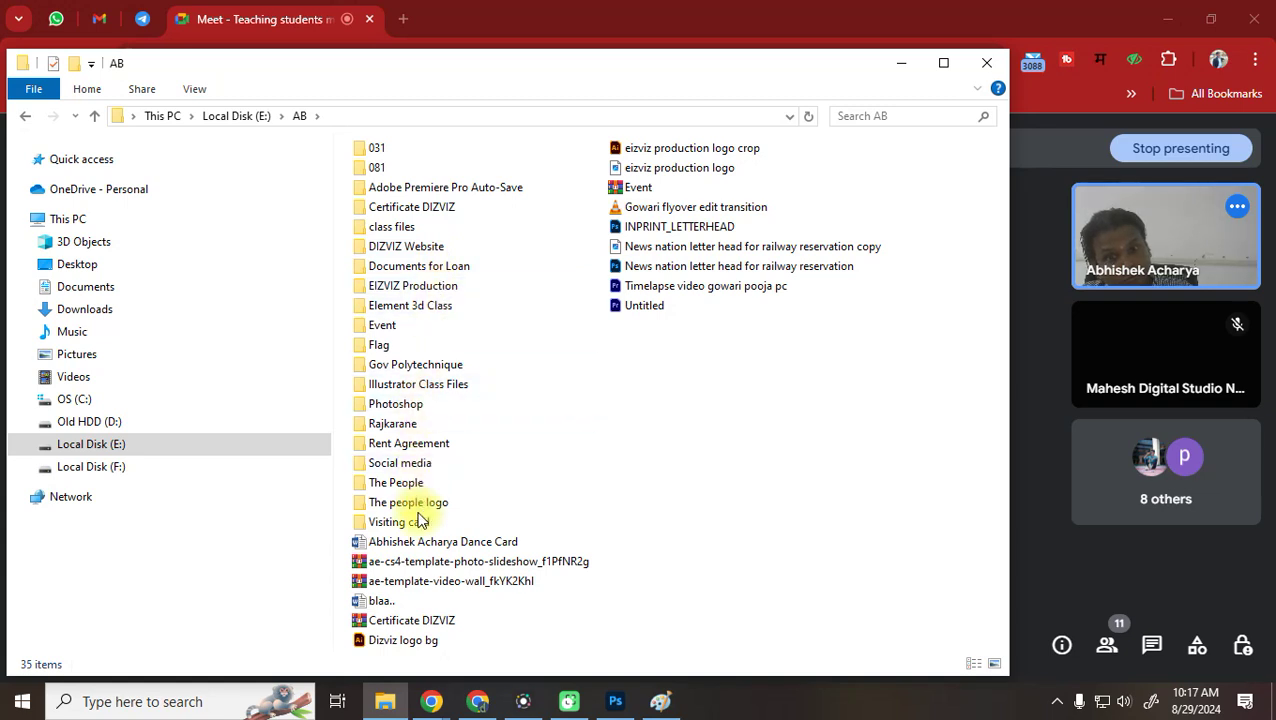
click(78, 466)
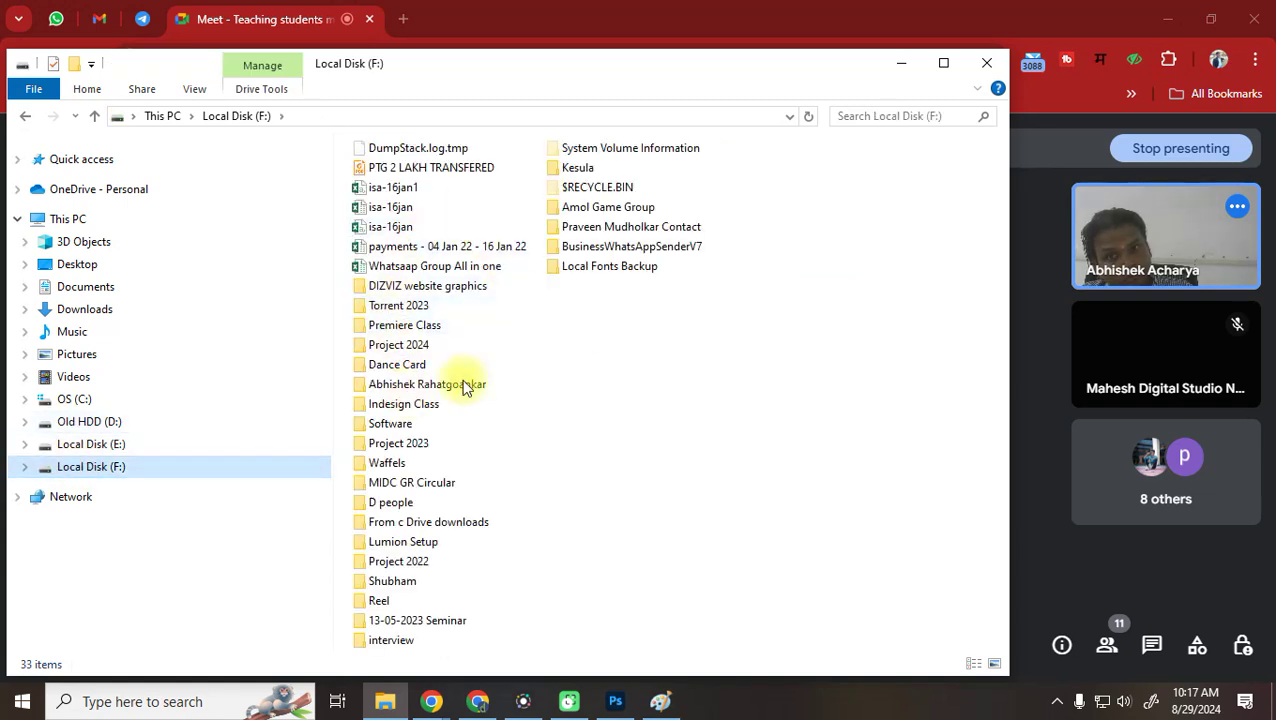
Sort the contents of Local Disk (F:) by name
right_click(616, 345)
mouse_move(600, 374)
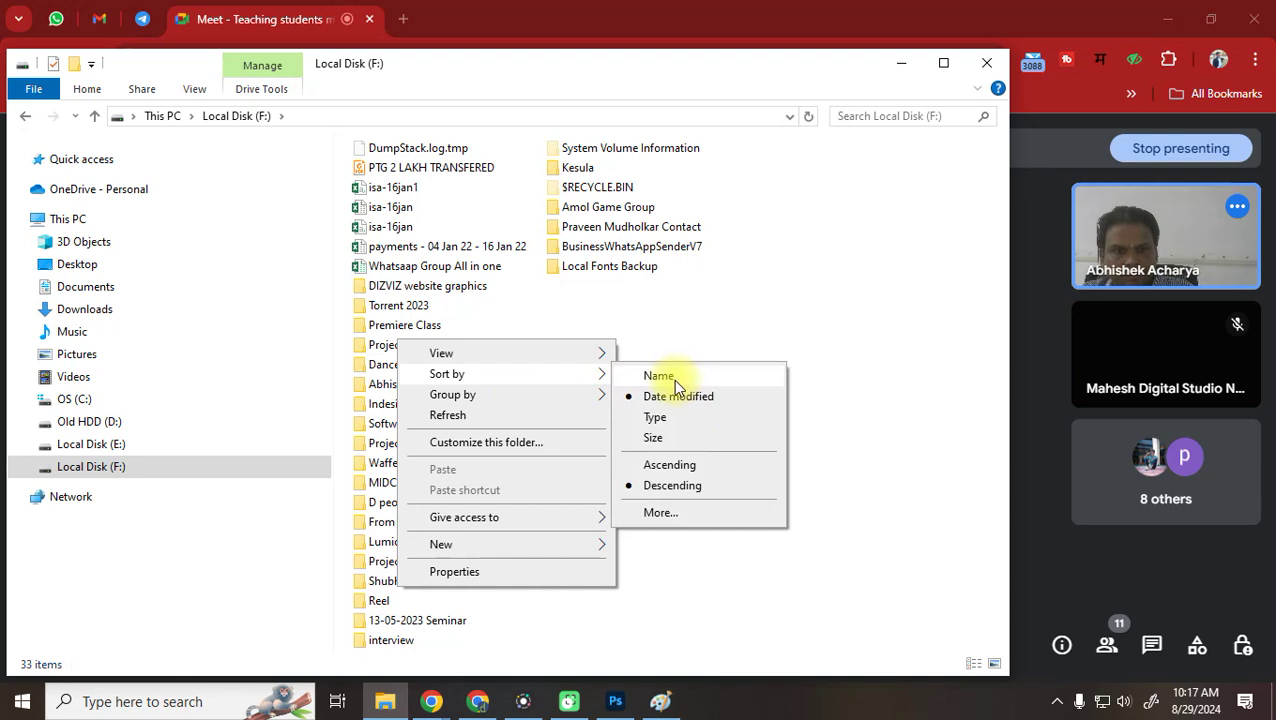
click(658, 377)
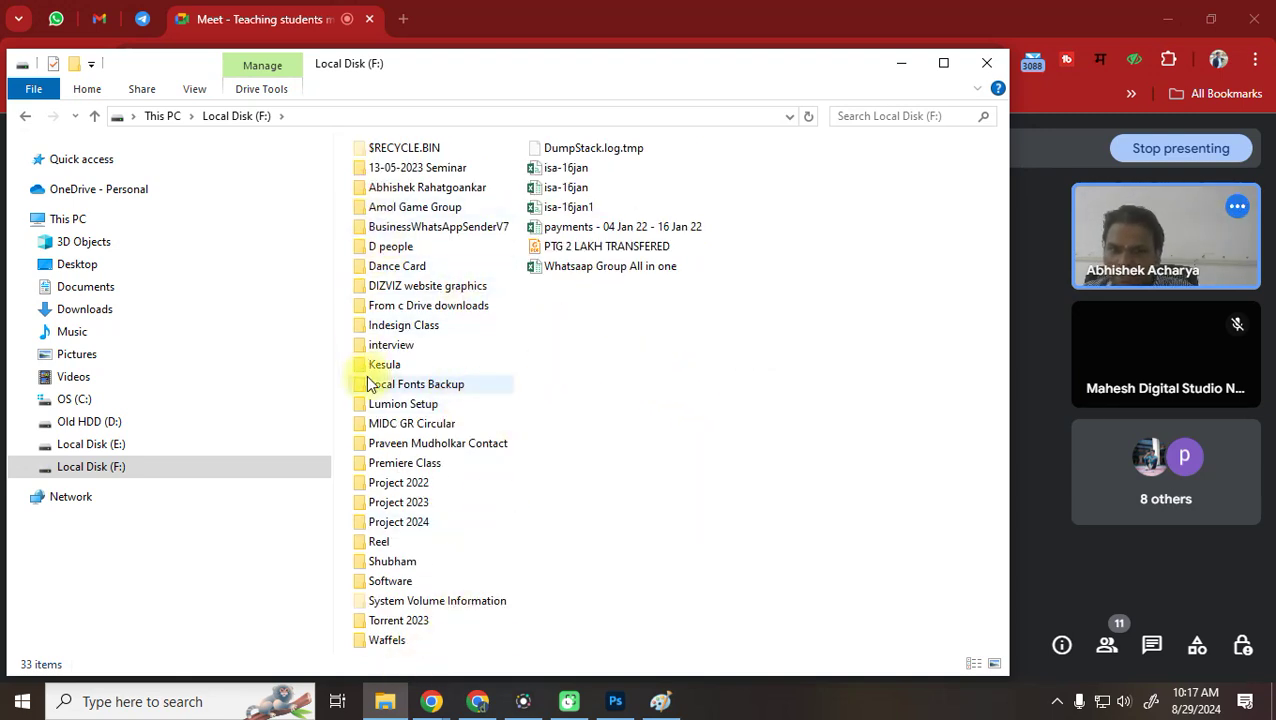
Open the Ref folder under Local Disk (E:) > AB > Photoshop and preview the stork image, closing the viewer
click(115, 446)
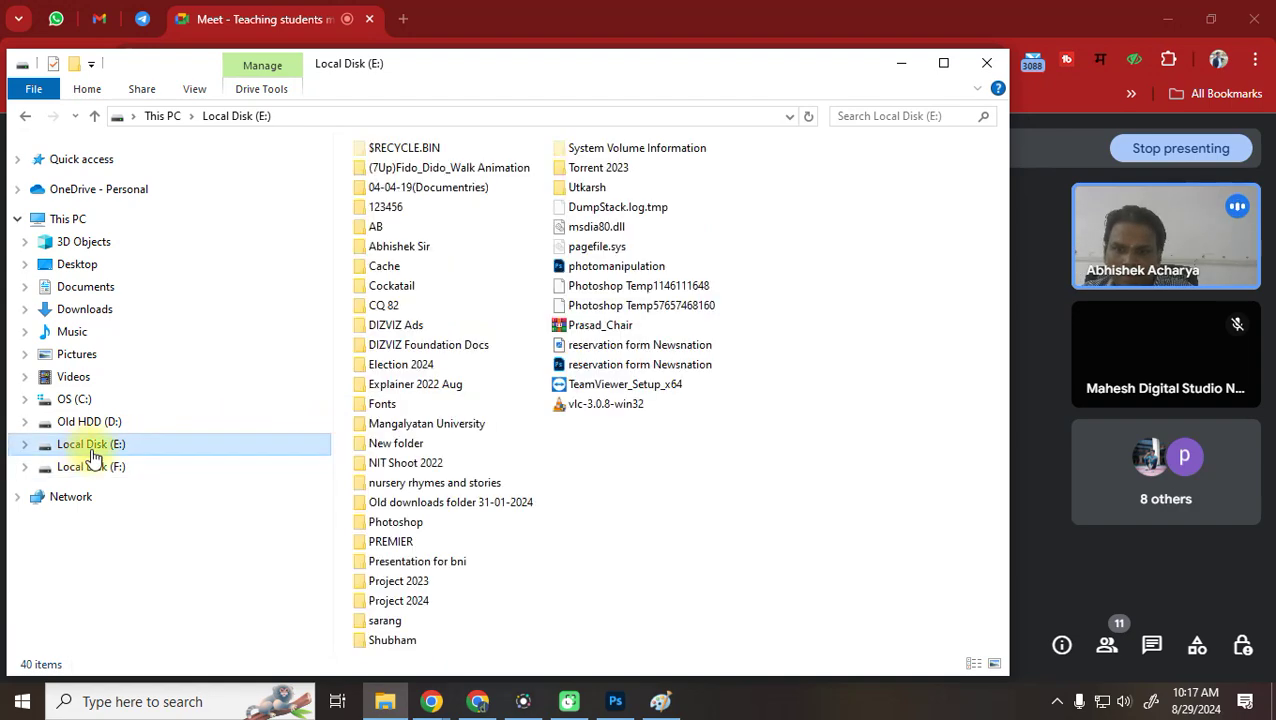
double_click(389, 232)
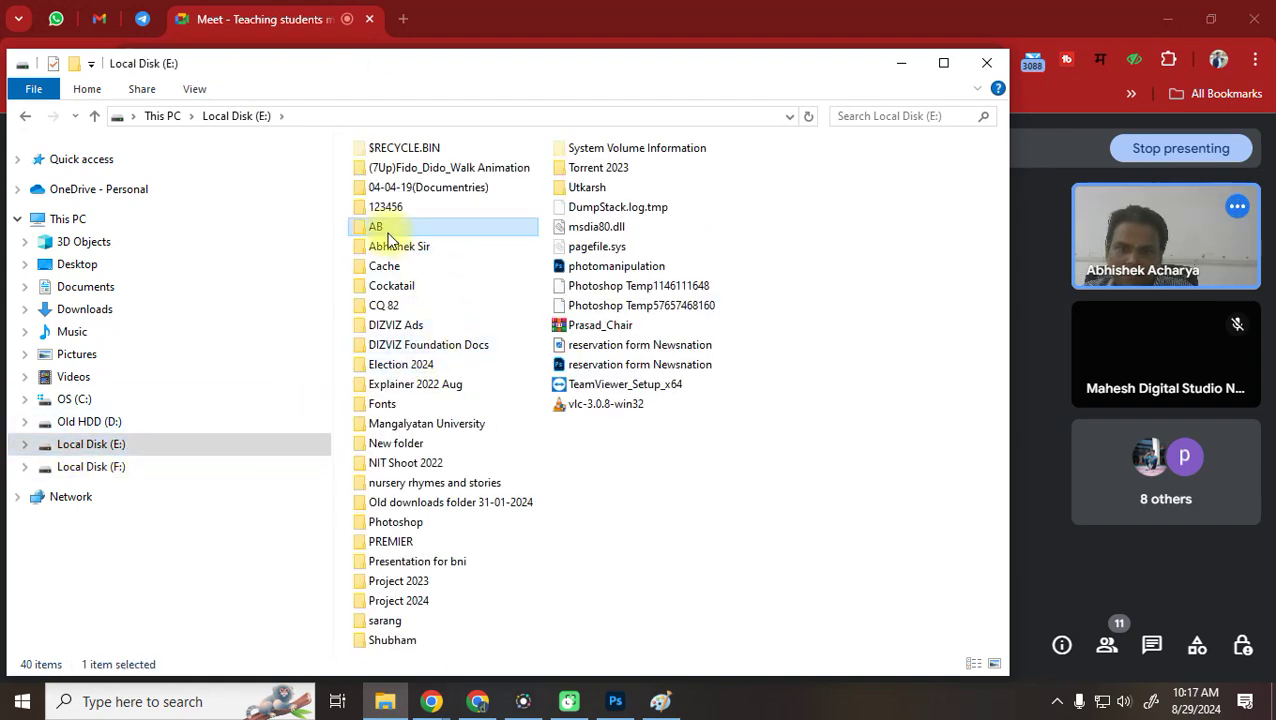
double_click(409, 405)
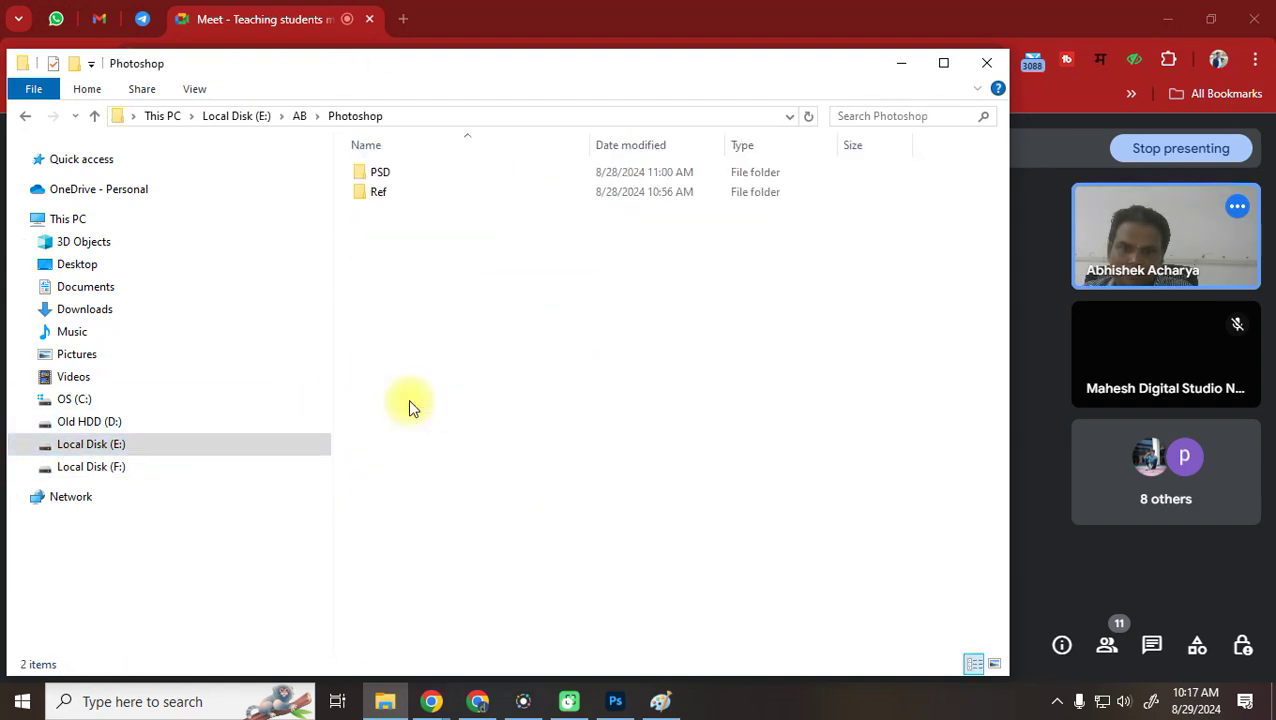
double_click(393, 193)
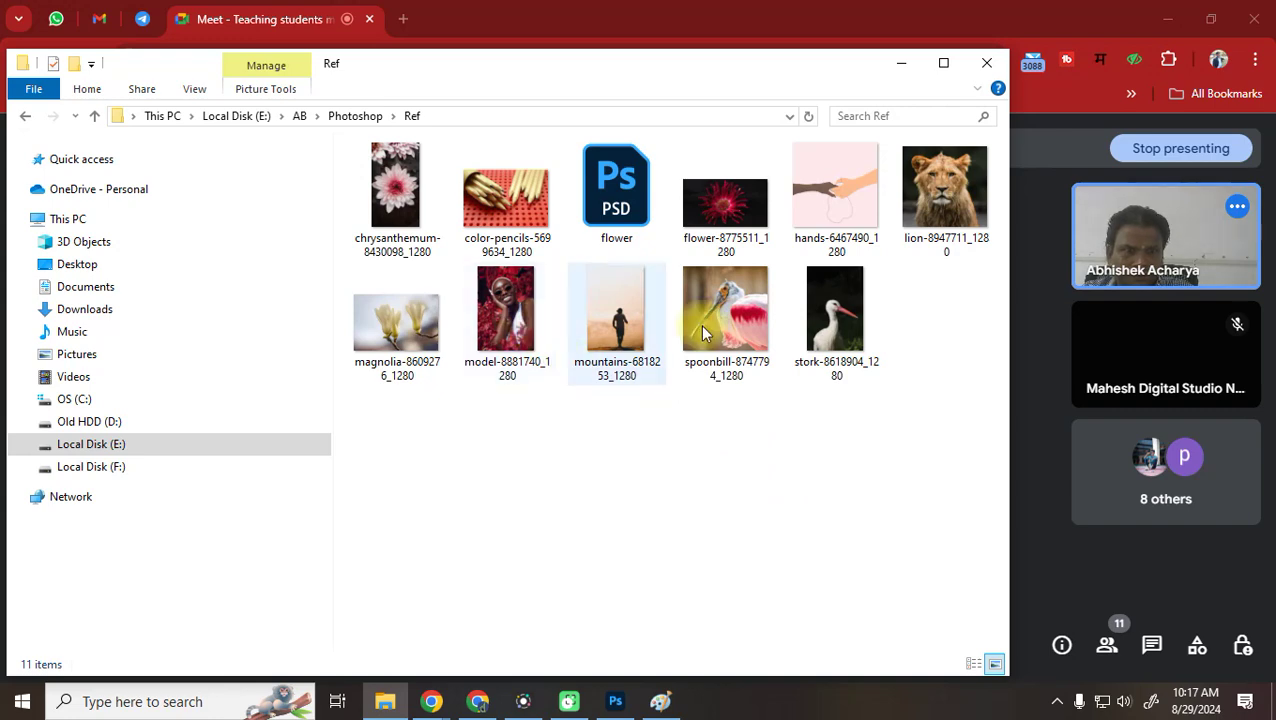
double_click(826, 320)
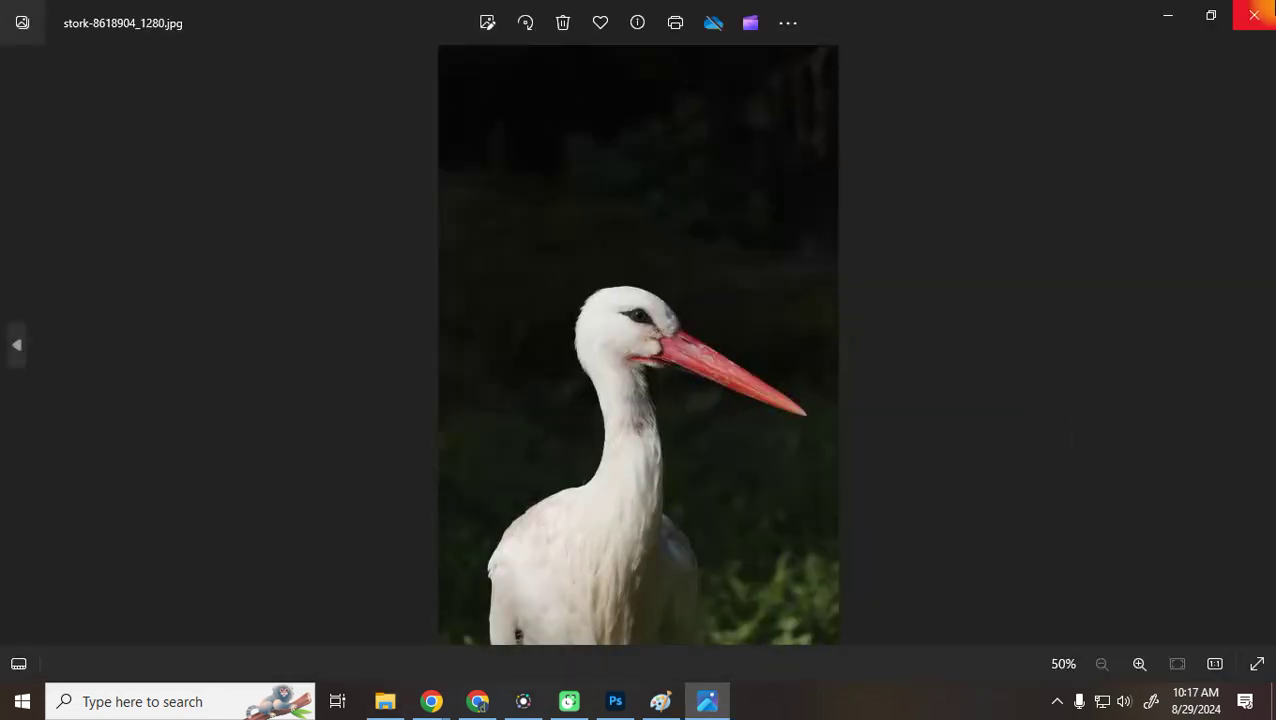
click(1254, 14)
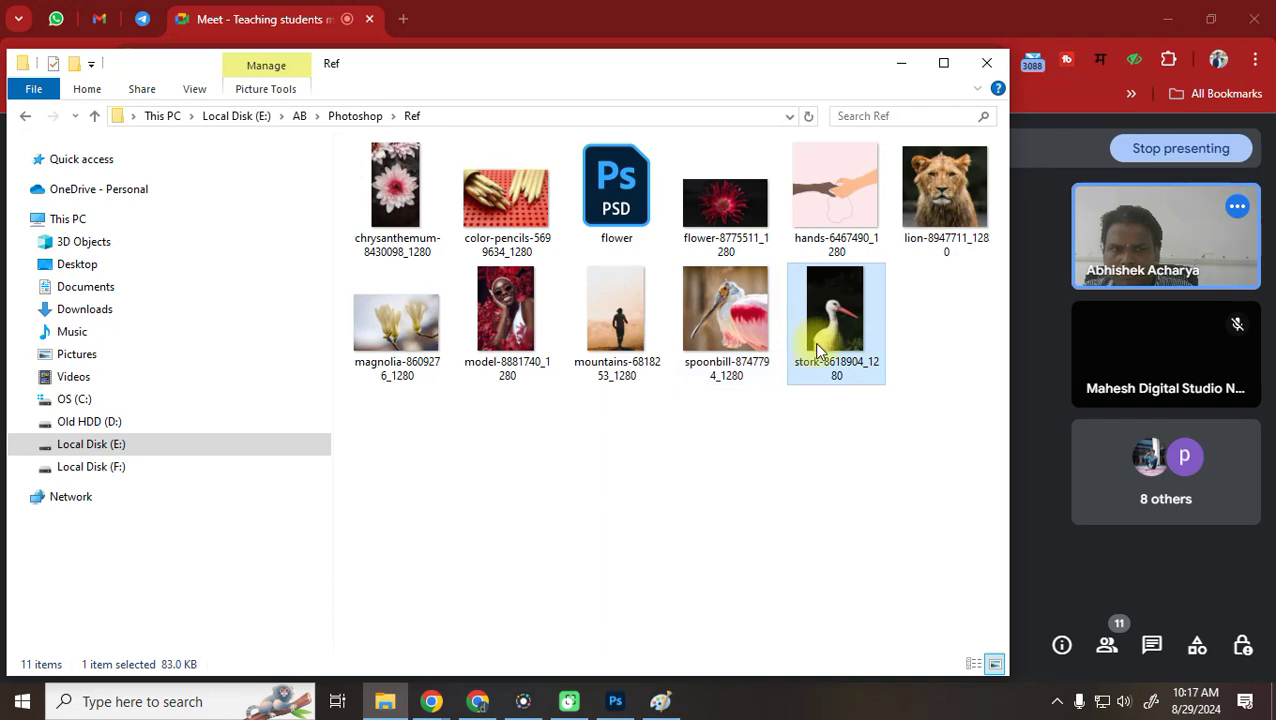
Open mountains-6818253_1280 from the Ref folder in Photoshop
drag(616, 372, 614, 300)
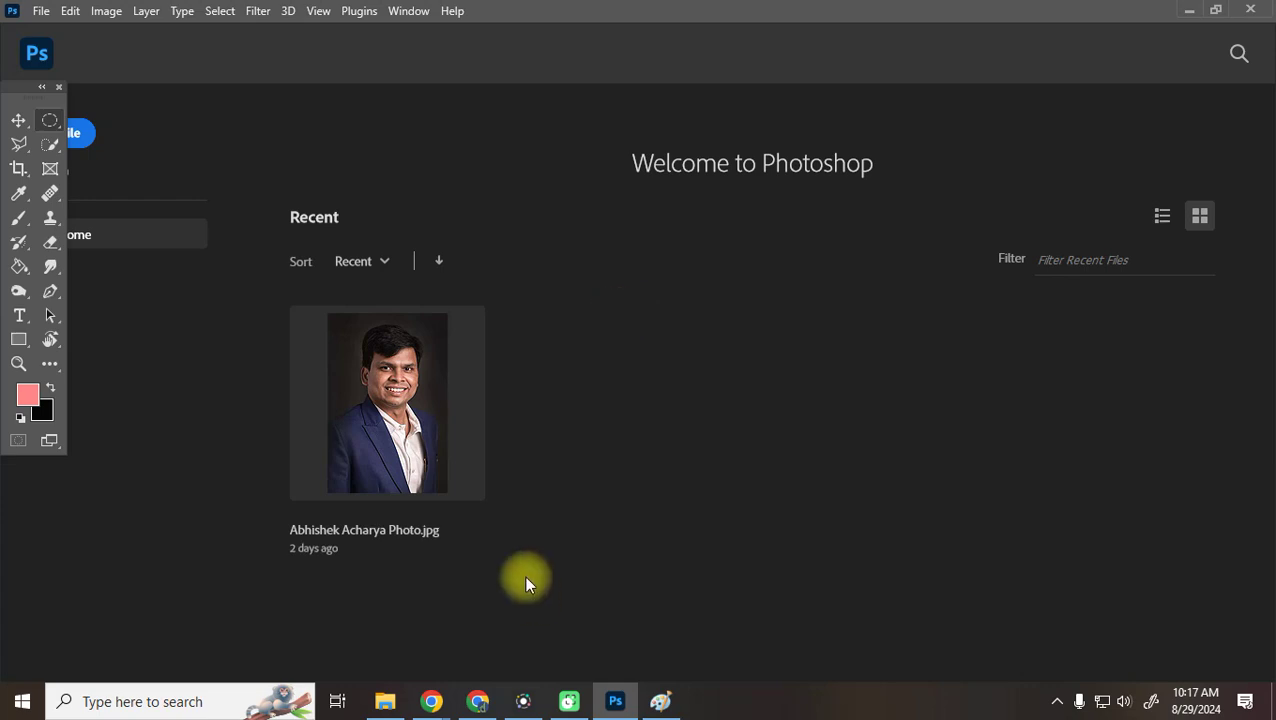
drag(621, 285, 1142, 449)
click(1030, 480)
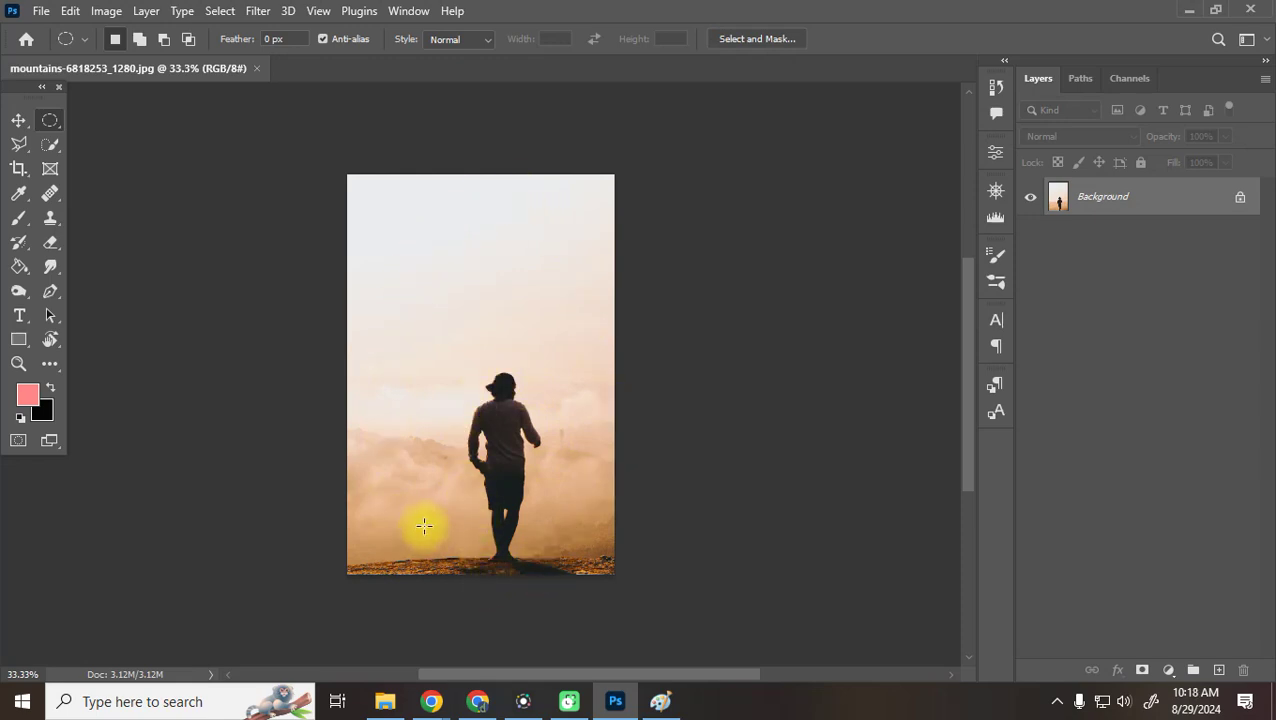
Activate the Polygonal Lasso tool, examine the walking man's outline at 200% zoom and close the mountains image
click(18, 141)
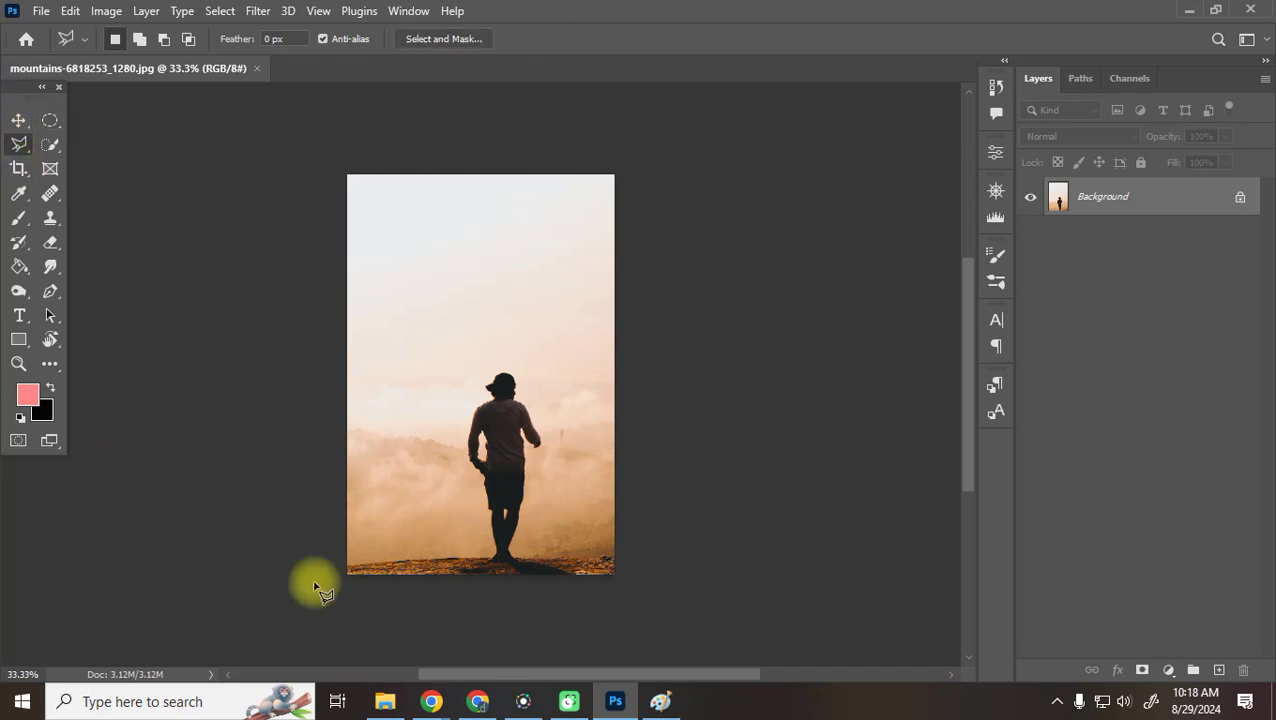
key(ctrl+equal)
key(ctrl+equal)
key(ctrl+equal)
key(ctrl+equal)
key(ctrl+equal)
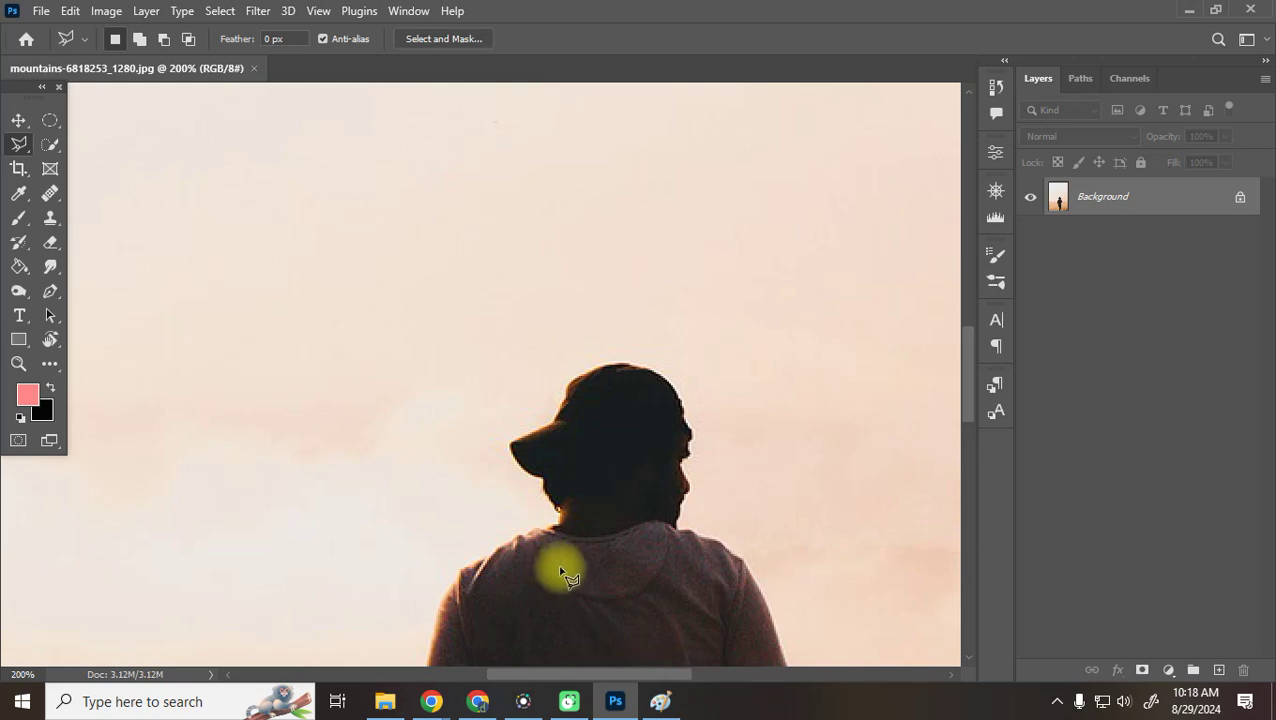
key(space)
drag(621, 592, 461, 362)
drag(424, 592, 439, 330)
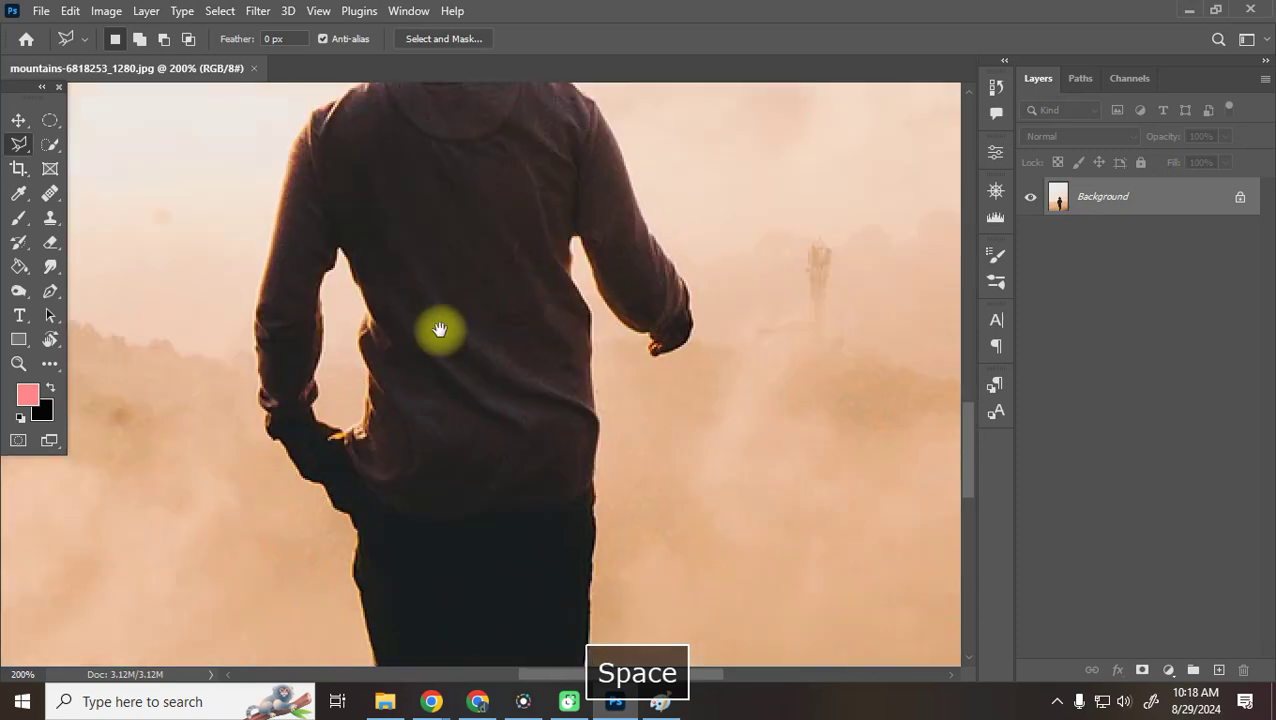
click(254, 68)
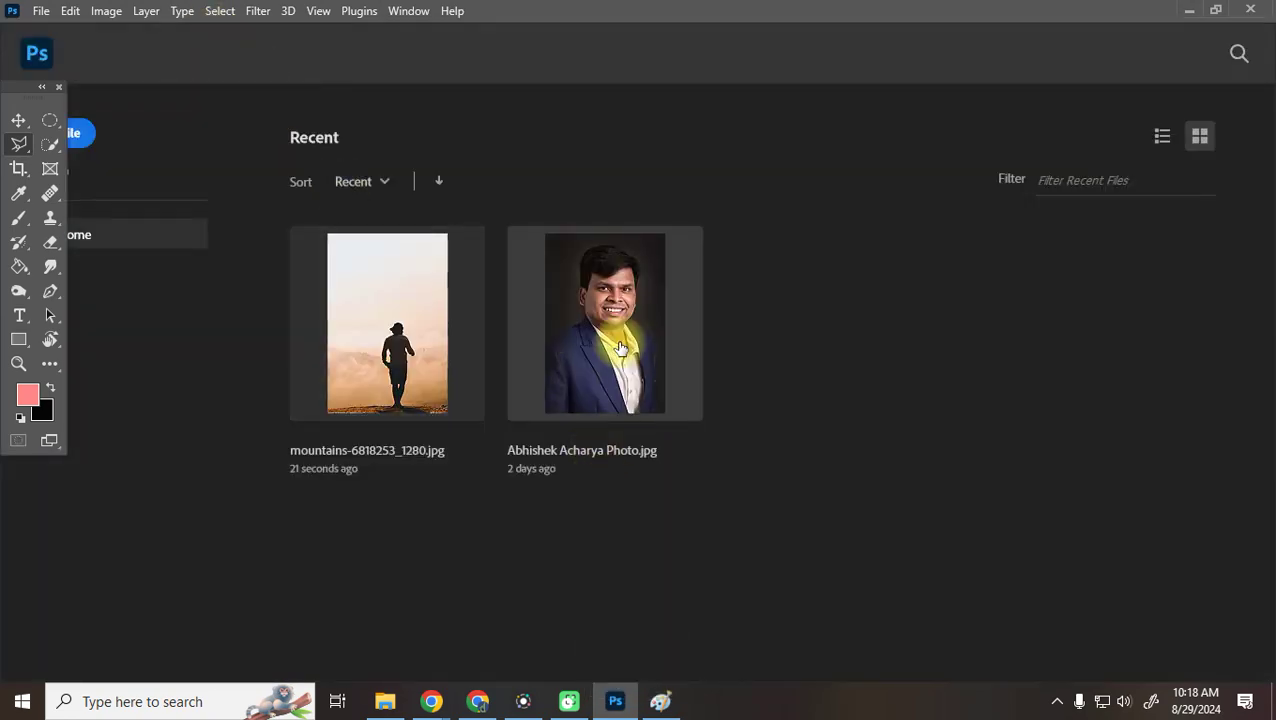
Open spoonbill-8747794_1280 from the Ref folder in Photoshop
click(385, 701)
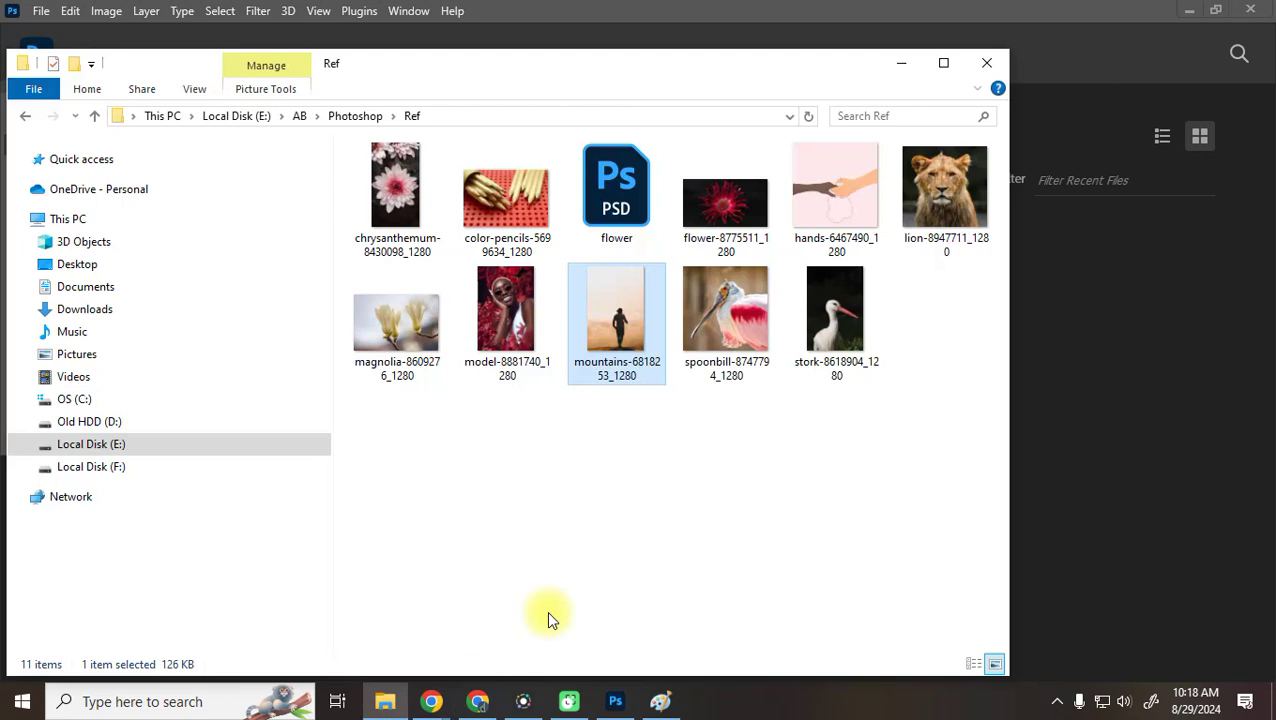
drag(728, 310, 1089, 350)
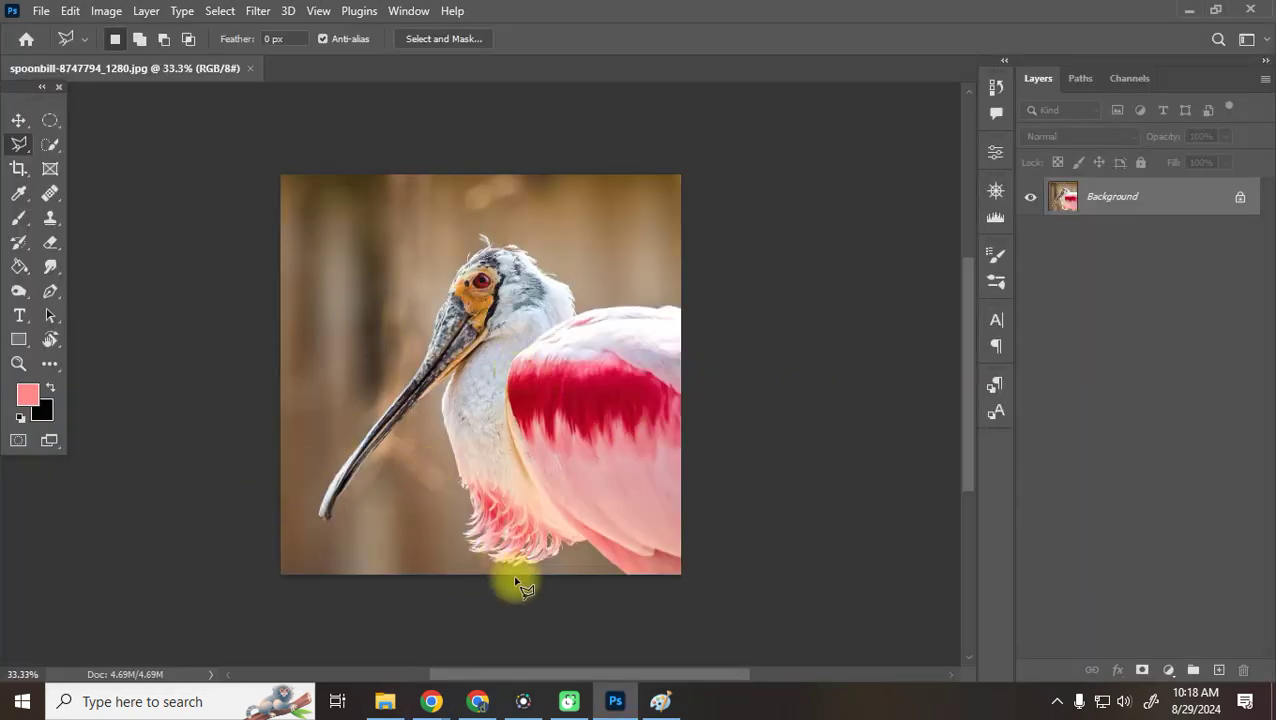
Examine the spoonbill's outline at 100% zoom along its back, beak tip, fringed chest feathers and lower wing edge
key(ctrl+equal)
key(ctrl+equal)
key(ctrl+equal)
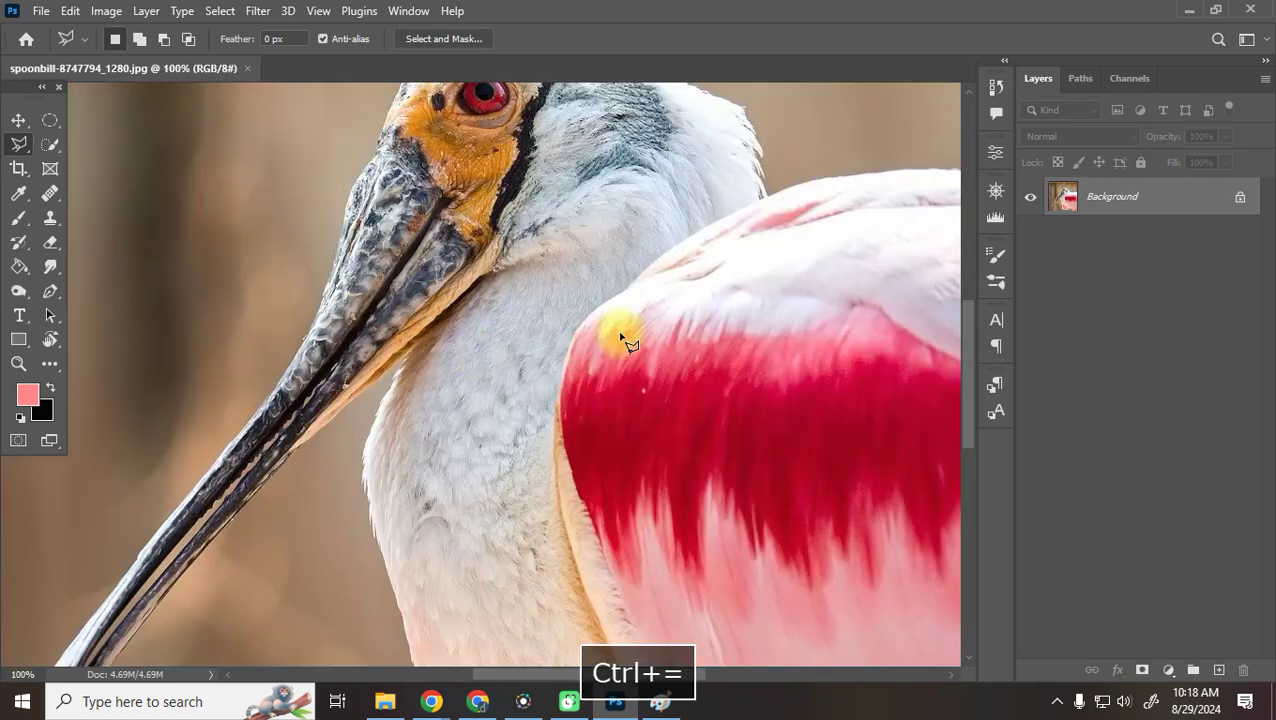
key(space)
drag(877, 196, 478, 370)
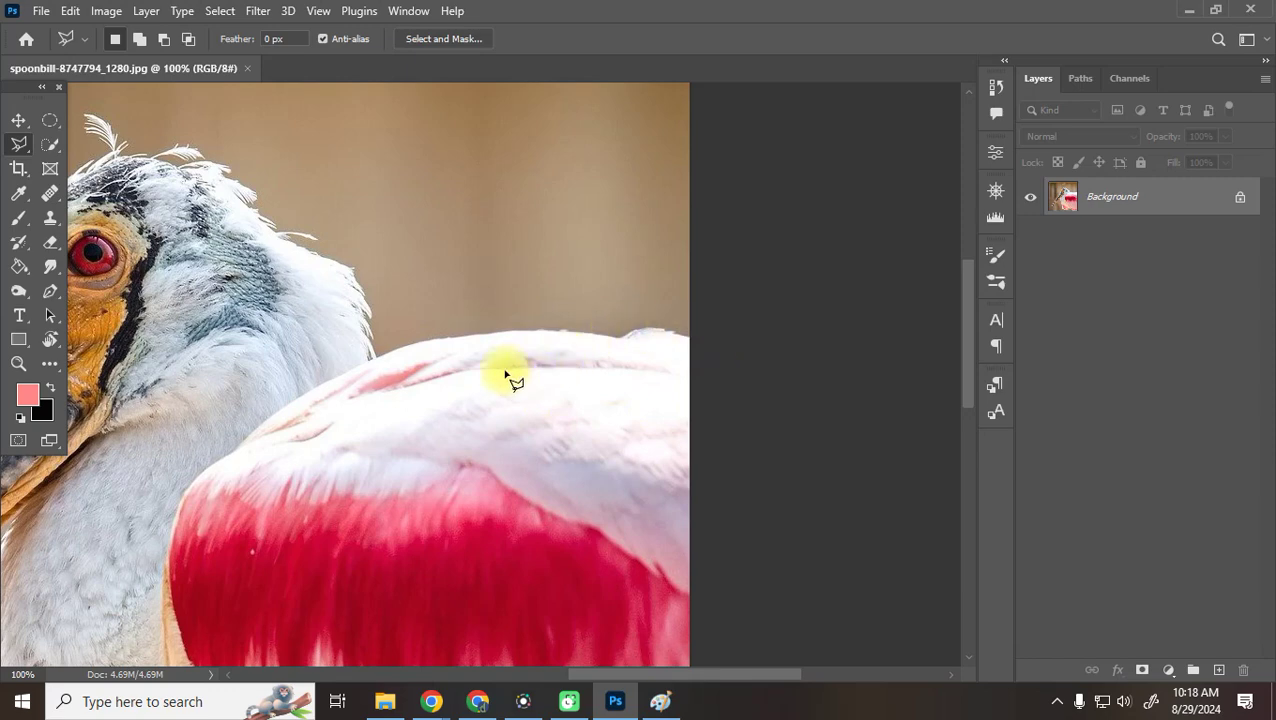
key(space)
drag(527, 384, 1024, 32)
drag(370, 464, 332, 294)
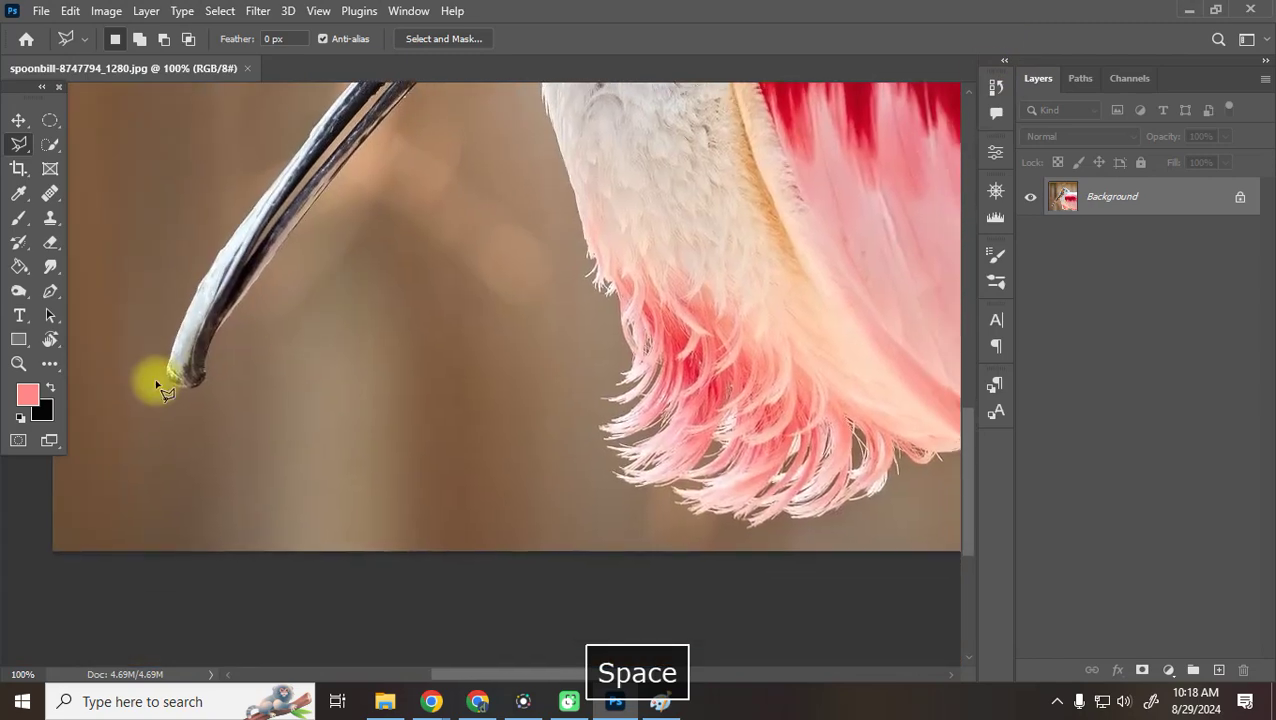
drag(188, 395, 353, 575)
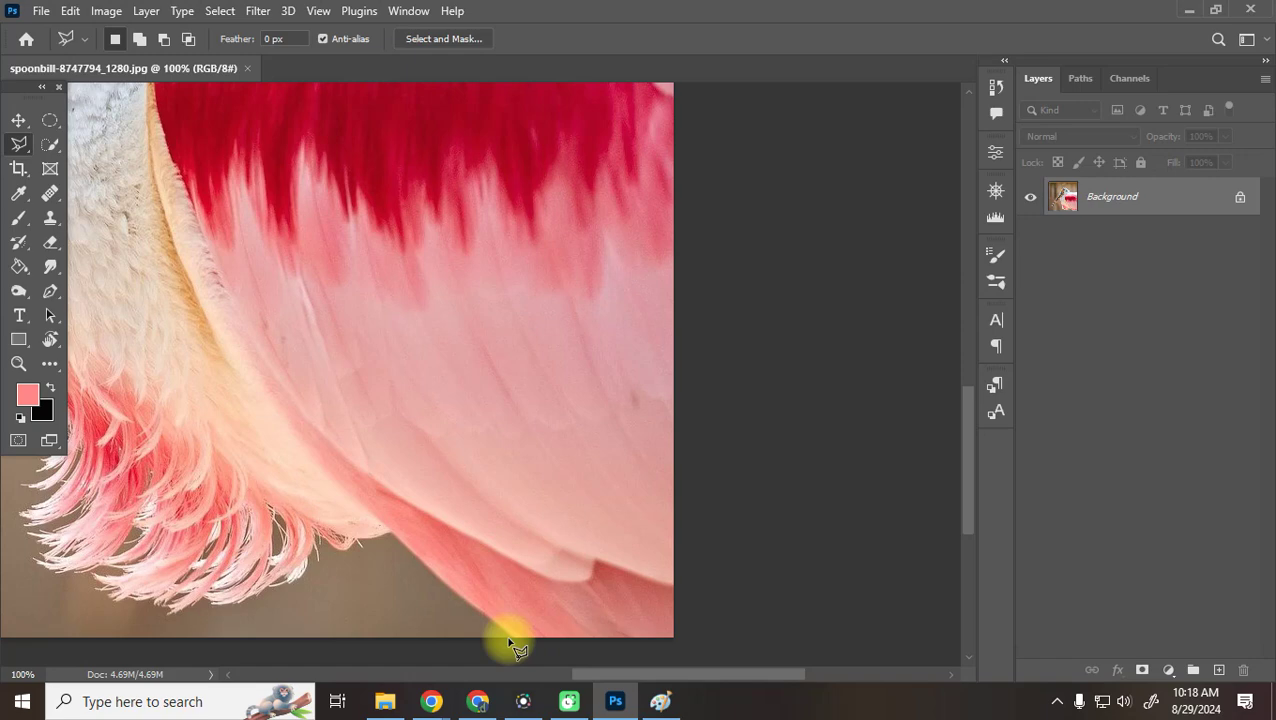
drag(527, 618, 541, 478)
drag(628, 197, 607, 365)
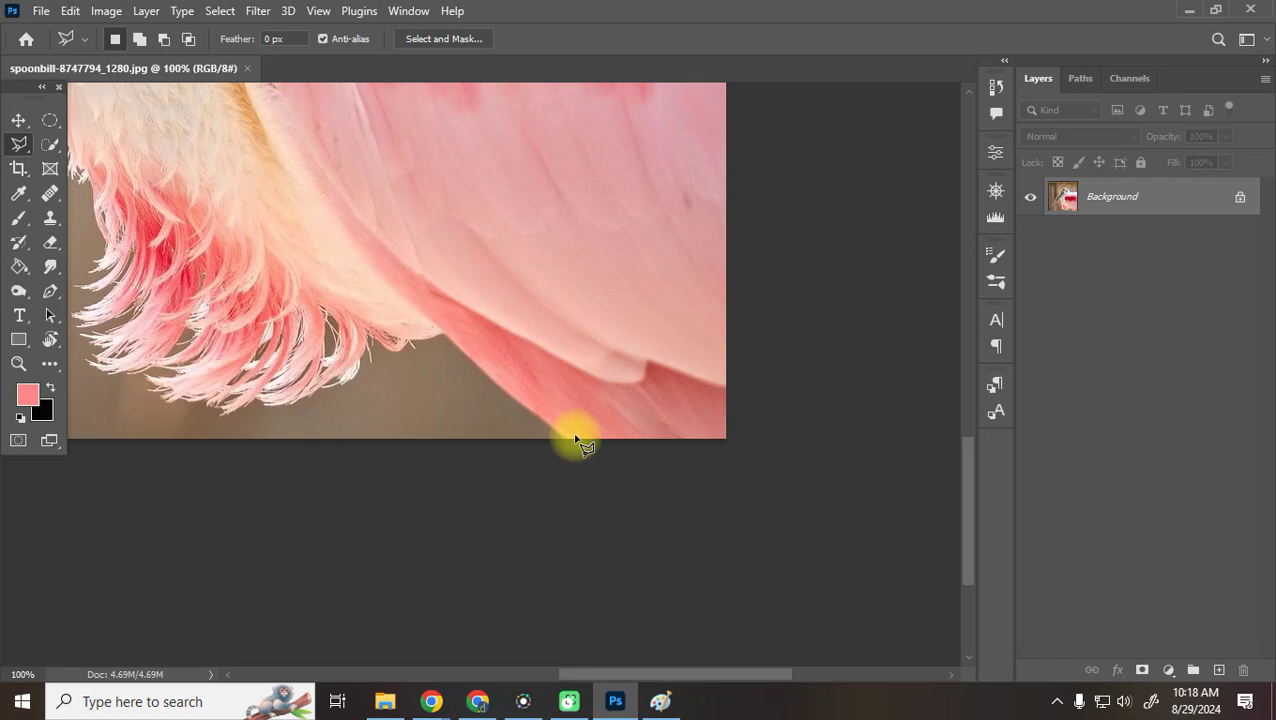
Trace the spoonbill's lower wing edge with the Polygonal Lasso, from the image's bottom border up to the notch beside the belly feathers
key(ctrl+equal)
key(ctrl+equal)
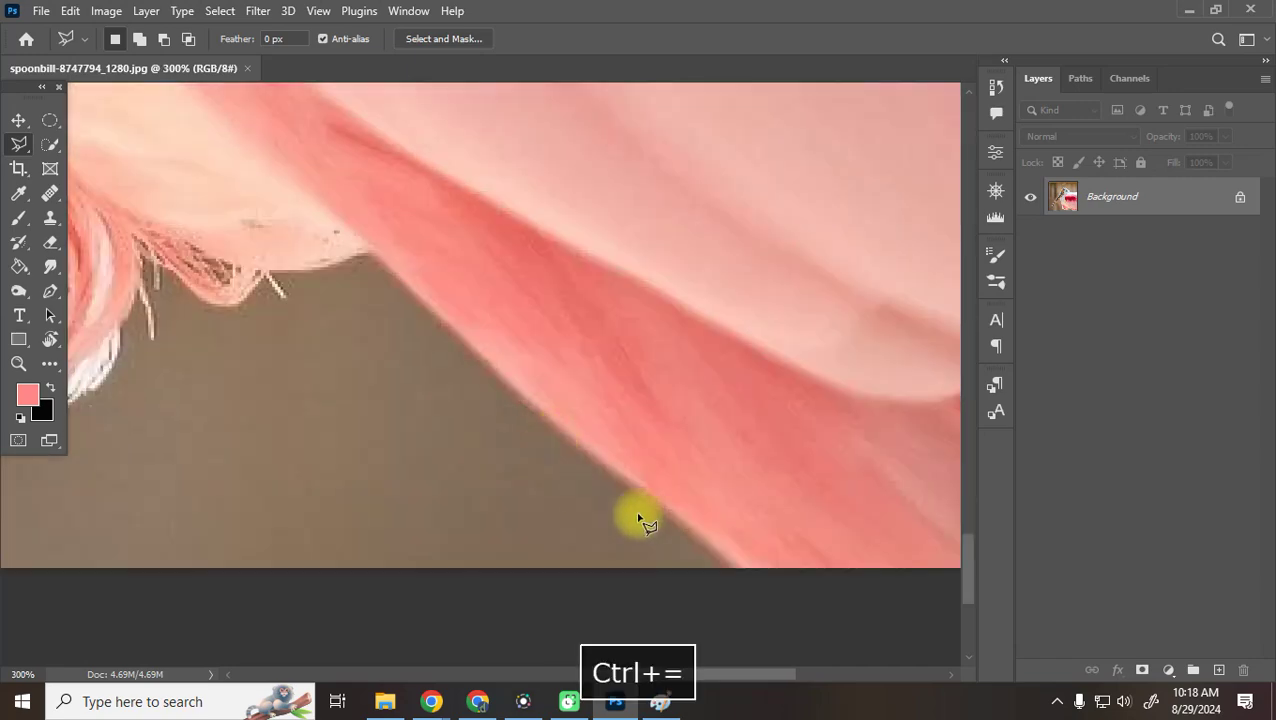
click(729, 568)
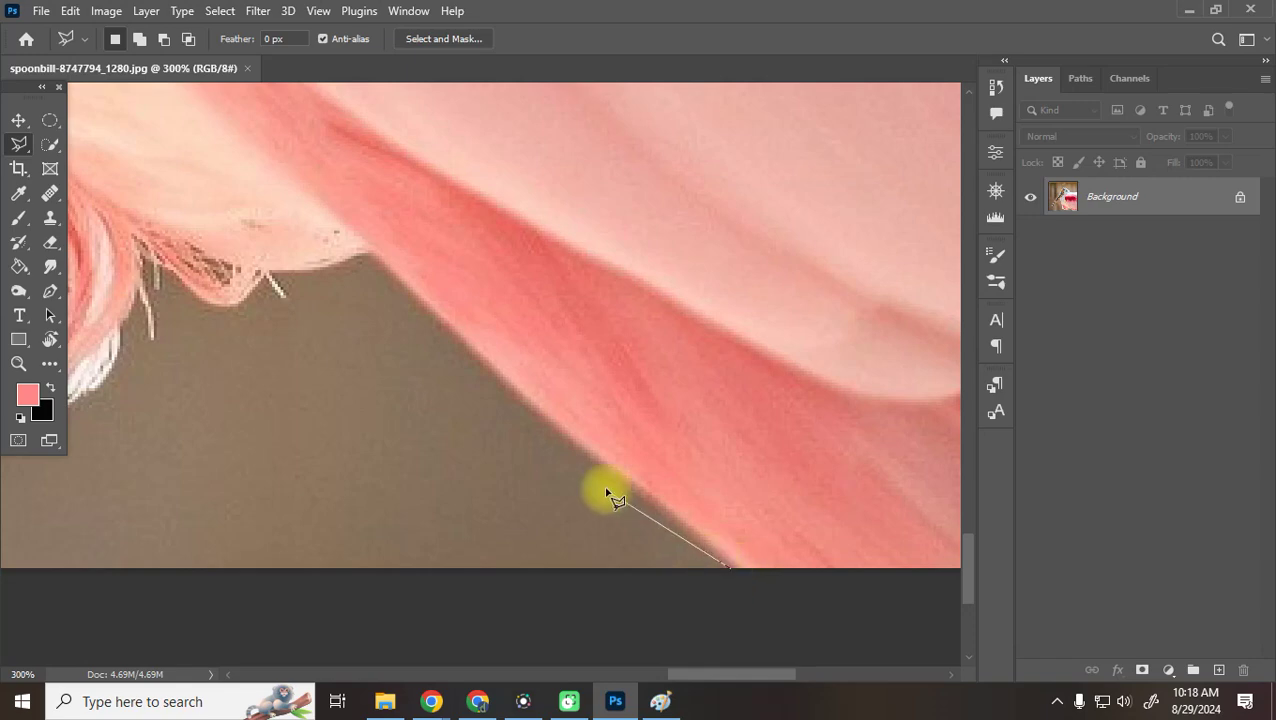
click(600, 470)
click(481, 372)
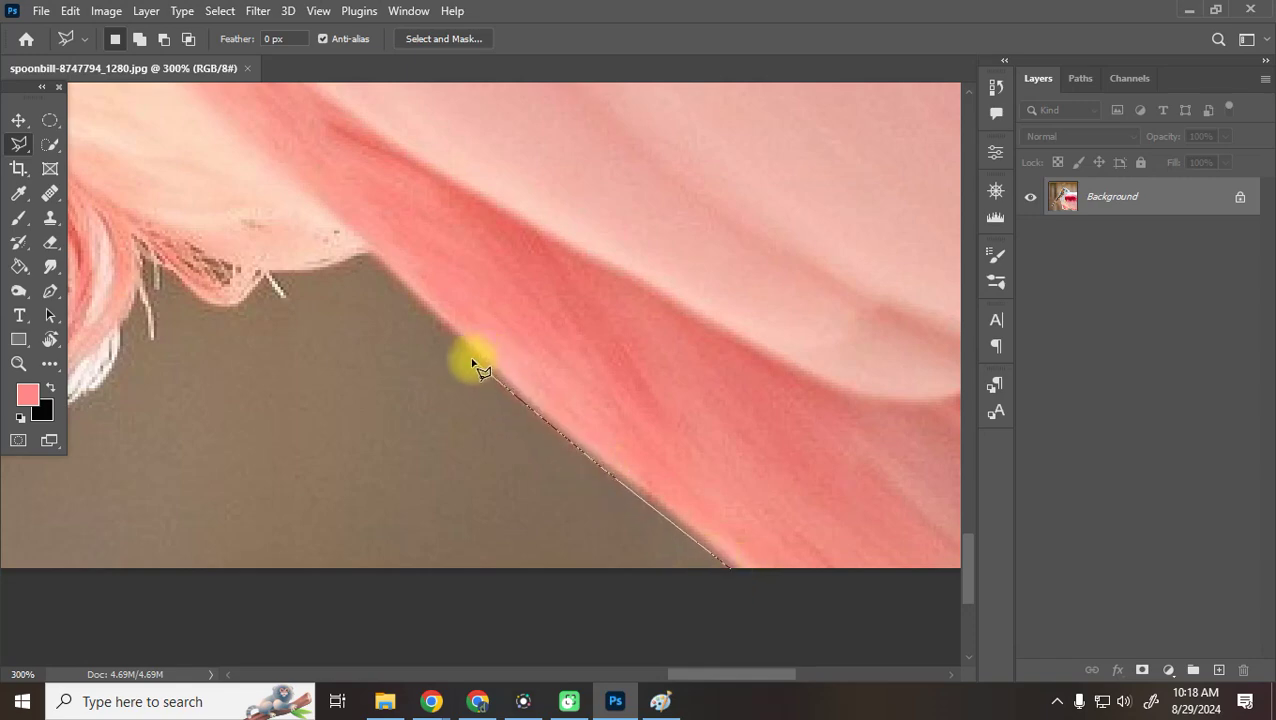
click(465, 359)
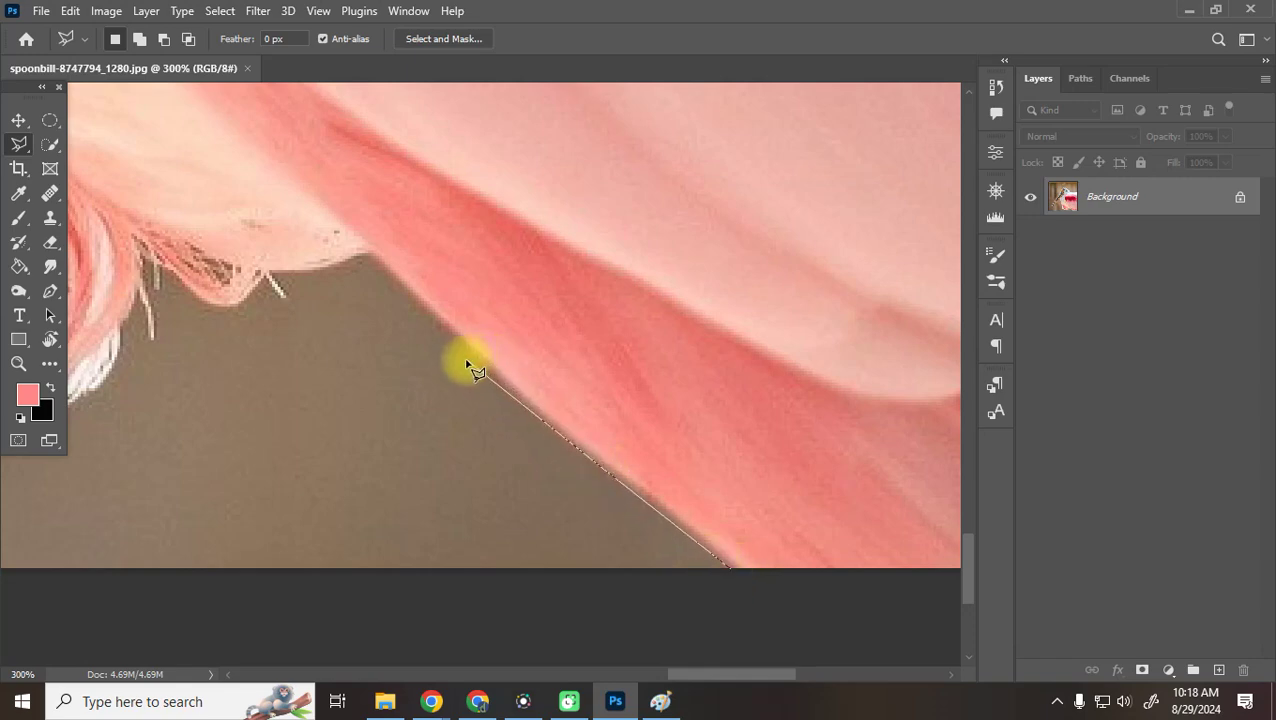
click(369, 254)
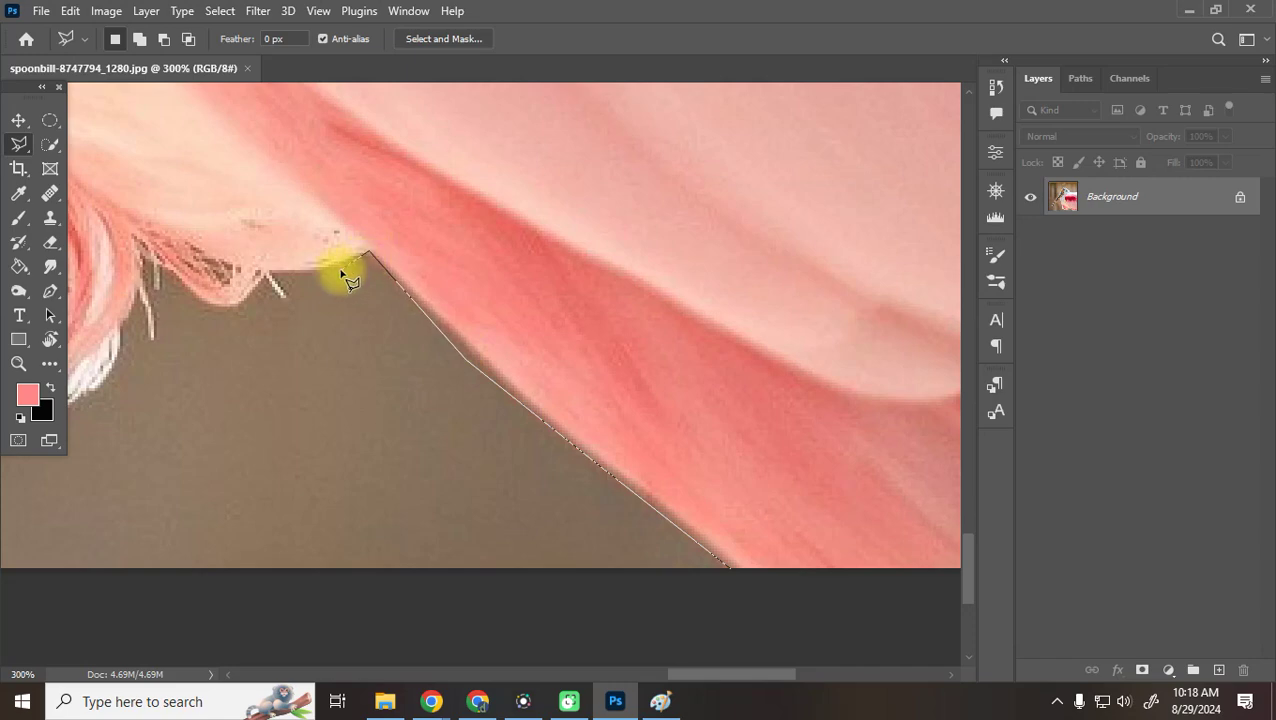
Trace the belly edge from the notch to the white stray feather, removing misplaced points and placing them closer to the outline
click(271, 273)
key(ctrl+equal)
key(ctrl+equal)
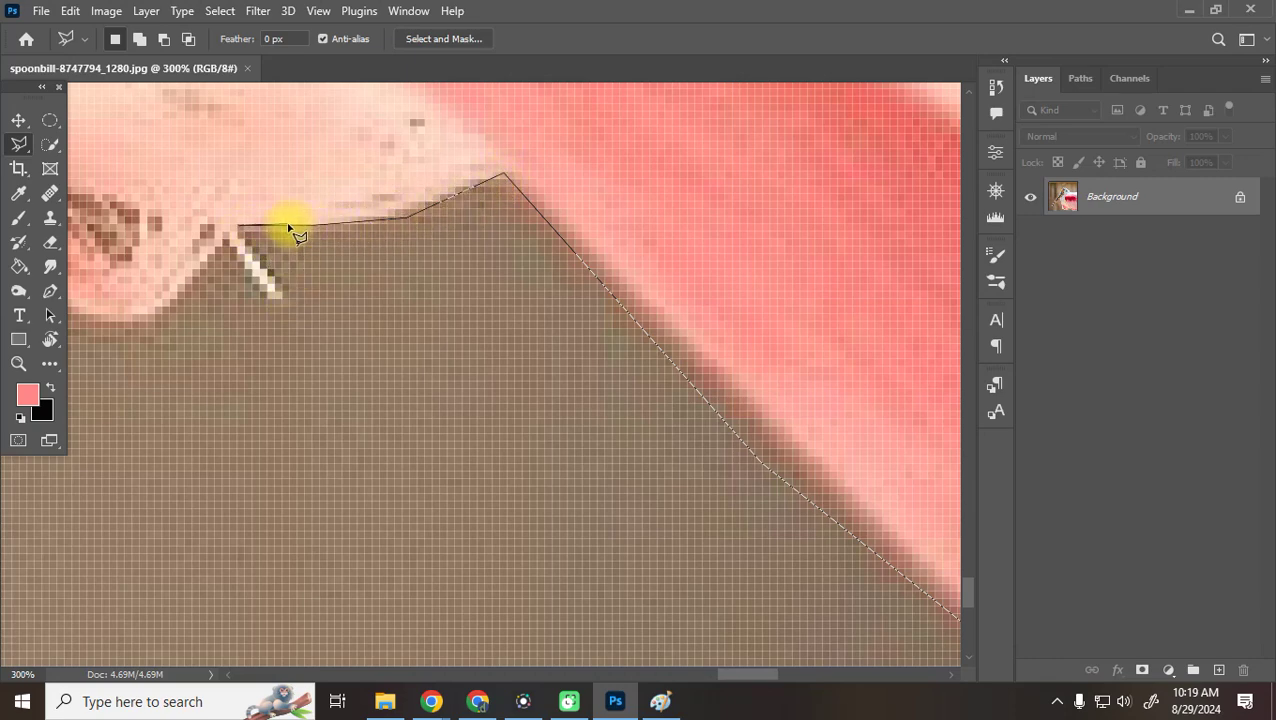
key(BackSpace)
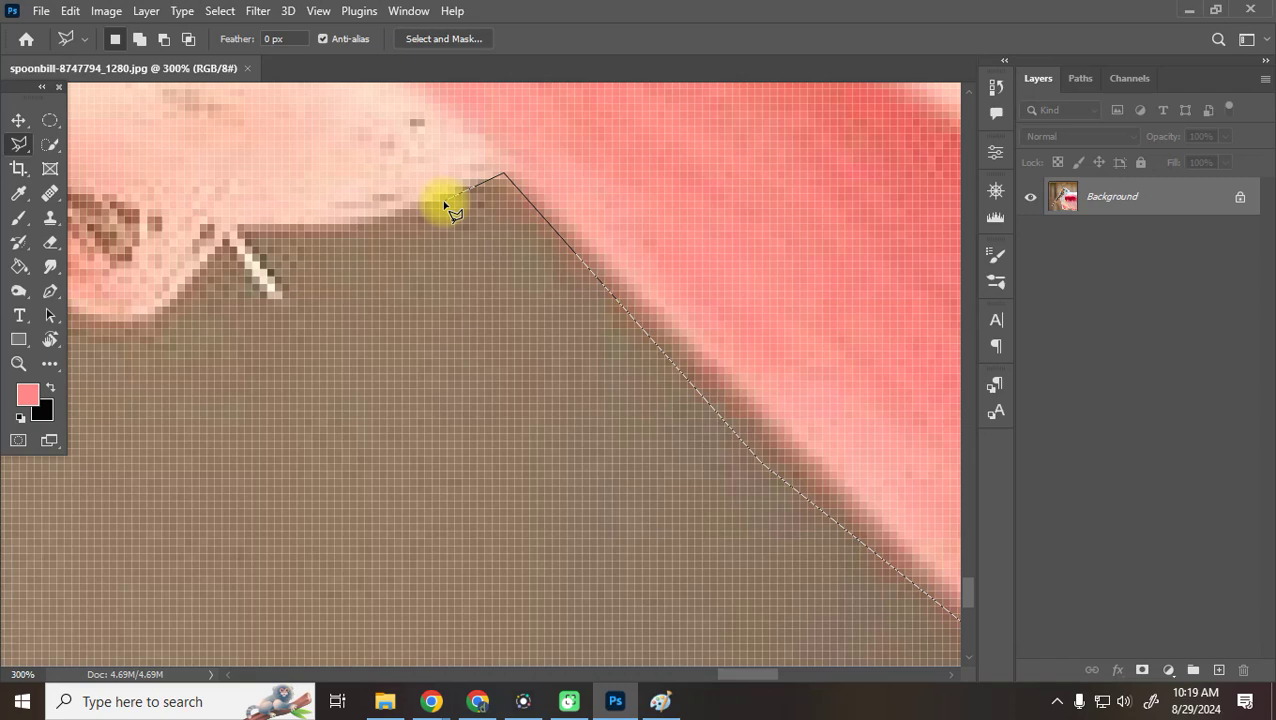
key(BackSpace)
click(452, 190)
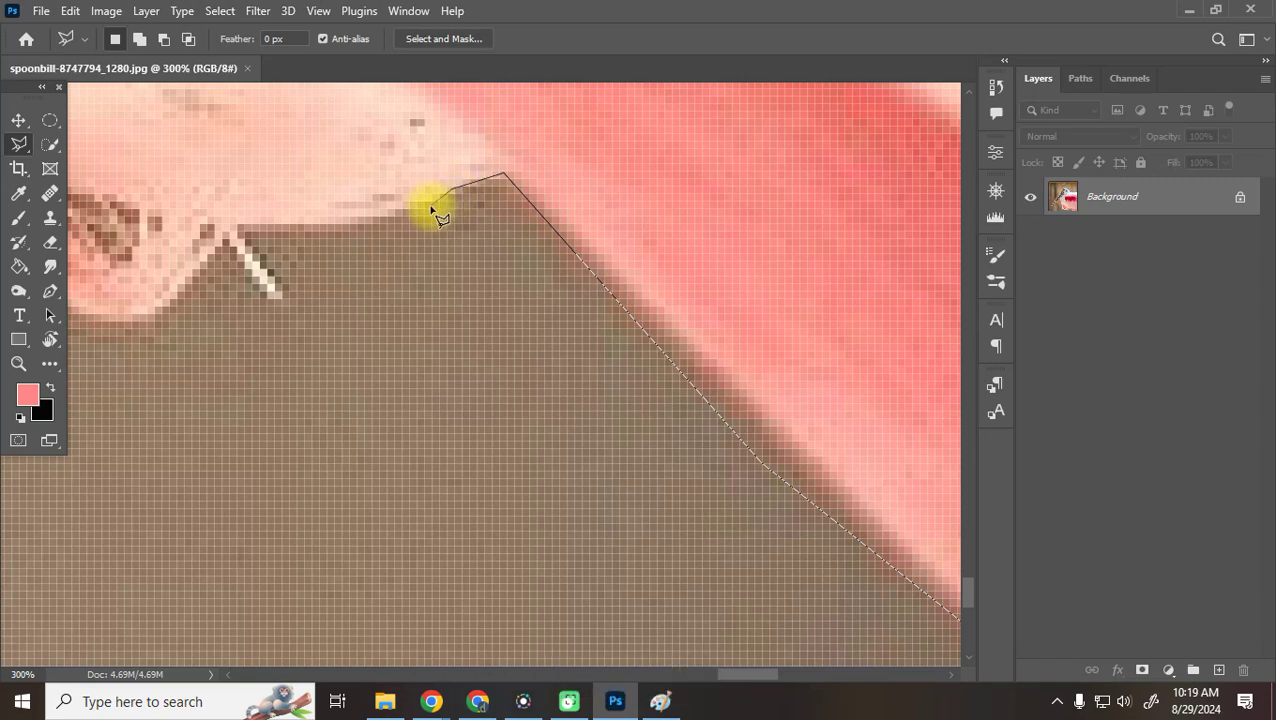
key(BackSpace)
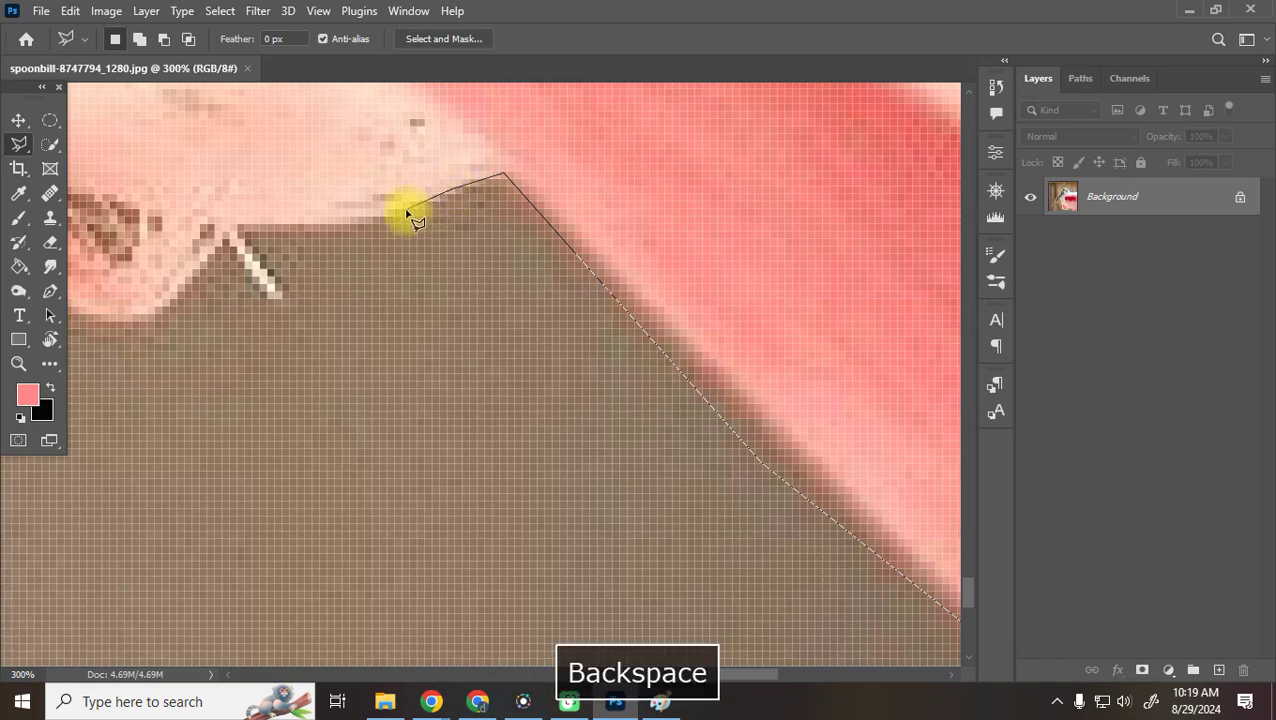
click(355, 226)
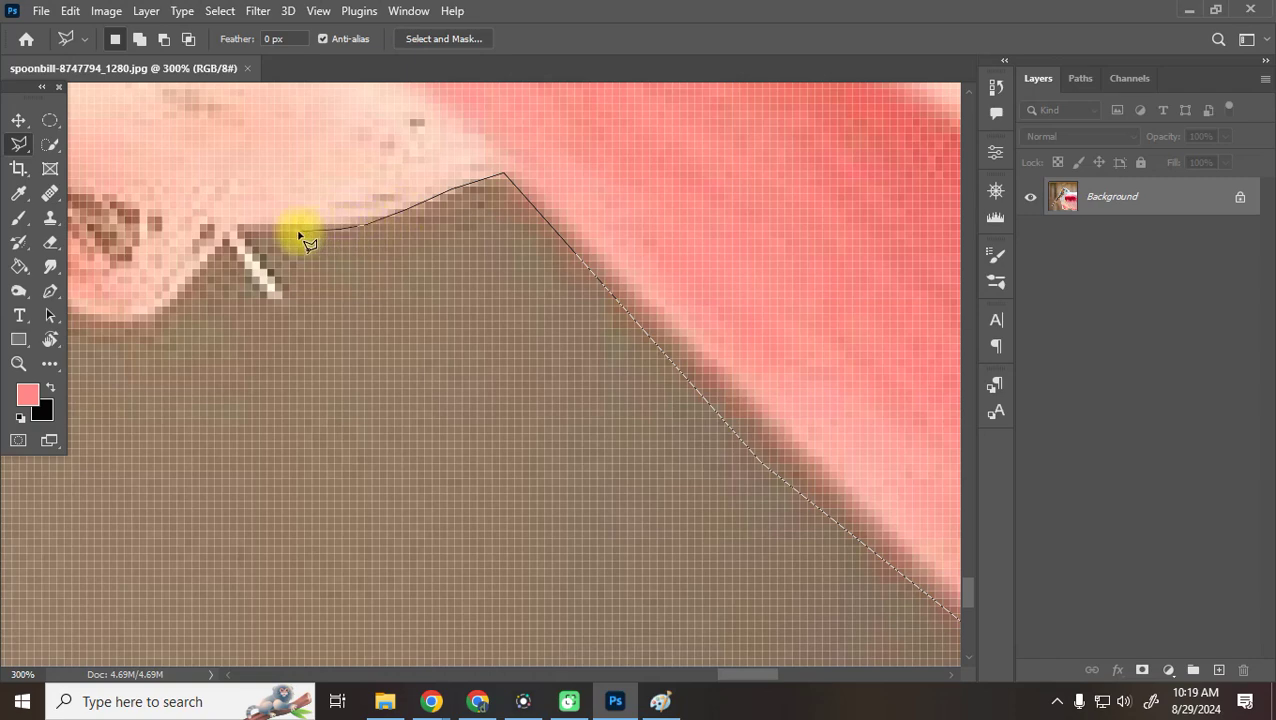
click(237, 229)
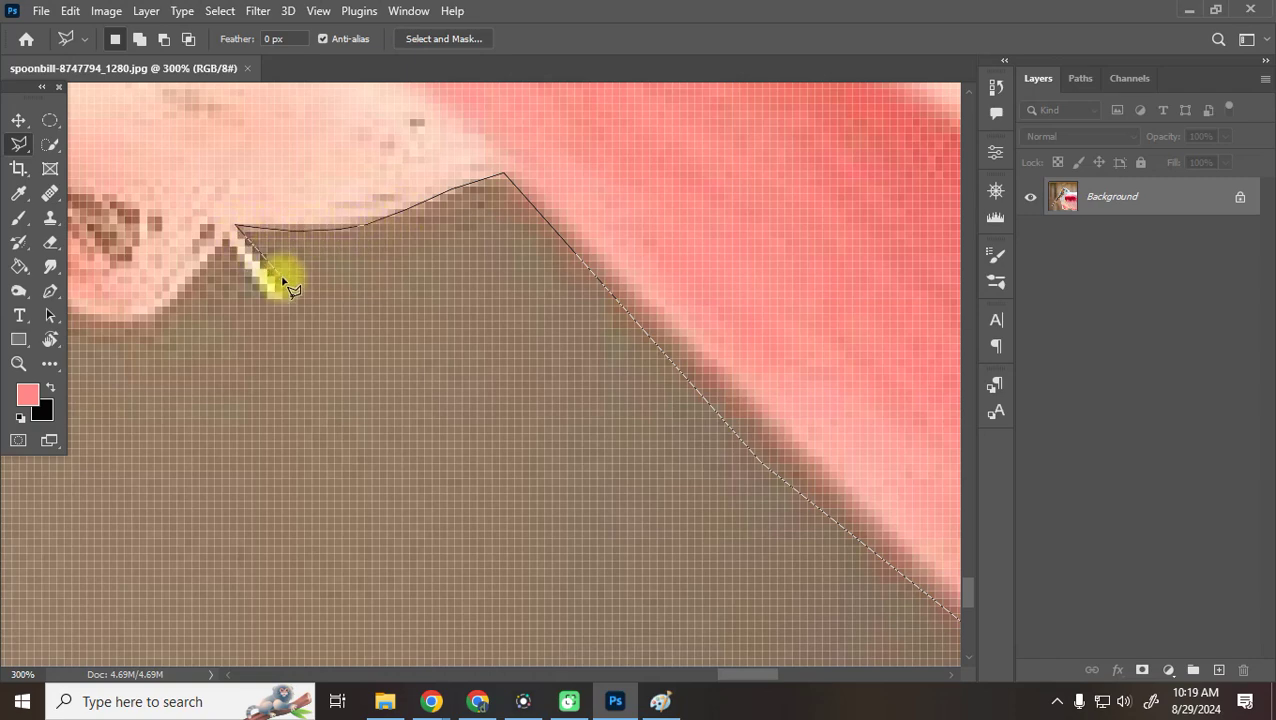
Continue the polygonal outline past the white stray feather, under the rounded feather clump and down the short hanging strand
click(224, 234)
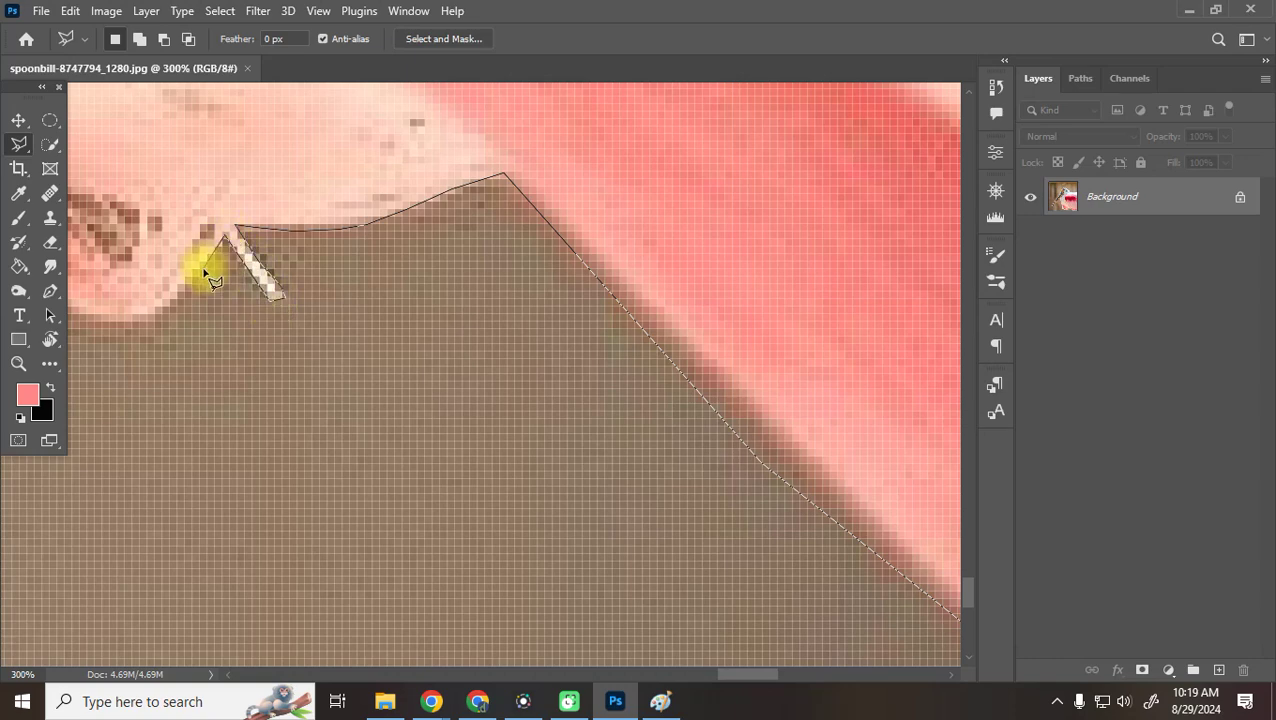
click(157, 318)
key(ctrl+minus)
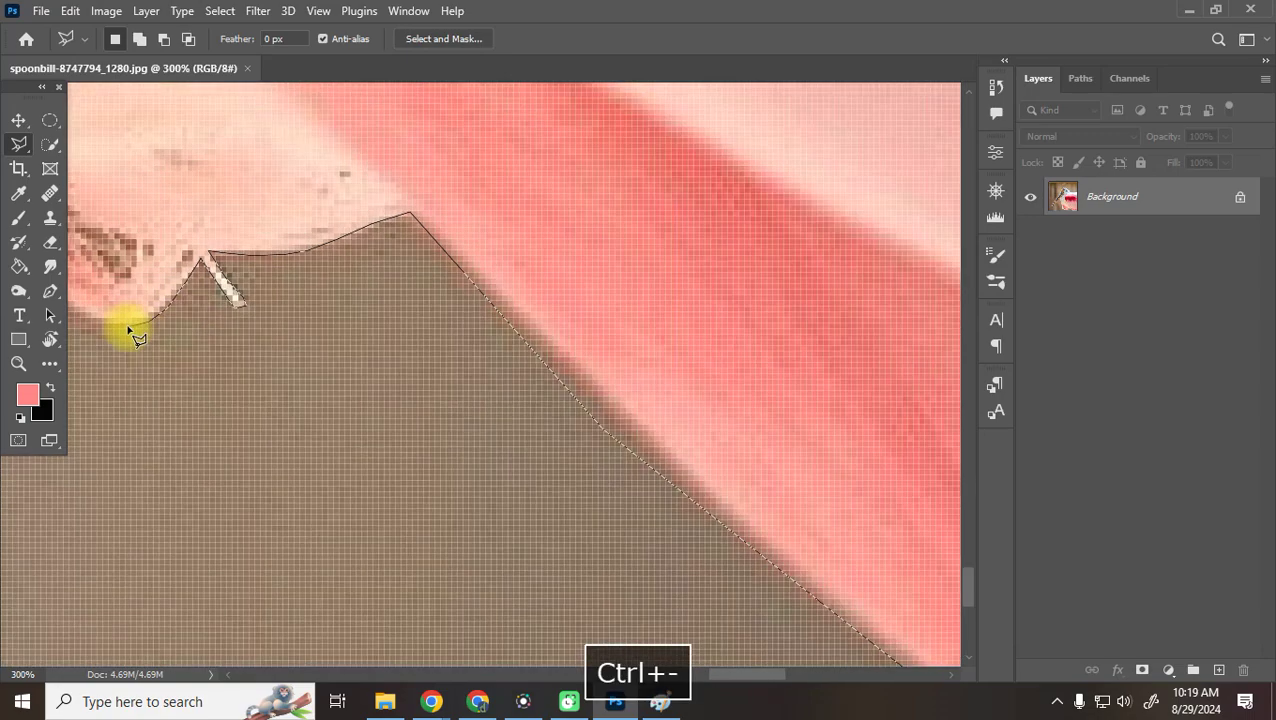
mouse_move(219, 379)
mouse_down()
mouse_move(650, 479)
mouse_move(745, 514)
mouse_up()
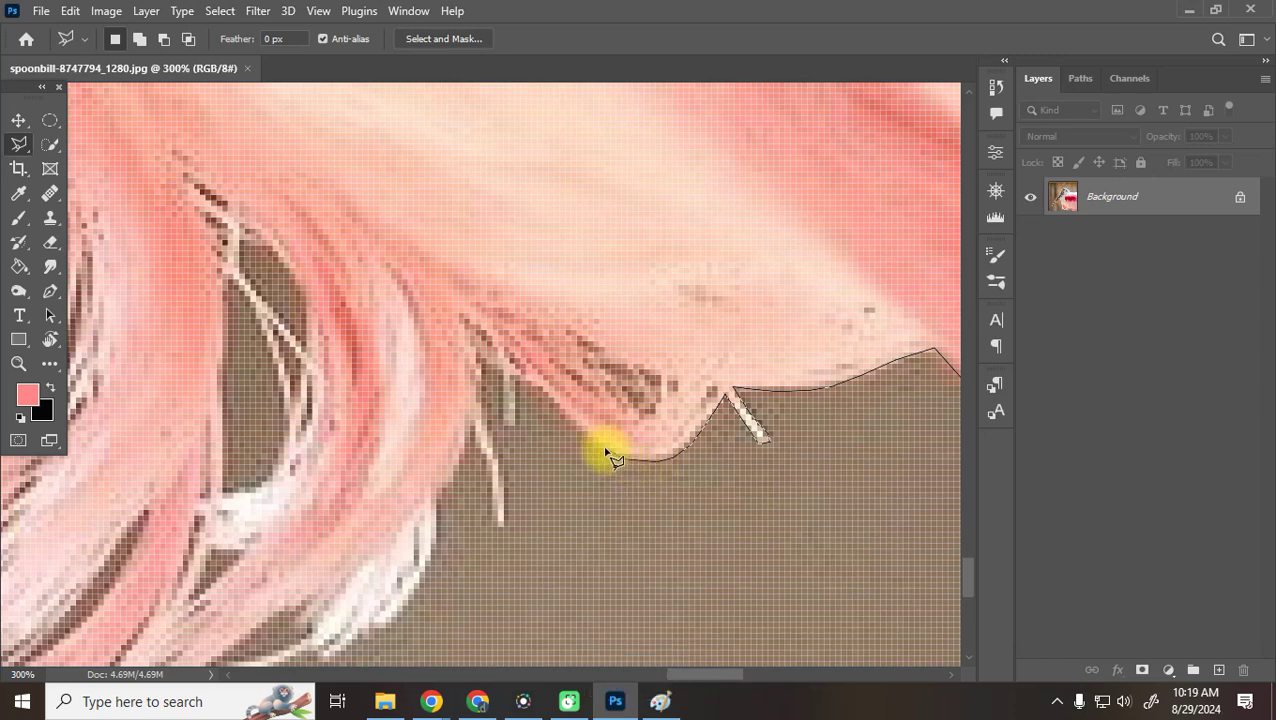
click(613, 460)
click(518, 376)
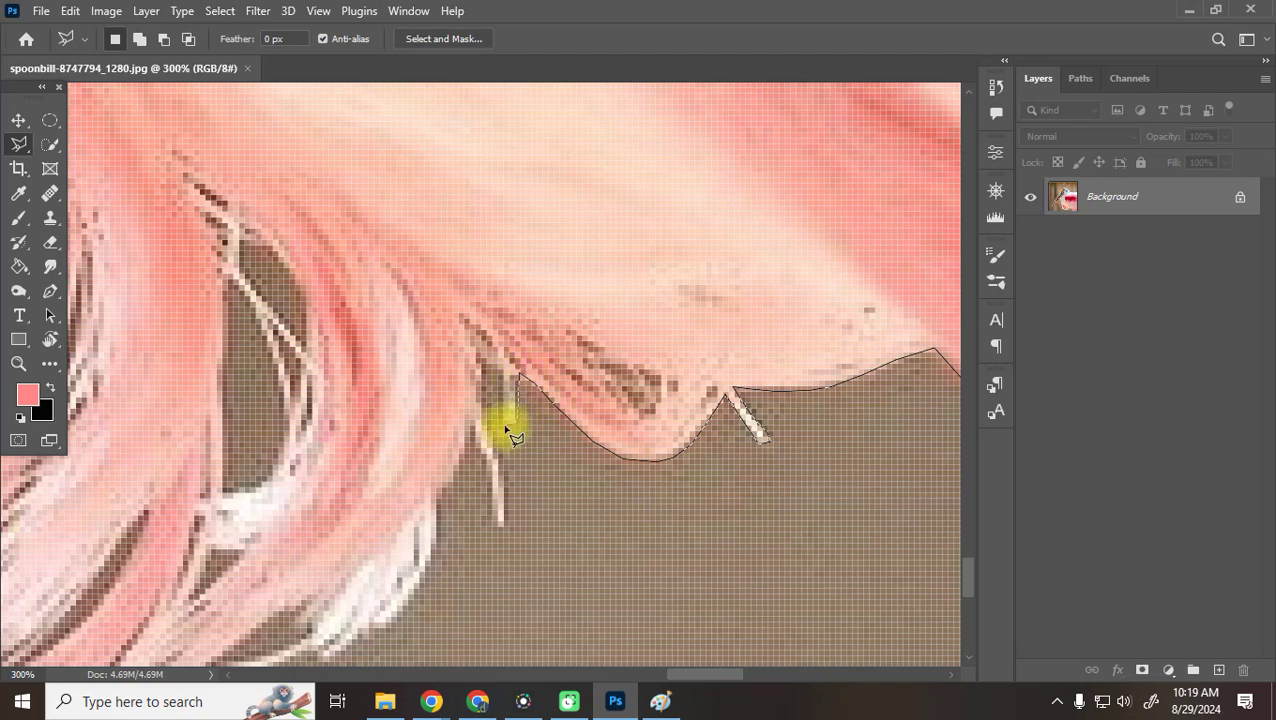
click(506, 427)
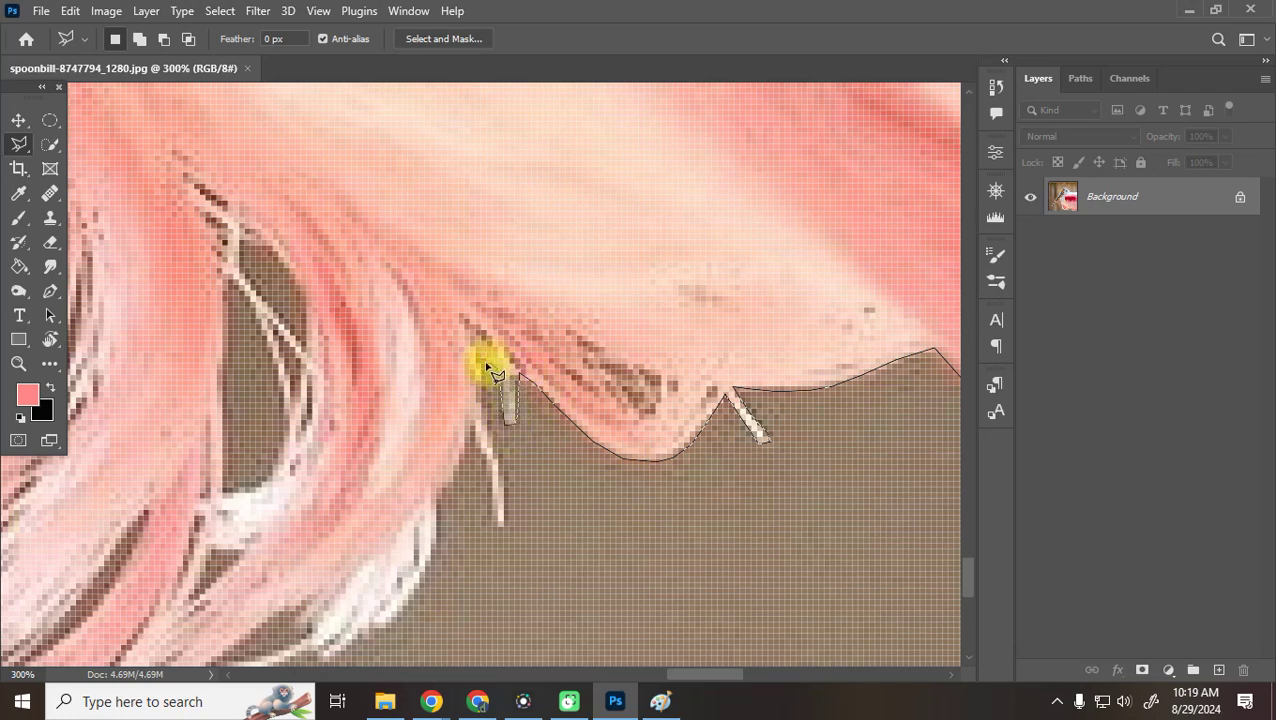
Outline the longer hanging strand, close the polygonal selection, examine its boundary and undo it
drag(490, 380, 497, 535)
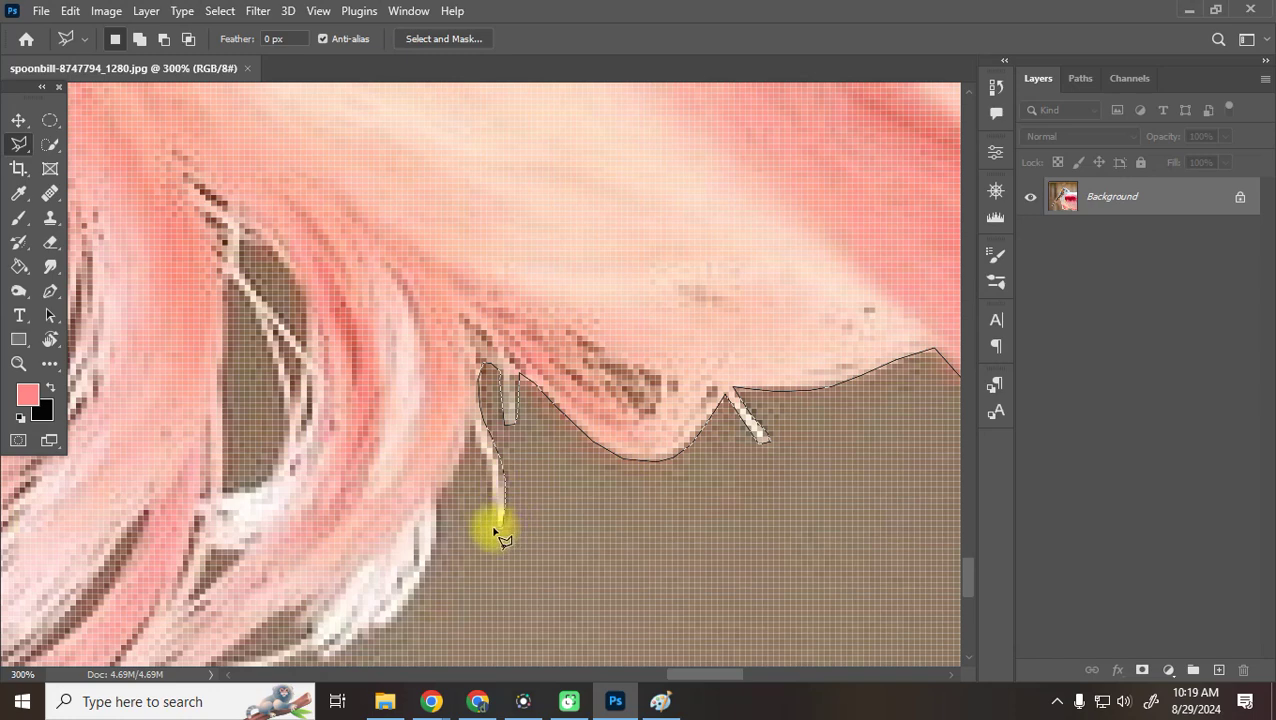
mouse_move(495, 530)
mouse_down()
mouse_move(490, 462)
mouse_move(470, 432)
mouse_up()
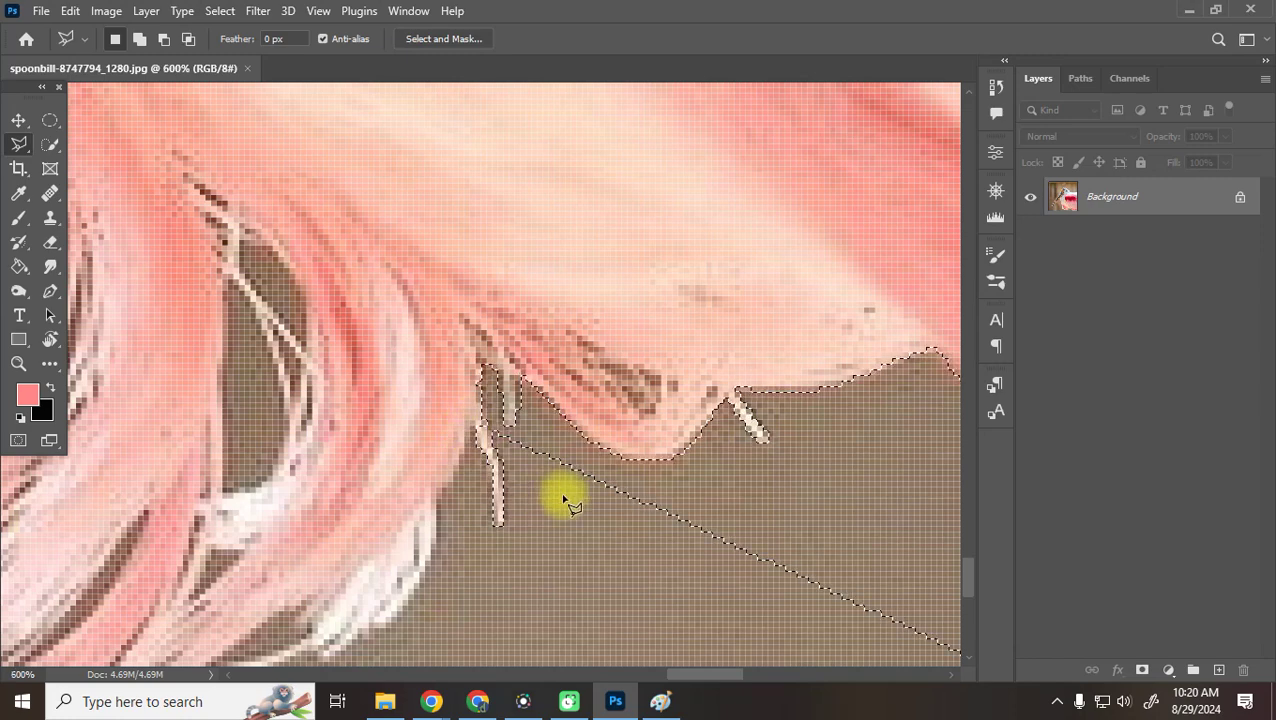
key(space)
drag(578, 527, 311, 542)
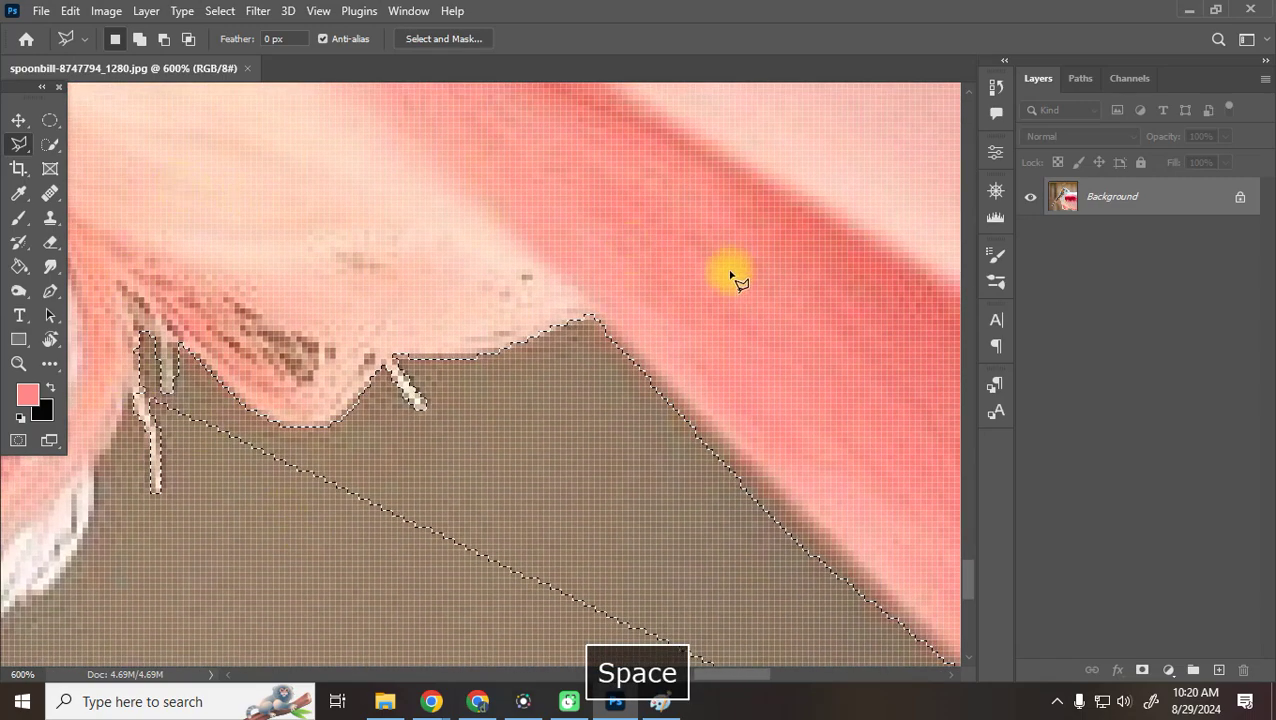
key(space)
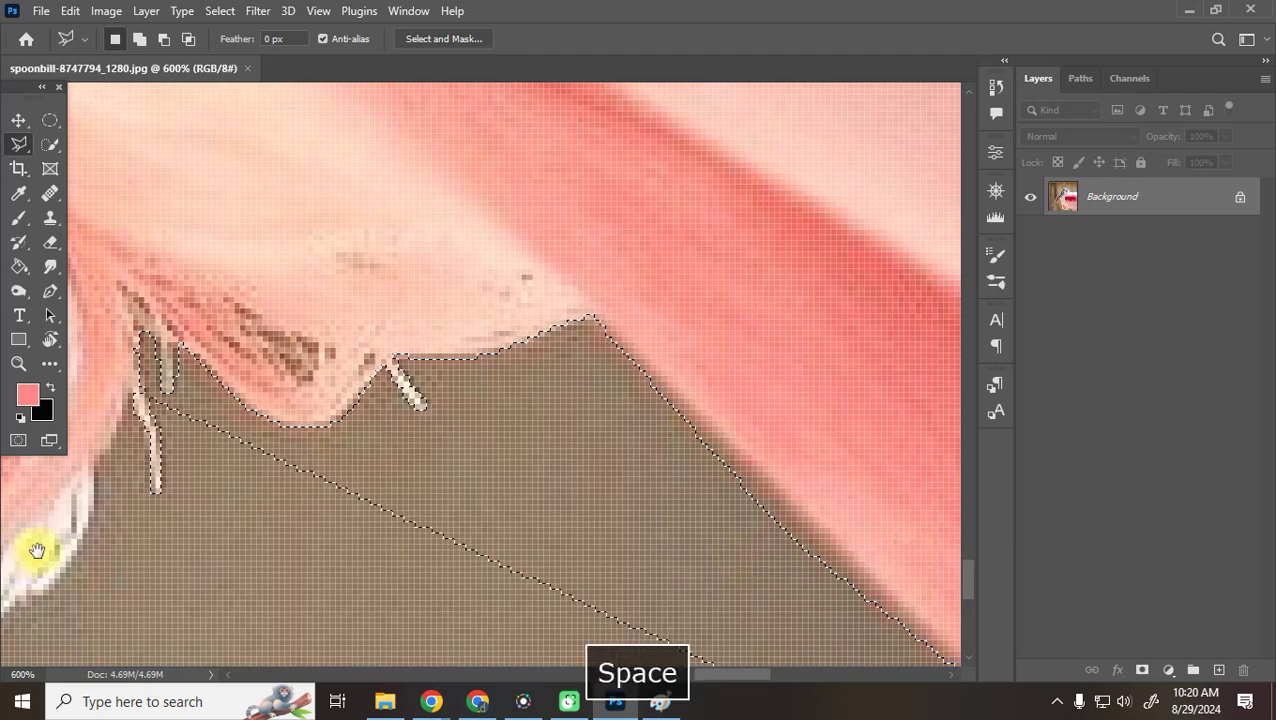
drag(34, 550, 354, 472)
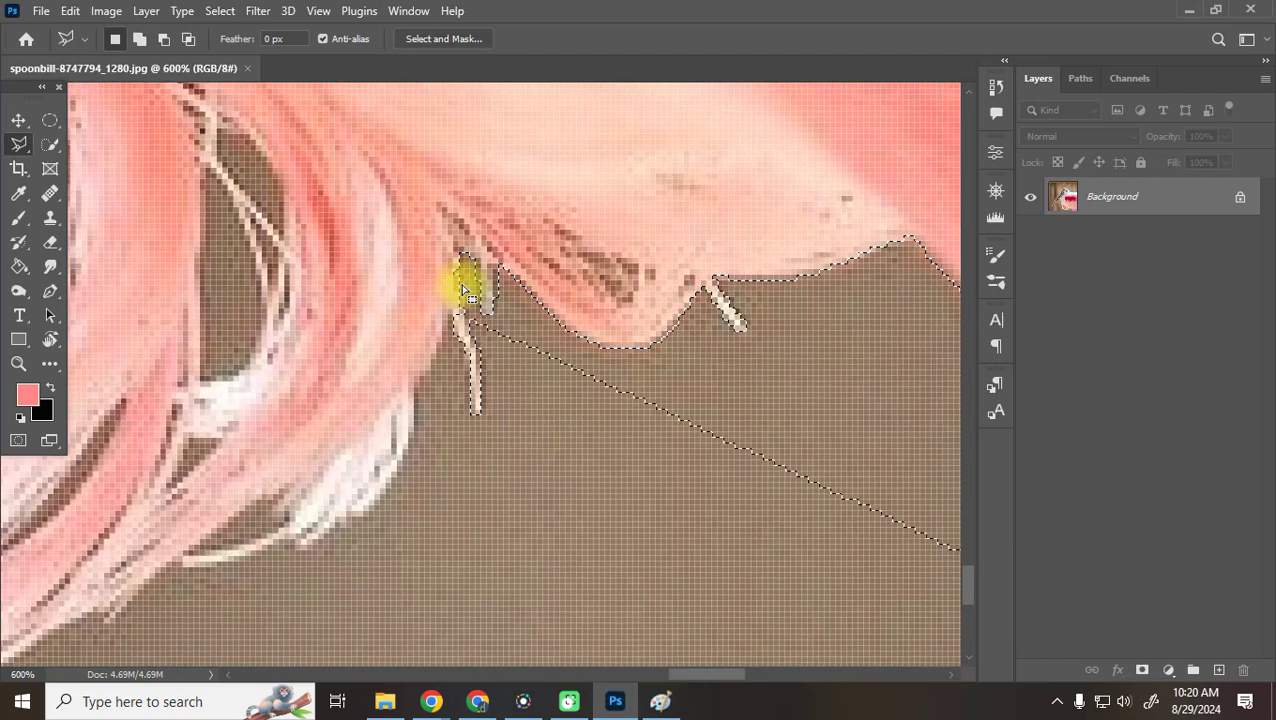
key(ctrl+z)
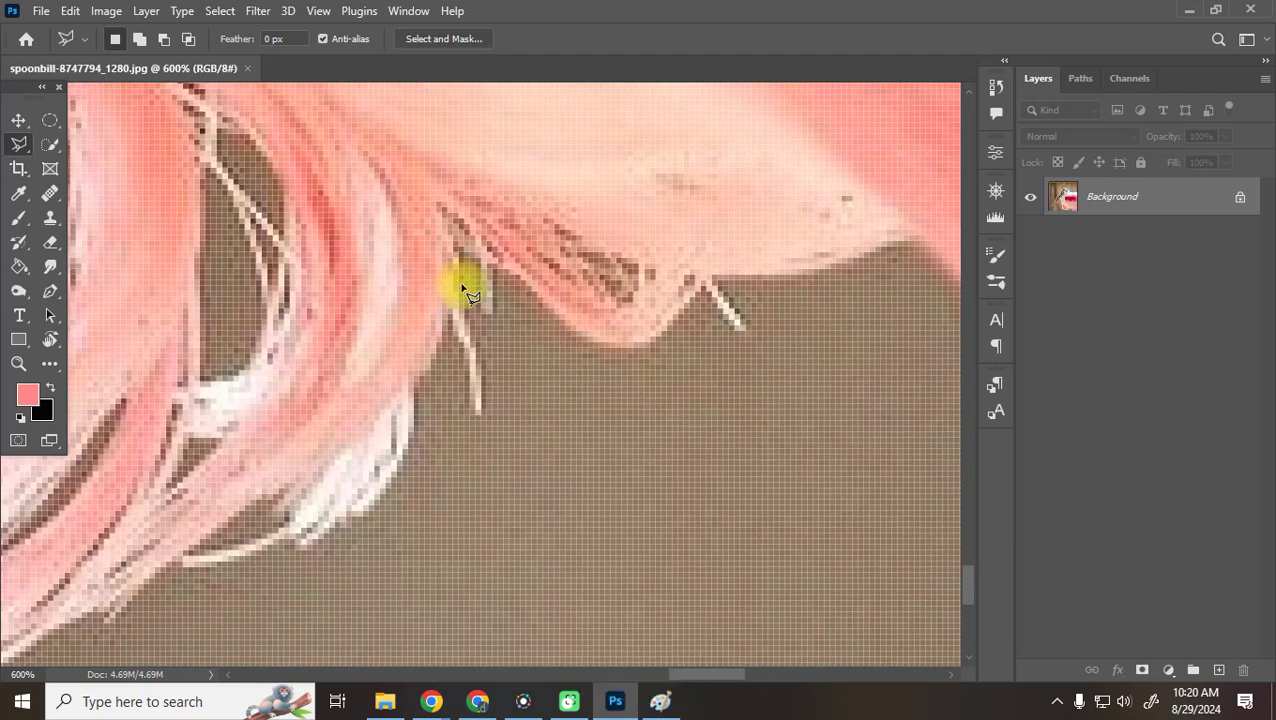
Activate the Magnetic Lasso tool and trace the lower wing edge from the image's bottom border up to the belly notch
key(space)
drag(881, 410, 447, 385)
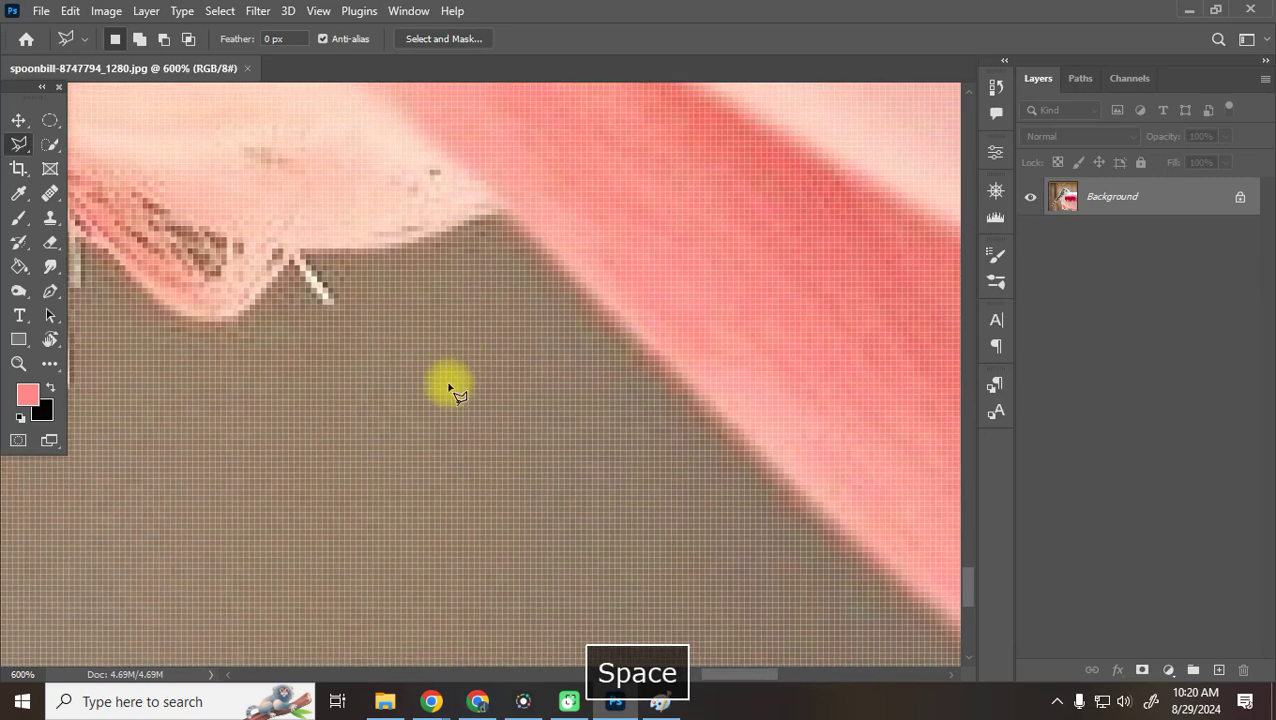
key(ctrl+minus)
key(ctrl+minus)
key(ctrl+minus)
key(ctrl+minus)
key(ctrl+minus)
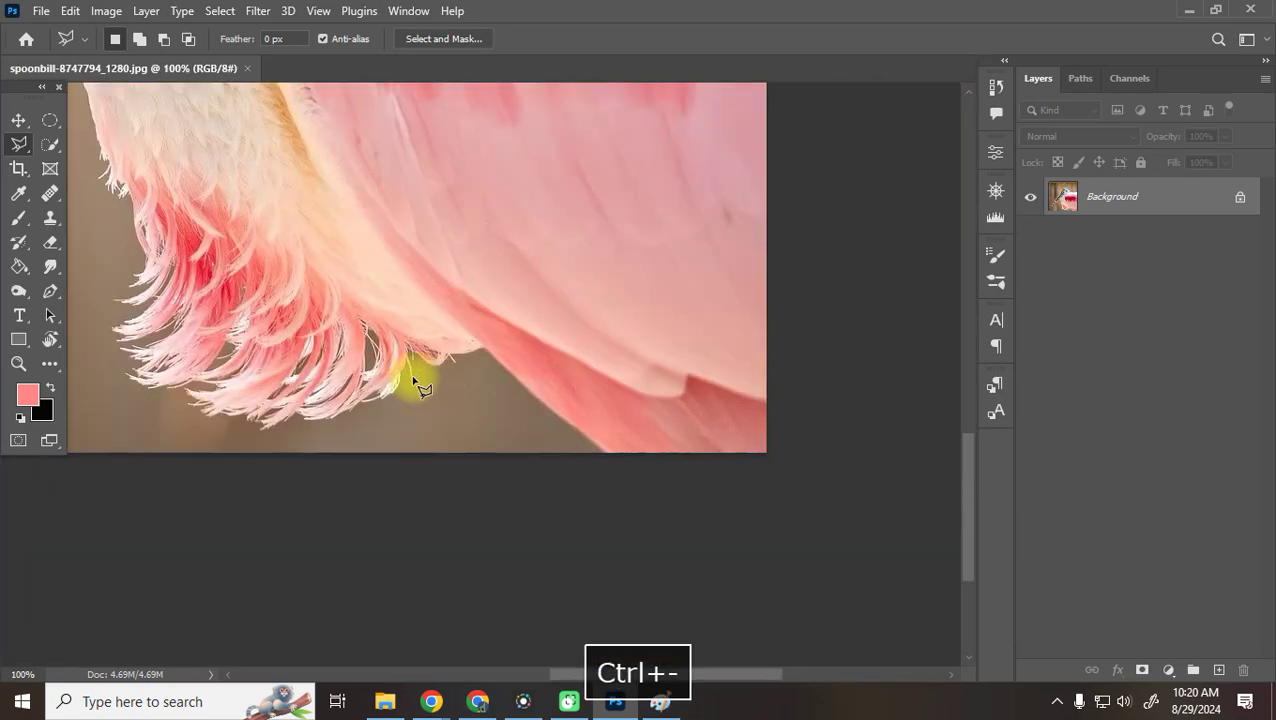
right_click(20, 142)
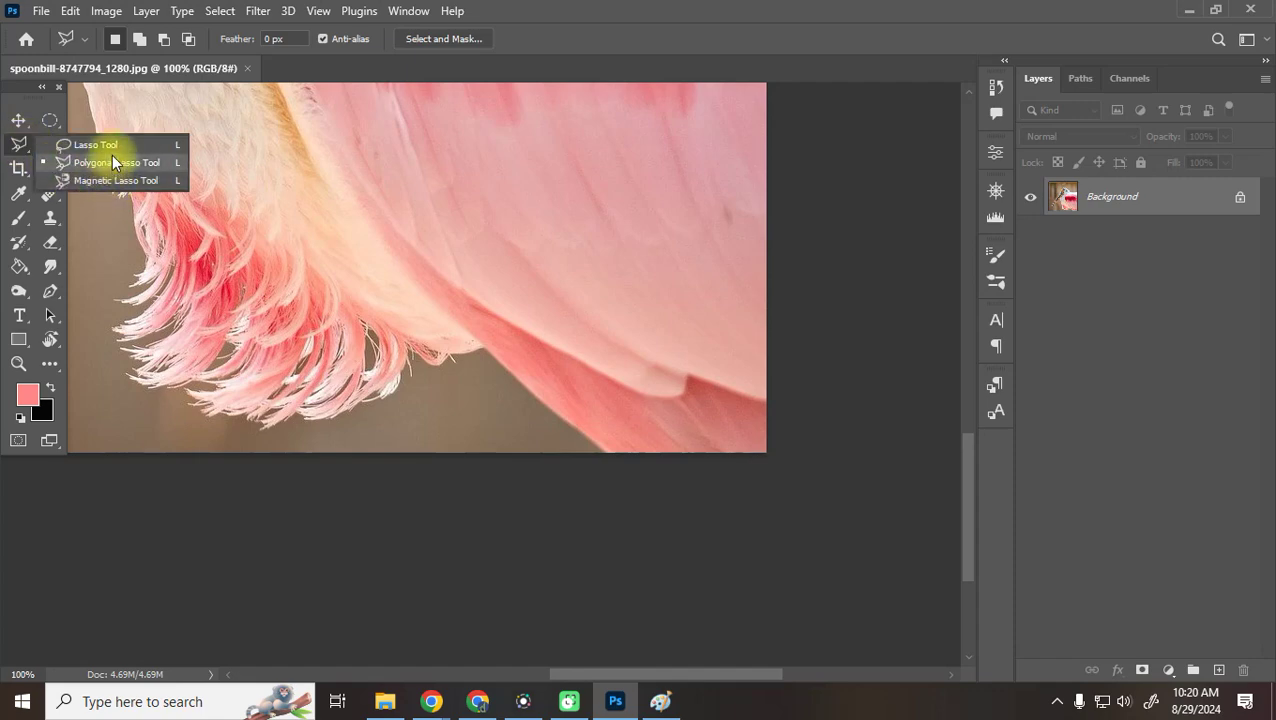
click(110, 180)
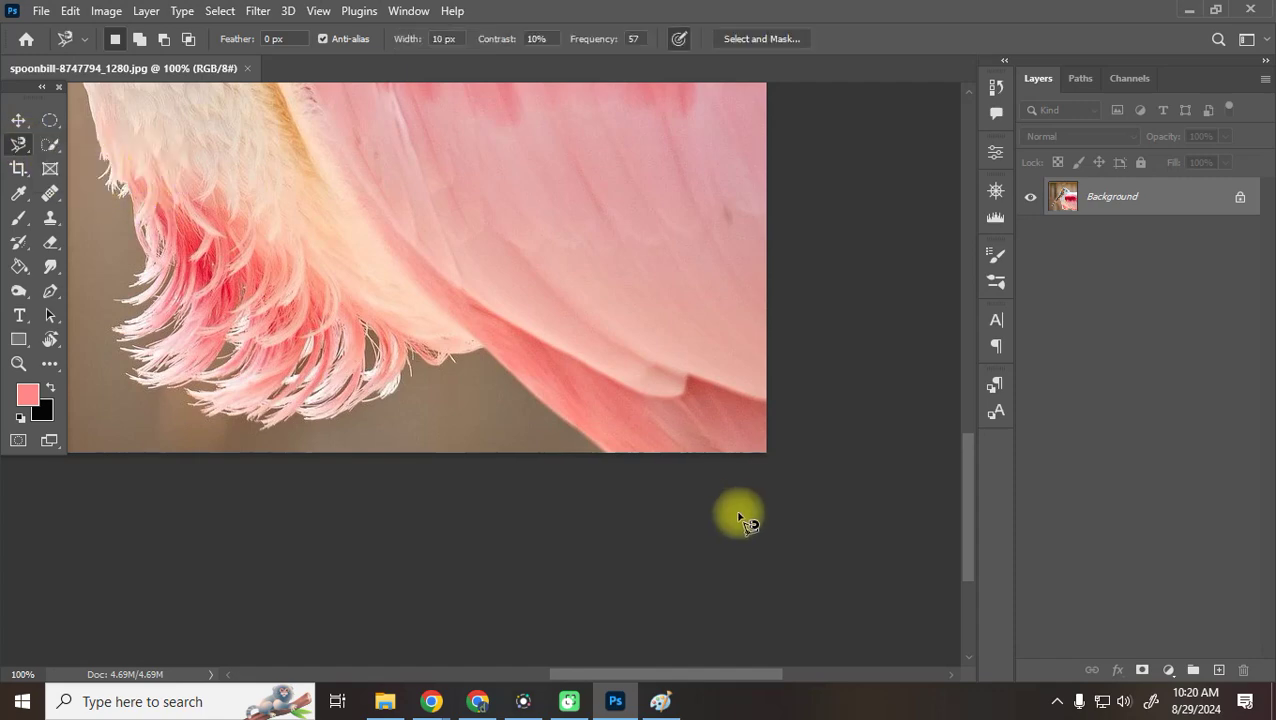
click(598, 449)
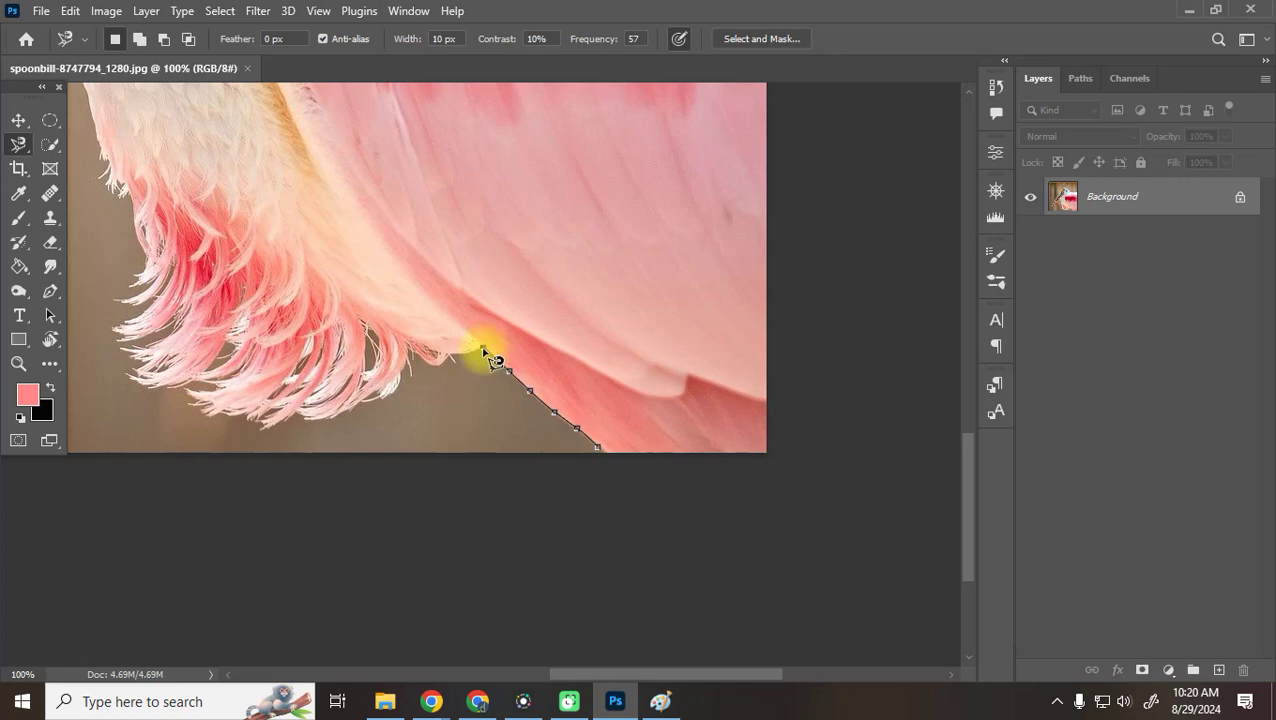
Continue the magnetic outline along the belly edge, around the stray strands and down to the white feather tips
key(ctrl+equal)
key(ctrl+equal)
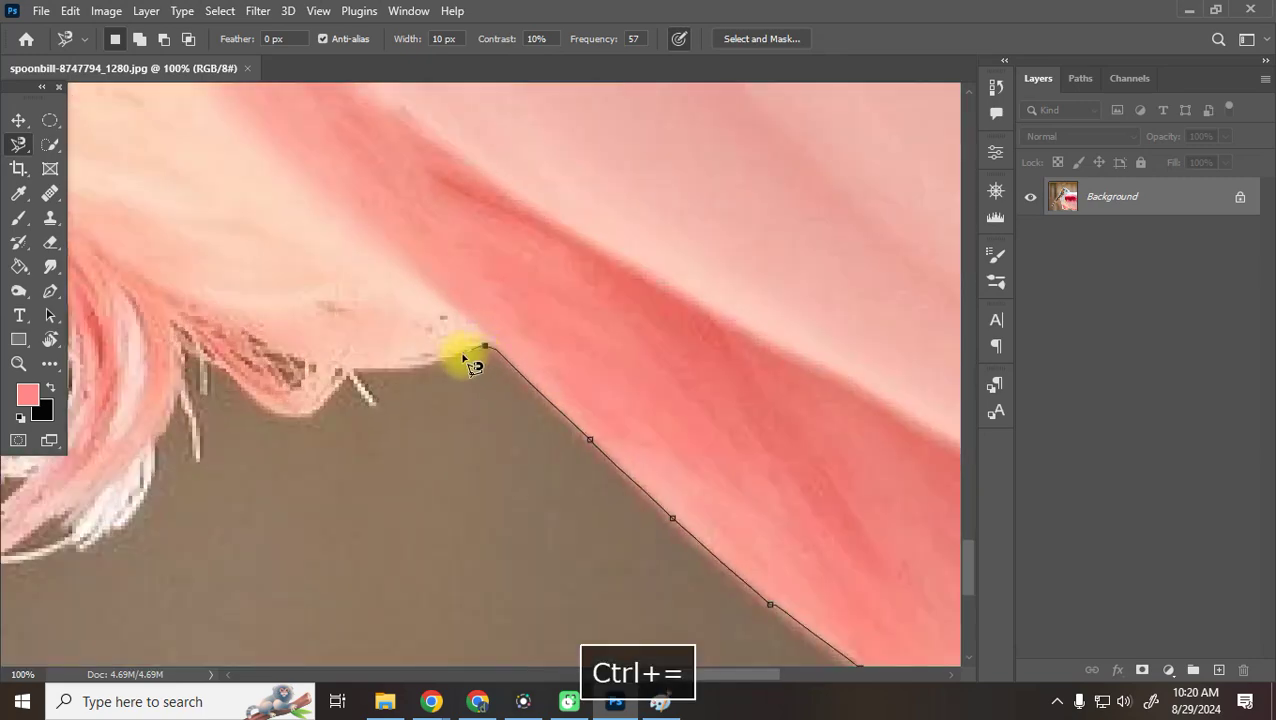
click(358, 373)
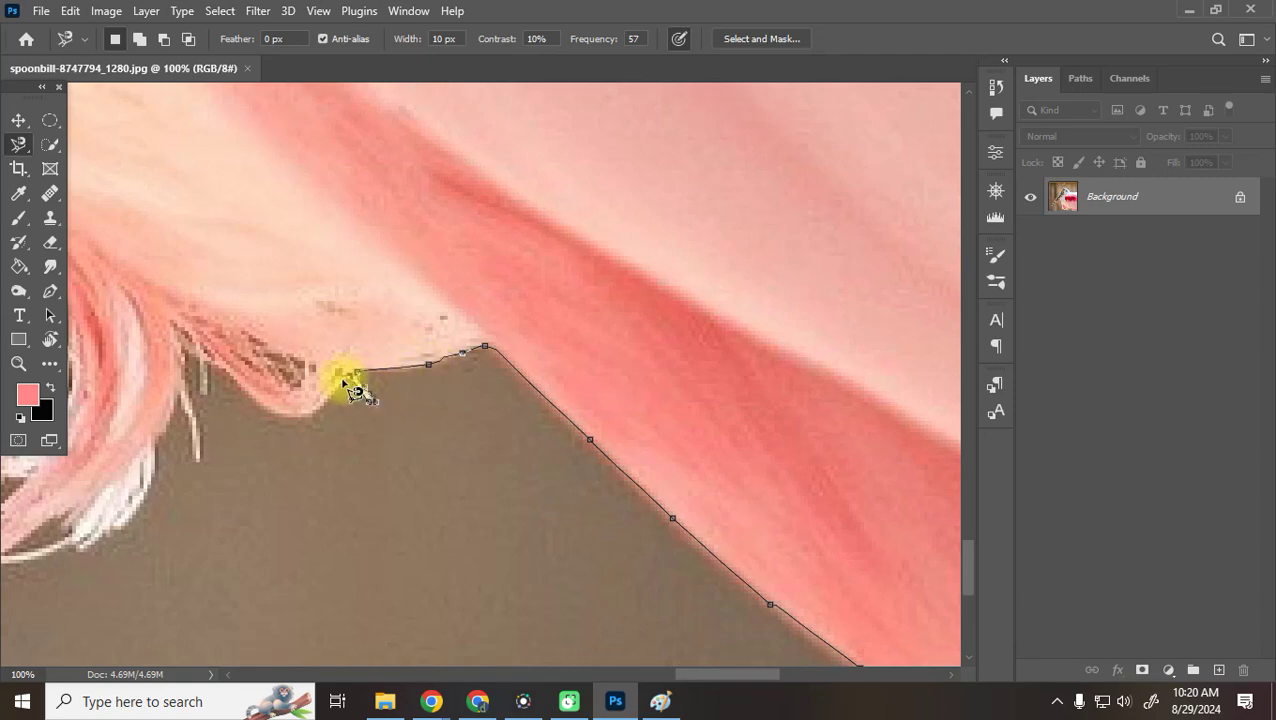
click(316, 409)
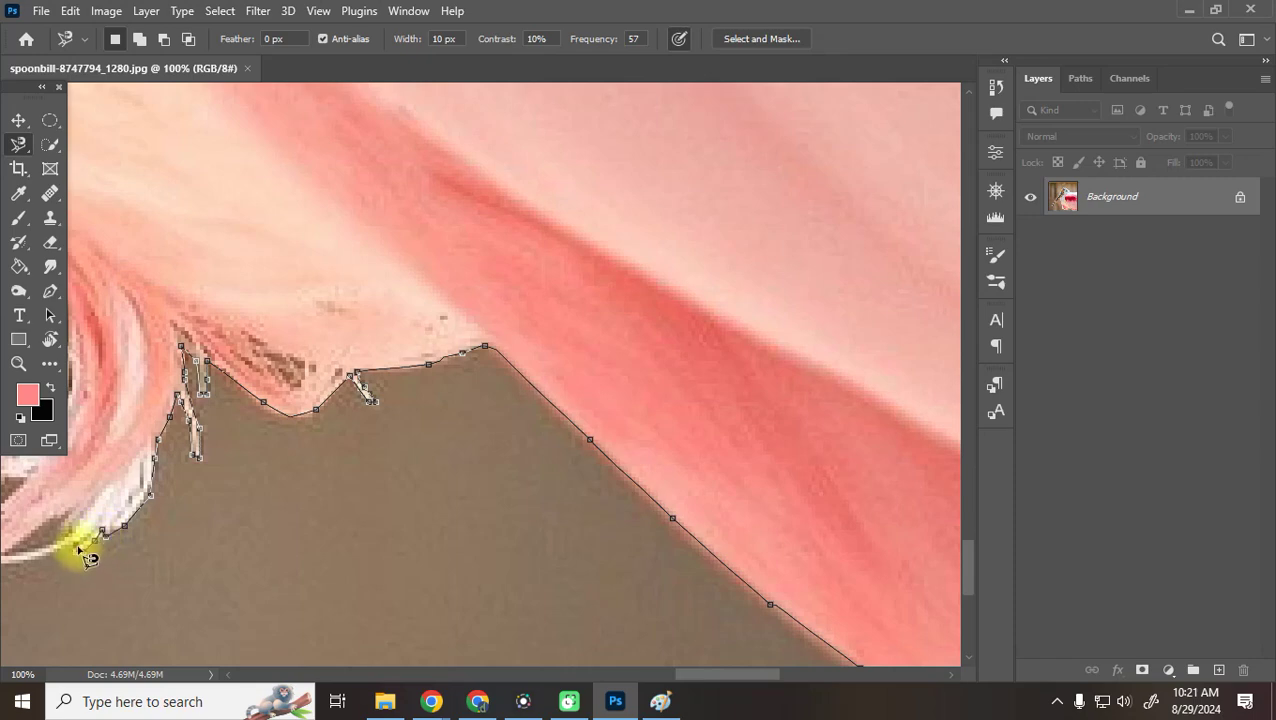
Trace the bottom of the fringed chest feathers with the Magnetic Lasso, removing a misplaced anchor point along the way
mouse_move(18, 602)
mouse_down()
mouse_move(302, 561)
mouse_move(287, 527)
mouse_up()
key(BackSpace)
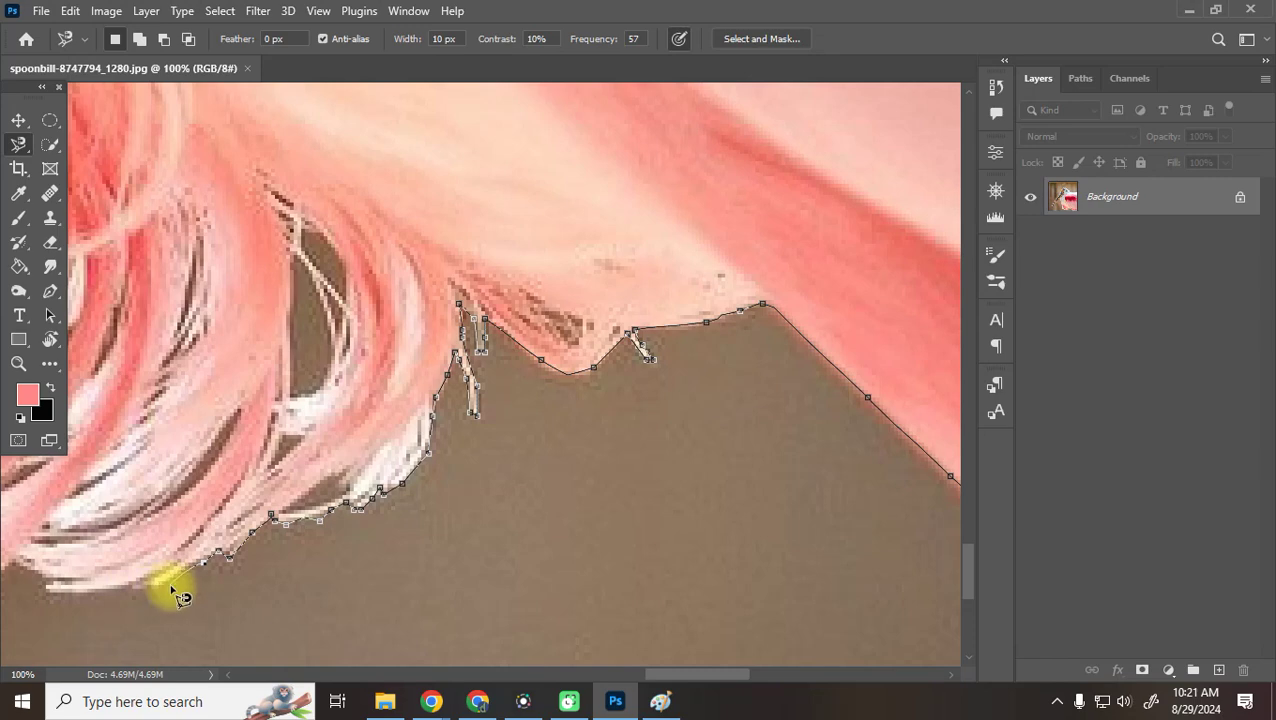
key(space)
drag(205, 590, 461, 538)
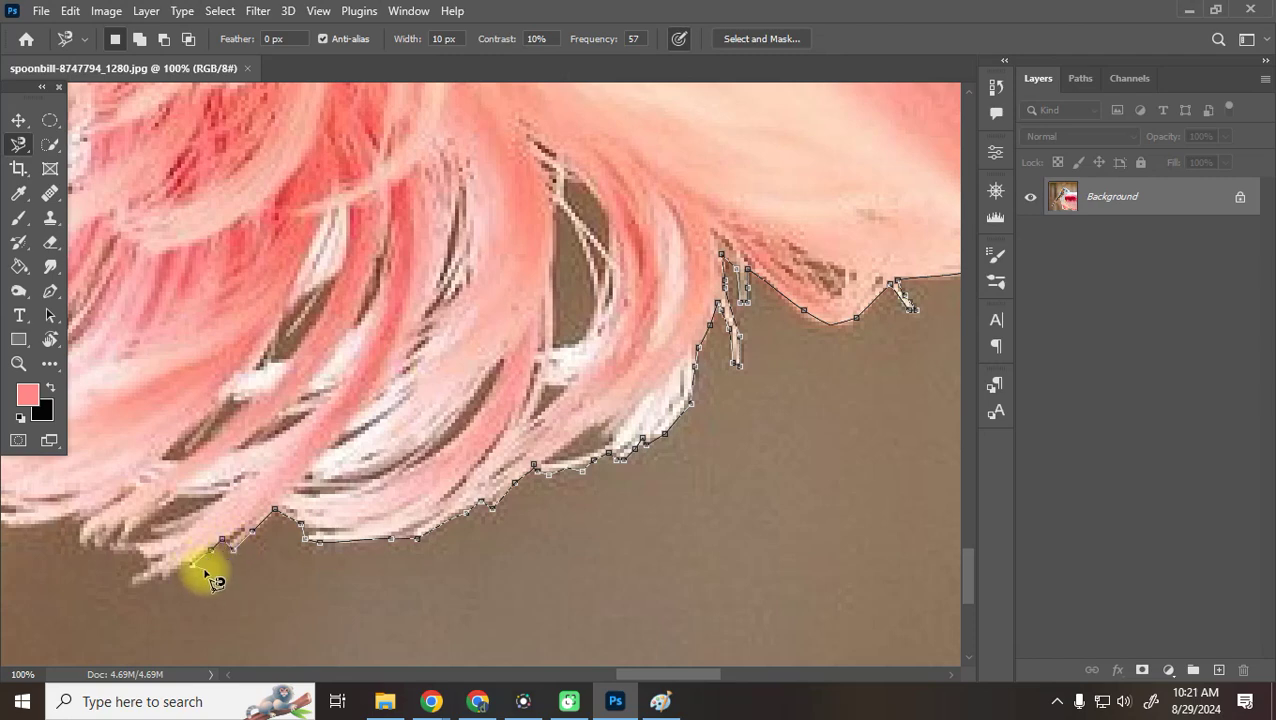
Continue the magnetic outline around the two lowest chest feather tips, removing the misplaced anchor points between them
key(space)
drag(205, 578, 789, 464)
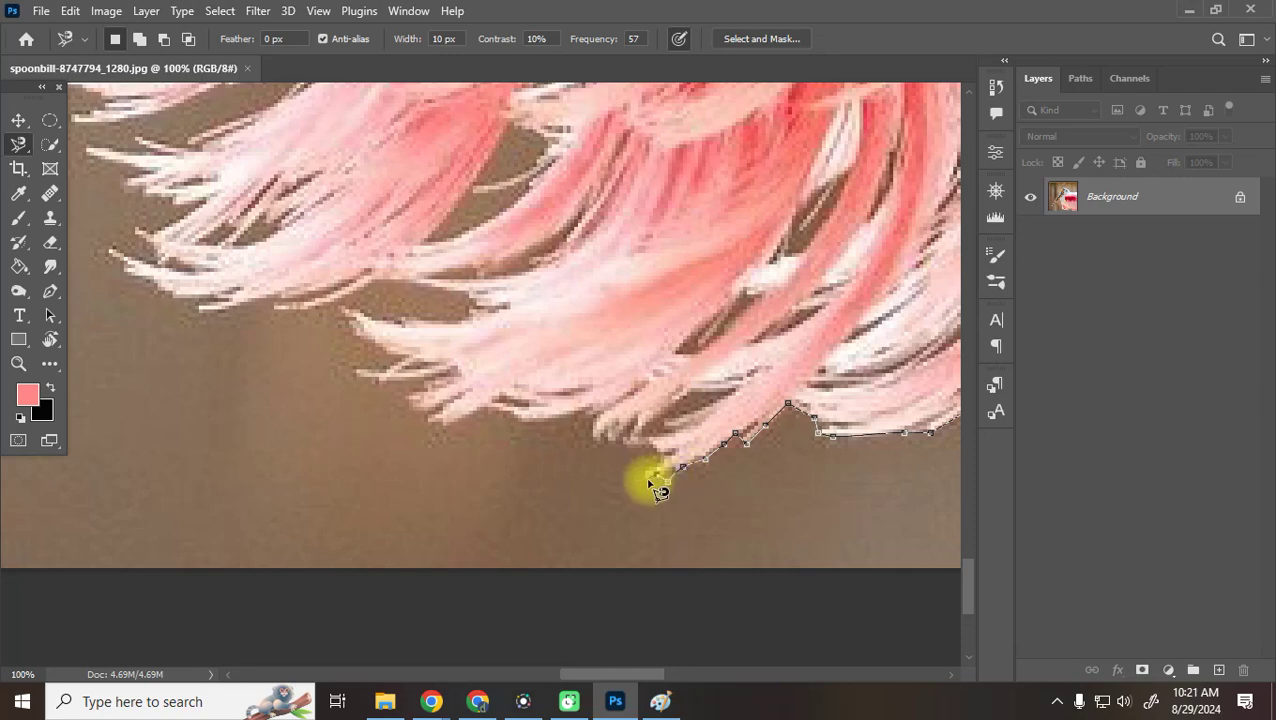
key(BackSpace)
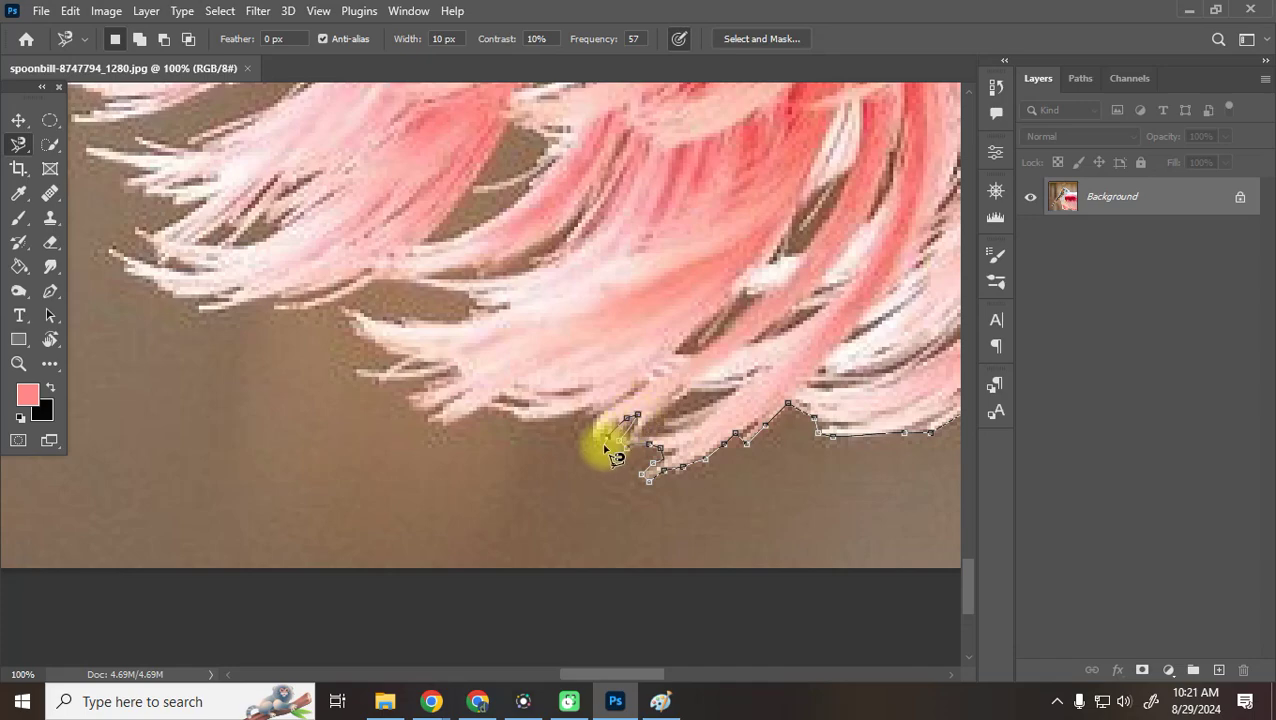
key(ctrl+equal)
key(ctrl+equal)
key(ctrl+equal)
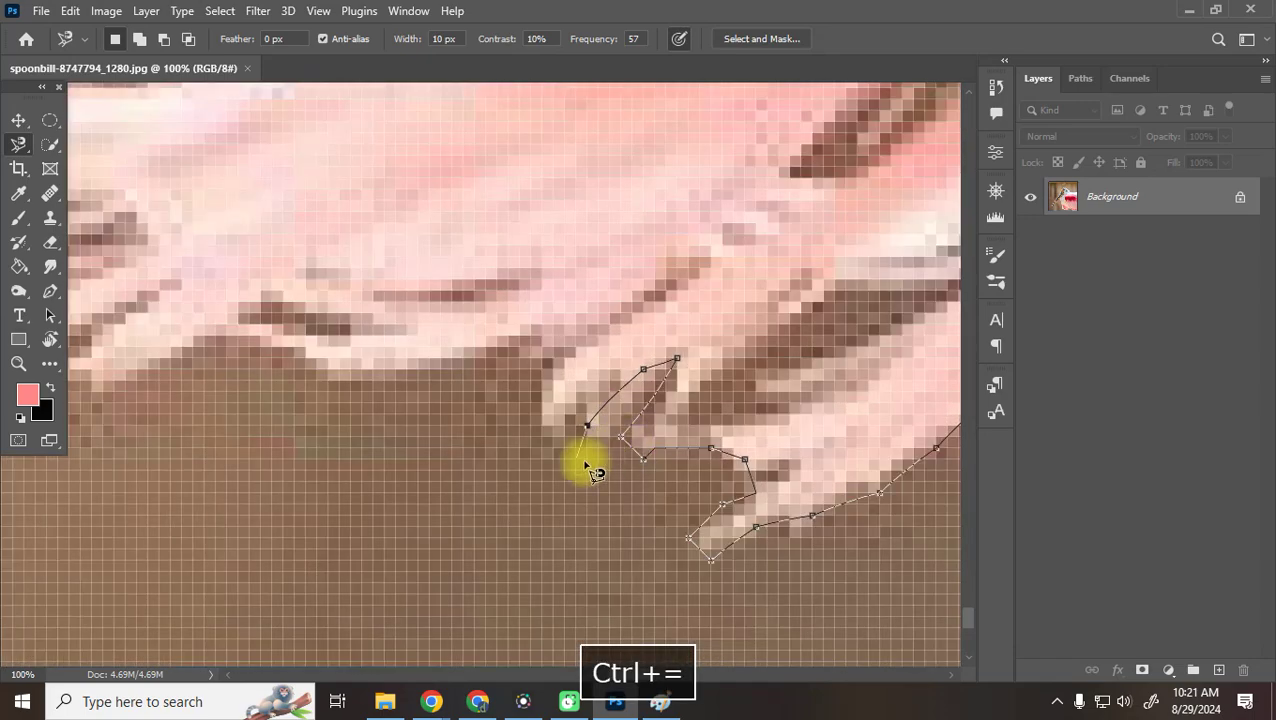
key(BackSpace)
key(BackSpace)
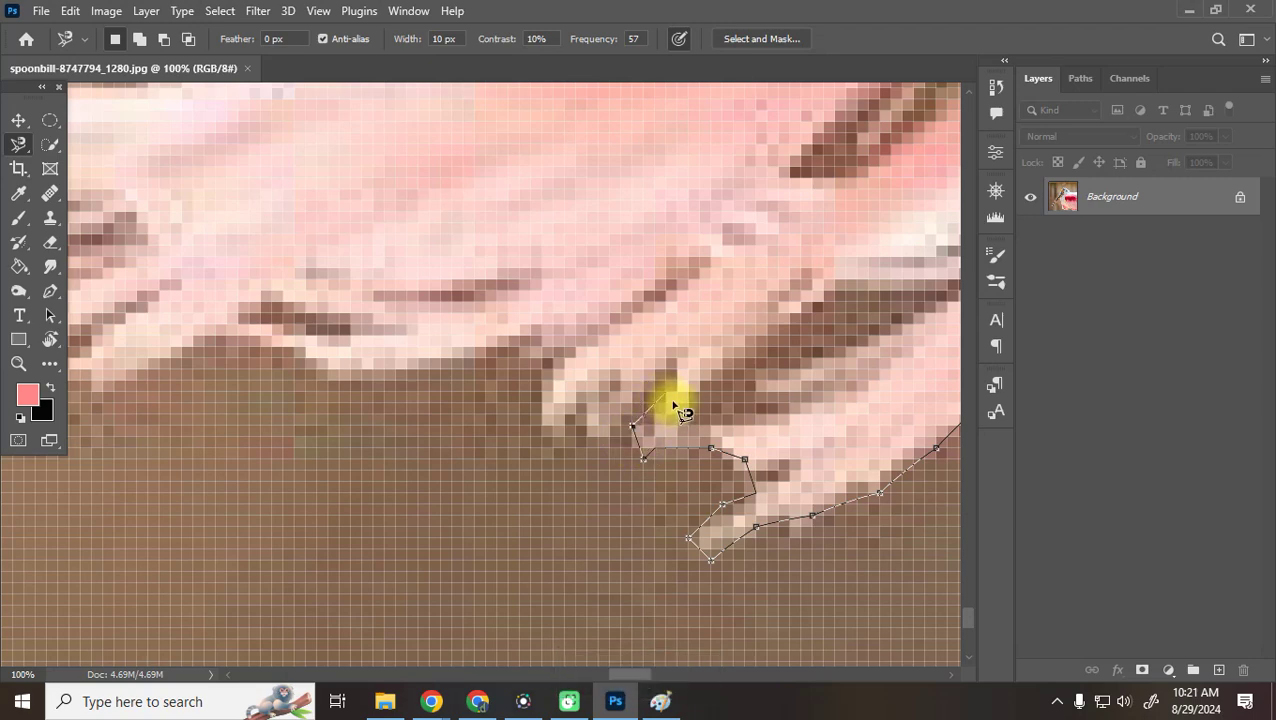
Route the magnetic outline back through the bird's body to the image's bottom corner and close it at the lower wing edge's starting point
key(ctrl+minus)
key(ctrl+minus)
key(ctrl+minus)
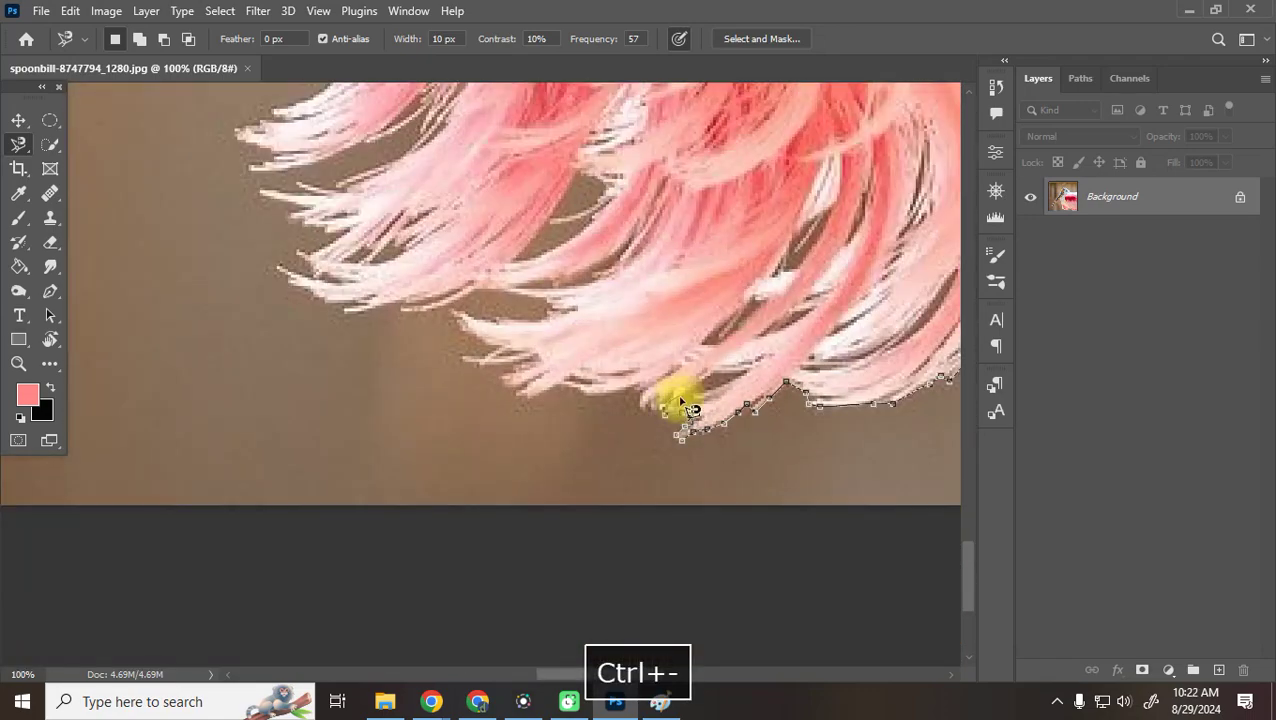
key(space)
drag(846, 293, 171, 379)
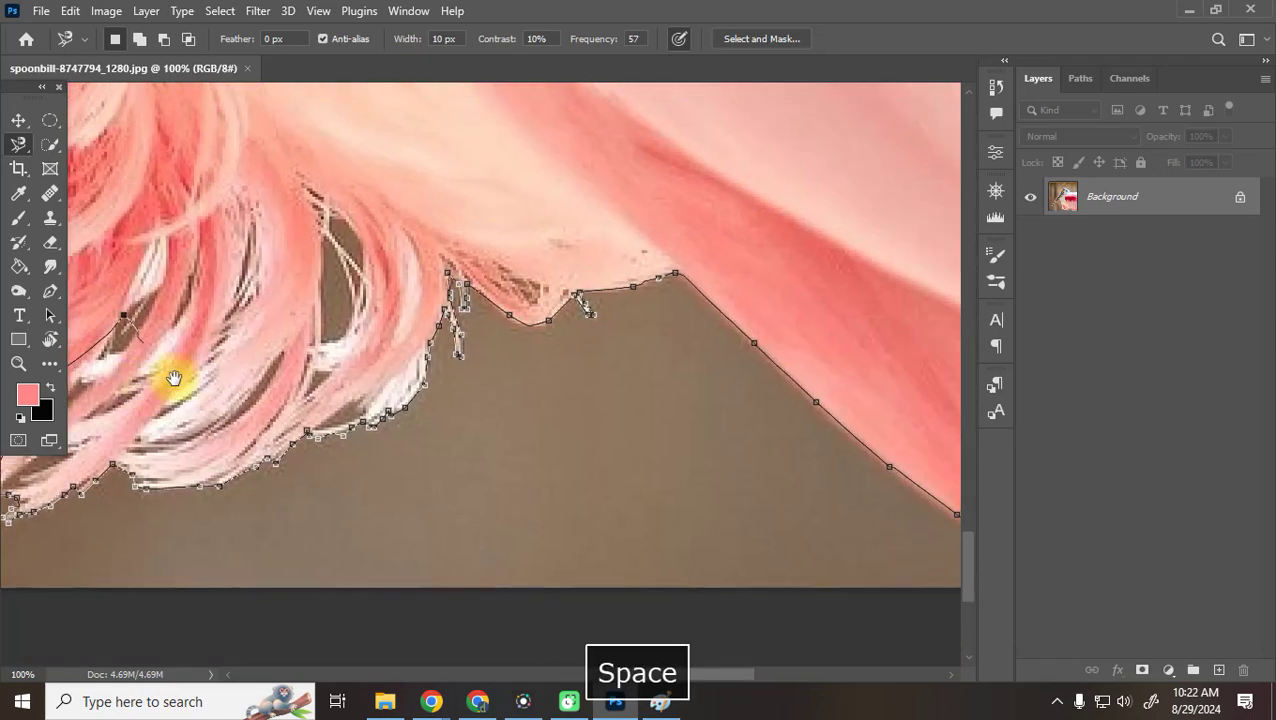
click(575, 177)
drag(769, 230, 142, 270)
click(418, 343)
click(466, 475)
click(867, 483)
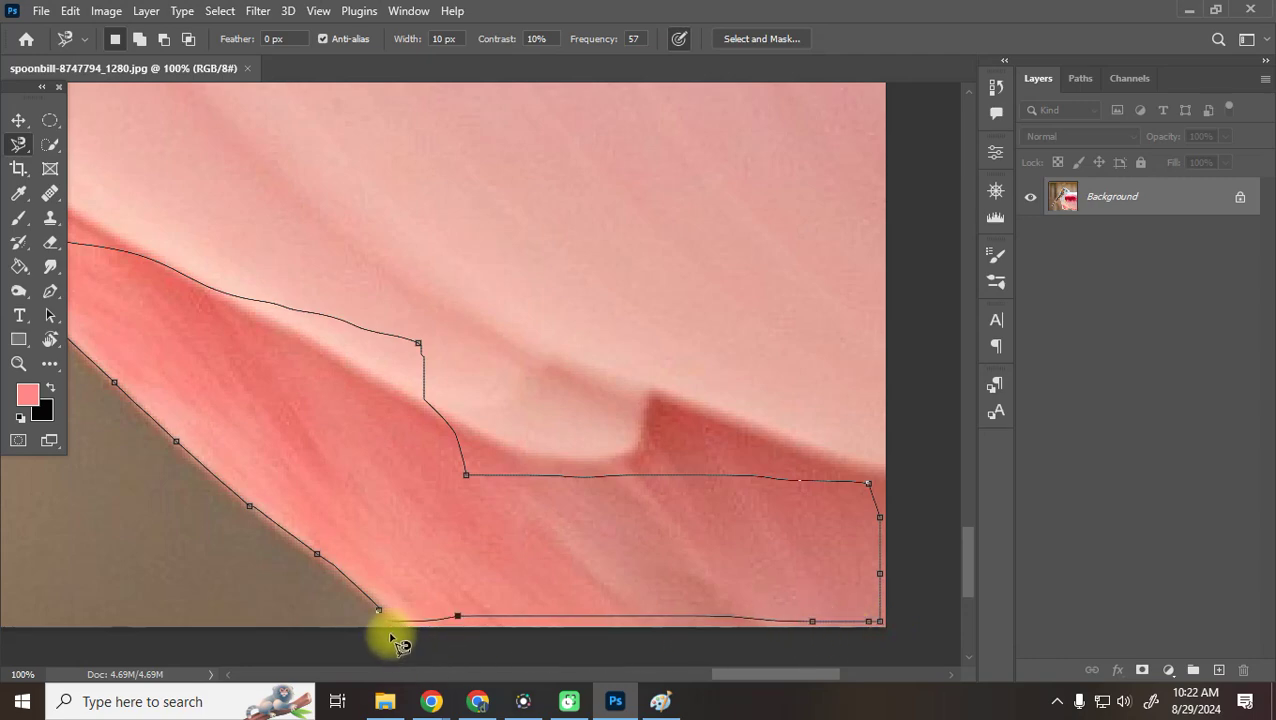
double_click(392, 620)
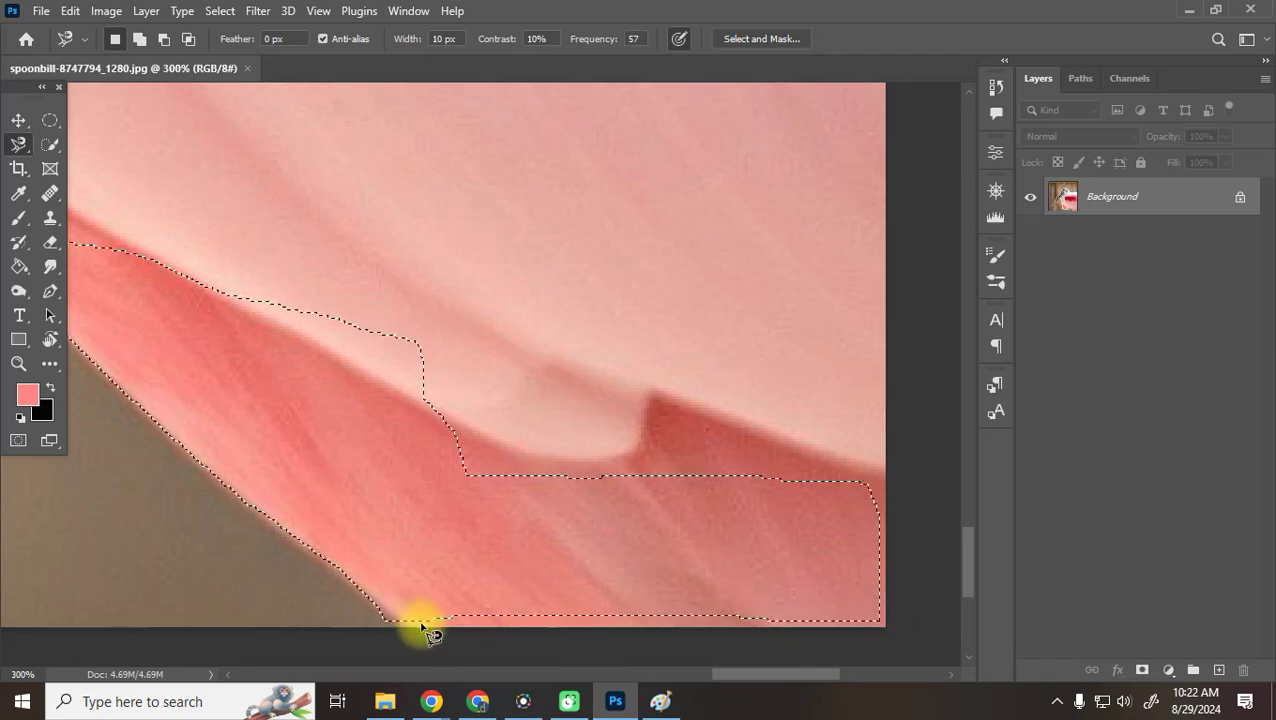
Add the missed strips along the image's bottom and side borders to the wing selection with the Polygonal Lasso
right_click(18, 144)
click(85, 162)
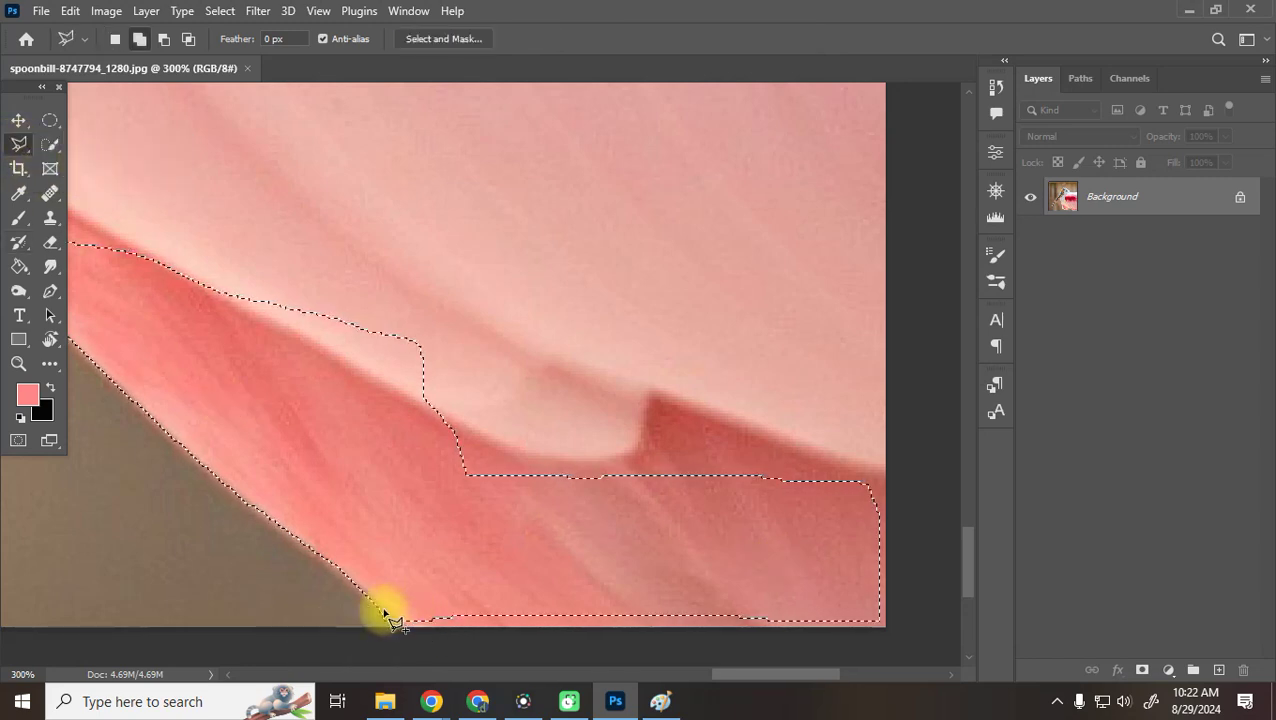
shift+click(385, 609)
click(388, 637)
click(822, 642)
click(882, 632)
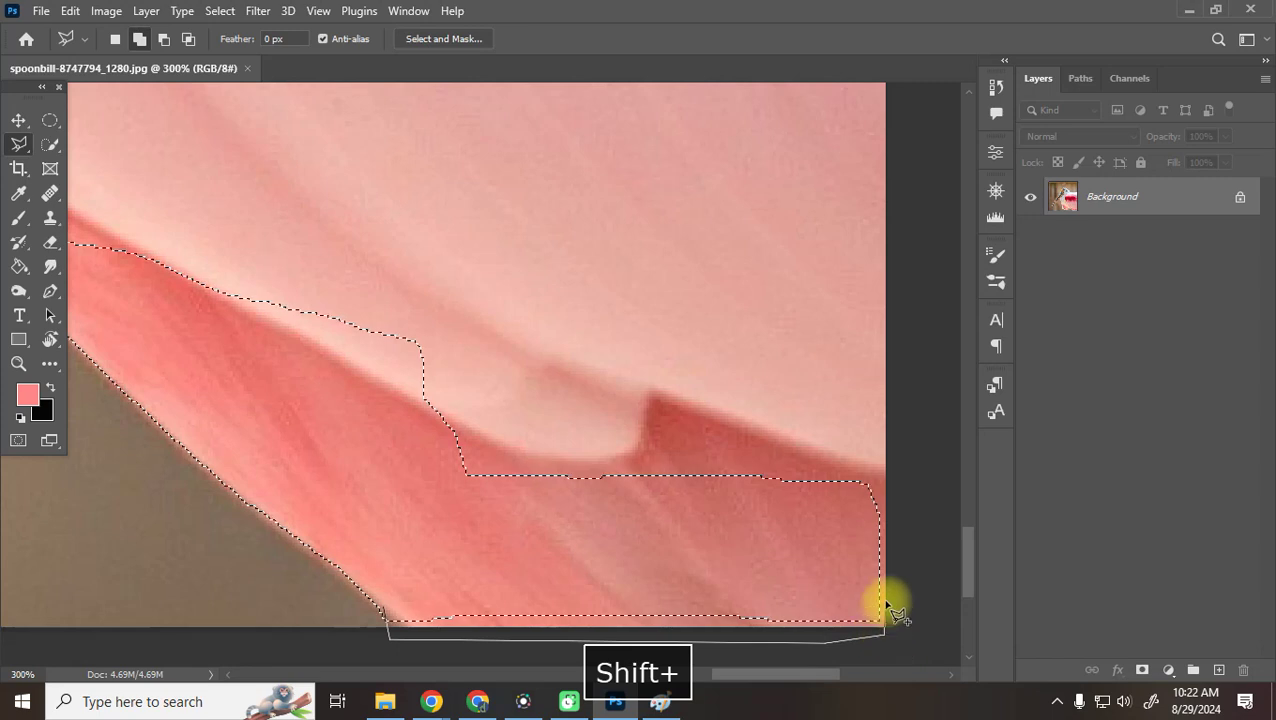
click(864, 482)
click(400, 529)
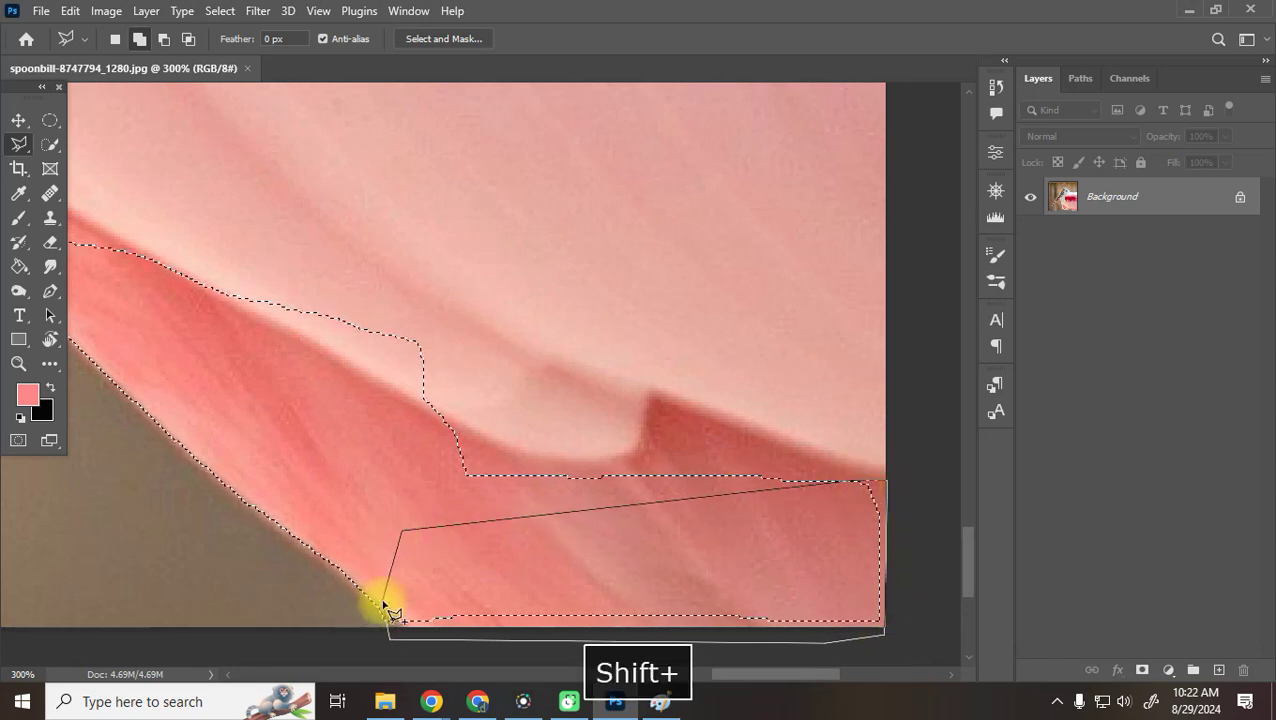
click(385, 609)
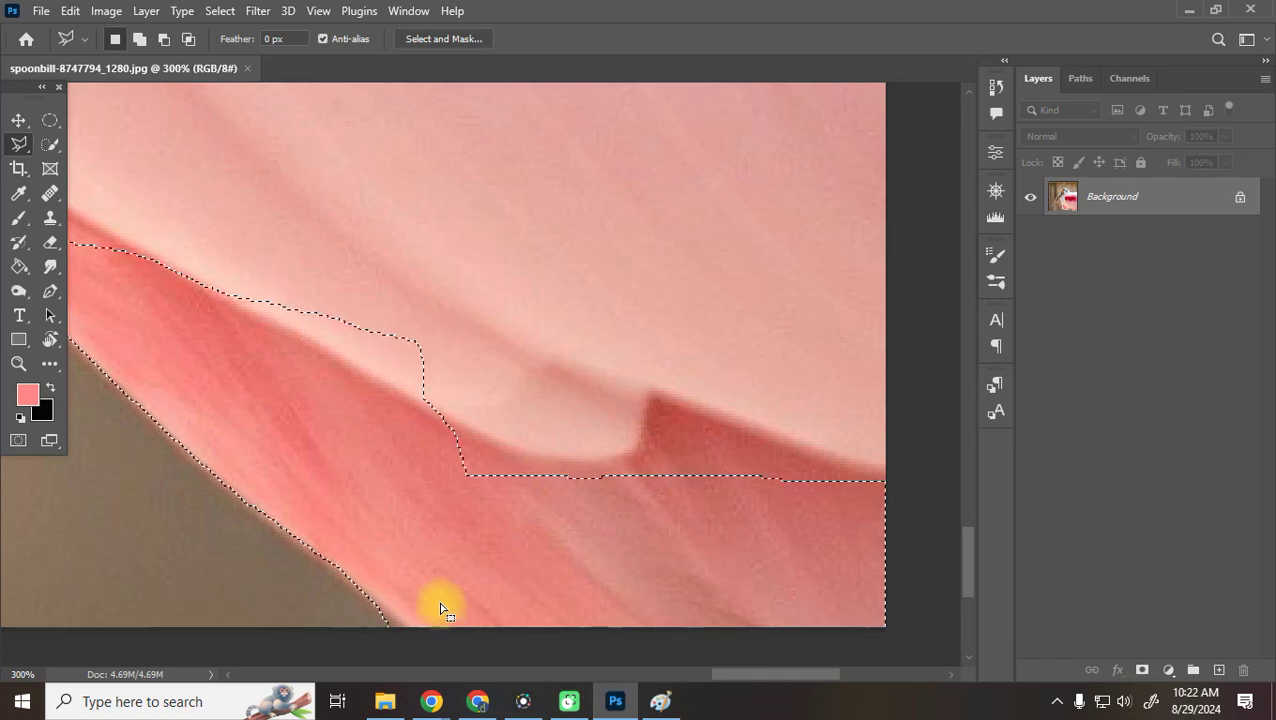
Examine the selection's boundary along the lower wing and chest fringe, and inspect the upper edge of the bird's back
key(ctrl+minus)
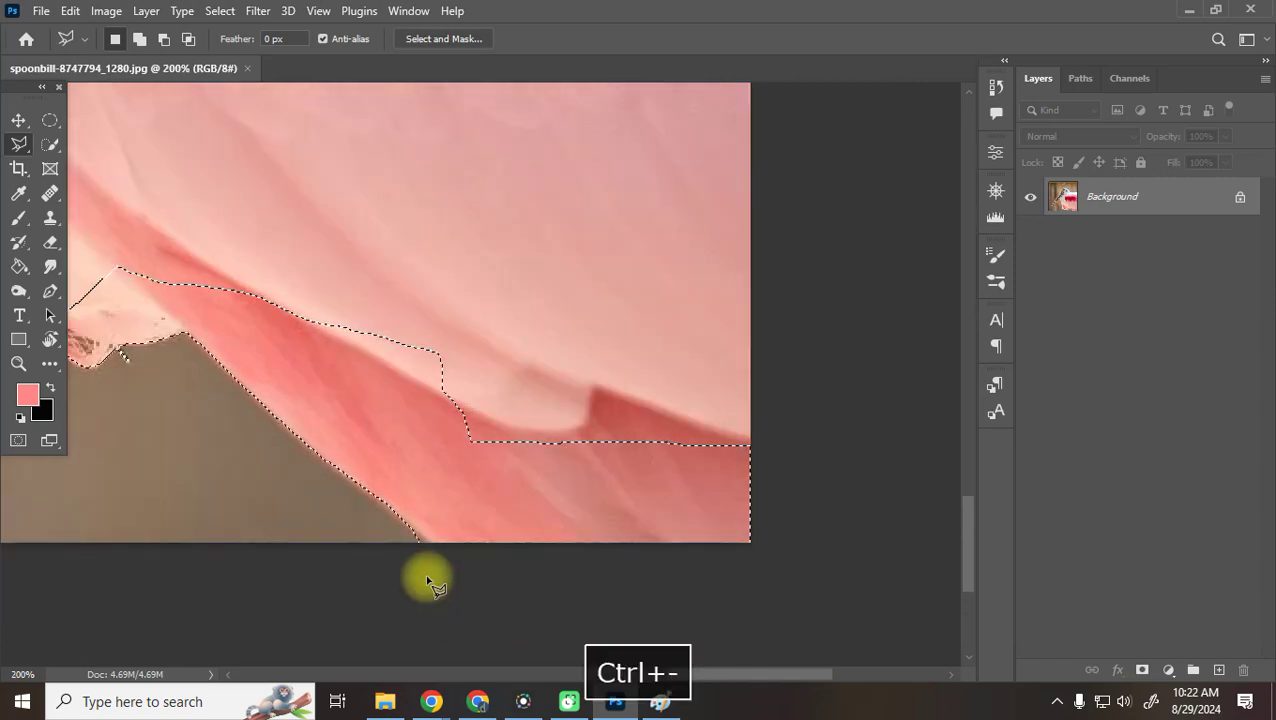
drag(379, 515, 914, 586)
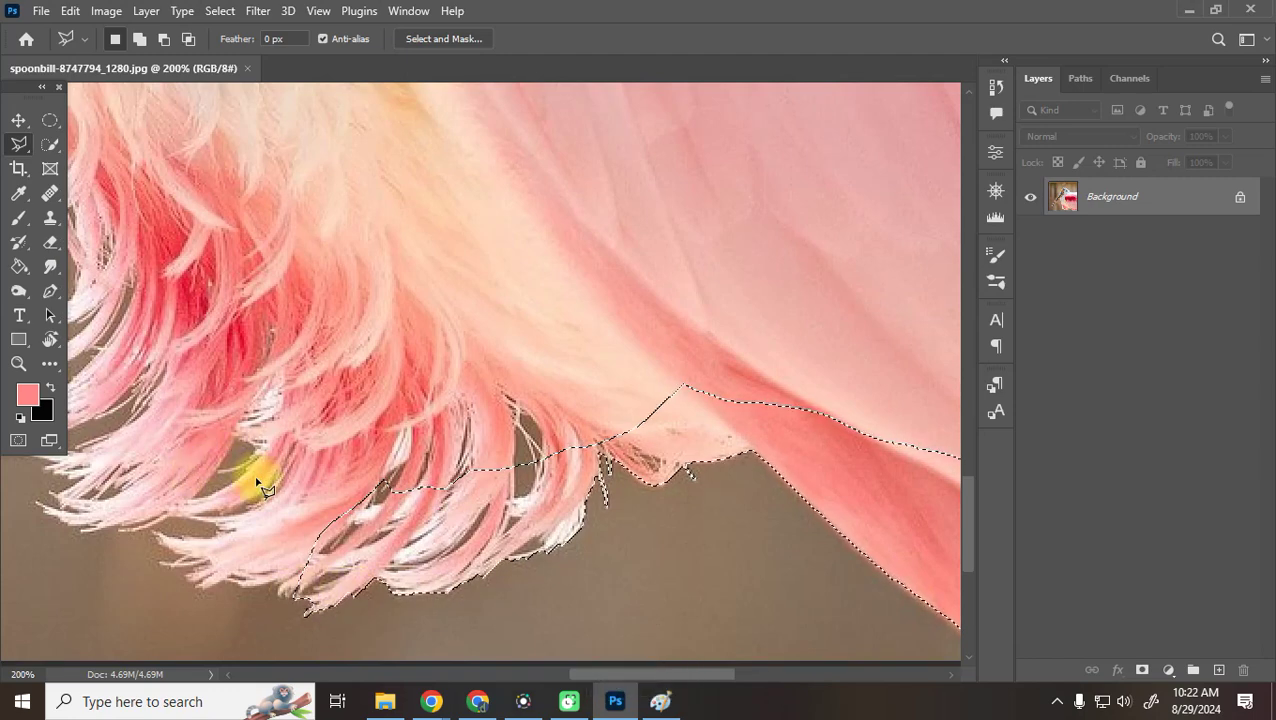
drag(329, 564, 607, 470)
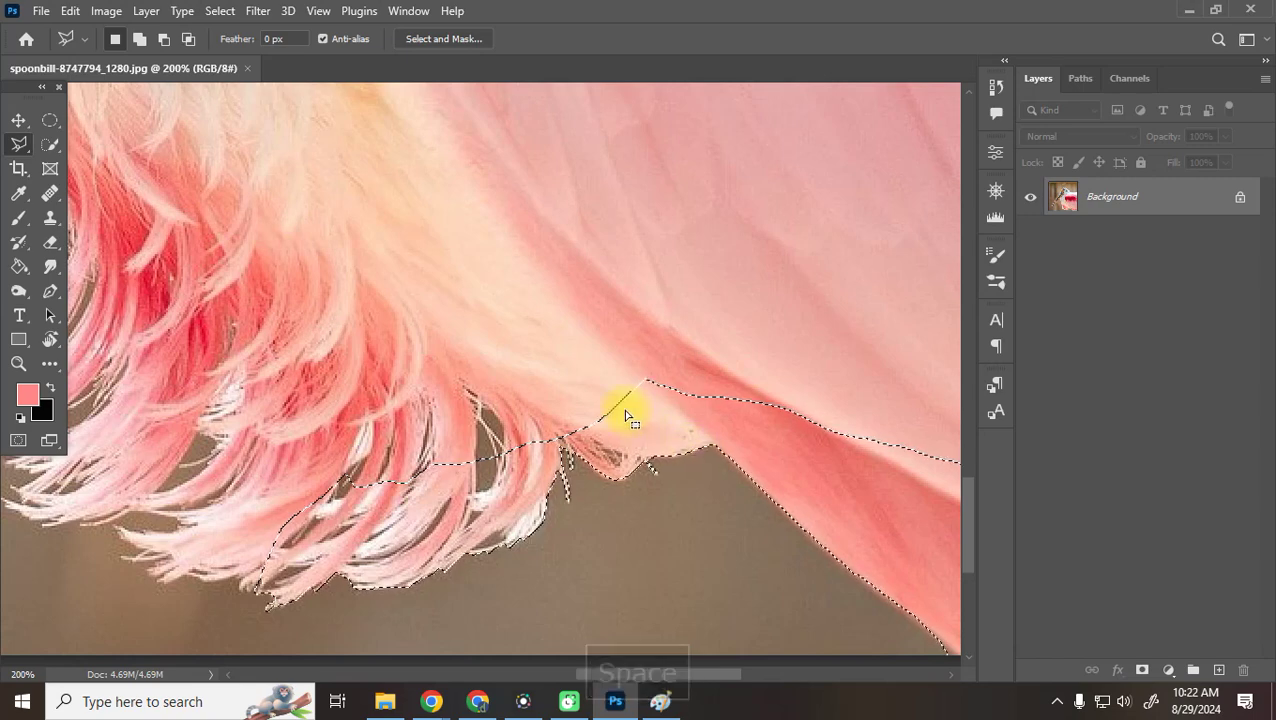
key(ctrl+minus)
key(ctrl+minus)
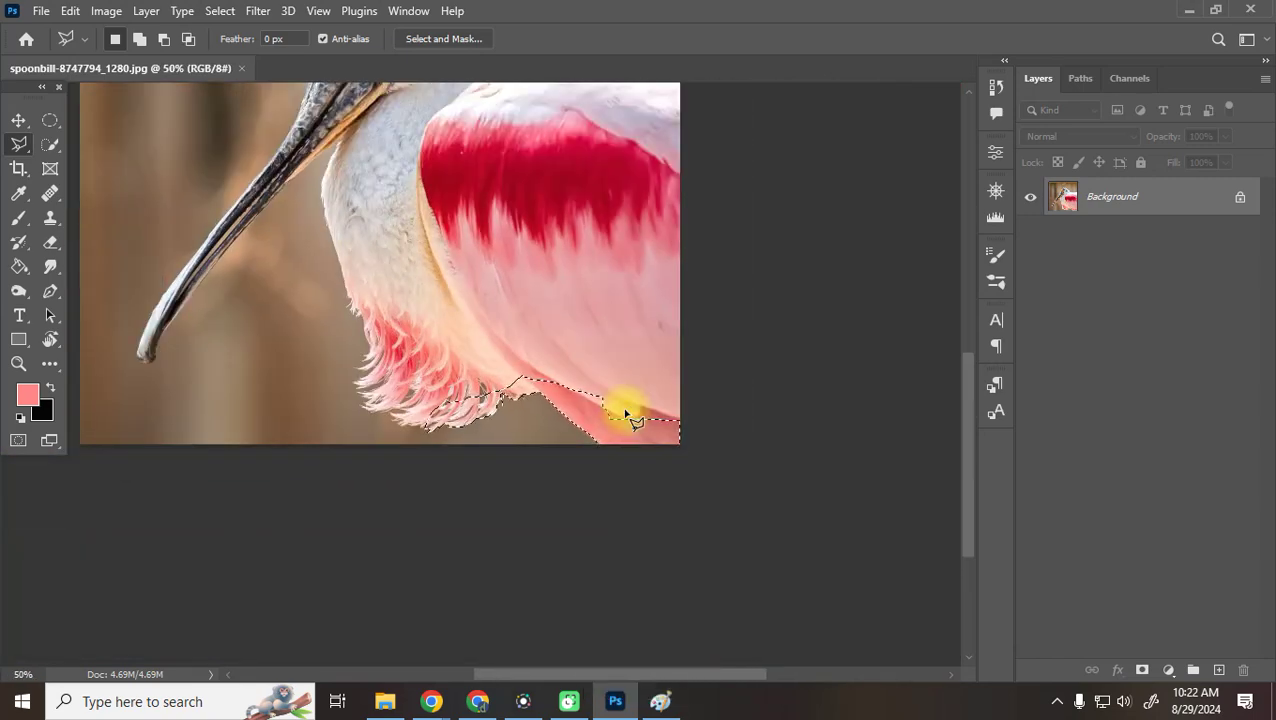
key(ctrl+equal)
key(space)
drag(648, 150, 544, 556)
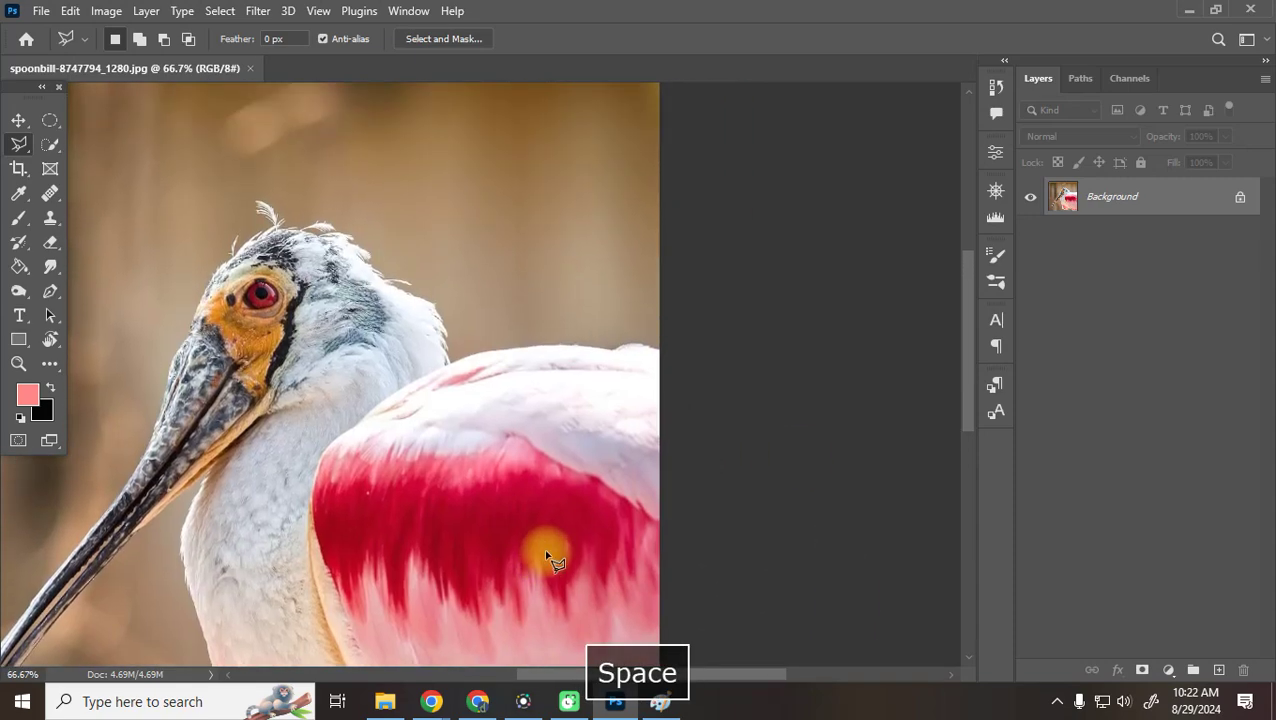
key(ctrl+equal)
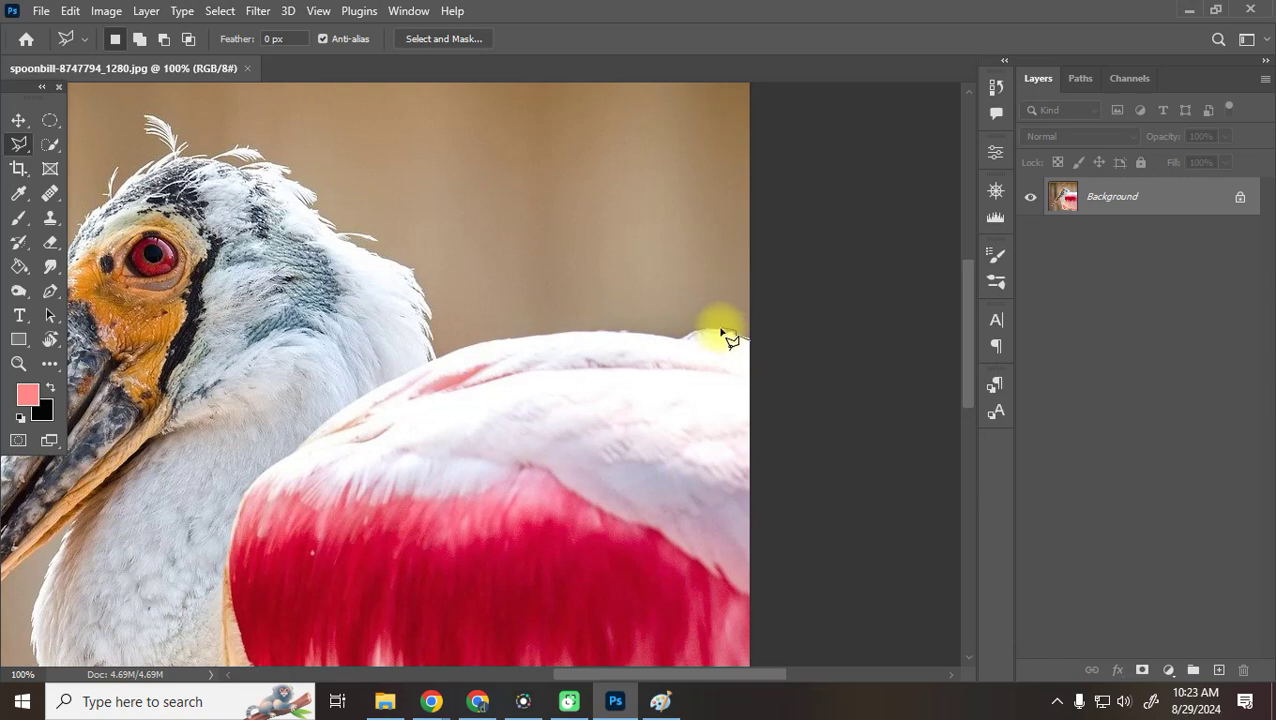
Try tracing the upper edge of the bird's back toward the neck with the Polygonal Lasso, removing misplaced points along the way
click(725, 334)
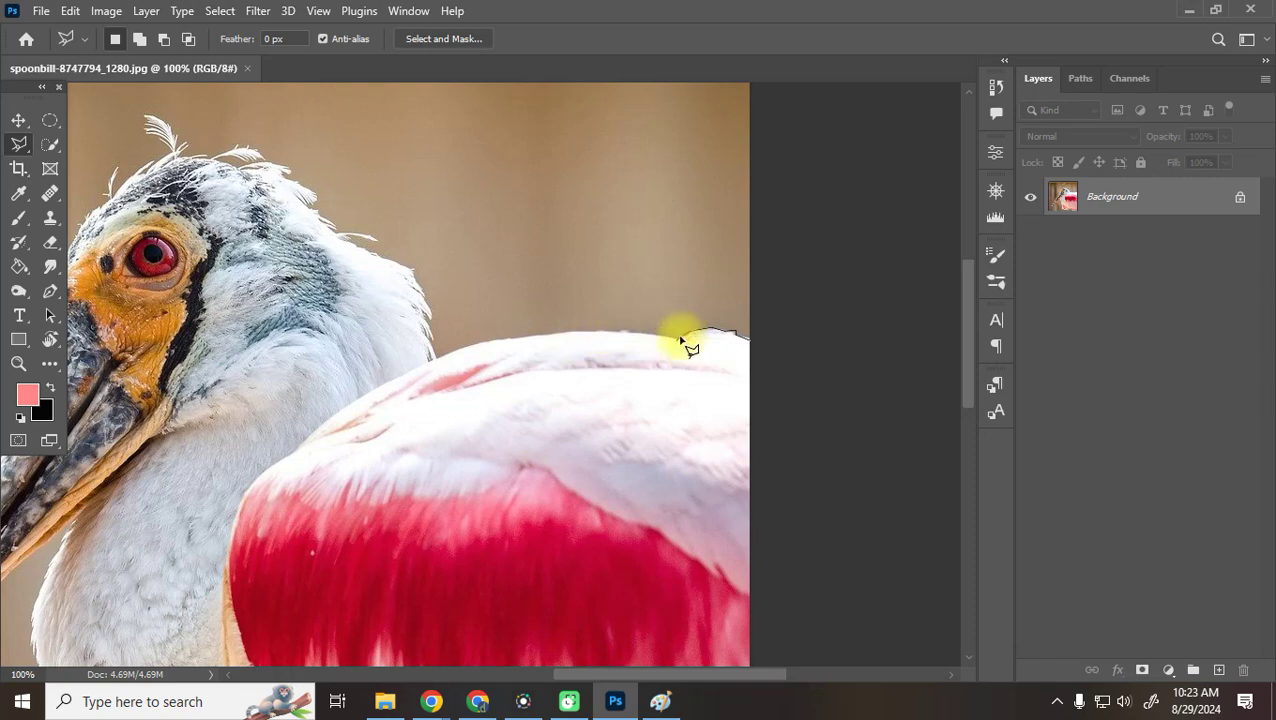
key(BackSpace)
key(BackSpace)
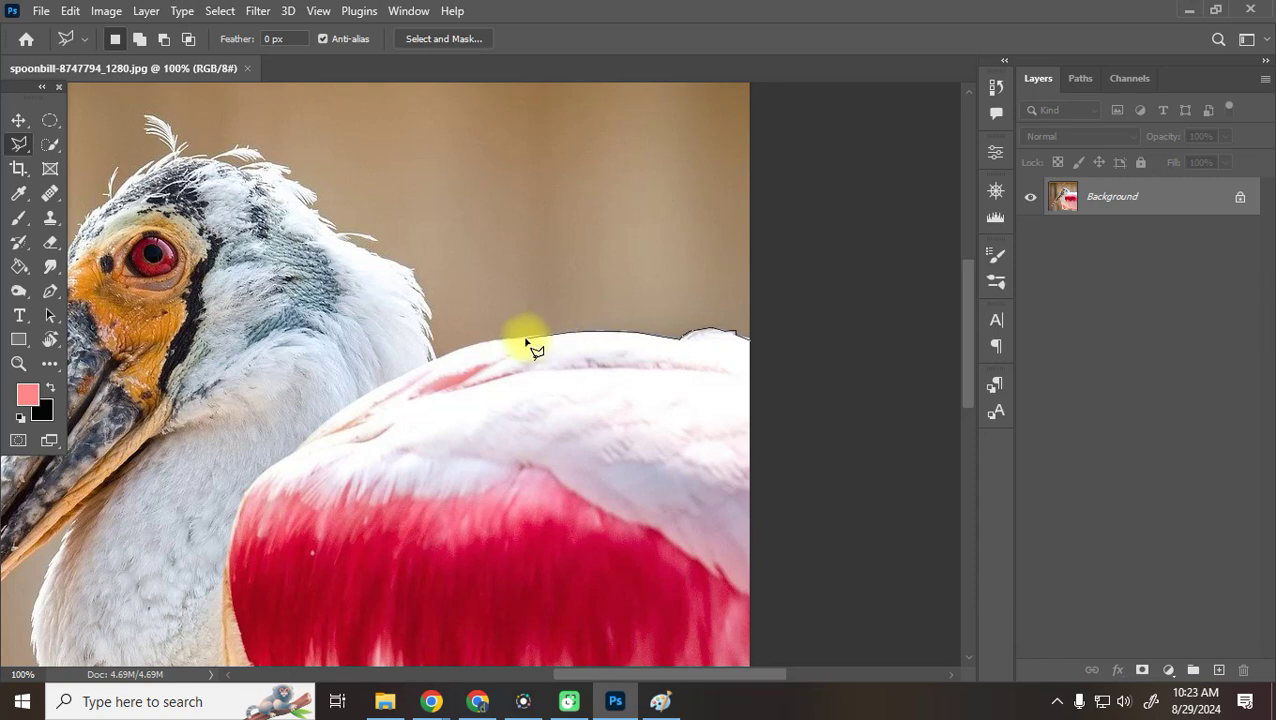
key(BackSpace)
key(BackSpace)
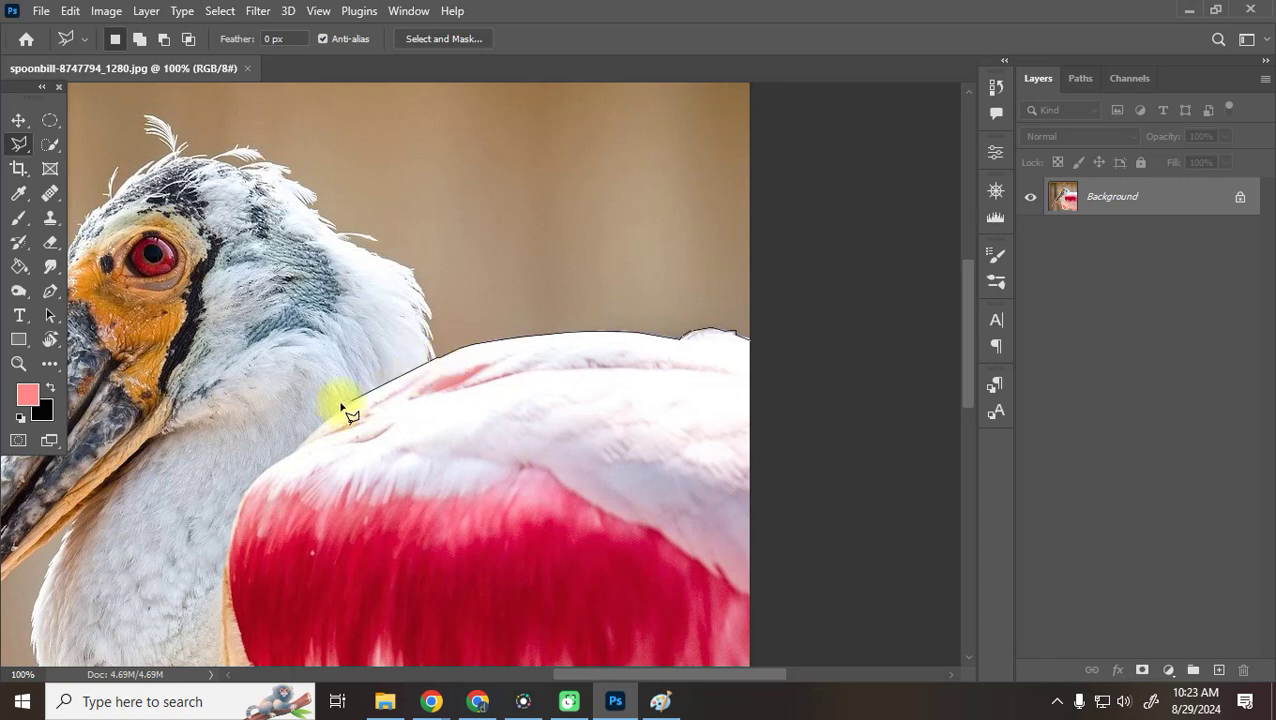
Run the polygonal outline down across the wing and outside the image border, close it at the back's starting point and undo the selection
key(space)
mouse_move(403, 643)
mouse_down()
mouse_move(416, 356)
mouse_move(393, 211)
mouse_up()
click(447, 372)
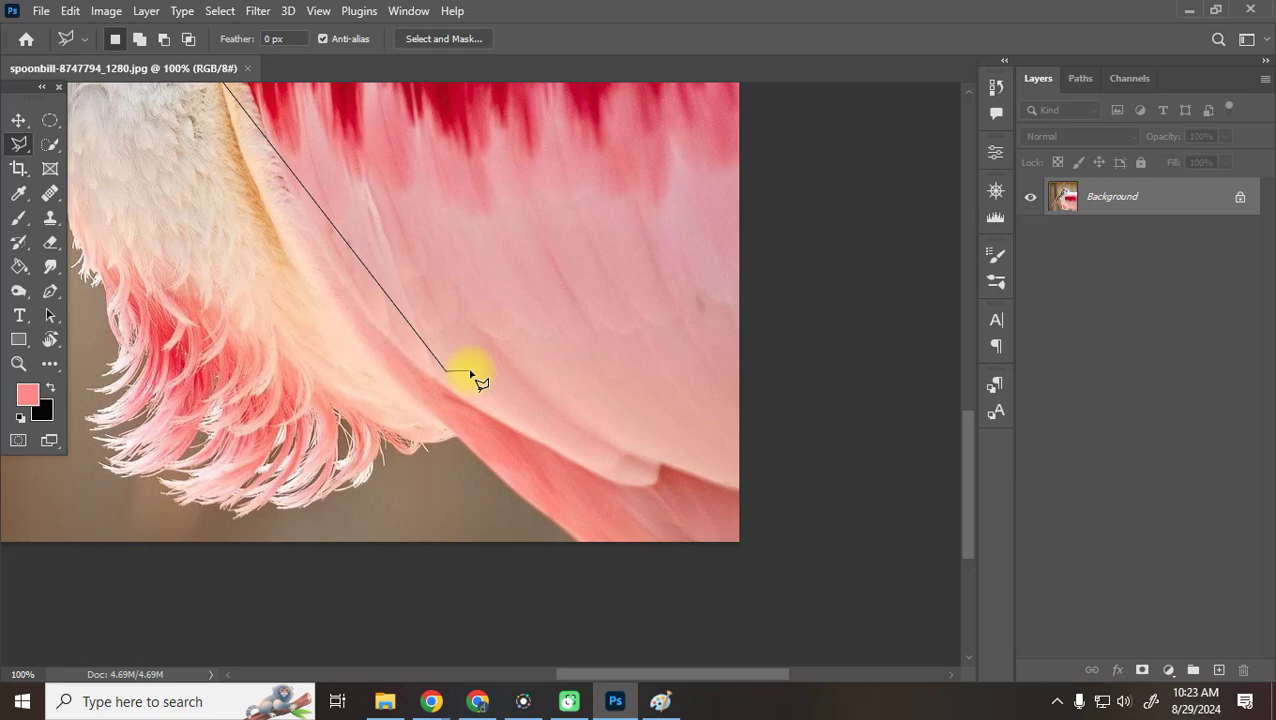
click(869, 333)
drag(780, 162, 705, 405)
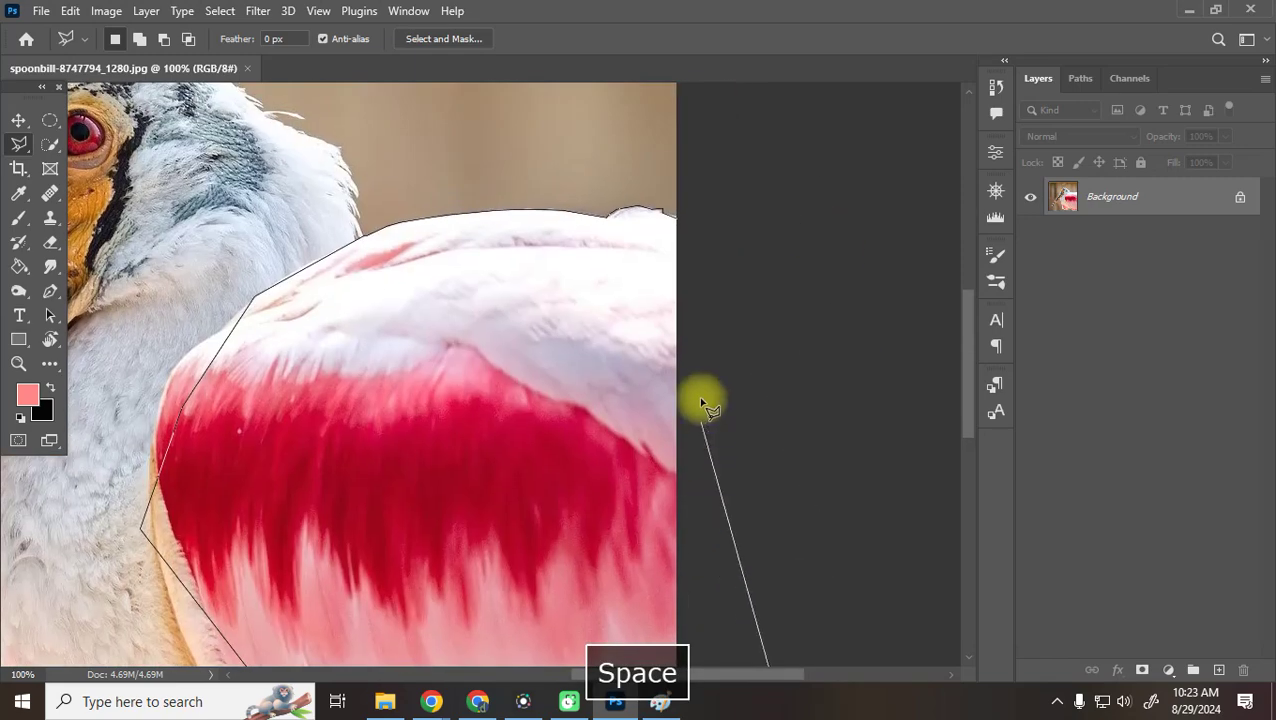
click(678, 220)
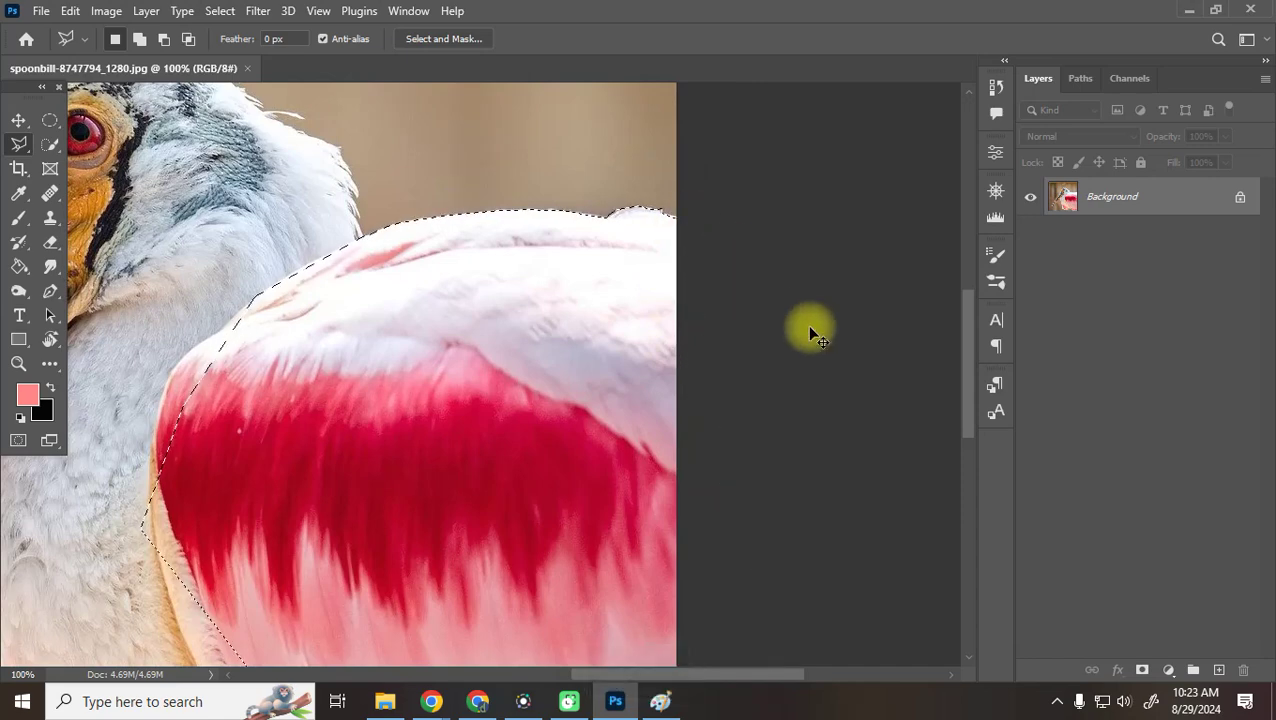
scroll(790, 350, down, 10)
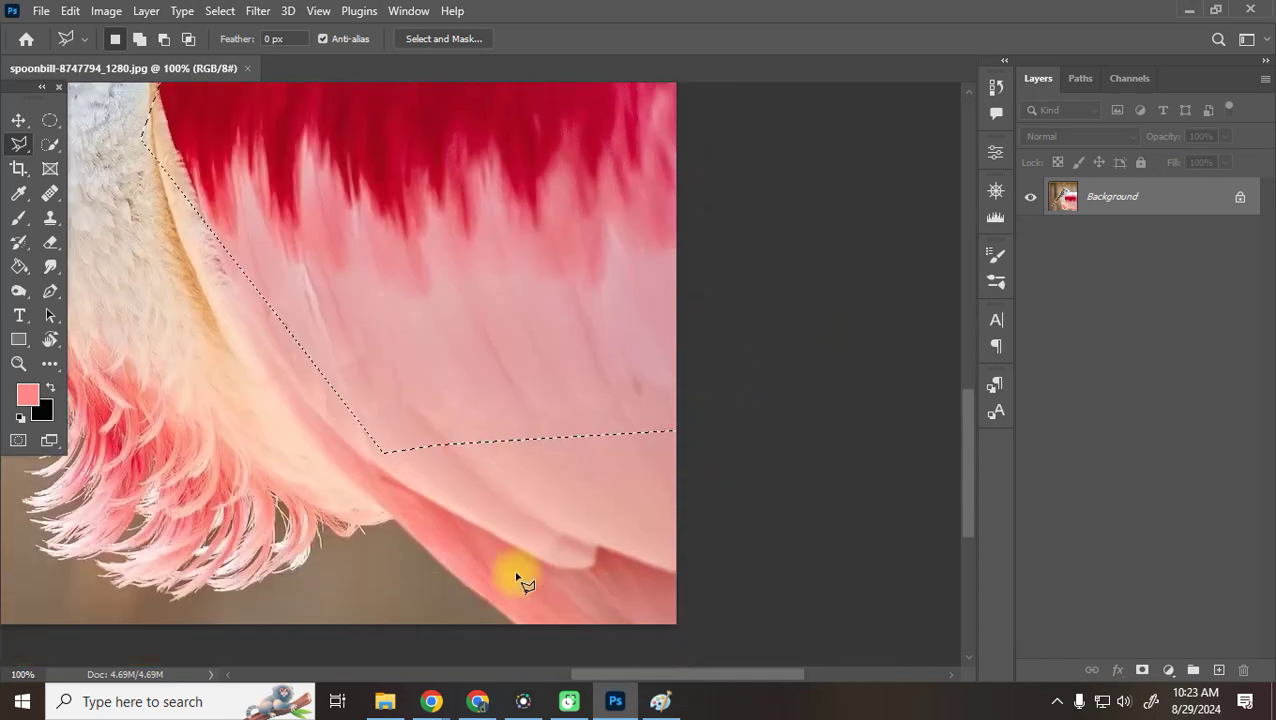
key(ctrl+z)
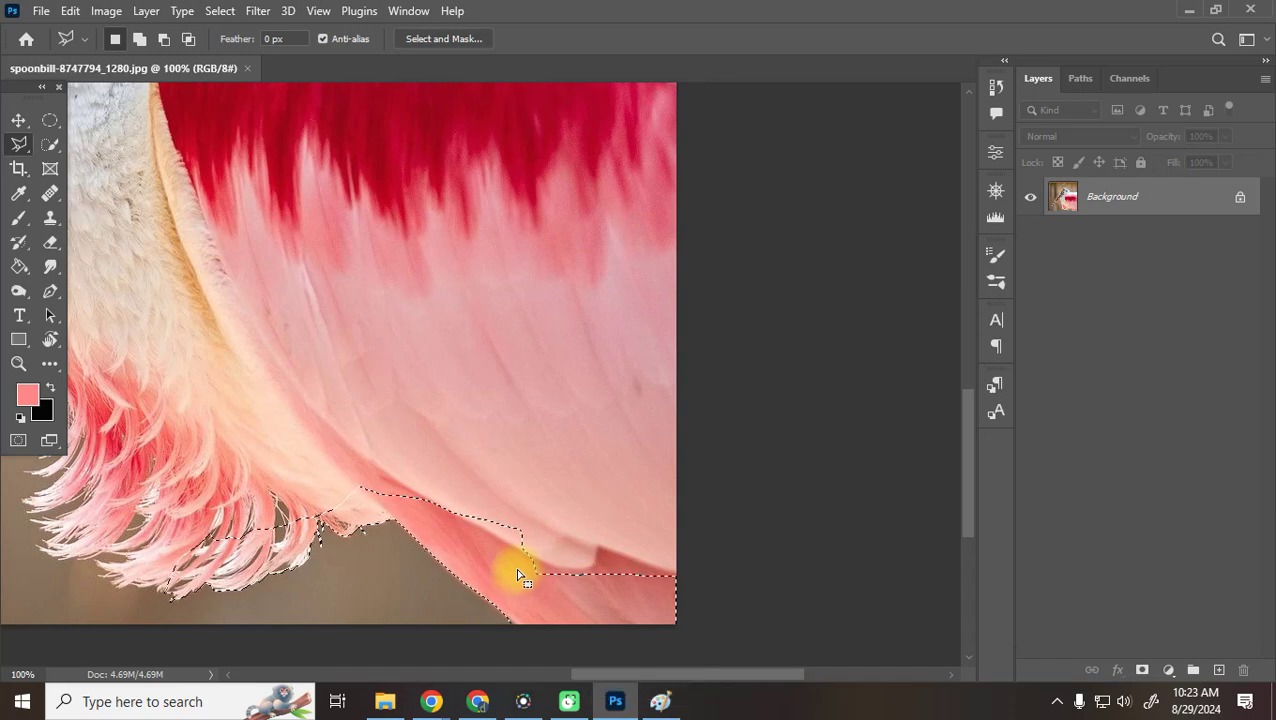
Activate the Magnetic Lasso tool for outlining the upper edge of the bird's back
drag(518, 305, 513, 638)
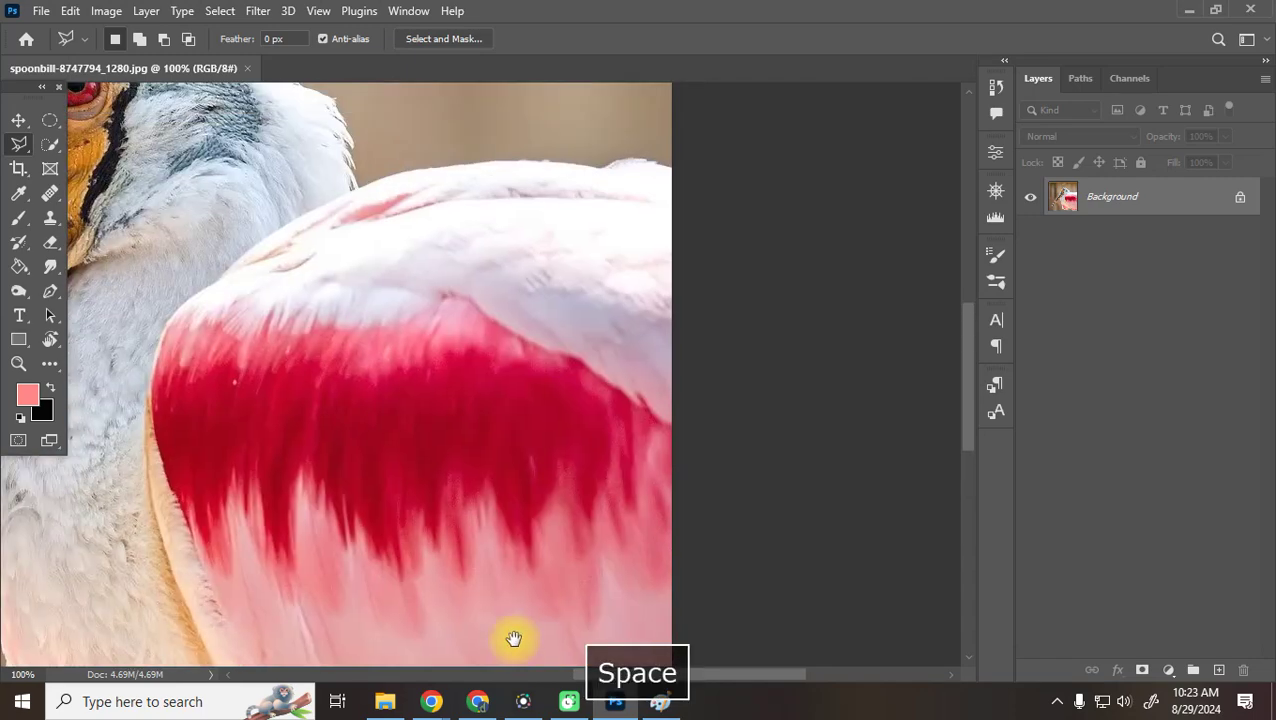
drag(389, 279, 179, 387)
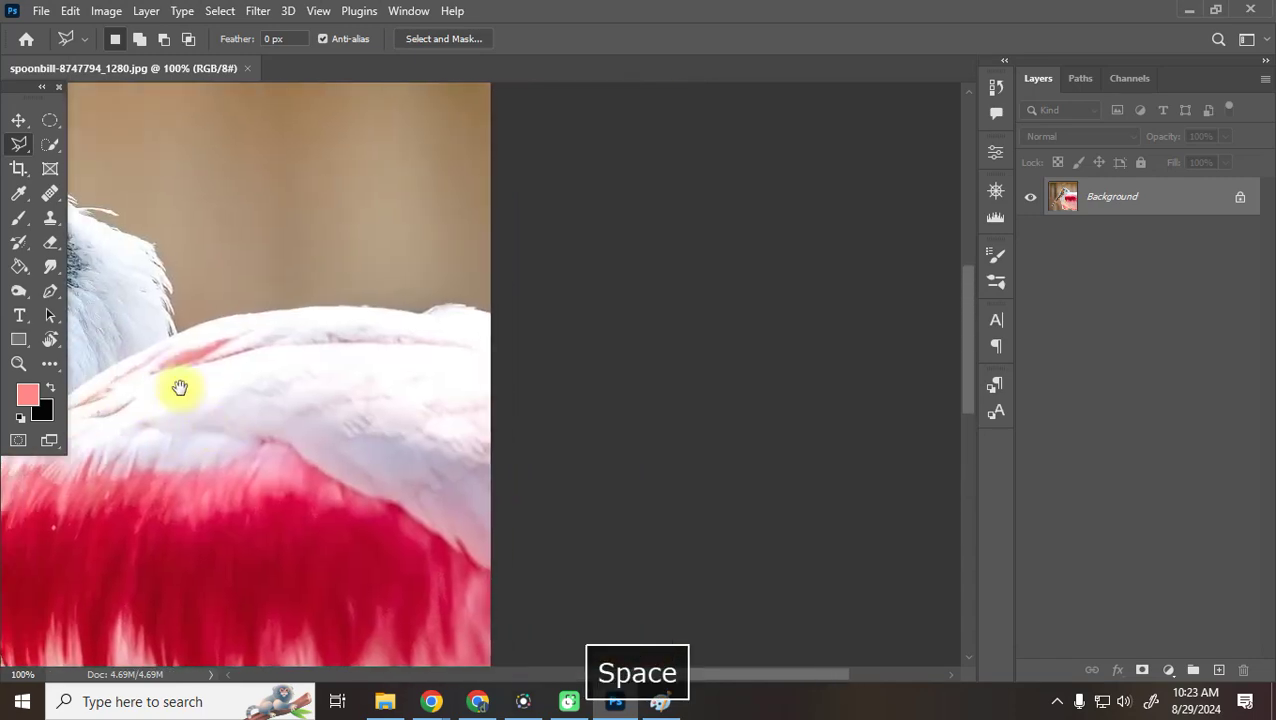
click(16, 148)
click(85, 178)
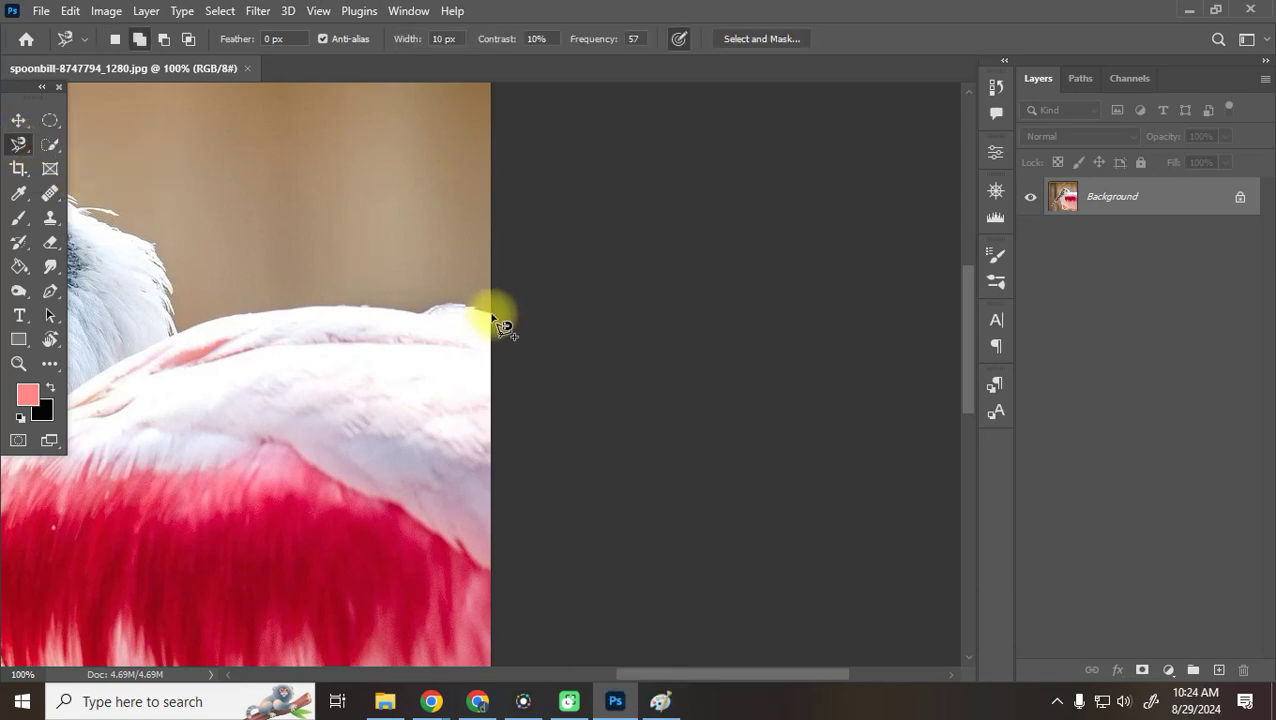
shift+click(489, 314)
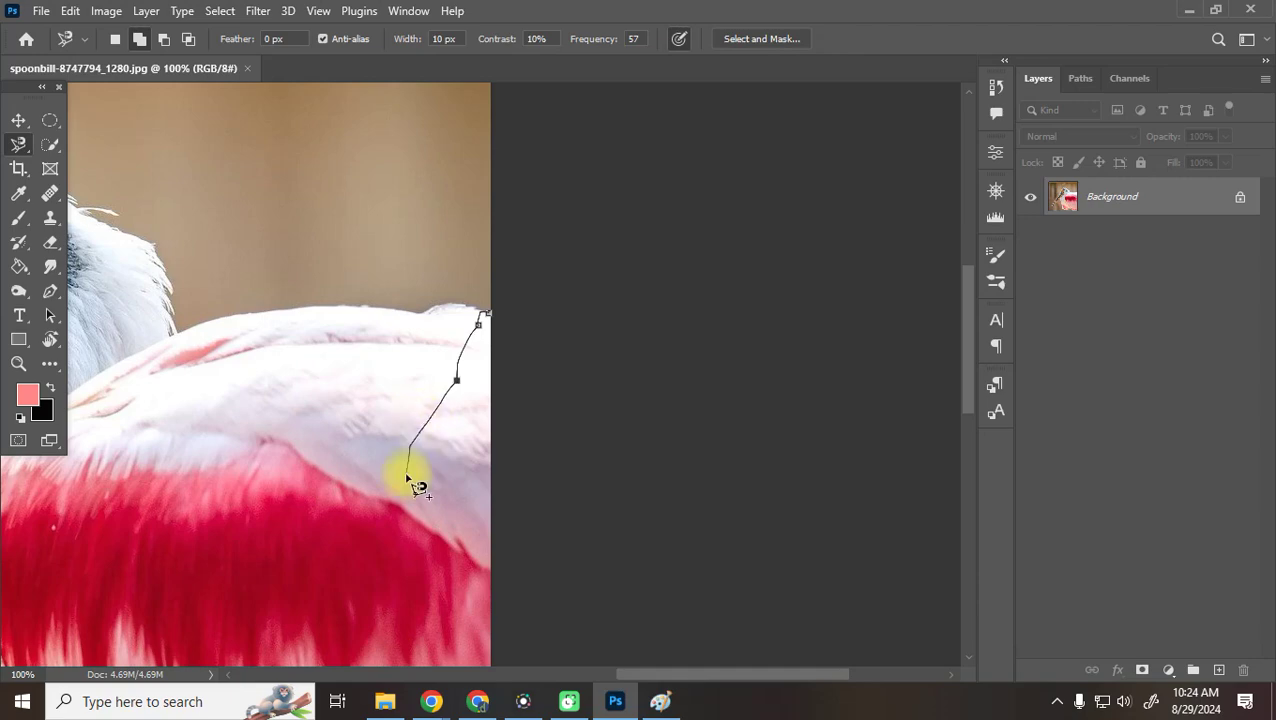
key(space)
mouse_move(402, 441)
mouse_down()
mouse_move(478, 9)
mouse_move(464, 584)
mouse_up()
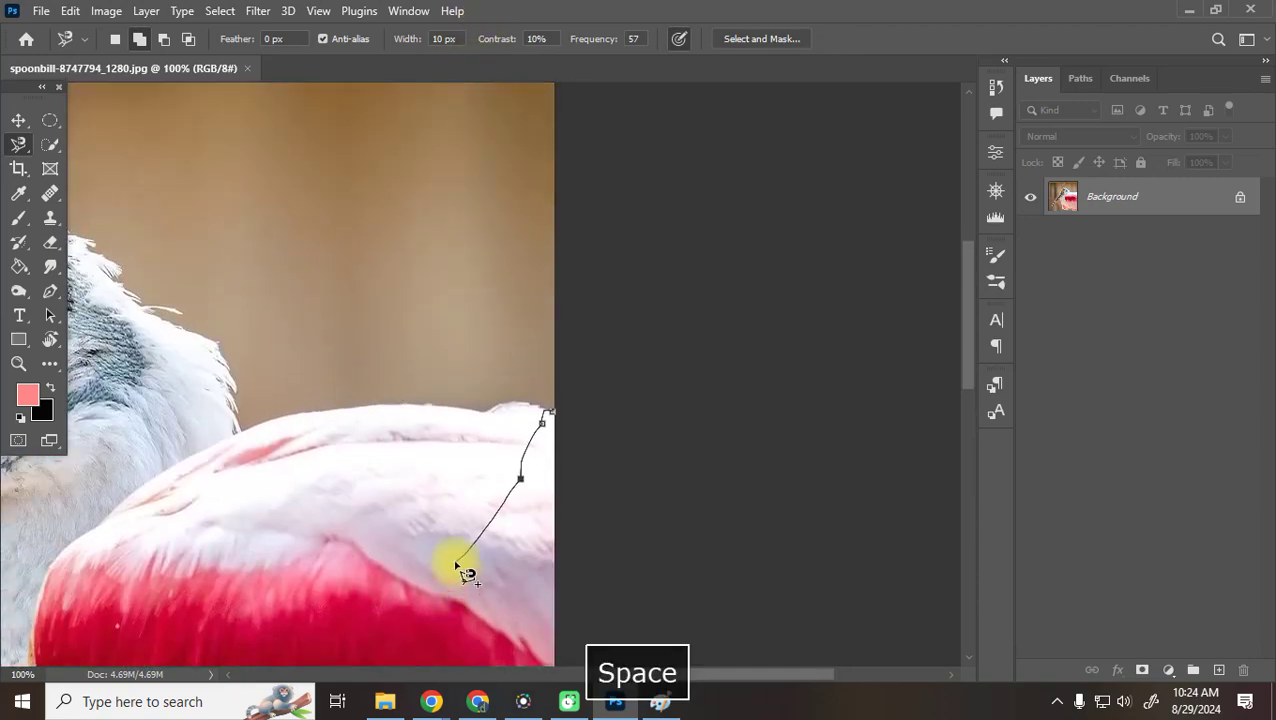
key(BackSpace)
key(BackSpace)
key(BackSpace)
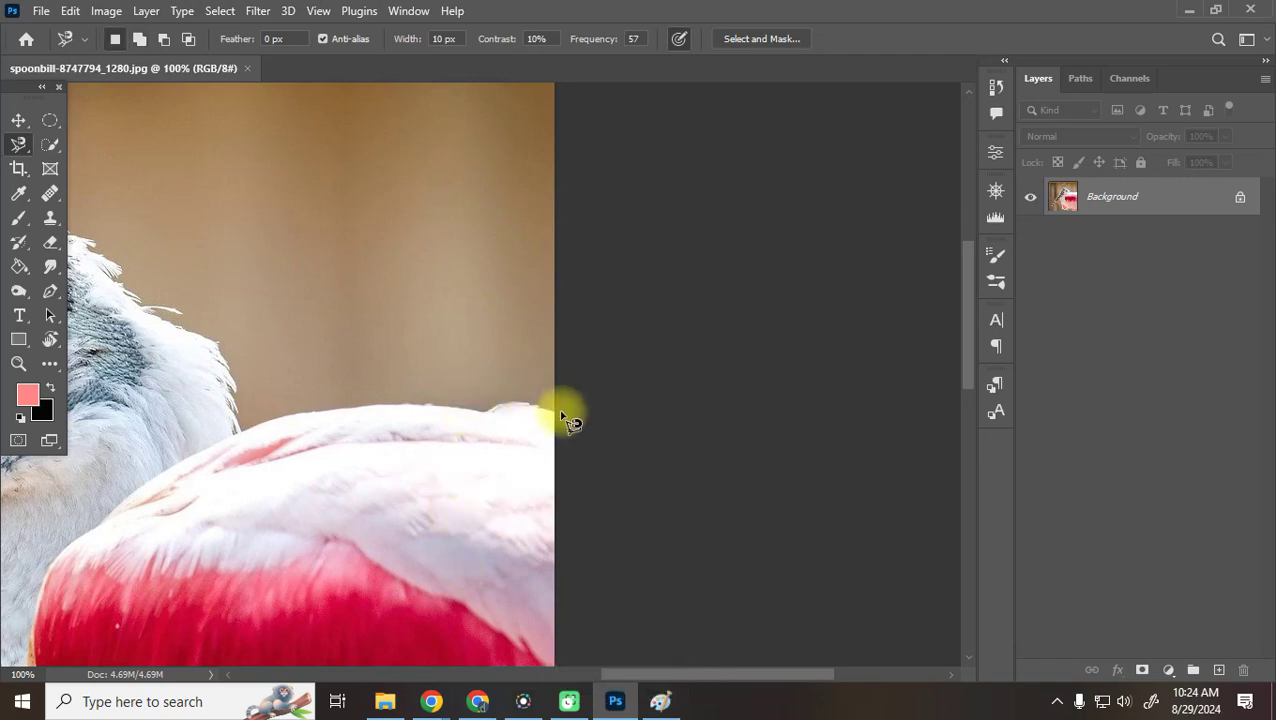
Trace the bird's back from the image's right border and continue up the nape with the Magnetic Lasso
scroll(567, 420, down, 10)
scroll(548, 410, up, 5)
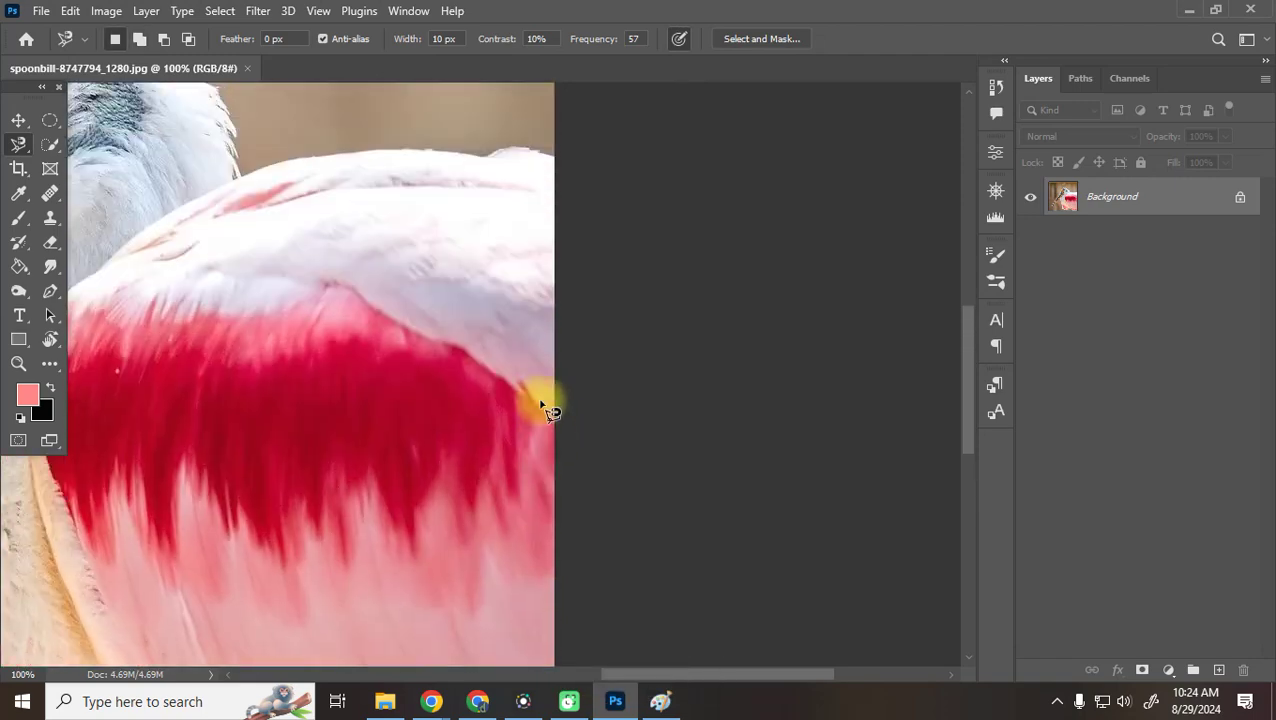
scroll(540, 410, up, 5)
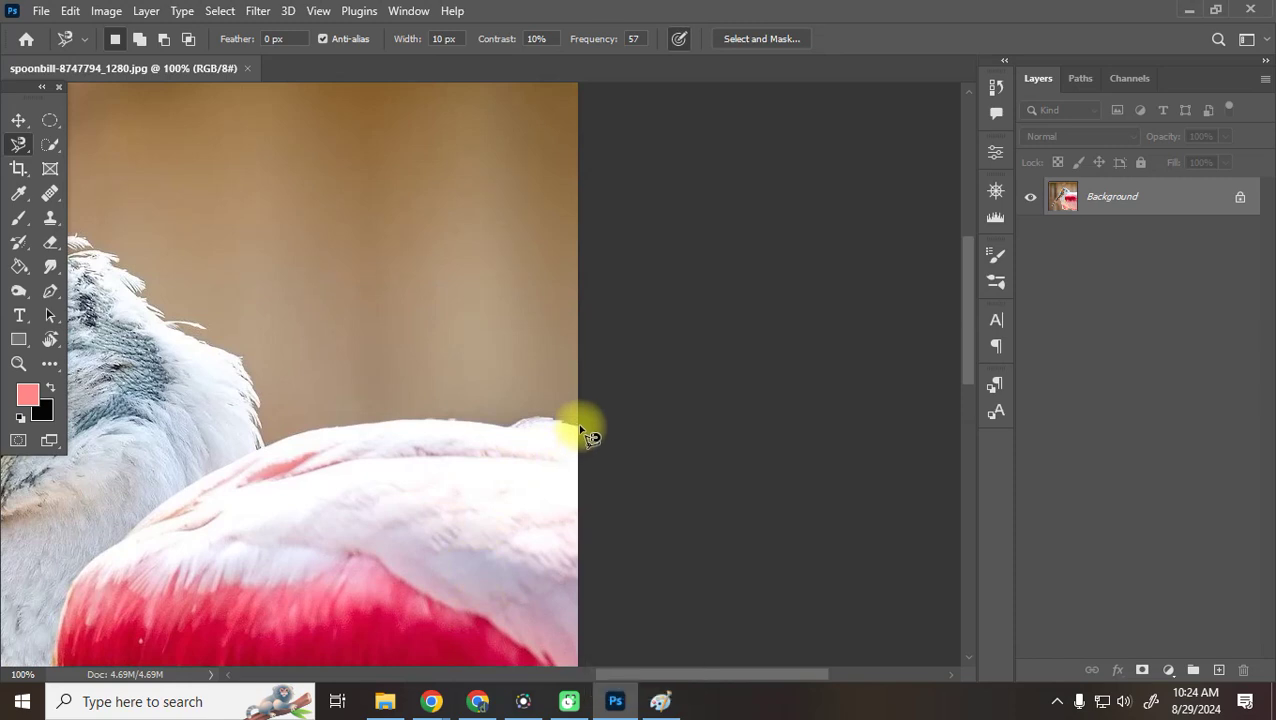
click(577, 425)
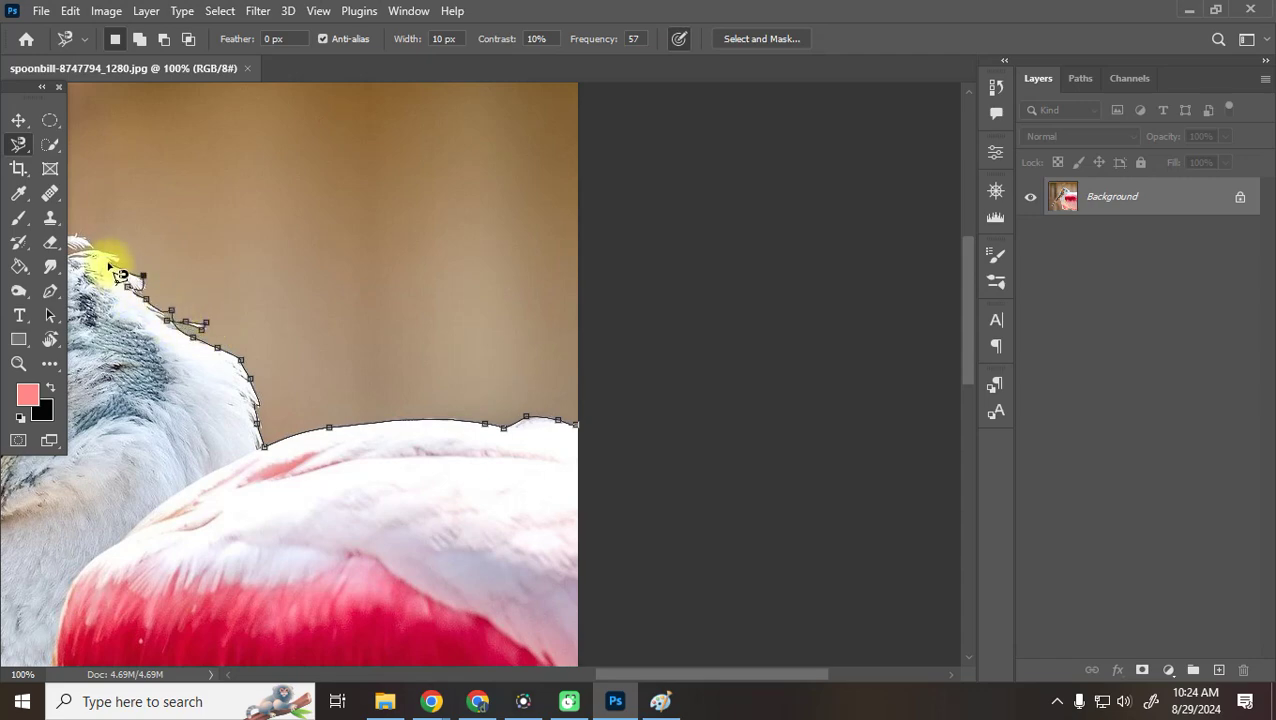
key(space)
drag(148, 279, 709, 414)
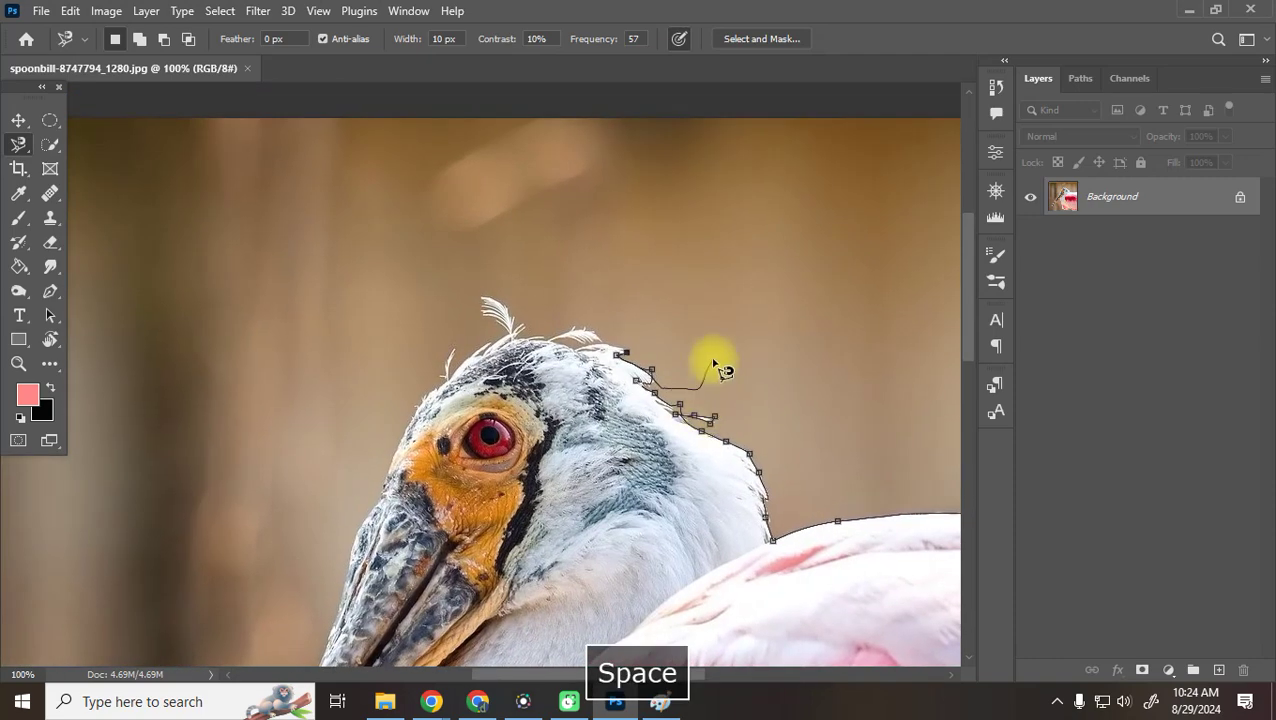
Continue the magnetic outline over the crown and down the forehead to the base of the bill, removing misplaced points
key(BackSpace)
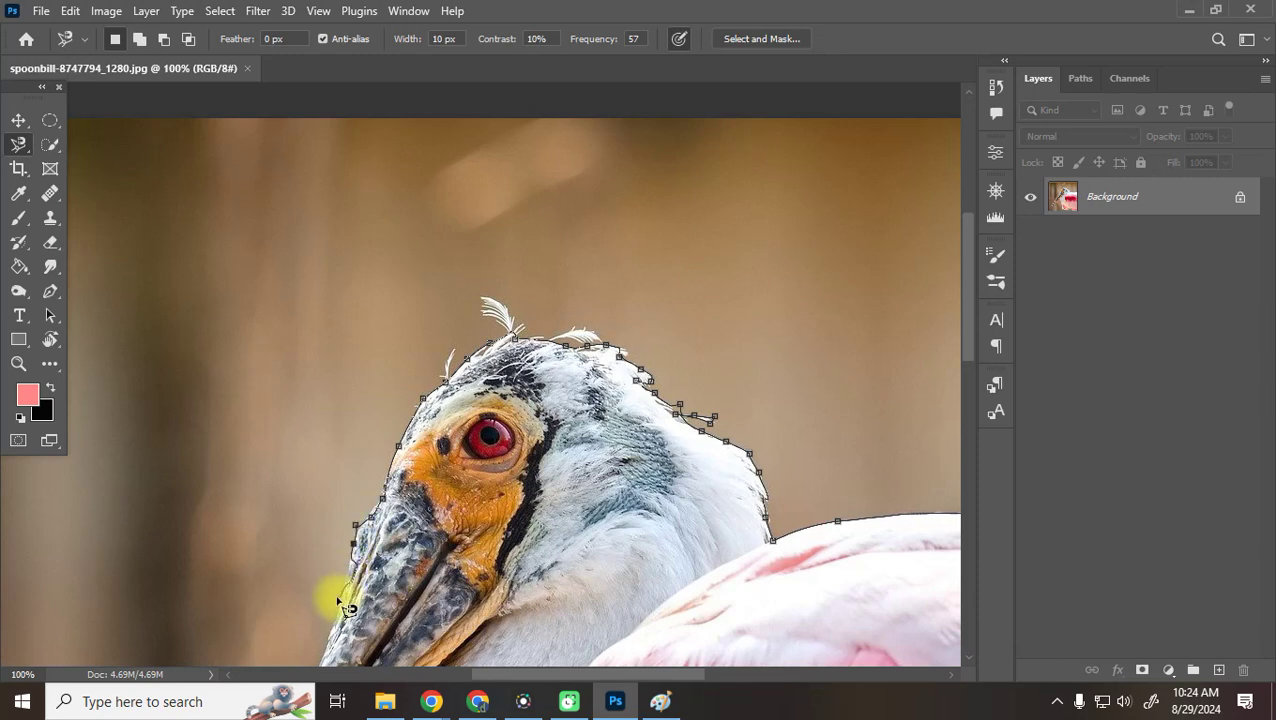
key(BackSpace)
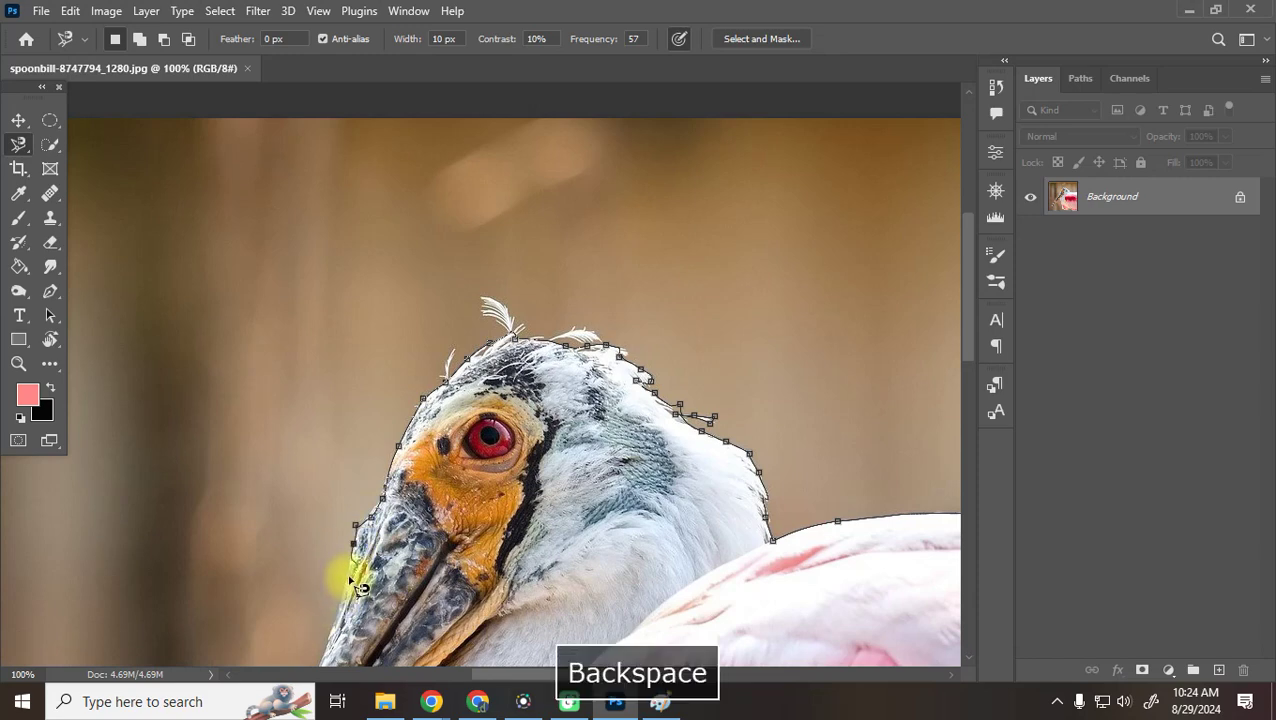
key(BackSpace)
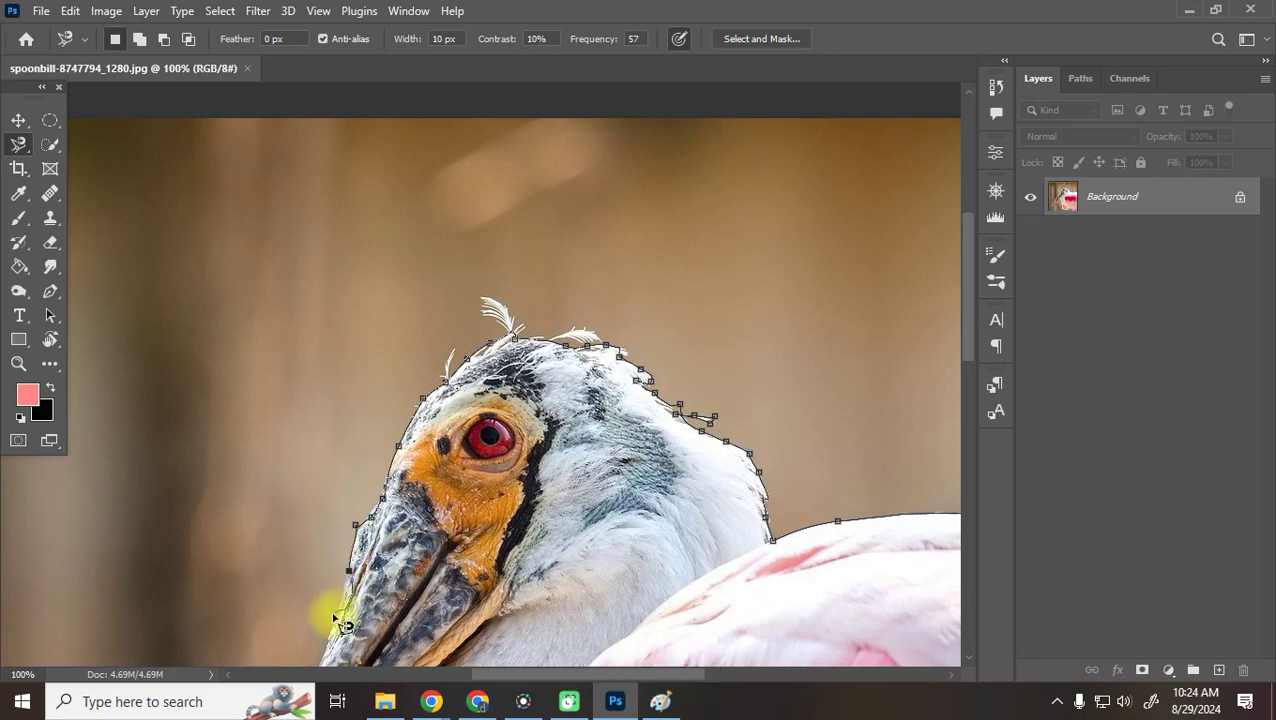
Trace the outer edge of the bill down to its tip and around it, removing a misplaced point
drag(330, 648, 461, 222)
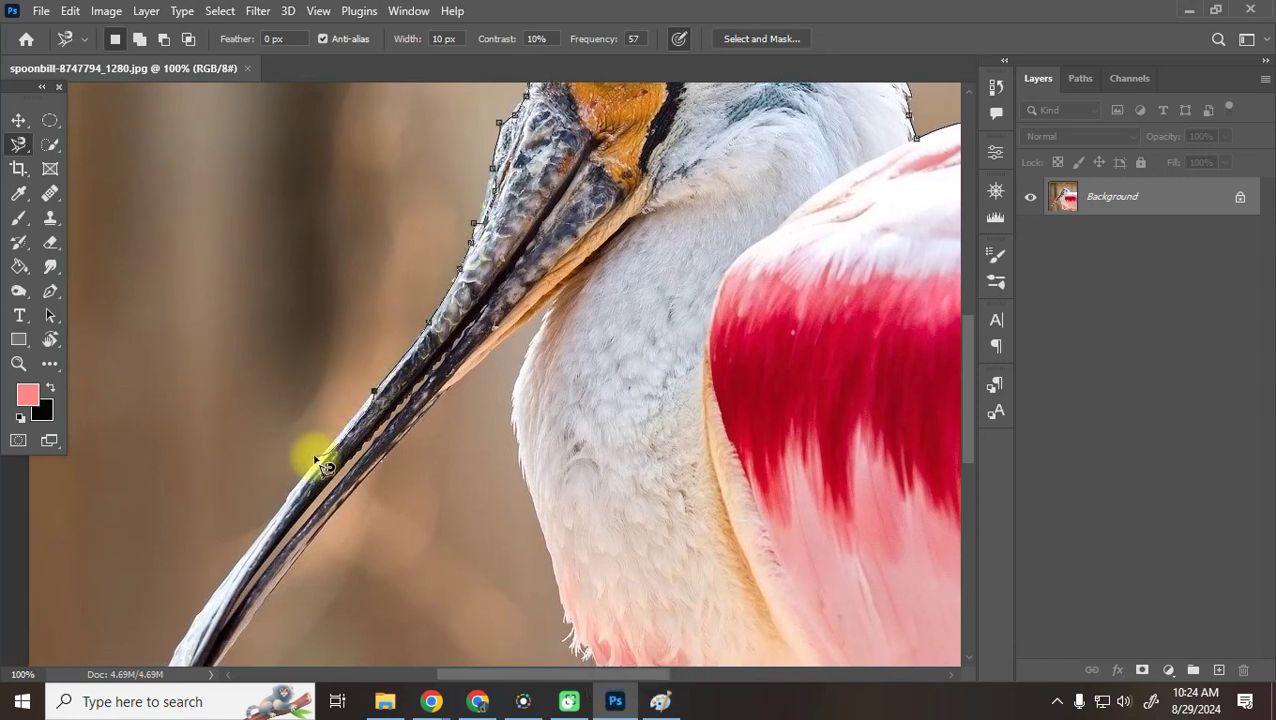
key(BackSpace)
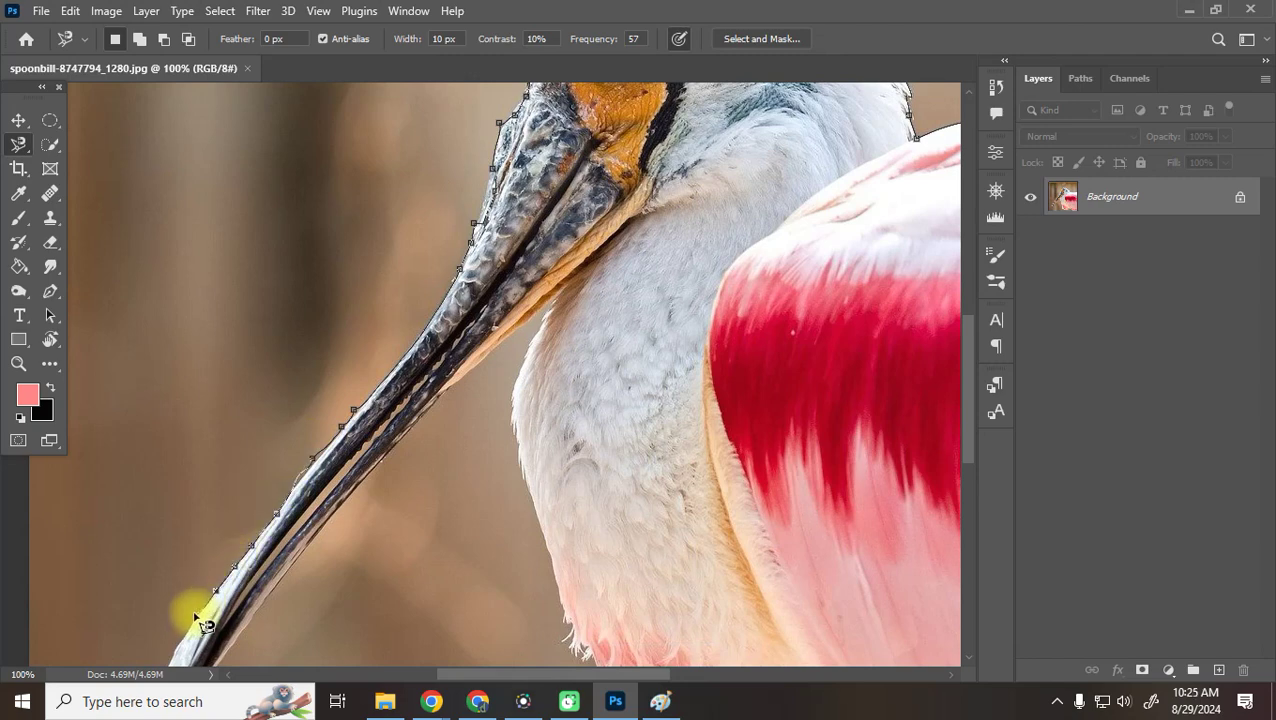
key(space)
drag(310, 374, 416, 120)
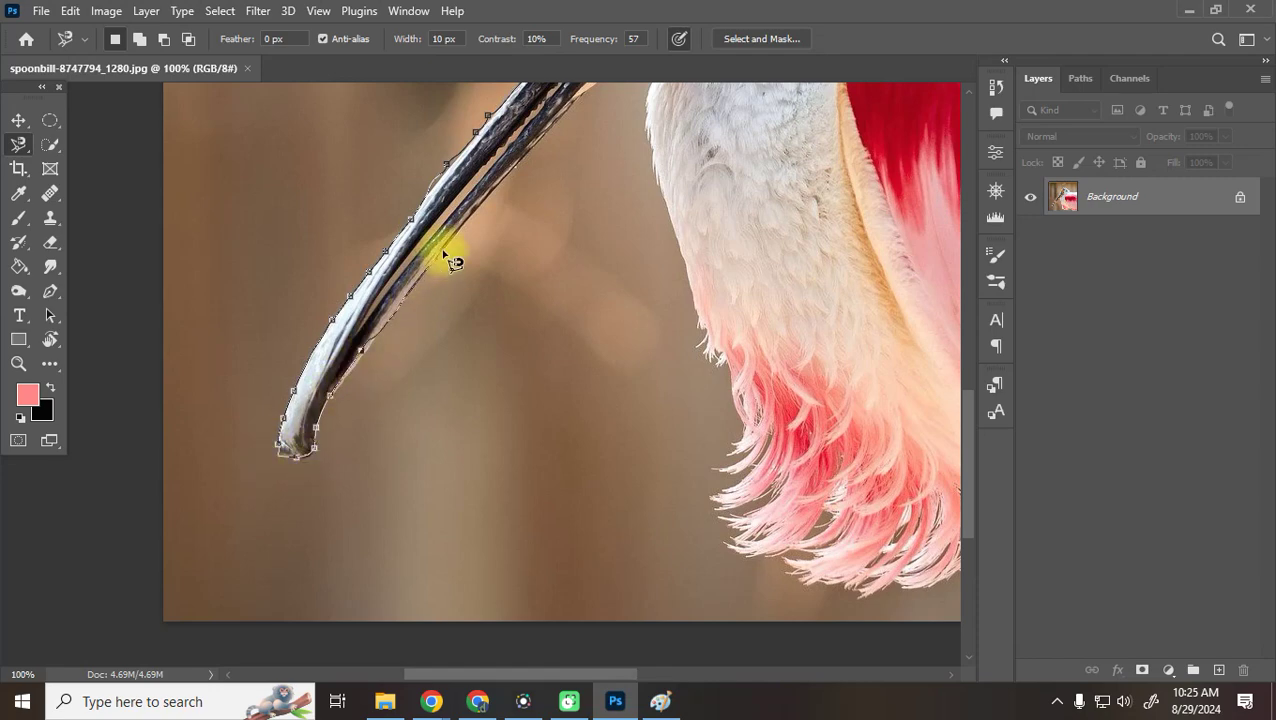
Trace the underside of the bill up to the throat and down the chest to the fringe, removing stray anchor points
drag(541, 142, 484, 213)
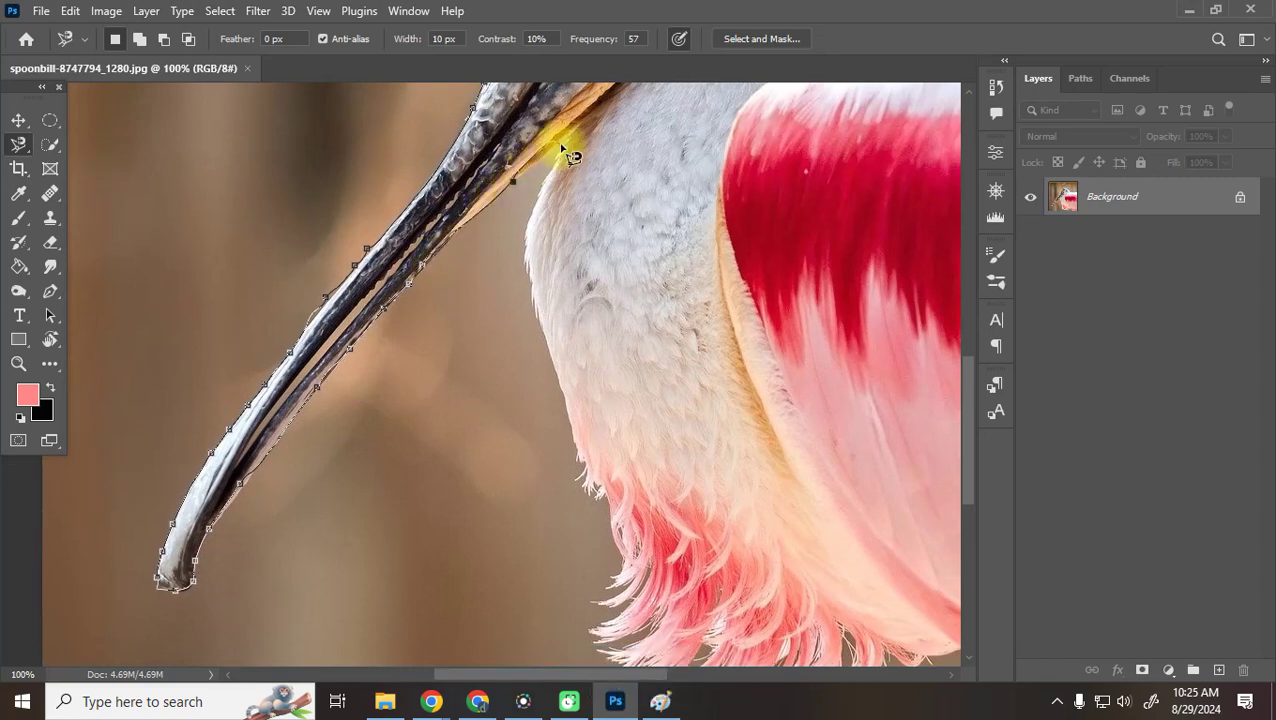
key(BackSpace)
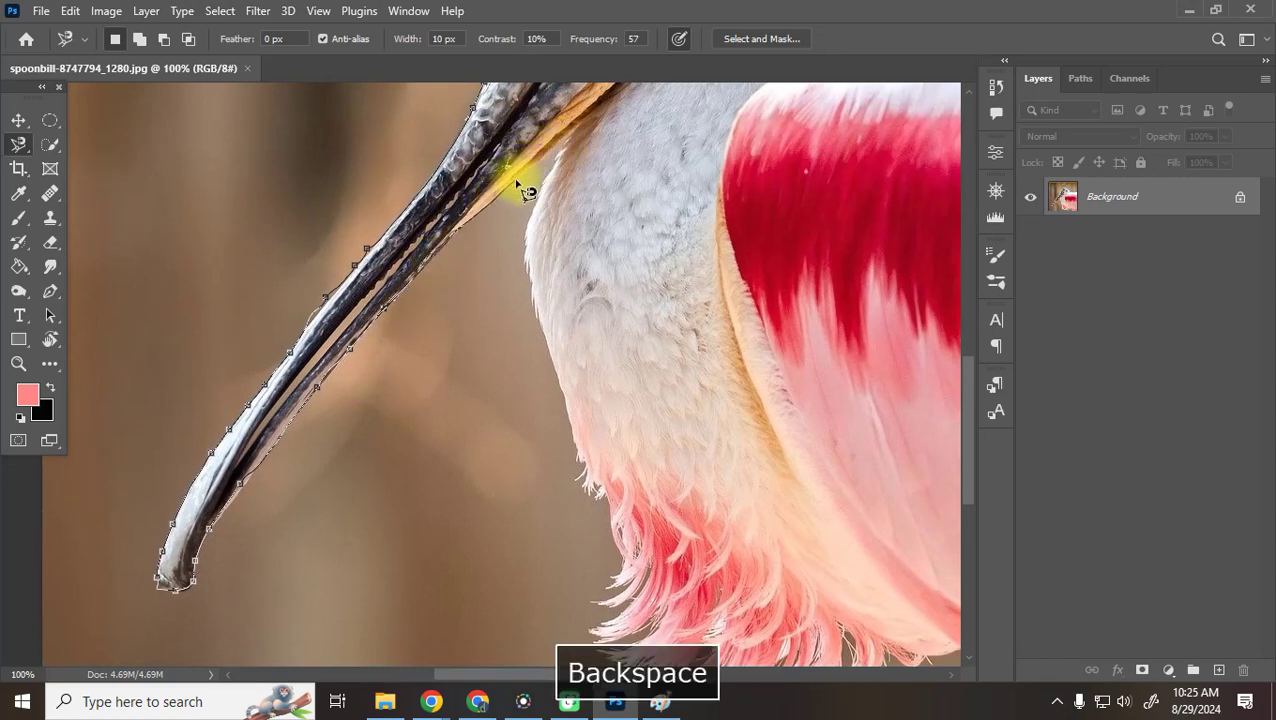
key(BackSpace)
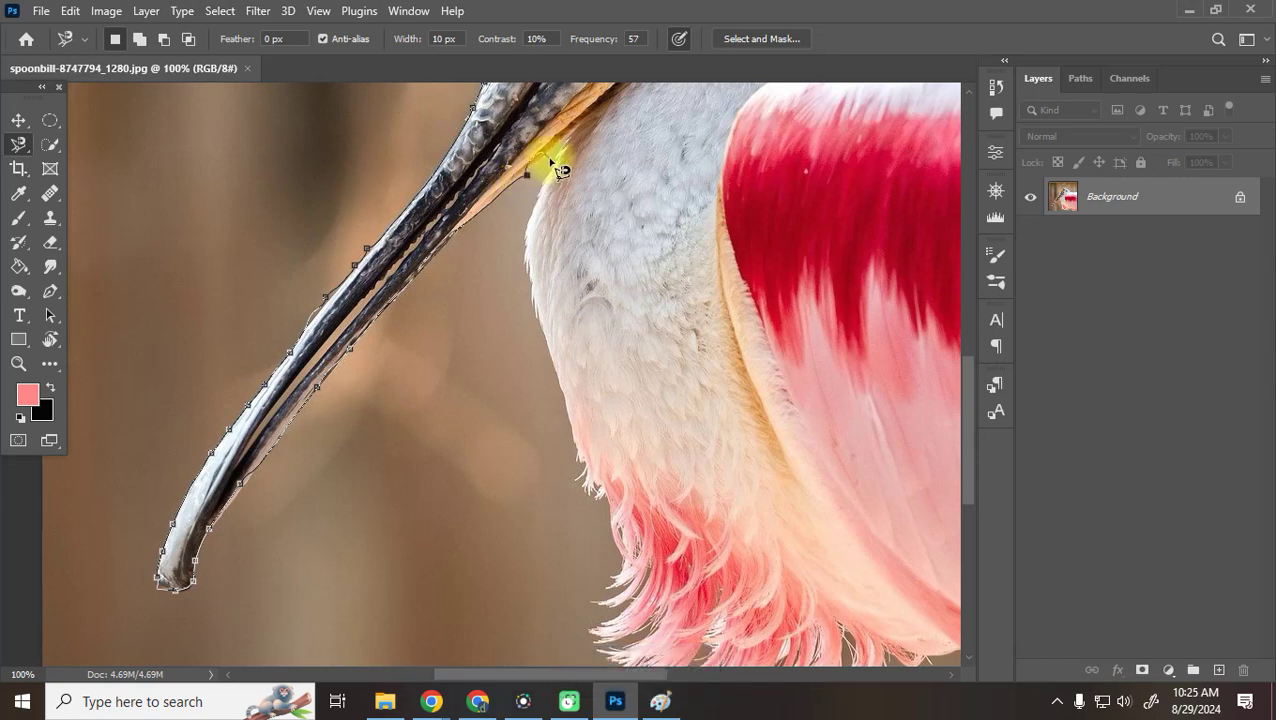
key(BackSpace)
key(BackSpace)
key(BackSpace)
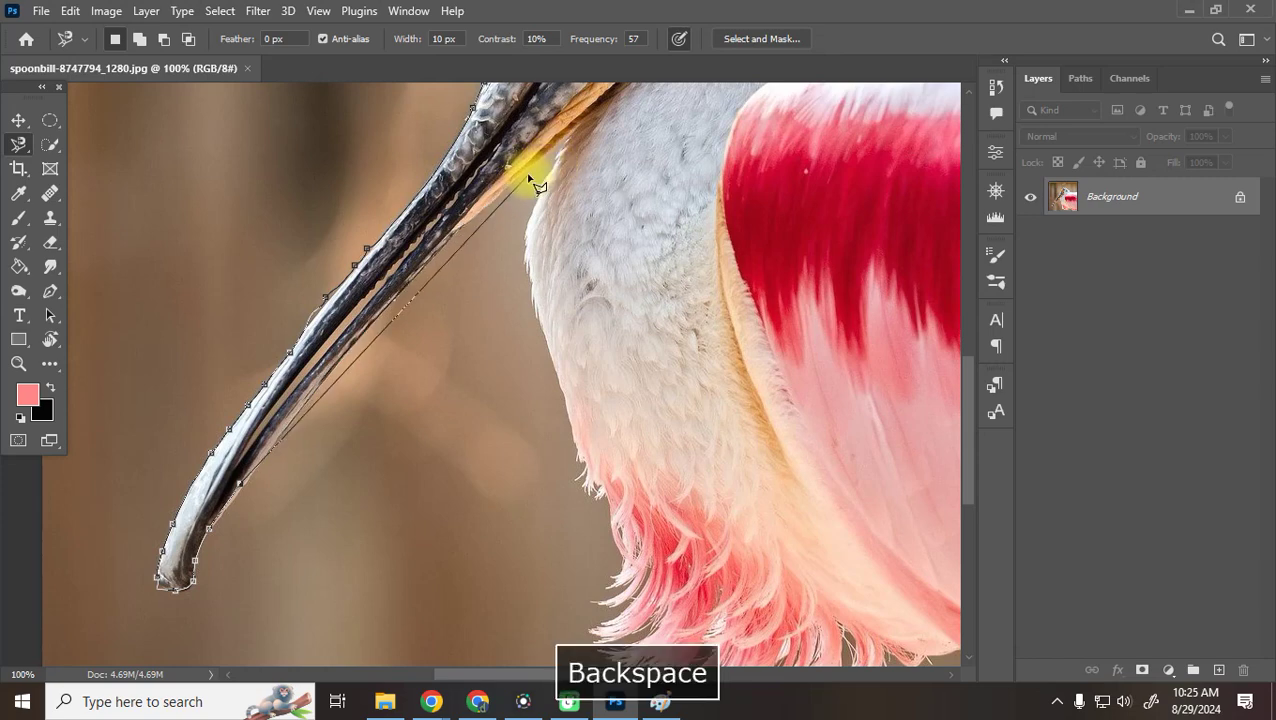
key(BackSpace)
key(BackSpace)
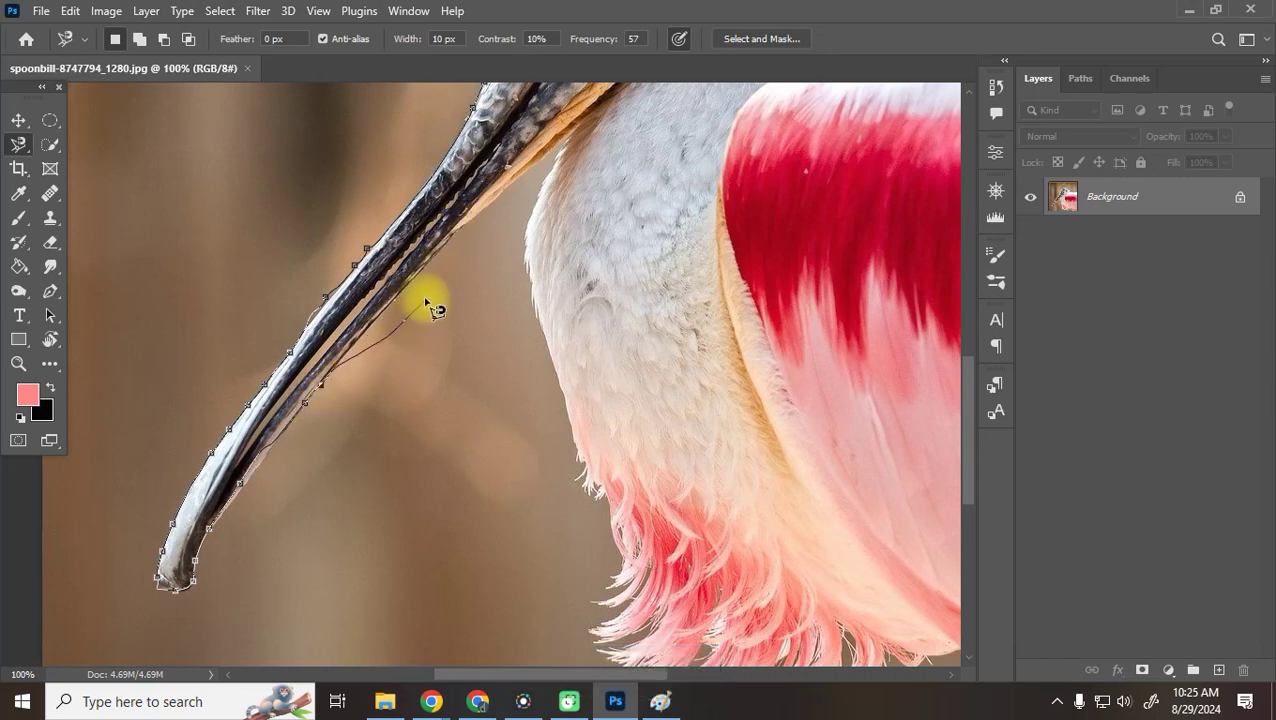
key(BackSpace)
key(BackSpace)
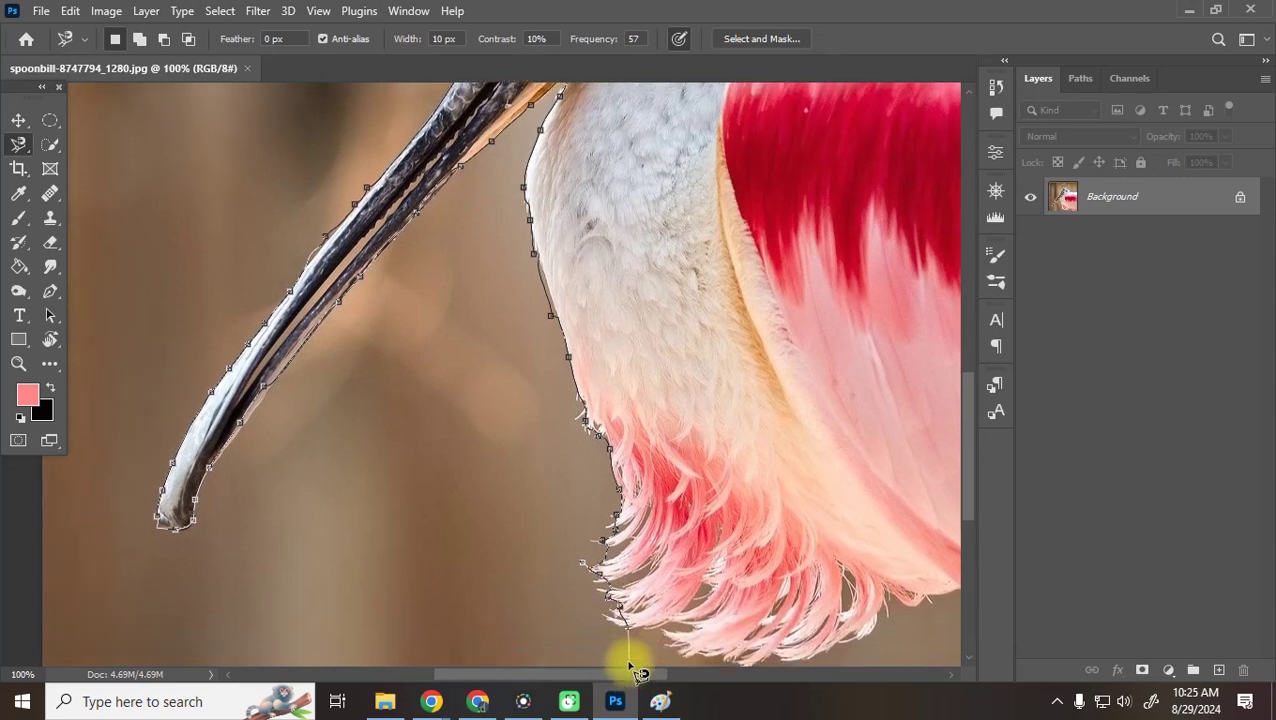
Trace around the pink fringe feathers and along the belly and lower wing to the image's bottom-right corner, removing misplaced points
key(space)
drag(636, 636, 343, 405)
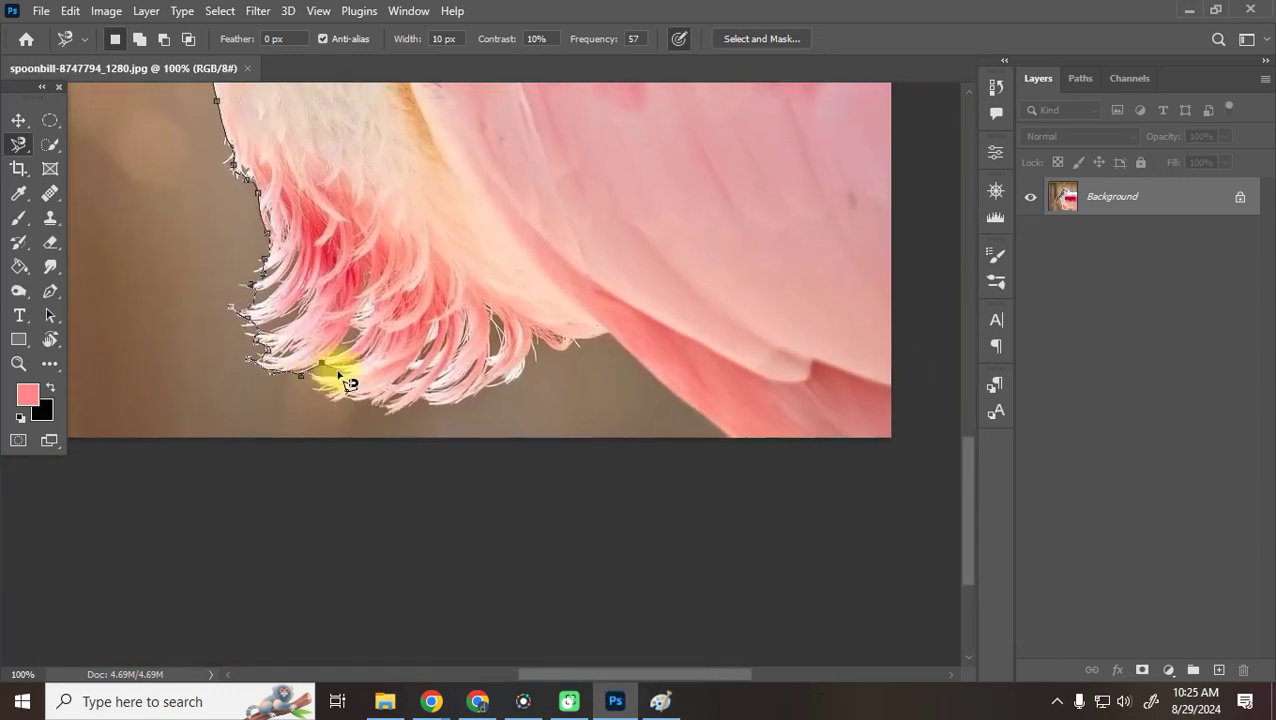
mouse_move(322, 384)
mouse_down()
mouse_move(330, 405)
mouse_move(376, 419)
mouse_up()
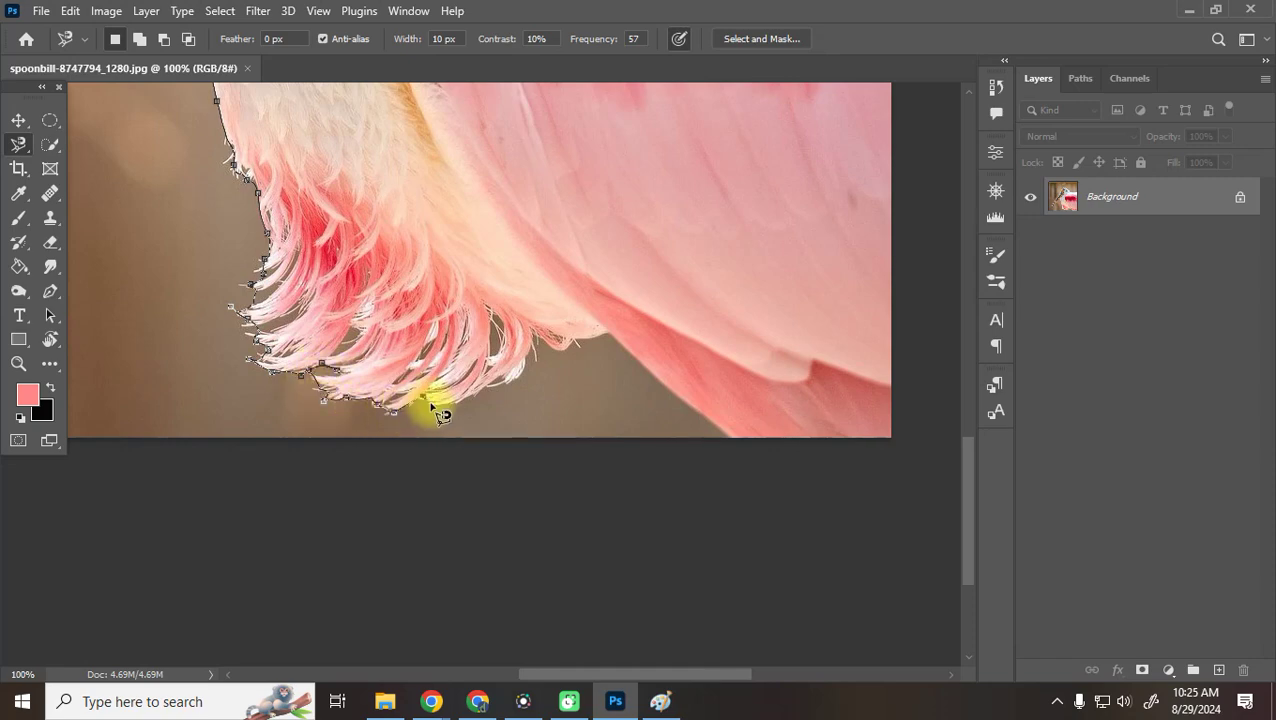
mouse_move(449, 411)
mouse_down()
mouse_move(528, 382)
mouse_move(539, 335)
mouse_move(575, 356)
mouse_move(583, 340)
mouse_move(618, 339)
mouse_move(669, 407)
mouse_move(709, 432)
mouse_up()
key(BackSpace)
key(BackSpace)
mouse_move(645, 378)
mouse_down()
mouse_move(725, 443)
mouse_move(886, 451)
mouse_up()
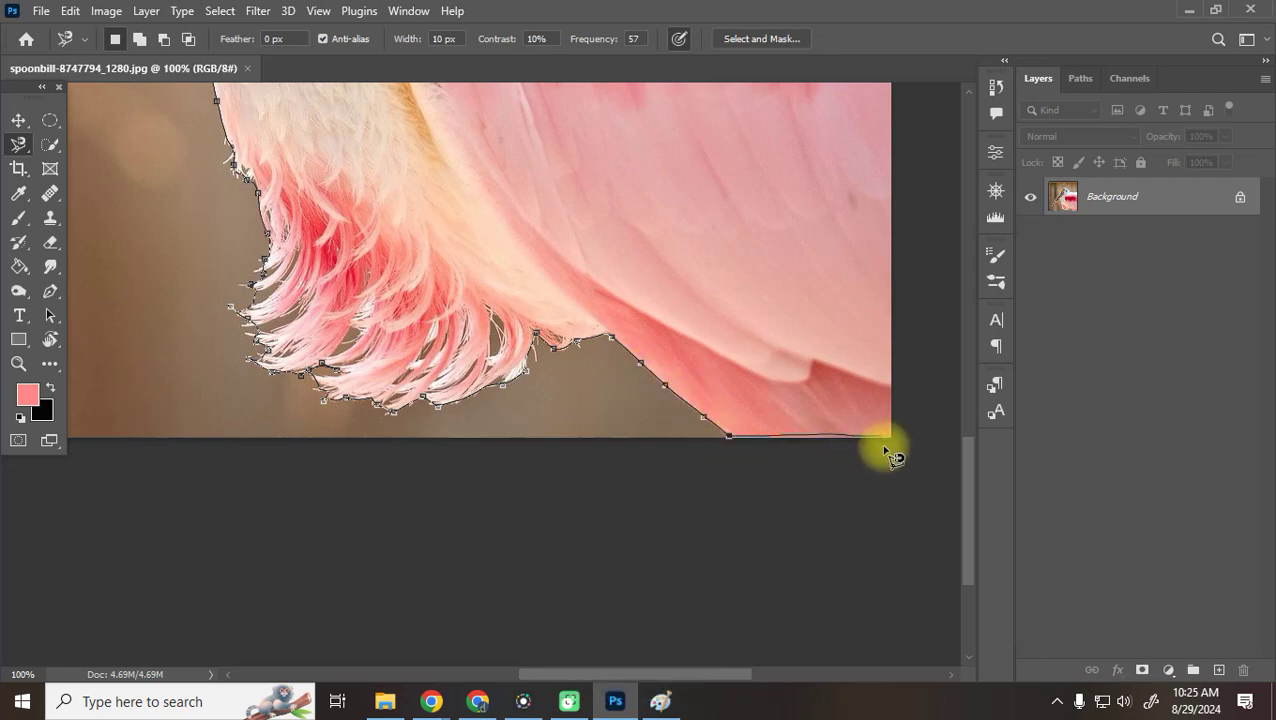
Close the magnetic outline along the image's right border at its starting point on the bird's back
drag(894, 344, 763, 700)
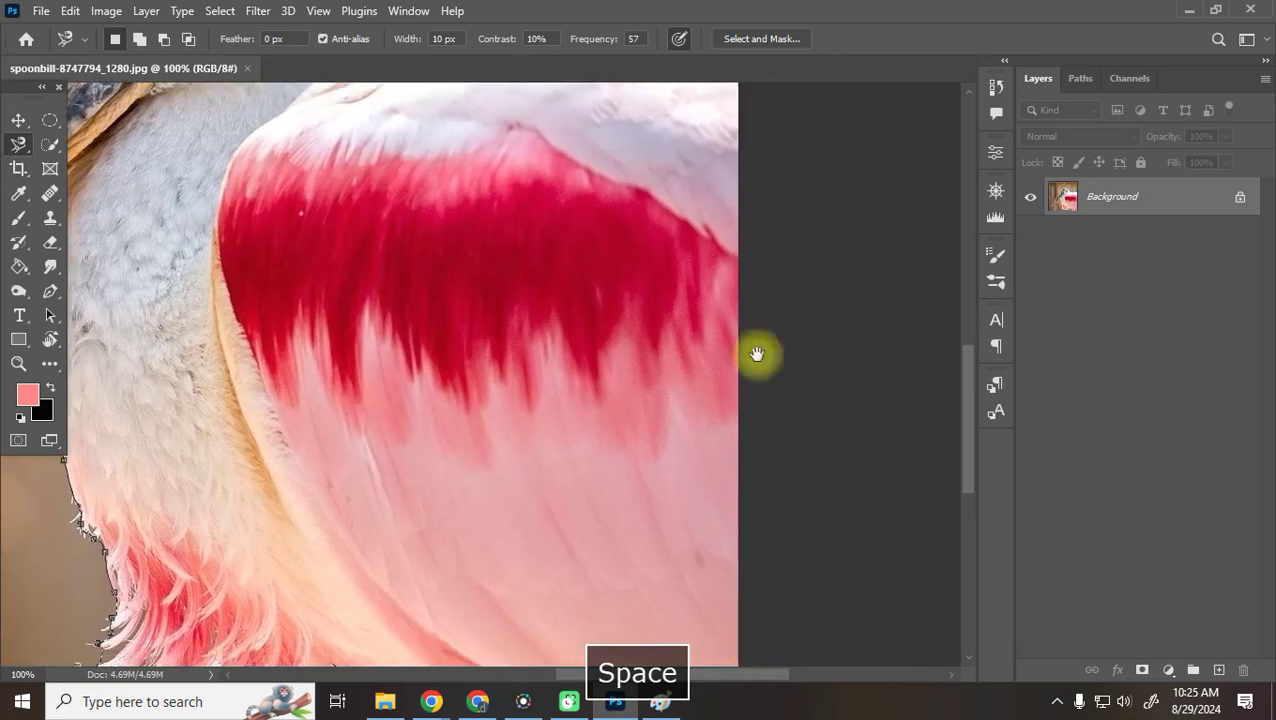
drag(757, 354, 763, 513)
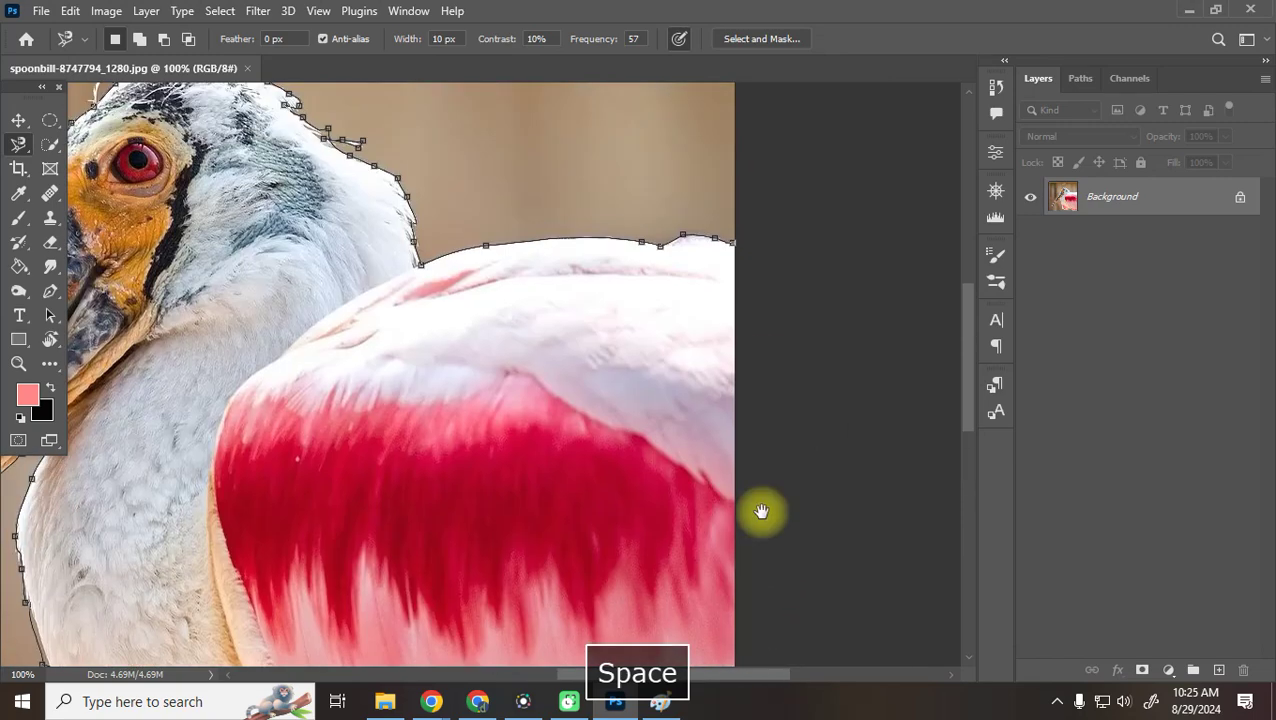
double_click(742, 262)
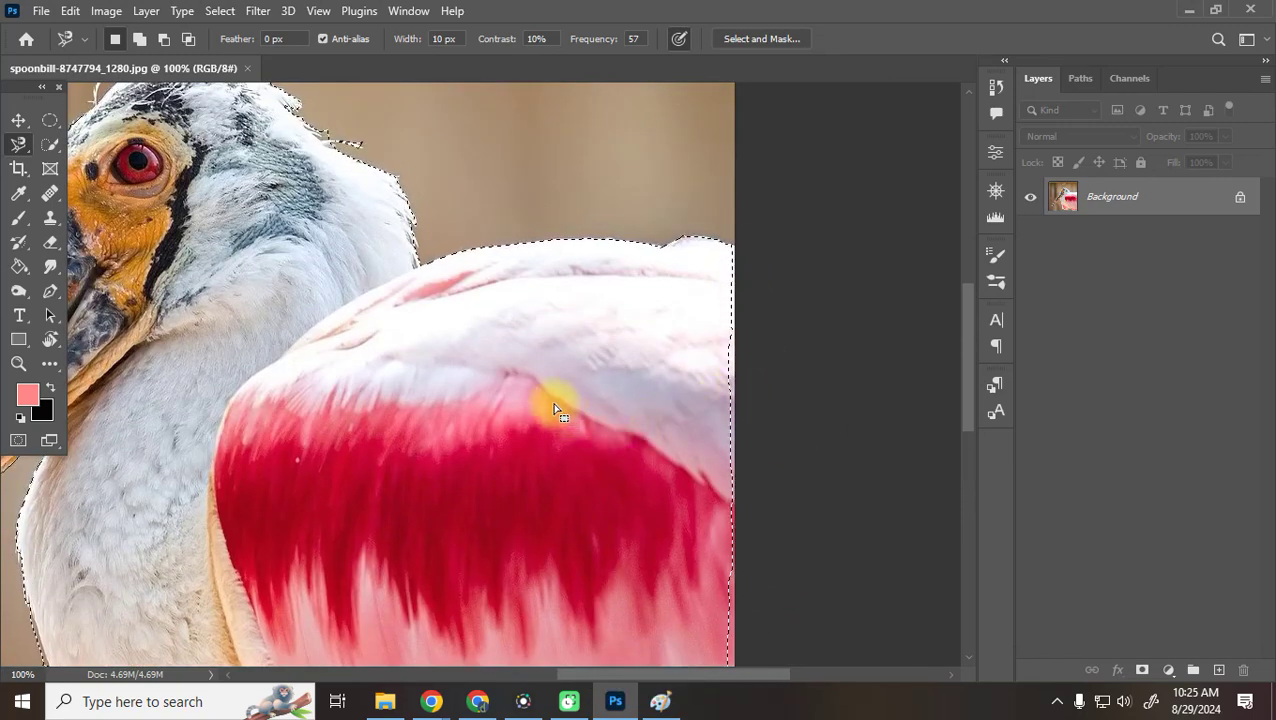
Create a new blank 1920 x 1080 px document at 72 pixels/inch in RGB Color
key(ctrl+minus)
key(ctrl+minus)
key(space)
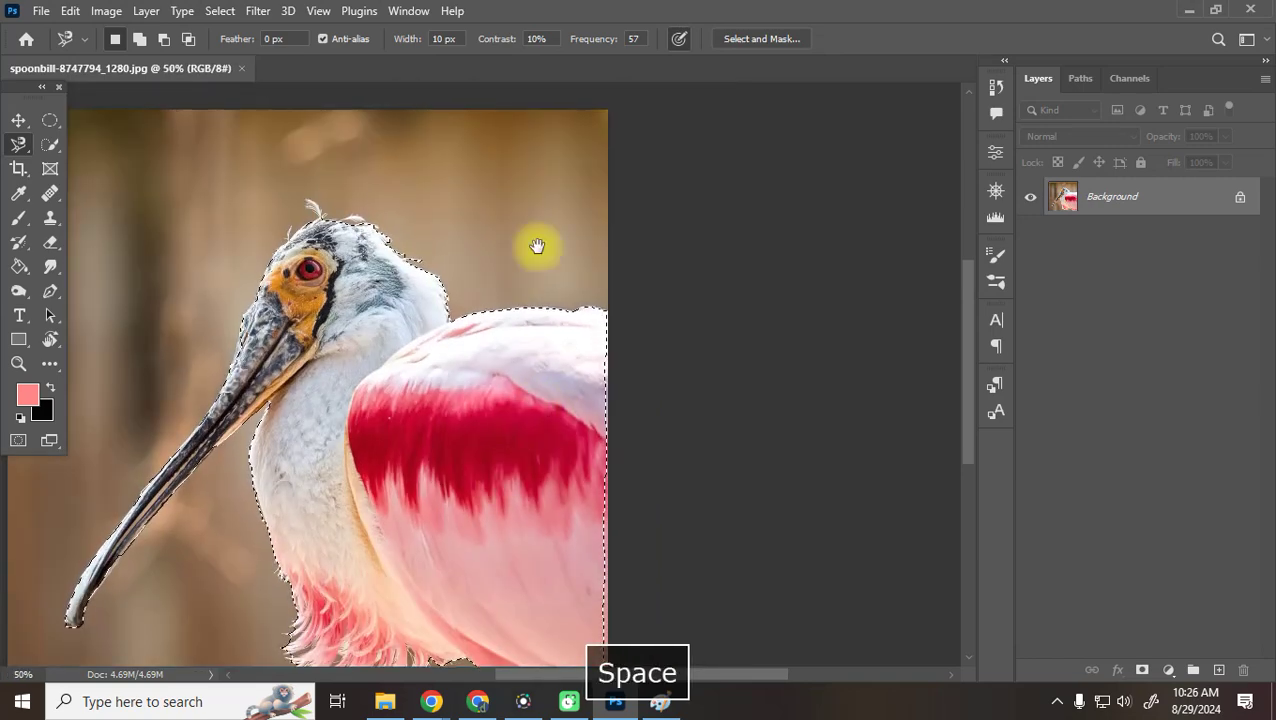
drag(537, 246, 563, 71)
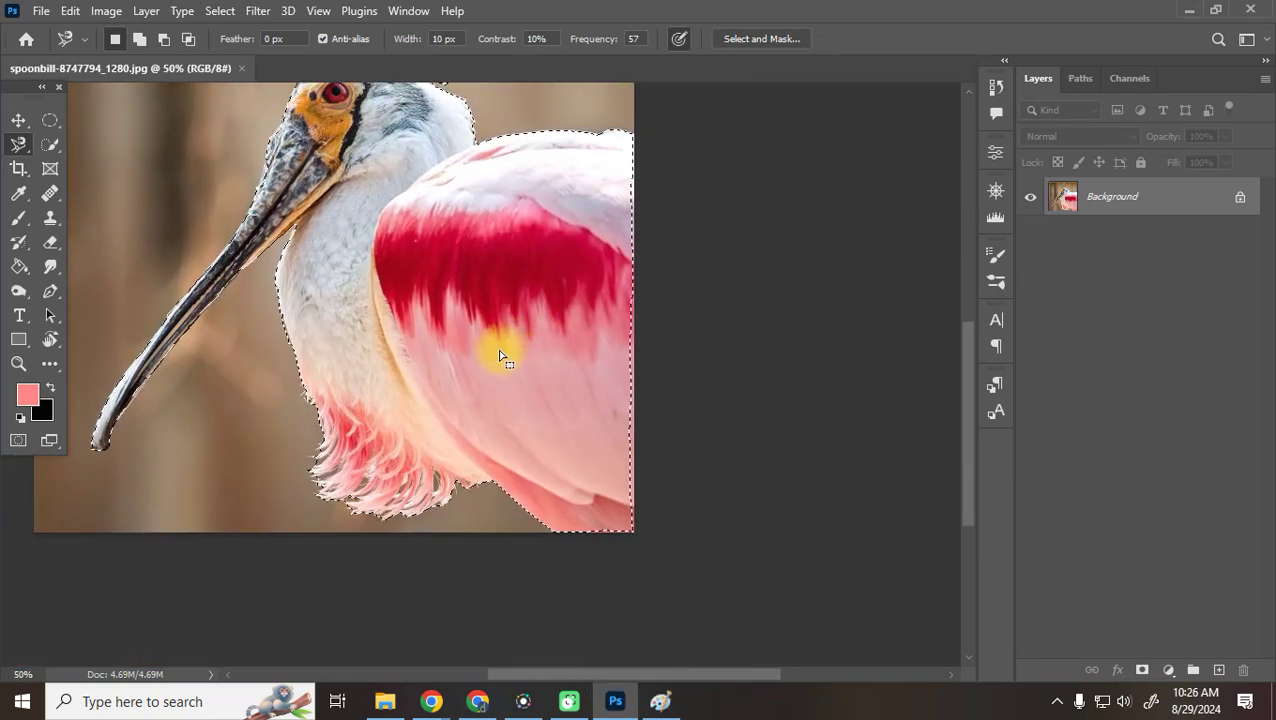
key(ctrl+n)
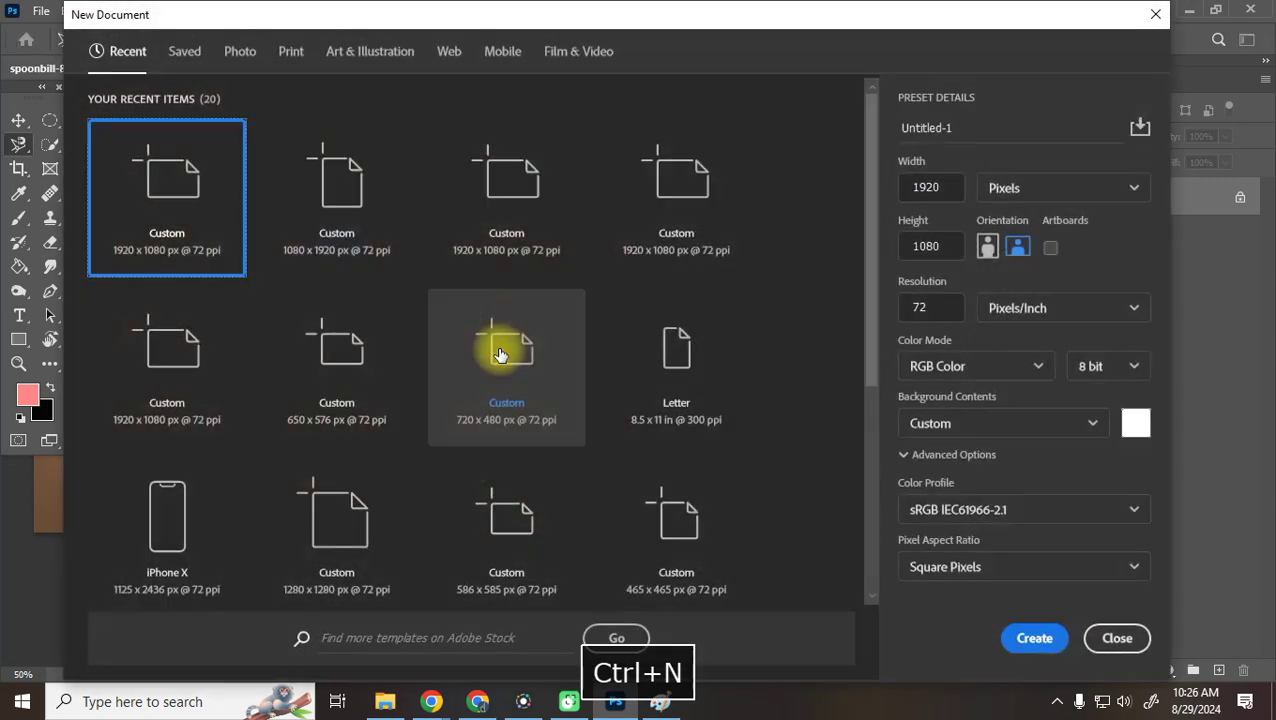
click(1028, 638)
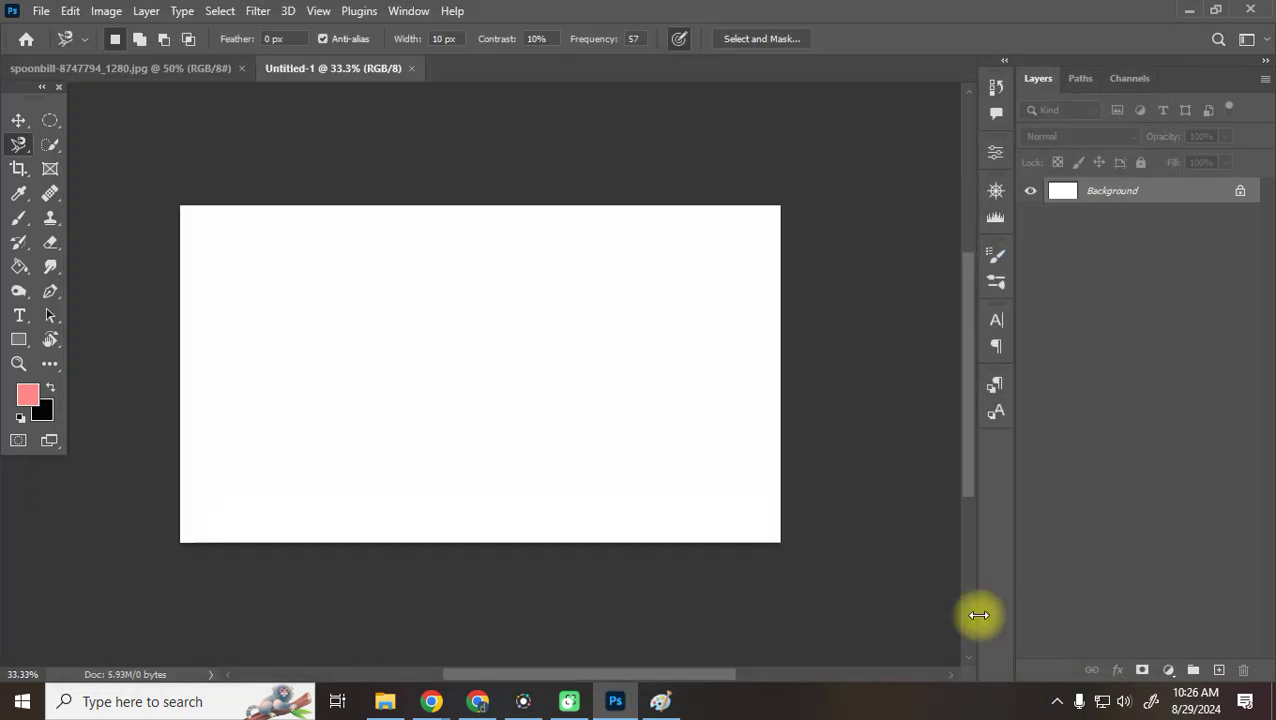
Transfer the selected bird from the photo into the blank document with the Move tool, and delete the resulting layer
click(160, 68)
click(18, 120)
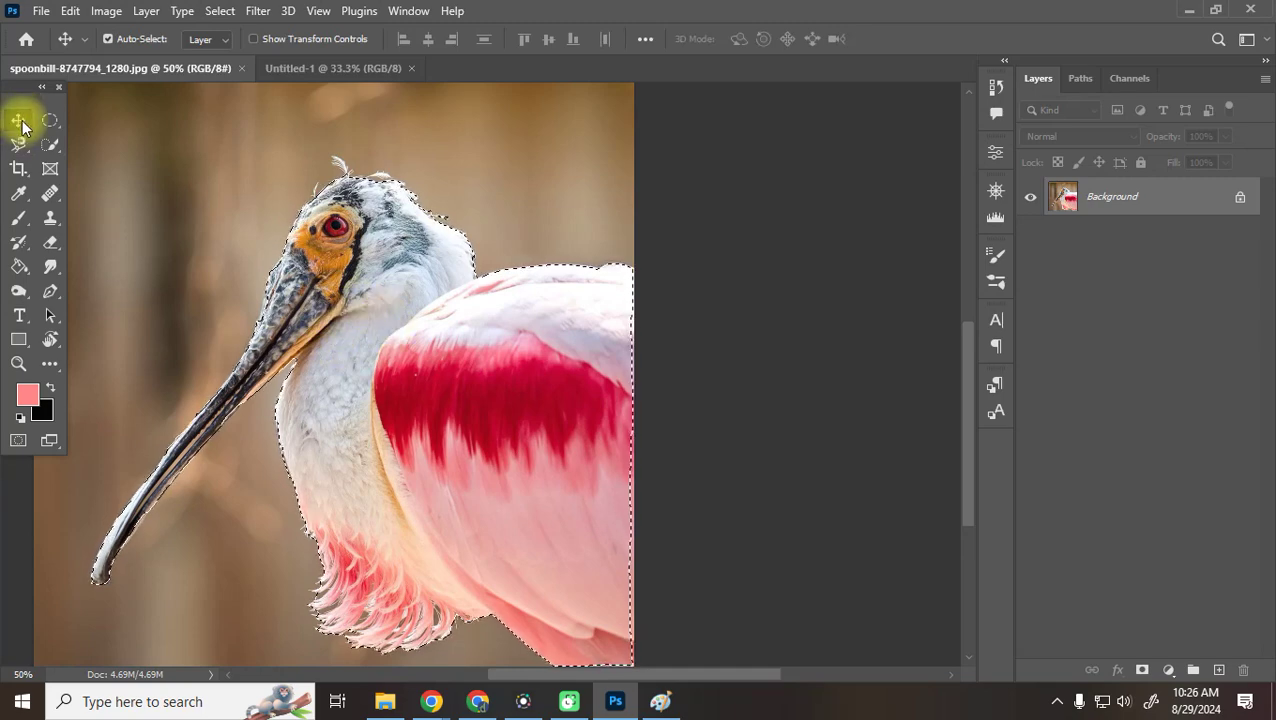
drag(386, 436, 635, 368)
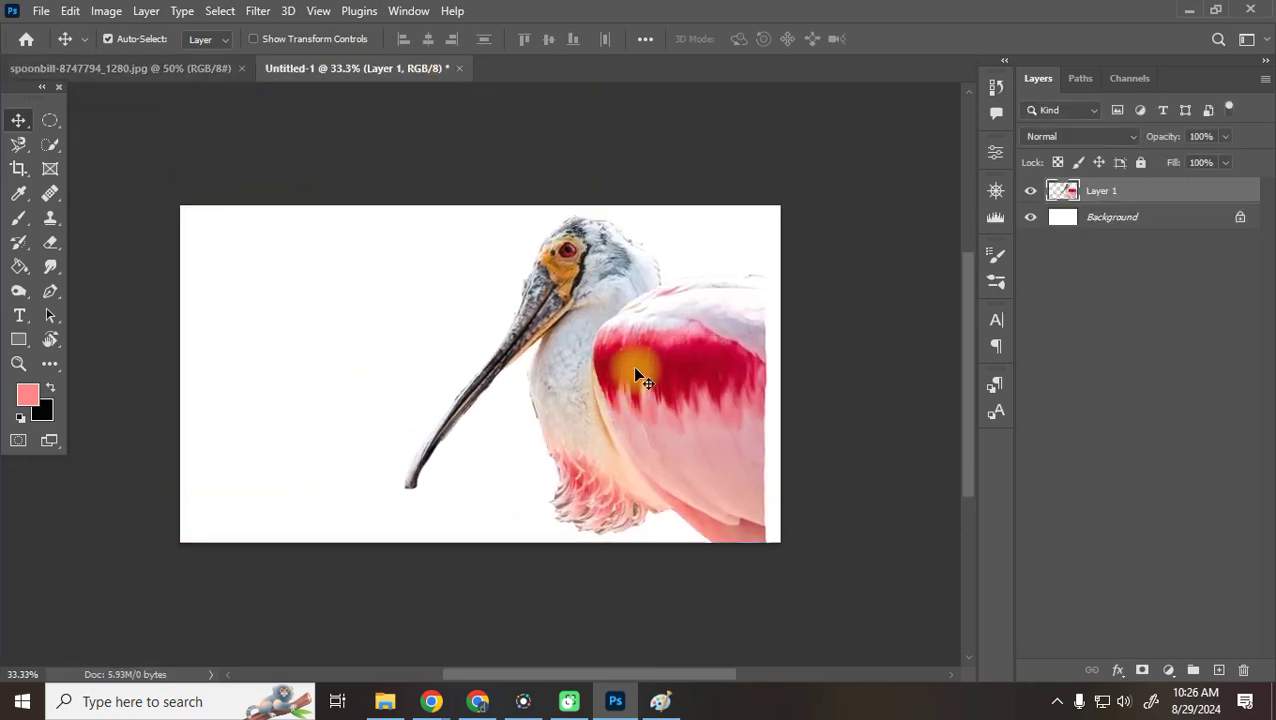
key(Delete)
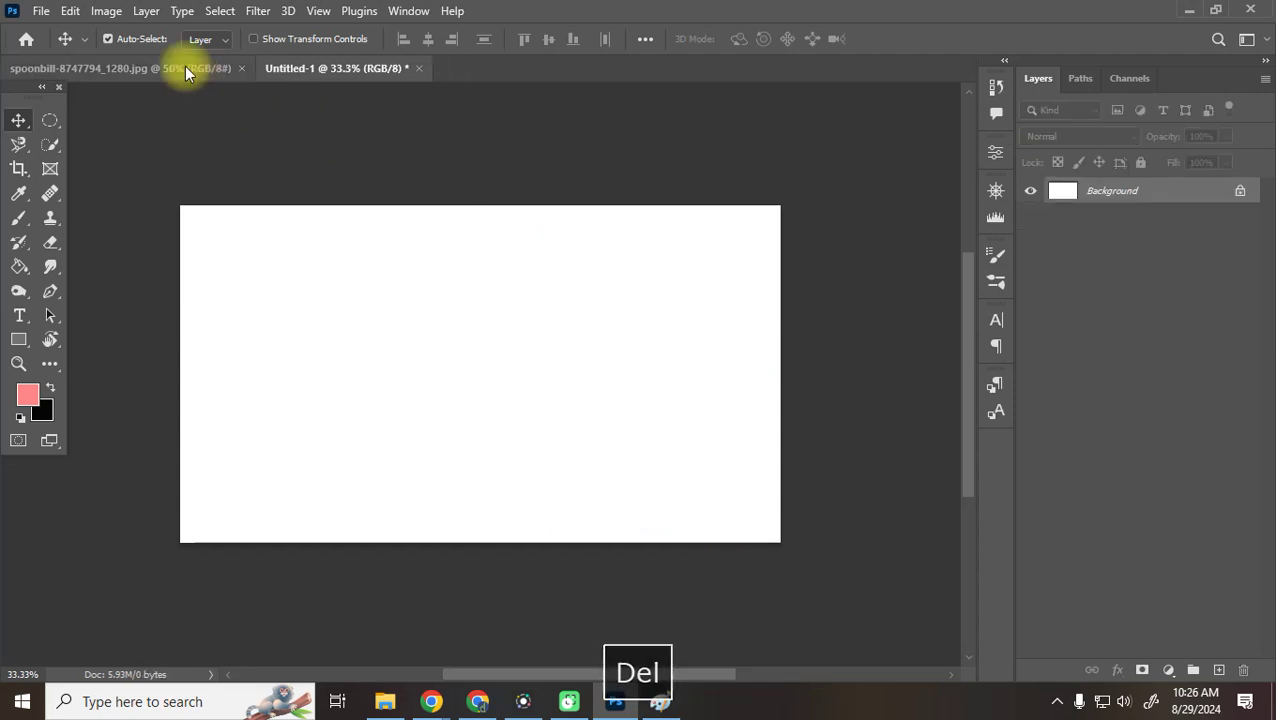
Copy the selected bird from the photo, paste it into the blank document, and delete the pasted layer
click(184, 66)
key(ctrl+c)
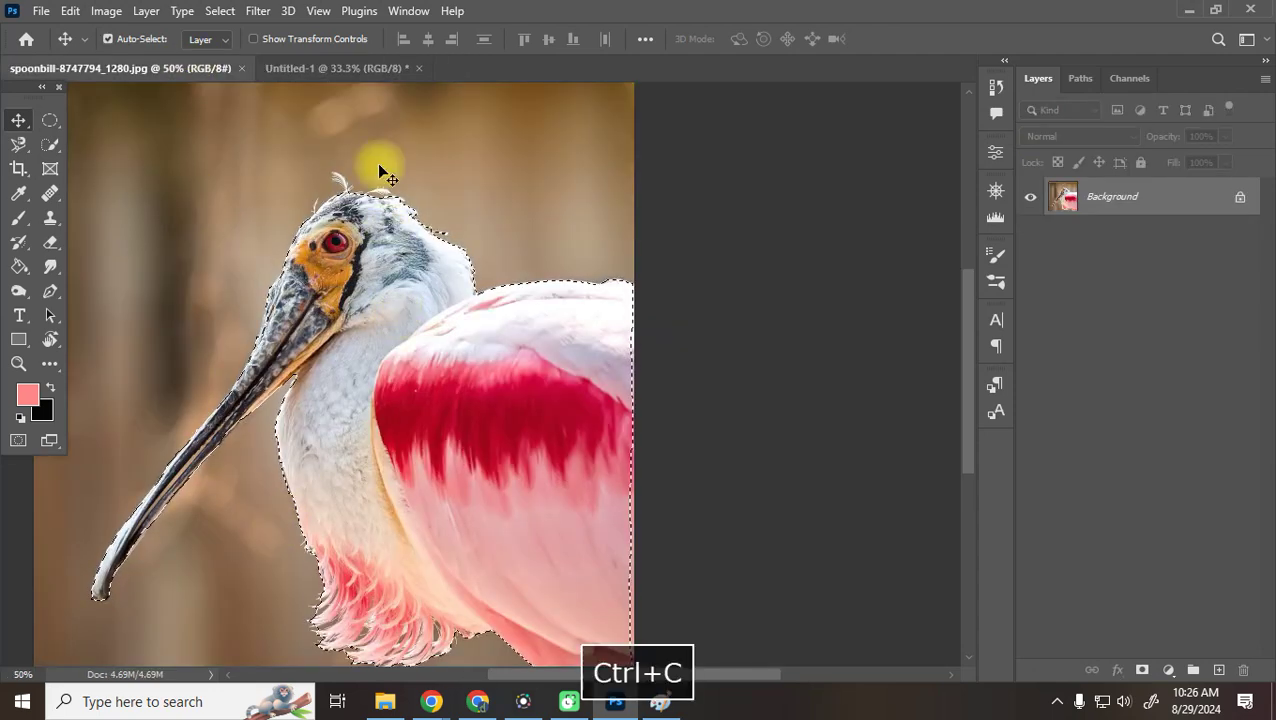
click(360, 67)
key(ctrl+v)
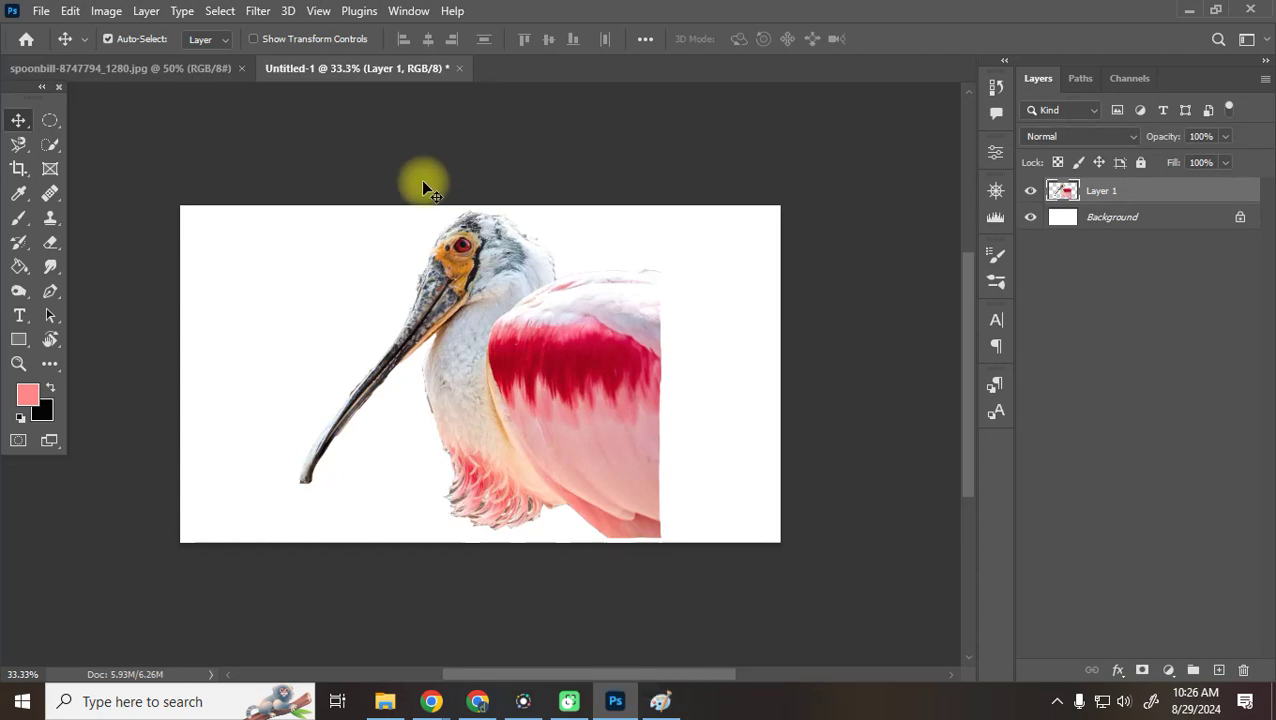
key(Delete)
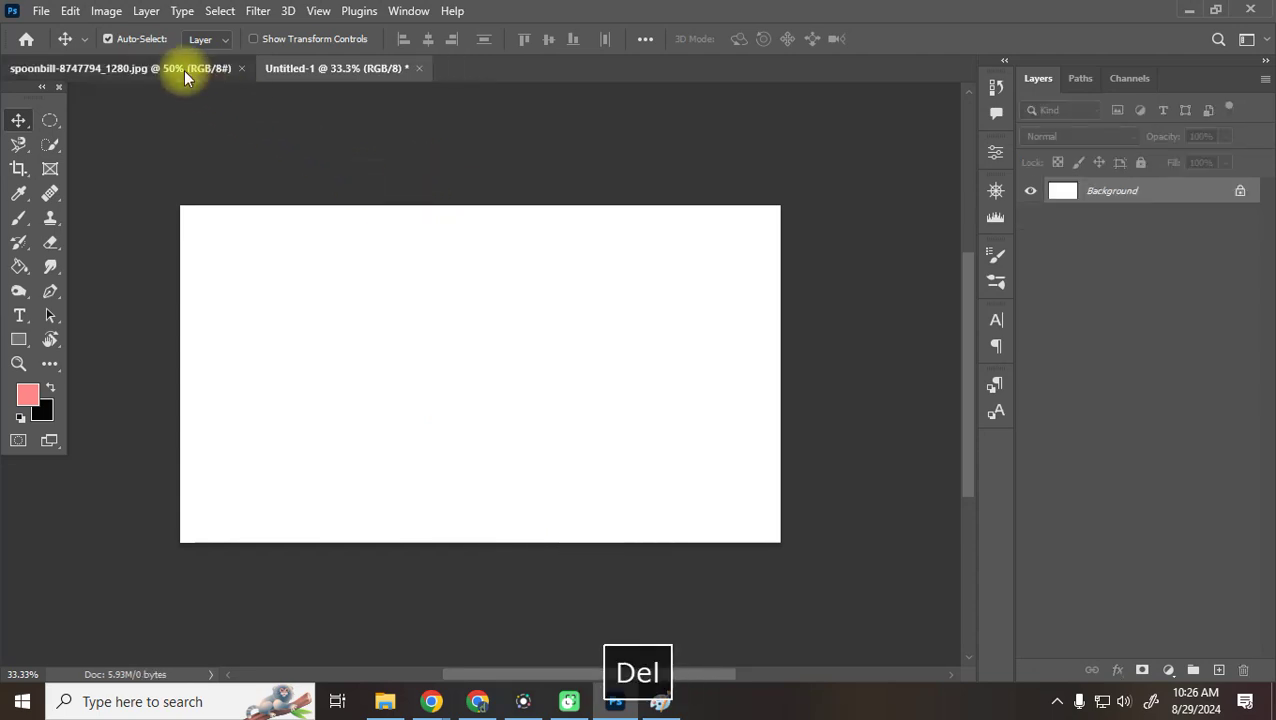
Copy and paste the selected bird onto its own layer within the spoonbill photo, and hide the Background layer
click(183, 70)
key(ctrl+c)
key(ctrl+v)
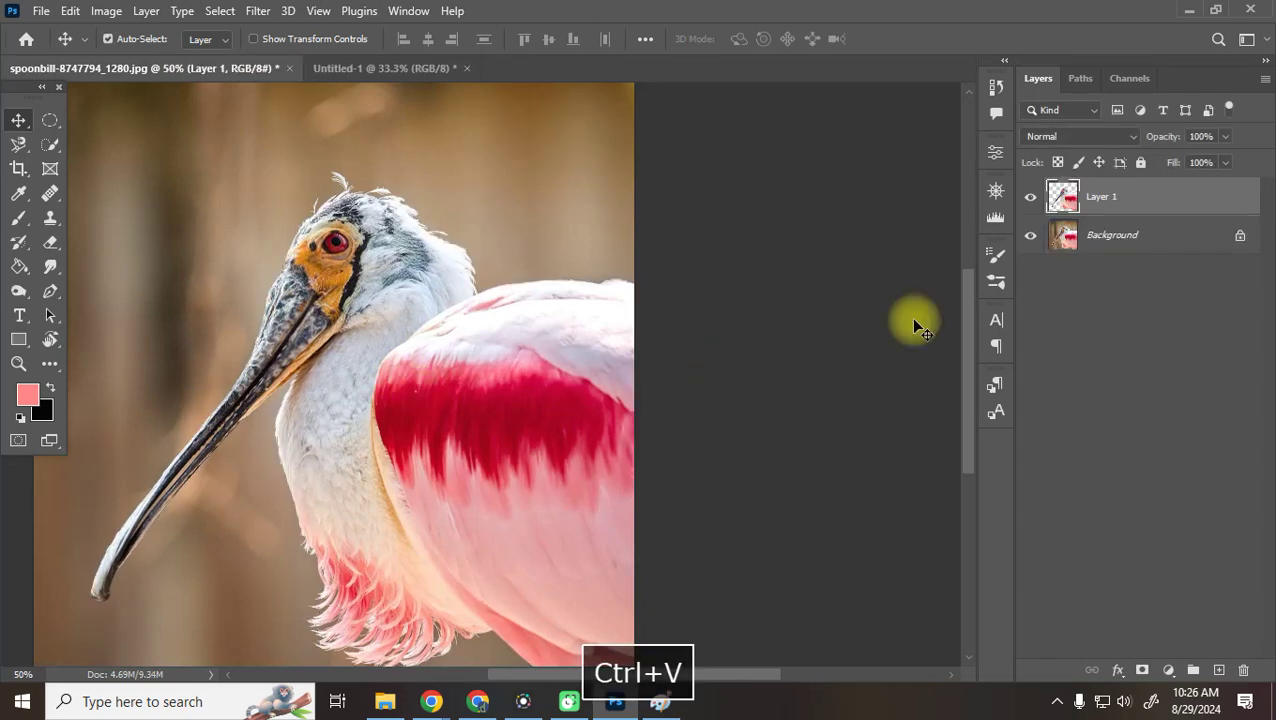
click(1030, 235)
Transfer the bird cutout layer into the blank document, delete it there, and return to the spoonbill photo
drag(420, 322, 595, 409)
key(Delete)
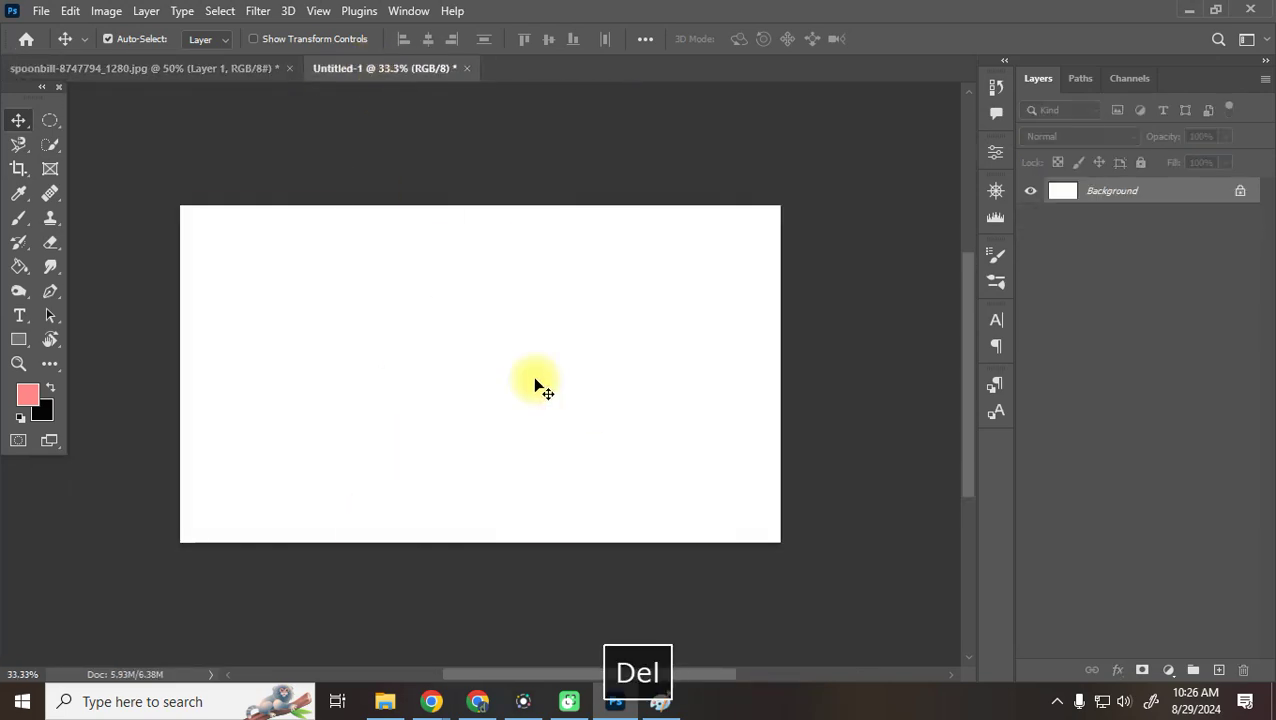
click(198, 68)
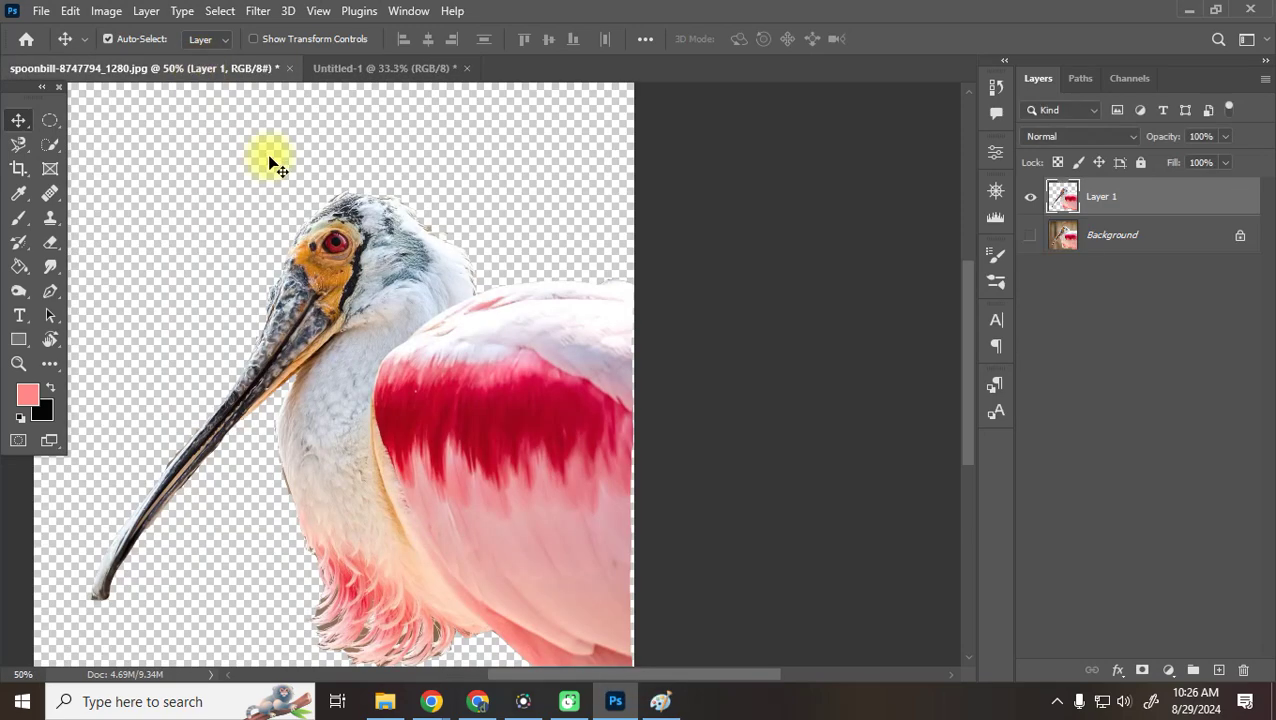
Undo hiding the Background layer and pasting the bird layer to restore the bird selection in the spoonbill photo
click(68, 11)
click(1049, 215)
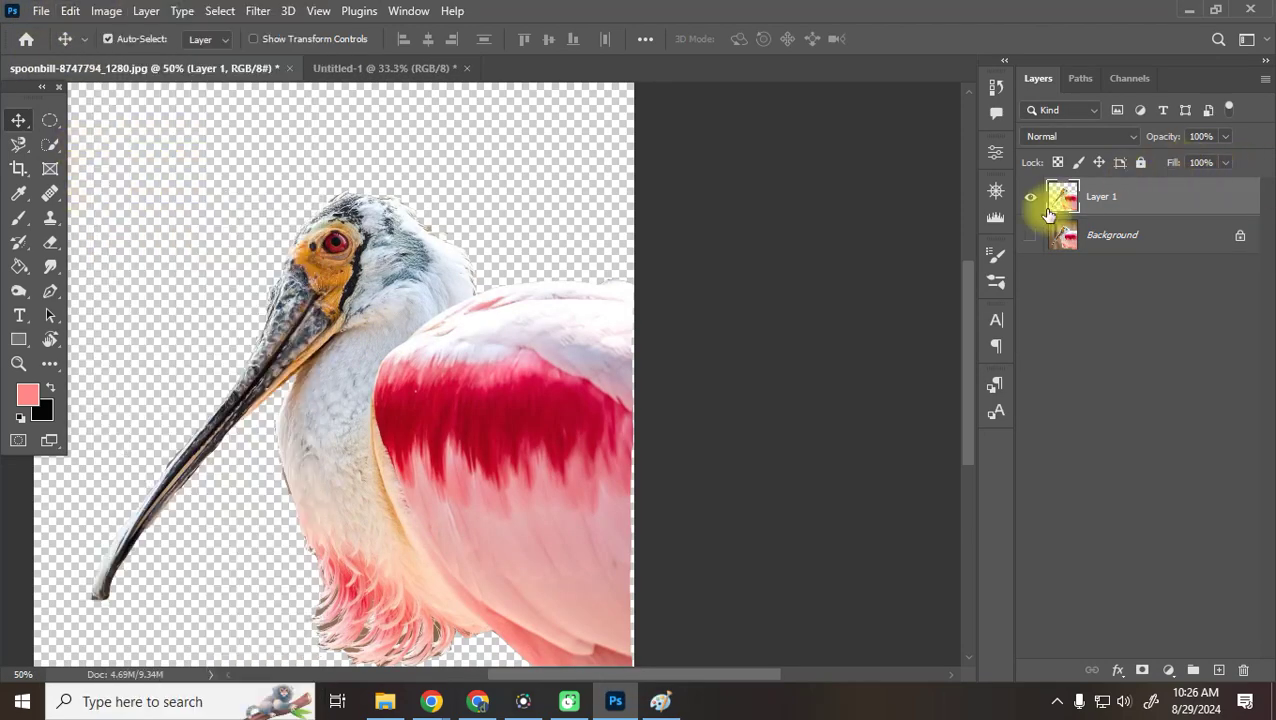
key(ctrl+z)
key(ctrl+z)
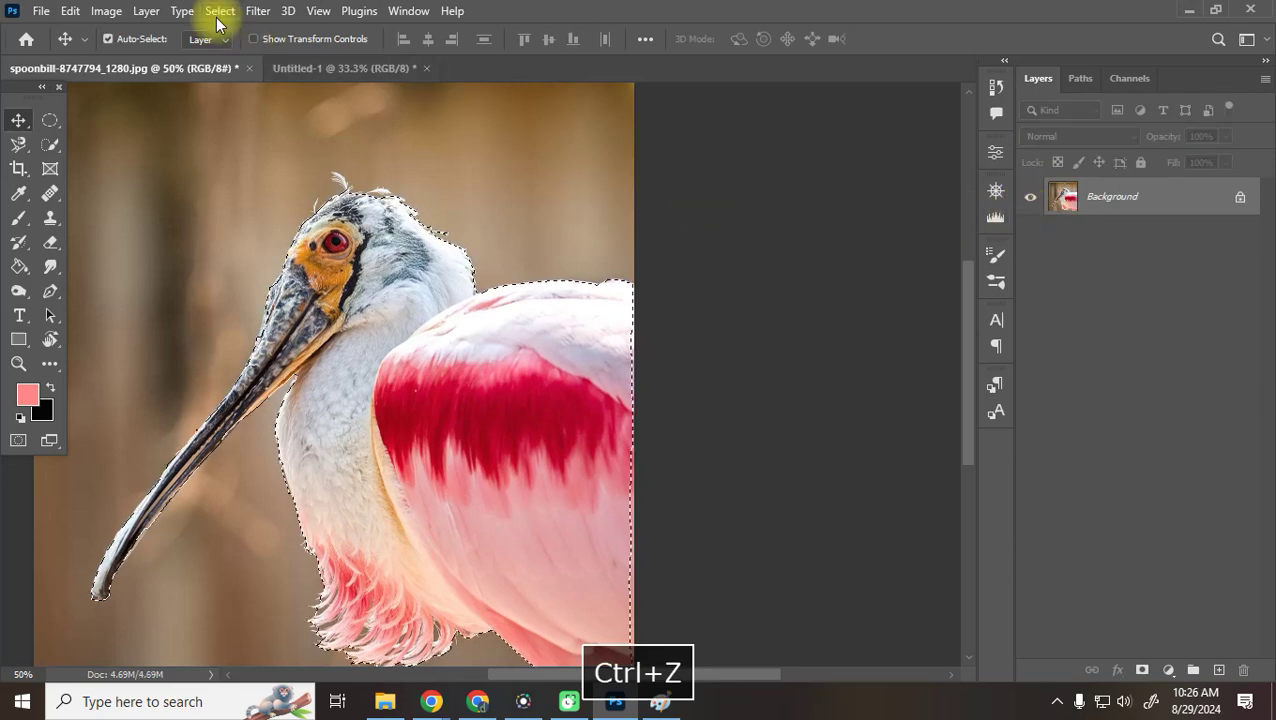
Copy the selected bird from the spoonbill photo and paste it into the blank document
click(70, 11)
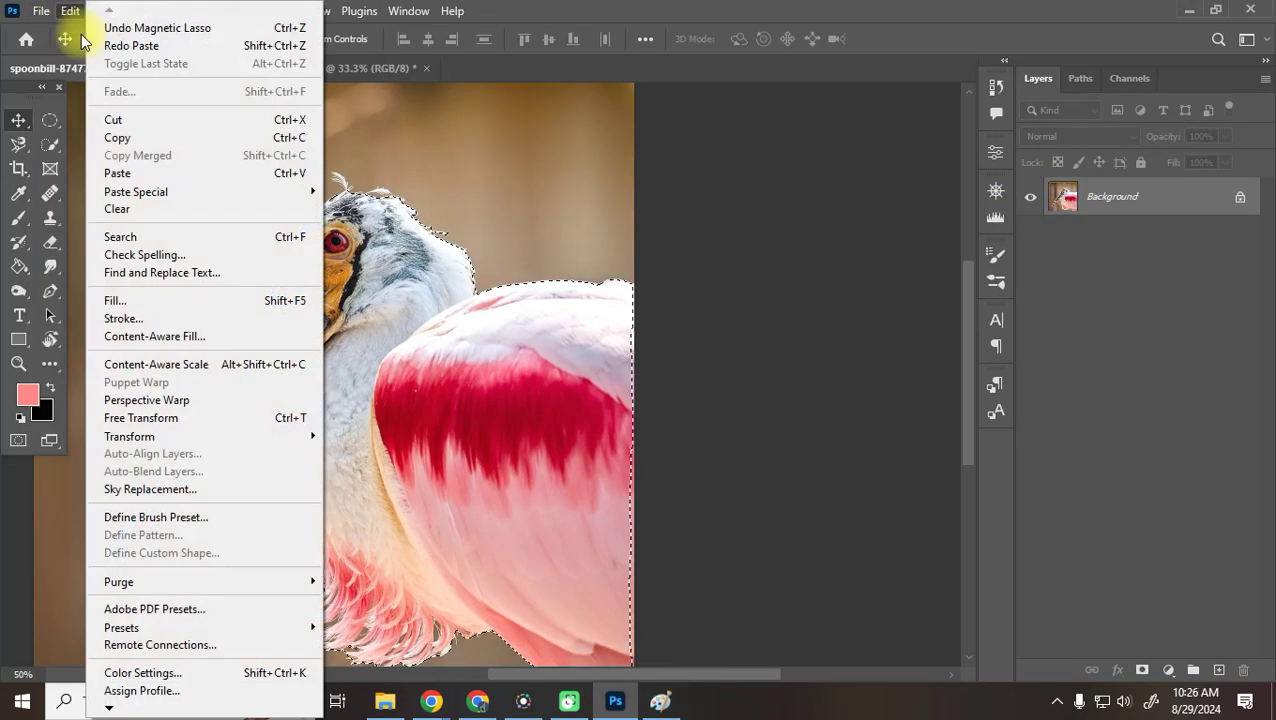
click(117, 137)
click(380, 67)
click(70, 11)
click(118, 174)
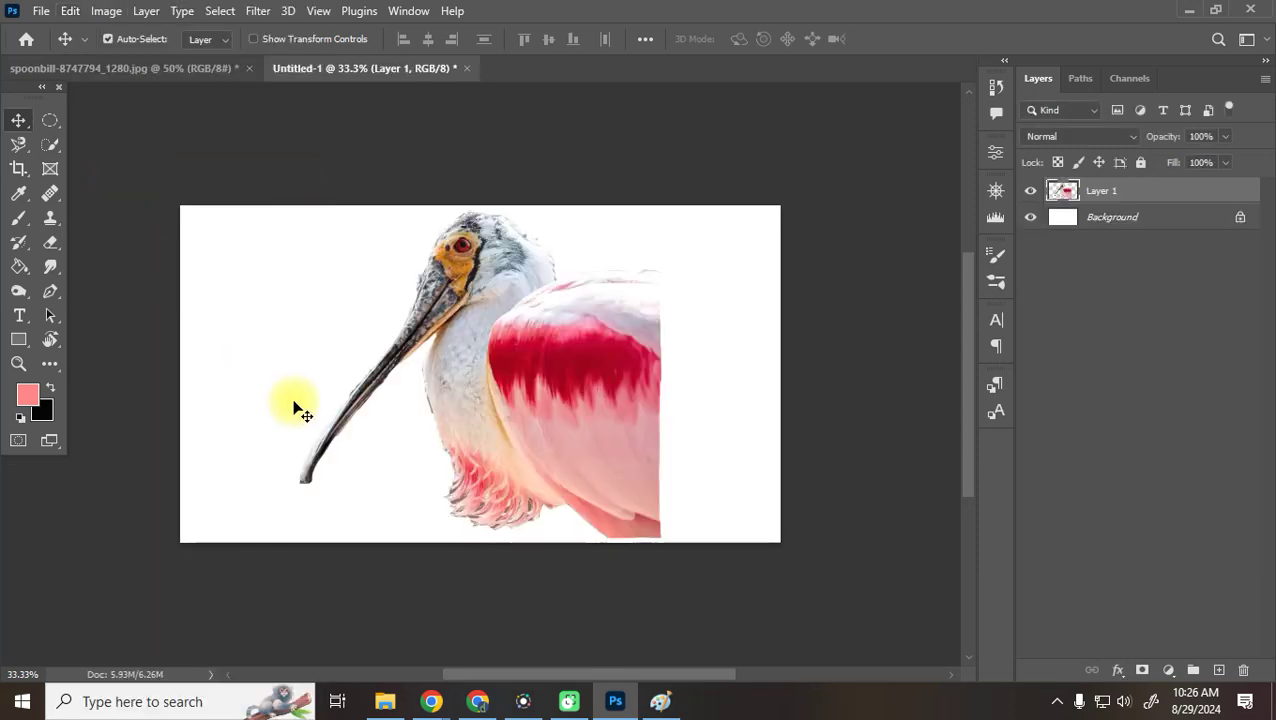
Transfer a second copy of the selected bird from the photo into the Untitled-1 document with the Move tool
click(131, 69)
drag(467, 371, 503, 345)
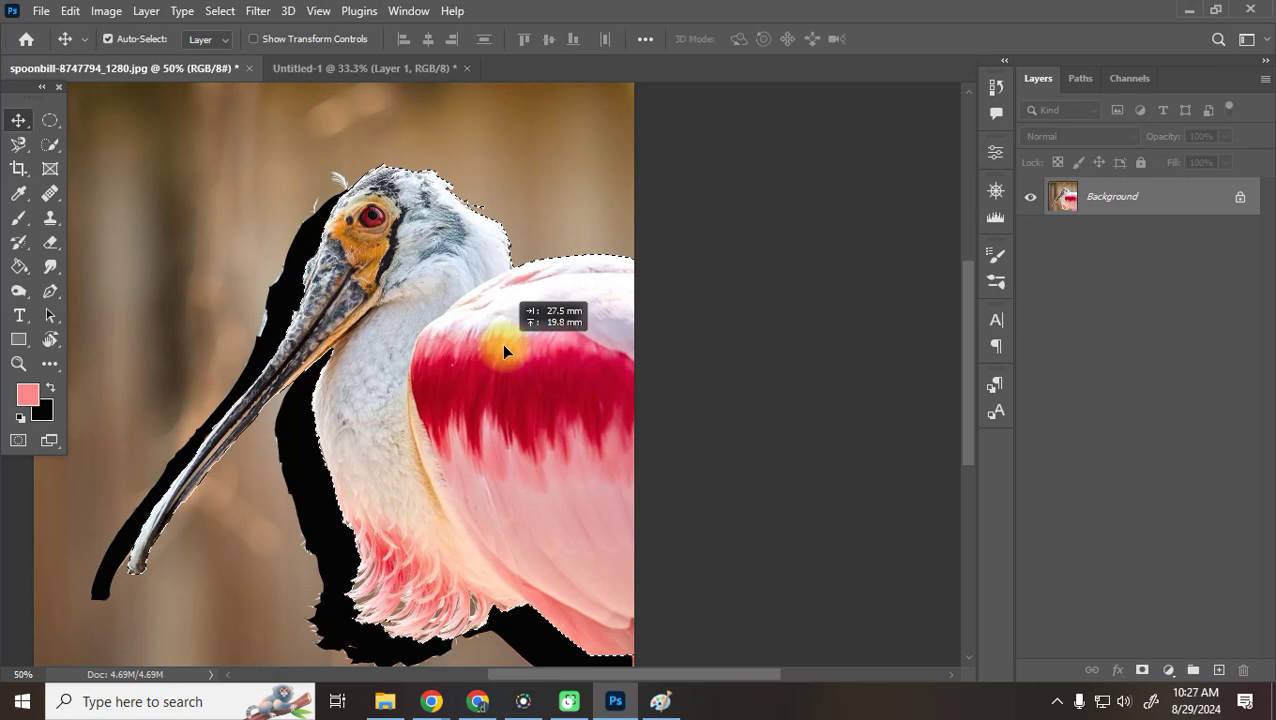
drag(503, 345, 691, 301)
Shift the selected bird slightly within the spoonbill photo, and undo the move
click(137, 67)
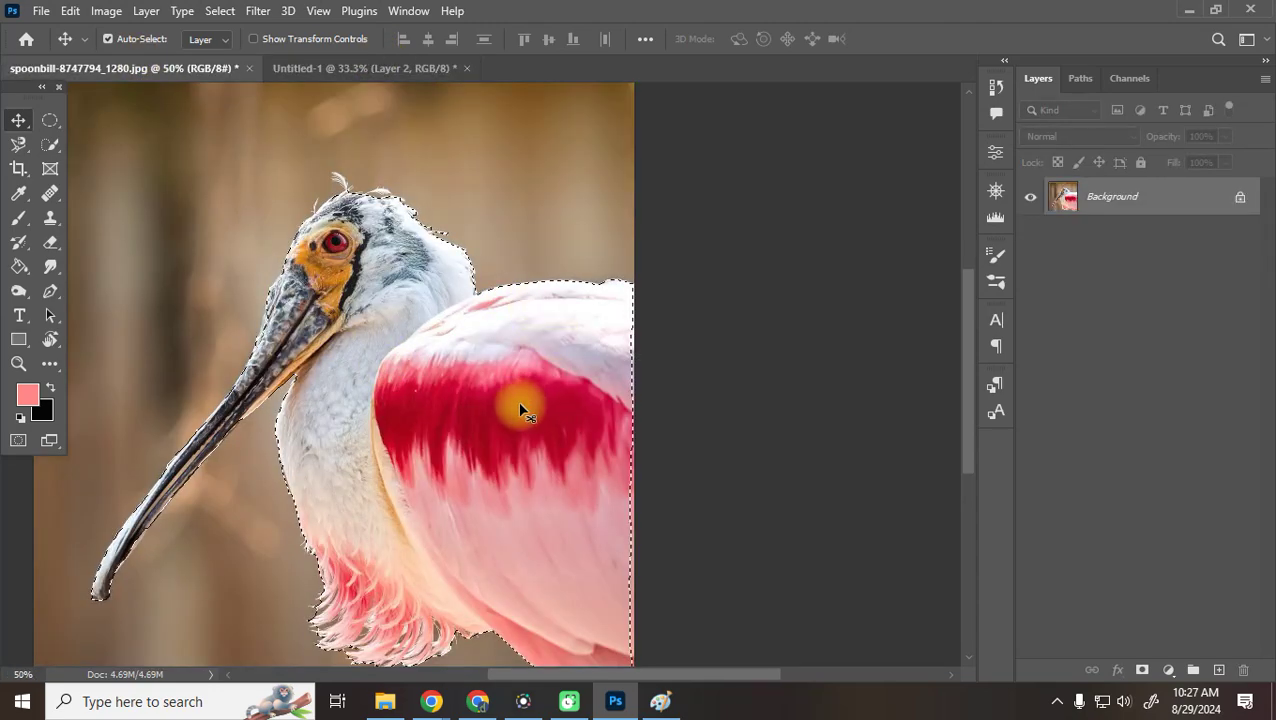
drag(466, 364, 480, 354)
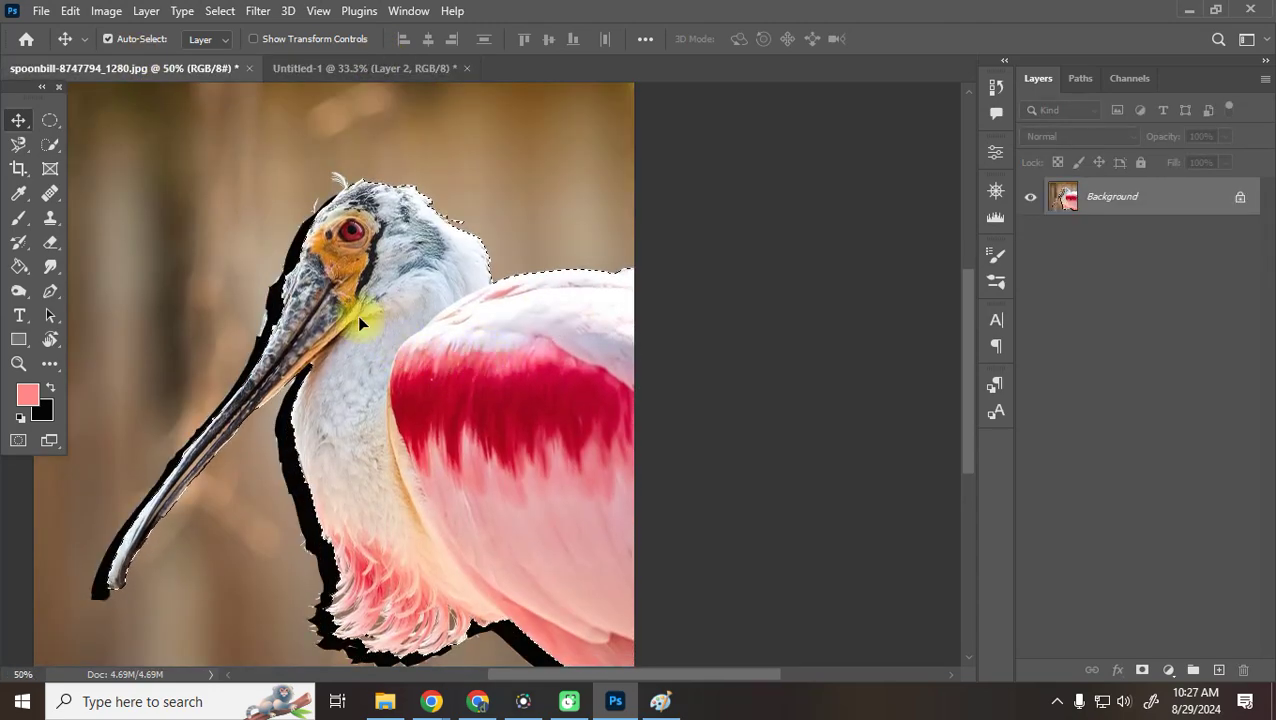
key(ctrl+z)
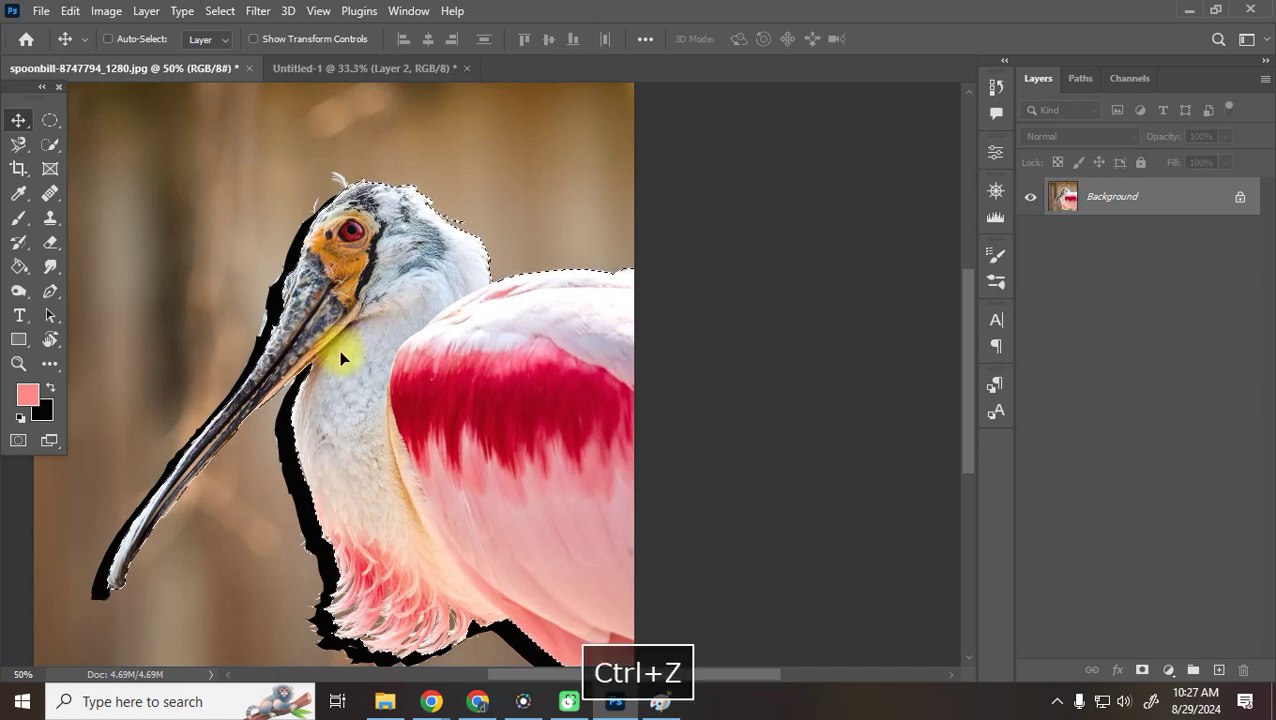
Fill the Background layer of the Untitled-1 document with the black background color
click(356, 70)
click(1112, 248)
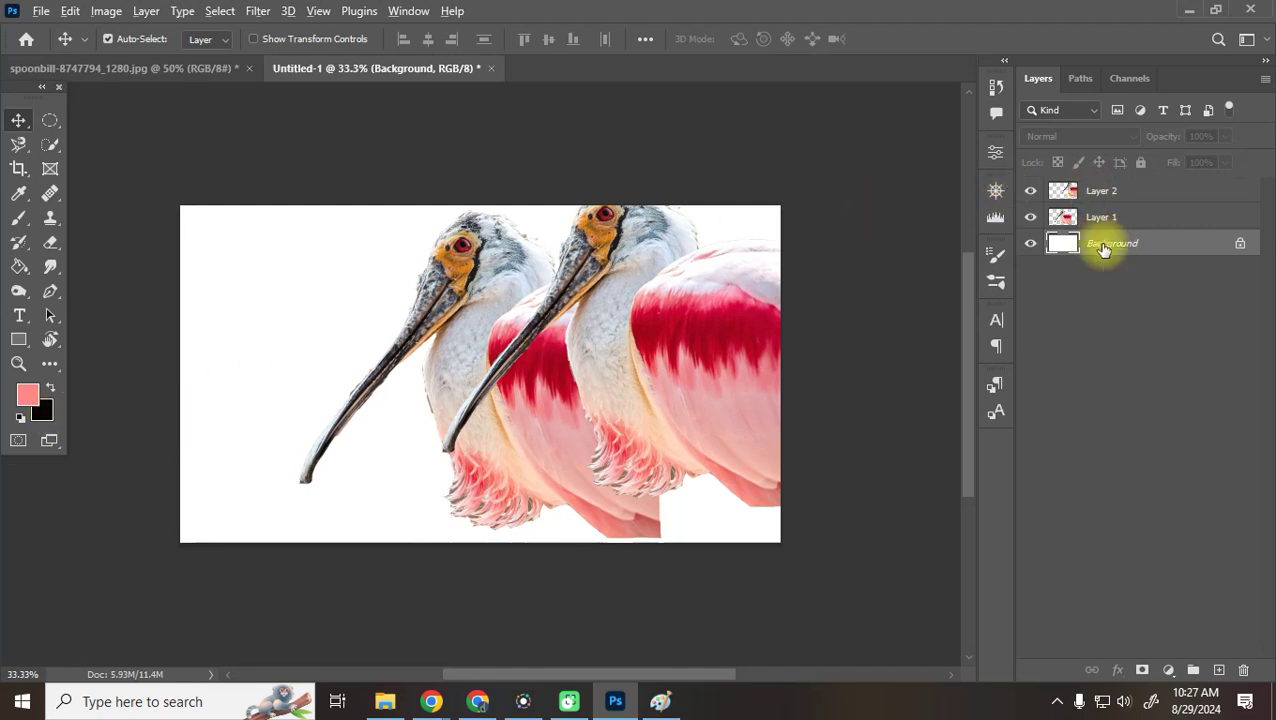
key(ctrl+BackSpace)
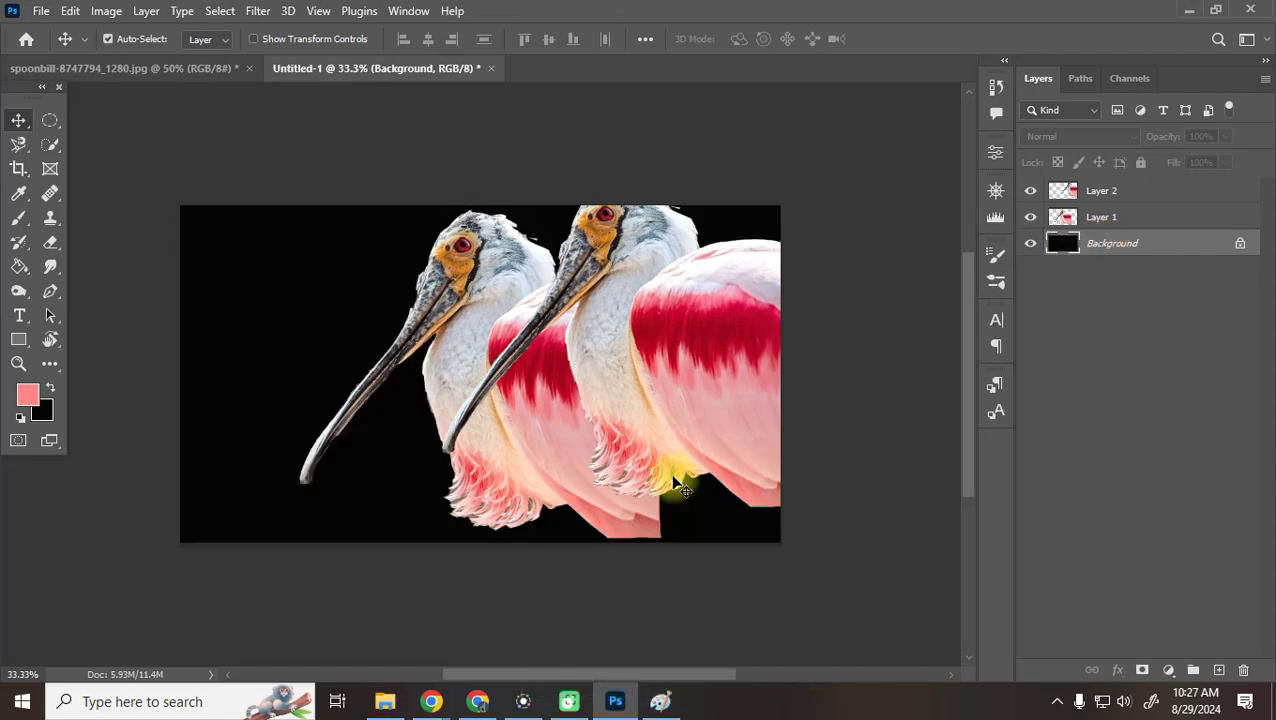
Inspect the bird cutouts' edges against the black background at 100%, and delete the overlapping second bird layer
key(ctrl+equal)
key(ctrl+equal)
key(ctrl+equal)
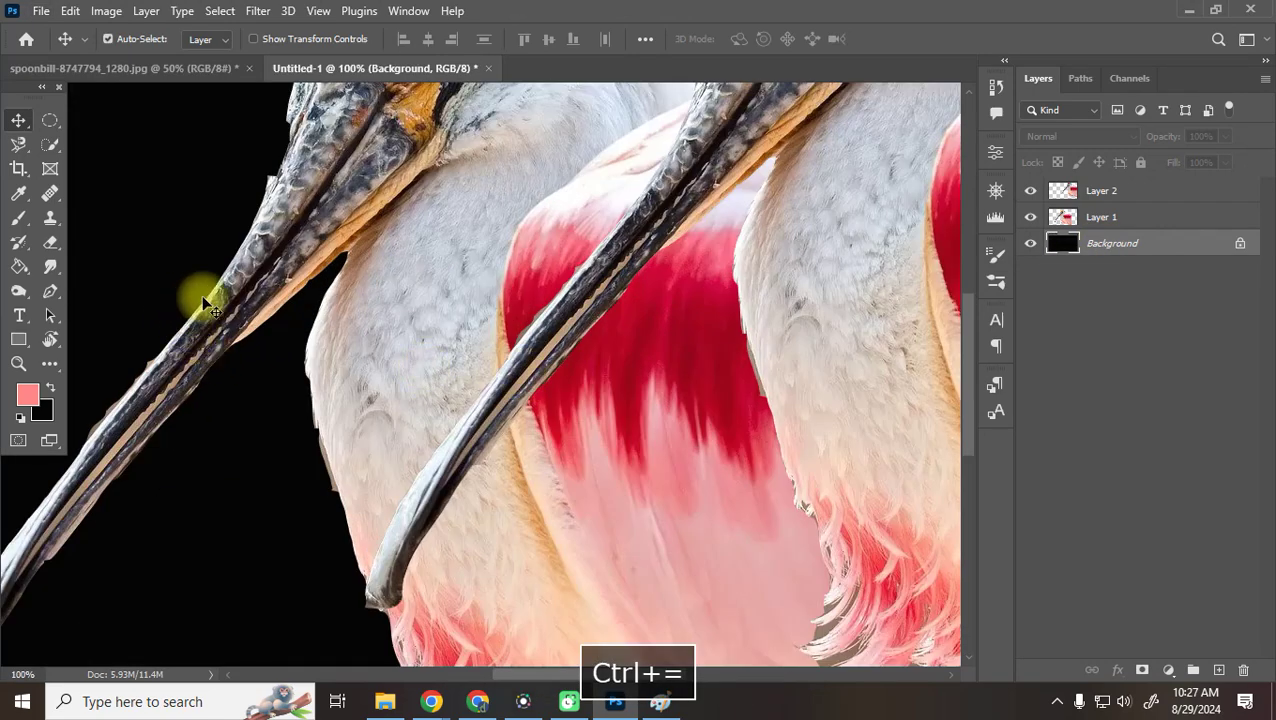
key(space)
drag(293, 191, 345, 275)
key(space)
drag(450, 194, 470, 418)
key(Delete)
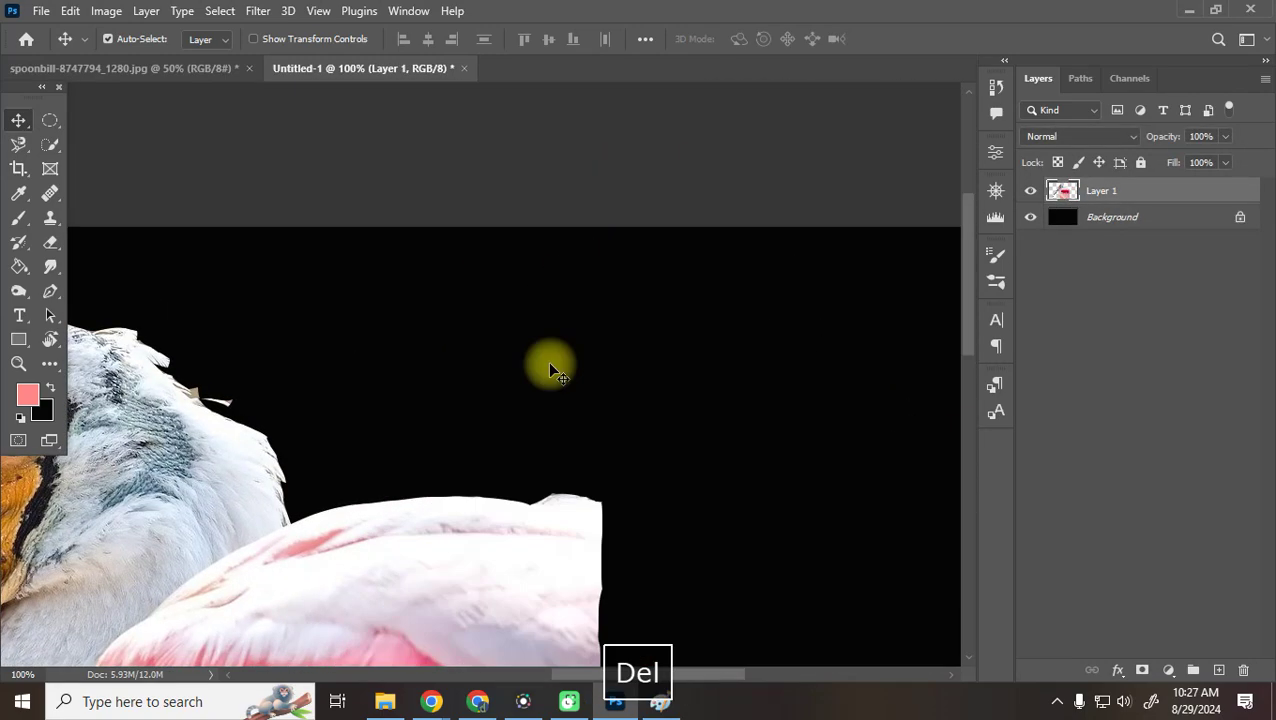
key(space)
drag(279, 556, 713, 425)
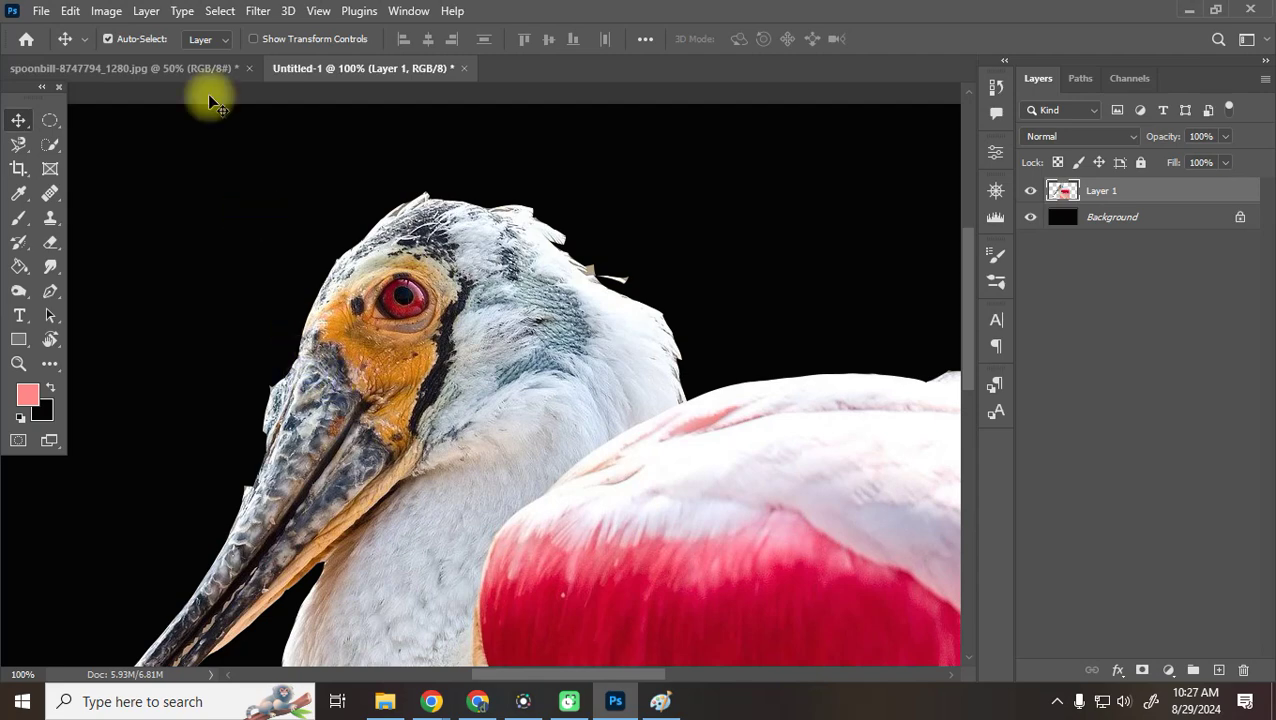
Close the Untitled-1 document without saving it, and open the portrait photo from the recent files
click(464, 68)
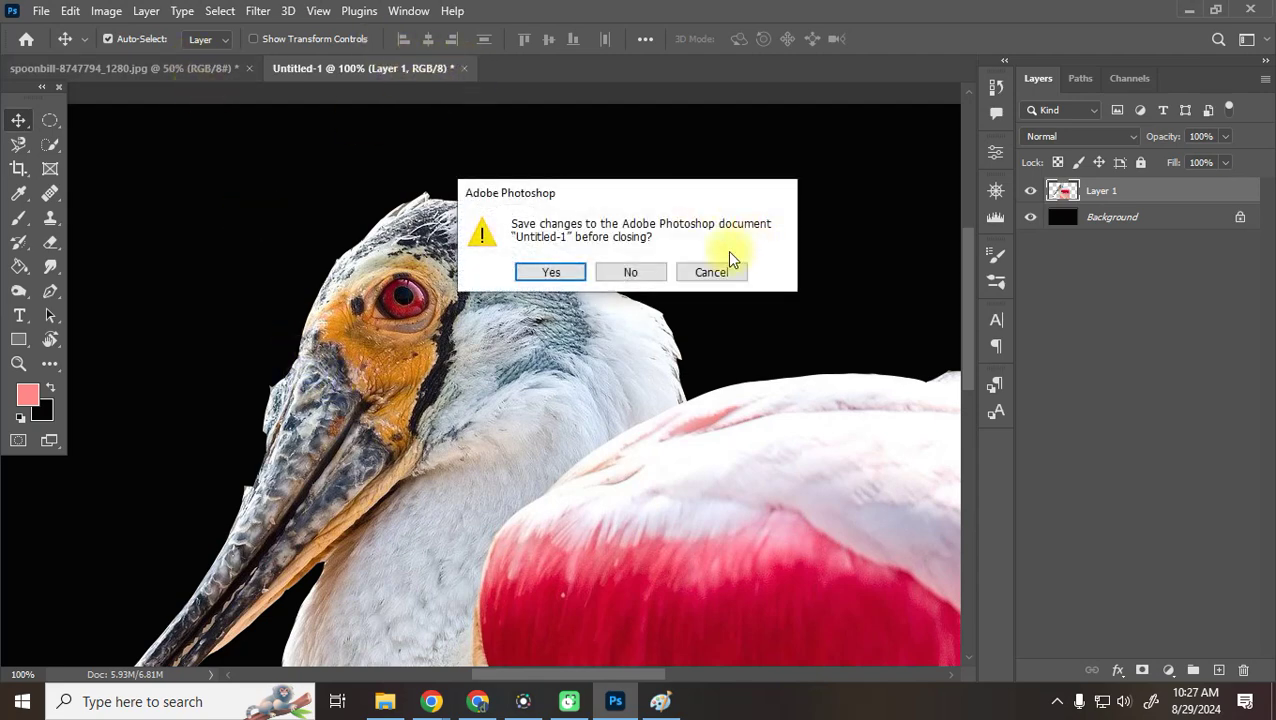
click(632, 274)
click(25, 40)
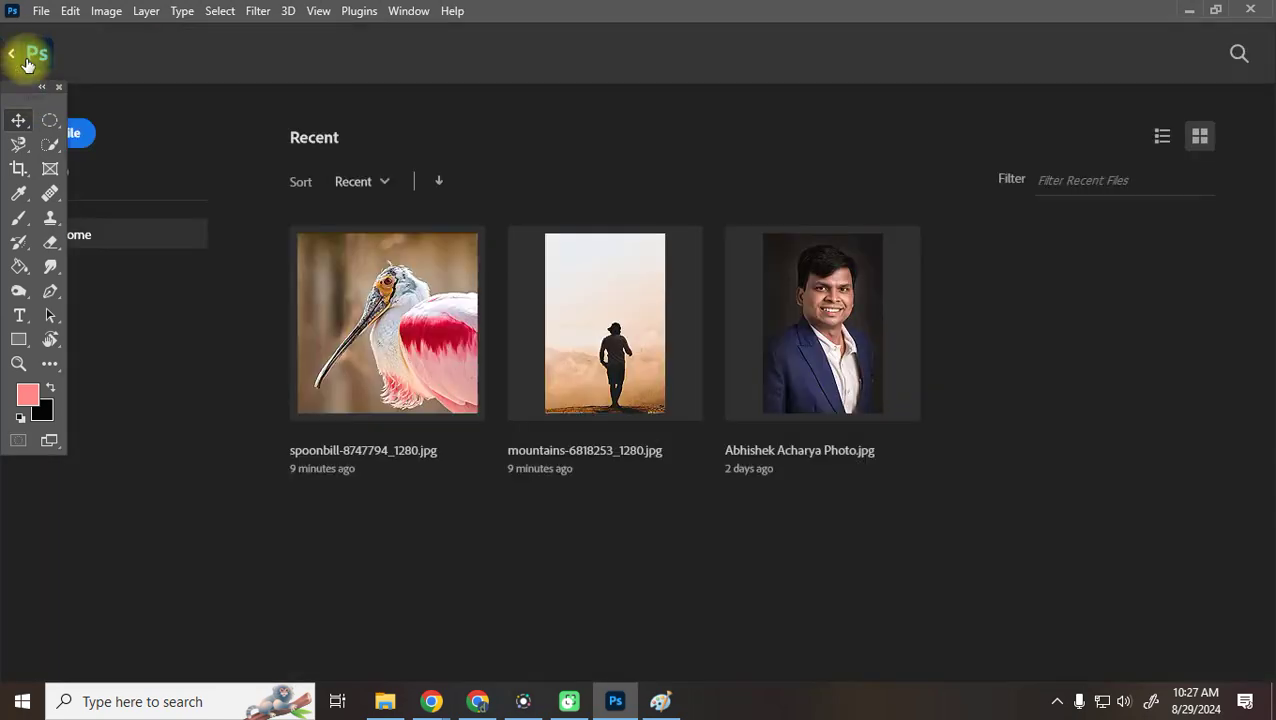
click(815, 342)
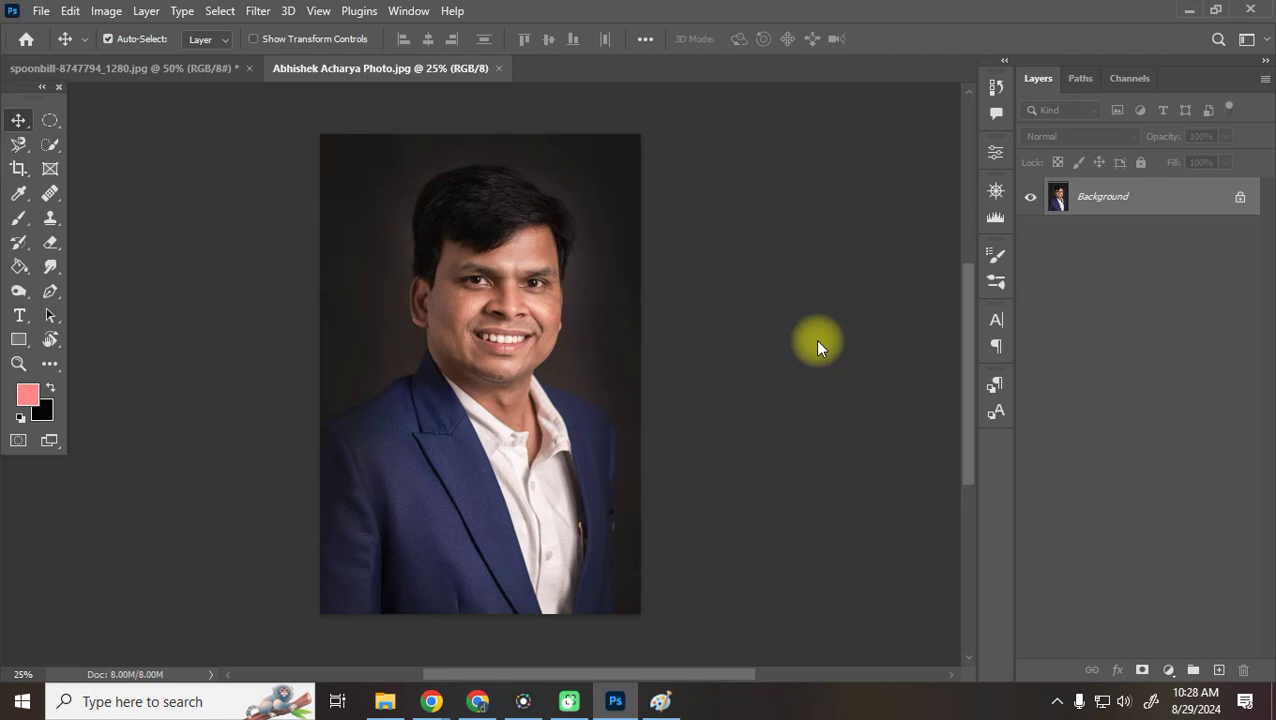
Look through the lasso and quick selection tool groups, and activate the Magic Wand tool
click(17, 150)
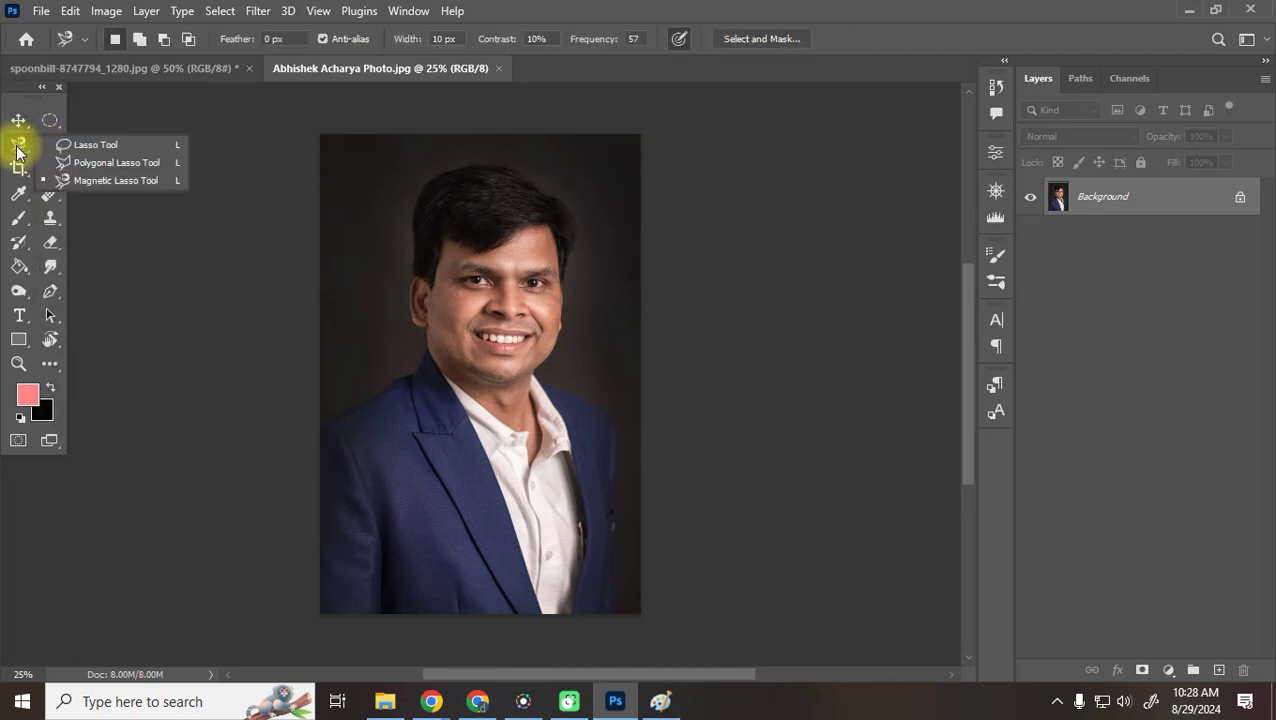
click(50, 146)
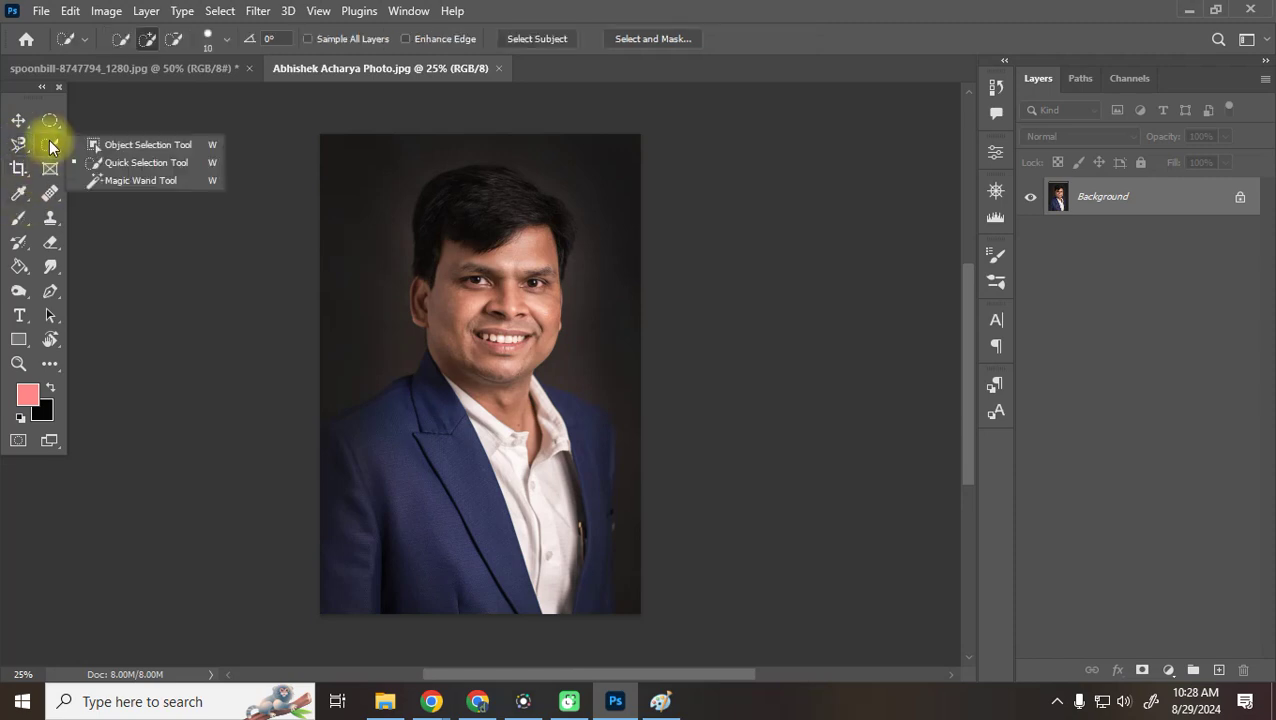
click(145, 181)
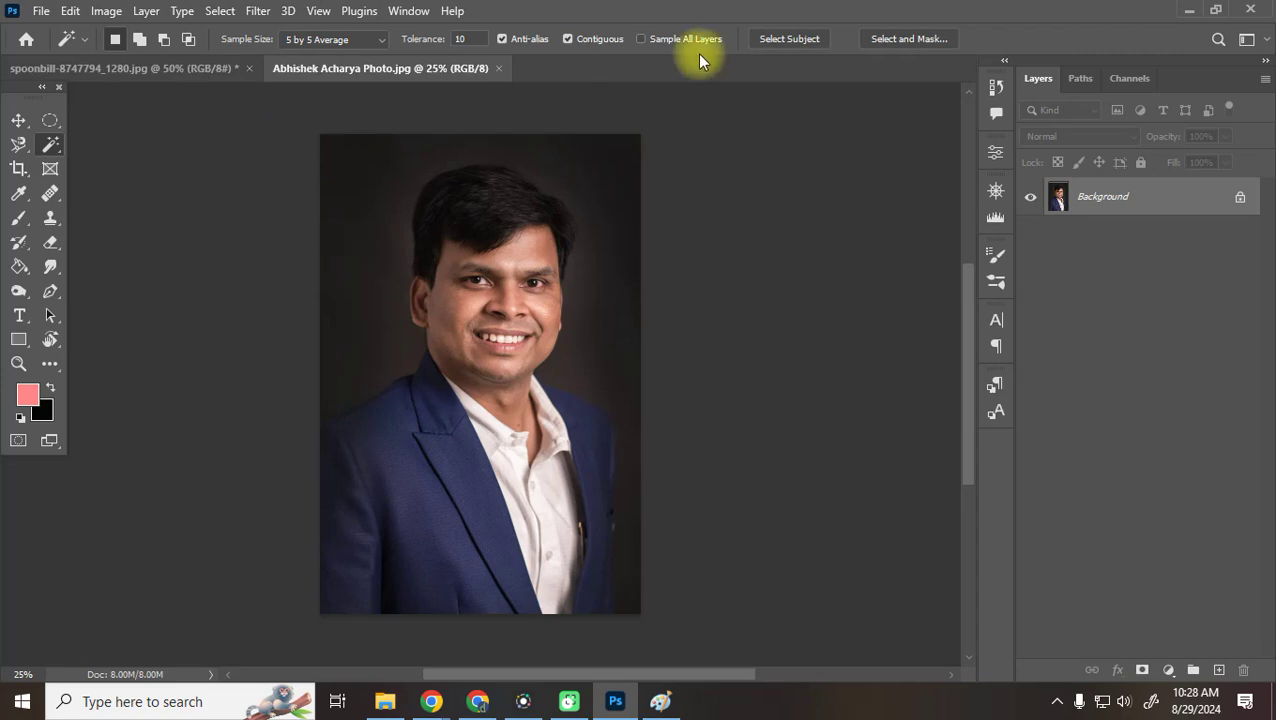
Create a new blank document from the custom 1920 x 1080 px preset at 72 ppi
key(ctrl+n)
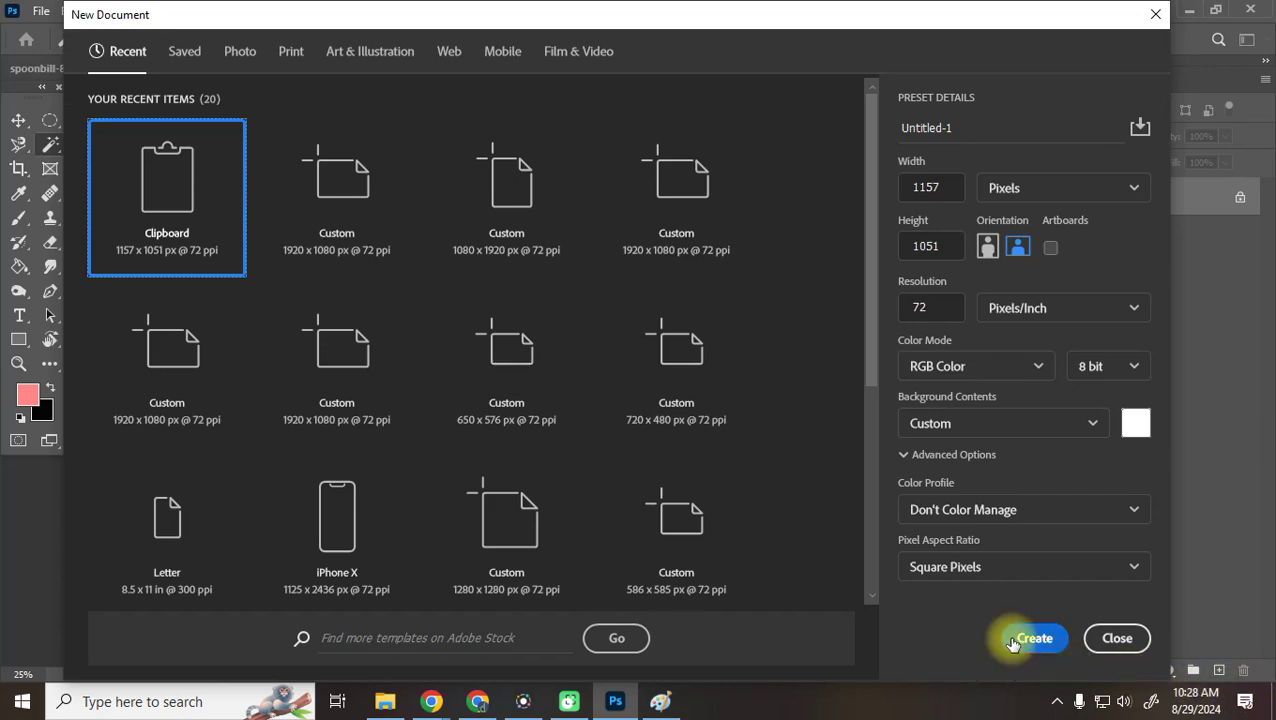
click(327, 191)
click(1017, 638)
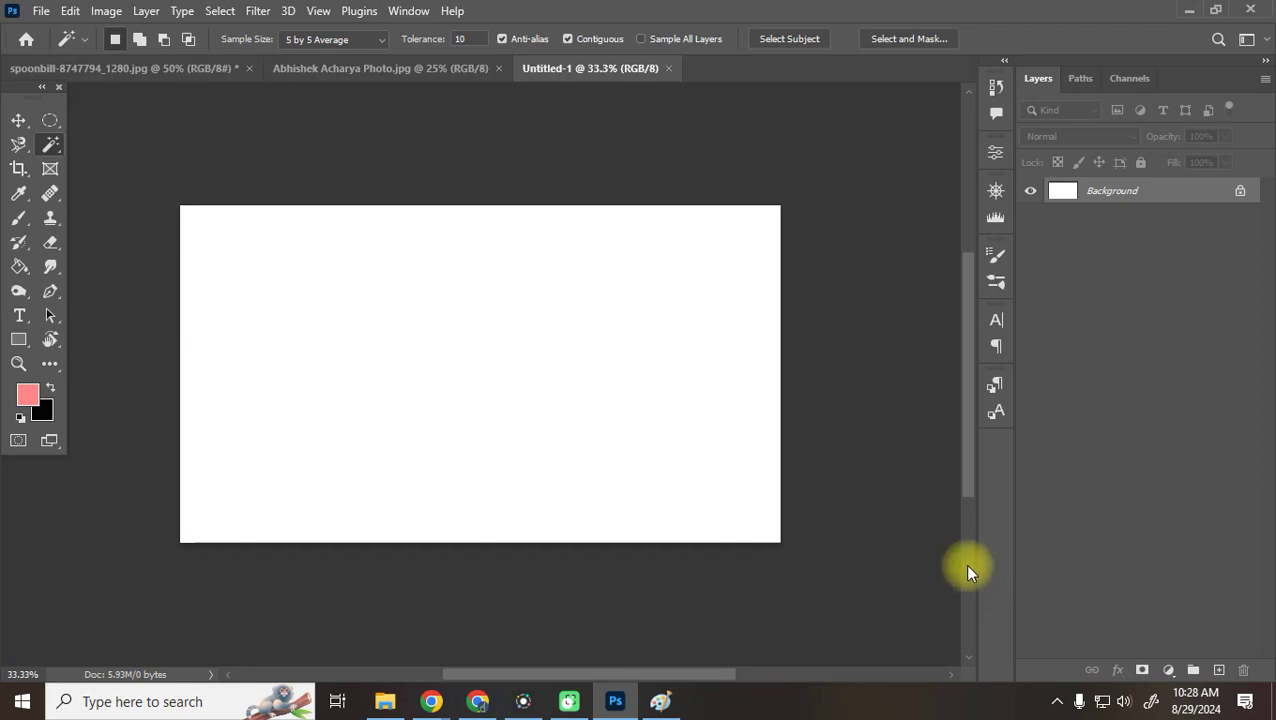
click(140, 70)
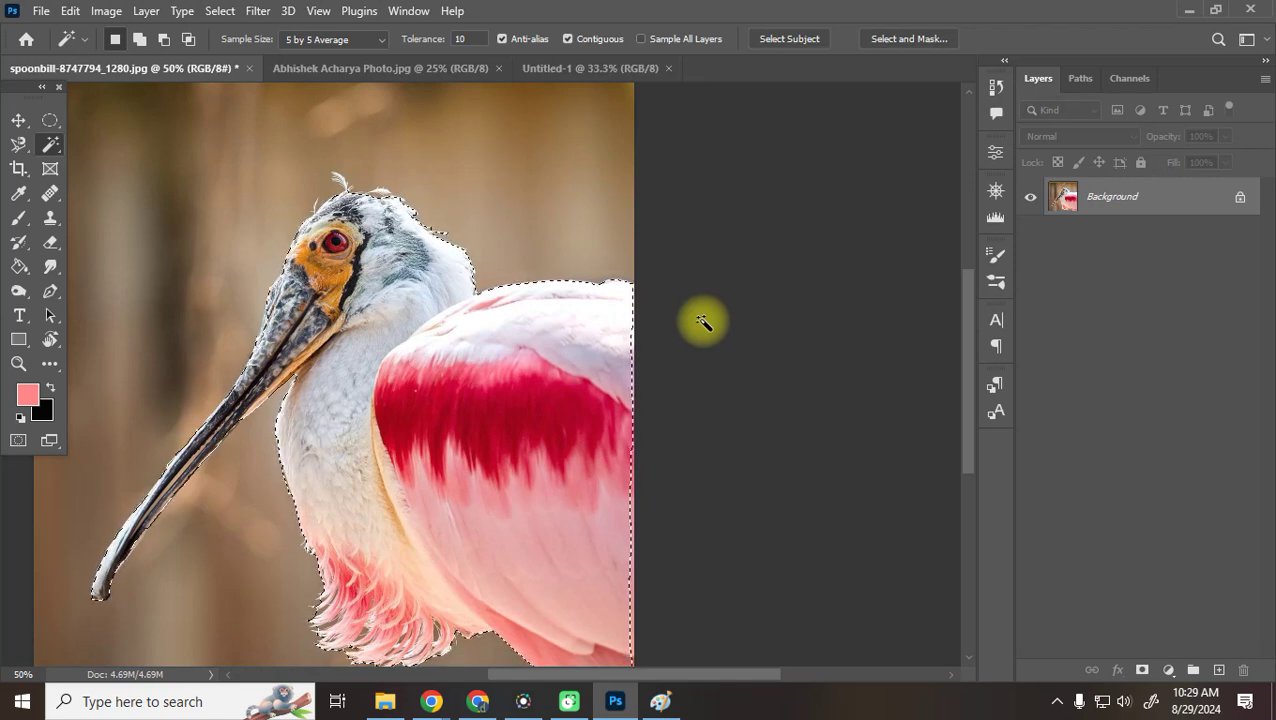
click(594, 68)
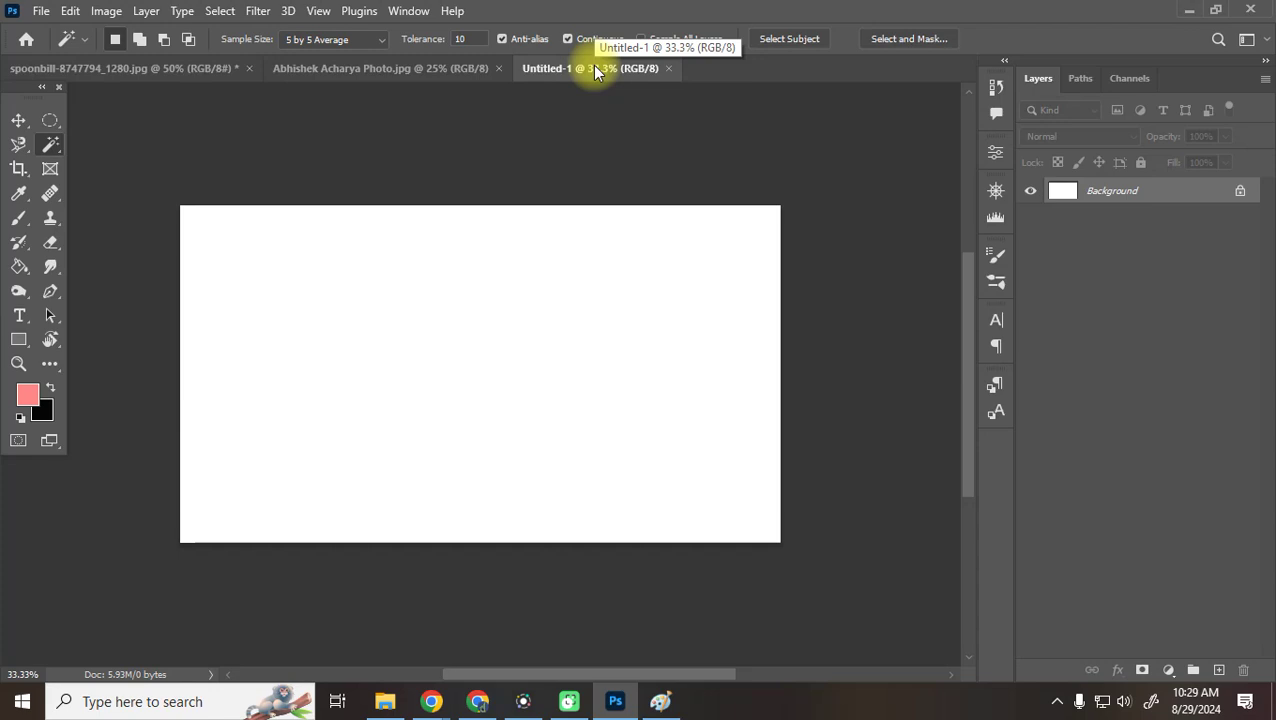
click(376, 68)
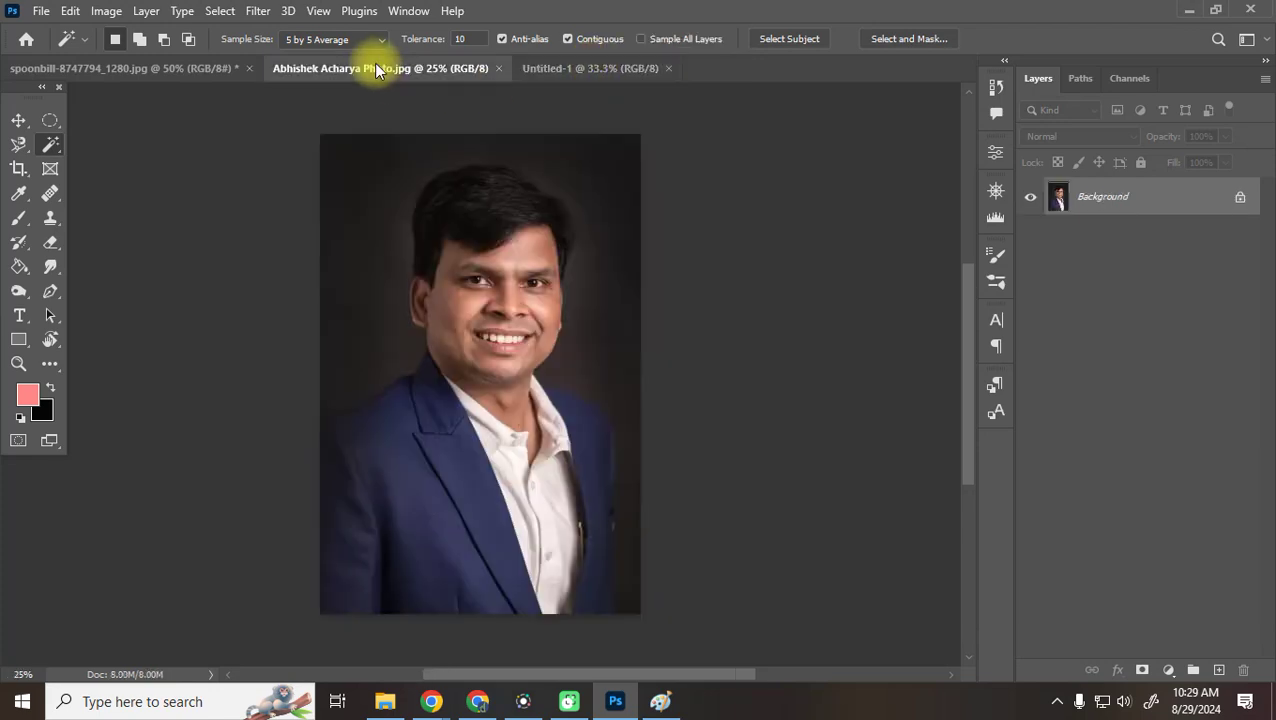
click(612, 69)
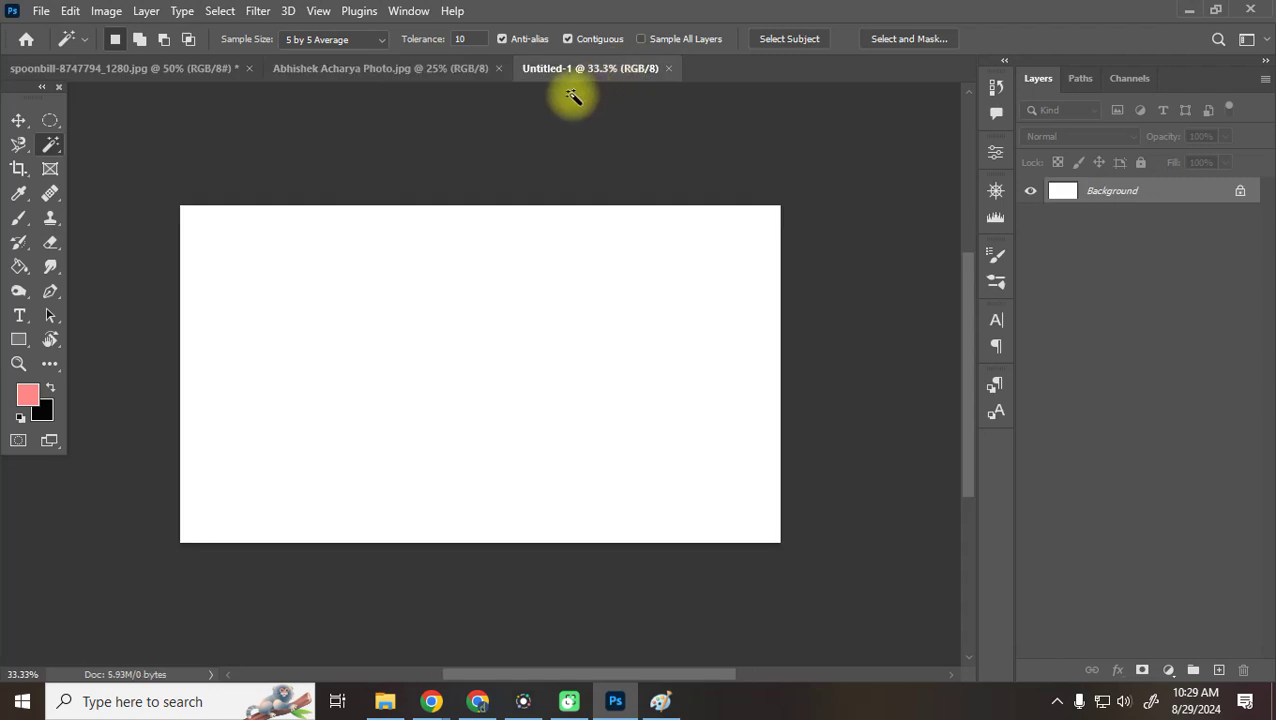
Fill the blank canvas with a horizontal linear gradient from the Black, White preset, running from the left edge to the right edge
drag(23, 266, 91, 265)
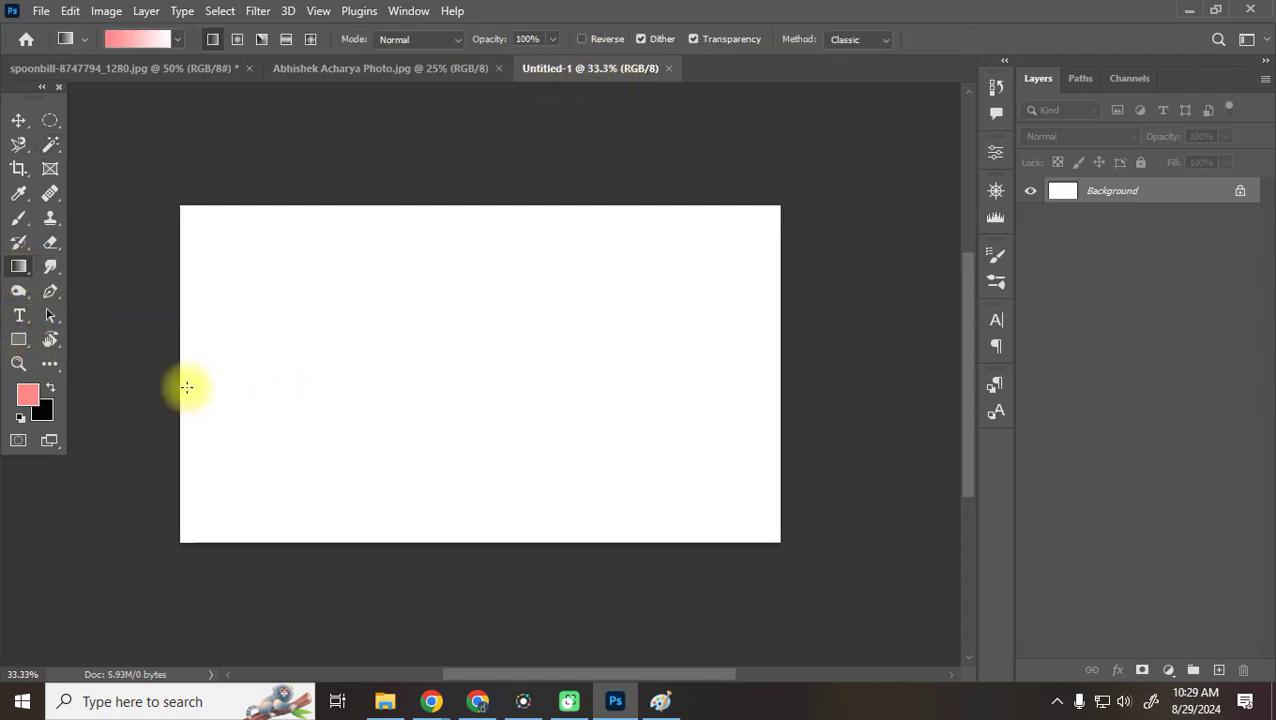
click(130, 39)
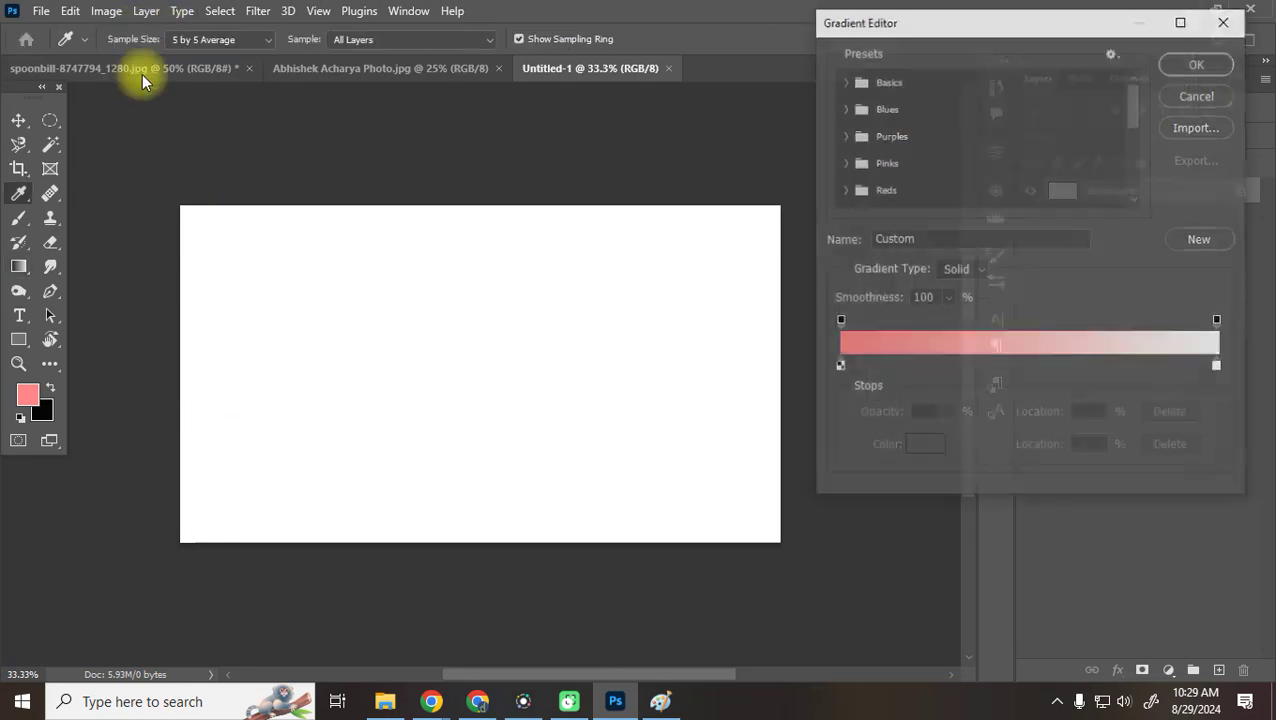
click(848, 84)
click(940, 107)
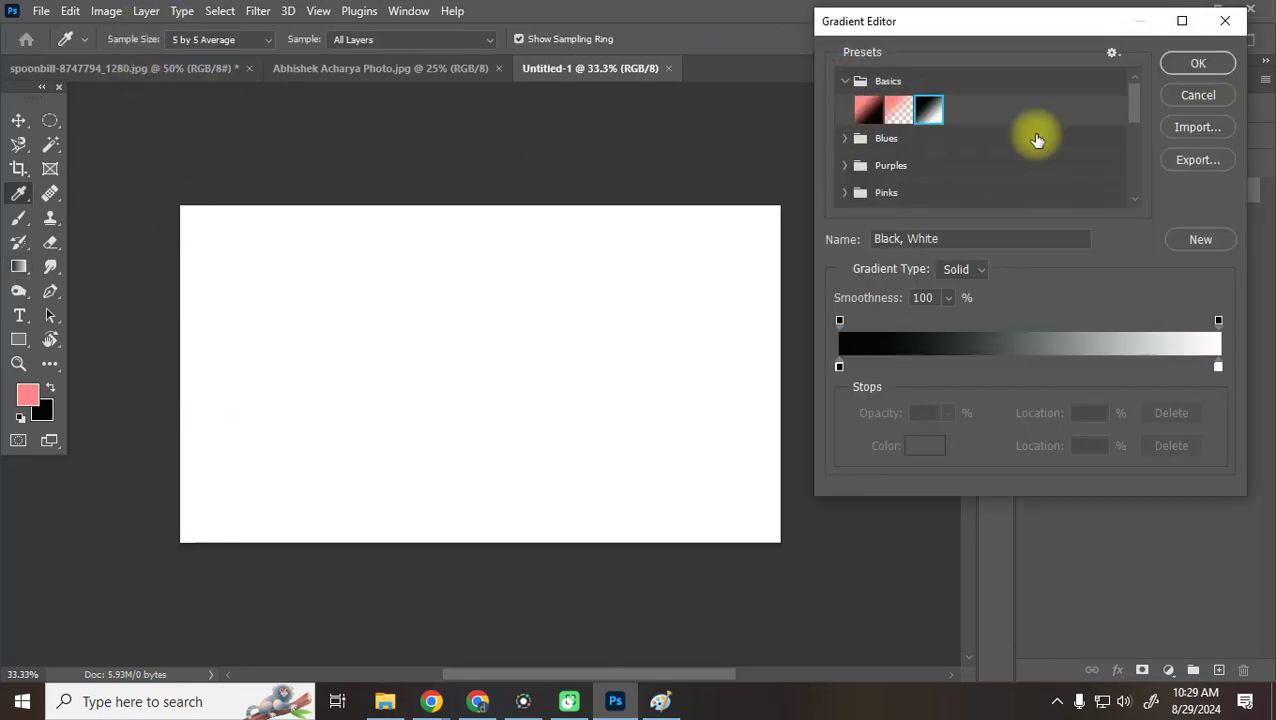
click(1198, 65)
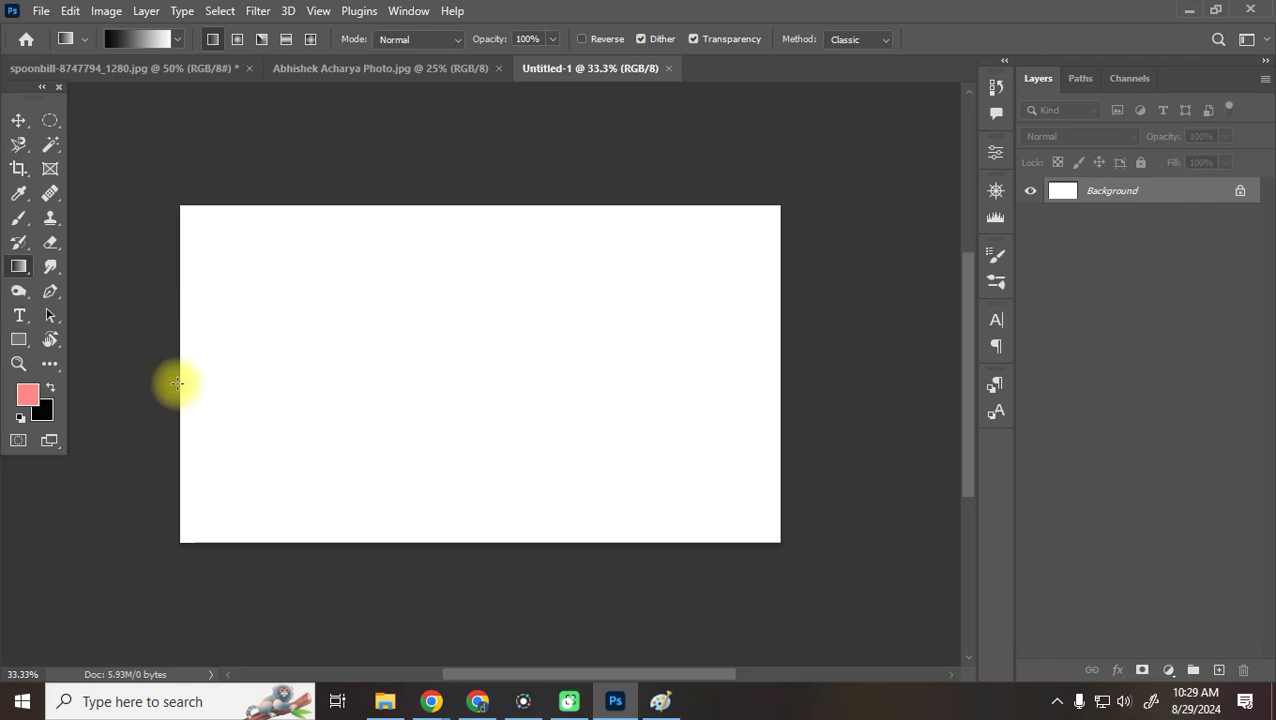
drag(177, 384, 778, 375)
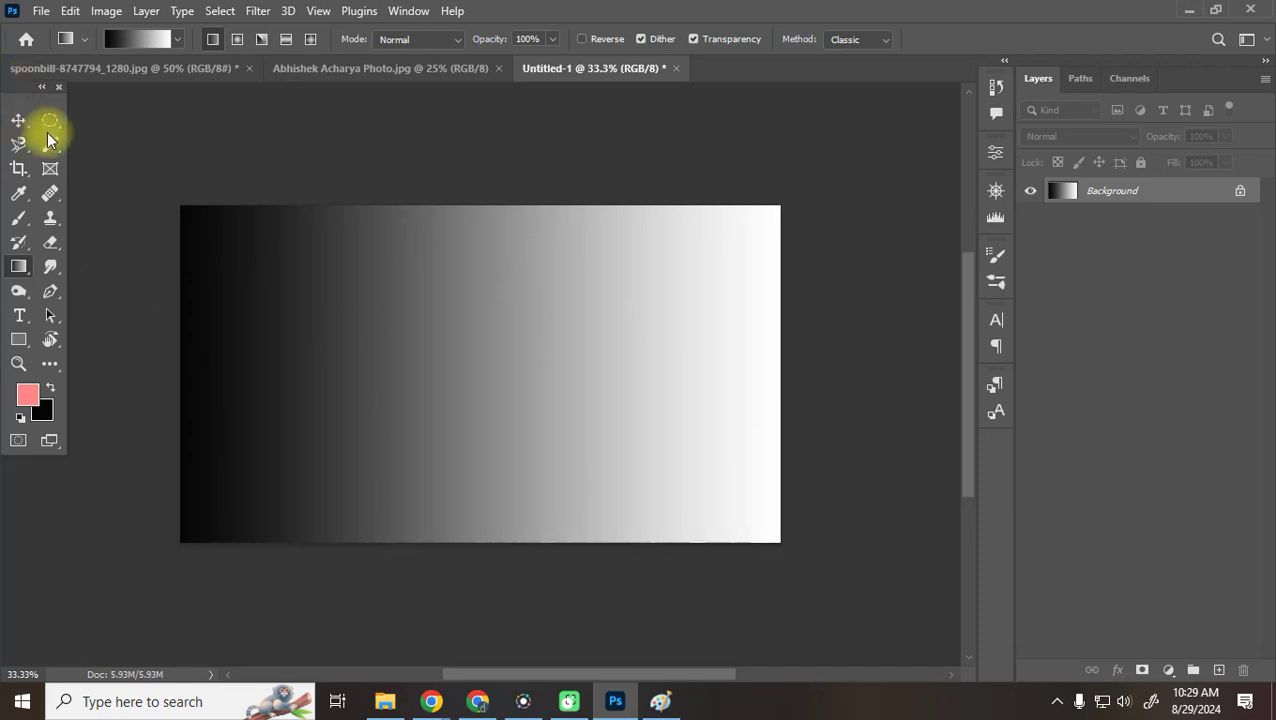
Outline a narrow vertical strip along the gradient's black edge with the Polygonal Lasso tool, and deselect it
click(18, 144)
click(105, 163)
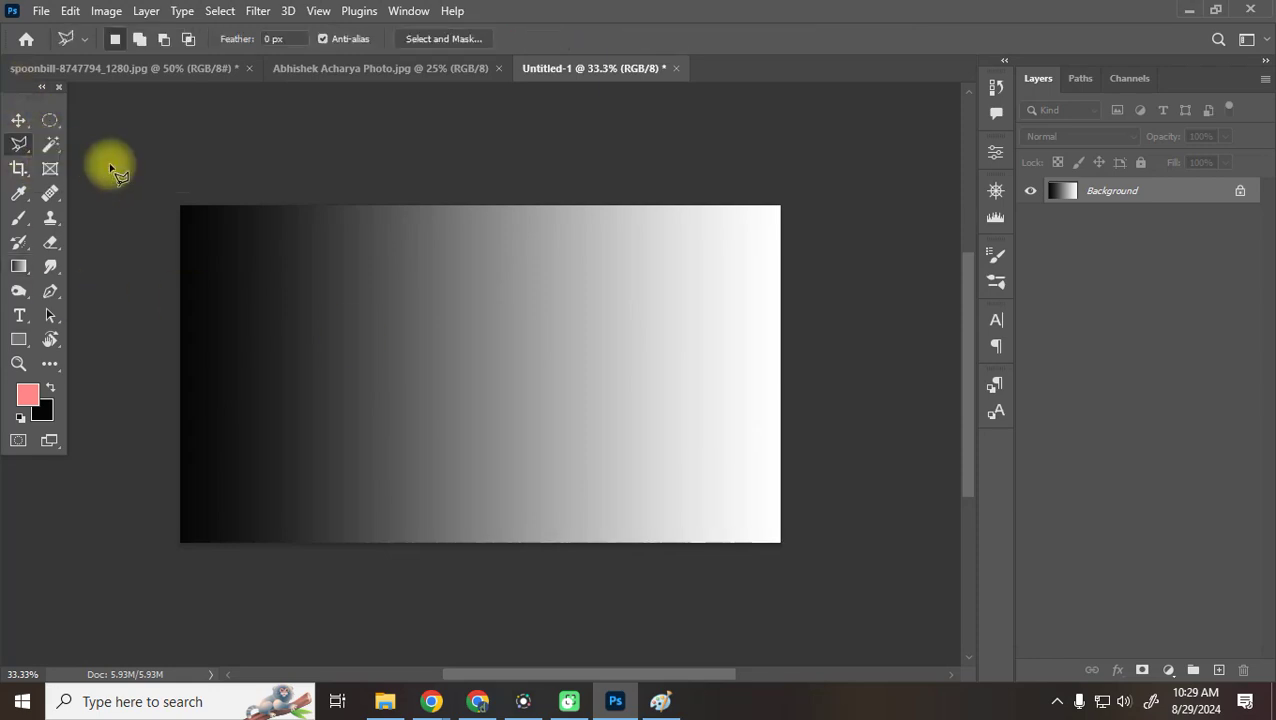
click(184, 206)
click(191, 207)
click(192, 567)
click(149, 553)
click(155, 268)
click(178, 209)
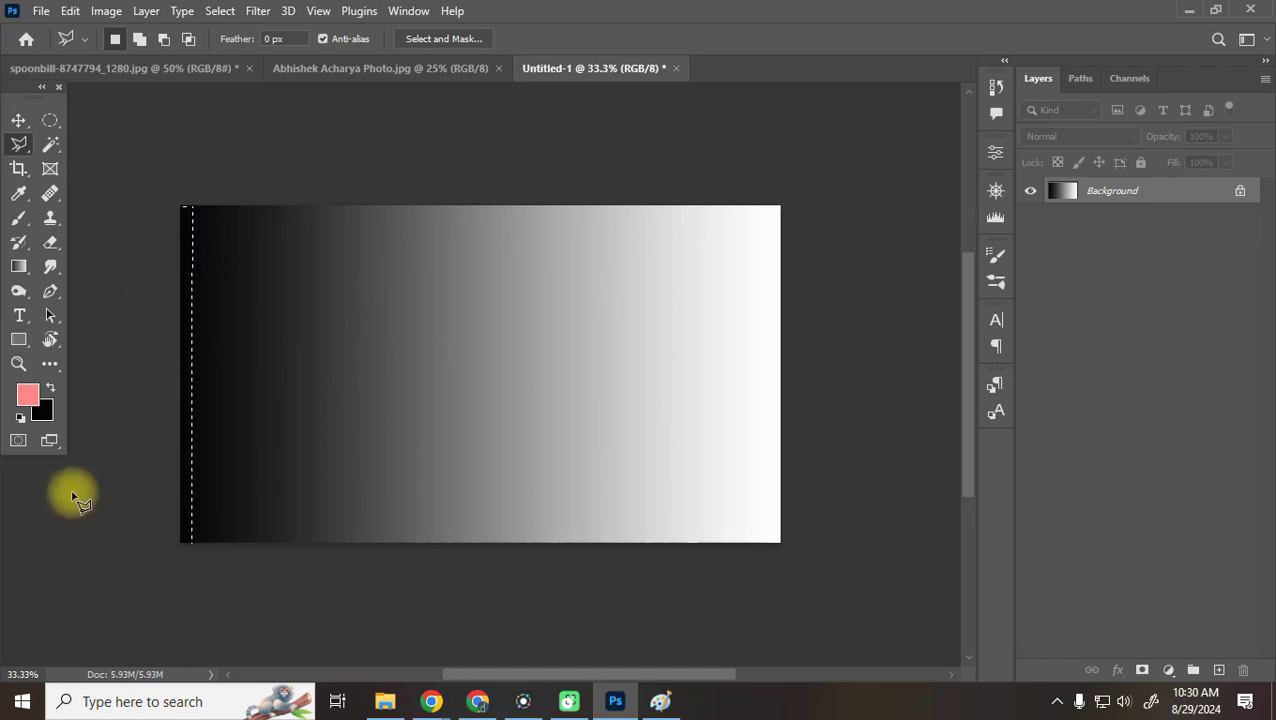
key(ctrl+d)
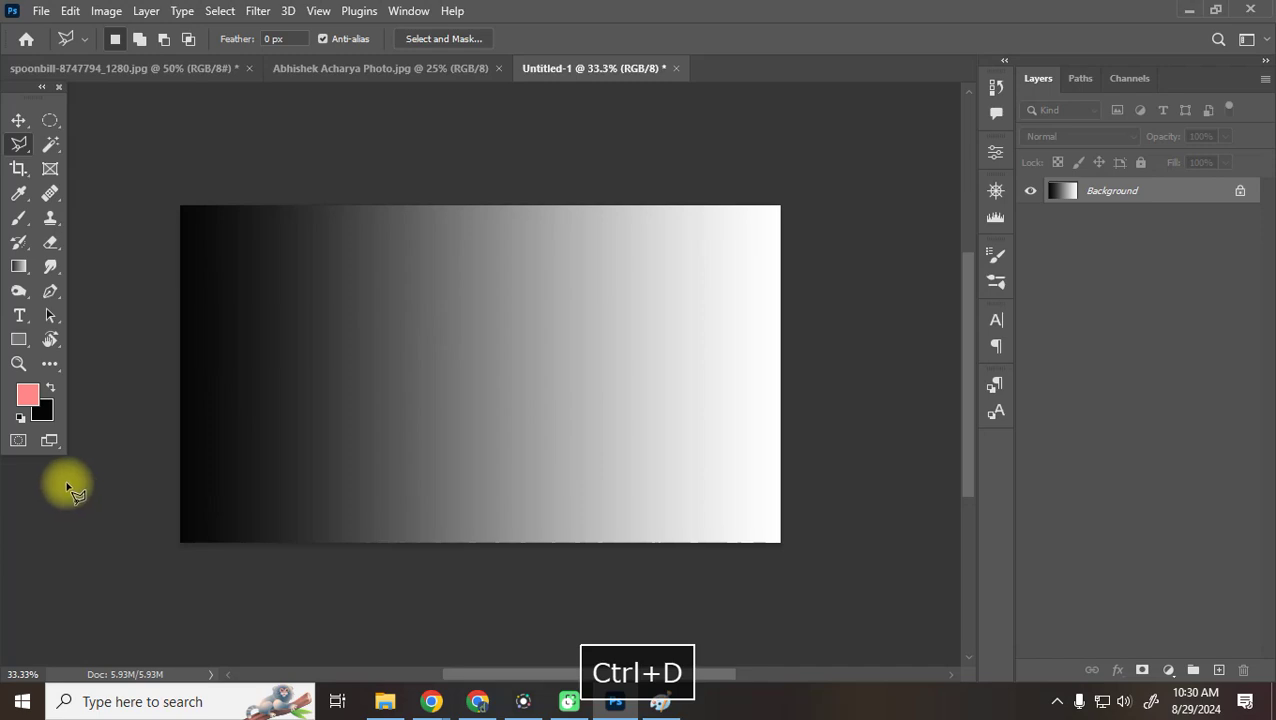
Activate the Magic Wand tool from the object and quick selection tool group
click(50, 143)
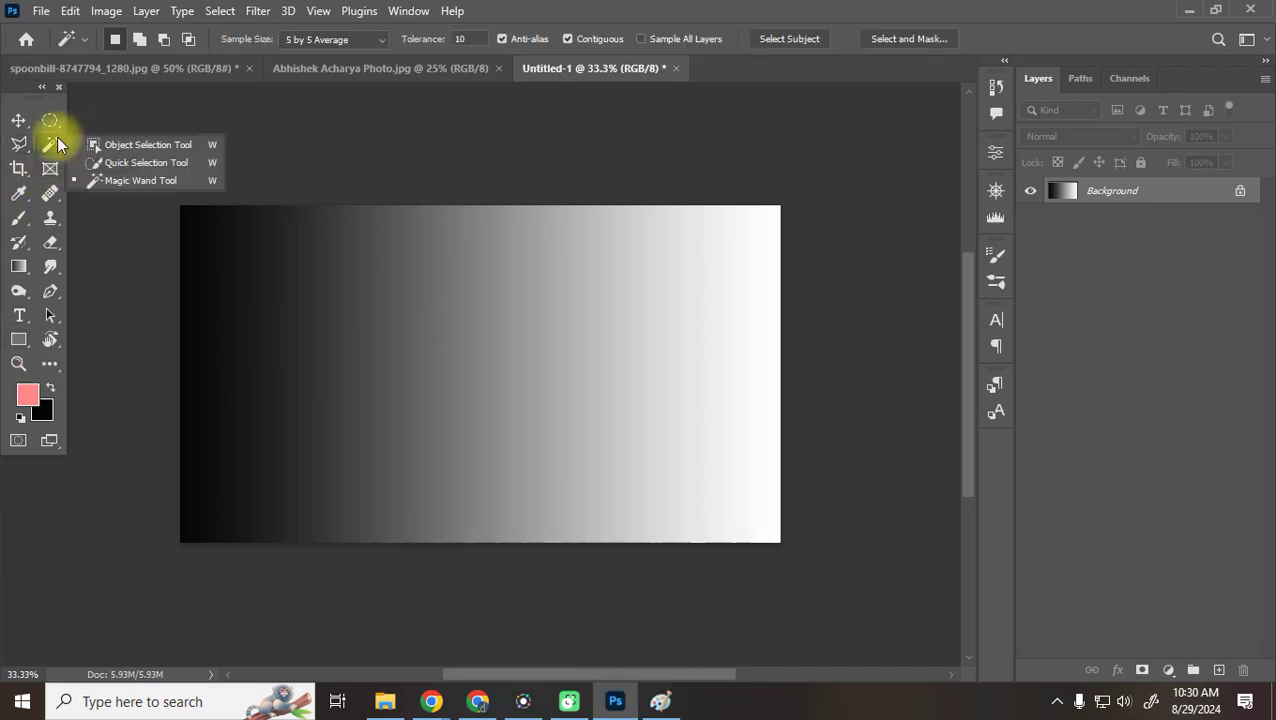
click(136, 180)
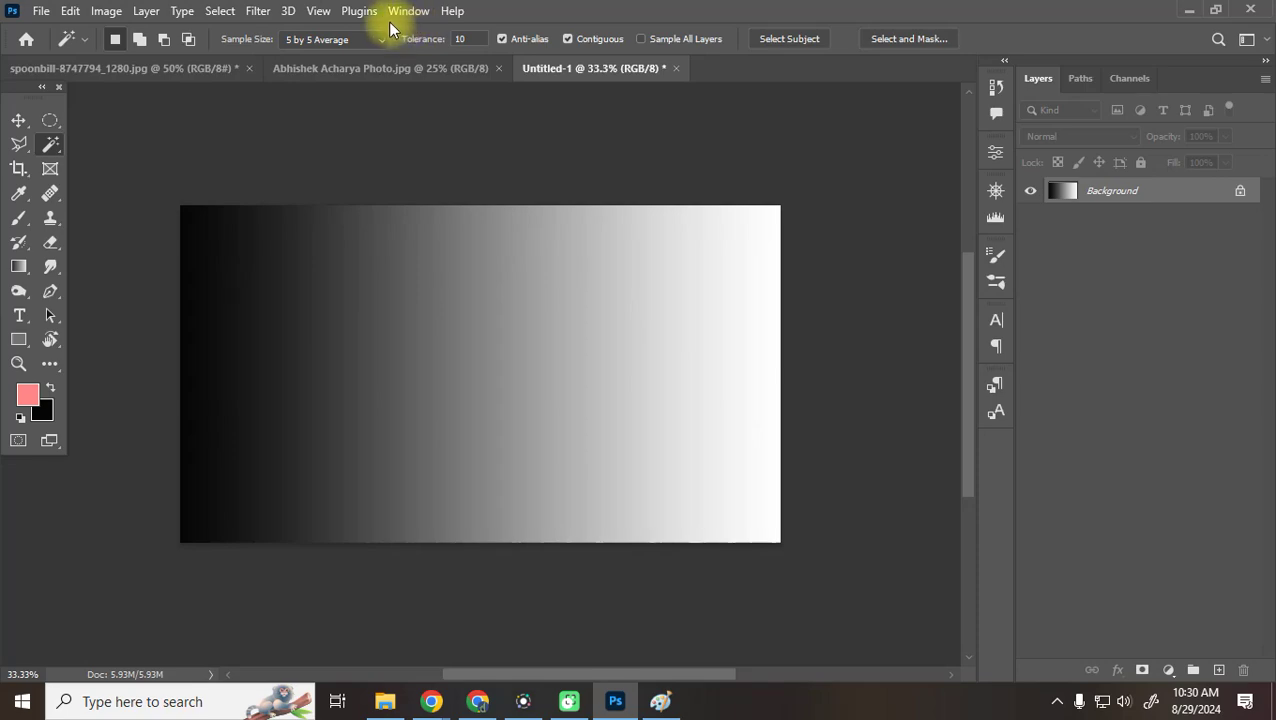
Switch to the Google Meet call, look through its participant list, and return to Photoshop
mouse_move(429, 699)
click(350, 624)
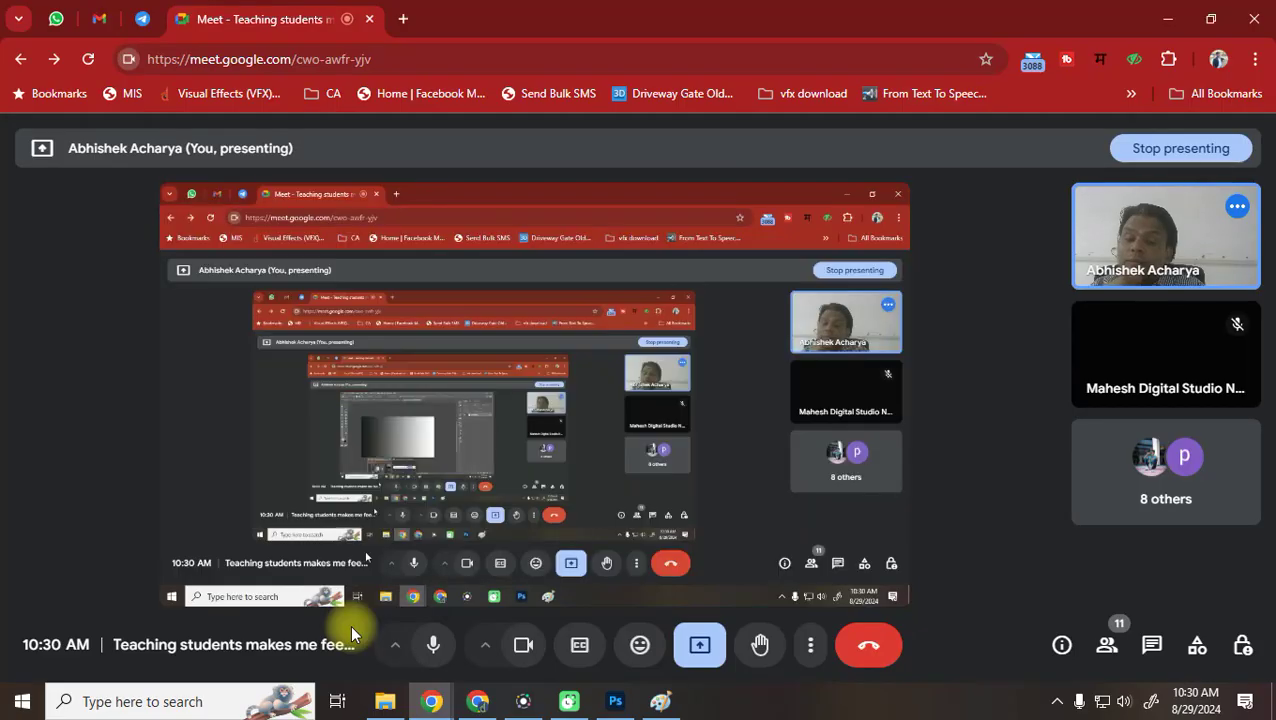
click(1106, 645)
scroll(1065, 428, down, 5)
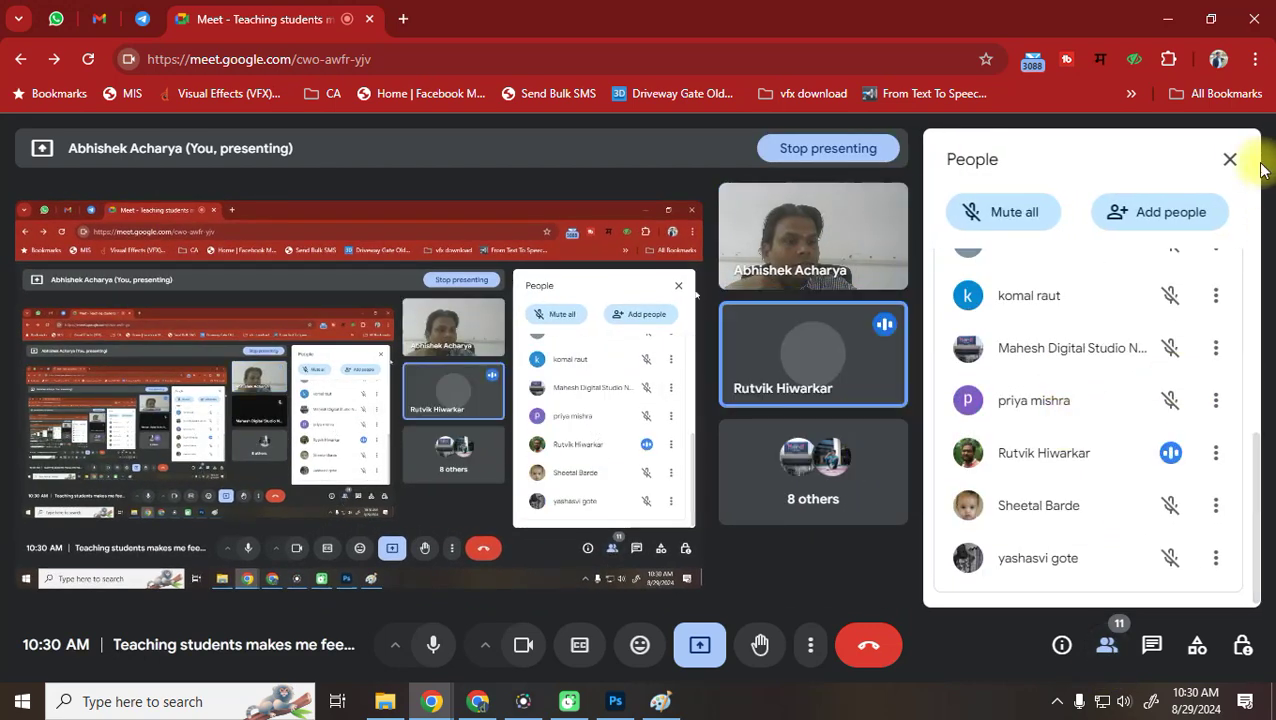
click(1230, 160)
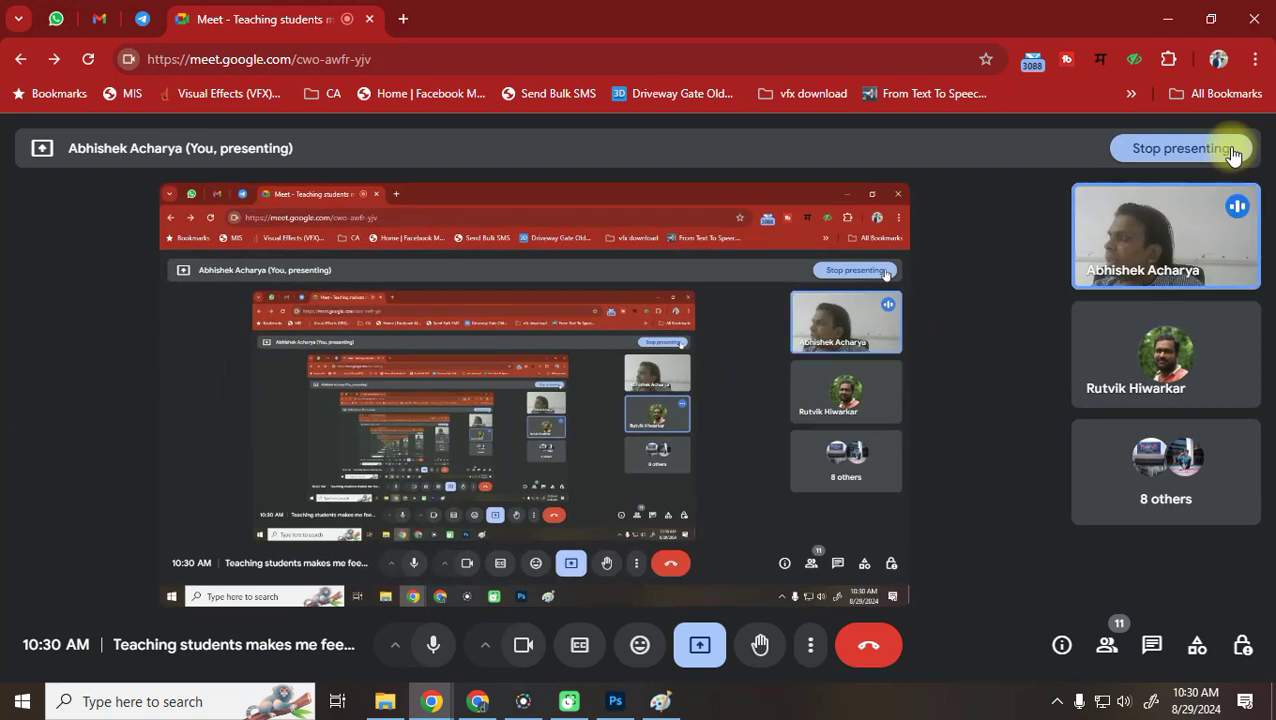
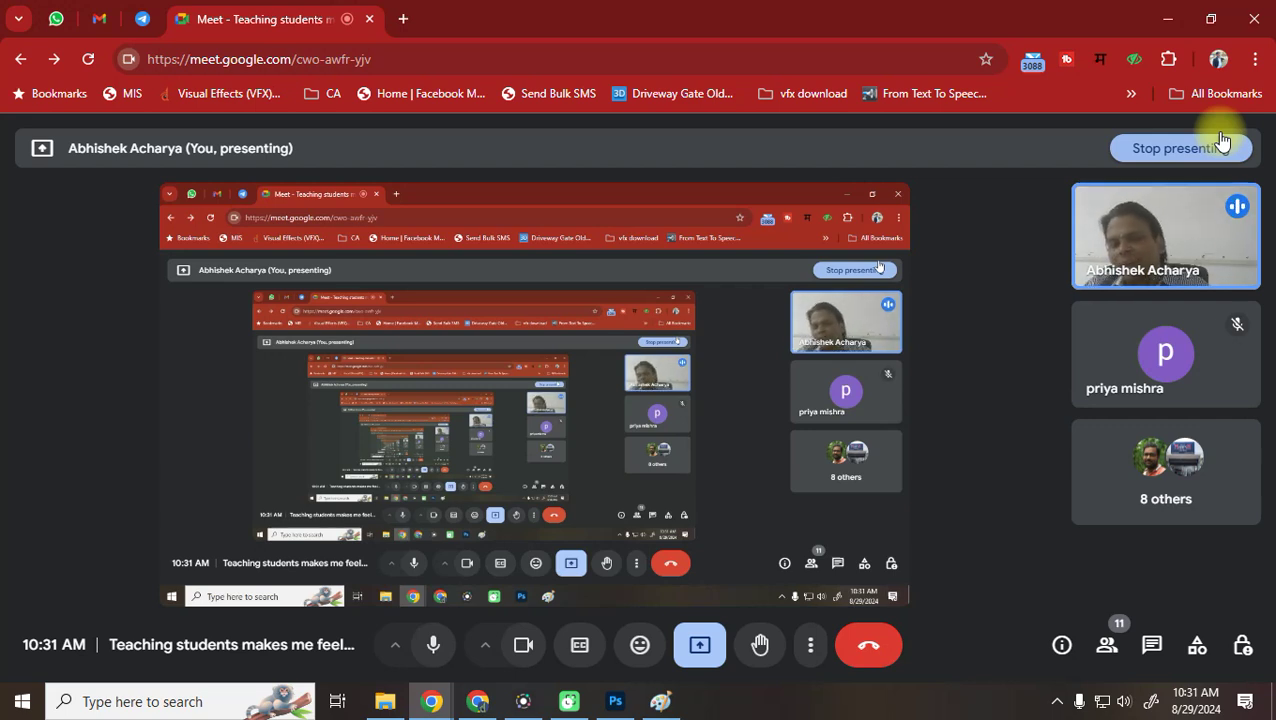
click(622, 705)
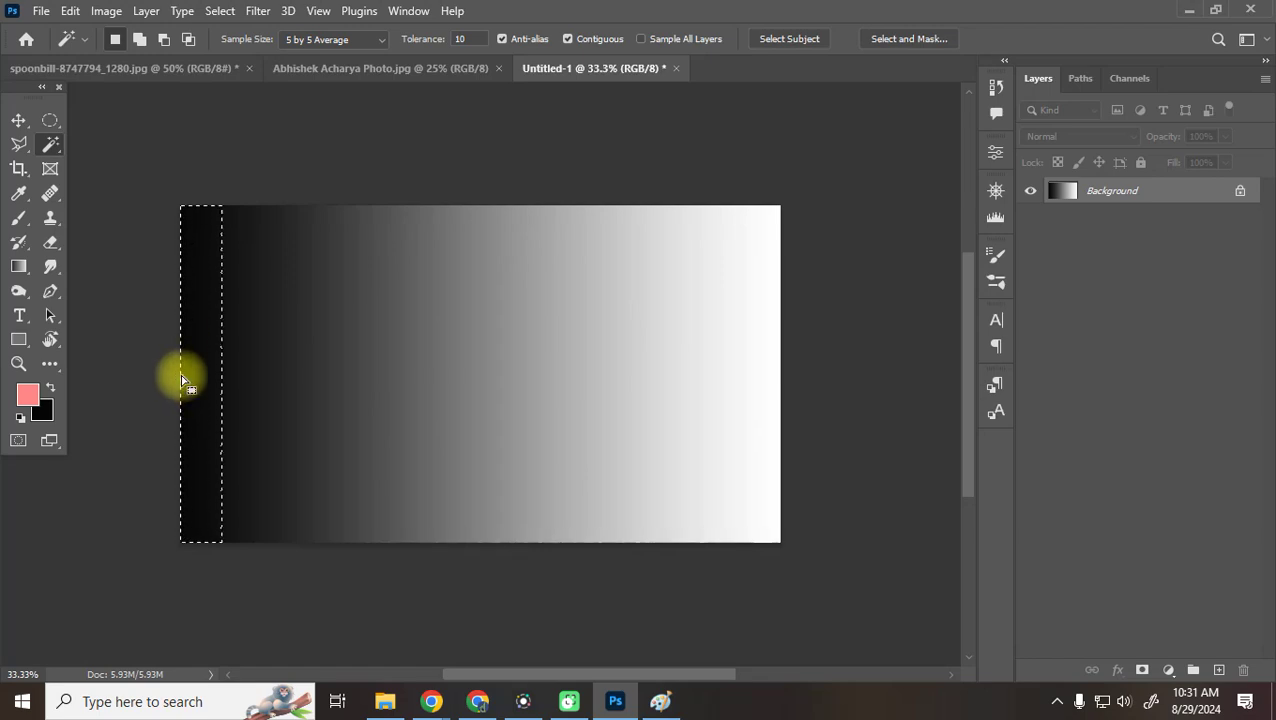
Select the gradient's black edge with the Magic Wand at tolerance 10, replace it with a tolerance 5 selection, and deselect
key(ctrl+d)
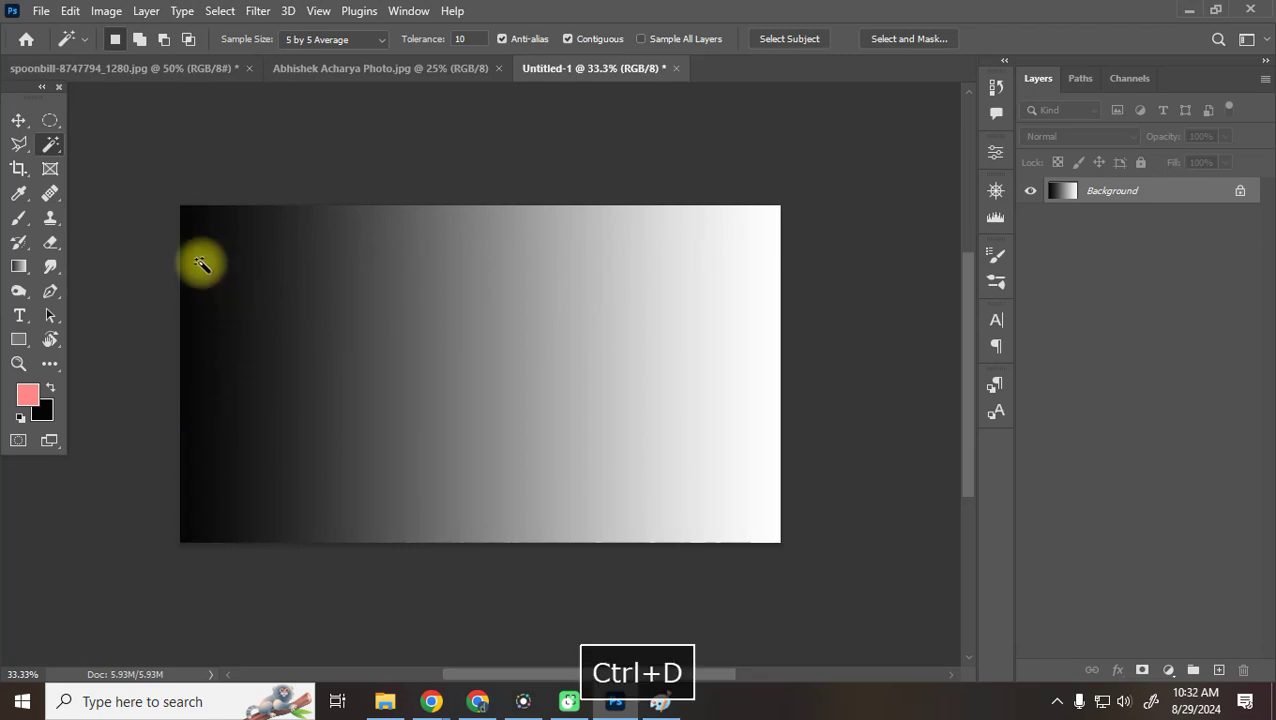
click(200, 290)
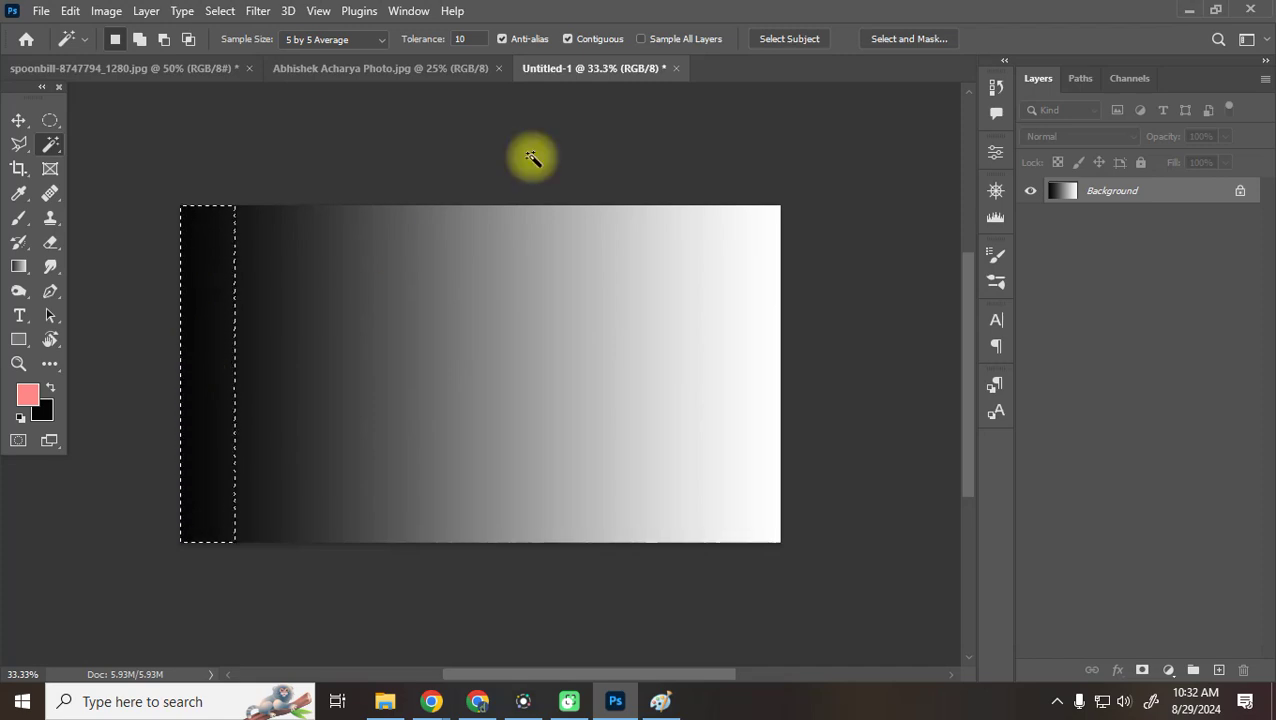
click(466, 38)
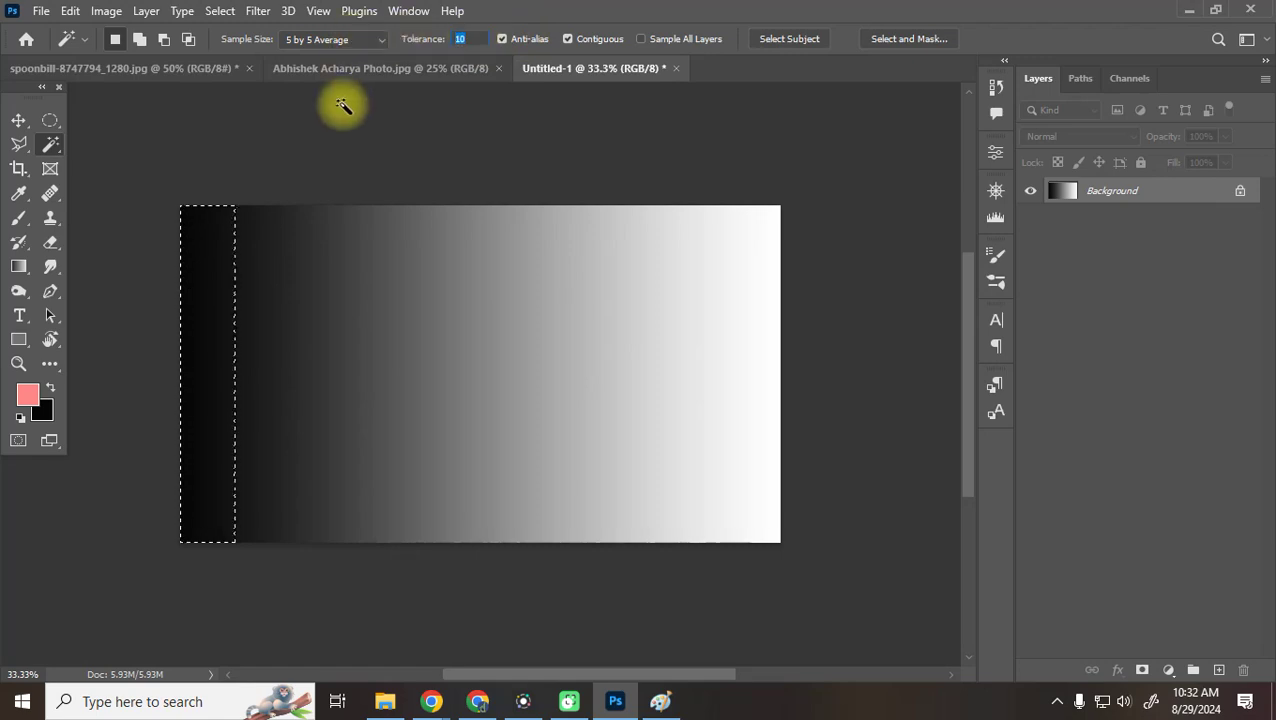
key(BackSpace)
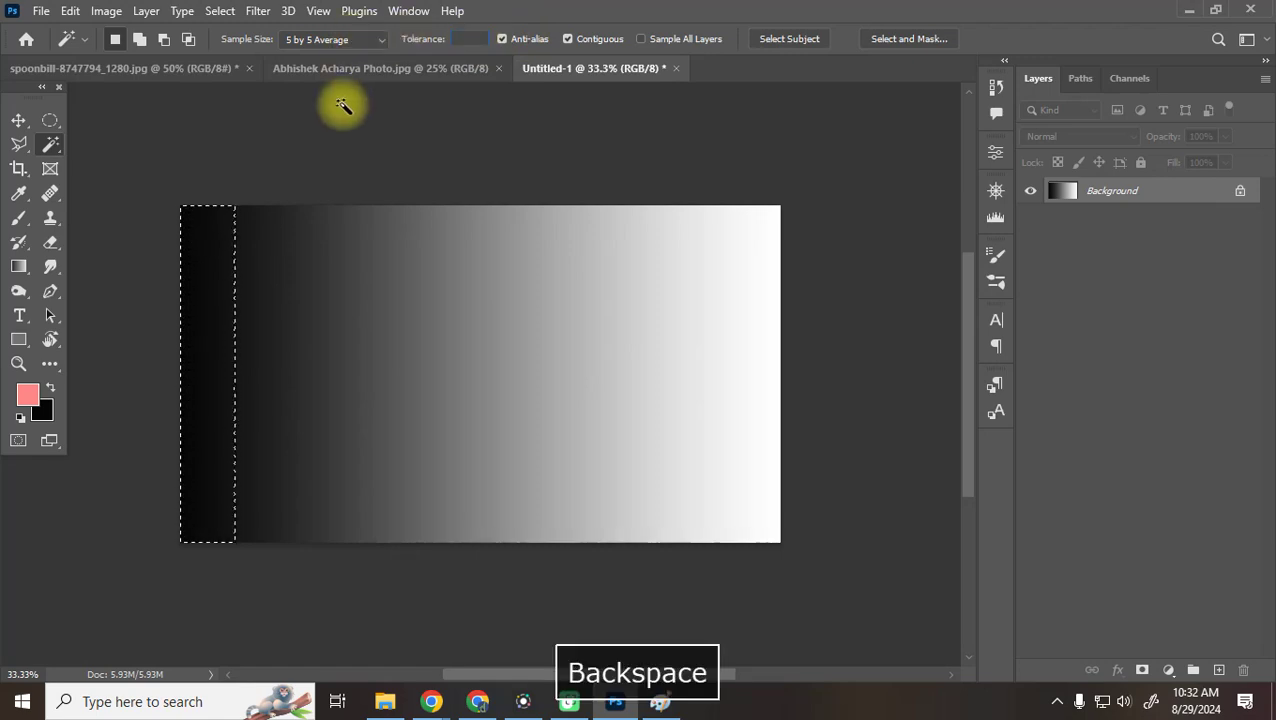
text(5)
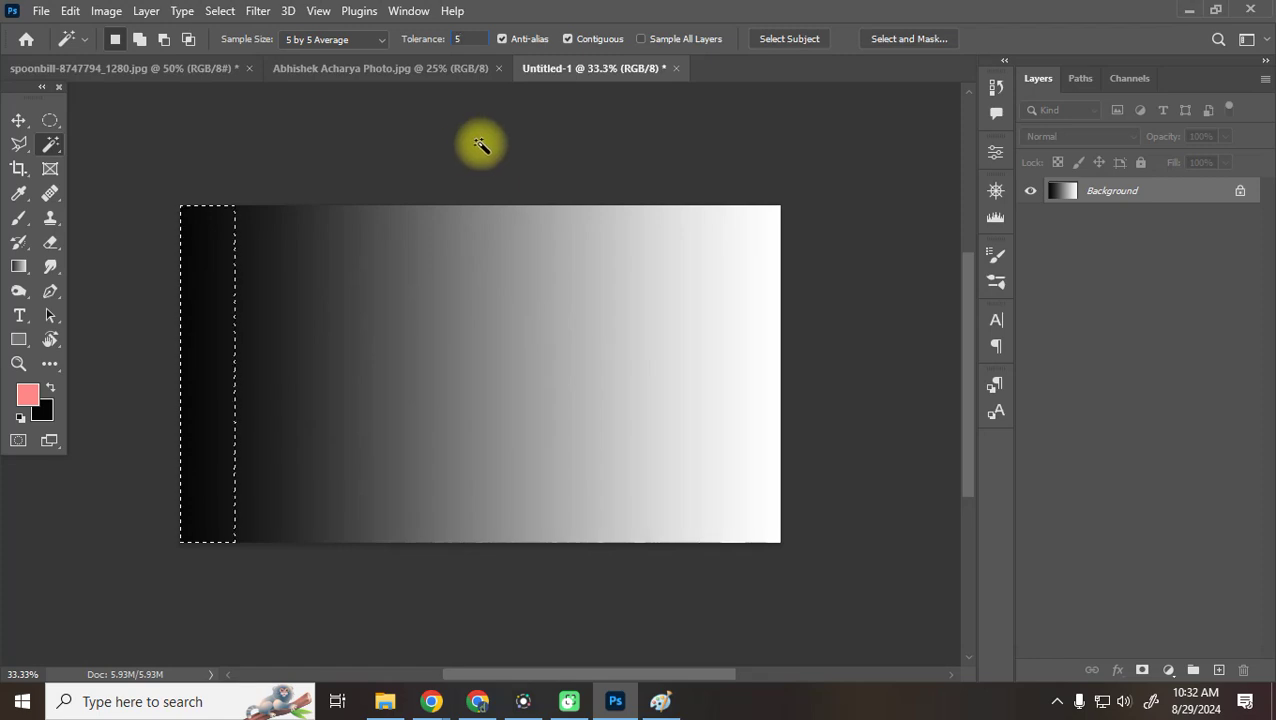
key(ctrl+d)
click(207, 330)
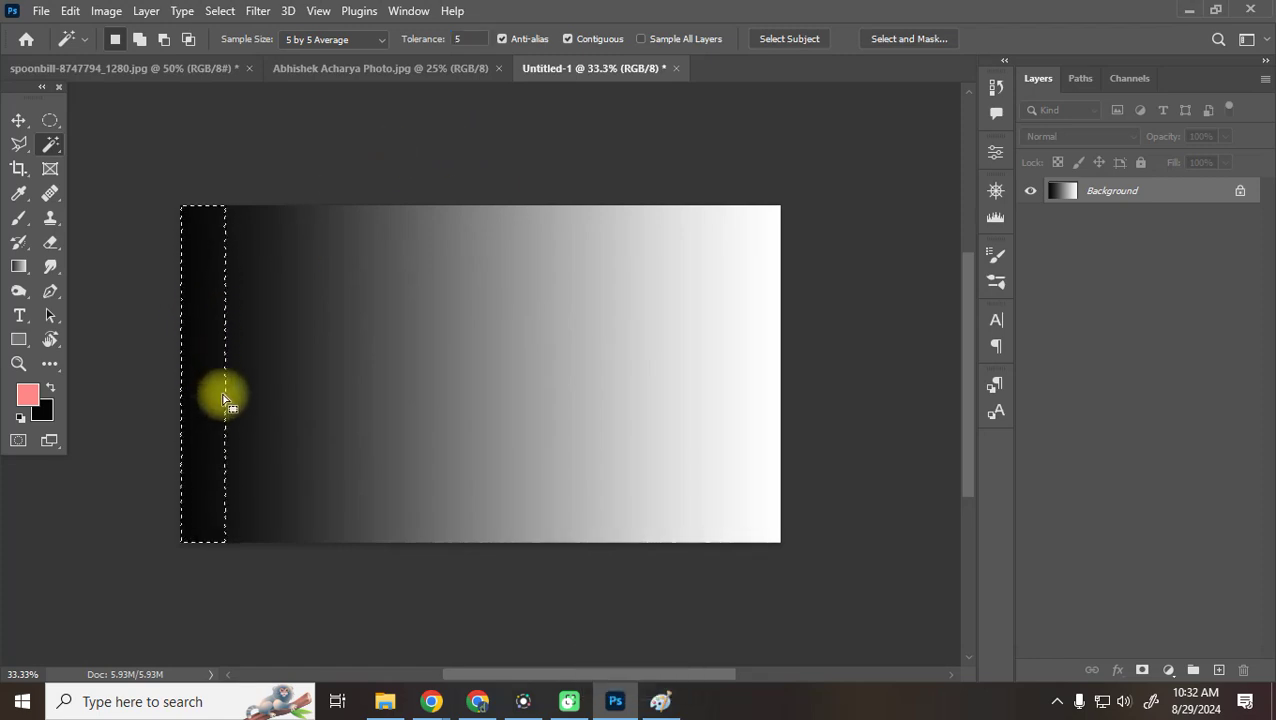
key(ctrl+d)
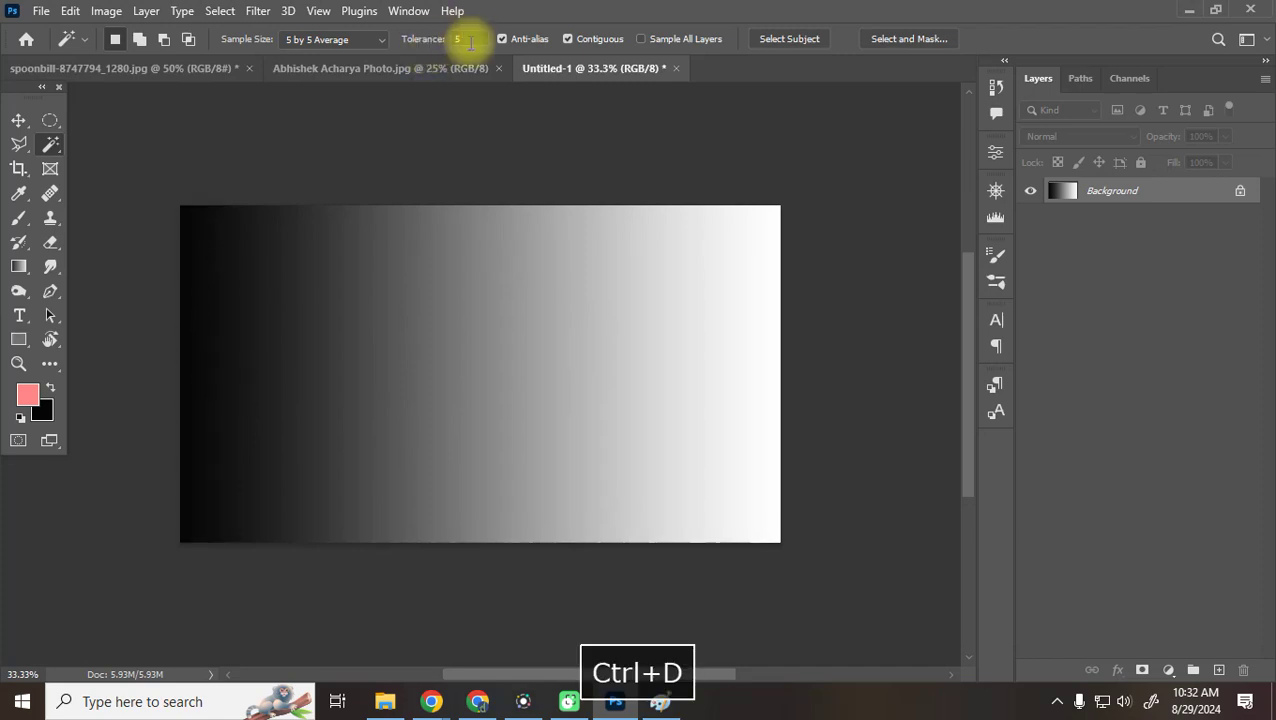
Set the Magic Wand tolerance to 20, select the dark strip from the gradient's black edge, and deselect it
click(466, 36)
text(2)
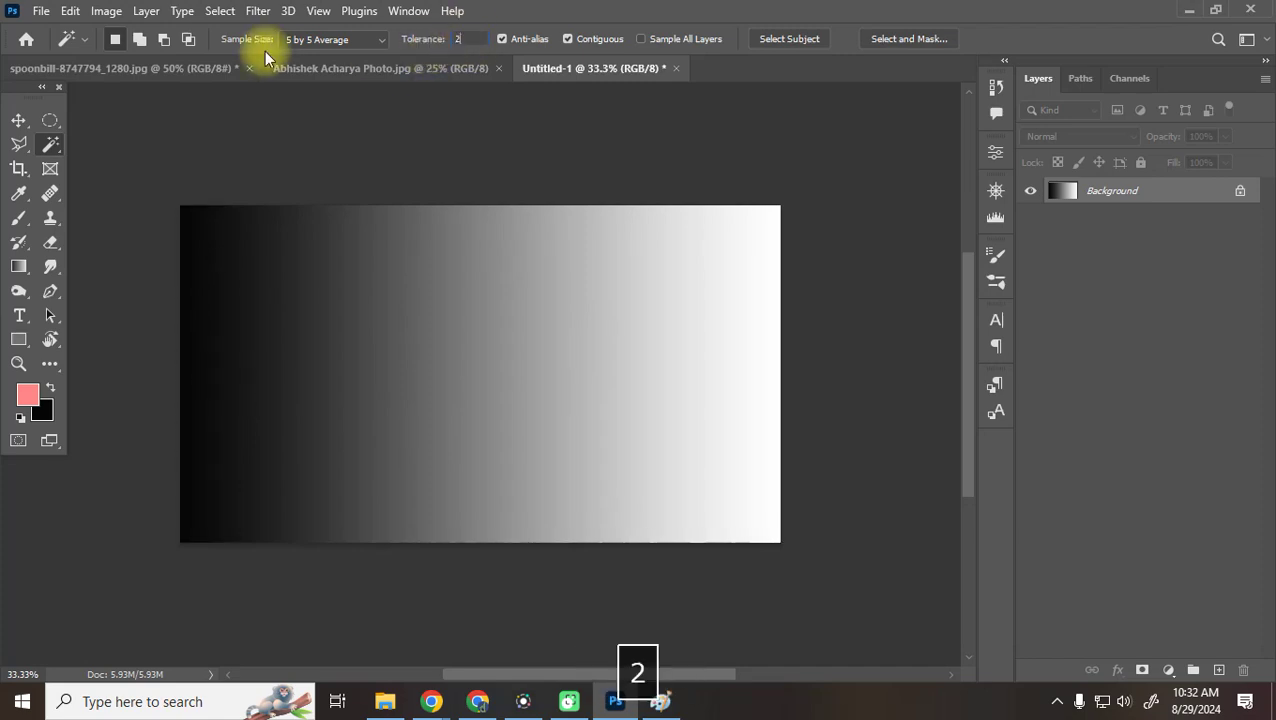
text(0)
key(Return)
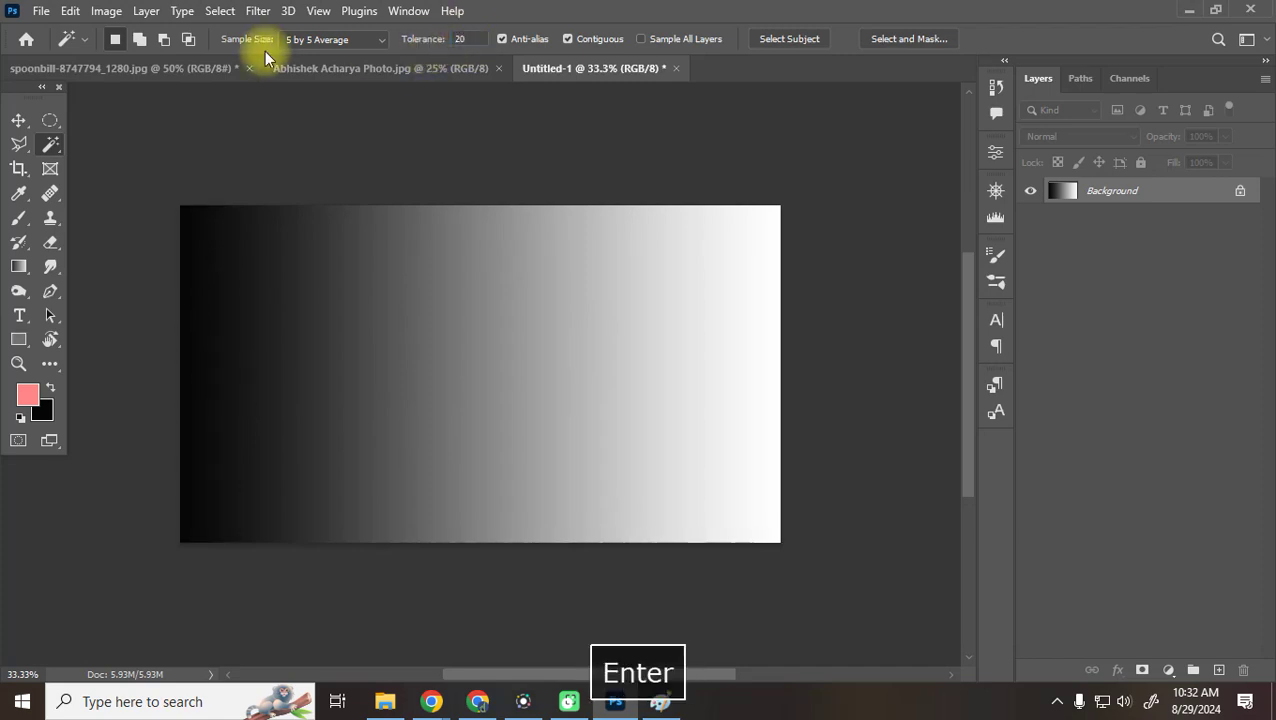
click(188, 340)
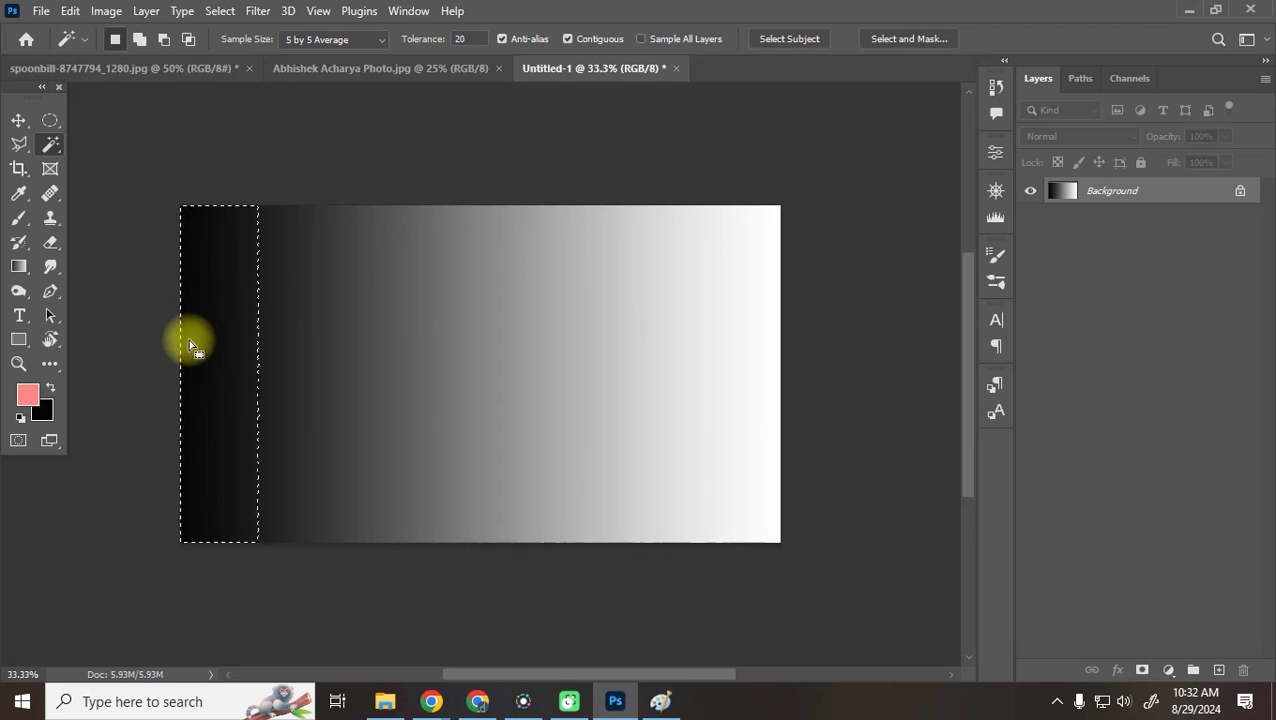
key(ctrl+d)
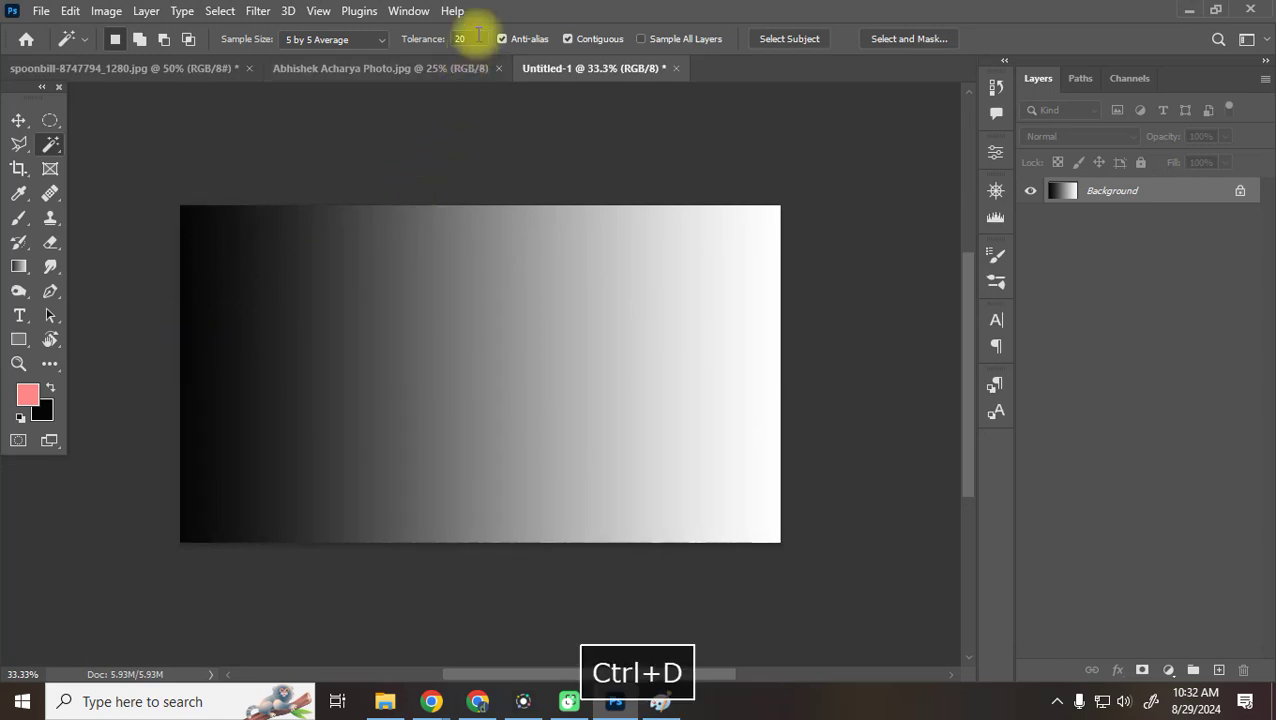
Raise the Magic Wand tolerance to 40, sample the gradient's black edge, and clear the selection
text(40)
key(Return)
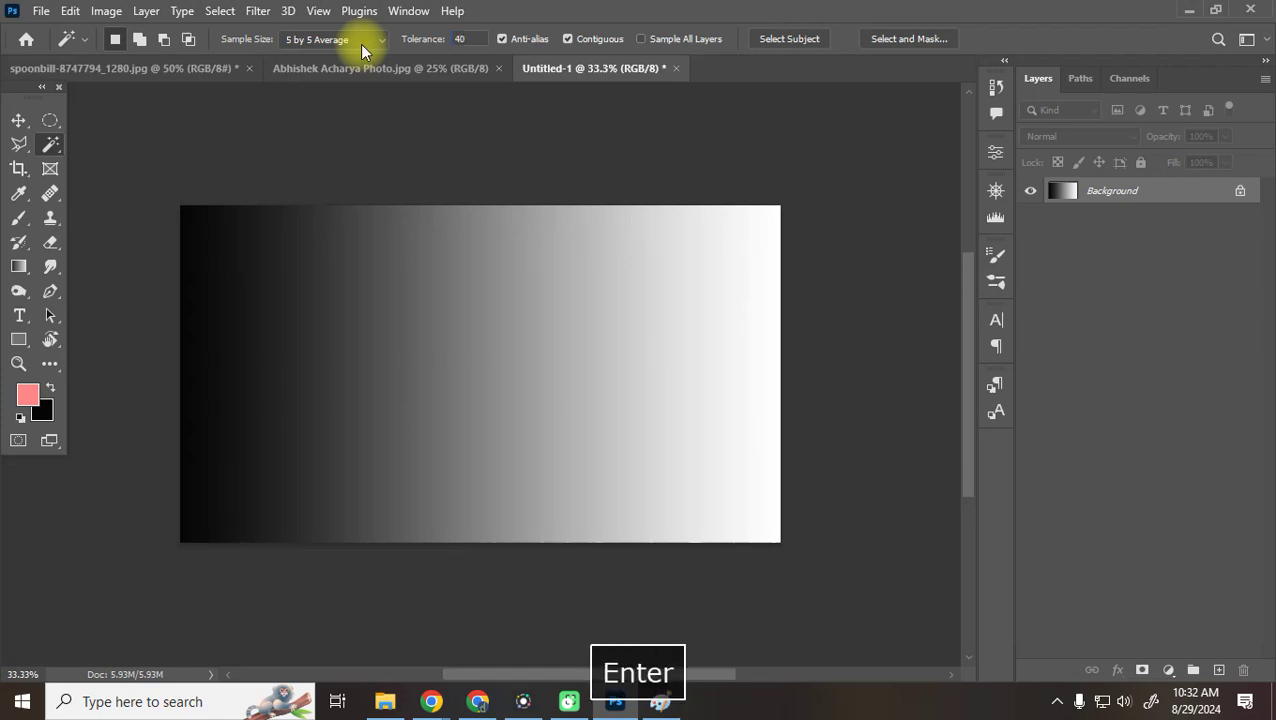
click(194, 314)
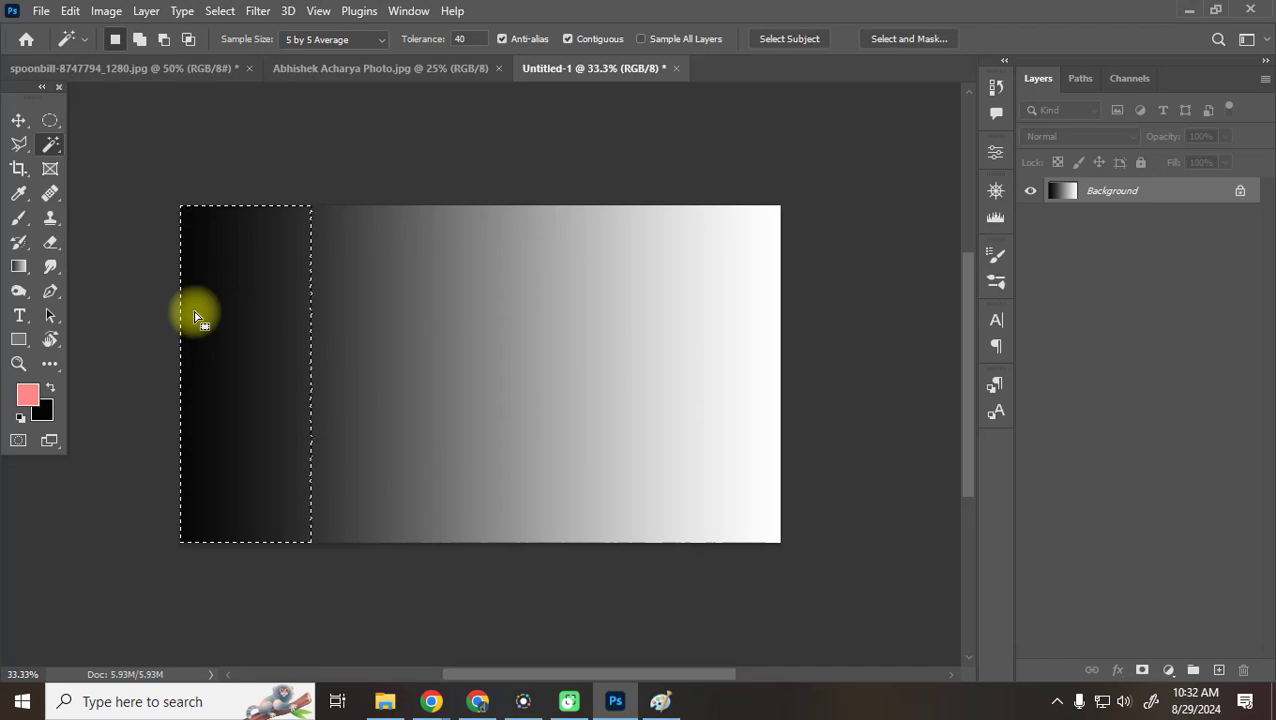
key(ctrl+d)
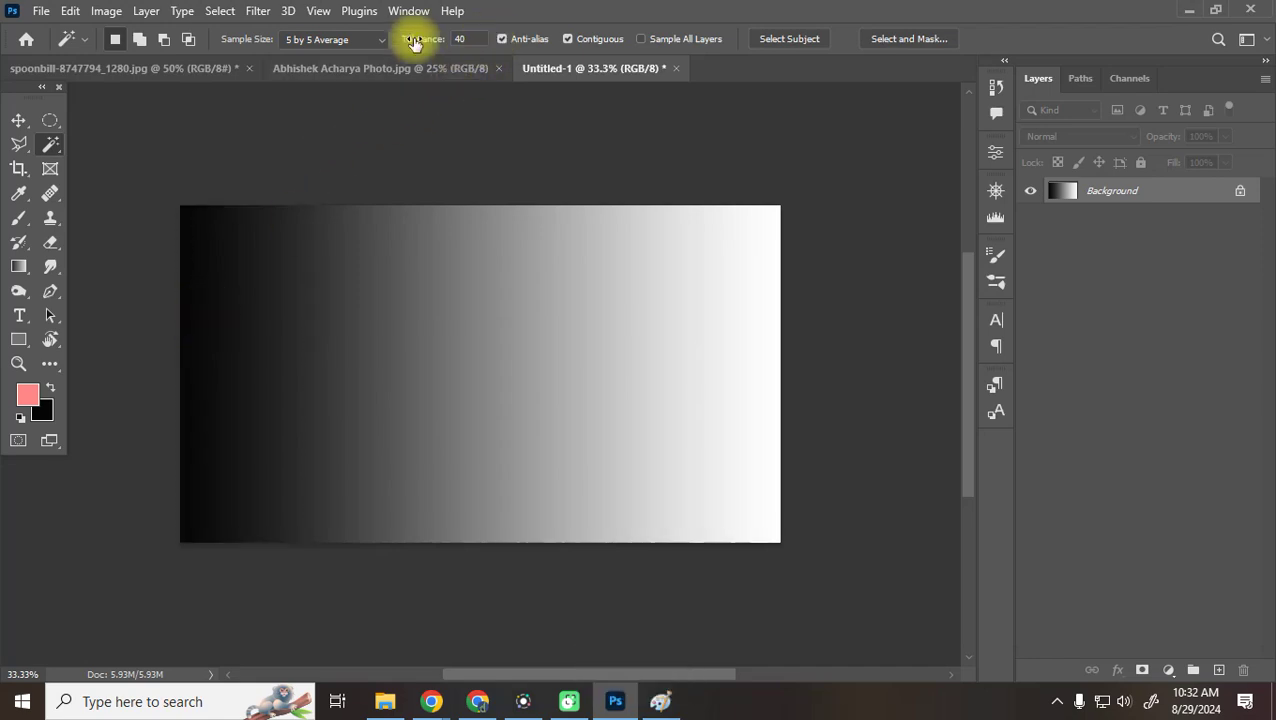
Set the tolerance to 60, select the gradient's dark area from its black edge, and deselect it
click(466, 38)
text(0)
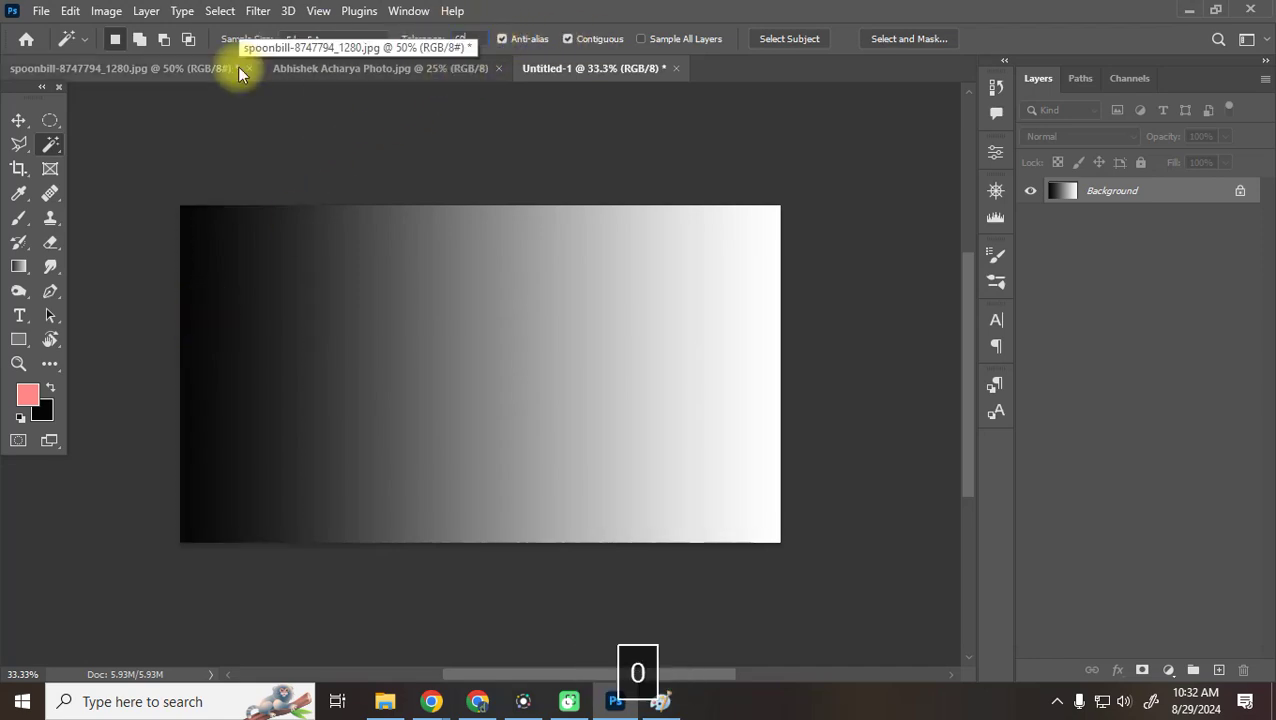
key(Return)
click(187, 367)
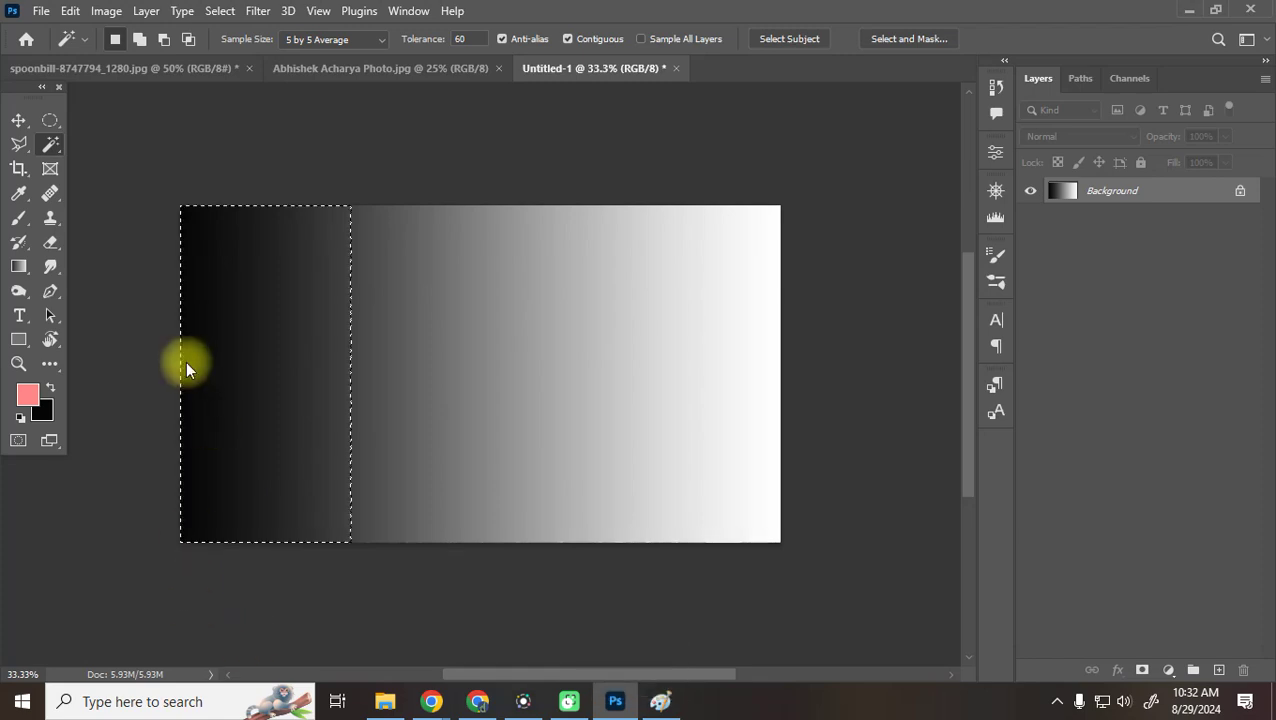
key(ctrl+d)
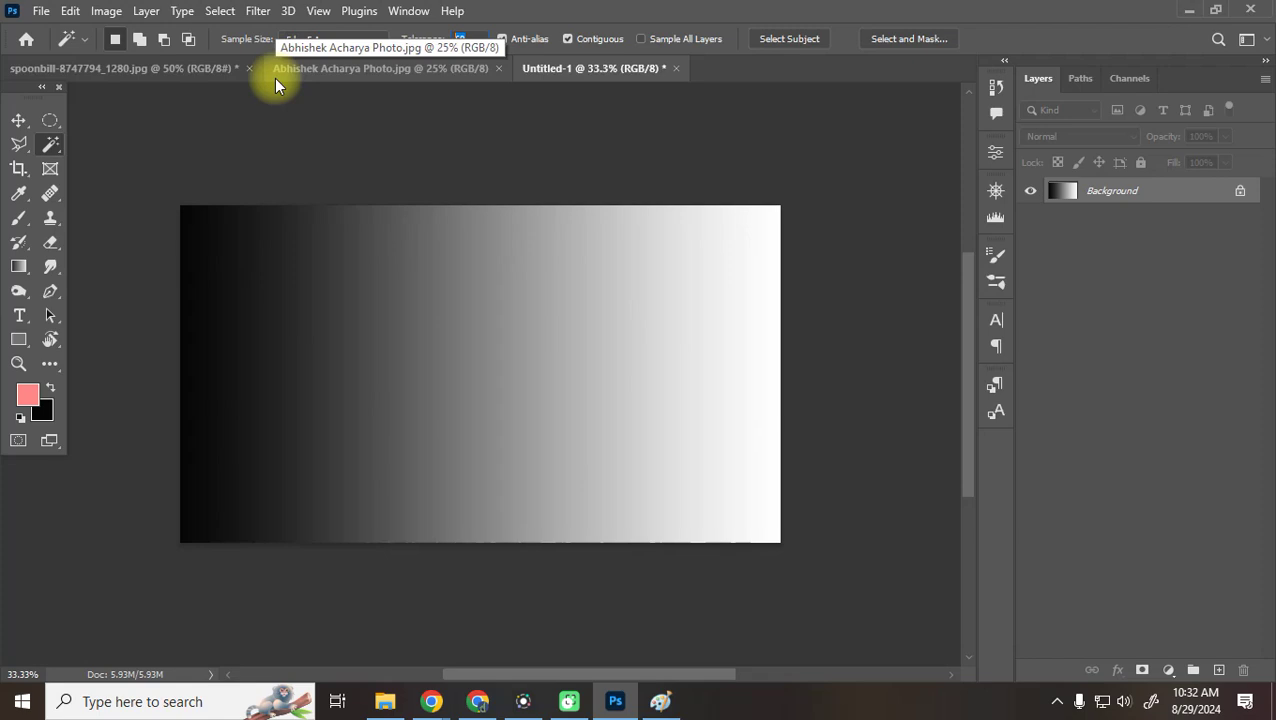
Select the dark part of the gradient with the Magic Wand at tolerance 80, and deselect it
key(Return)
click(224, 337)
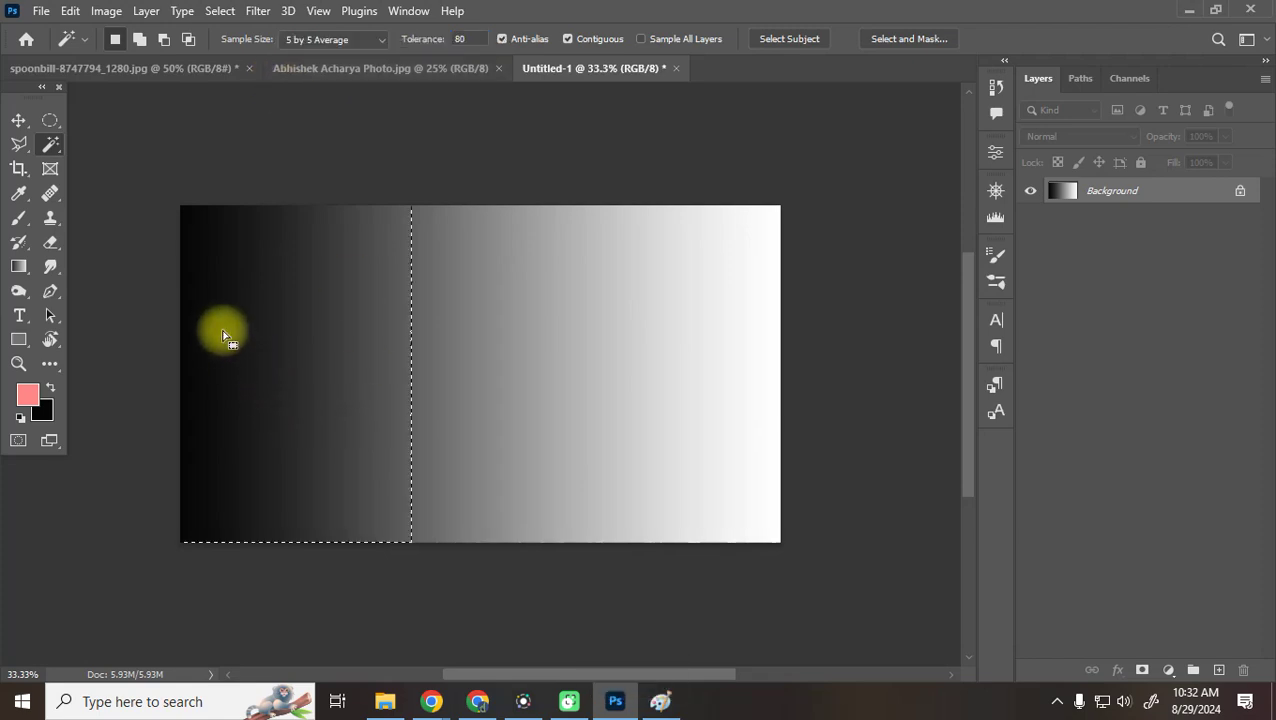
key(ctrl+d)
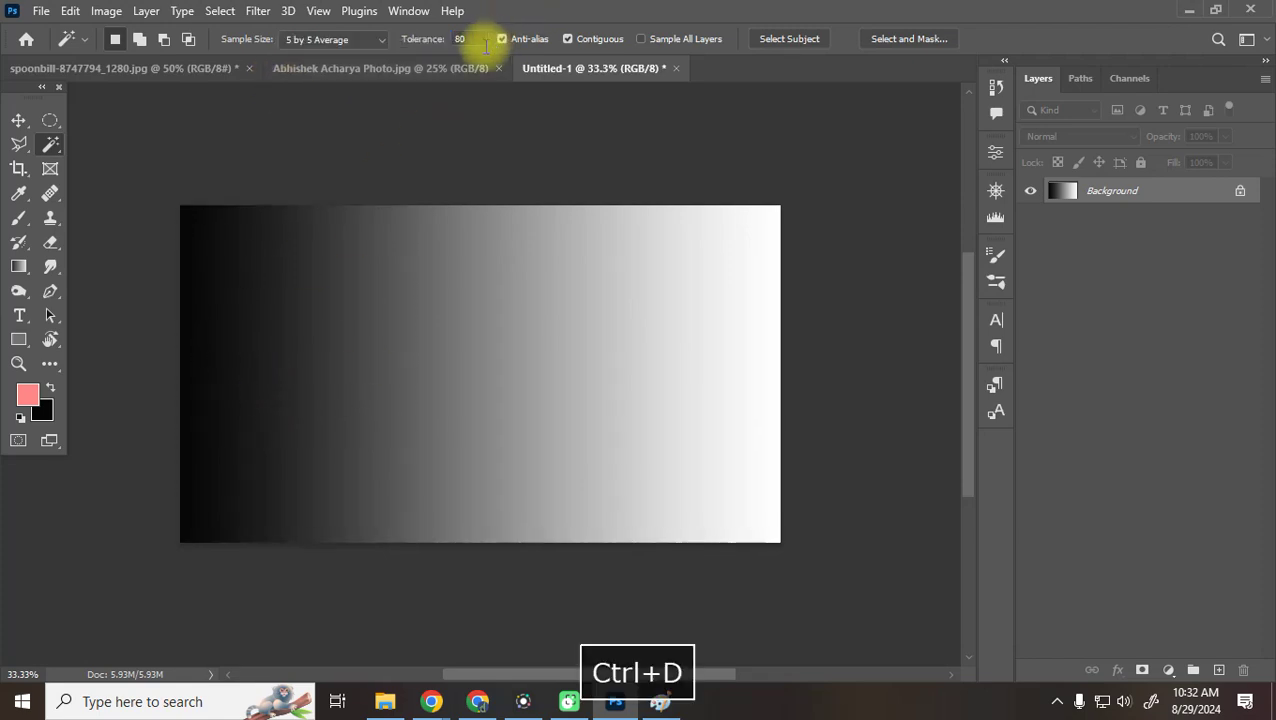
Set the Magic Wand tolerance to 120, sample near the gradient's black edge, and clear the selection
text(120)
key(Return)
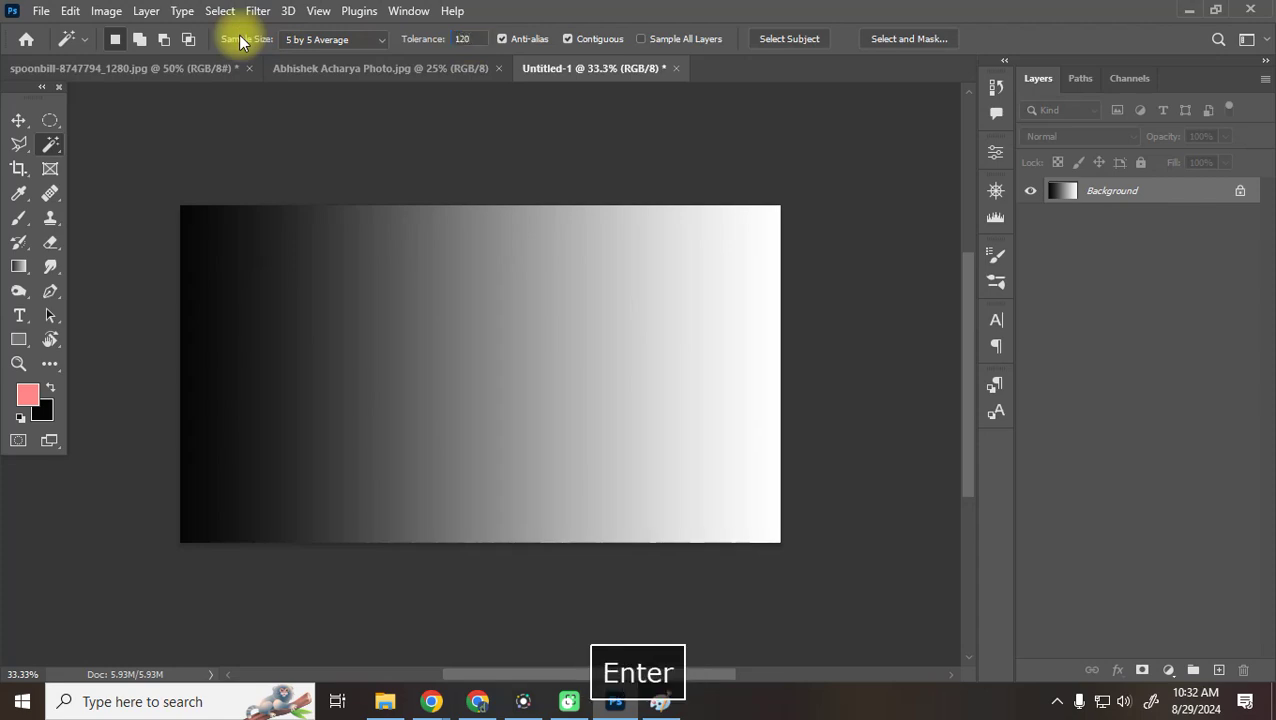
click(204, 306)
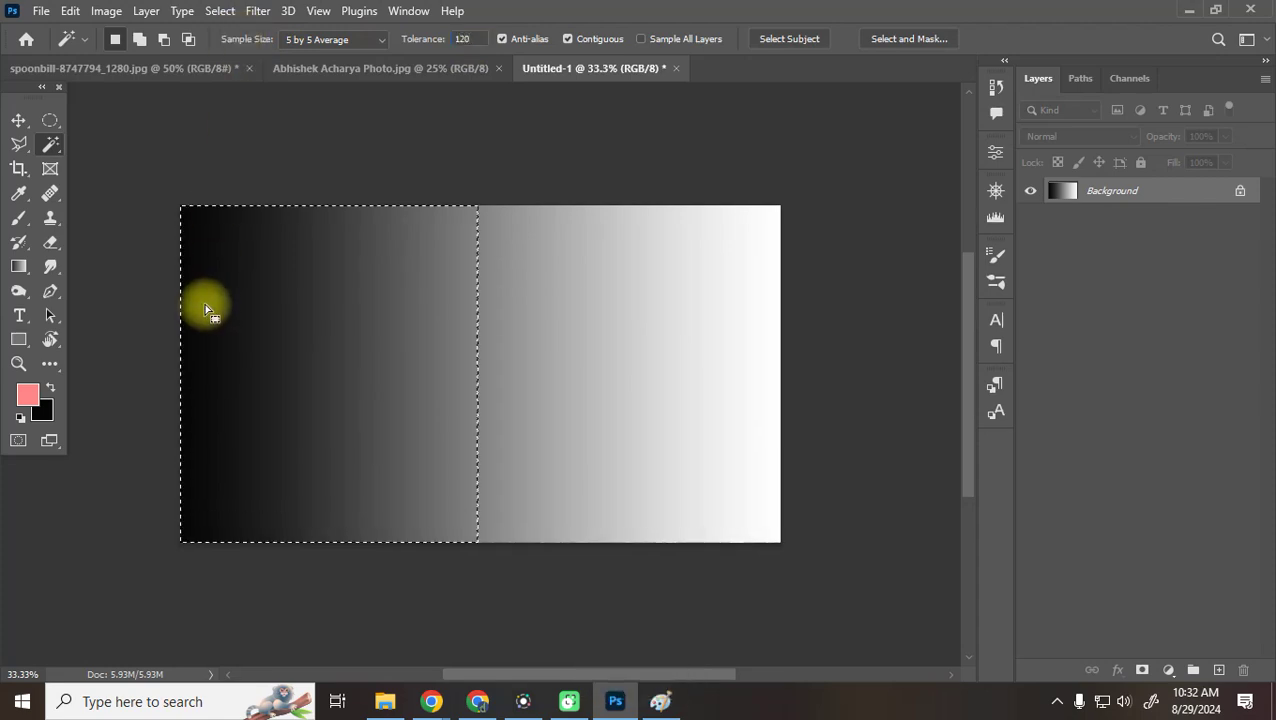
key(ctrl+d)
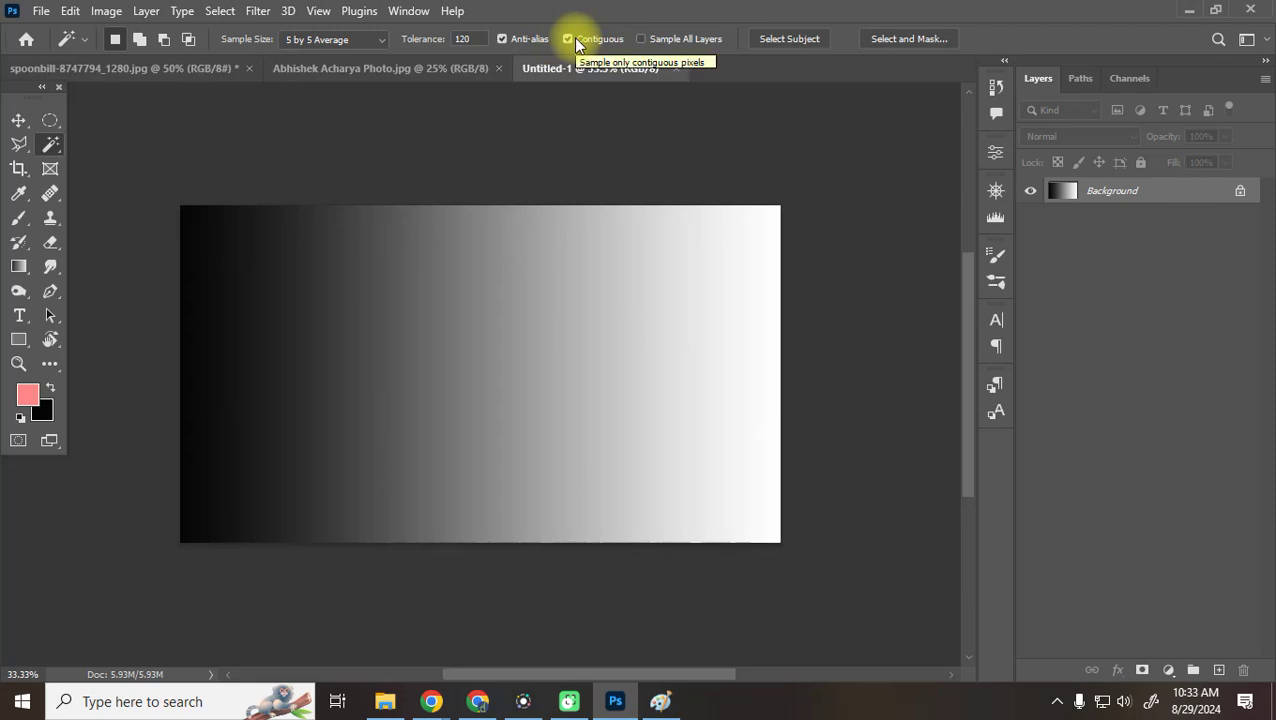
Set the Magic Wand tolerance to 200, sample the gradient's black edge and its white edge in turn, and deselect
click(475, 38)
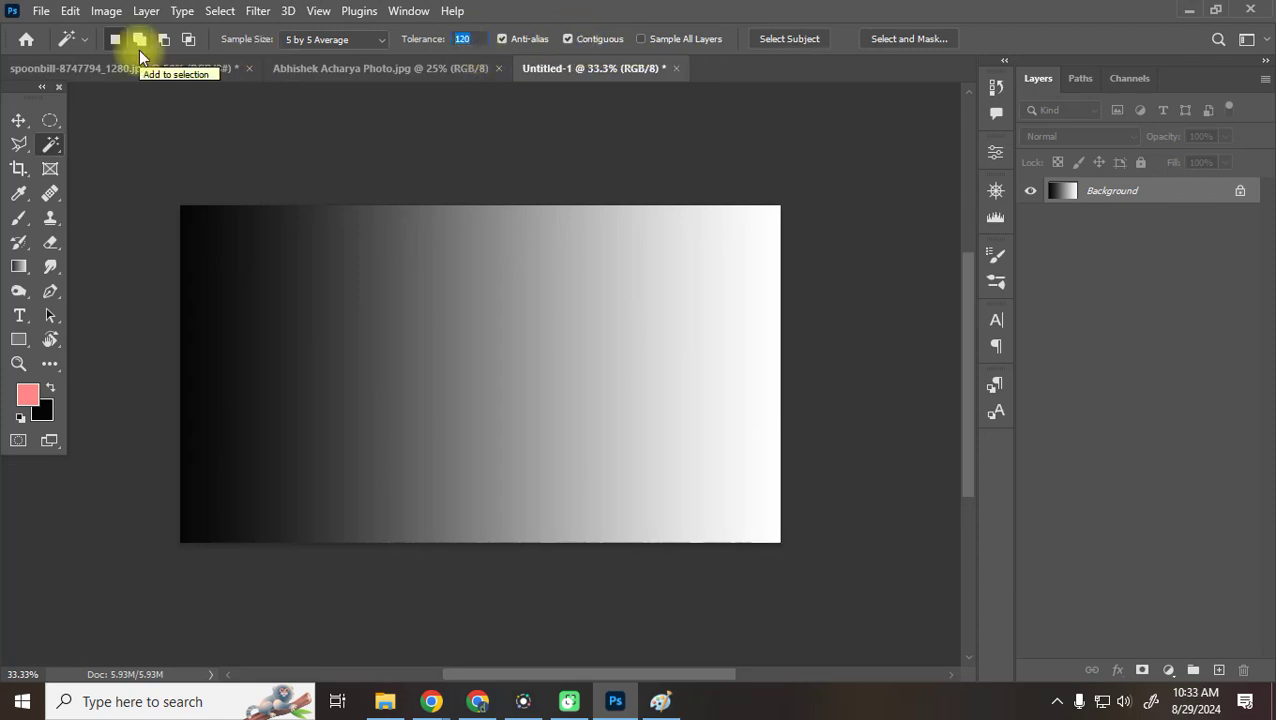
text(200)
key(Return)
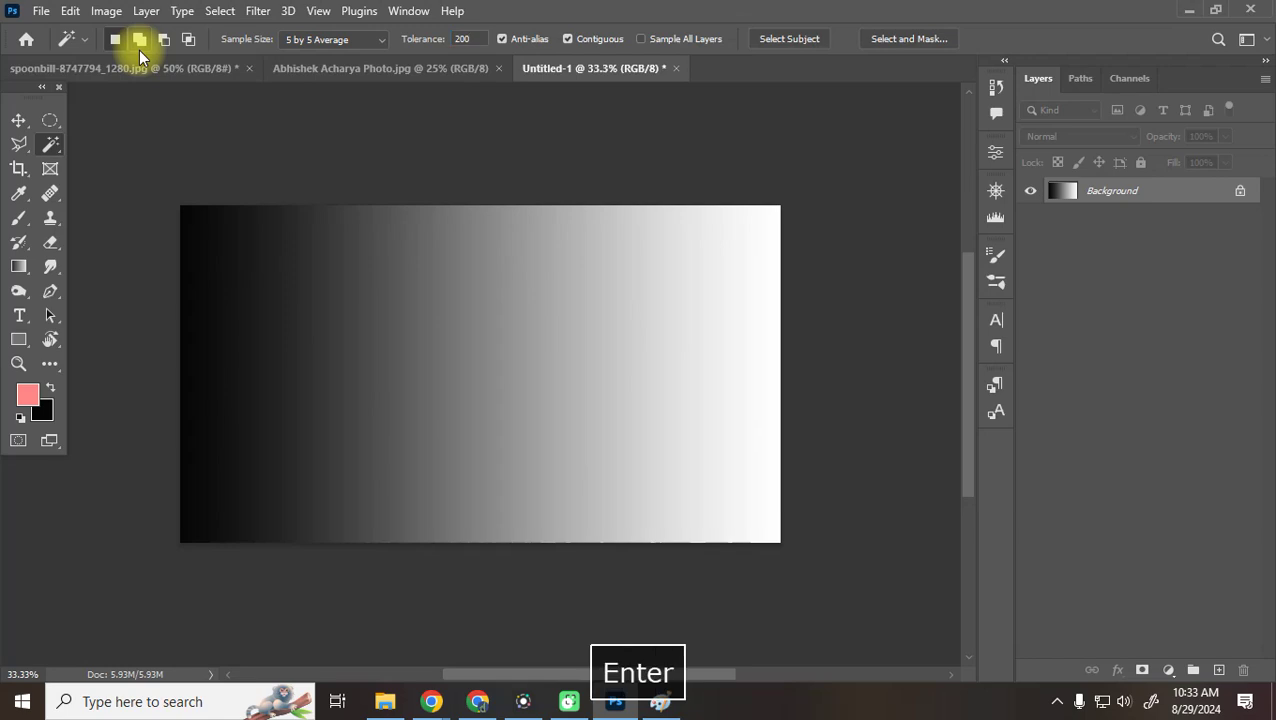
click(195, 371)
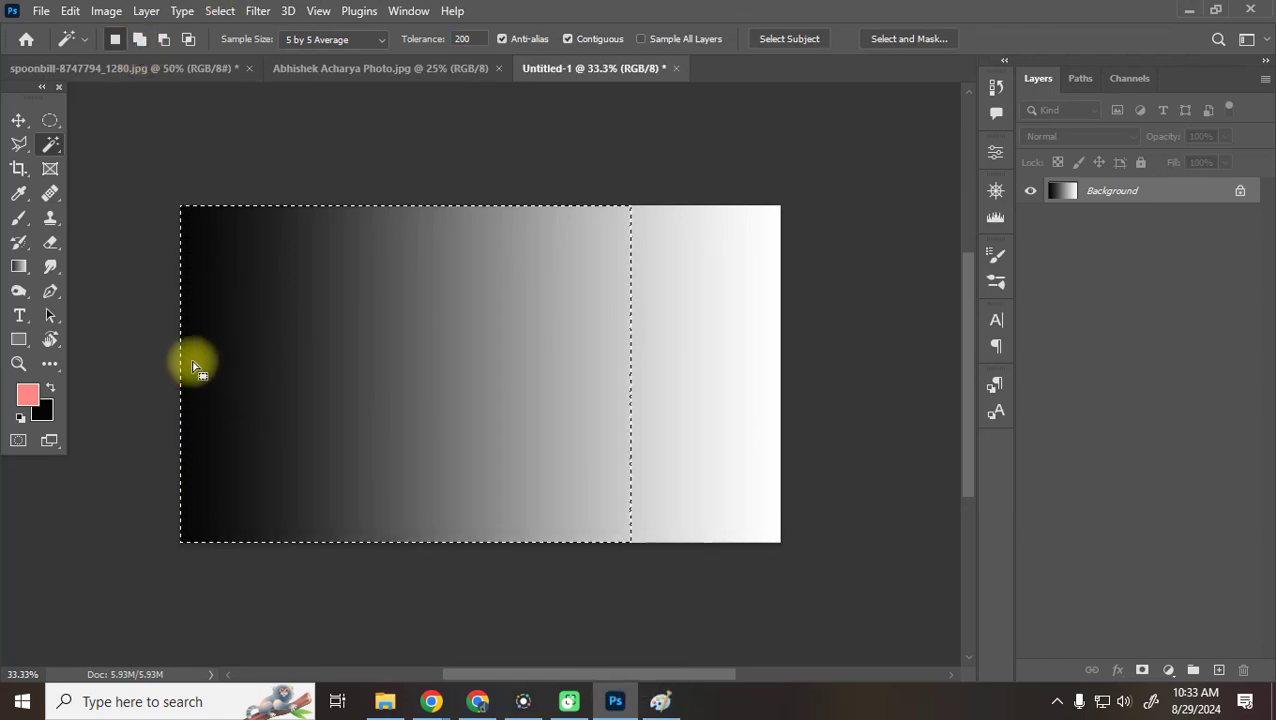
click(770, 262)
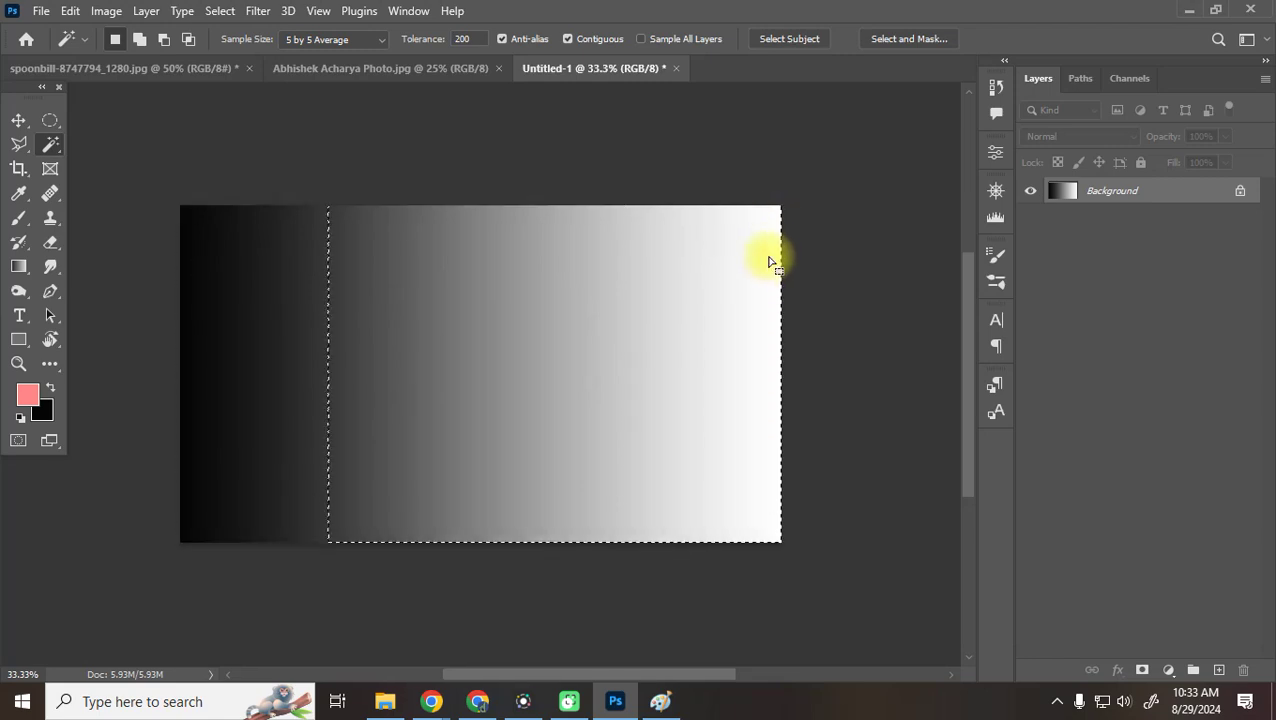
key(ctrl+d)
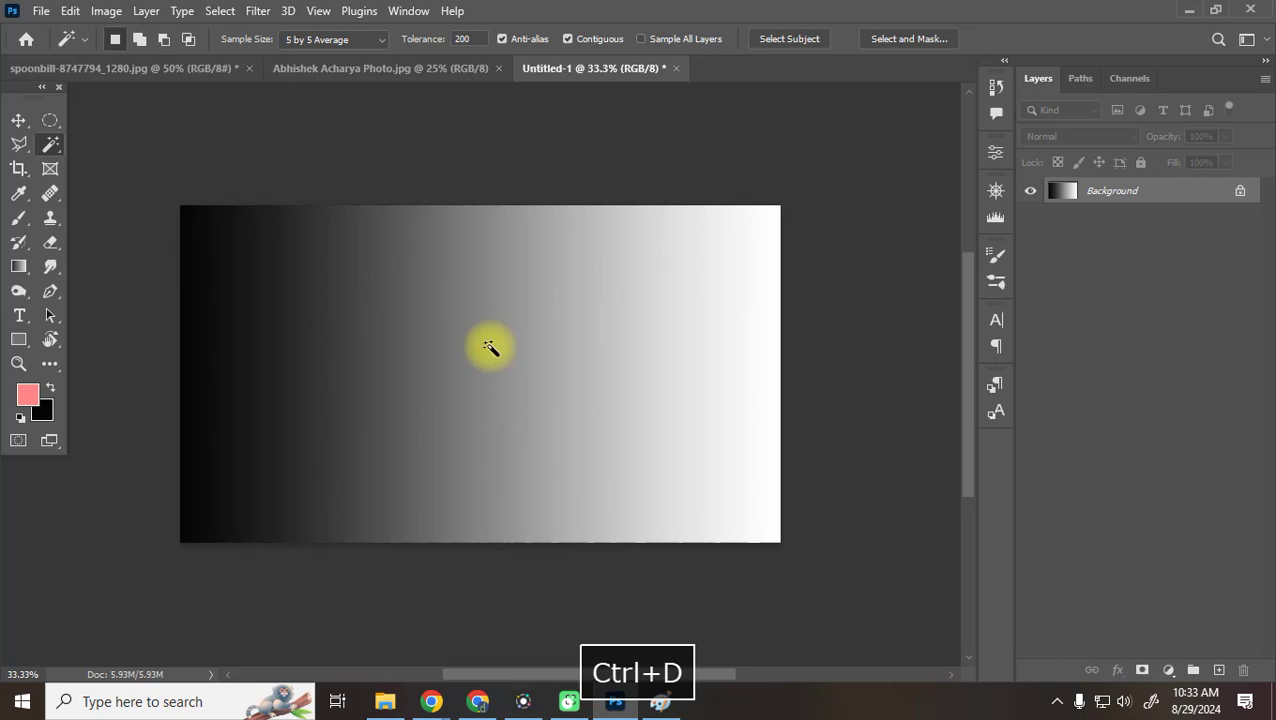
key(ctrl+d)
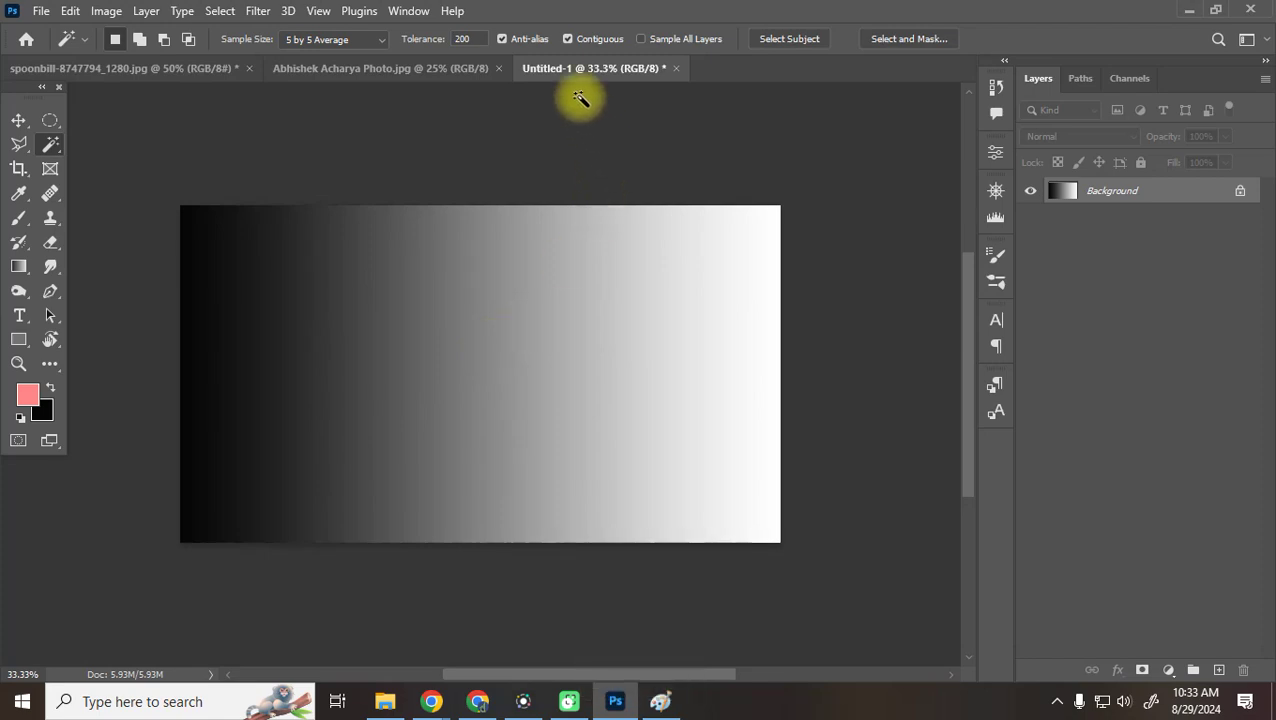
Set the Magic Wand tolerance to 40
click(470, 38)
text(4)
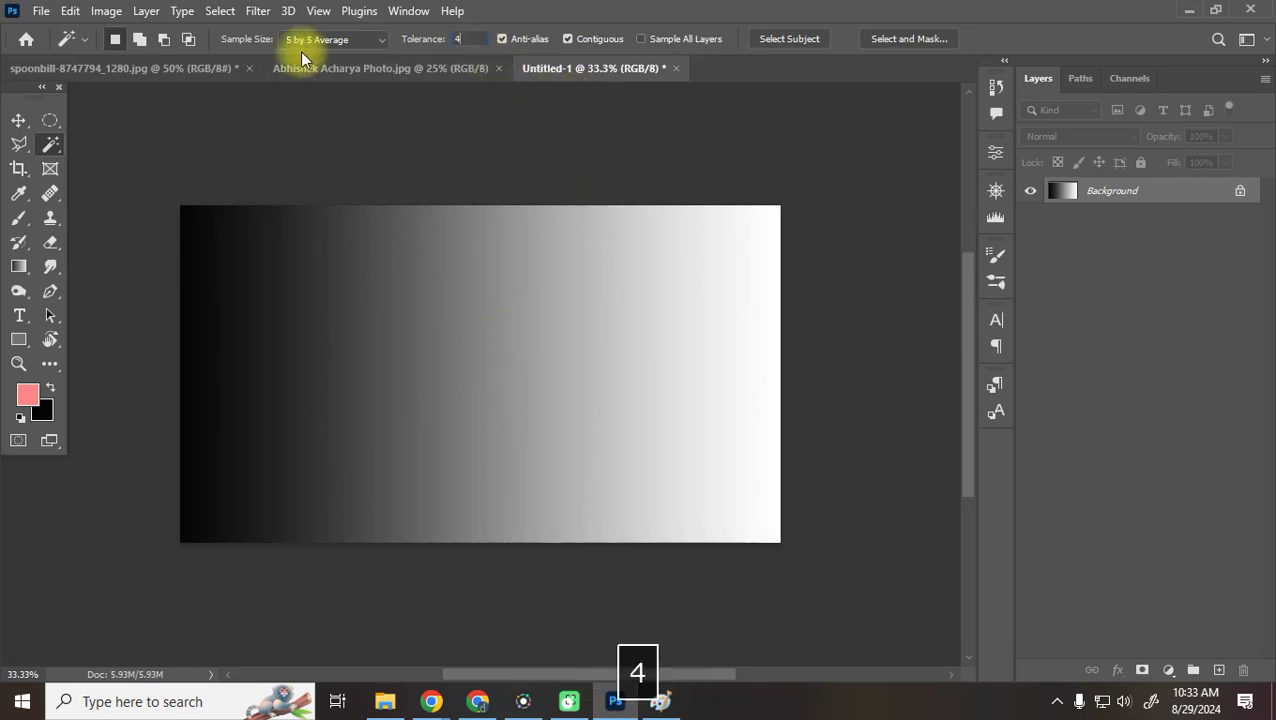
text(0)
key(Return)
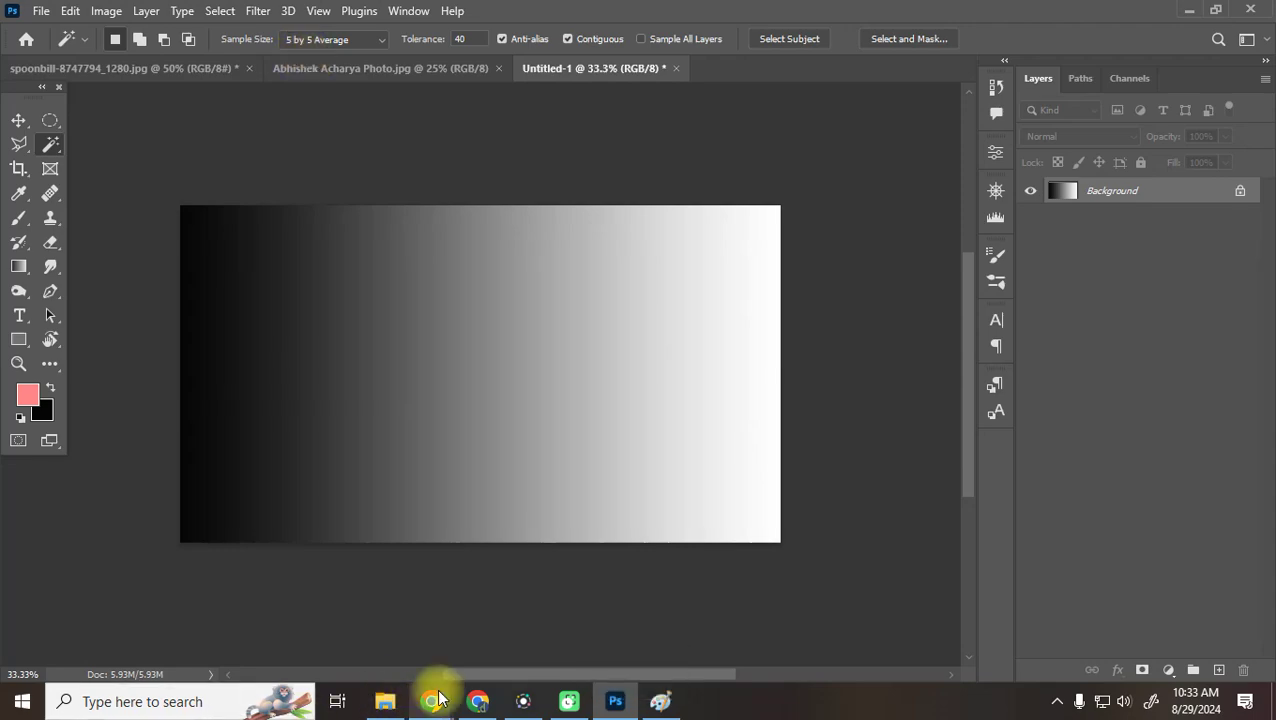
Switch to the Google Meet call, admit the waiting participant, and return to Photoshop
mouse_move(431, 701)
click(277, 610)
click(1147, 575)
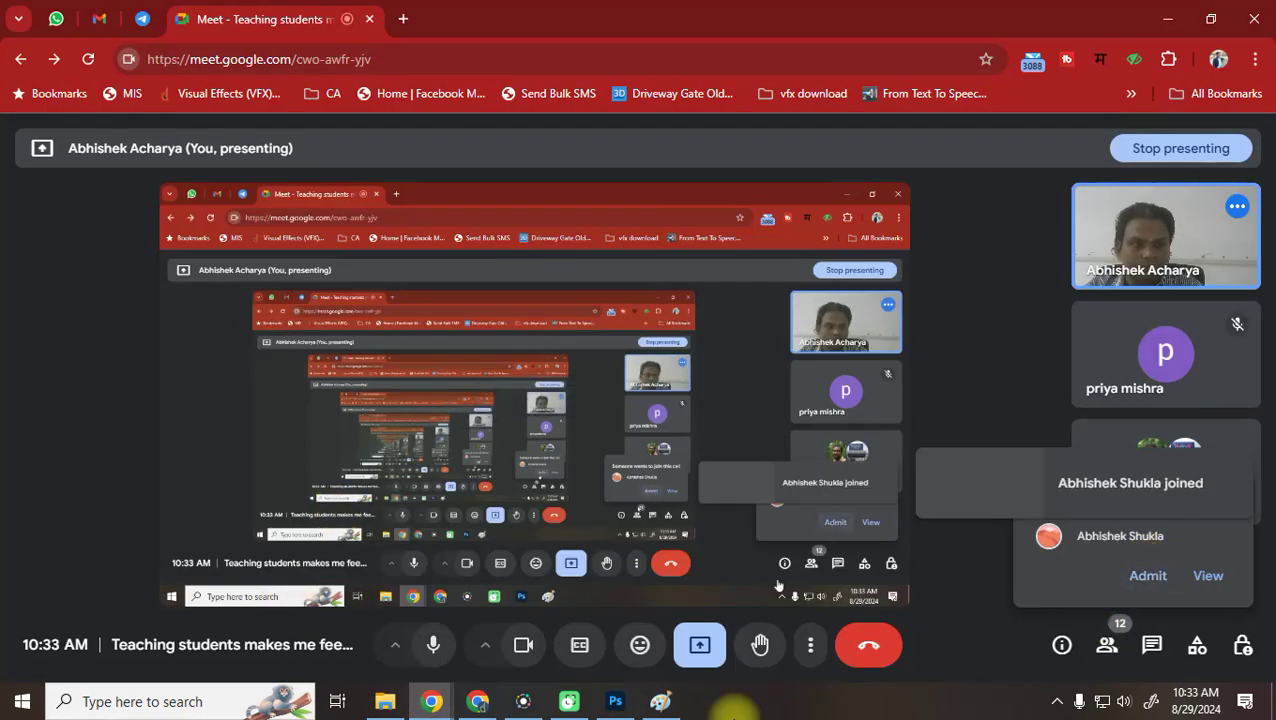
click(617, 702)
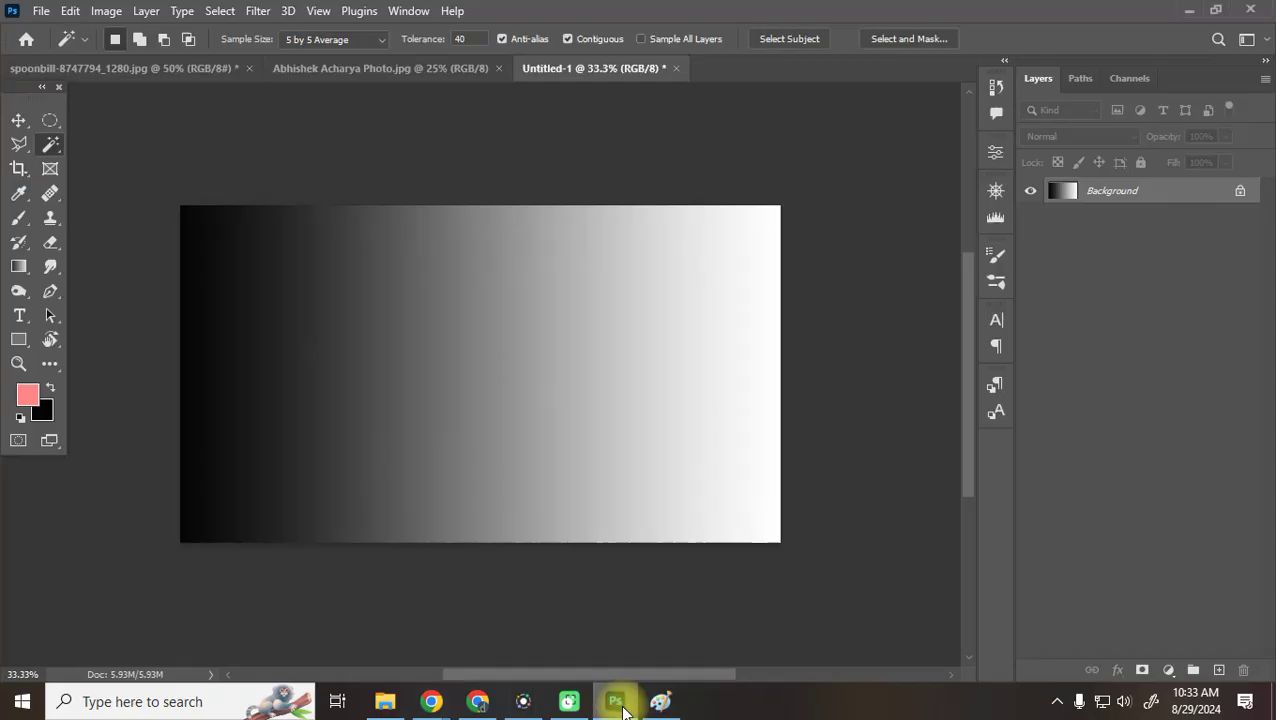
Sample the gradient's mid-grey and dark-grey areas in turn with the Magic Wand, clearing each selection
click(459, 313)
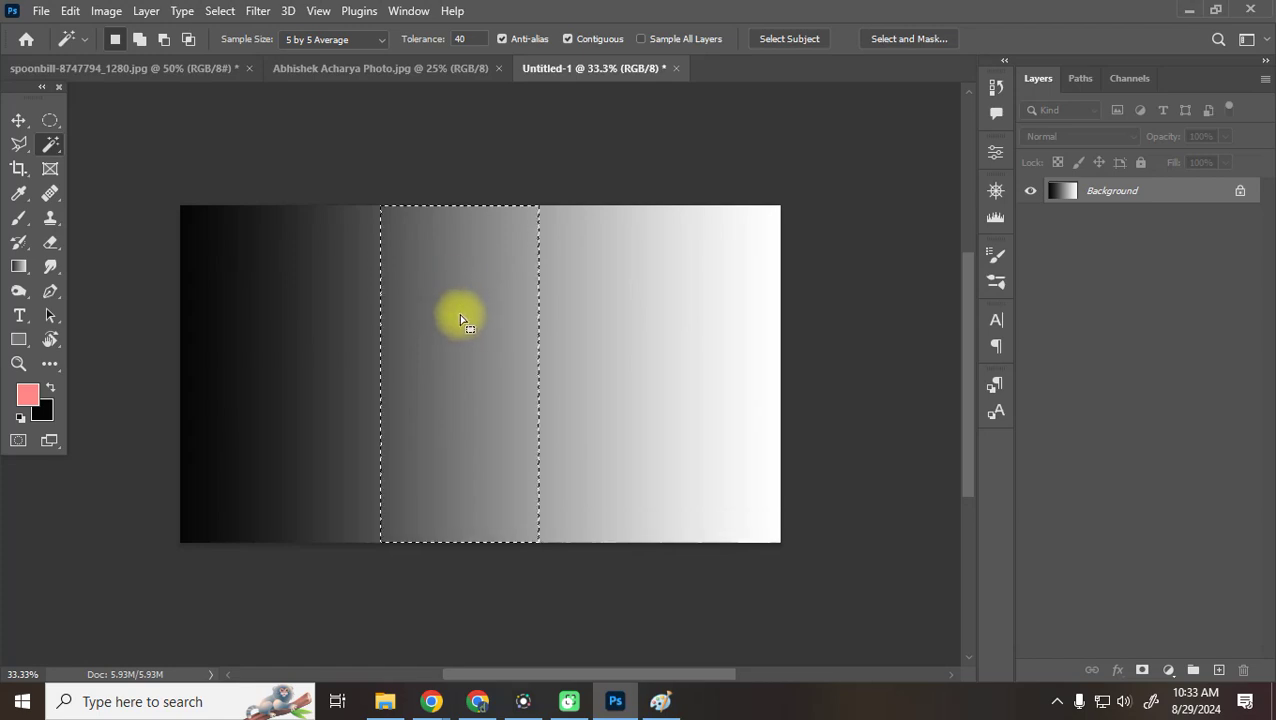
key(ctrl+d)
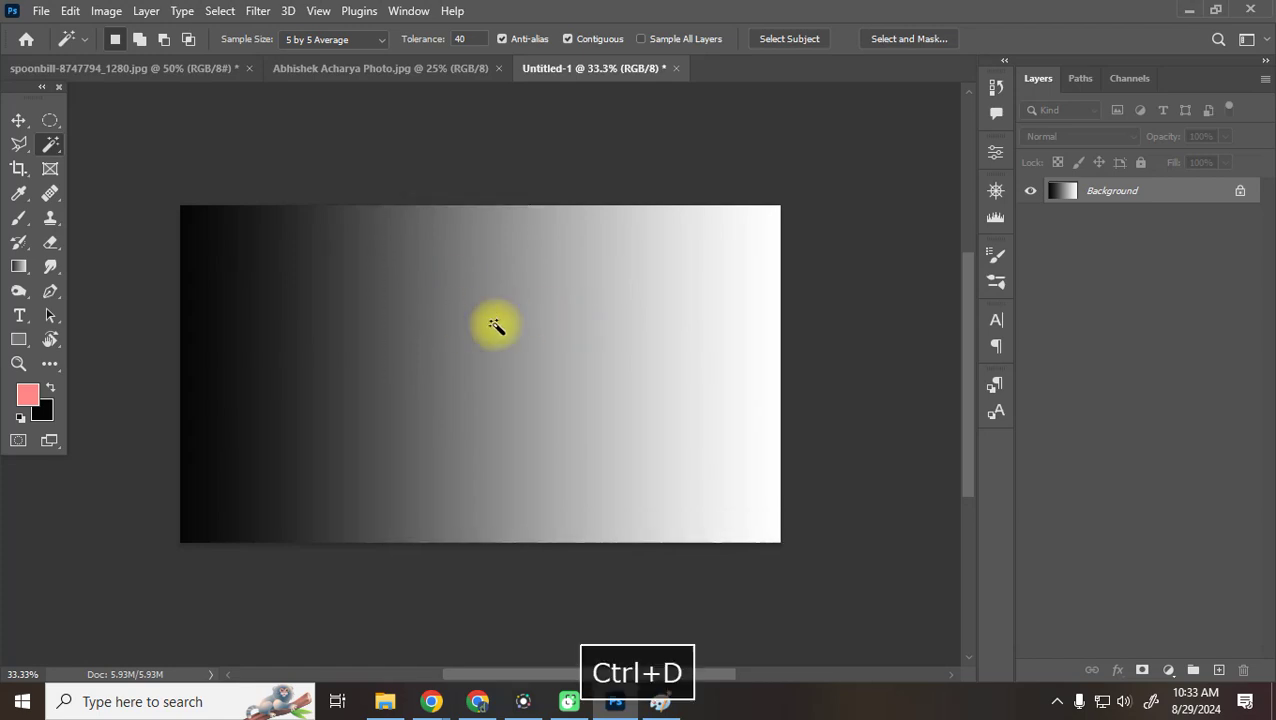
click(507, 326)
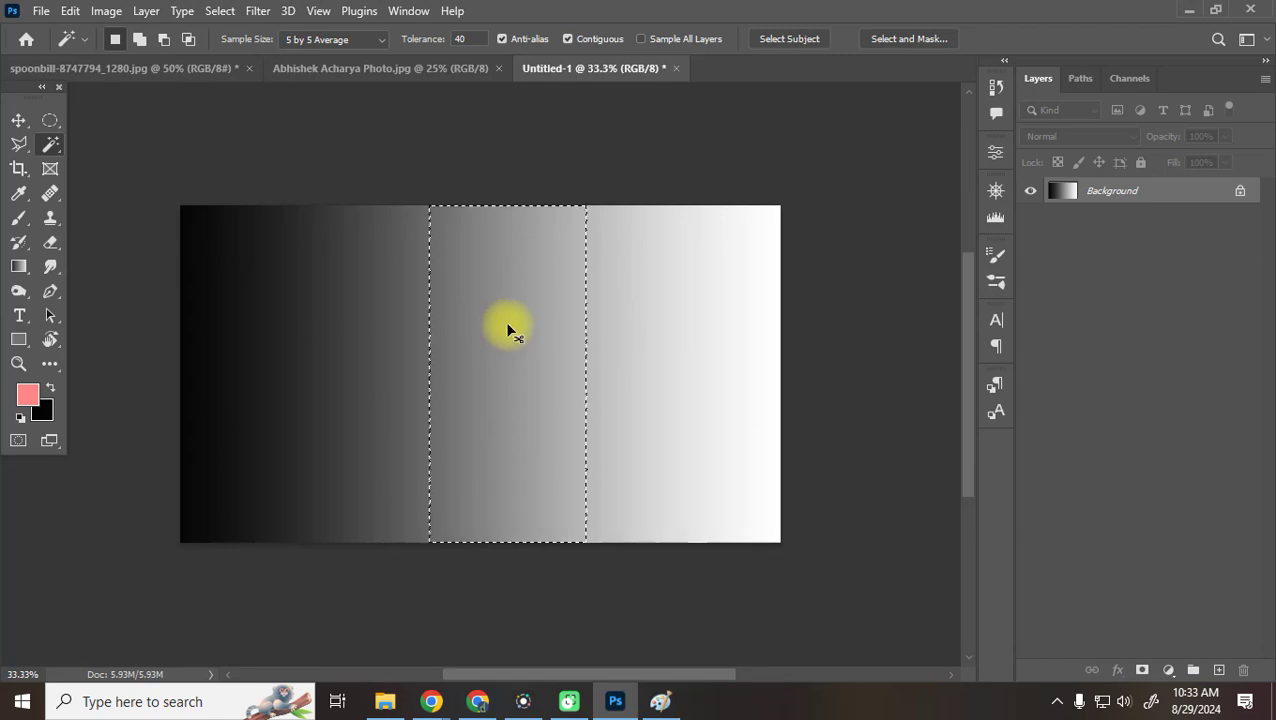
key(ctrl+d)
click(446, 325)
key(ctrl+z)
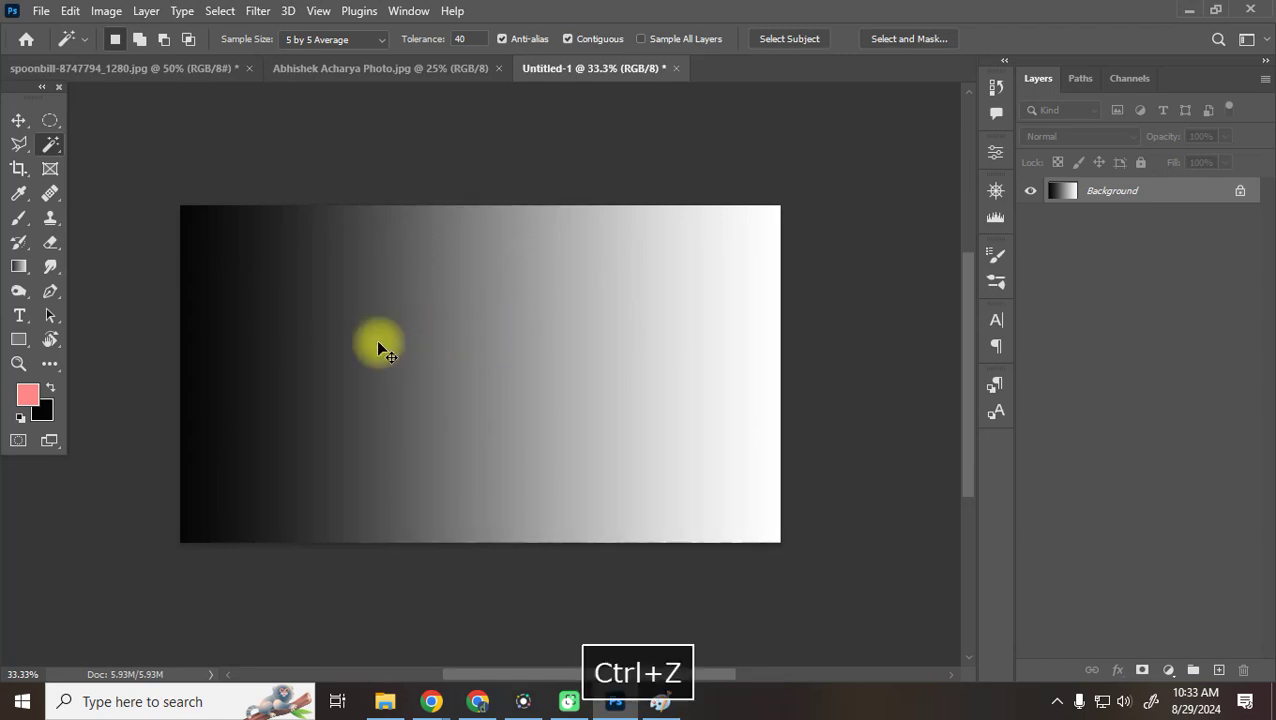
click(329, 341)
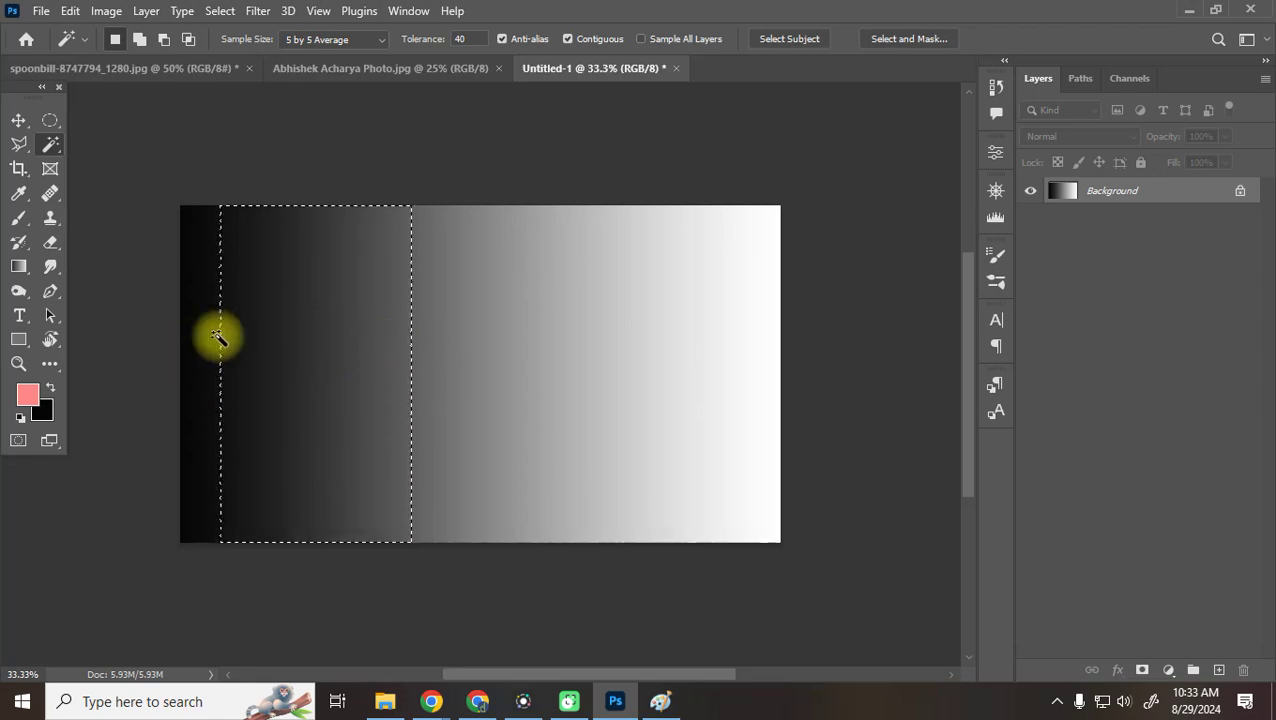
key(ctrl+d)
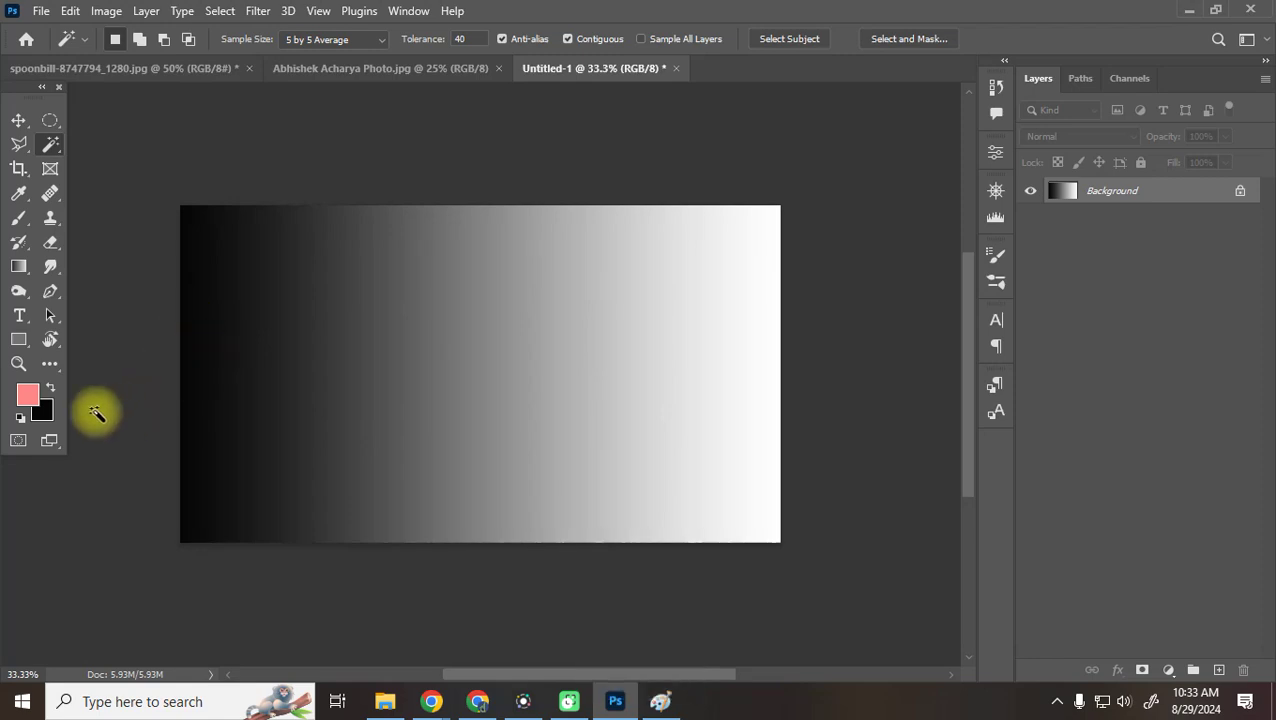
Fill the canvas with a dark navy to steel-blue linear gradient preset running horizontally from edge to edge
click(70, 40)
click(73, 36)
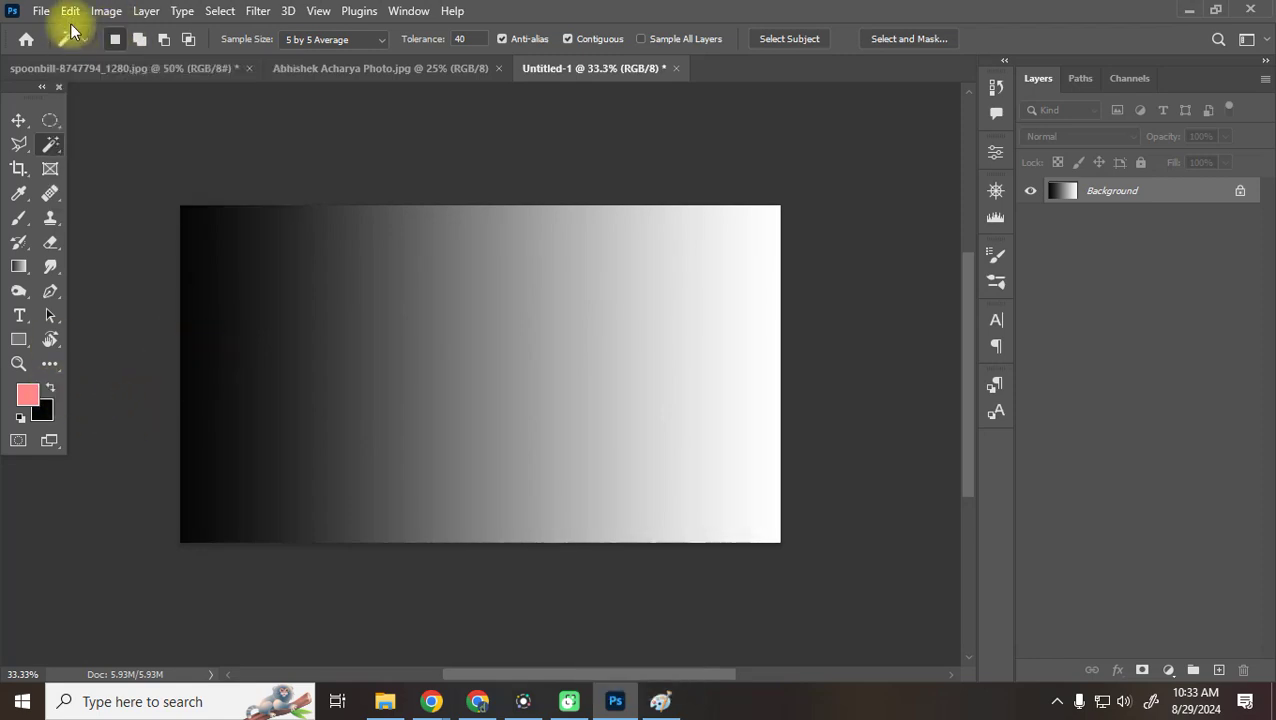
click(19, 266)
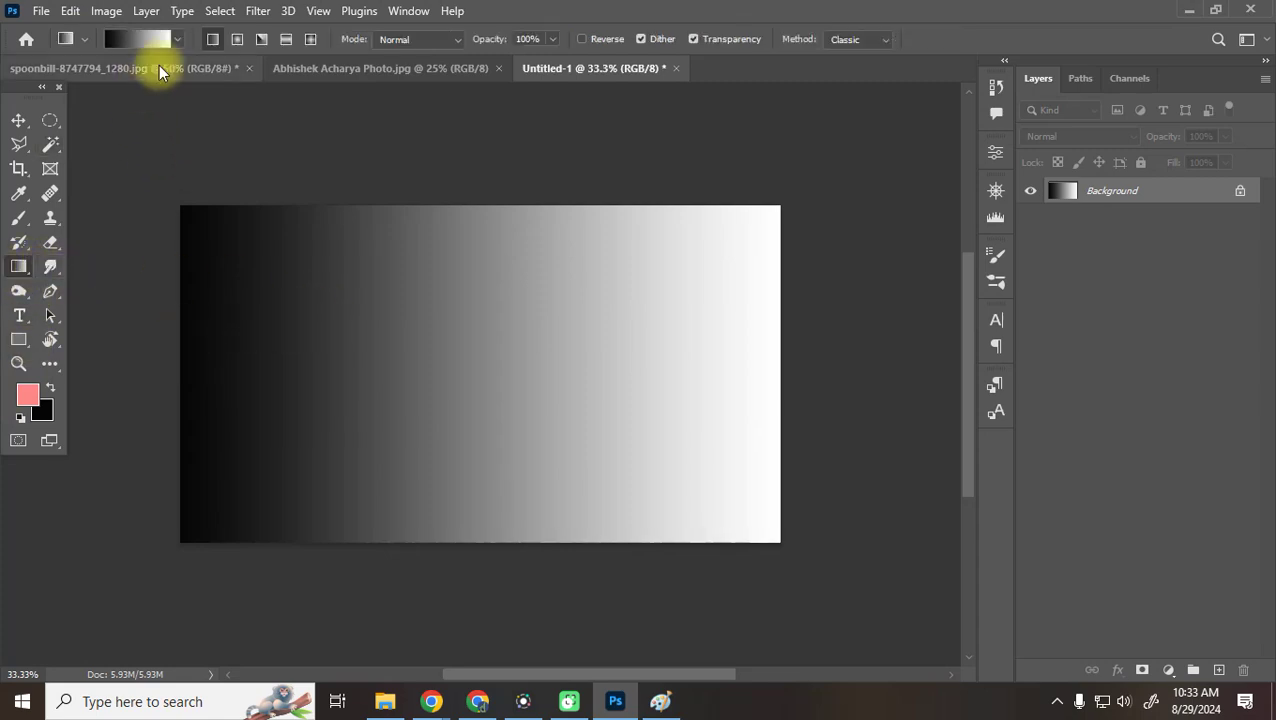
click(179, 39)
click(41, 101)
scroll(120, 148, down, 5)
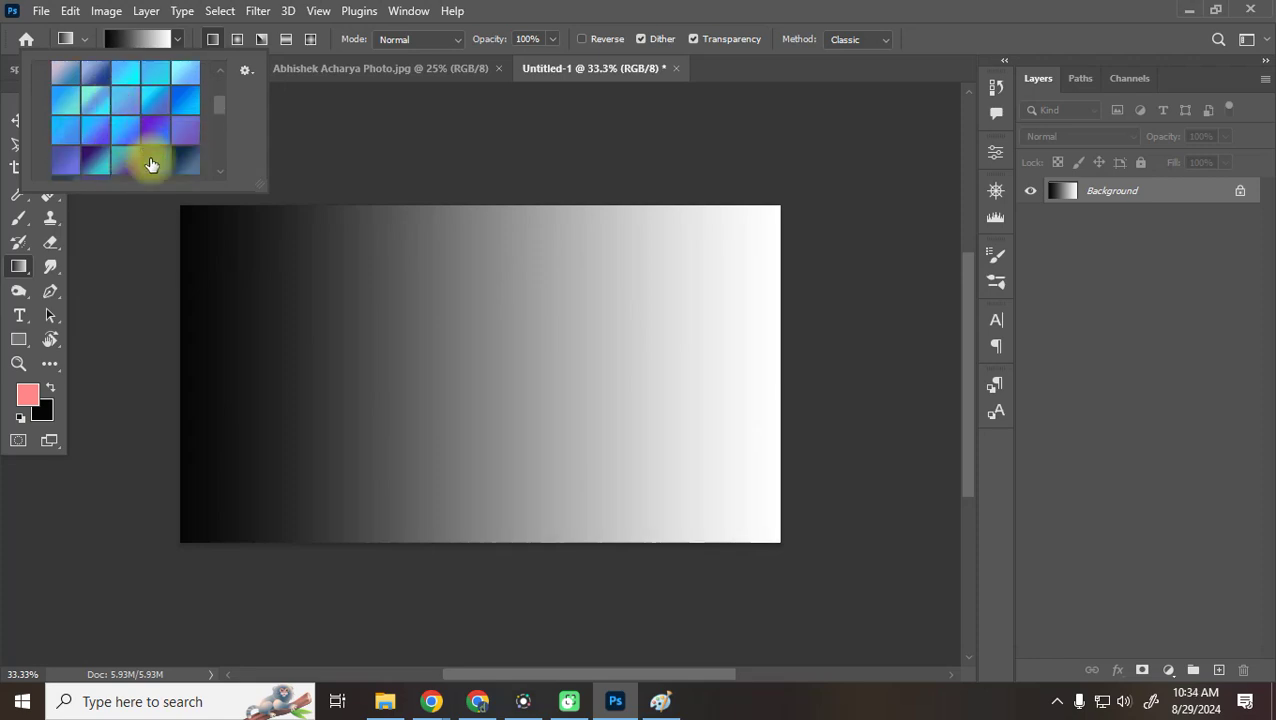
click(184, 162)
click(179, 346)
drag(178, 347, 775, 348)
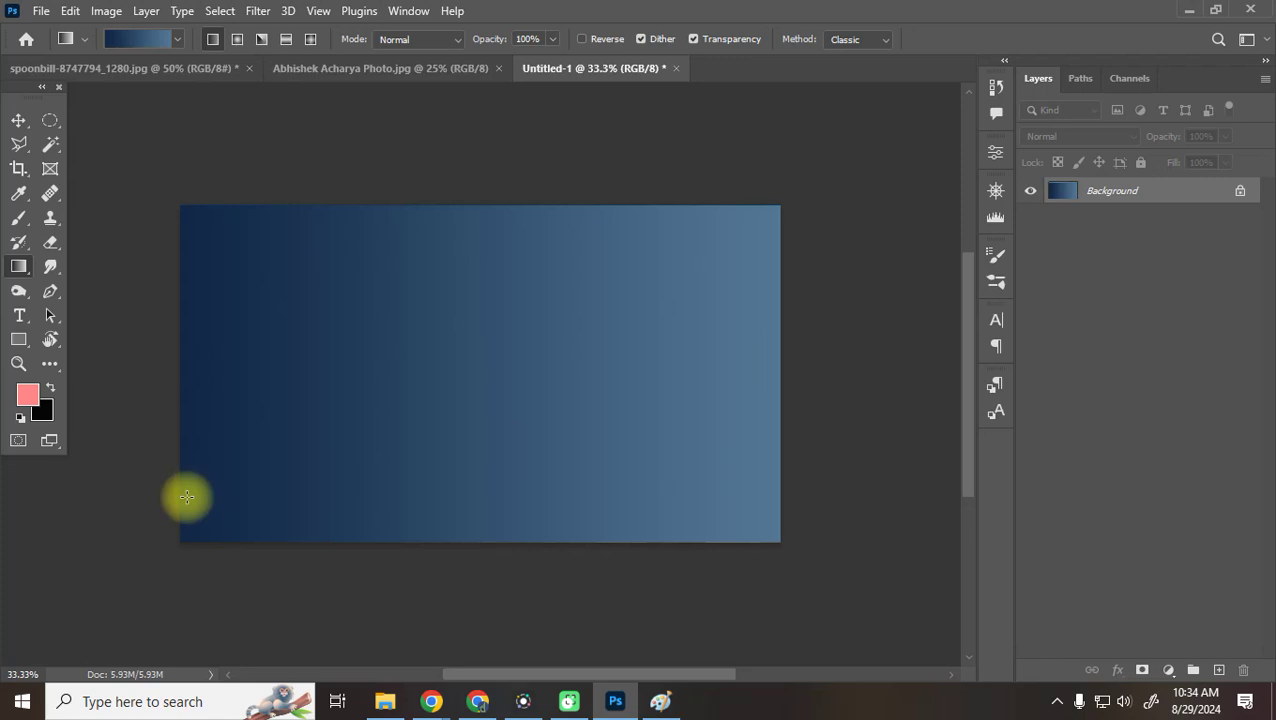
Sample the blue gradient's dark edge and its middle with the Magic Wand at tolerance 40, deselecting after each
click(50, 144)
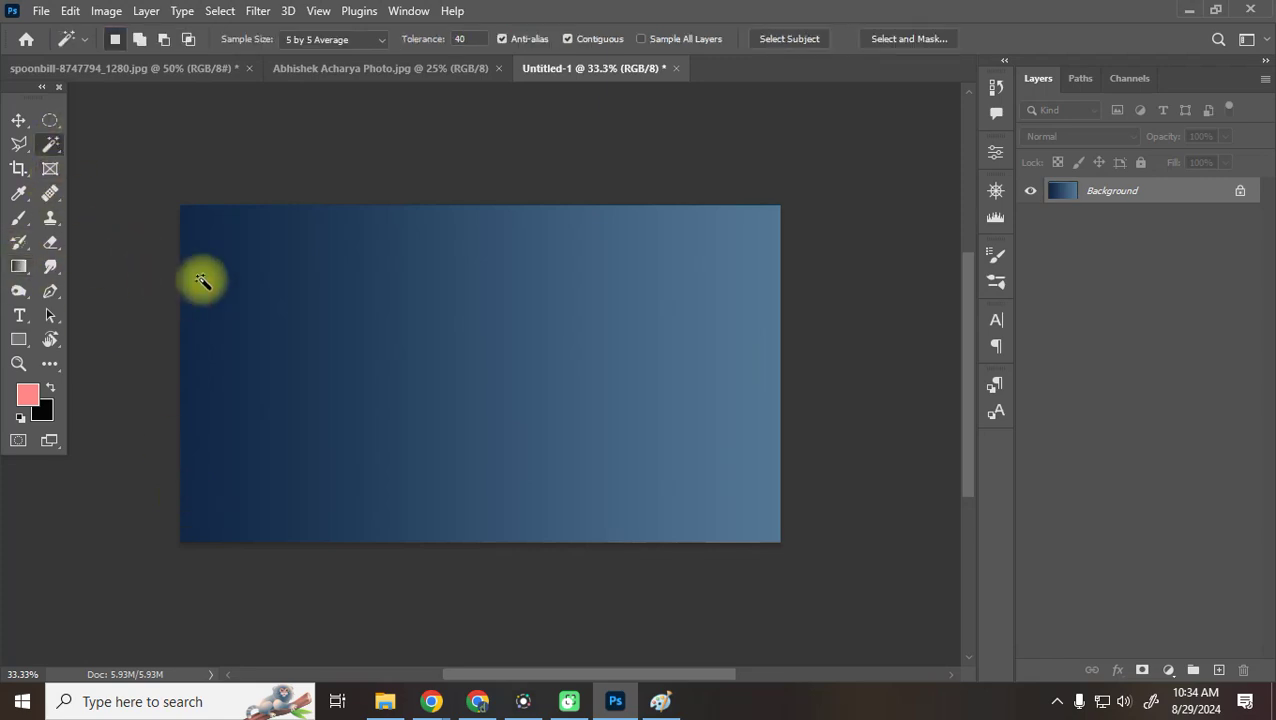
click(193, 333)
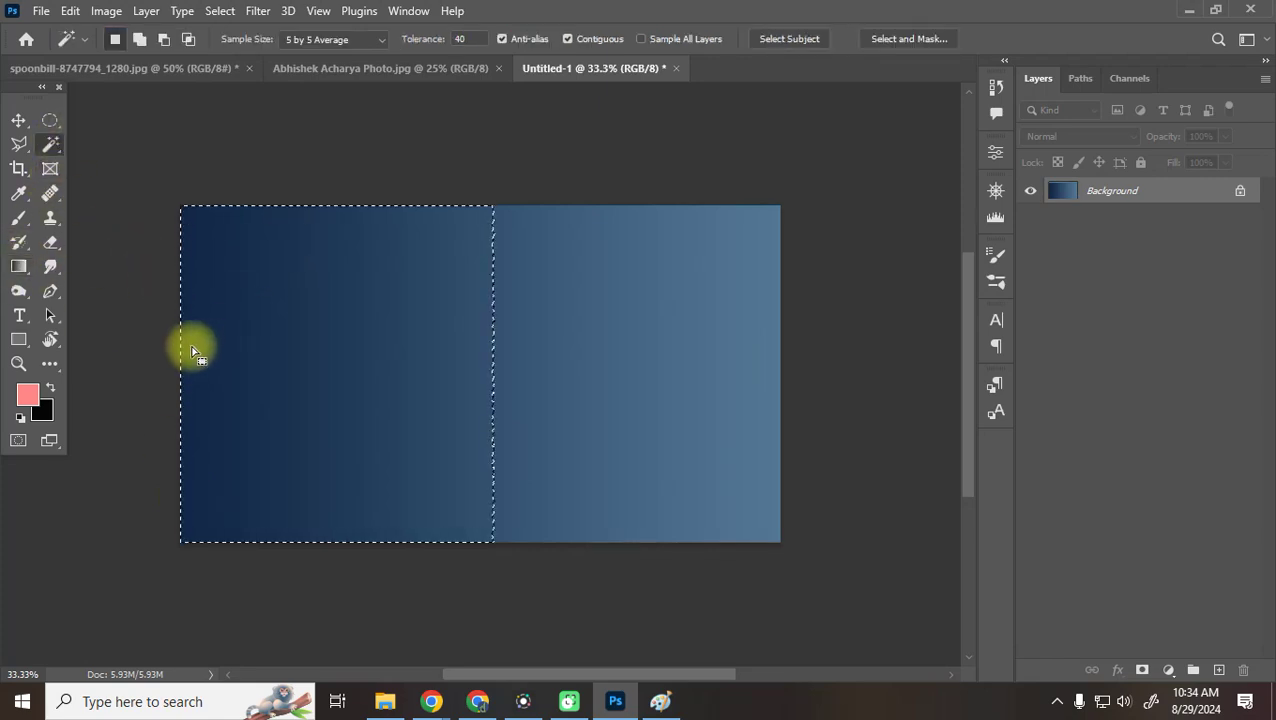
key(ctrl+d)
click(502, 343)
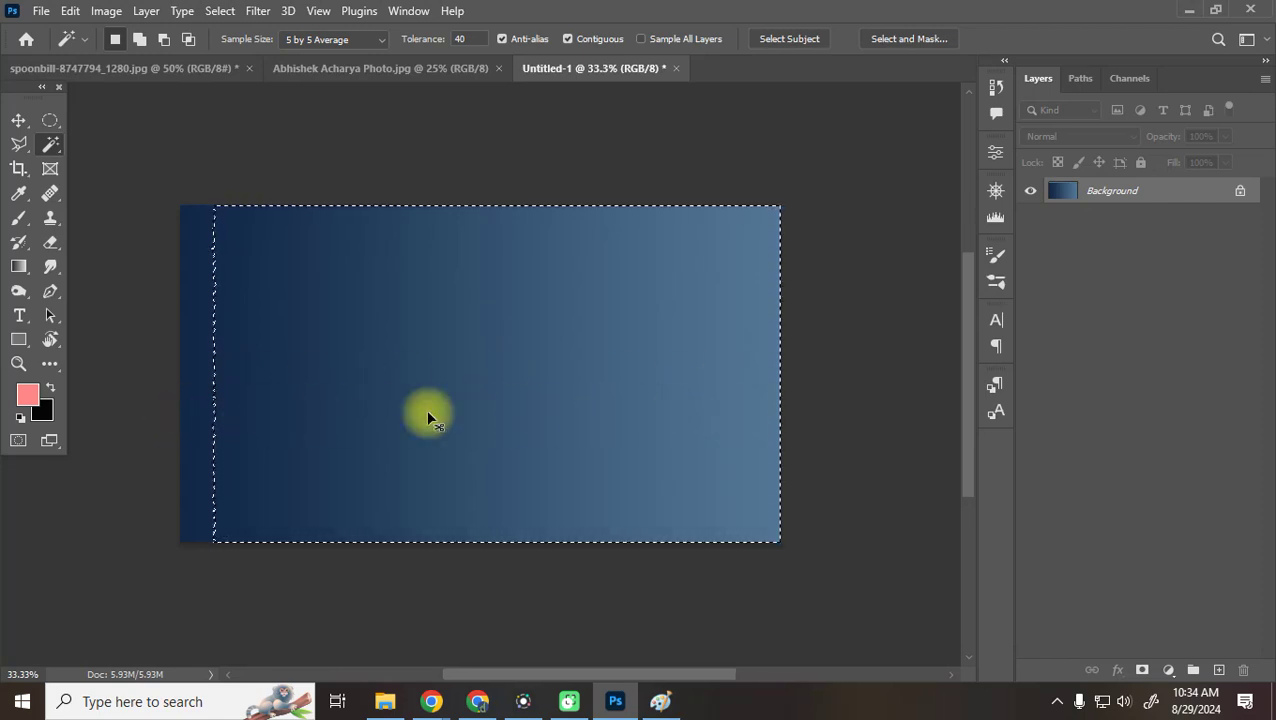
key(ctrl+d)
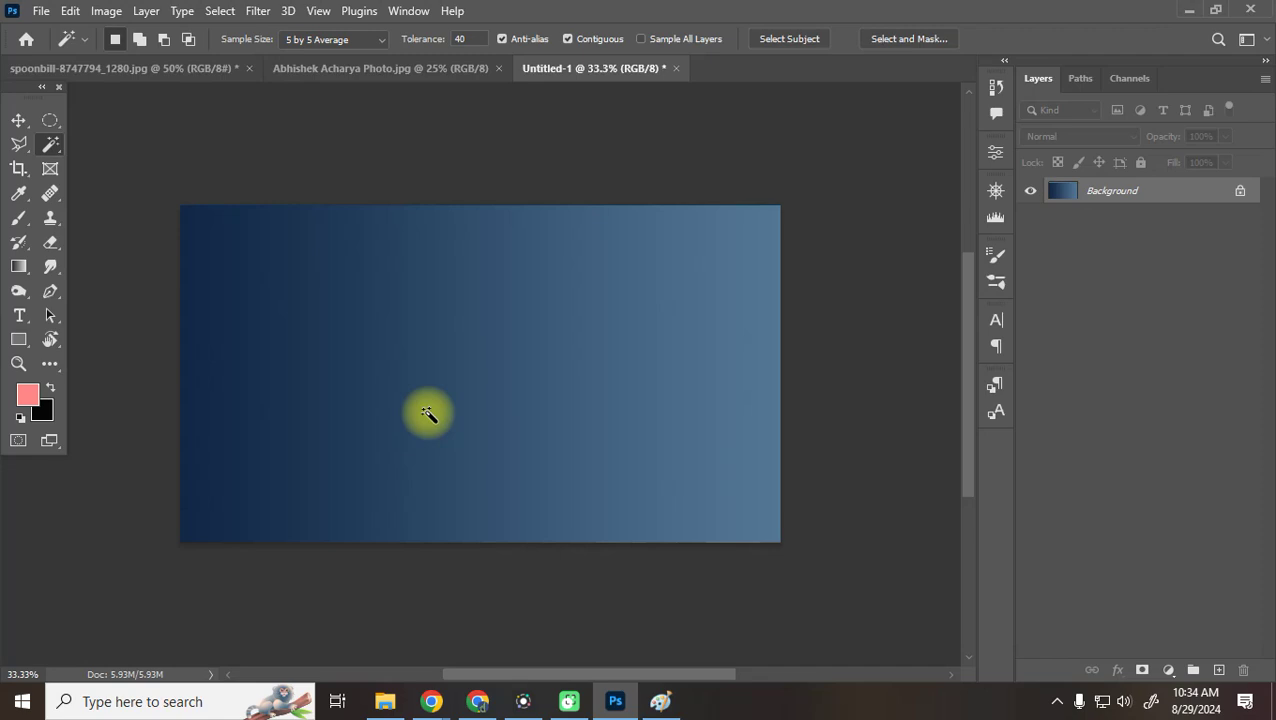
Select the blue gradient's light half from its light edge and its dark half from the dark edge, clearing both
click(776, 372)
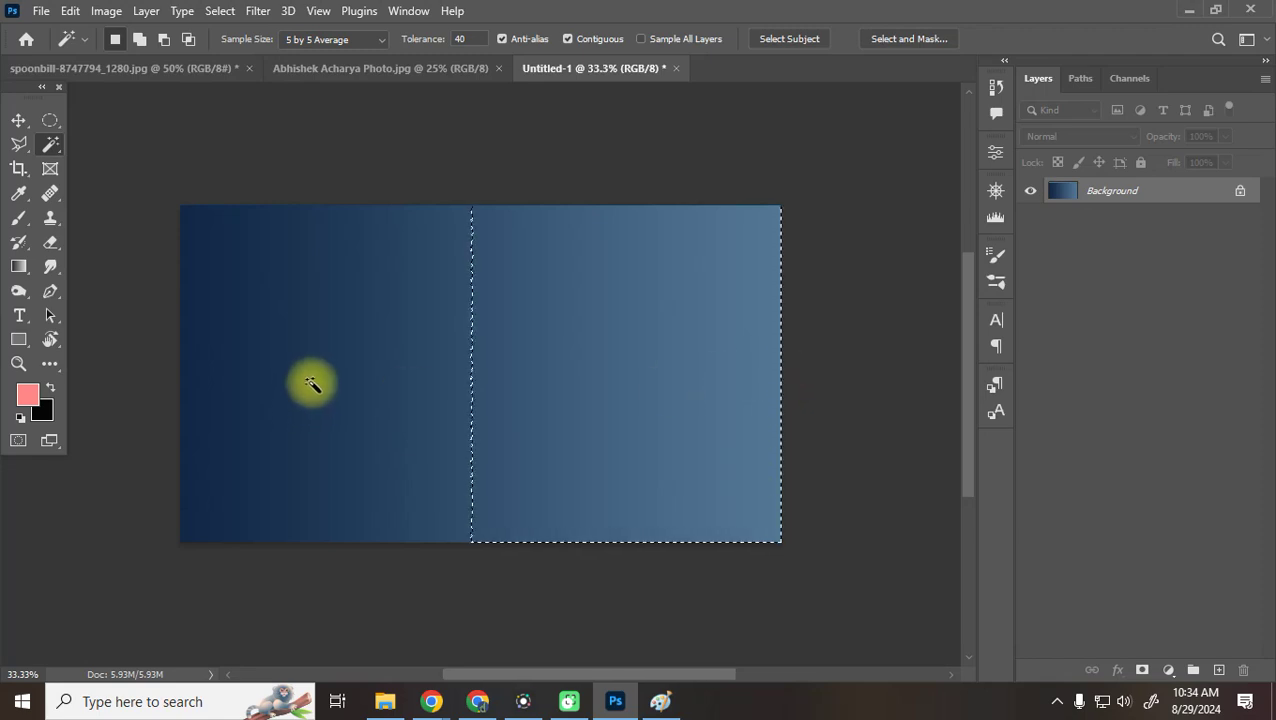
key(ctrl+d)
click(189, 360)
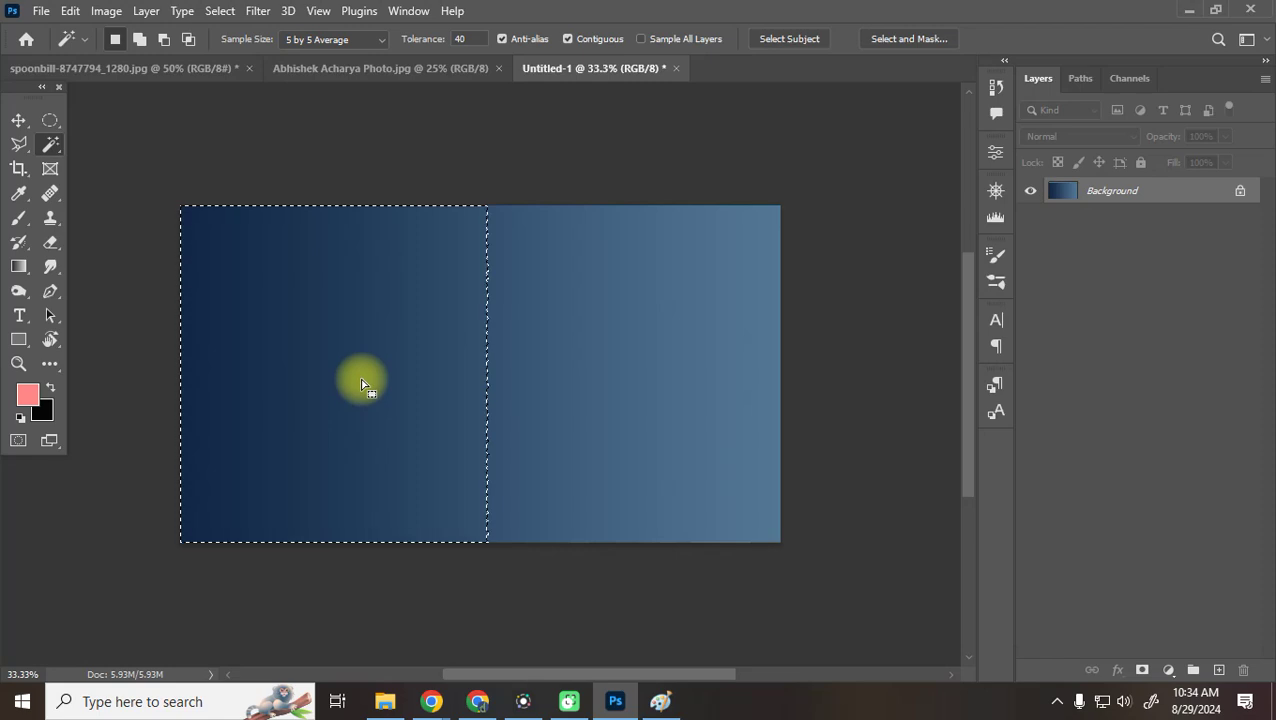
key(ctrl+d)
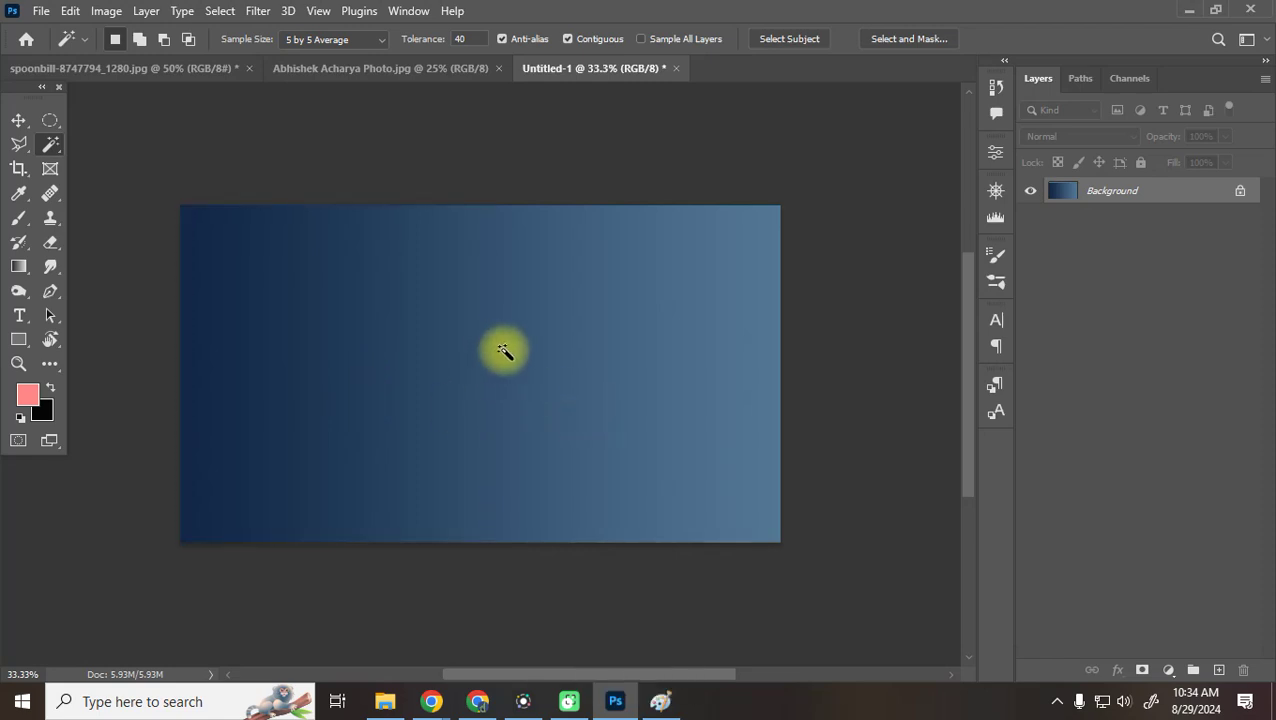
Sample the blue gradient's dark edge, light edge and centre in turn with the Magic Wand, clearing each selection
click(187, 366)
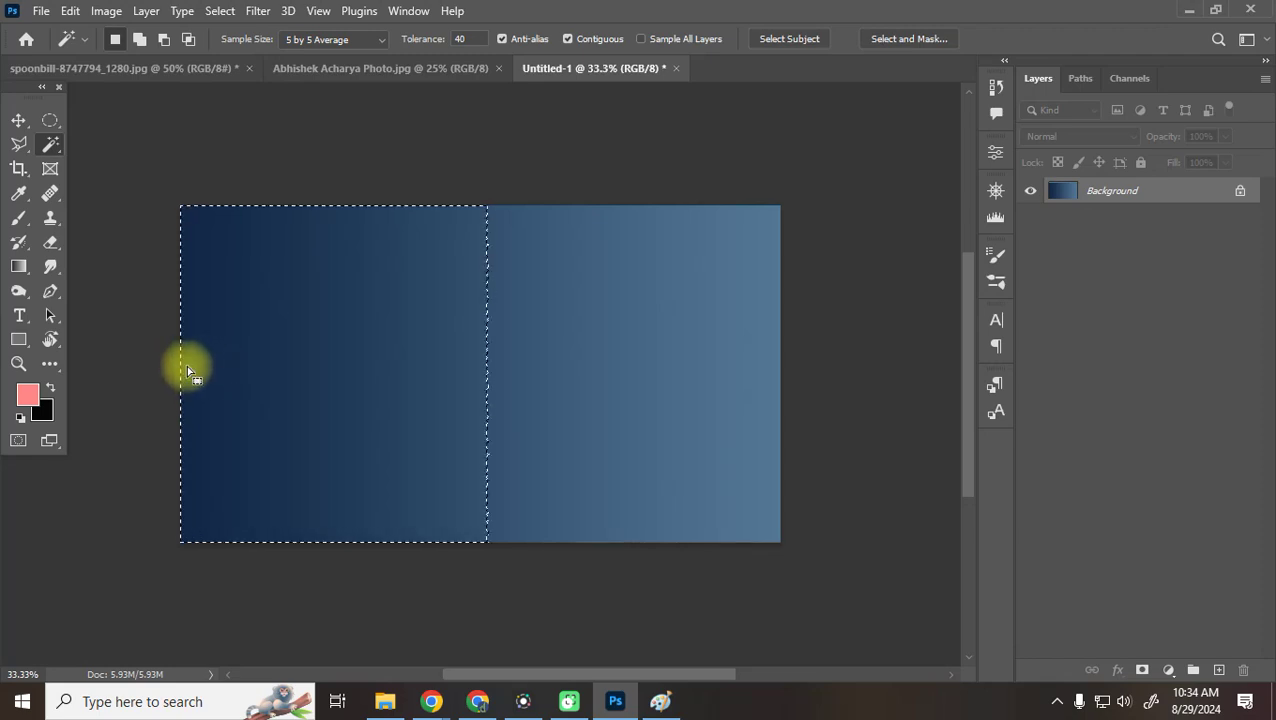
key(ctrl+d)
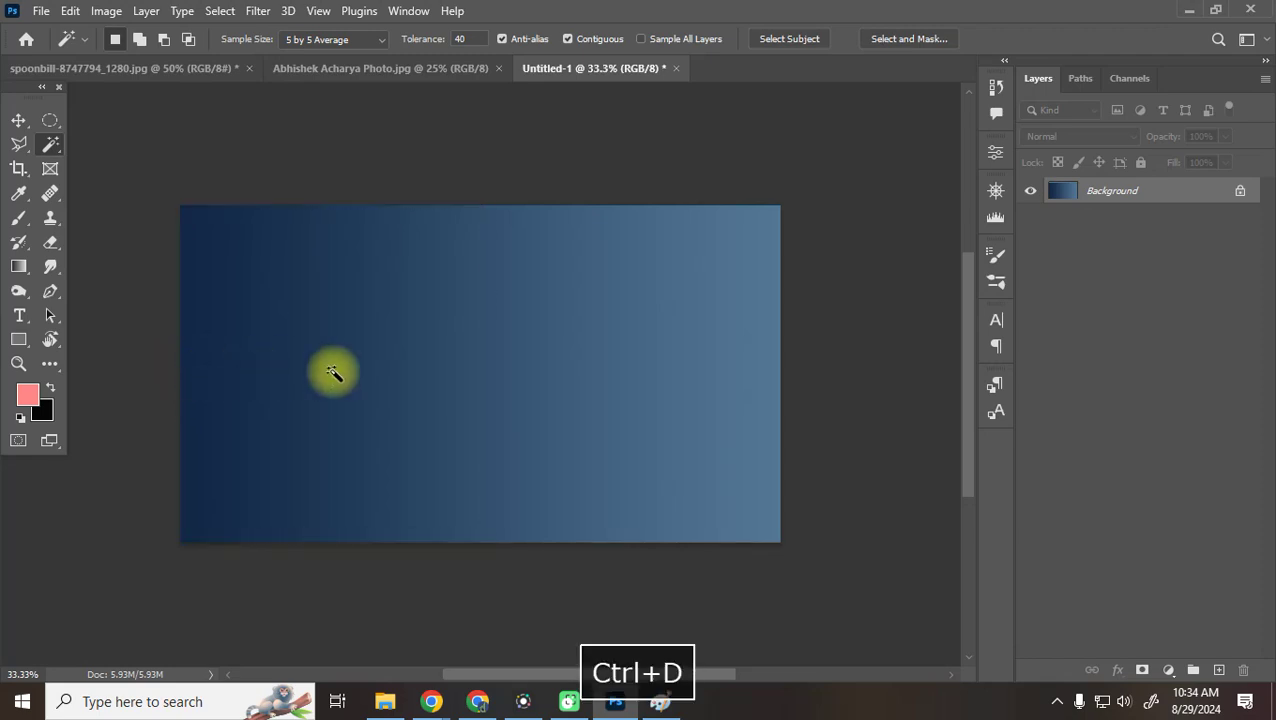
click(779, 367)
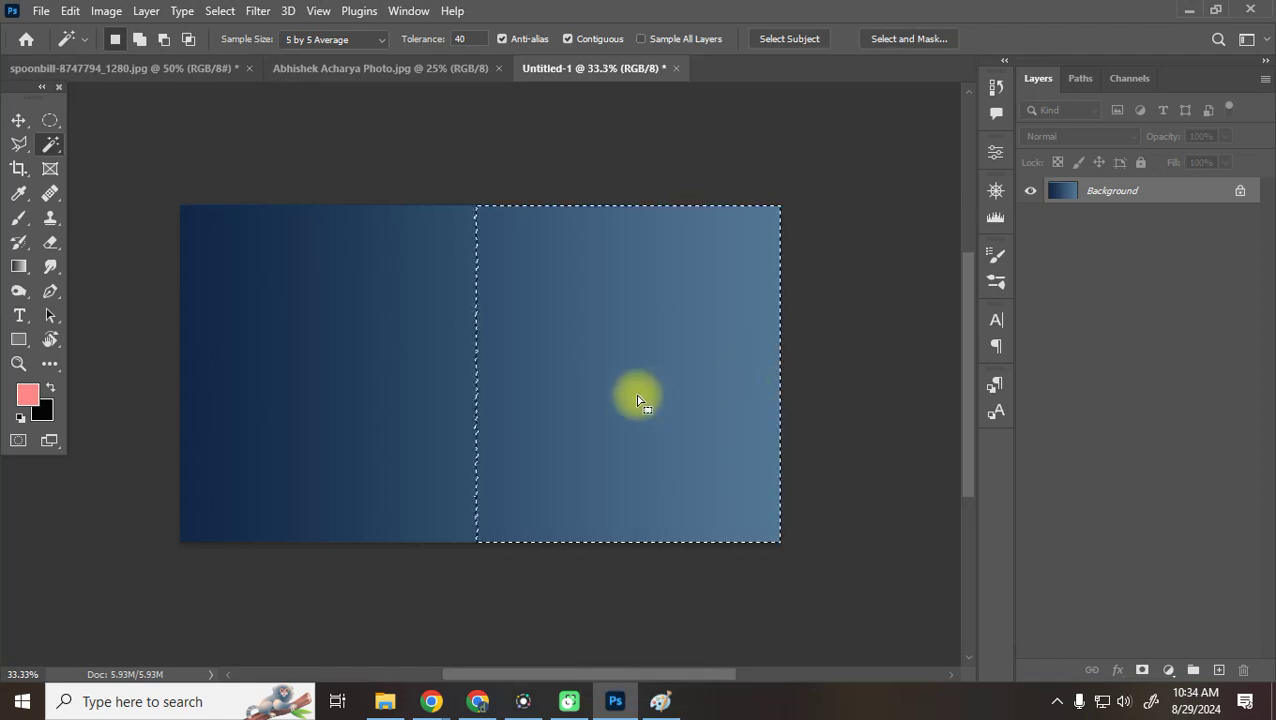
key(ctrl+d)
click(474, 362)
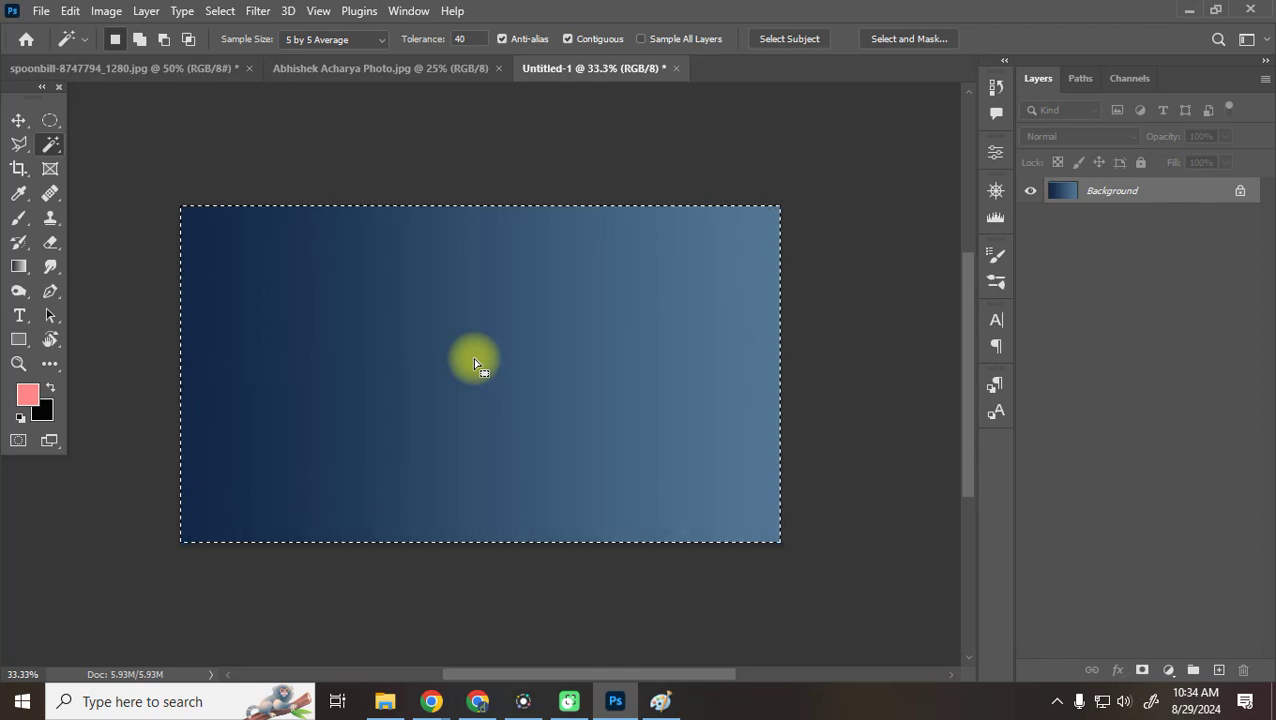
key(ctrl+d)
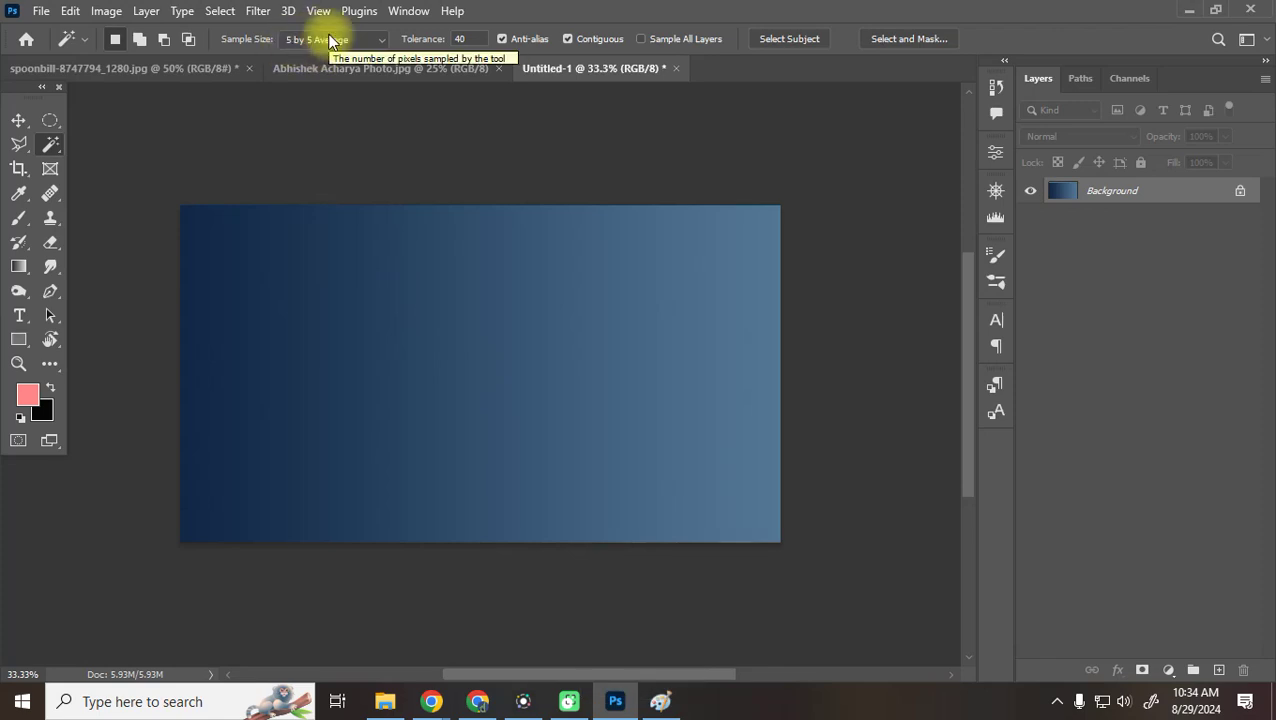
Clear the bird selection in the spoonbill image and magnify the pink wing feathers to 1600%
click(199, 66)
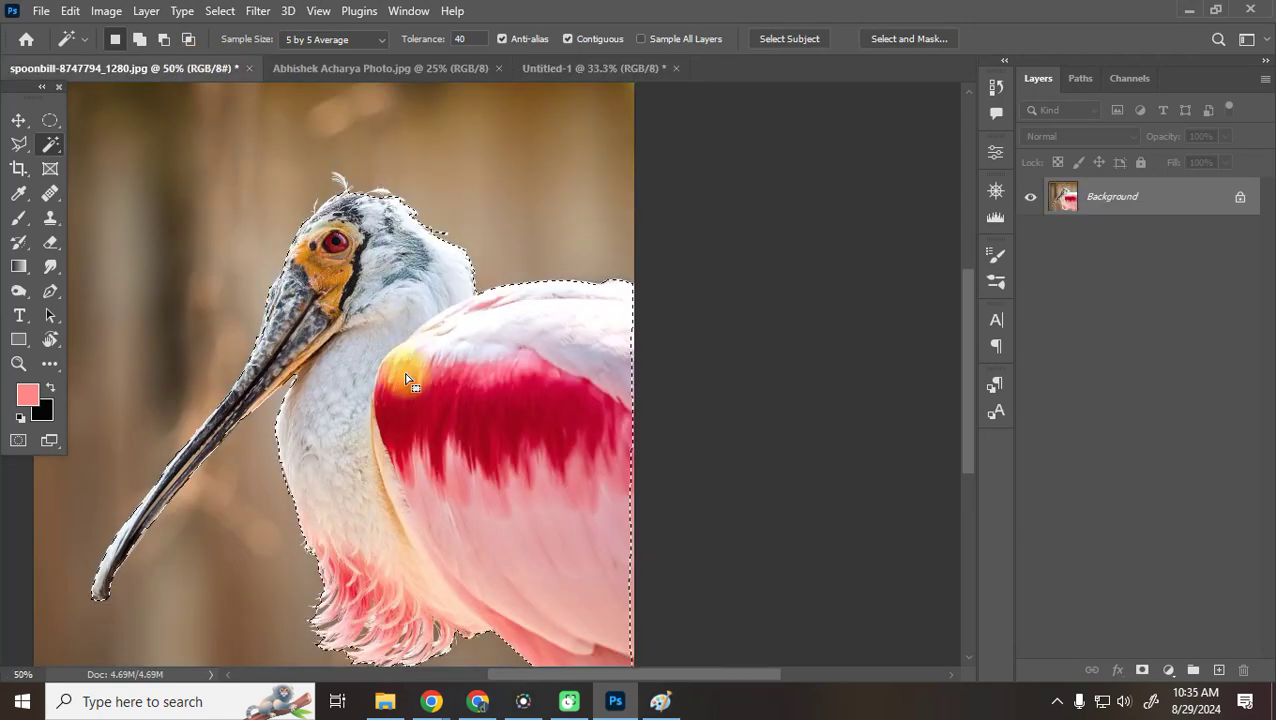
key(ctrl+d)
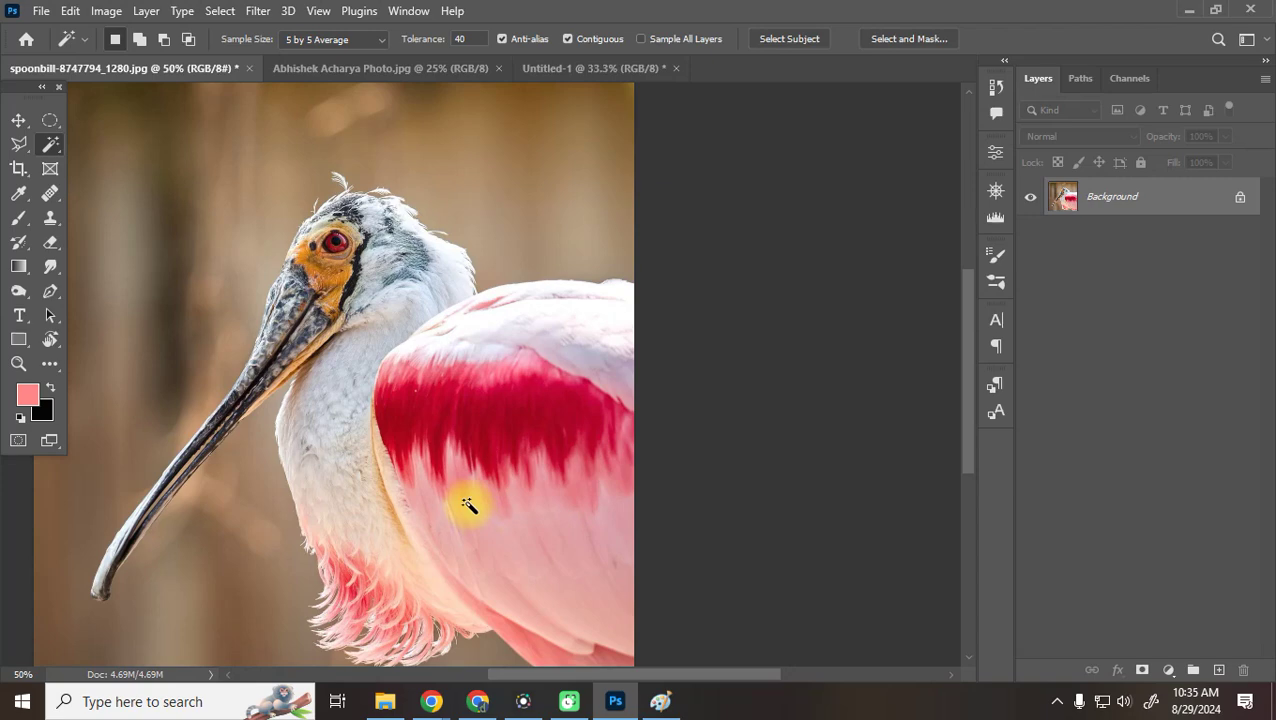
key(ctrl+equal)
key(ctrl+equal)
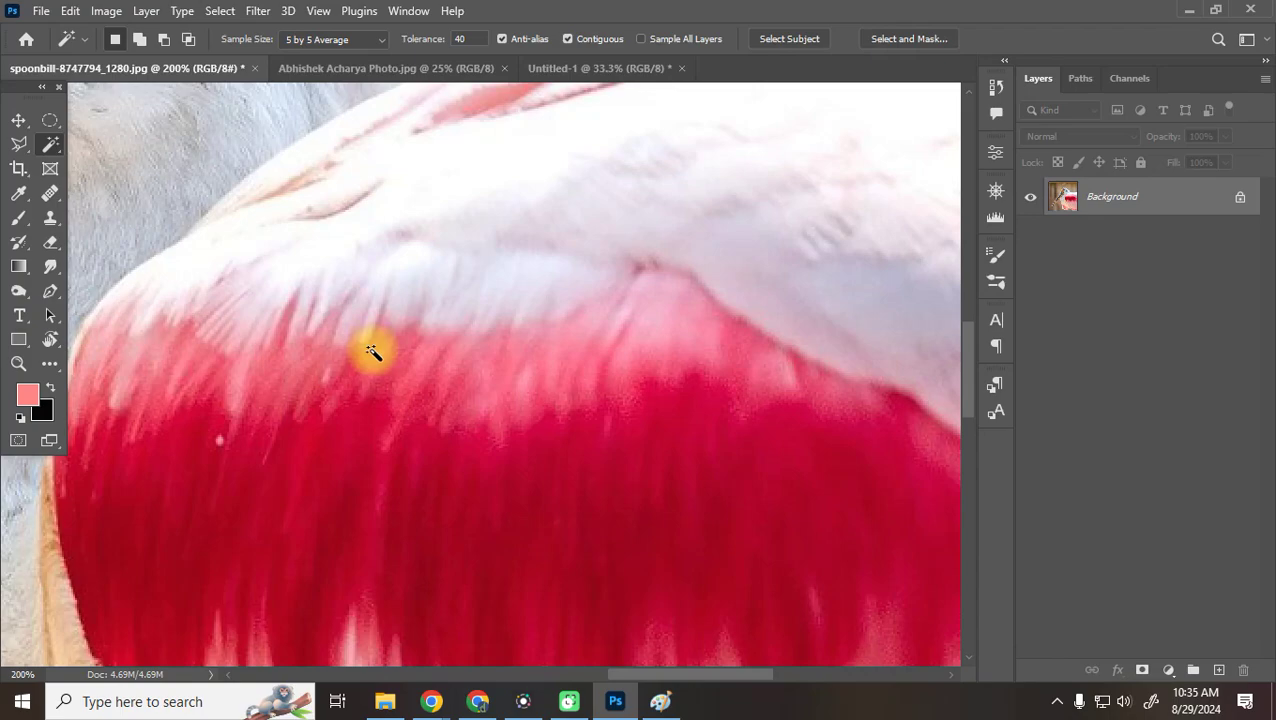
key(ctrl+equal)
key(ctrl+equal)
key(ctrl+equal)
key(ctrl+equal)
key(ctrl+equal)
key(ctrl+equal)
key(ctrl+equal)
key(ctrl+equal)
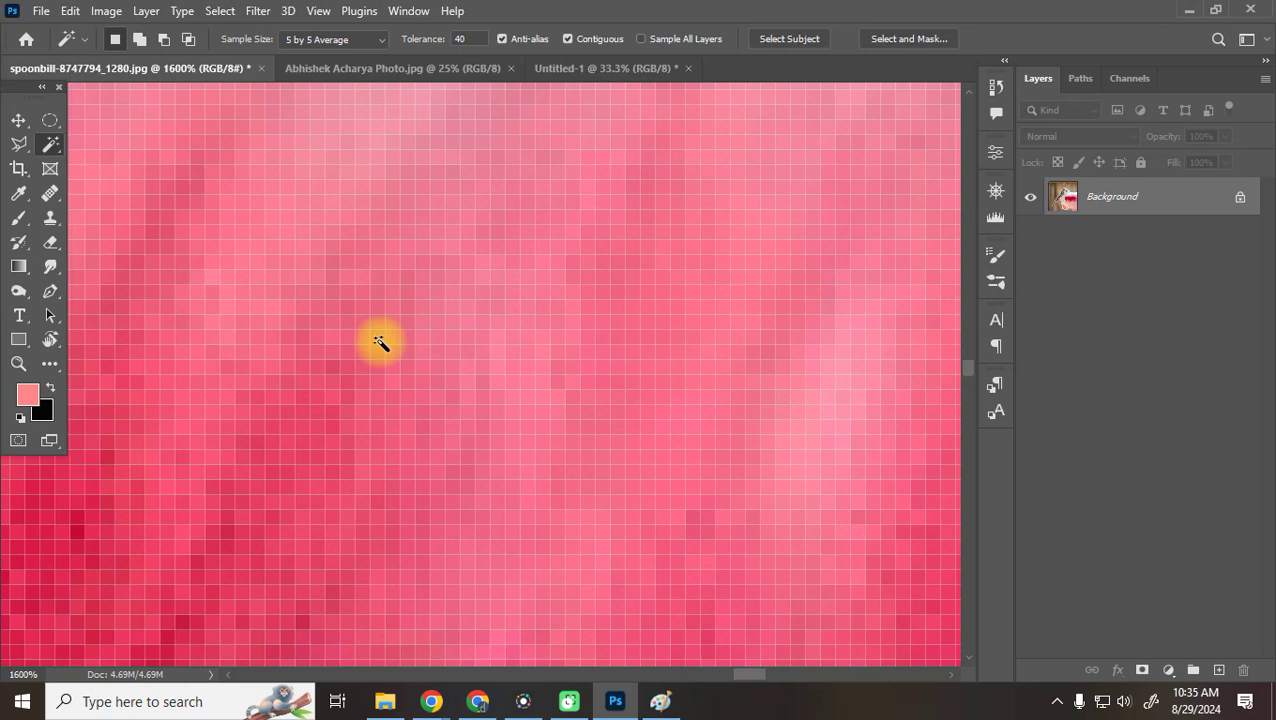
Pick a pink foreground colour from the magnified feathers with the Eyedropper at 5 by 5 Average
click(18, 218)
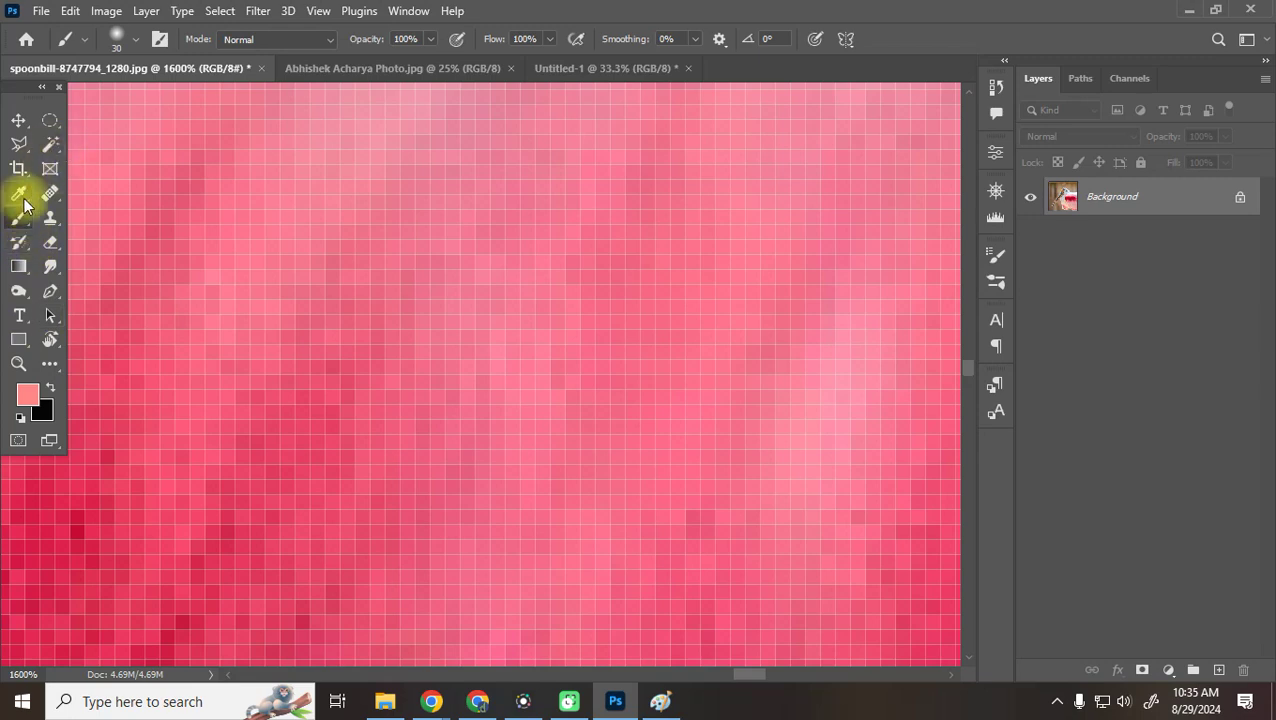
click(18, 197)
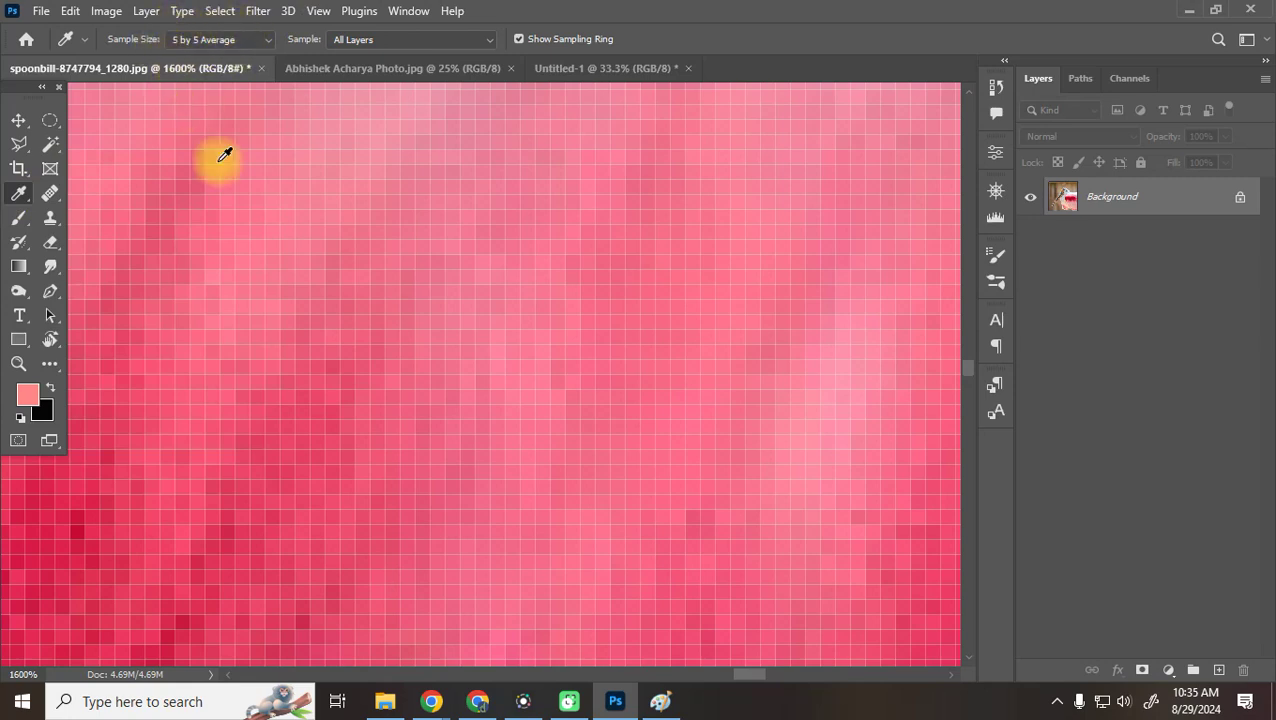
click(671, 227)
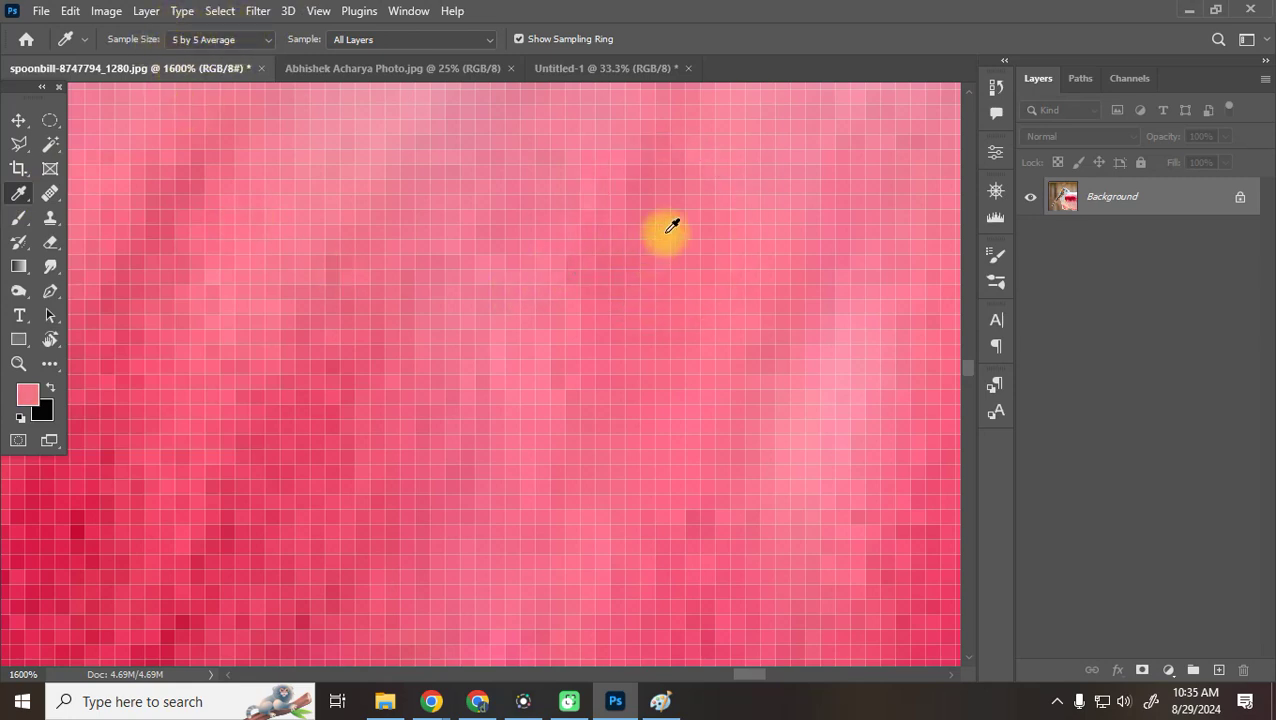
Set the Eyedropper sample size to Point Sample and pick the colour of a single pink feather pixel
click(196, 41)
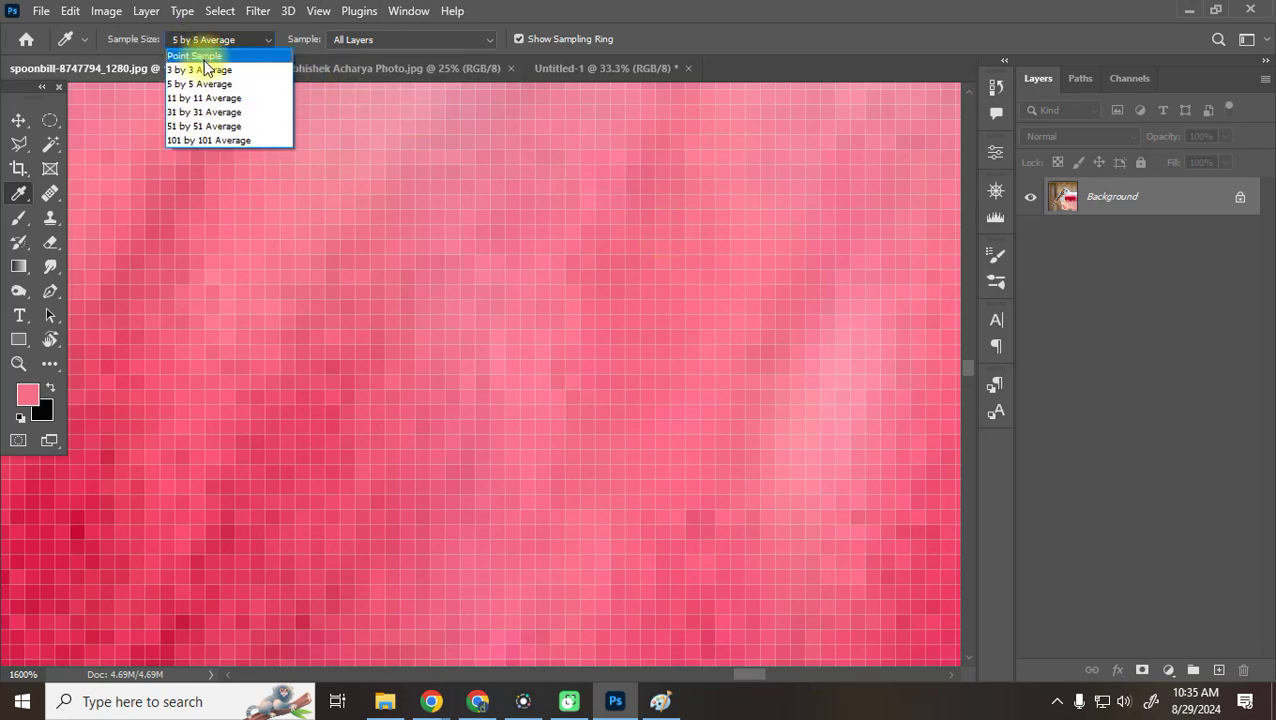
click(205, 57)
click(658, 226)
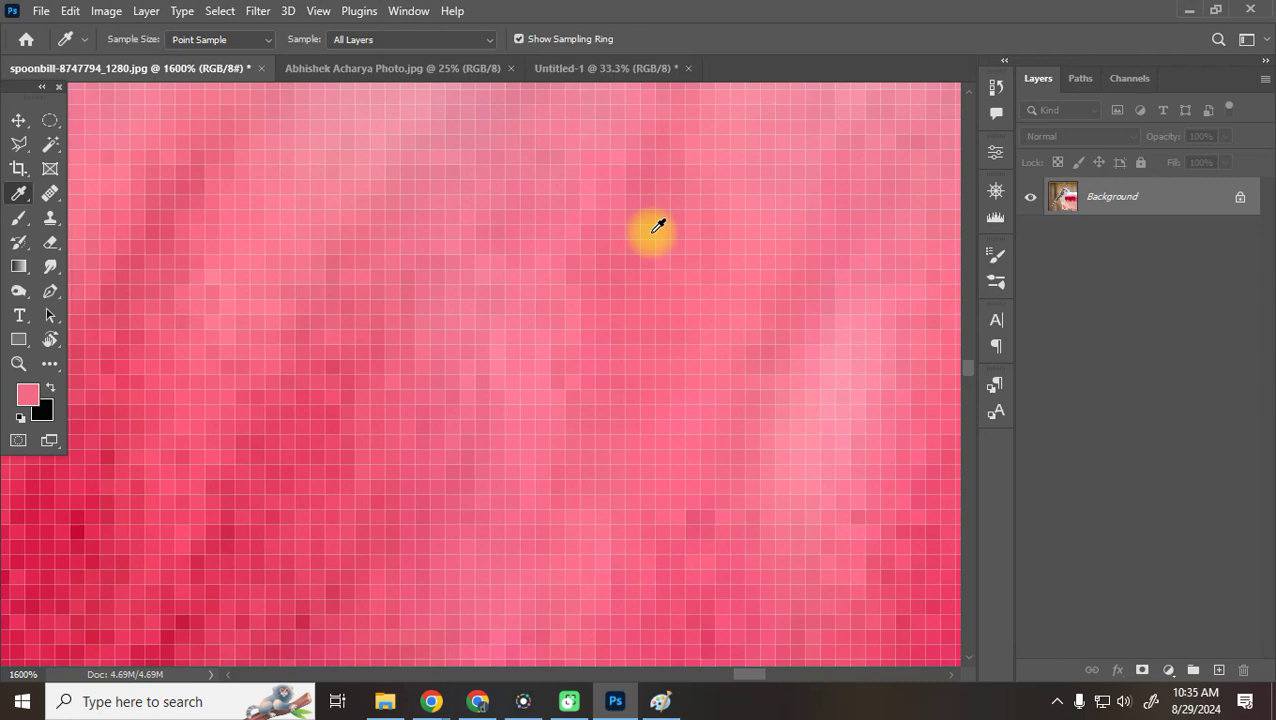
Pick the colour of a dark red feather pixel at Point Sample, and again at 3 by 3 Average
click(84, 528)
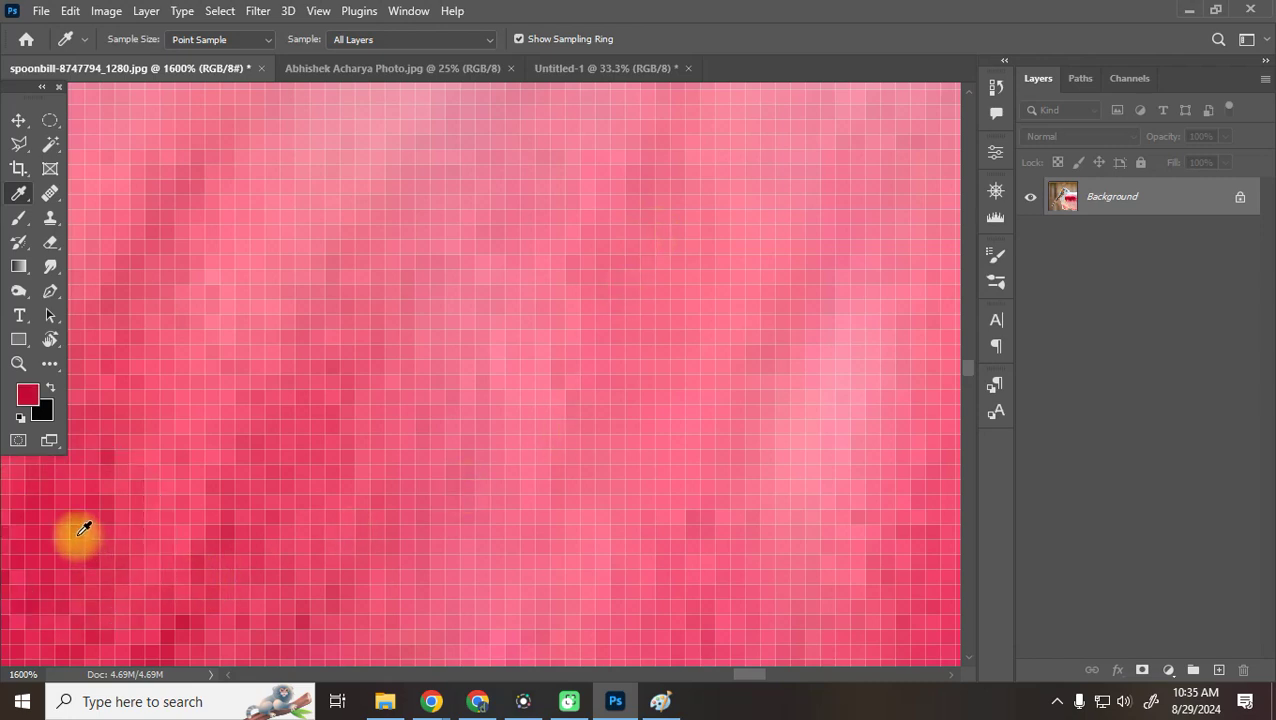
click(84, 528)
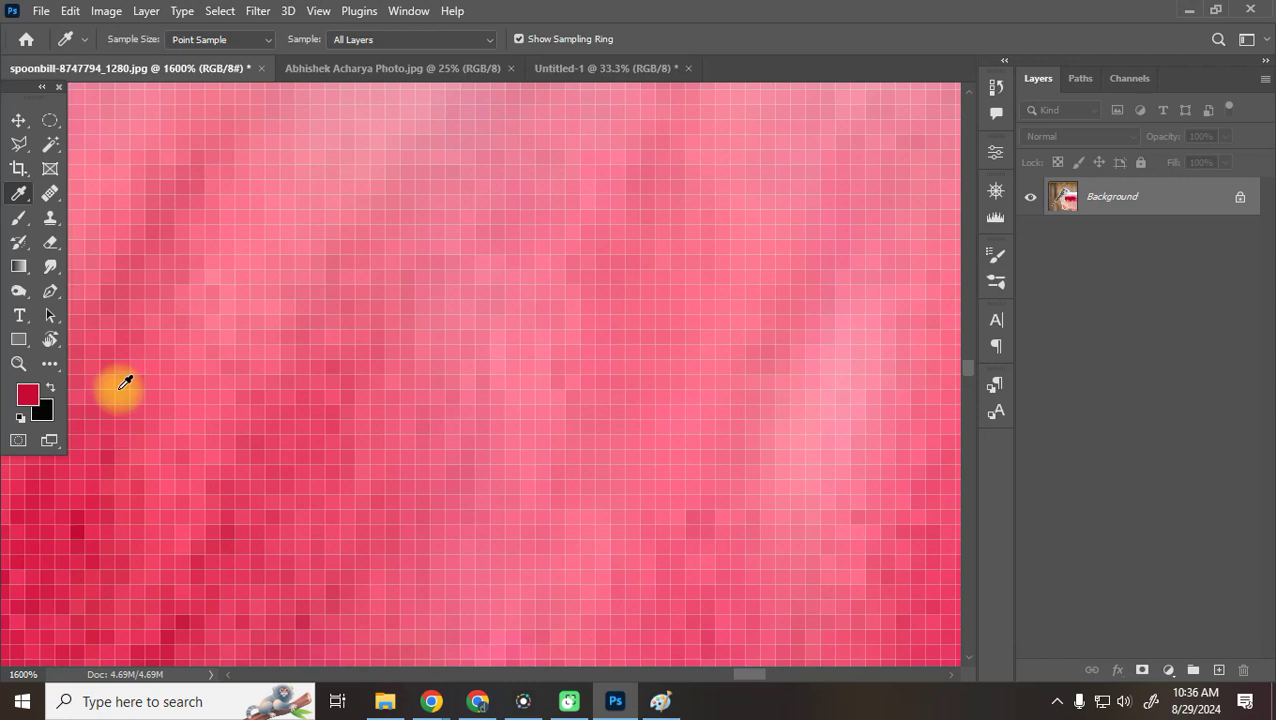
click(190, 39)
click(203, 69)
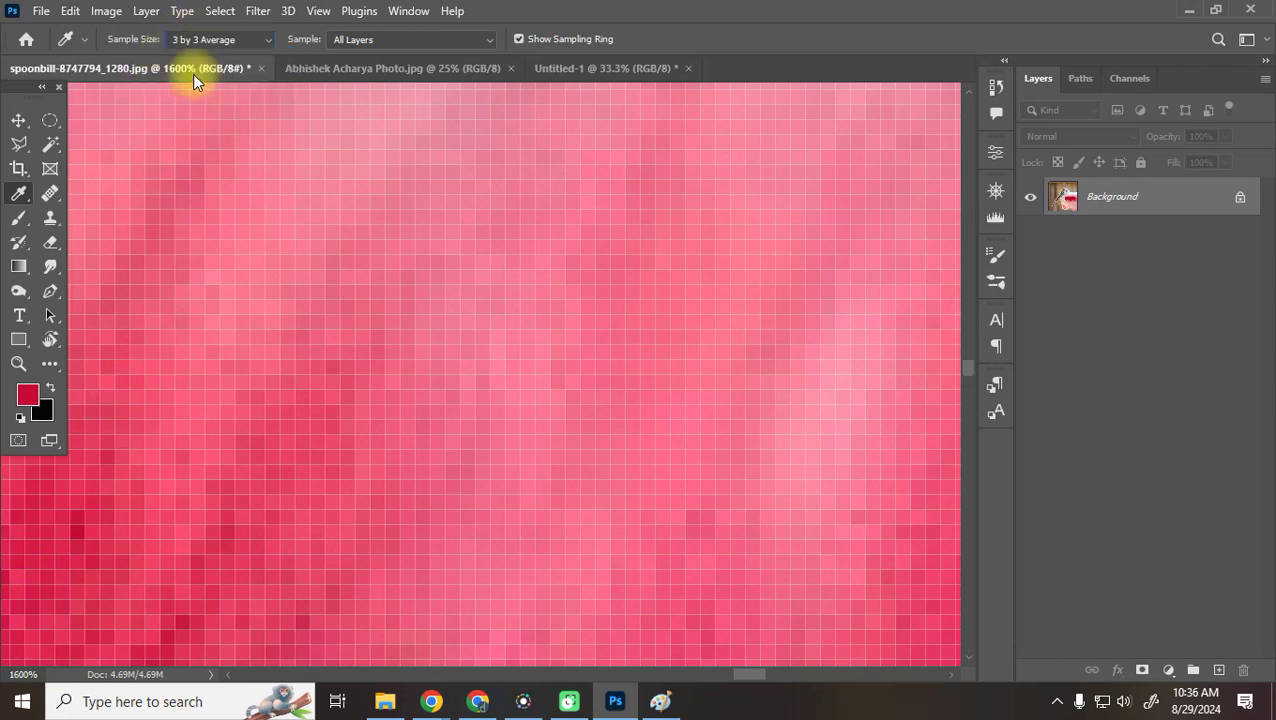
click(84, 527)
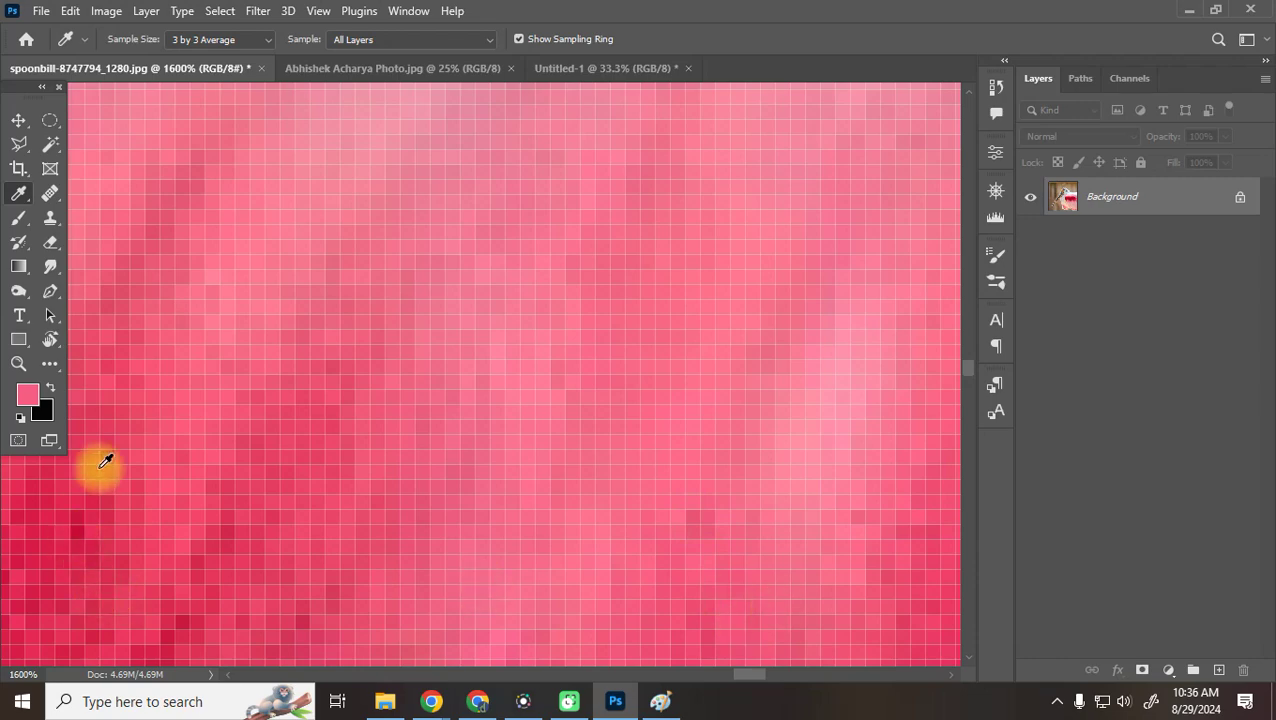
Pick a crimson foreground colour from a deeper red area of the feathers at 3 by 3 Average
key(space)
drag(103, 541, 675, 225)
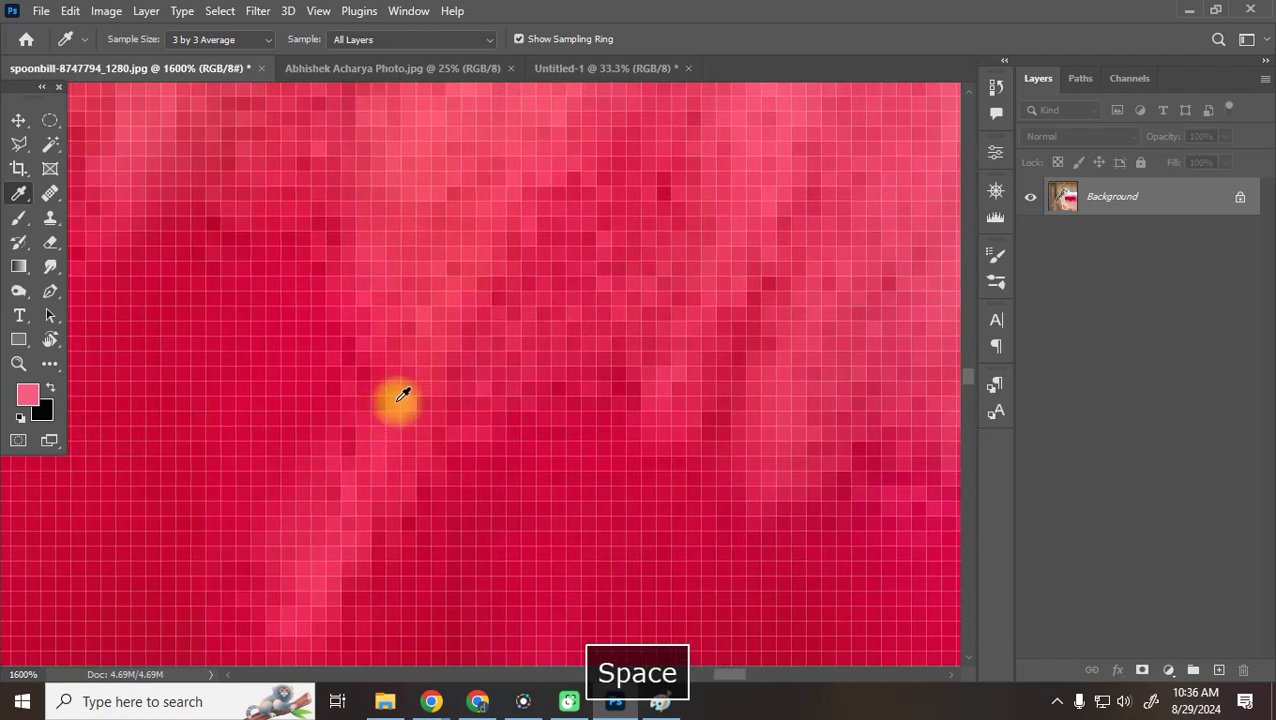
click(416, 517)
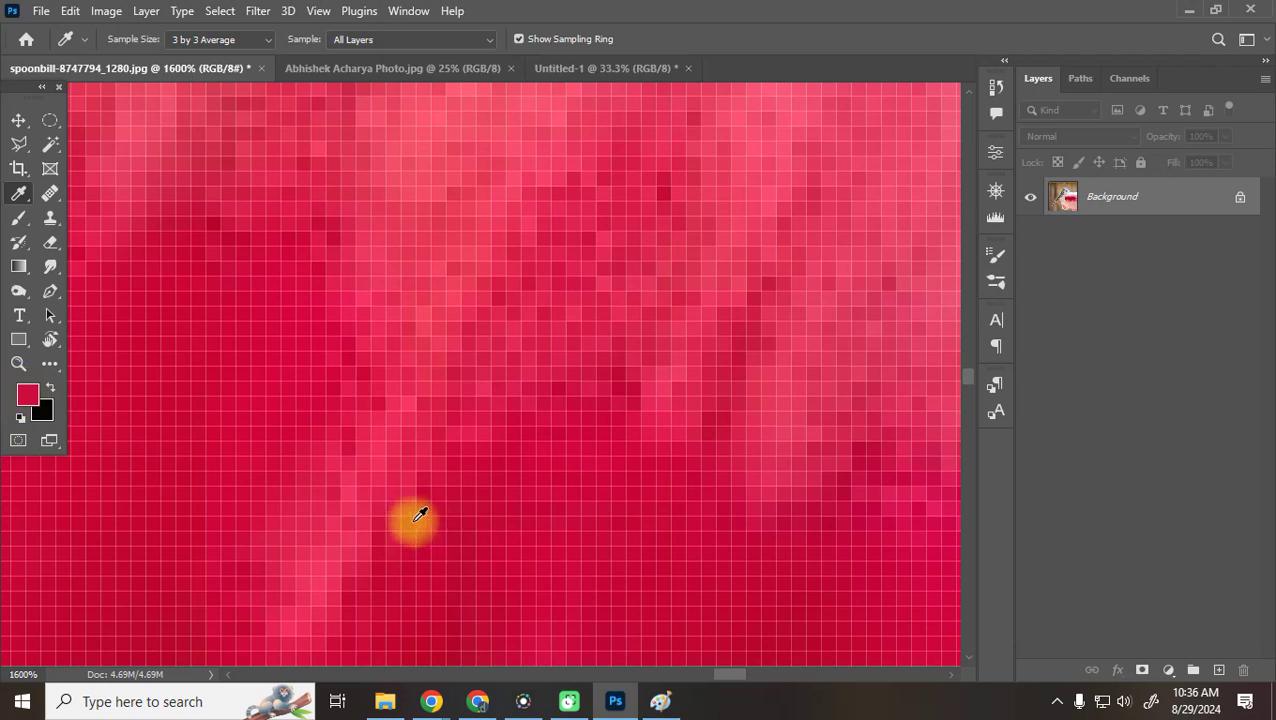
Pick a feather colour at 11 by 11 Average and set the Eyedropper sample size back to 5 by 5 Average
click(239, 39)
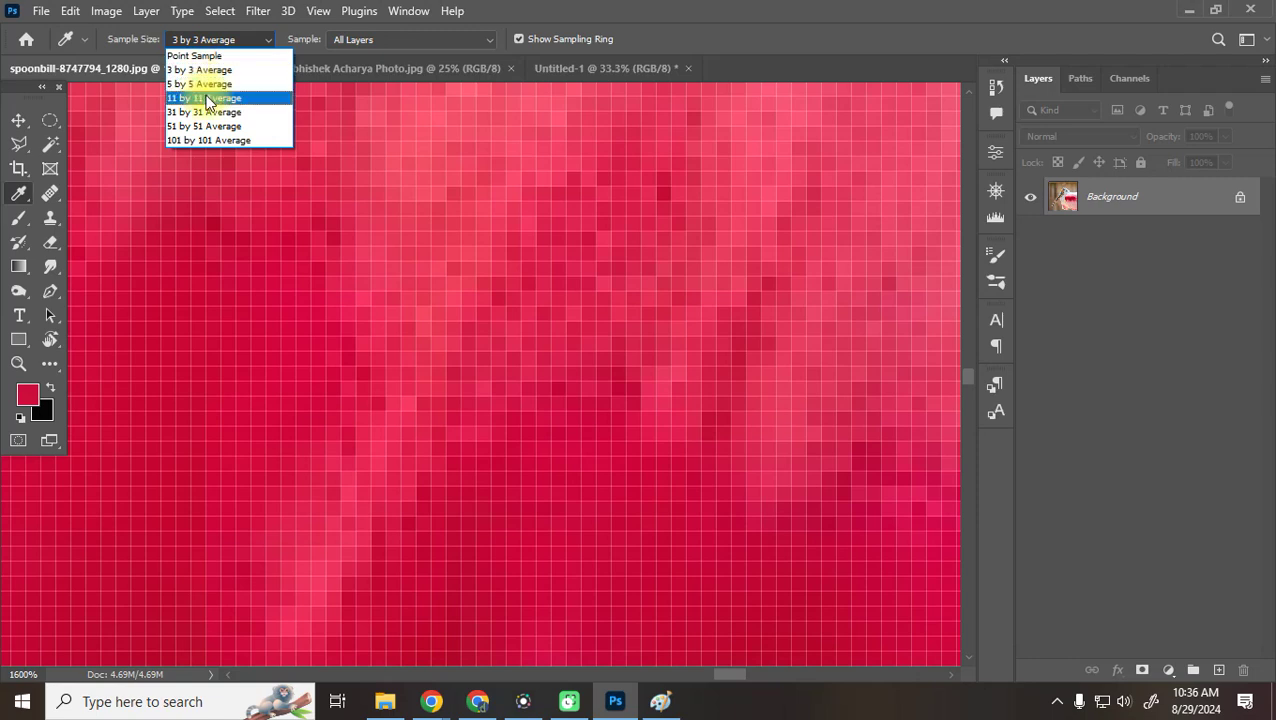
click(207, 98)
click(535, 207)
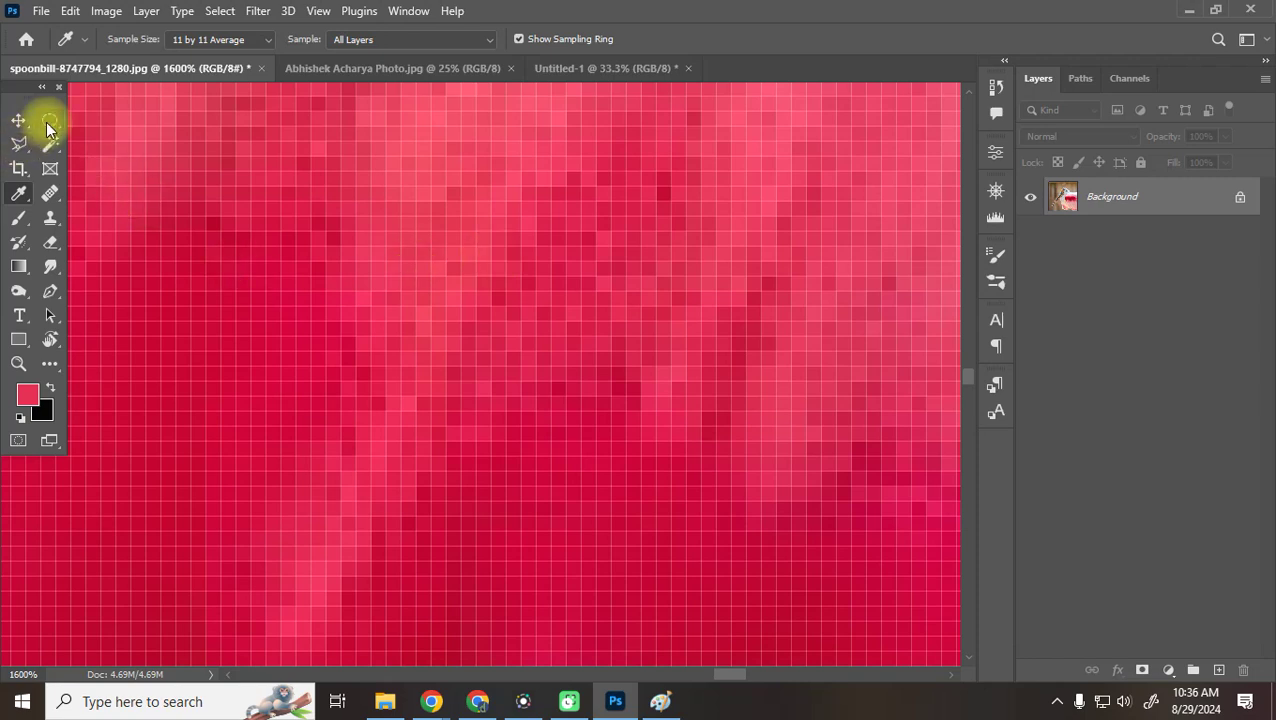
click(198, 46)
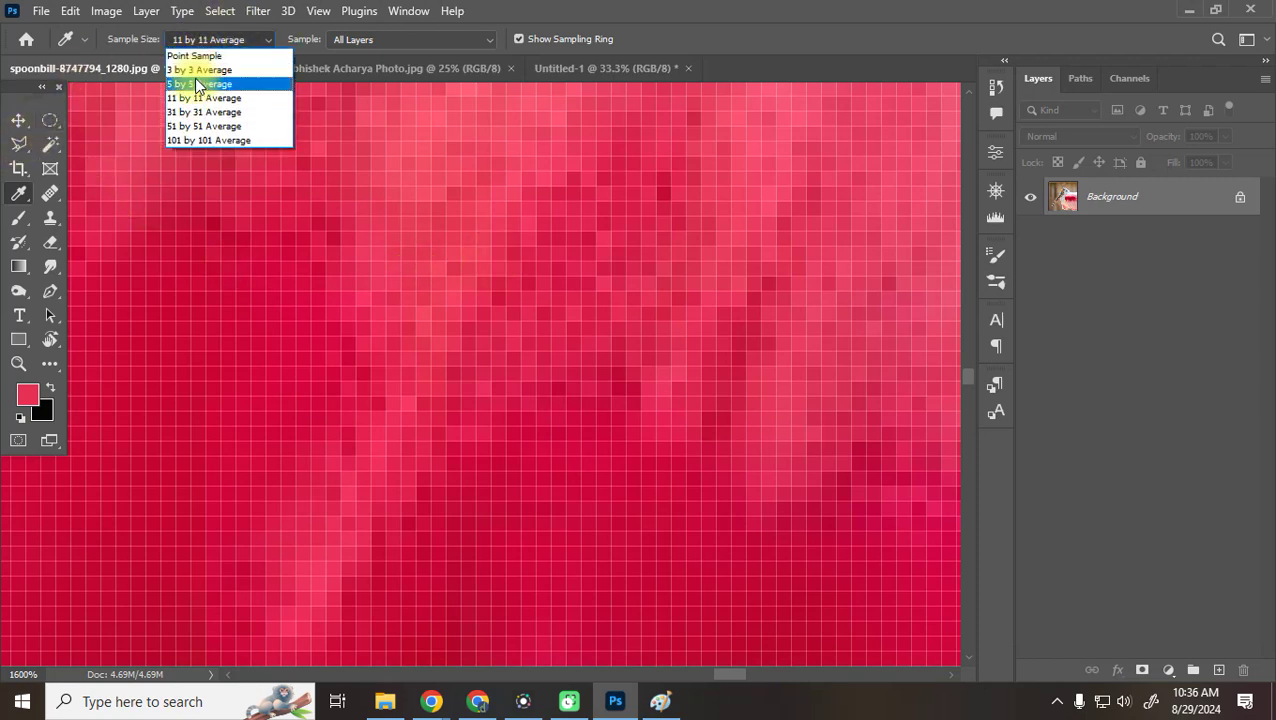
click(194, 78)
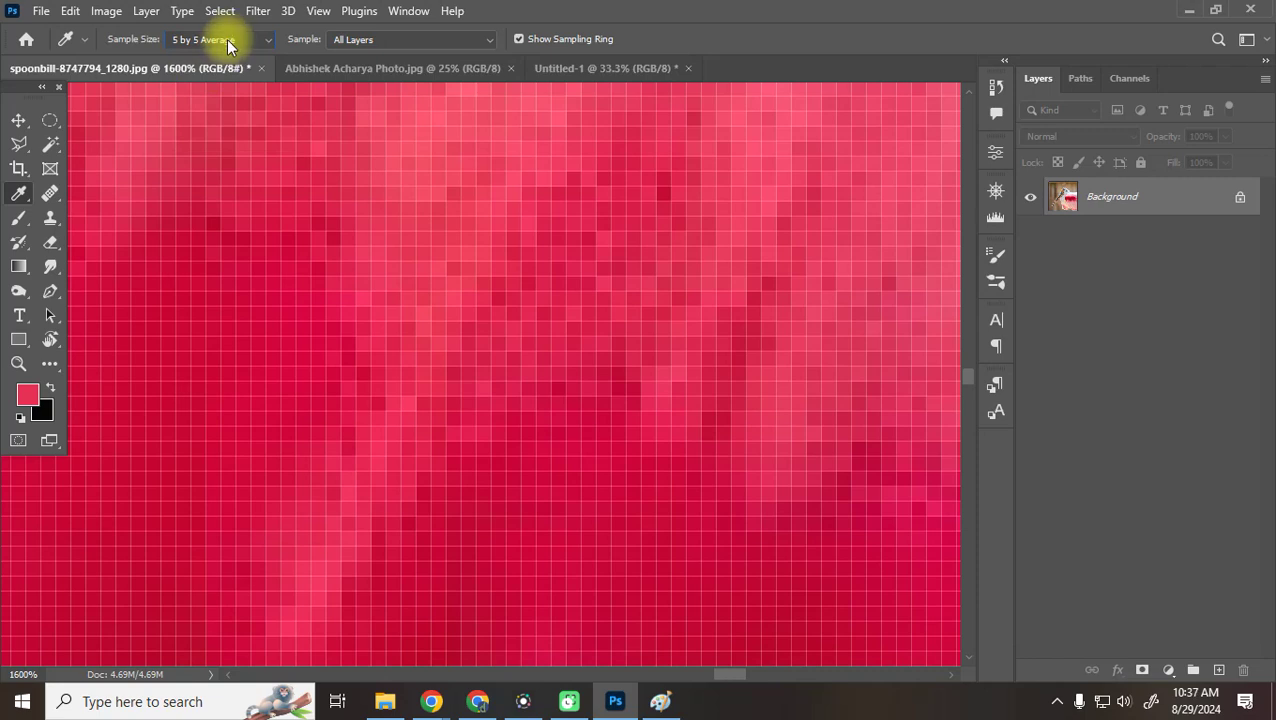
Switch to the Google Meet call in Chrome to check the meeting, and return to Photoshop
click(21, 122)
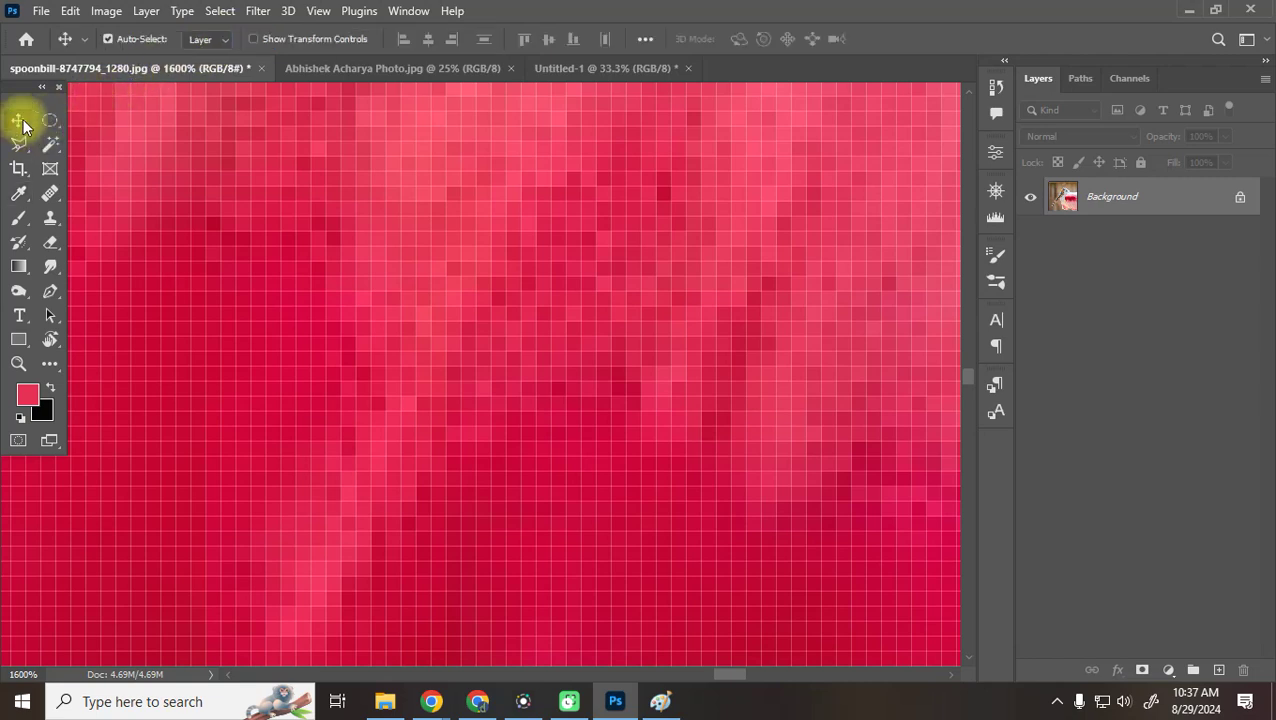
right_click(431, 701)
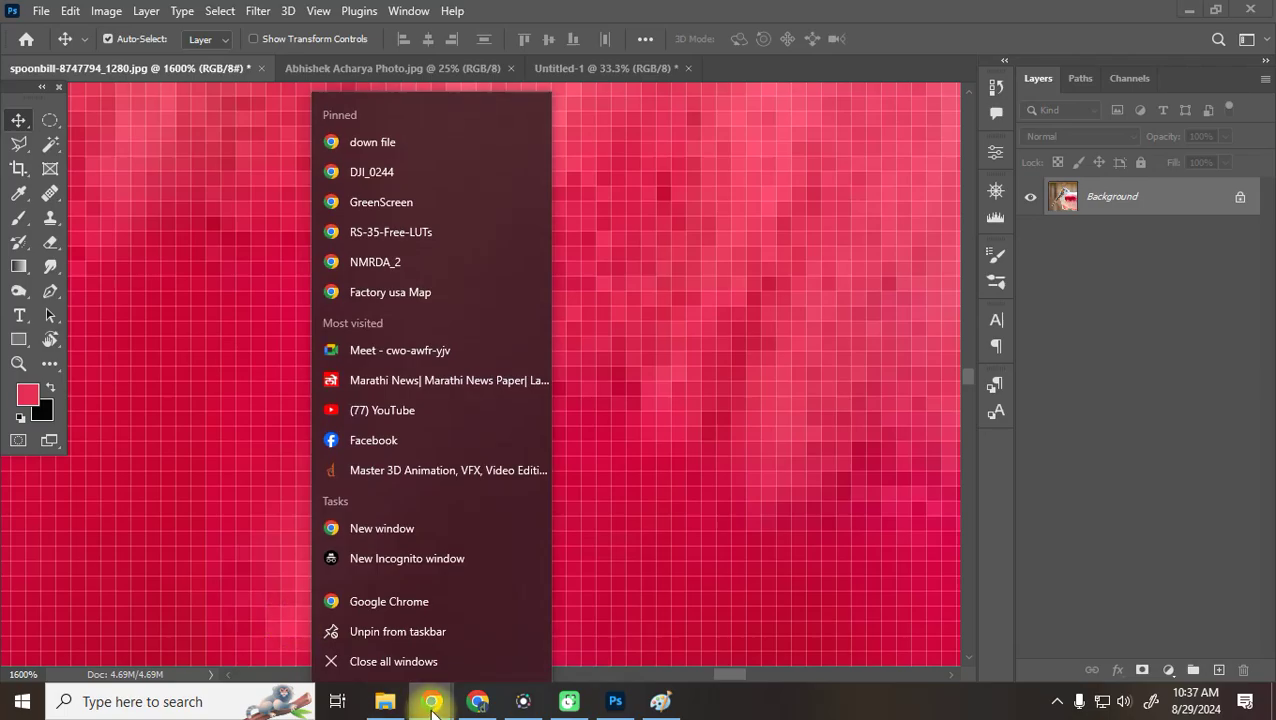
click(431, 701)
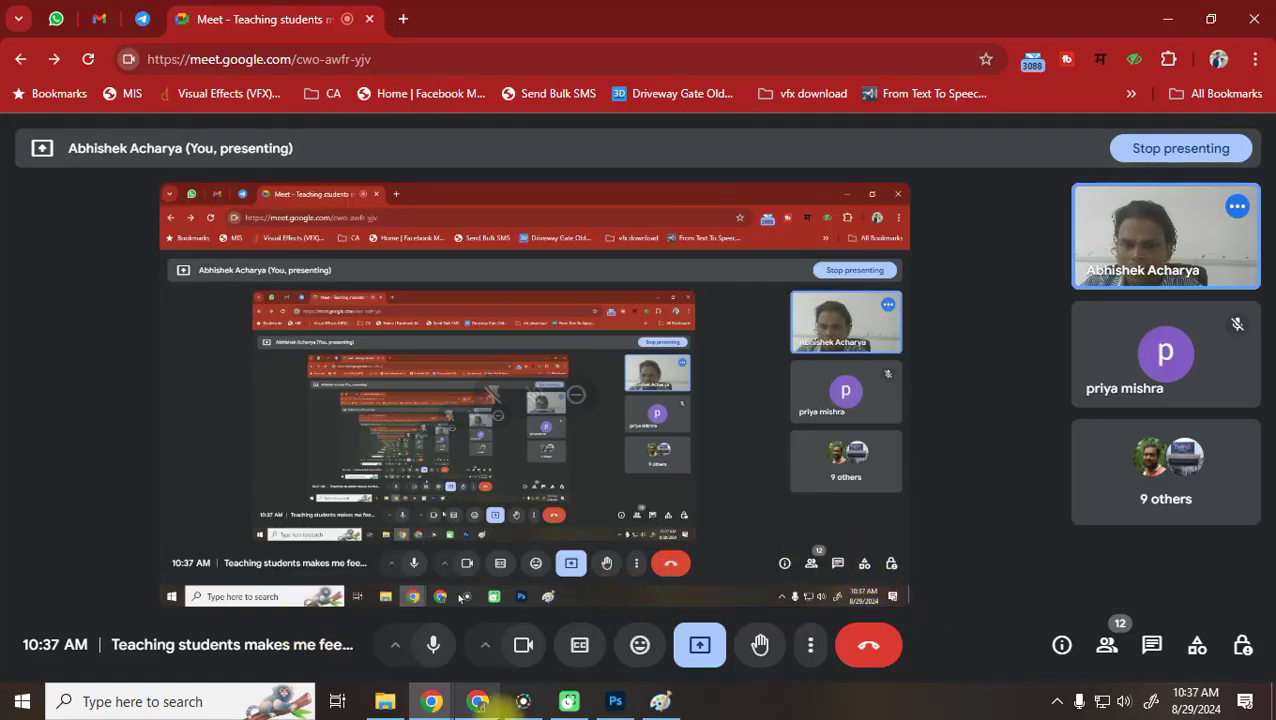
click(615, 701)
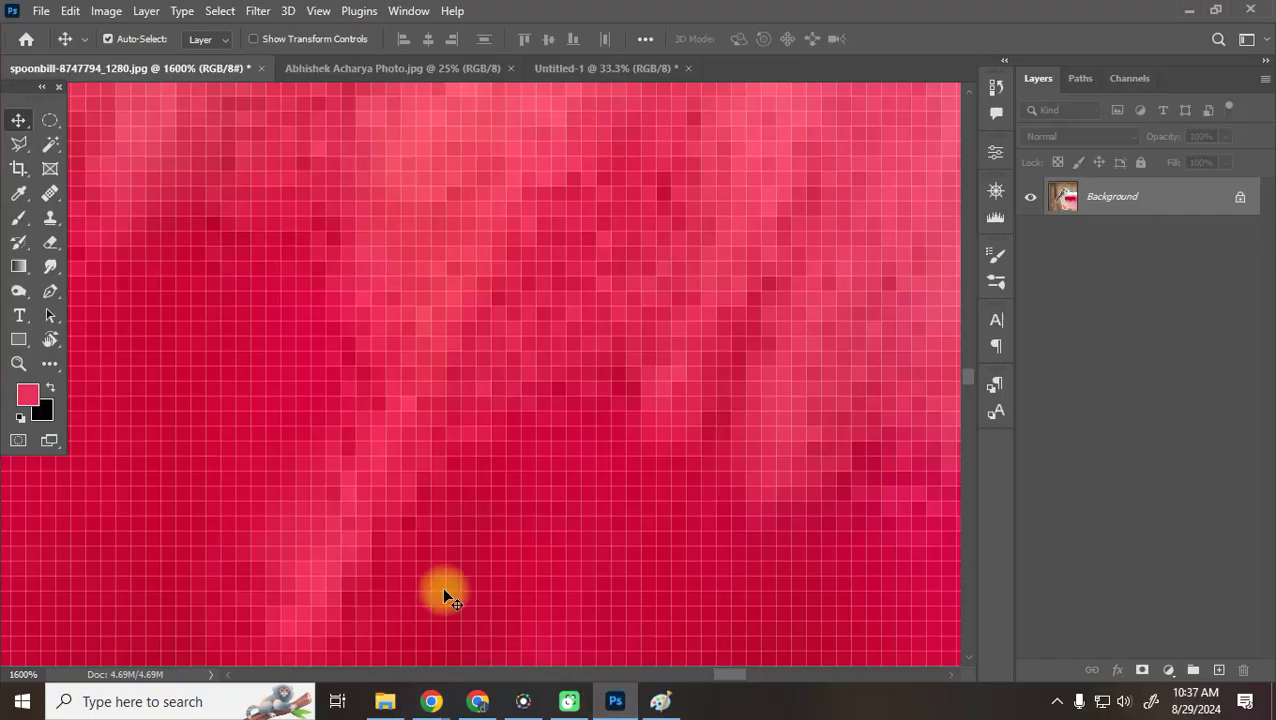
Activate the Magic Wand and zoom the spoonbill image out from the pixel grid to 66.7%
click(19, 198)
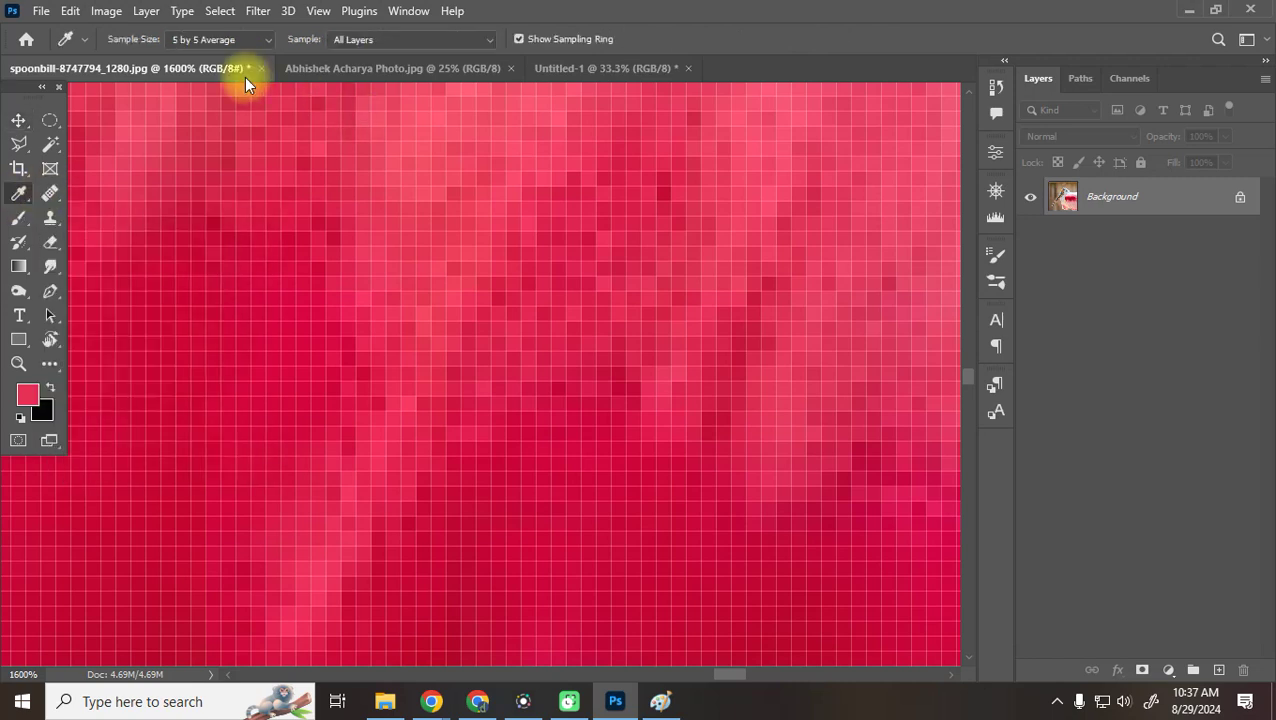
click(50, 145)
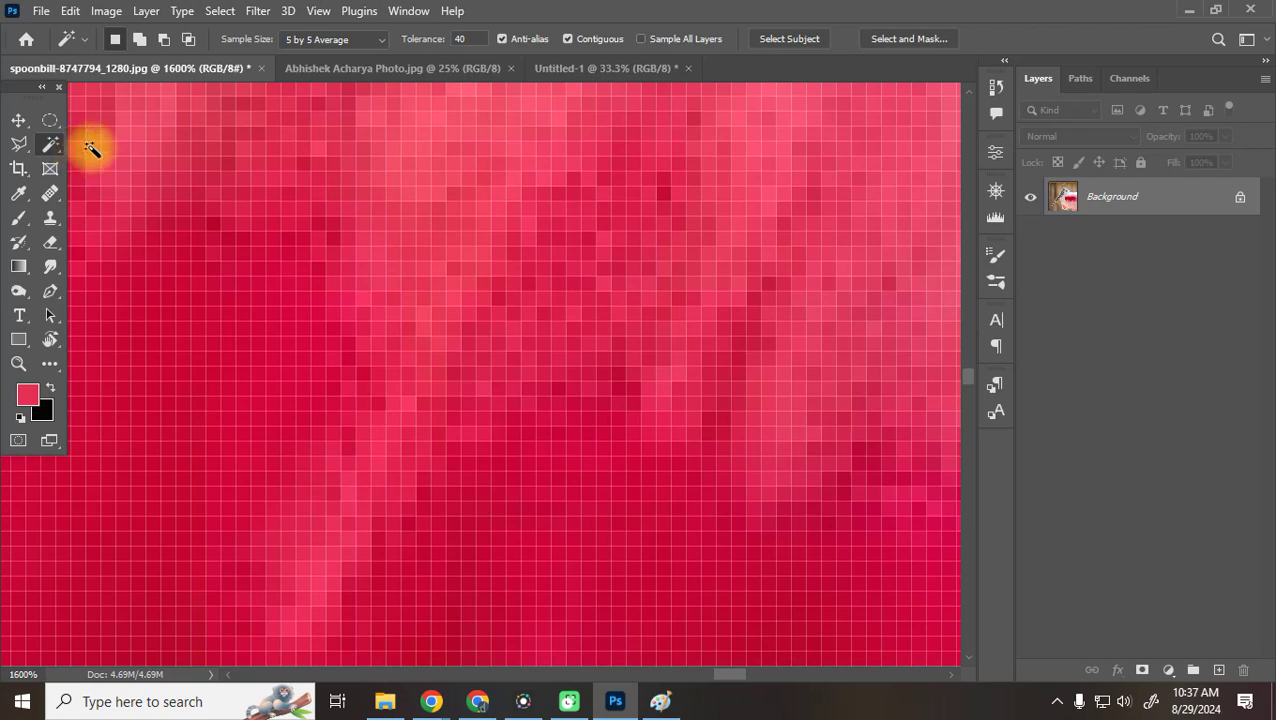
key(ctrl+minus)
key(ctrl+minus)
key(ctrl+minus)
key(ctrl+minus)
key(ctrl+minus)
key(ctrl+minus)
key(ctrl+minus)
key(ctrl+minus)
key(ctrl+minus)
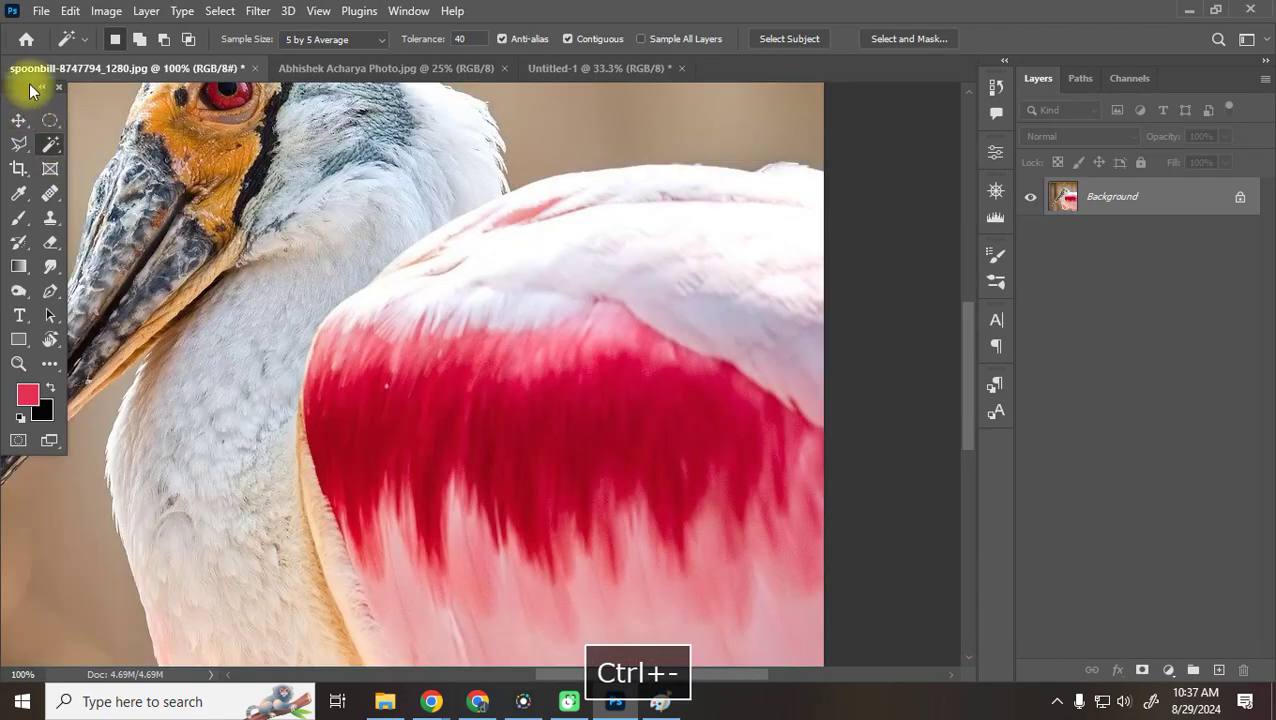
key(ctrl+minus)
Bring up the portrait photo and select its dark background with the Magic Wand at tolerance 40
click(28, 38)
click(376, 303)
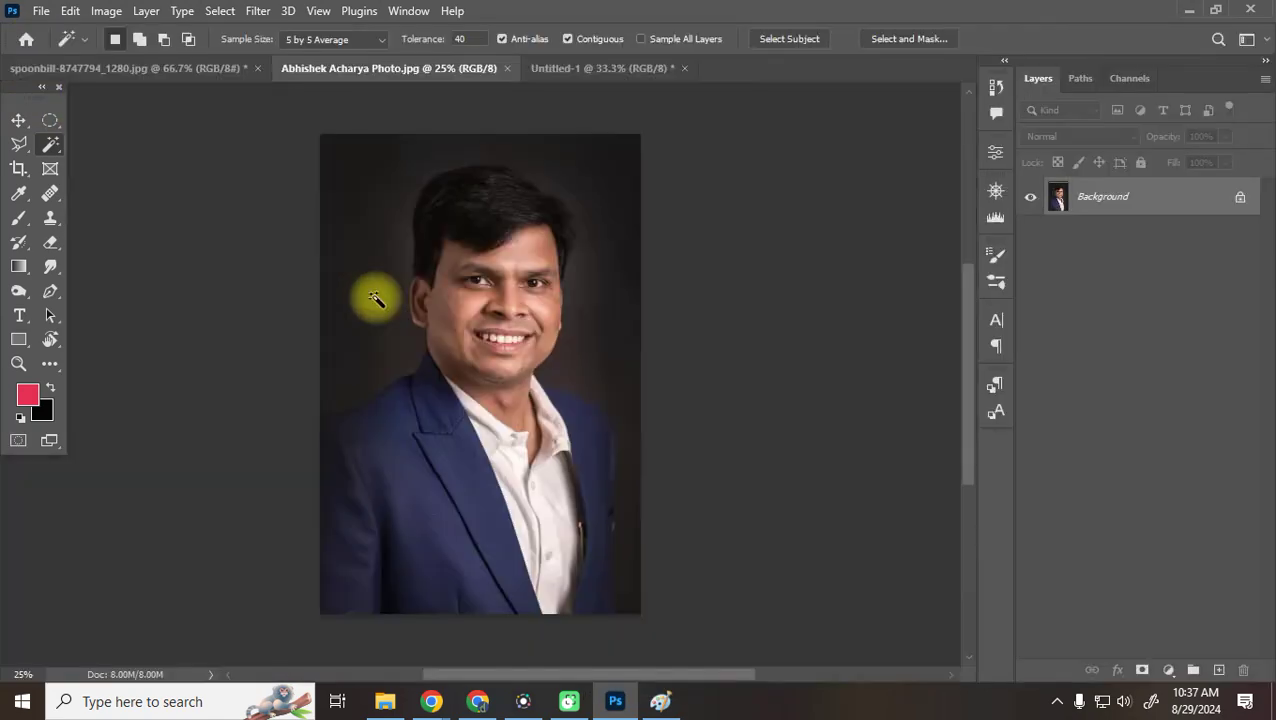
click(356, 256)
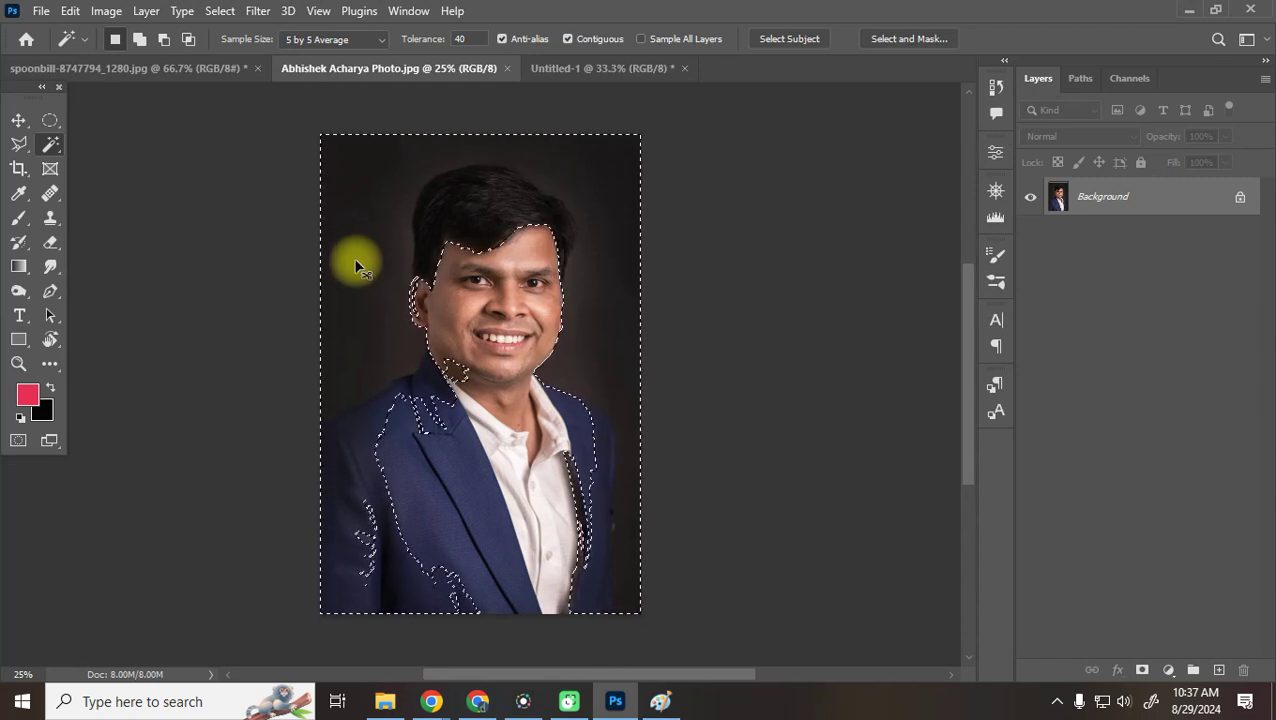
Clear the portrait's background selection and set the Magic Wand tolerance to 10
key(ctrl+d)
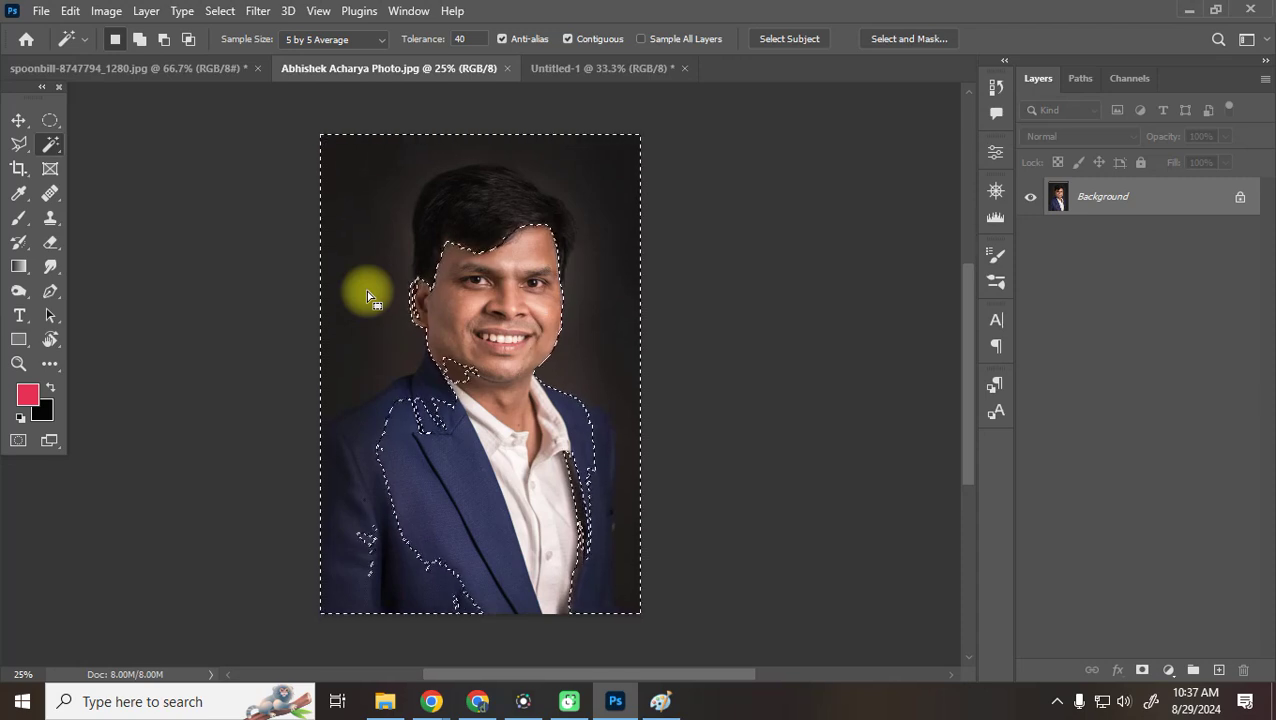
key(ctrl+d)
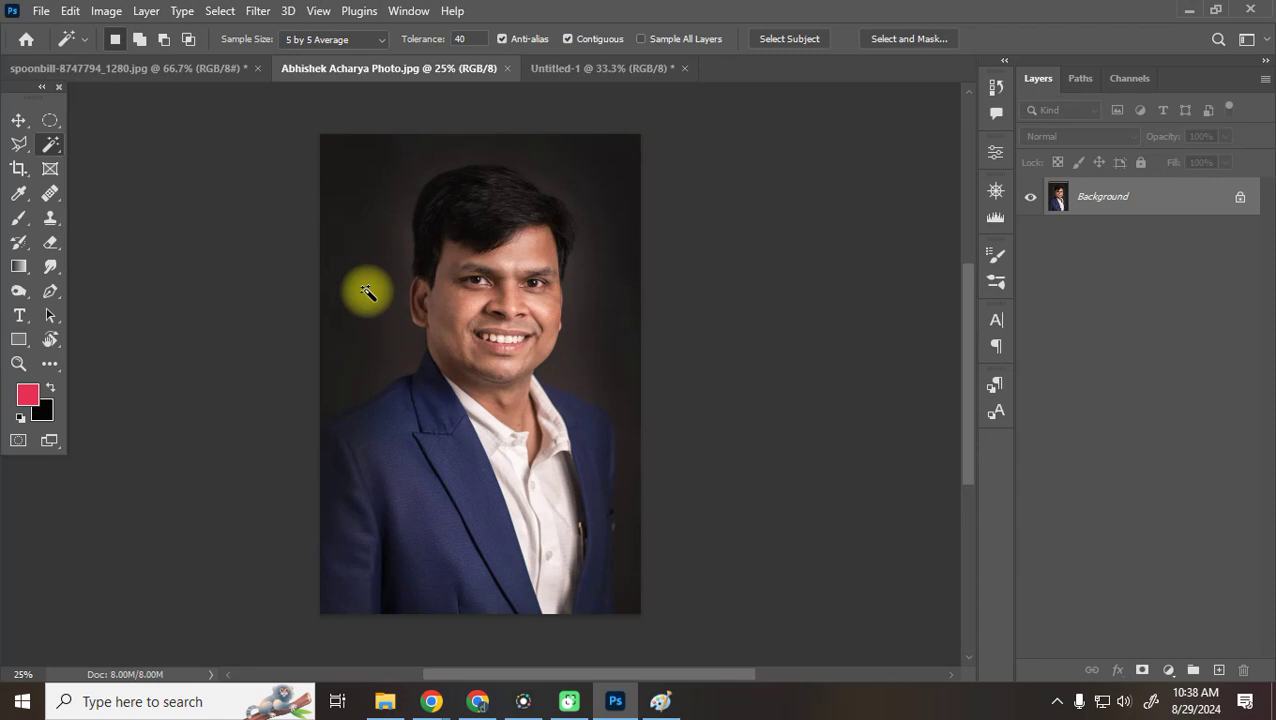
double_click(465, 38)
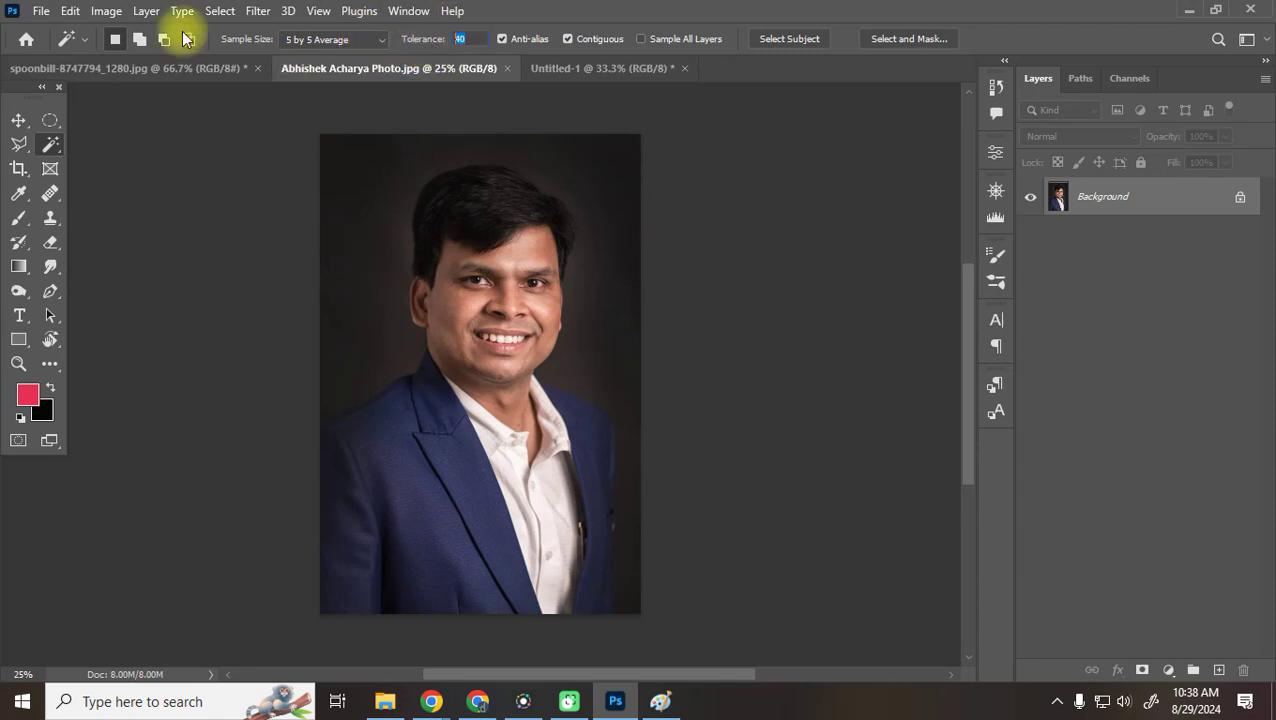
key(Return)
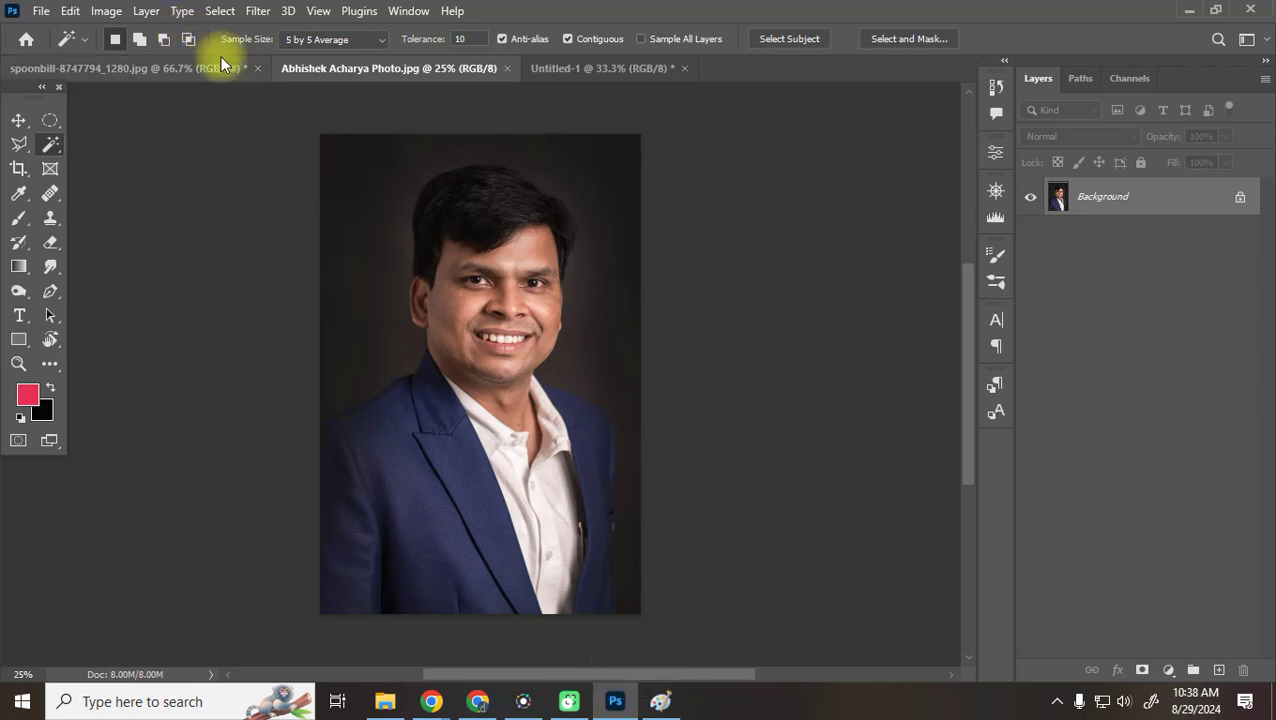
Switch to the Untitled-1 blue gradient document and step back through its recent changes
click(579, 66)
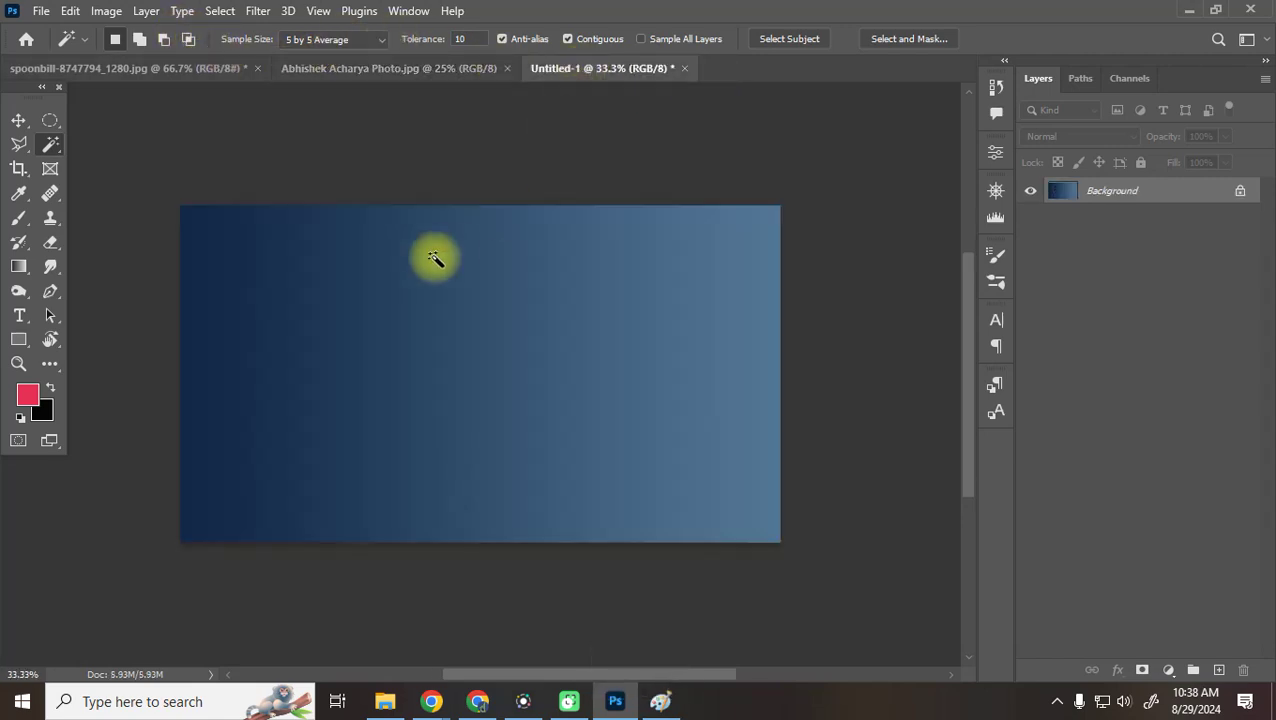
key(ctrl+z)
key(ctrl+z)
key(ctrl+z)
key(ctrl+z)
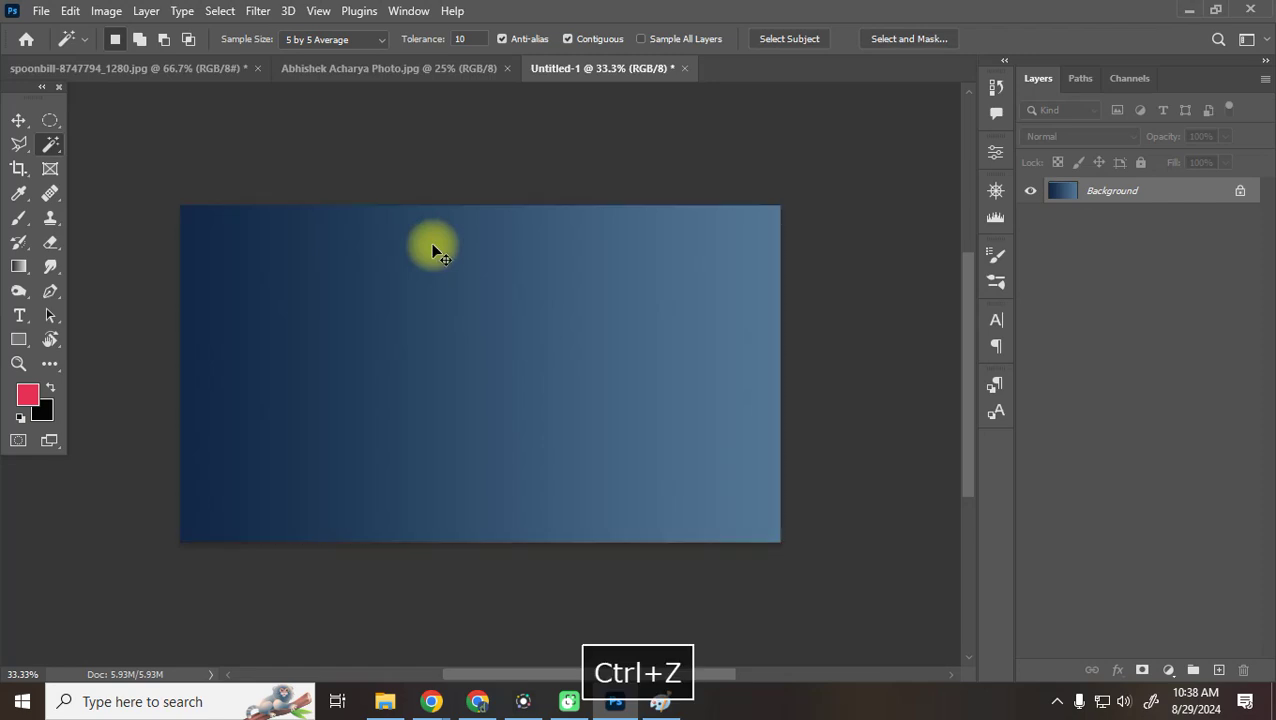
Undo the recent changes to the blue gradient document and clear the remaining selection
key(ctrl+z)
key(ctrl+z)
key(ctrl+z)
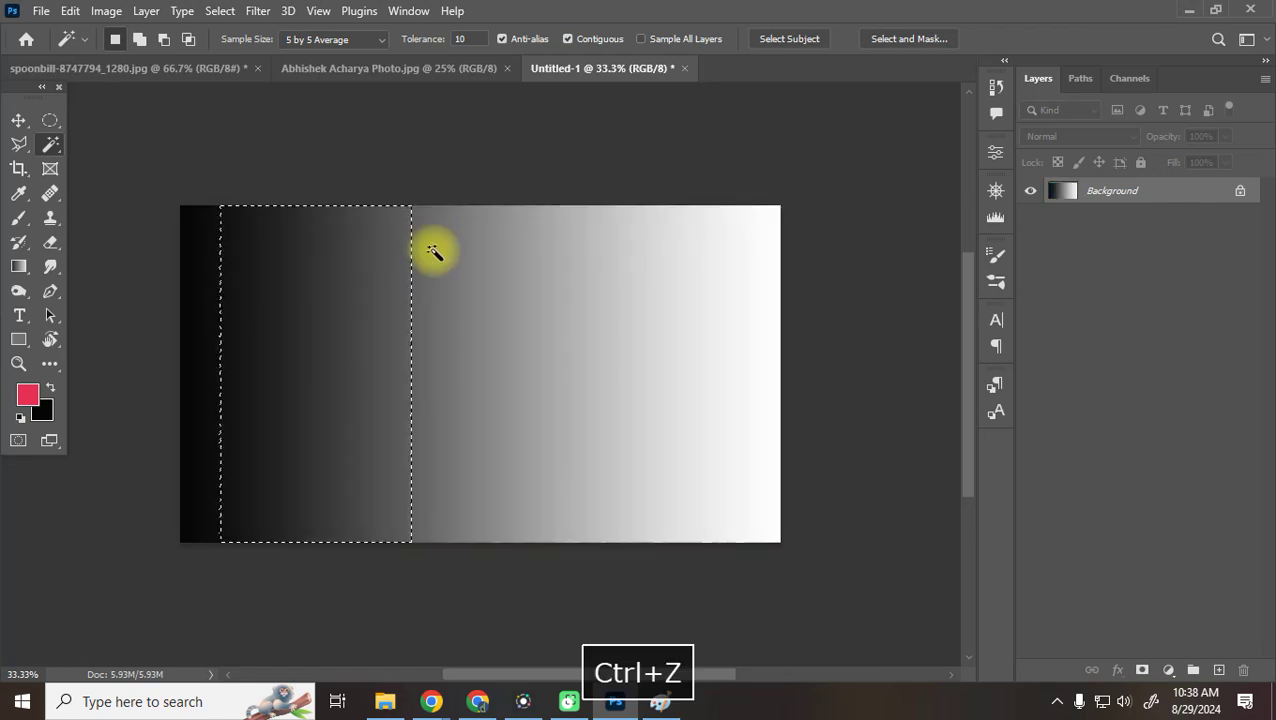
key(ctrl+d)
Select the portrait photo's dark background with the Magic Wand at tolerance 10, adding the missed strip beside the hair and ear
click(386, 68)
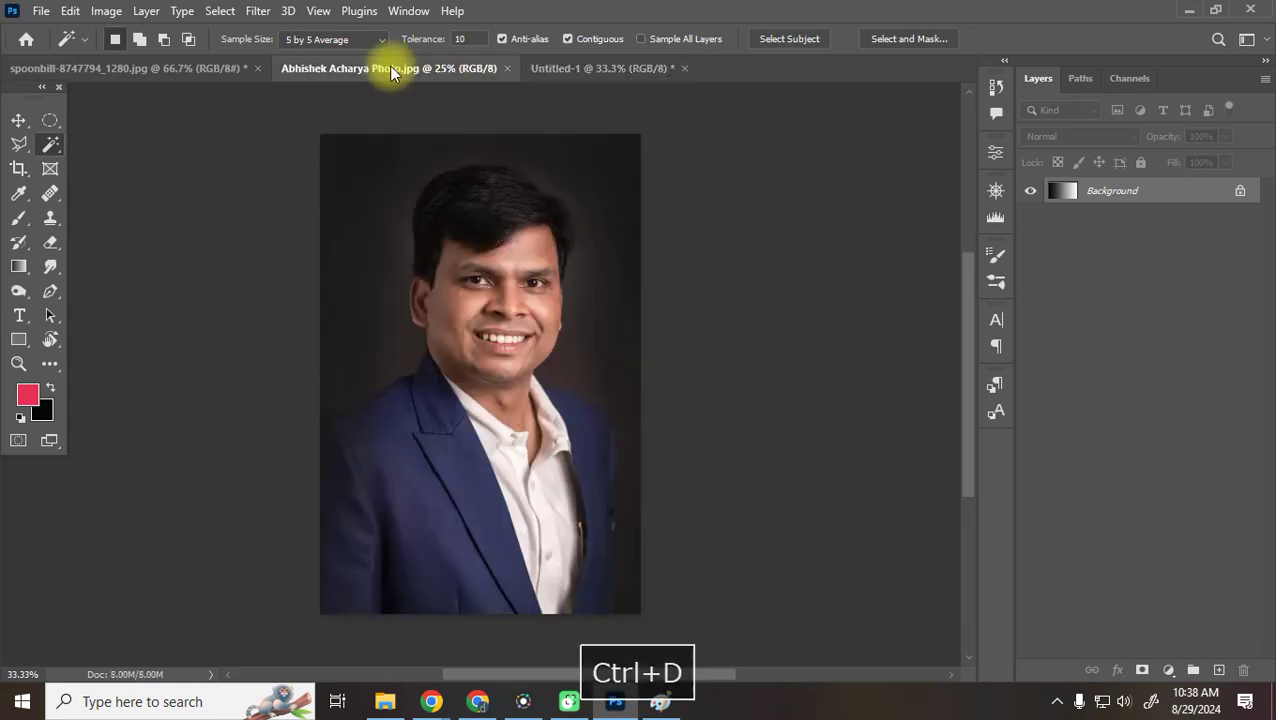
click(380, 250)
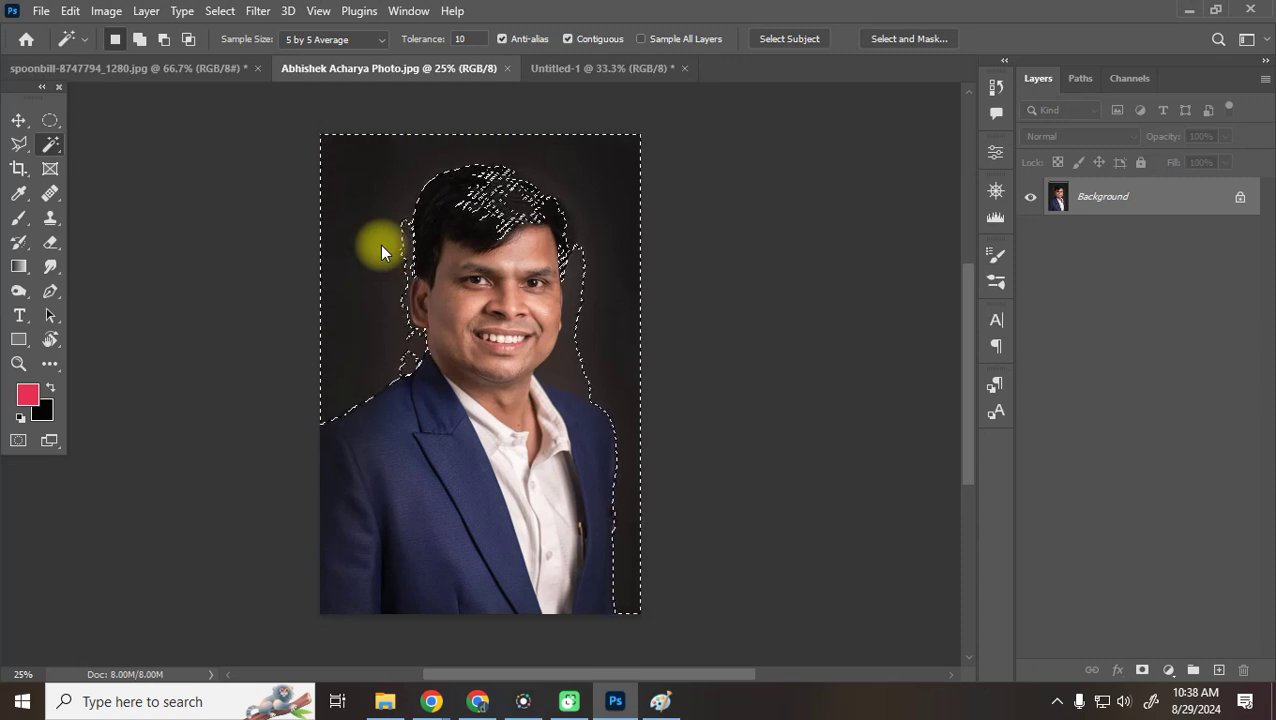
key(ctrl+equal)
key(ctrl+equal)
key(ctrl+equal)
key(ctrl+equal)
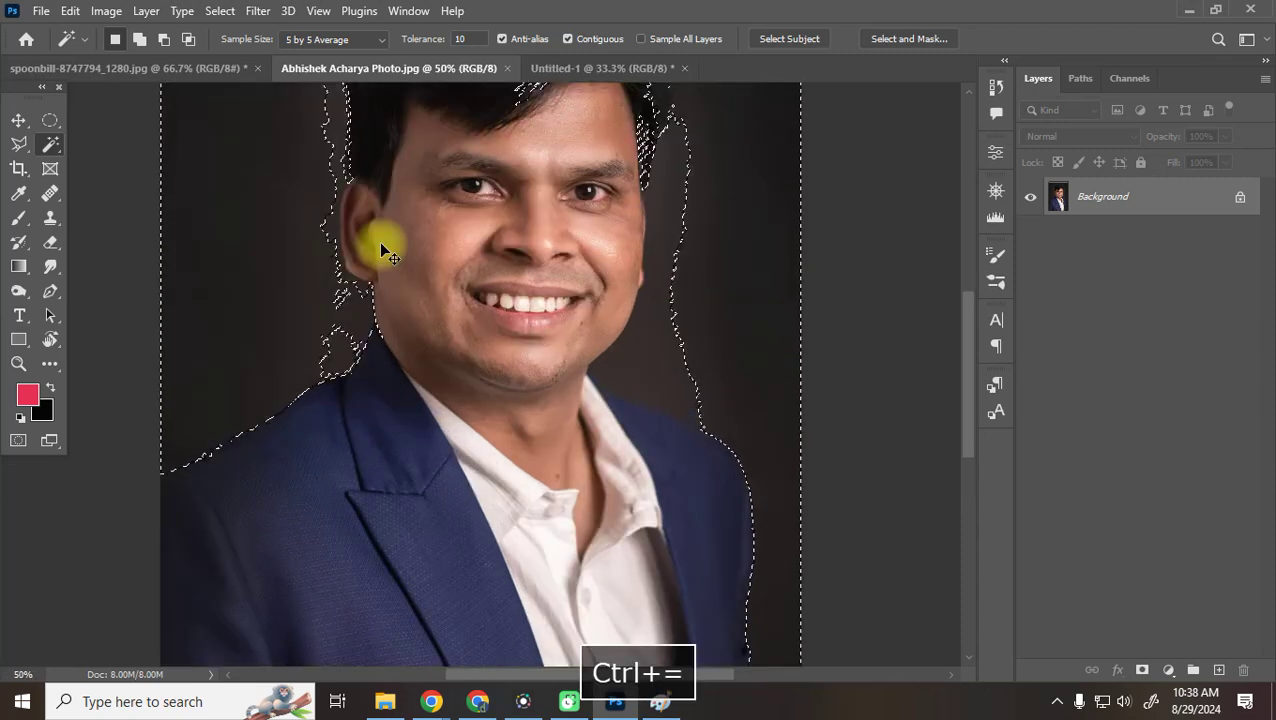
key(space)
drag(282, 378, 340, 698)
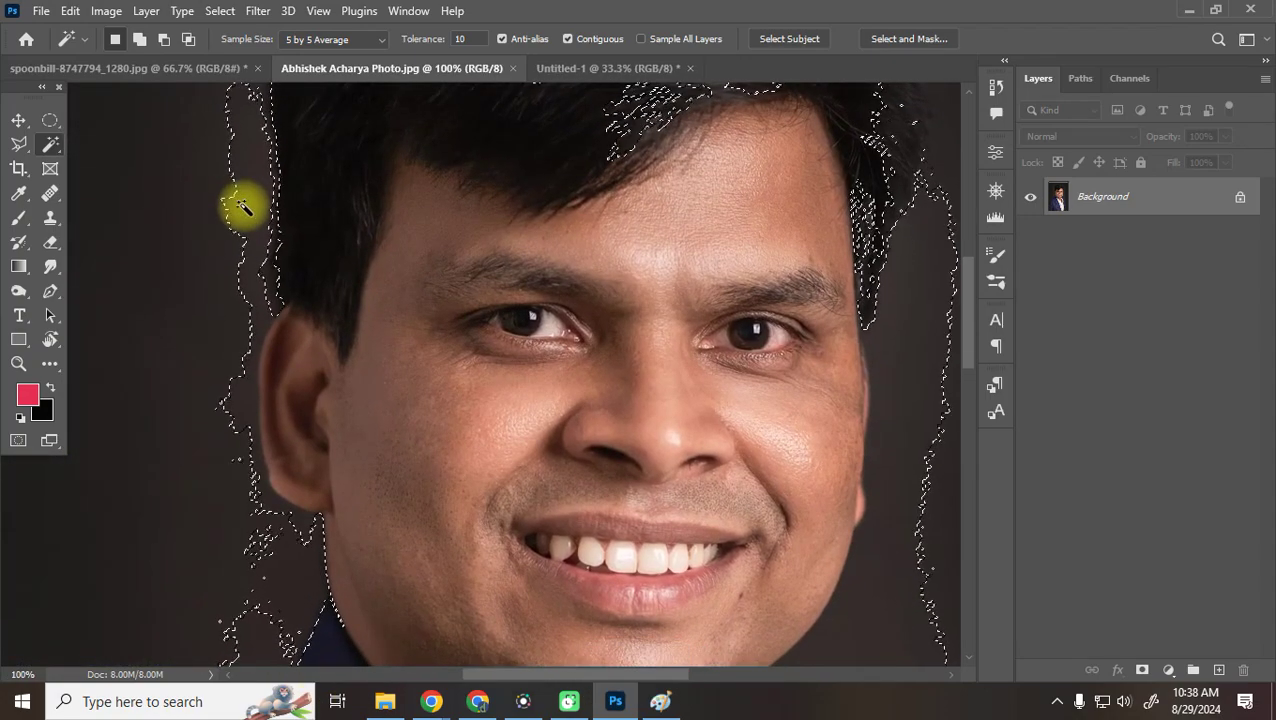
key(shift)
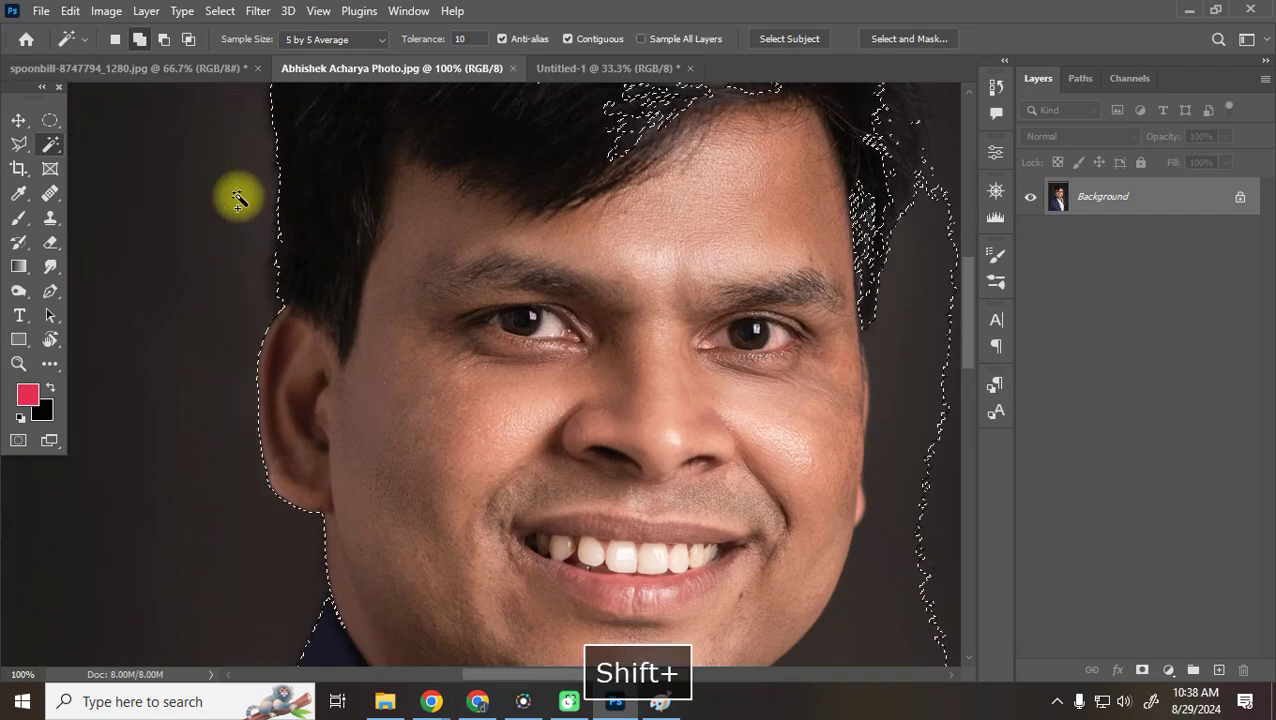
shift+click(219, 338)
Try subtracting the hair with the Magic Wand, undo it, and add missed background around the hair's outer edge to the selection
key(space)
drag(639, 226, 322, 487)
key(shift)
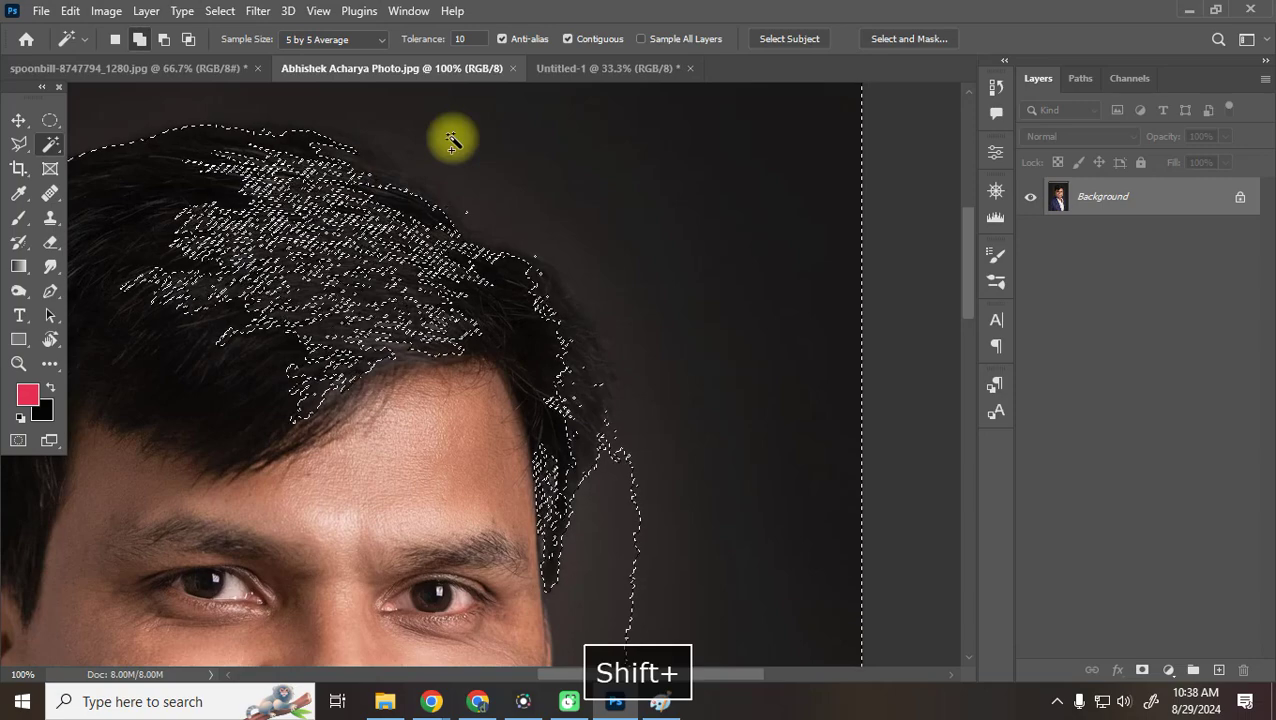
alt+click(298, 254)
key(ctrl+z)
click(632, 418)
shift+click(586, 350)
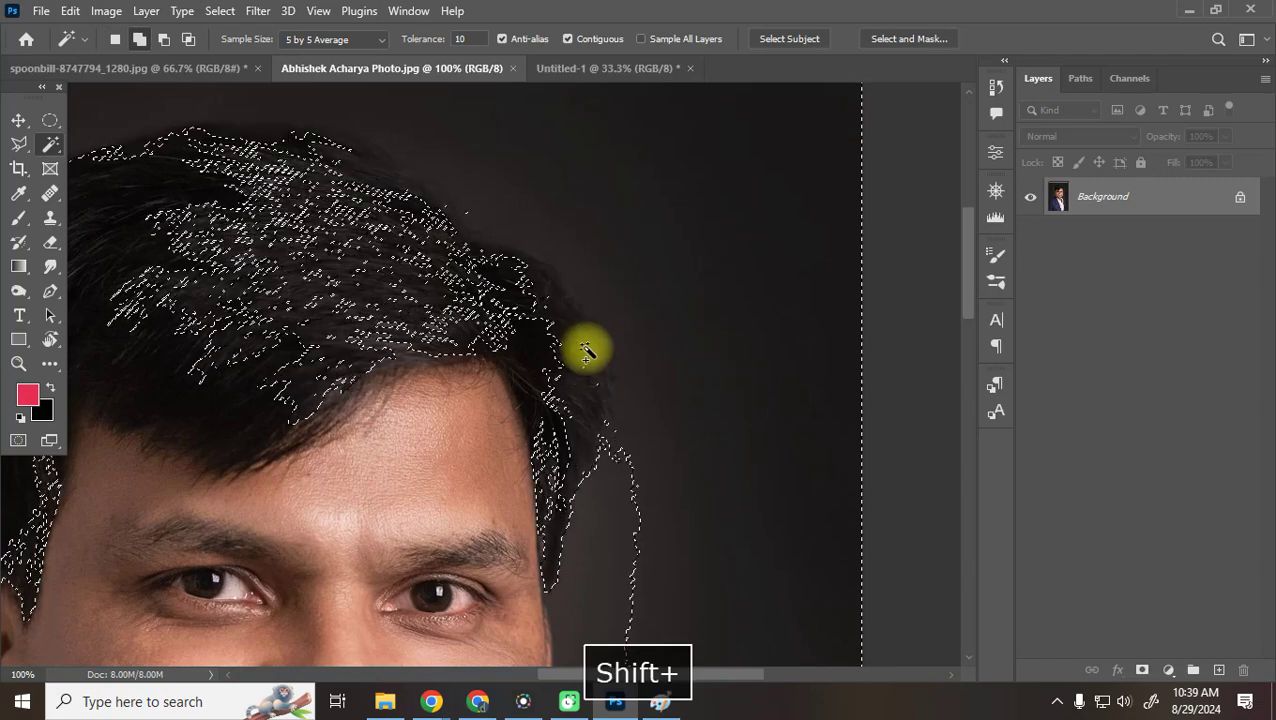
Add the missed background strip beside the cheek and neck to the selection with the Magic Wand
key(ctrl+minus)
key(ctrl+minus)
key(ctrl+minus)
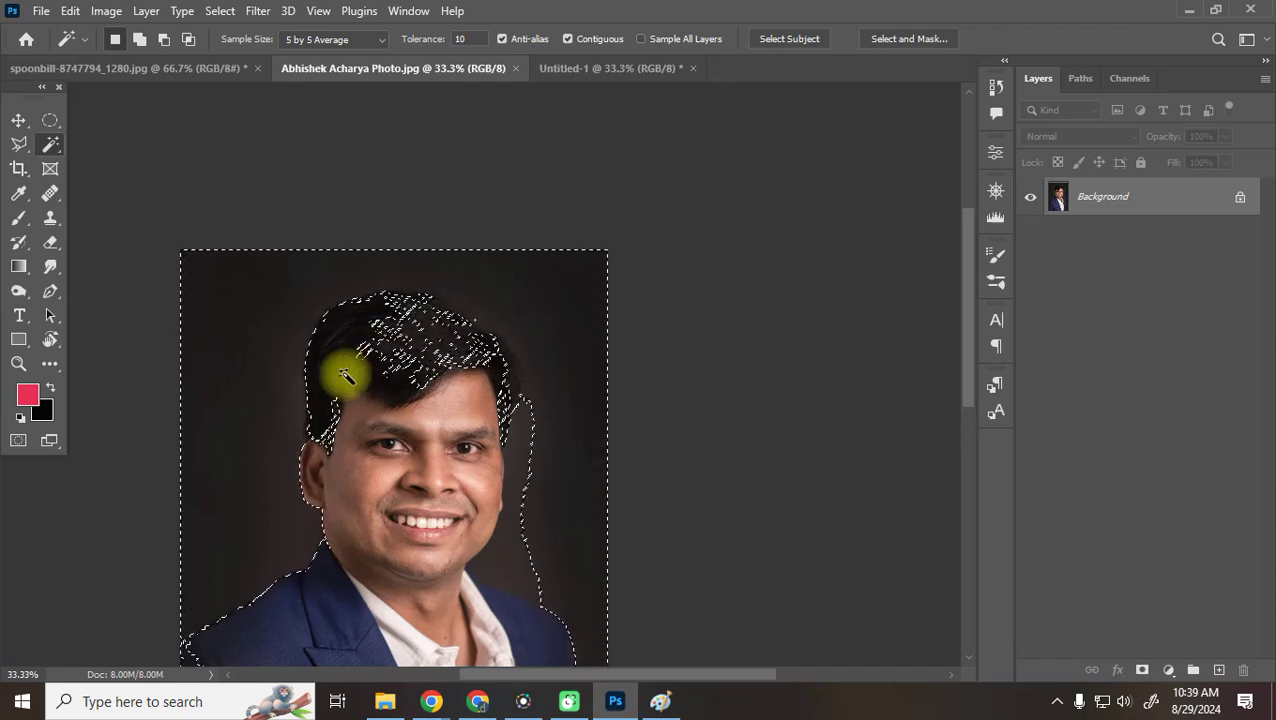
scroll(474, 366, down, 2)
scroll(474, 366, down, 2)
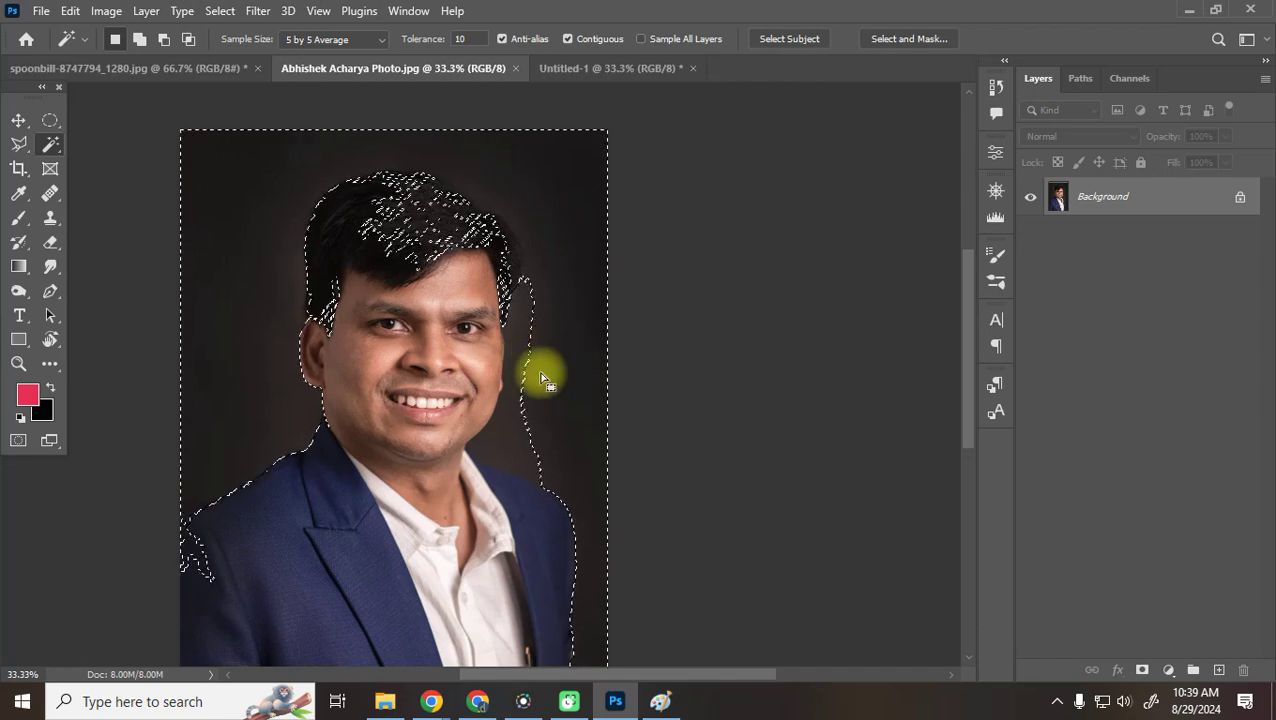
shift+click(510, 445)
scroll(530, 443, down, 2)
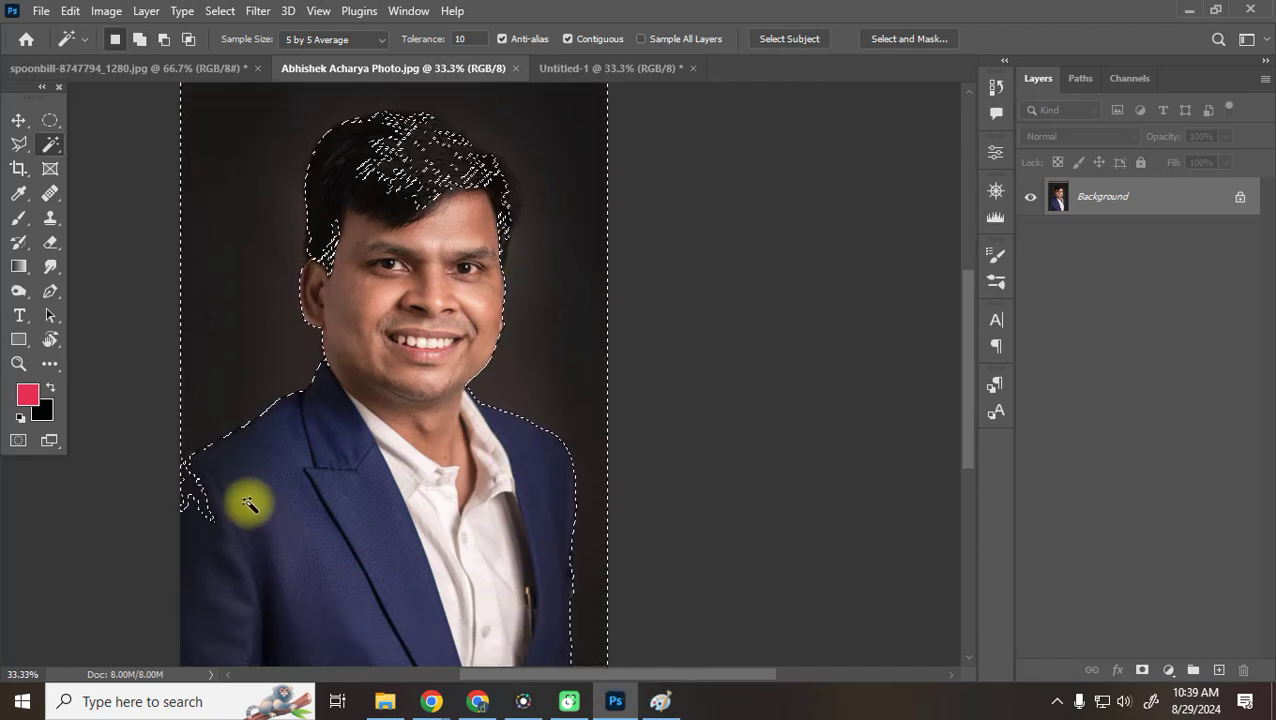
Try to correct the stray selected patch on the jacket shoulder with the Magic Wand
shift+click(193, 492)
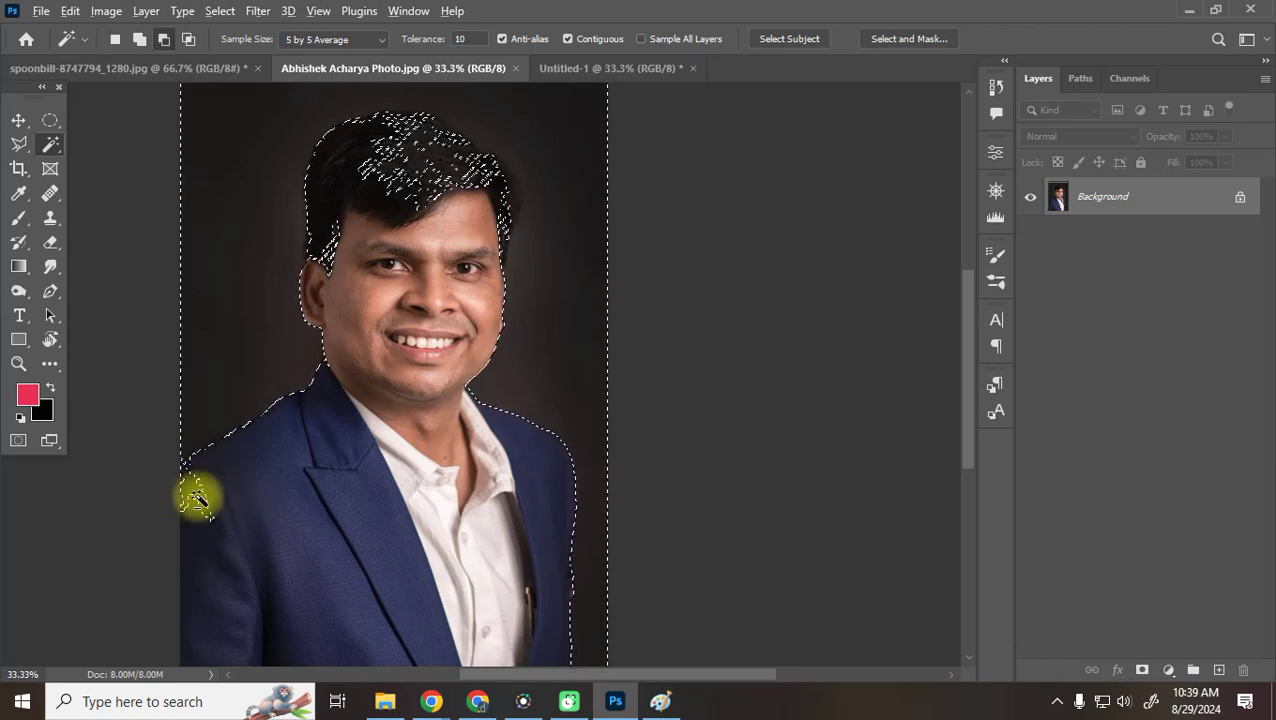
alt+click(207, 509)
key(ctrl+z)
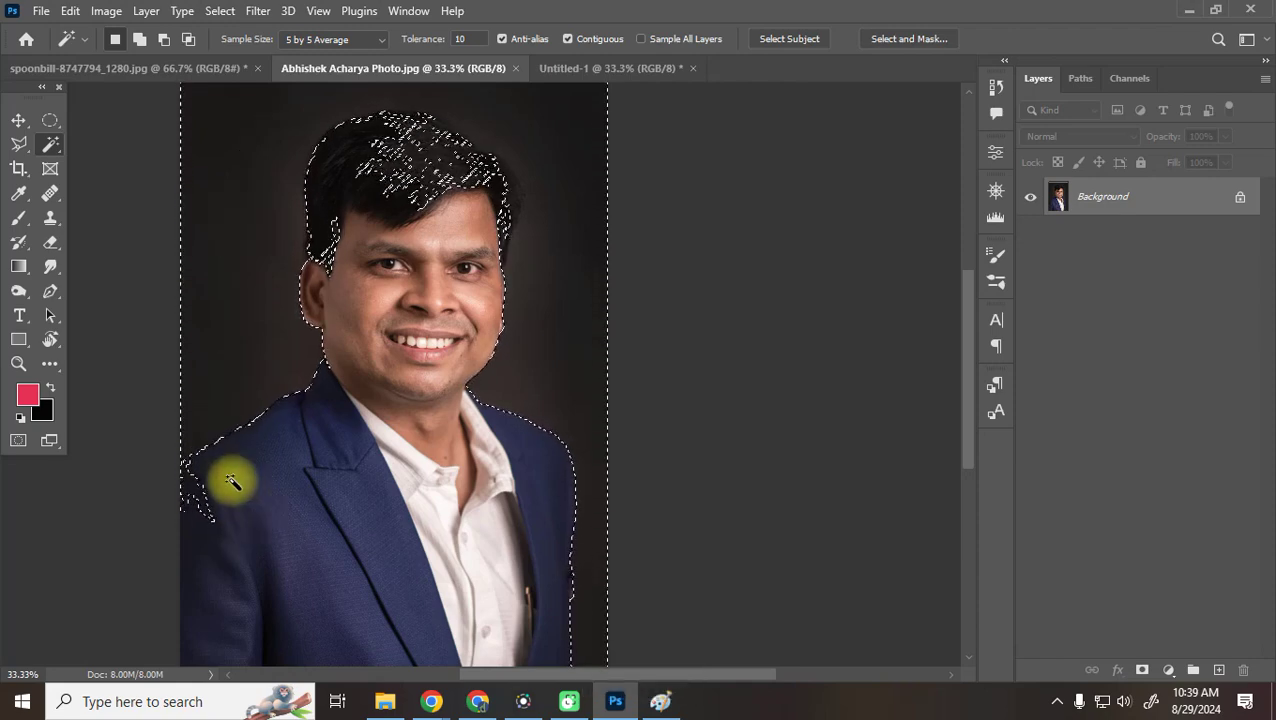
Switch to the Lasso Tool, try tracing the stray patch on the jacket shoulder, and undo the stroke
click(18, 144)
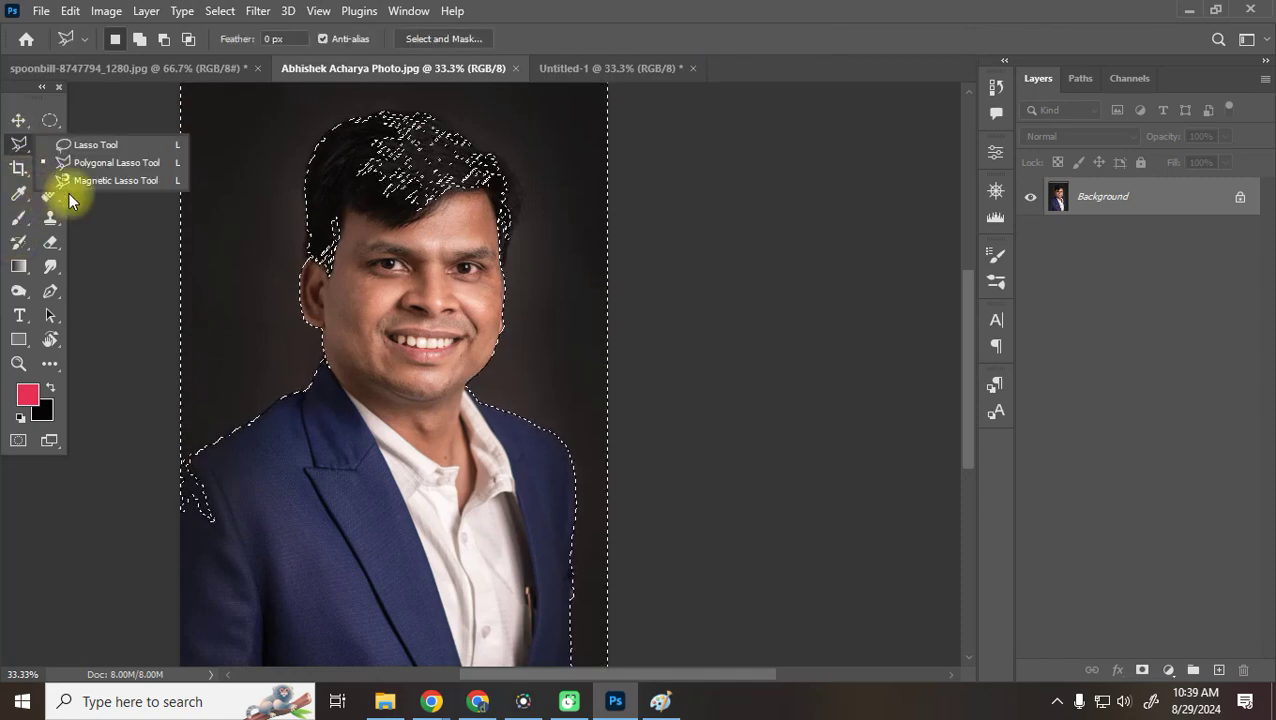
click(100, 150)
mouse_move(205, 464)
mouse_down()
mouse_move(205, 450)
mouse_move(185, 461)
mouse_move(208, 538)
mouse_move(216, 455)
mouse_up()
key(ctrl+z)
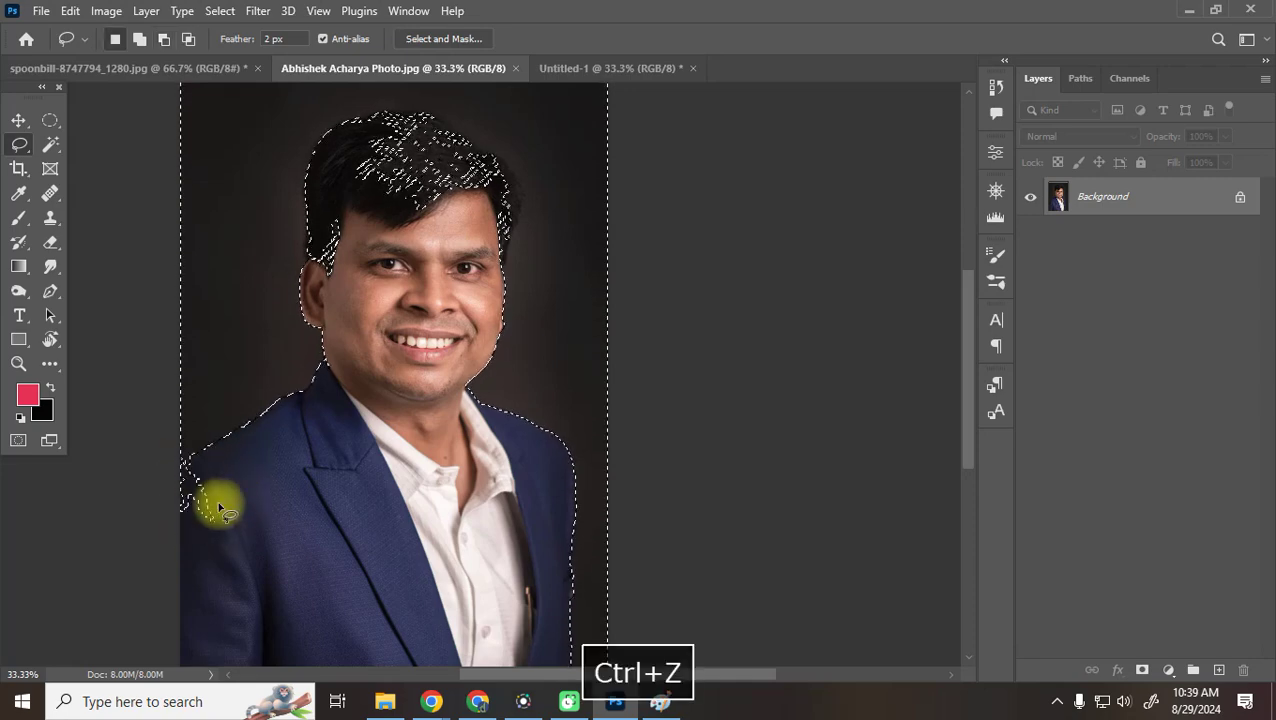
Try filling the background selection with the pink foreground colour on a new layer
scroll(262, 521, up, 1)
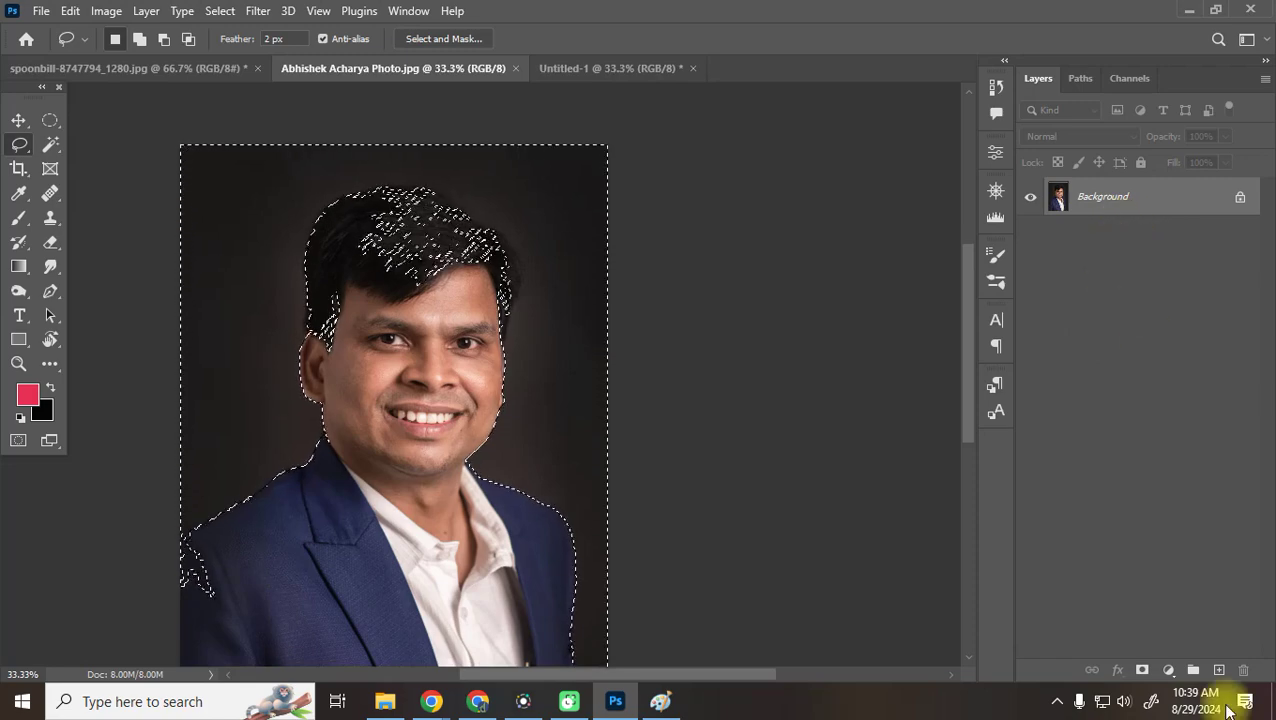
click(1218, 670)
key(alt+BackSpace)
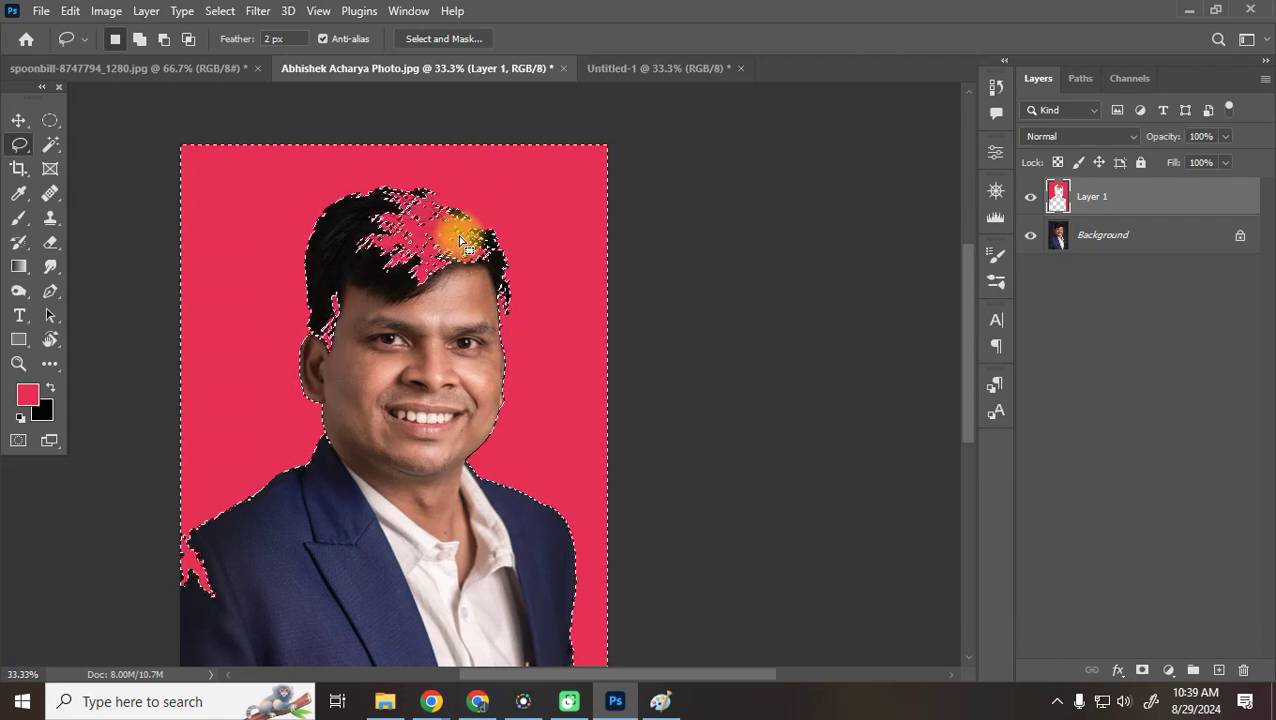
key(ctrl+z)
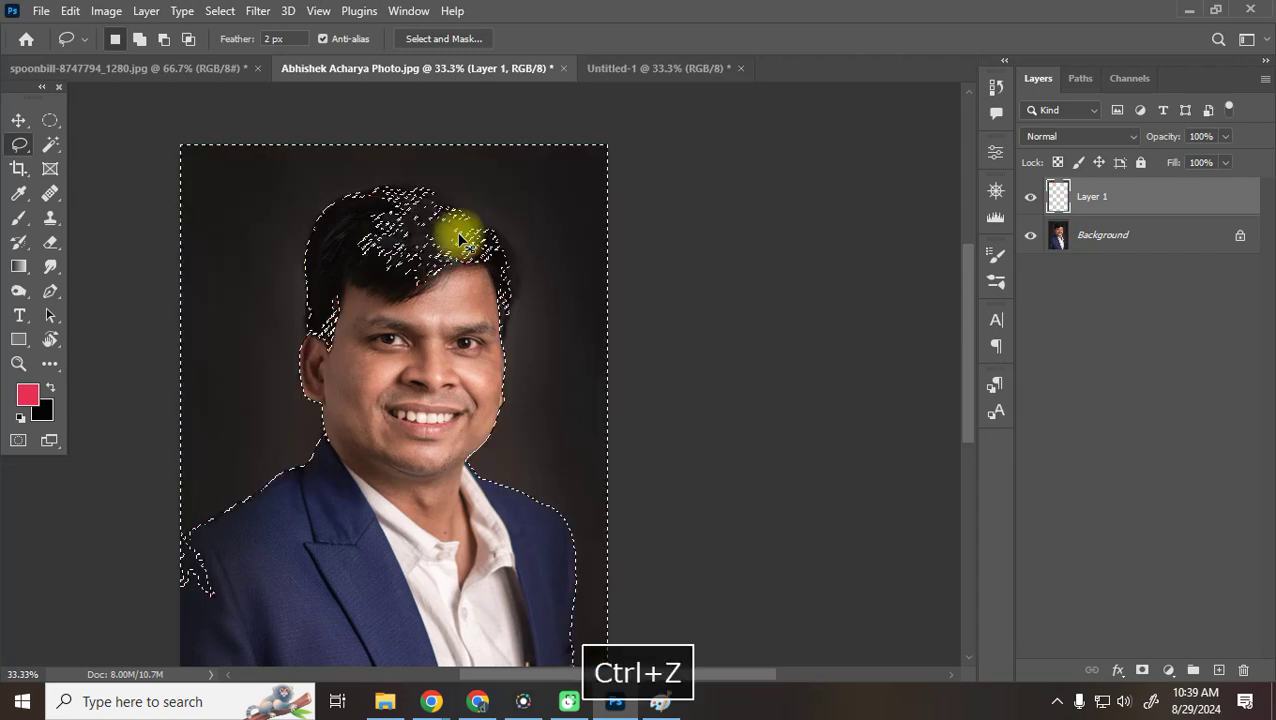
key(ctrl+z)
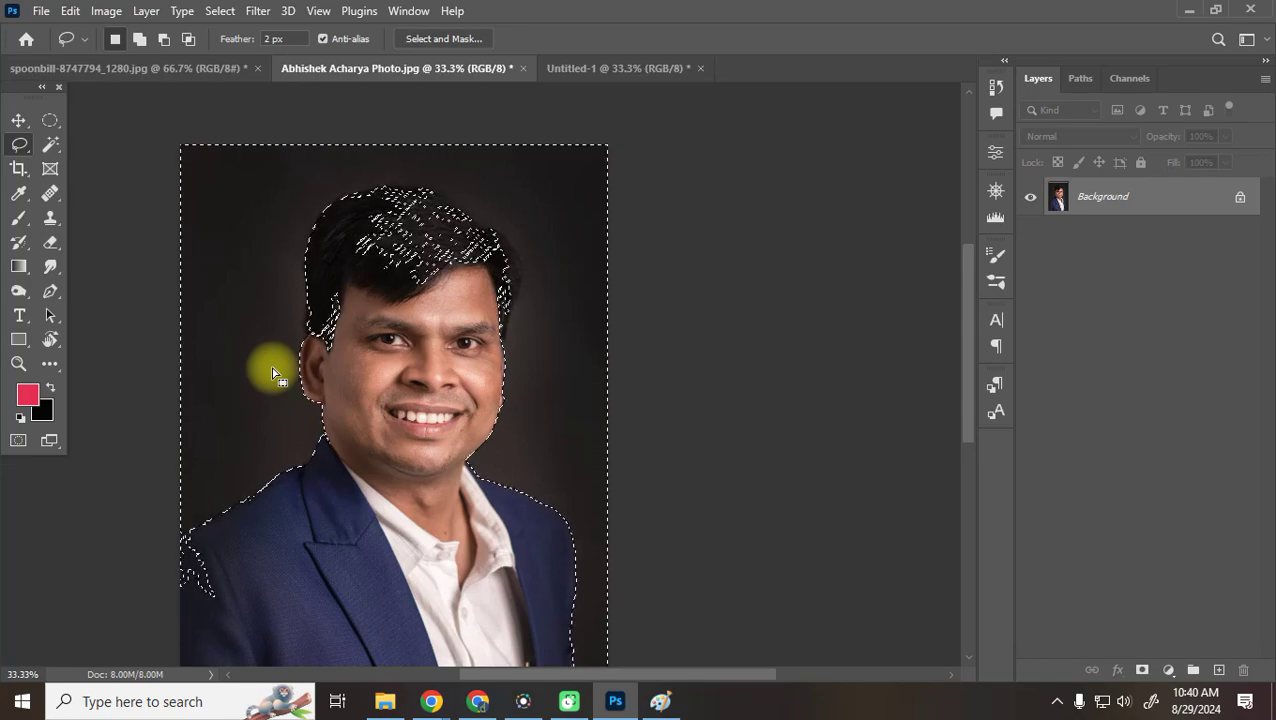
Try to outline the stray patch on the jacket shoulder with an additive Lasso selection
key(ctrl+equal)
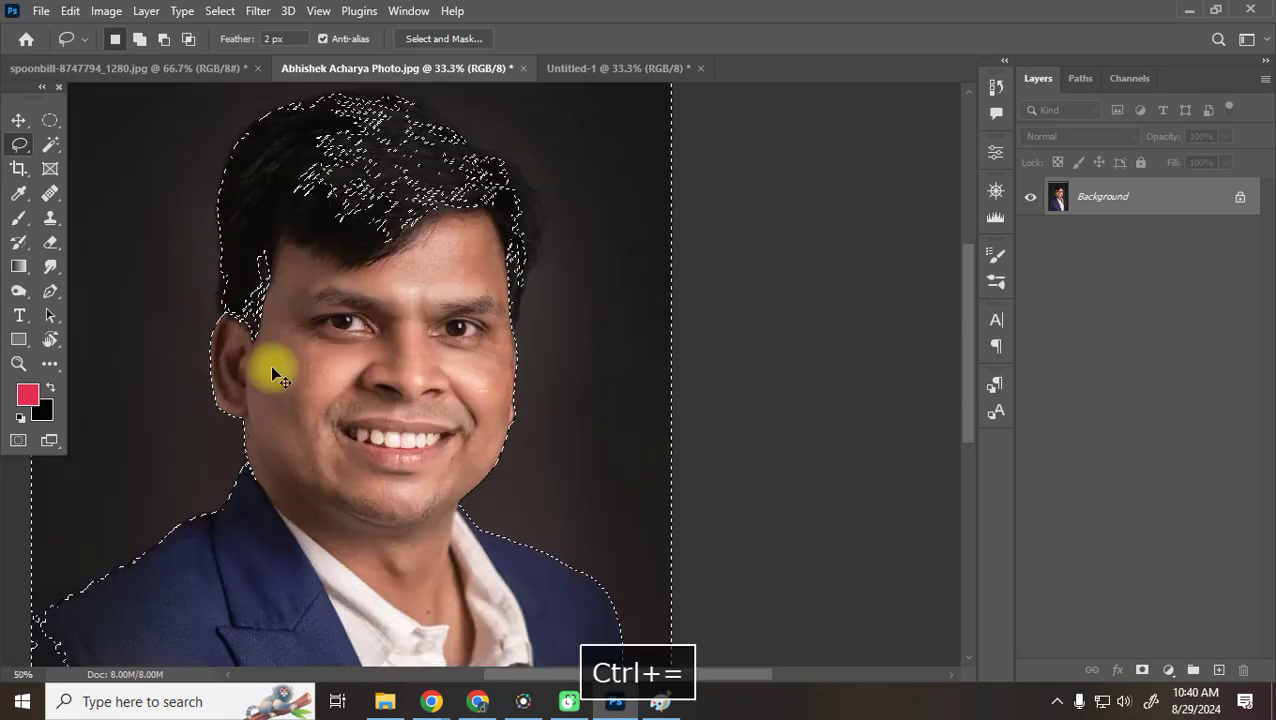
key(ctrl+equal)
drag(460, 380, 295, 495)
drag(387, 504, 342, 285)
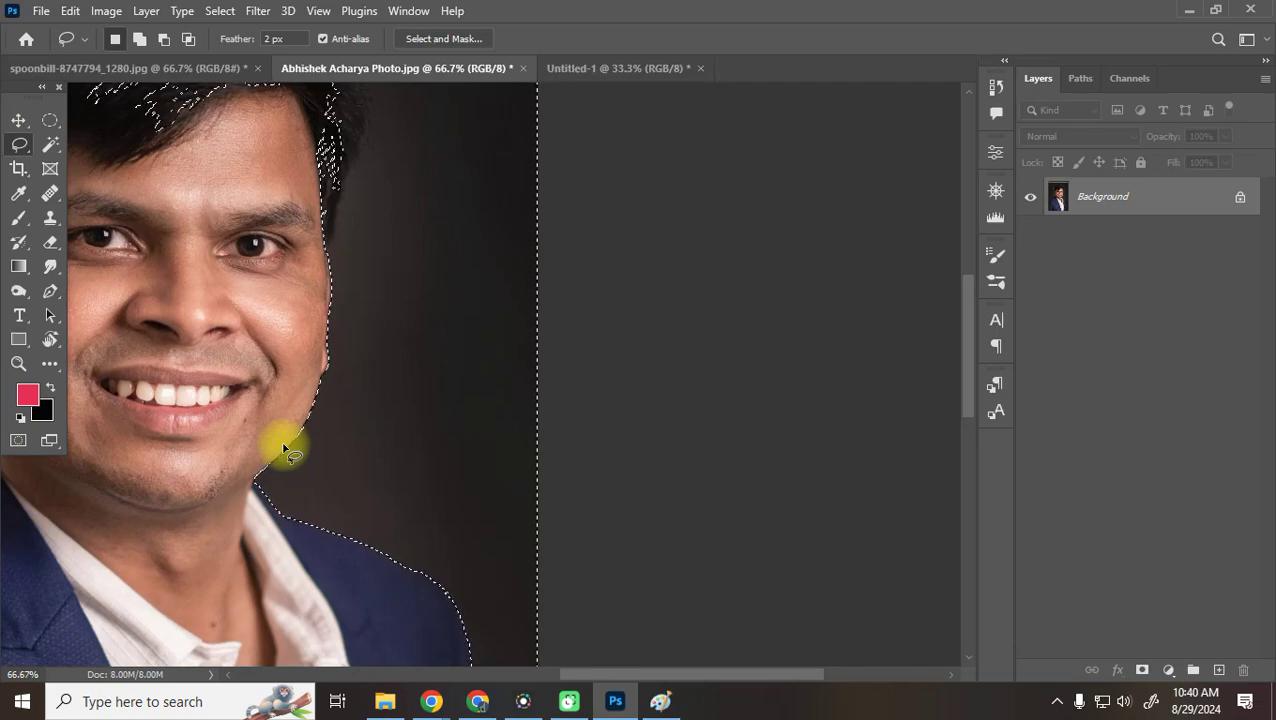
drag(177, 507, 735, 253)
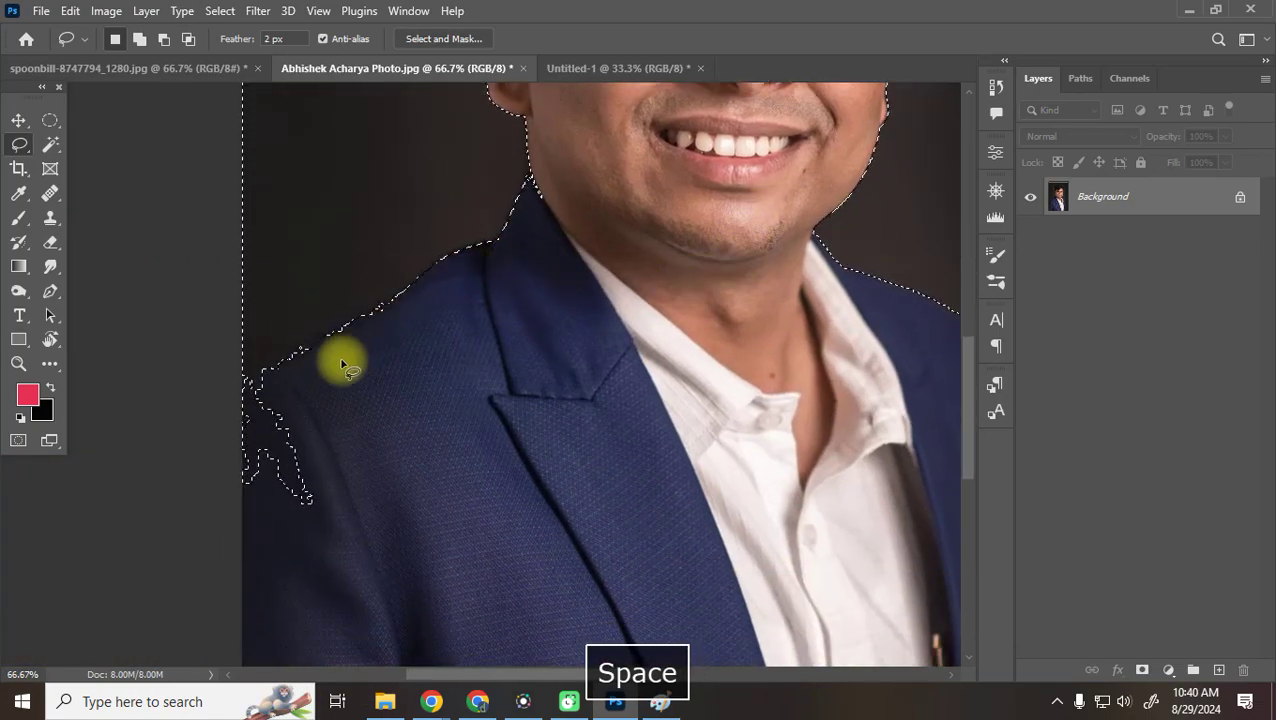
key(shift)
mouse_move(318, 367)
mouse_down()
mouse_move(233, 407)
mouse_move(251, 568)
mouse_move(419, 436)
mouse_up()
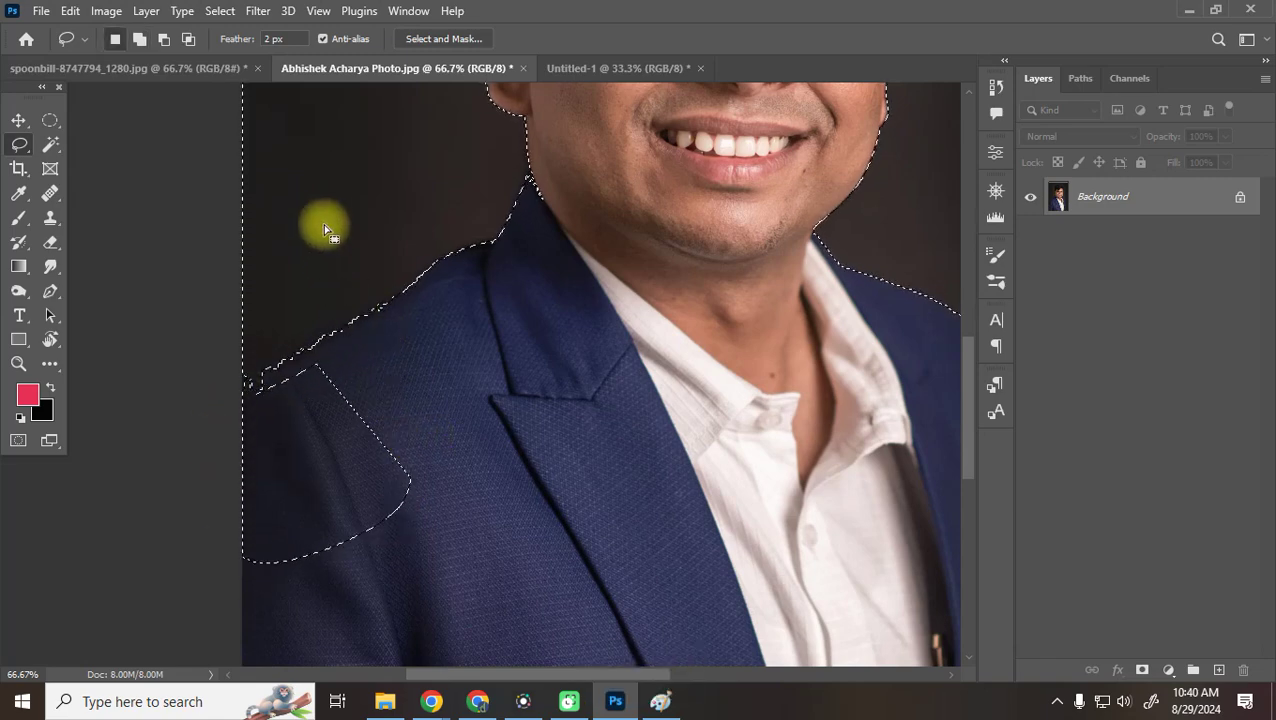
key(ctrl+z)
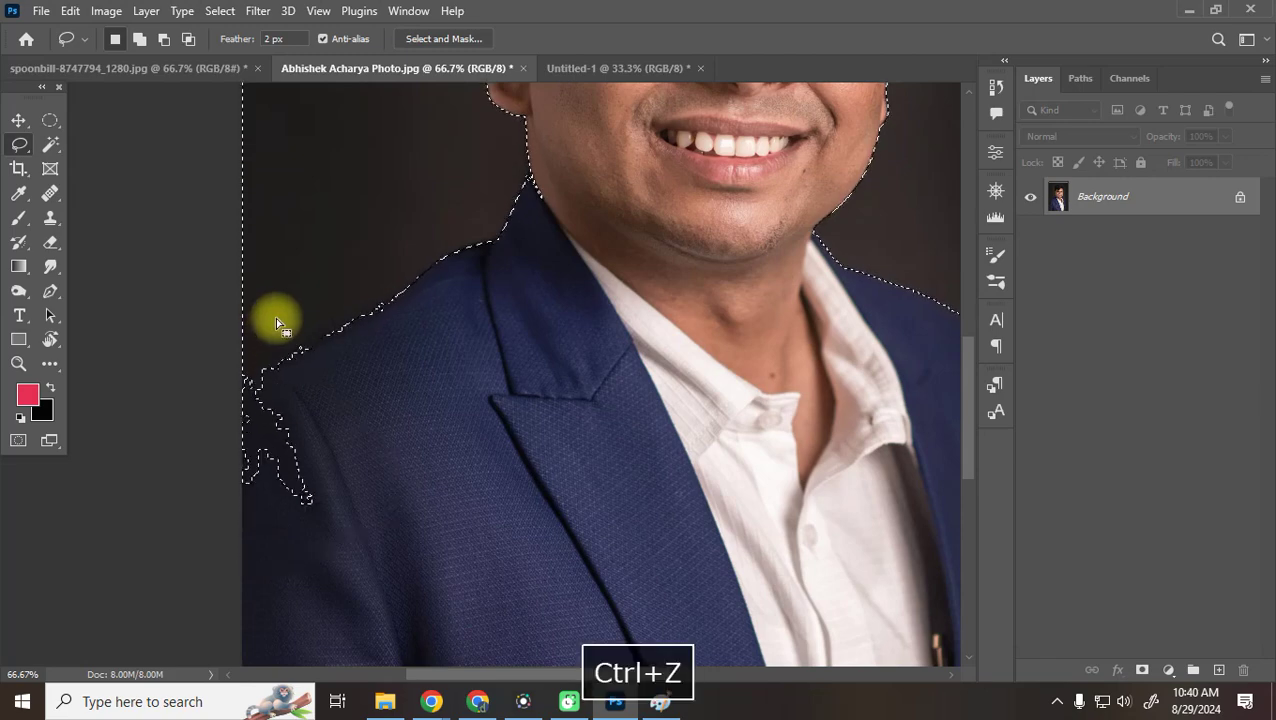
Subtract the stray shoulder patch and the ragged edge along the jacket shoulder from the selection with the Lasso Tool
key(alt)
mouse_move(318, 362)
mouse_down()
mouse_move(251, 379)
mouse_move(242, 504)
mouse_move(353, 381)
mouse_up()
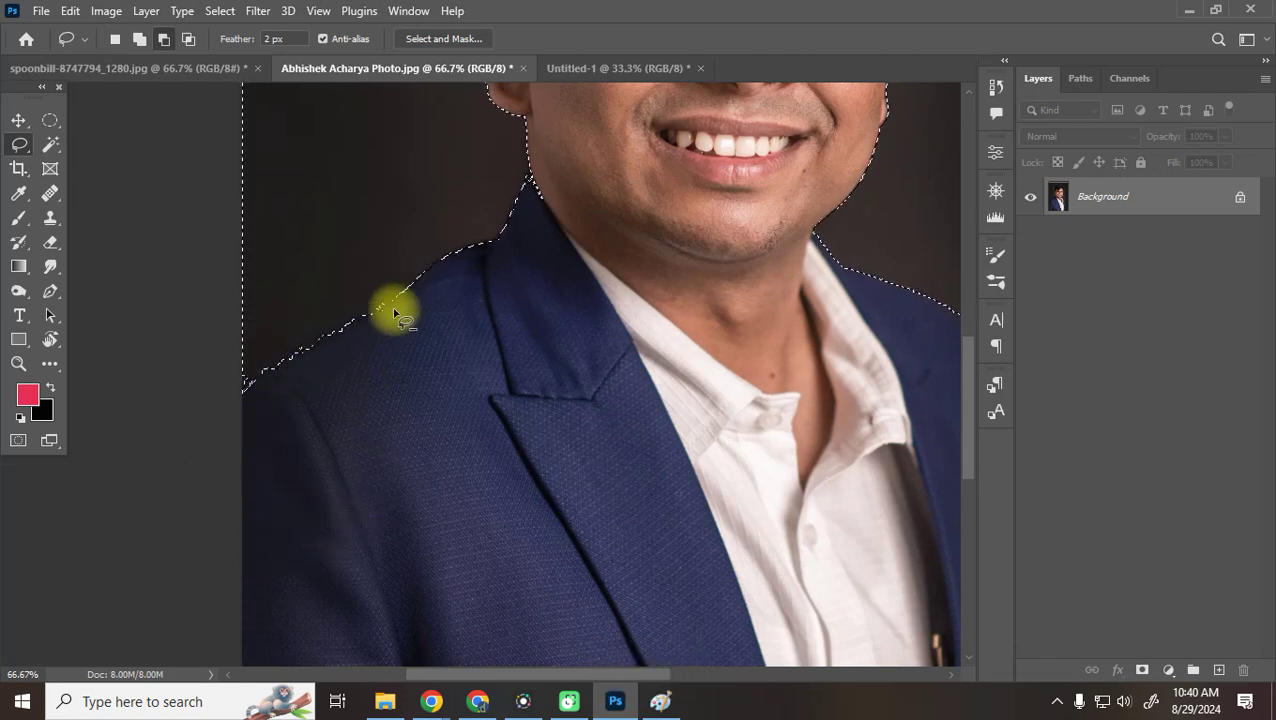
key(alt)
drag(399, 293, 242, 390)
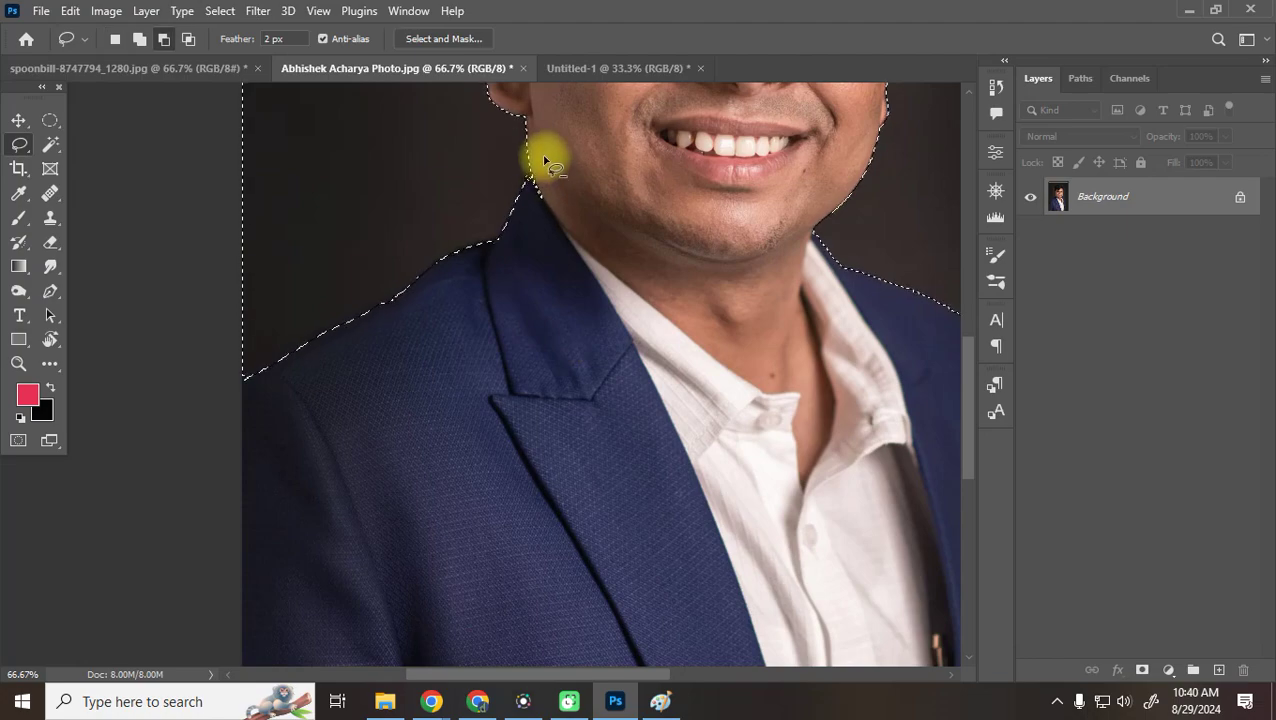
Clean up the selection edge where the jacket collar meets the neck, using subtractive Lasso strokes
drag(615, 148, 542, 318)
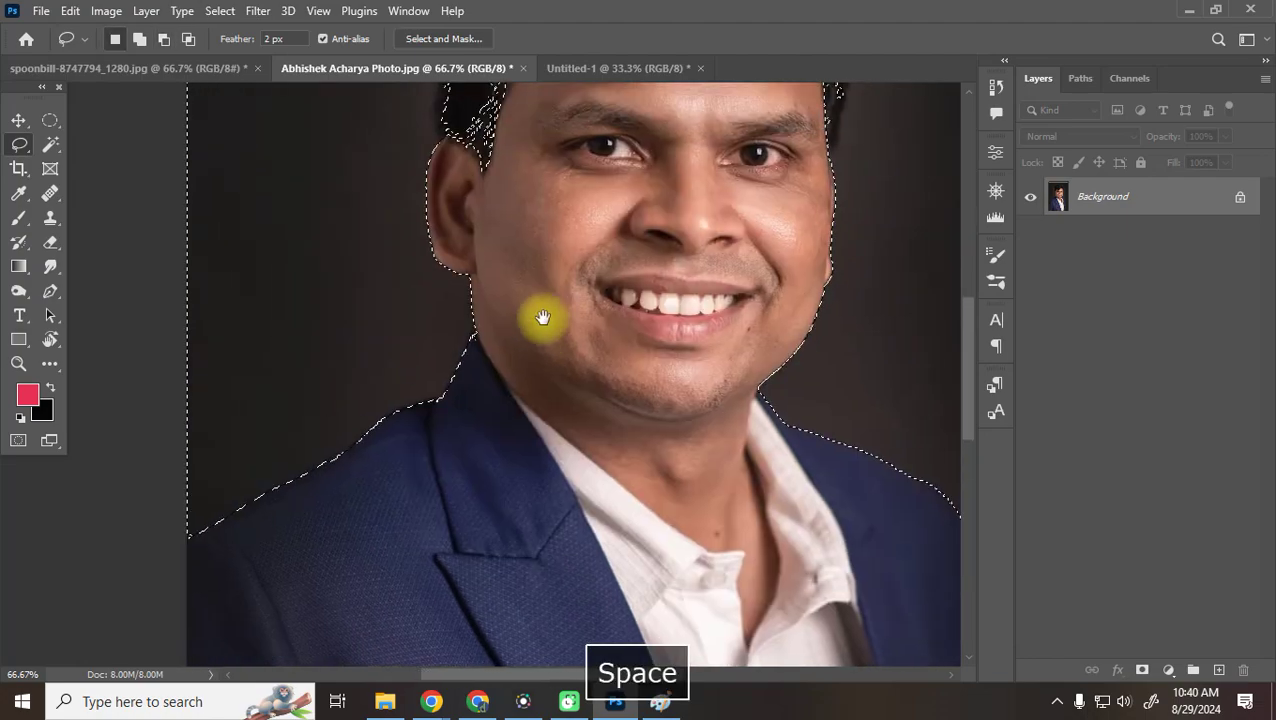
key(ctrl+equal)
key(ctrl+equal)
key(ctrl+equal)
key(ctrl+equal)
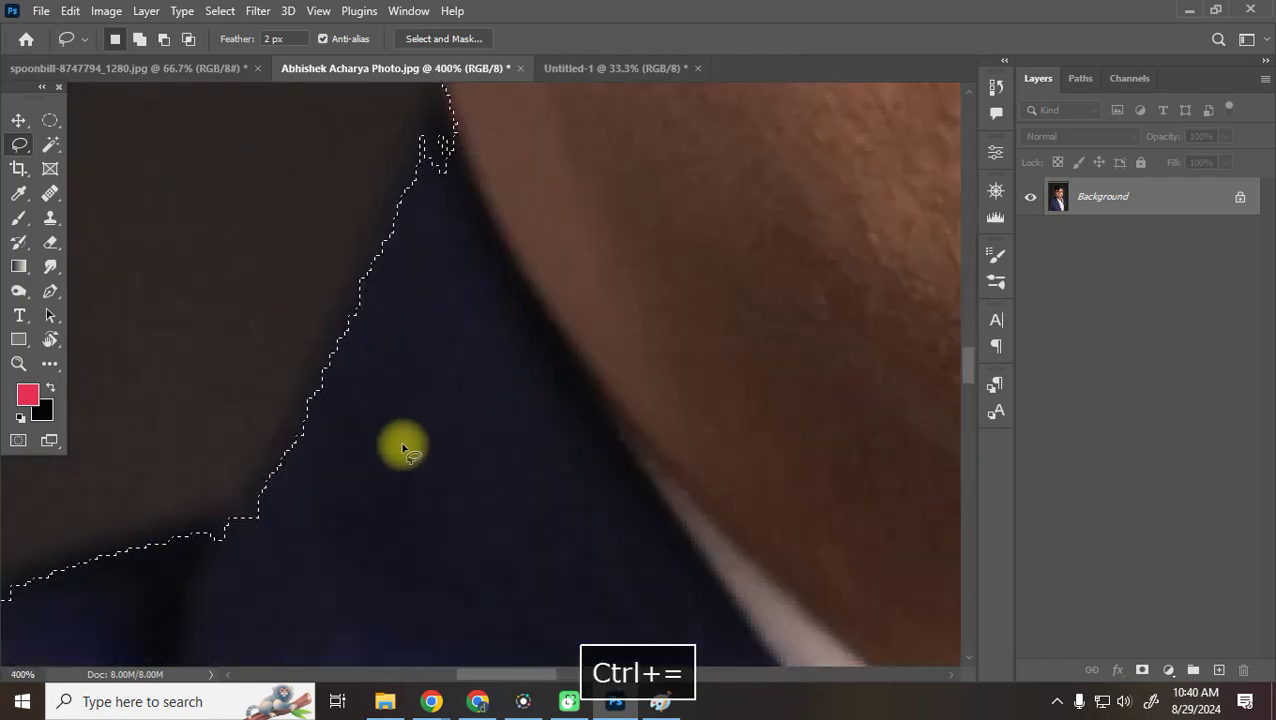
drag(402, 448, 463, 502)
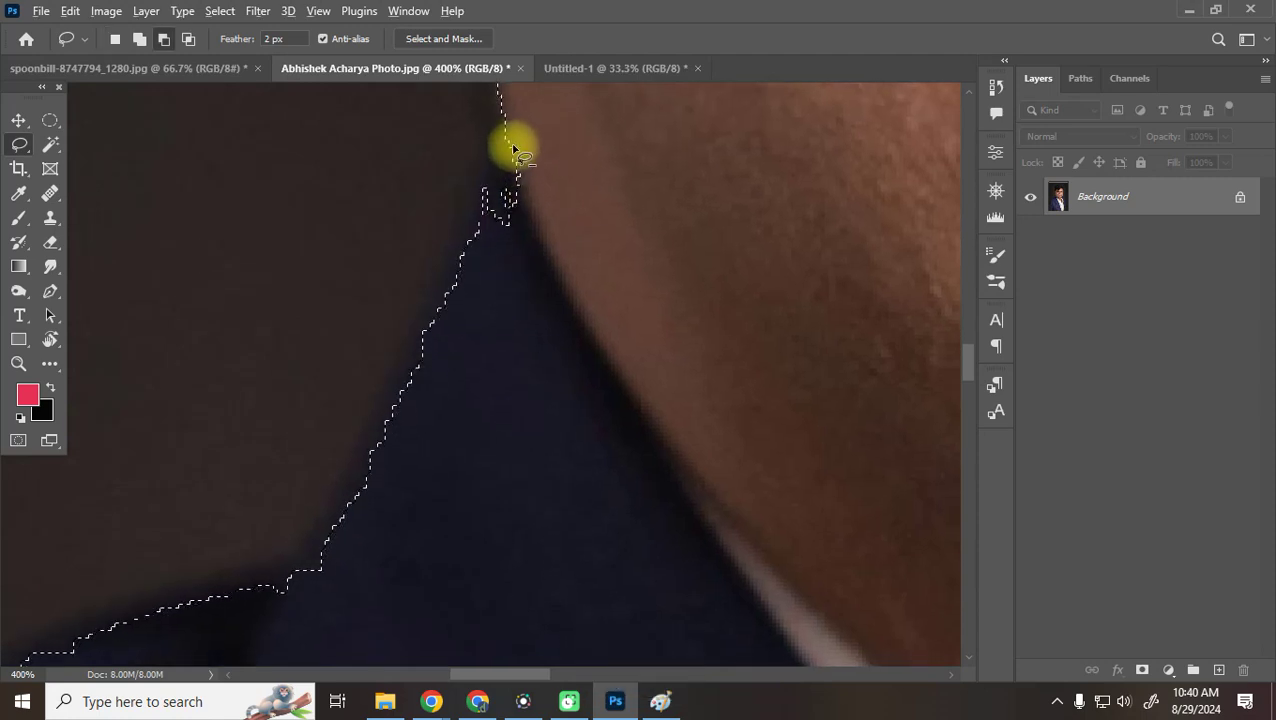
mouse_move(513, 150)
mouse_down()
mouse_move(513, 137)
mouse_move(493, 183)
mouse_up()
mouse_move(473, 232)
mouse_down()
mouse_move(354, 457)
mouse_move(322, 591)
mouse_move(573, 403)
mouse_move(587, 186)
mouse_move(574, 153)
mouse_move(518, 134)
mouse_up()
mouse_move(435, 465)
mouse_down()
mouse_move(863, 202)
mouse_move(782, 232)
mouse_move(854, 191)
mouse_move(555, 328)
mouse_move(561, 350)
mouse_move(502, 373)
mouse_move(370, 484)
mouse_move(592, 285)
mouse_move(566, 370)
mouse_move(365, 598)
mouse_move(478, 677)
mouse_move(715, 697)
mouse_move(468, 527)
mouse_move(441, 455)
mouse_move(339, 550)
mouse_move(328, 521)
mouse_up()
Subtract the stray hair patches above the ear from the selection and smooth the hair edge there with the Lasso Tool
key(ctrl+minus)
key(ctrl+minus)
key(ctrl+minus)
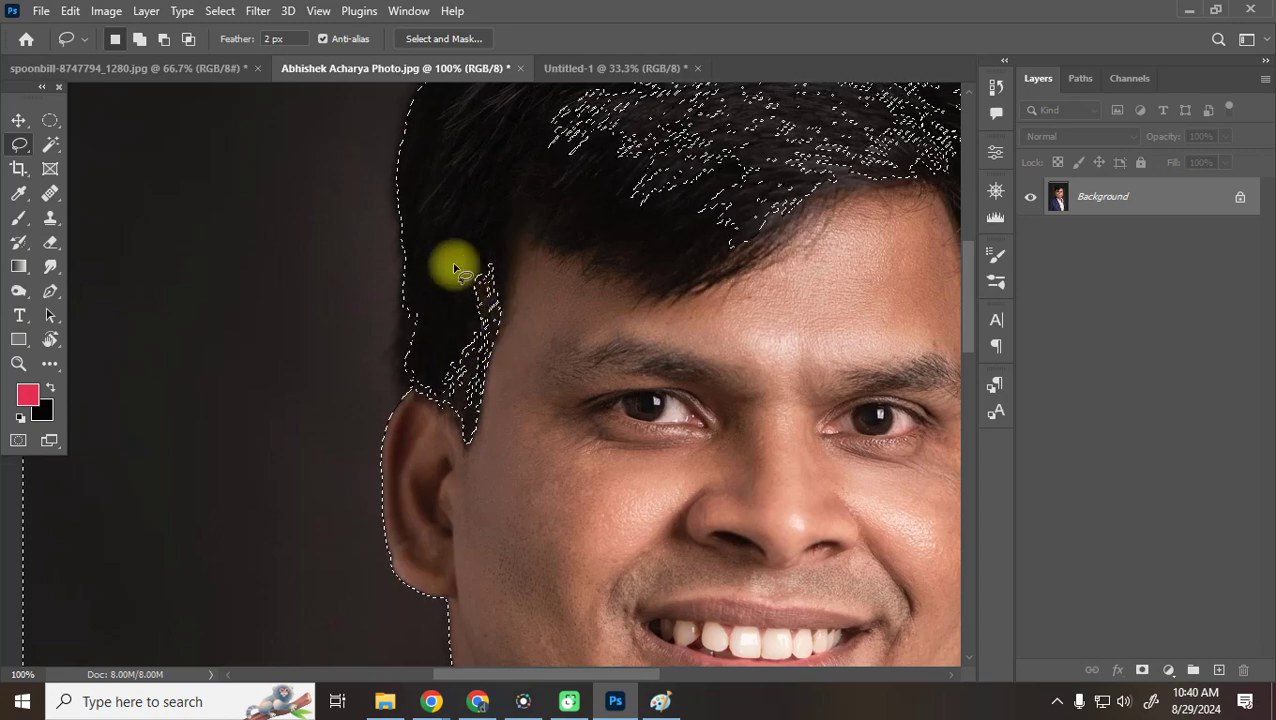
drag(402, 248, 432, 440)
drag(510, 360, 470, 251)
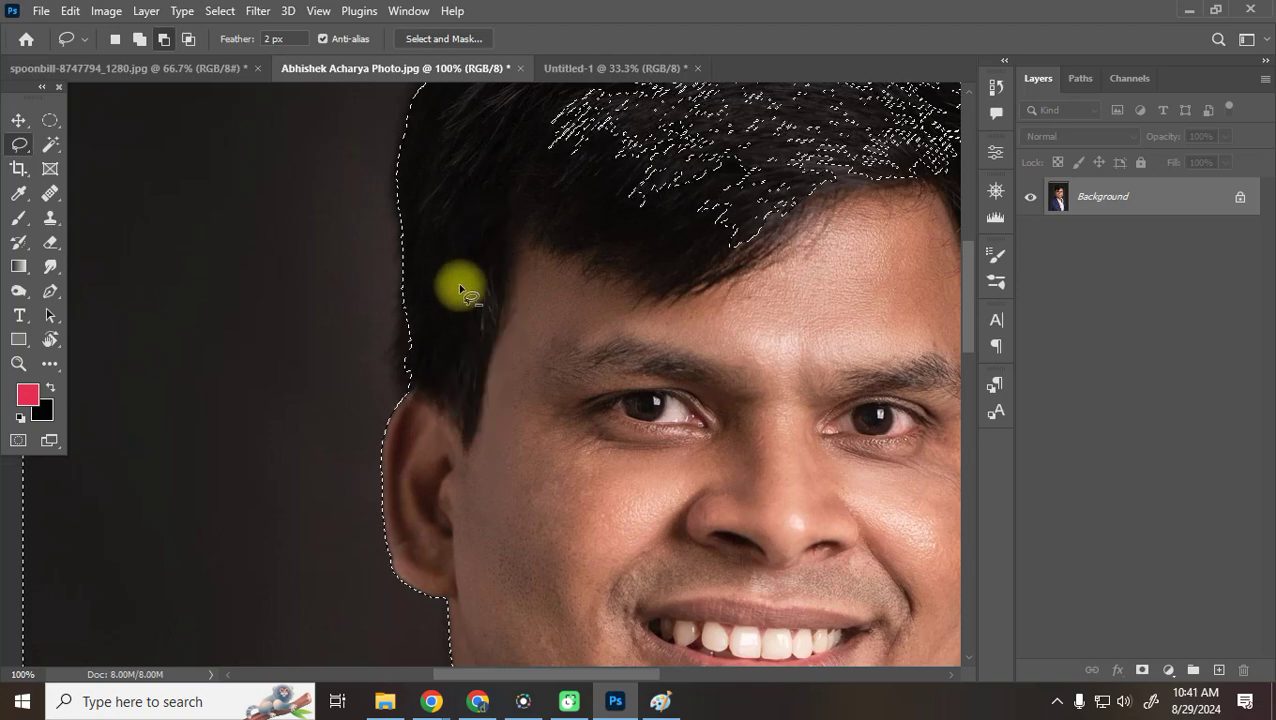
mouse_move(404, 318)
mouse_down()
mouse_move(401, 387)
mouse_move(428, 402)
mouse_up()
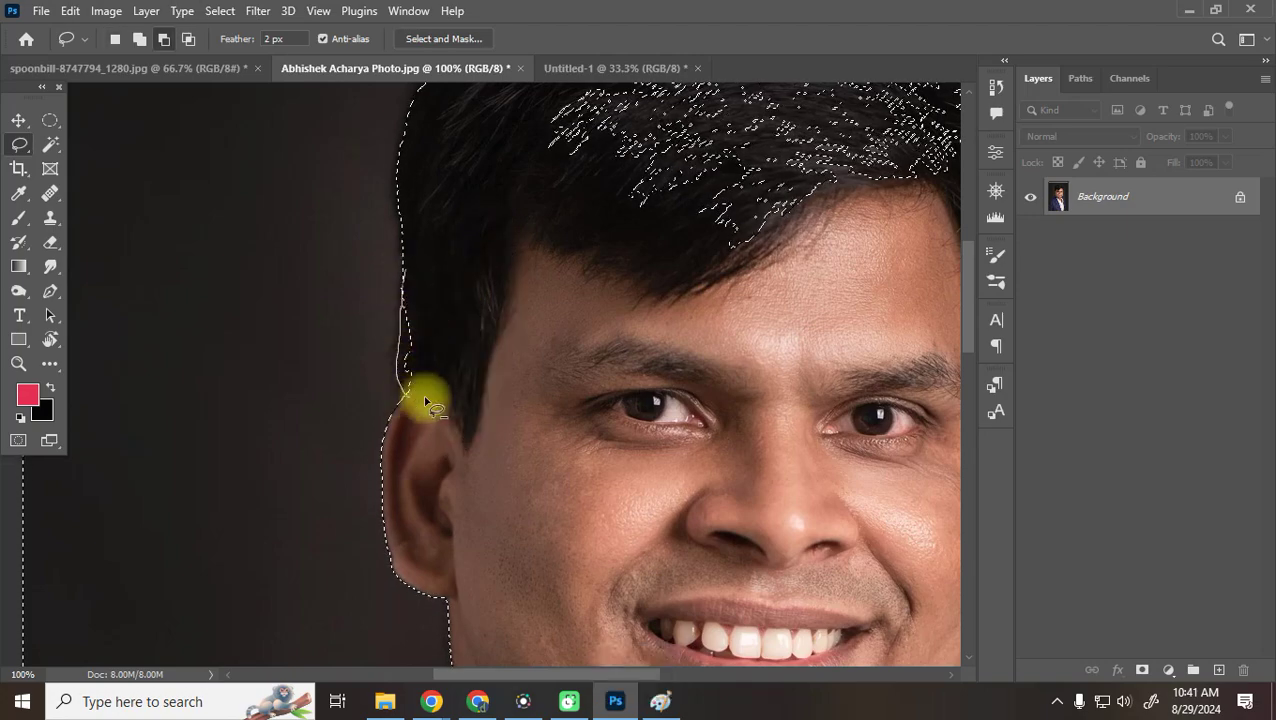
Subtract the scattered patches inside the hair on top of the head from the selection with the Lasso Tool
key(space)
drag(555, 128, 271, 447)
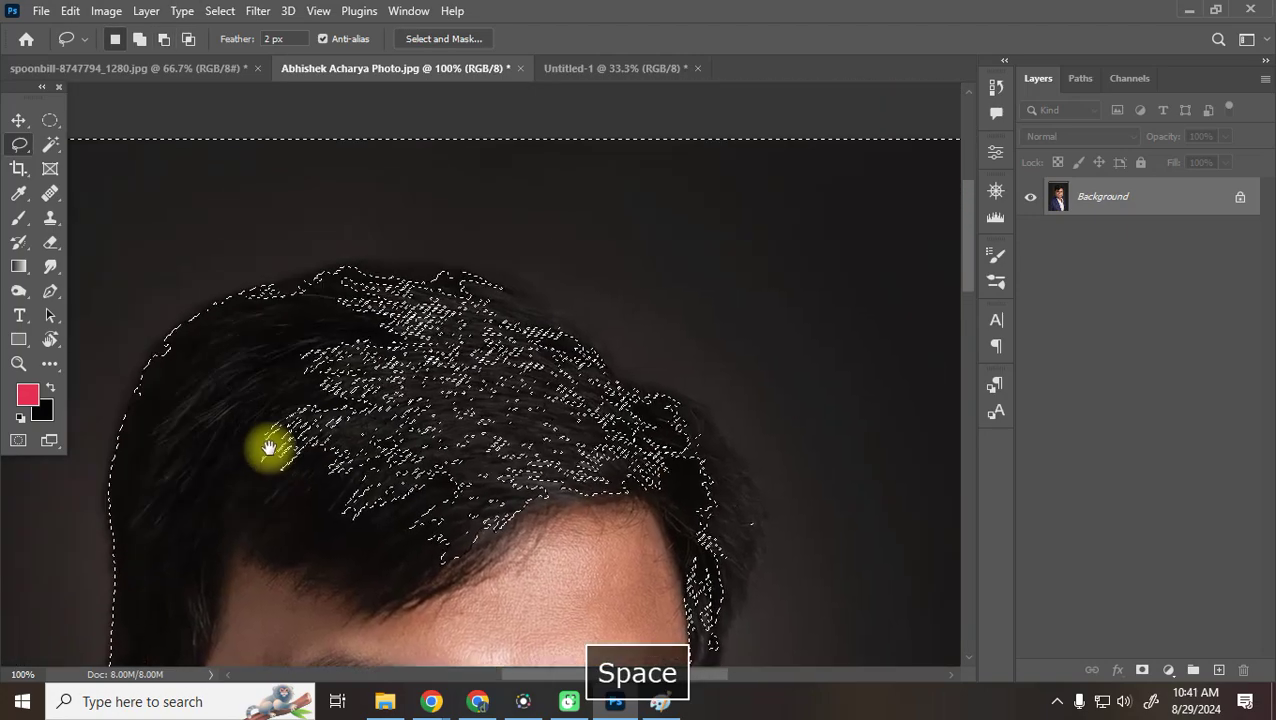
mouse_move(128, 421)
mouse_down()
mouse_move(147, 375)
mouse_move(256, 290)
mouse_move(322, 278)
mouse_up()
mouse_move(474, 286)
mouse_down()
mouse_move(572, 317)
mouse_move(629, 384)
mouse_move(708, 418)
mouse_move(757, 490)
mouse_move(754, 556)
mouse_move(718, 626)
mouse_move(267, 607)
mouse_move(162, 536)
mouse_move(126, 400)
mouse_up()
Subtract the remaining sideburn hair beside the temple from the selection with the Lasso Tool
key(space)
mouse_move(657, 598)
mouse_down()
mouse_move(611, 460)
mouse_move(468, 211)
mouse_move(440, 193)
mouse_up()
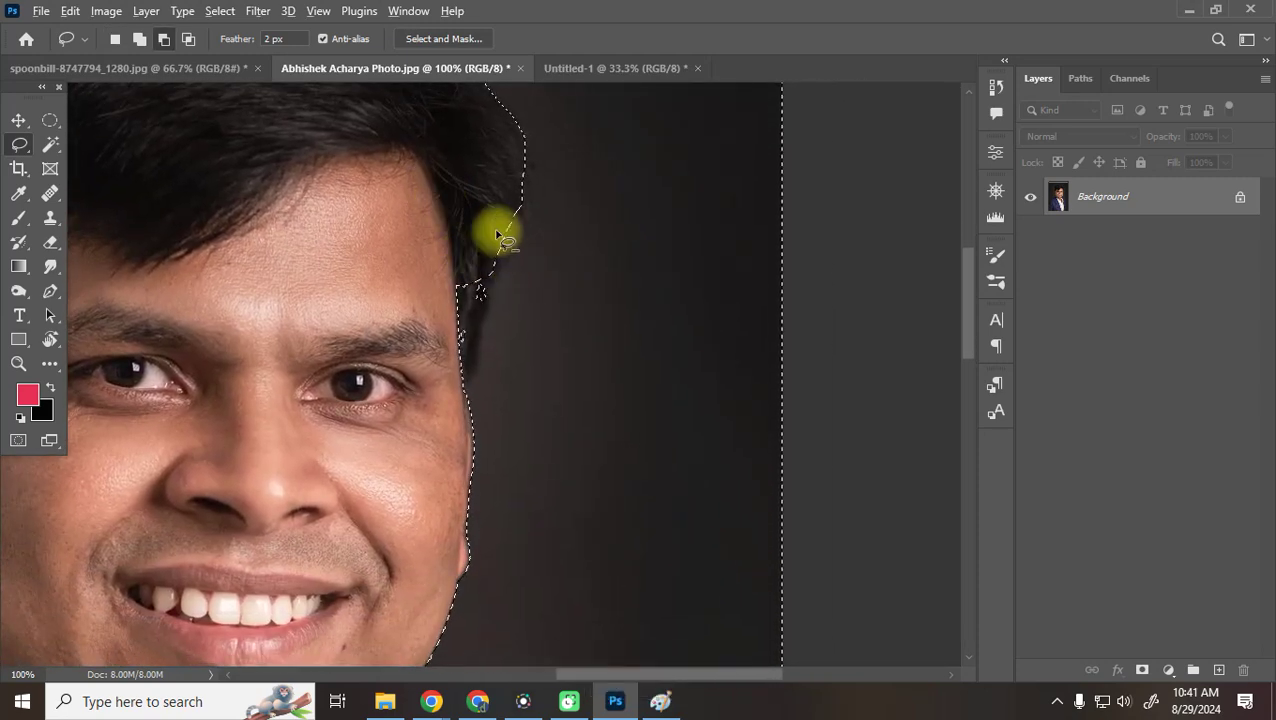
mouse_move(510, 210)
mouse_down()
mouse_move(433, 413)
mouse_move(497, 192)
mouse_up()
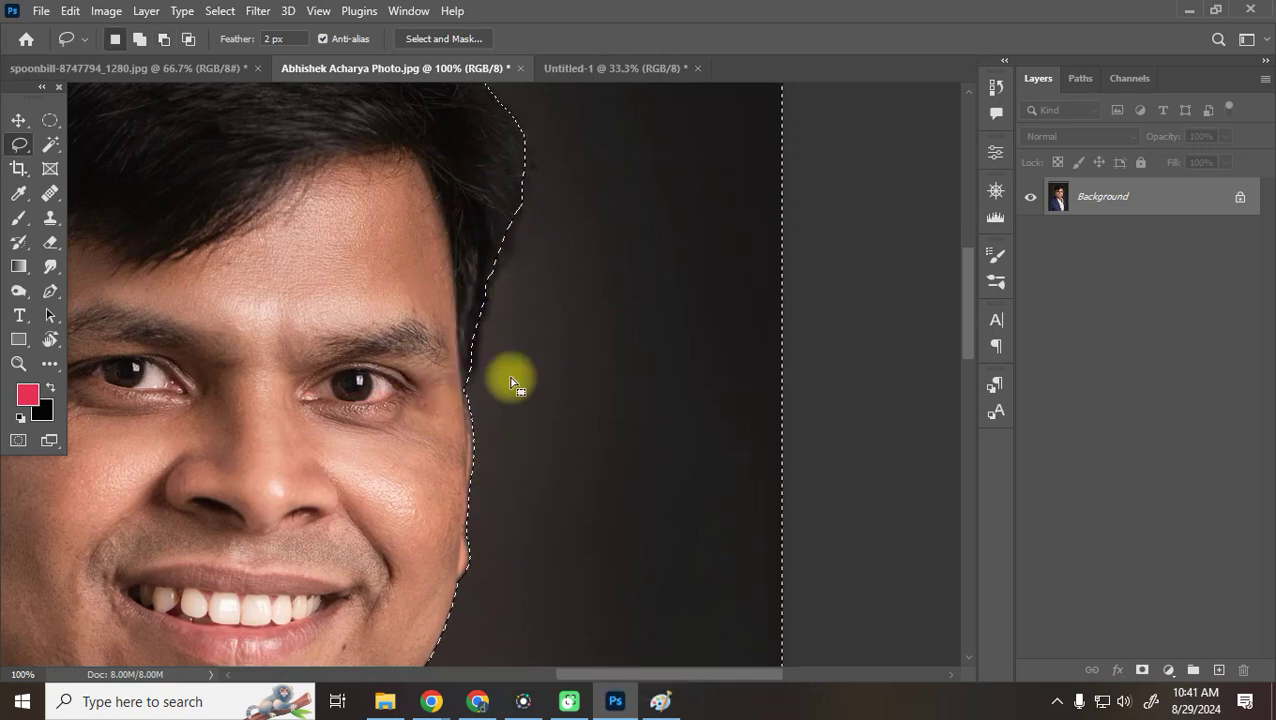
Review the finished background selection around the portrait and invert it to select the person instead
key(space)
drag(545, 240, 611, 525)
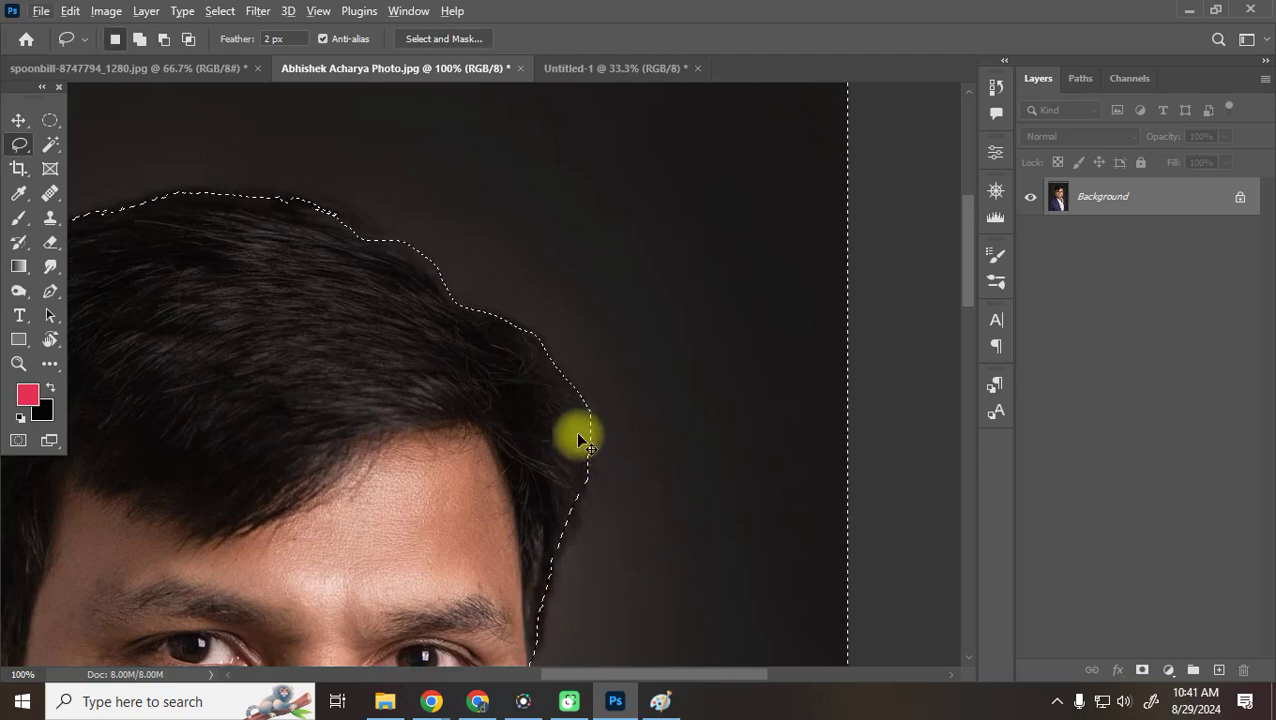
key(ctrl+minus)
key(ctrl+minus)
key(ctrl+minus)
key(space)
drag(538, 563, 542, 271)
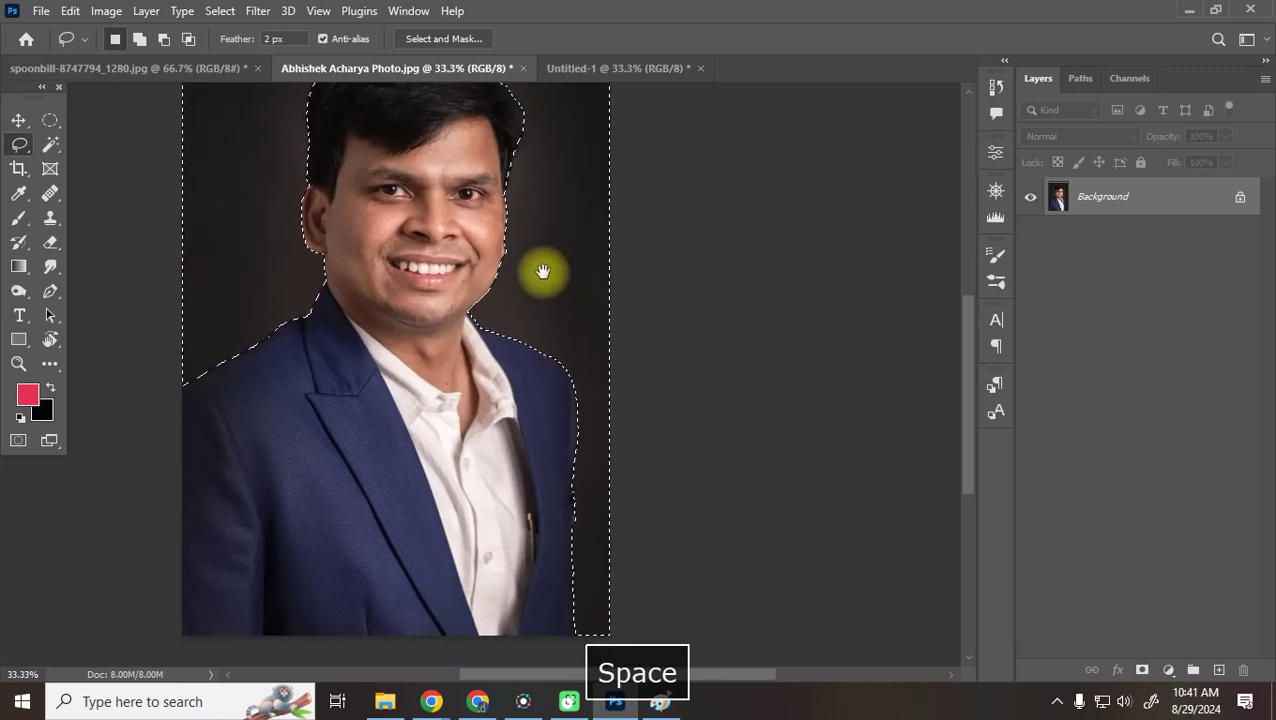
drag(456, 194, 420, 391)
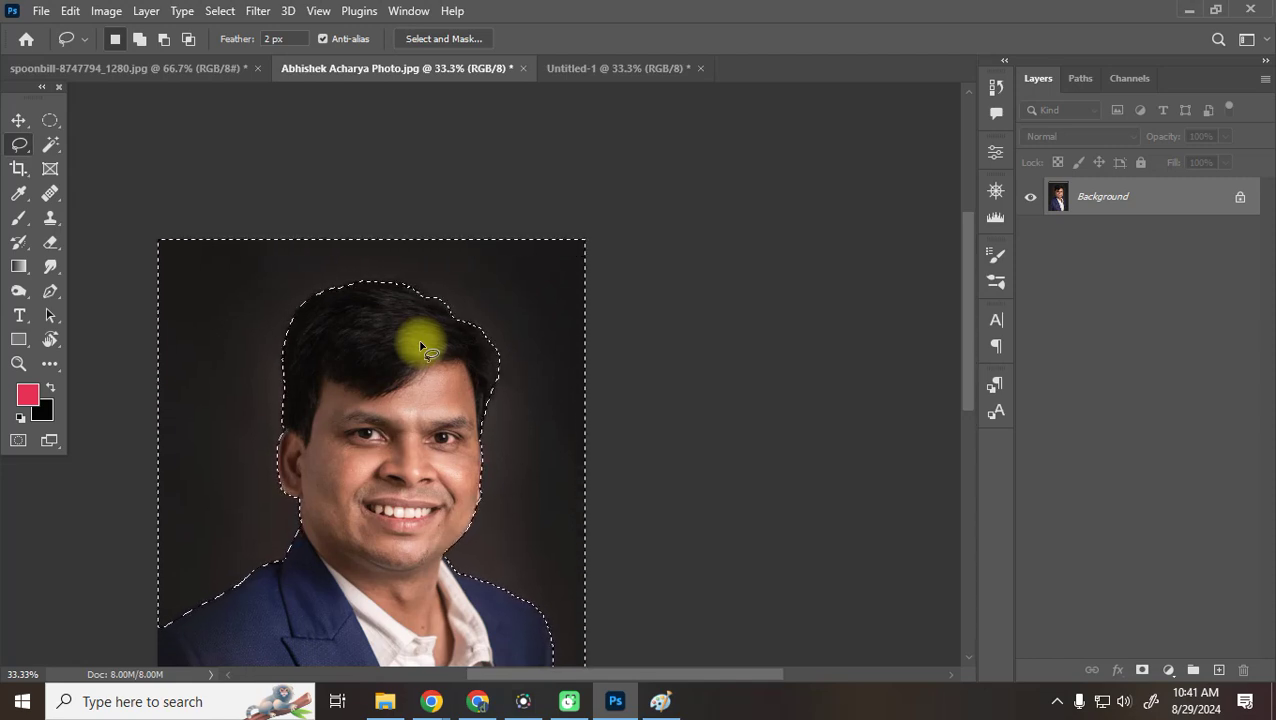
click(226, 12)
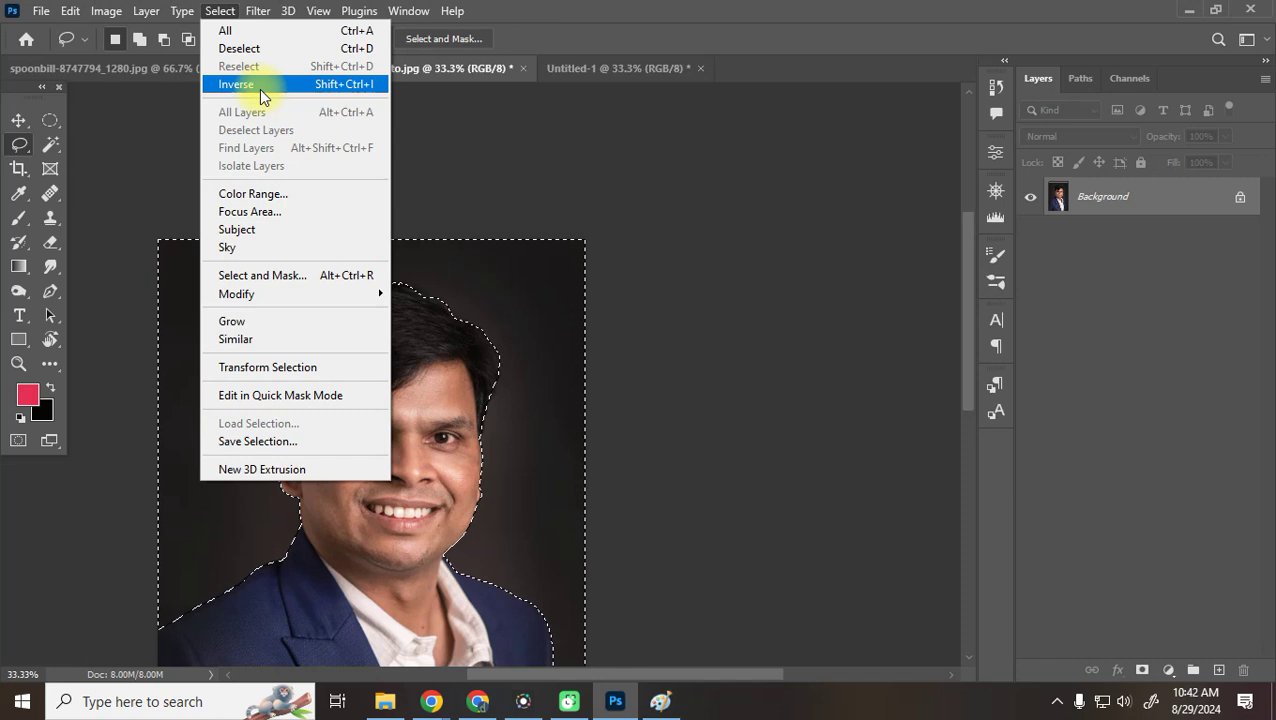
click(351, 82)
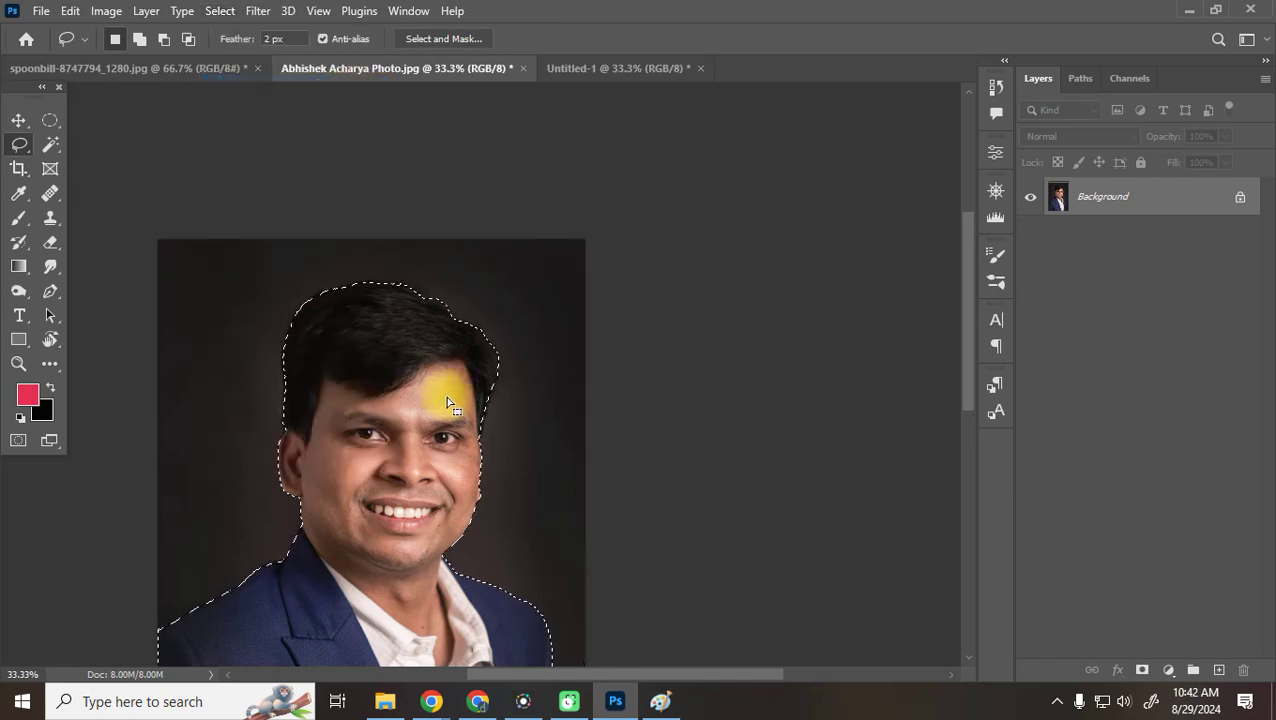
Copy the selected person onto a new layer and check the cutout with the Background layer temporarily hidden
scroll(446, 396, down, 5)
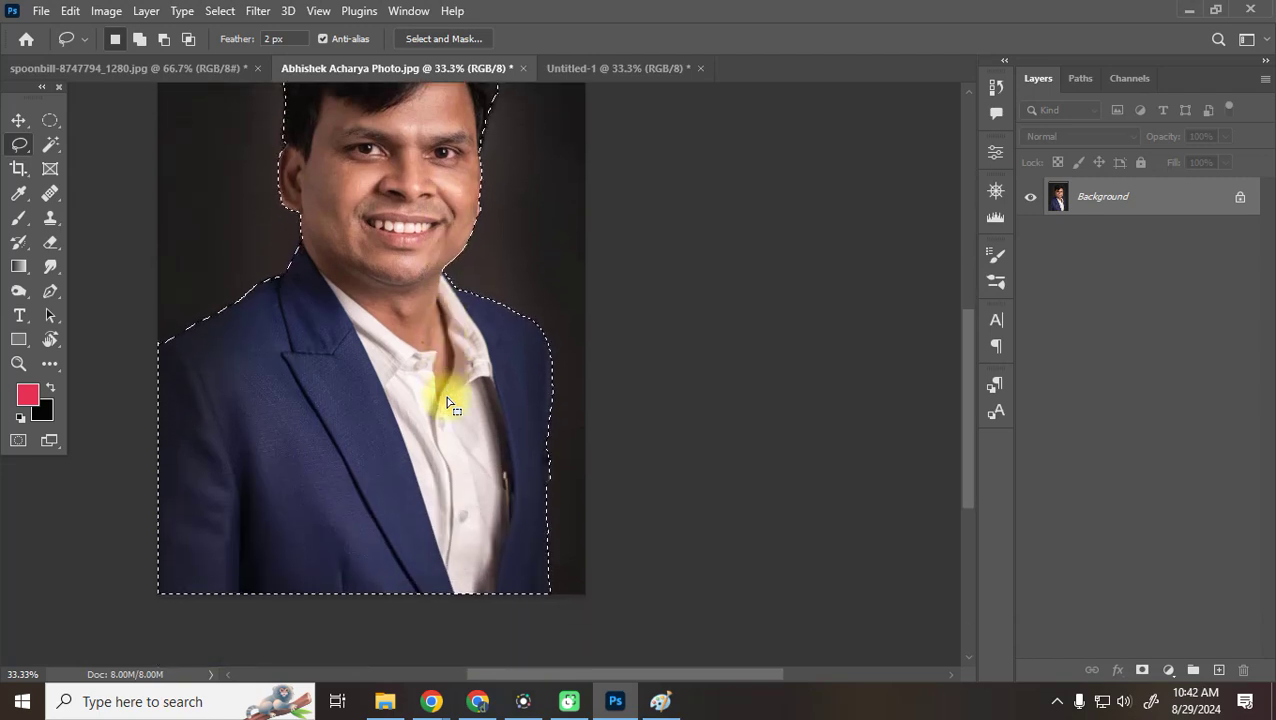
scroll(447, 403, up, 2)
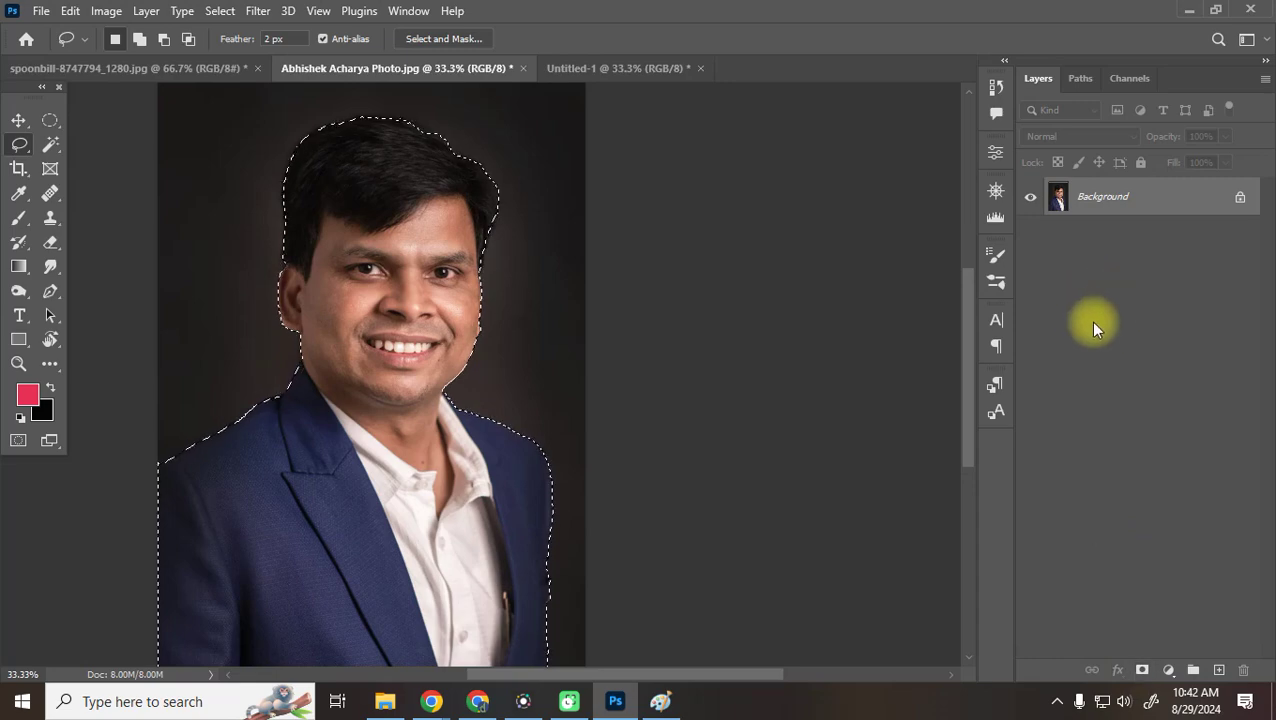
key(ctrl+c)
key(ctrl+v)
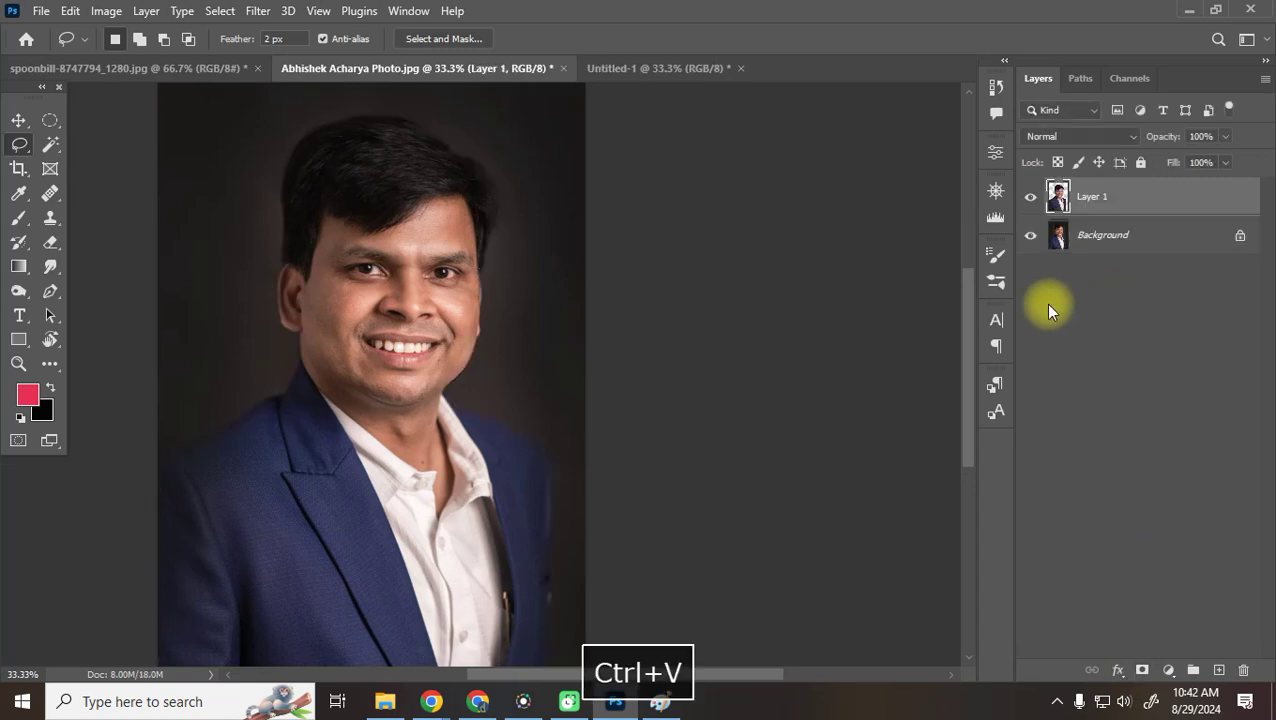
click(1032, 236)
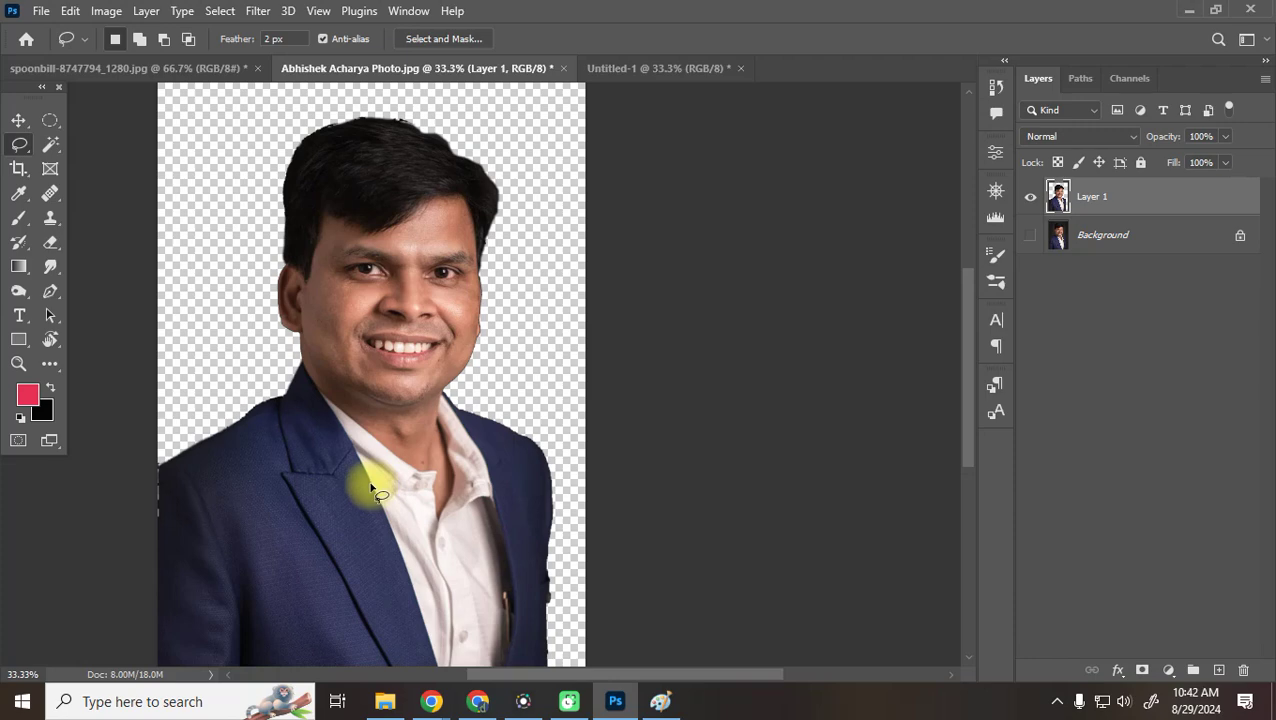
key(ctrl+z)
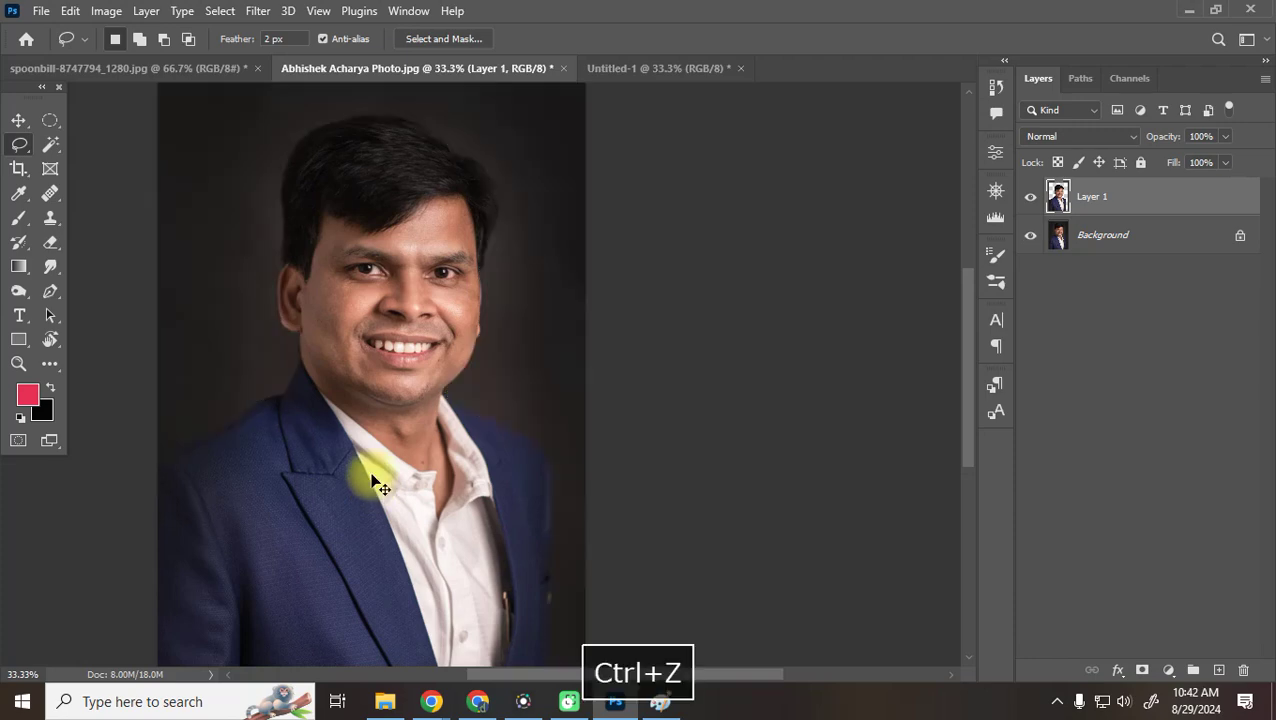
Switch to the spoonbill image and activate the Magic Wand Tool
click(90, 68)
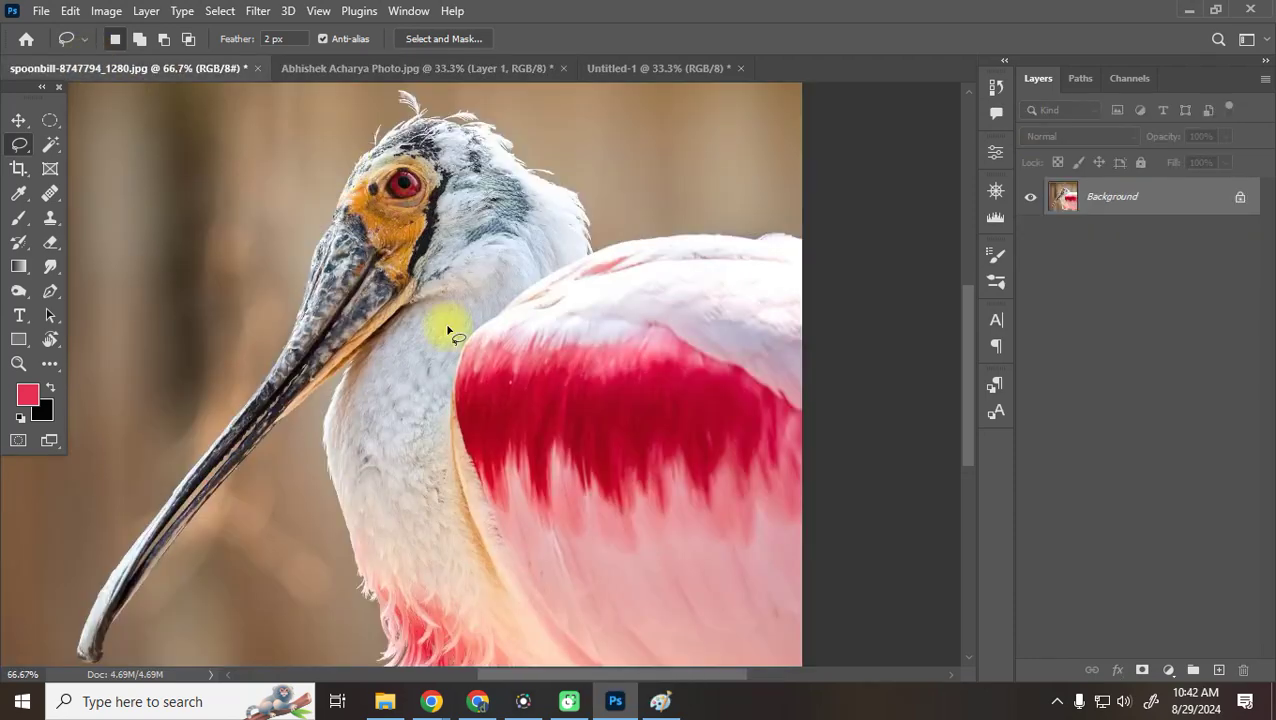
key(ctrl+minus)
key(ctrl+minus)
key(ctrl+minus)
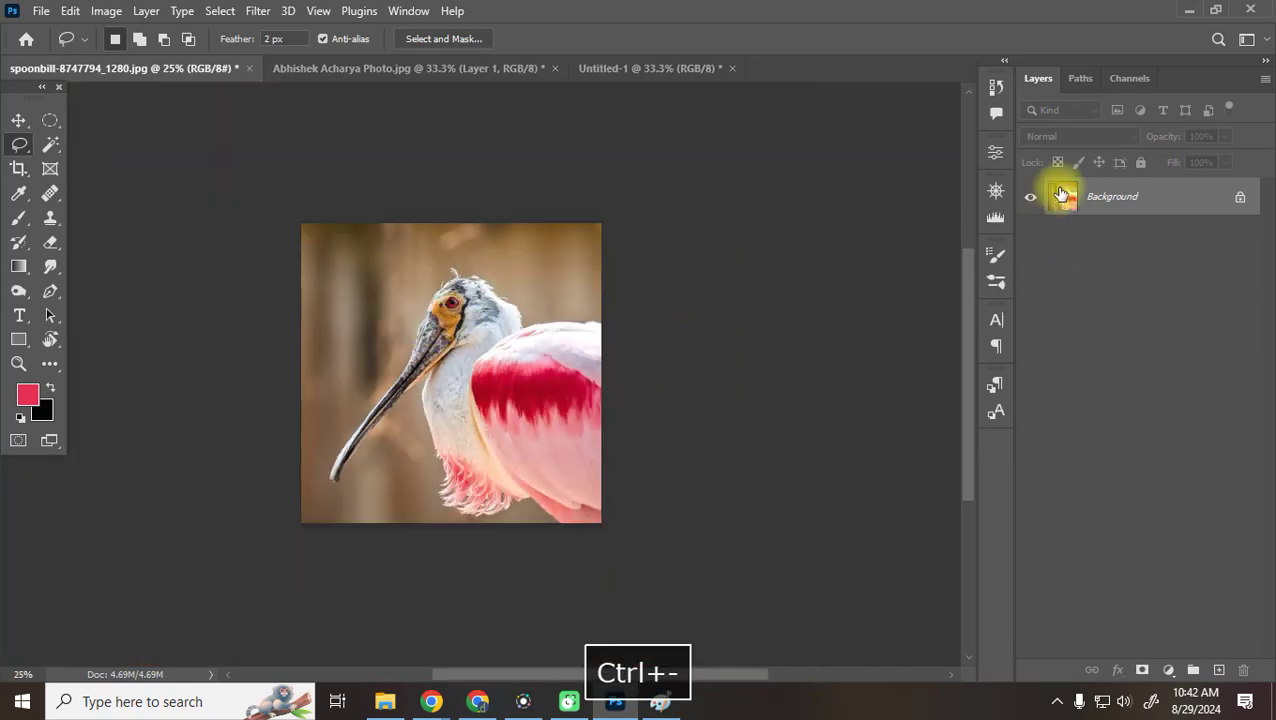
click(59, 146)
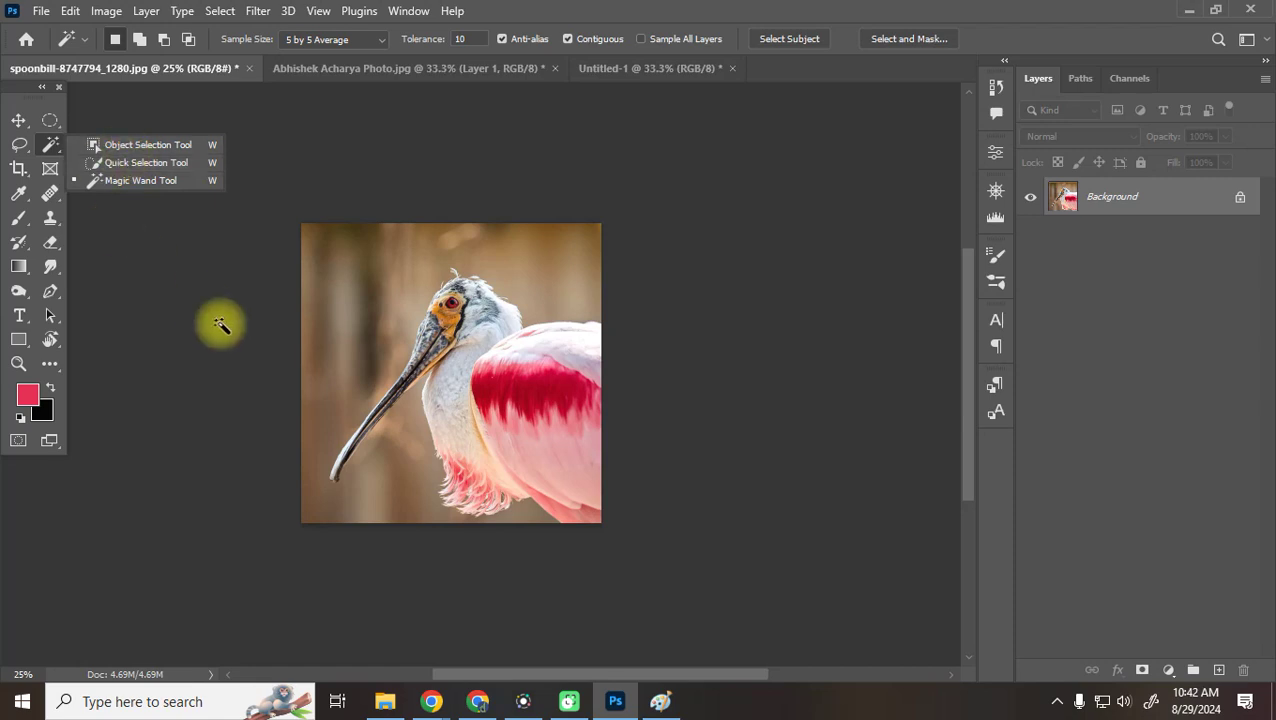
click(745, 10)
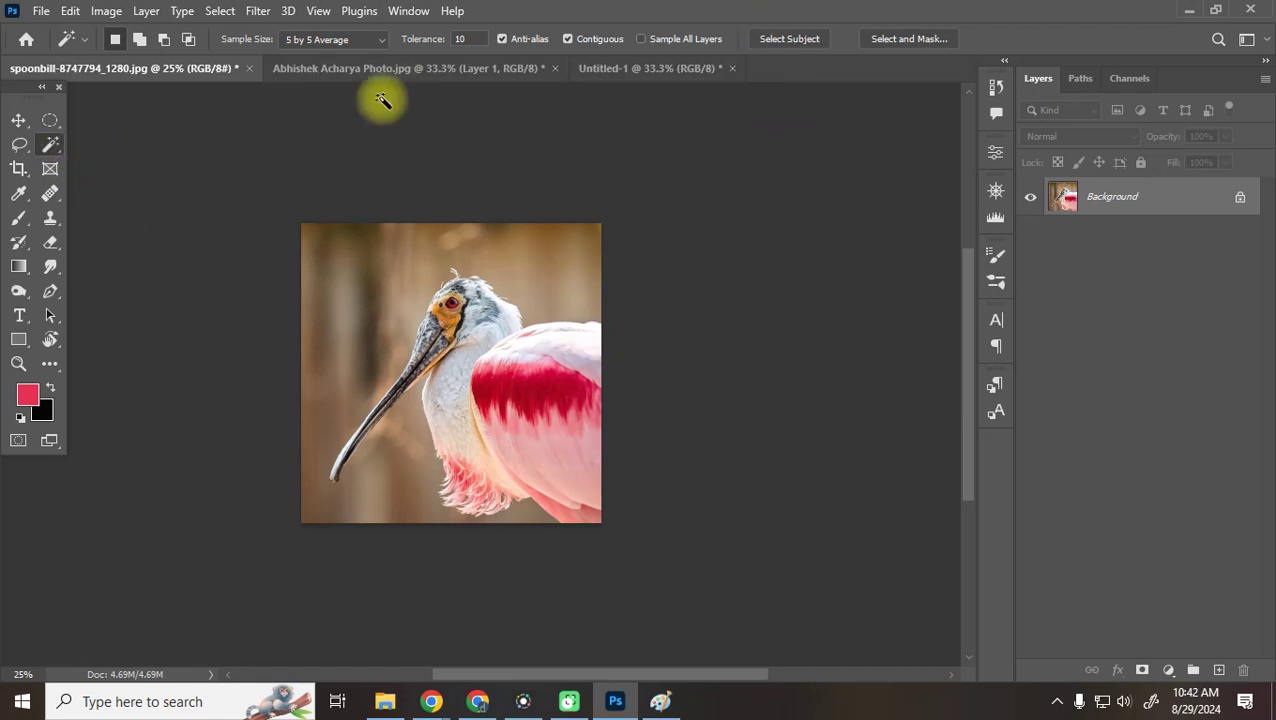
Set the Magic Wand tolerance to 40, select the brown background beside the bird, and clear the selection
click(461, 38)
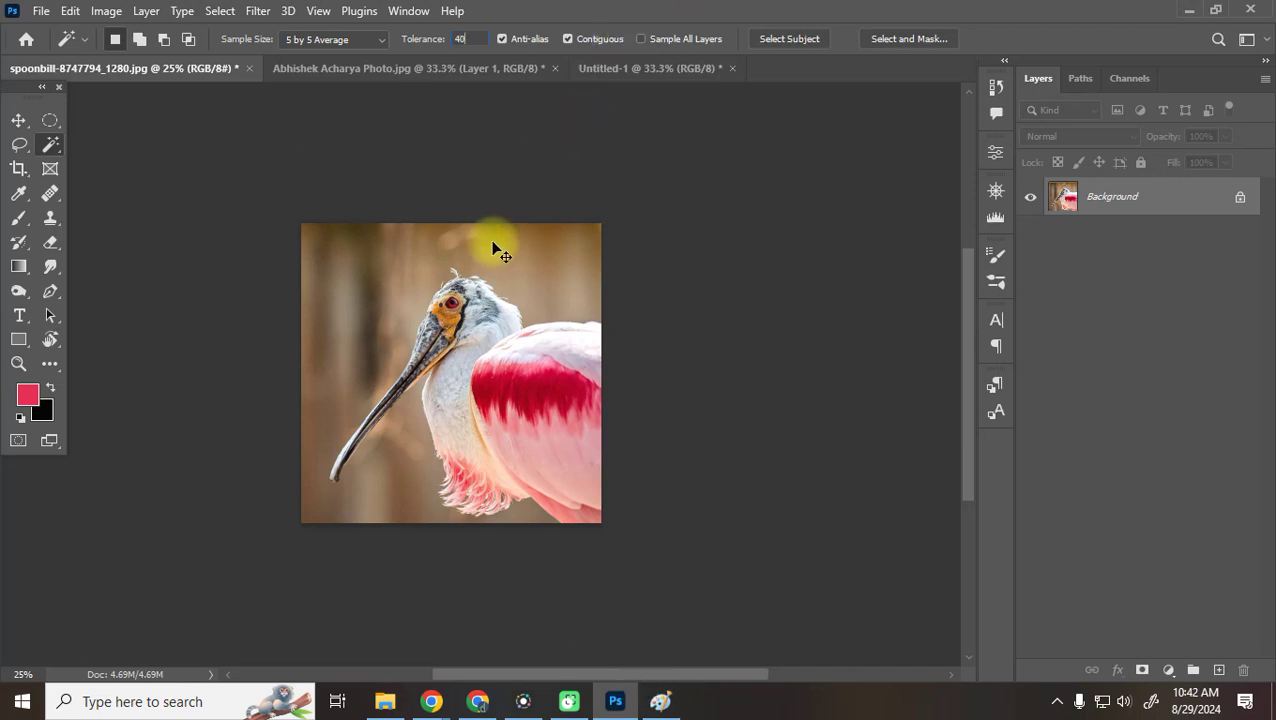
key(ctrl+equal)
key(ctrl+equal)
click(168, 198)
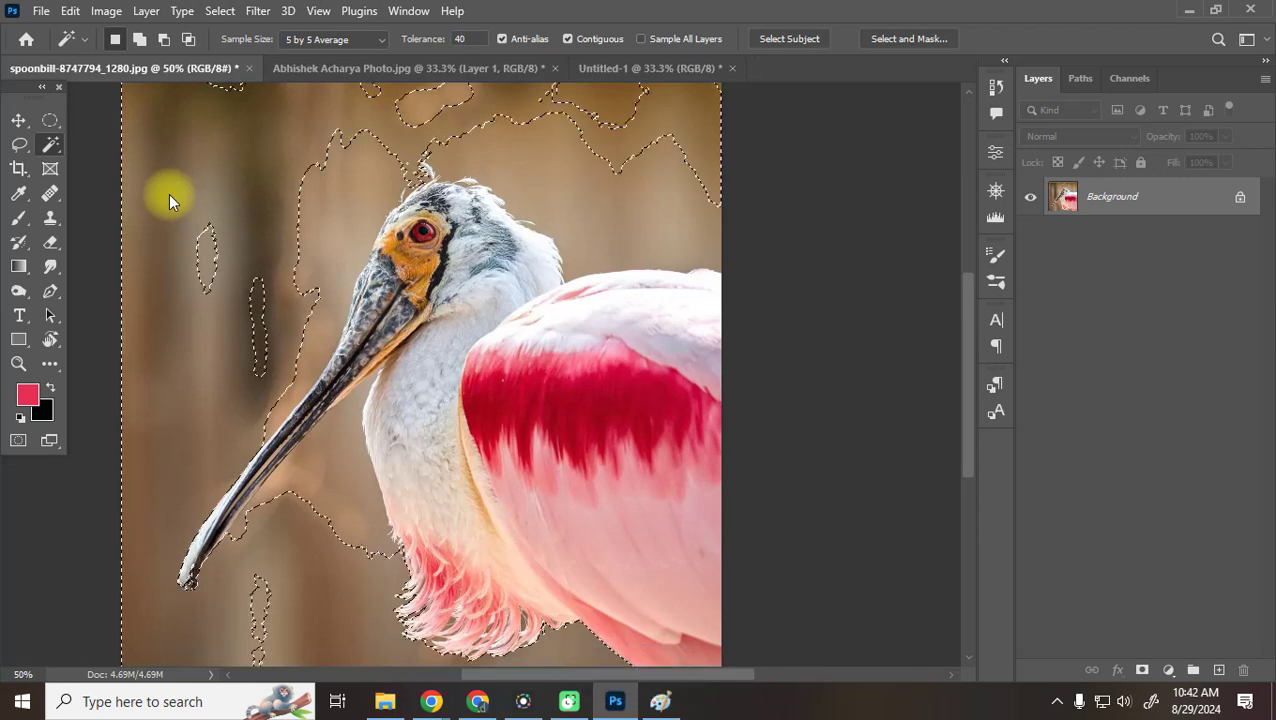
scroll(380, 315, up, 2)
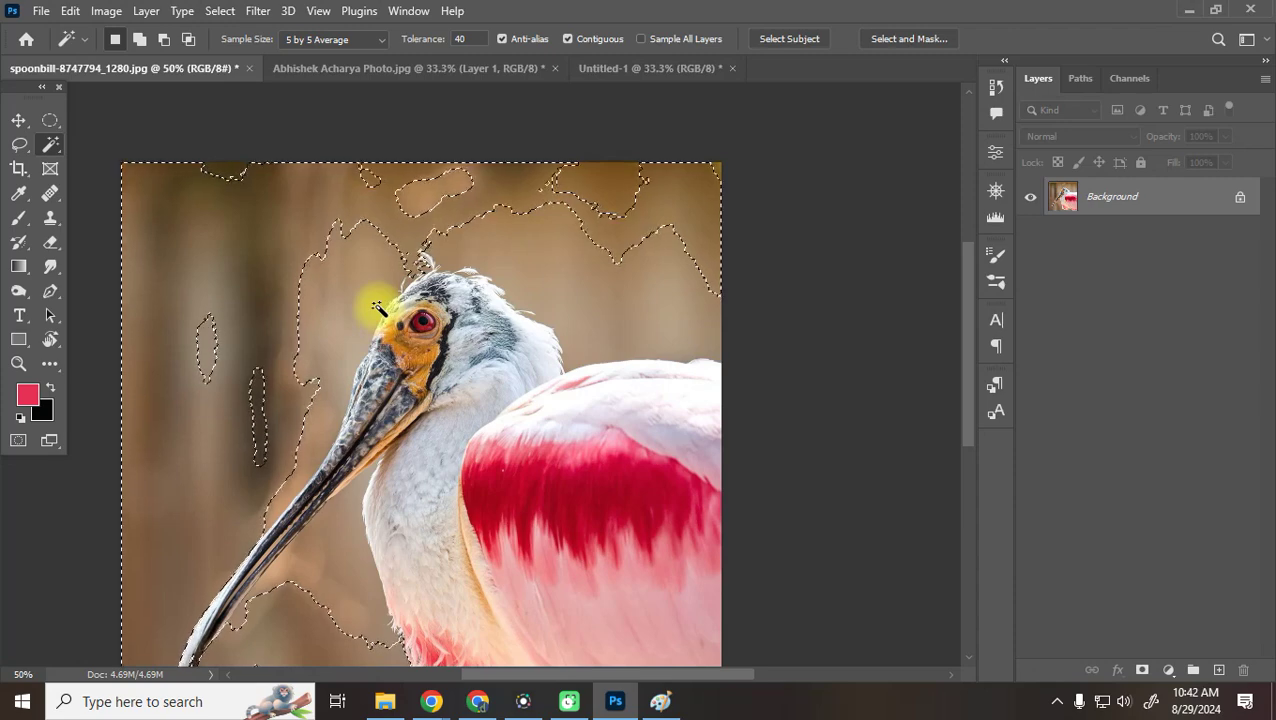
scroll(378, 307, down, 4)
key(ctrl+d)
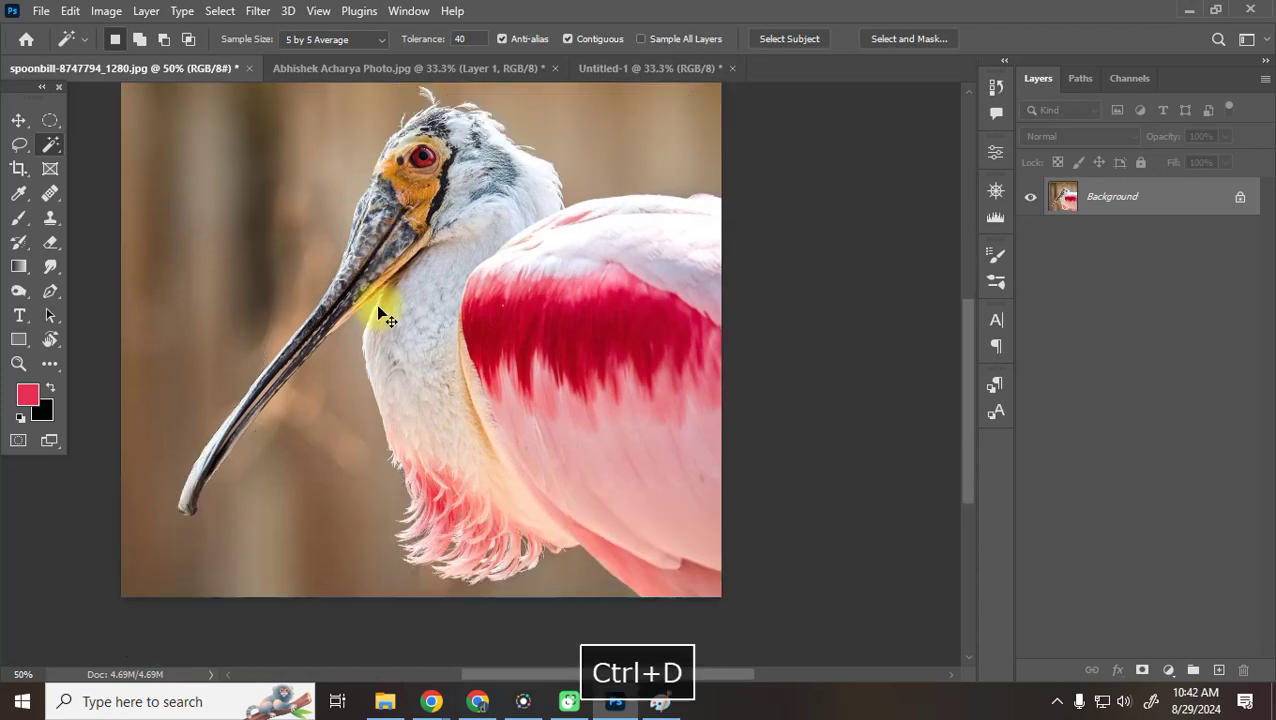
Set the Magic Wand tolerance to 10, sample several spots around the background and white feathers, and clear the selection
click(460, 39)
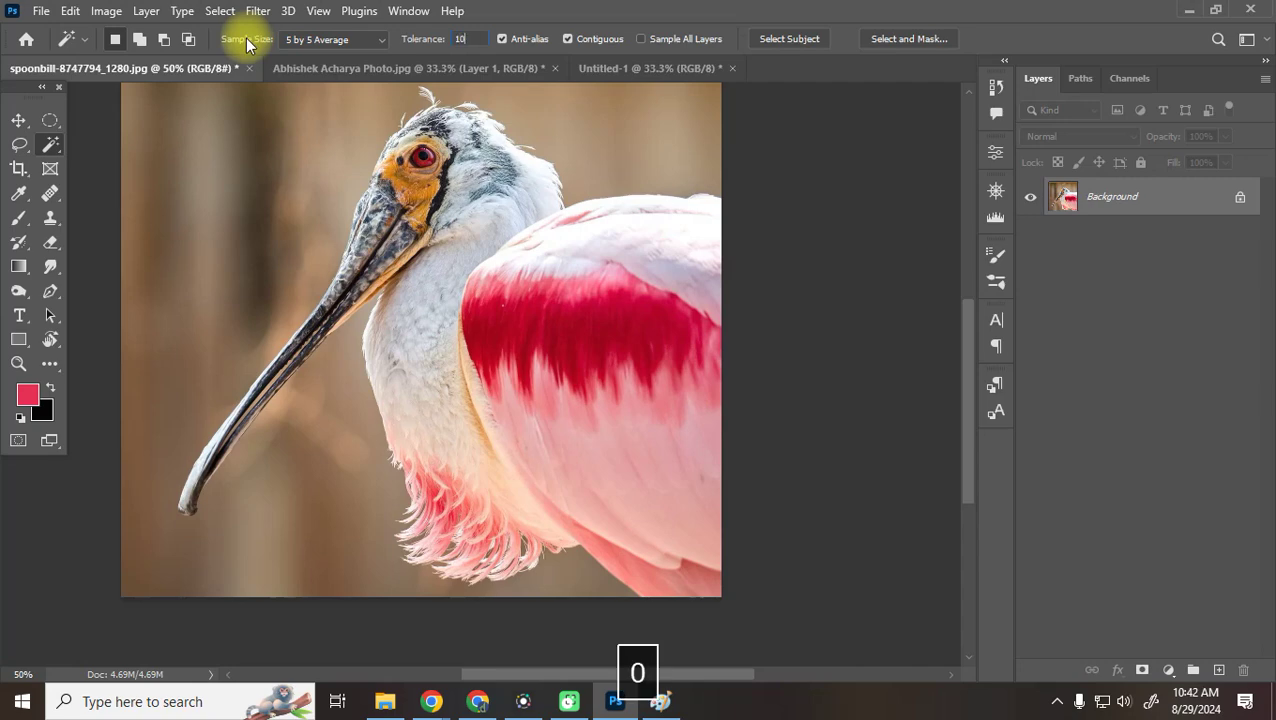
text(10)
click(270, 160)
scroll(318, 210, up, 2)
click(347, 137)
scroll(313, 242, up, 2)
click(324, 342)
click(648, 236)
click(612, 333)
click(549, 329)
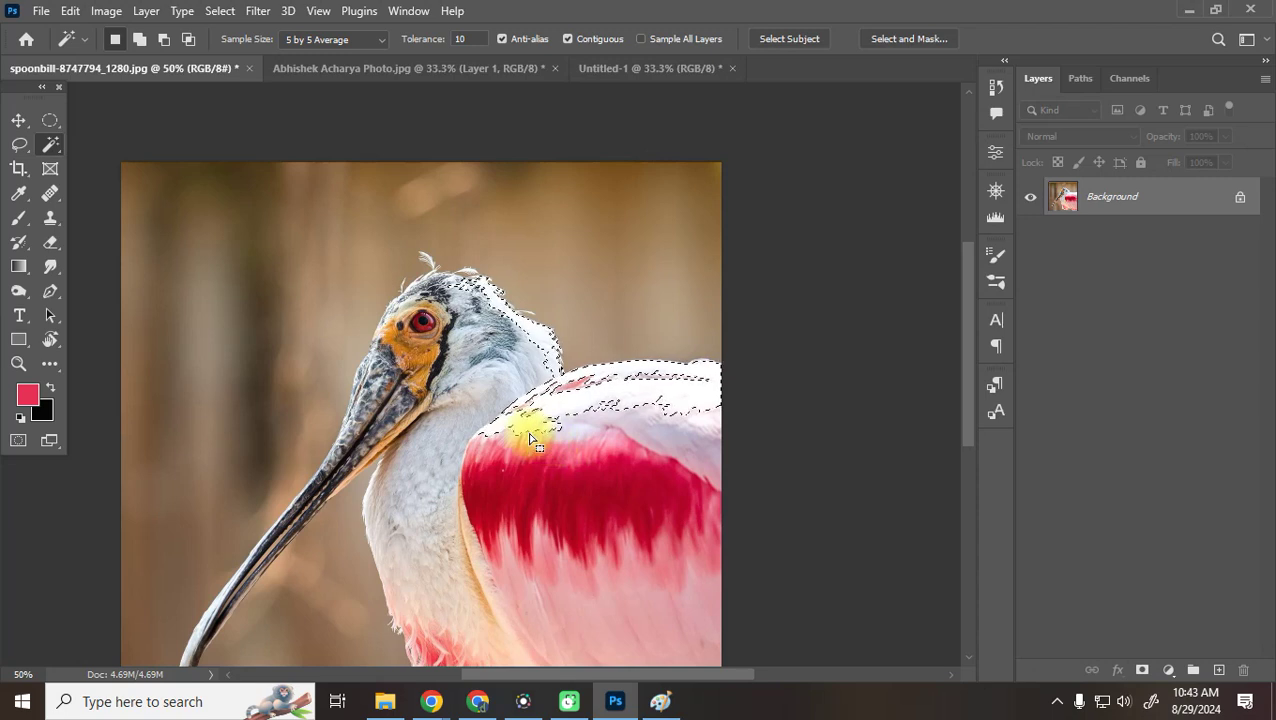
key(ctrl+d)
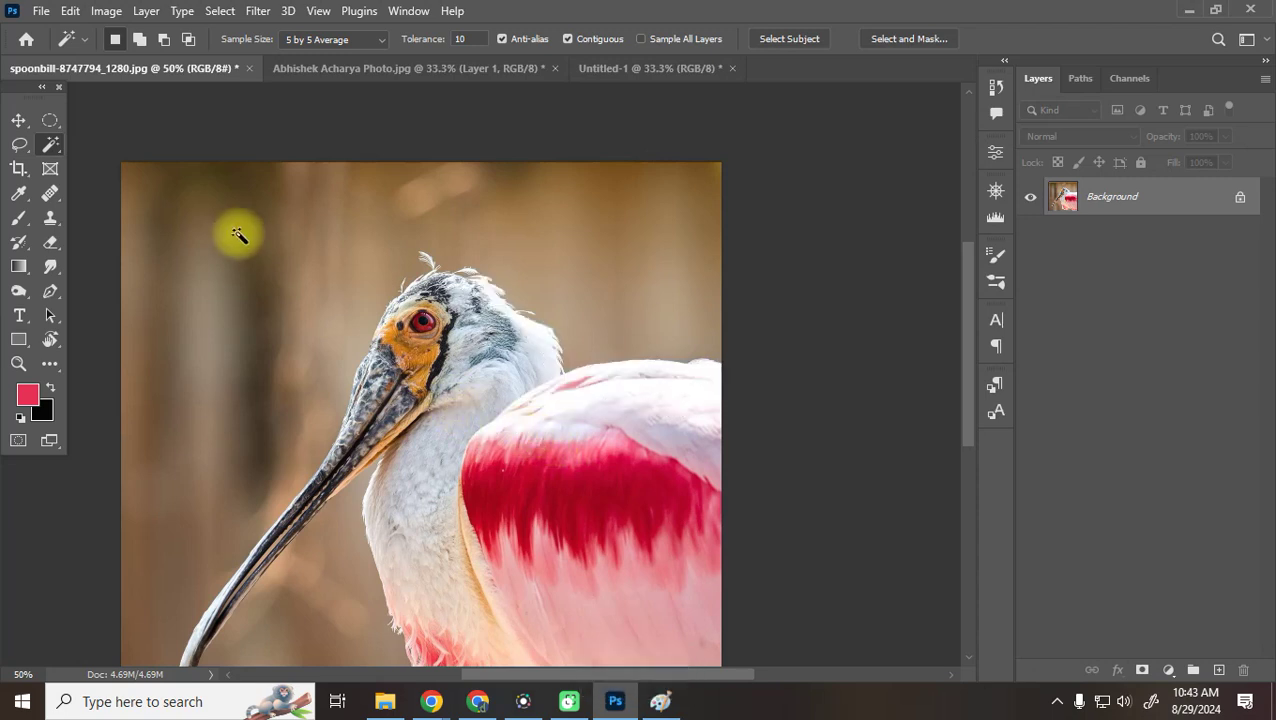
Turn off Contiguous, sample the dark red wing feathers at several spots with the Magic Wand, and clear the selection
scroll(238, 234, down, 2)
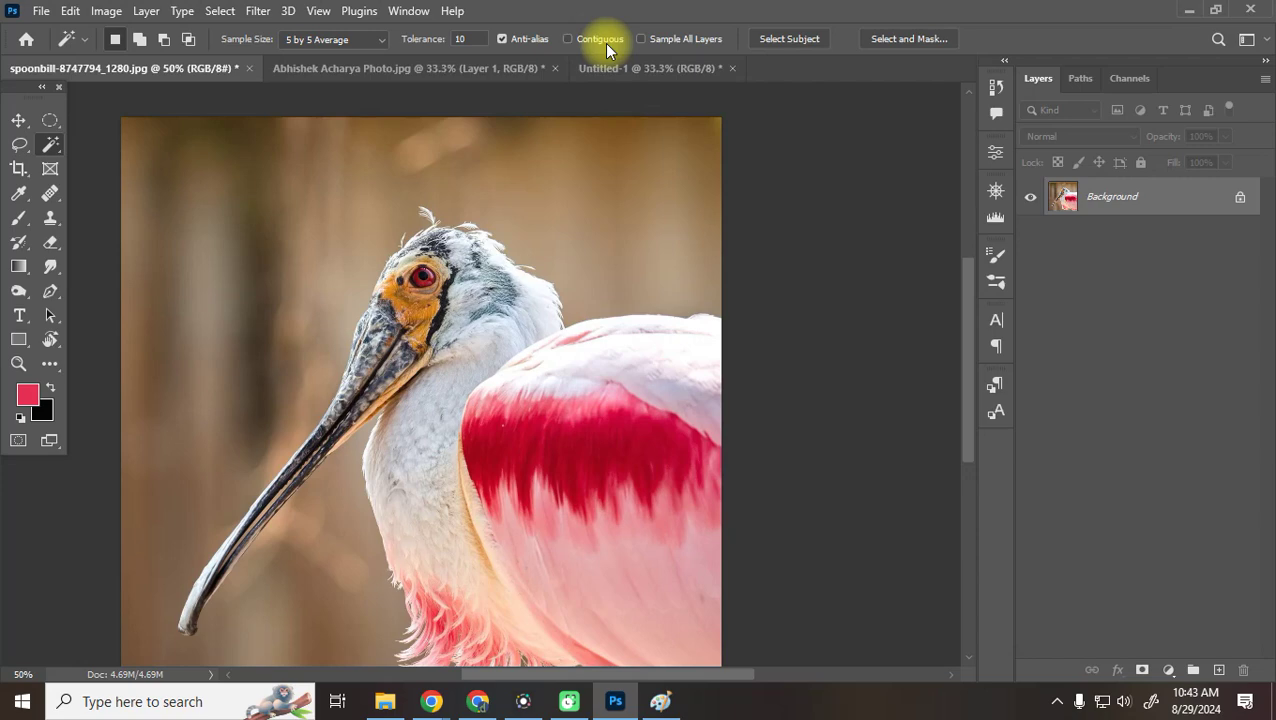
click(552, 452)
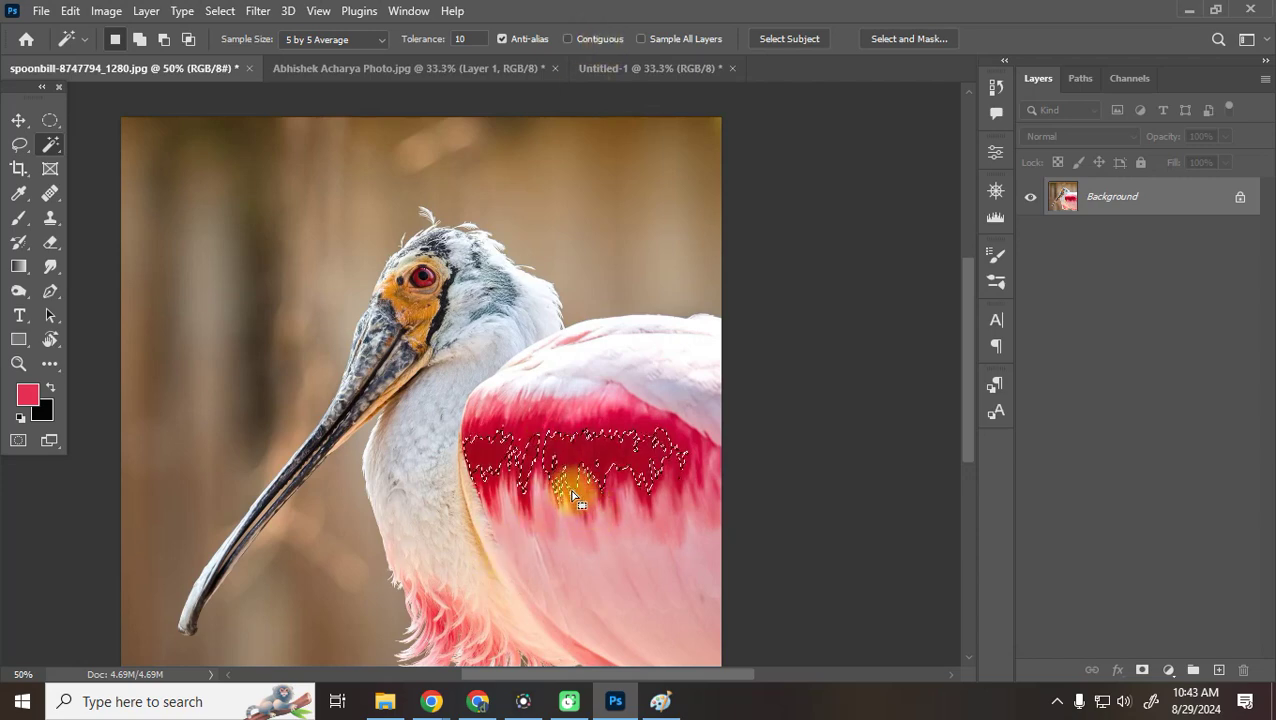
scroll(570, 490, down, 2)
click(592, 407)
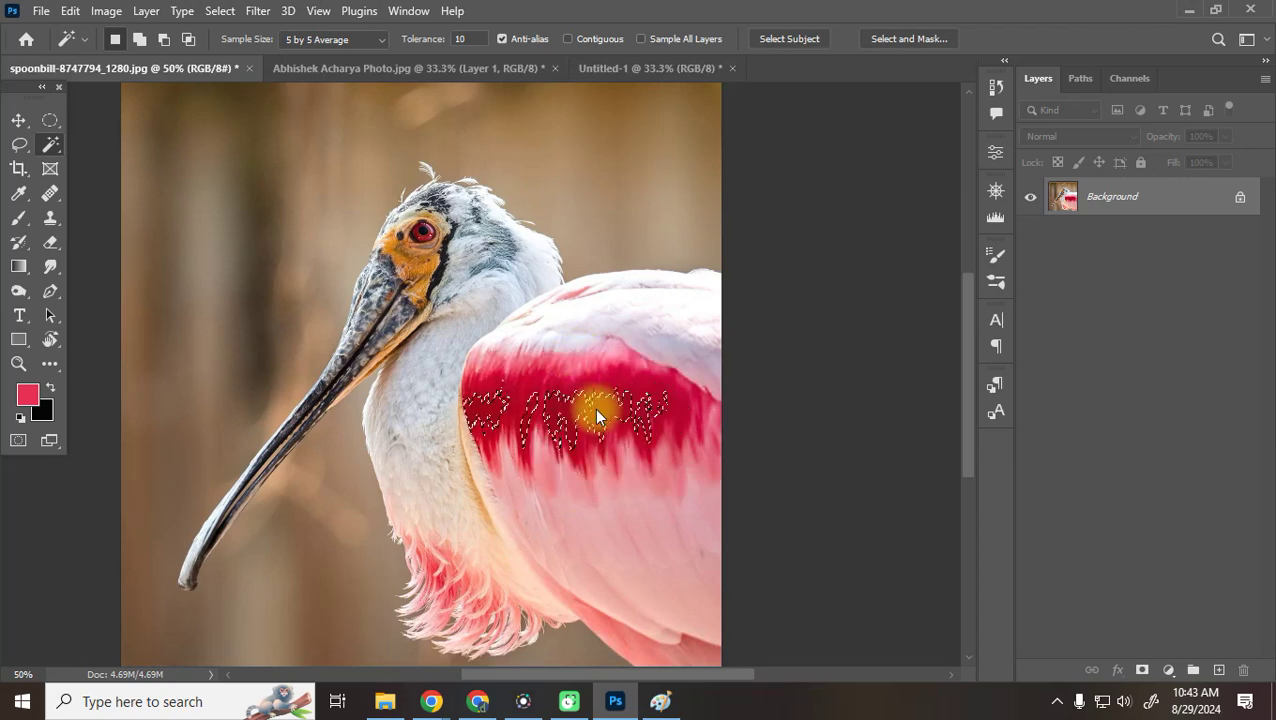
click(484, 405)
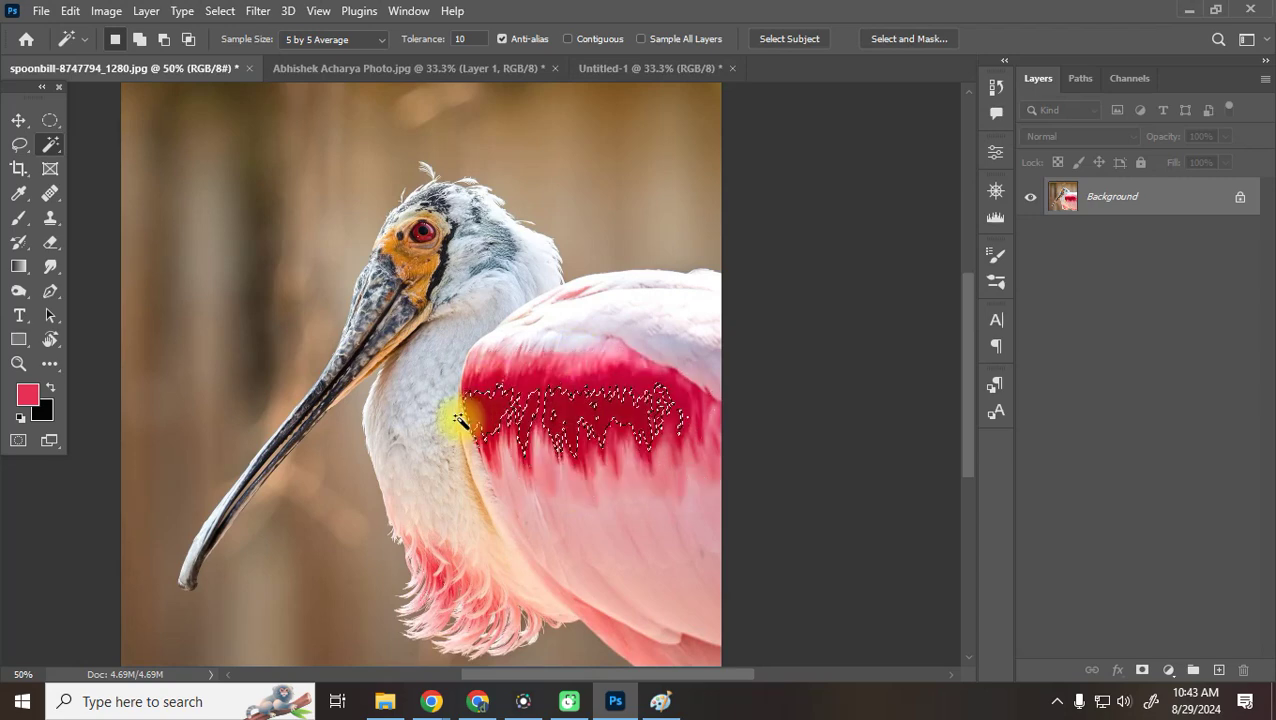
key(ctrl+d)
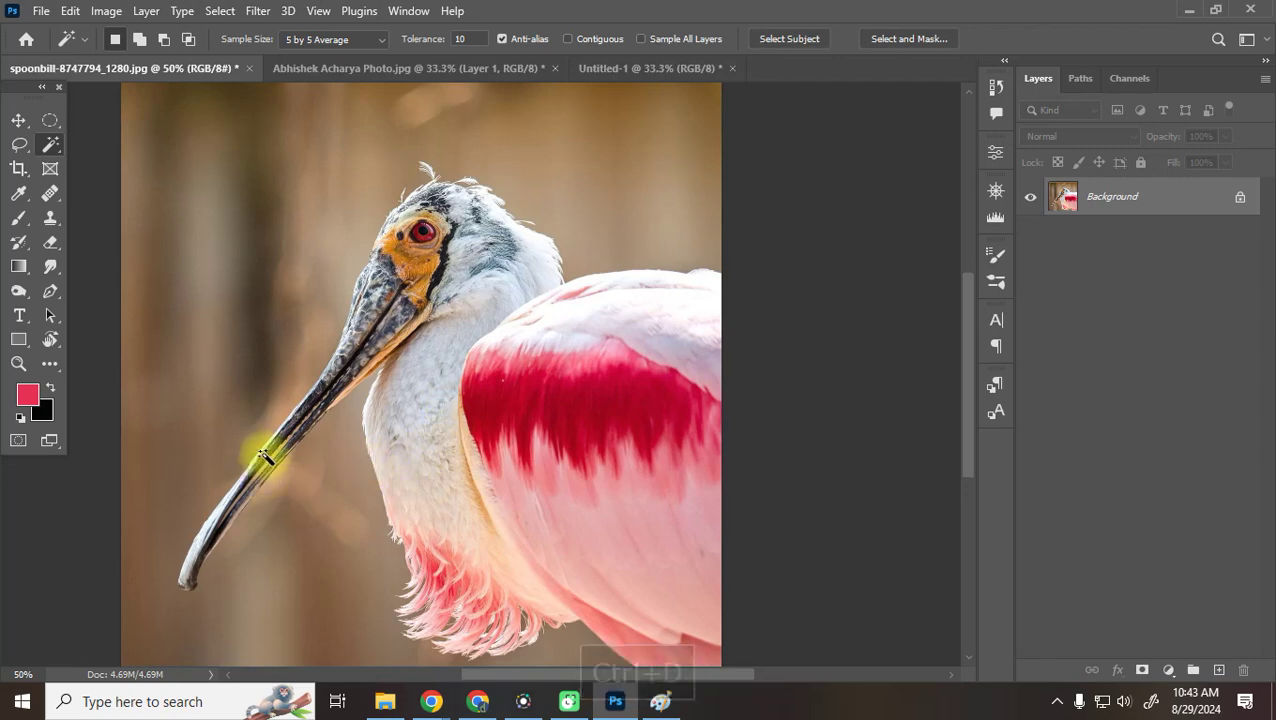
Select the dark tones of the beak non-contiguously, inspect the matching areas around the head and eye, and deselect
click(315, 404)
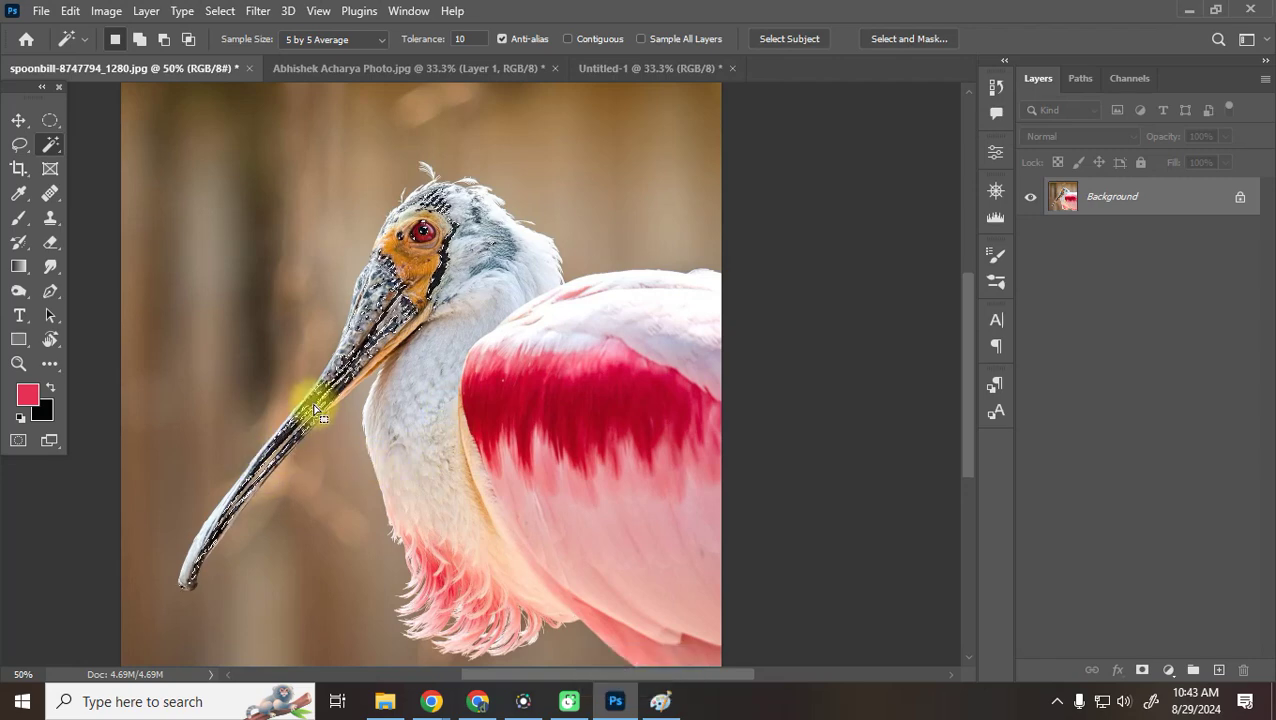
key(ctrl+equal)
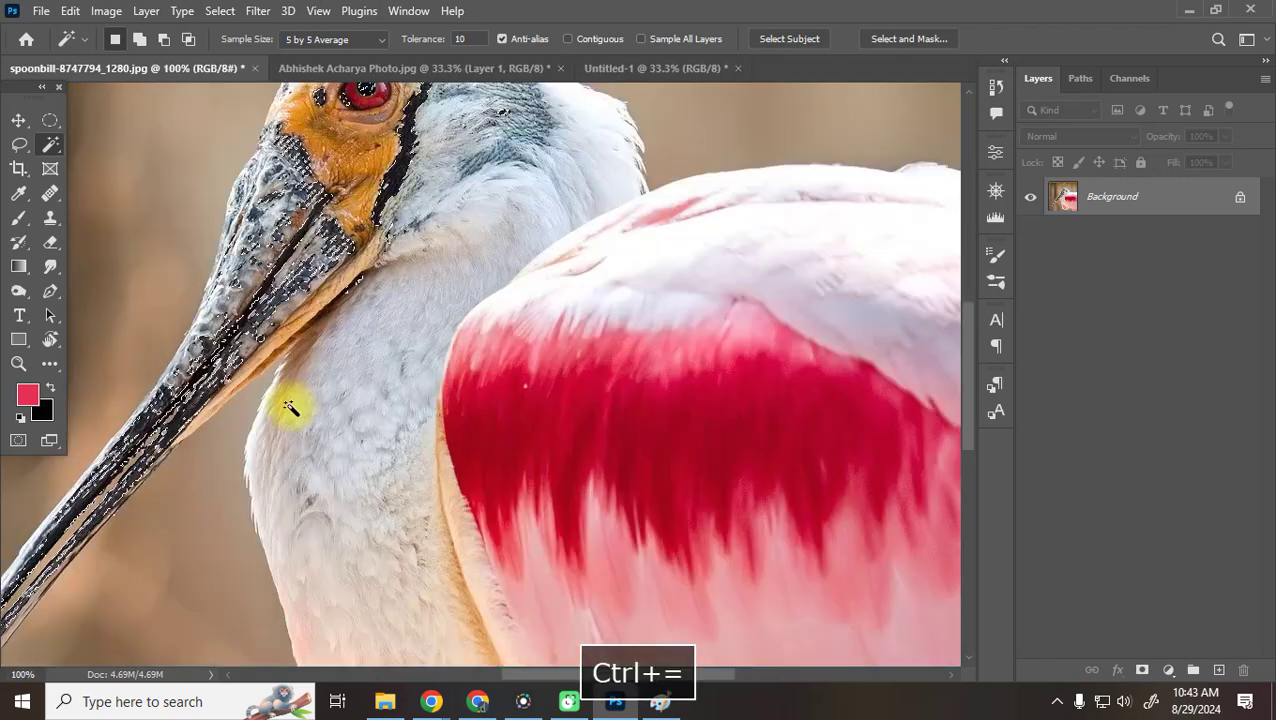
key(space)
drag(412, 383, 363, 591)
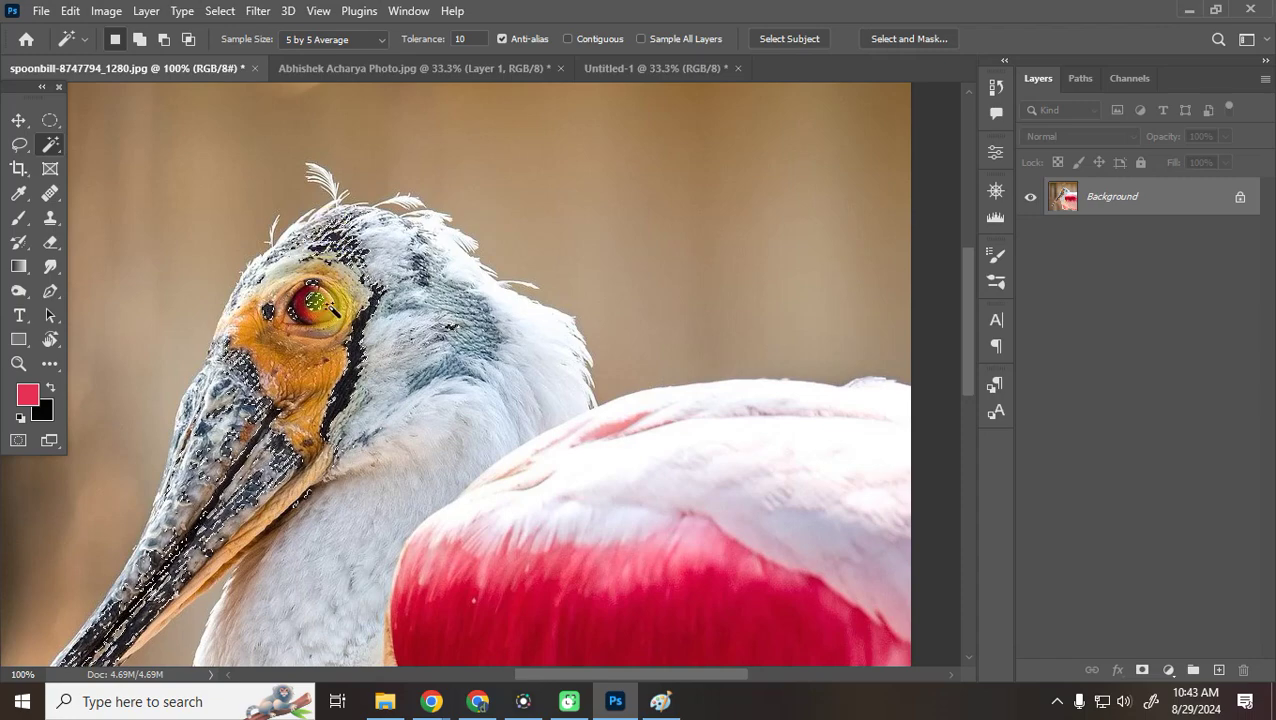
scroll(300, 360, down, 4)
key(ctrl+d)
Sample the lower part of the beak with the Magic Wand, inspect the matching areas across the image, and deselect
drag(65, 530, 171, 632)
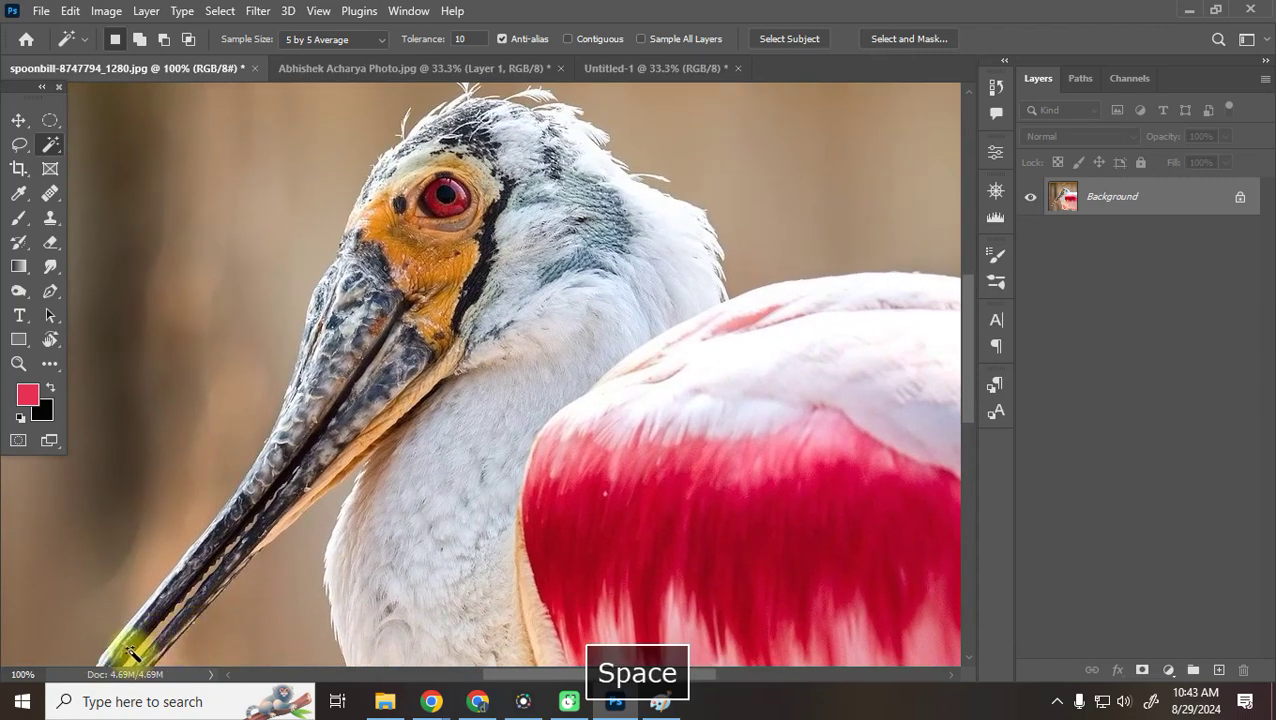
click(129, 651)
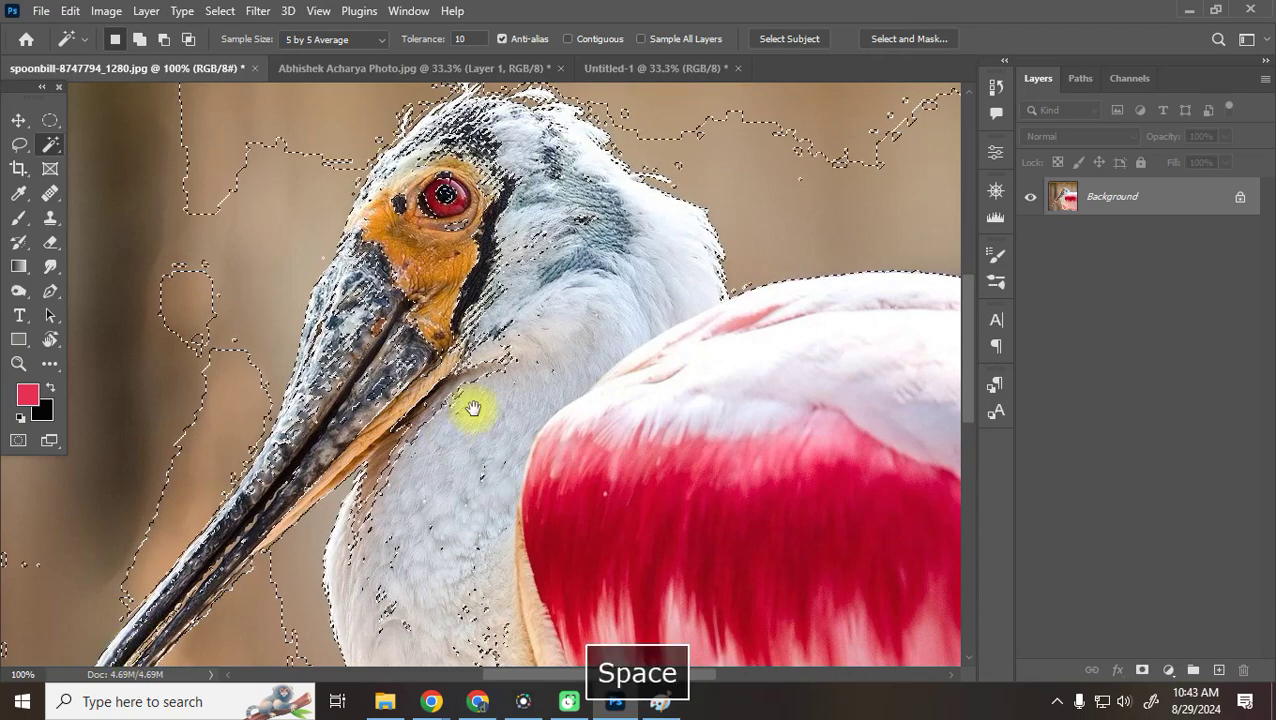
drag(473, 408, 433, 513)
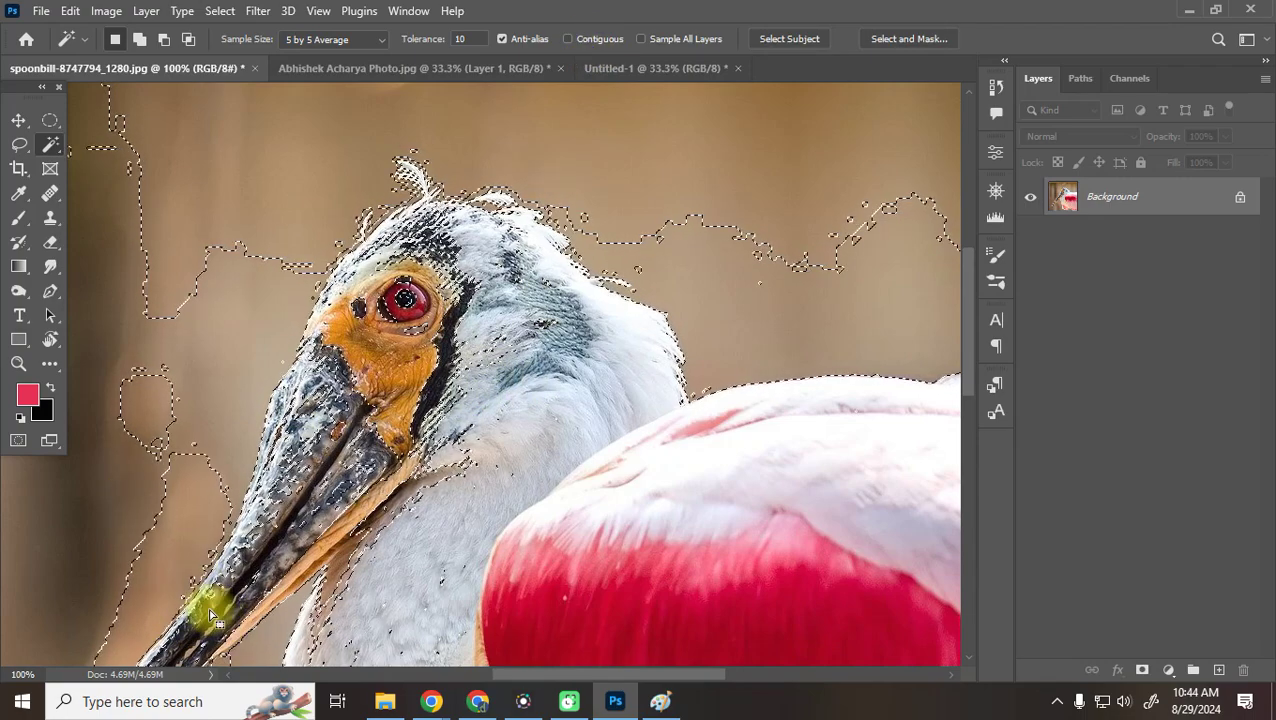
key(ctrl+minus)
key(ctrl+minus)
key(ctrl+minus)
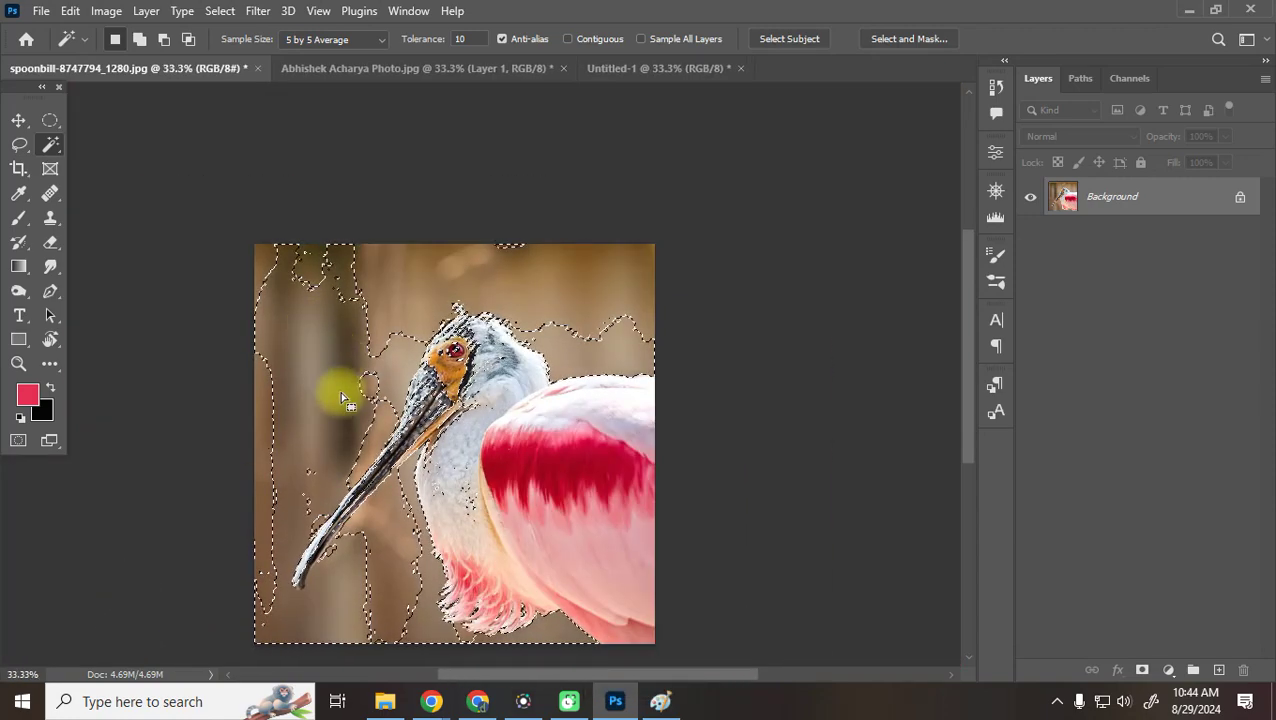
key(ctrl+d)
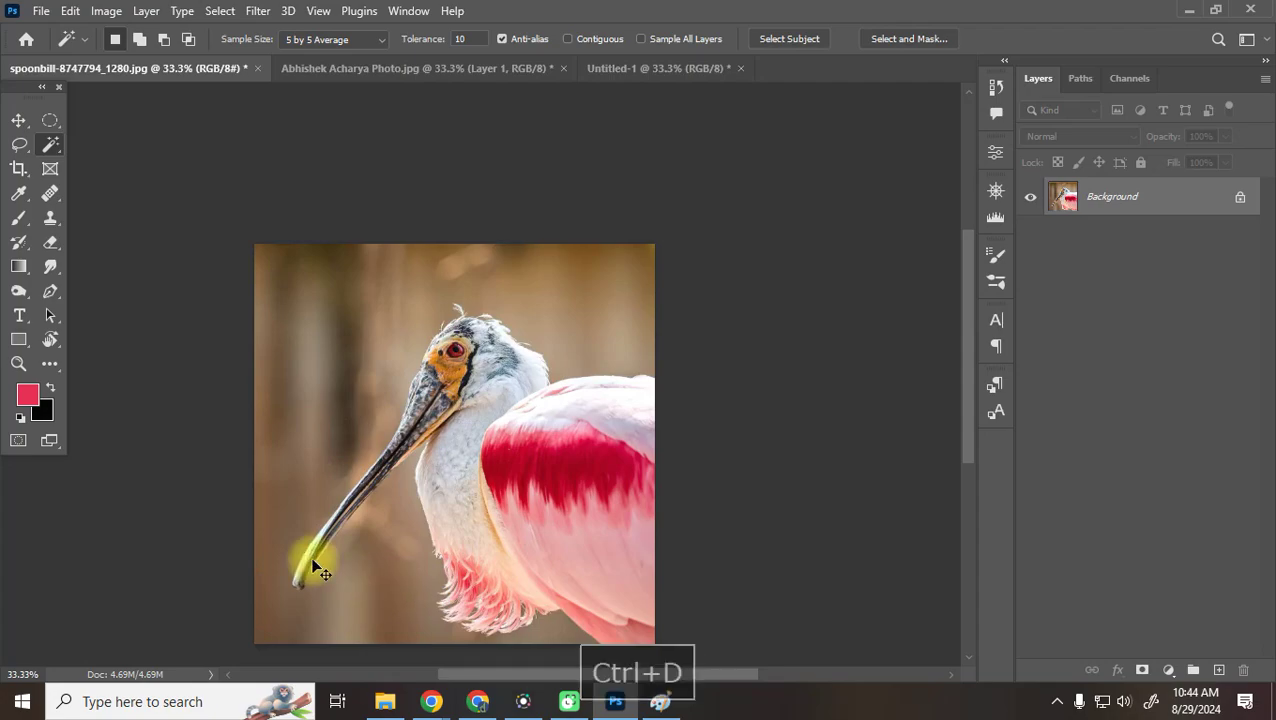
Select the black stripe behind the spoonbill's eye non-contiguously with the Magic Wand, inspect the matching dark areas on the head and beak, and deselect
key(ctrl+equal)
key(ctrl+equal)
key(ctrl+equal)
key(ctrl+equal)
key(ctrl+equal)
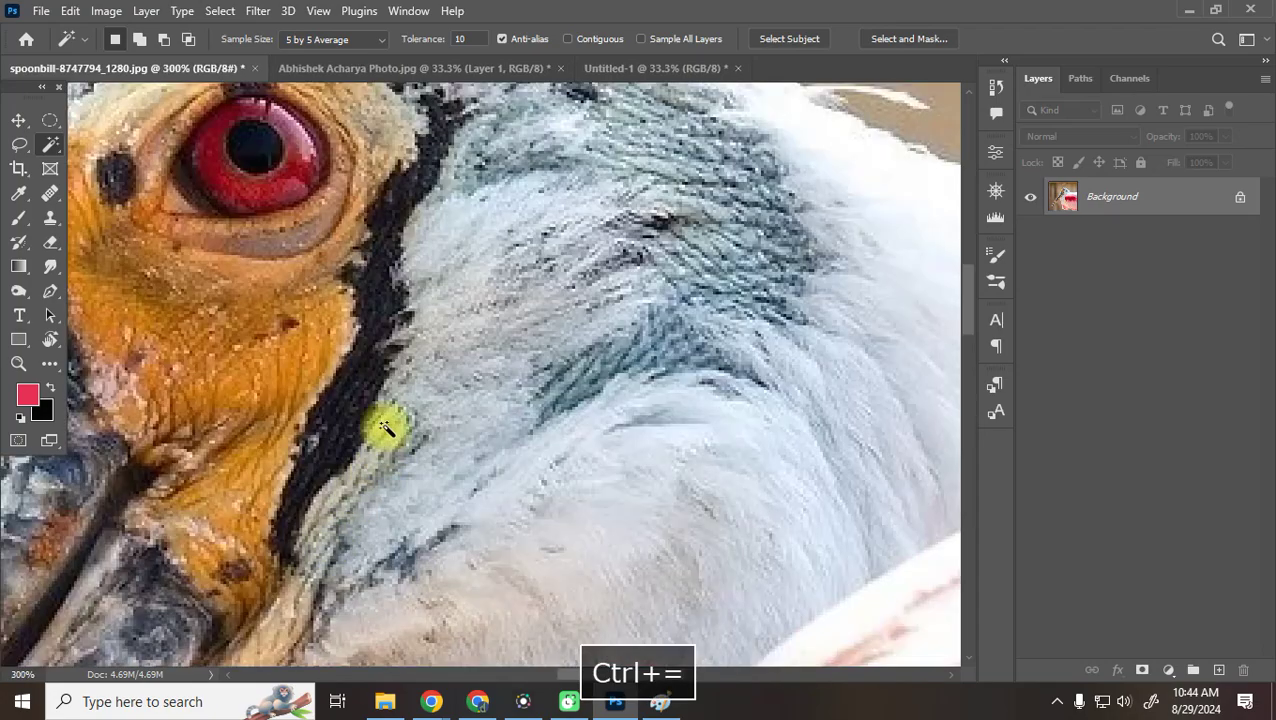
click(354, 377)
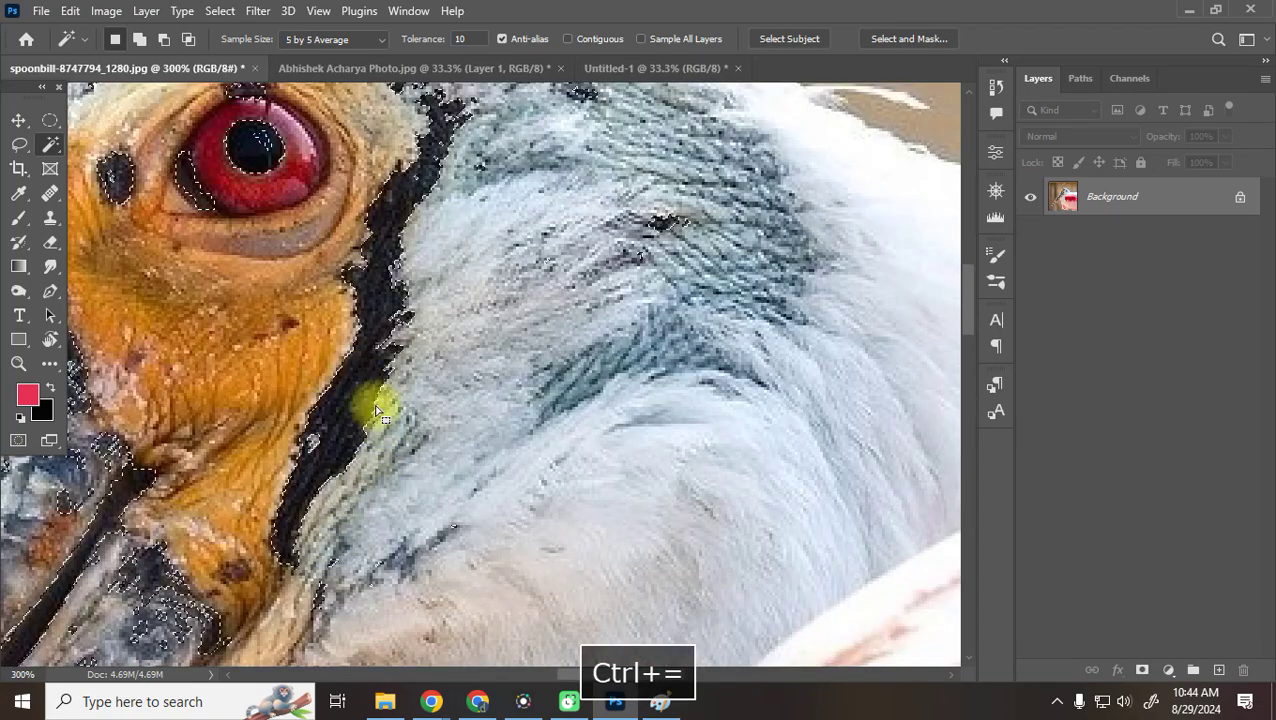
key(ctrl+minus)
key(ctrl+minus)
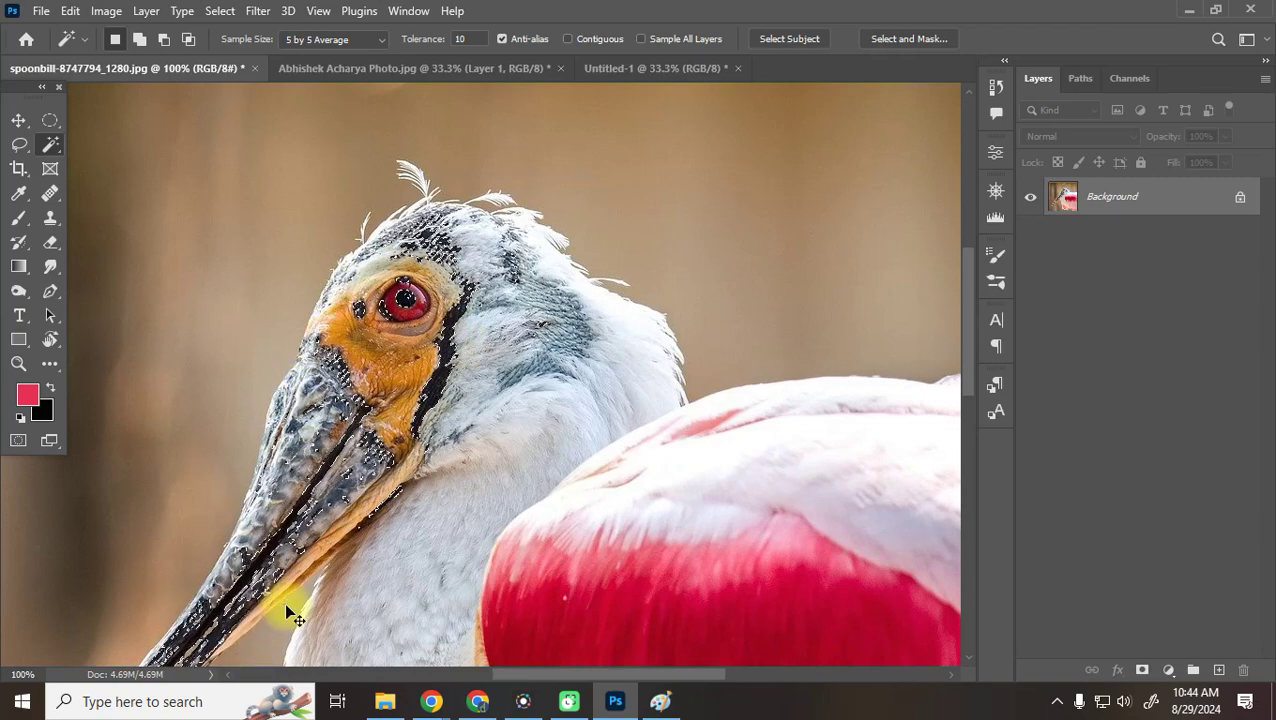
key(ctrl+d)
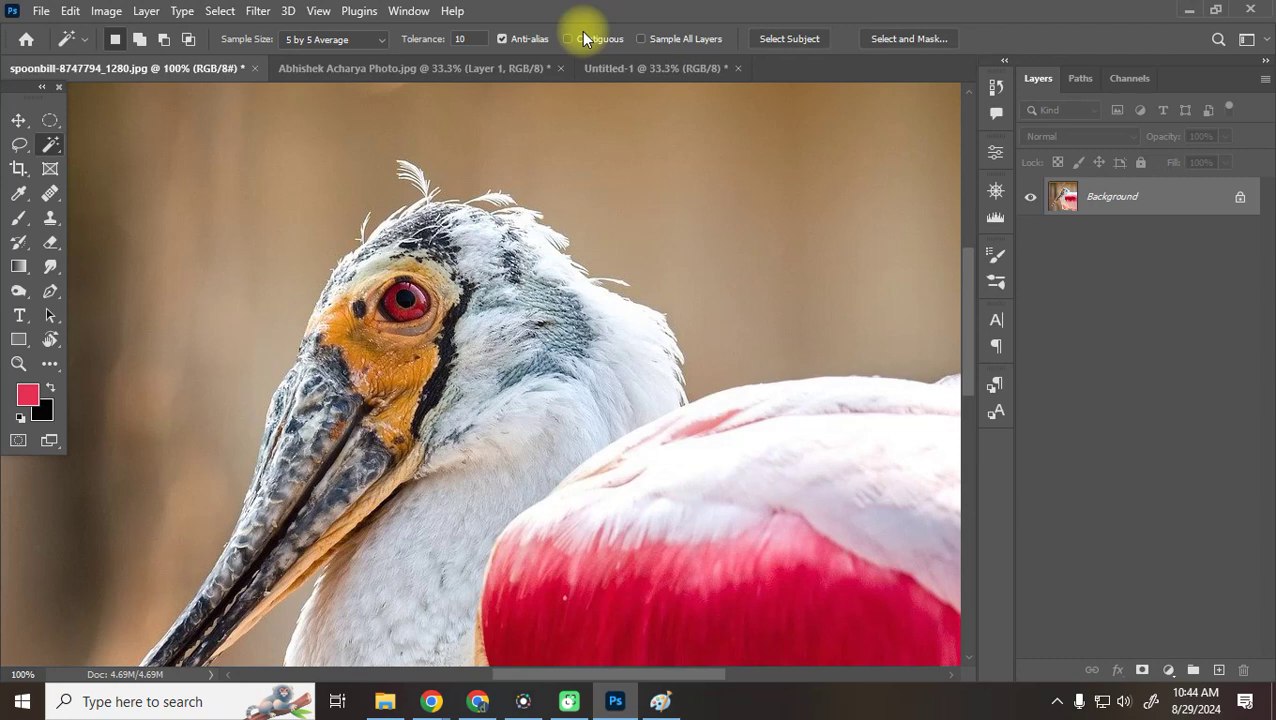
Sample the red of the eye with Contiguous off, compare the matching areas in the red wing feathers, and clear the selection
key(ctrl+minus)
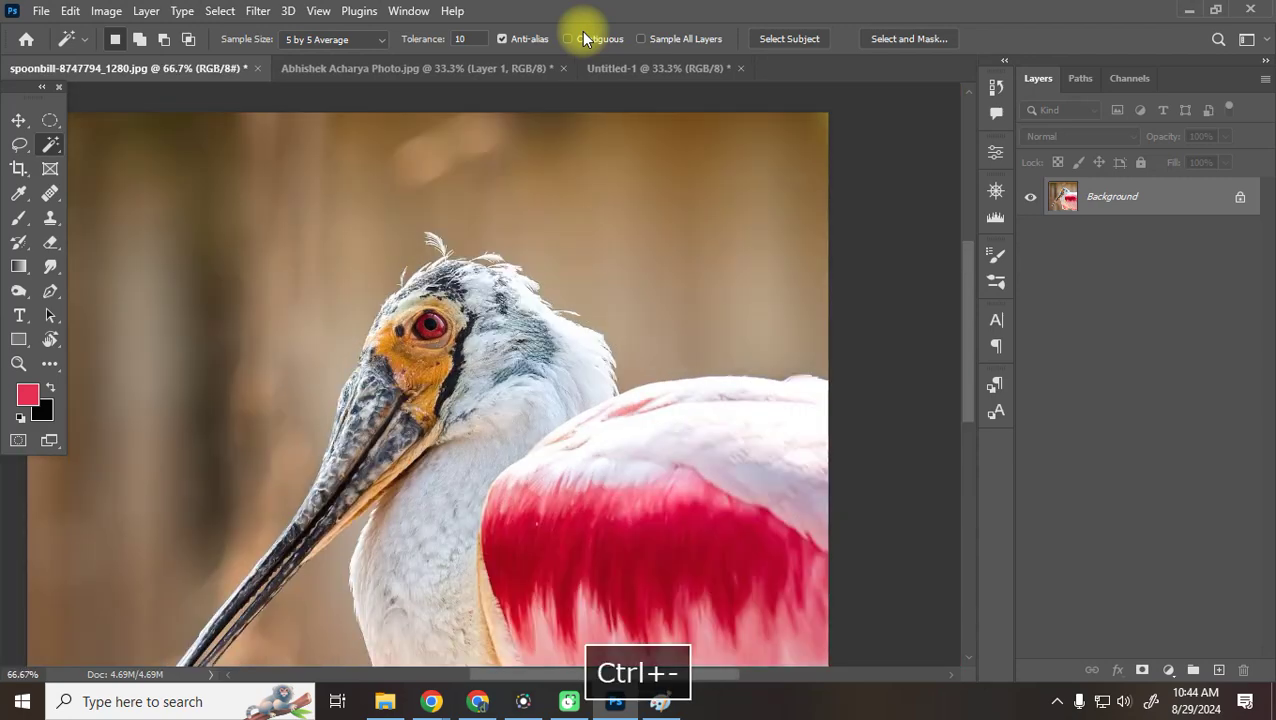
key(space)
drag(706, 336, 658, 211)
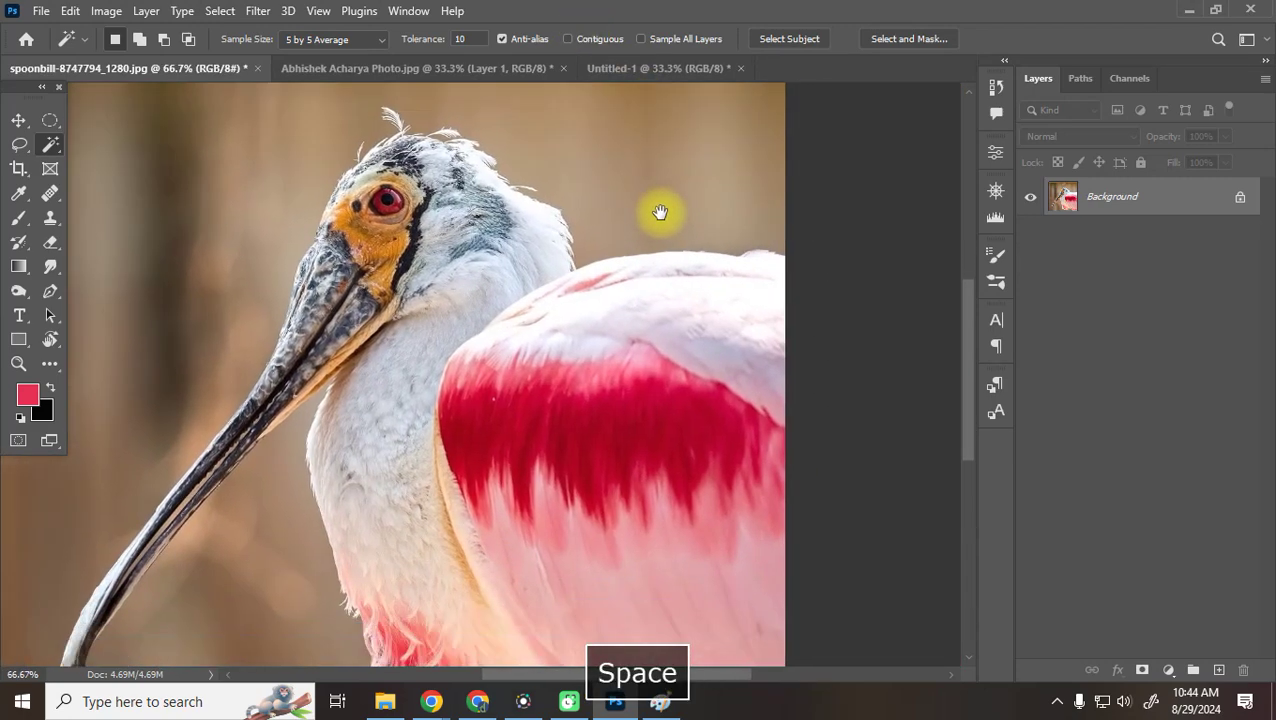
click(382, 205)
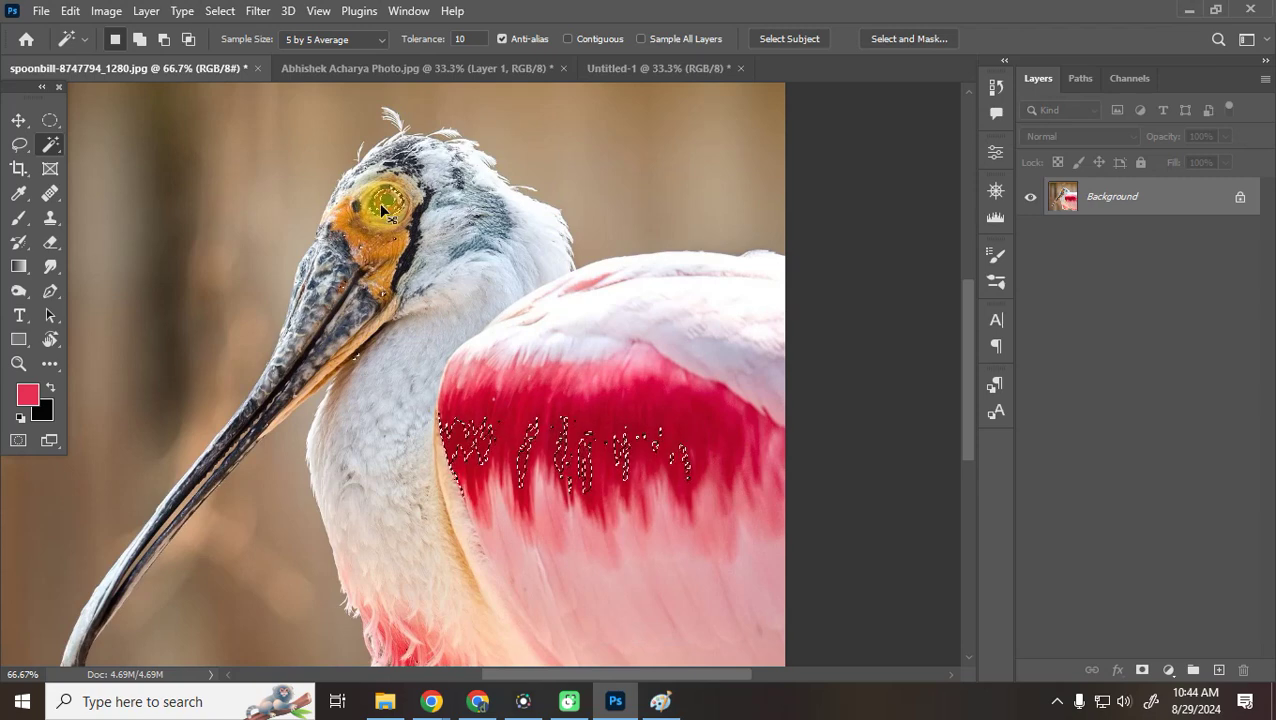
key(ctrl+d)
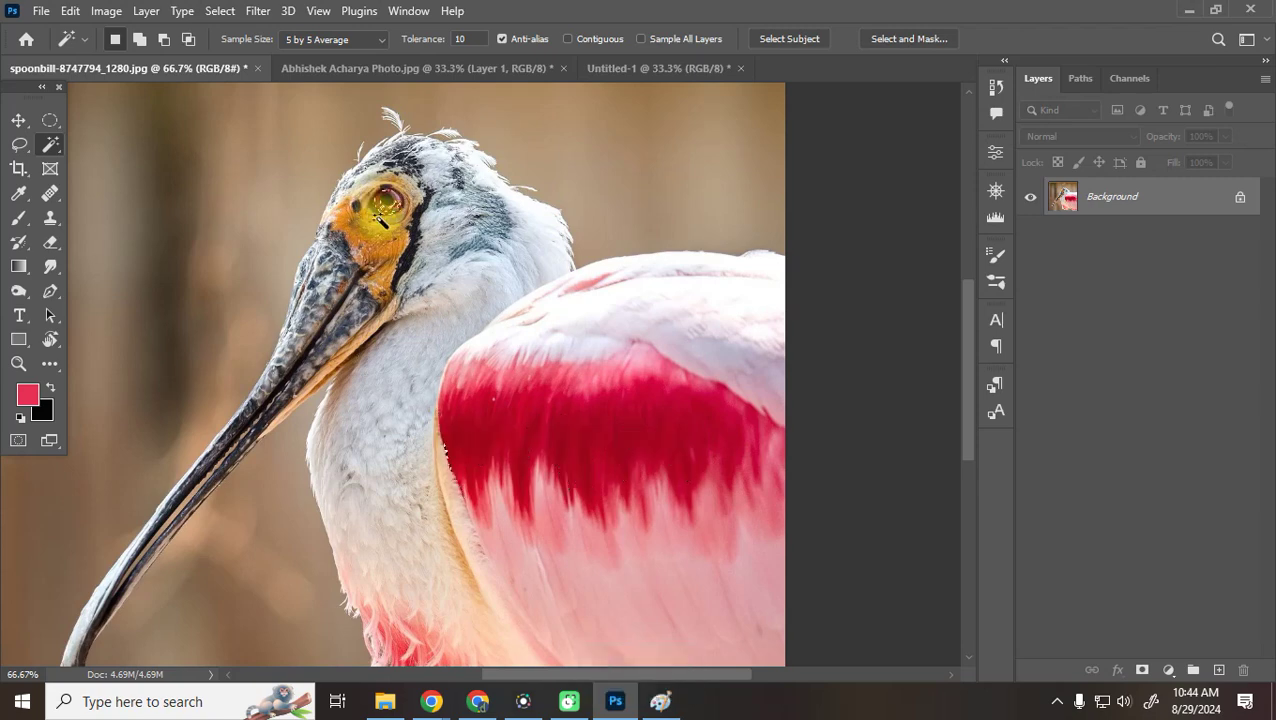
key(ctrl+z)
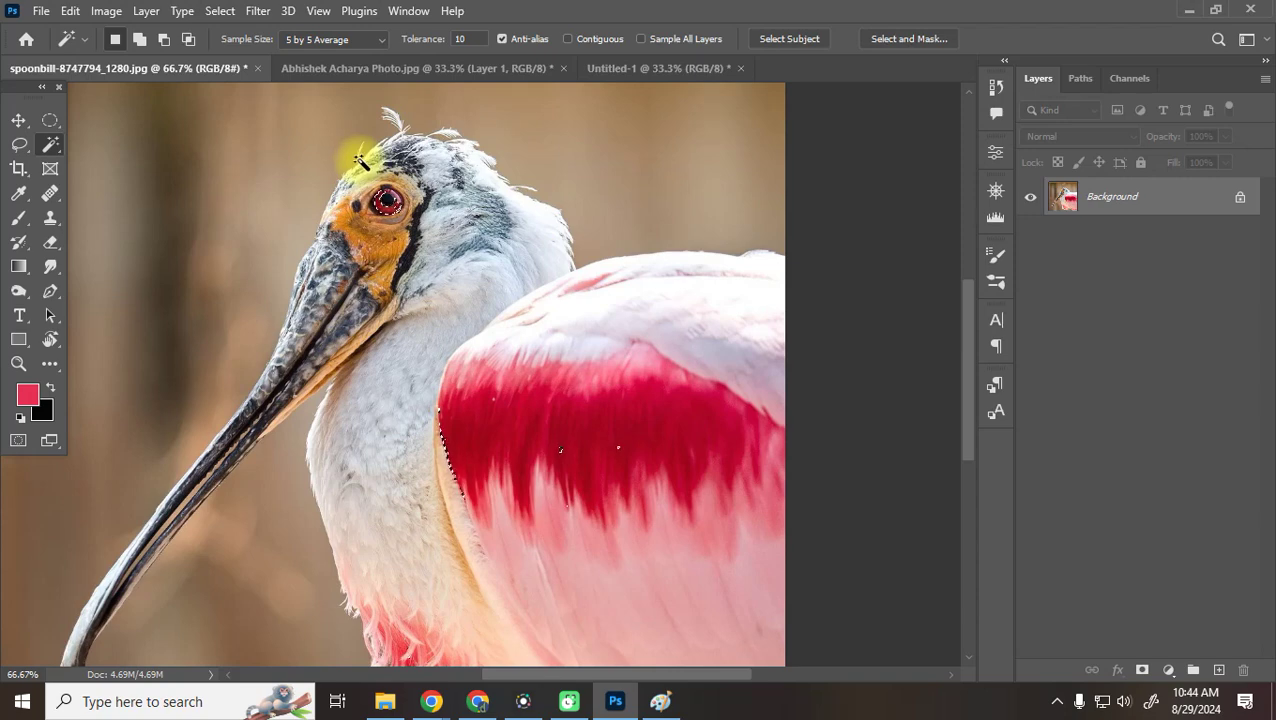
key(ctrl+d)
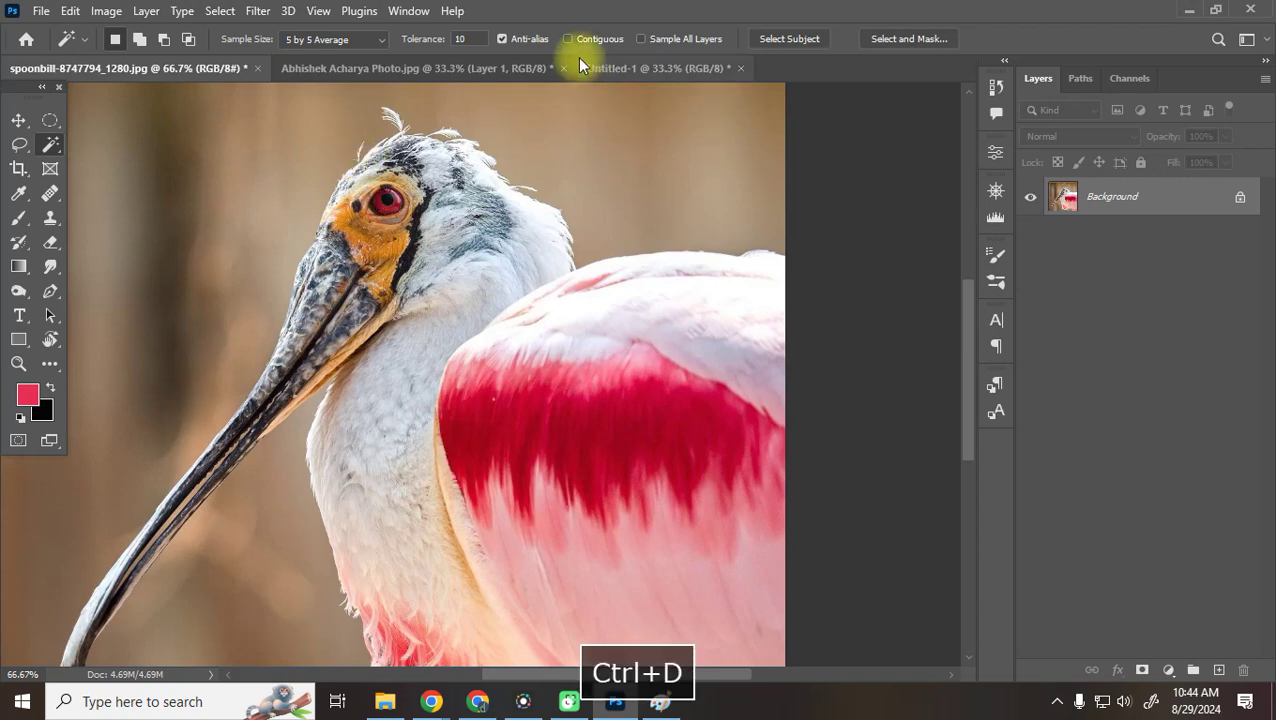
Turn on Contiguous, sample the red of the eye and the lower edge of the beak with the Magic Wand, and deselect
click(585, 40)
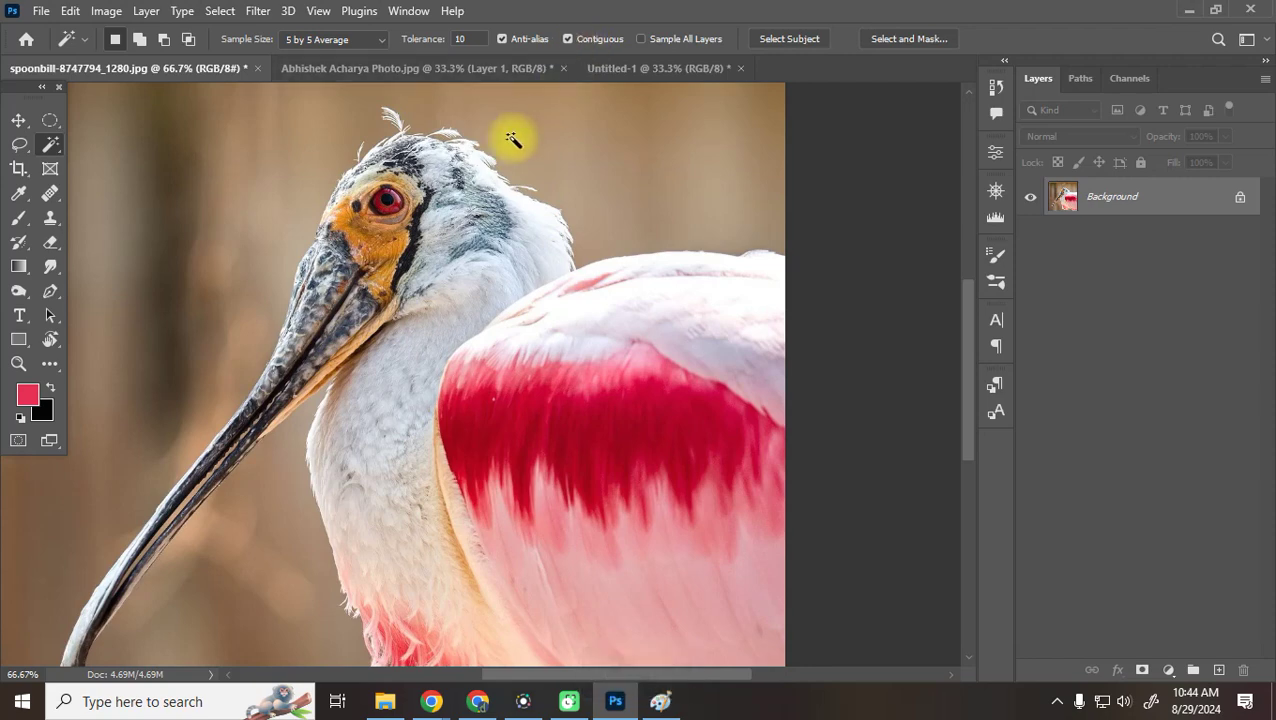
click(382, 206)
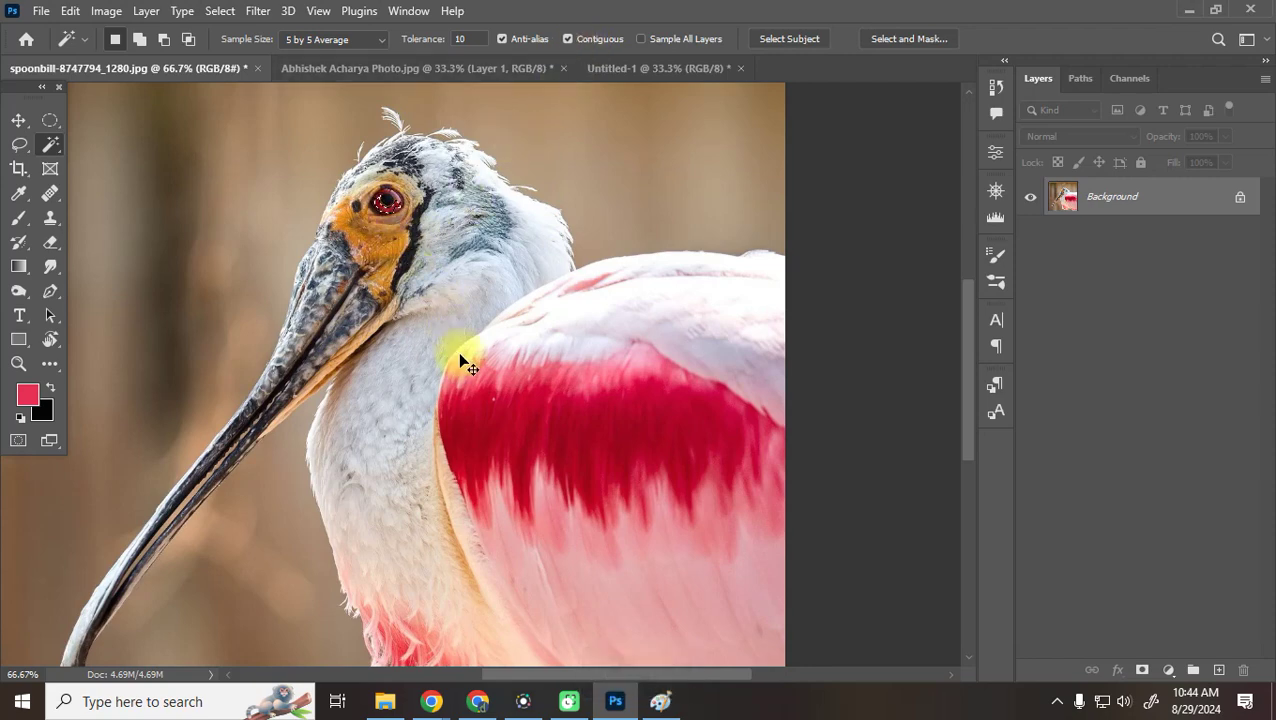
key(ctrl+d)
key(ctrl+z)
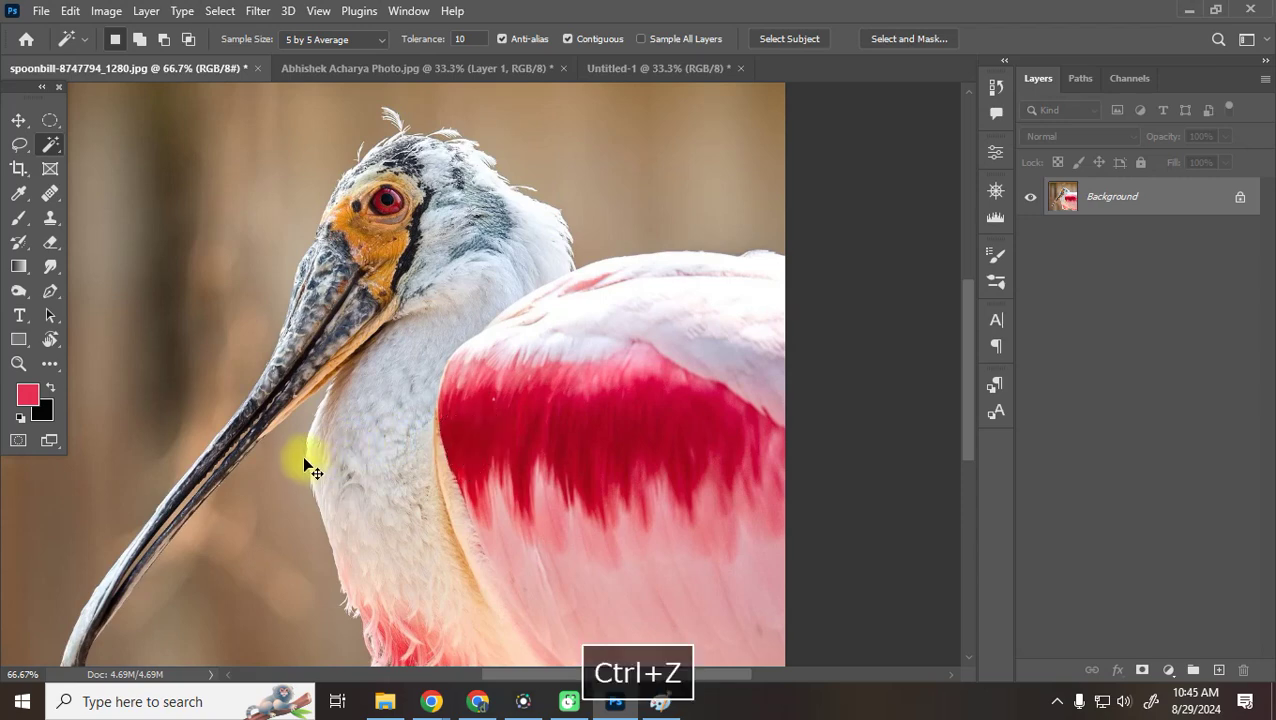
click(218, 476)
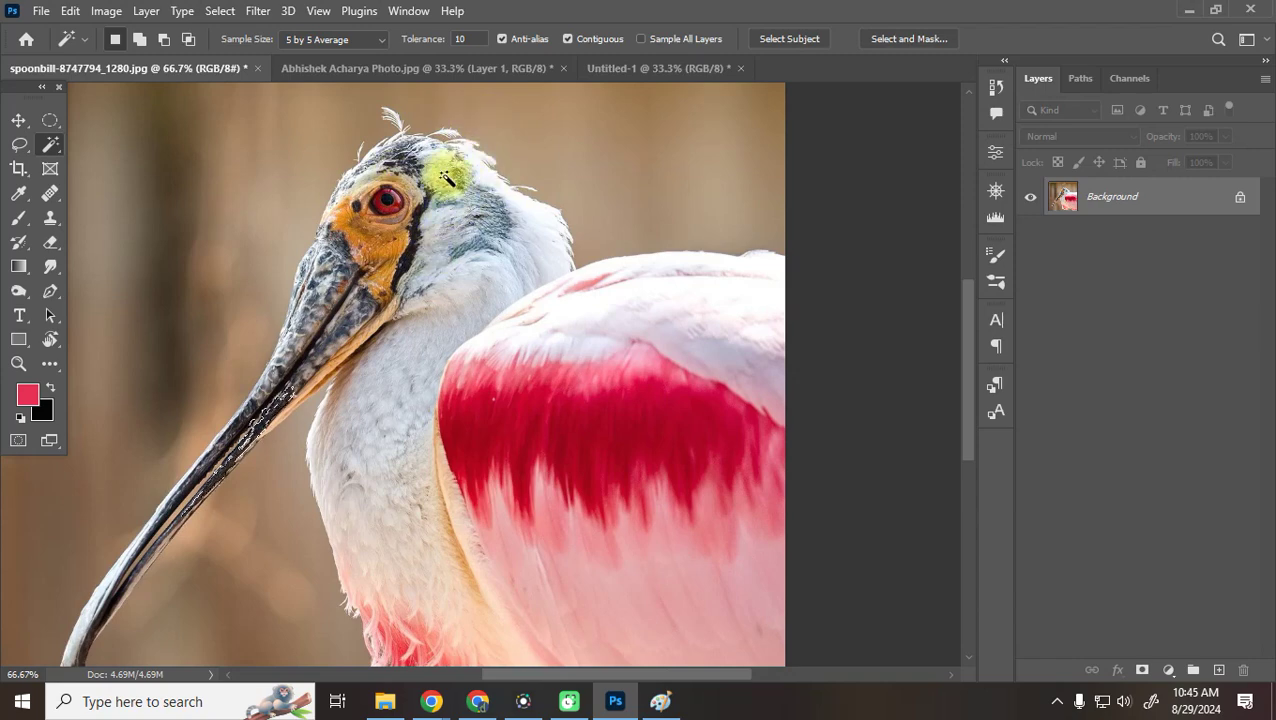
key(ctrl+d)
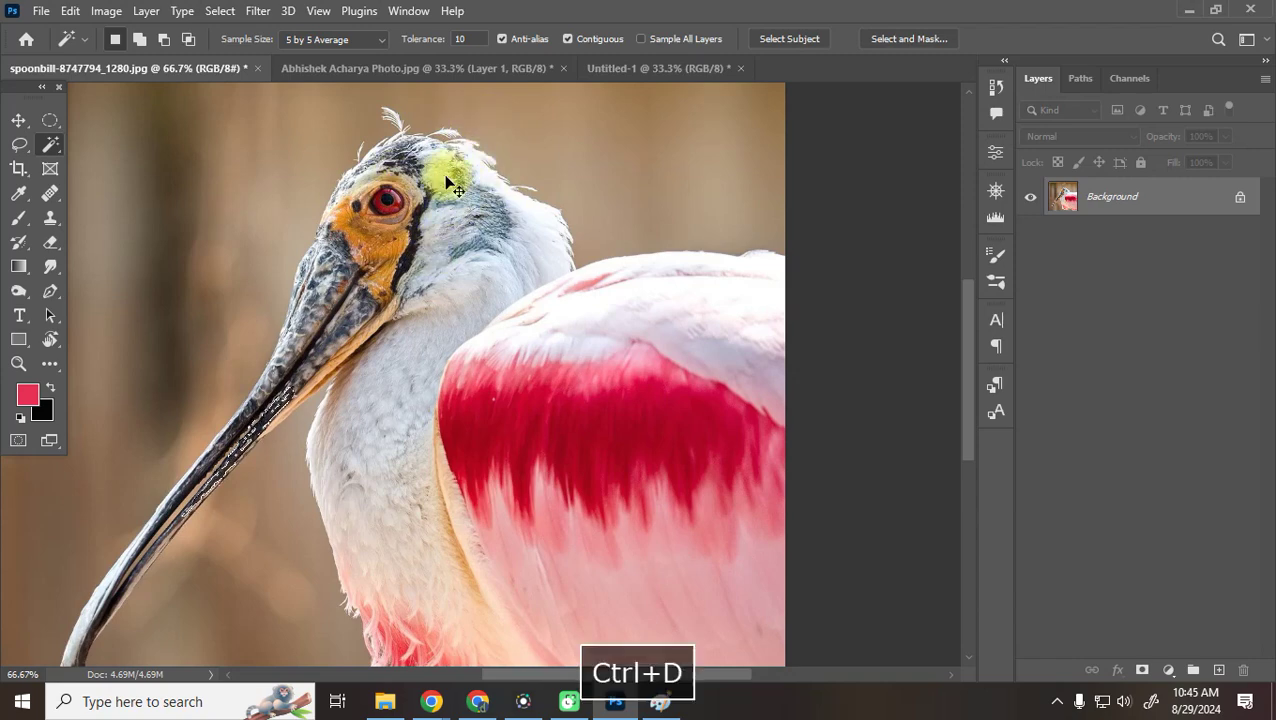
Sample several spots of the blurred brown background beside and above the beak with the contiguous Magic Wand
key(space)
drag(574, 558, 717, 425)
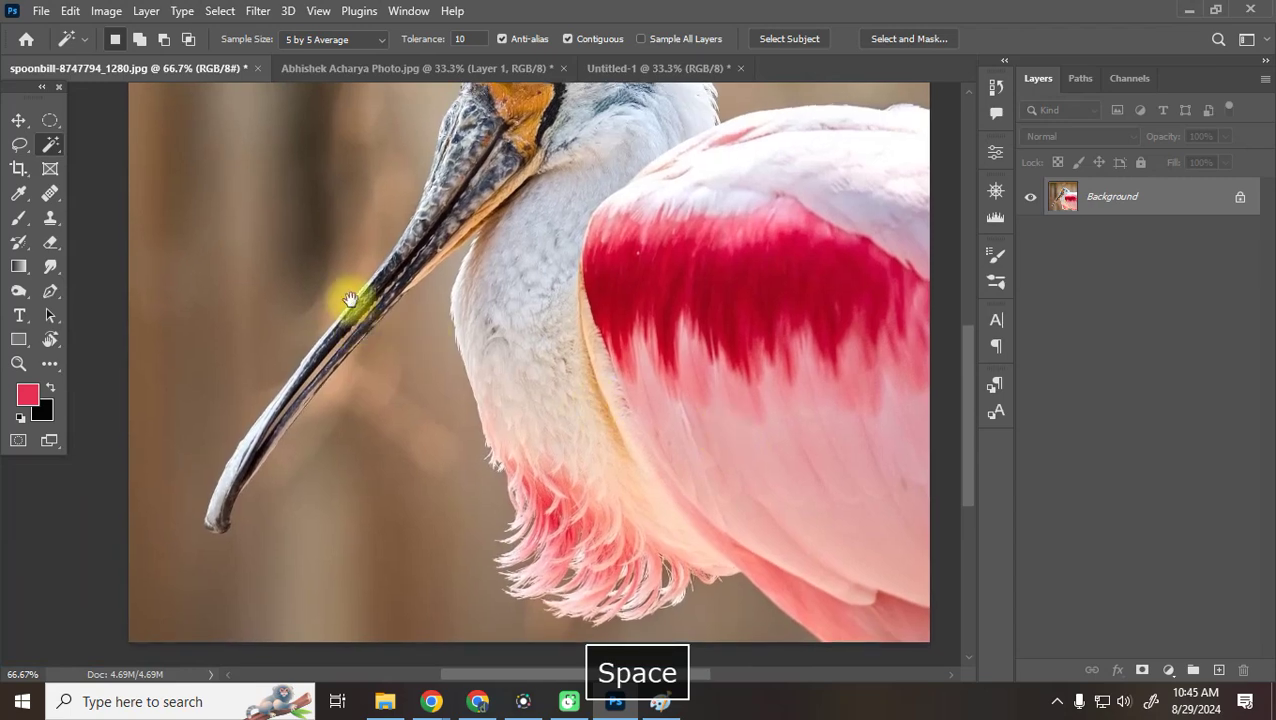
drag(350, 327, 419, 507)
click(401, 324)
drag(401, 324, 407, 437)
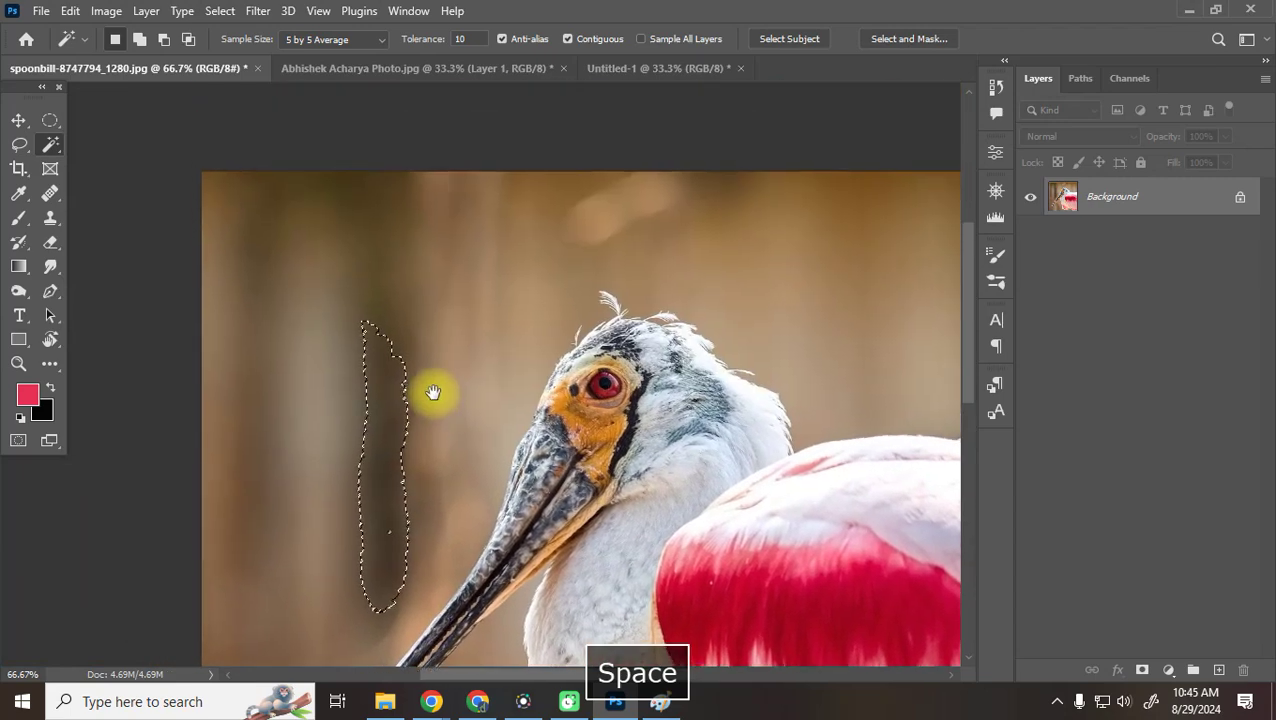
click(384, 310)
click(392, 508)
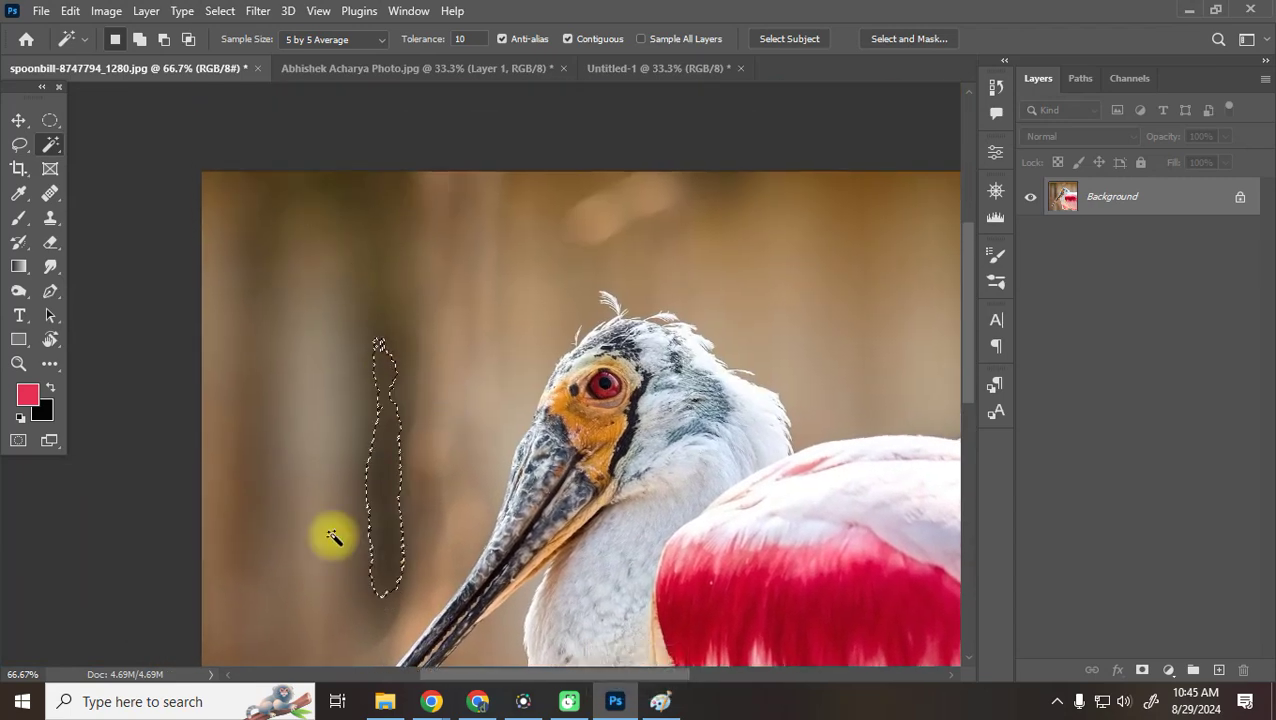
click(248, 470)
click(290, 182)
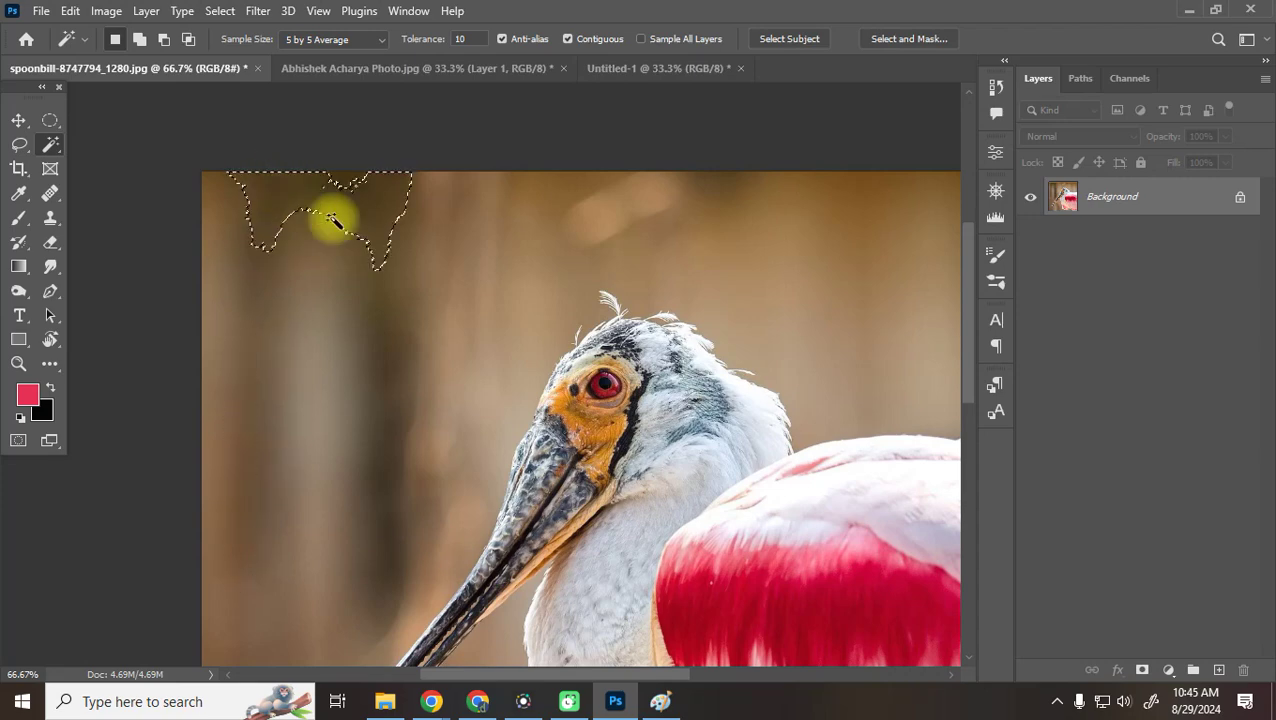
Sample the background patch beneath the bird's lower feathers with the contiguous Magic Wand, and undo the selection
scroll(712, 251, down, 5)
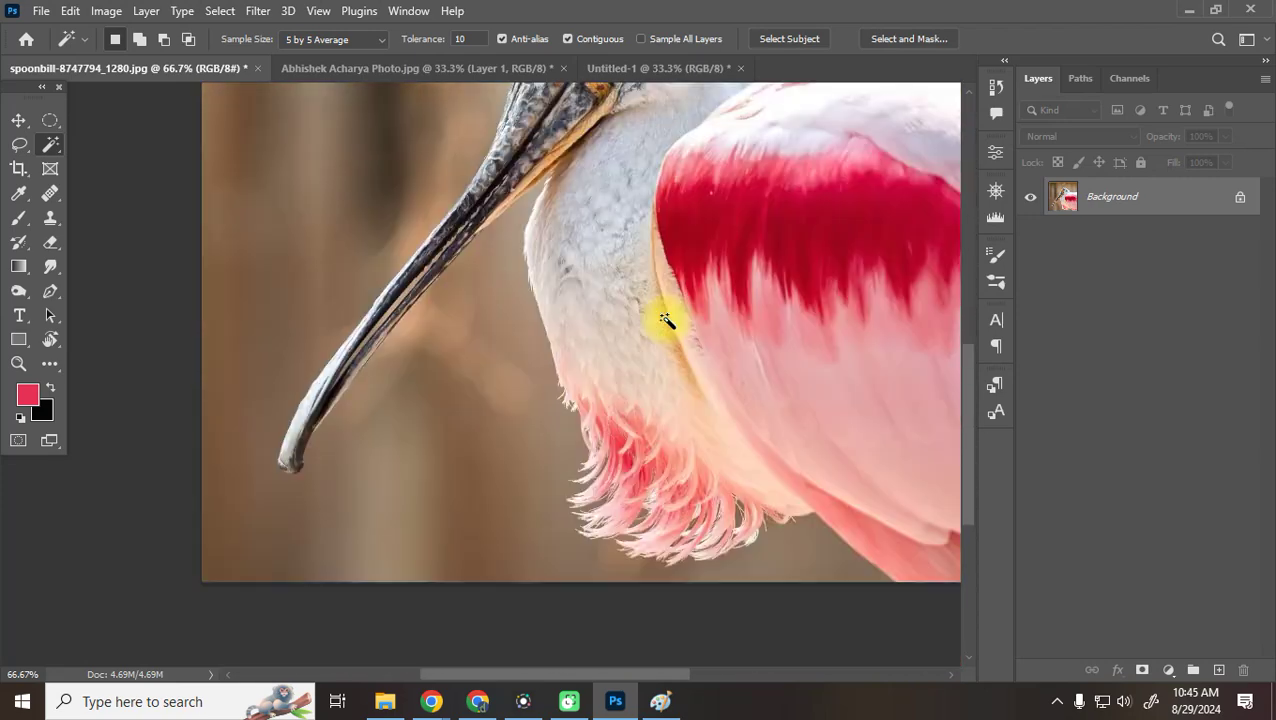
scroll(665, 320, down, 2)
click(792, 462)
drag(786, 261, 635, 357)
key(ctrl+z)
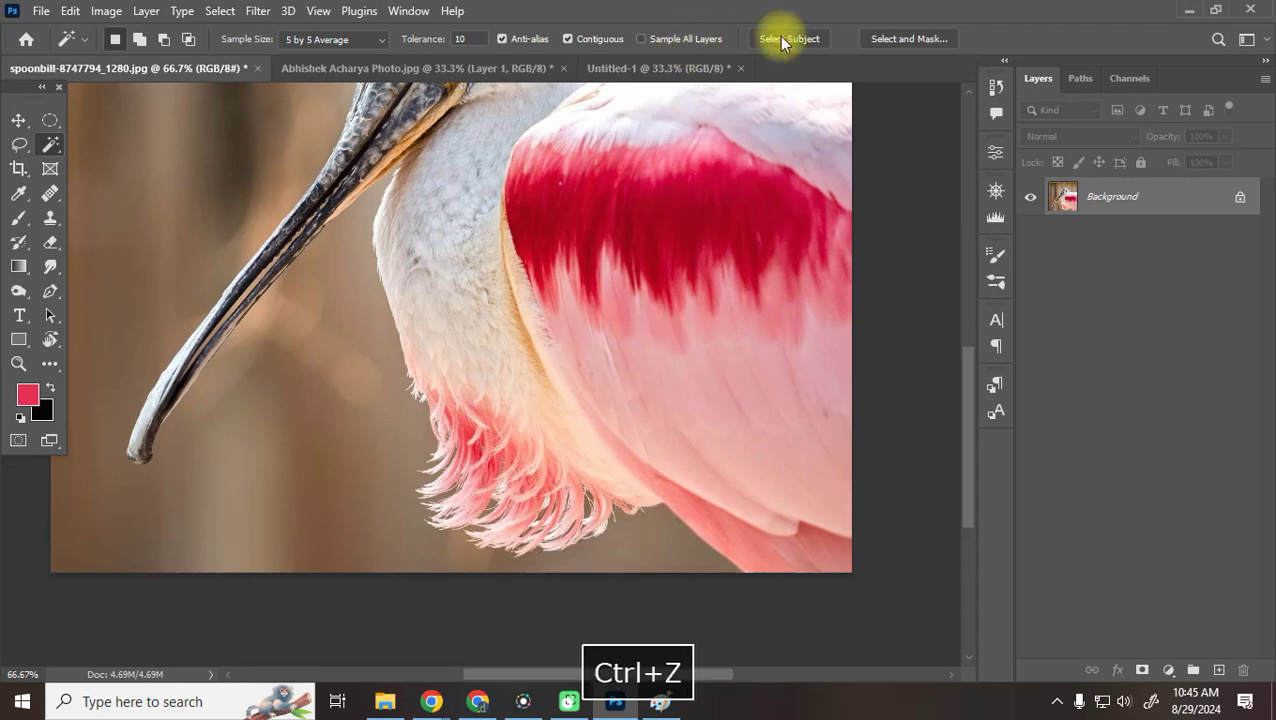
Turn off Contiguous, sample the background beneath the pink breast feathers at two spots, inspect the matches across the photo, and deselect
click(632, 558)
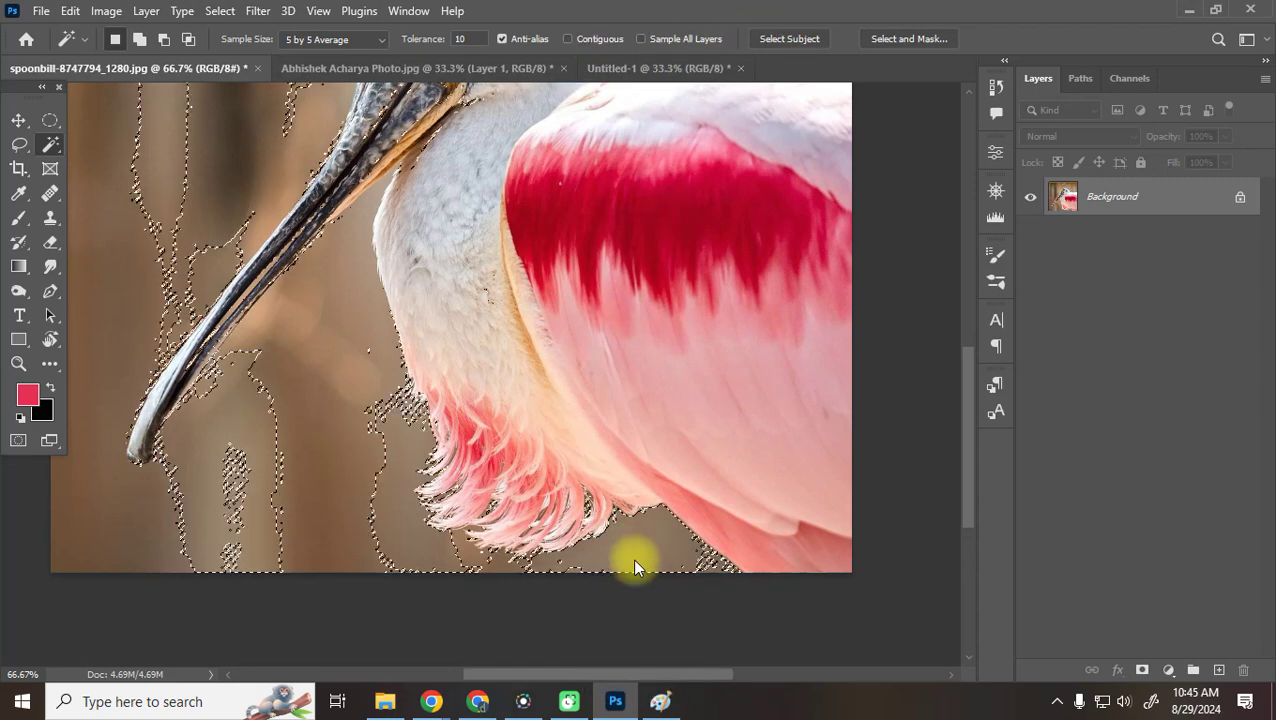
key(ctrl+z)
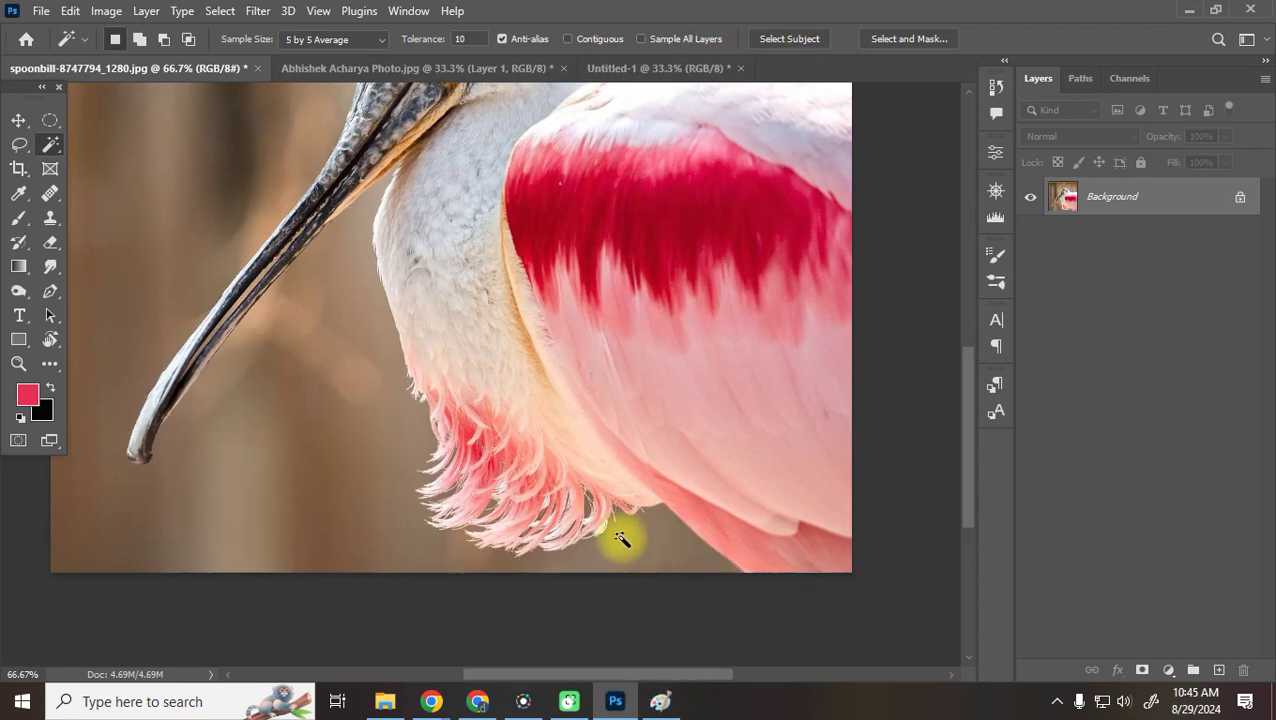
click(610, 549)
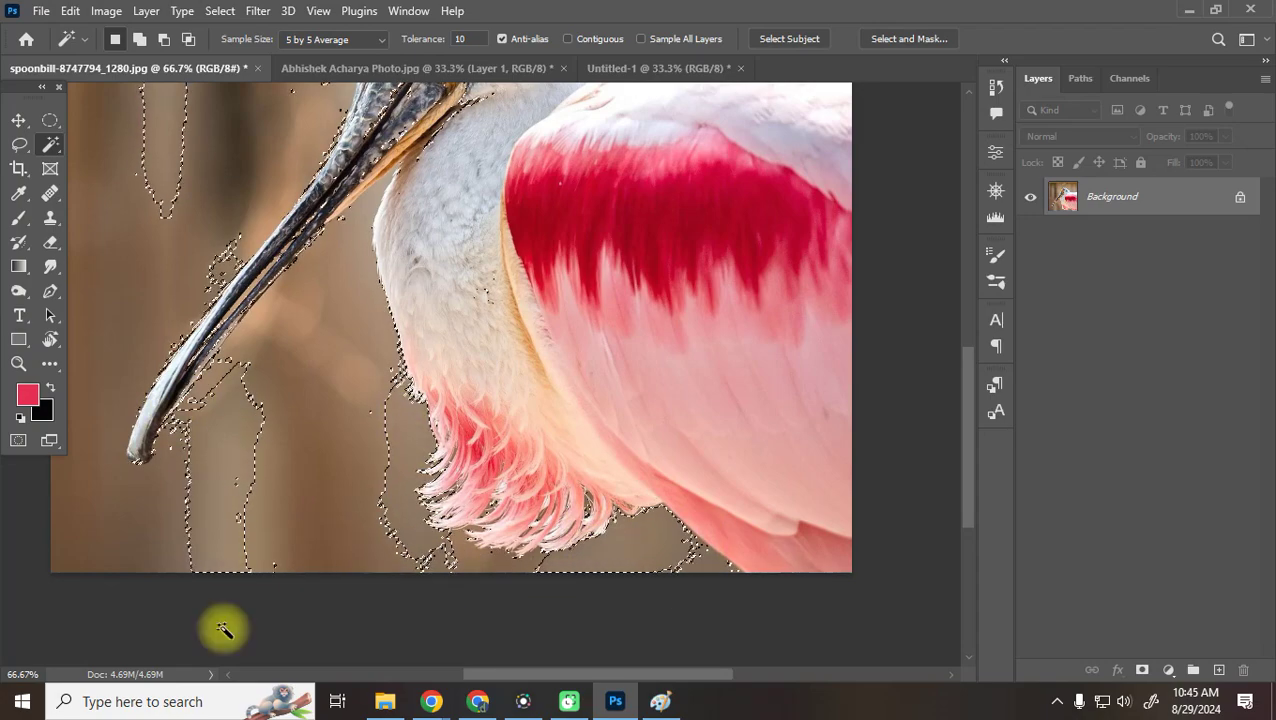
drag(276, 229, 336, 649)
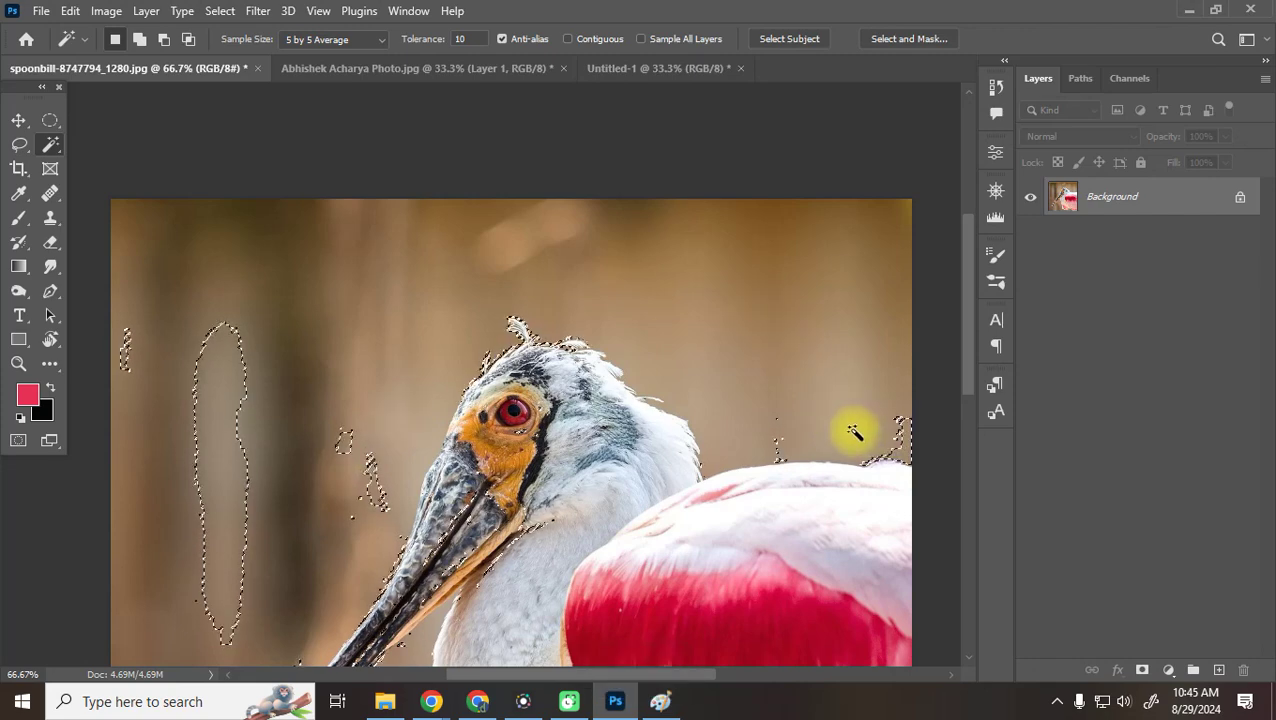
key(ctrl+d)
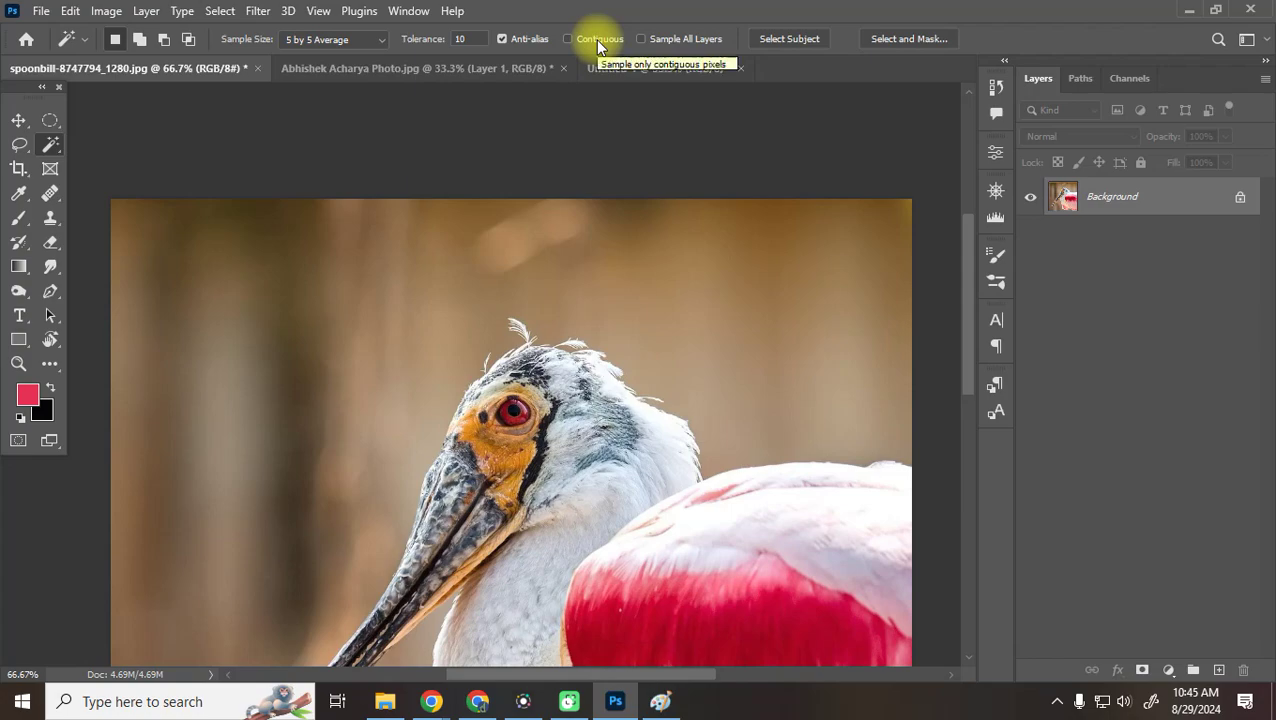
Switch to Chrome and search Google Images for "color range" in a new tab
mouse_move(431, 701)
click(317, 633)
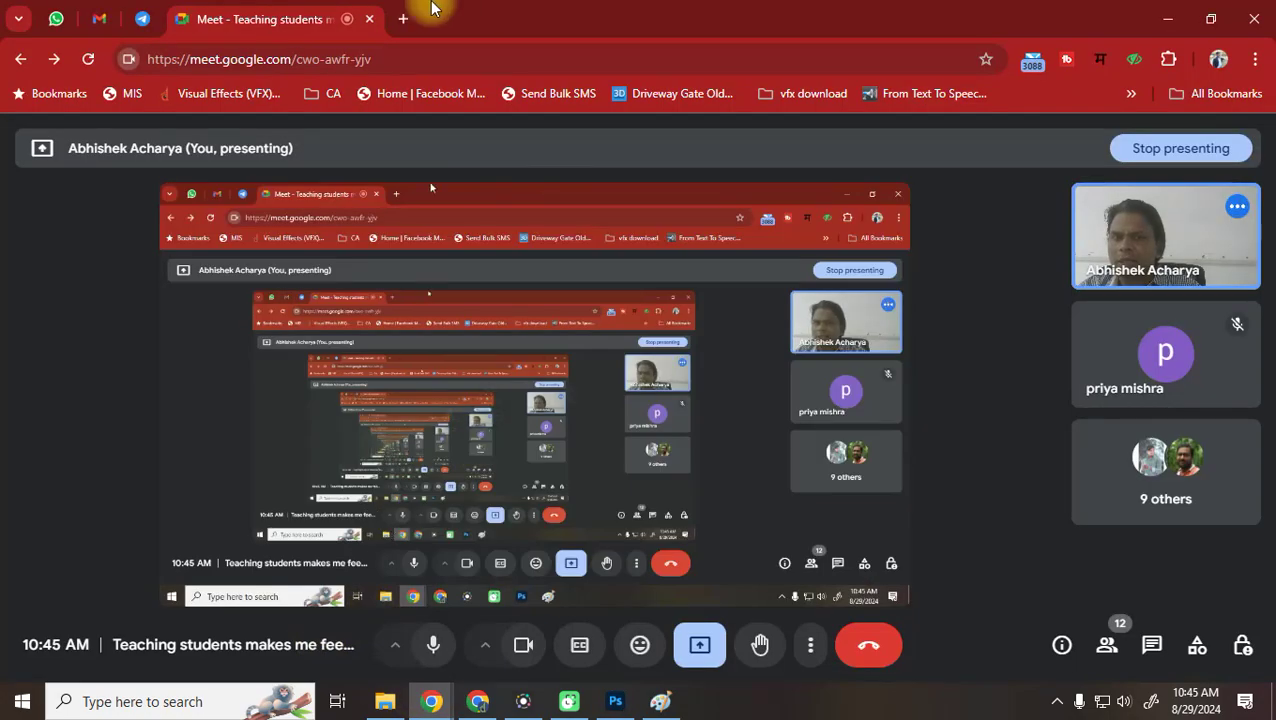
click(404, 18)
text(c)
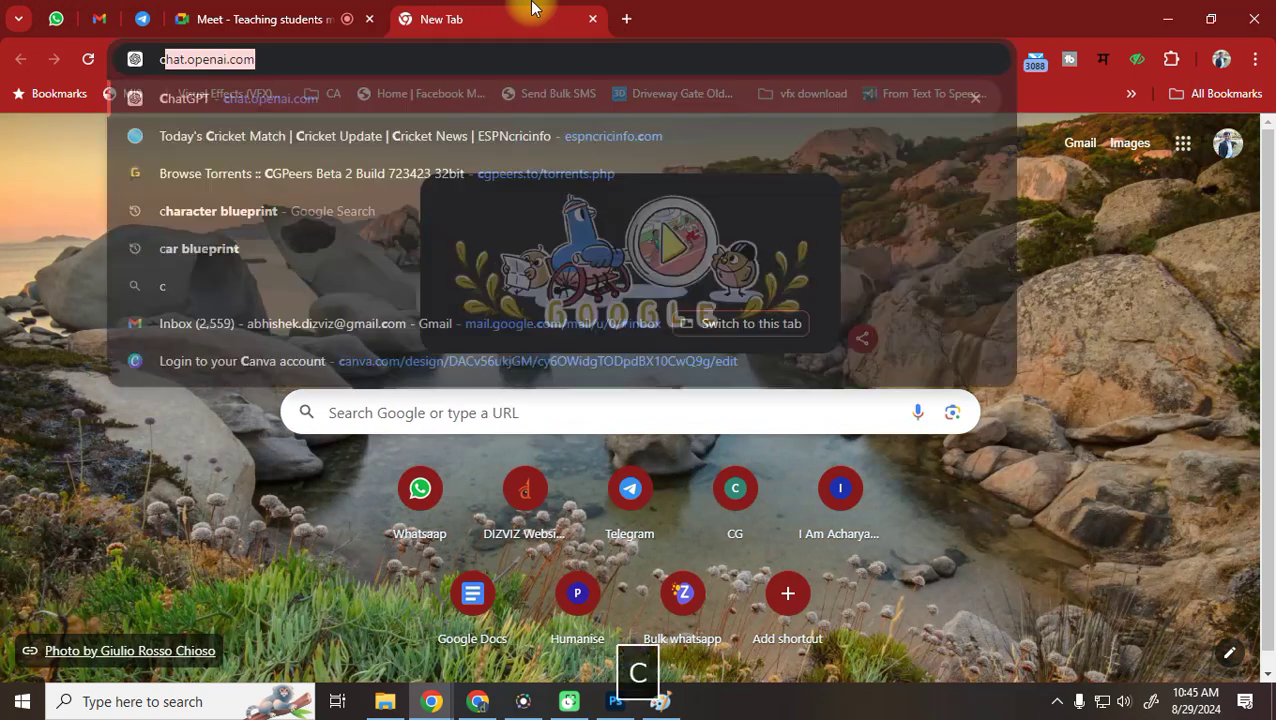
text(olor )
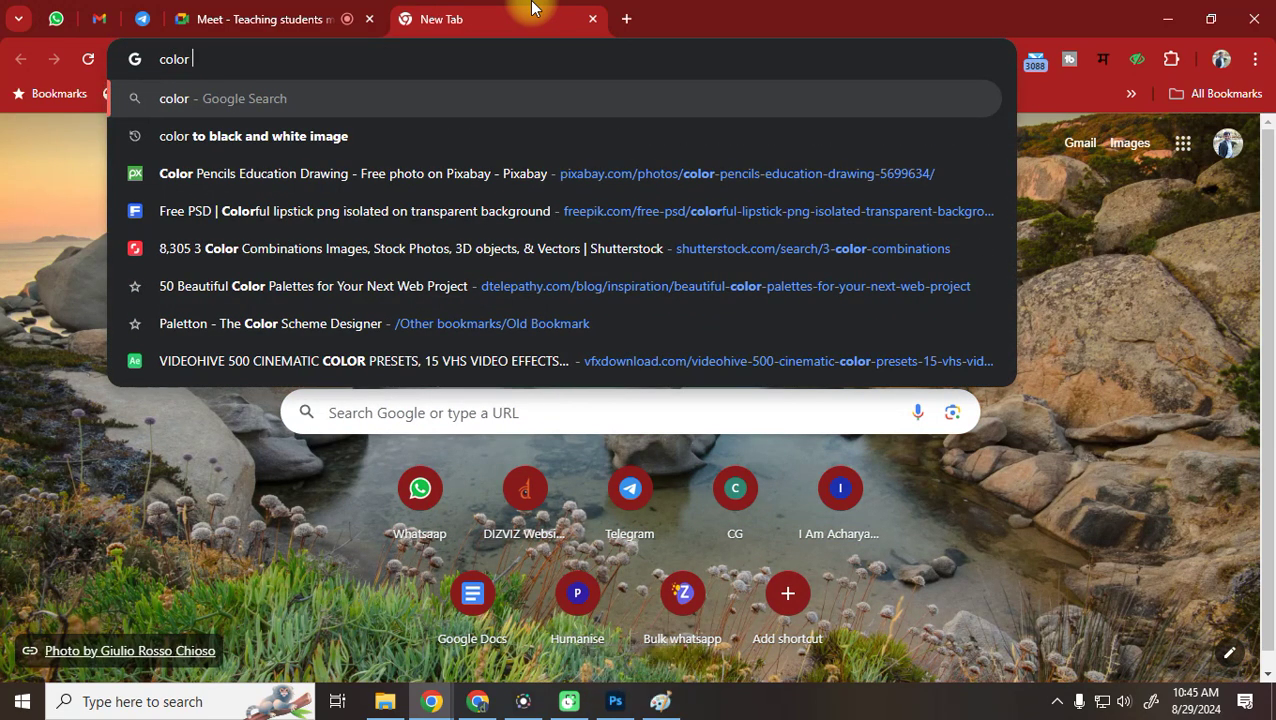
text(ran)
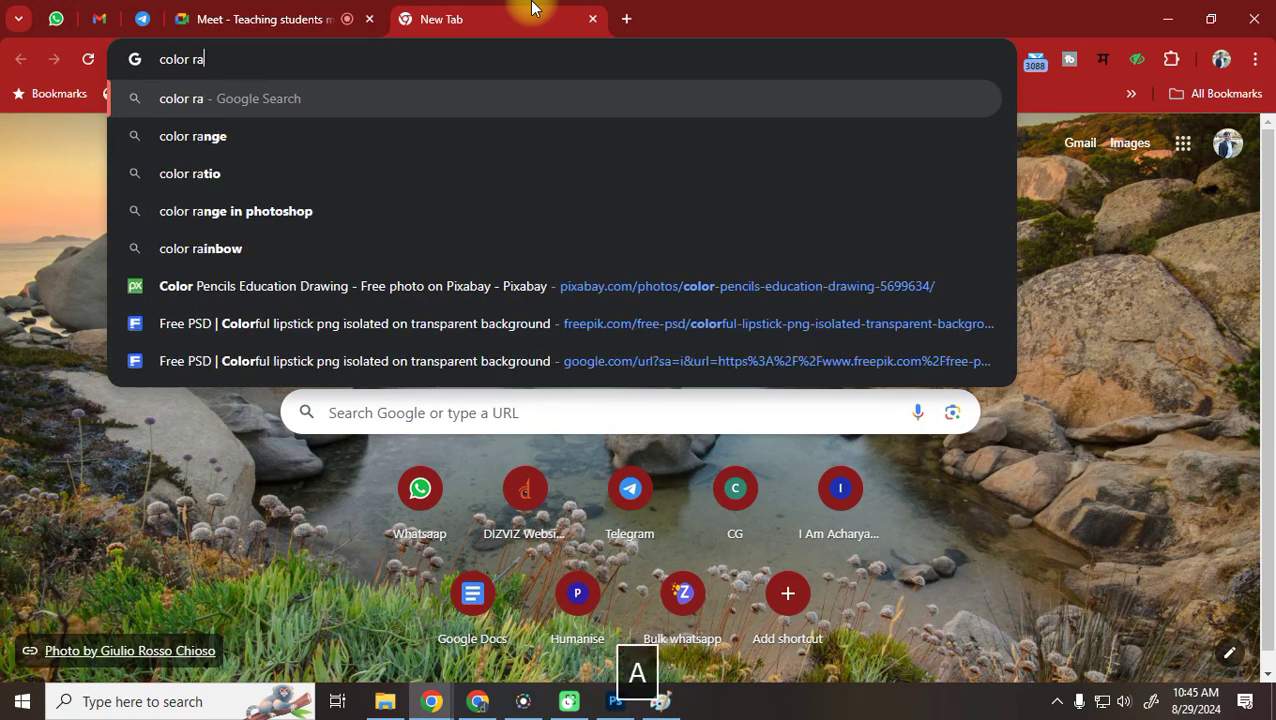
text(ge)
key(Return)
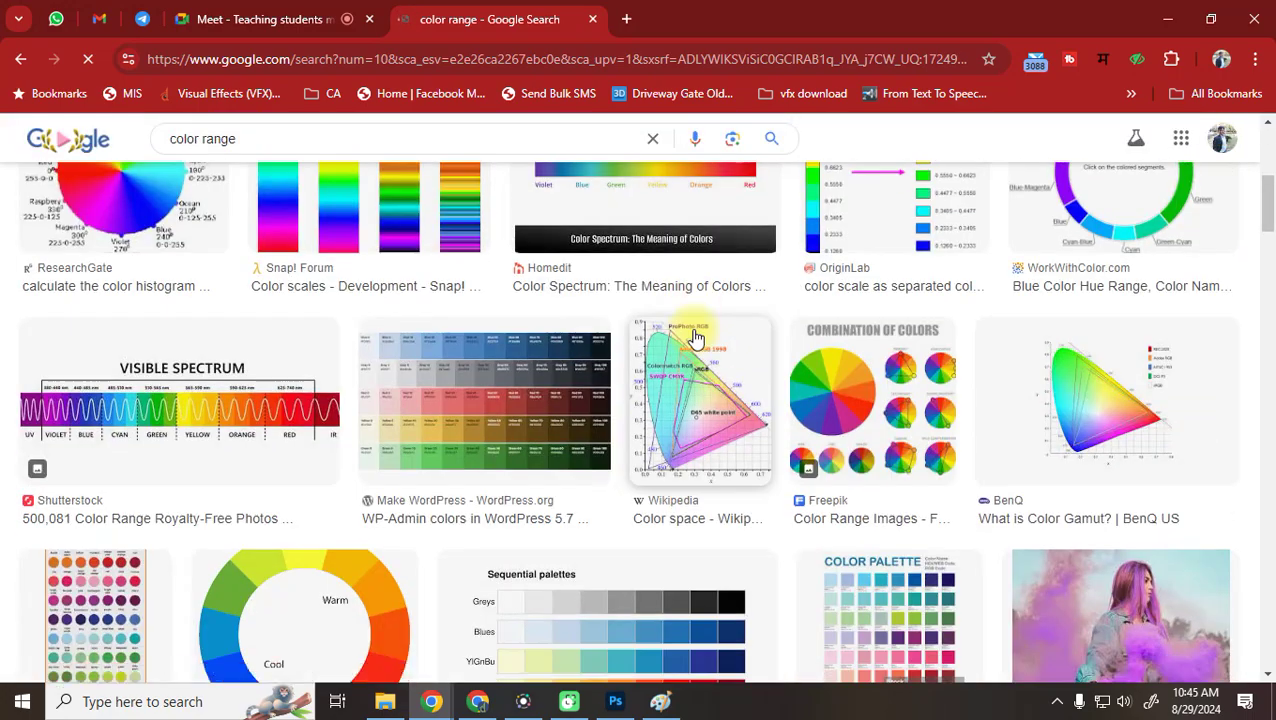
Open the Giggster result showing a woman in purple smoke and copy its preview image
scroll(698, 336, down, 4)
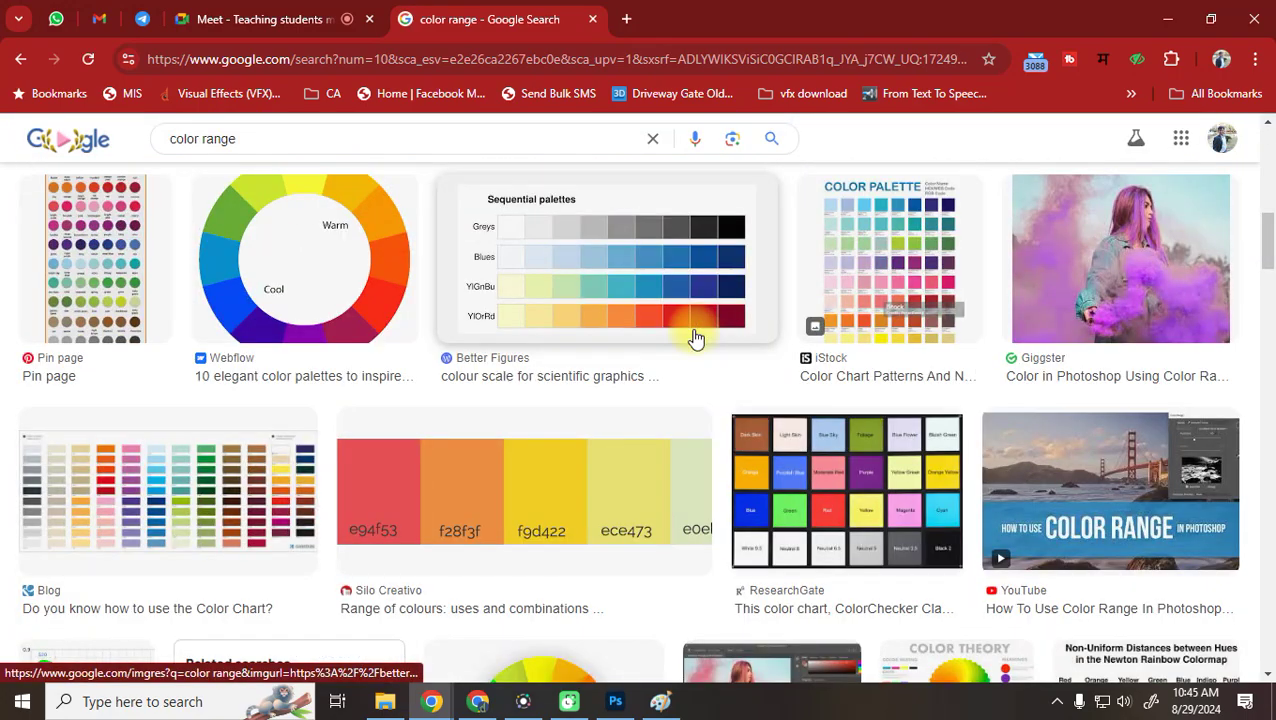
click(1165, 270)
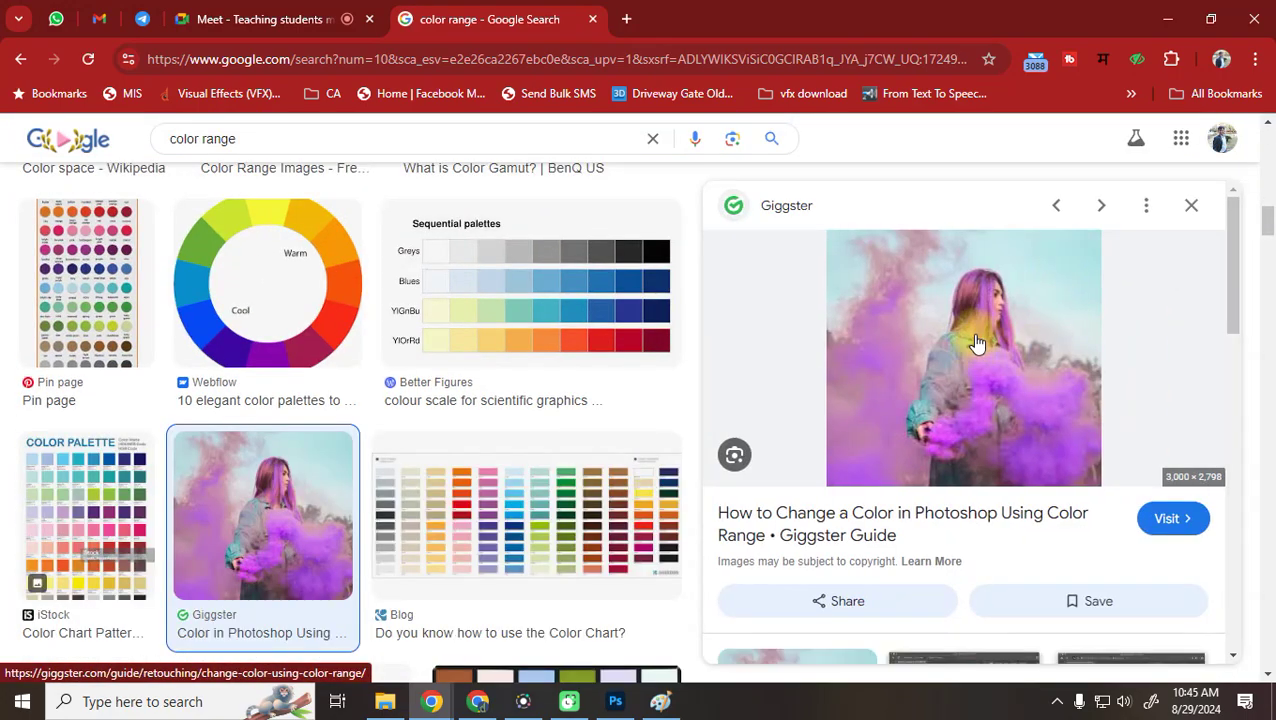
right_click(974, 337)
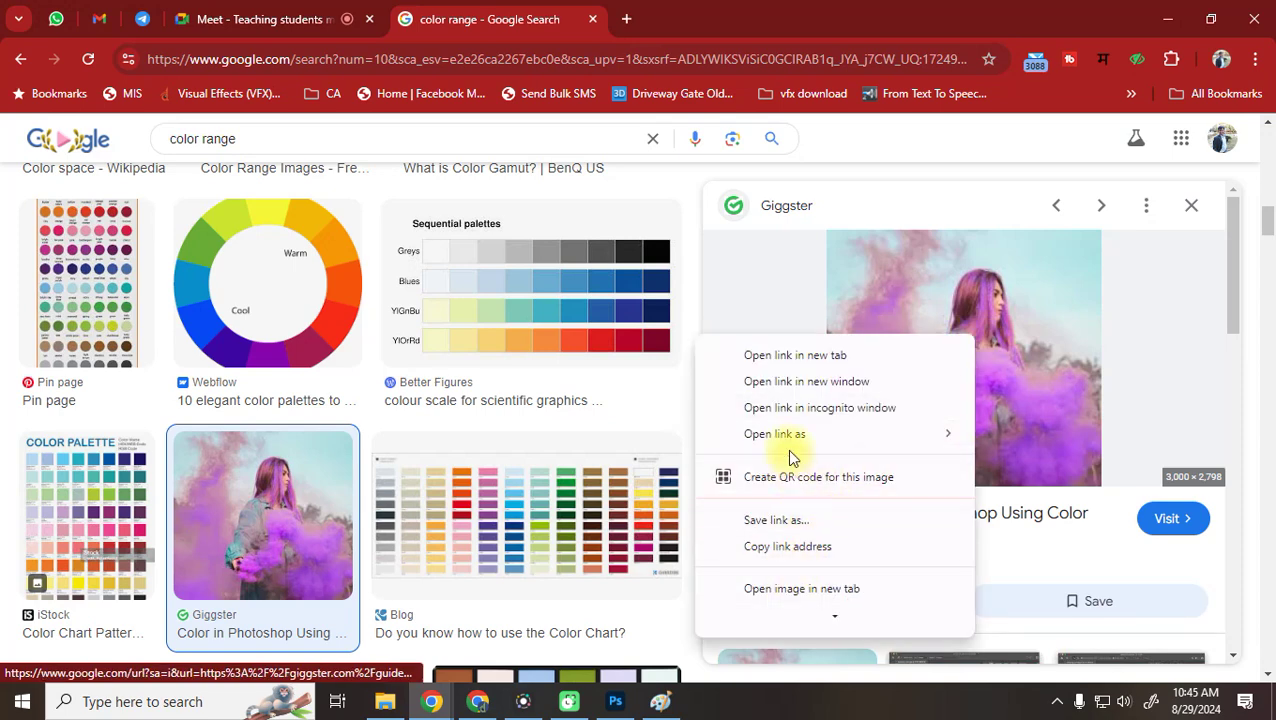
scroll(790, 480, down, 3)
click(791, 480)
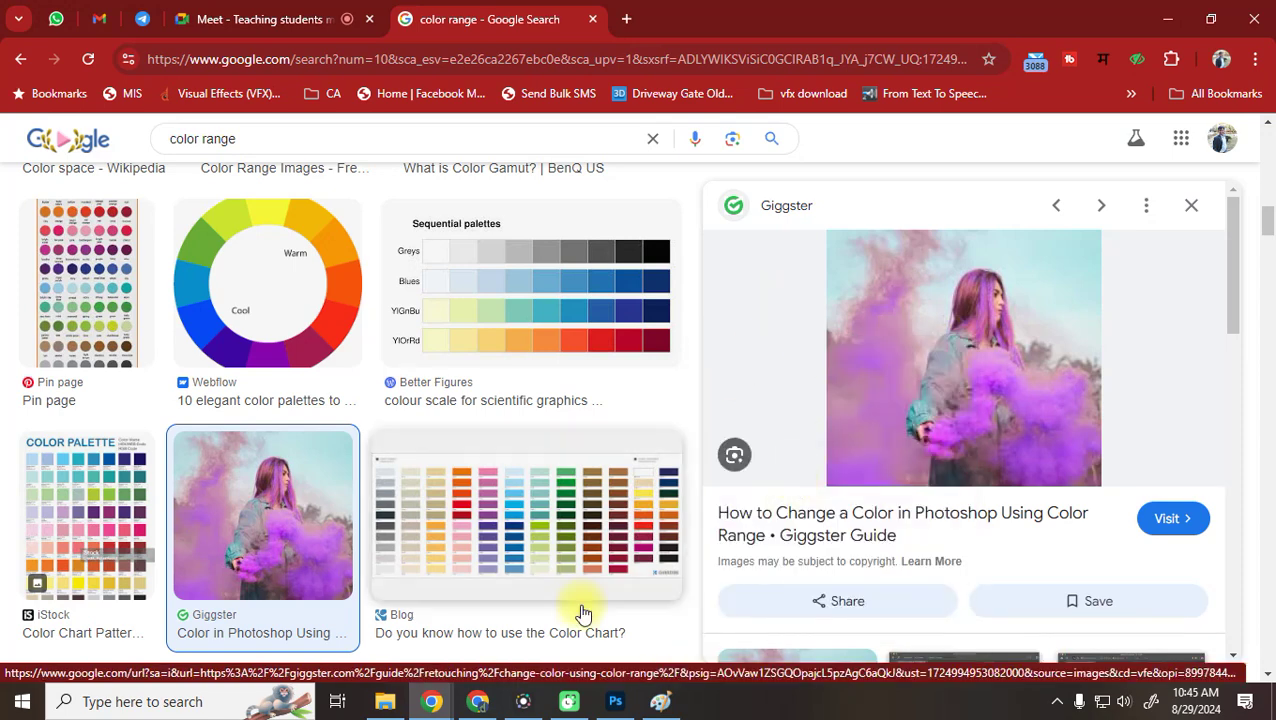
click(608, 703)
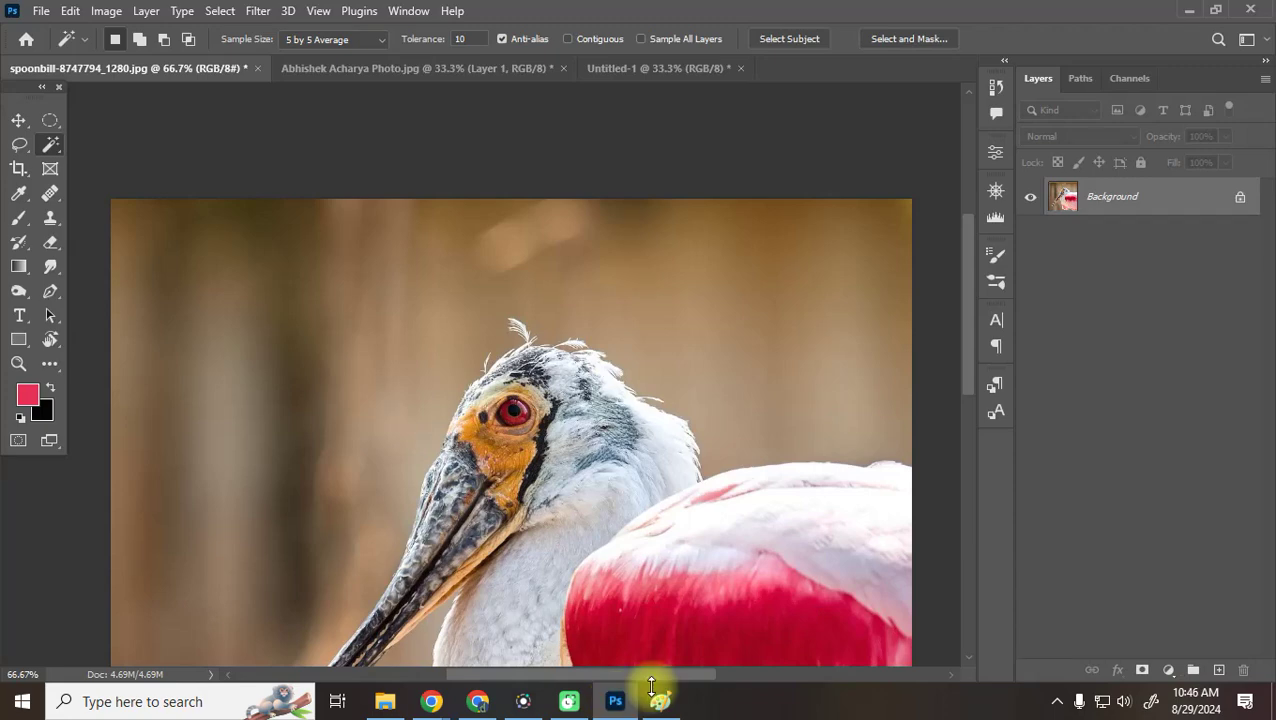
key(ctrl+n)
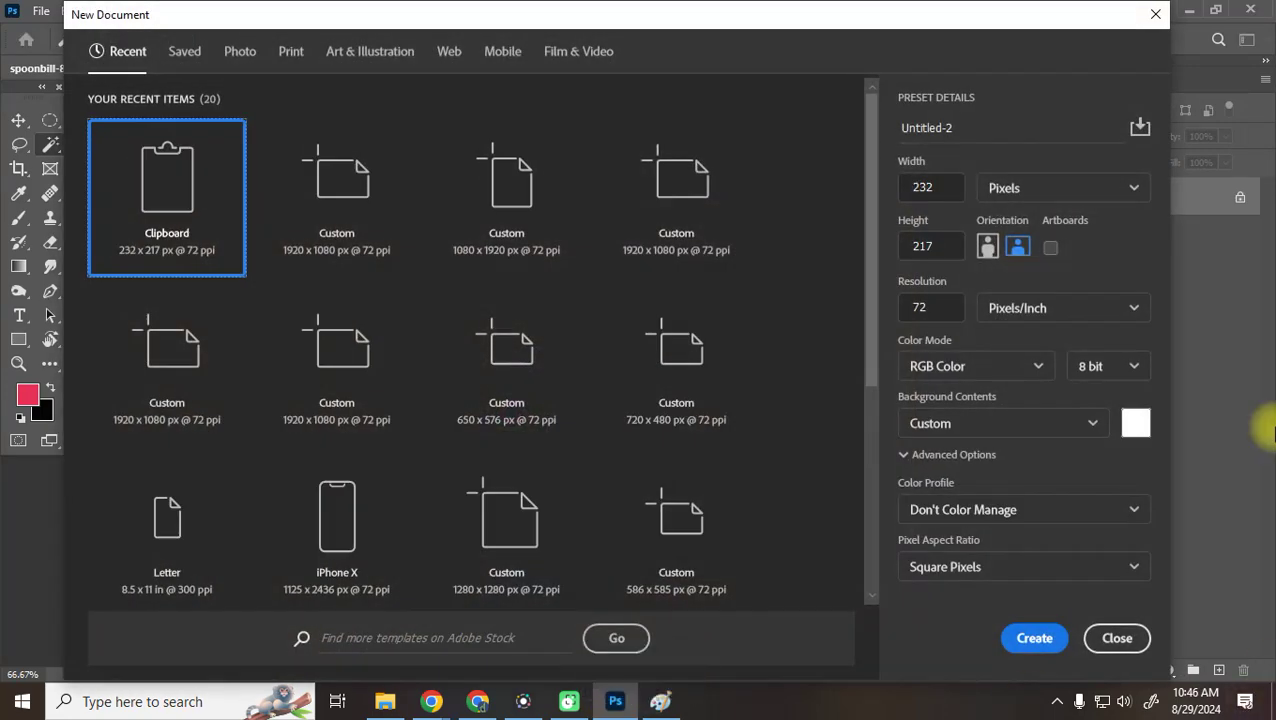
click(1160, 18)
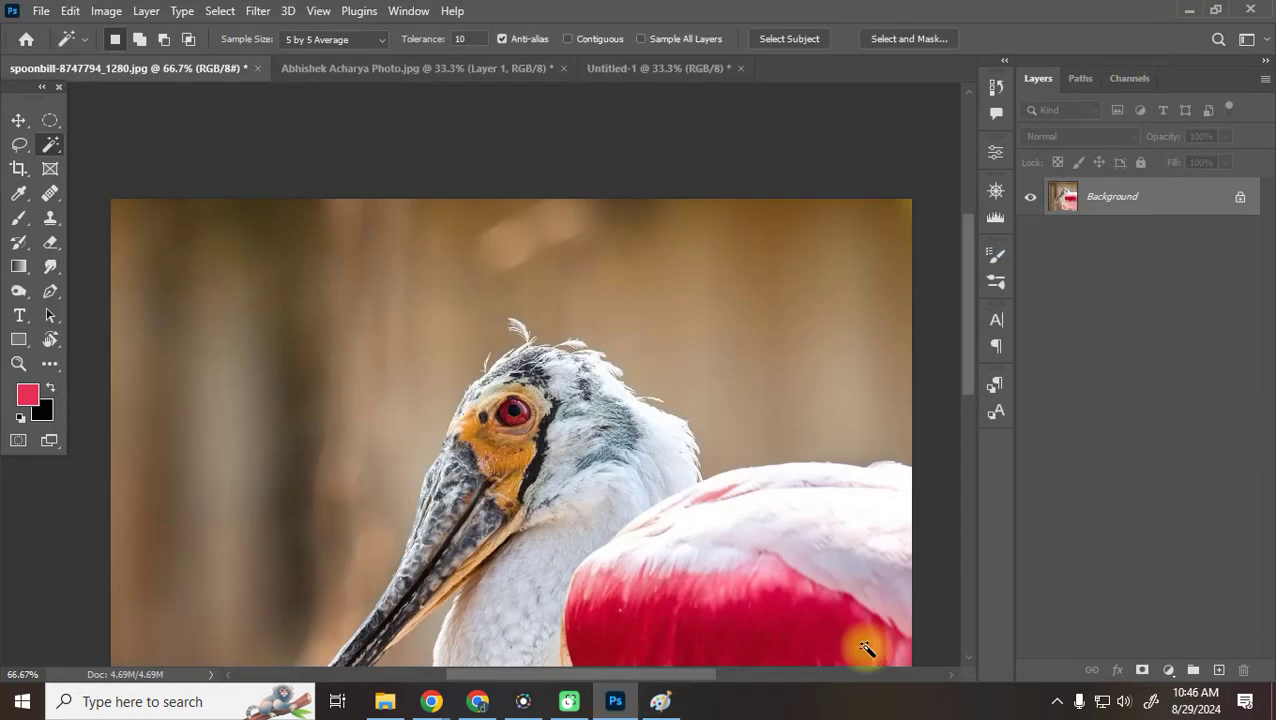
Switch to Chrome, open the Giggster article from the image preview, and copy its full-size purple-smoke portrait
mouse_move(440, 705)
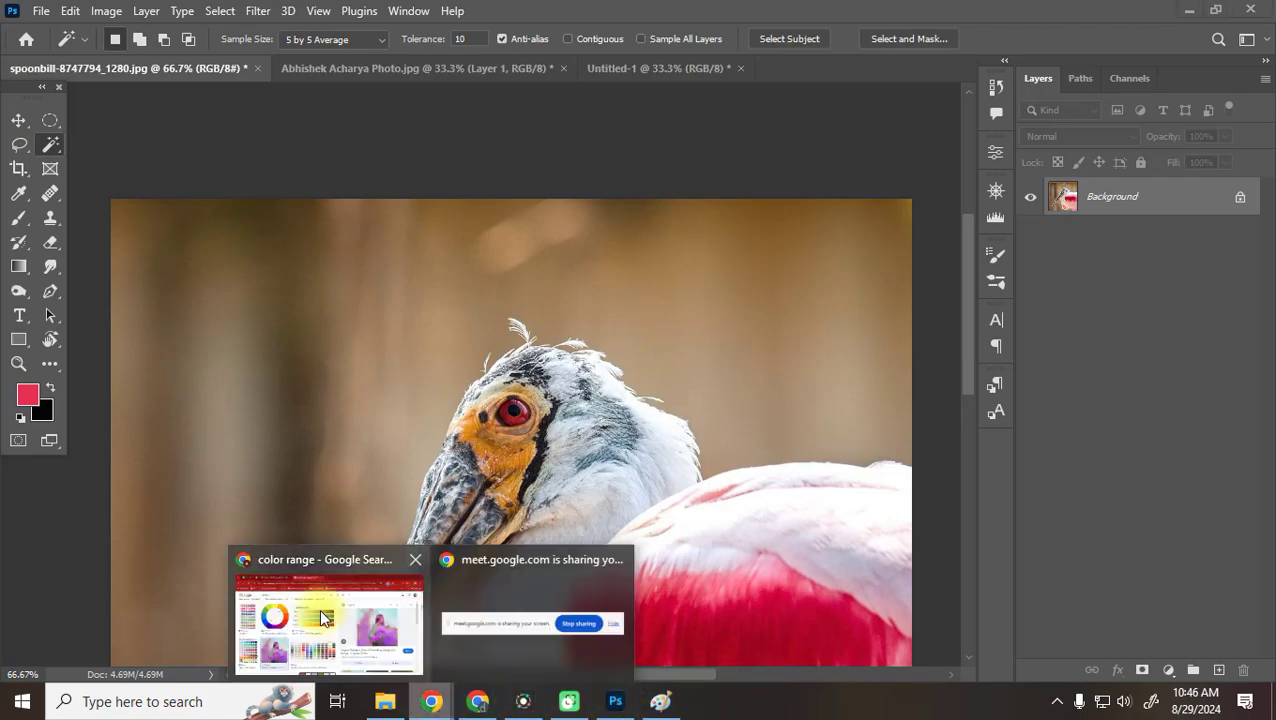
click(400, 610)
click(1010, 390)
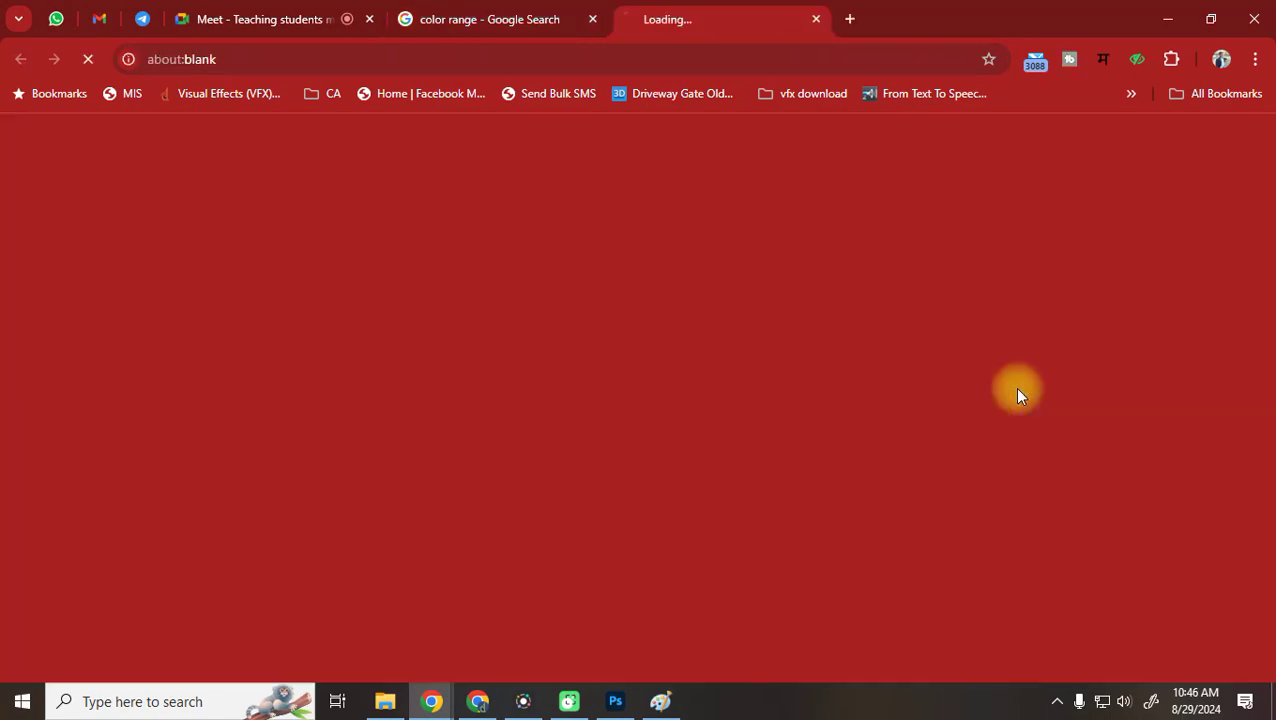
scroll(615, 295, down, 10)
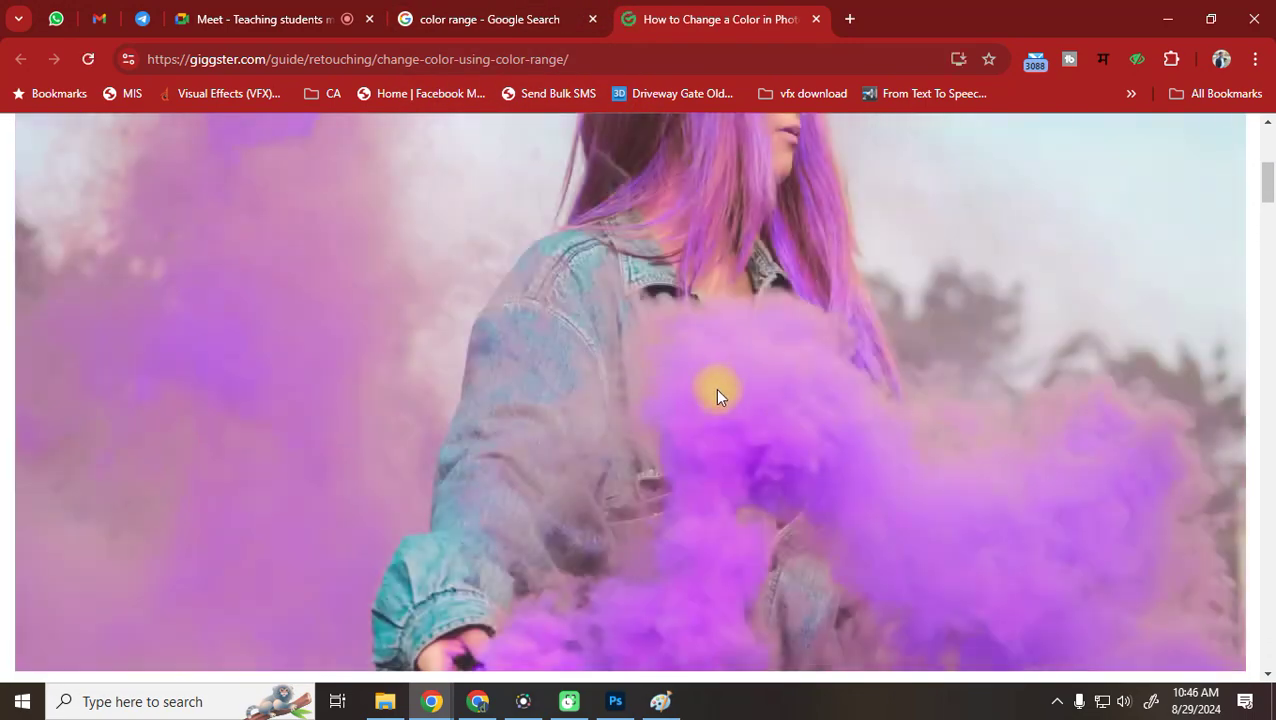
scroll(696, 377, up, 3)
scroll(698, 385, down, 4)
right_click(666, 248)
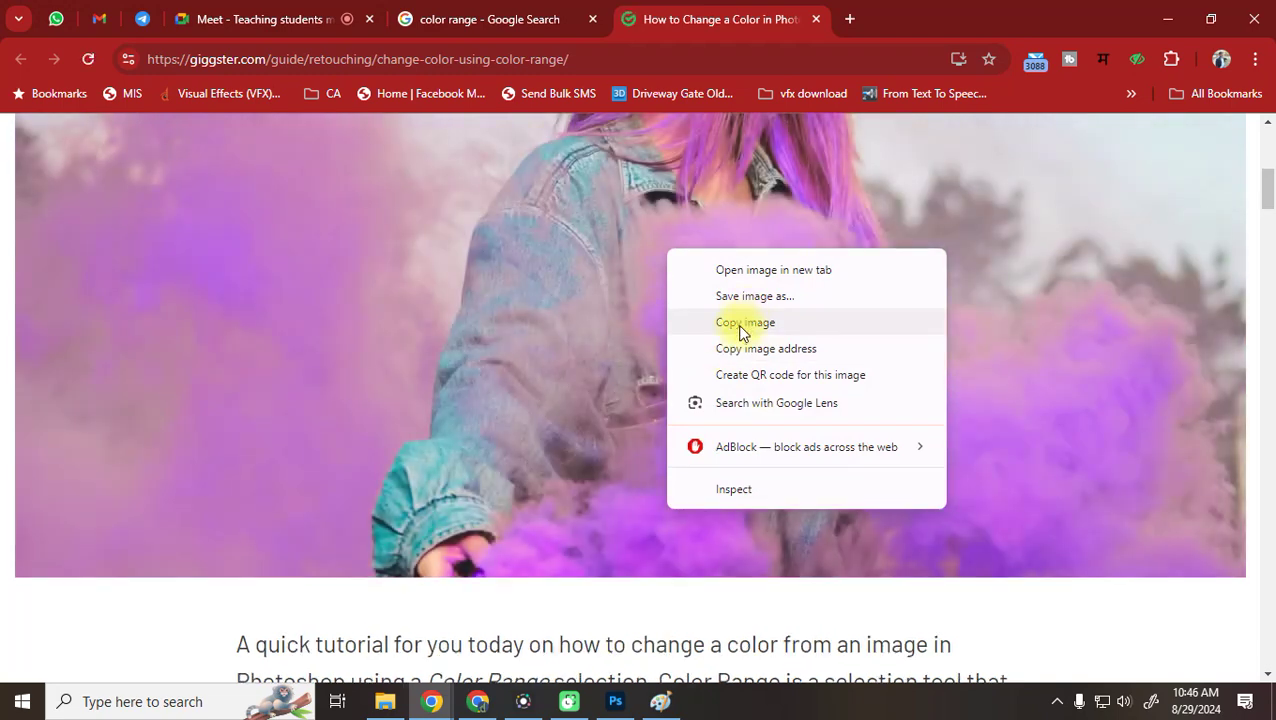
click(742, 323)
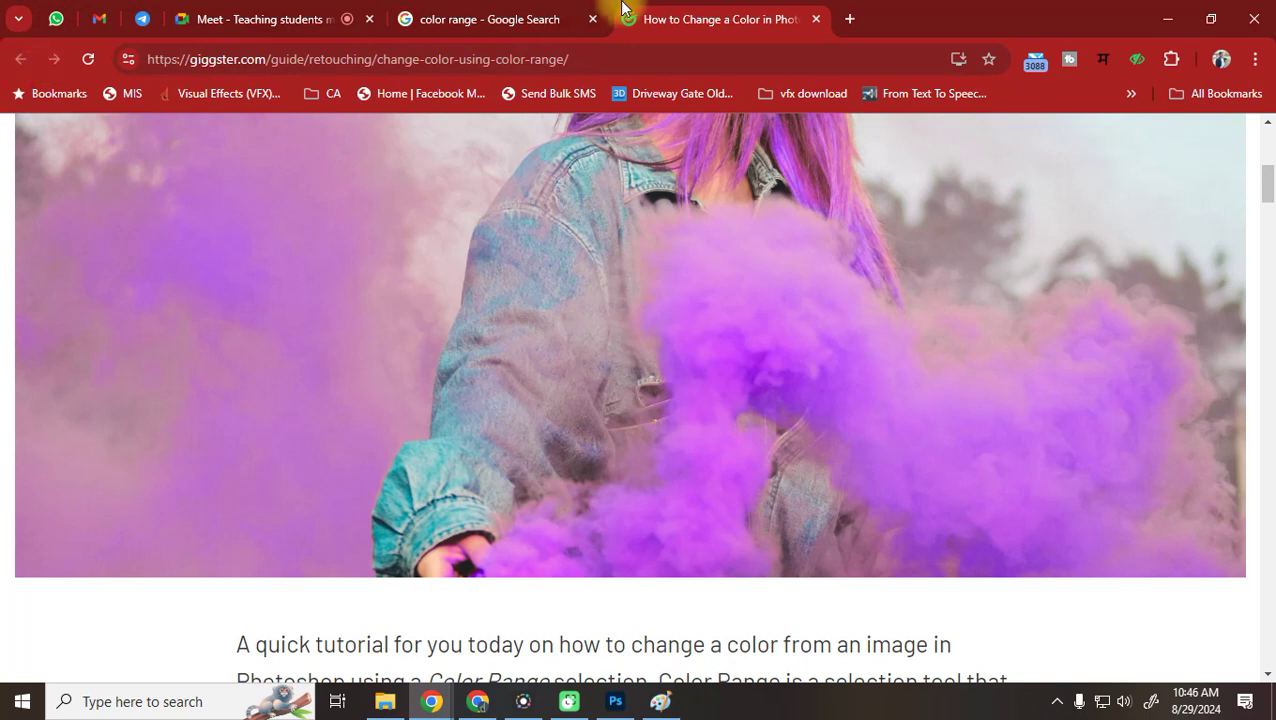
click(561, 16)
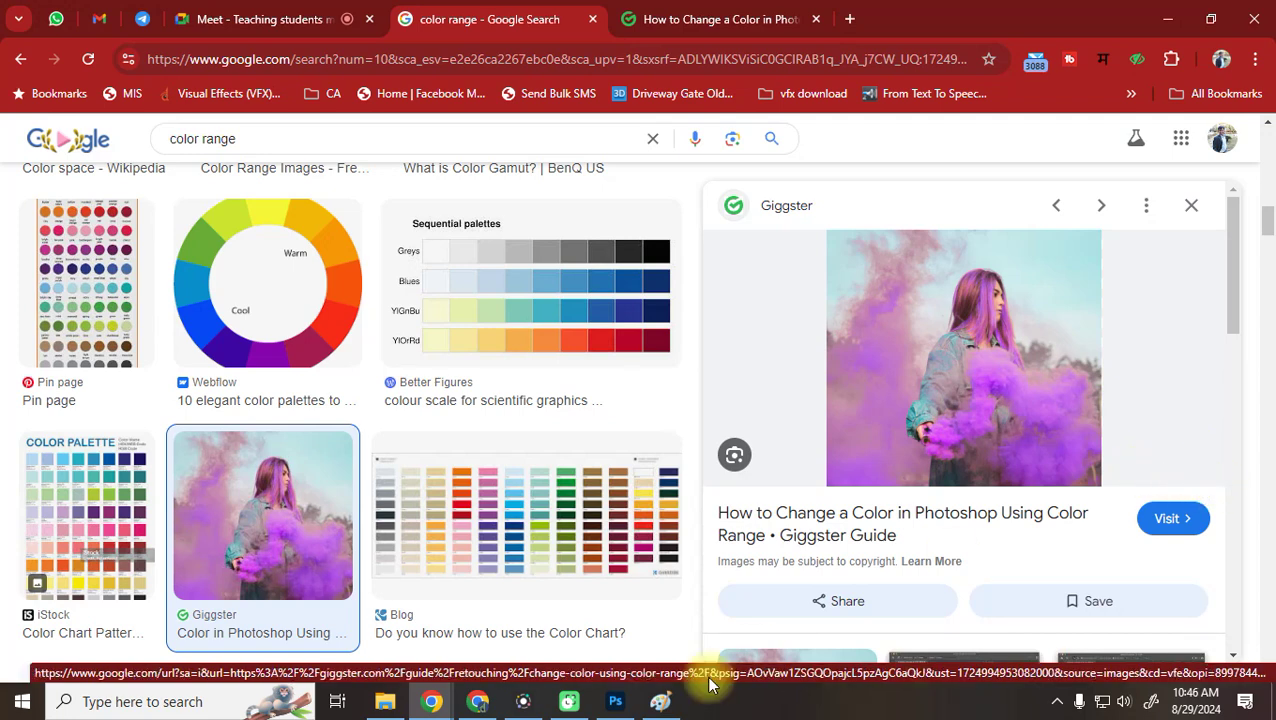
click(615, 701)
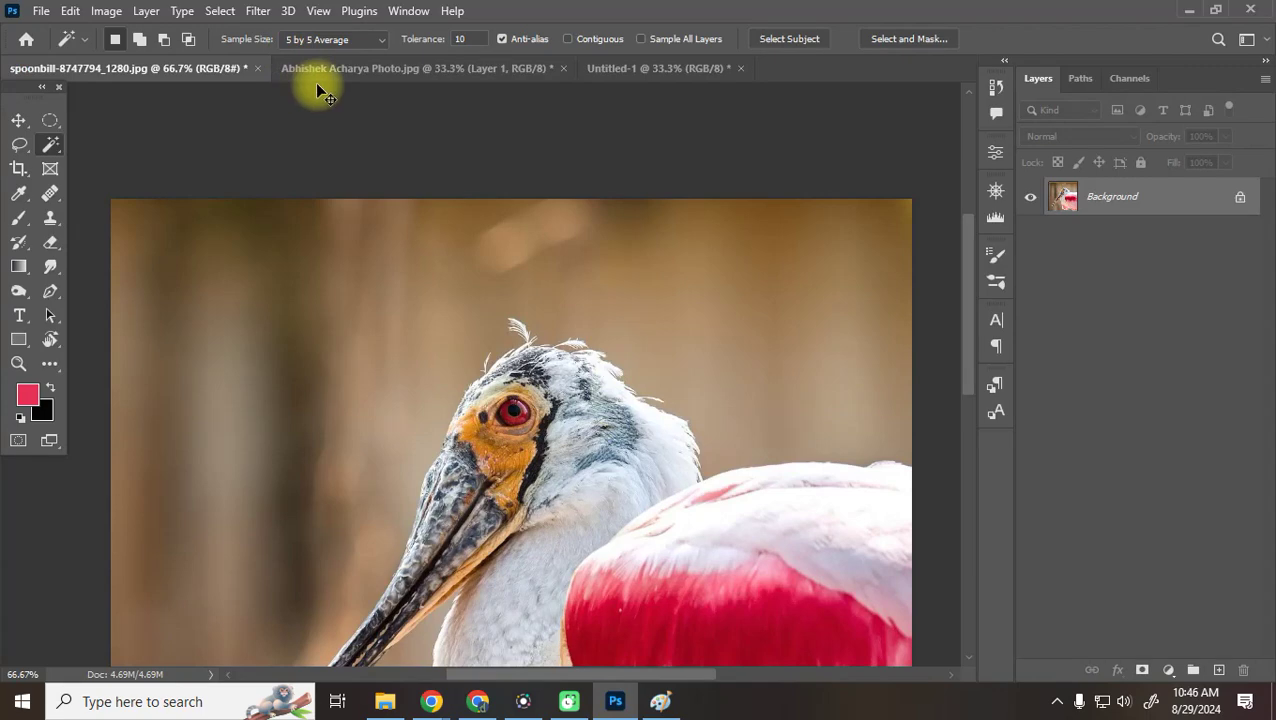
key(ctrl+n)
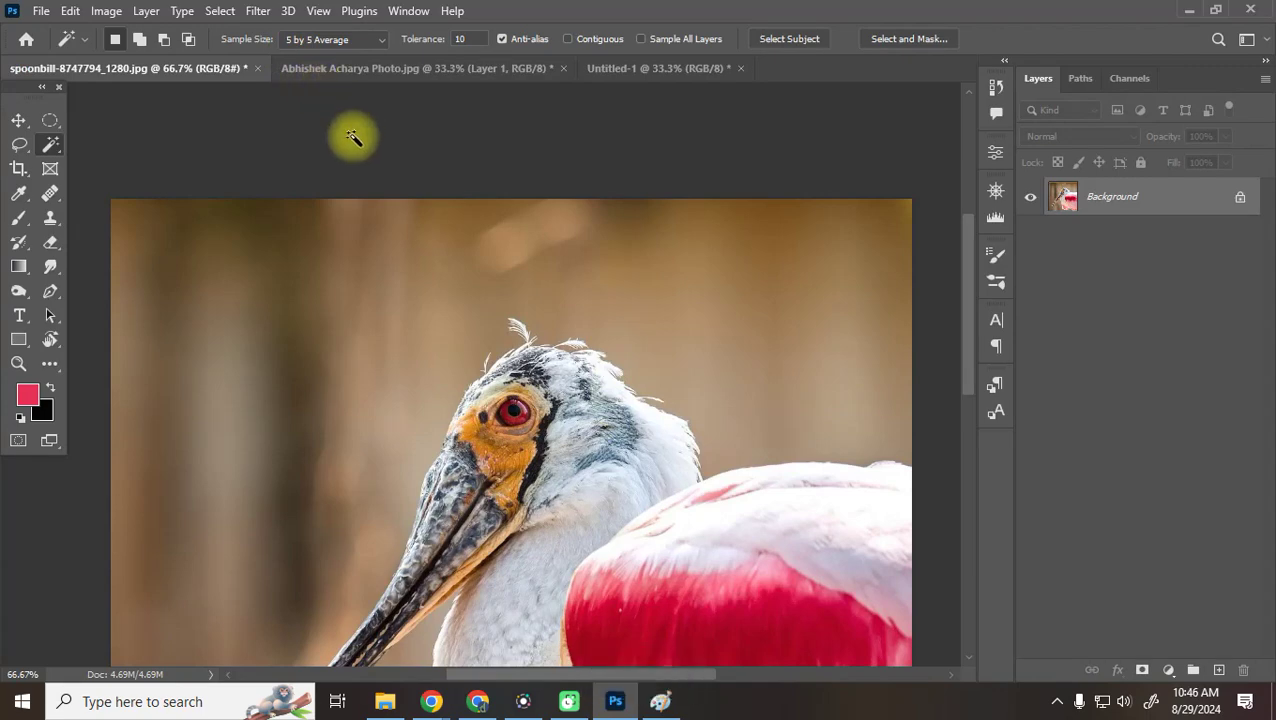
click(41, 10)
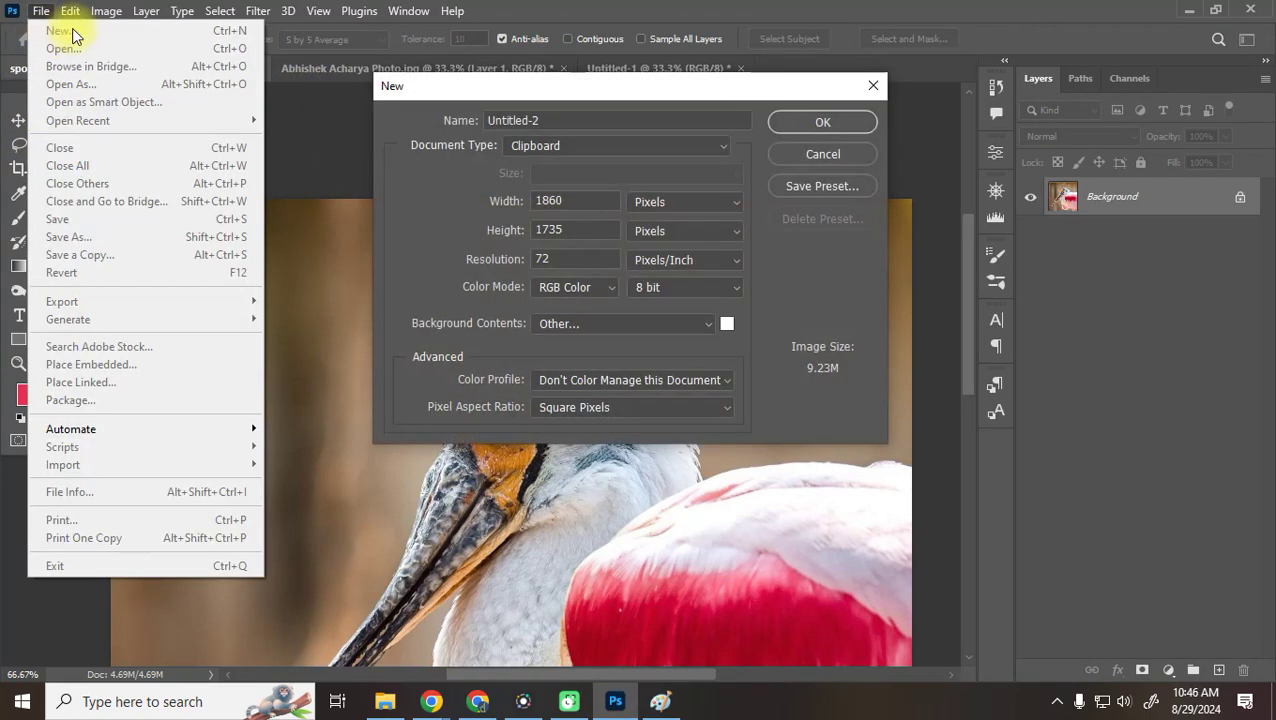
click(822, 153)
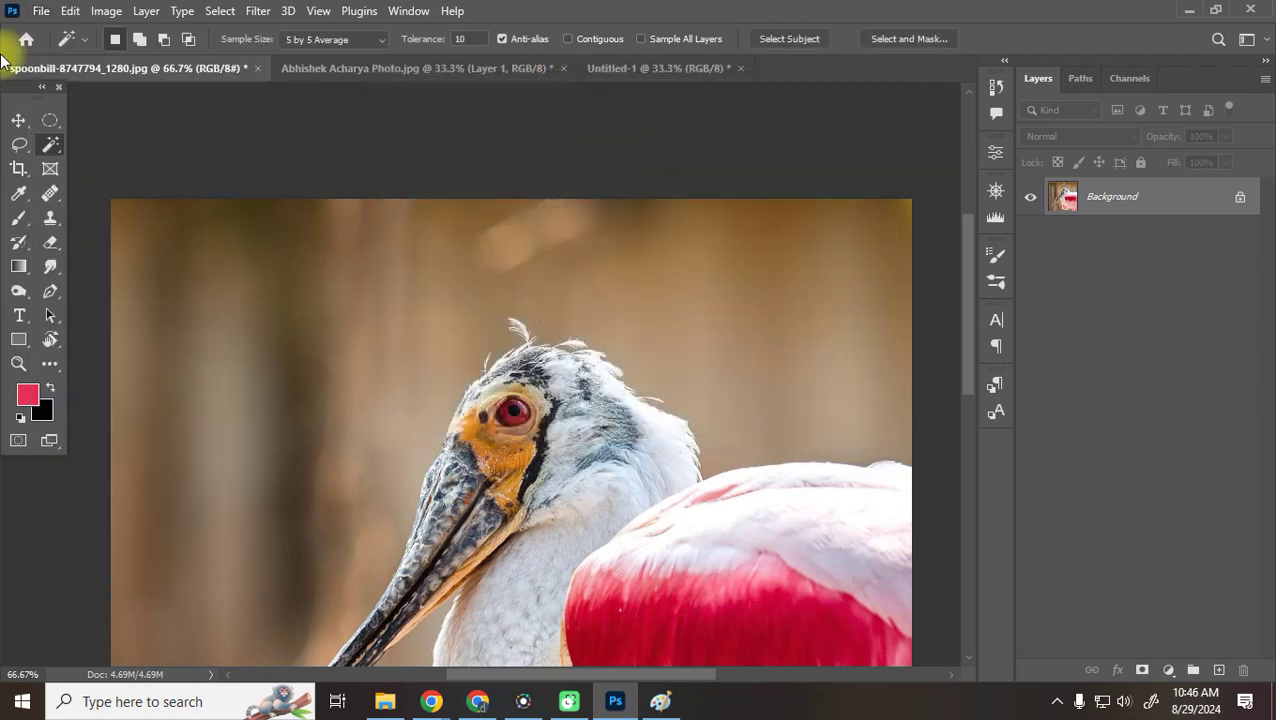
click(41, 11)
click(52, 31)
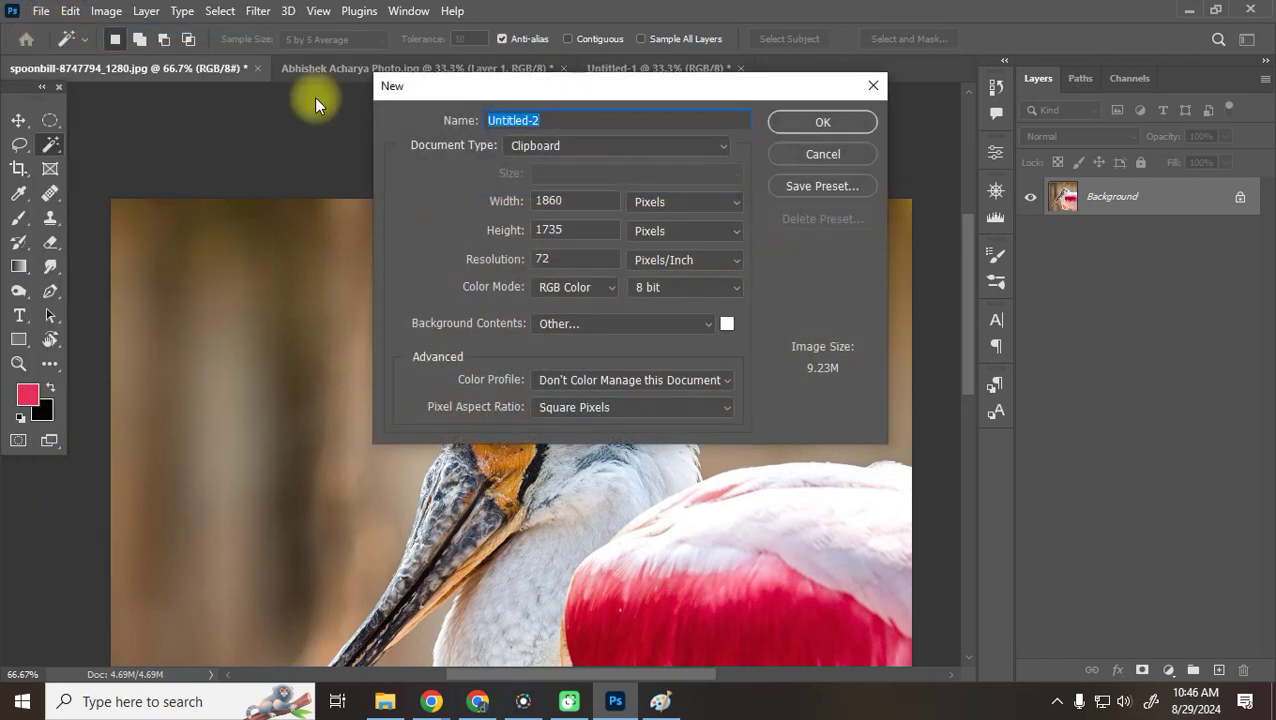
click(822, 156)
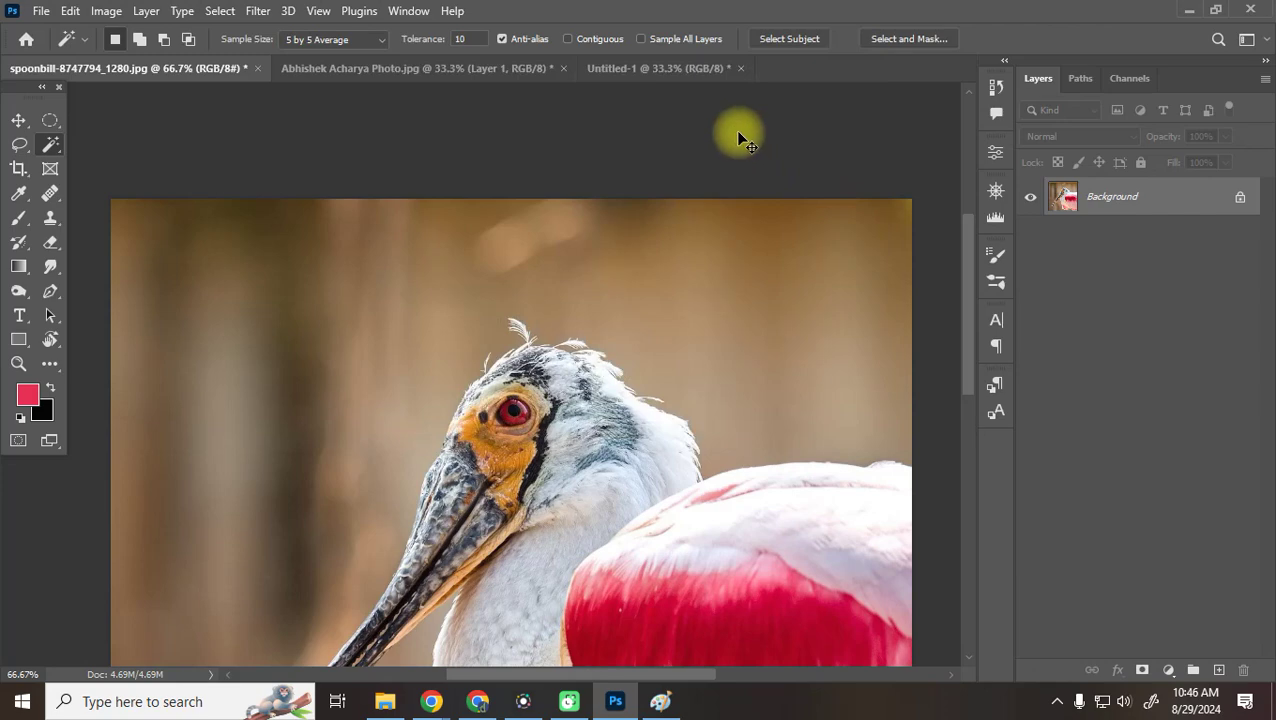
click(26, 39)
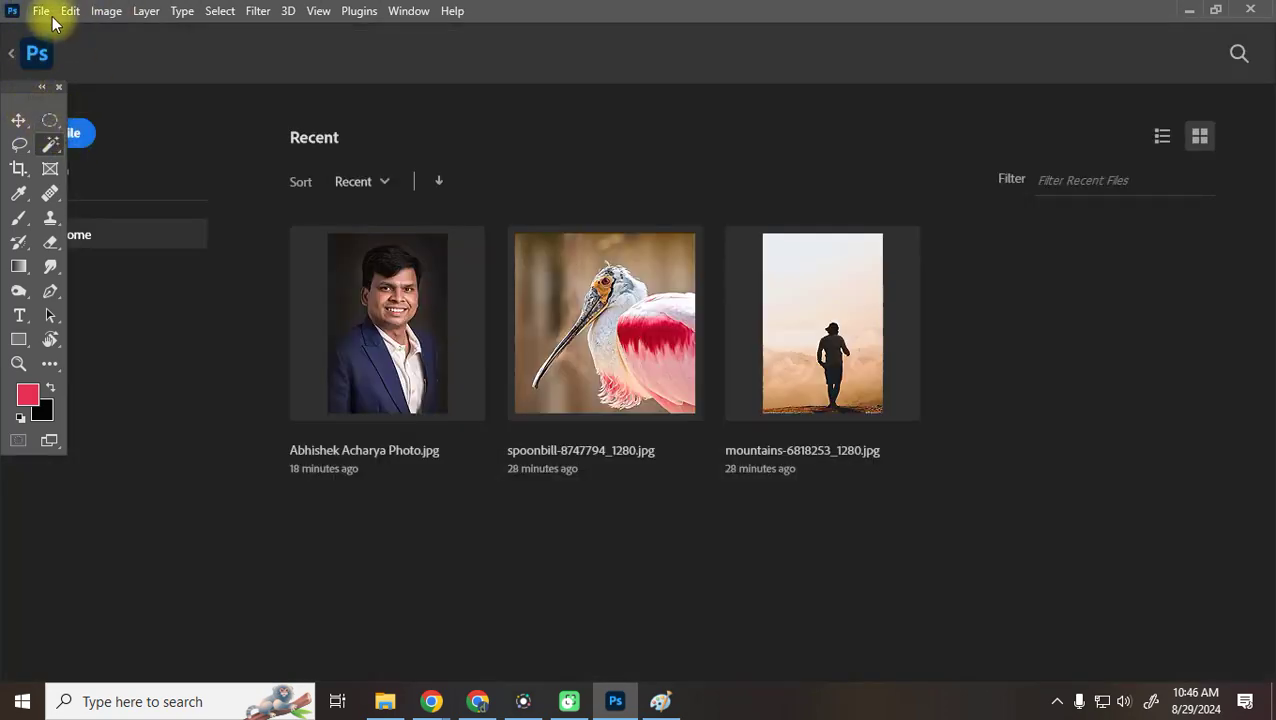
click(45, 12)
click(52, 31)
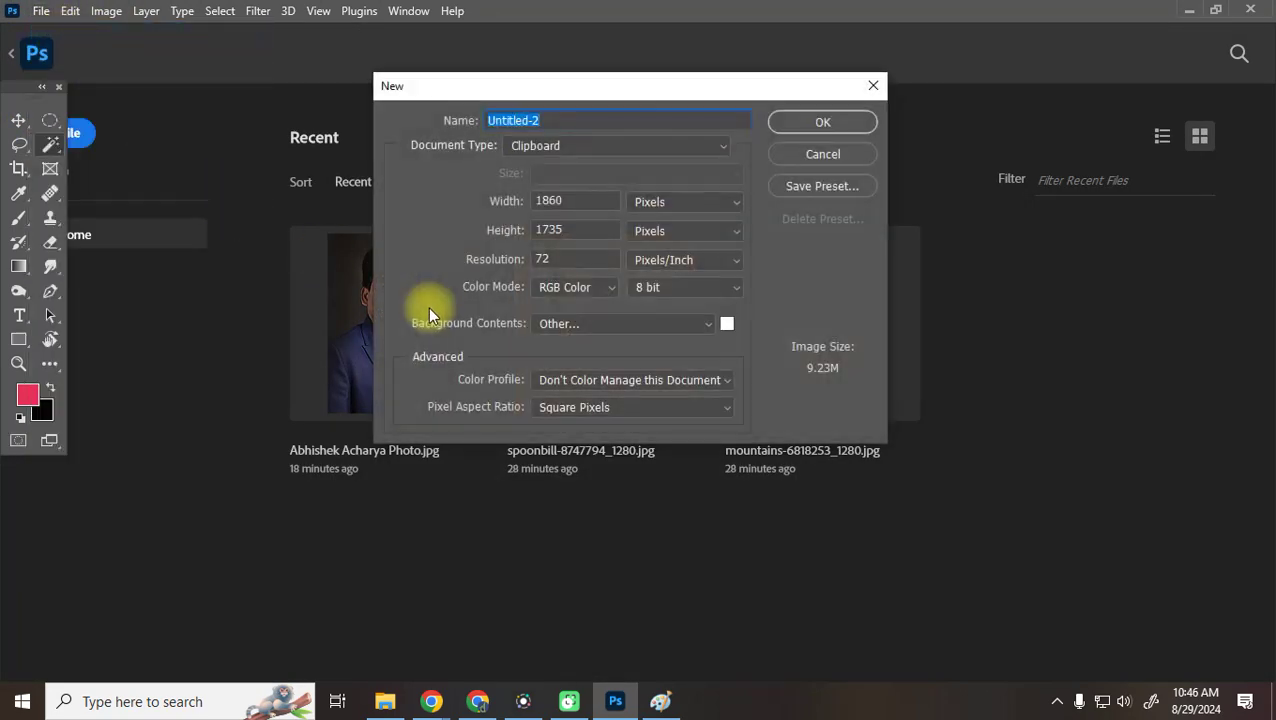
click(821, 154)
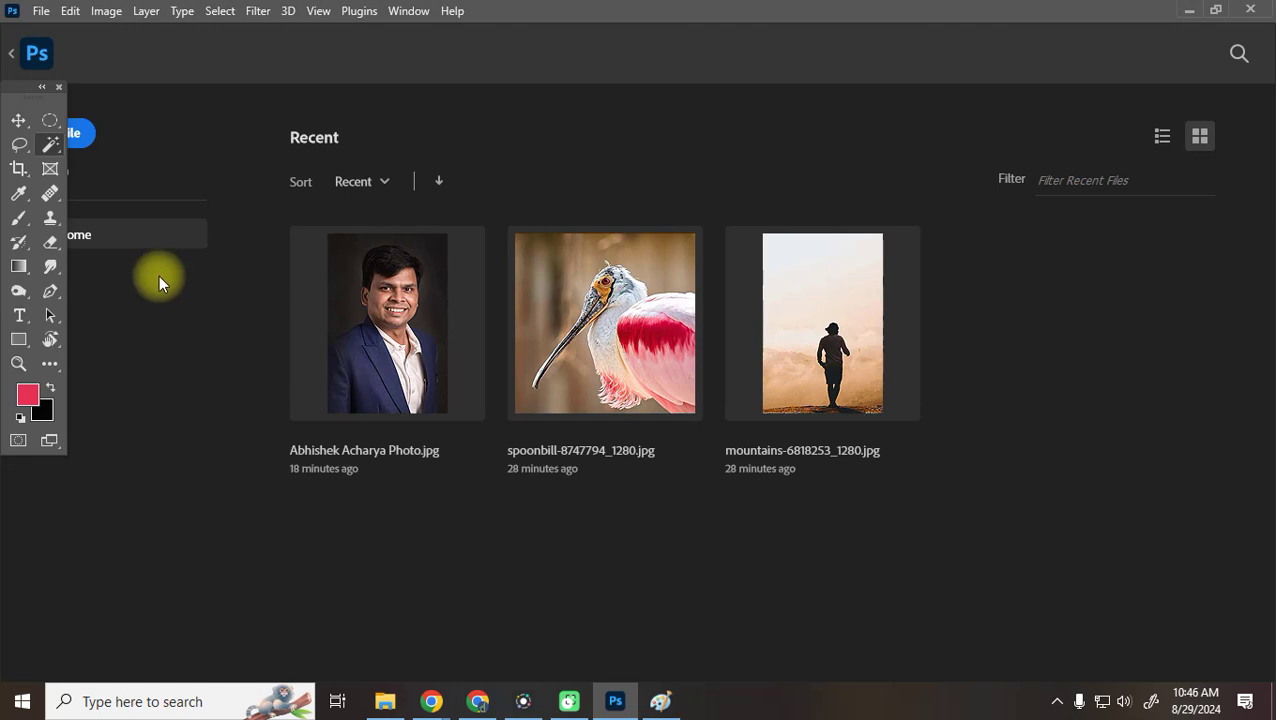
key(ctrl+n)
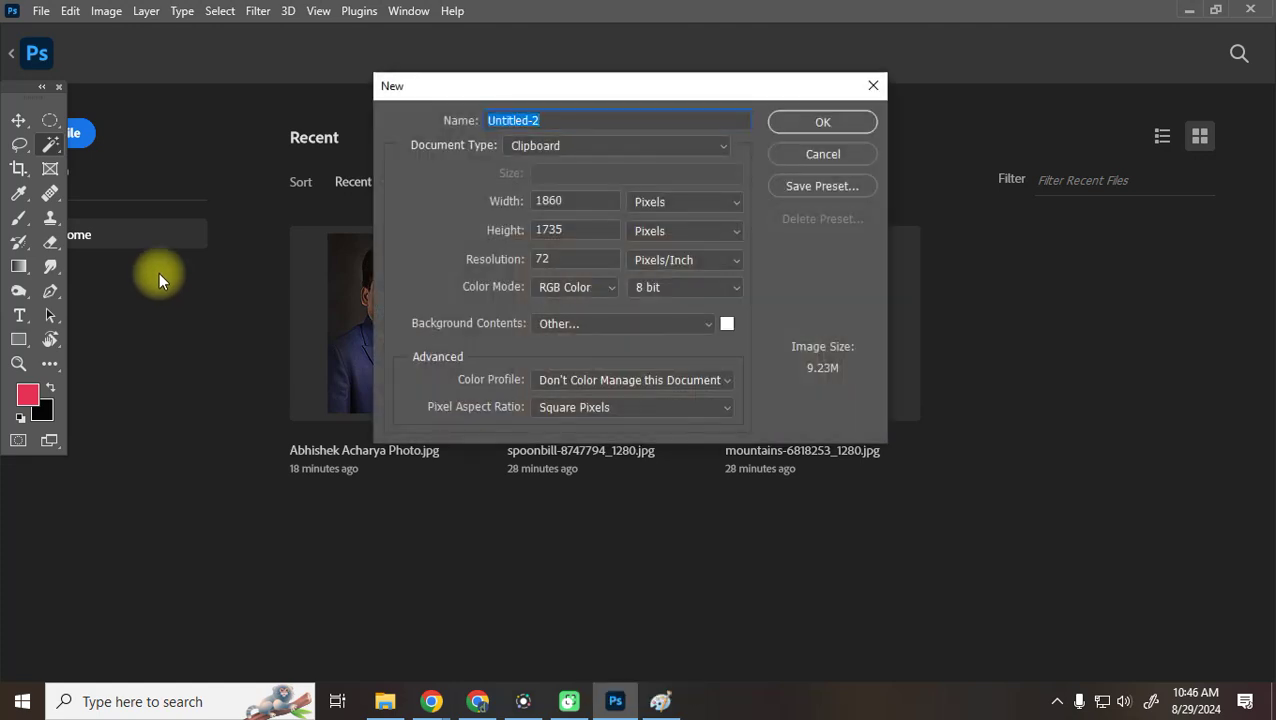
click(574, 150)
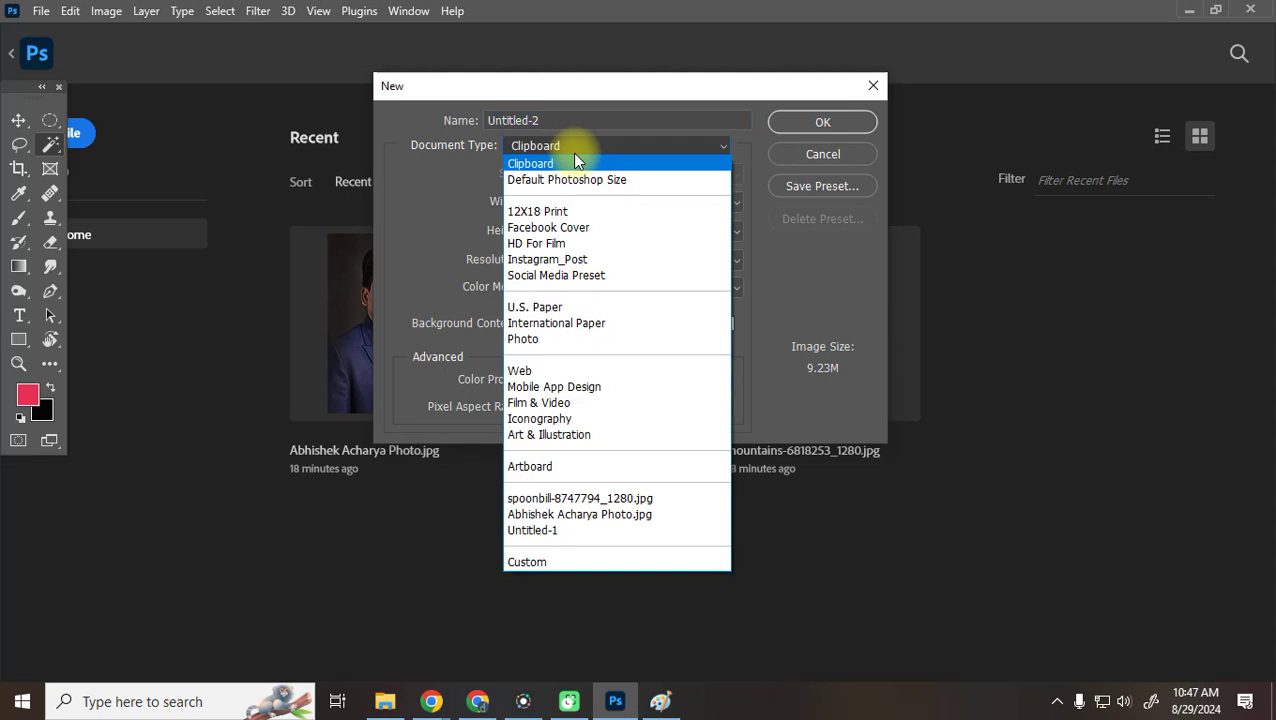
click(573, 154)
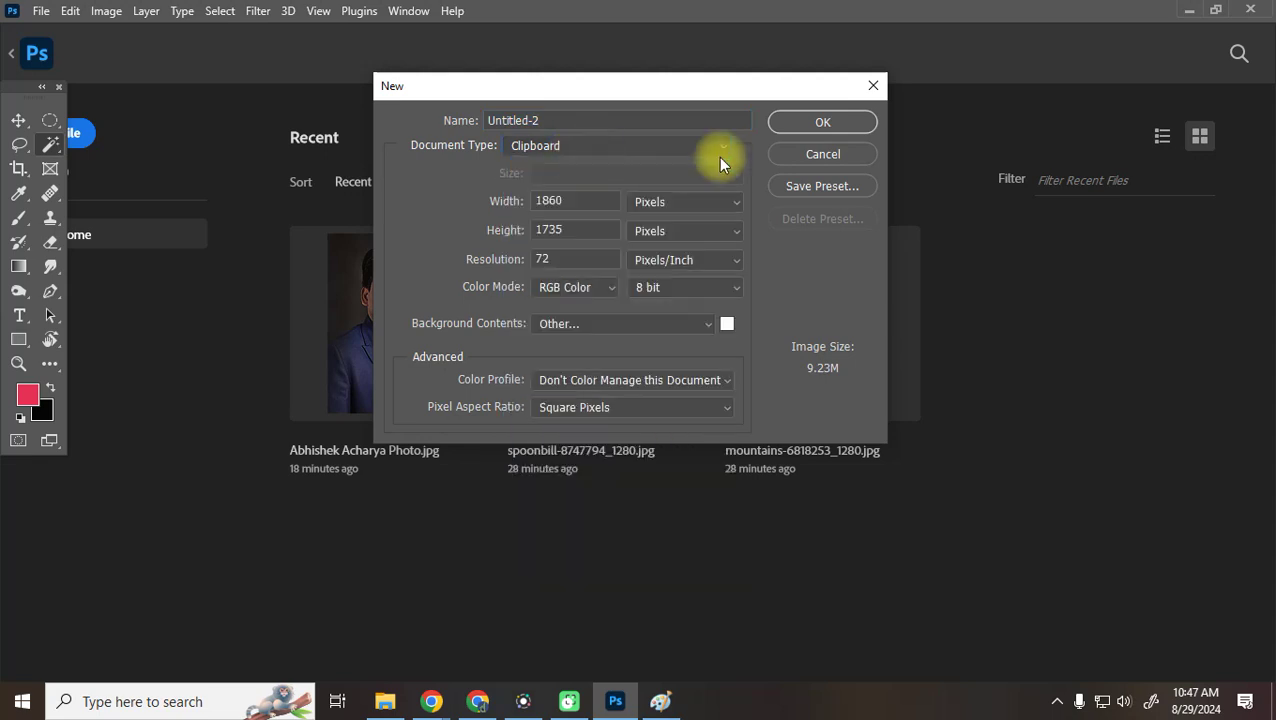
click(808, 158)
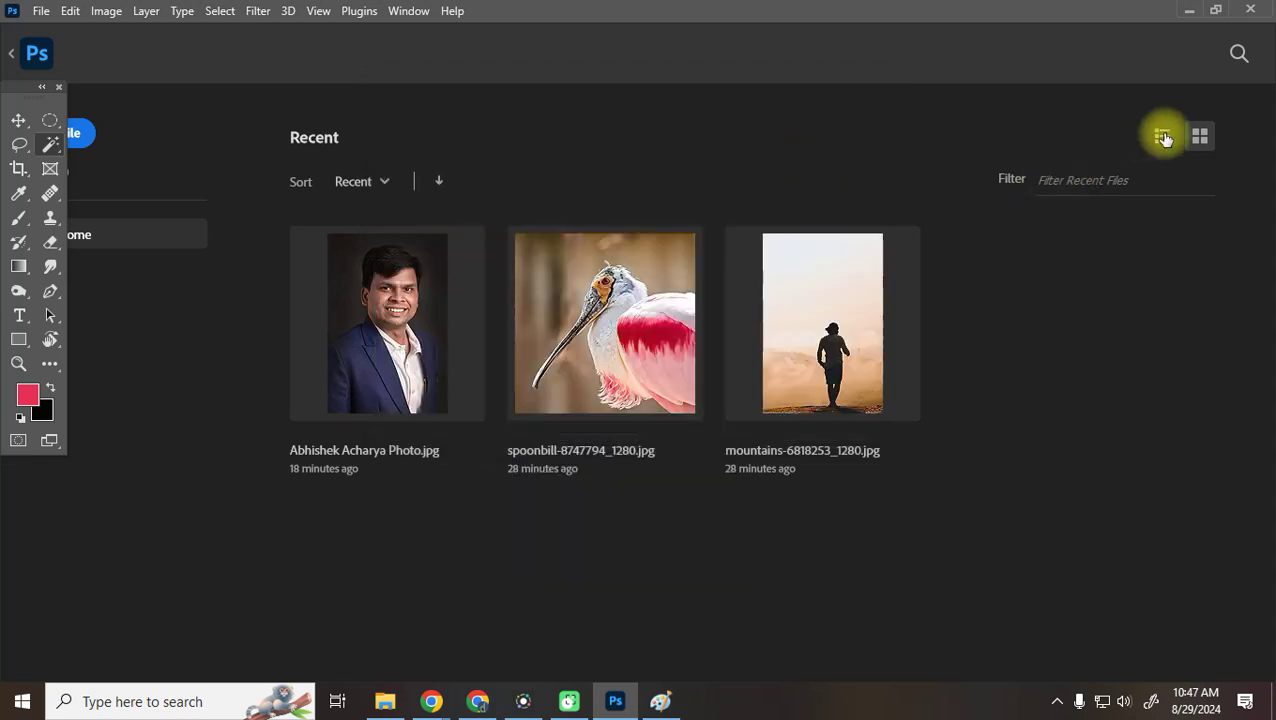
click(41, 11)
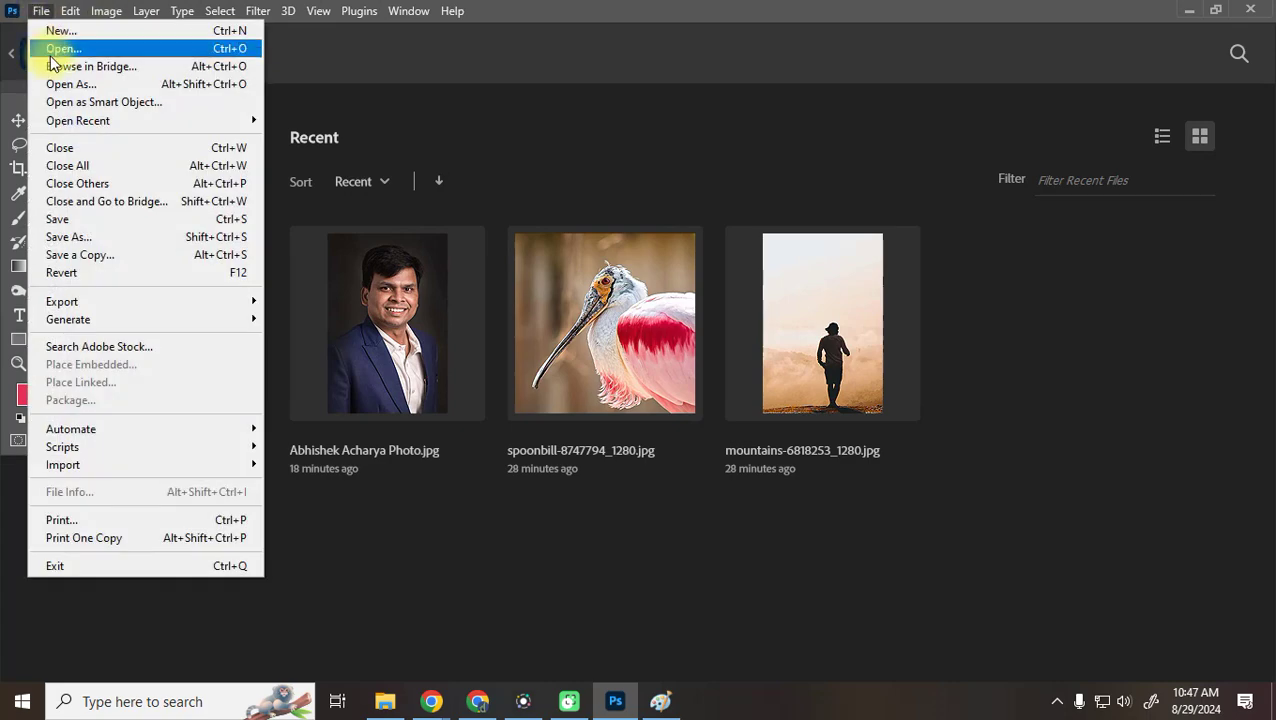
click(56, 33)
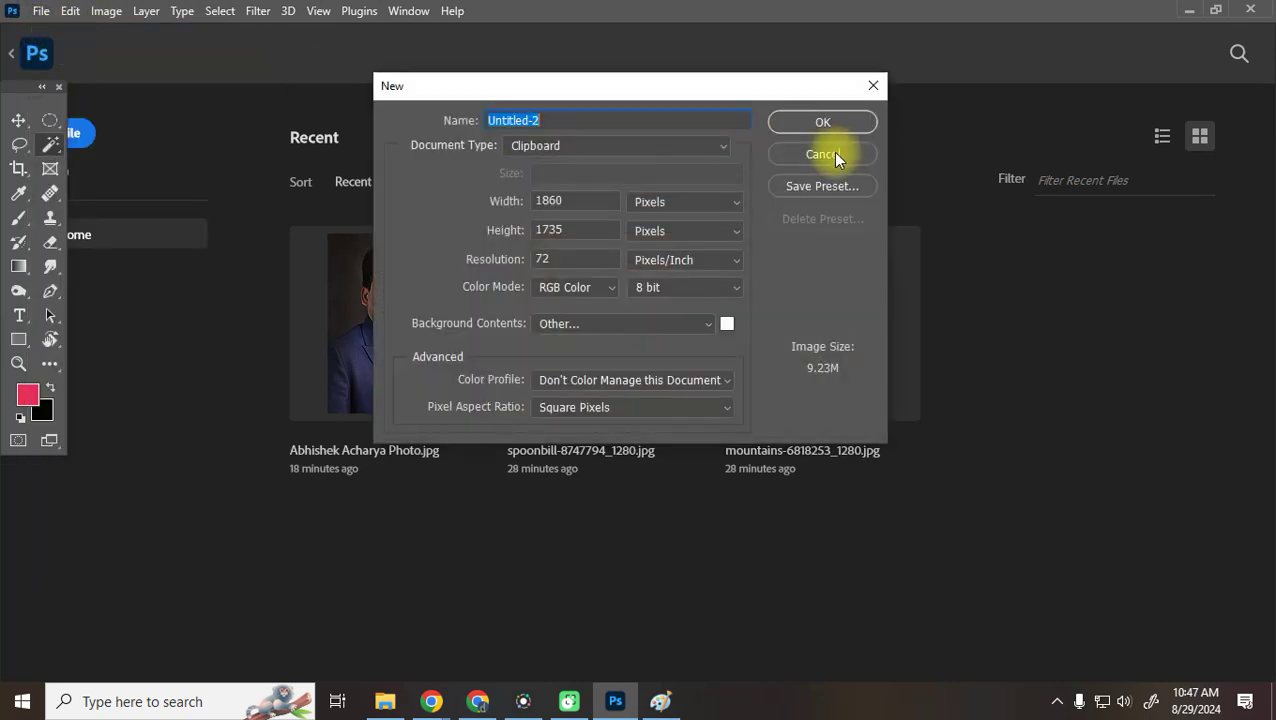
click(836, 156)
Quit Photoshop, discarding the unsaved changes in the open documents
click(41, 11)
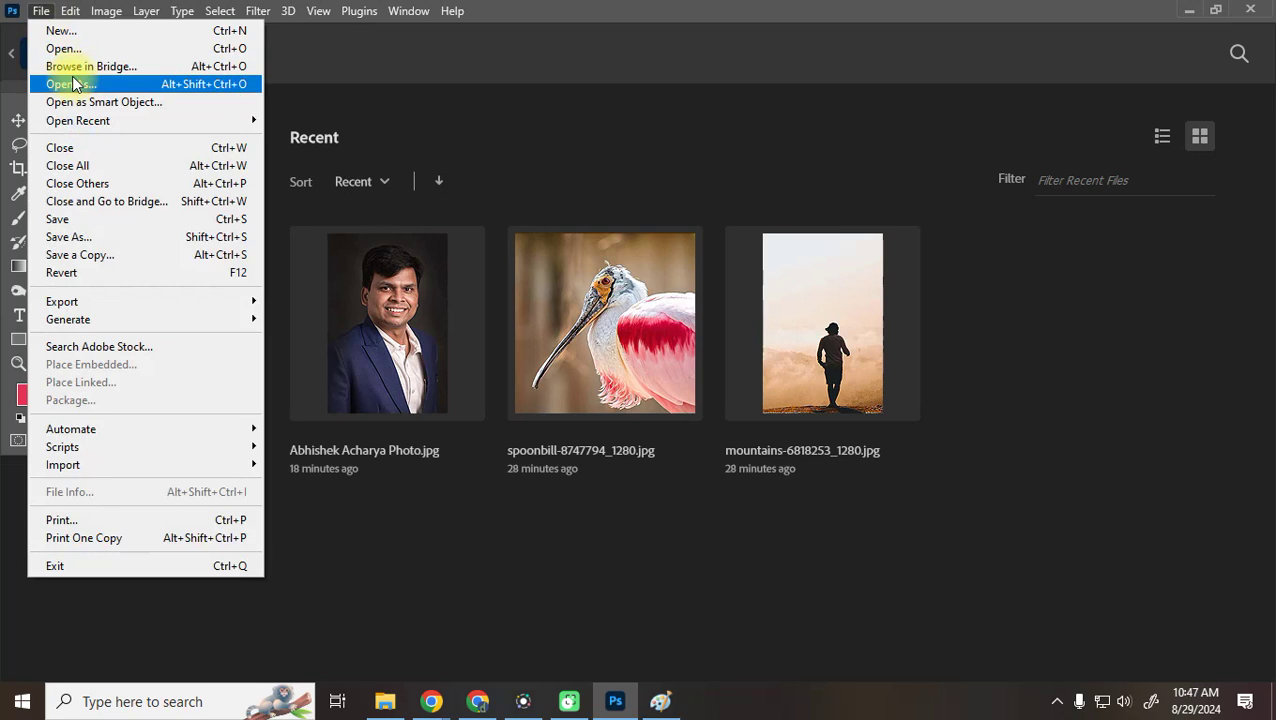
click(1258, 18)
click(1258, 18)
click(632, 280)
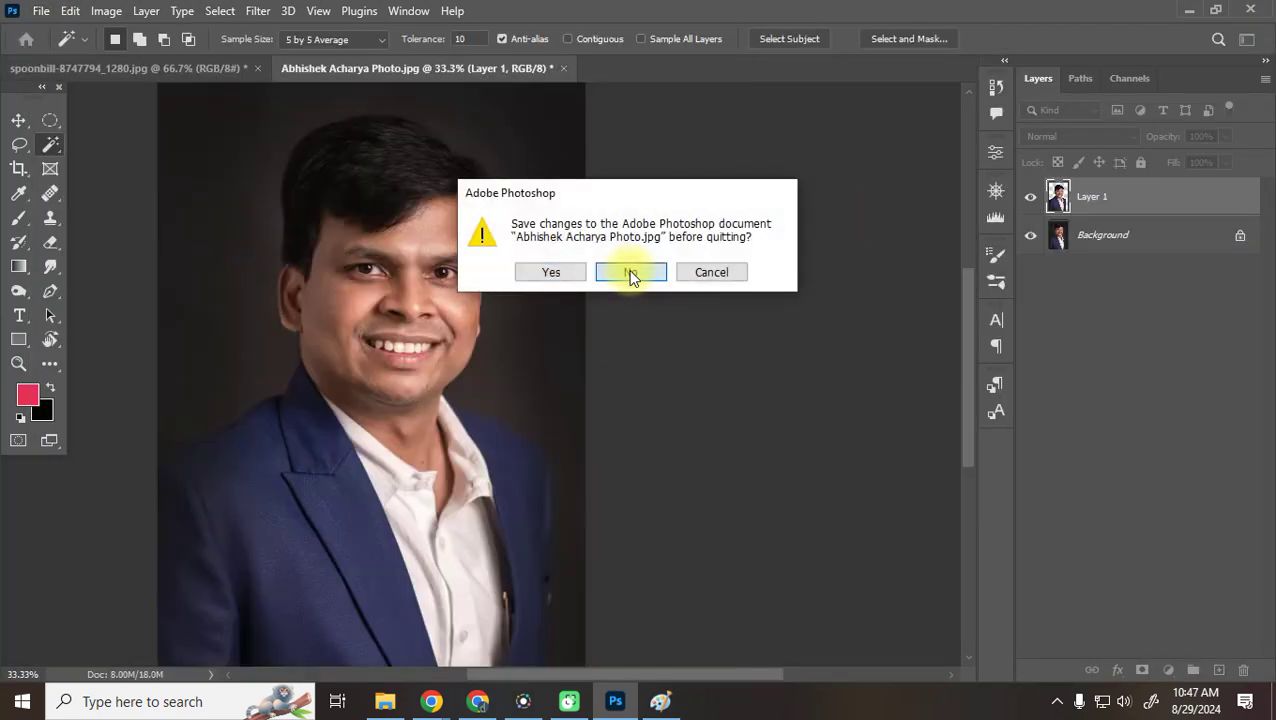
click(626, 274)
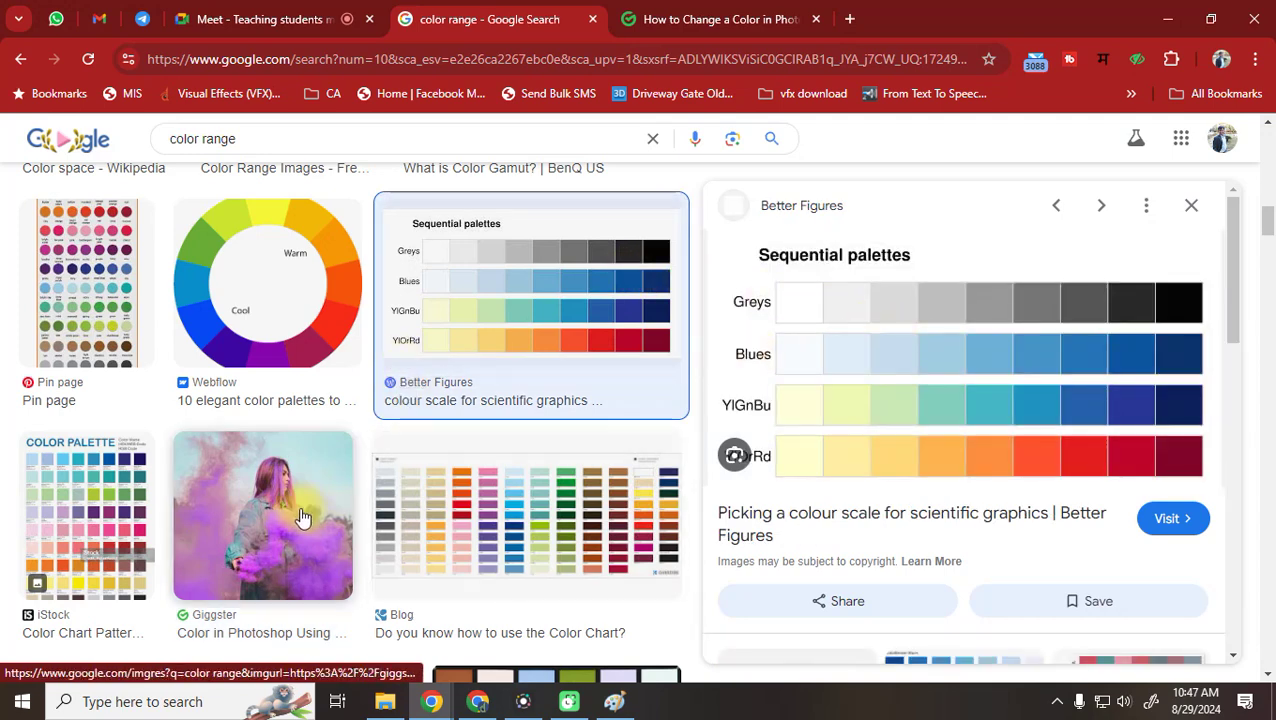
click(302, 517)
click(988, 395)
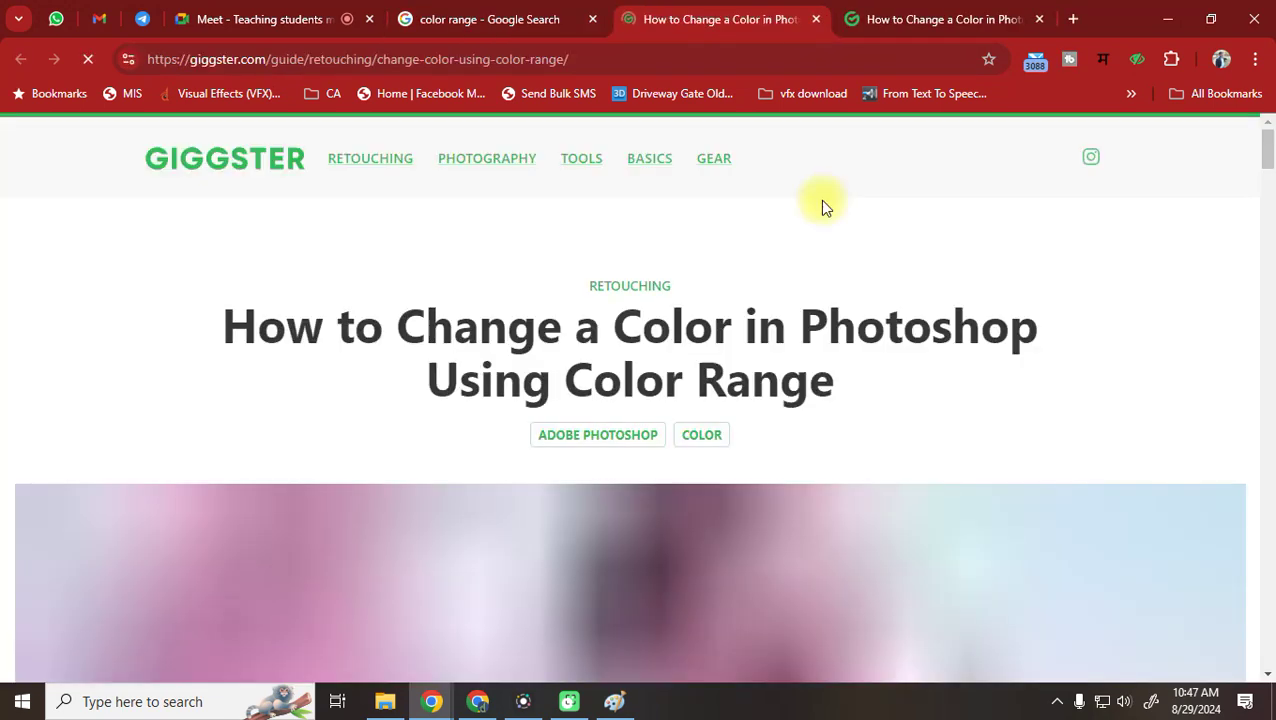
click(1039, 19)
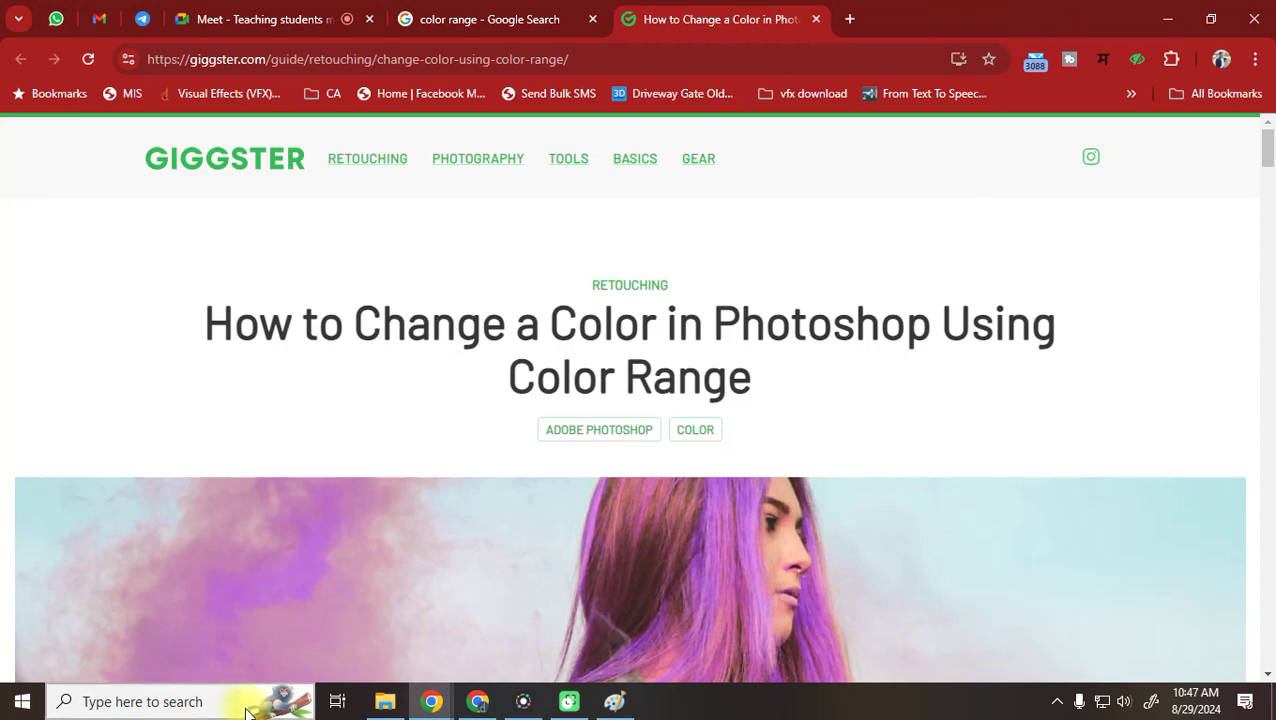
Search Windows for "photo" and launch Adobe Photoshop 2022
click(86, 702)
text(p)
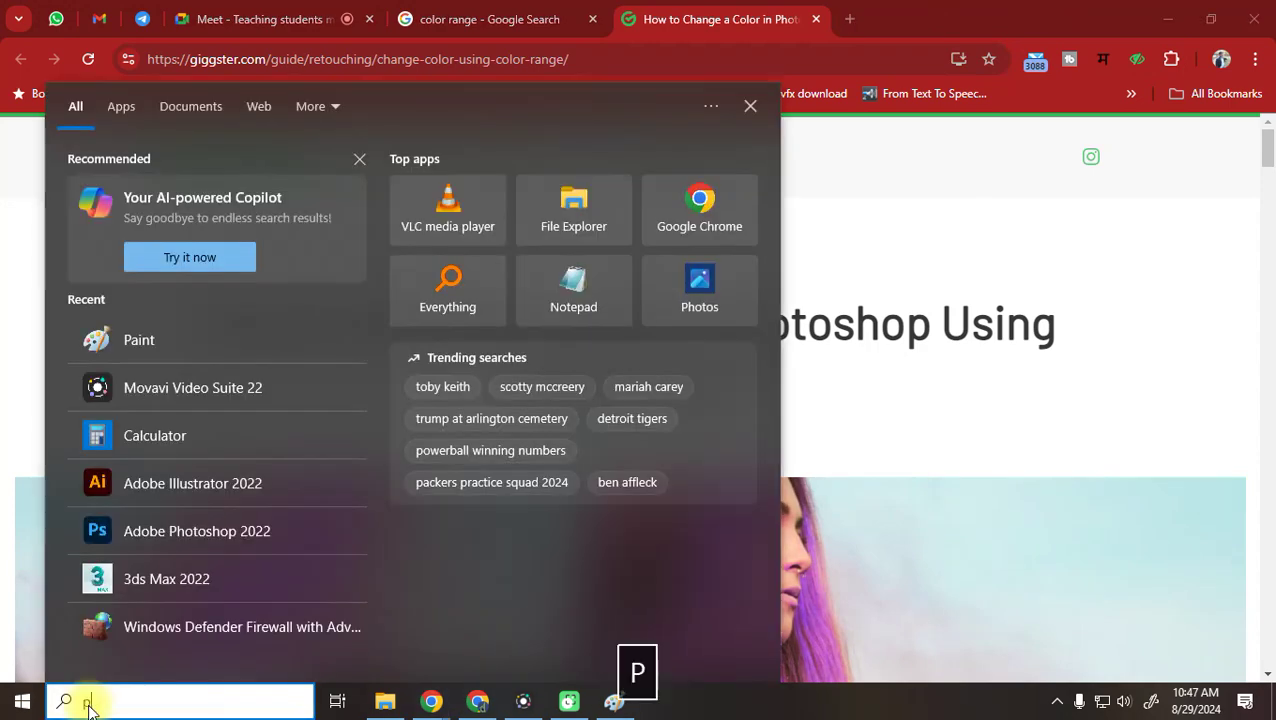
text(hoto)
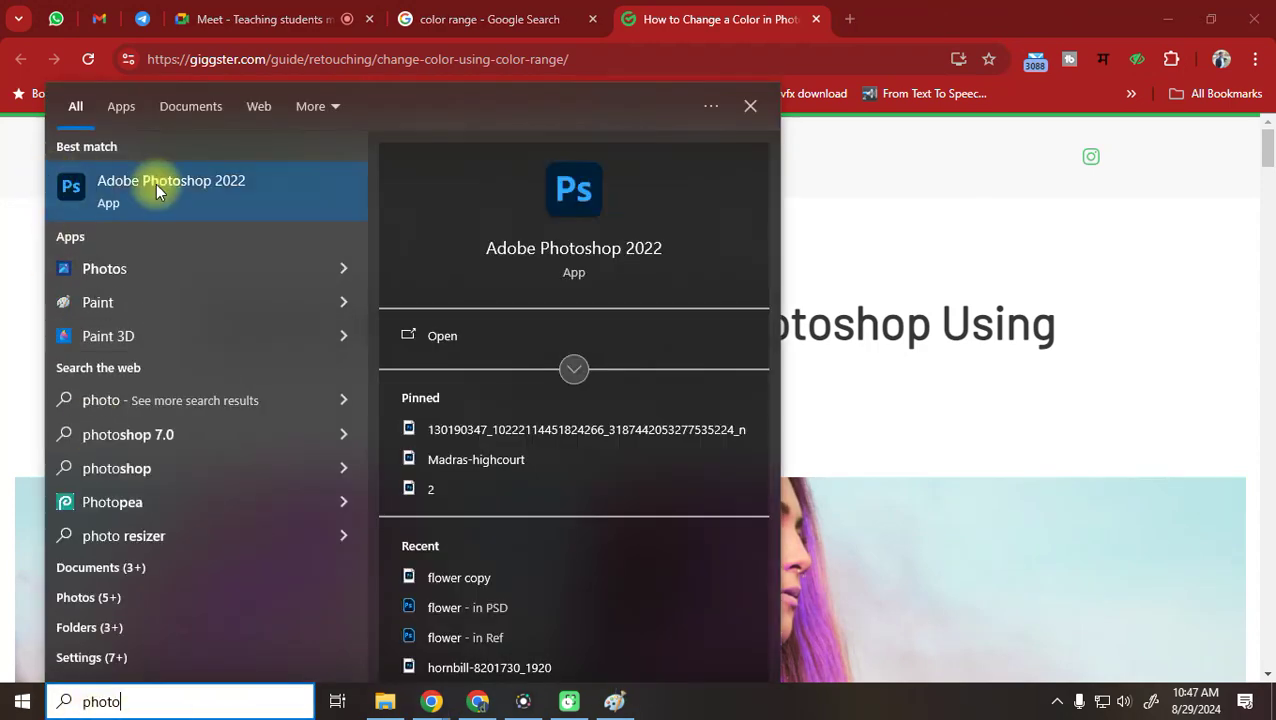
click(85, 181)
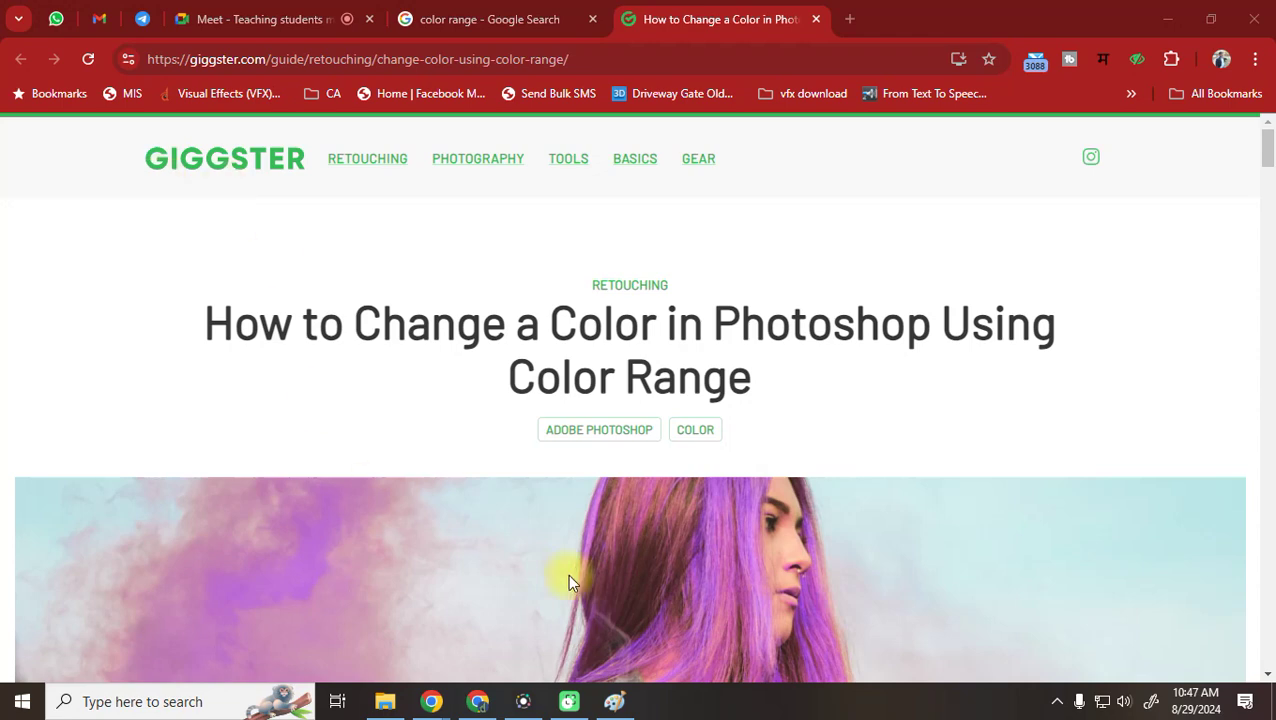
Switch to Paint, close it without saving the drawing, and return to the "color range" image results in Chrome
click(614, 700)
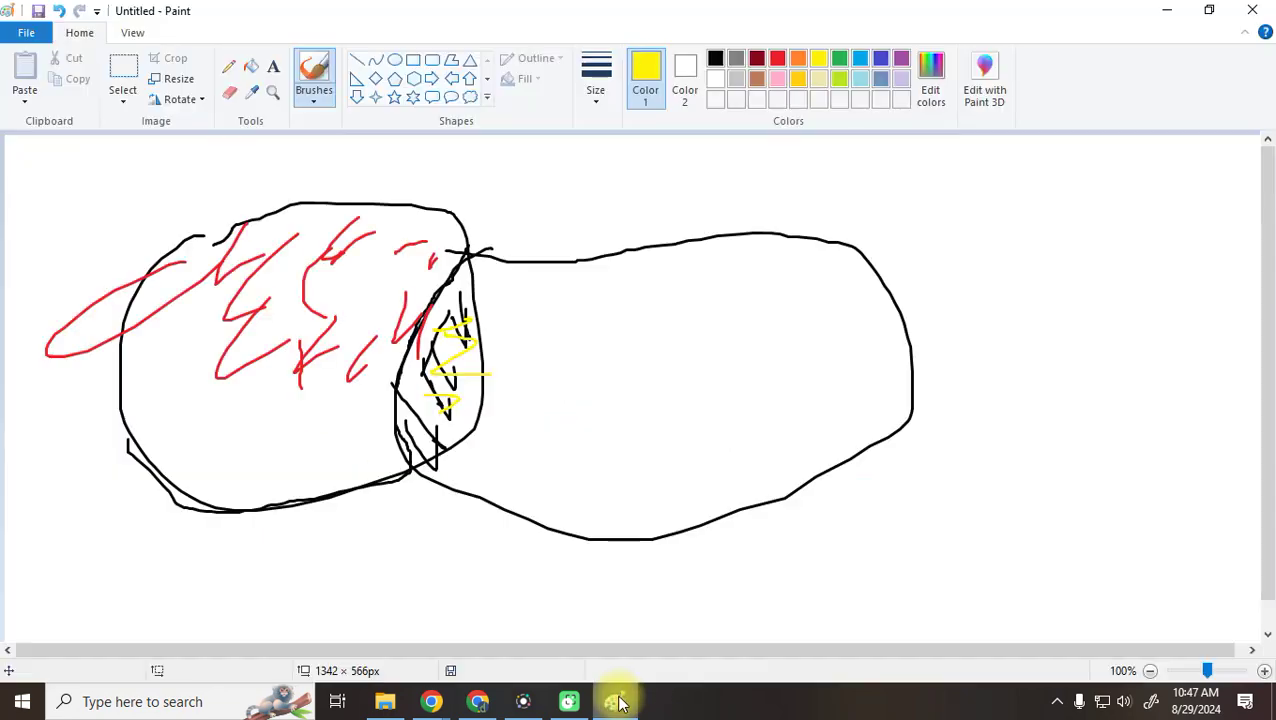
click(1252, 14)
click(663, 351)
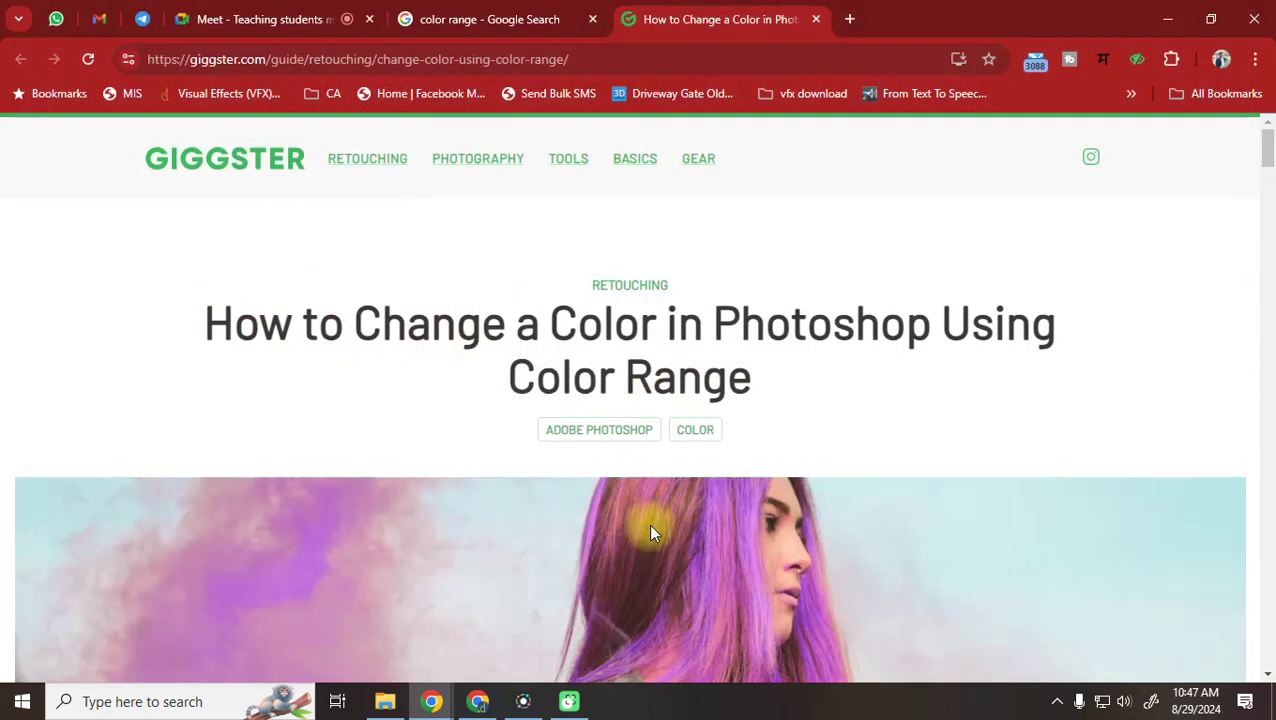
click(521, 20)
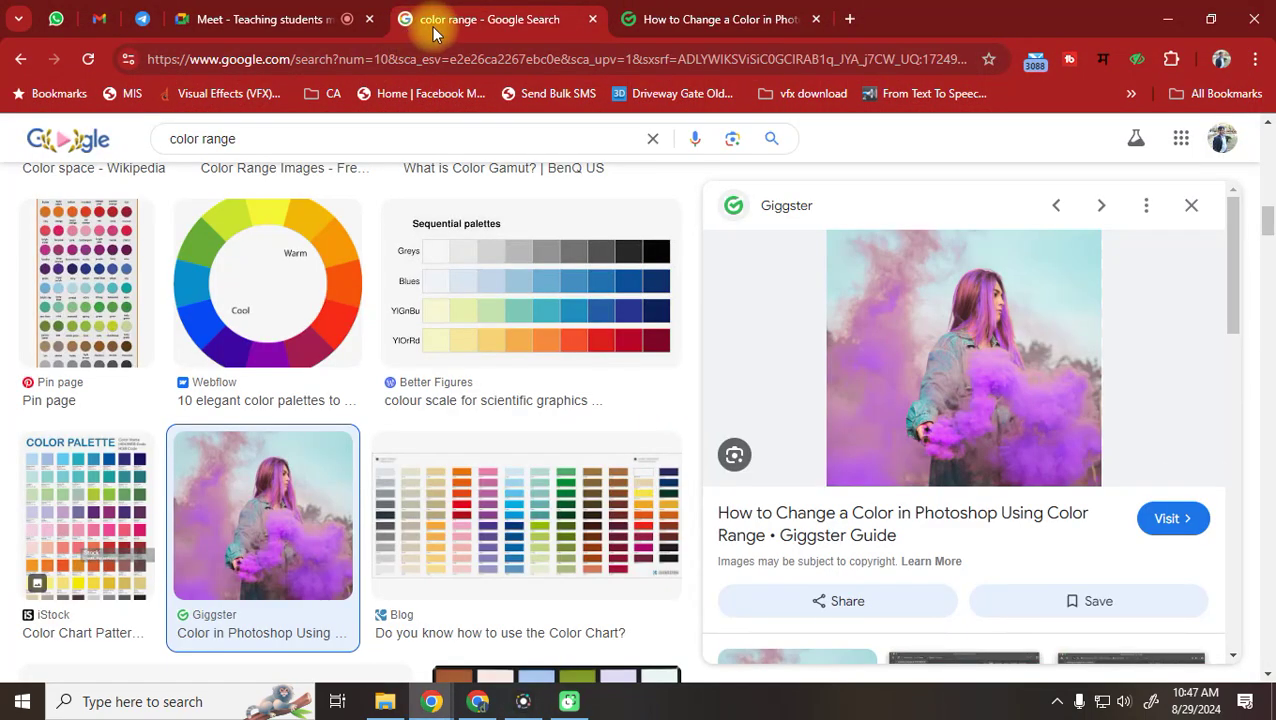
Close the blank extra Chrome window and minimize the remaining Chrome and File Explorer windows to clear the desktop
click(740, 12)
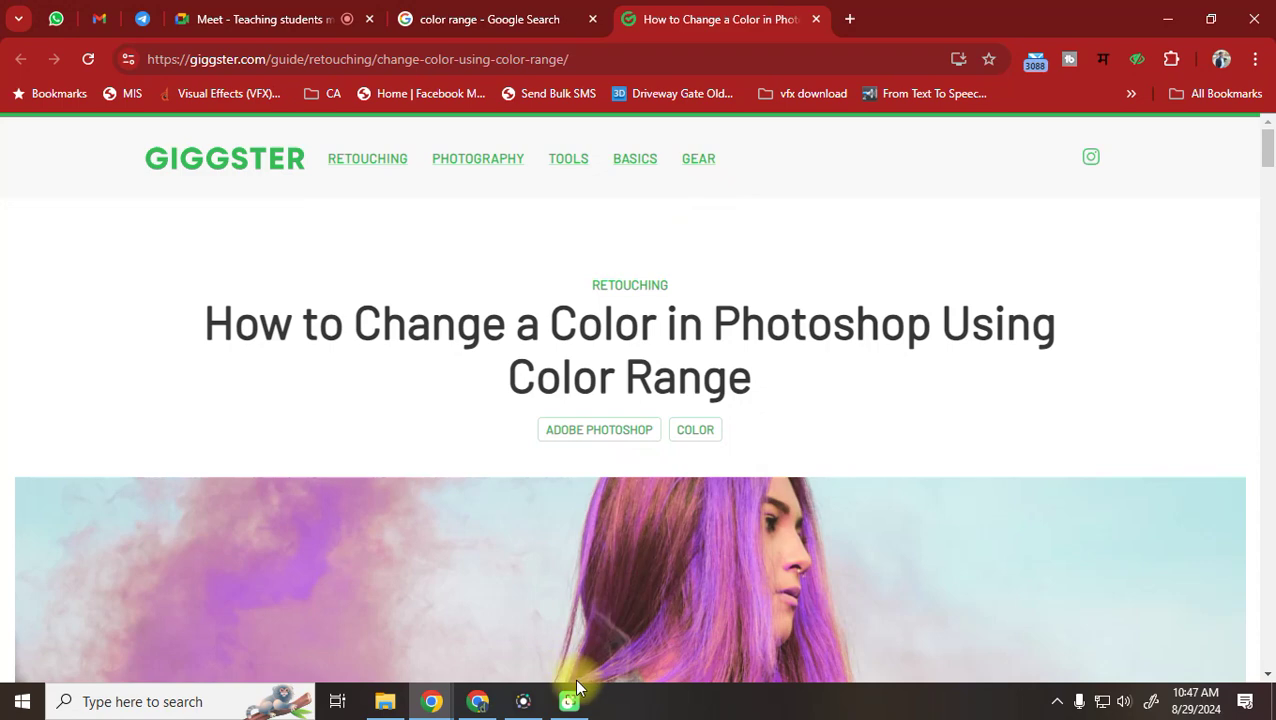
mouse_move(493, 706)
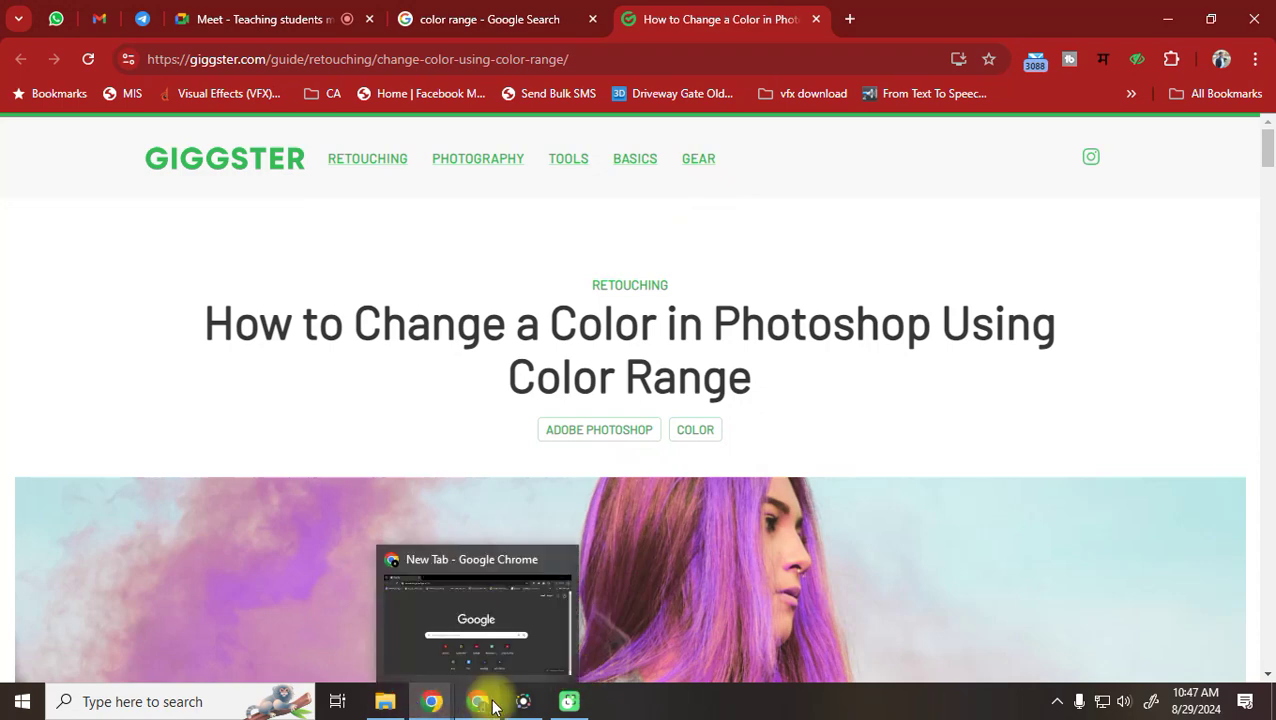
click(476, 630)
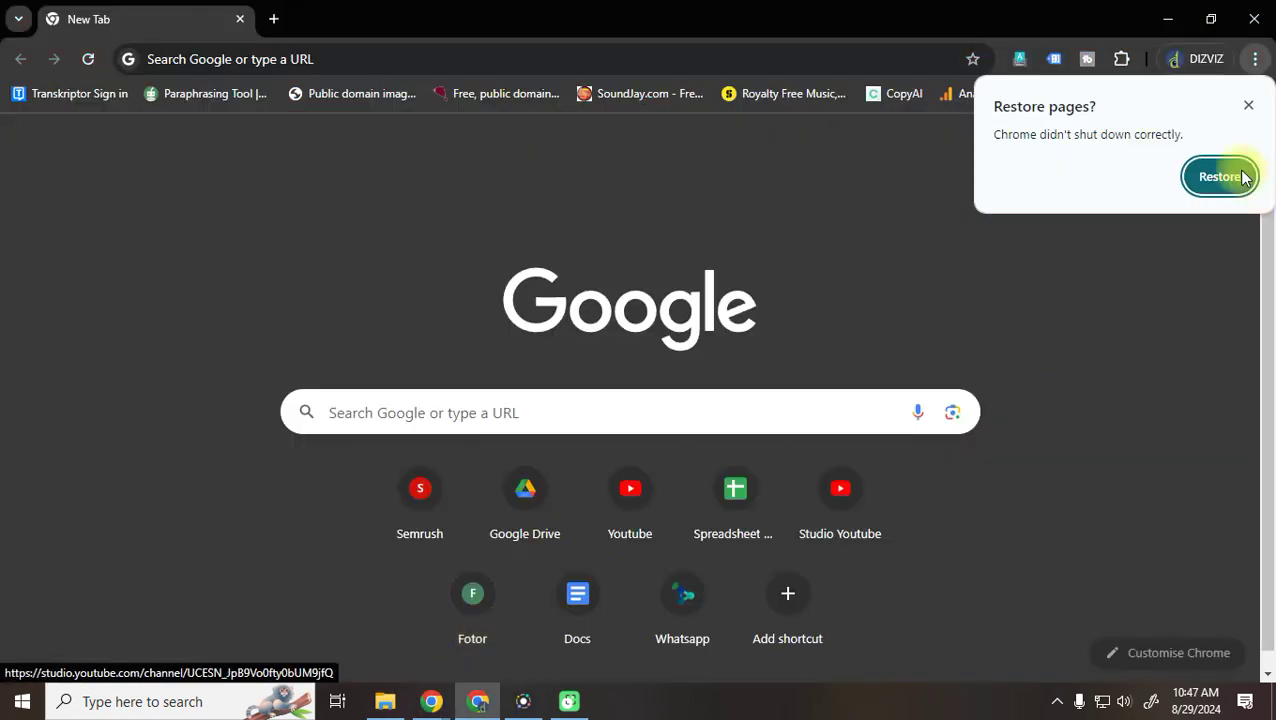
click(1254, 19)
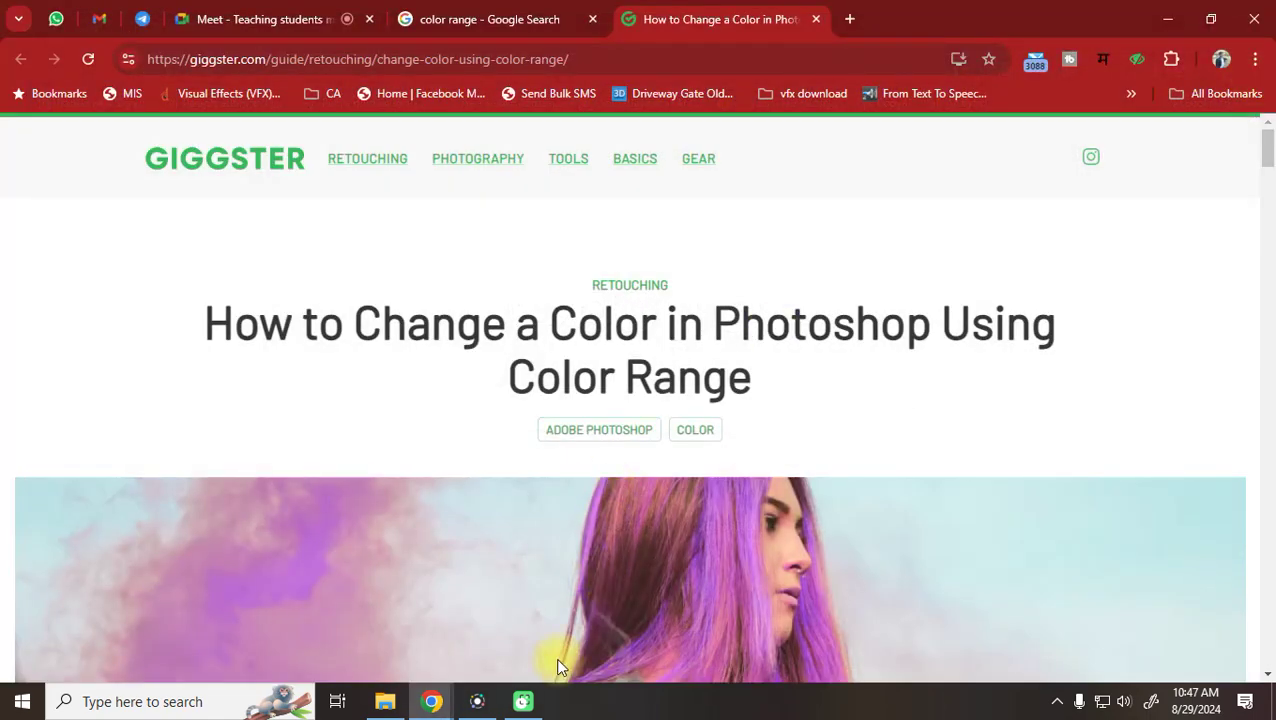
click(1168, 19)
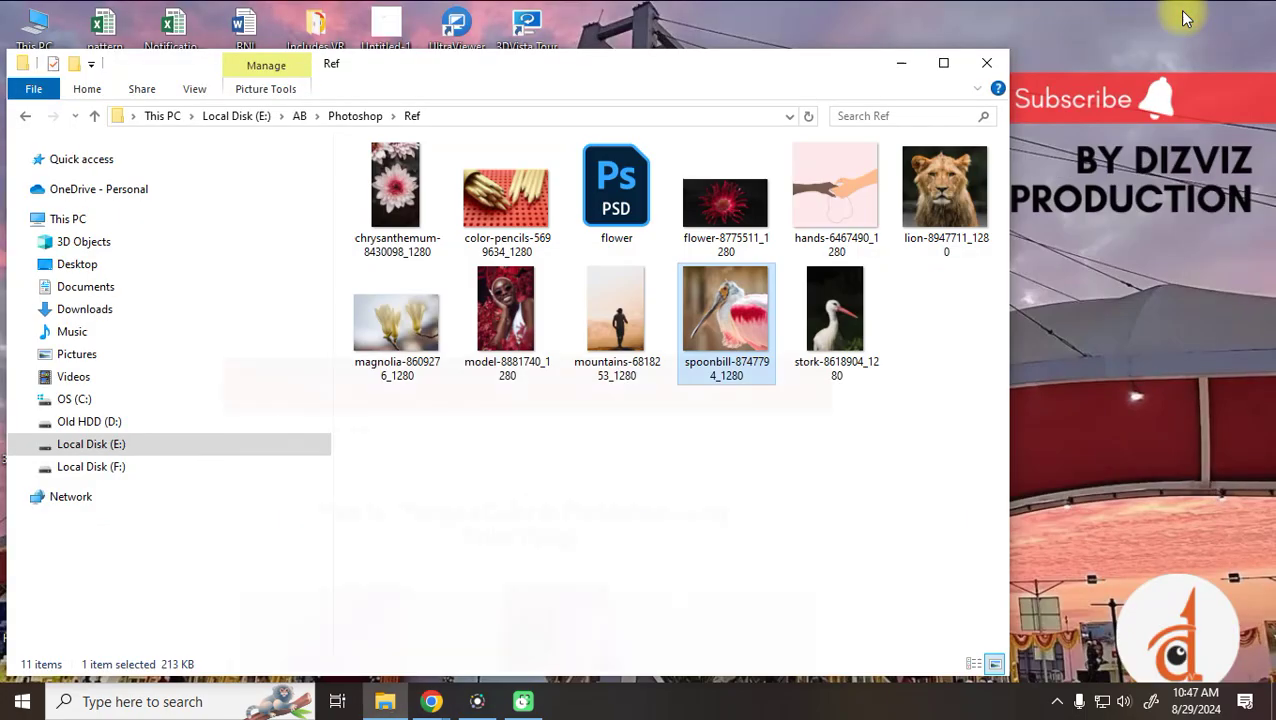
click(901, 63)
right_click(515, 180)
click(630, 250)
click(383, 702)
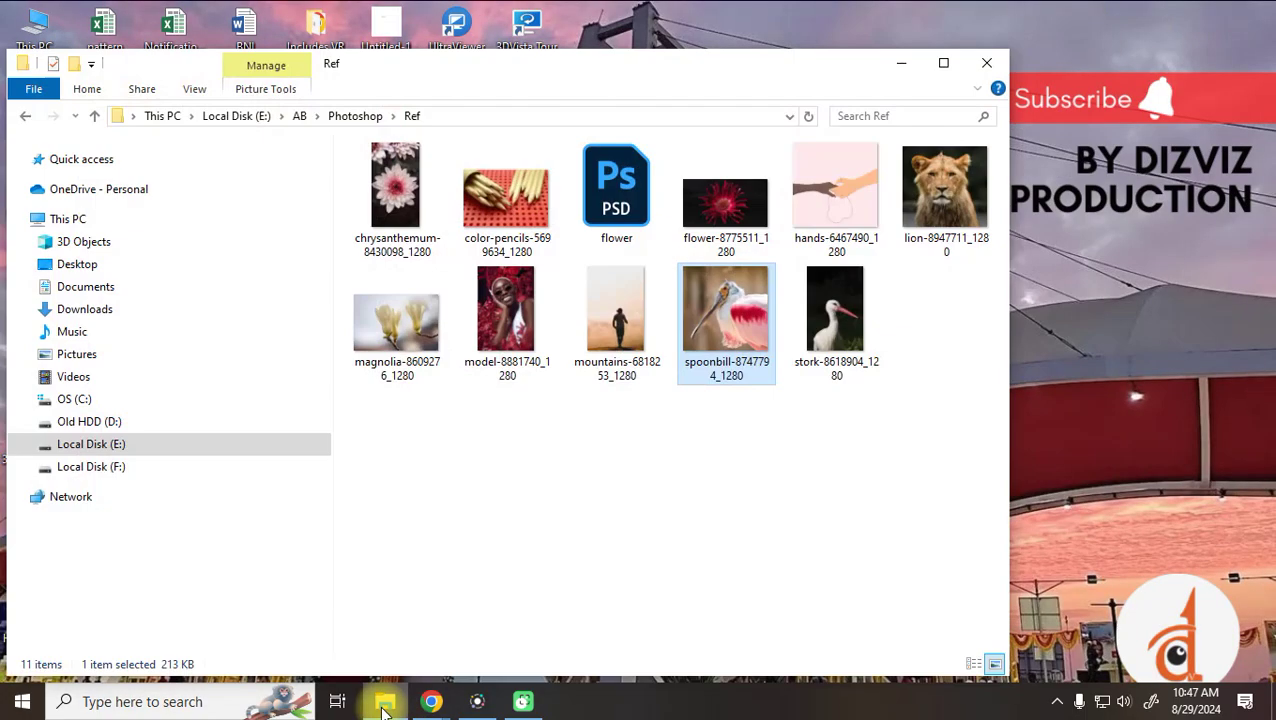
click(383, 702)
Search Windows for "photo" and try to launch Adobe Photoshop 2022 again
click(205, 702)
text(photo)
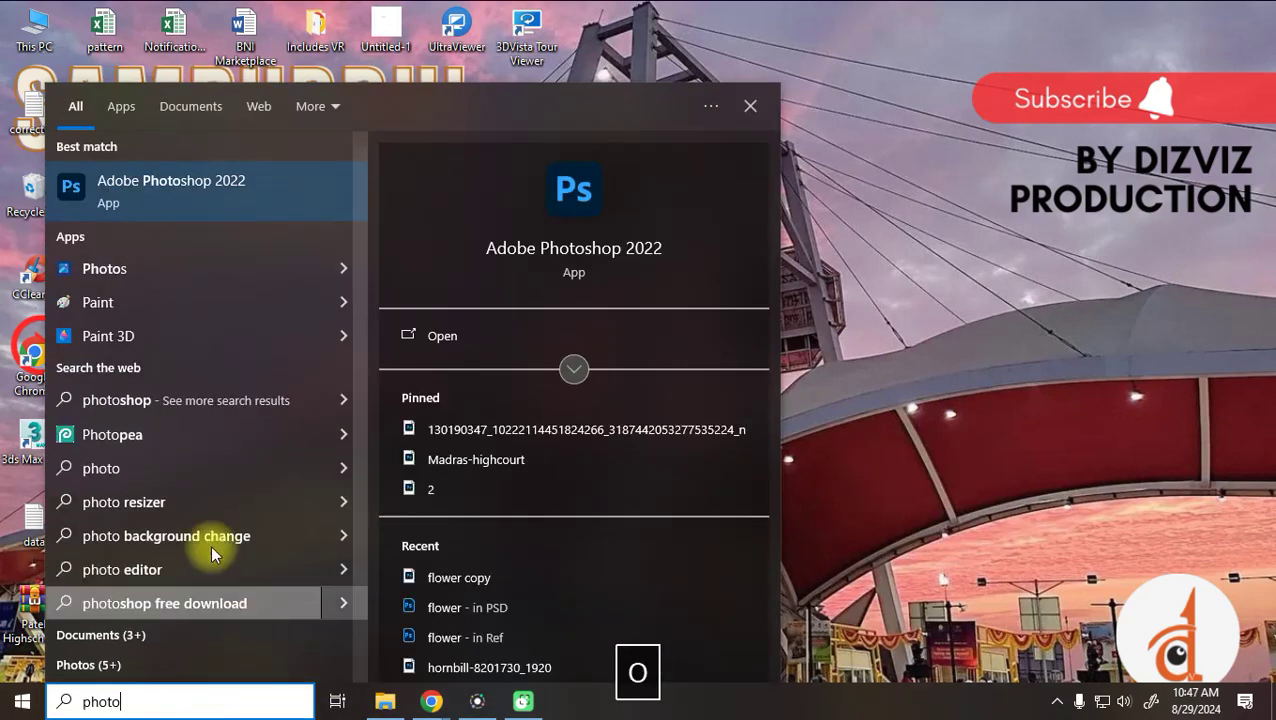
right_click(187, 180)
click(275, 200)
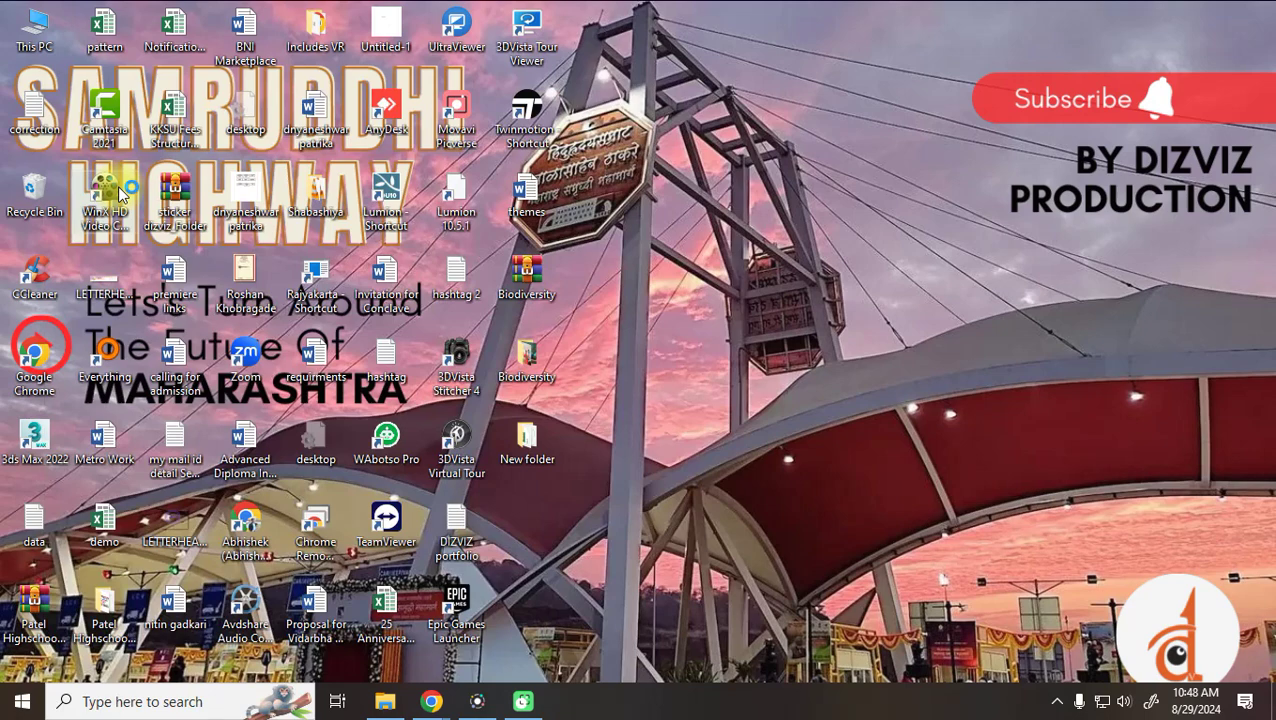
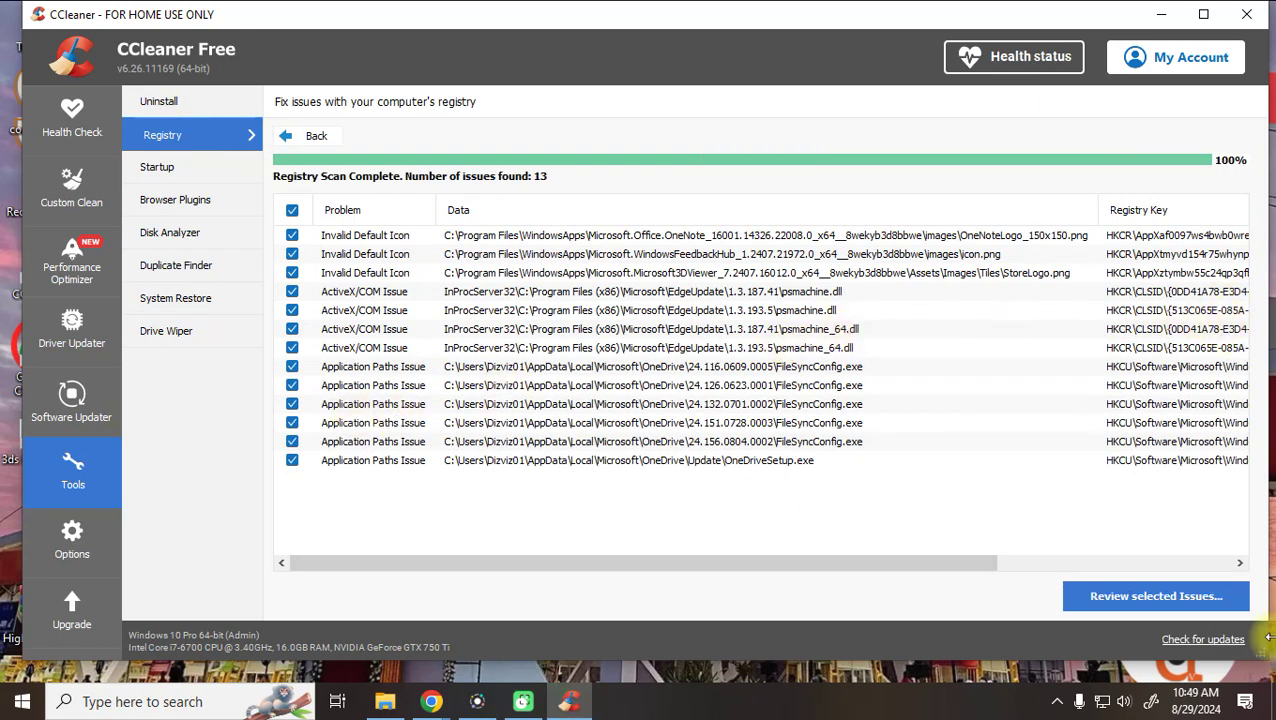
Review the selected registry issues in CCleaner, fix all of them at once, and close the review dialog
click(1190, 596)
click(694, 382)
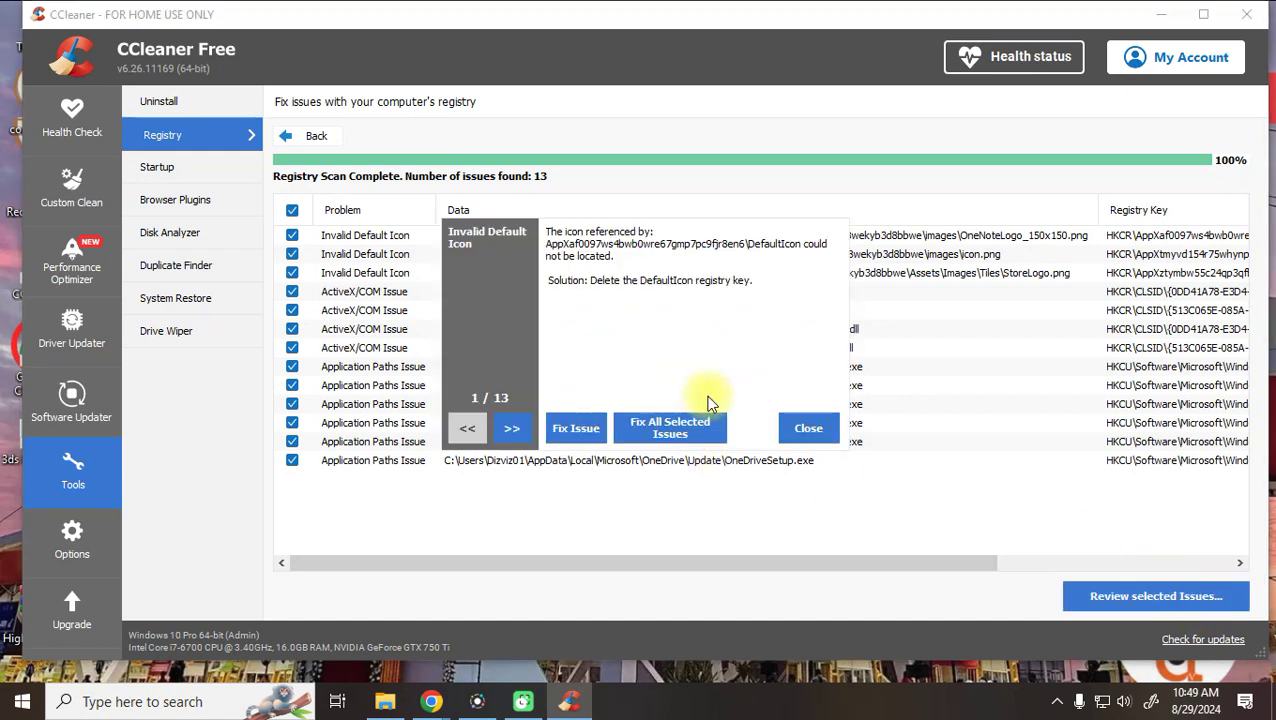
click(680, 428)
click(810, 428)
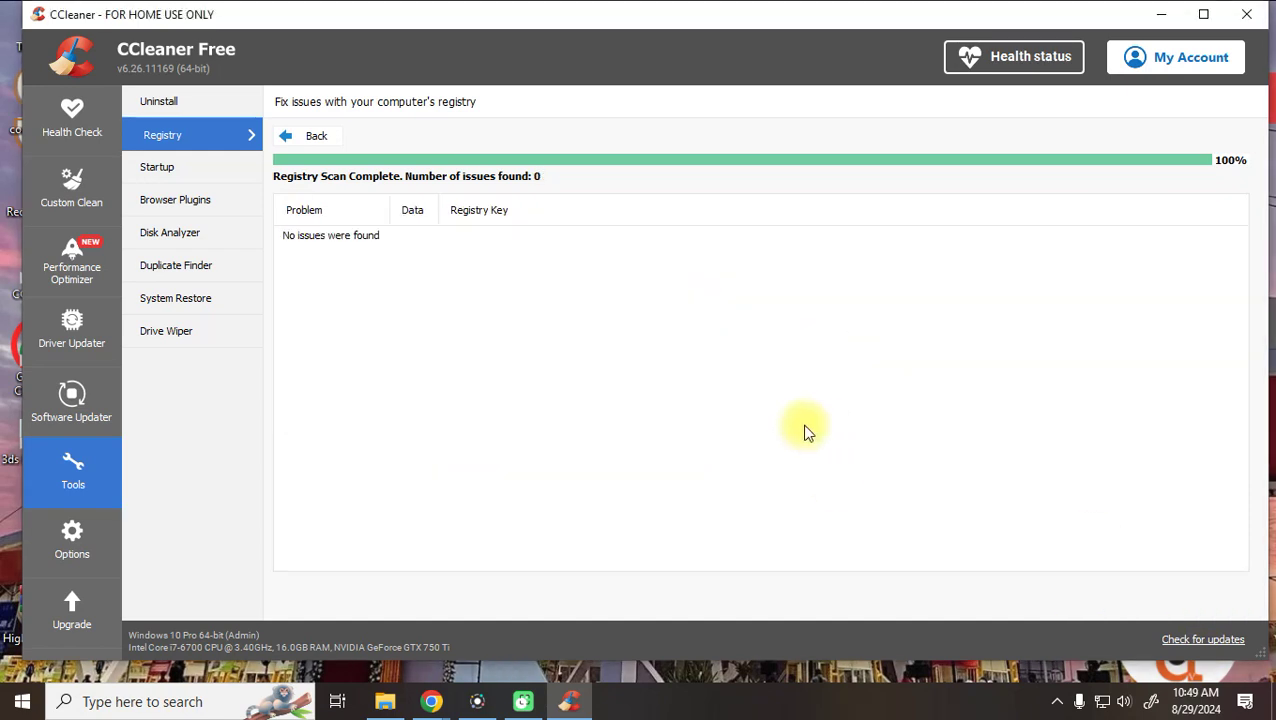
click(68, 550)
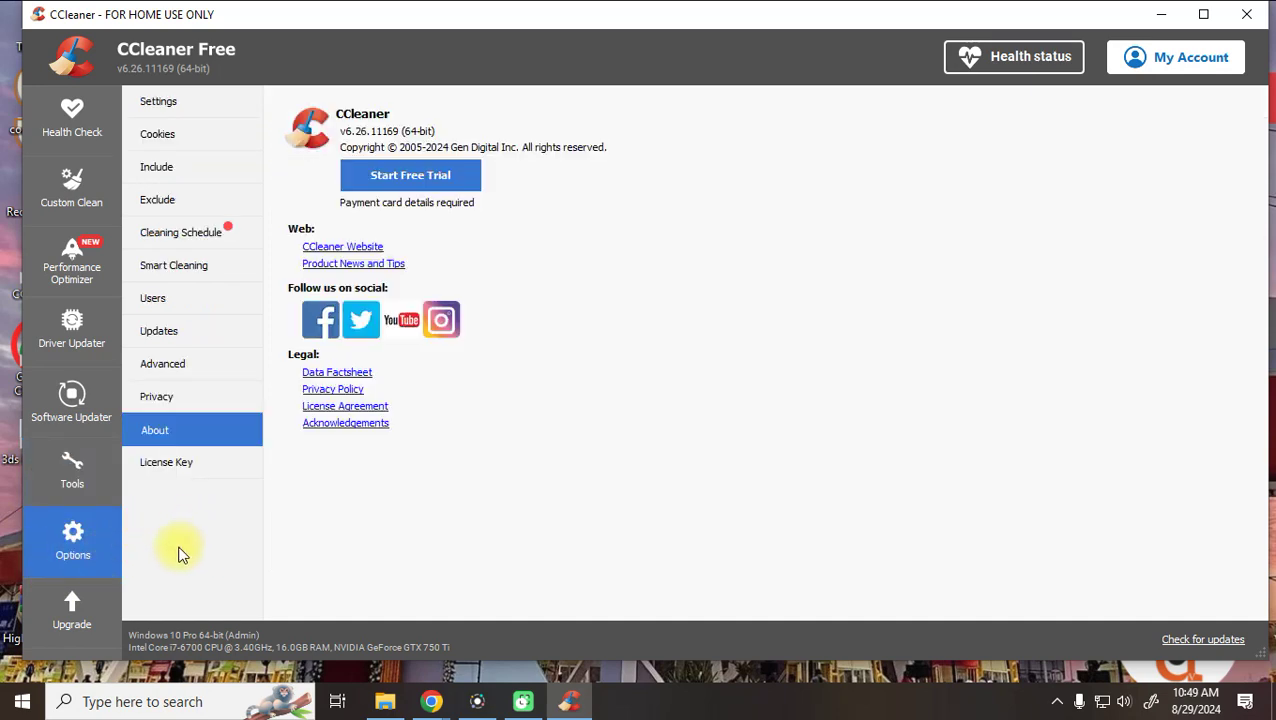
click(78, 592)
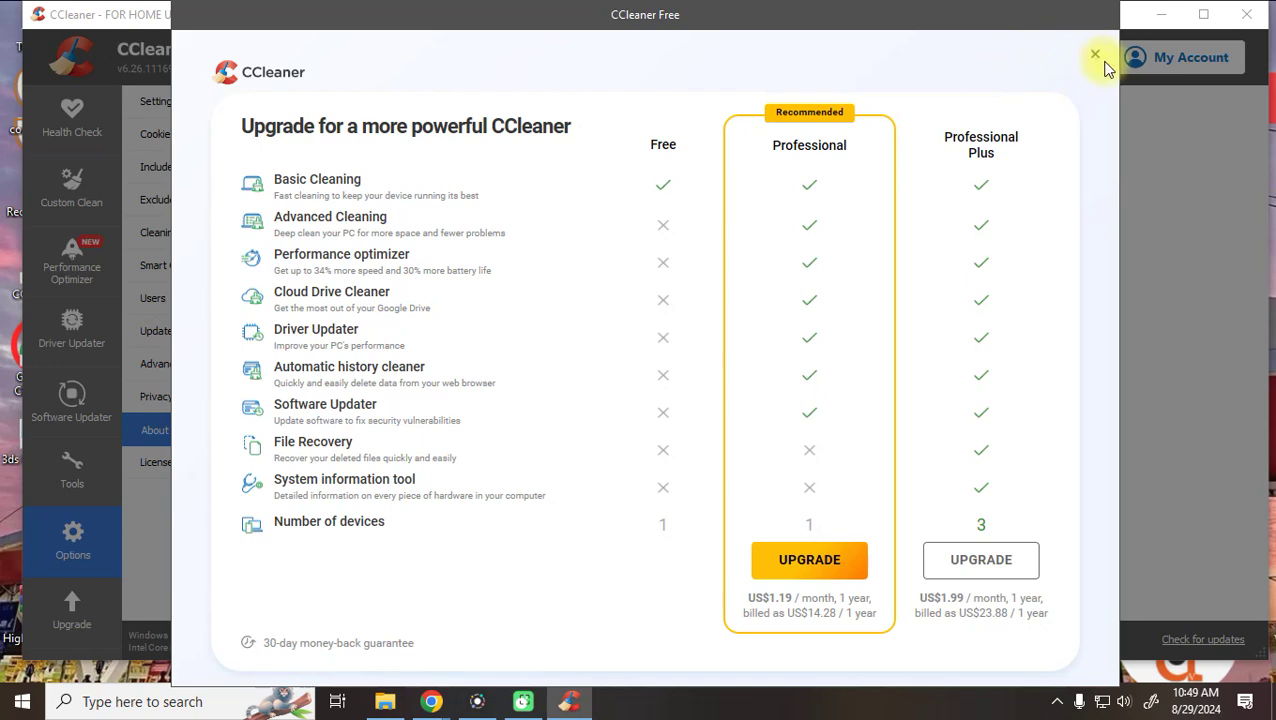
click(1095, 55)
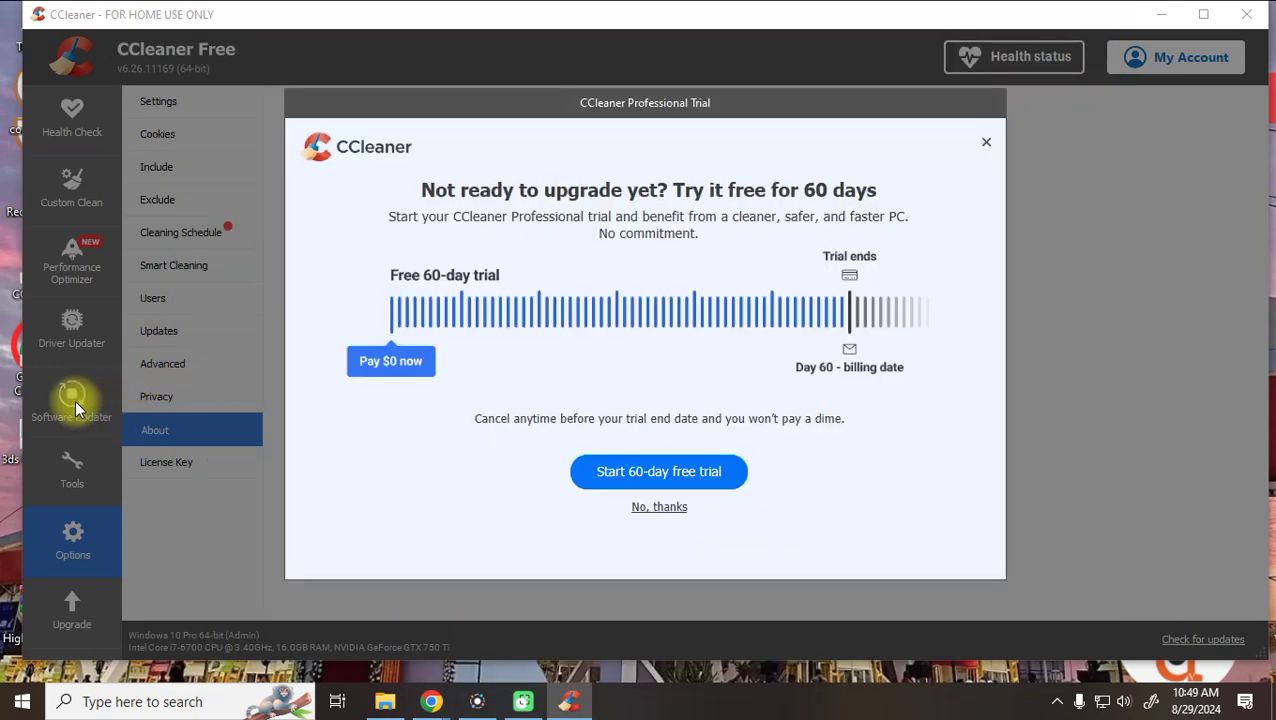
click(987, 146)
Disable movavi_suite_agent, EpicGamesLauncher and AnyDesk.lnk among CCleaner's Windows startup programs
click(70, 457)
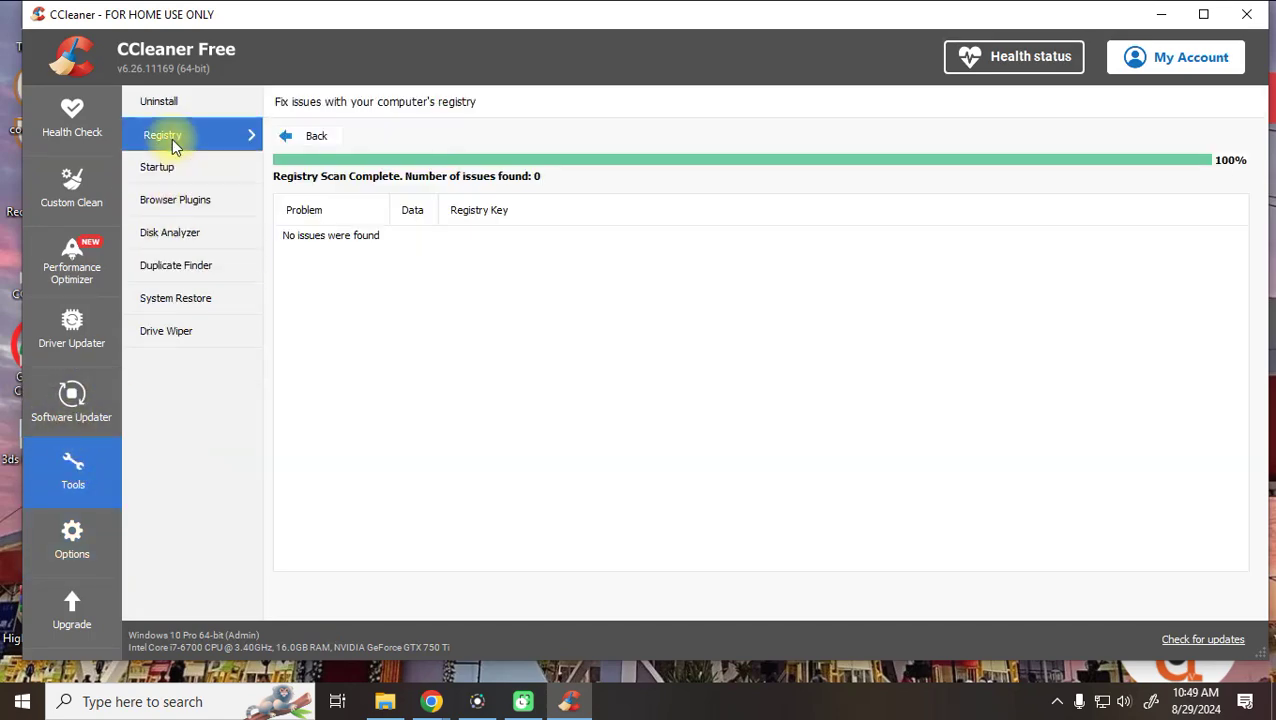
click(170, 169)
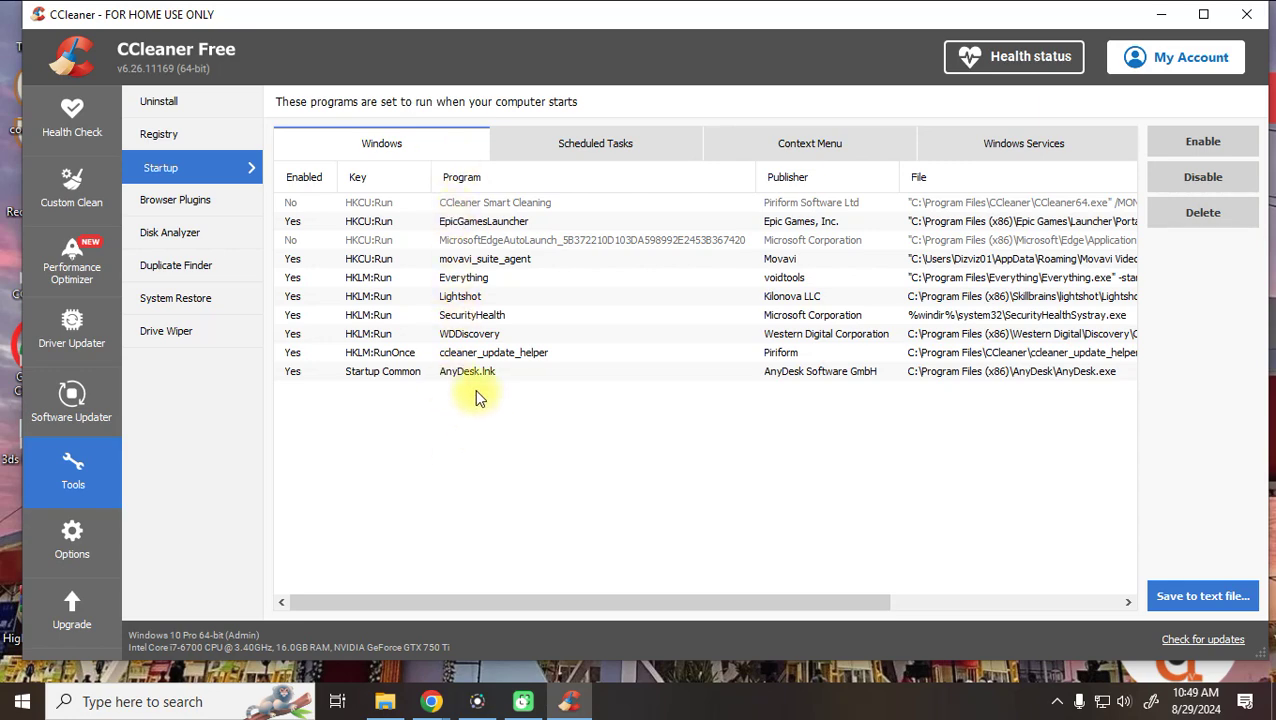
click(482, 258)
right_click(480, 262)
click(548, 284)
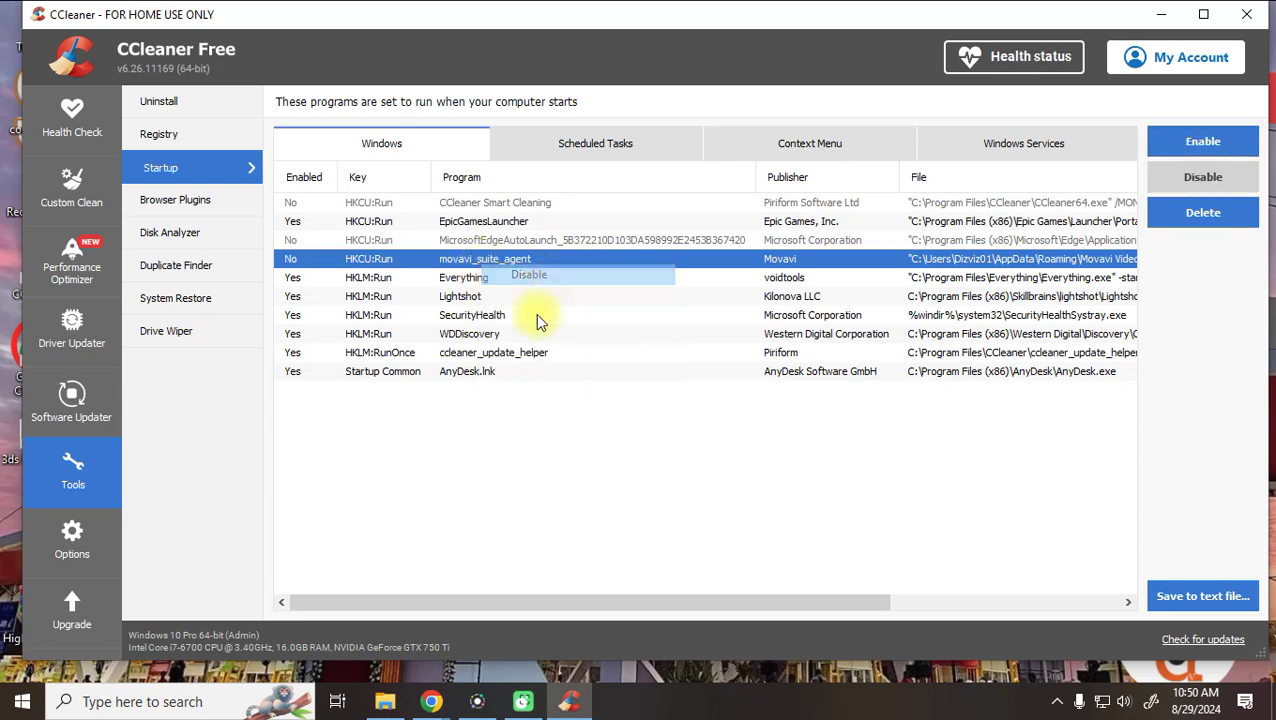
click(492, 224)
right_click(492, 224)
click(520, 232)
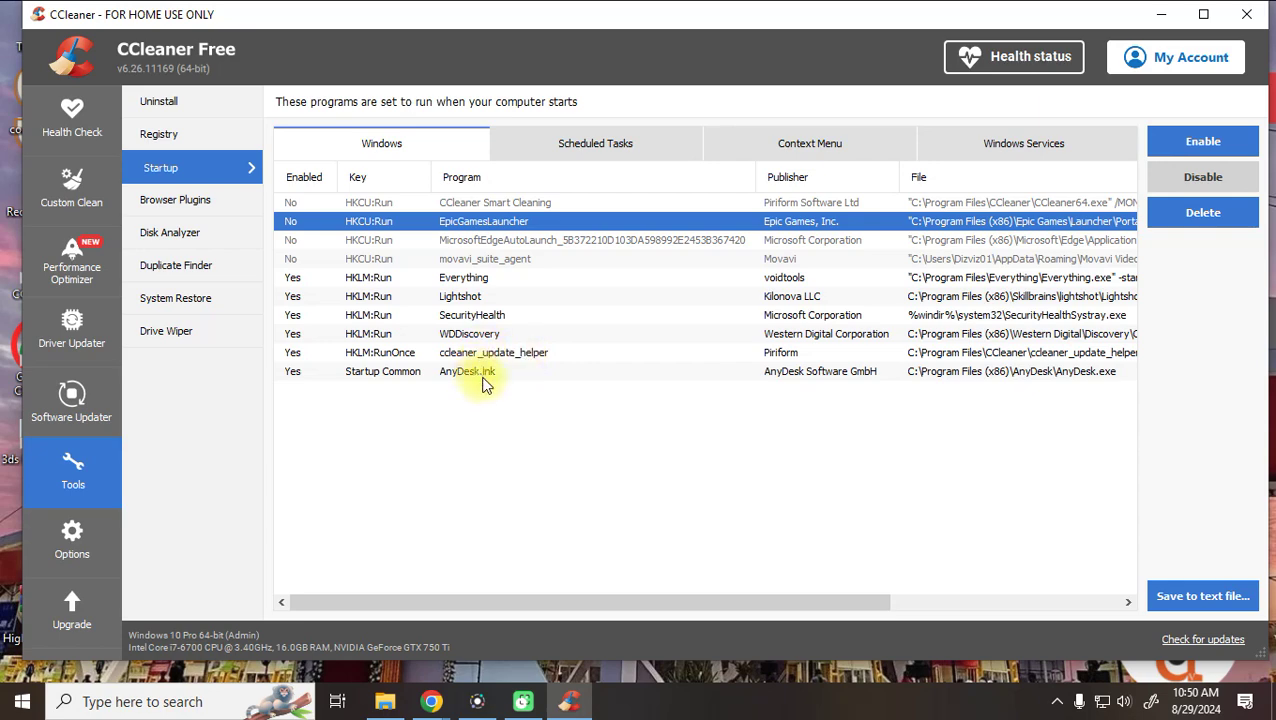
click(480, 377)
right_click(474, 386)
click(524, 398)
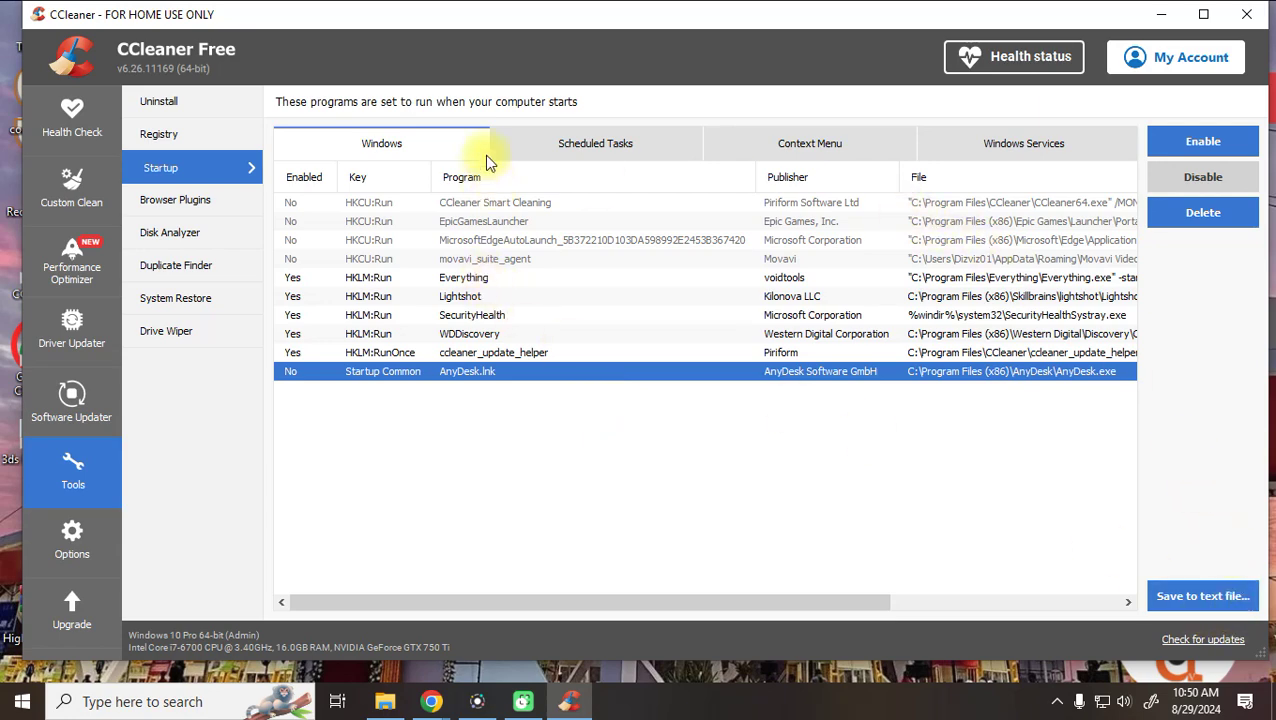
Disable the TeamViewer, Red Giant Service and UltraViewer Service startup entries under Windows services, and close CCleaner
click(1022, 150)
scroll(517, 446, down, 1)
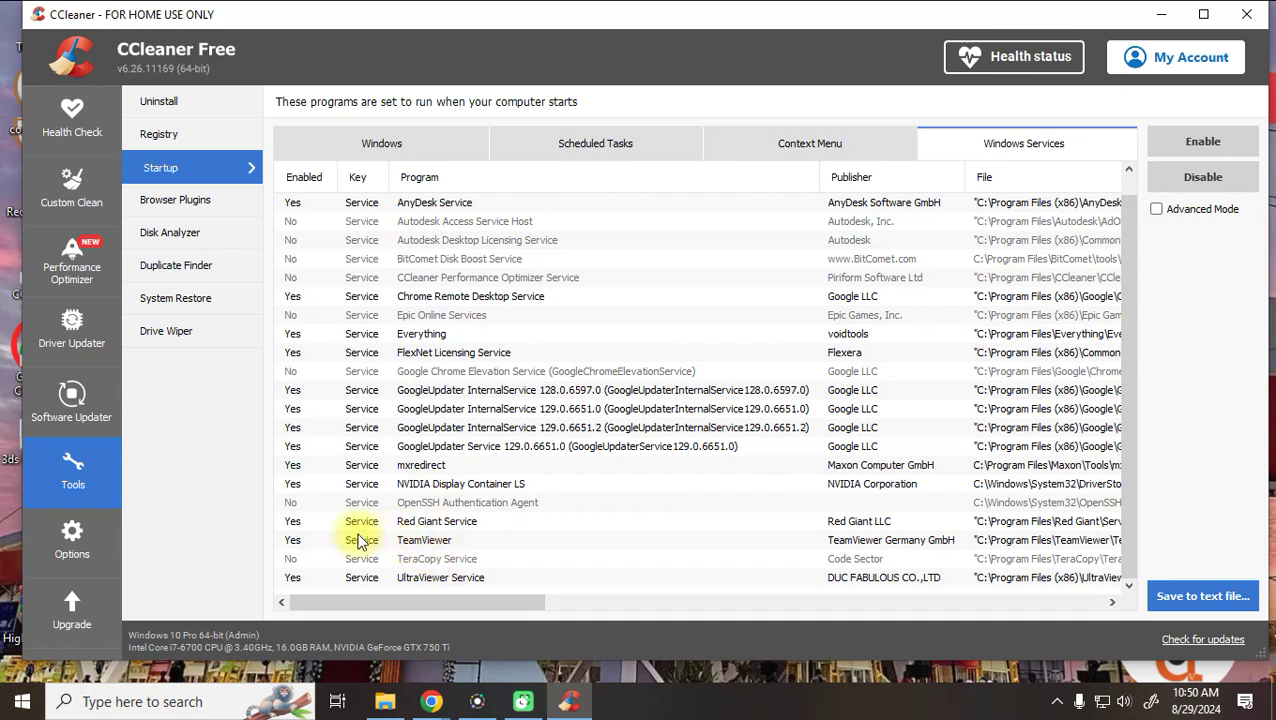
click(410, 546)
right_click(410, 546)
click(465, 549)
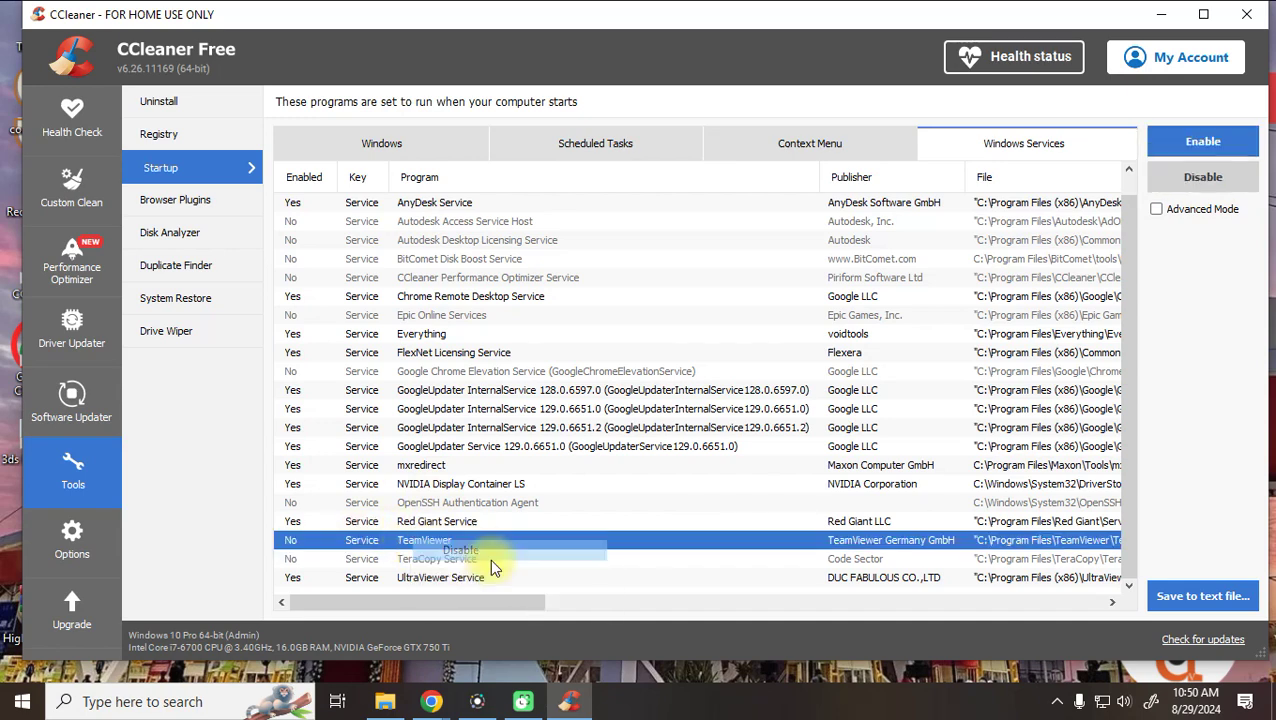
right_click(445, 530)
click(484, 530)
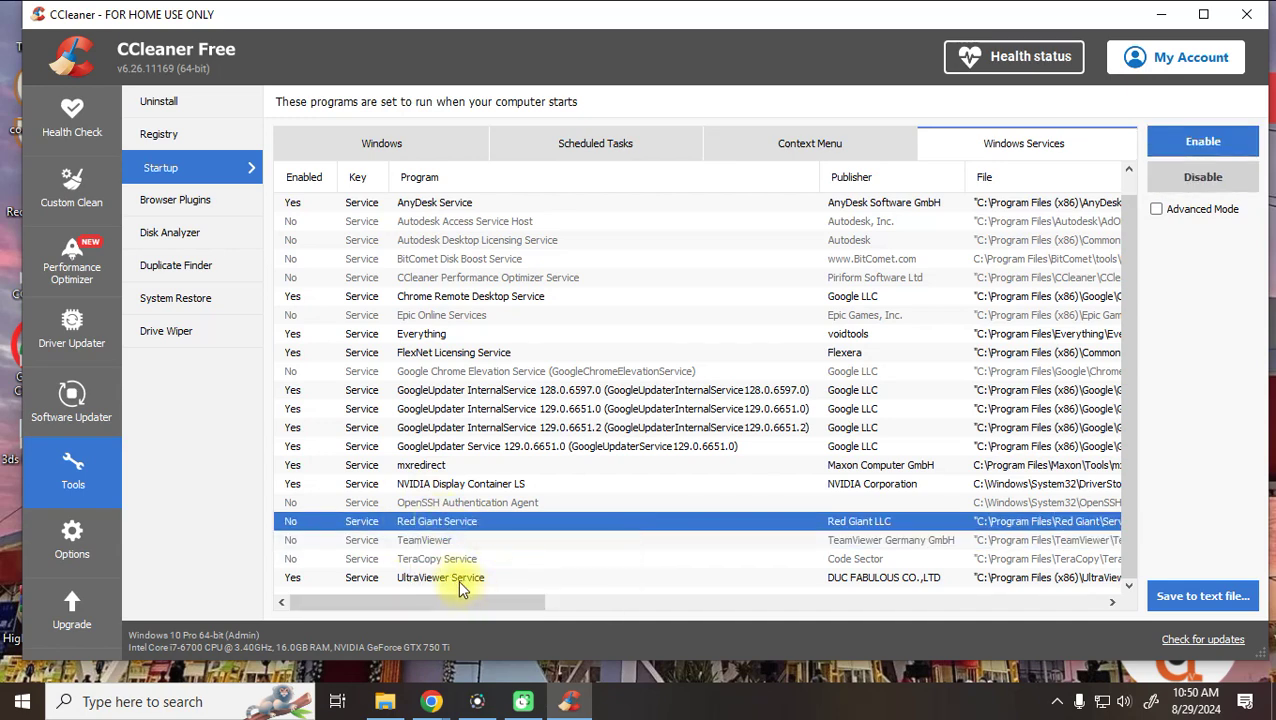
click(456, 579)
right_click(456, 579)
click(500, 590)
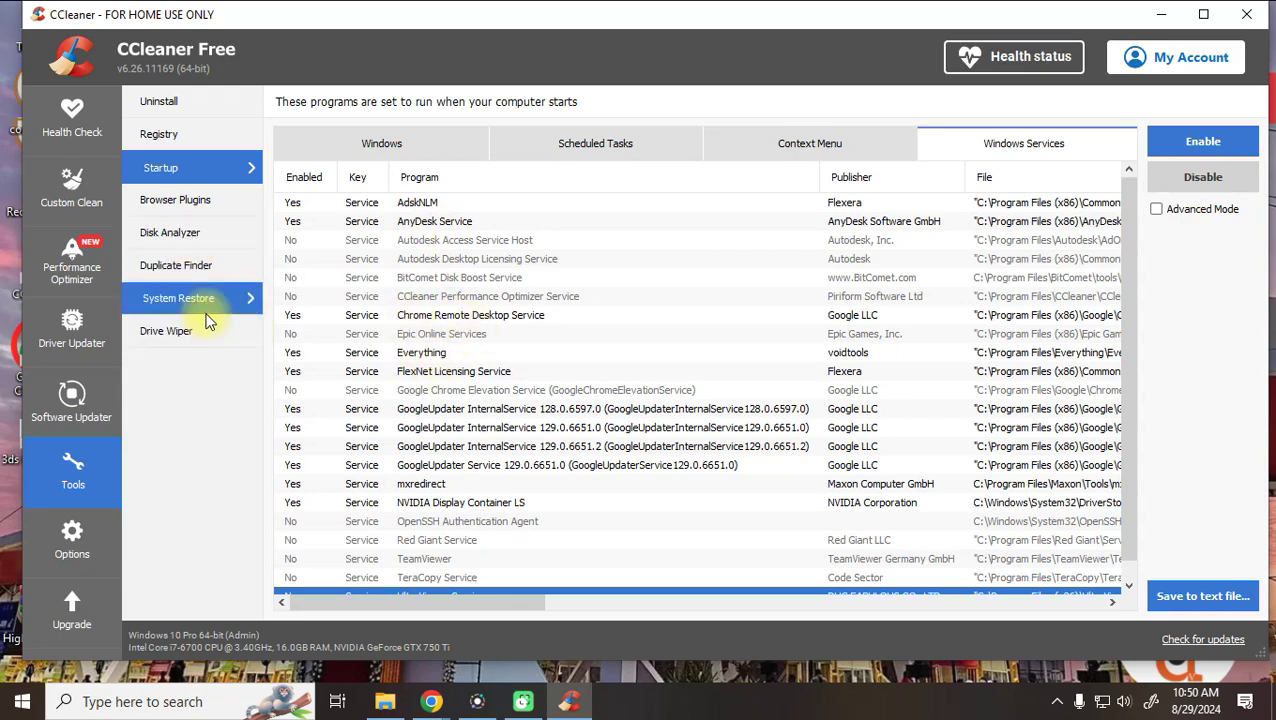
click(1247, 14)
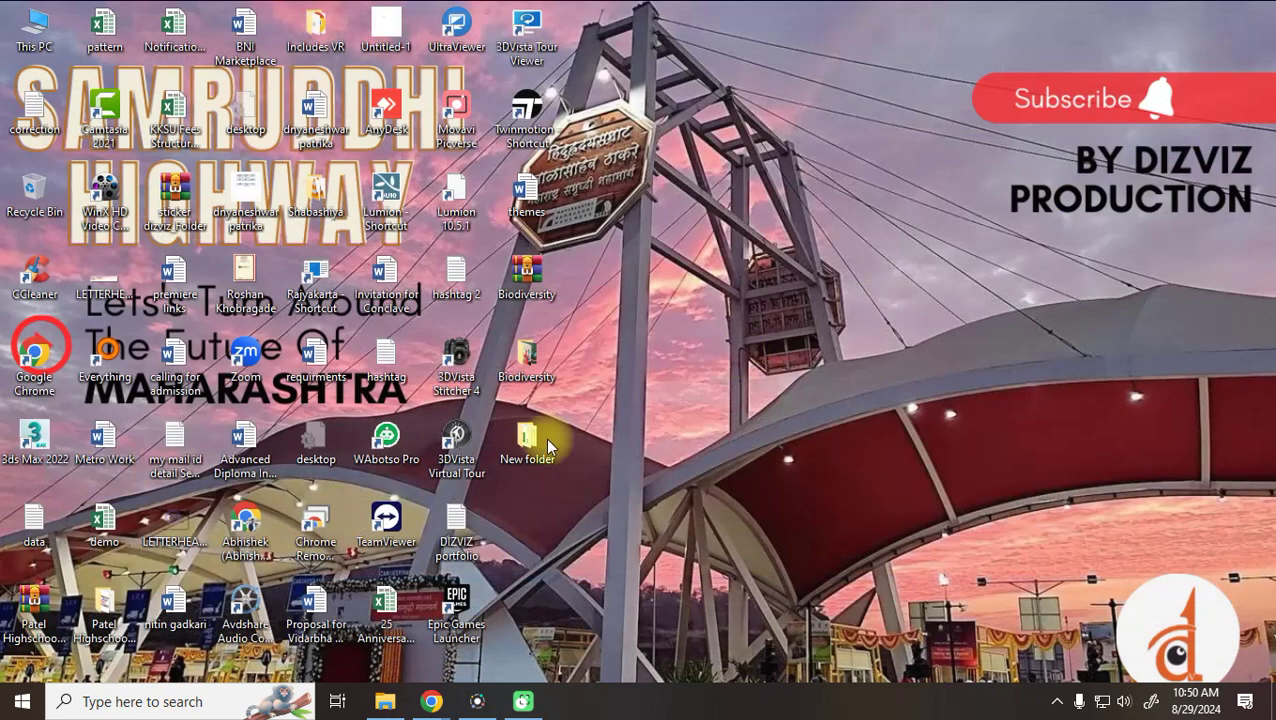
click(22, 705)
click(23, 660)
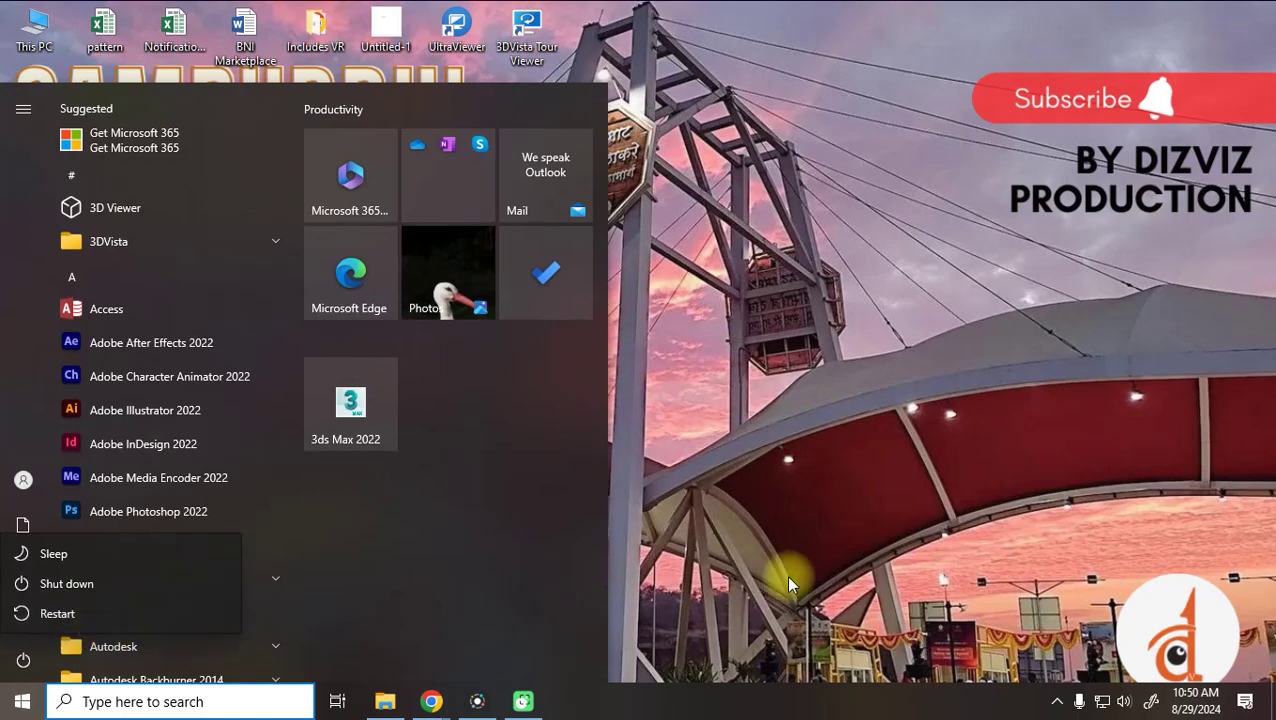
key(Escape)
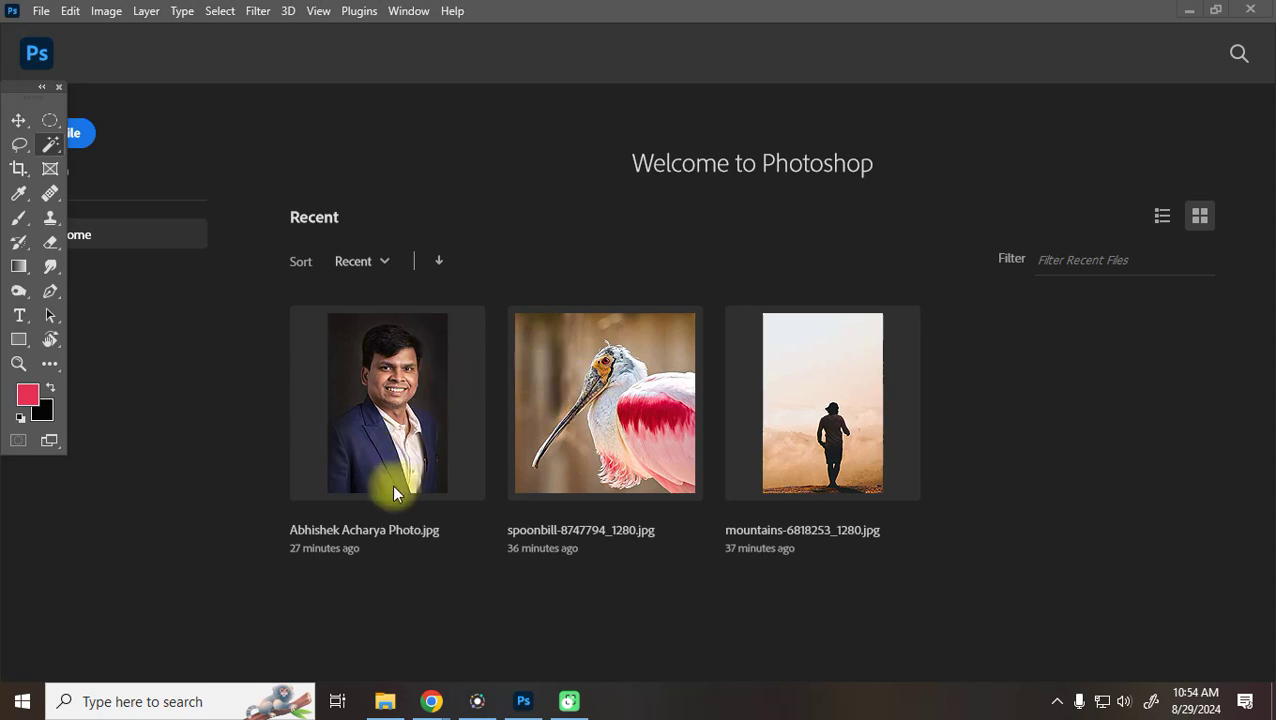
Open the recent portrait of the man in the blue suit, and reopen the closed Giggster color-range article from Chrome's history
click(380, 441)
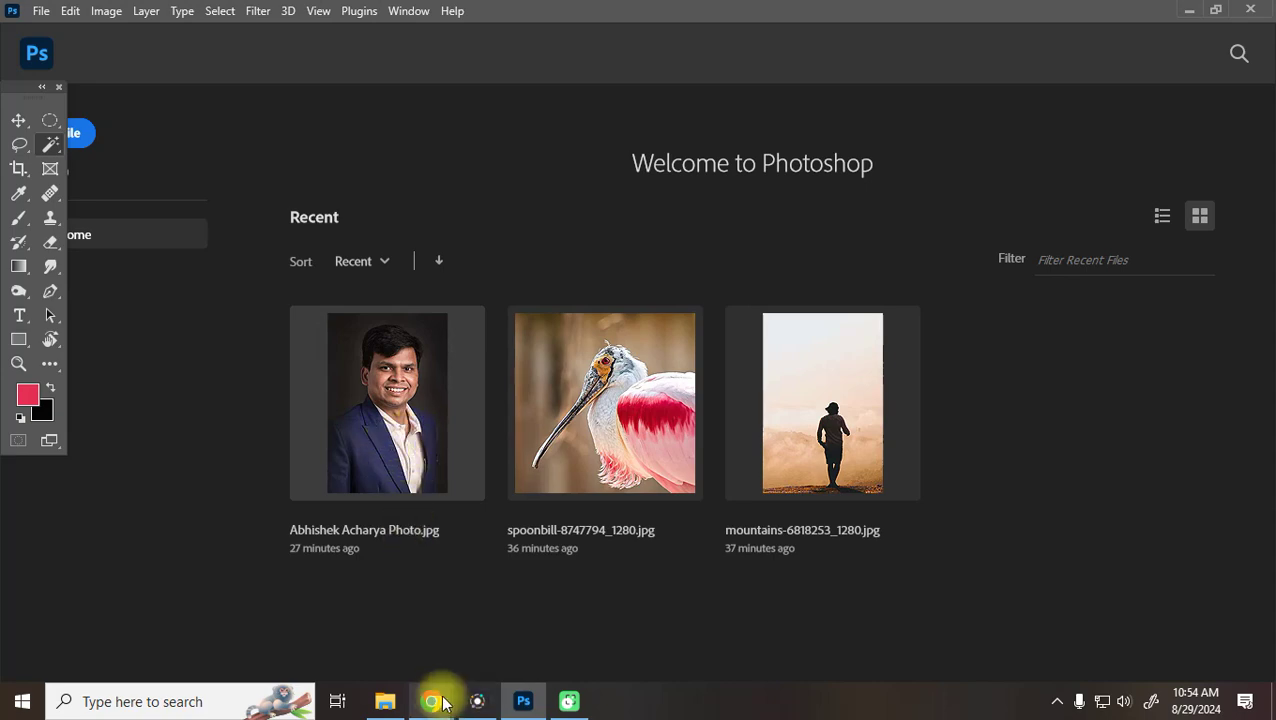
mouse_move(431, 701)
click(344, 619)
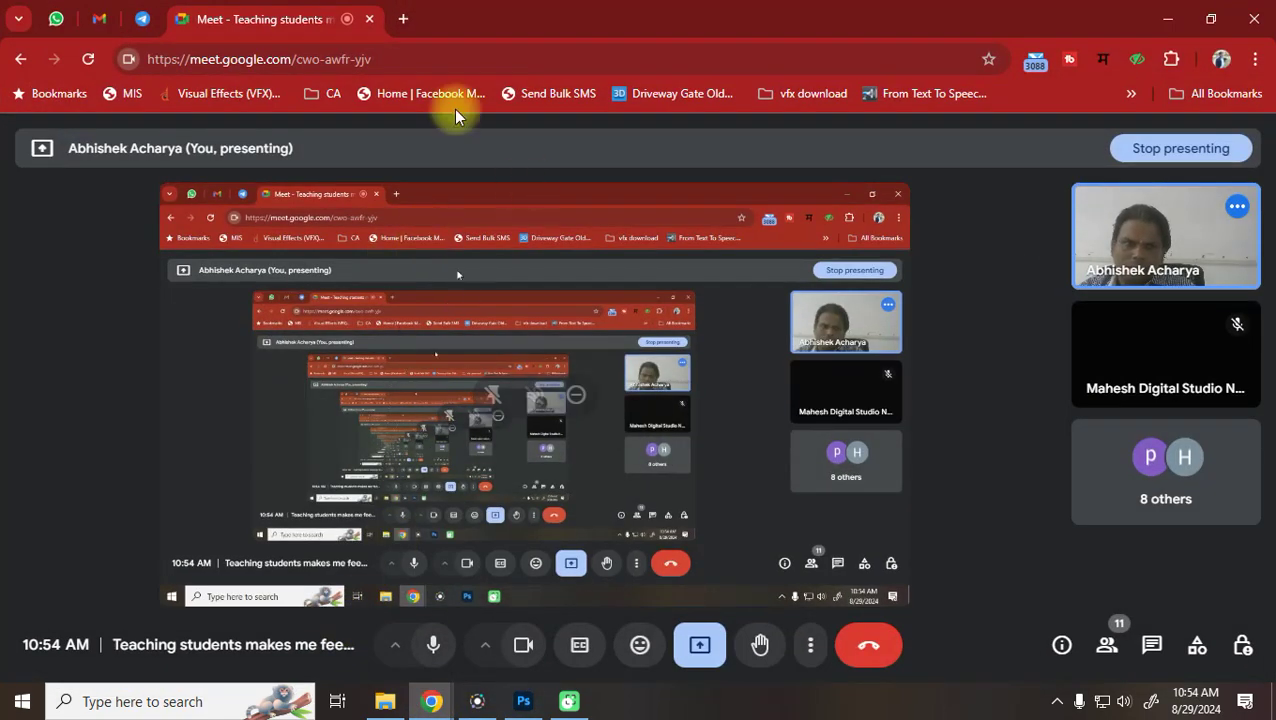
click(1255, 59)
mouse_move(1034, 270)
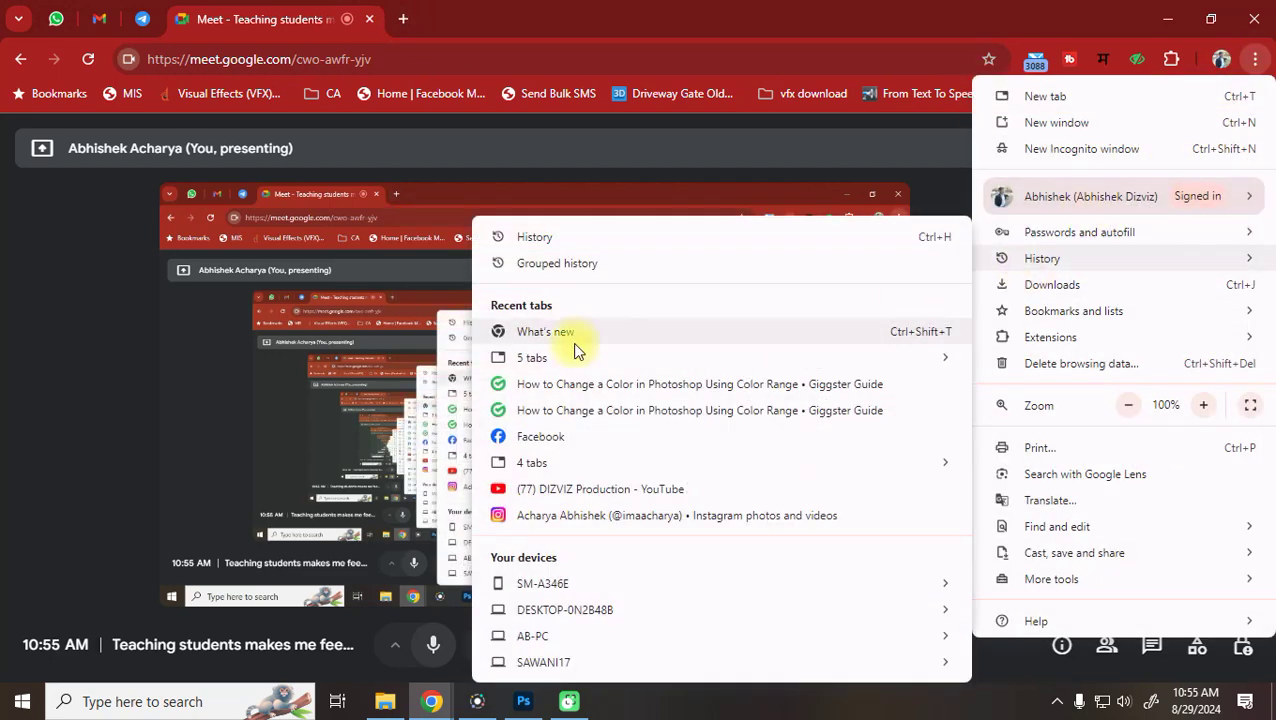
mouse_move(527, 358)
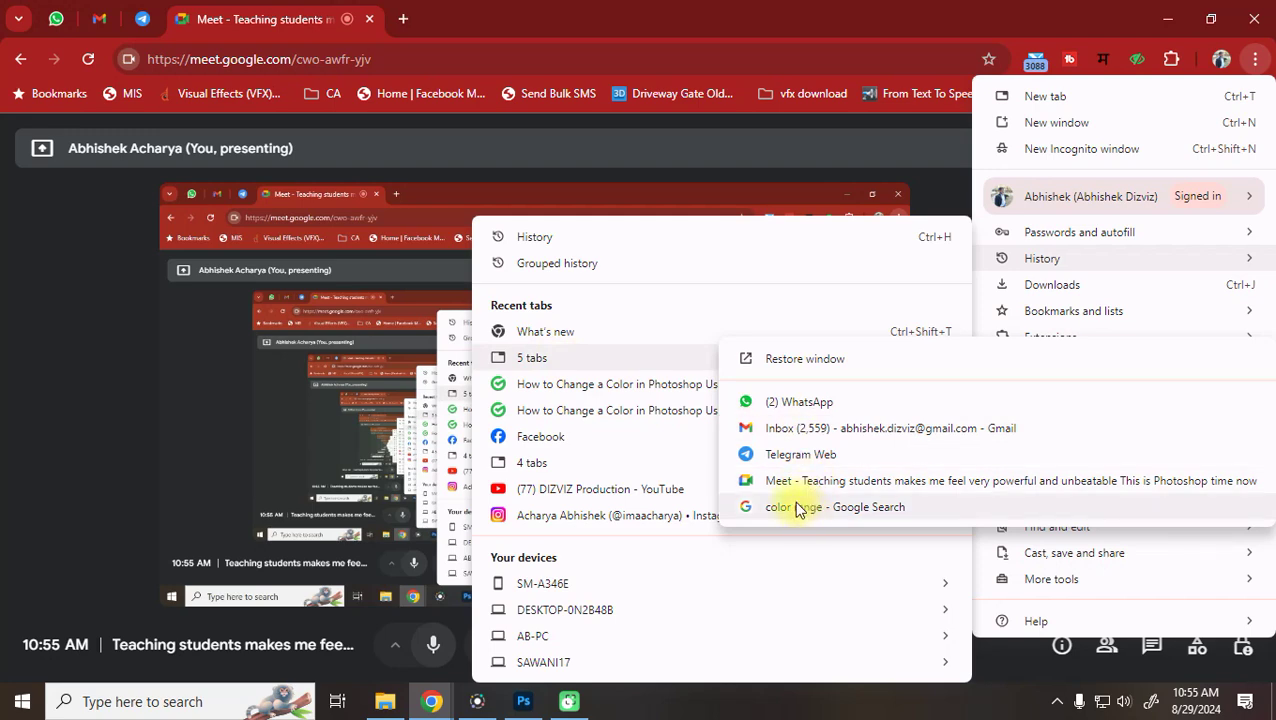
click(672, 386)
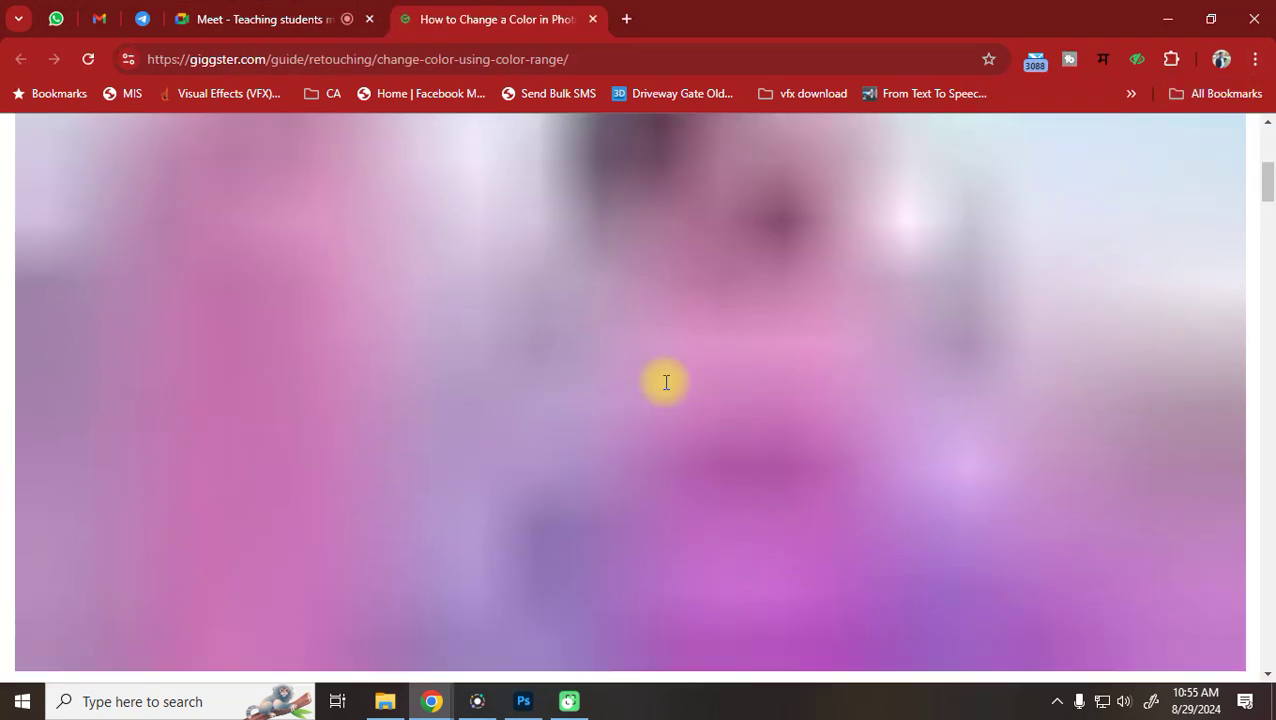
Copy the purple-smoke portrait image from the Giggster article
scroll(662, 380, up, 2)
right_click(697, 405)
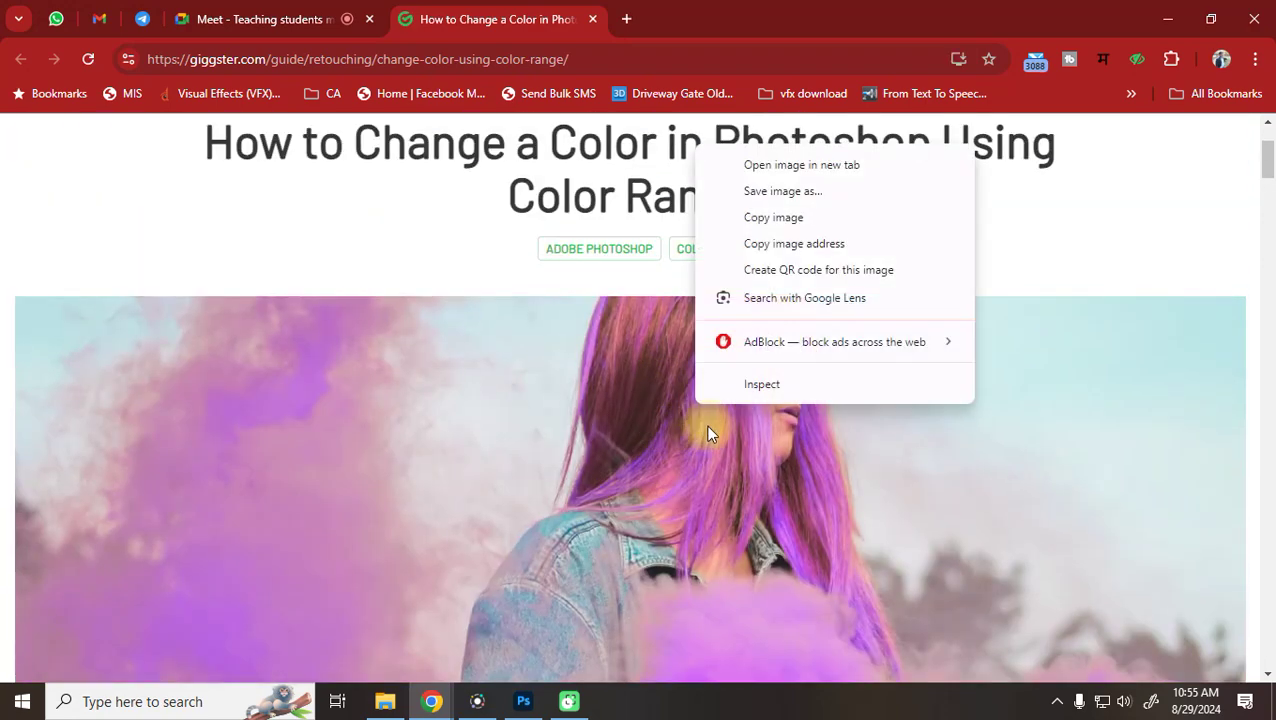
click(774, 217)
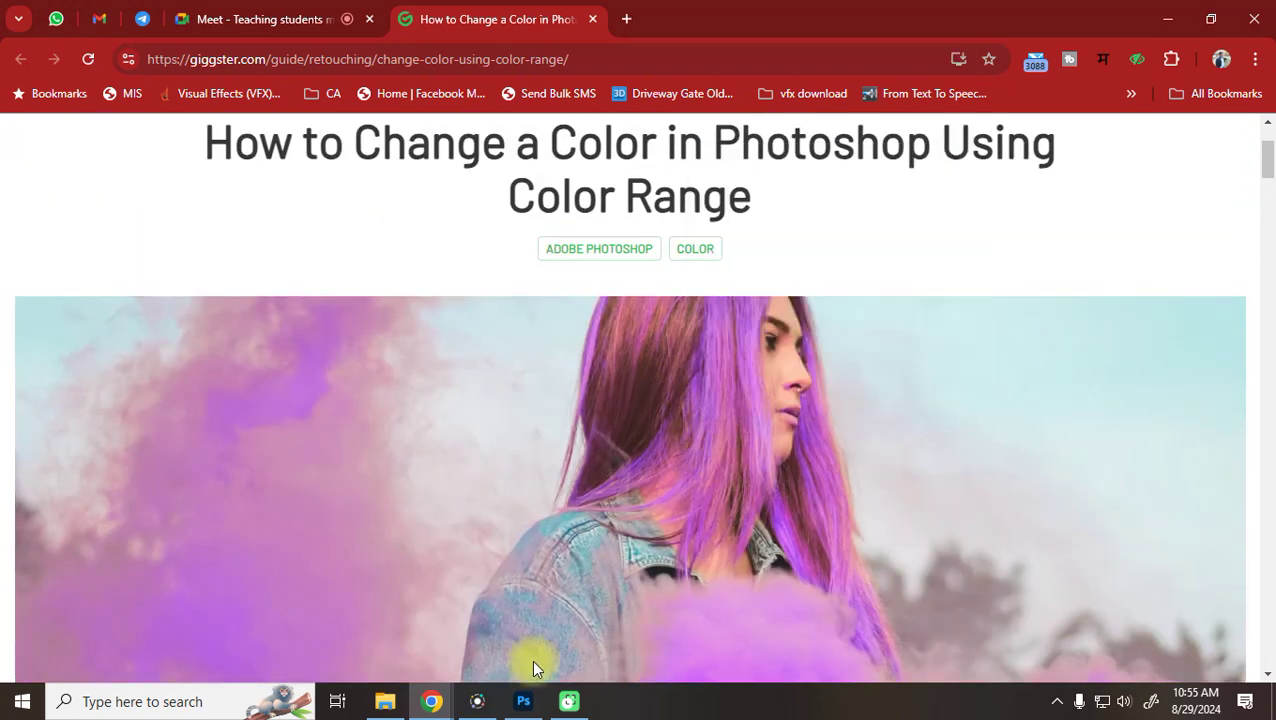
click(523, 700)
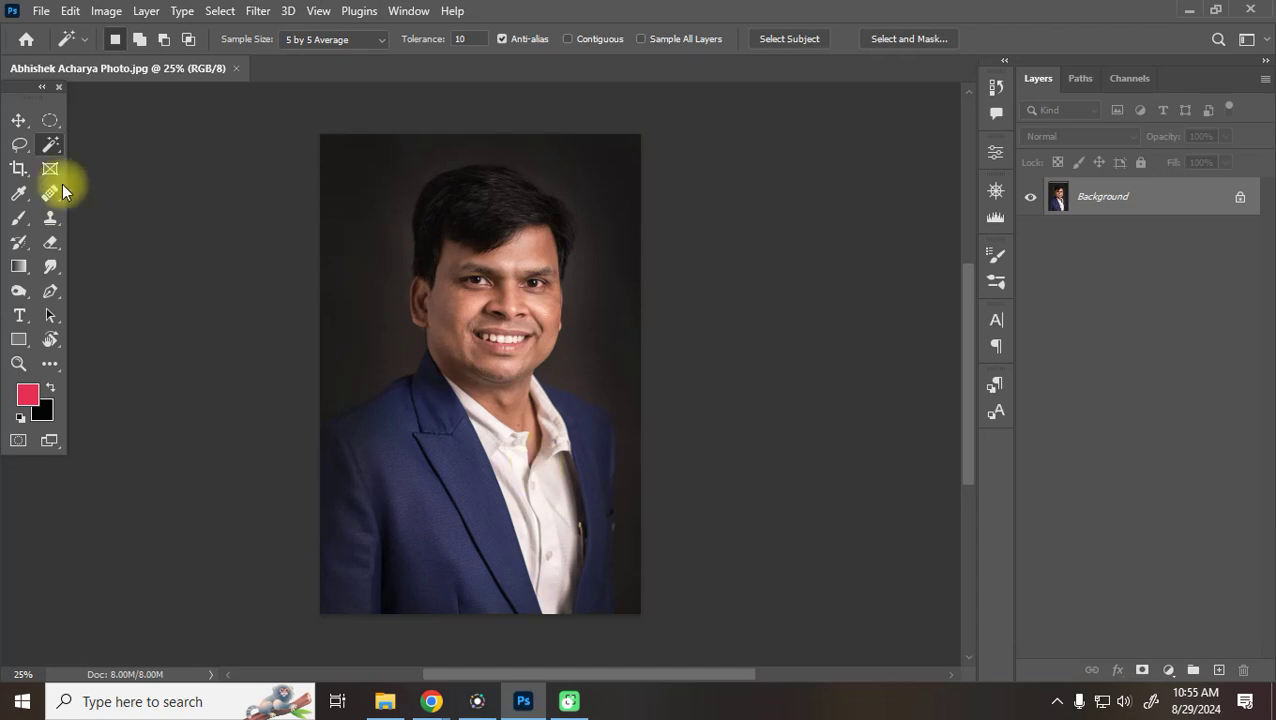
key(ctrl+n)
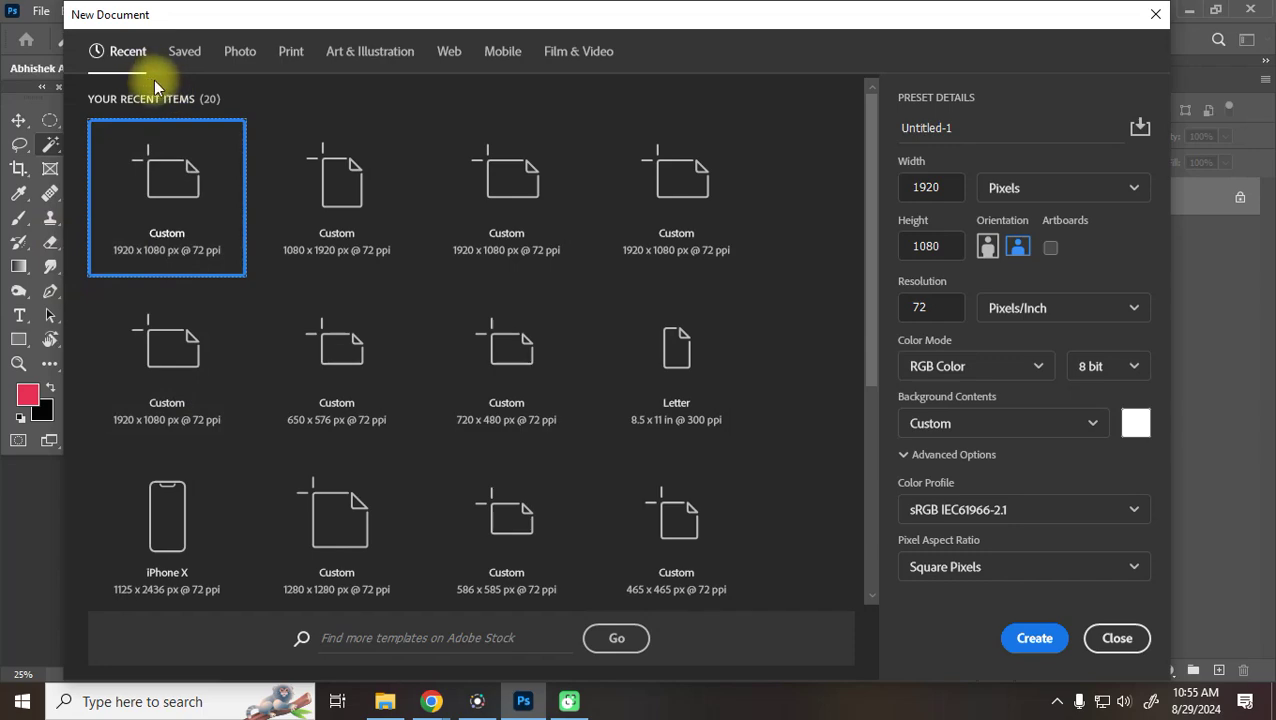
click(1116, 638)
Return to the Giggster article in Chrome and copy the purple-smoke portrait image again
mouse_move(431, 700)
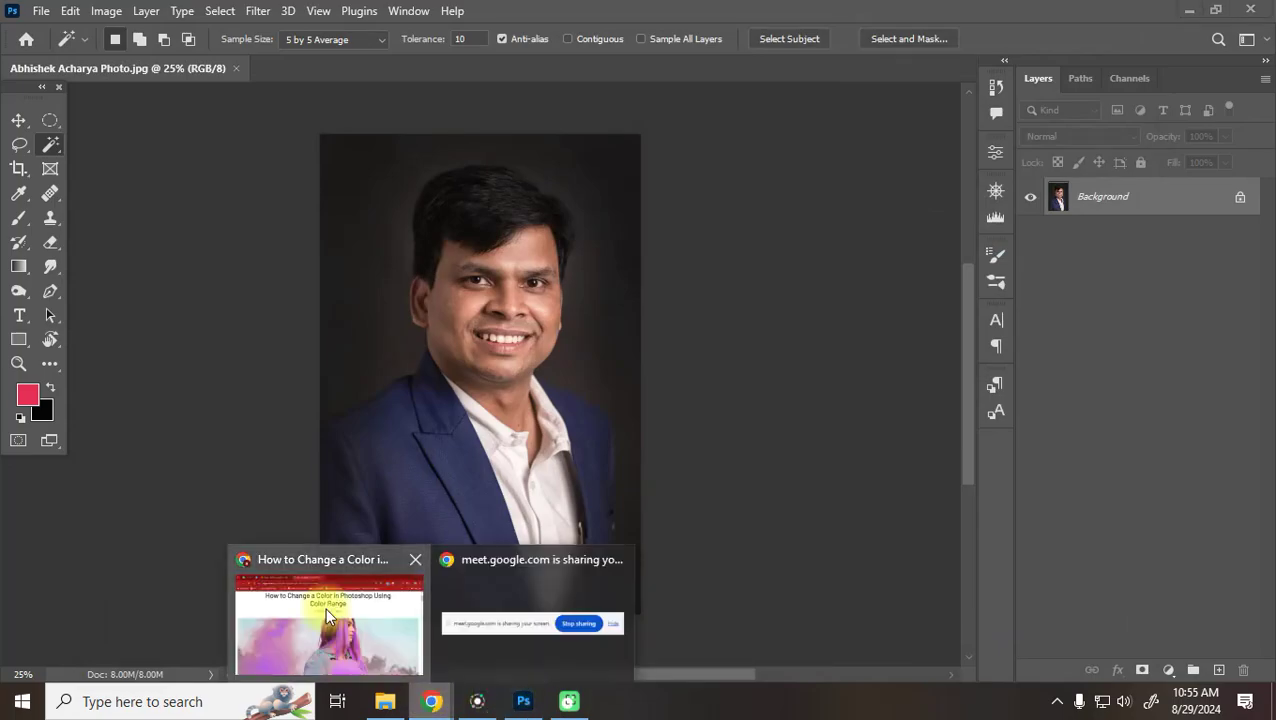
click(325, 607)
scroll(708, 461, down, 1)
scroll(713, 460, down, 3)
right_click(717, 301)
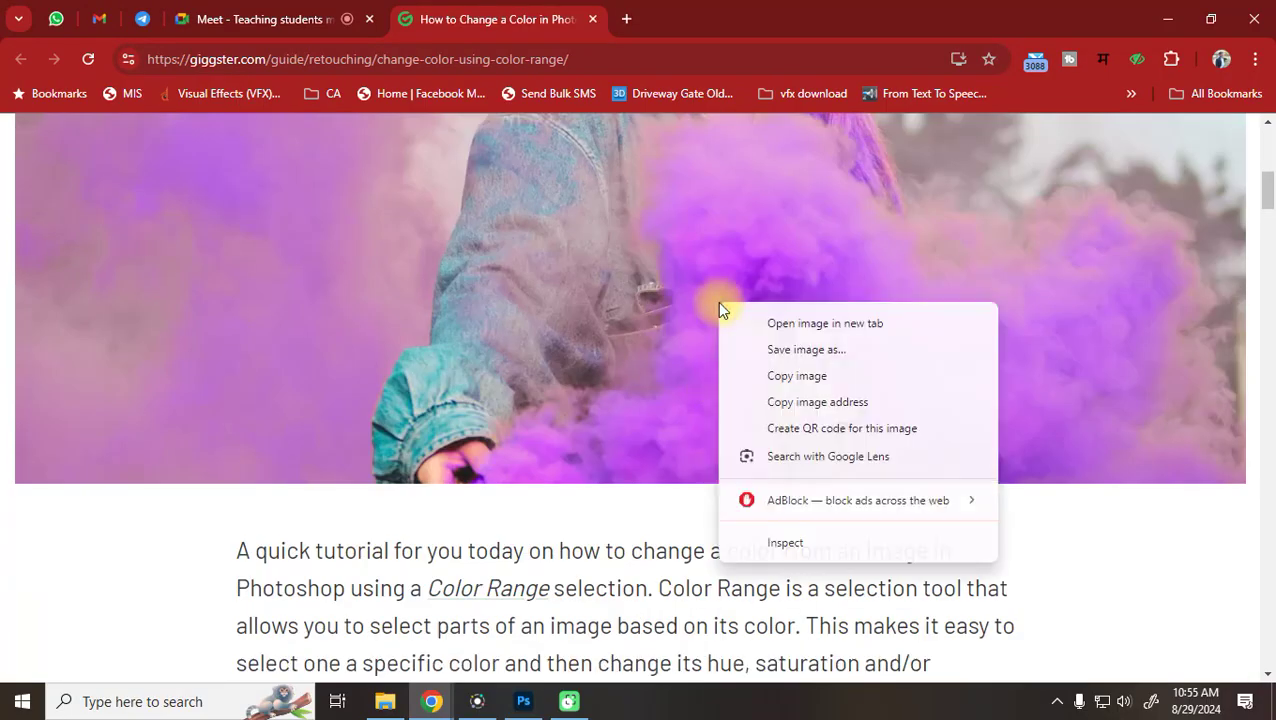
click(805, 376)
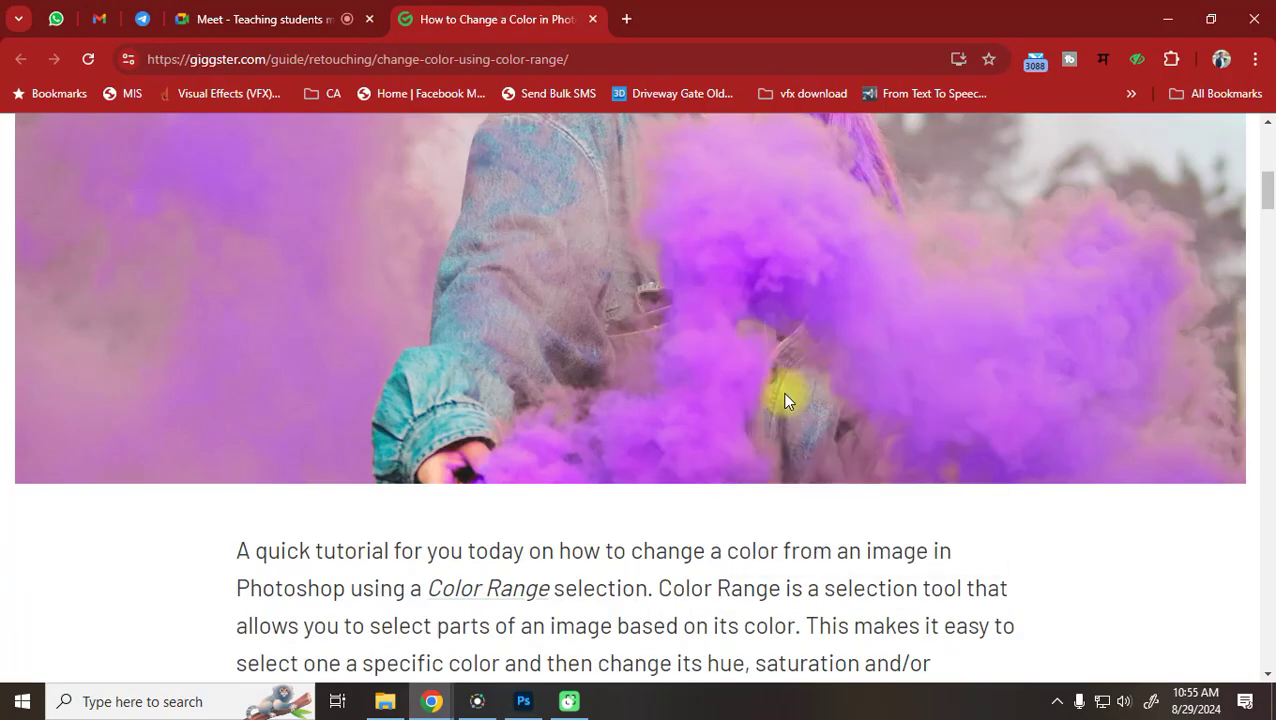
In Photoshop, create a new 1860 x 1735 px document from the Clipboard preset and paste the copied portrait into it
click(528, 702)
key(ctrl+n)
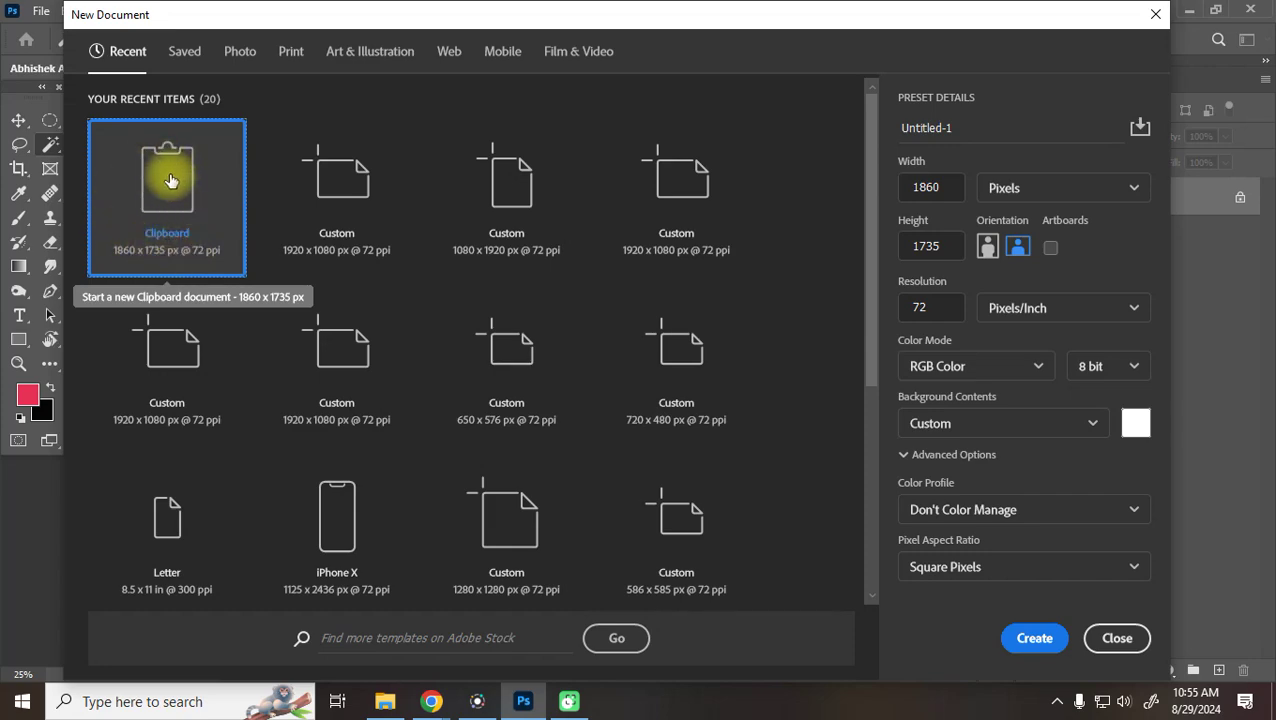
click(1028, 648)
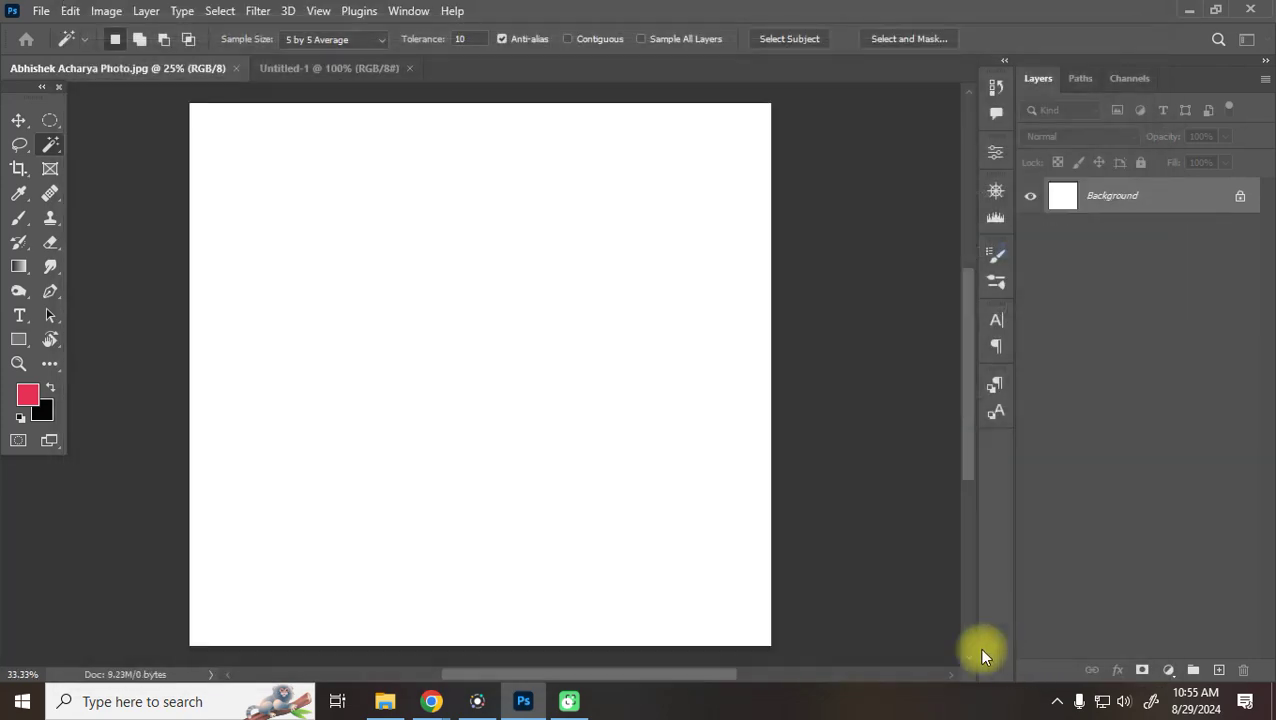
key(ctrl+v)
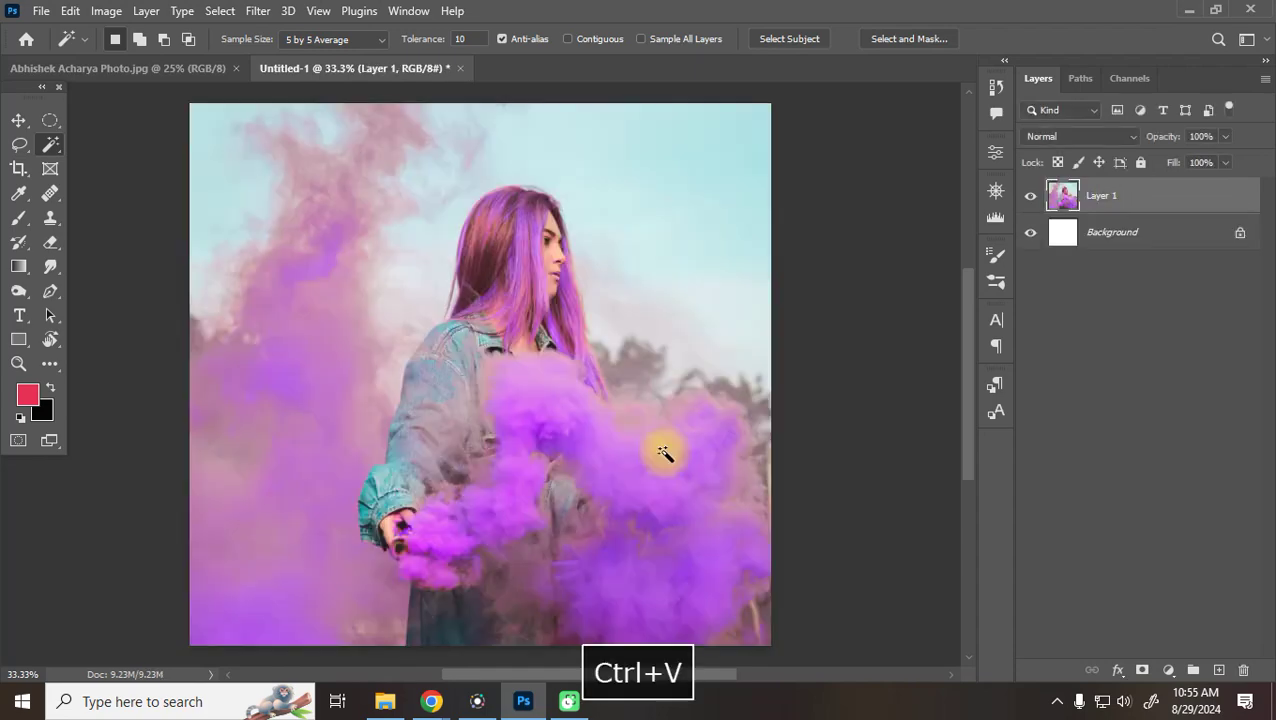
Switch to Chrome and view the Giggster article's portrait with the page zoomed out to 50%
mouse_move(428, 706)
click(364, 640)
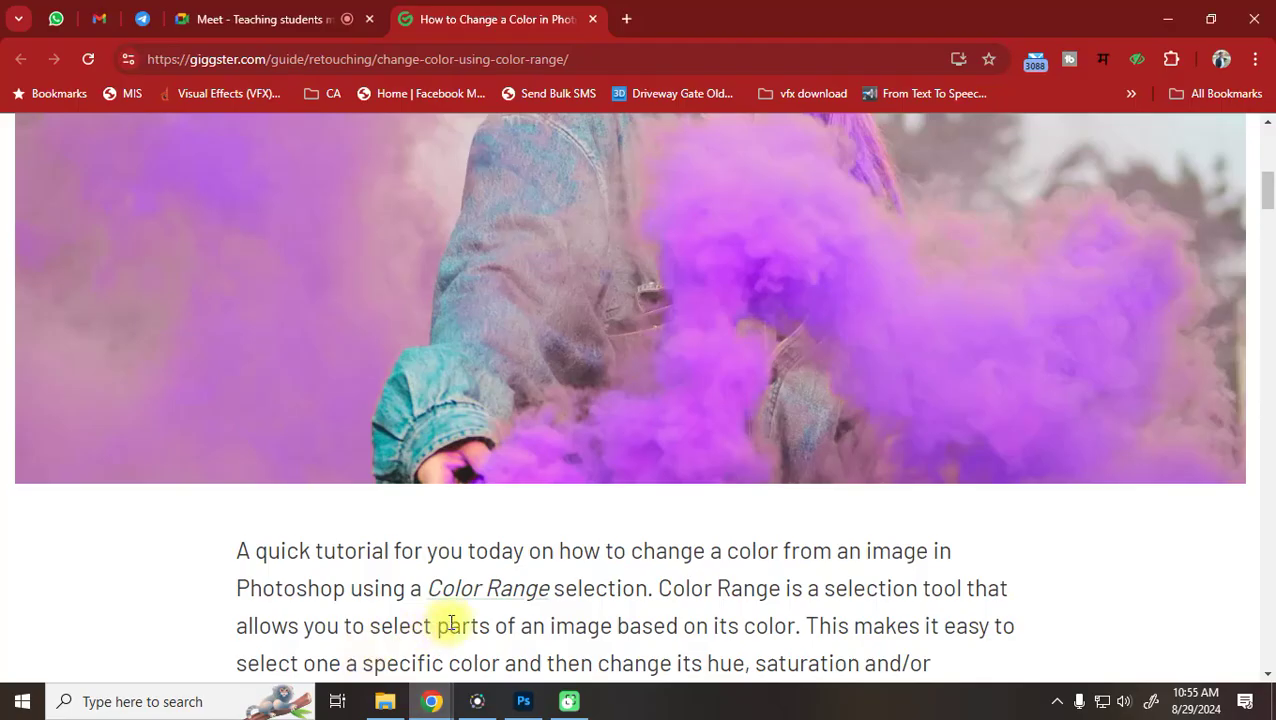
scroll(813, 432, up, 8)
scroll(813, 432, down, 5)
key(ctrl+minus)
key(ctrl+minus)
key(ctrl+minus)
key(ctrl+minus)
key(ctrl+minus)
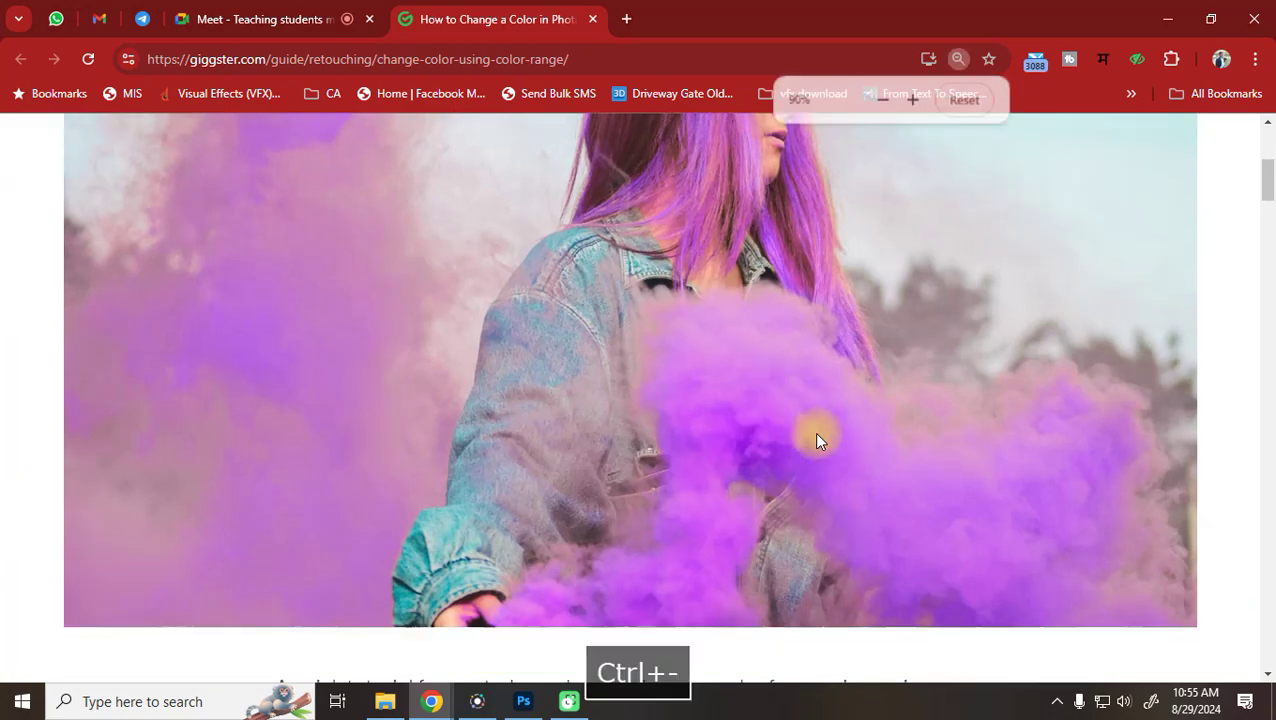
scroll(816, 440, up, 3)
scroll(816, 440, down, 3)
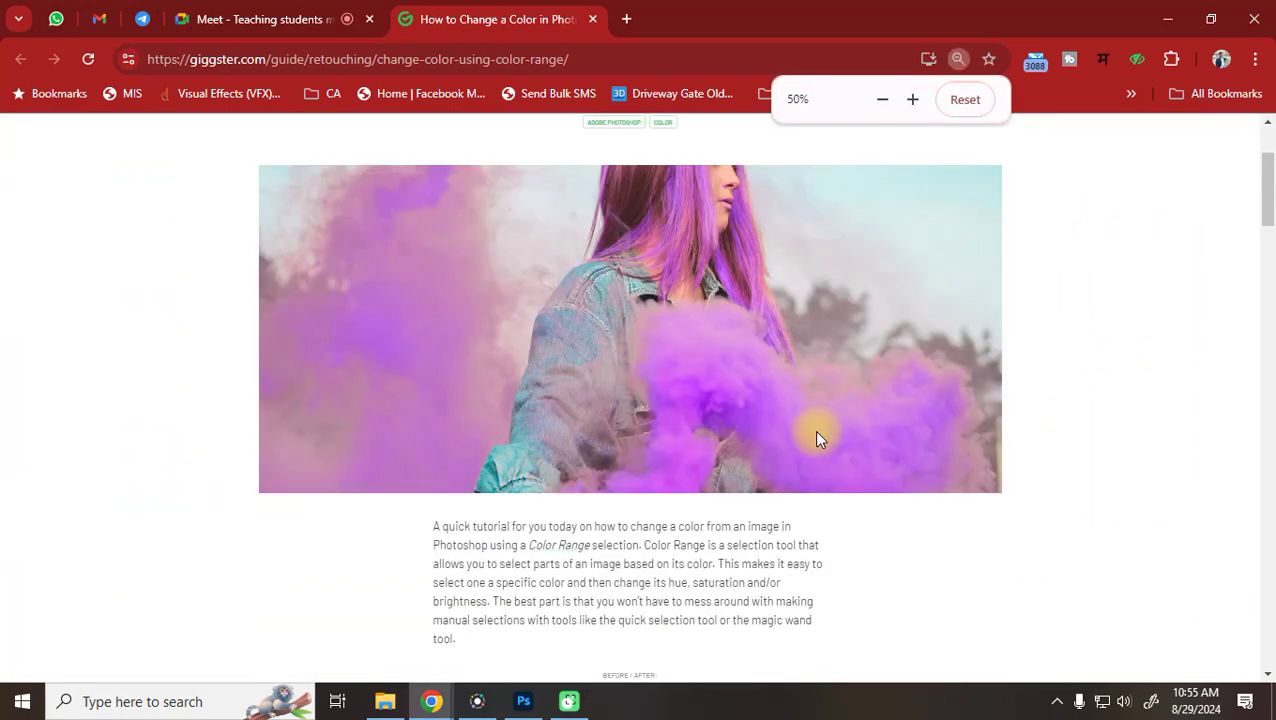
Switch to Photoshop and view the pasted portrait at 50% zoom
click(523, 701)
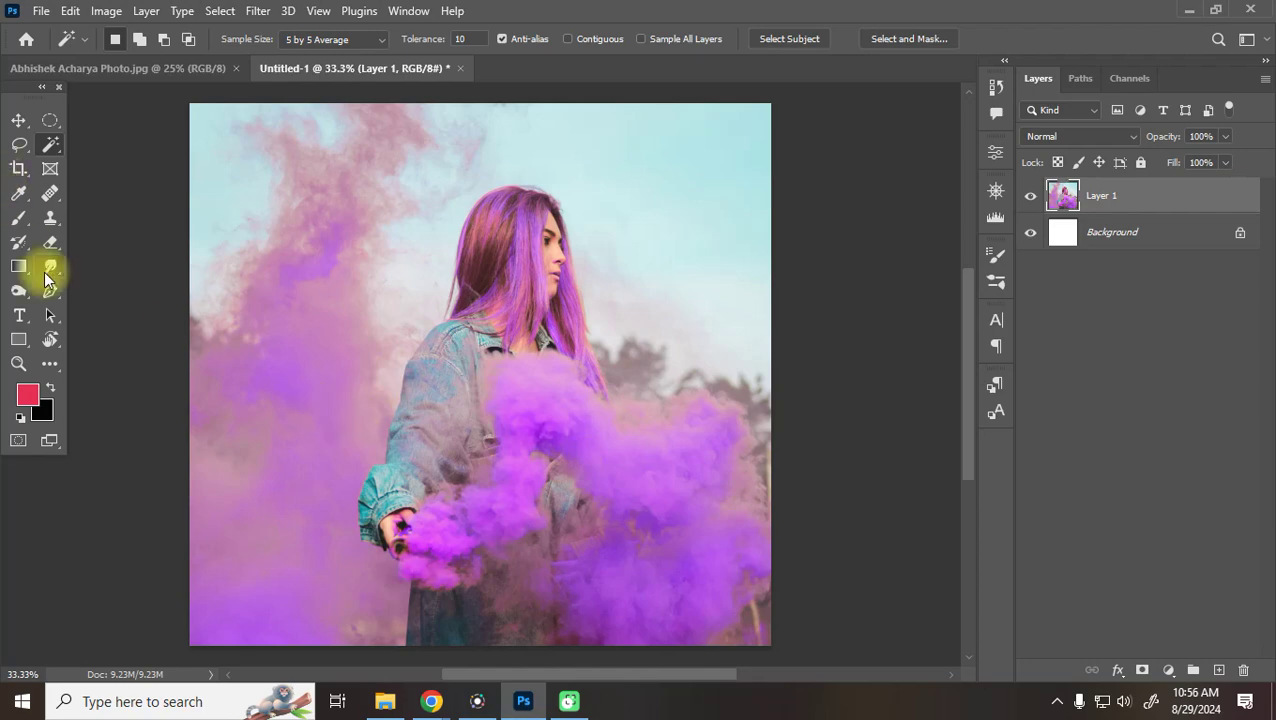
key(ctrl+equal)
key(ctrl+equal)
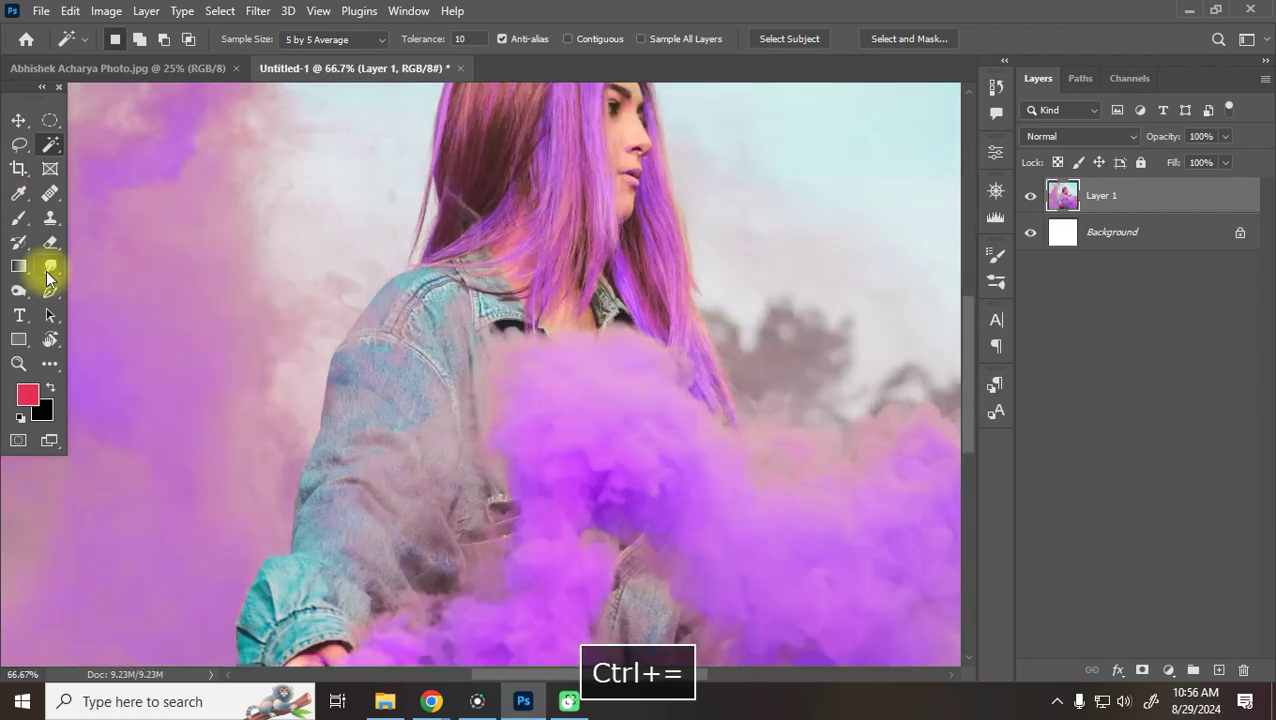
key(ctrl+minus)
Return to Chrome and compare the Giggster article at several page zoom levels, ending at 100%
mouse_move(431, 701)
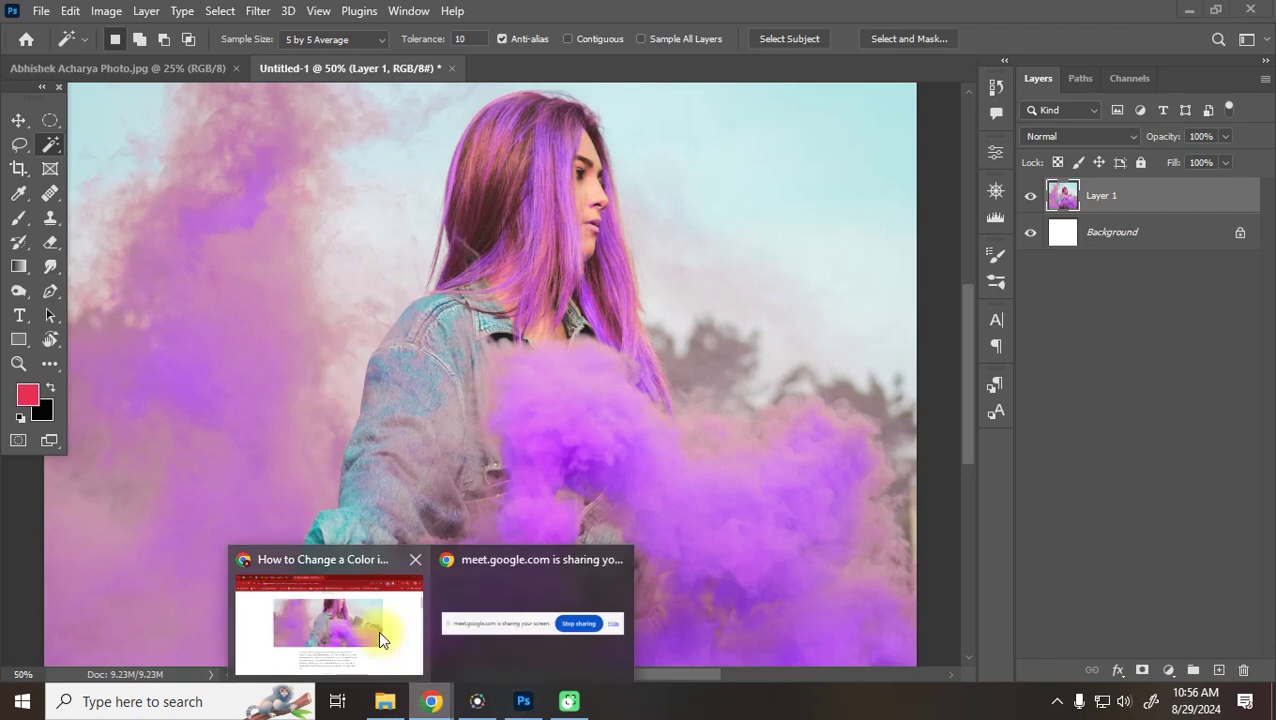
click(380, 640)
key(ctrl+equal)
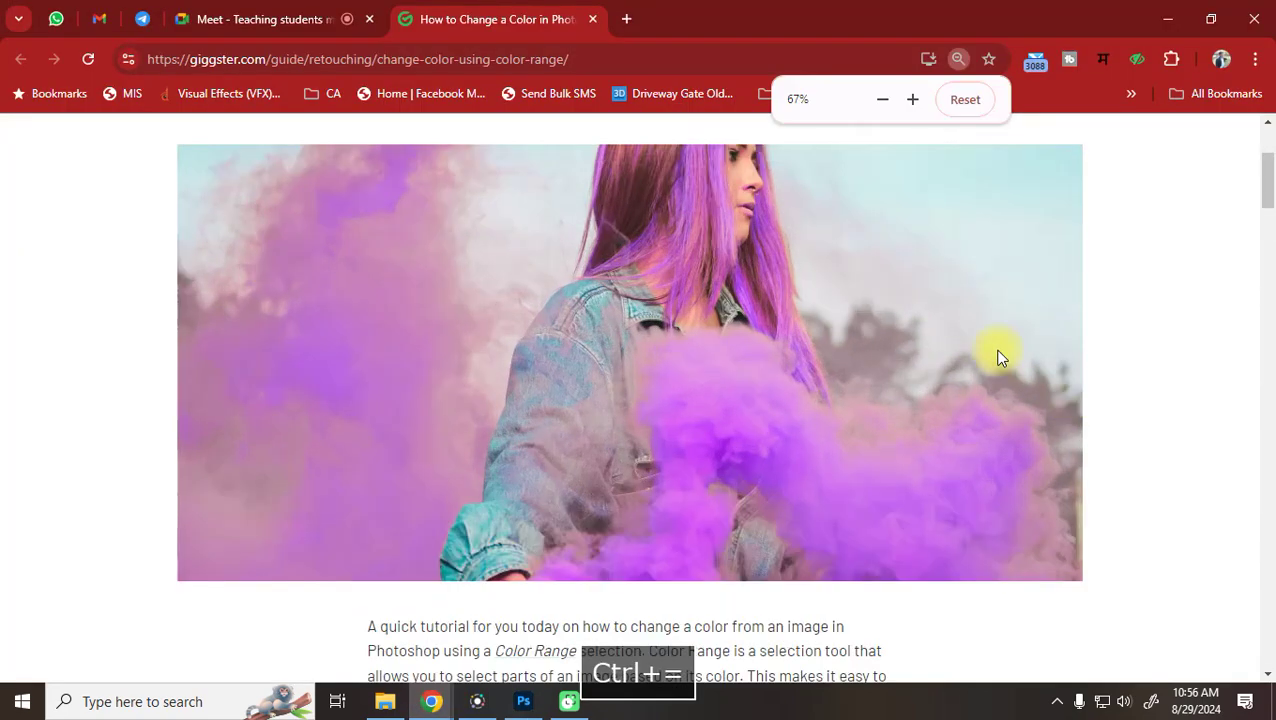
click(952, 104)
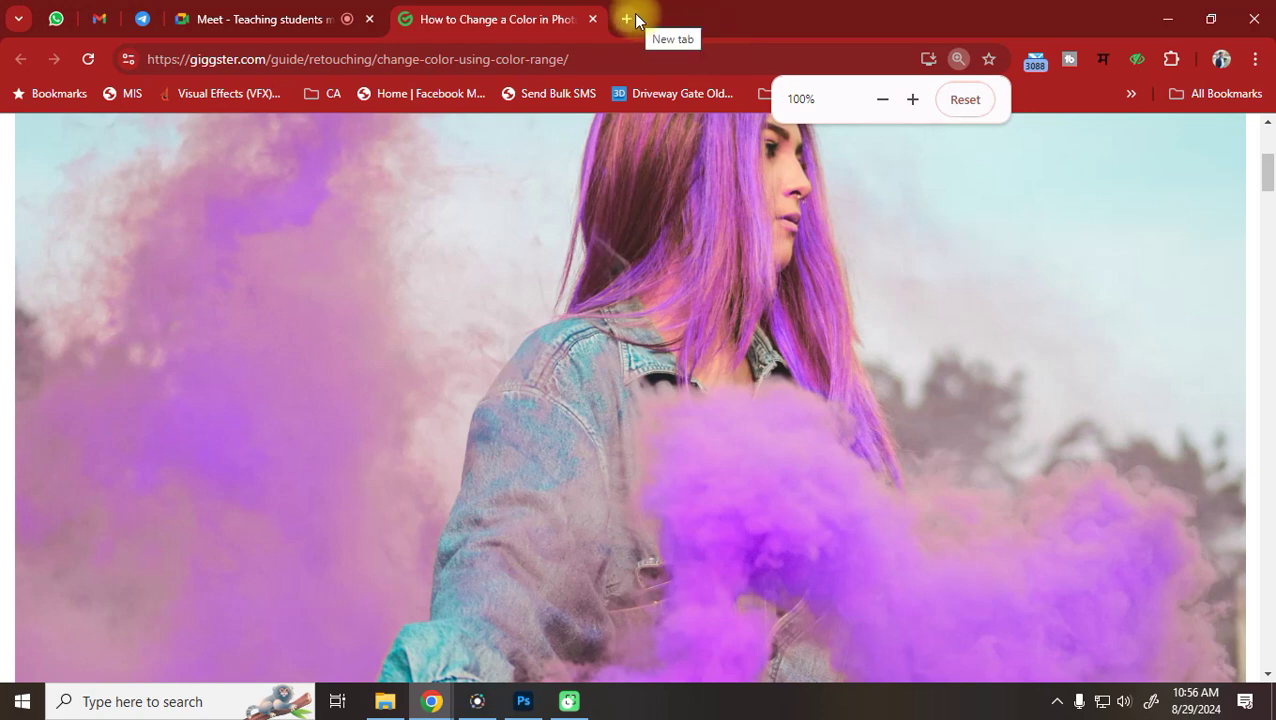
key(ctrl+minus)
key(ctrl+minus)
key(ctrl+minus)
key(ctrl+minus)
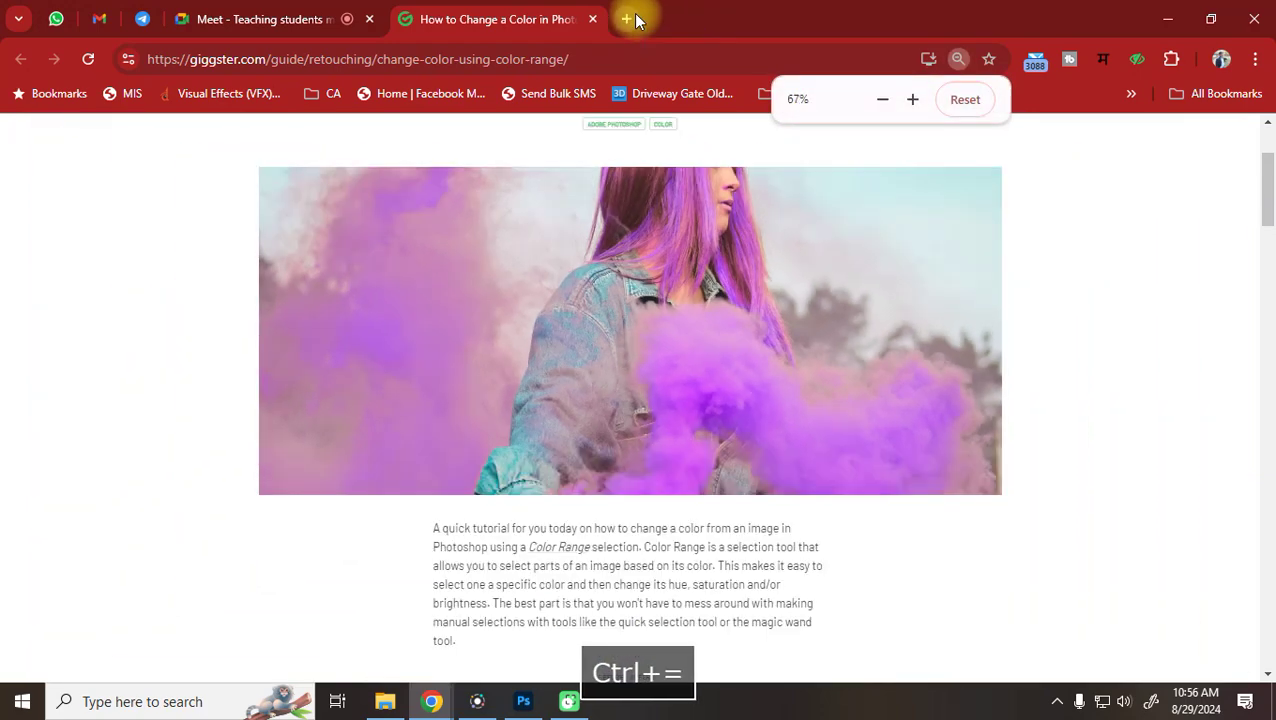
key(ctrl+equal)
key(ctrl+equal)
key(ctrl+equal)
key(ctrl+equal)
key(ctrl+0)
key(ctrl+minus)
key(ctrl+minus)
key(ctrl+minus)
key(ctrl+equal)
key(ctrl+equal)
key(ctrl+equal)
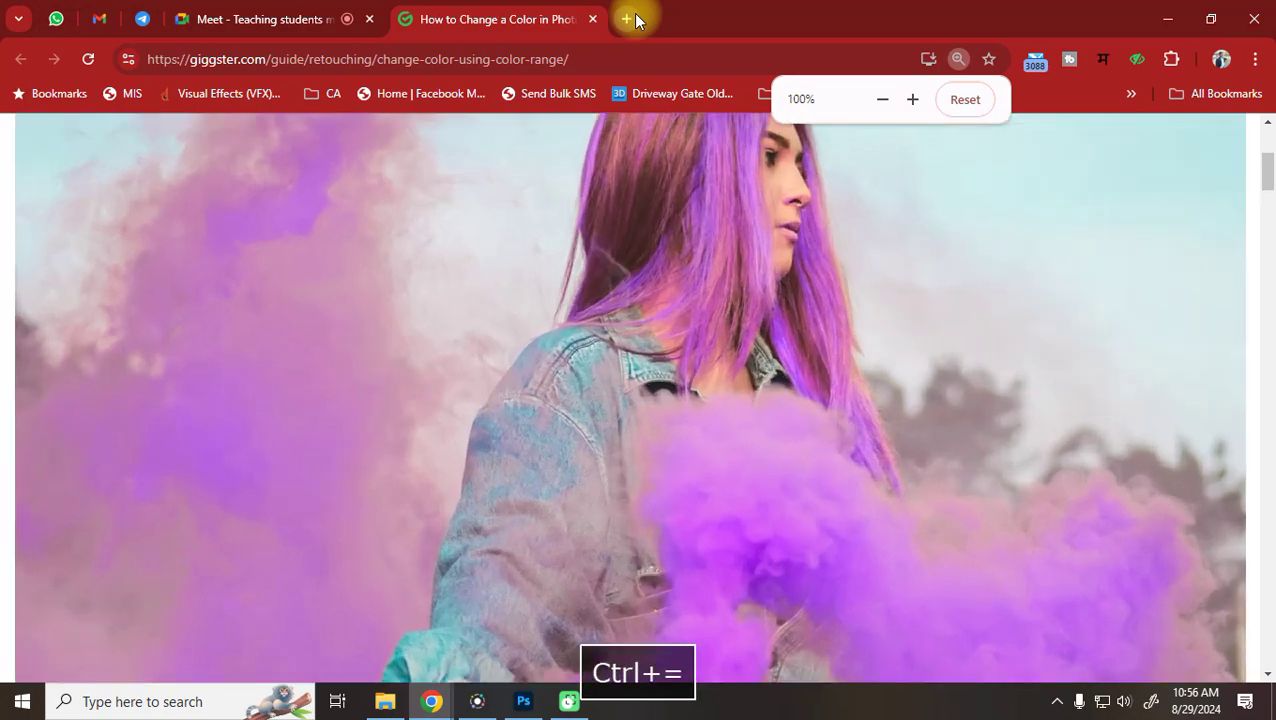
Search Google for "holi color images" in a new browser tab
click(634, 16)
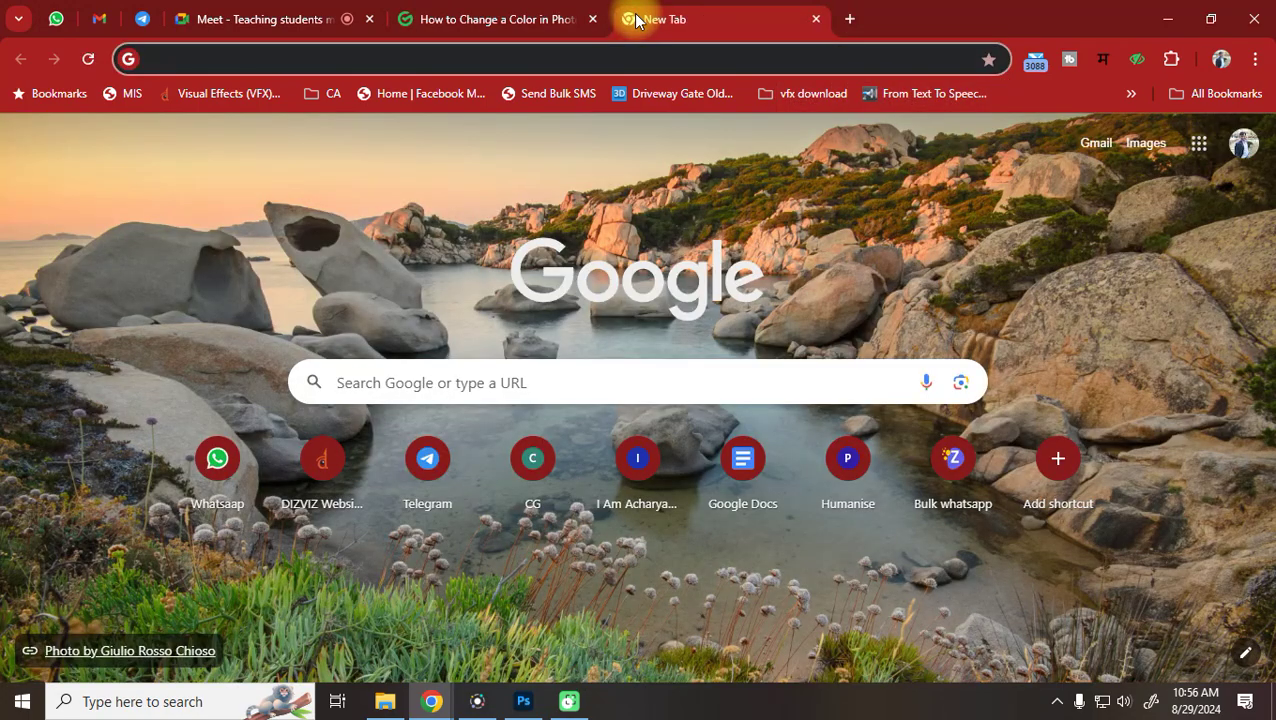
click(470, 19)
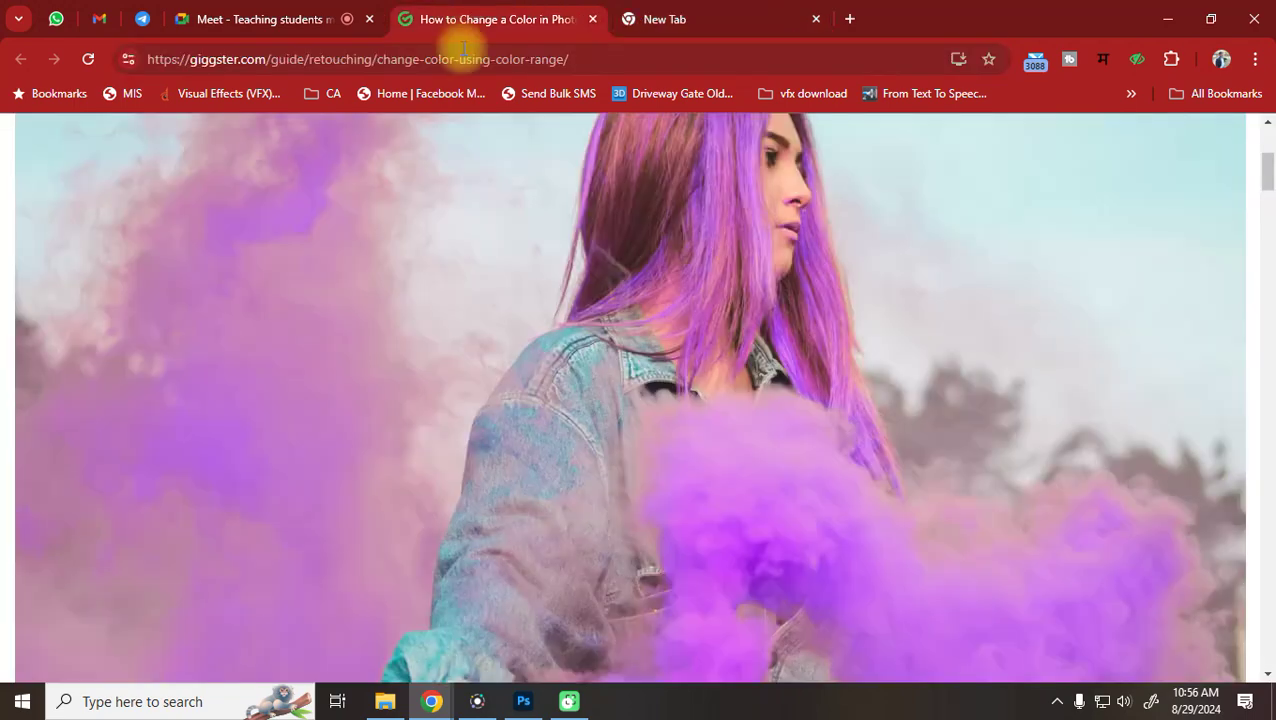
click(722, 18)
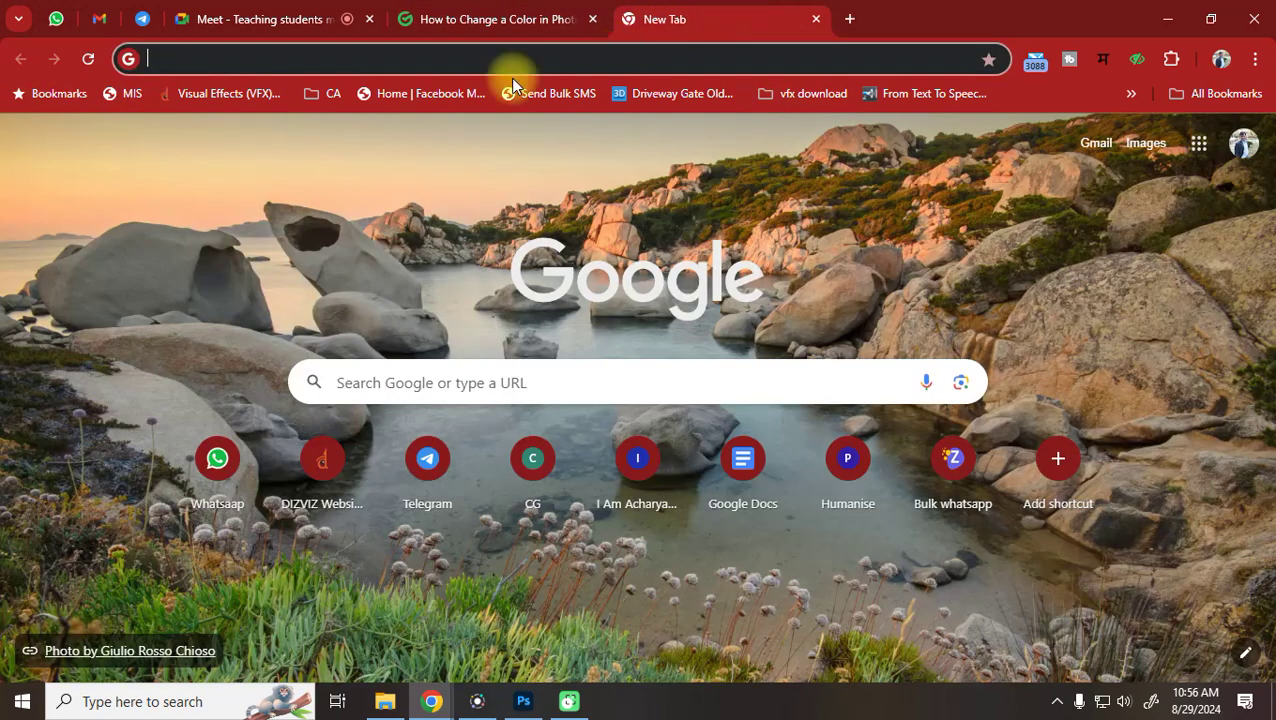
text(c)
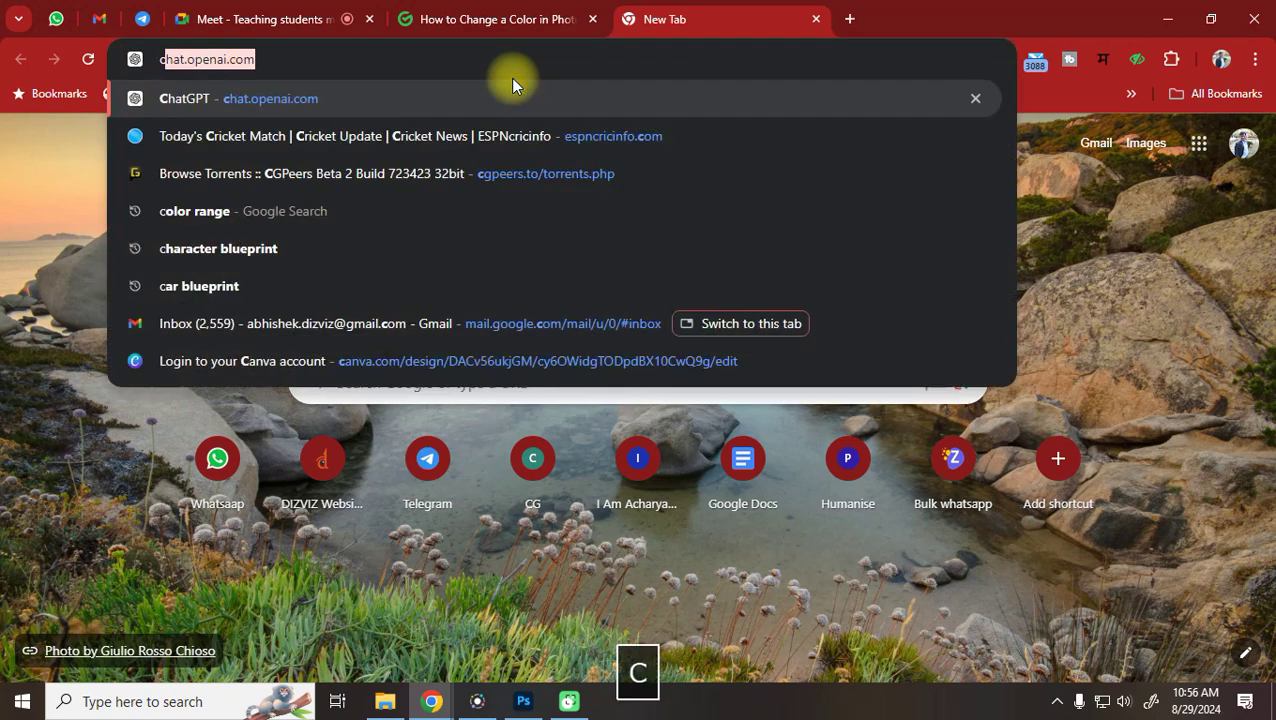
key(BackSpace)
key(BackSpace)
text(holi color )
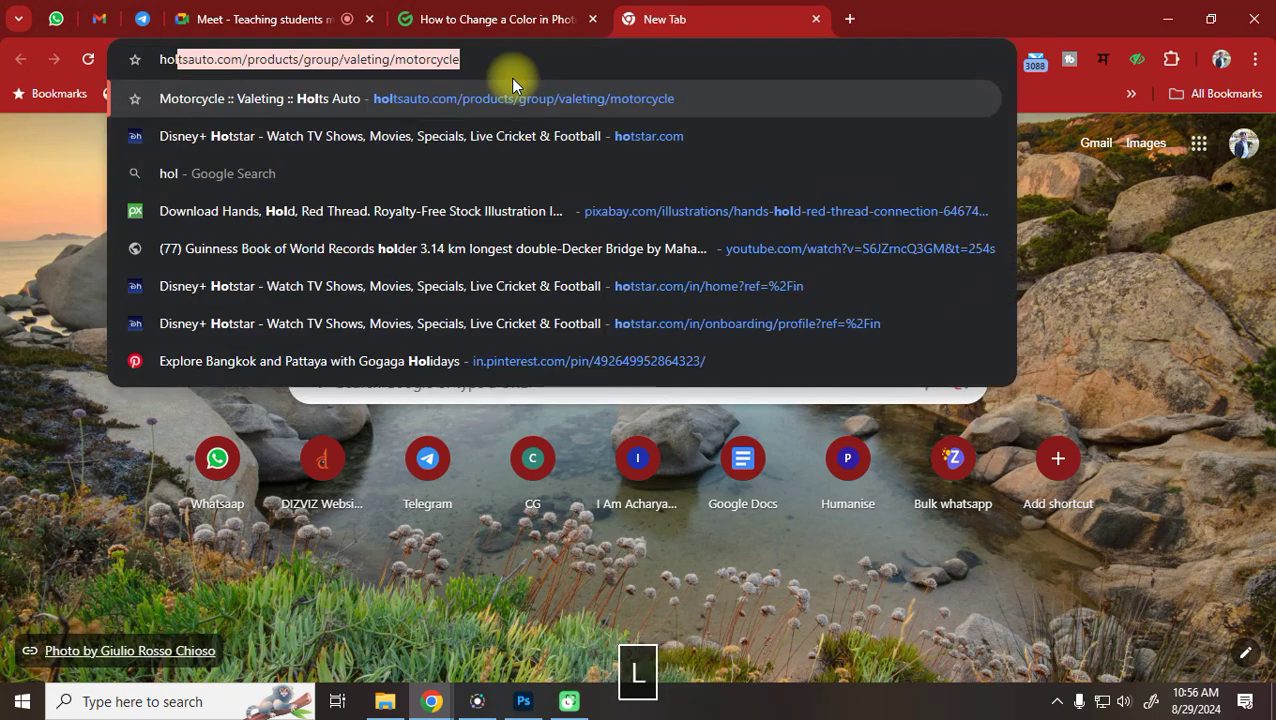
text(images)
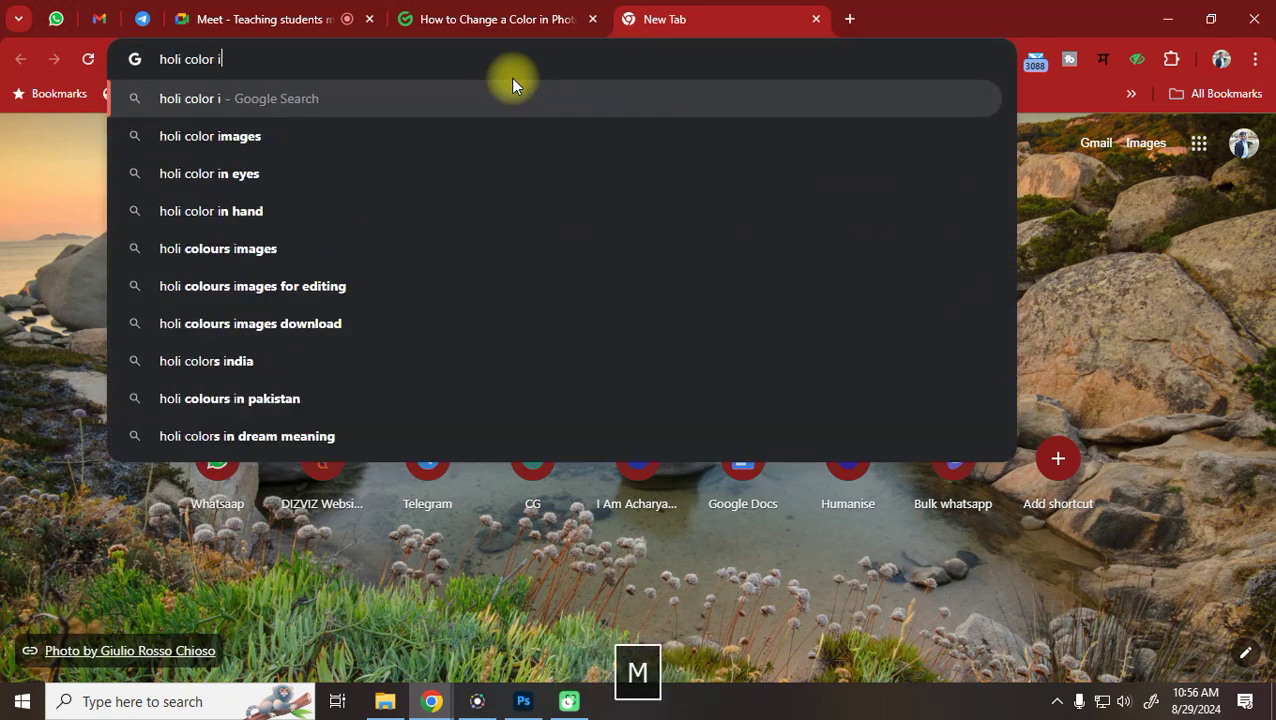
key(Return)
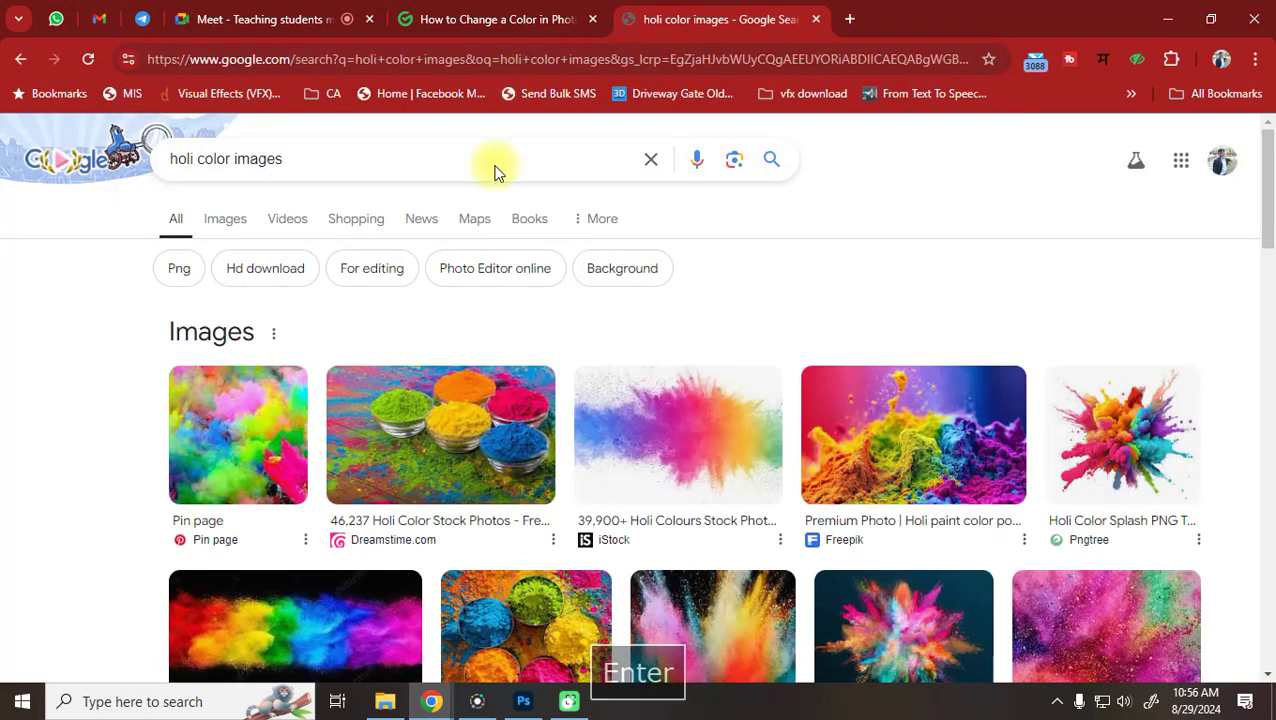
Preview the Dreamstime powder bowls photo, close the preview and look through the other holi image results
click(426, 397)
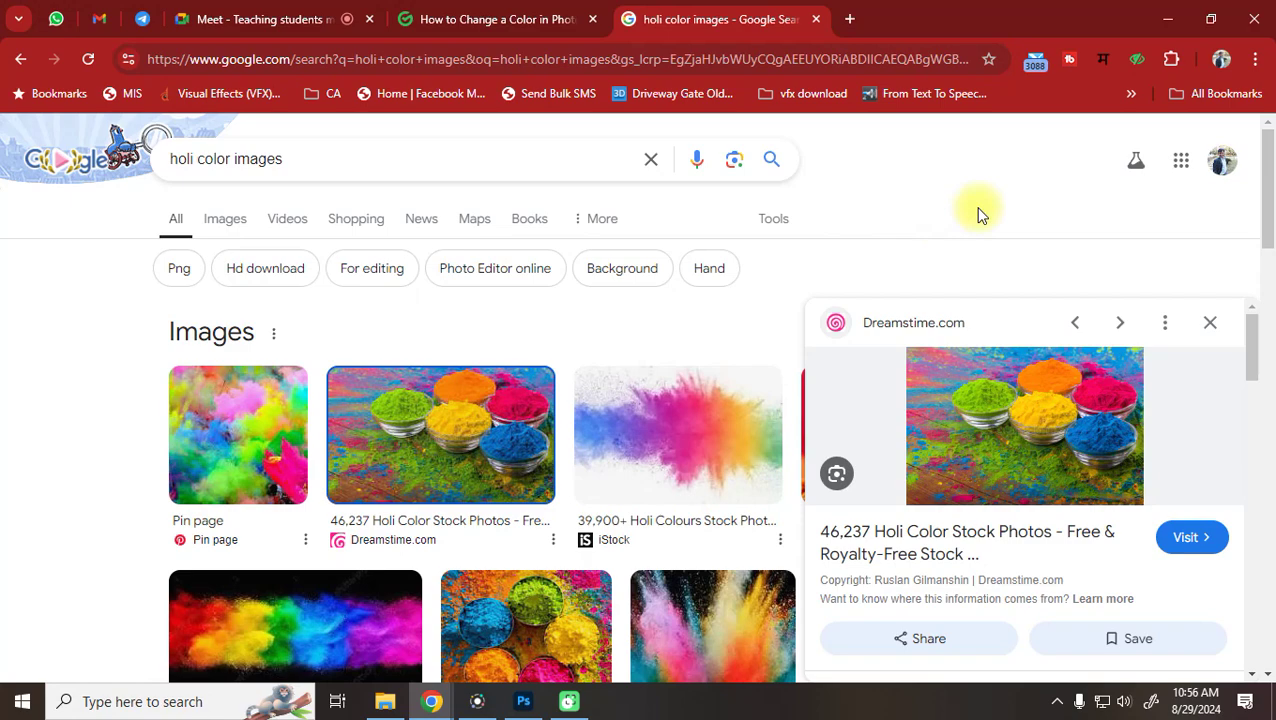
click(1211, 325)
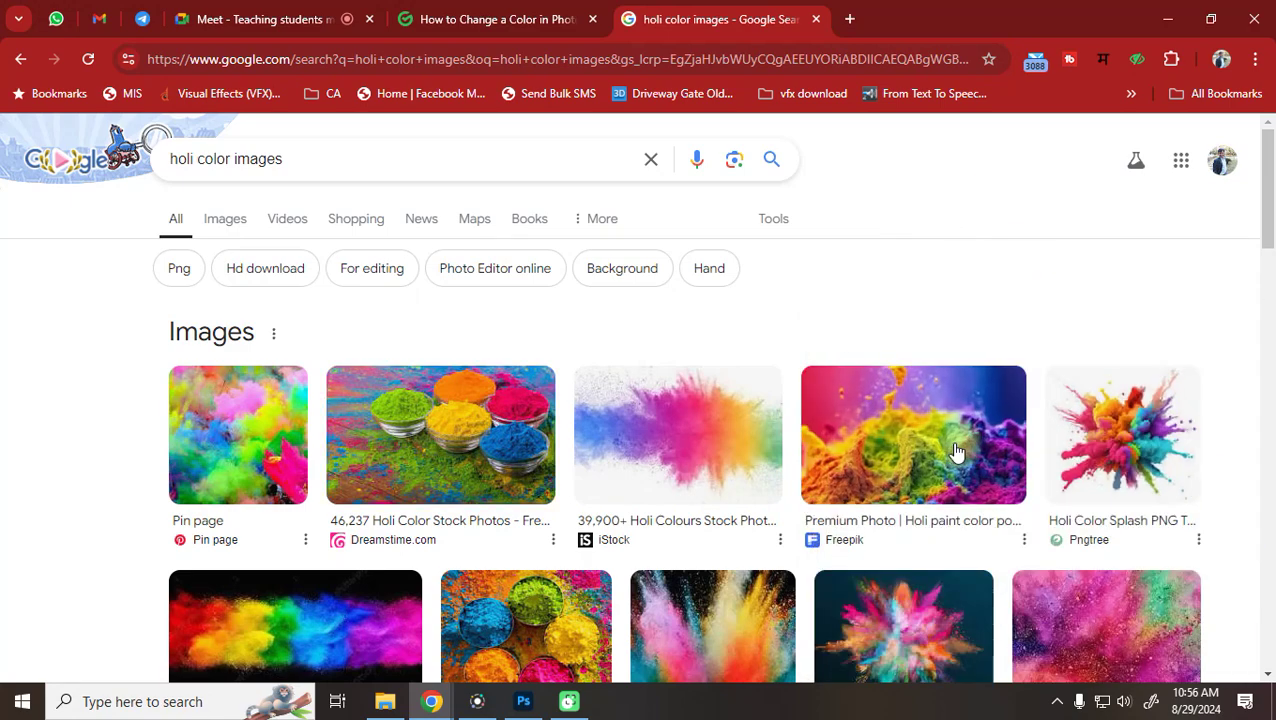
drag(955, 452, 960, 420)
scroll(1105, 455, down, 4)
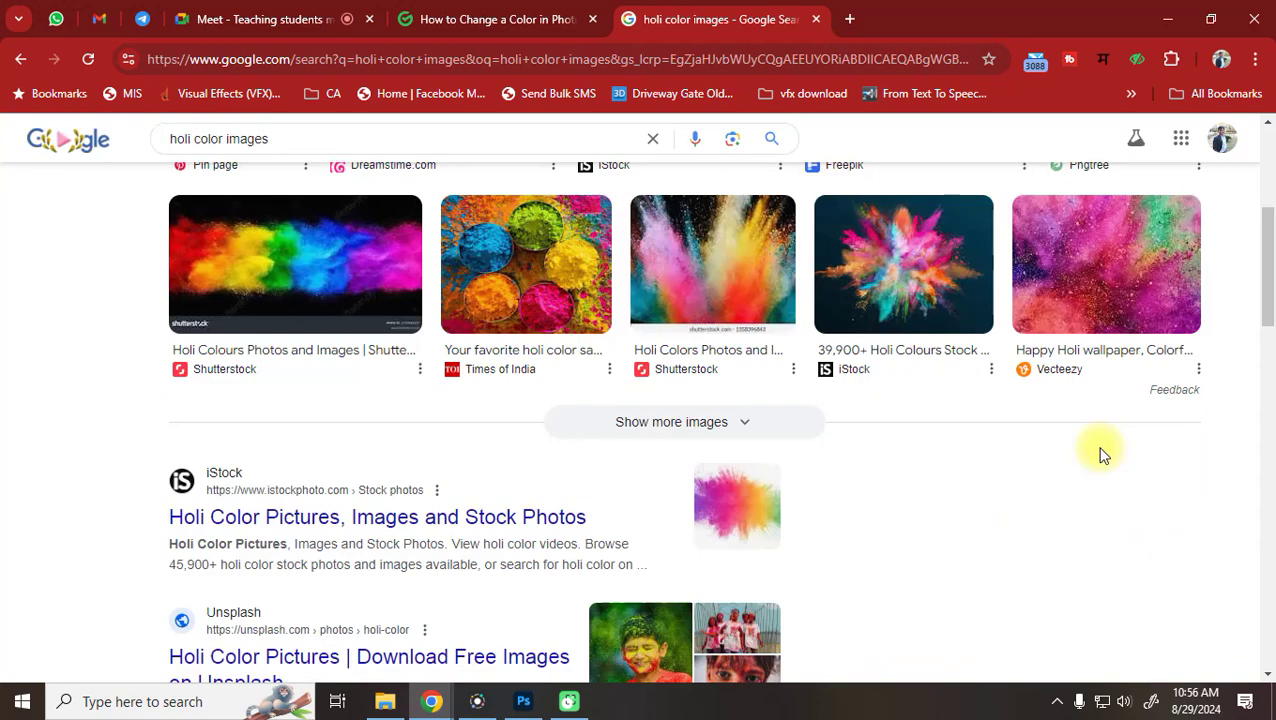
scroll(1098, 455, up, 2)
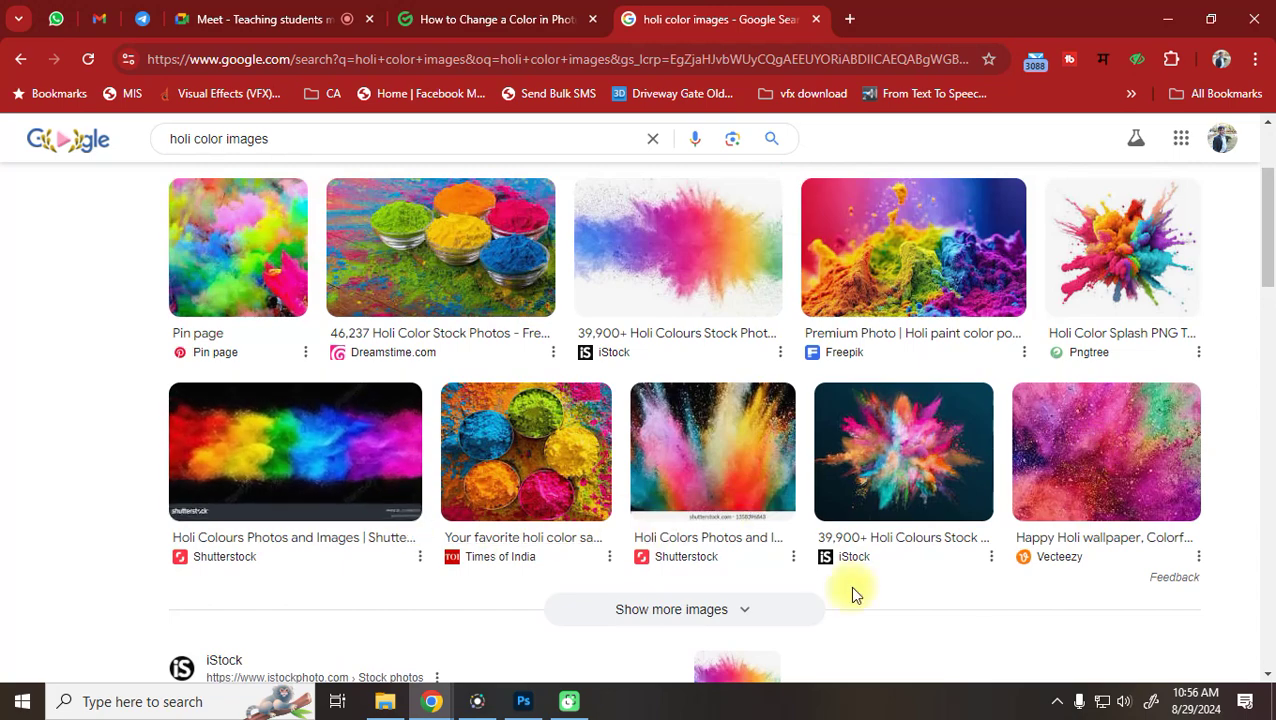
Open the Times of India page of the holi powder bowls image and find the photo in the article
click(578, 463)
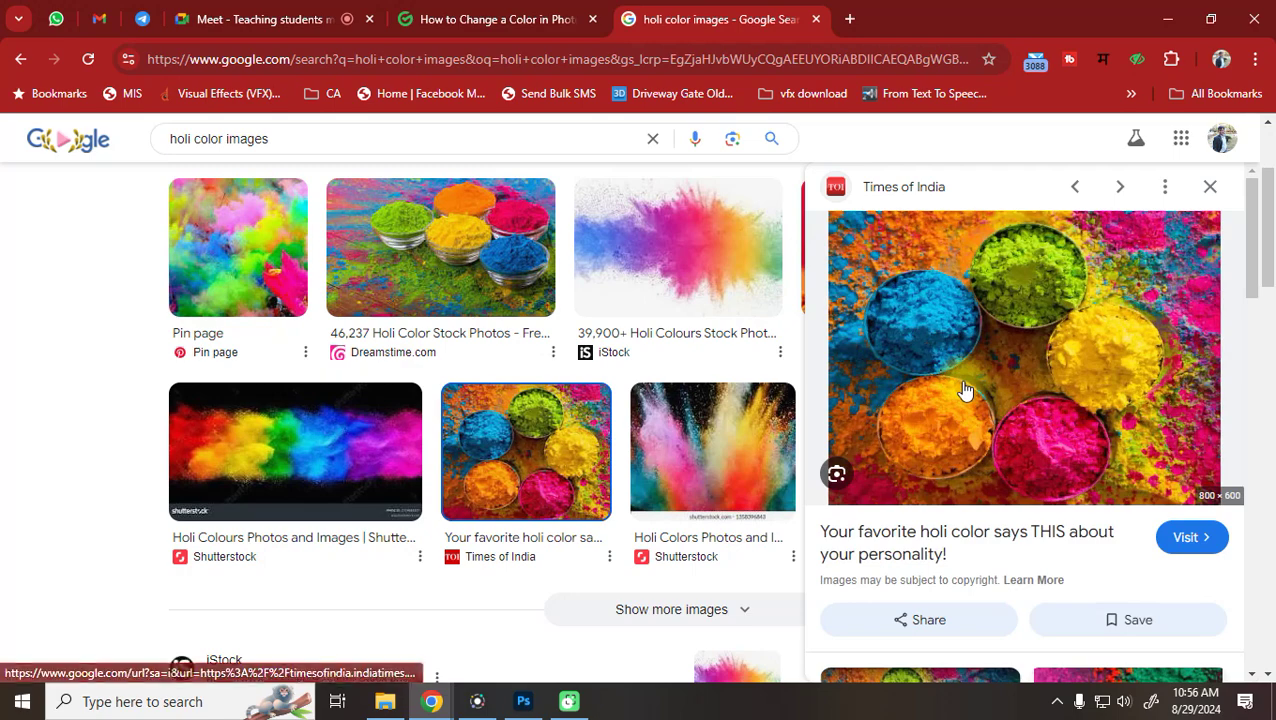
click(962, 388)
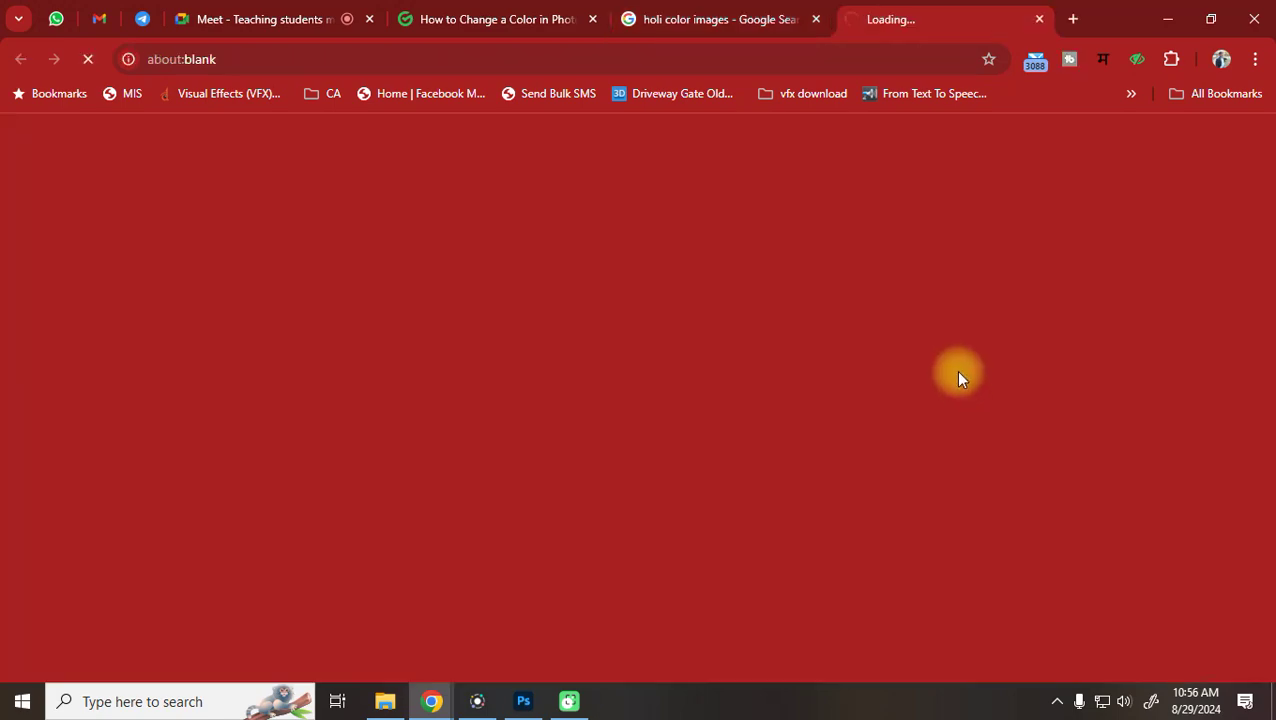
click(748, 12)
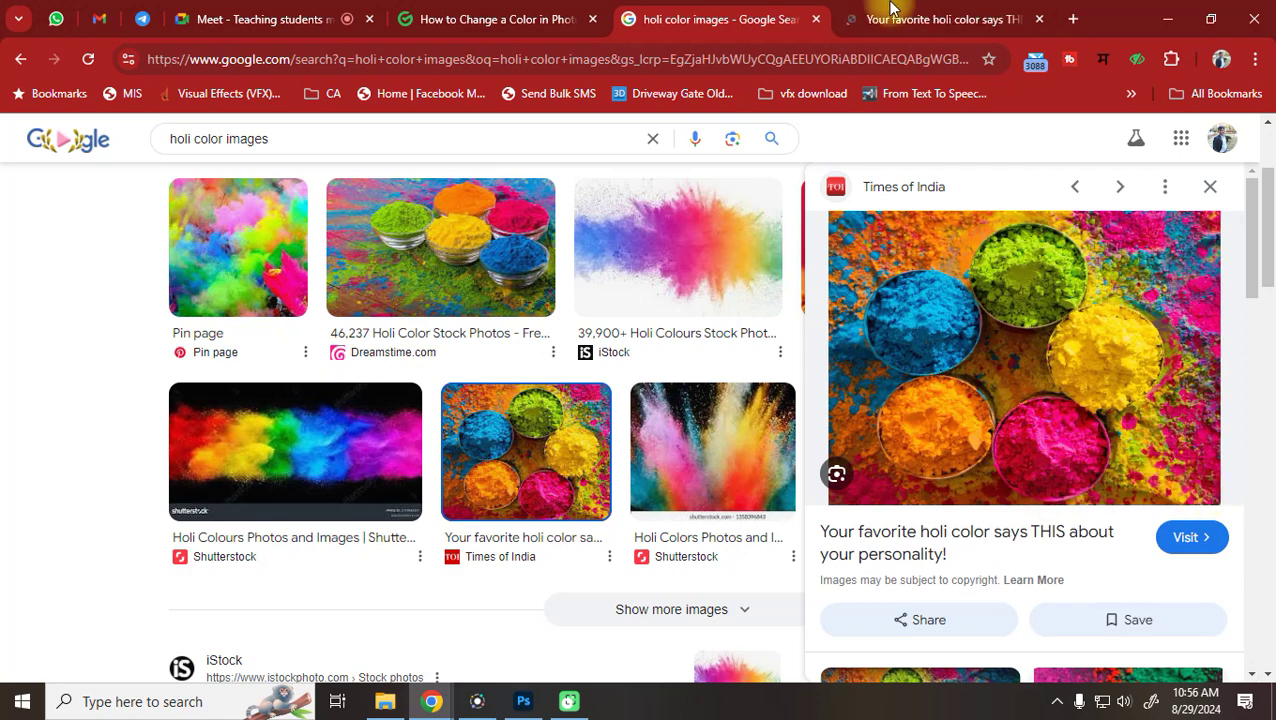
click(905, 30)
scroll(511, 504, down, 5)
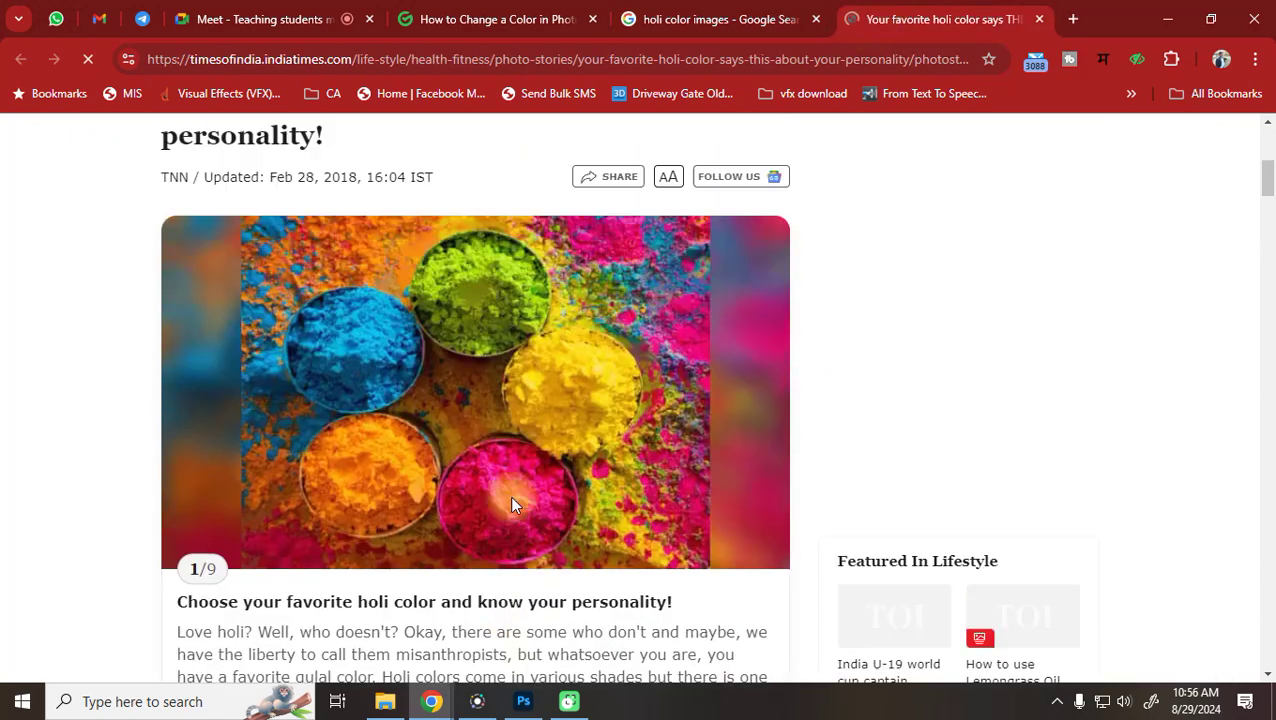
Copy the holi powder bowls image from the article and switch back to Photoshop
right_click(466, 371)
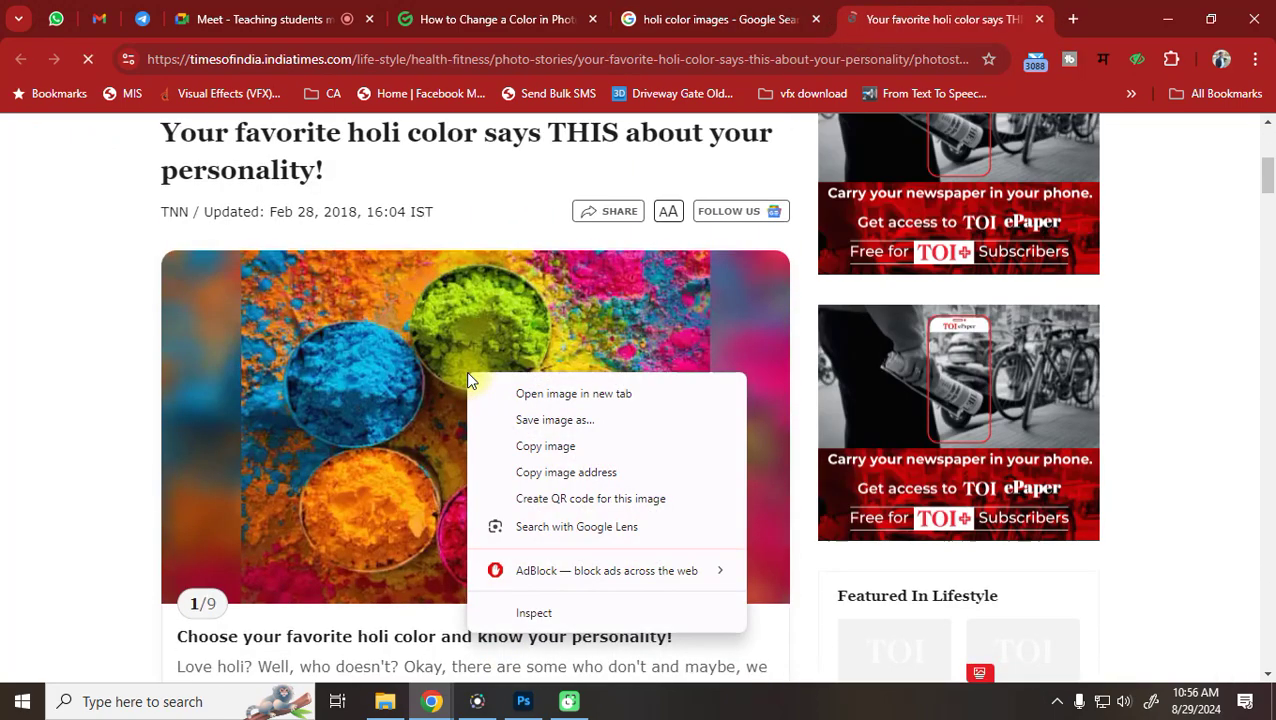
click(540, 446)
click(523, 701)
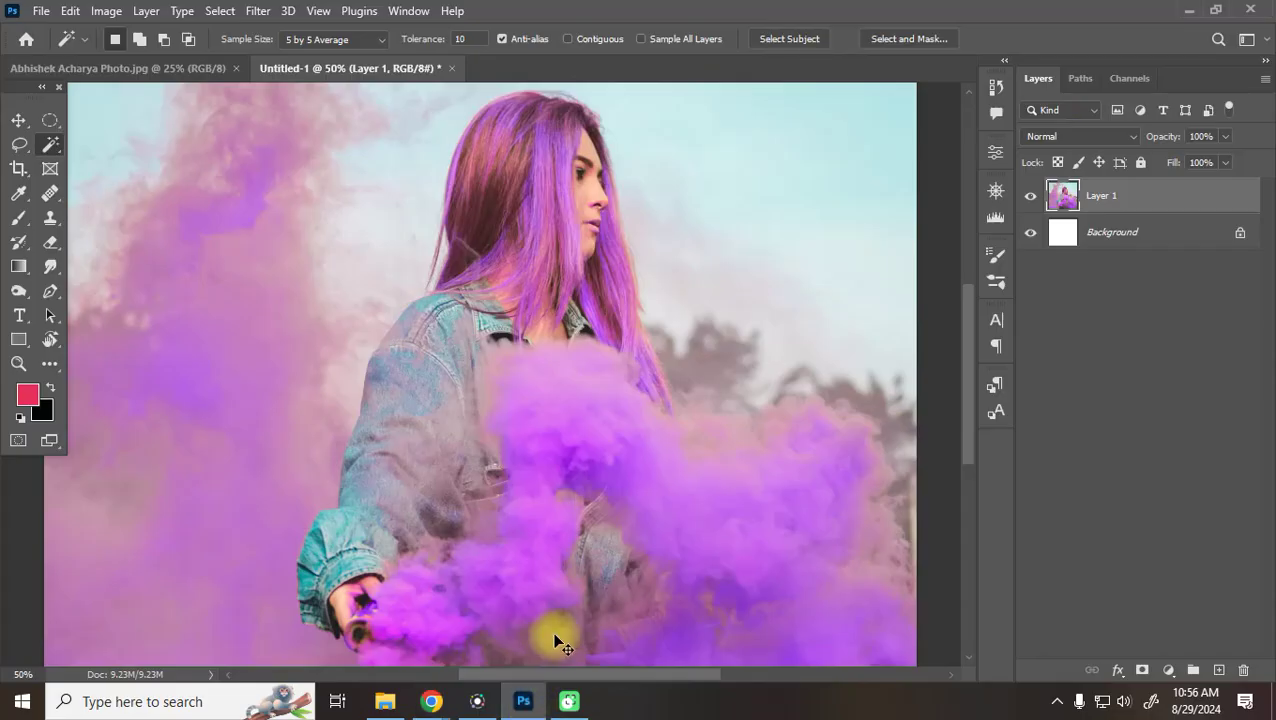
Create a new 598 x 335 px document from the clipboard preset and paste the holi powder bowls image into it
key(ctrl+n)
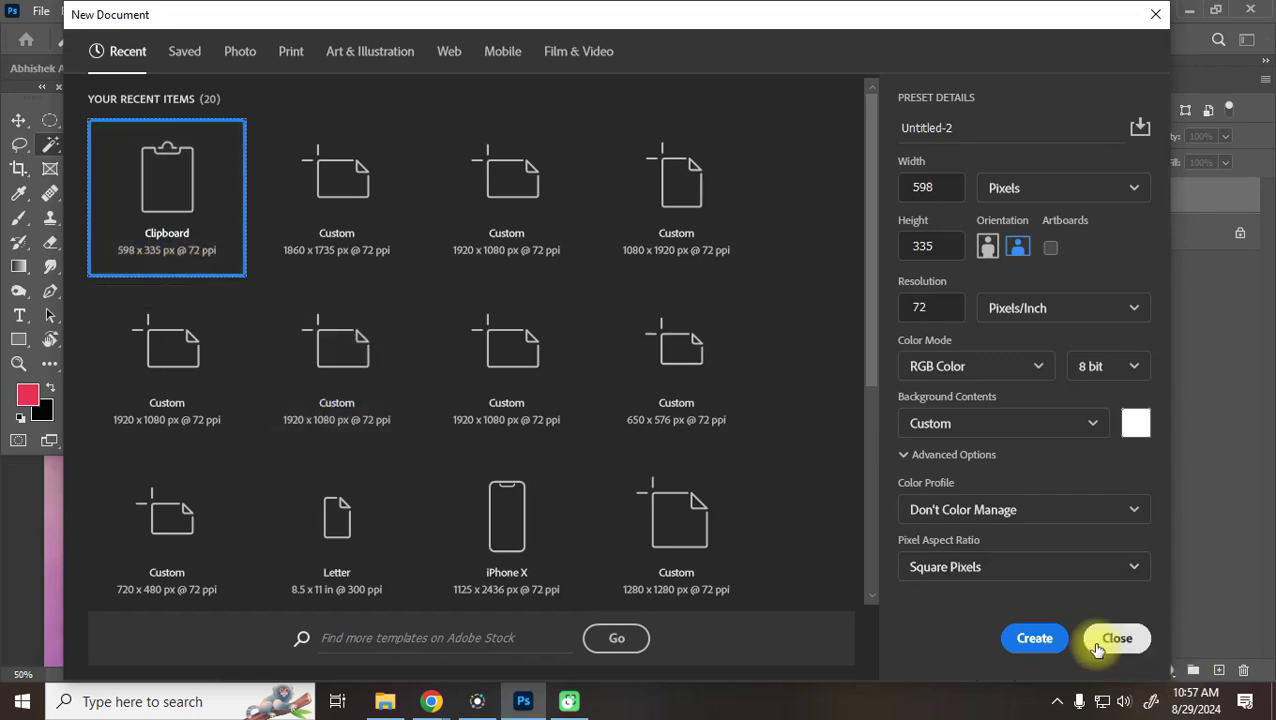
click(1038, 638)
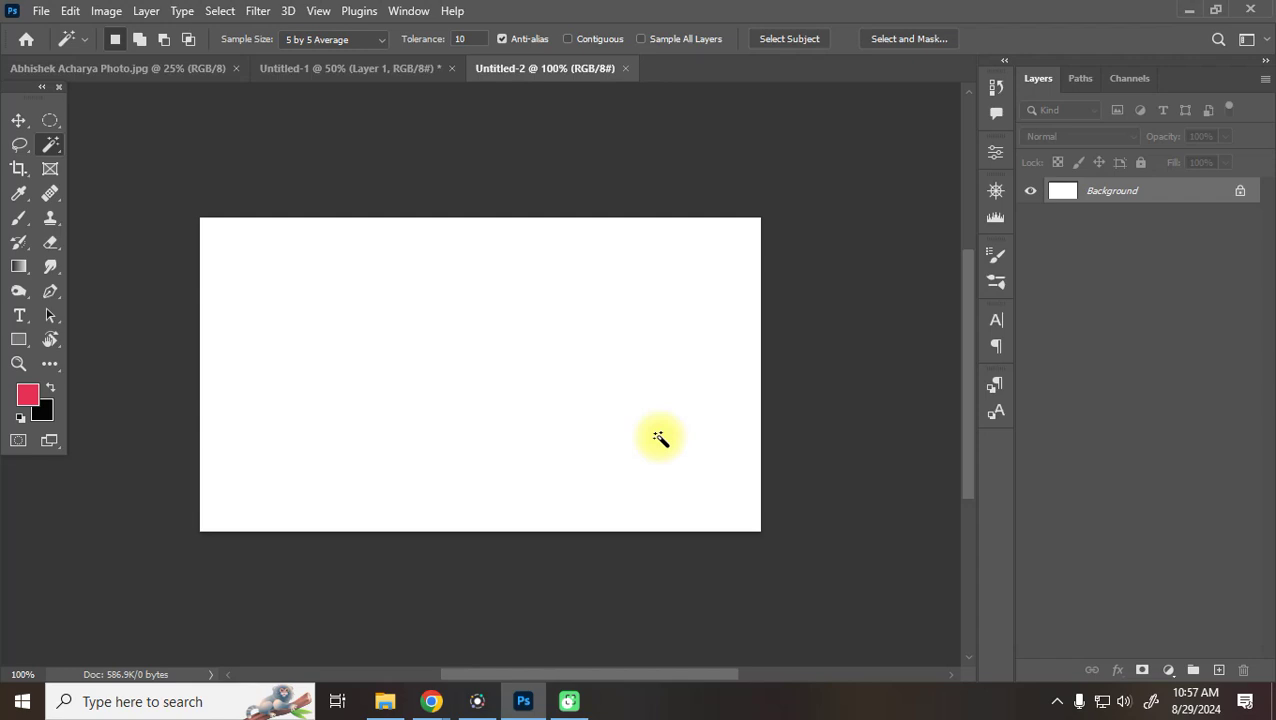
key(ctrl+v)
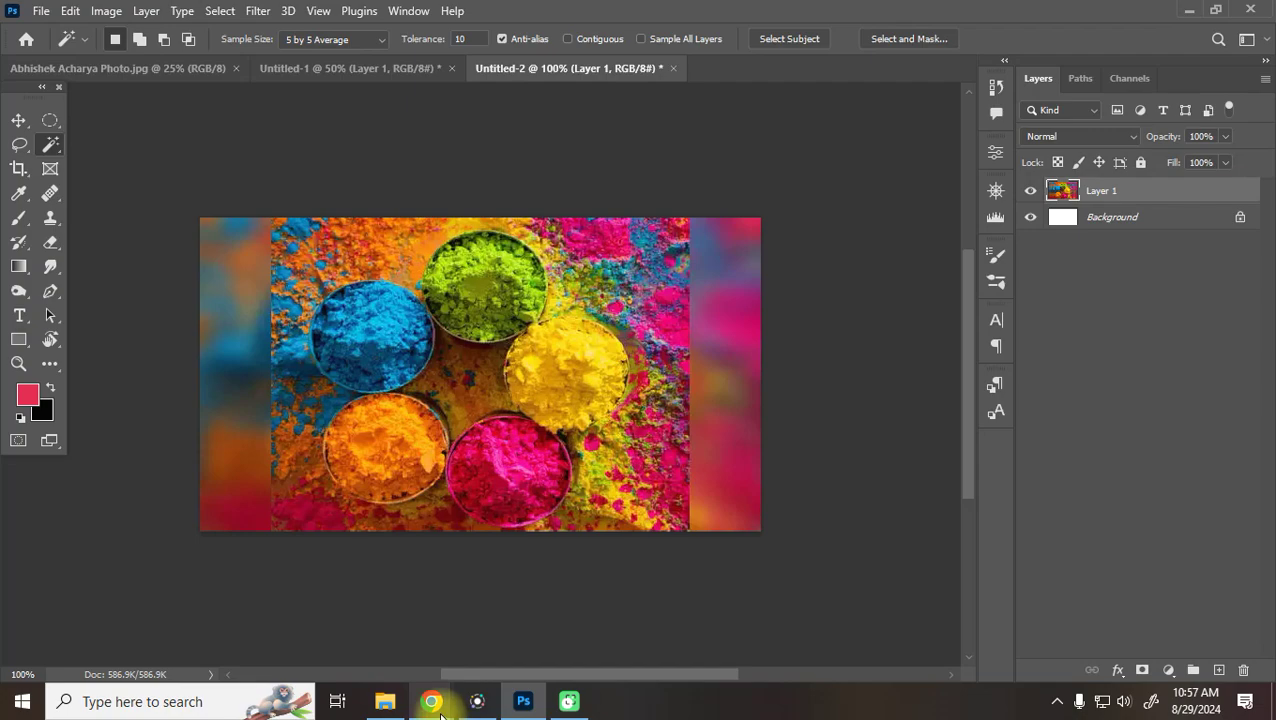
Switch to Chrome, look further down the Times of India article and return to the holi color search results
mouse_move(431, 697)
click(360, 660)
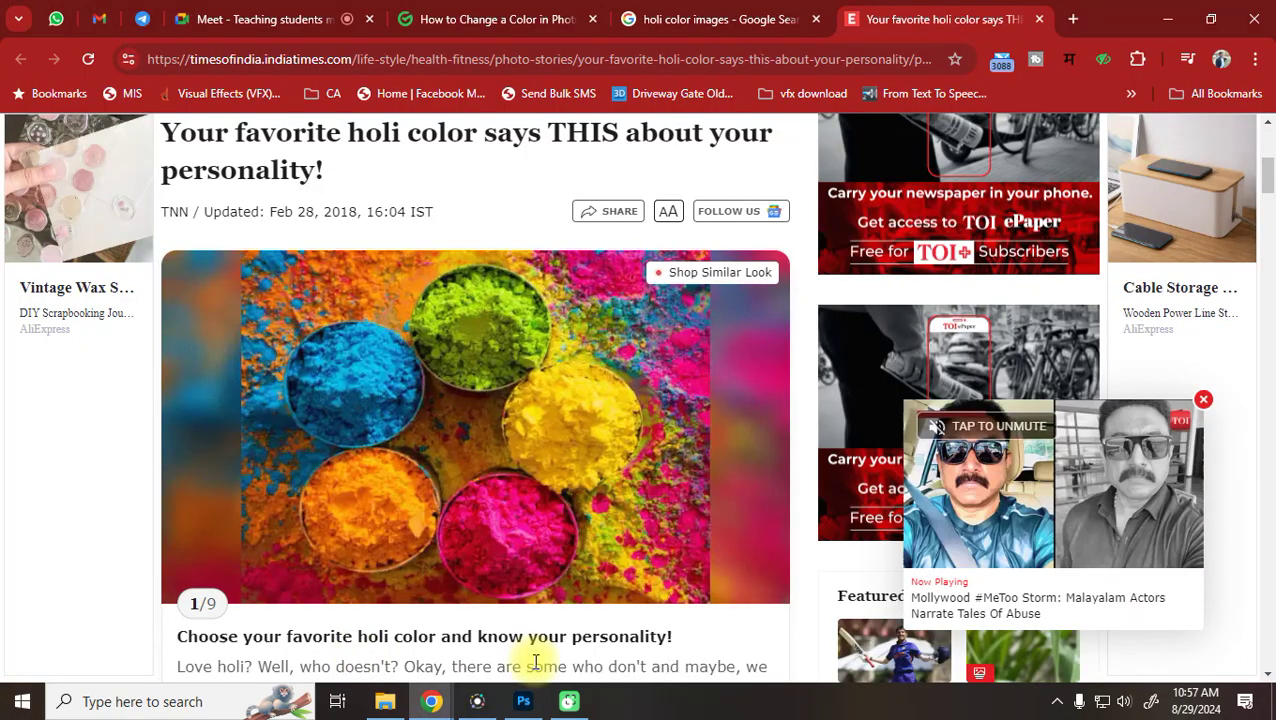
scroll(580, 580, down, 5)
scroll(599, 536, down, 12)
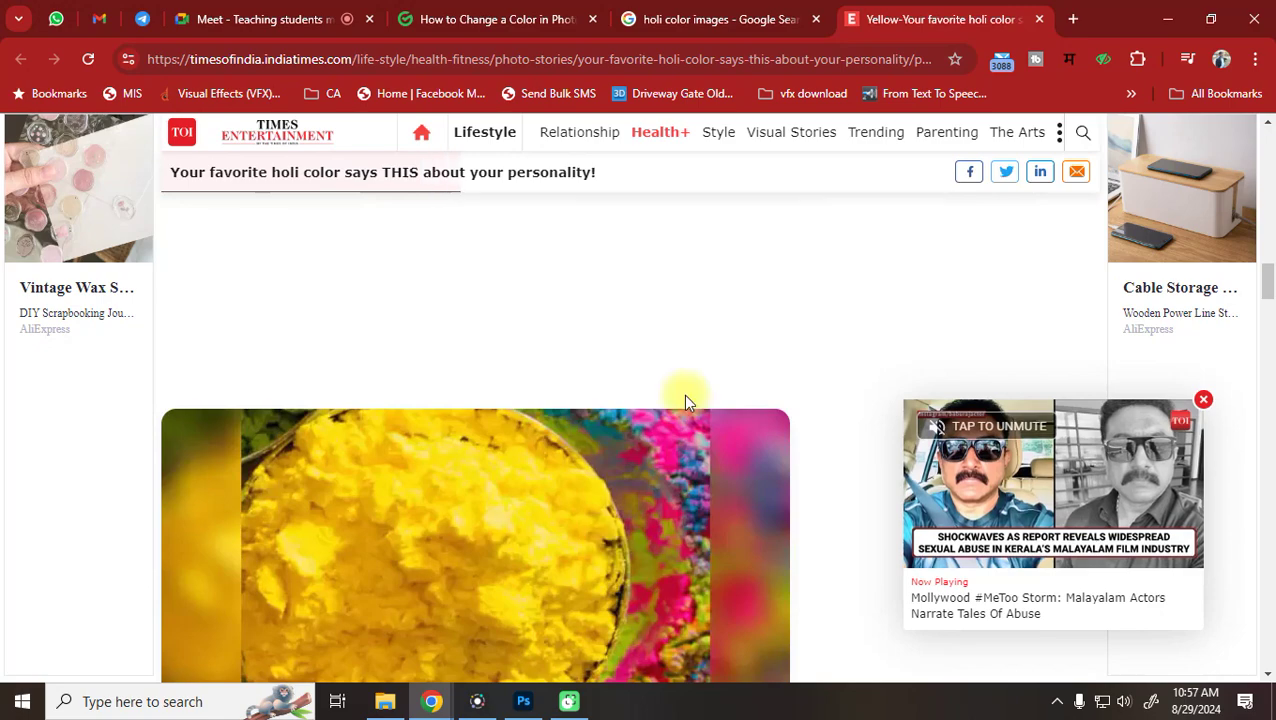
click(648, 19)
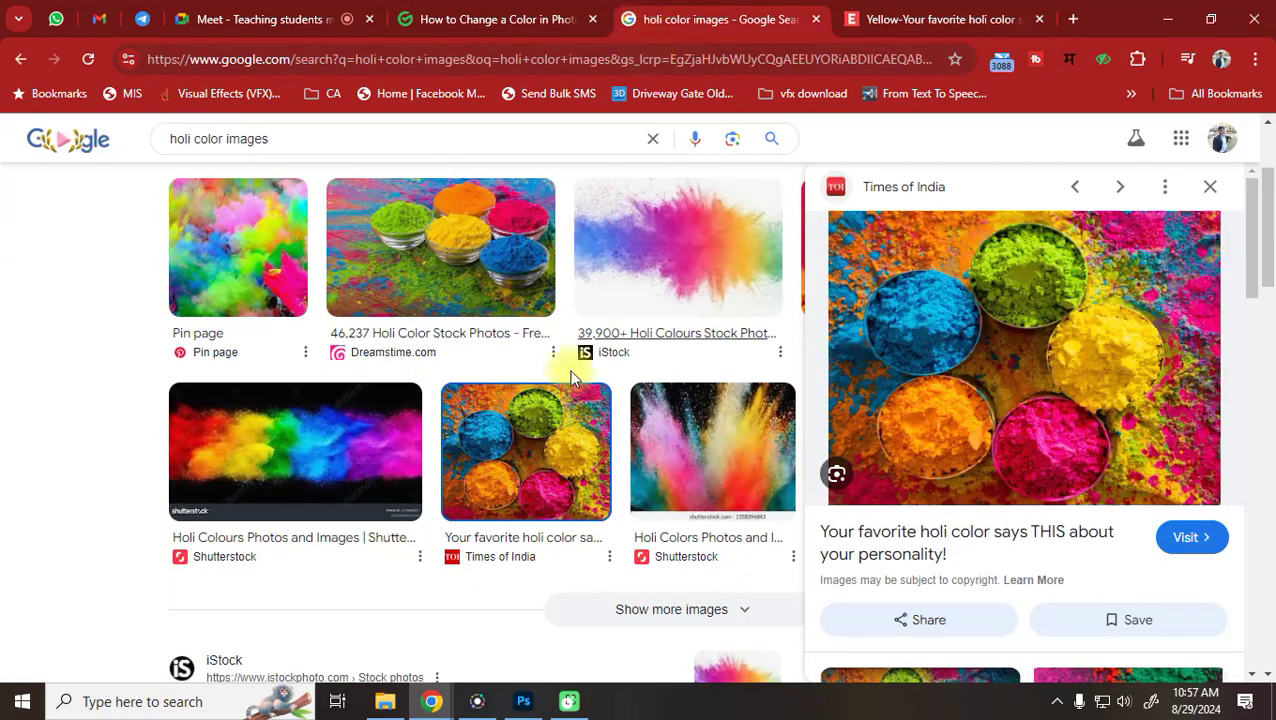
Preview the Dreamstime powder bowls photo, open its Dreamstime page in a new tab and close the Times of India article
click(463, 259)
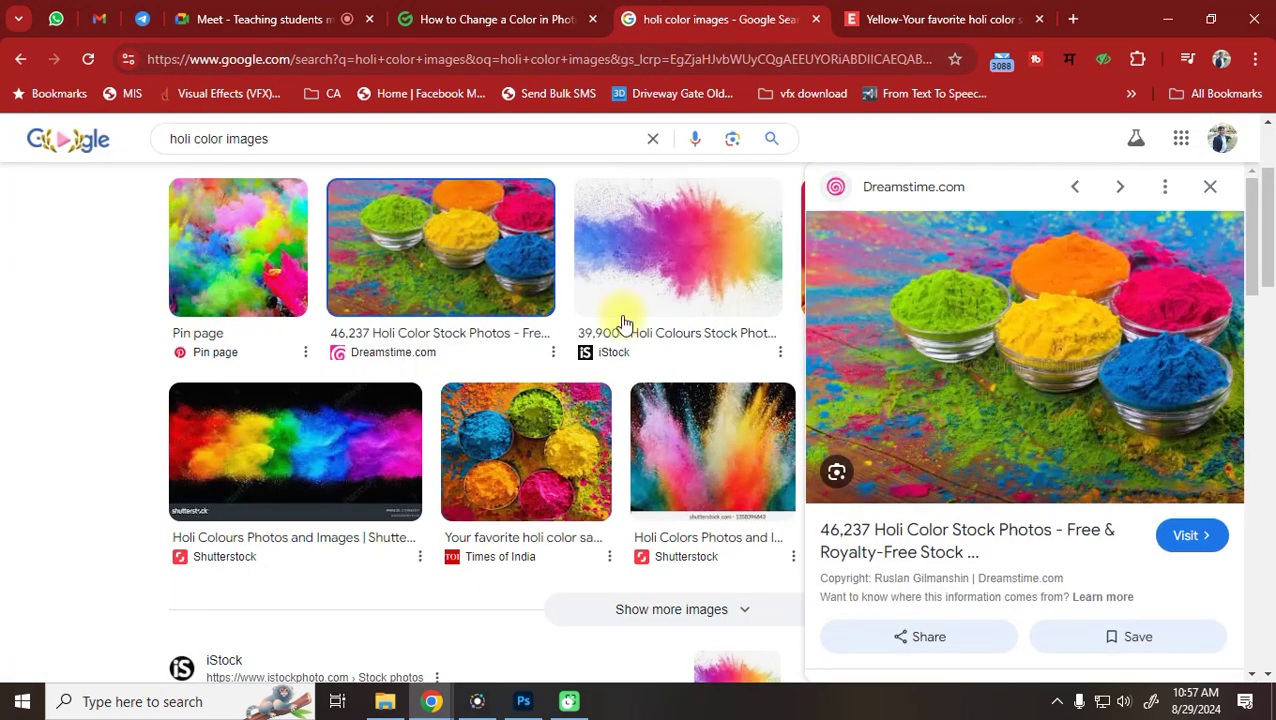
right_click(1071, 320)
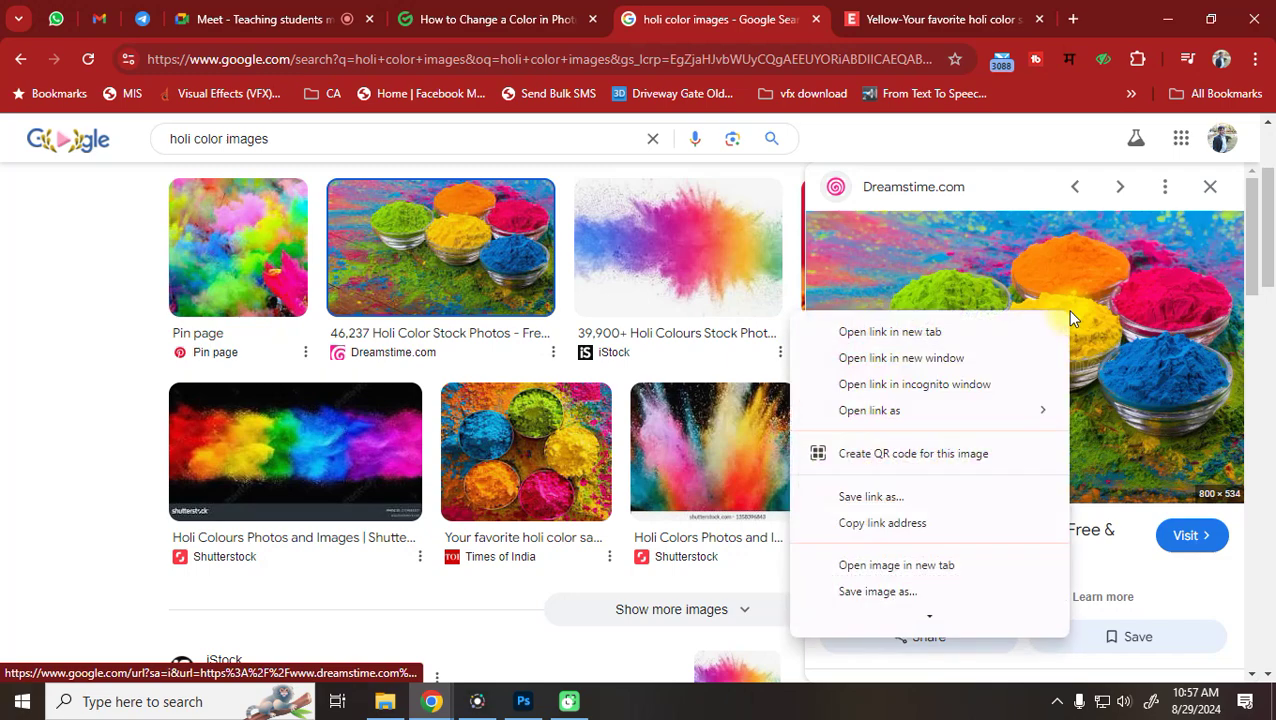
click(890, 563)
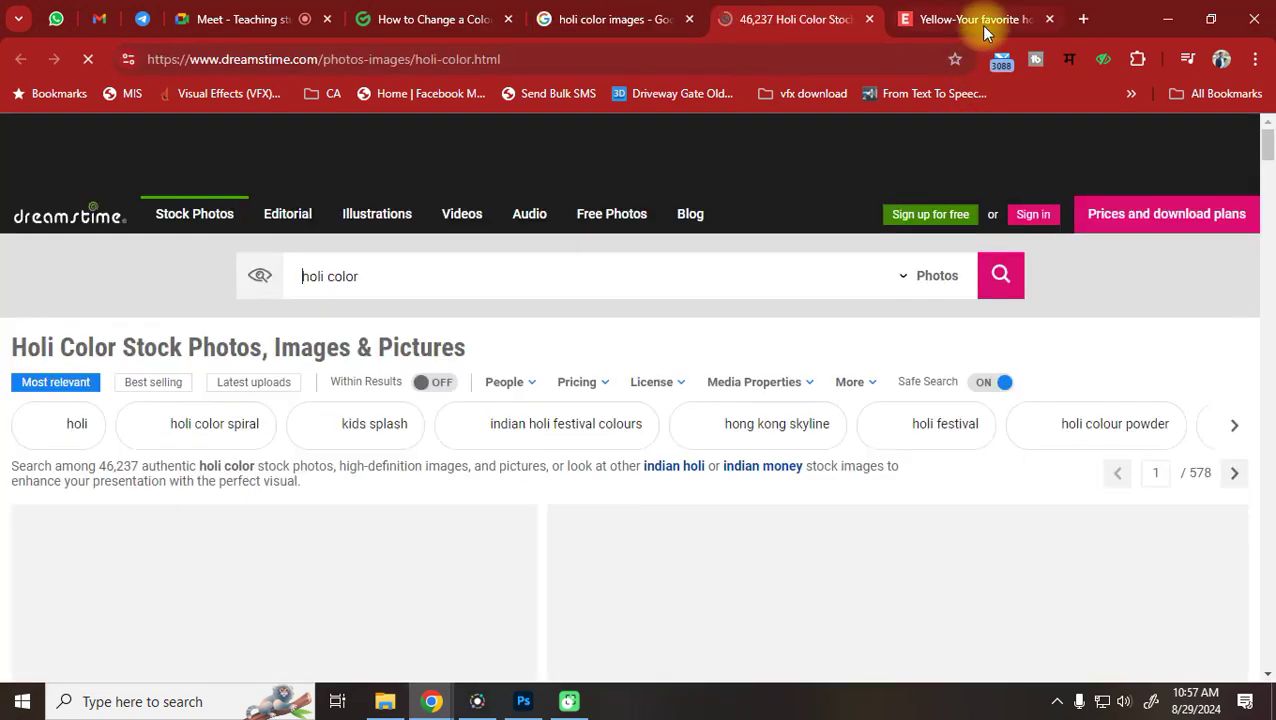
click(985, 22)
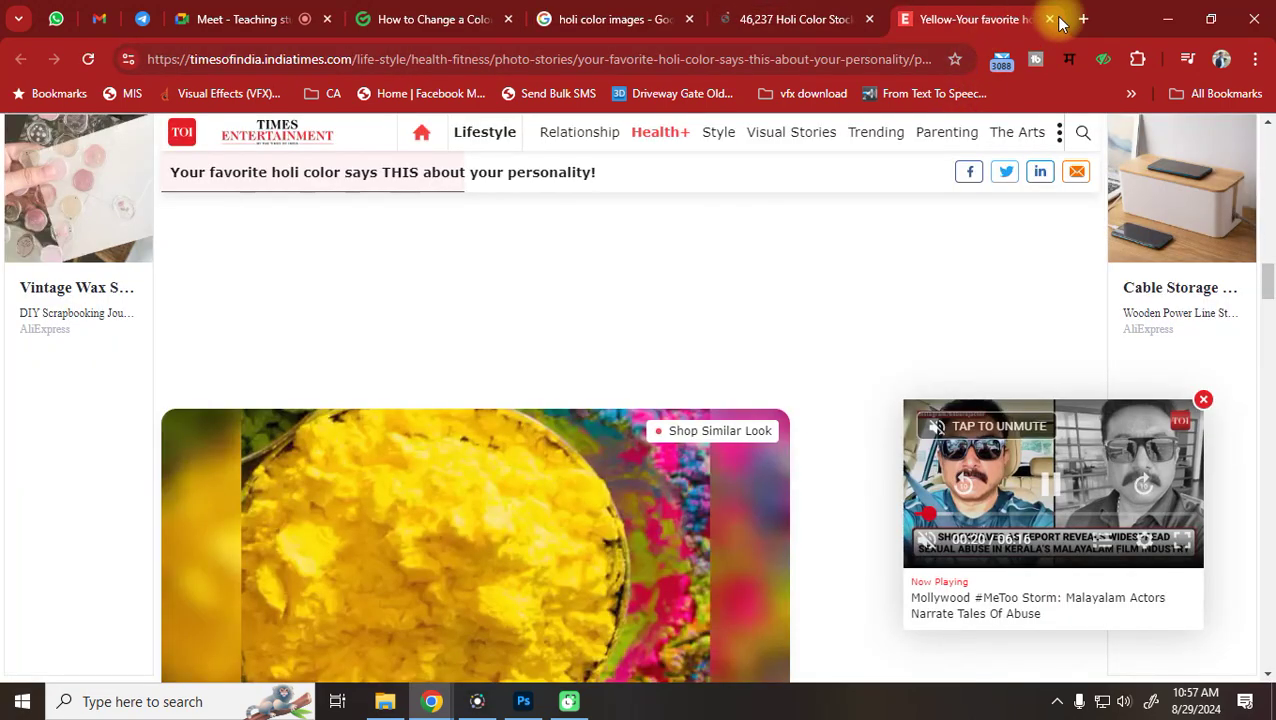
click(1048, 21)
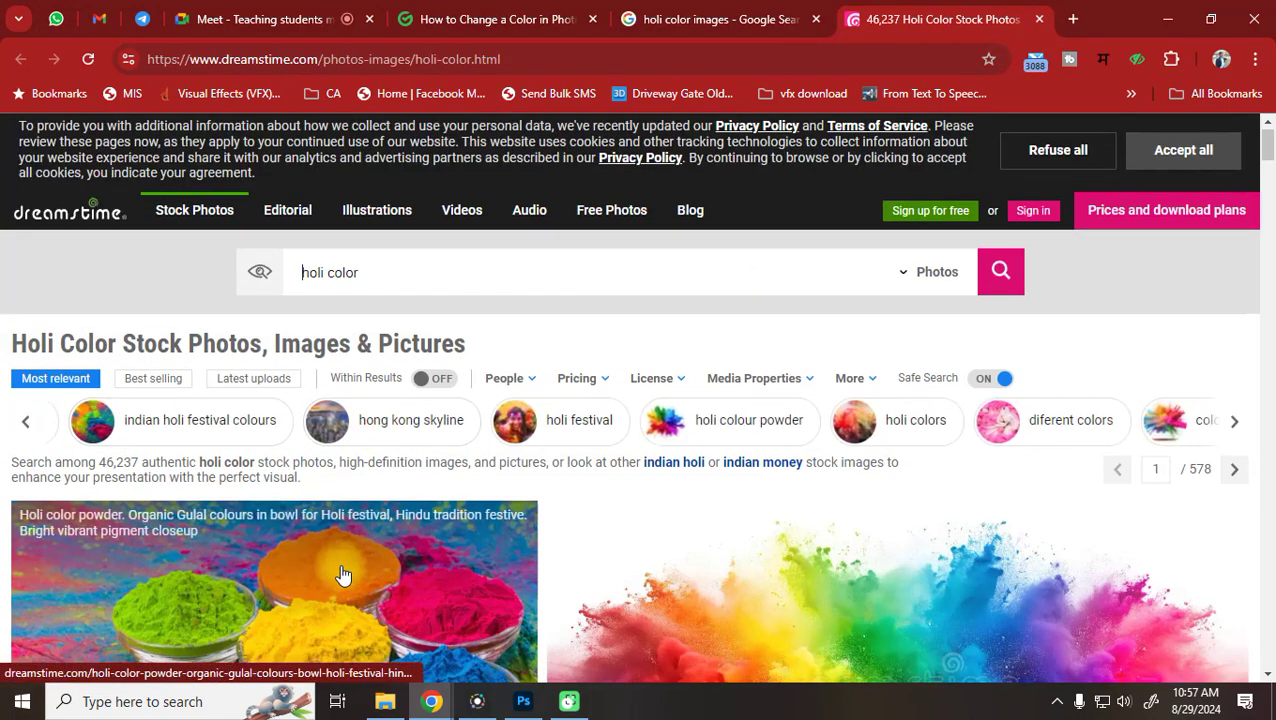
Open the powder bowls photo's own Dreamstime page, try to copy the image and look through the related photos
scroll(372, 380, down, 3)
click(371, 372)
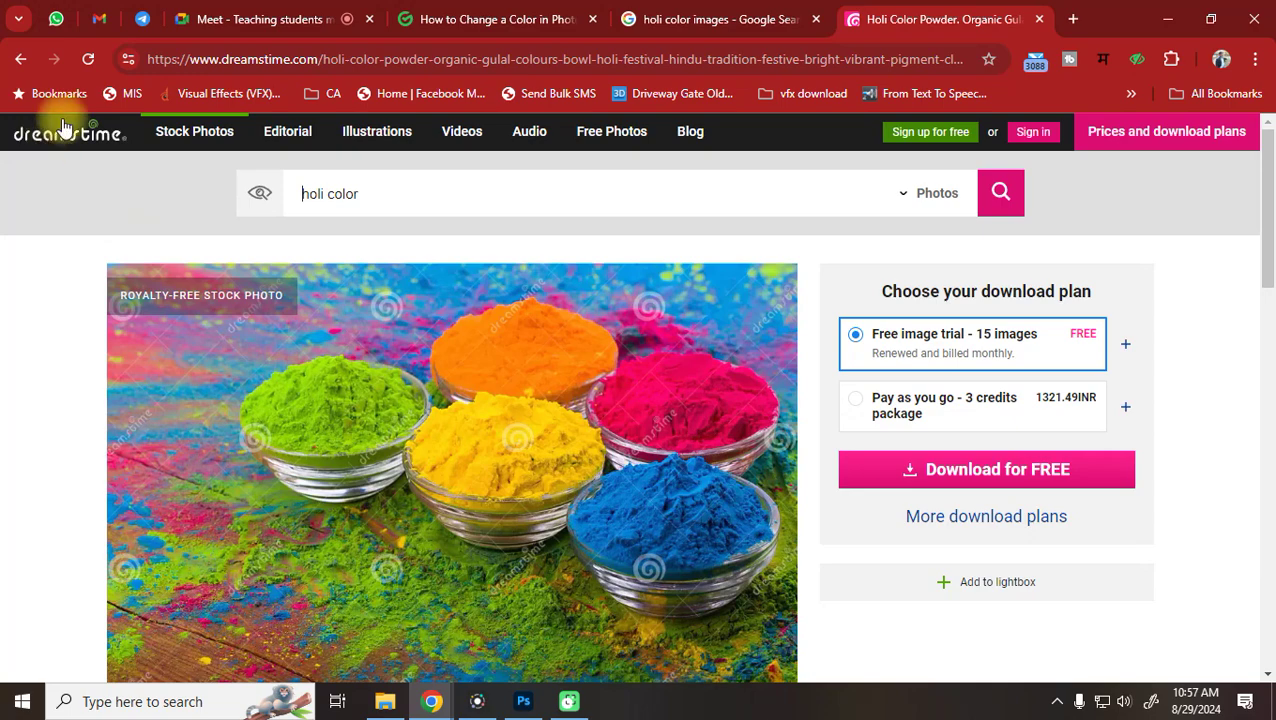
right_click(340, 446)
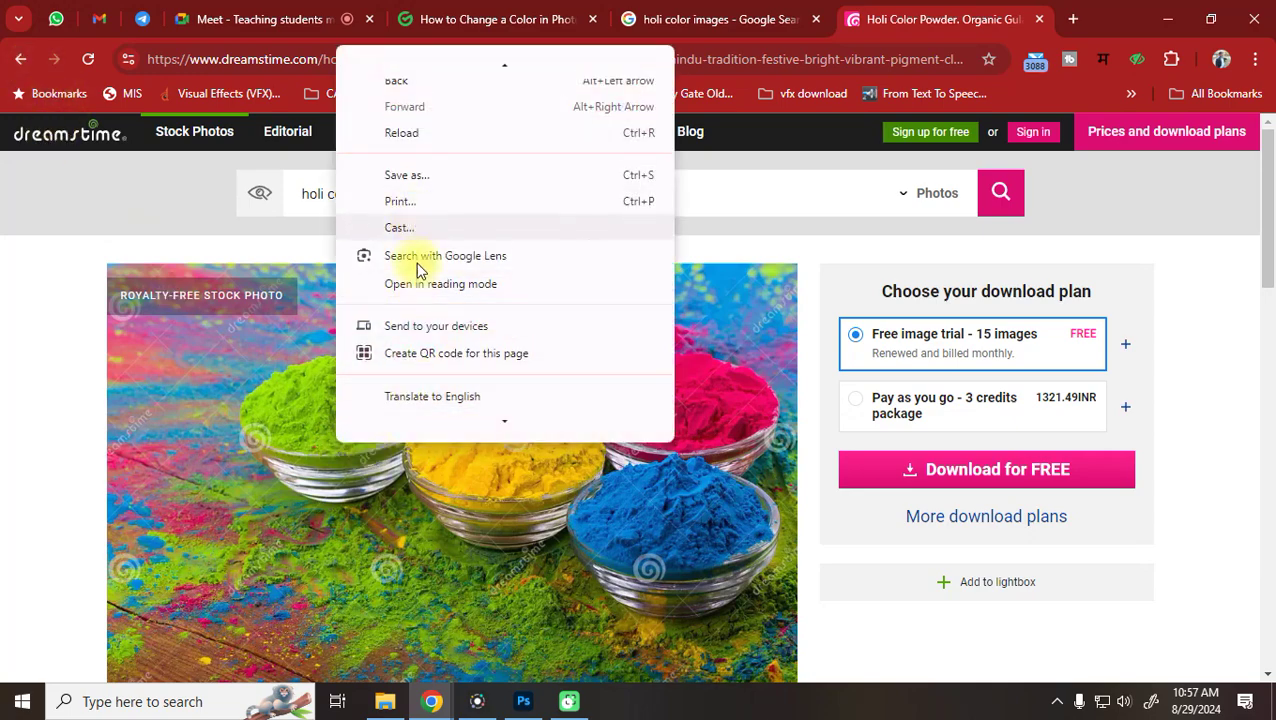
scroll(419, 270, down, 2)
scroll(419, 390, up, 2)
scroll(450, 314, down, 2)
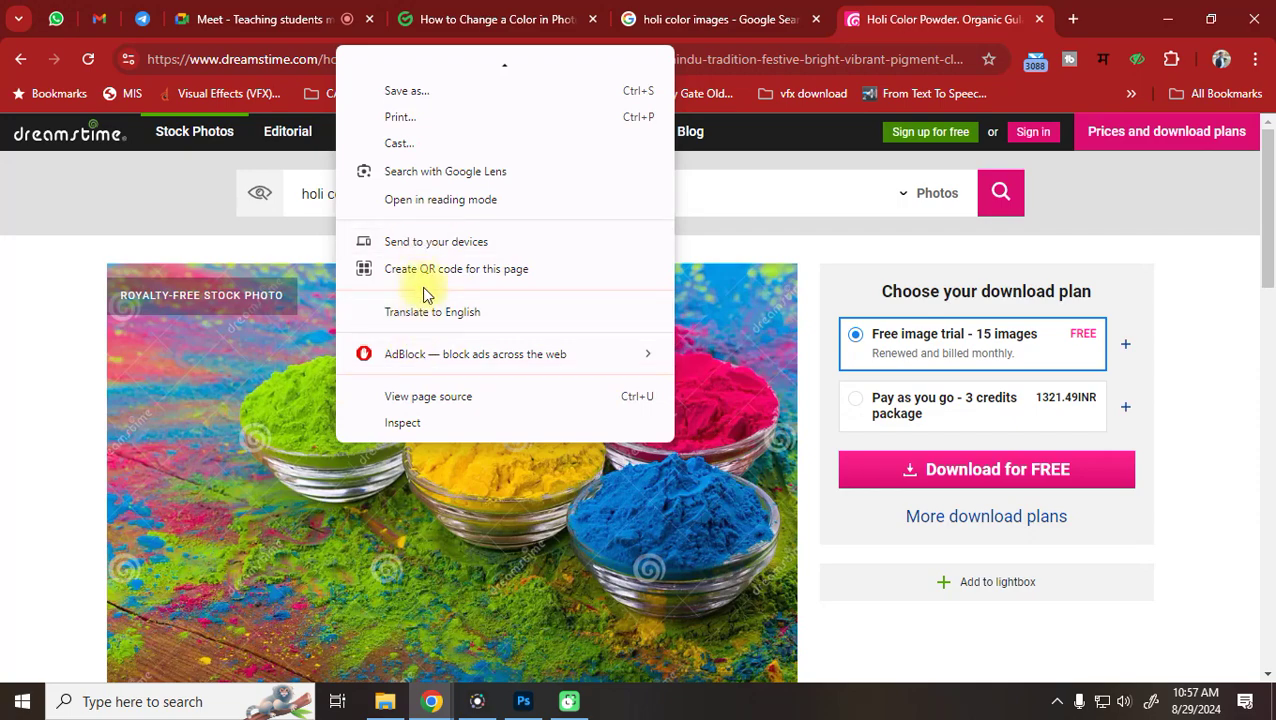
click(398, 495)
scroll(495, 535, down, 10)
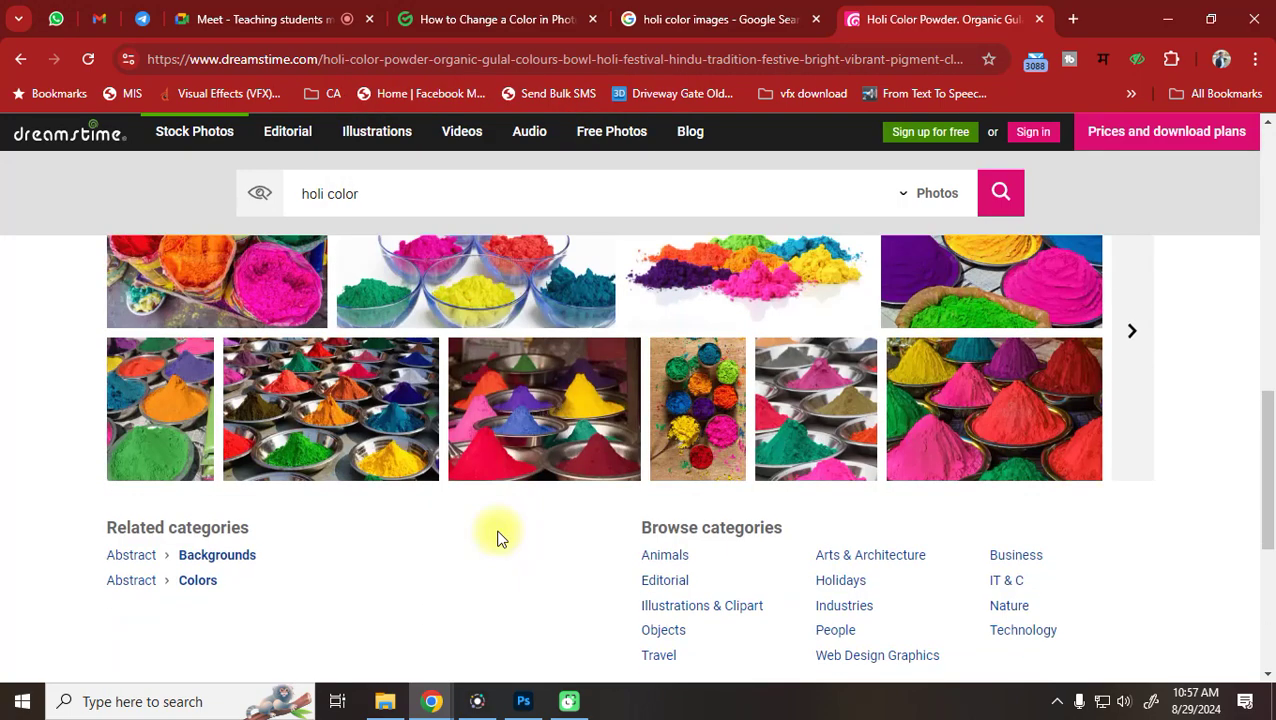
Return to the Google search, show only image results for "holi color images" and look through them for another colorful photo
click(720, 19)
scroll(498, 399, down, 10)
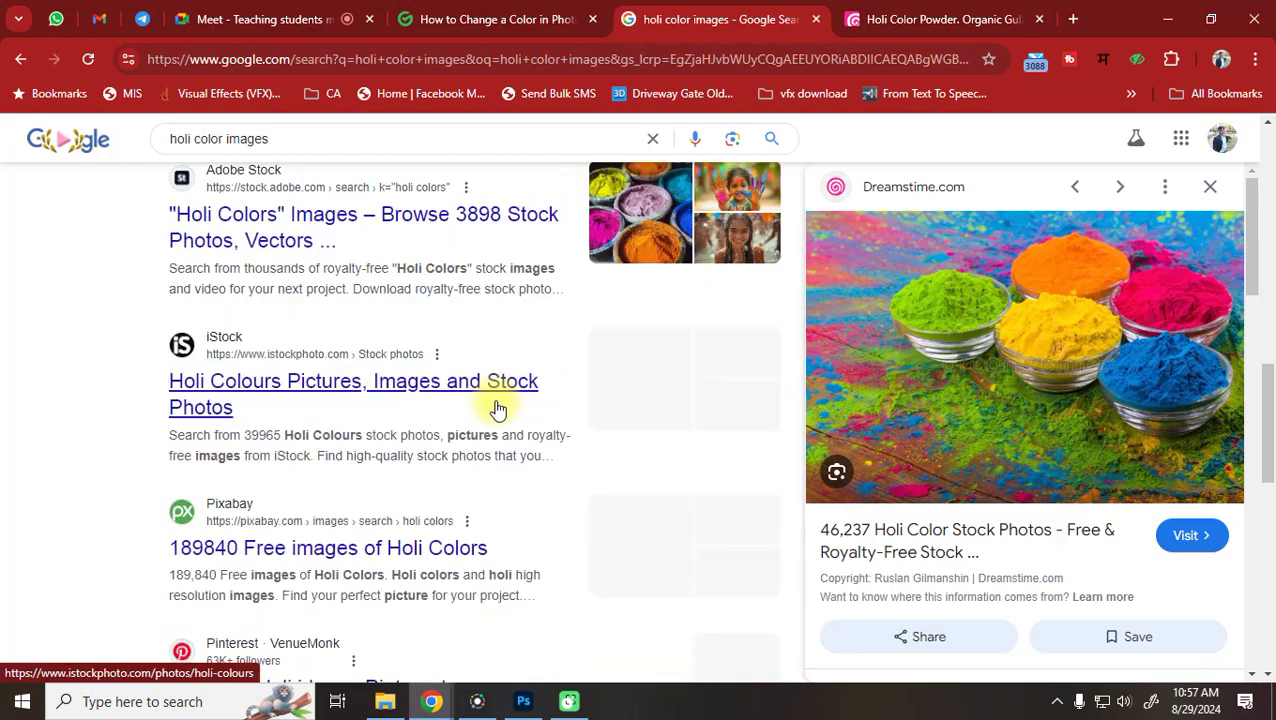
scroll(483, 428, up, 10)
scroll(483, 428, up, 5)
click(244, 222)
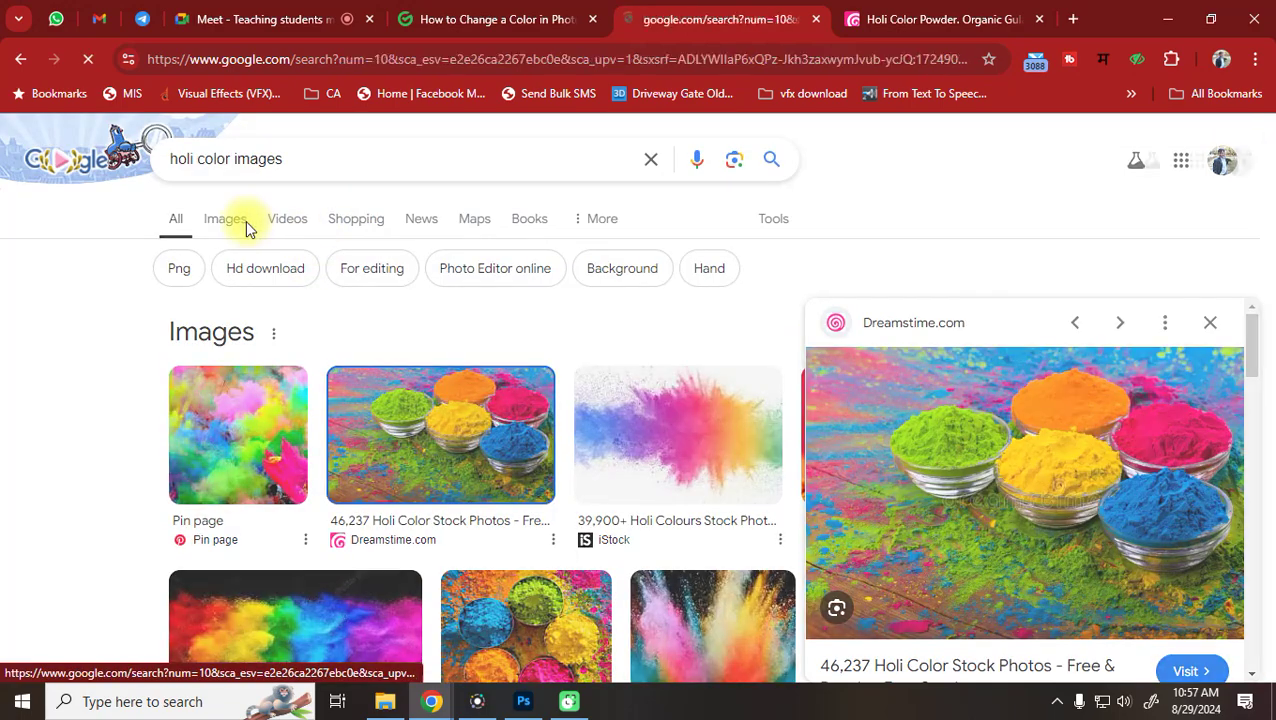
scroll(527, 416, down, 4)
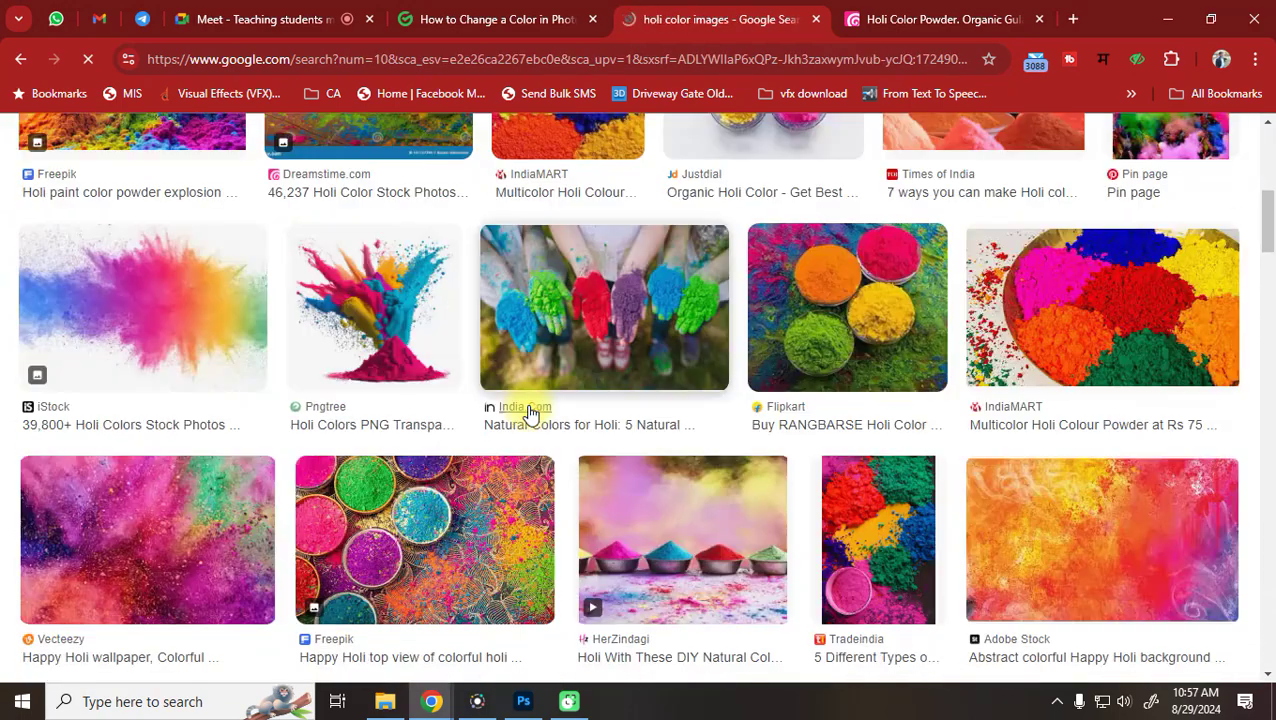
scroll(1013, 472, down, 2)
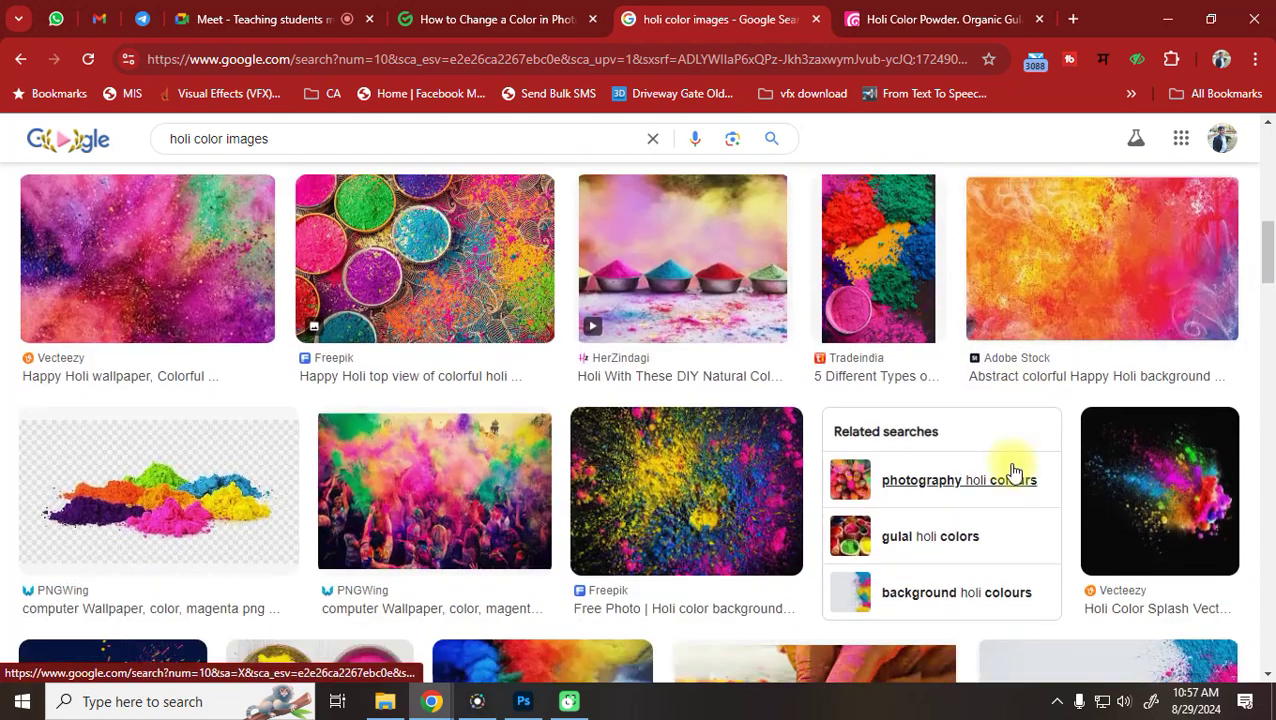
scroll(740, 474, down, 3)
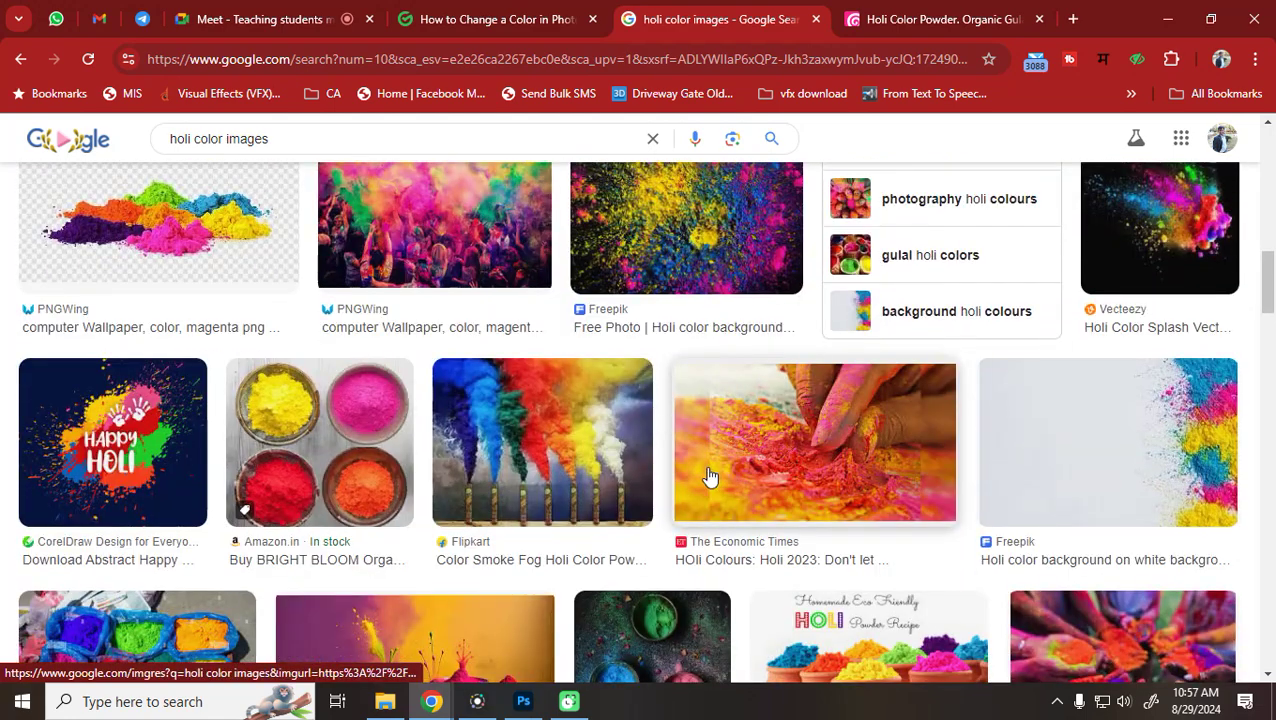
scroll(584, 455, down, 5)
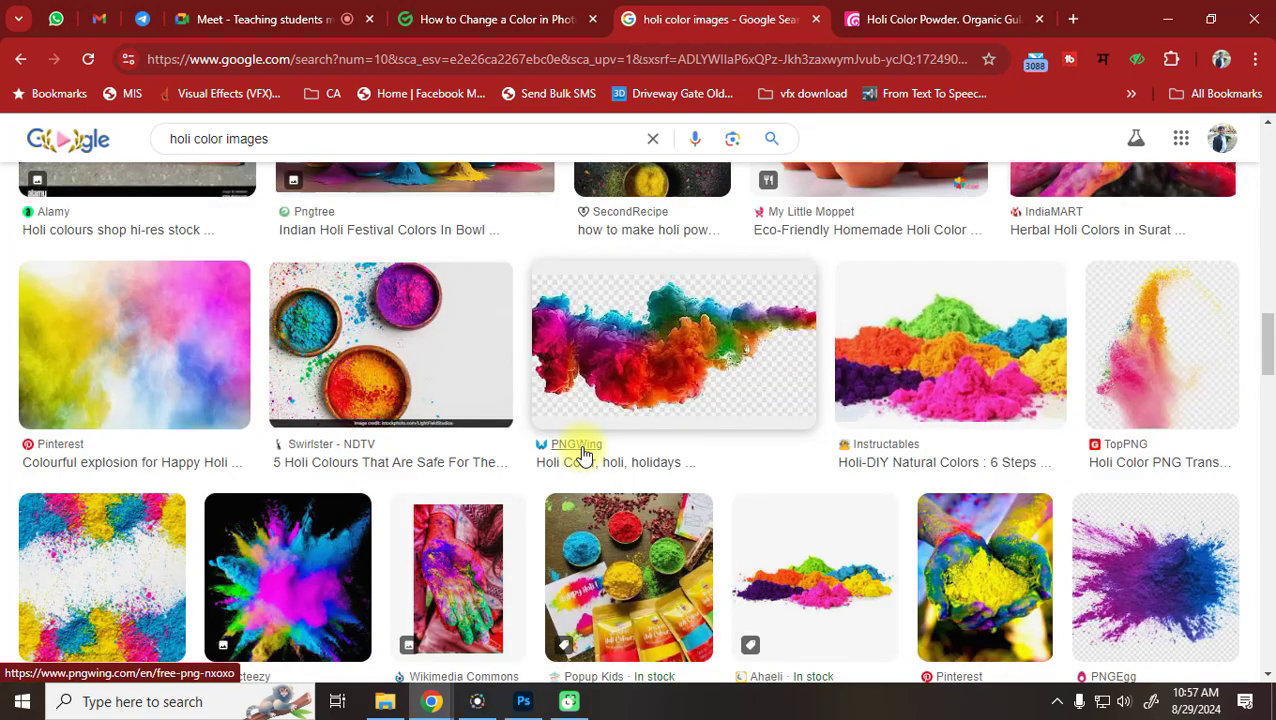
scroll(584, 455, down, 2)
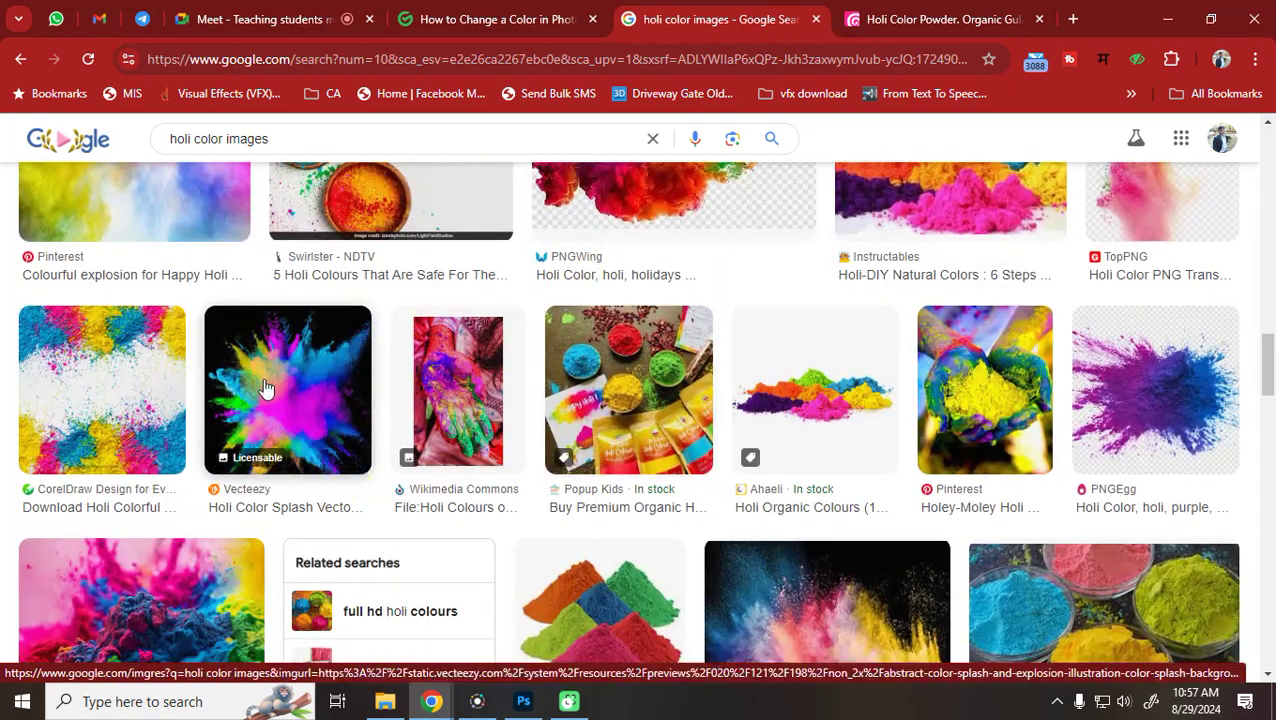
Preview the Vecteezy holi color splash on black, visit the site and open that image's detail page
click(265, 388)
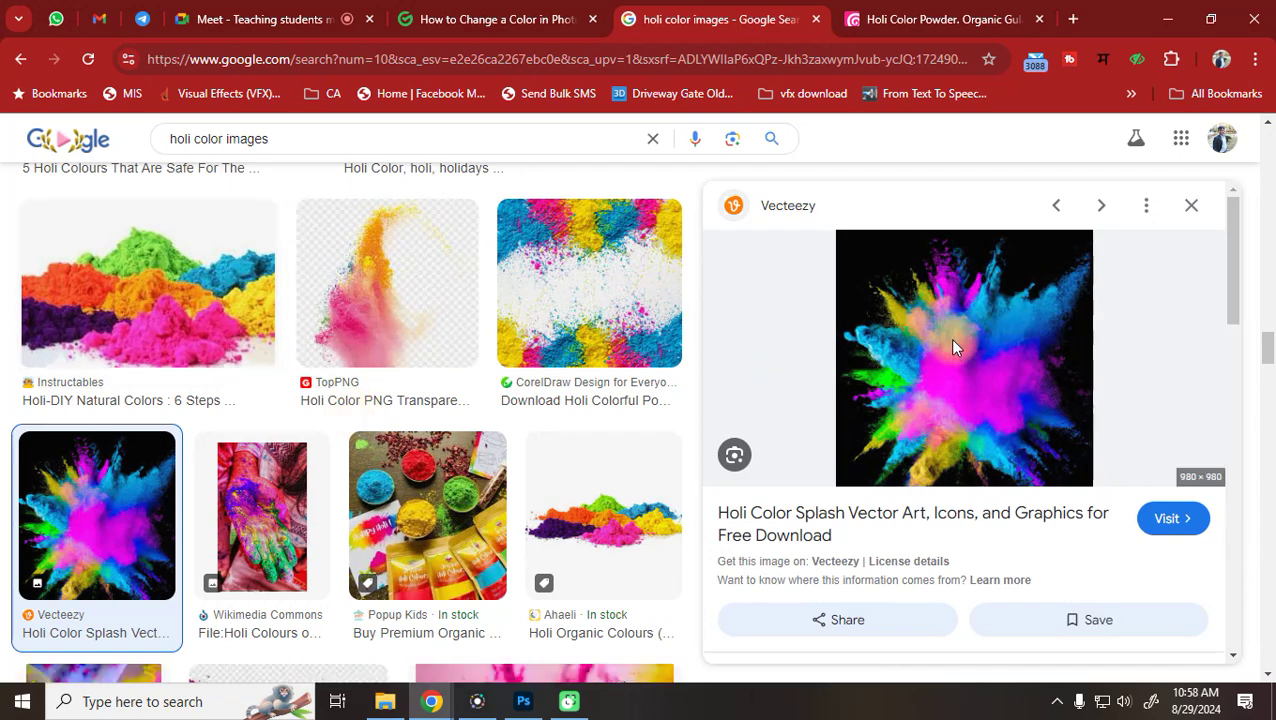
click(953, 345)
scroll(615, 373, down, 3)
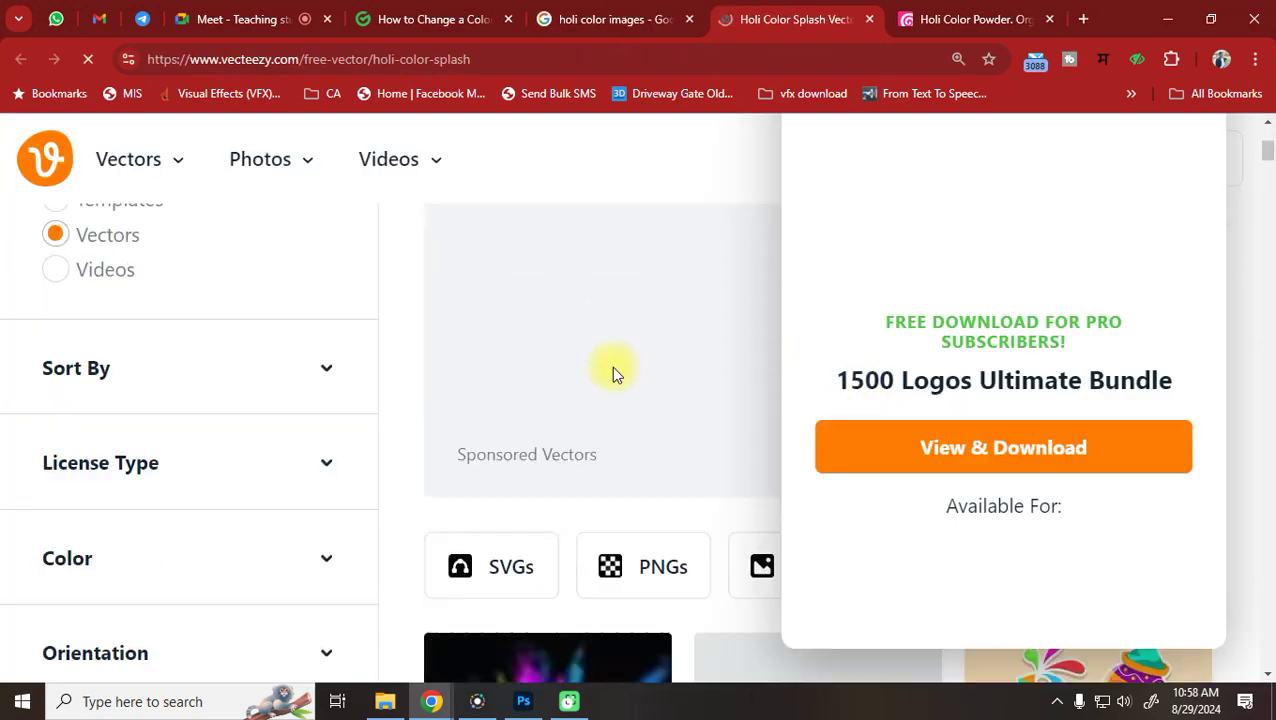
scroll(613, 380, down, 2)
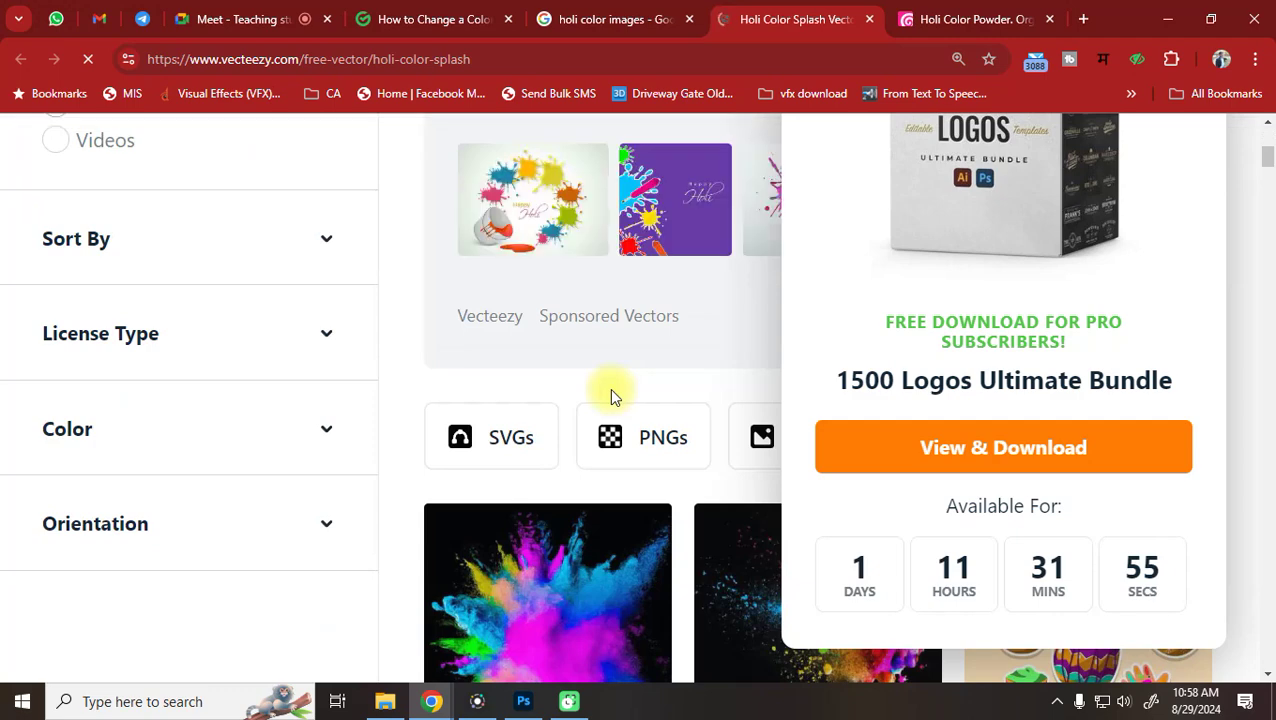
scroll(613, 396, down, 2)
click(529, 436)
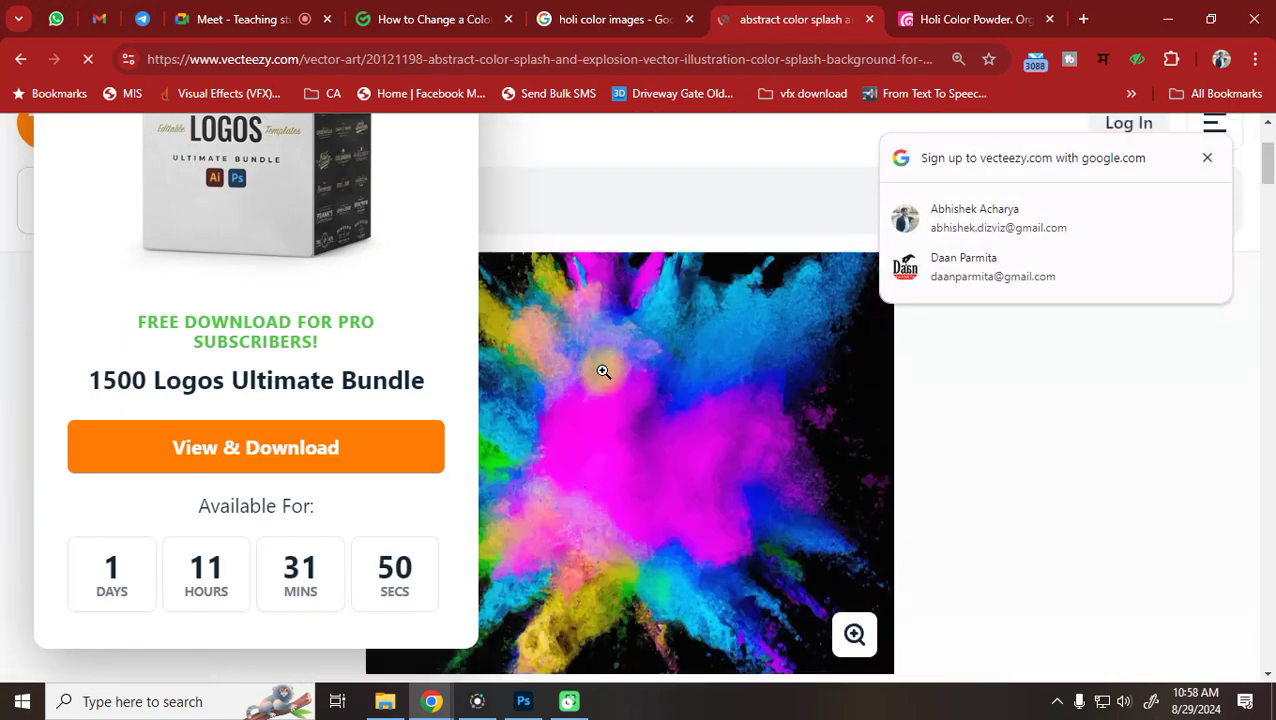
Go back to the image results, preview the Freepik holi powder explosion close-up and open its Freepik page
click(610, 10)
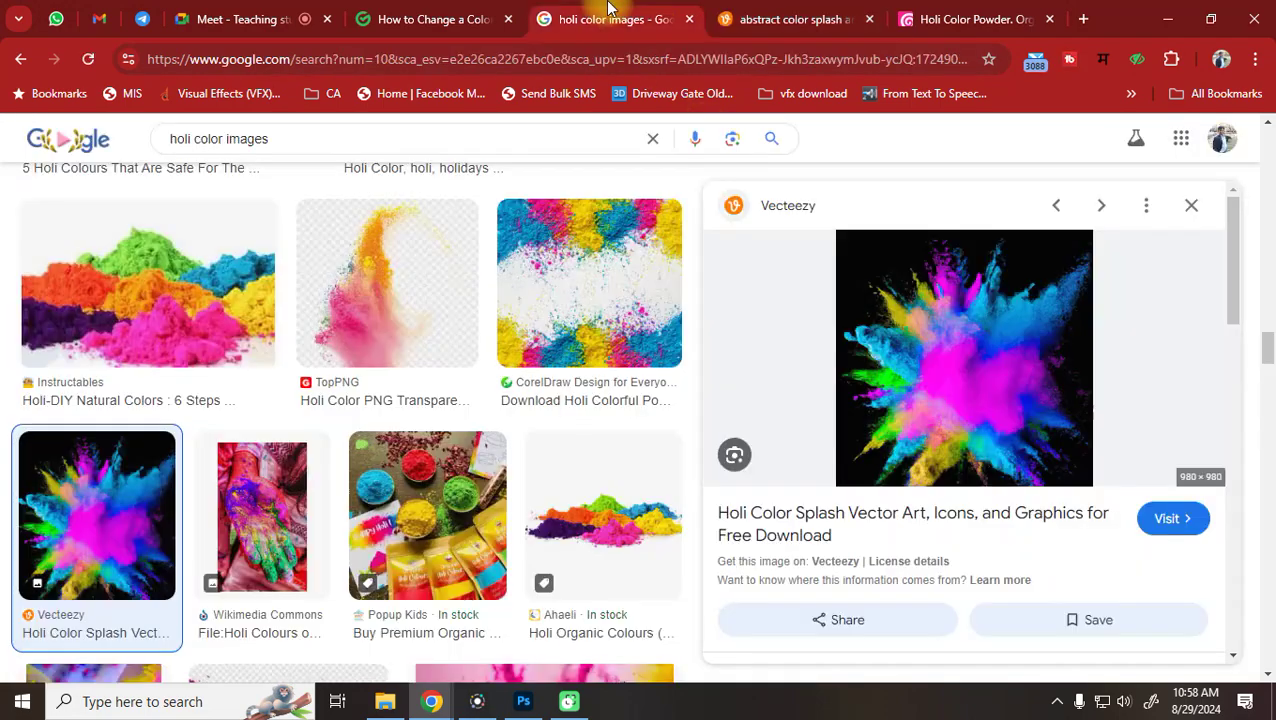
scroll(407, 495, down, 5)
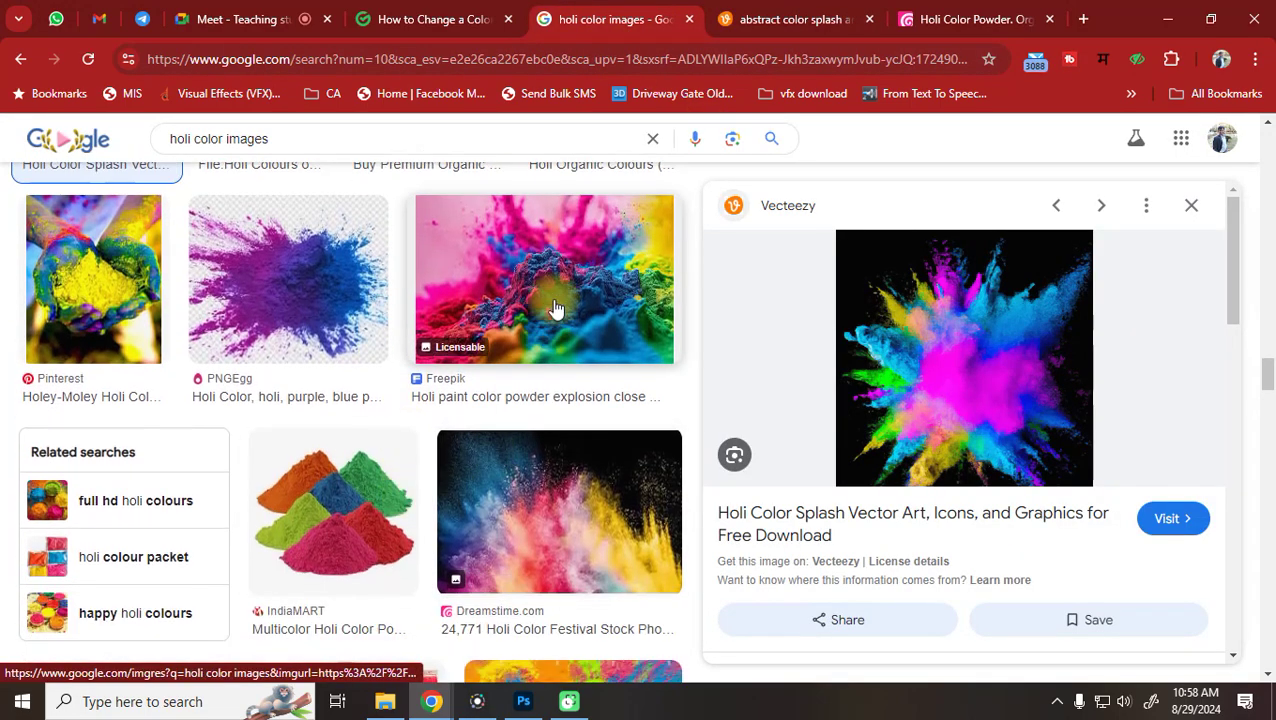
click(558, 302)
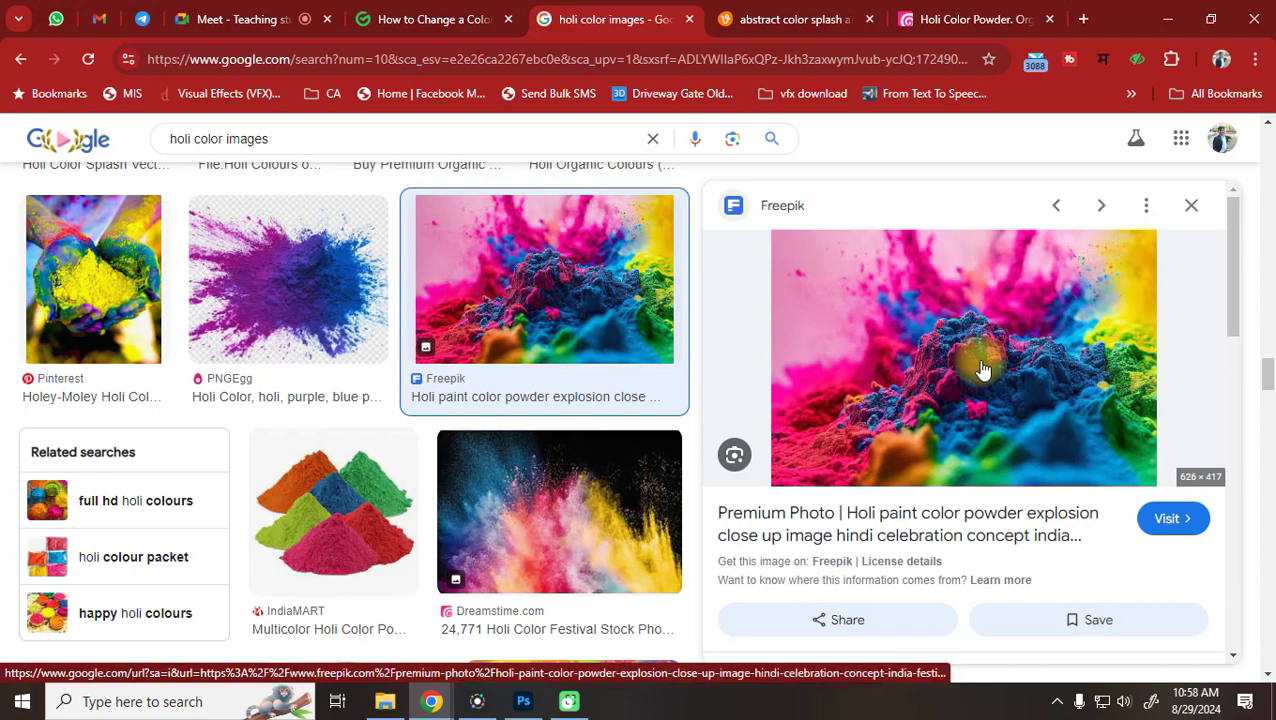
click(981, 368)
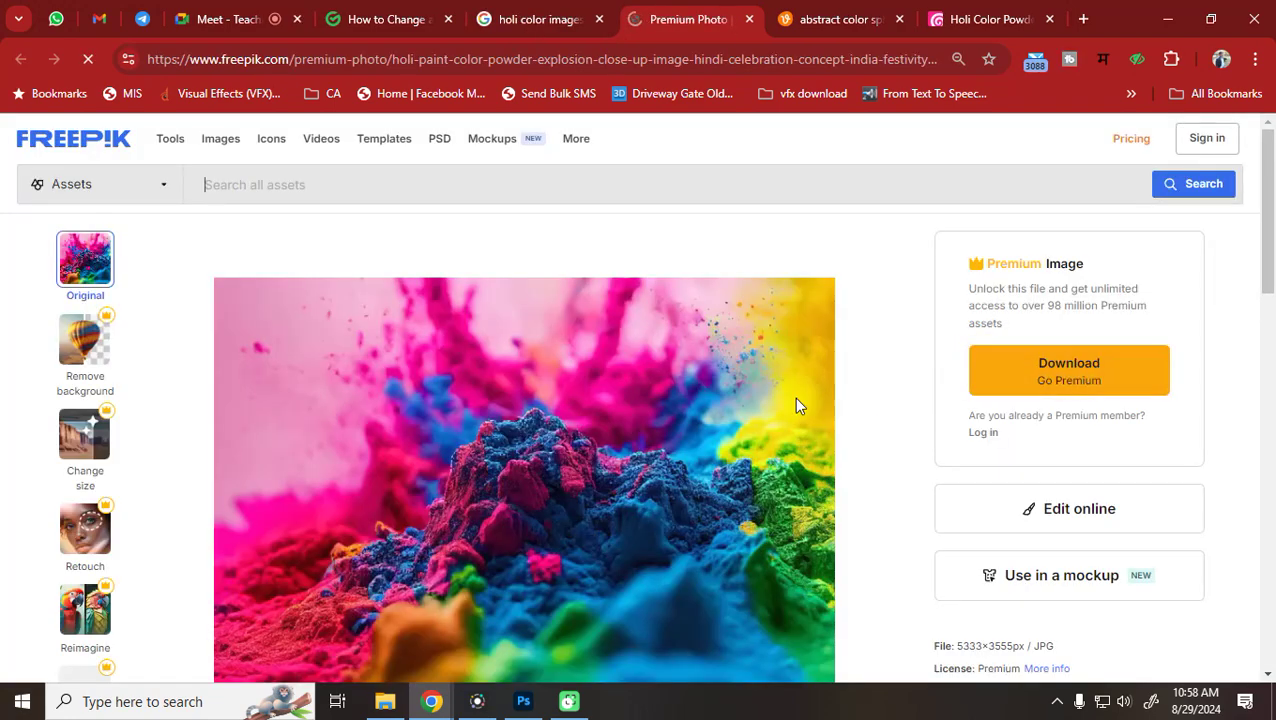
Copy the powder explosion photo from the Freepik page and switch to Photoshop
scroll(537, 436, down, 1)
right_click(507, 358)
click(573, 432)
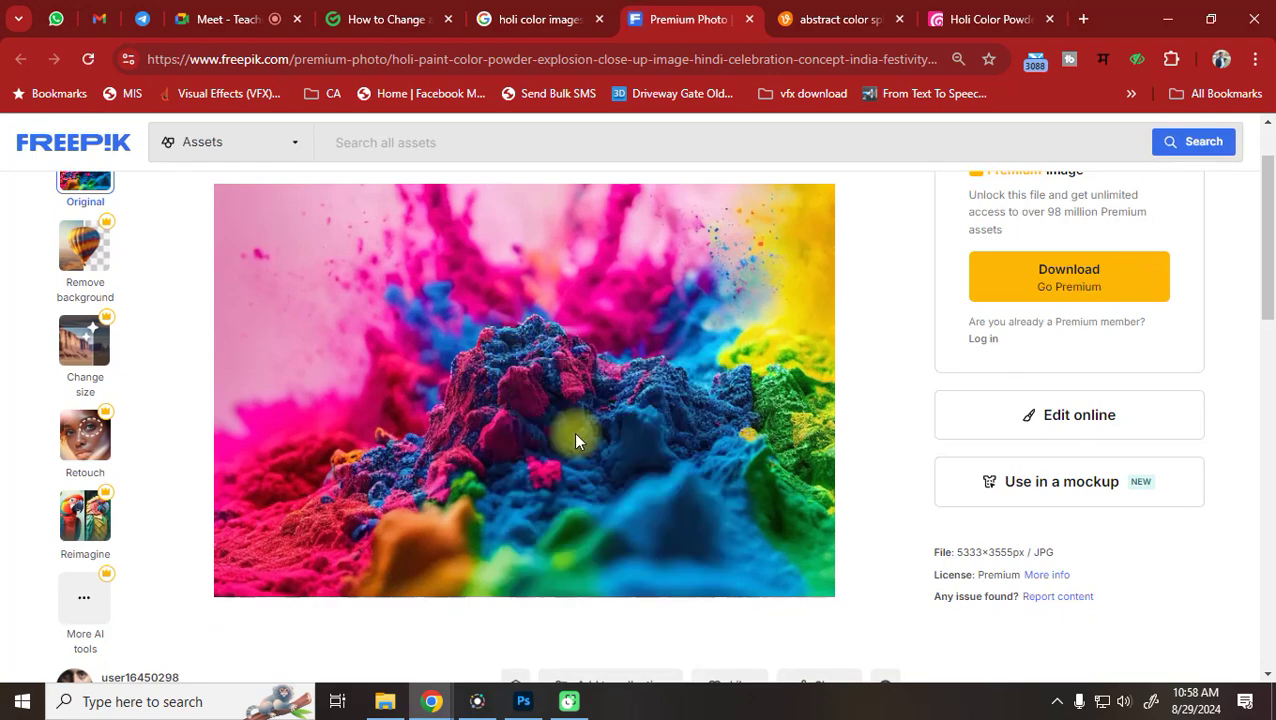
click(523, 701)
Create a new 740 x 493 px document from the clipboard preset and paste the powder explosion photo into it
key(ctrl+n)
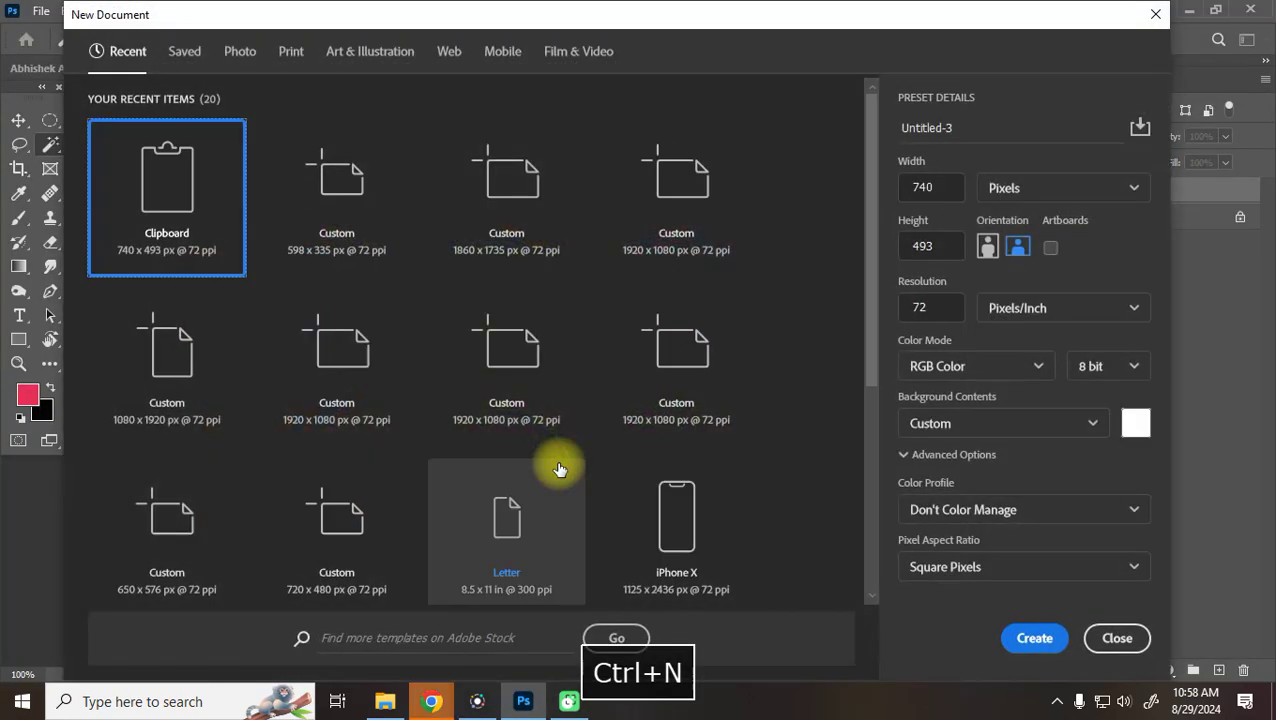
click(1036, 638)
key(ctrl+v)
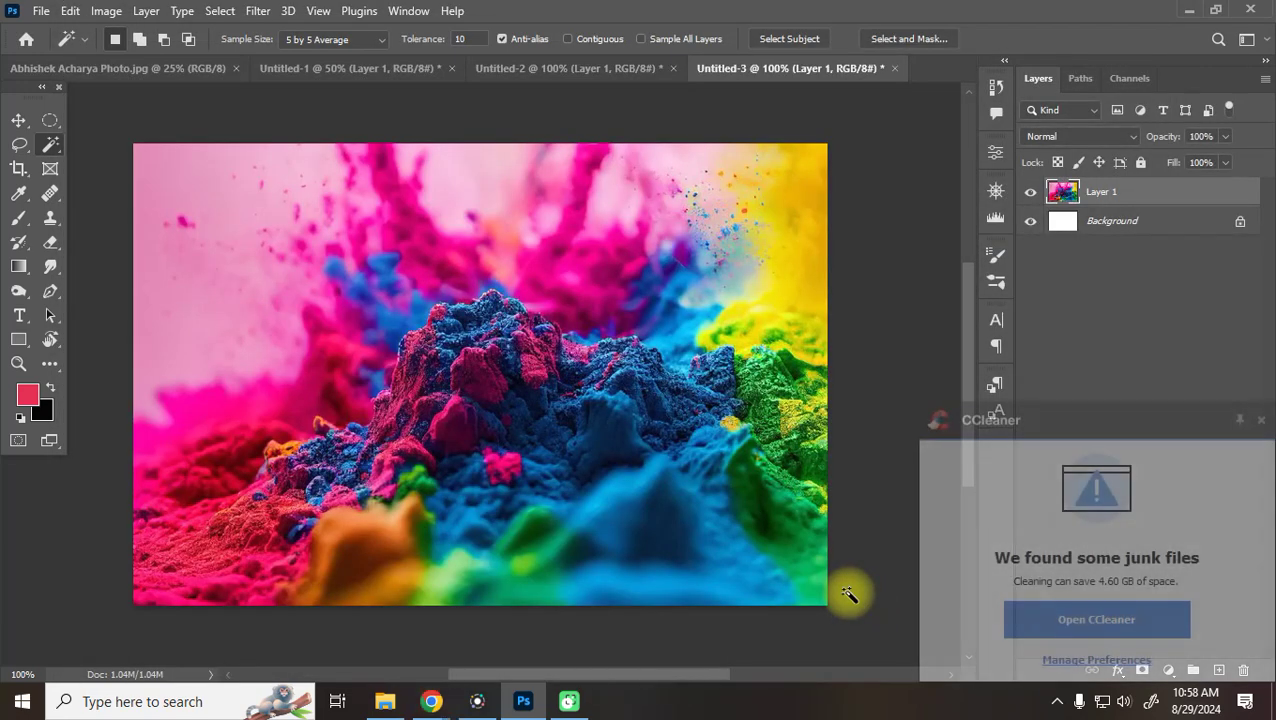
click(42, 11)
click(55, 40)
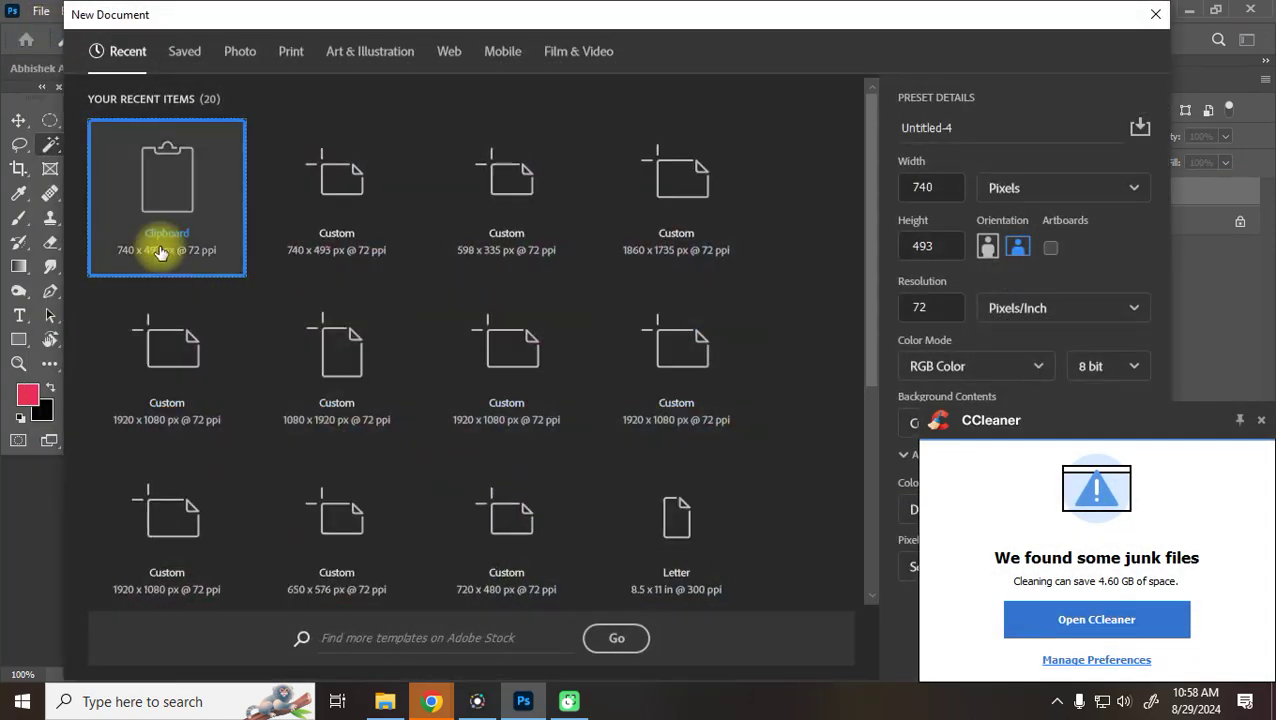
click(1157, 16)
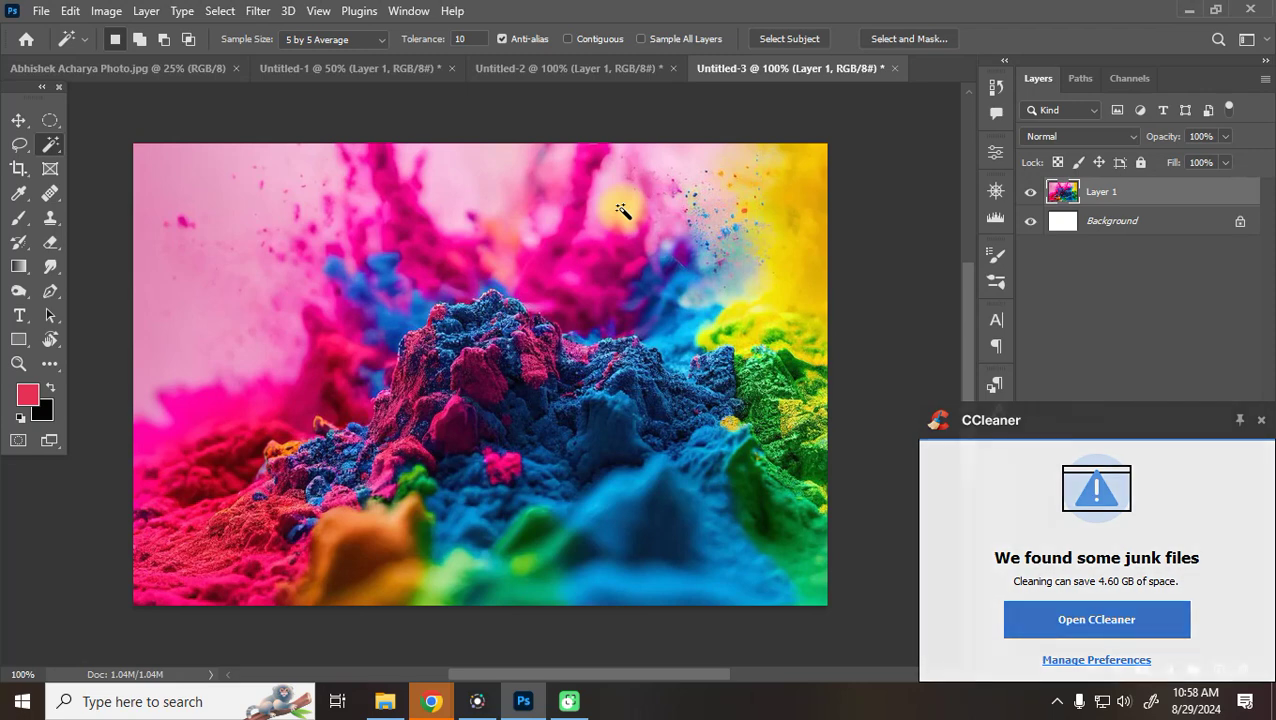
Dismiss the CCleaner notification, test-select the yellow powder with the Magic Wand at tolerance 10, and clear the selection
click(1260, 420)
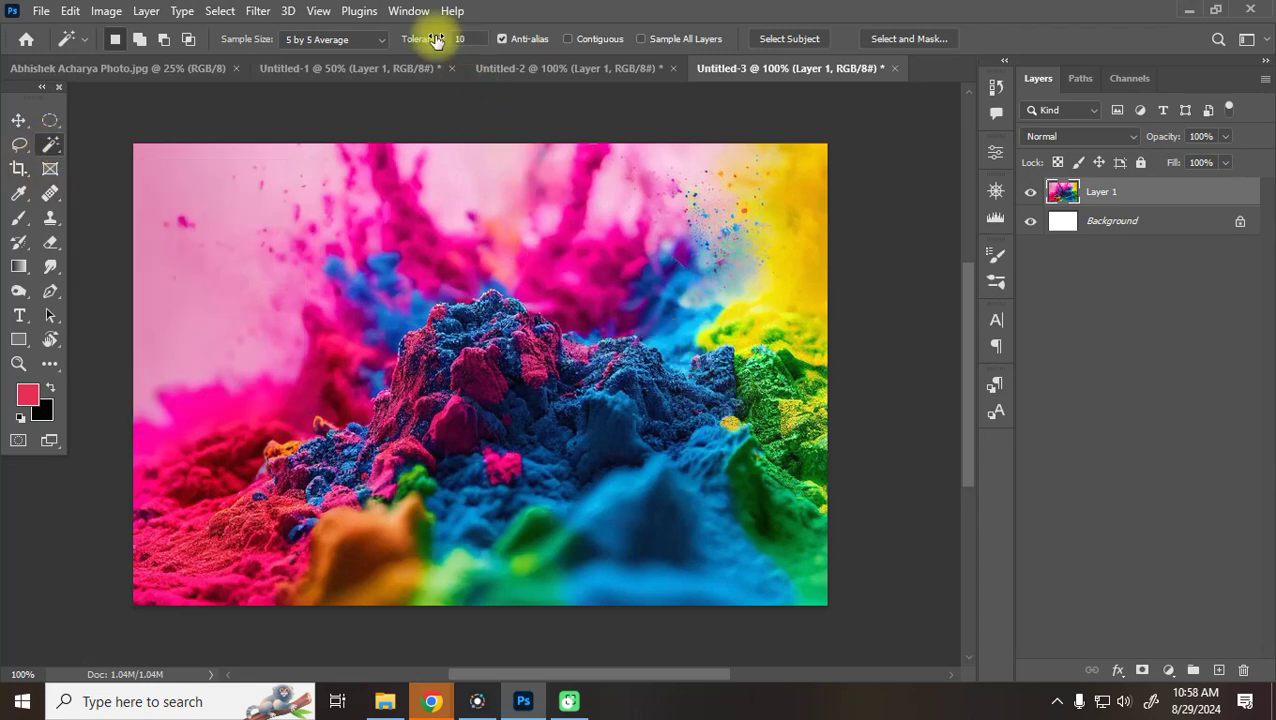
click(799, 240)
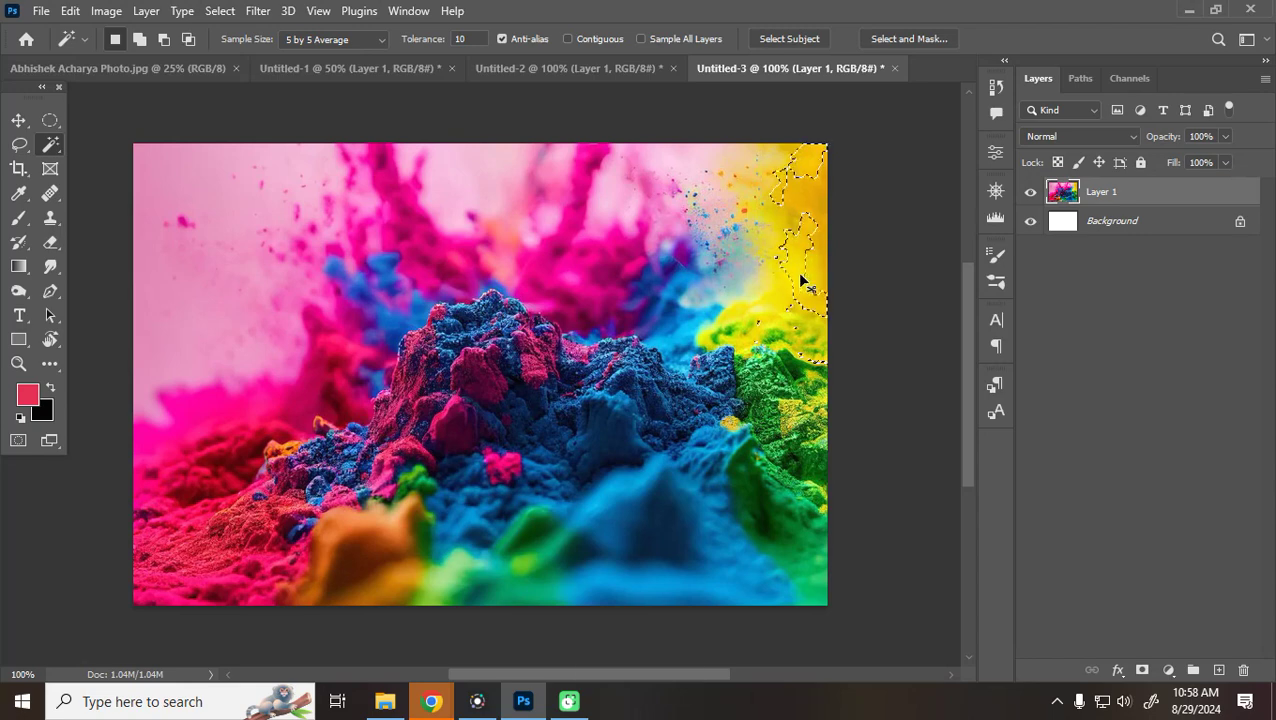
key(ctrl+d)
Set the Magic Wand tolerance to 40 and test-select the yellow and blue powder with Contiguous off, clearing each selection
click(460, 39)
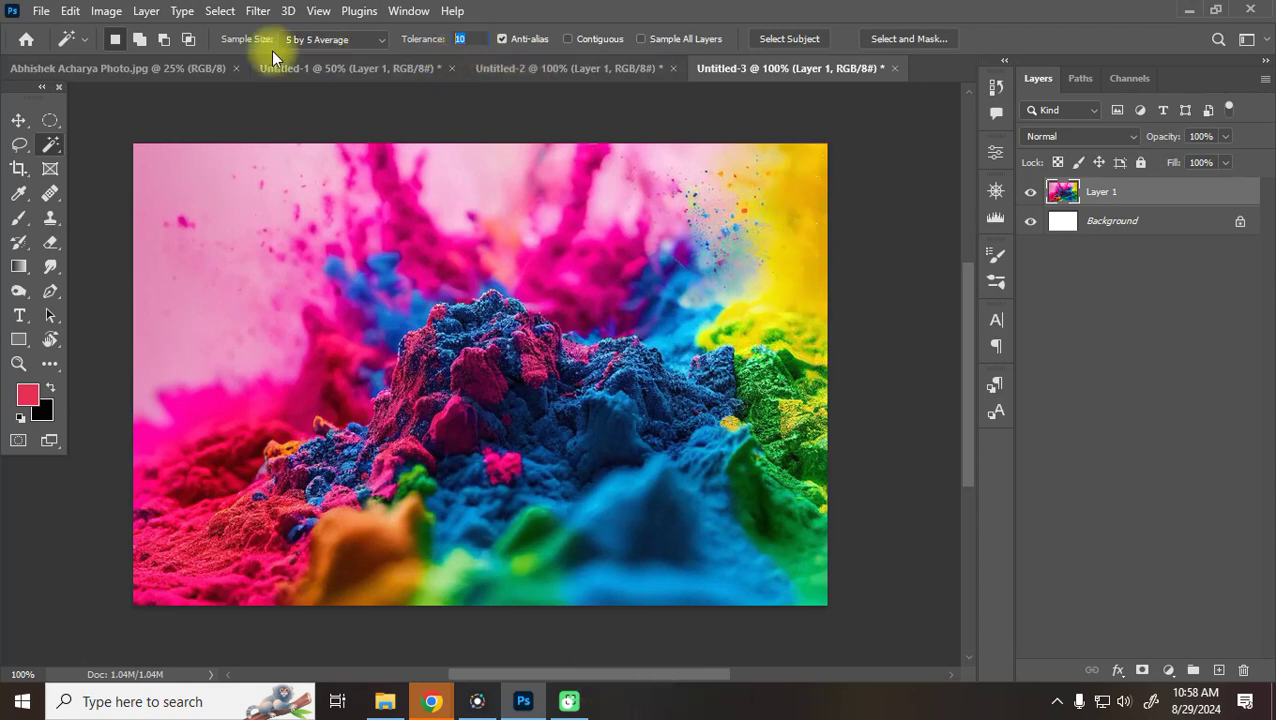
click(796, 232)
key(ctrl+z)
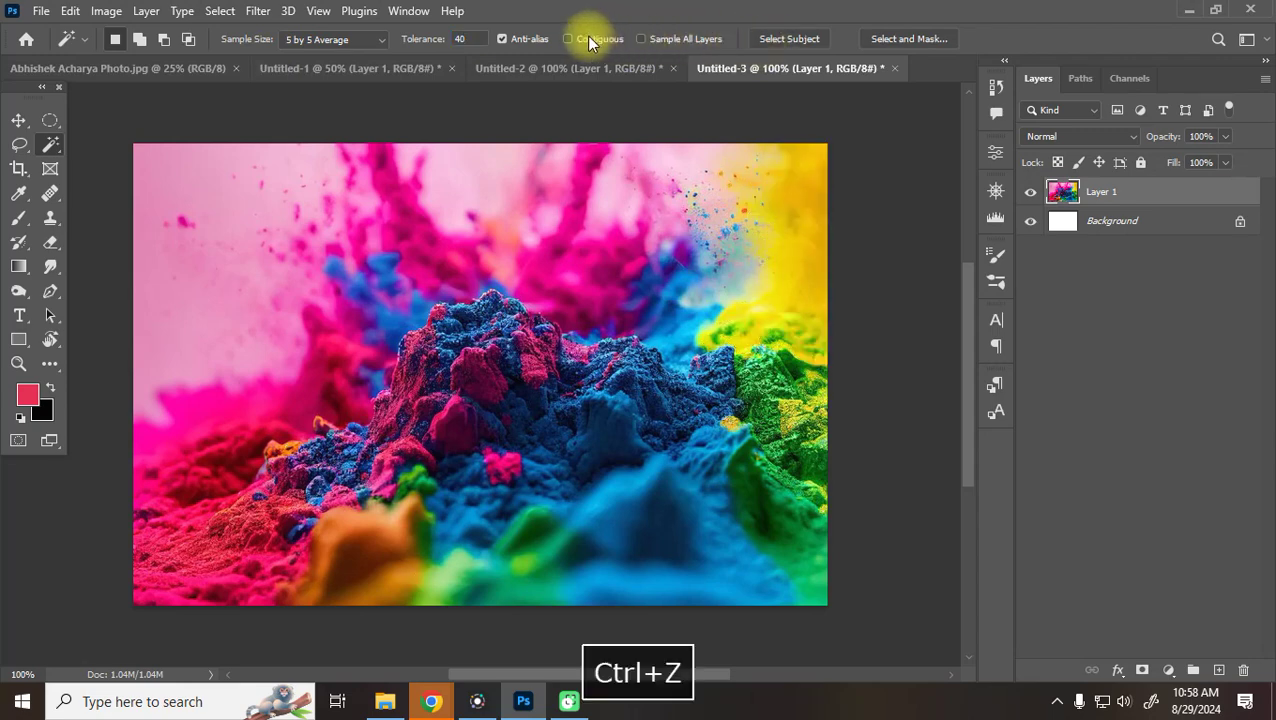
click(813, 195)
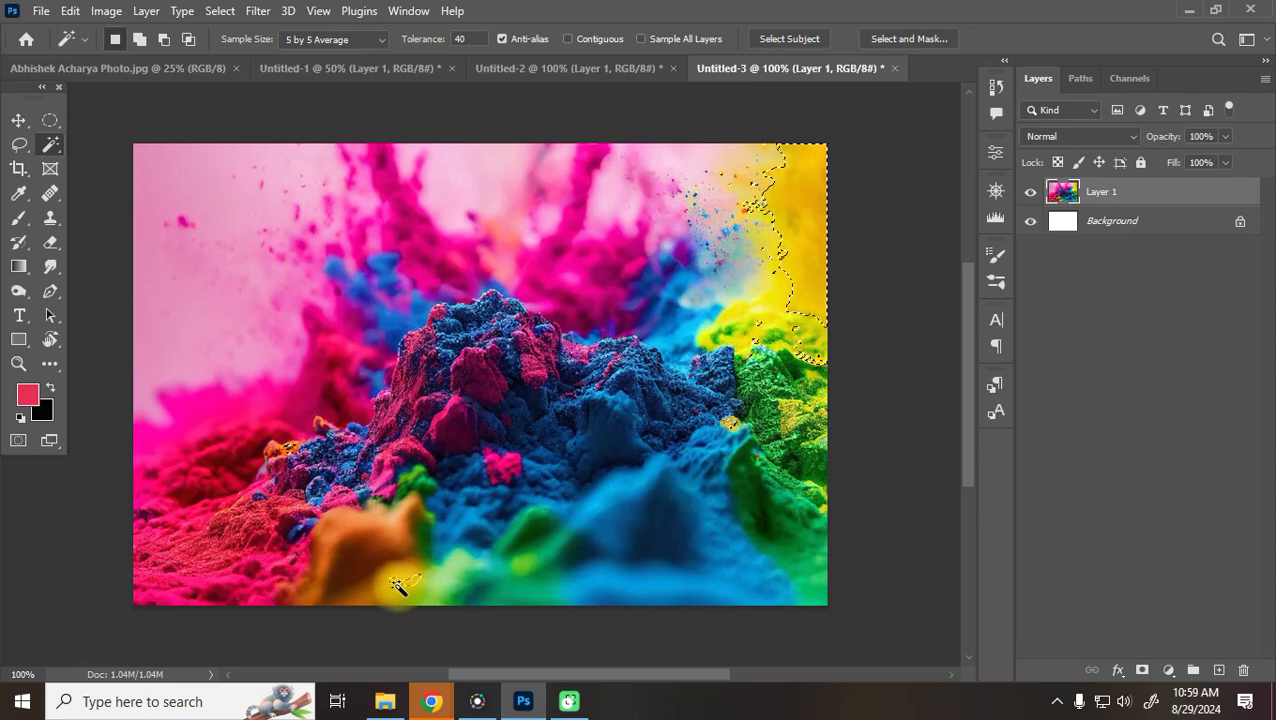
key(ctrl+d)
click(643, 496)
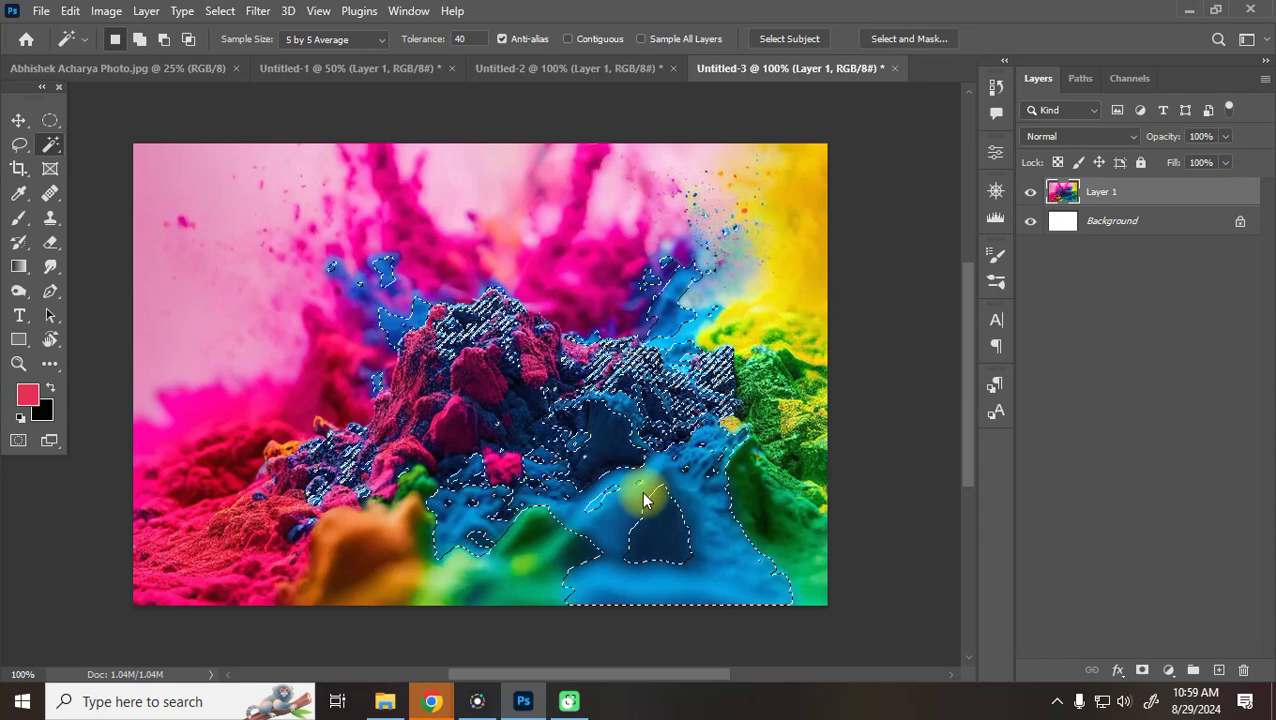
key(ctrl+z)
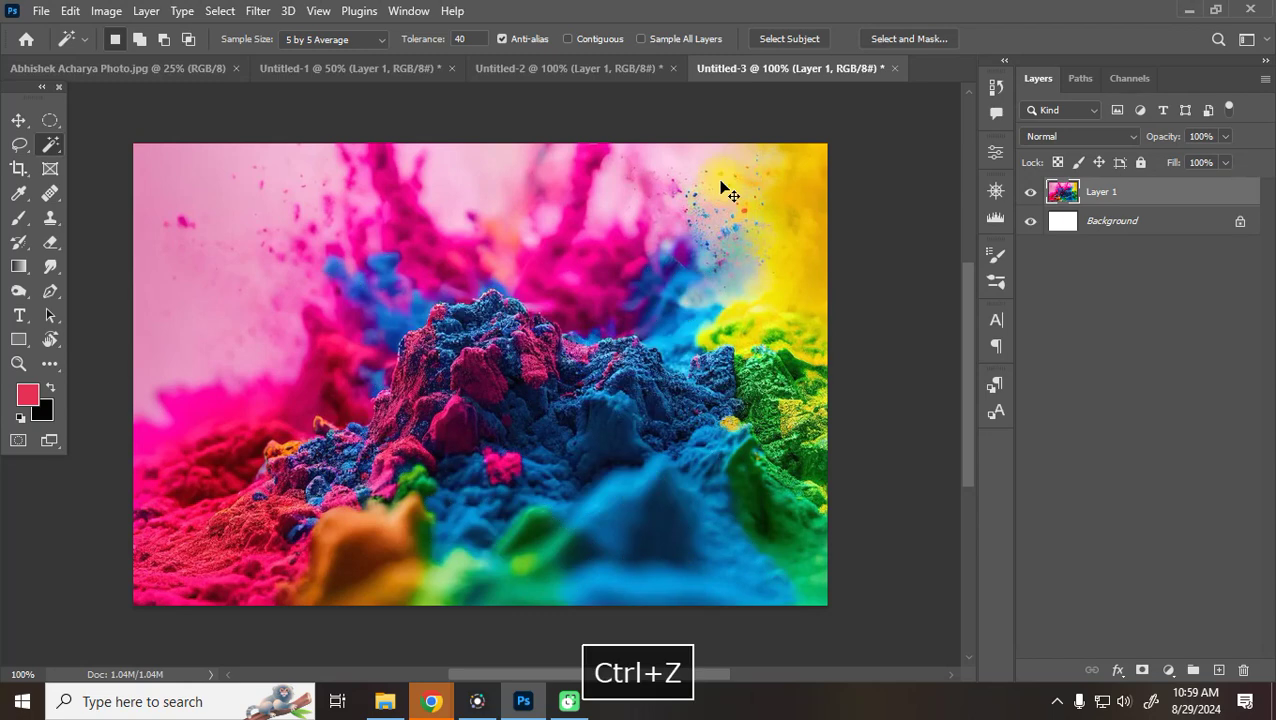
Turn on Contiguous and build up a selection of the blue powder patches across the mound and background, ending by deselecting everything
click(568, 39)
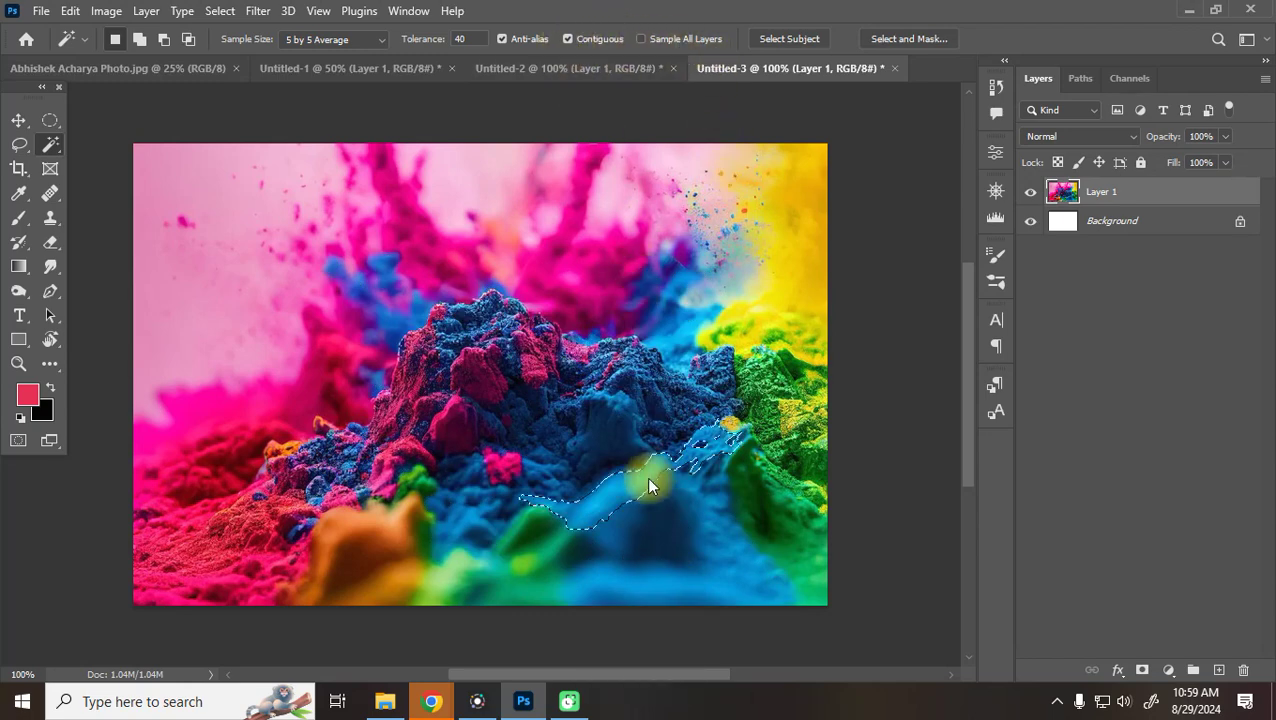
click(649, 513)
shift+click(660, 605)
shift+click(621, 441)
shift+click(541, 470)
shift+click(632, 370)
shift+click(652, 447)
shift+click(604, 521)
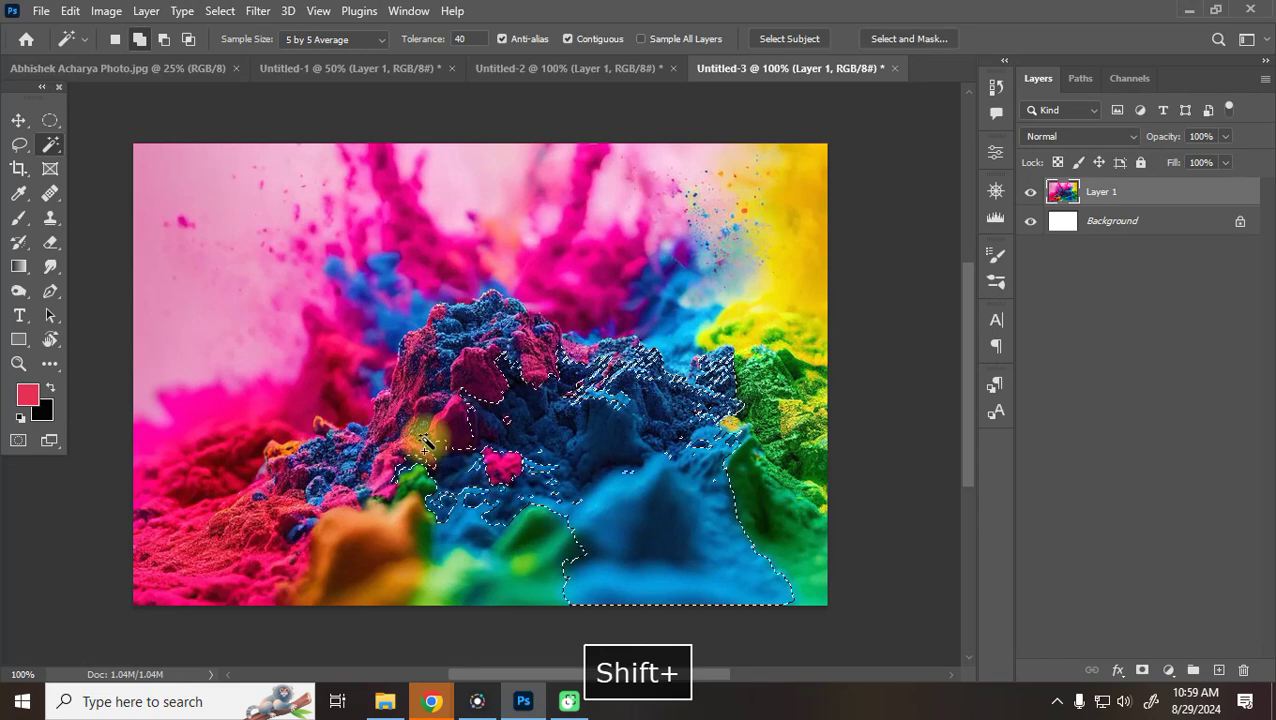
shift+click(344, 462)
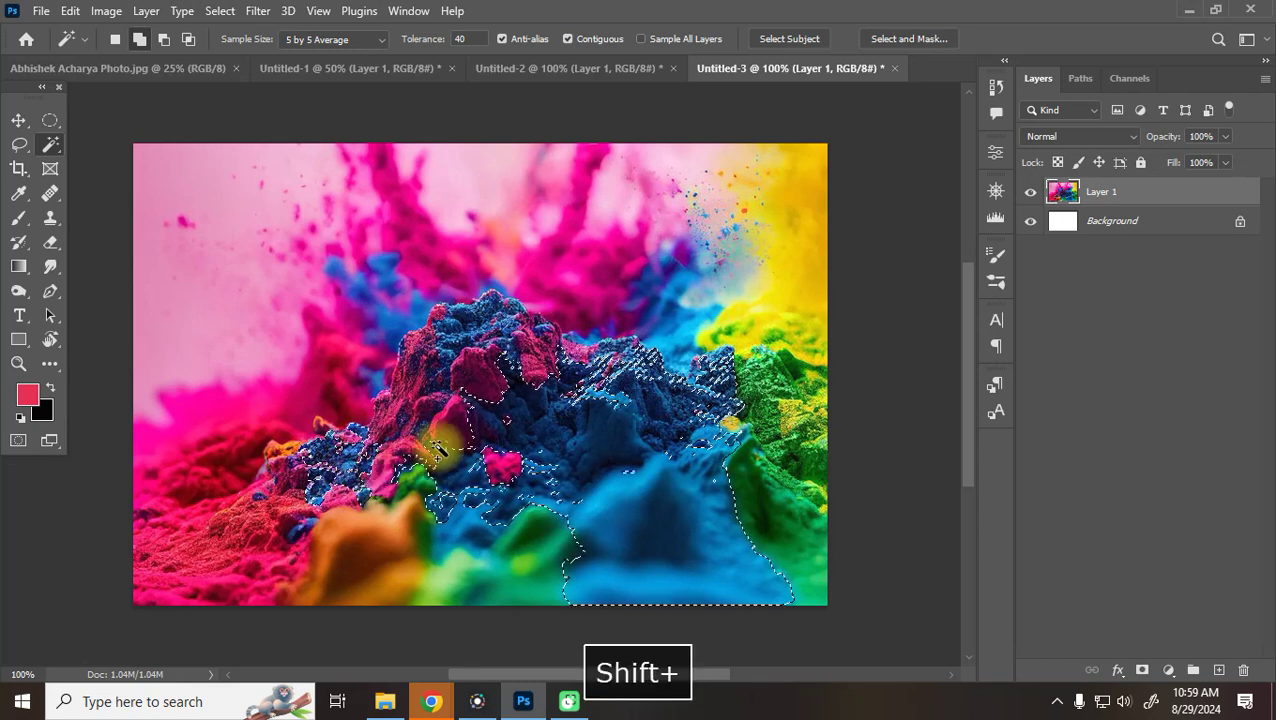
shift+click(386, 262)
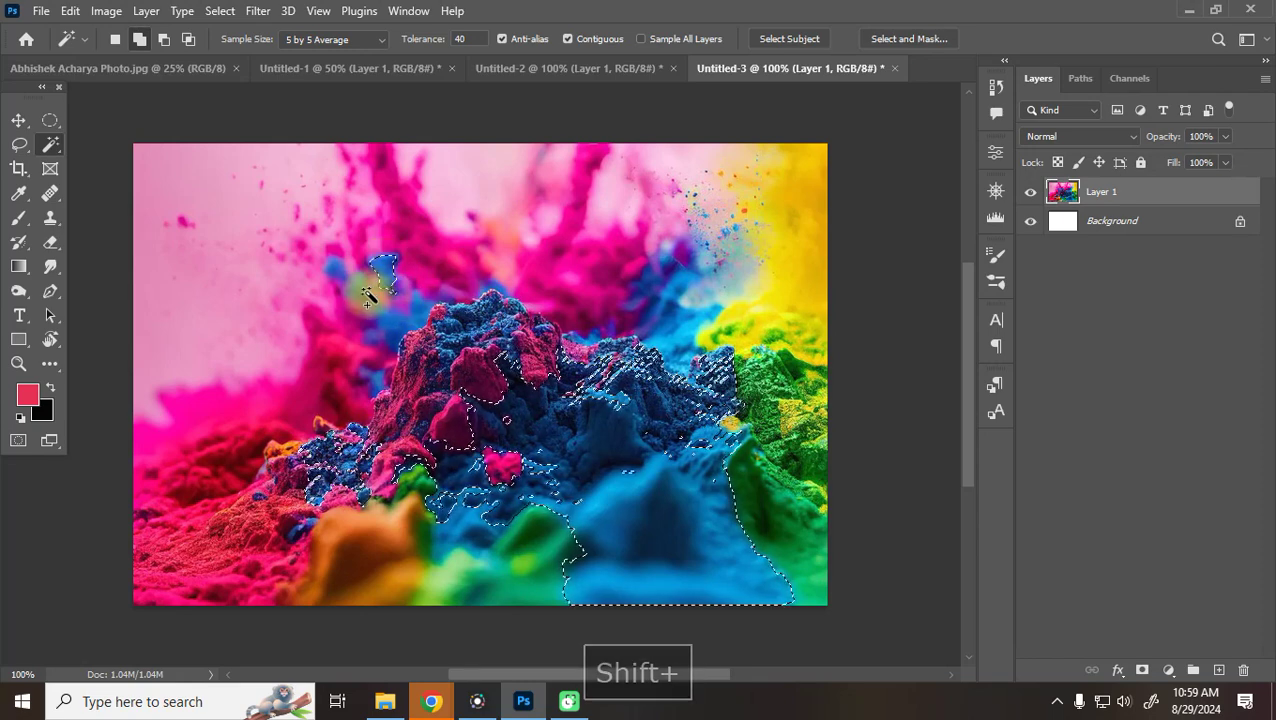
shift+click(682, 290)
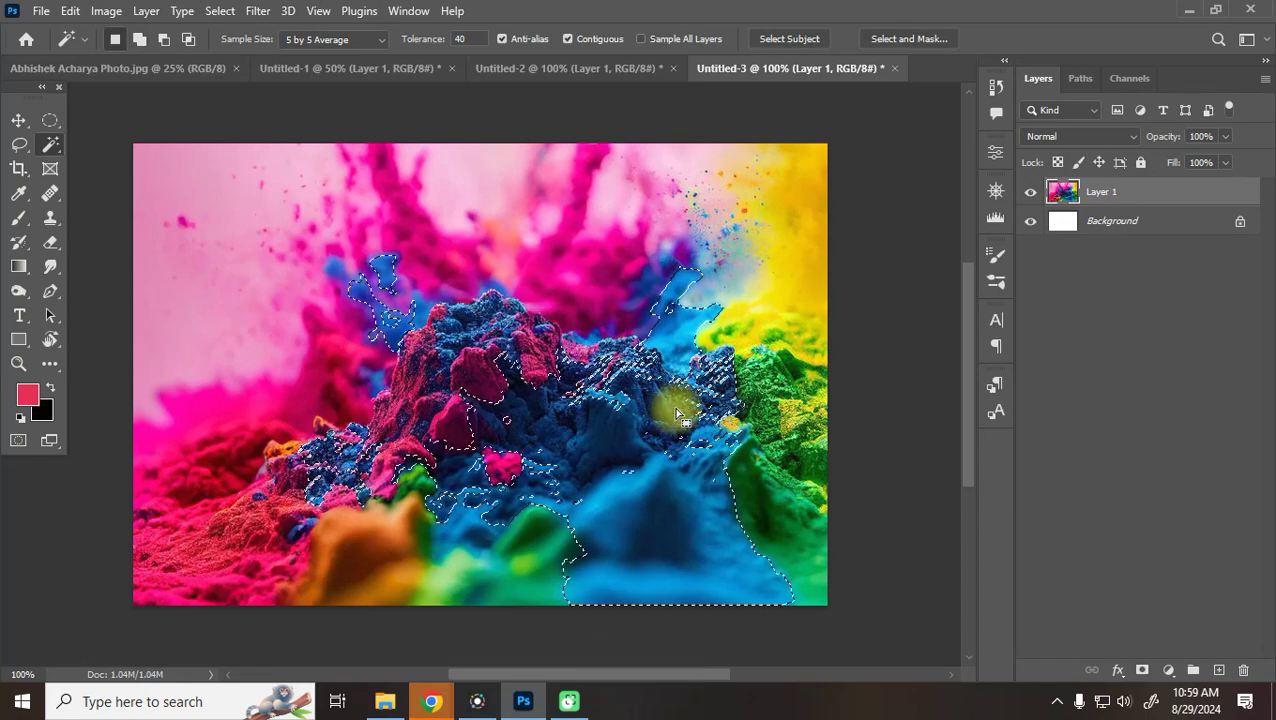
key(ctrl+d)
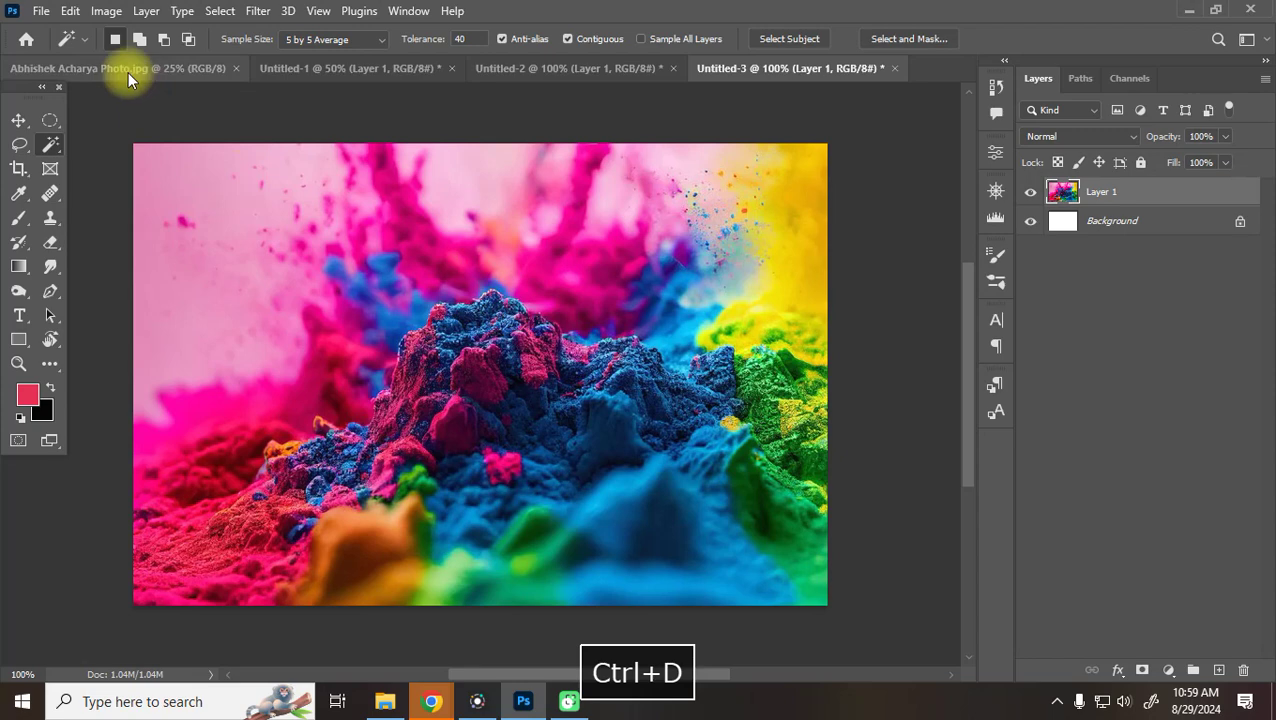
Switch to the man's portrait document, select its dark backdrop with the Magic Wand, and set the tolerance to 10
click(128, 70)
click(588, 170)
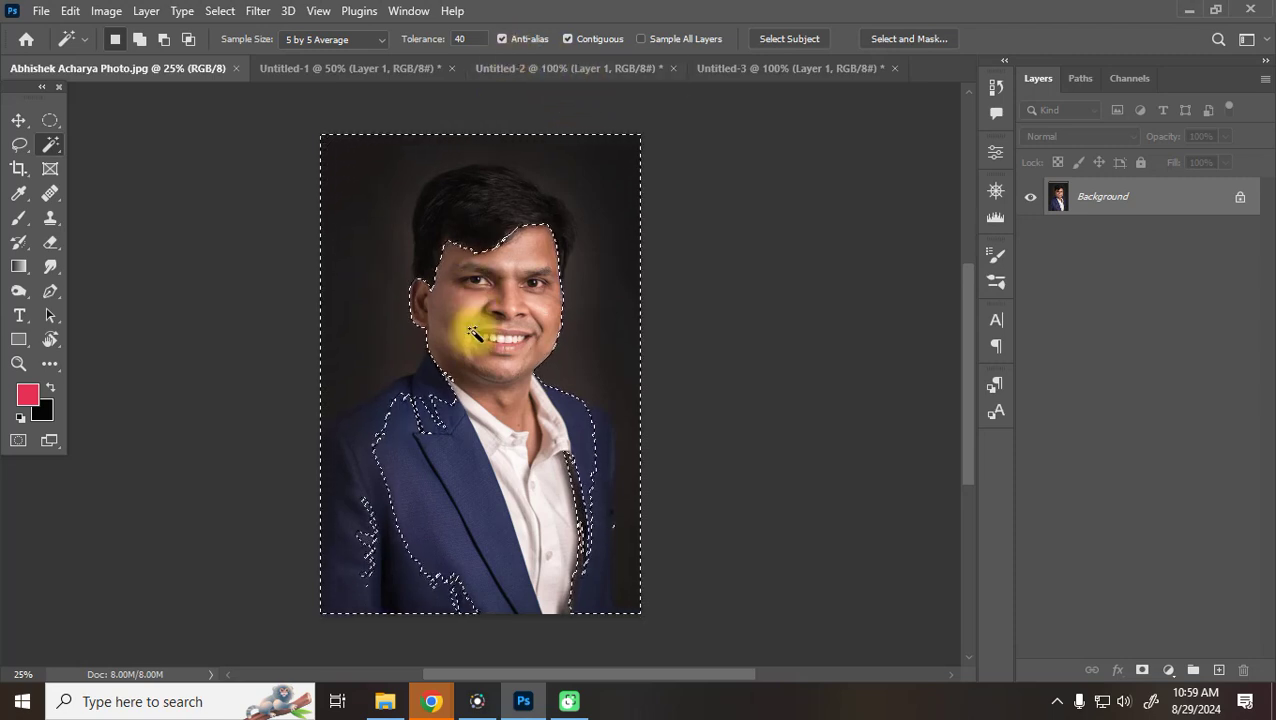
click(459, 38)
text(1)
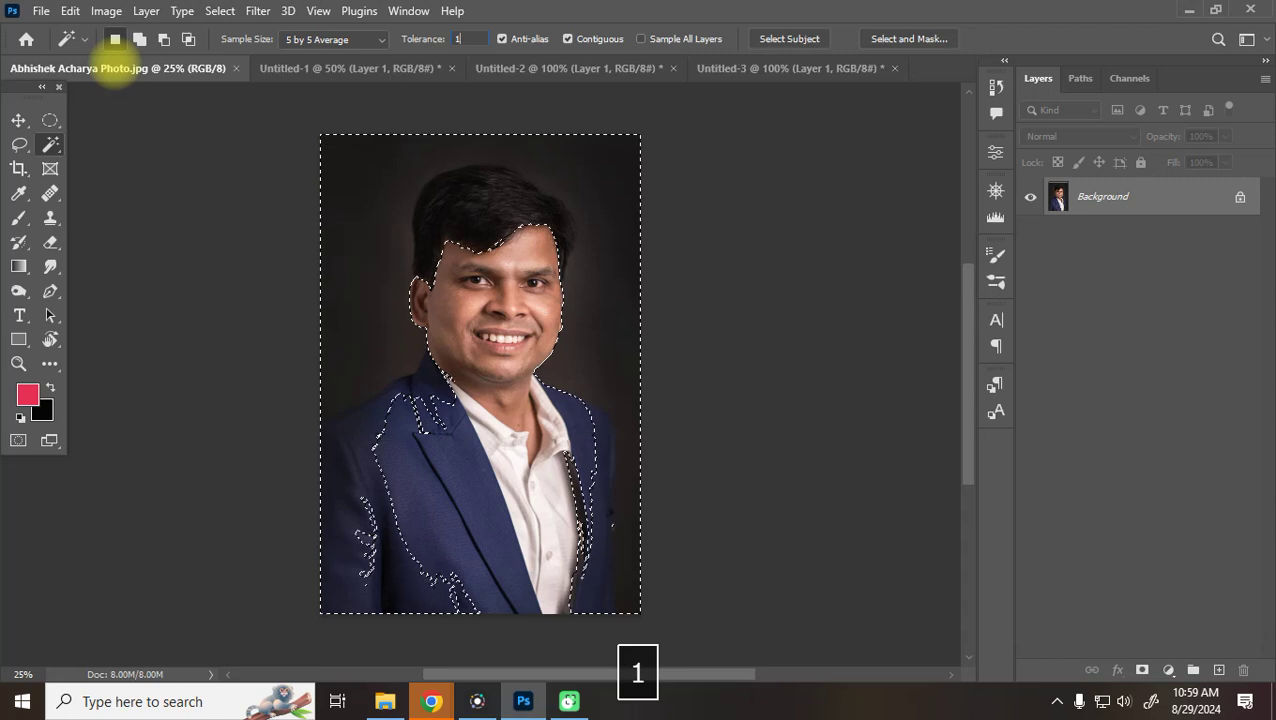
text(0)
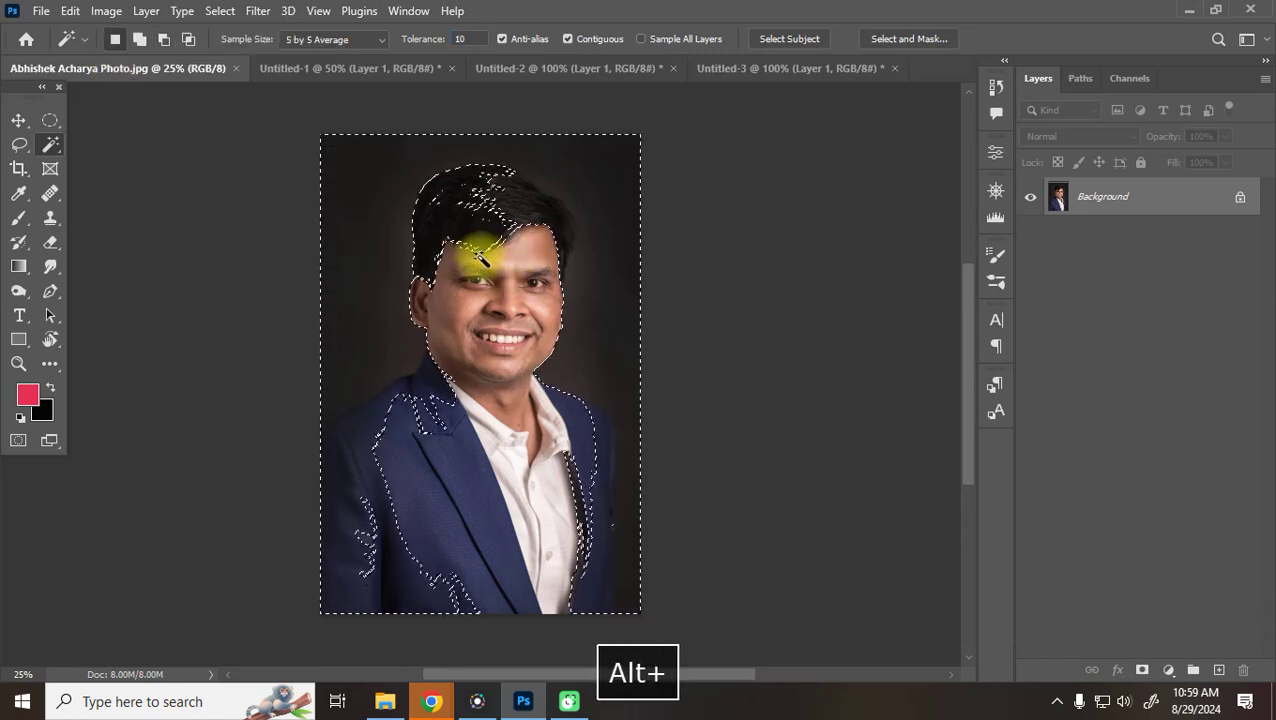
key(ctrl+z)
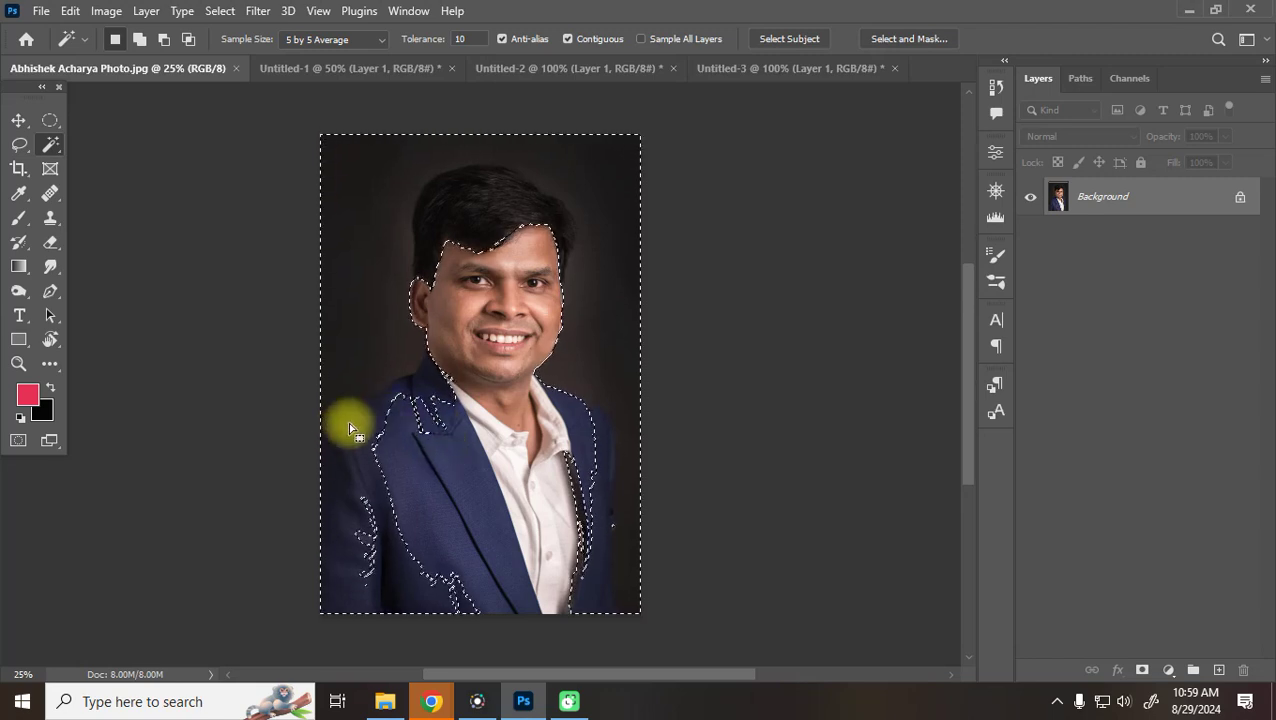
Subtract the blue jacket's shoulders, sleeves and front edge from the backdrop selection with the Magic Wand
key(alt)
alt+click(393, 420)
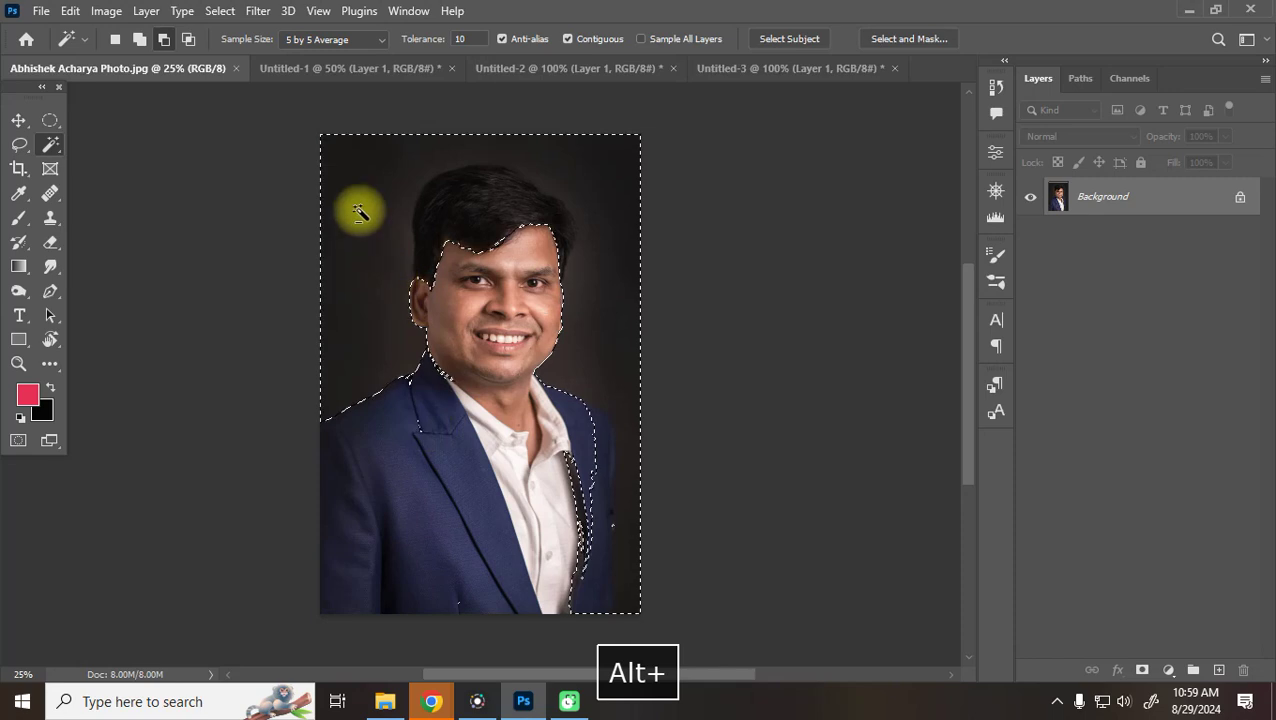
alt+click(594, 578)
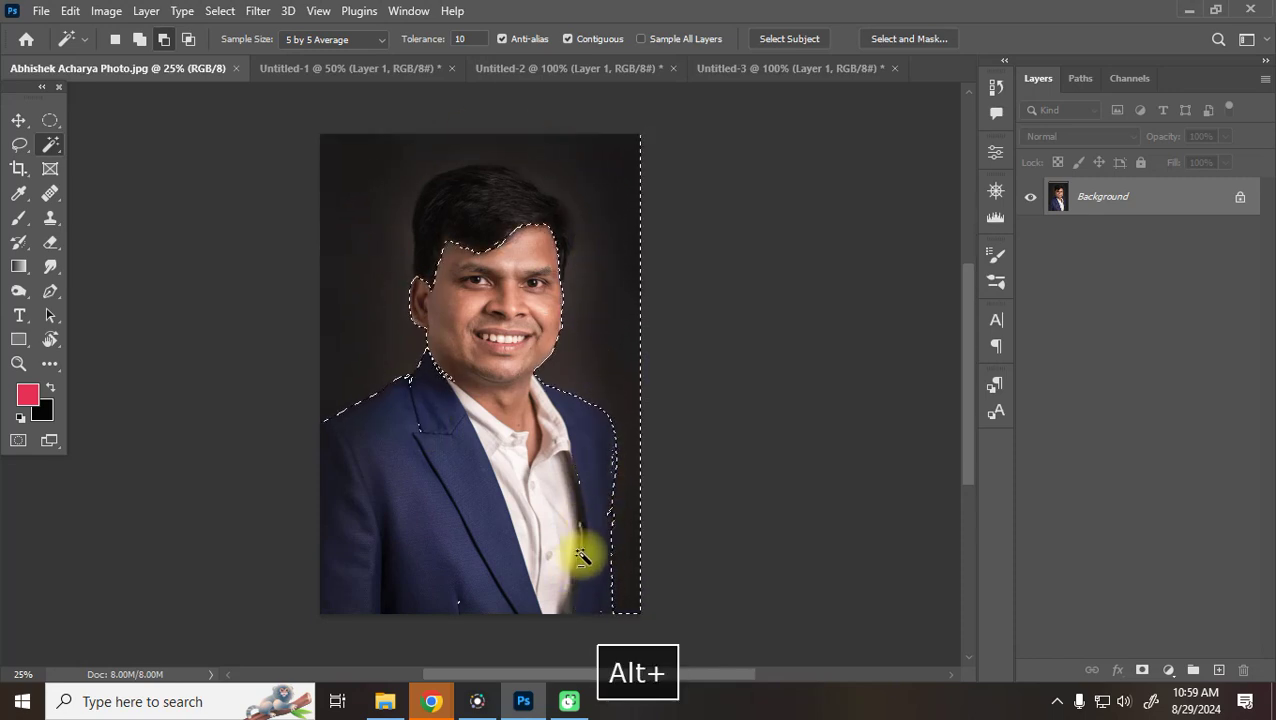
alt+click(578, 478)
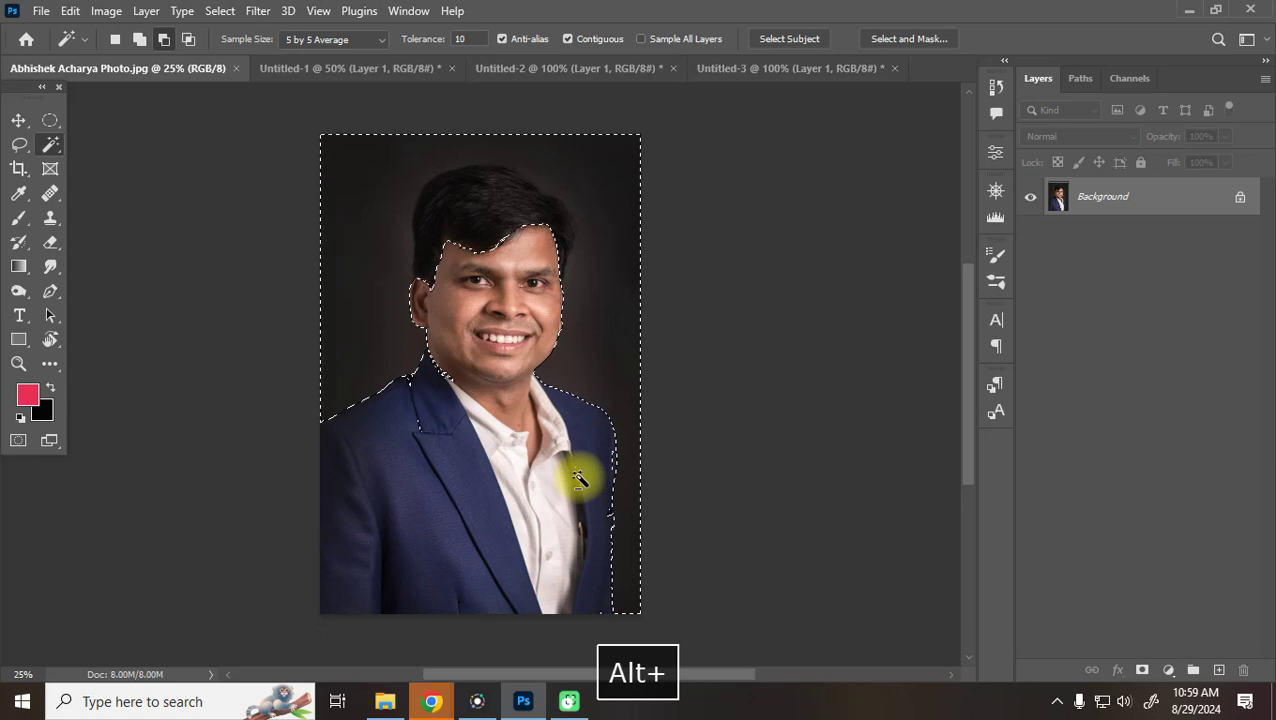
alt+click(475, 262)
key(ctrl+z)
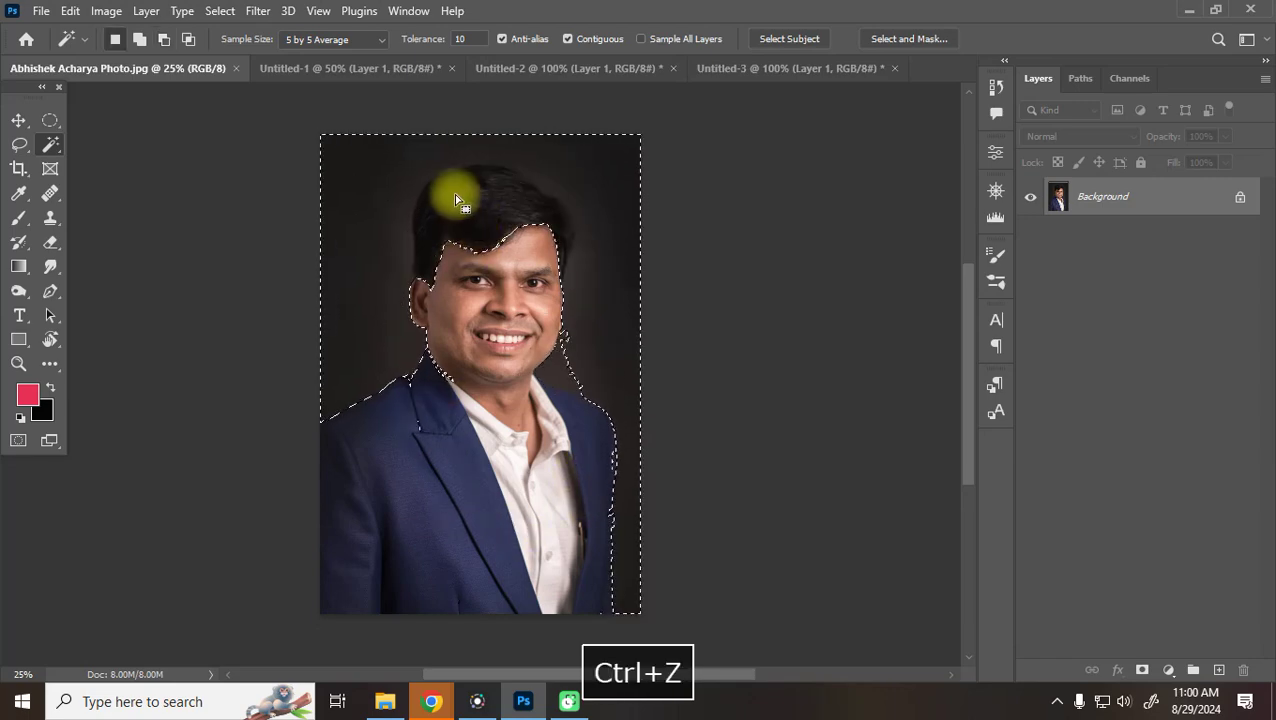
Try to subtract the leftover collar and lapel areas from the selection with the Magic Wand
key(ctrl+equal)
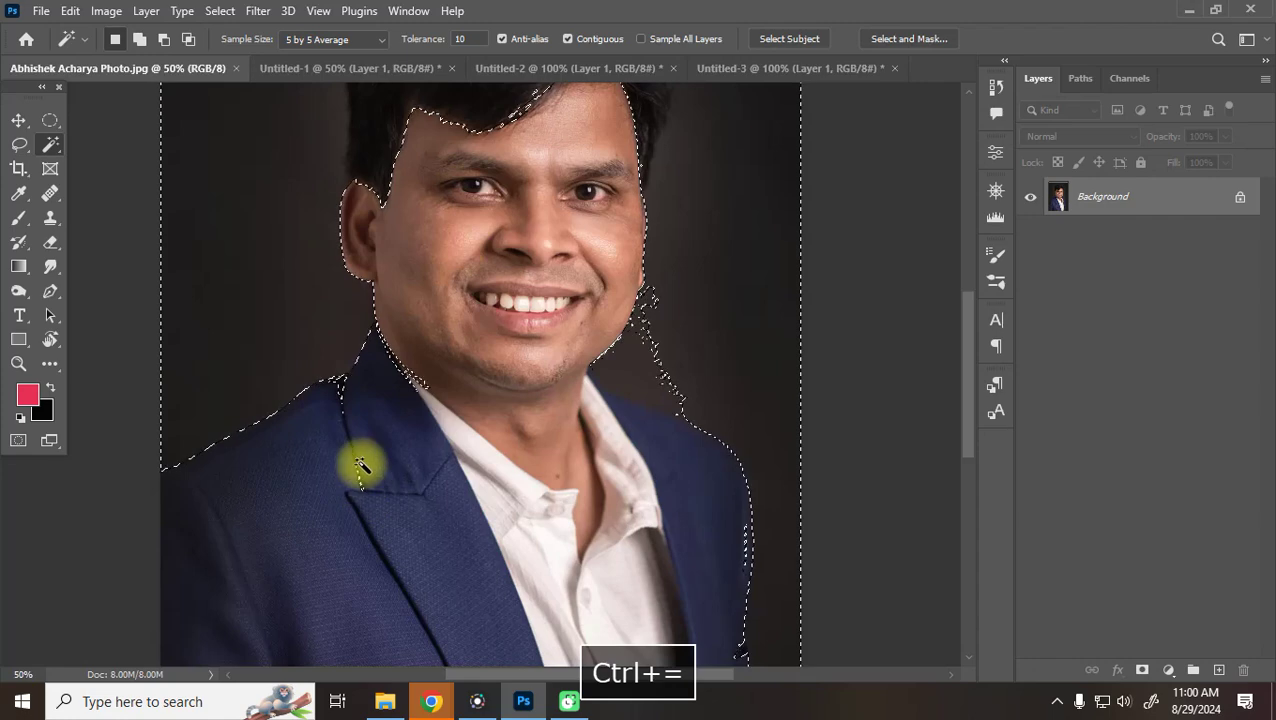
alt+click(401, 373)
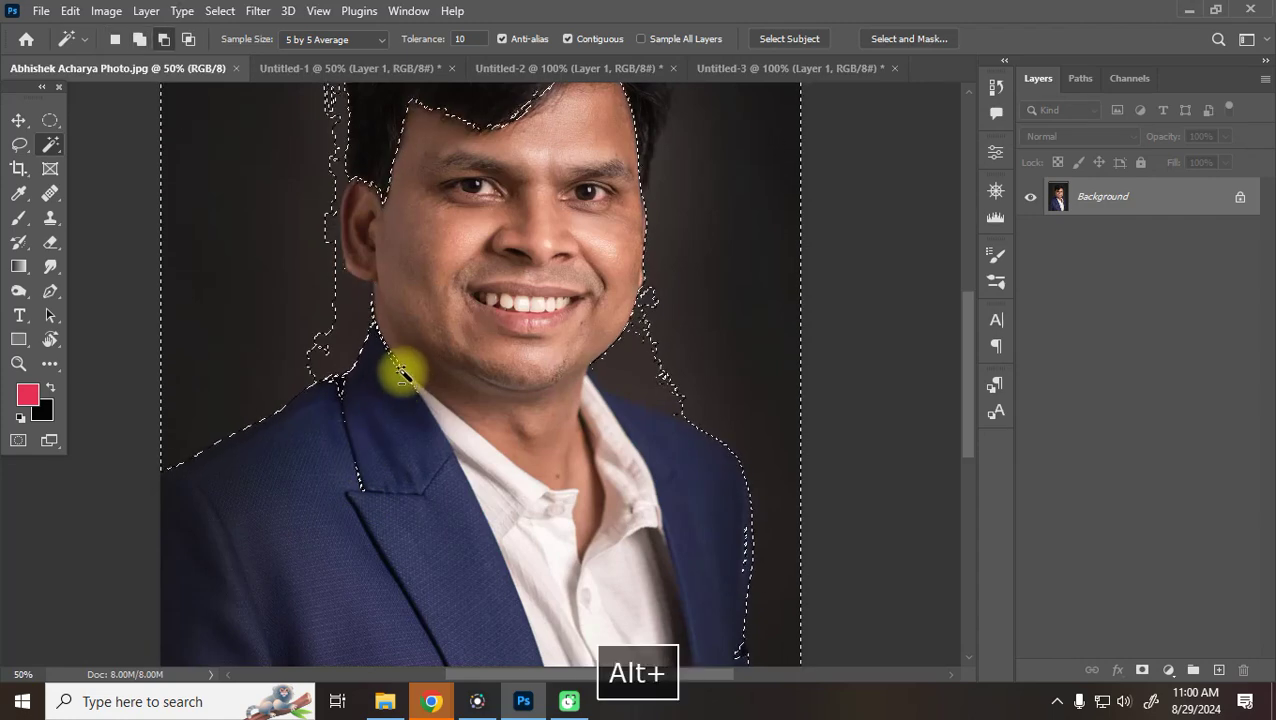
key(ctrl+z)
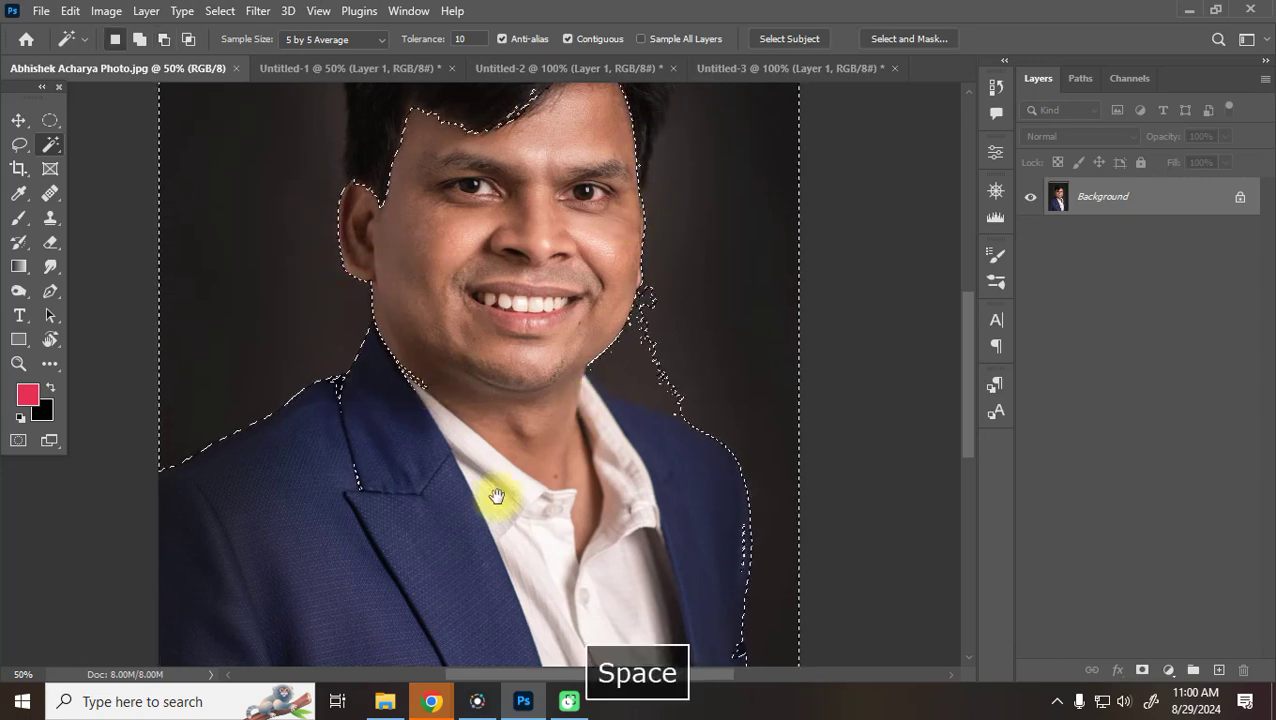
drag(381, 487, 333, 547)
alt+click(305, 550)
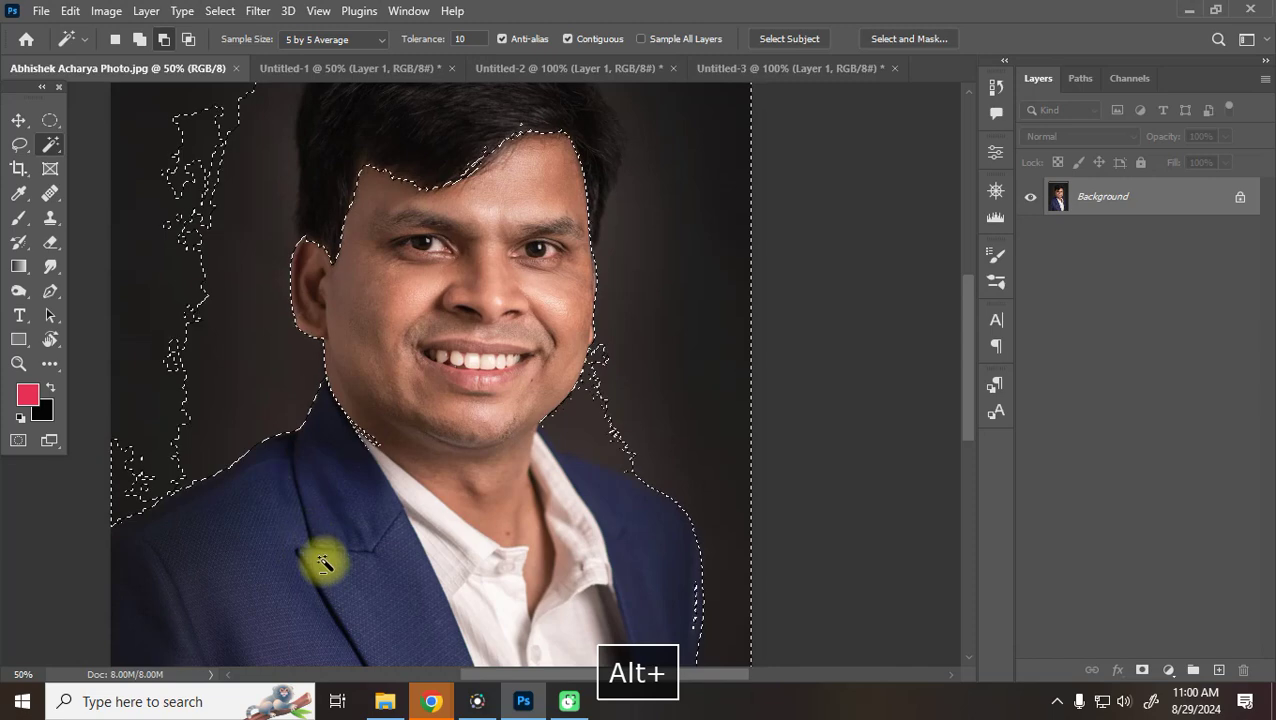
key(ctrl+z)
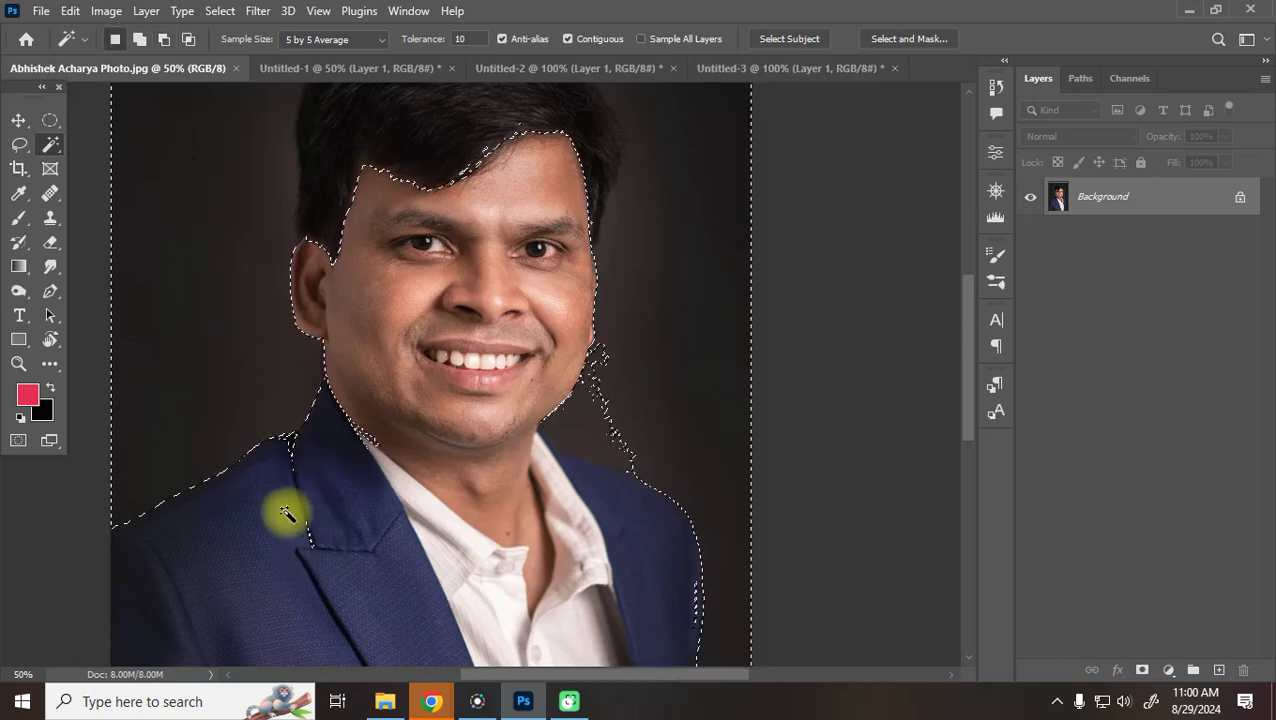
Subtract the lapel strip, the hair and the edge of the face from the backdrop selection with the Lasso tool
click(19, 144)
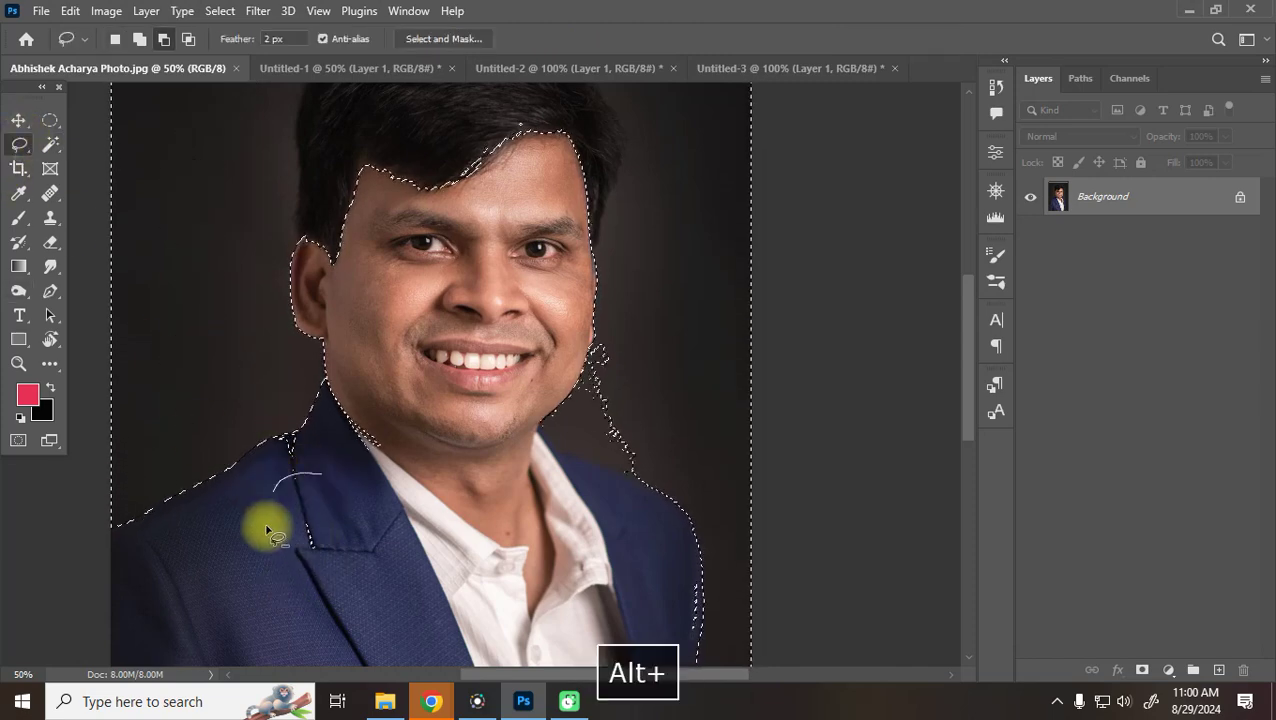
mouse_move(521, 441)
mouse_down()
mouse_move(421, 561)
mouse_move(248, 456)
mouse_move(247, 262)
mouse_move(285, 196)
mouse_move(382, 176)
mouse_move(454, 193)
mouse_move(555, 272)
mouse_up()
drag(540, 330, 532, 399)
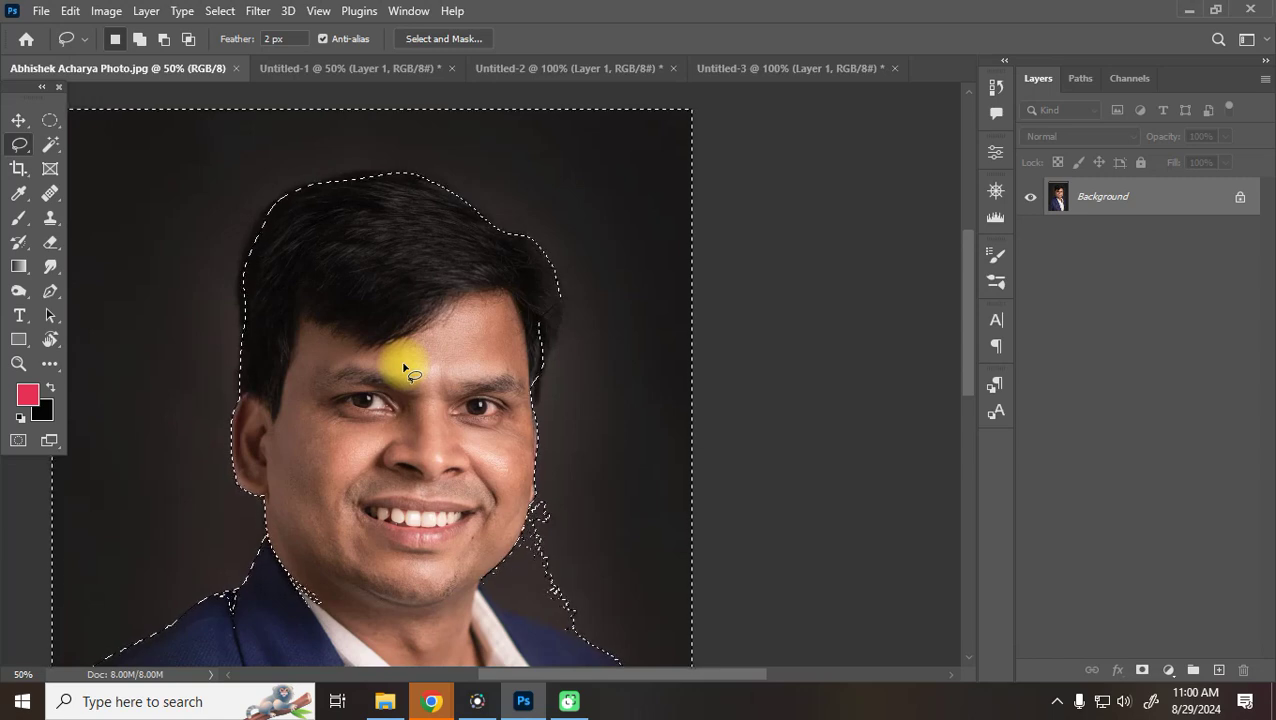
mouse_move(290, 521)
mouse_down()
mouse_move(383, 647)
mouse_move(270, 592)
mouse_up()
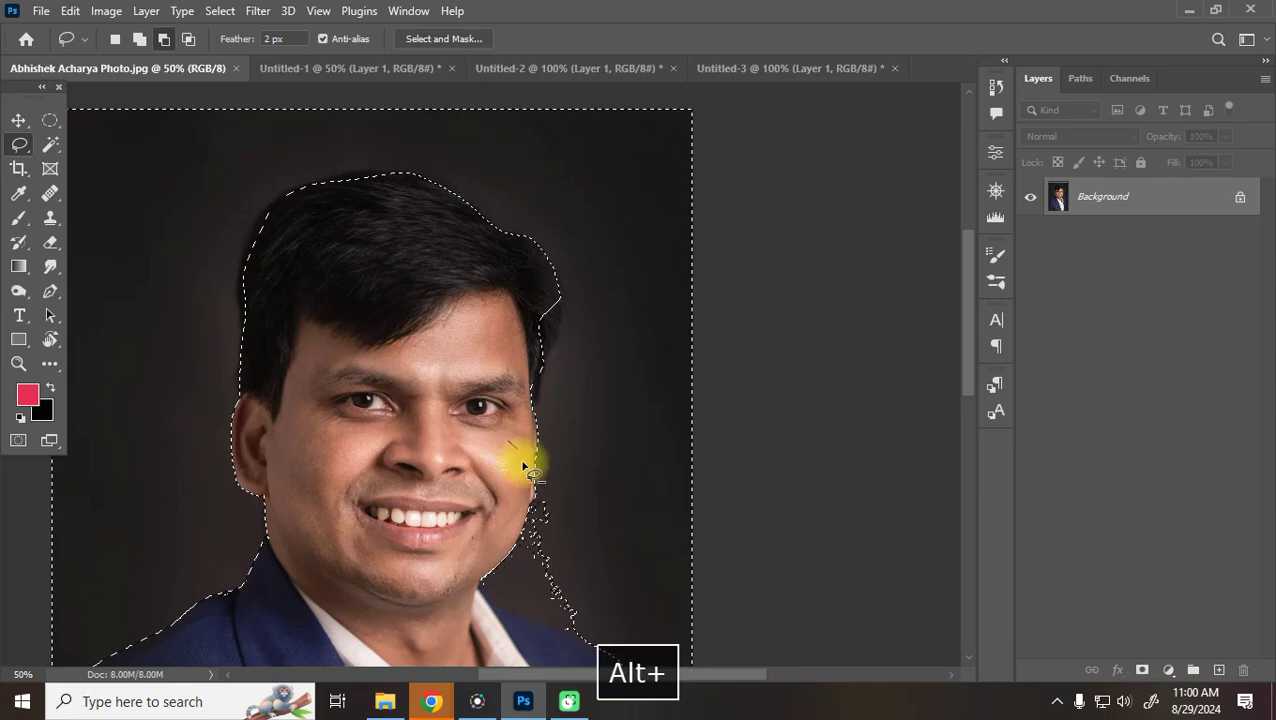
drag(620, 530, 527, 296)
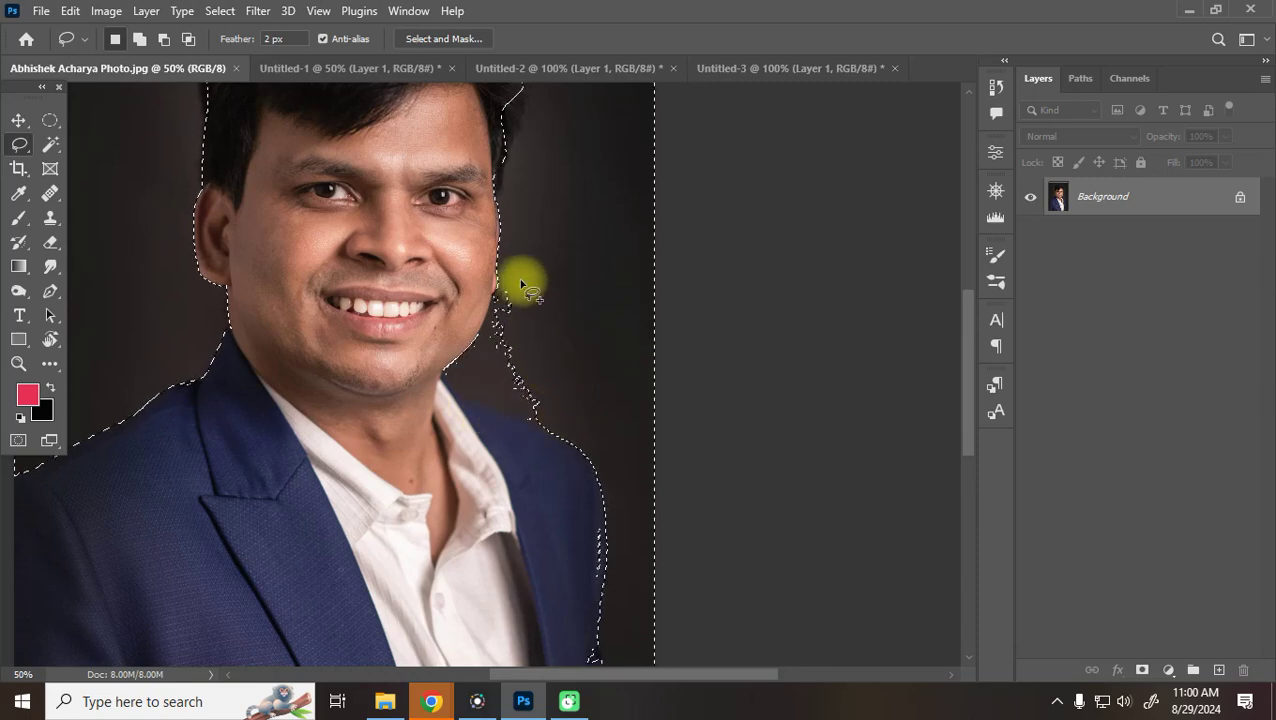
Add the missed backdrop between the face and shoulder to the selection and clean up the jacket's sleeve edge with the Lasso
mouse_move(504, 270)
mouse_down()
mouse_move(473, 350)
mouse_move(450, 367)
mouse_move(461, 393)
mouse_move(515, 416)
mouse_up()
mouse_move(480, 283)
mouse_down()
mouse_move(621, 399)
mouse_move(521, 228)
mouse_move(530, 234)
mouse_up()
key(ctrl+z)
mouse_move(563, 350)
mouse_down()
mouse_move(590, 356)
mouse_move(544, 179)
mouse_up()
mouse_move(538, 241)
mouse_down()
mouse_move(555, 268)
mouse_move(544, 296)
mouse_up()
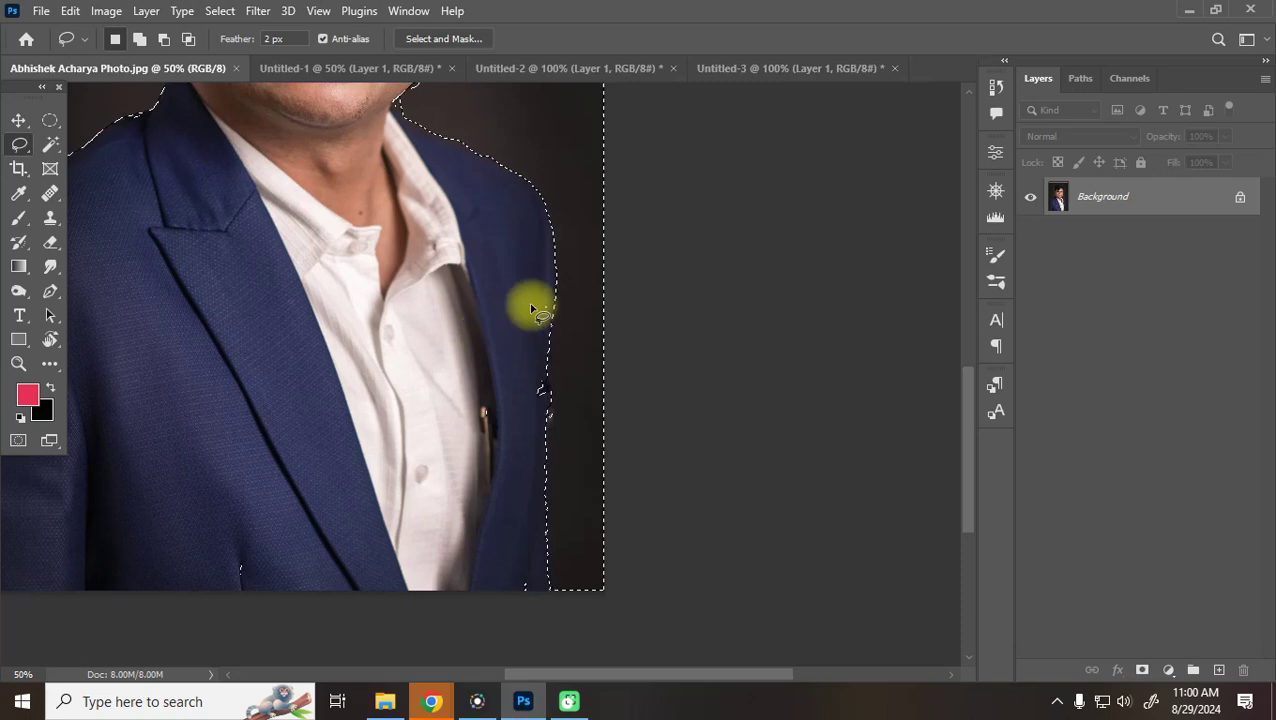
mouse_move(546, 287)
mouse_down()
mouse_move(541, 382)
mouse_move(484, 562)
mouse_move(530, 583)
mouse_move(547, 373)
mouse_move(796, 690)
mouse_up()
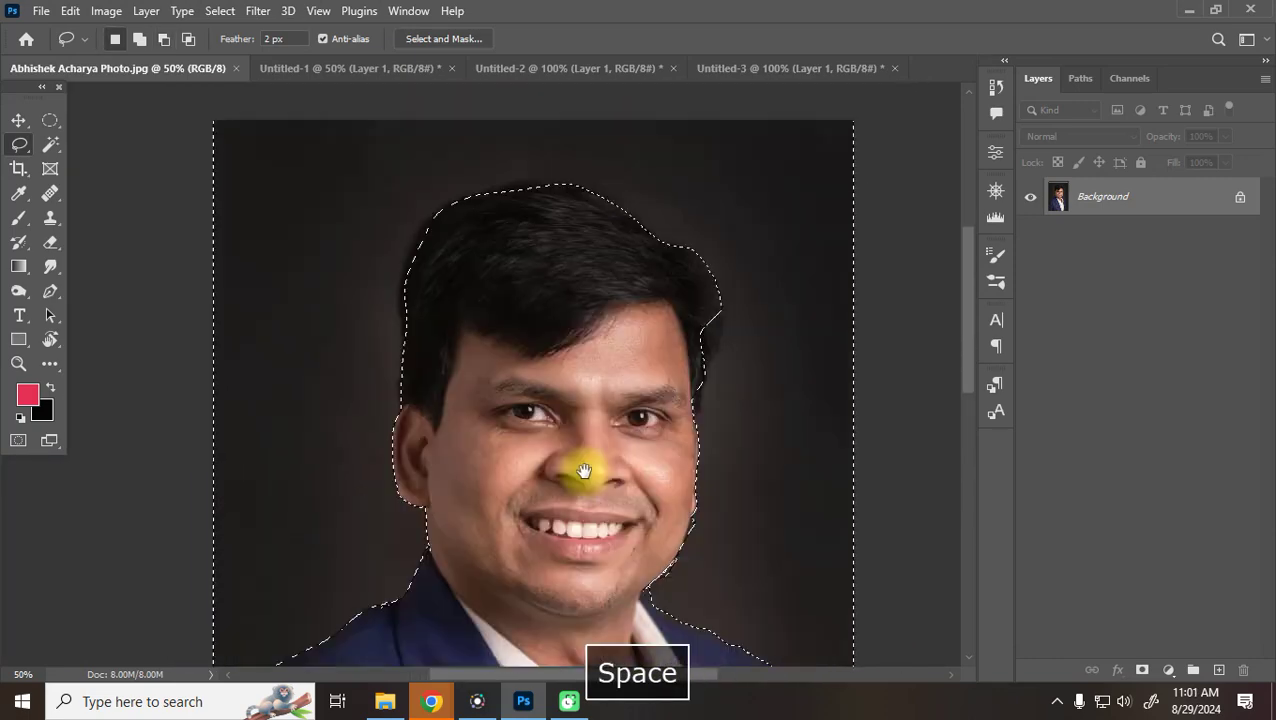
Copy the selected backdrop, paste it as a new layer, and undo the paste
drag(584, 471, 578, 484)
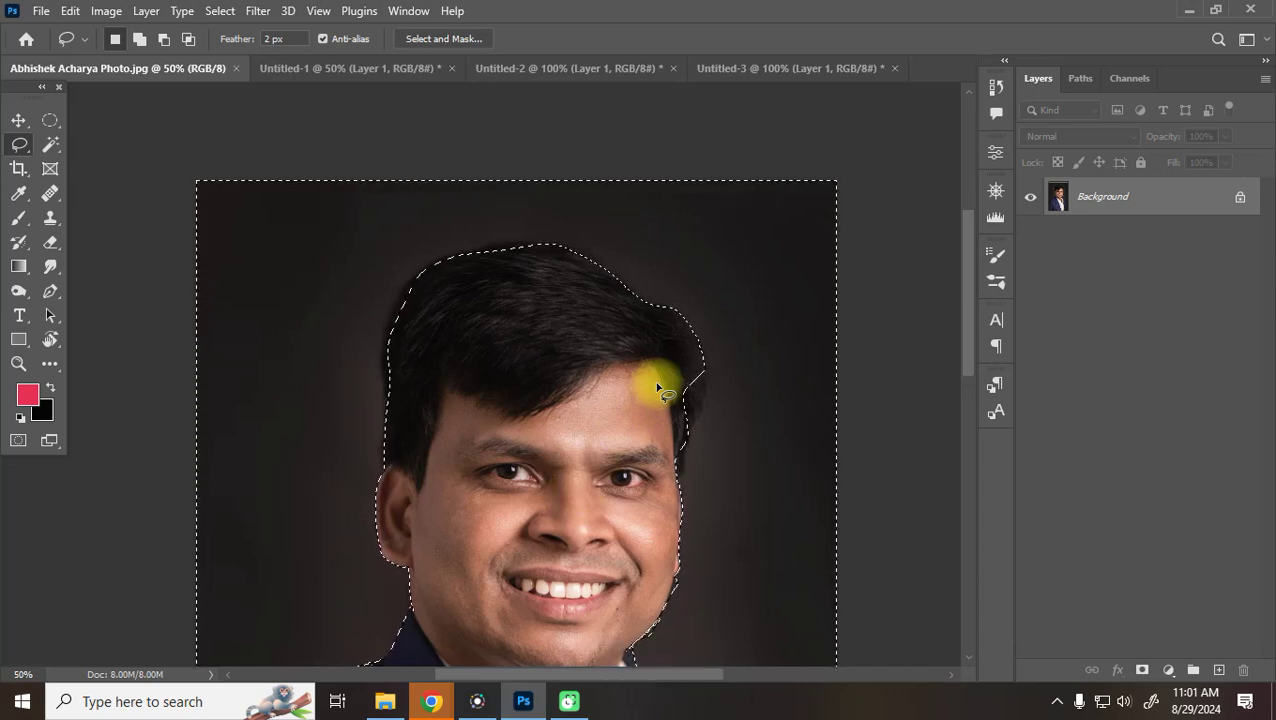
key(ctrl+c)
key(ctrl+v)
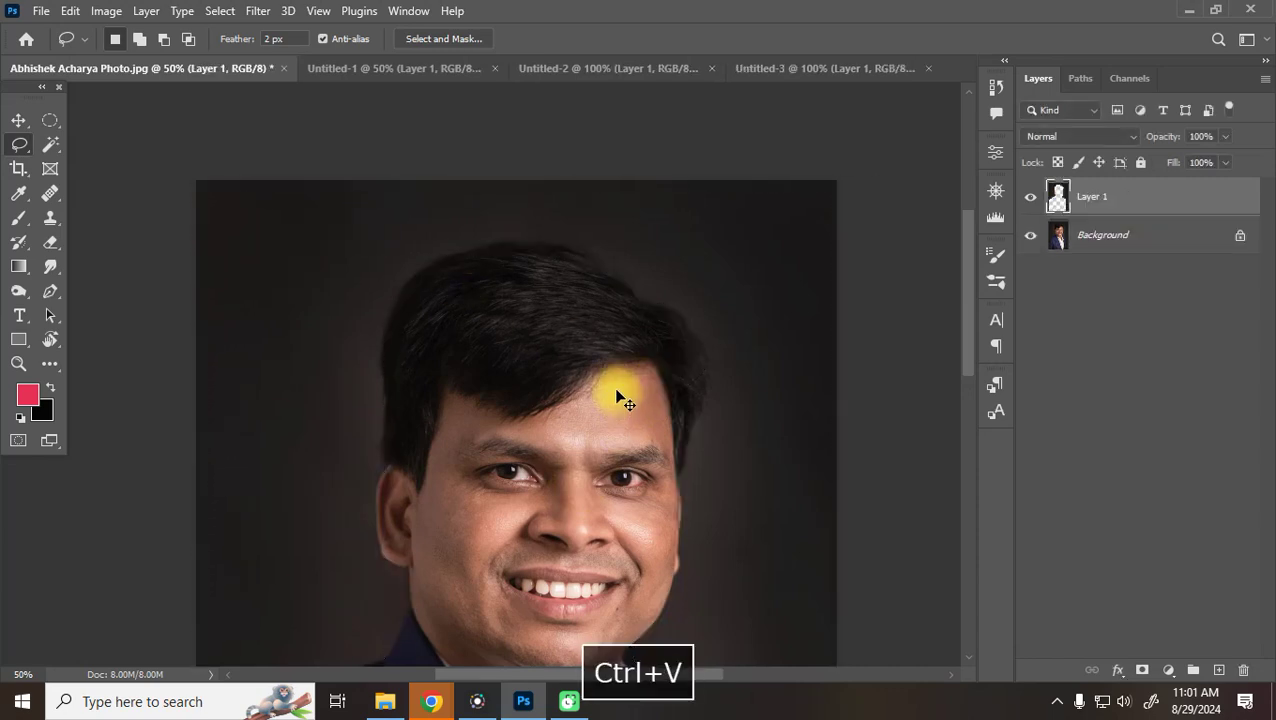
key(ctrl+z)
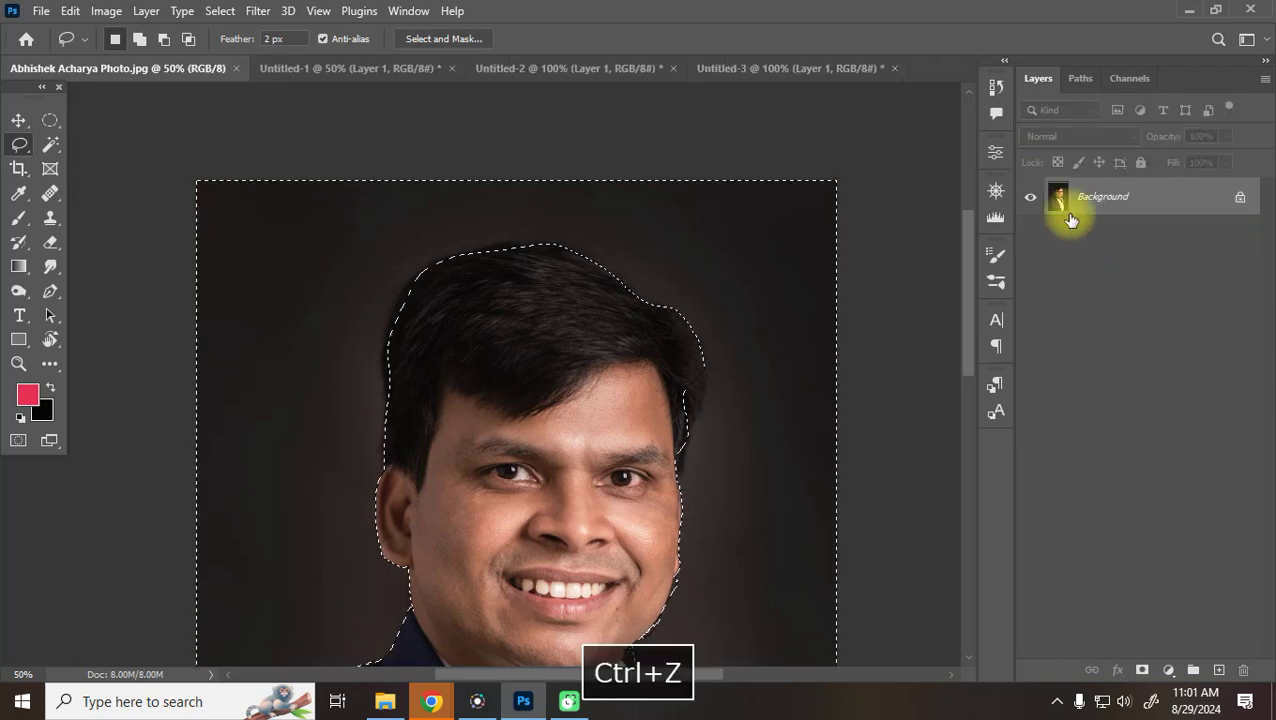
Invert the backdrop selection so the portrait subject is selected instead
key(ctrl+shift+i)
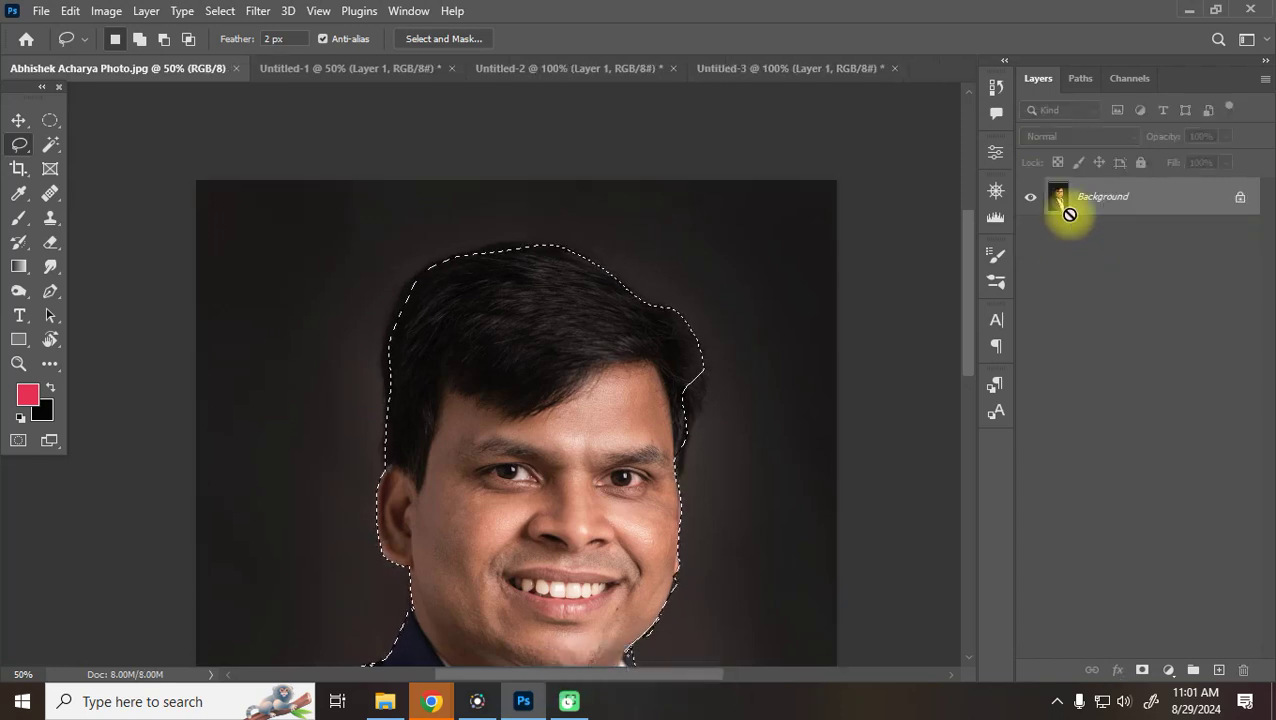
key(ctrl+shift+i)
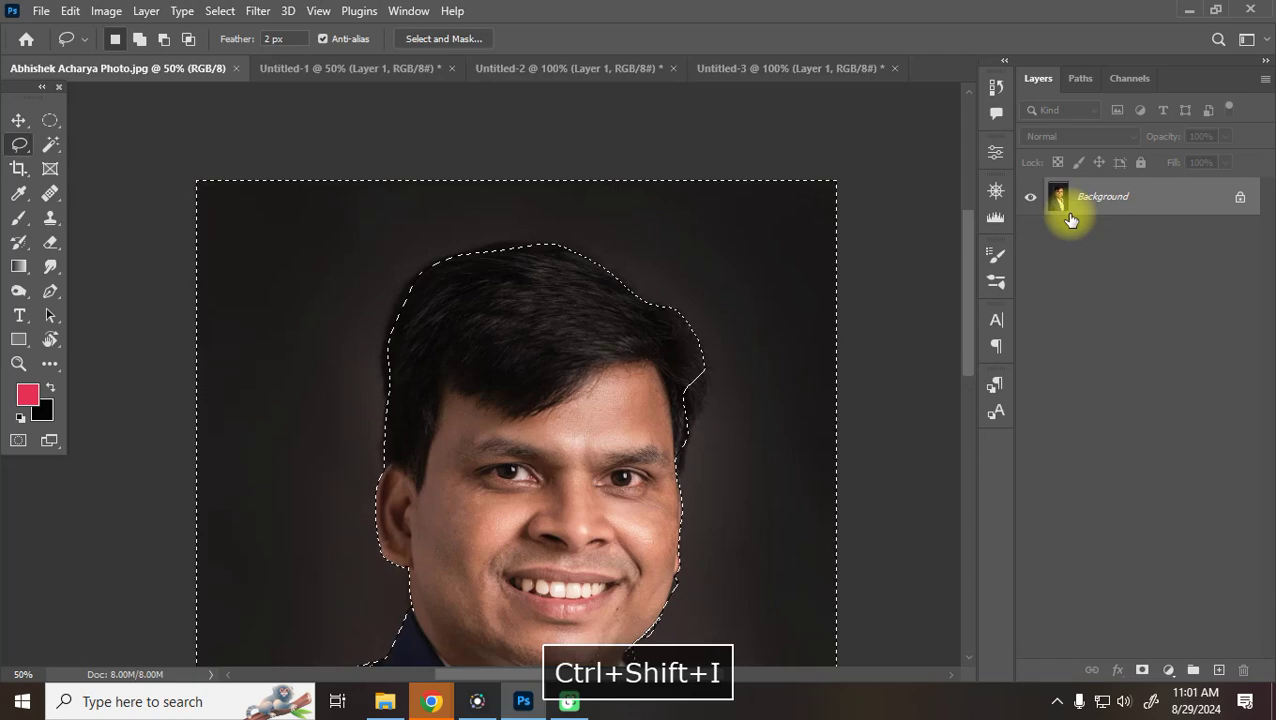
click(215, 12)
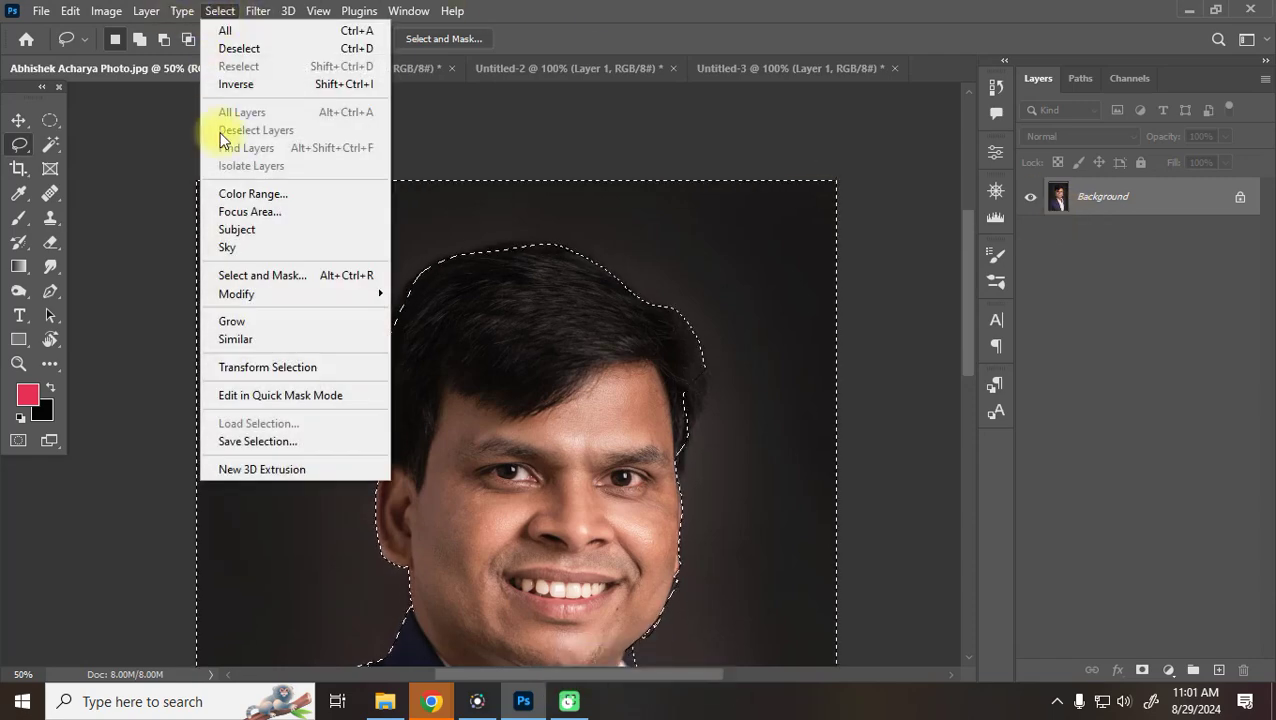
click(232, 84)
scroll(407, 369, down, 5)
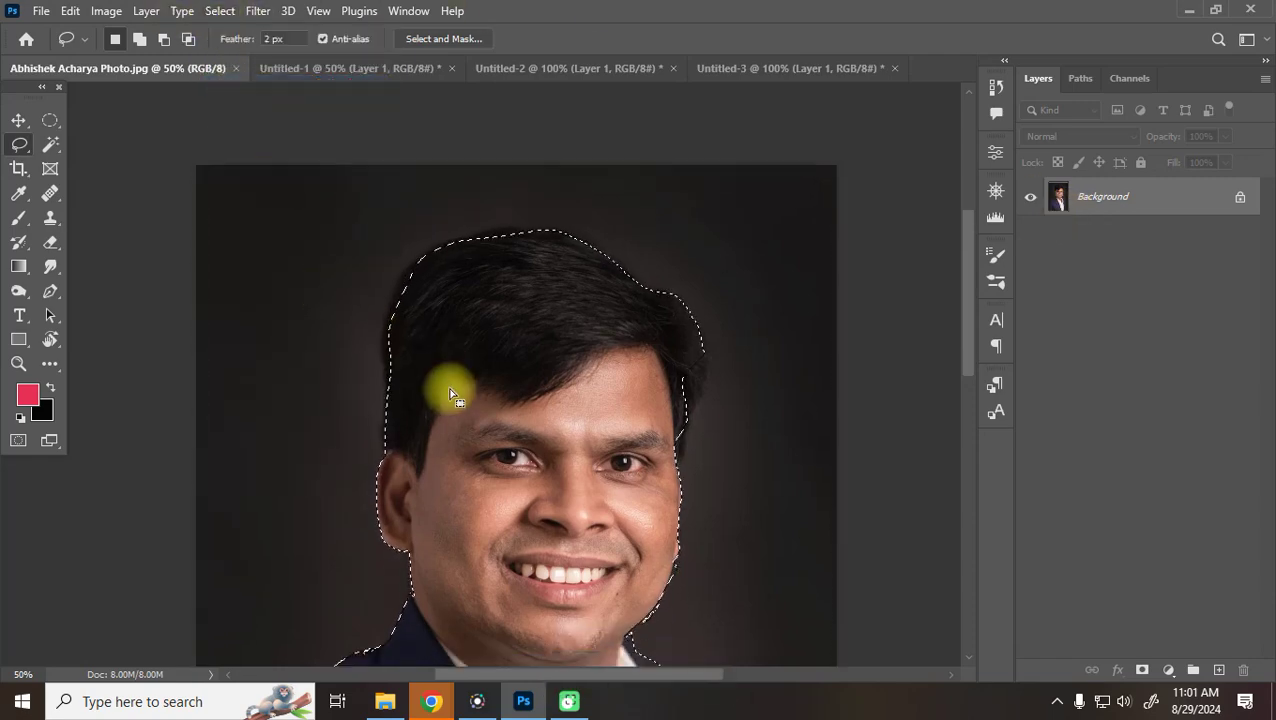
Copy the selected subject to a new layer, hide the Background layer to preview the cutout, and undo both changes
key(ctrl+c)
key(ctrl+v)
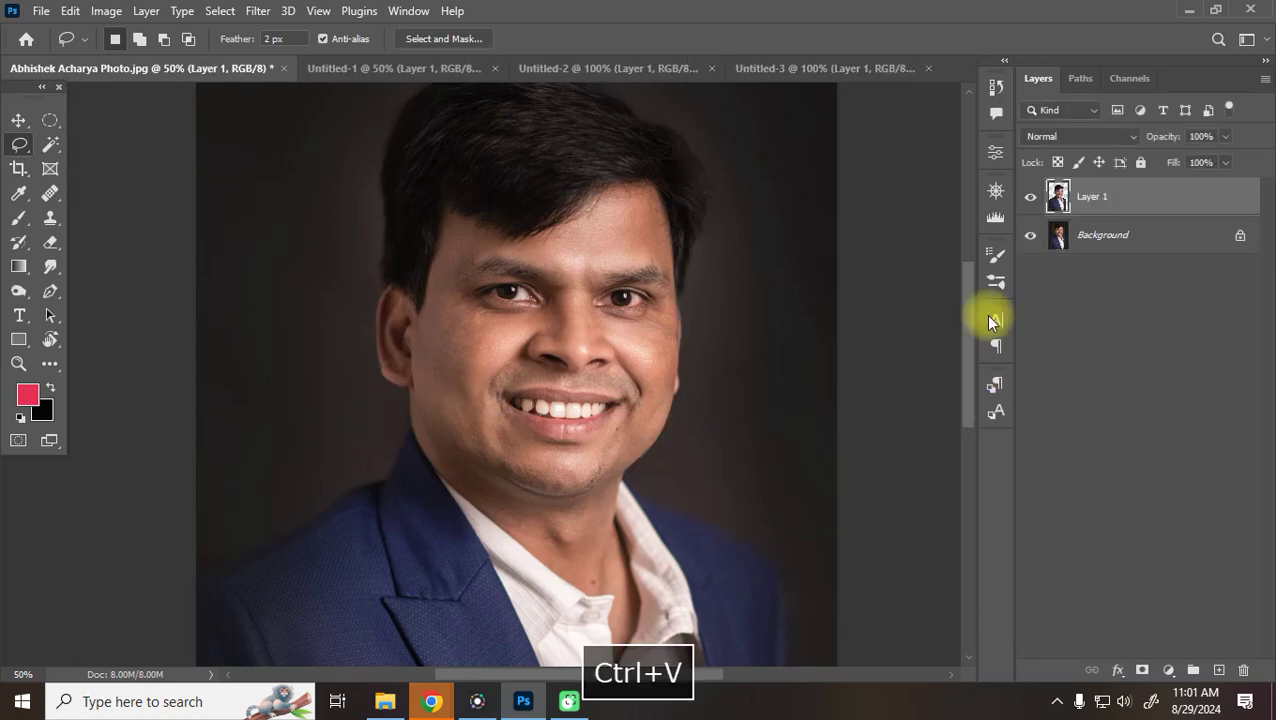
click(1030, 234)
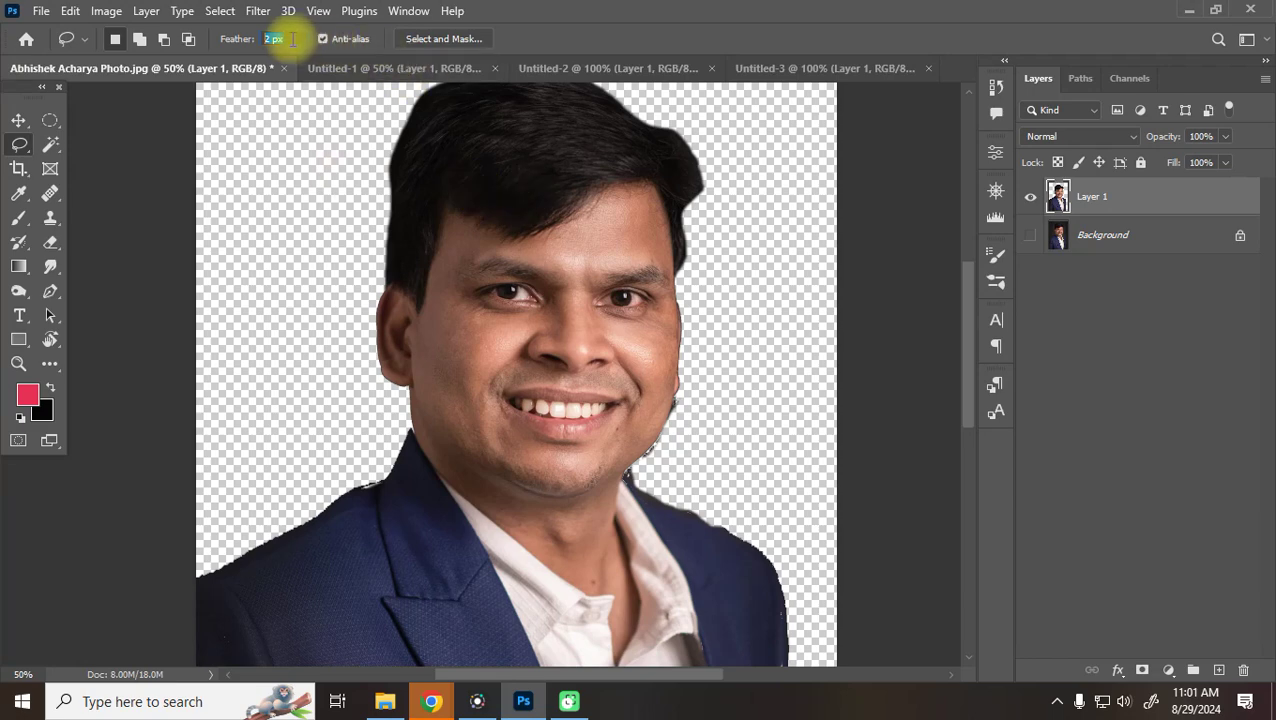
key(ctrl+z)
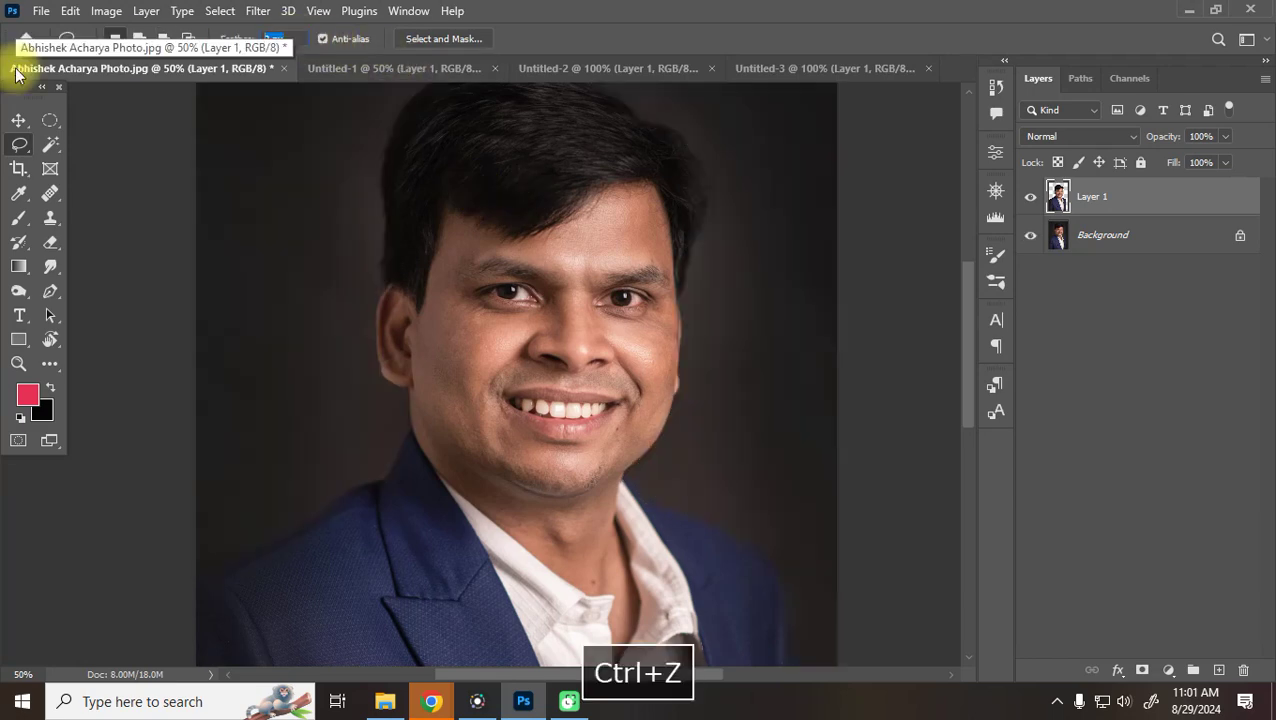
key(ctrl+z)
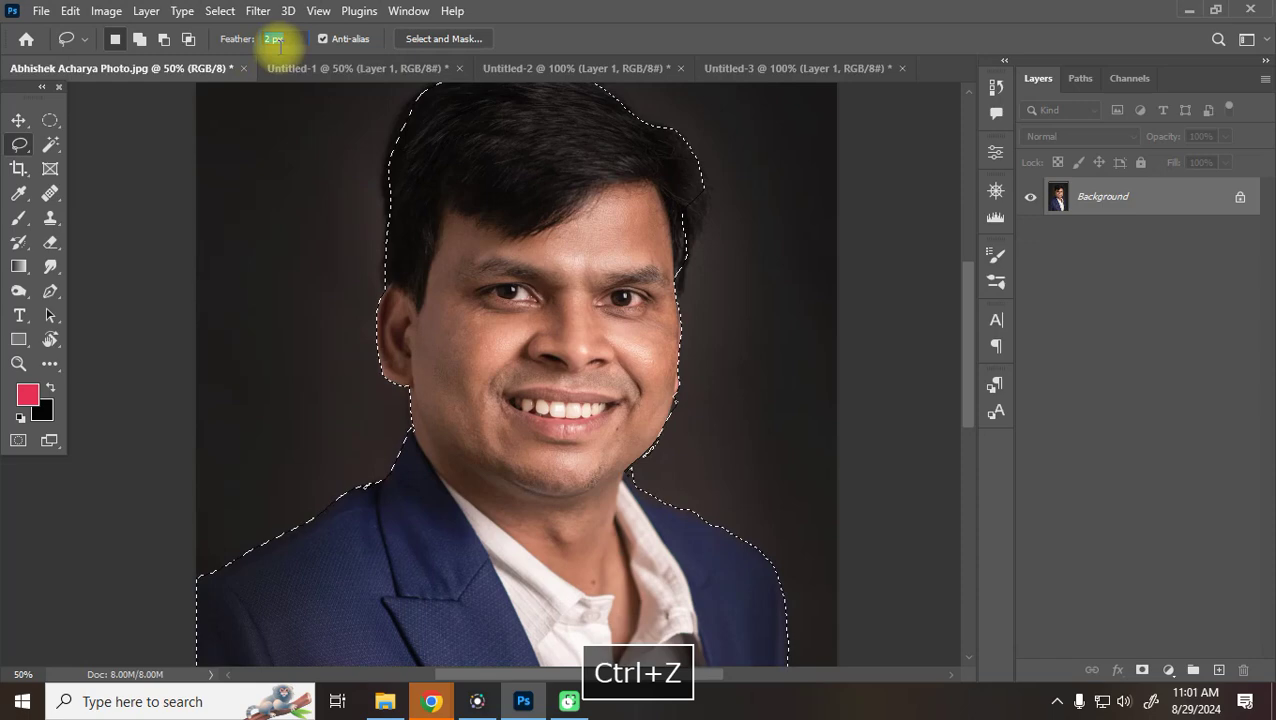
Set the Lasso feather to 0 px and paste the subject again over a hidden Background layer, undoing the paste and hiding
text(0)
key(Return)
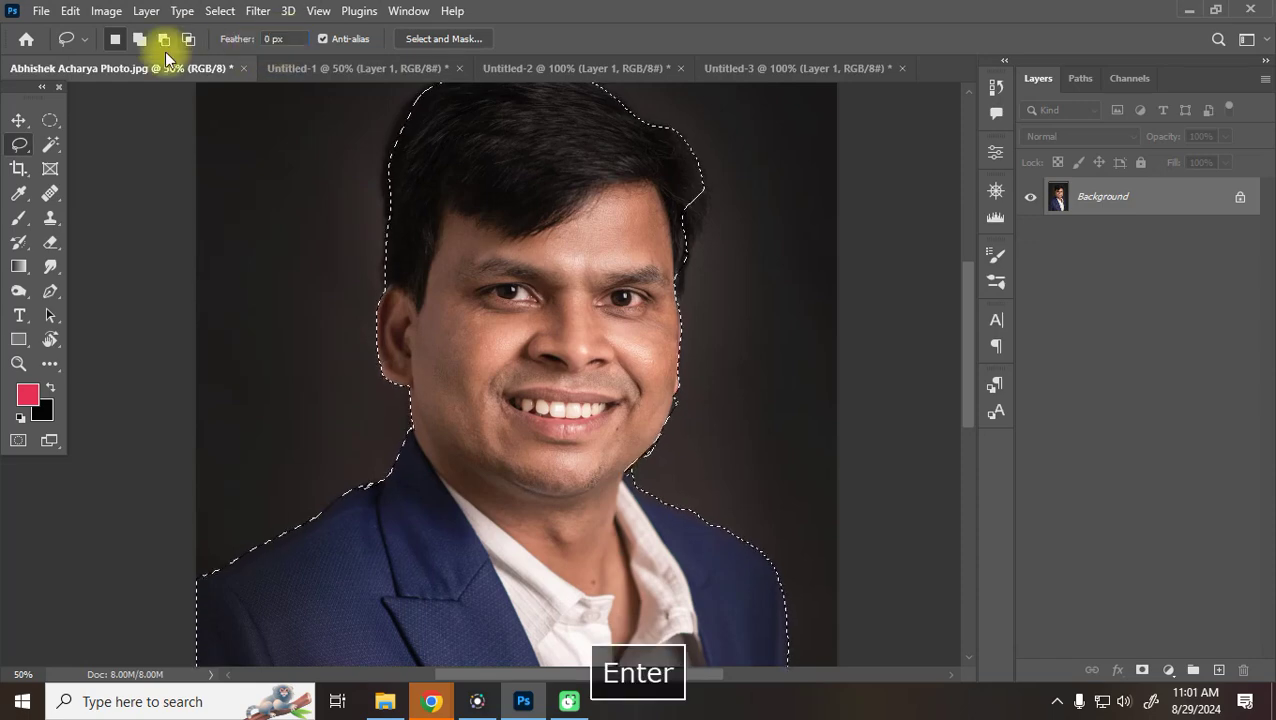
key(ctrl+v)
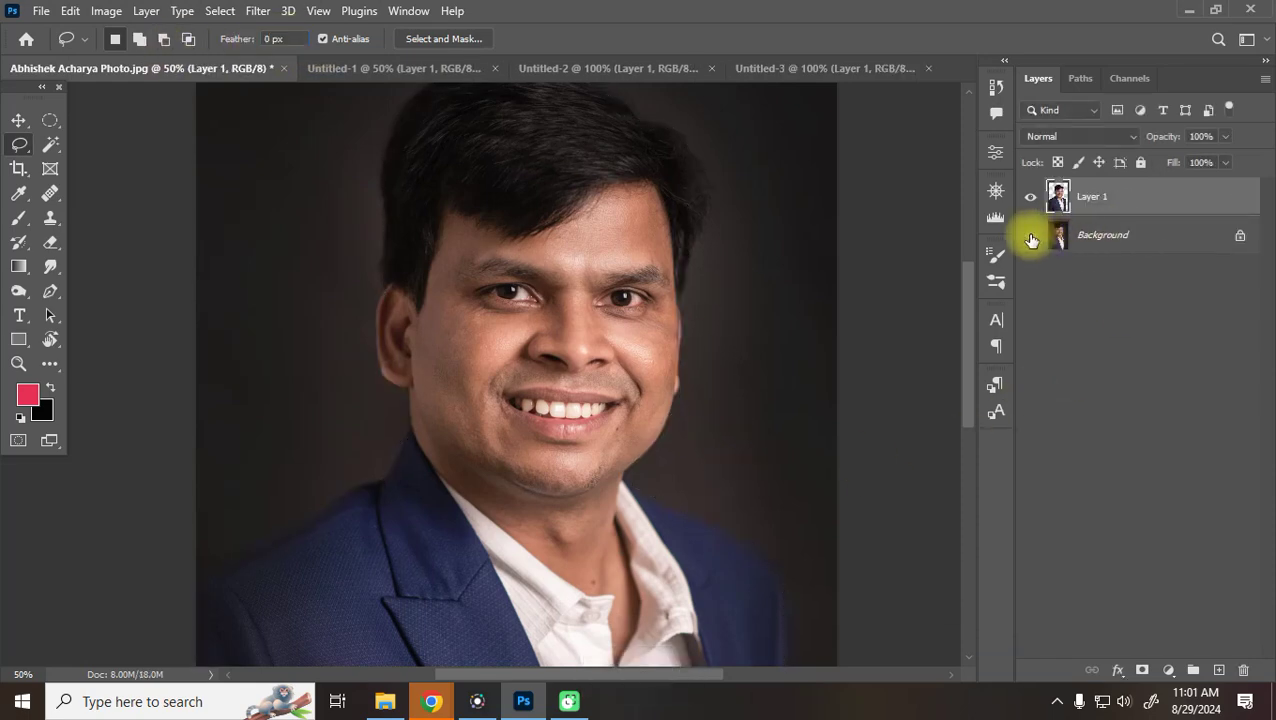
click(1031, 238)
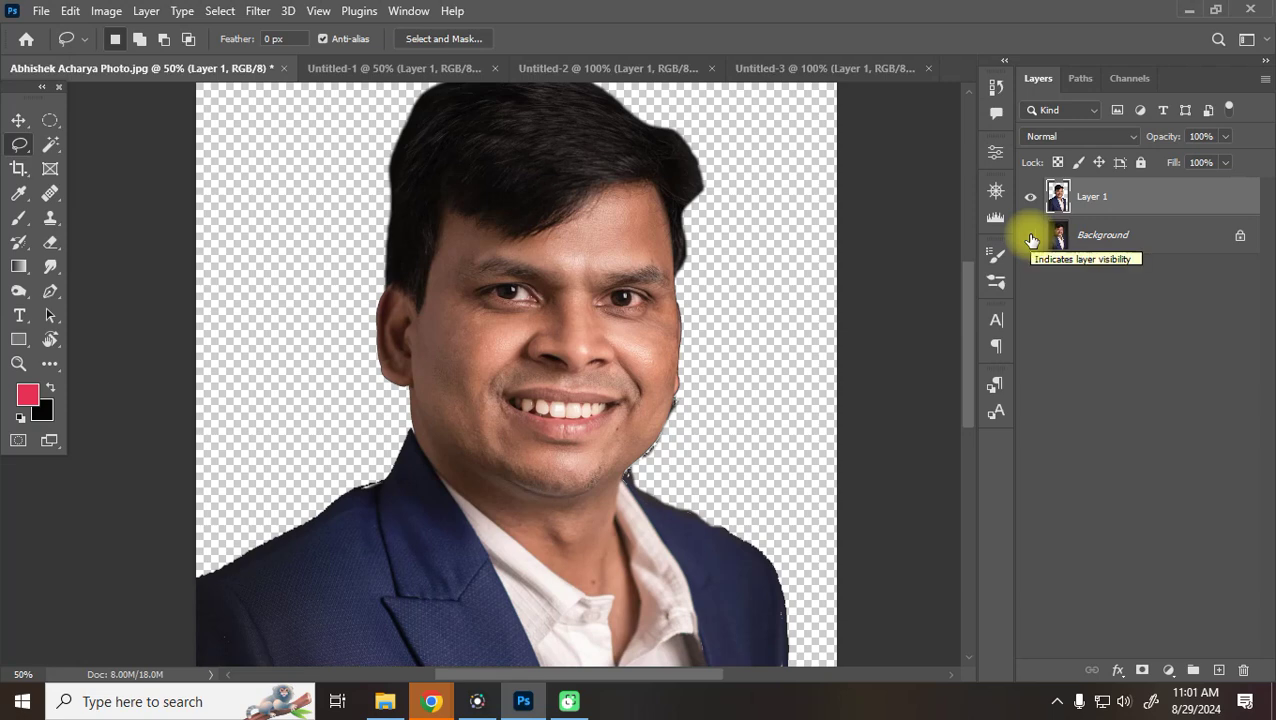
key(ctrl+z)
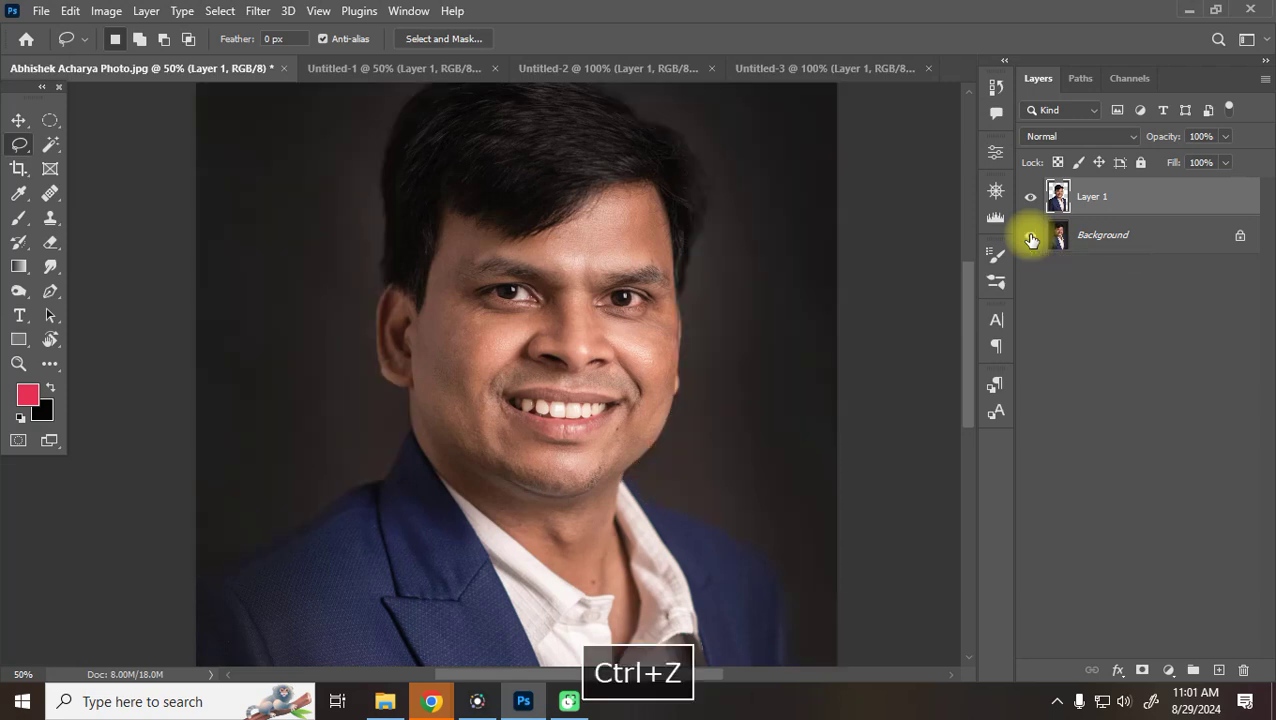
key(ctrl+z)
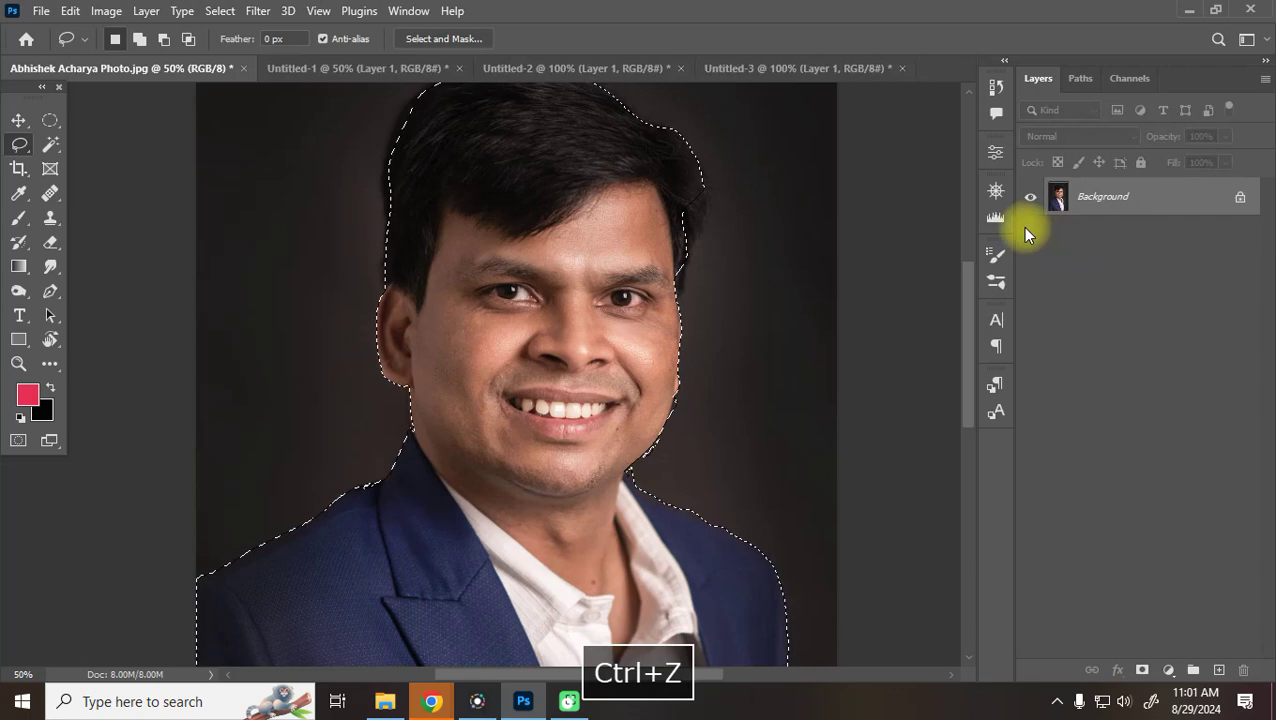
In the Untitled-3 powder image, outline a tilted four-sided selection across the pink and blue powder mound with the Polygonal Lasso
scroll(489, 360, up, 3)
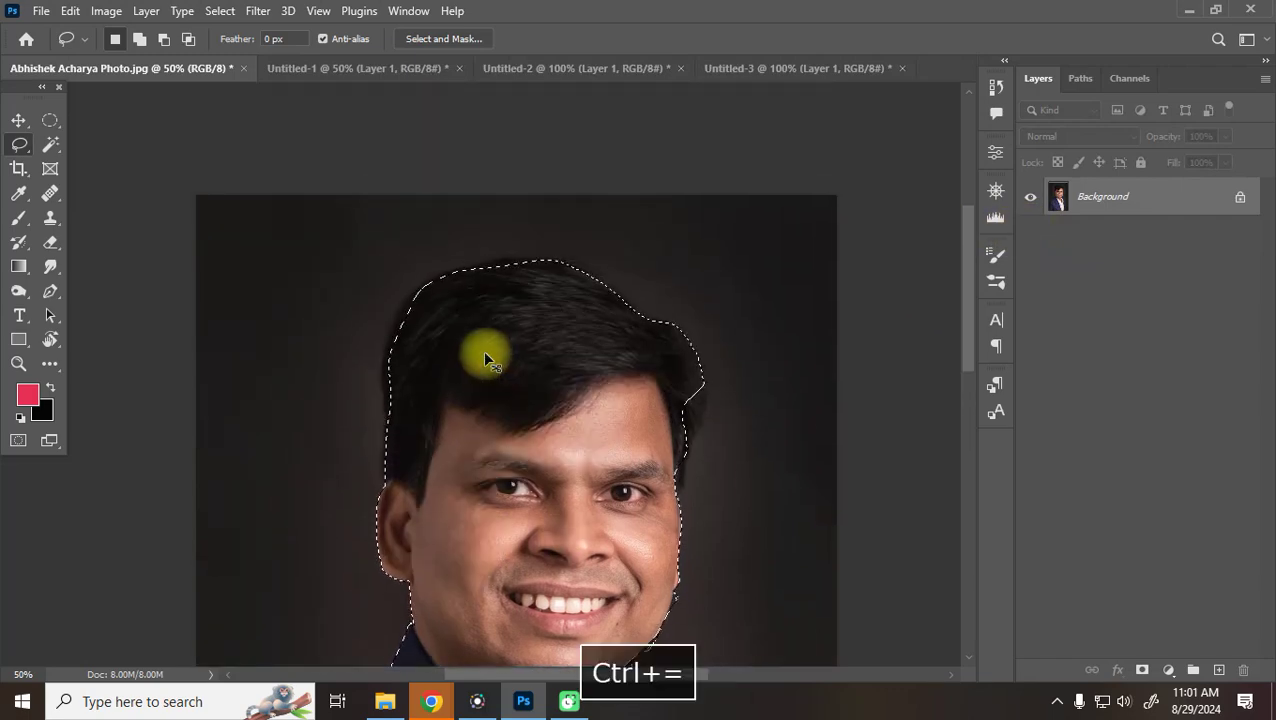
key(ctrl+equal)
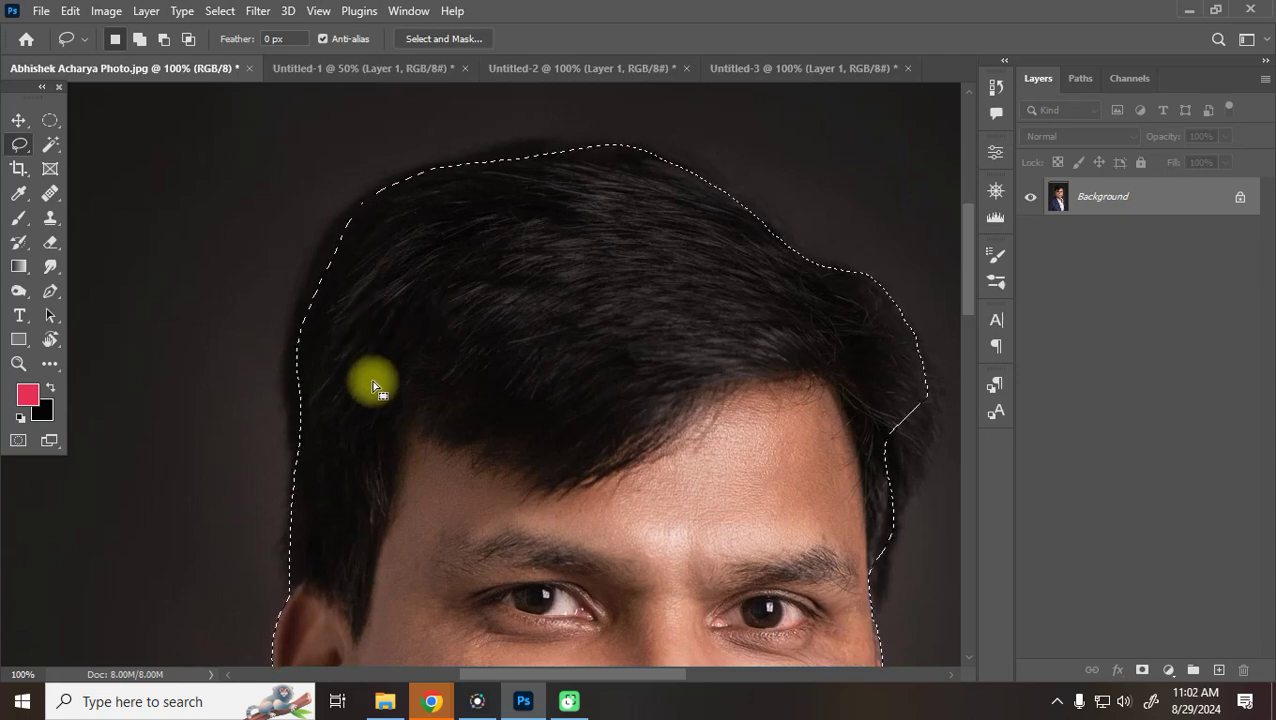
click(380, 68)
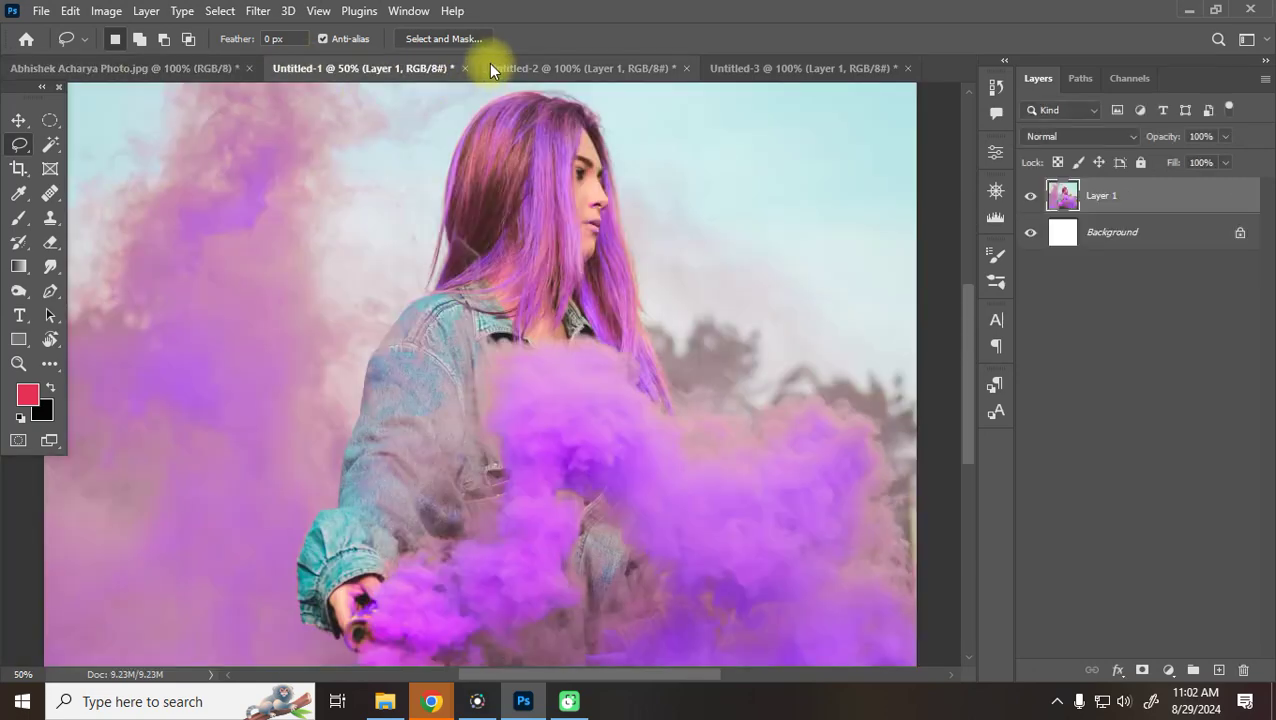
click(495, 70)
click(746, 66)
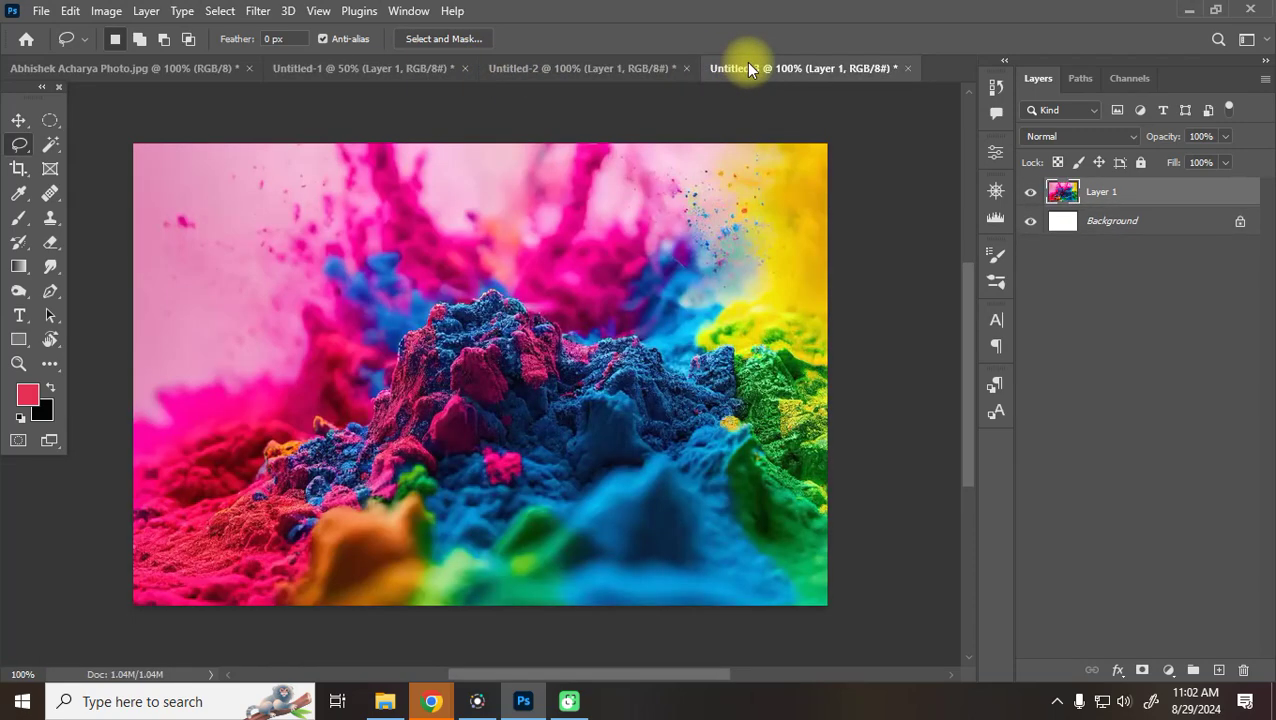
right_click(21, 156)
click(95, 163)
click(211, 434)
click(304, 231)
click(590, 348)
click(447, 555)
click(212, 436)
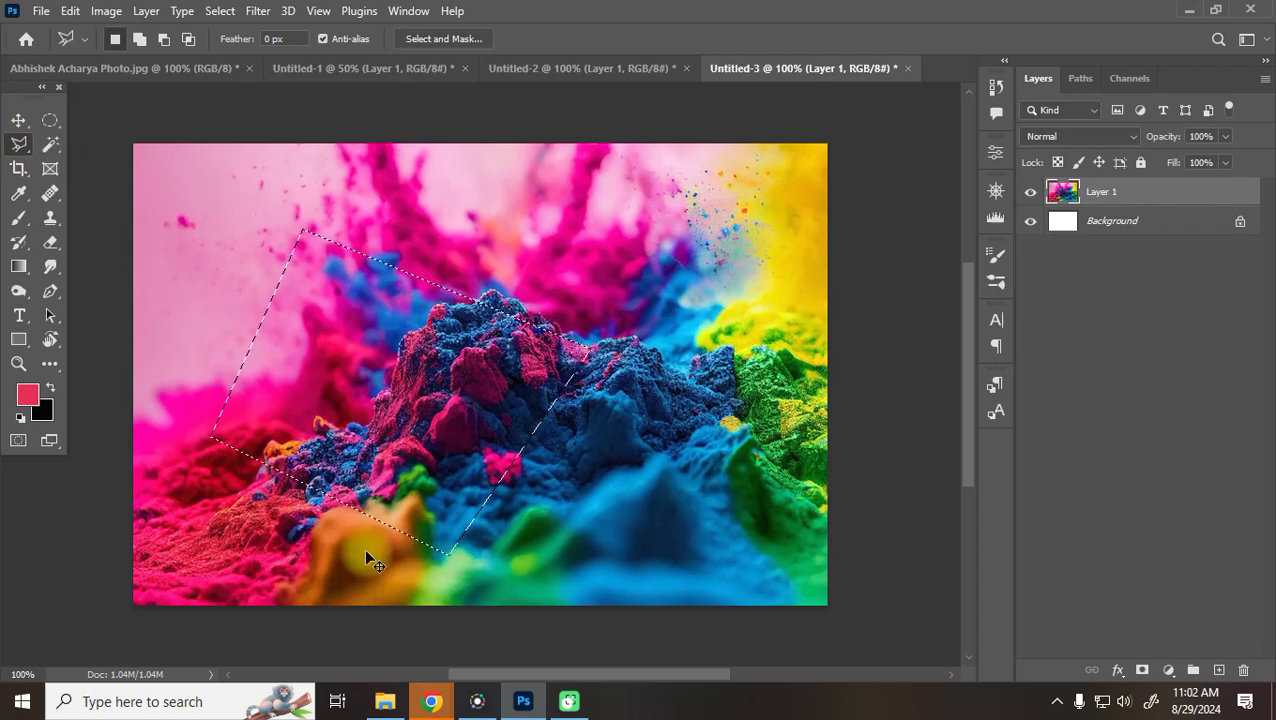
Copy the four-sided selection to a new layer, hide Layer 1 to preview its edges, and undo both changes
key(ctrl+c)
key(ctrl+v)
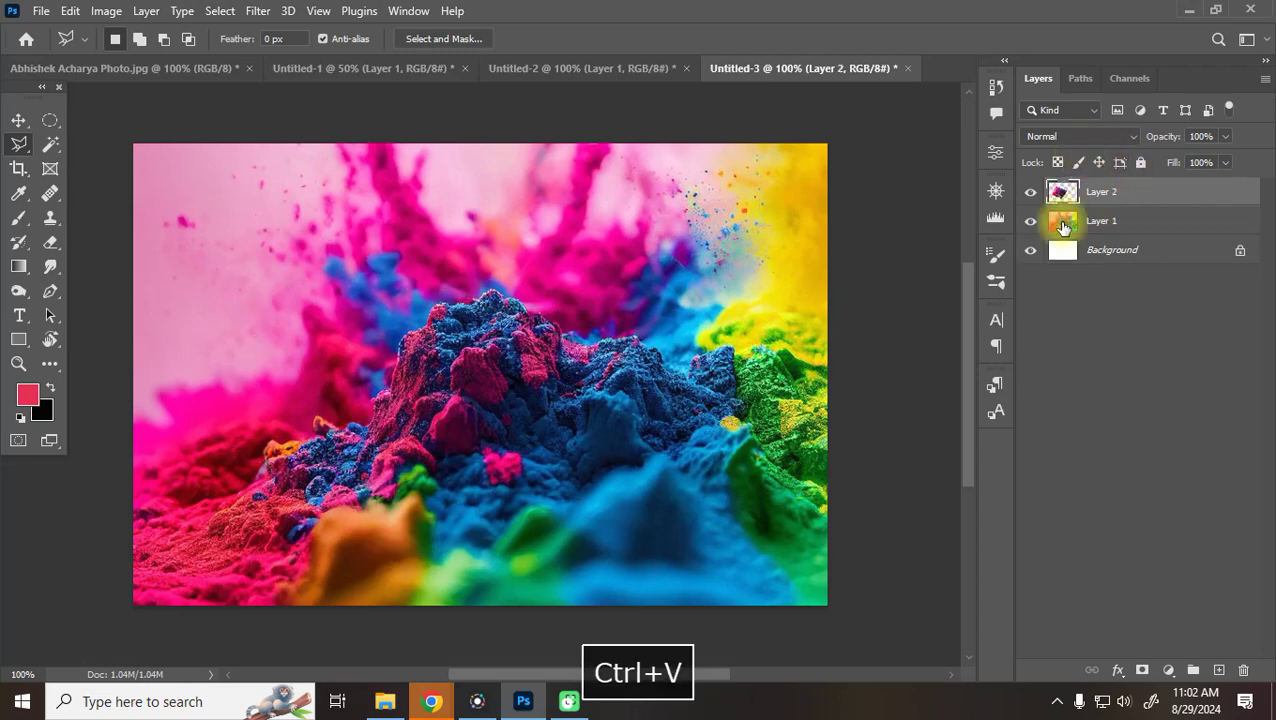
click(1030, 220)
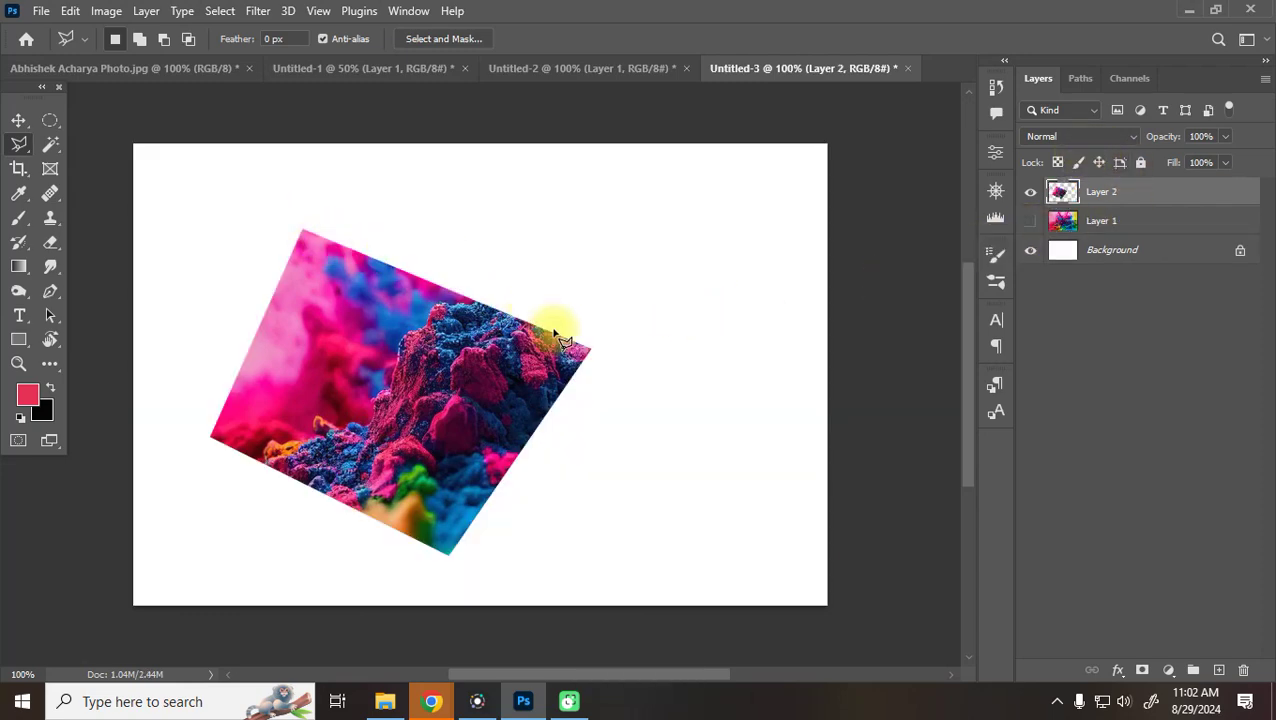
key(ctrl+z)
key(ctrl+z)
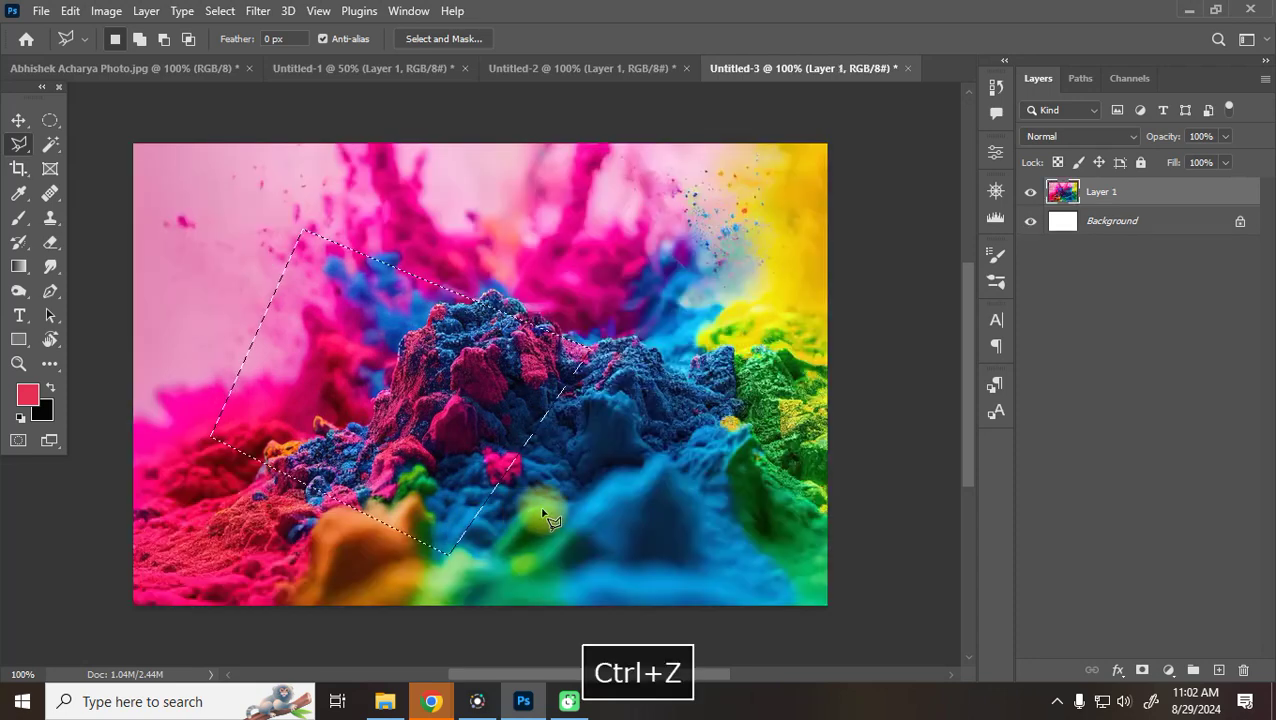
Deselect the four-sided area and set the Polygonal Lasso feather to 5 px
click(278, 39)
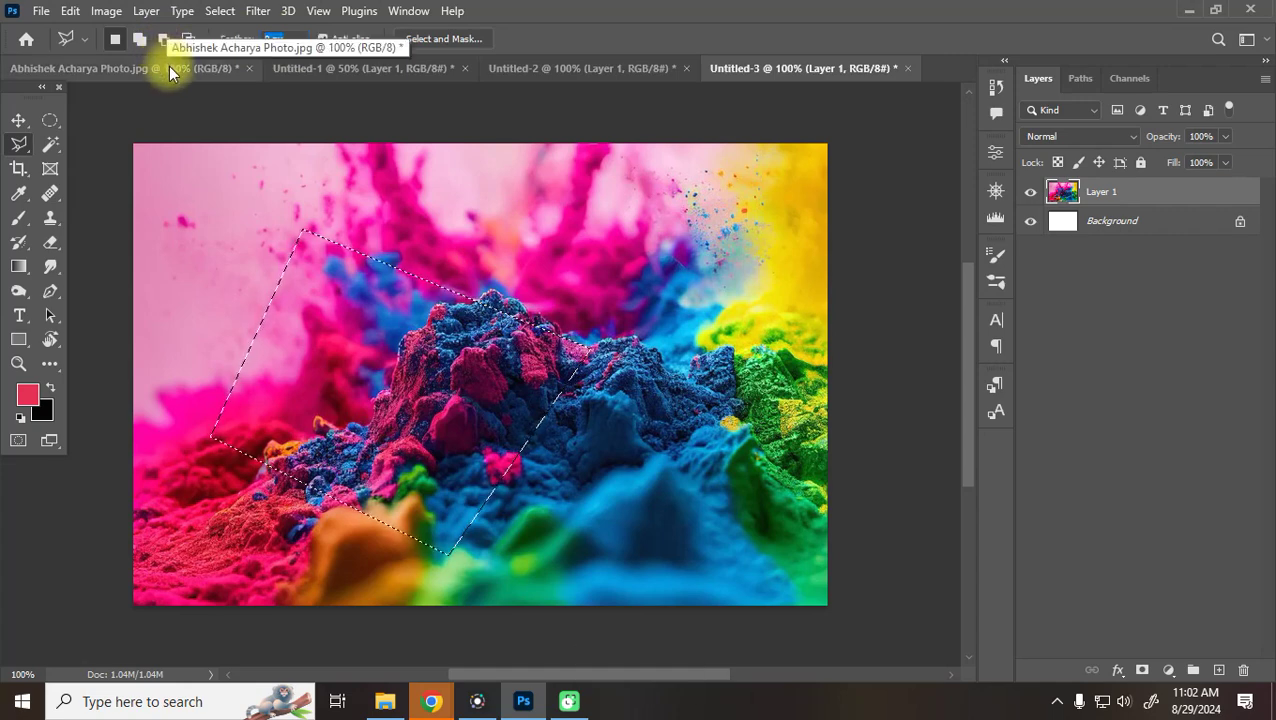
key(ctrl+d)
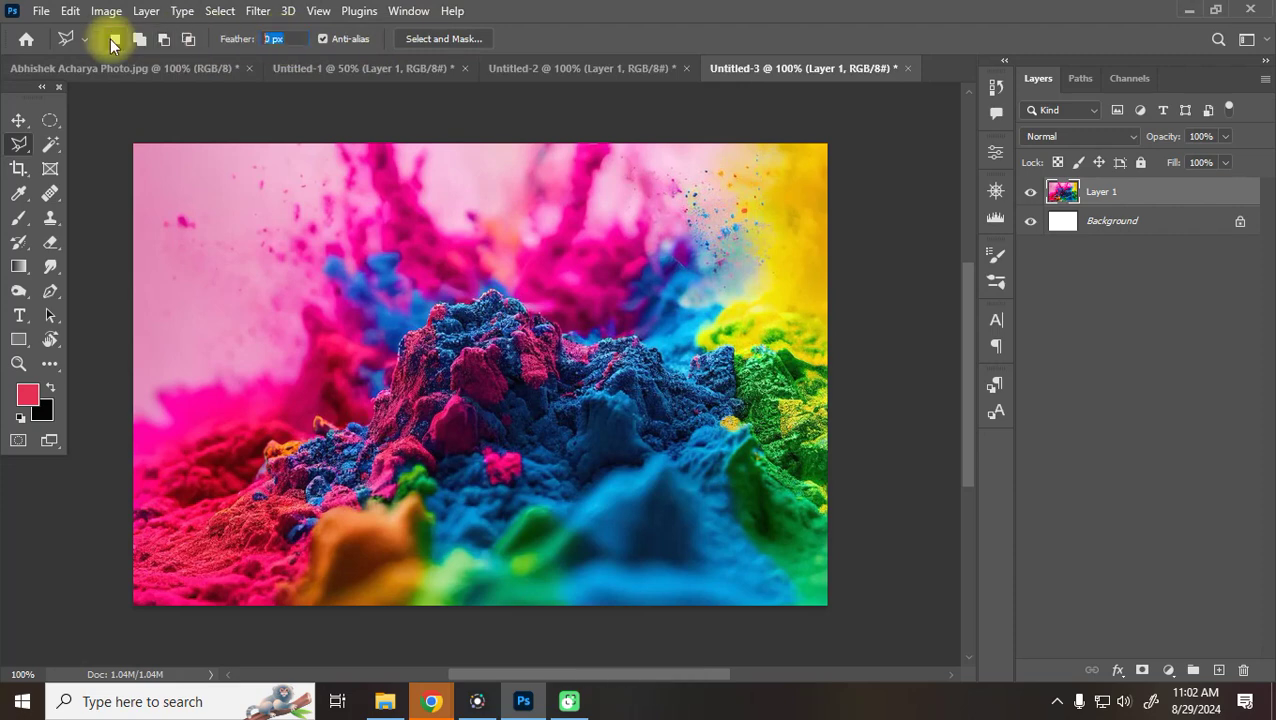
text(5)
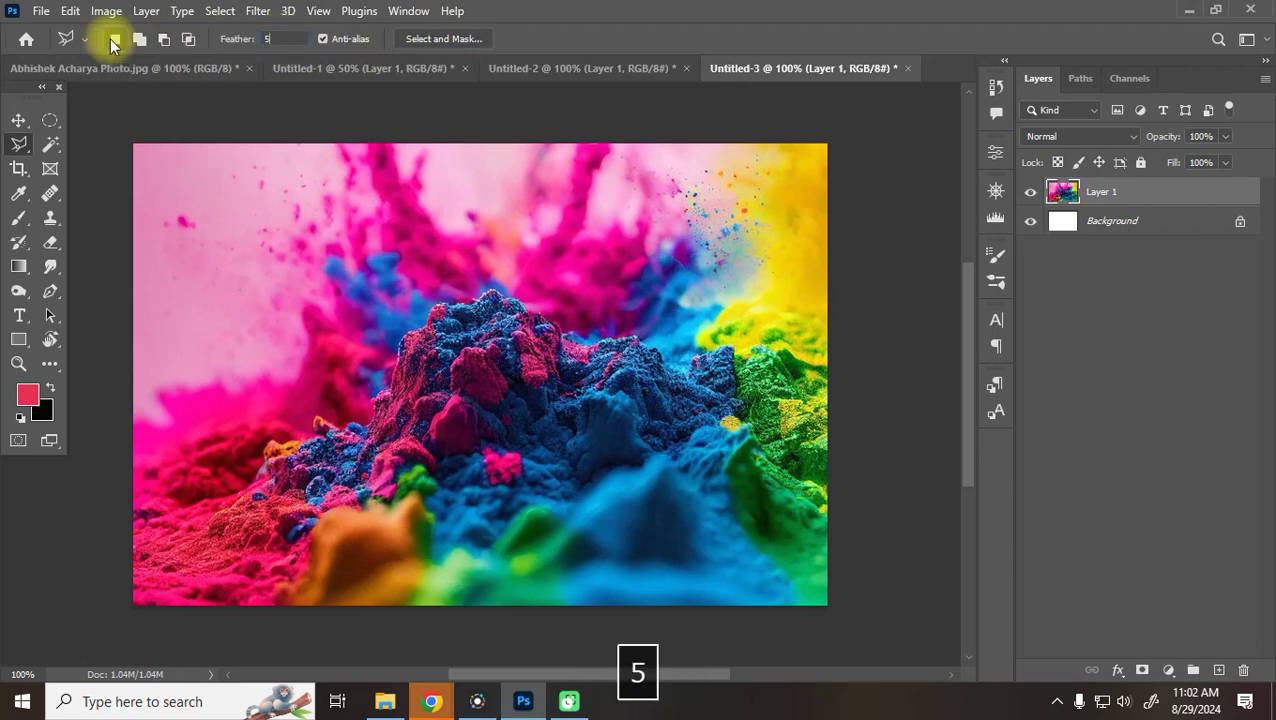
key(Return)
Outline a four-sided feathered selection around the central powder mound, examine its corners up close, and deselect it
click(362, 278)
click(300, 462)
click(667, 477)
click(560, 242)
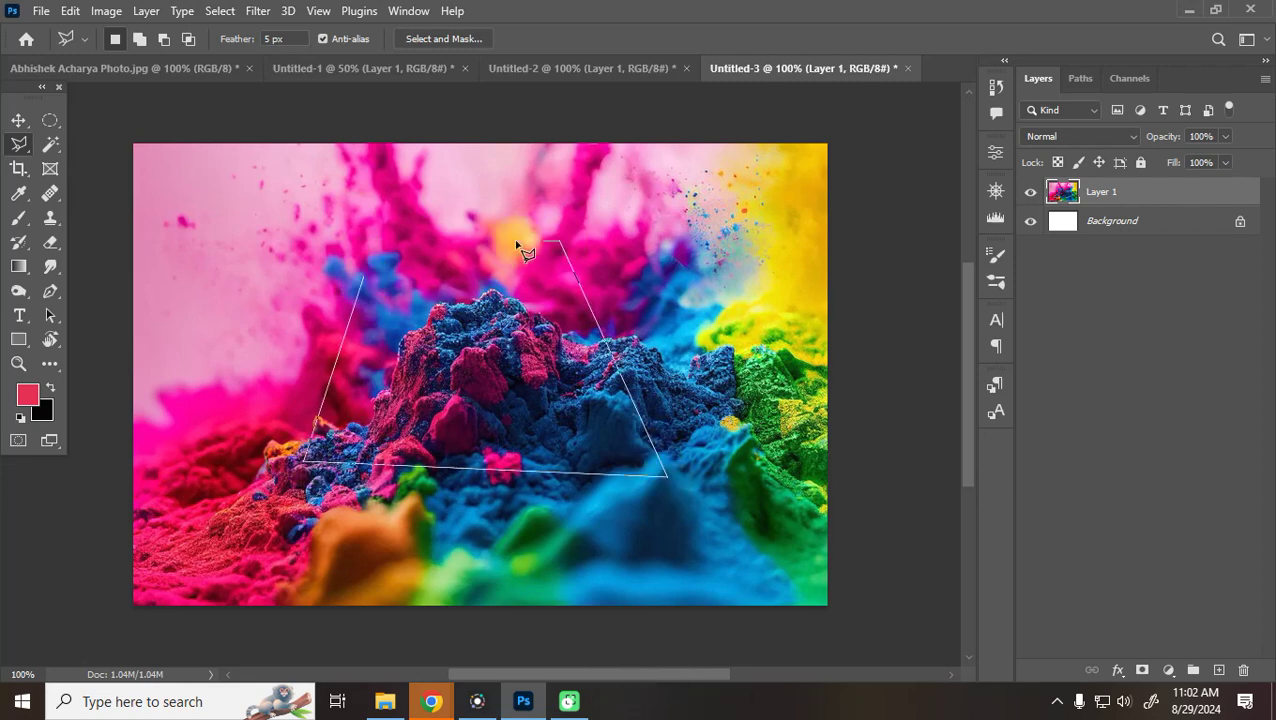
click(363, 282)
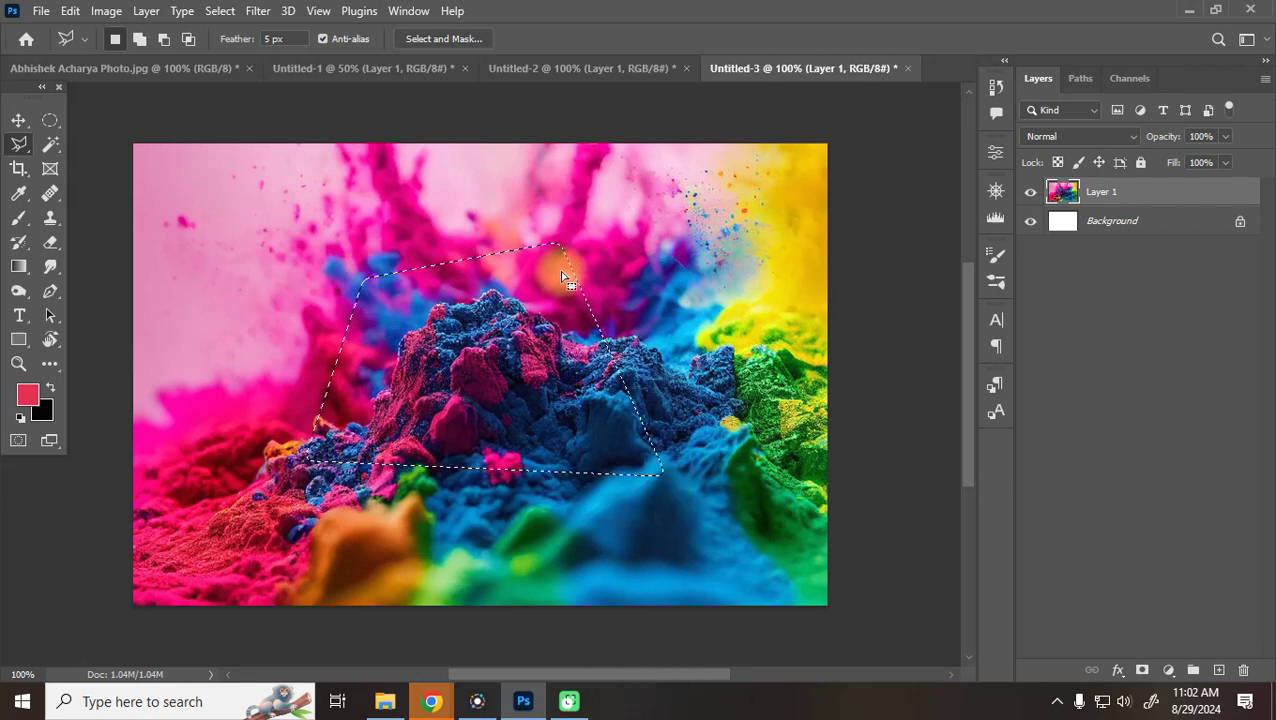
key(ctrl+equal)
key(ctrl+equal)
key(space)
drag(253, 165, 785, 255)
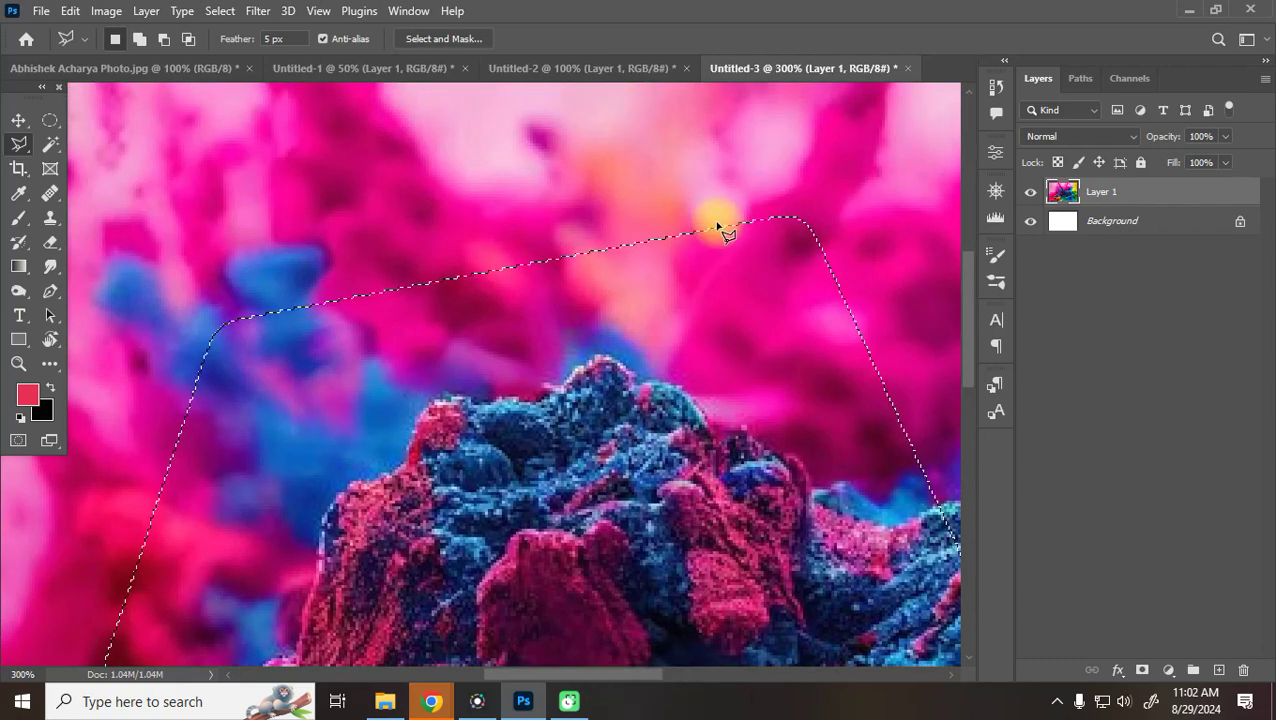
key(ctrl+d)
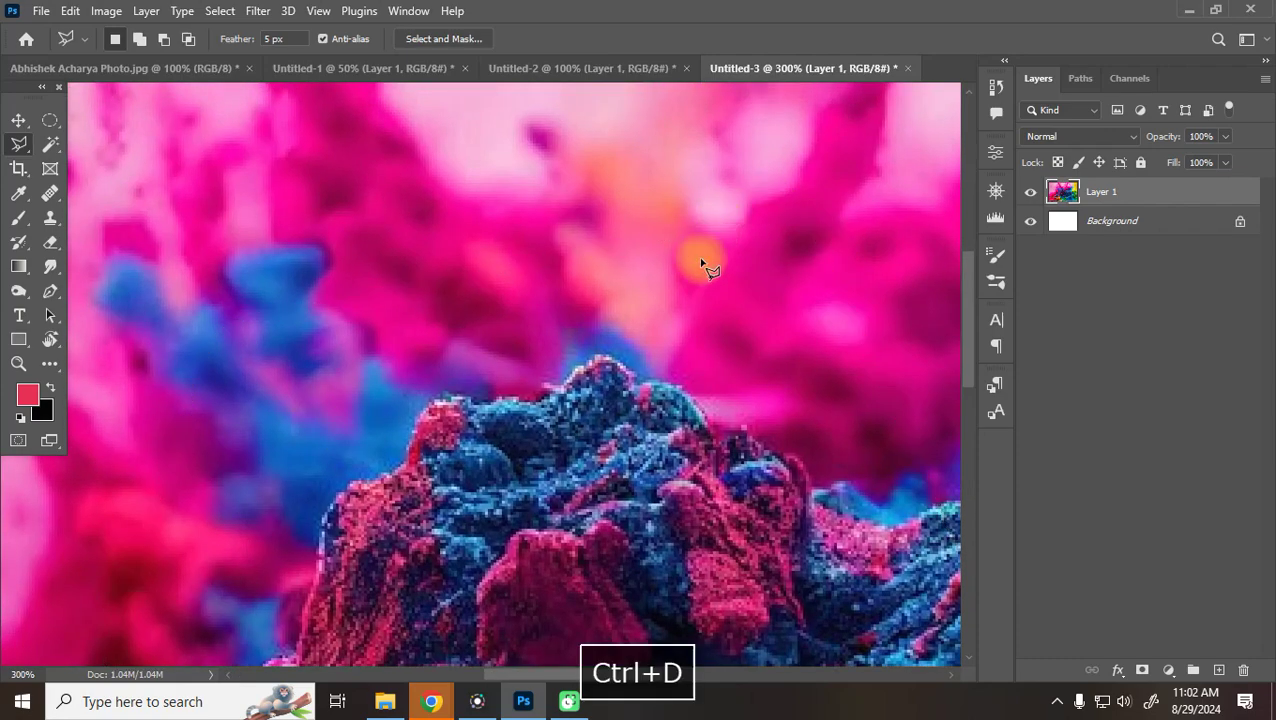
click(477, 701)
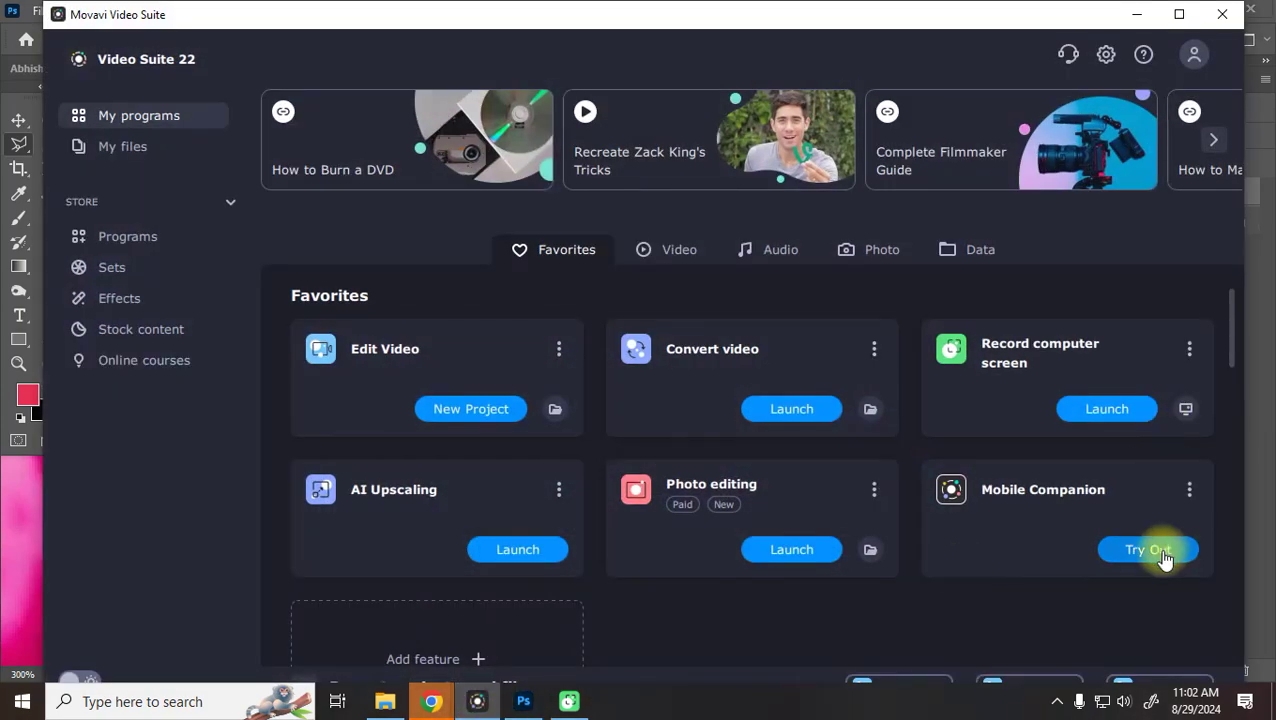
click(1099, 414)
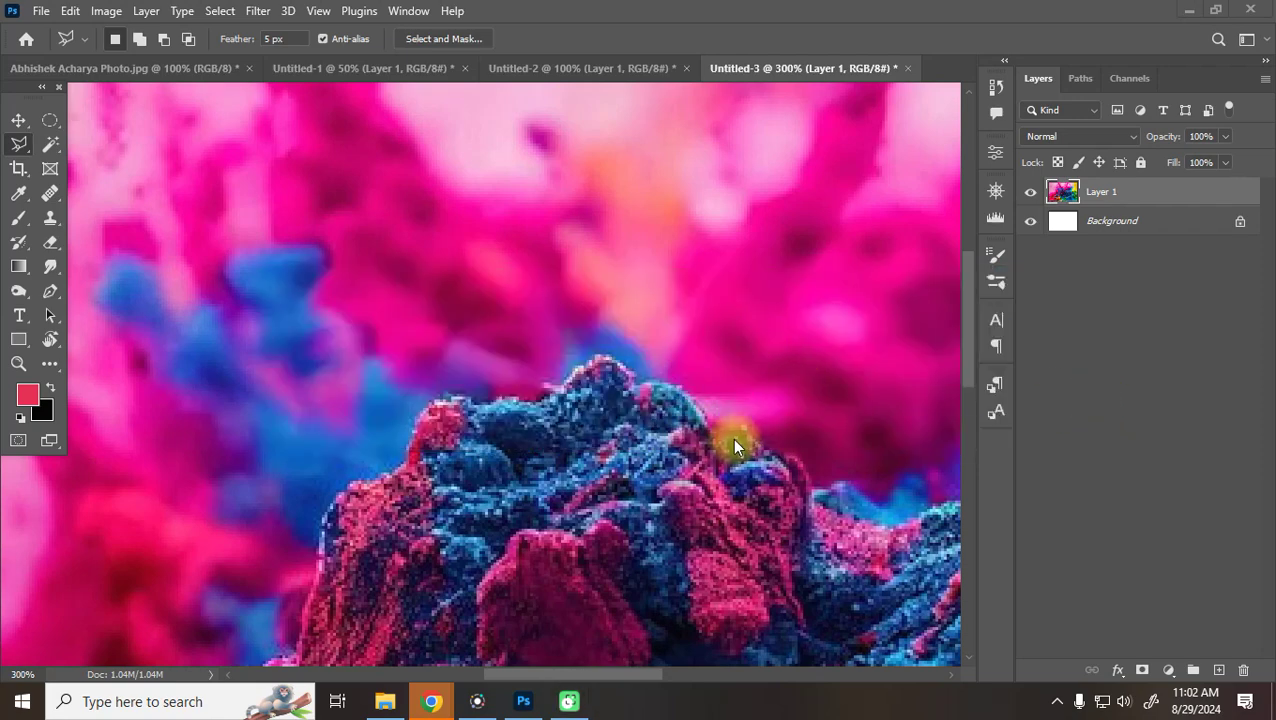
click(478, 702)
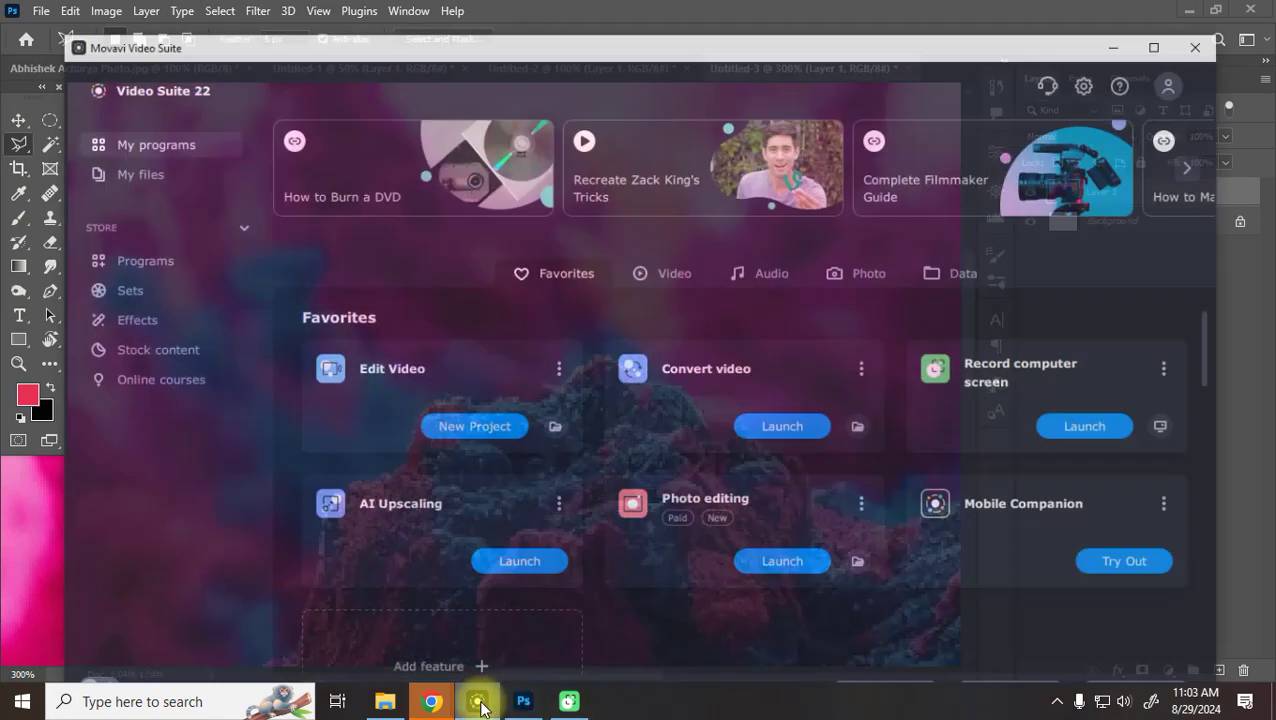
click(480, 704)
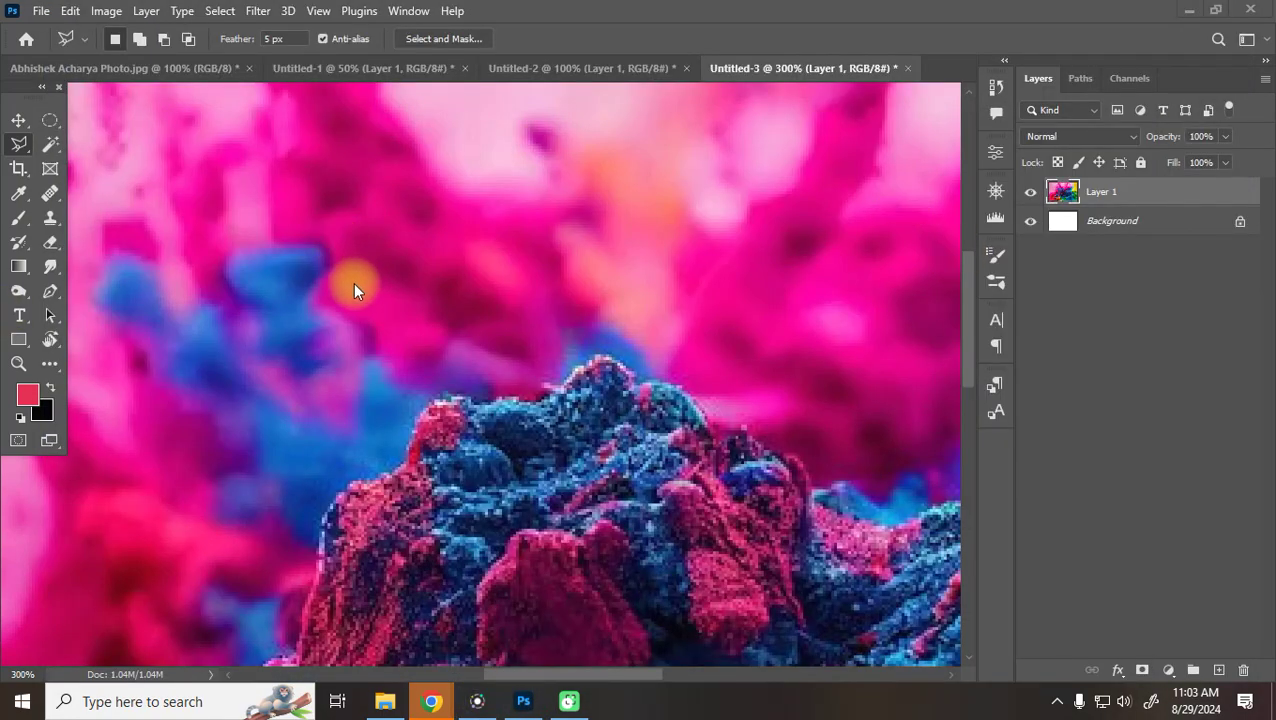
click(522, 701)
click(523, 701)
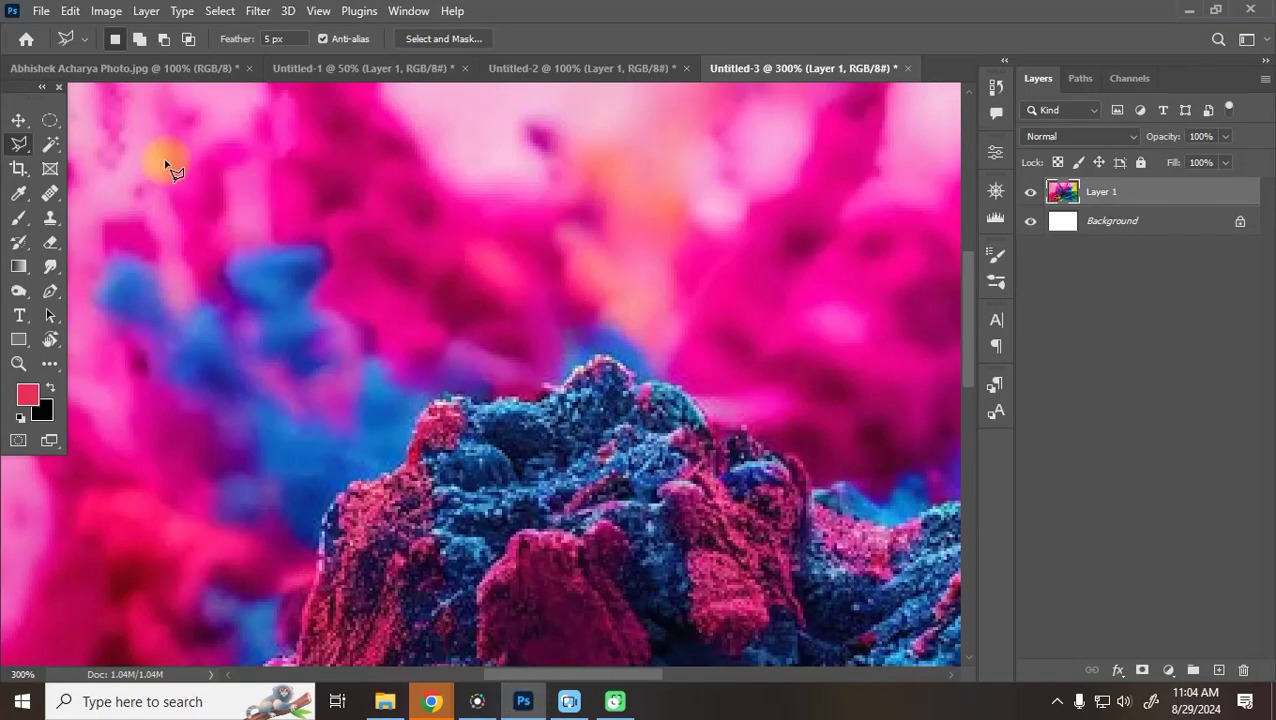
Set the Polygonal Lasso feather to 0 px and outline a four-sided selection around the peak of the powder mound
click(275, 39)
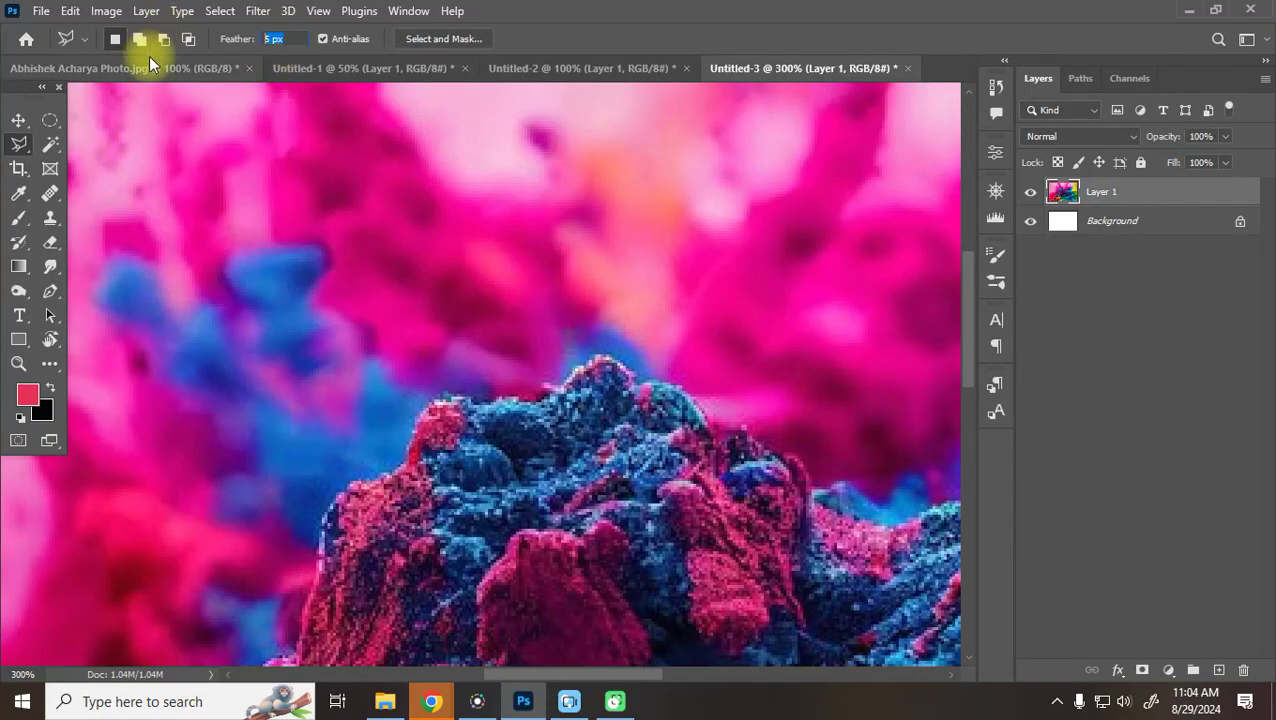
text(0)
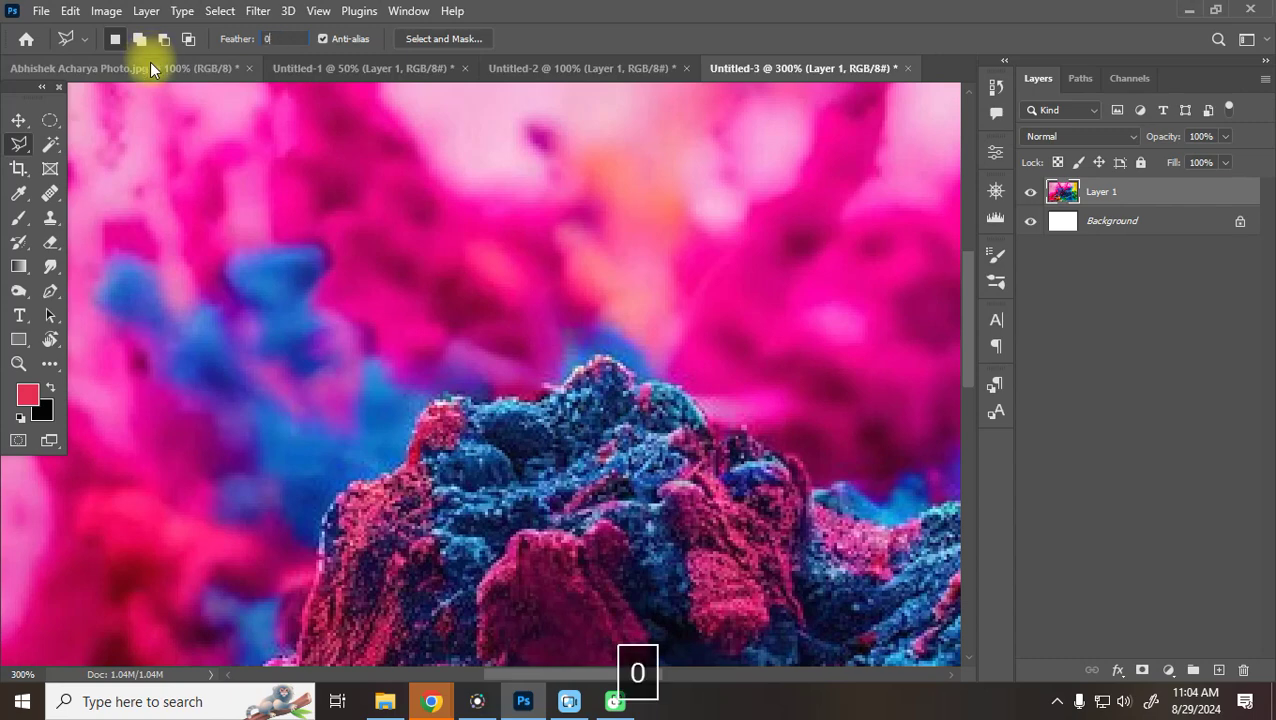
key(Return)
click(389, 276)
click(306, 535)
click(716, 586)
click(738, 276)
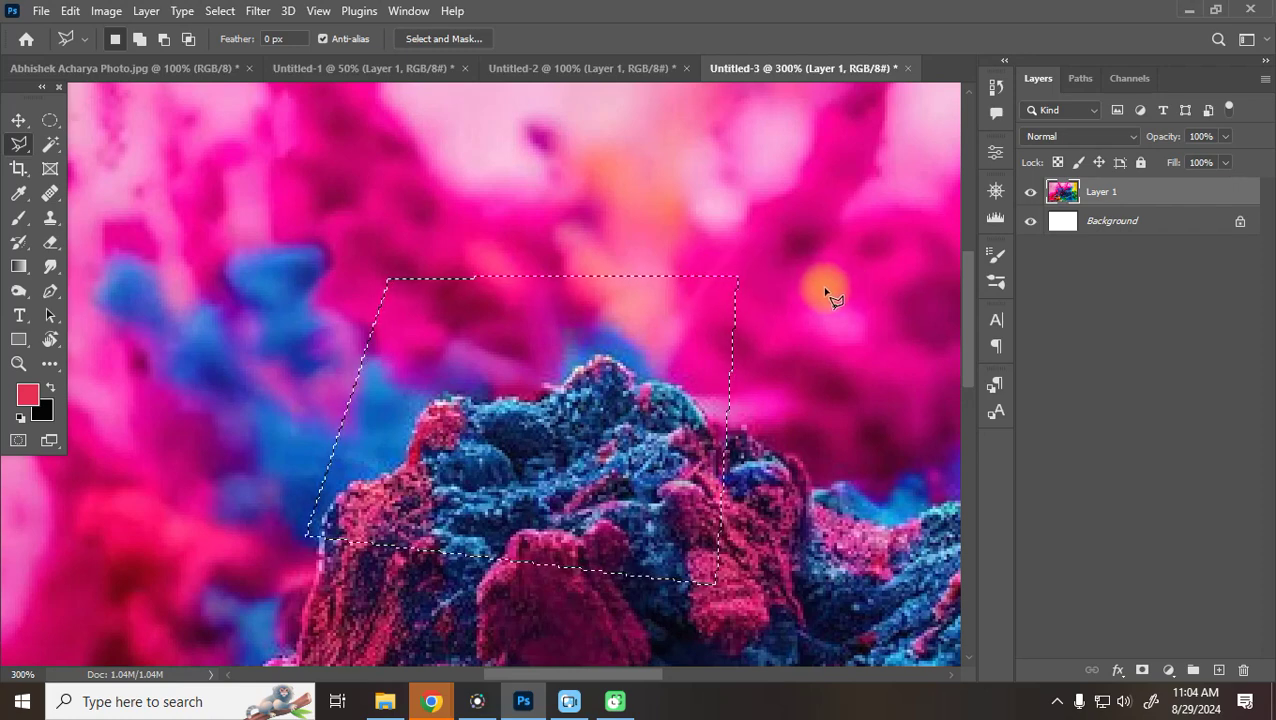
Copy the sharp-edged selection to a new layer, preview it with Layer 1 hidden, and restore Layer 1 with the copy hidden
key(ctrl+c)
key(ctrl+v)
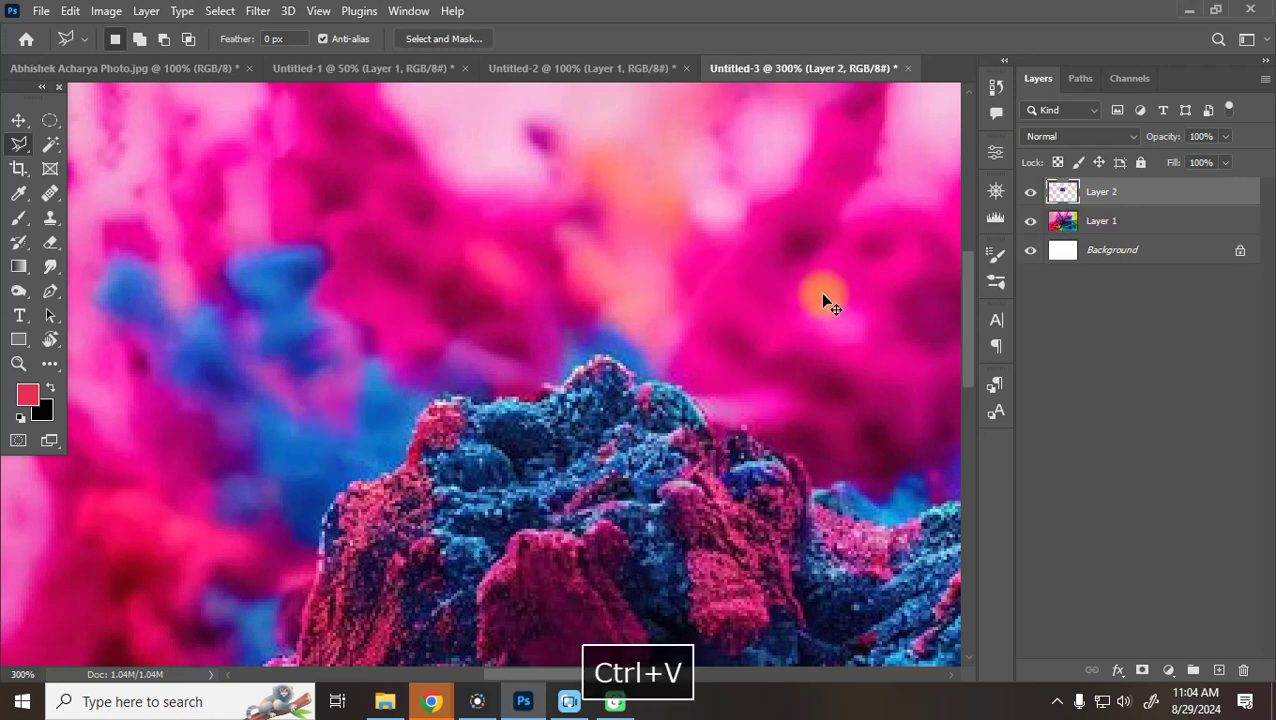
click(1031, 221)
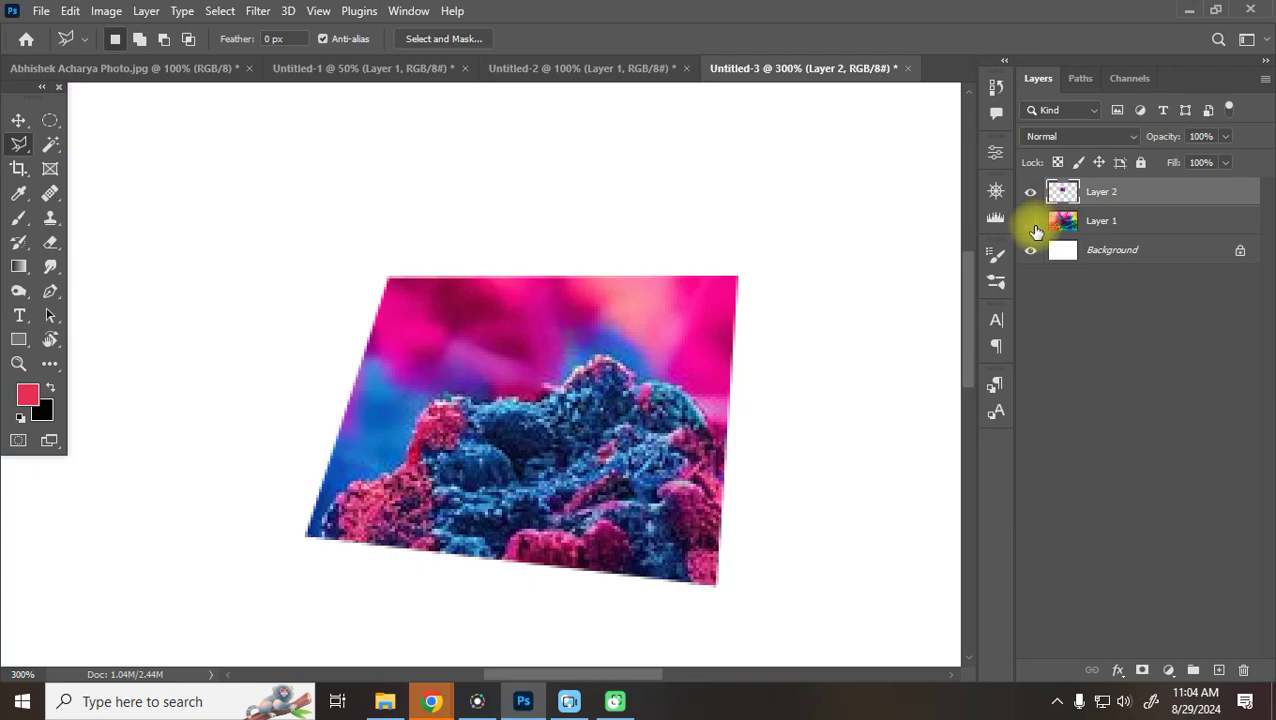
click(1031, 221)
click(1031, 191)
Set the Polygonal Lasso feather to 5 px and outline a tilted four-sided selection across the blurred background and powder mound
double_click(277, 39)
text(5)
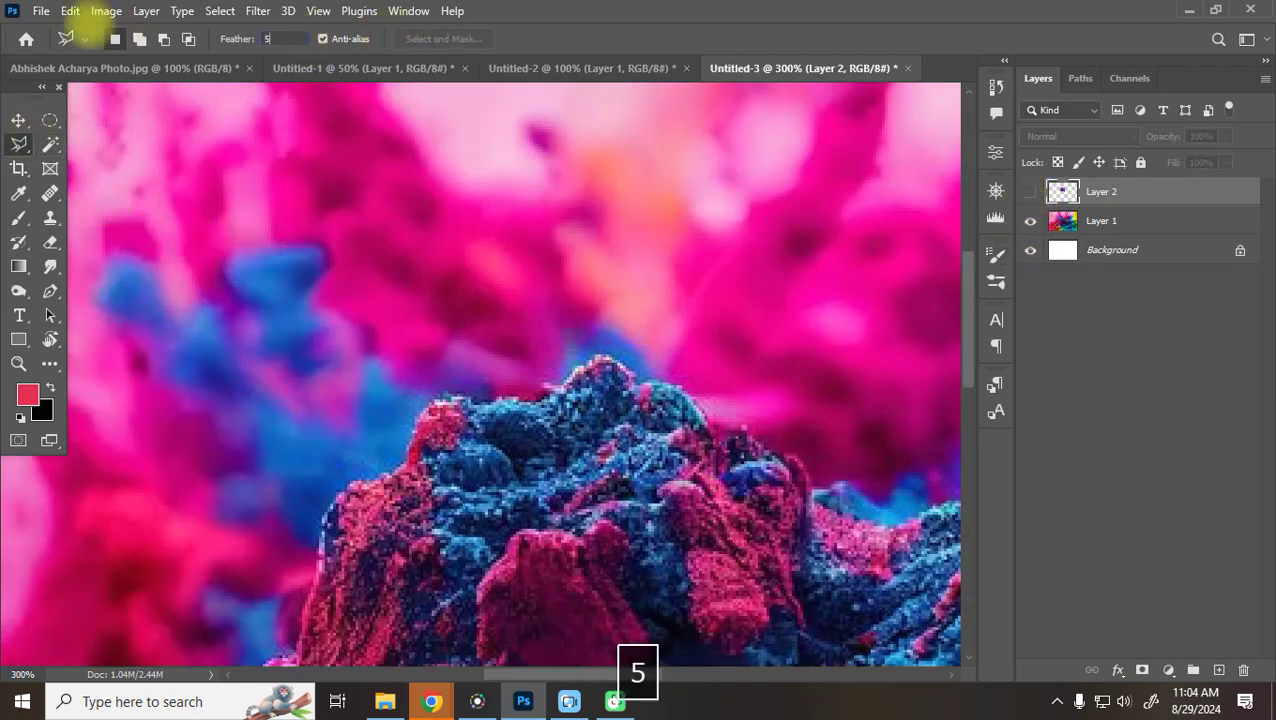
key(Return)
click(243, 425)
click(400, 148)
click(640, 220)
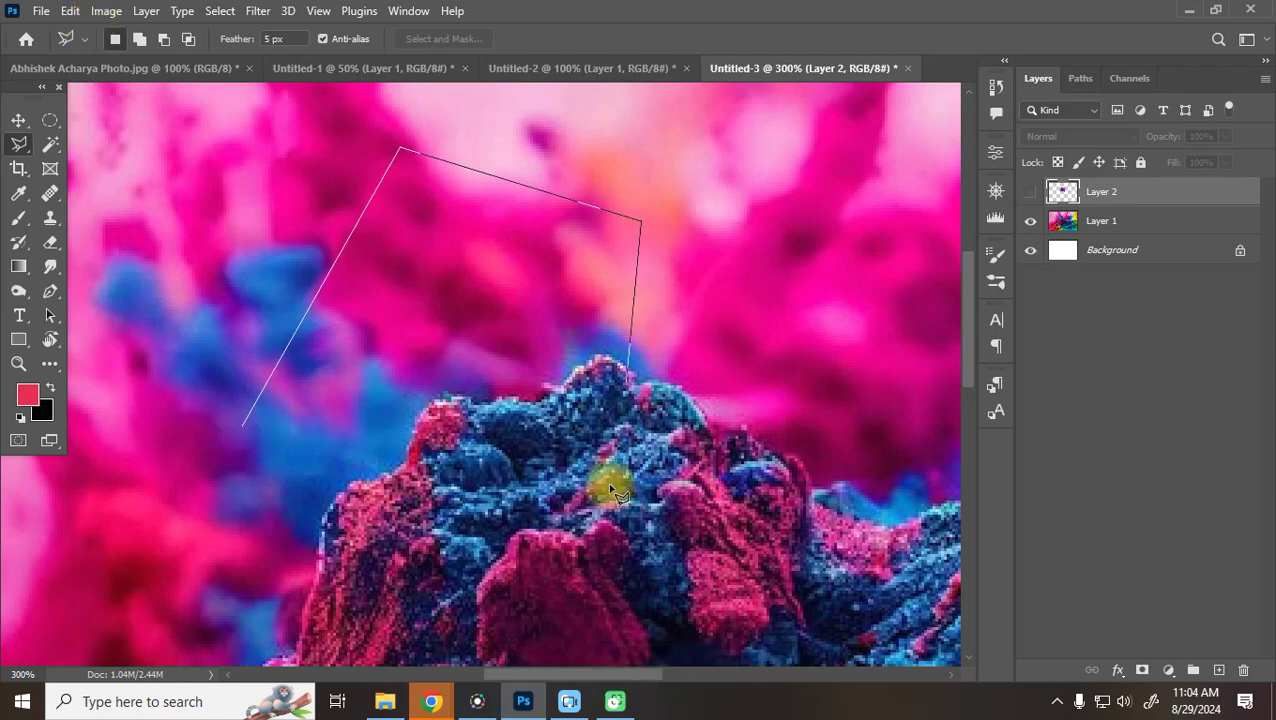
click(593, 602)
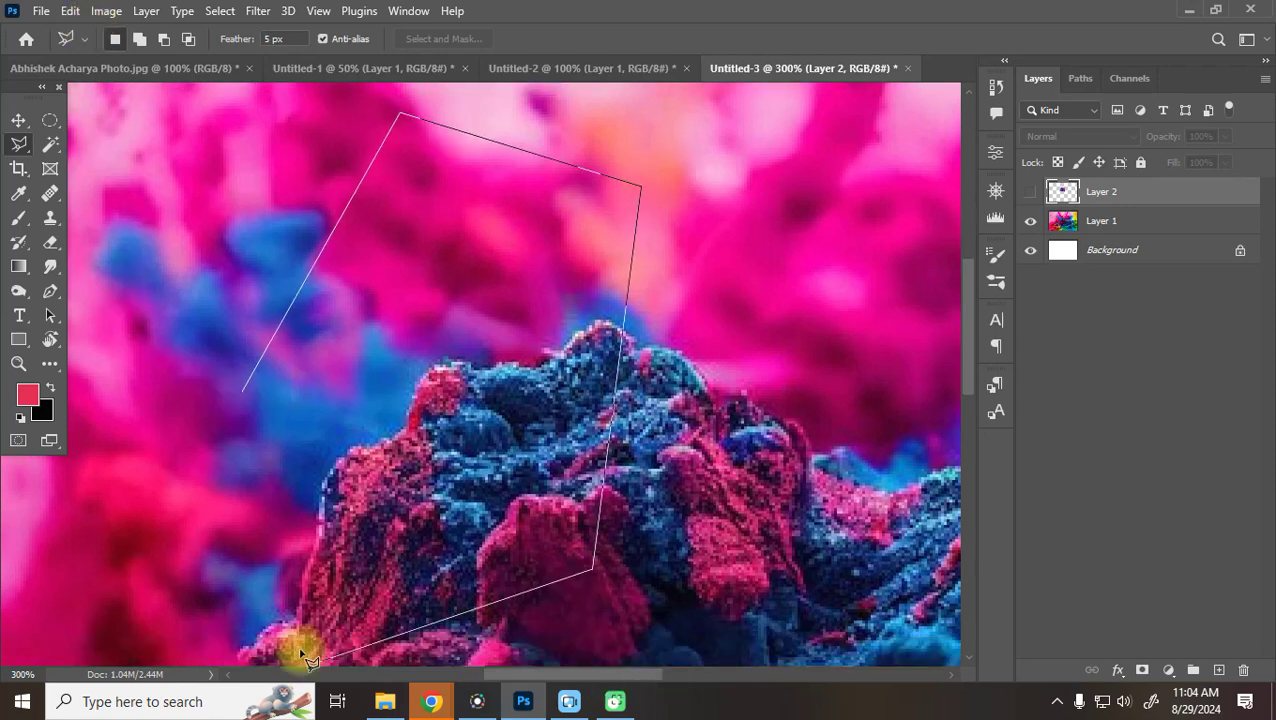
click(242, 395)
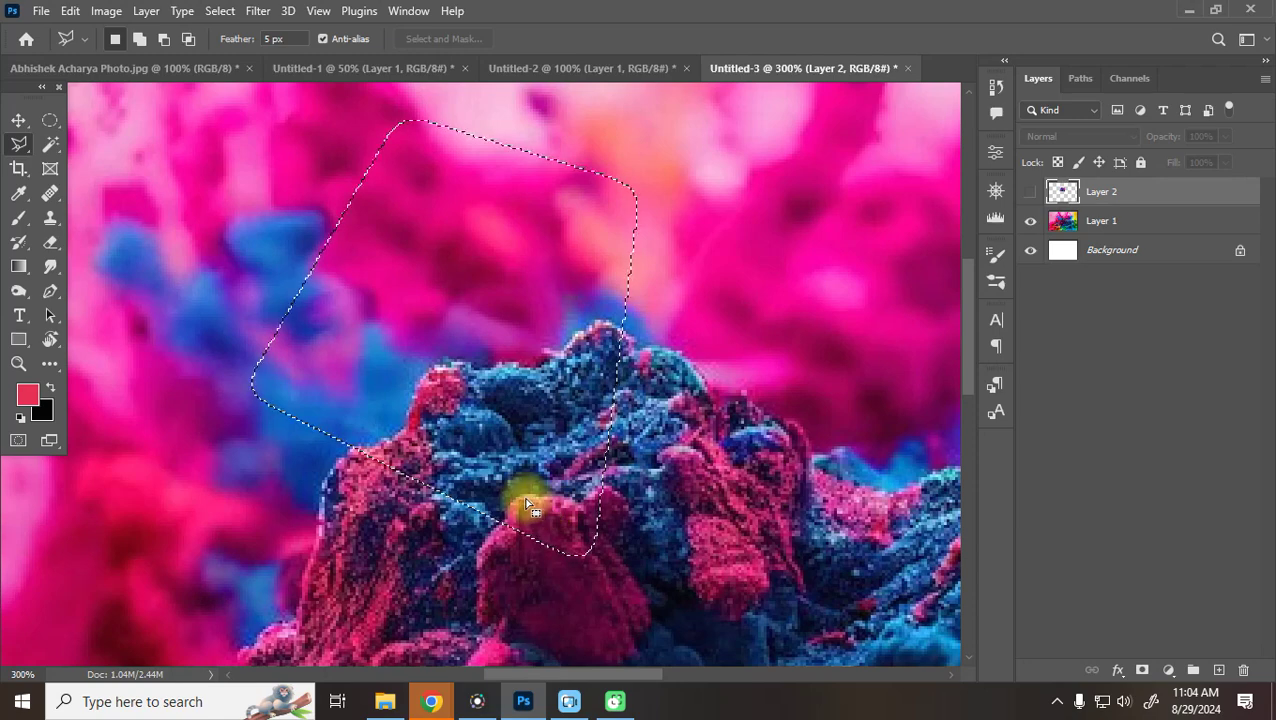
Copy the feathered selection from Layer 1 to a new layer and make Layer 2 visible
click(1150, 224)
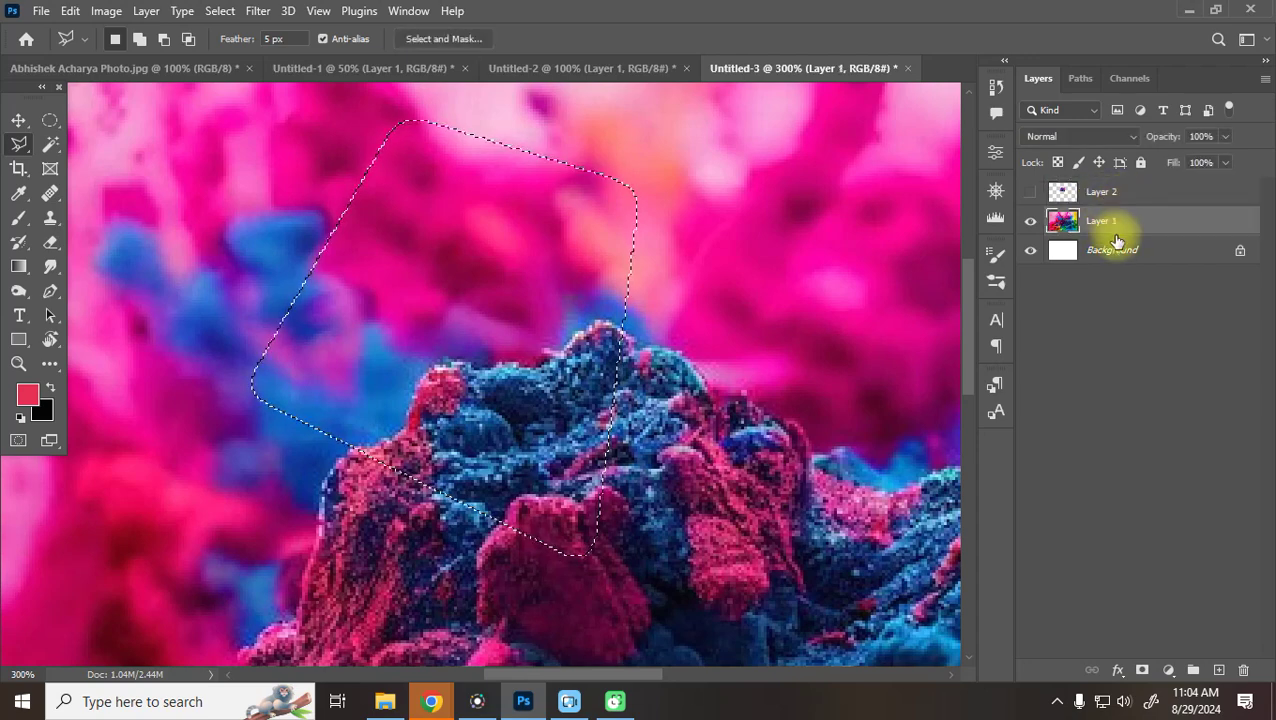
key(ctrl+v)
click(1031, 191)
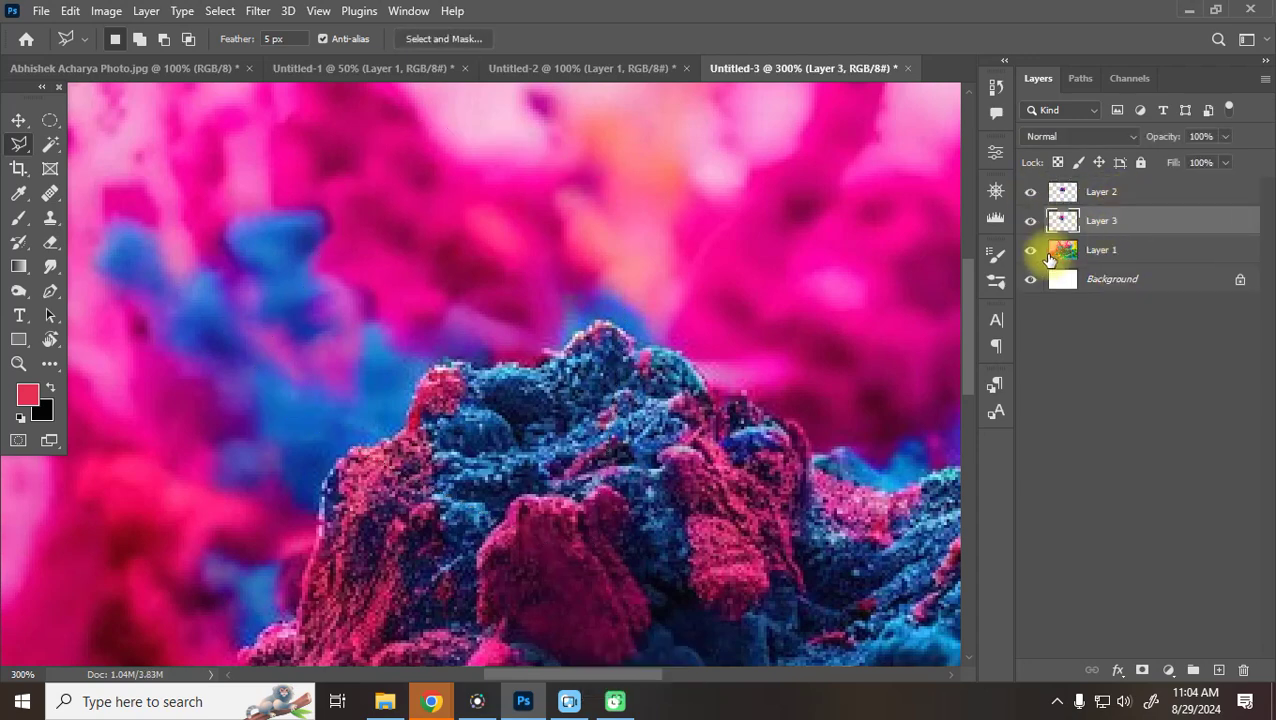
Hide Layer 1 and move the sharp-edged Layer 2 piece to the right of the feathered piece for comparison
click(1031, 250)
click(18, 120)
drag(437, 290, 777, 228)
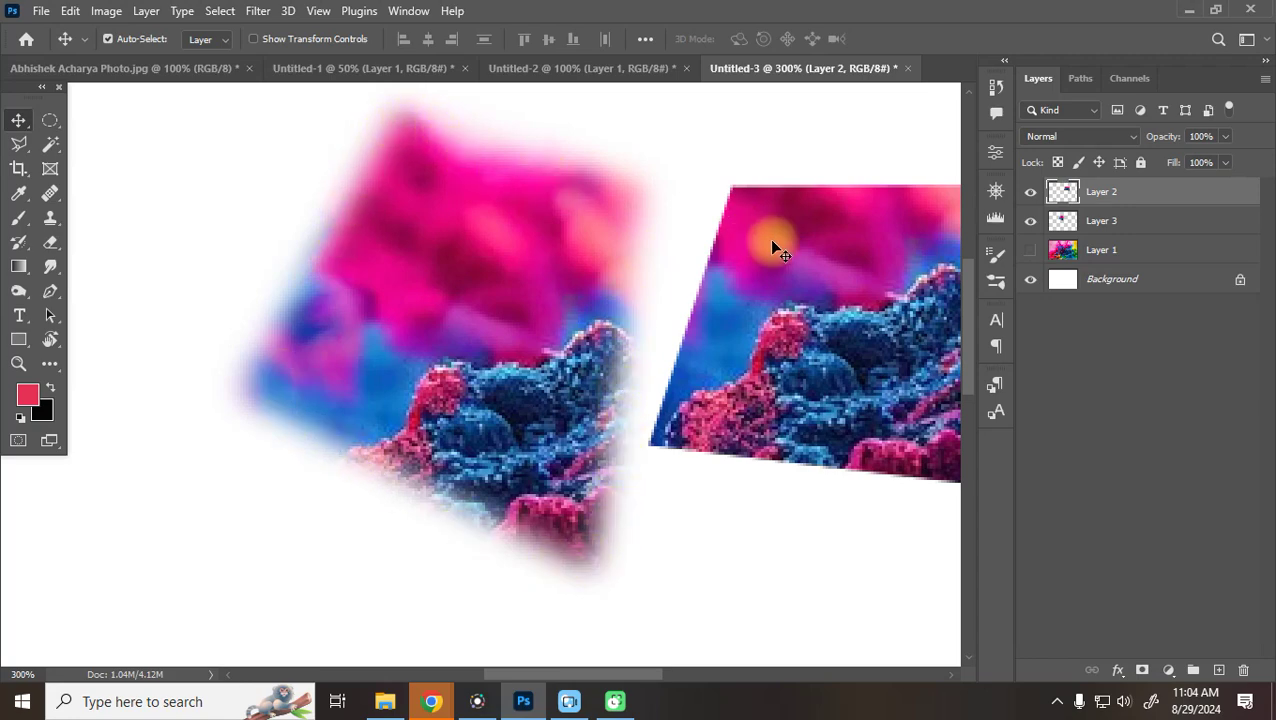
In the portrait photo, clear the existing selection and outline a four-sided area over the hair and forehead with the 5 px feathered Polygonal Lasso
click(212, 64)
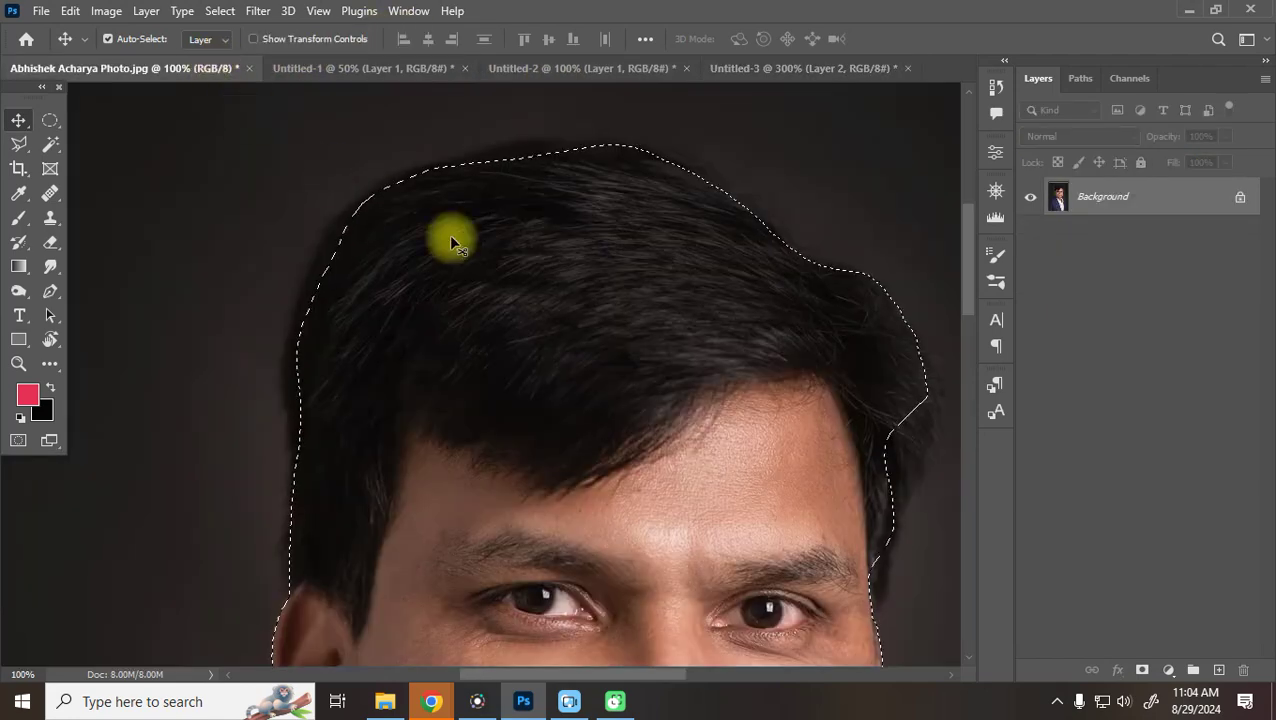
key(ctrl+d)
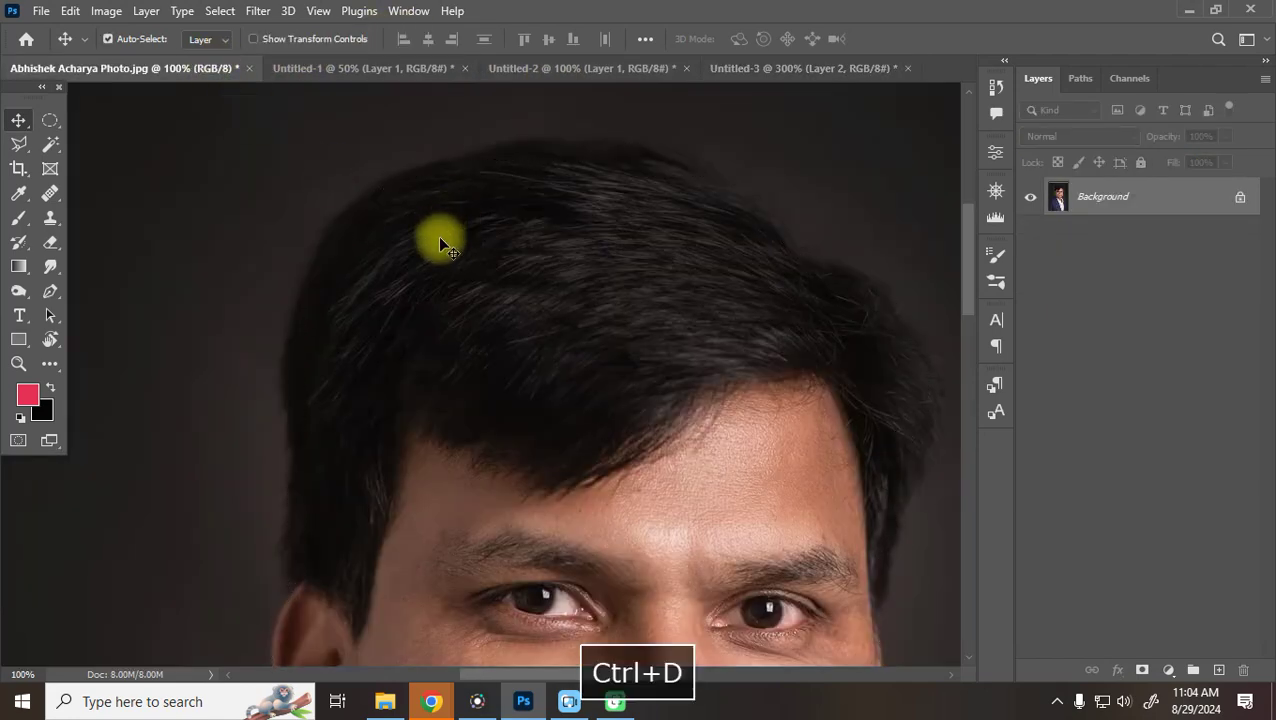
click(18, 148)
click(456, 252)
click(716, 250)
click(661, 512)
click(470, 550)
click(456, 253)
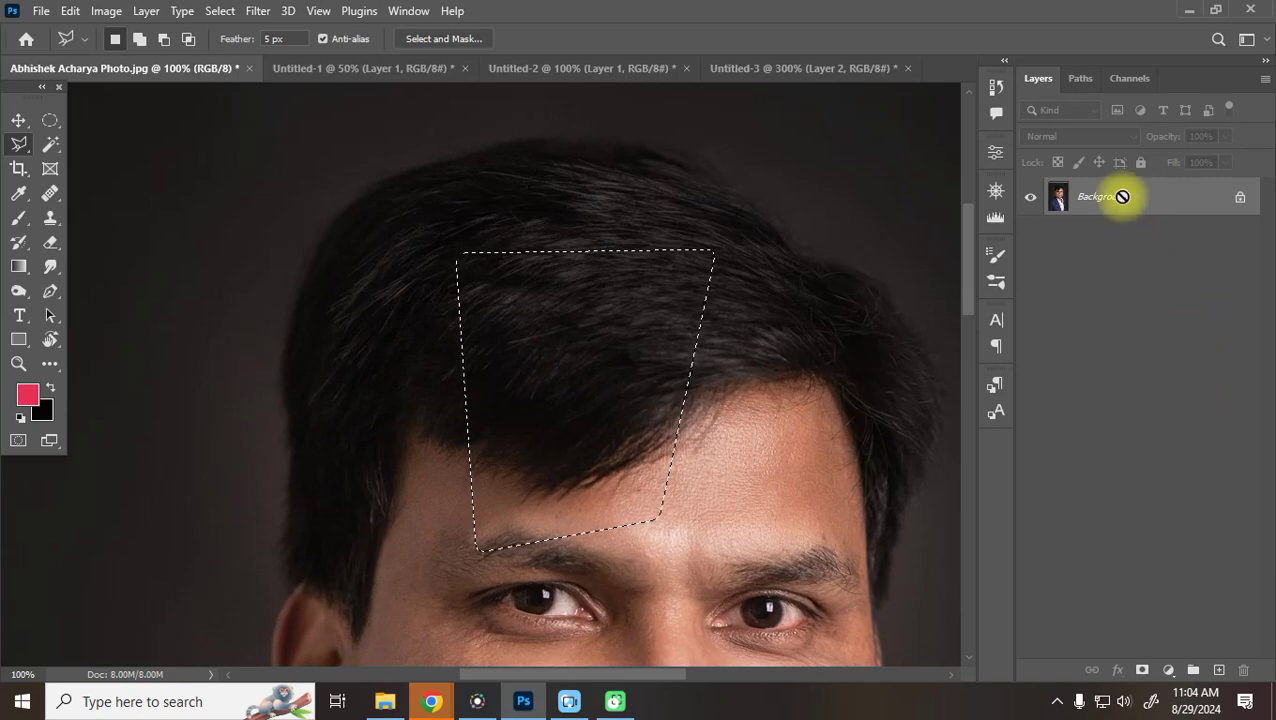
Copy the feathered hair selection to a new layer, preview it without the Background, then hide the copy and reselect the visible Background
key(ctrl+c)
key(ctrl+v)
click(1031, 236)
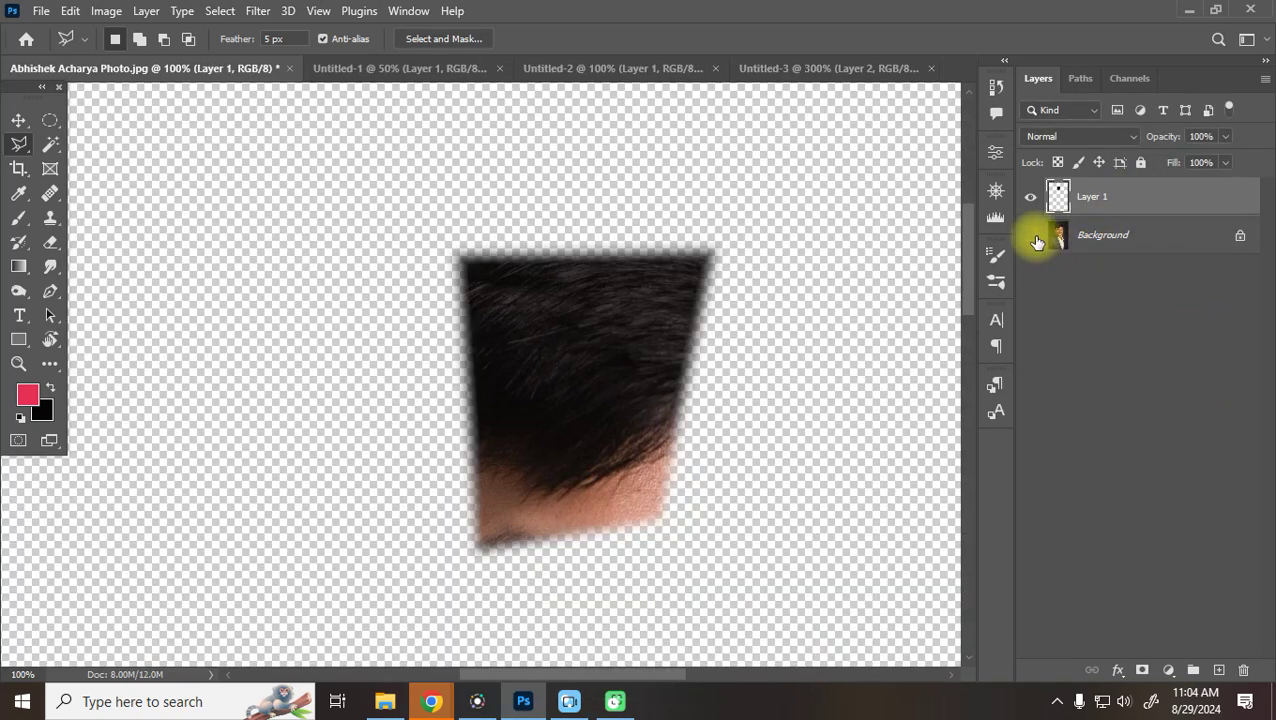
click(1031, 236)
click(1031, 196)
click(1091, 248)
Set the Polygonal Lasso feather to 0 px and outline a four-sided area across the hair and forehead on the Background
click(273, 39)
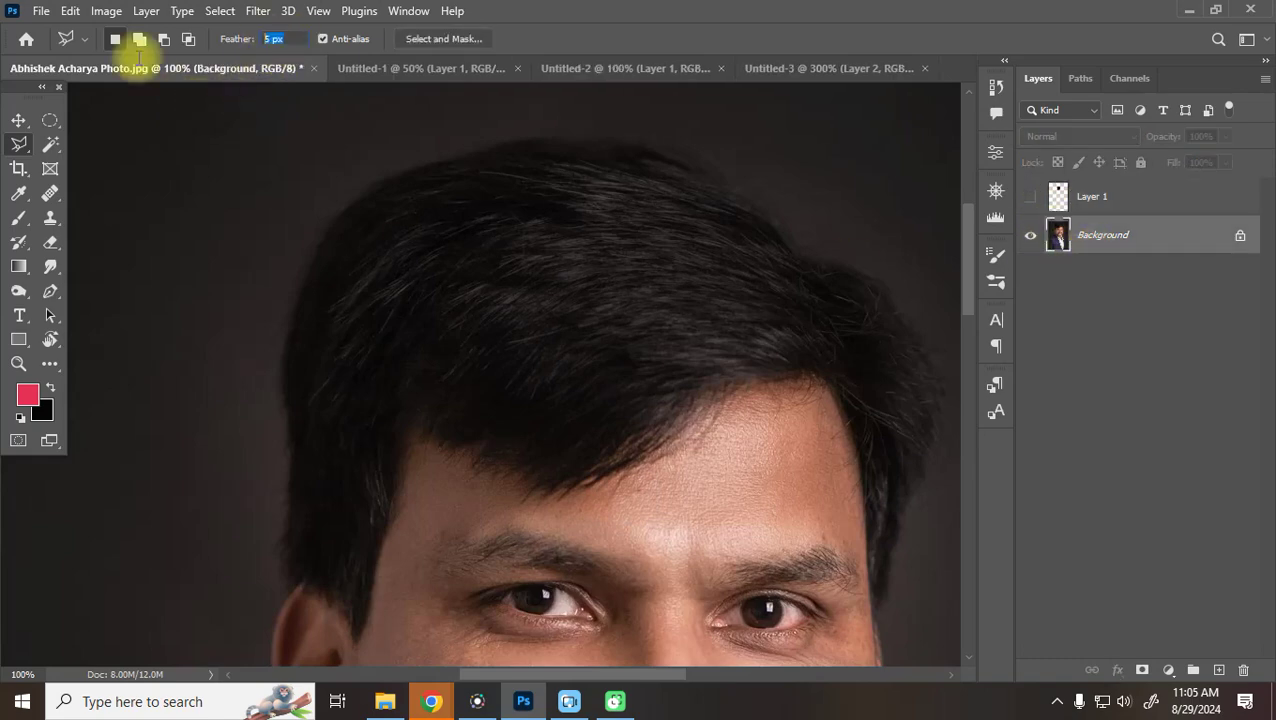
text(0)
key(Return)
click(385, 339)
click(716, 314)
click(625, 543)
click(405, 513)
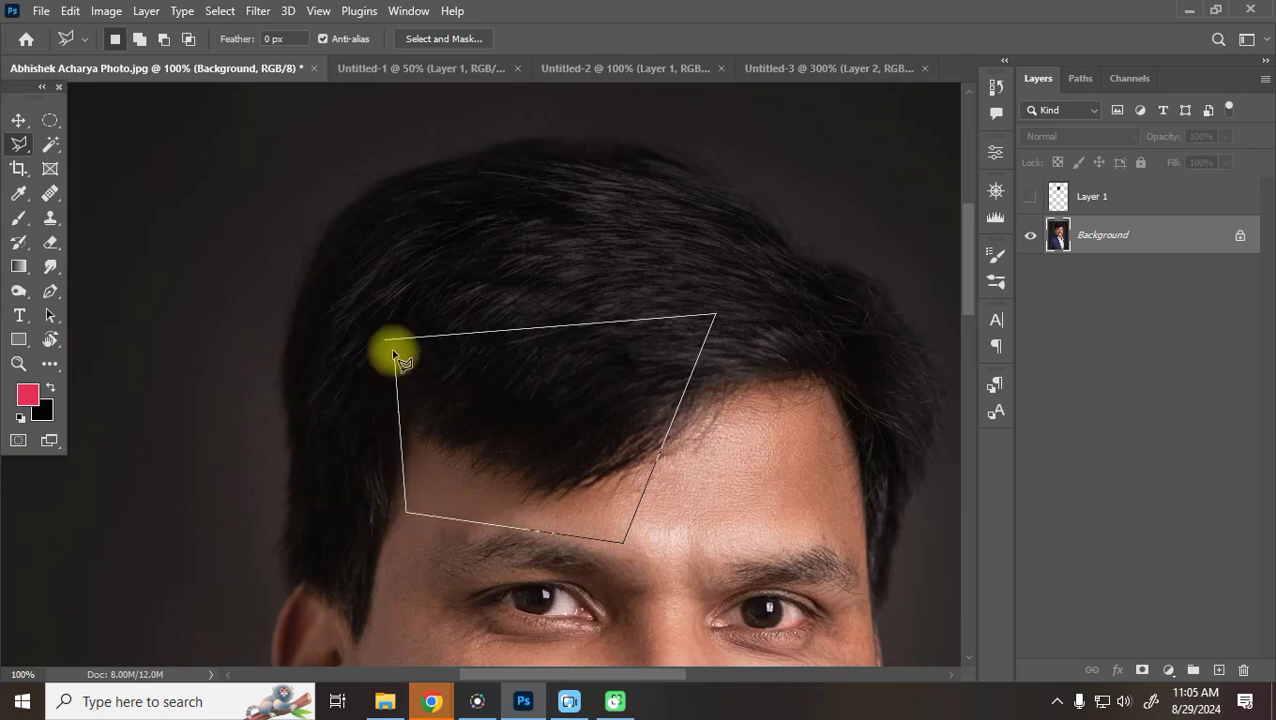
Copy the polygonal selection of hair and forehead to a new layer, and show only it and Layer 1
key(Return)
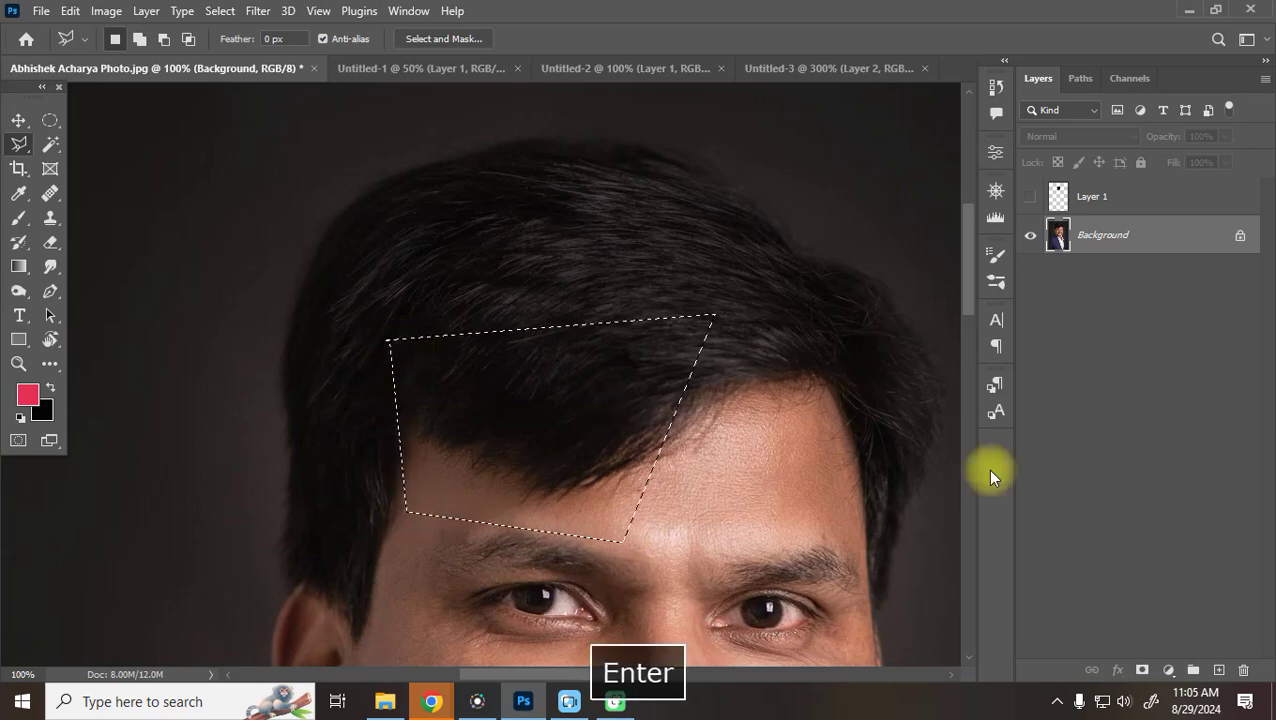
key(ctrl+v)
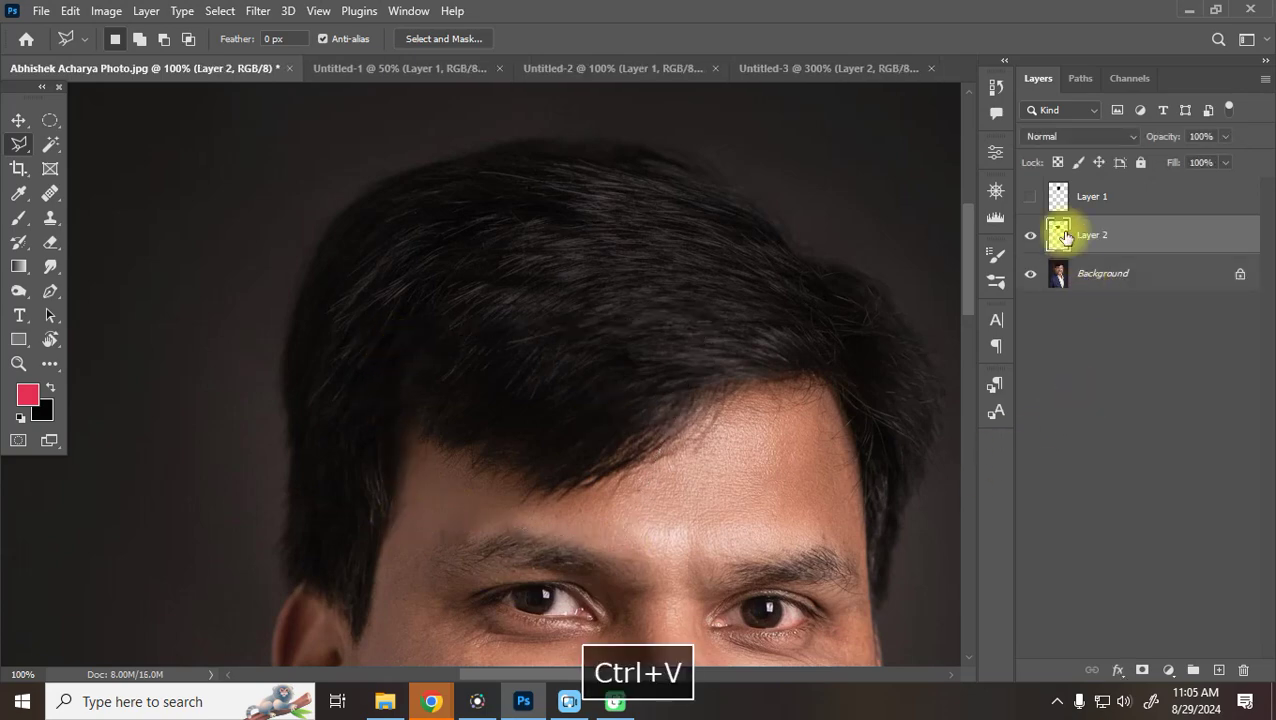
click(1030, 273)
click(1030, 196)
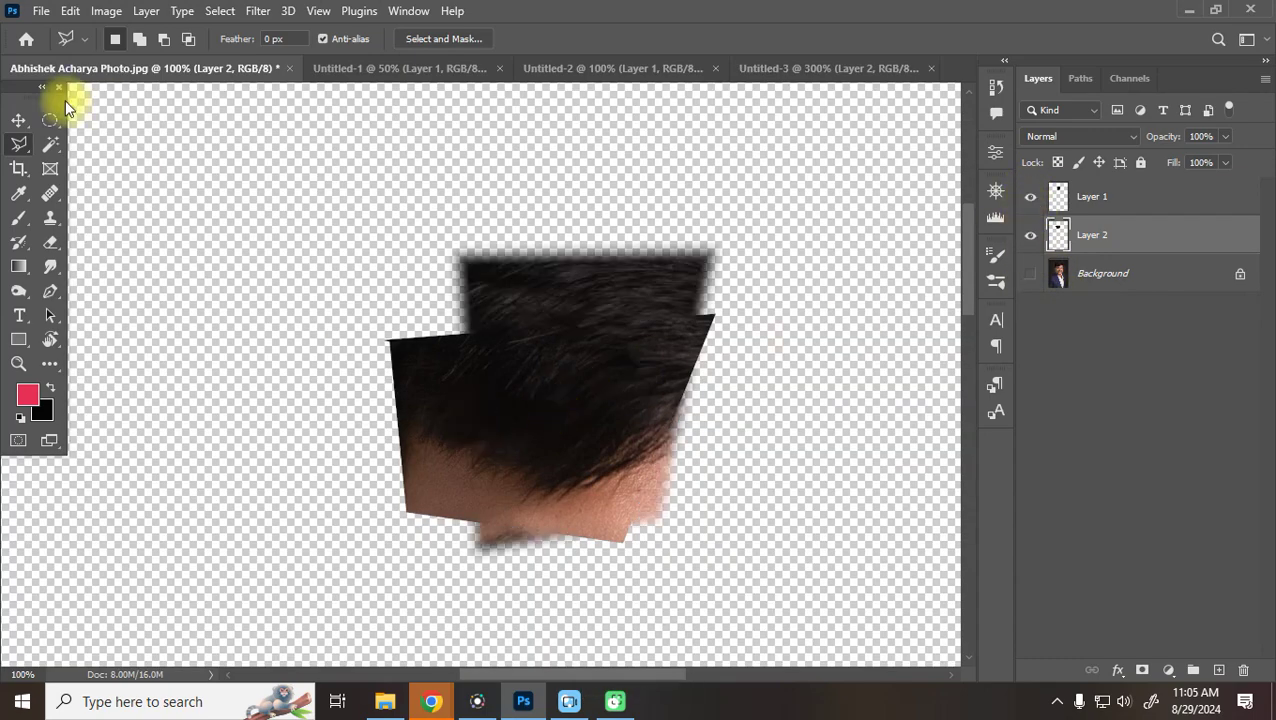
Move the soft-edged patch on Layer 1 to the left of the hard-edged patch for comparison
click(18, 121)
drag(532, 438, 225, 376)
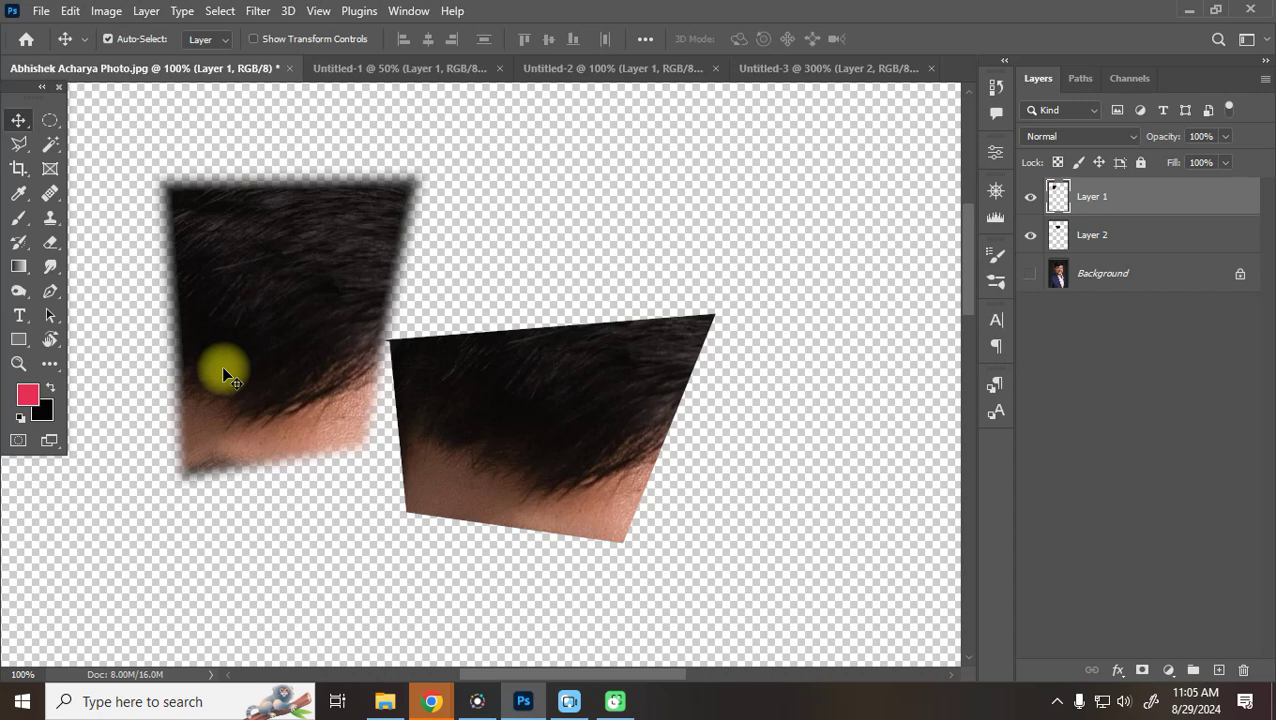
key(ctrl+d)
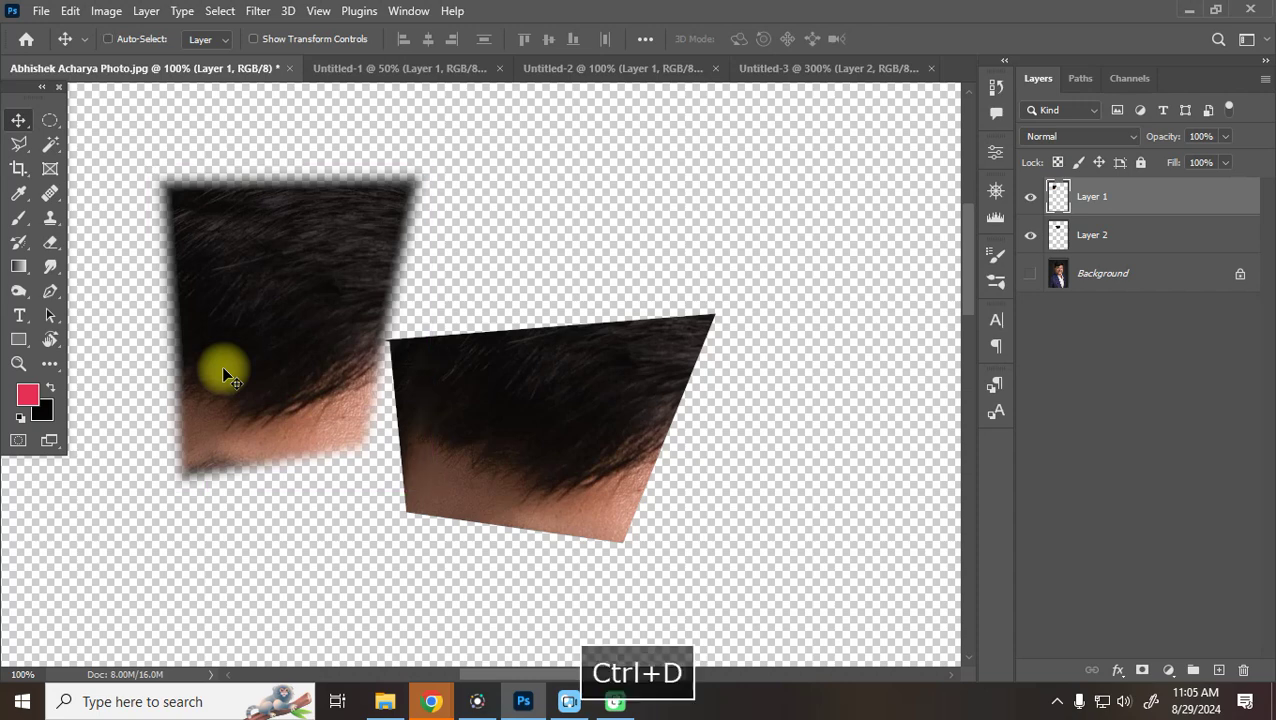
Hide Layer 1 and Layer 2 and show the Background portrait again
drag(1030, 196, 1030, 236)
click(1030, 273)
key(ctrl+minus)
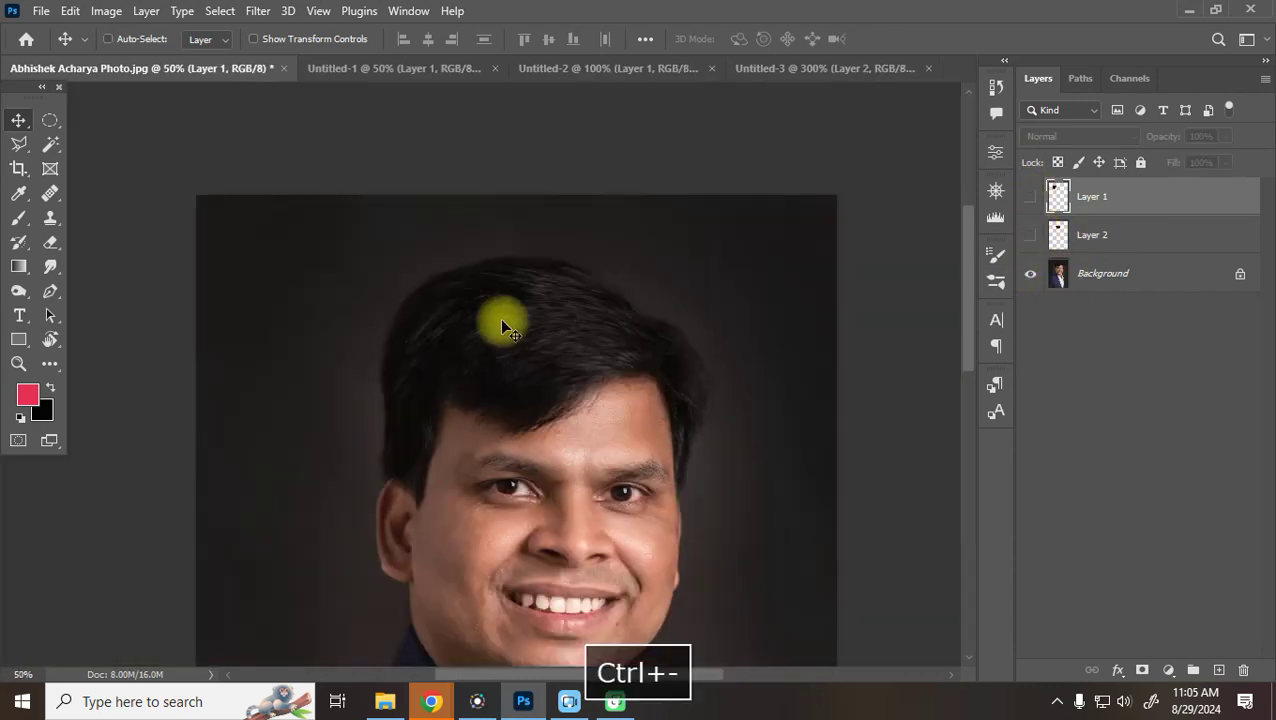
key(ctrl+minus)
drag(503, 328, 508, 275)
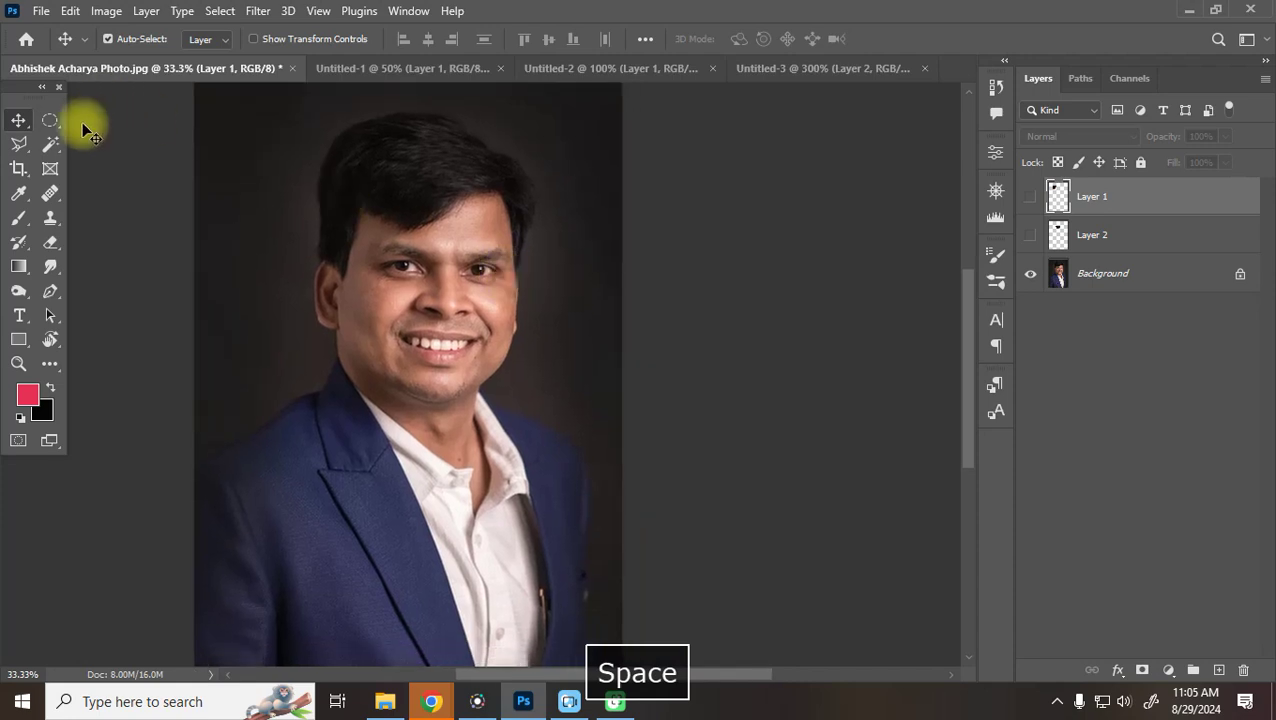
Select the man on the Background layer automatically using the Quick Selection Tool's Select Subject command
click(50, 144)
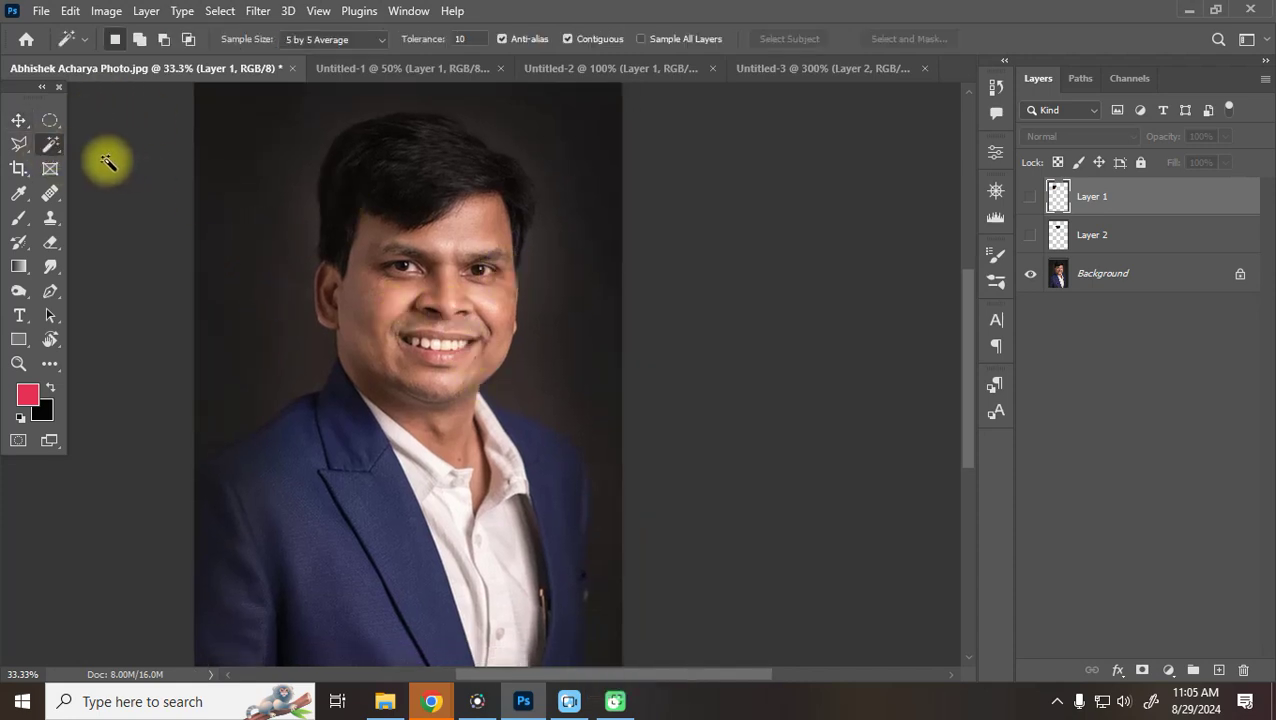
right_click(50, 144)
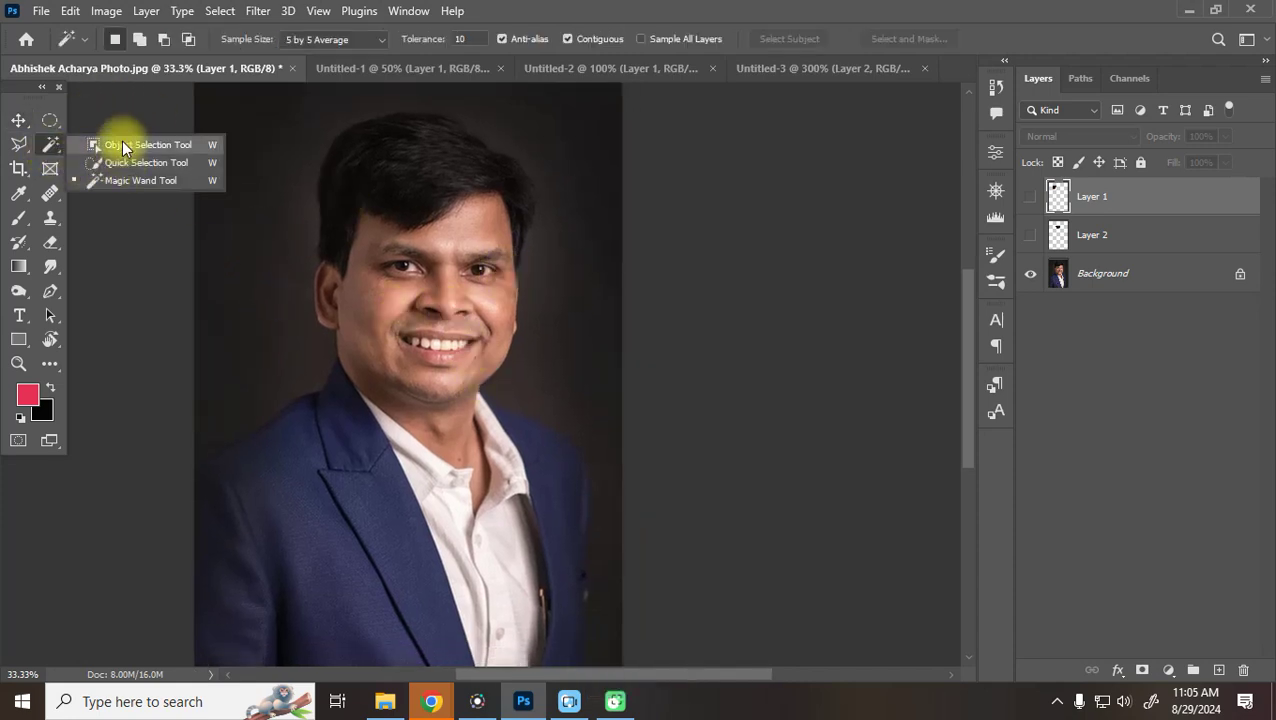
click(118, 145)
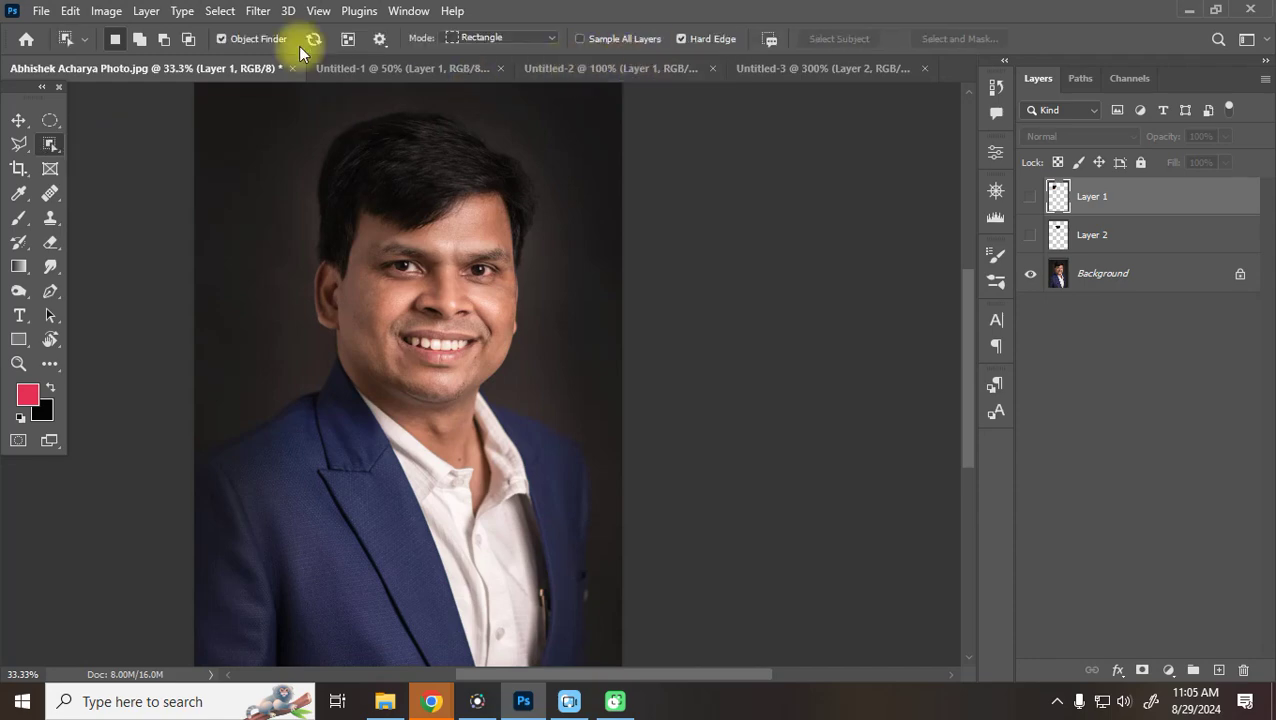
right_click(50, 144)
click(108, 164)
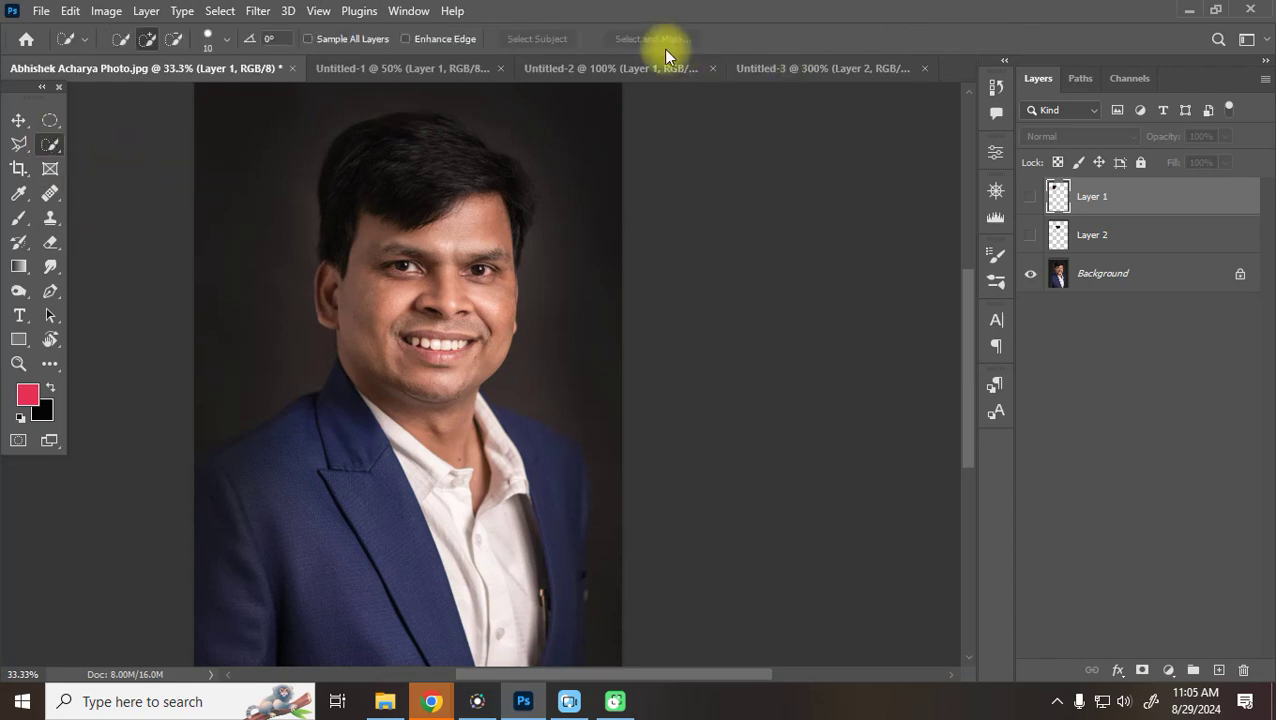
click(1139, 273)
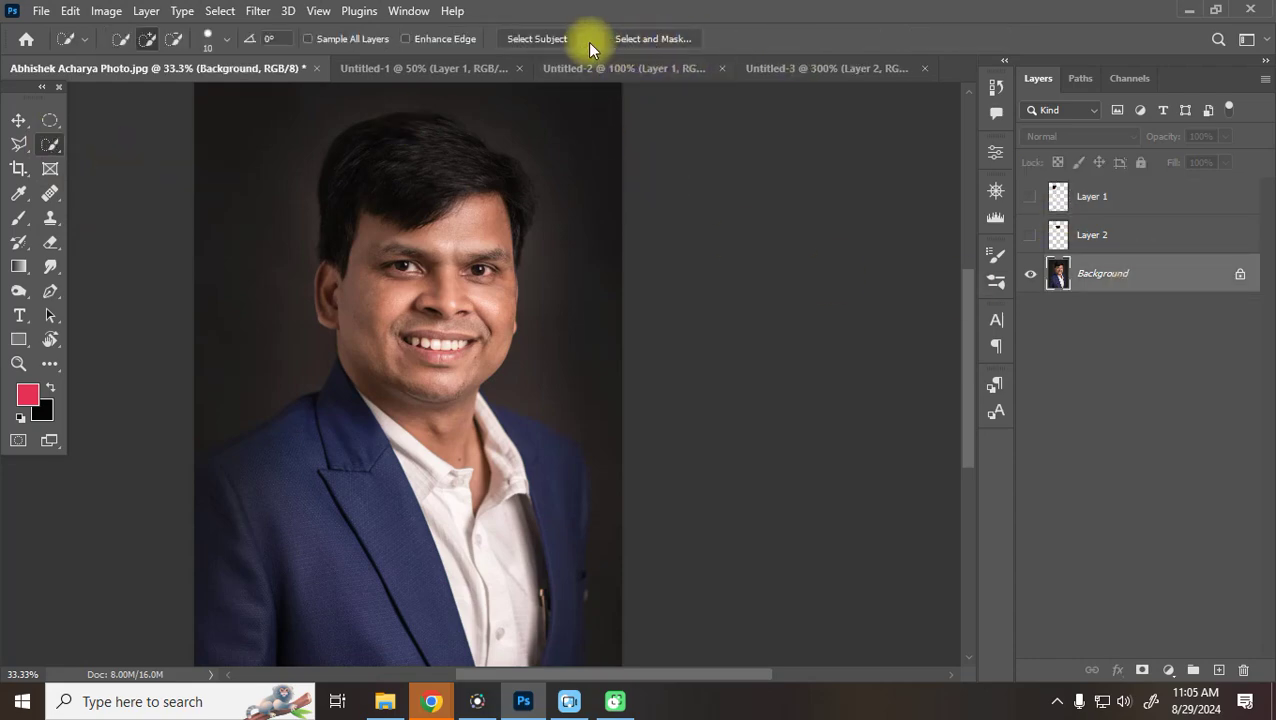
click(548, 38)
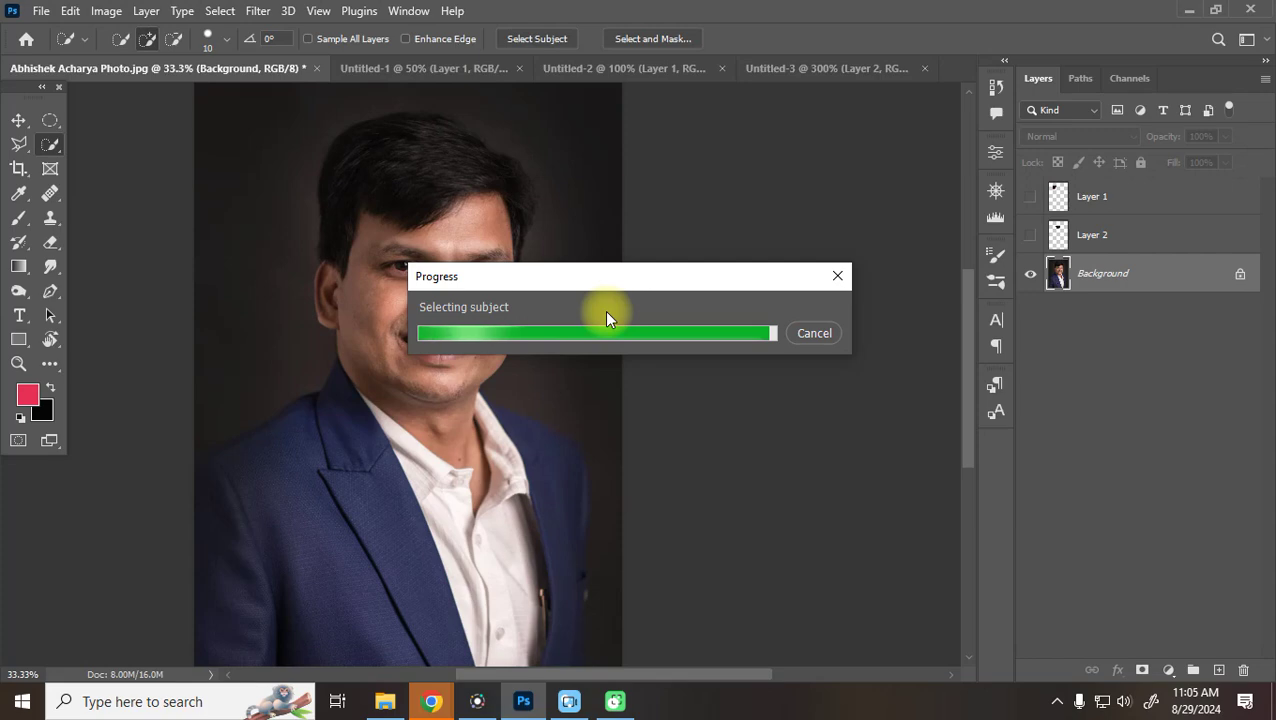
Switch to Chrome, close the tutorial, Holi image and stock-photo tabs beside the Meet call, and return to Photoshop
click(426, 708)
mouse_move(425, 707)
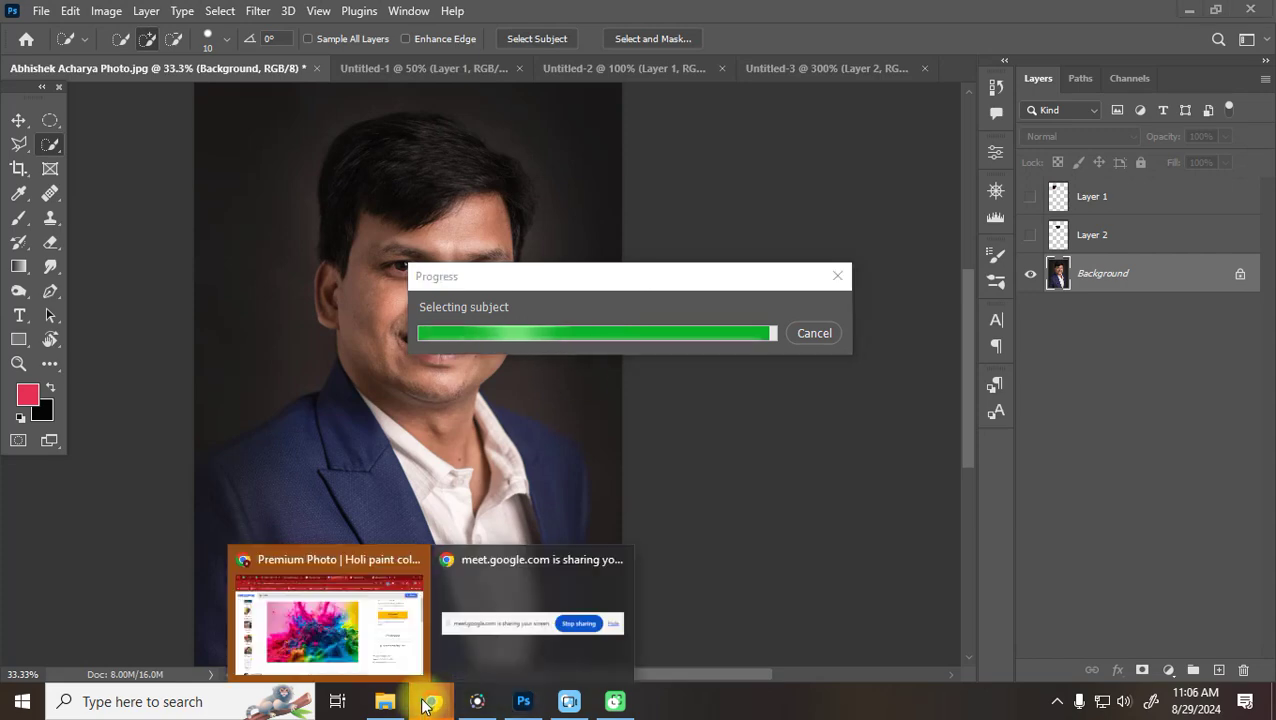
key(alt+Tab)
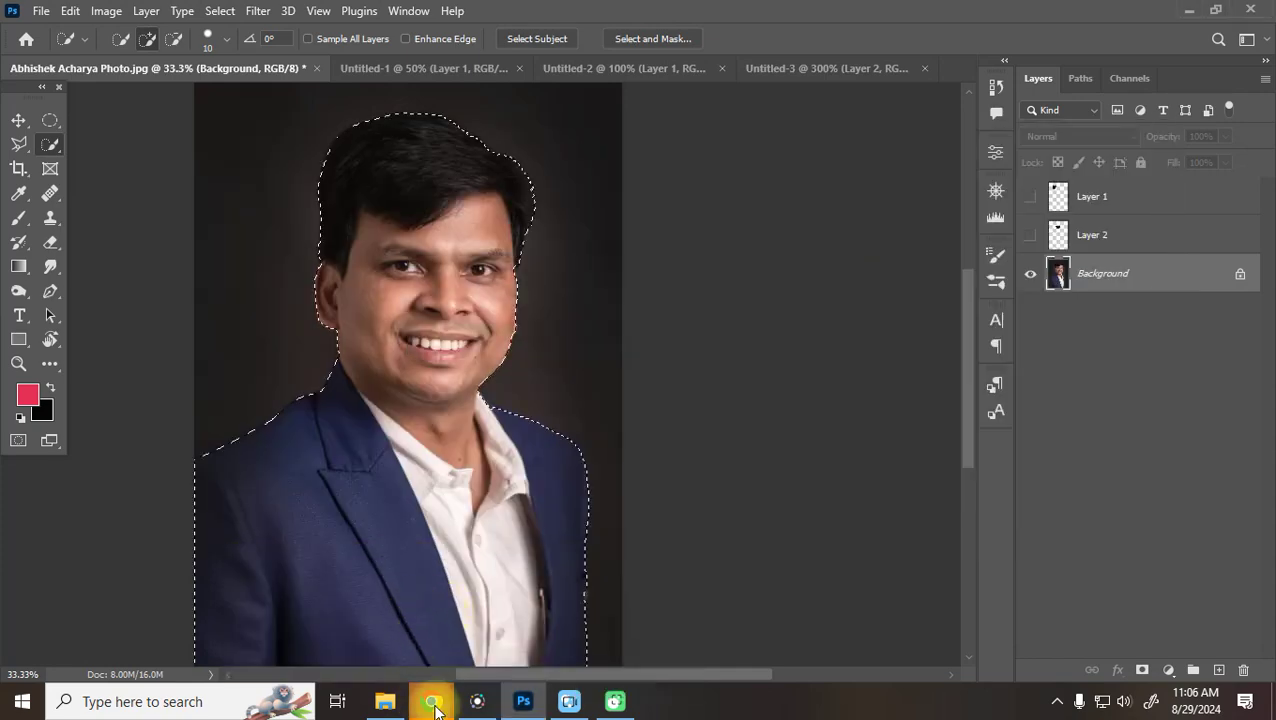
click(433, 708)
click(433, 708)
mouse_move(433, 708)
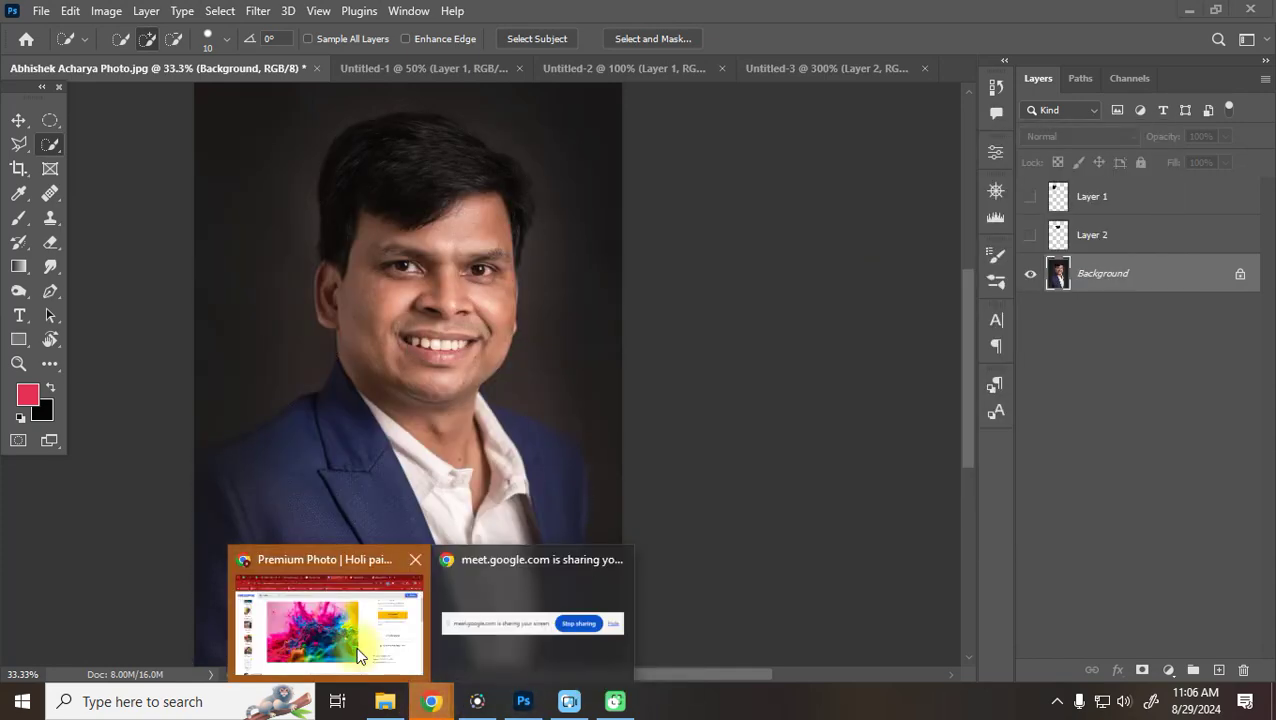
click(350, 630)
click(205, 18)
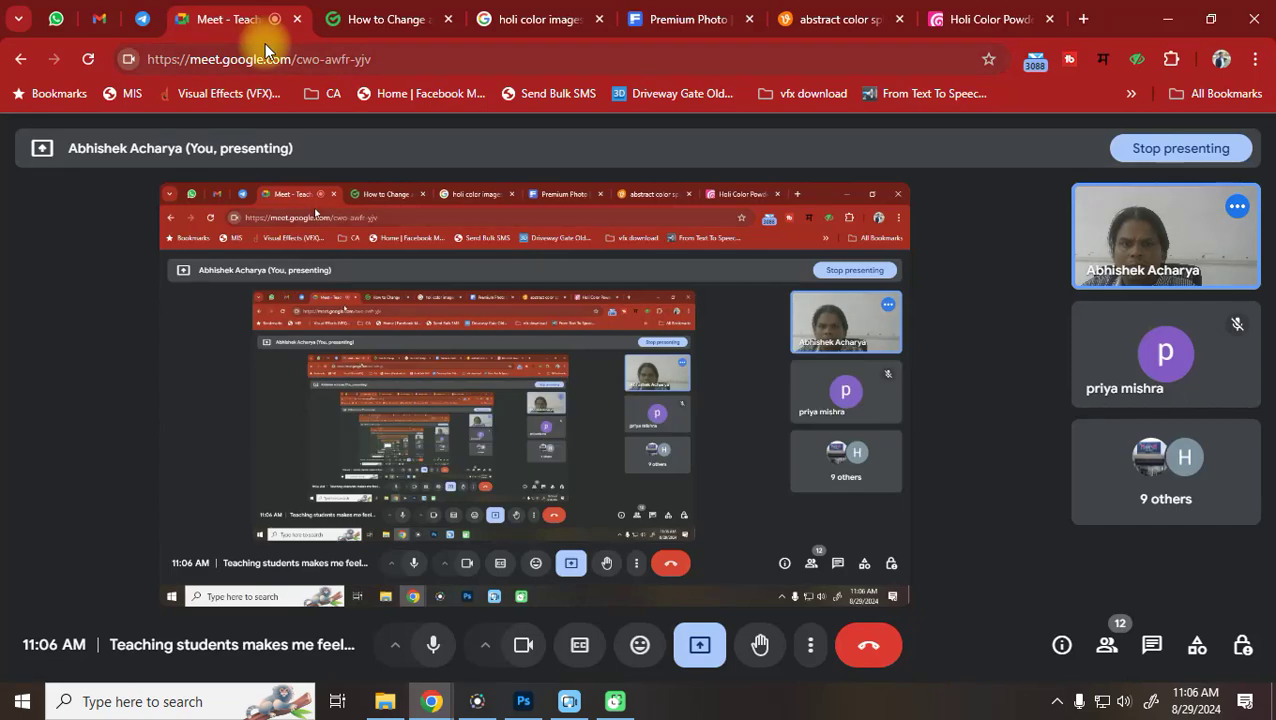
click(442, 20)
click(449, 20)
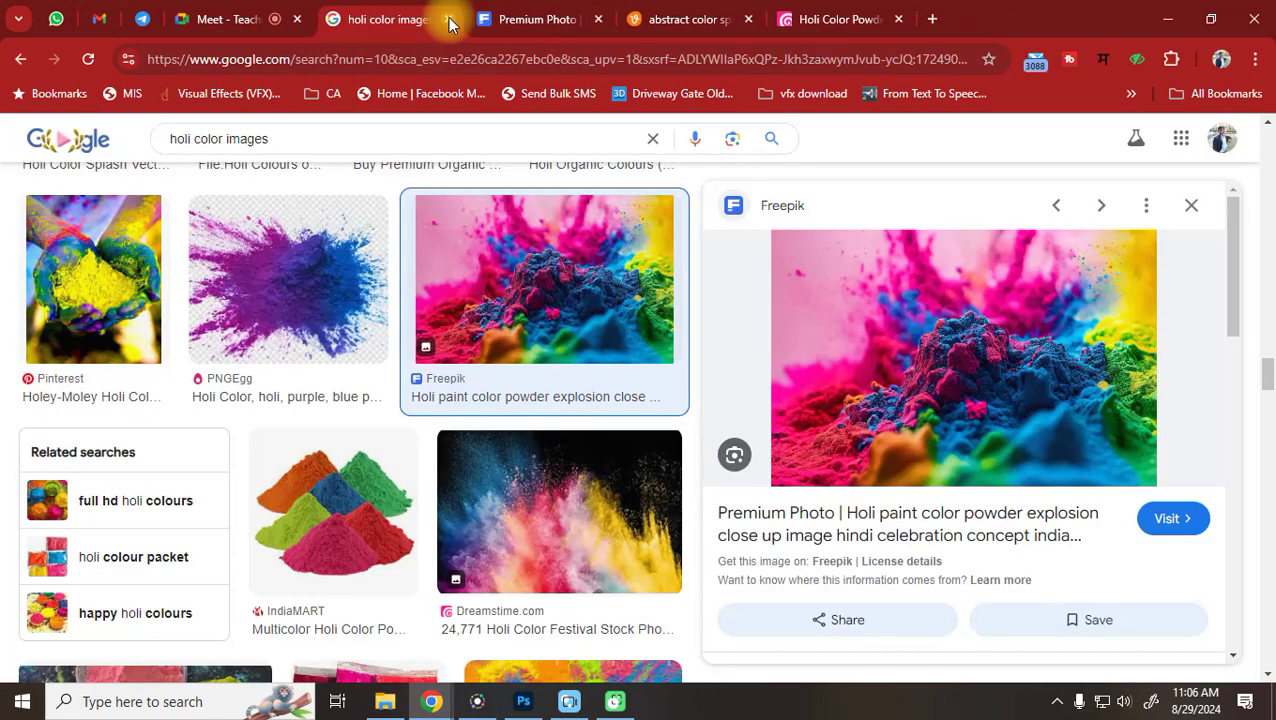
click(449, 20)
click(449, 20)
click(449, 20)
click(449, 20)
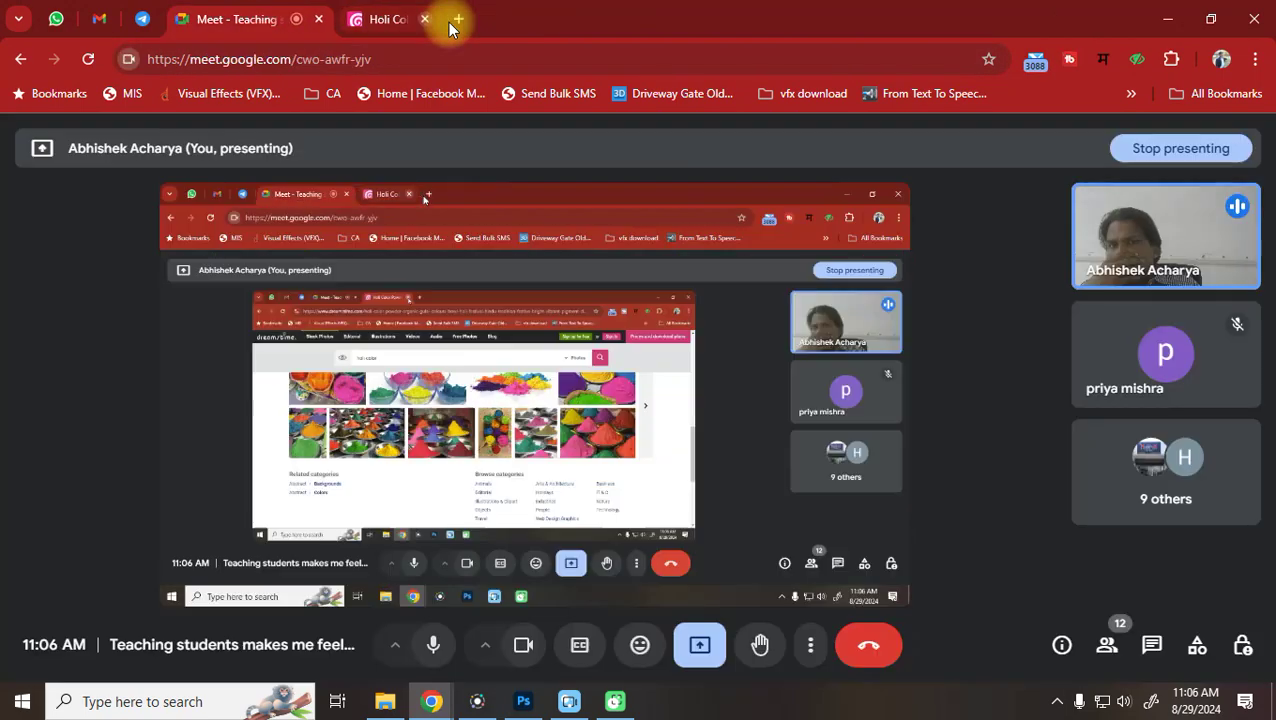
click(518, 704)
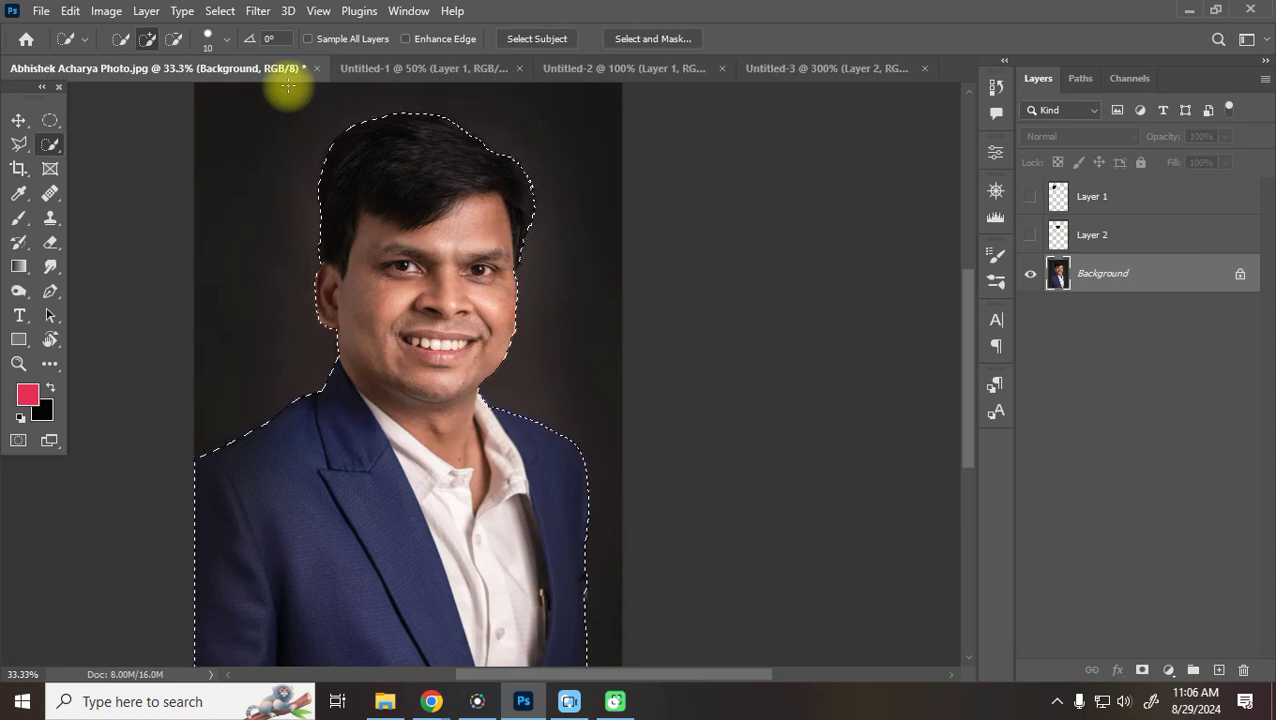
Copy the unfeathered subject selection to a new layer and hide the Background layer
click(19, 144)
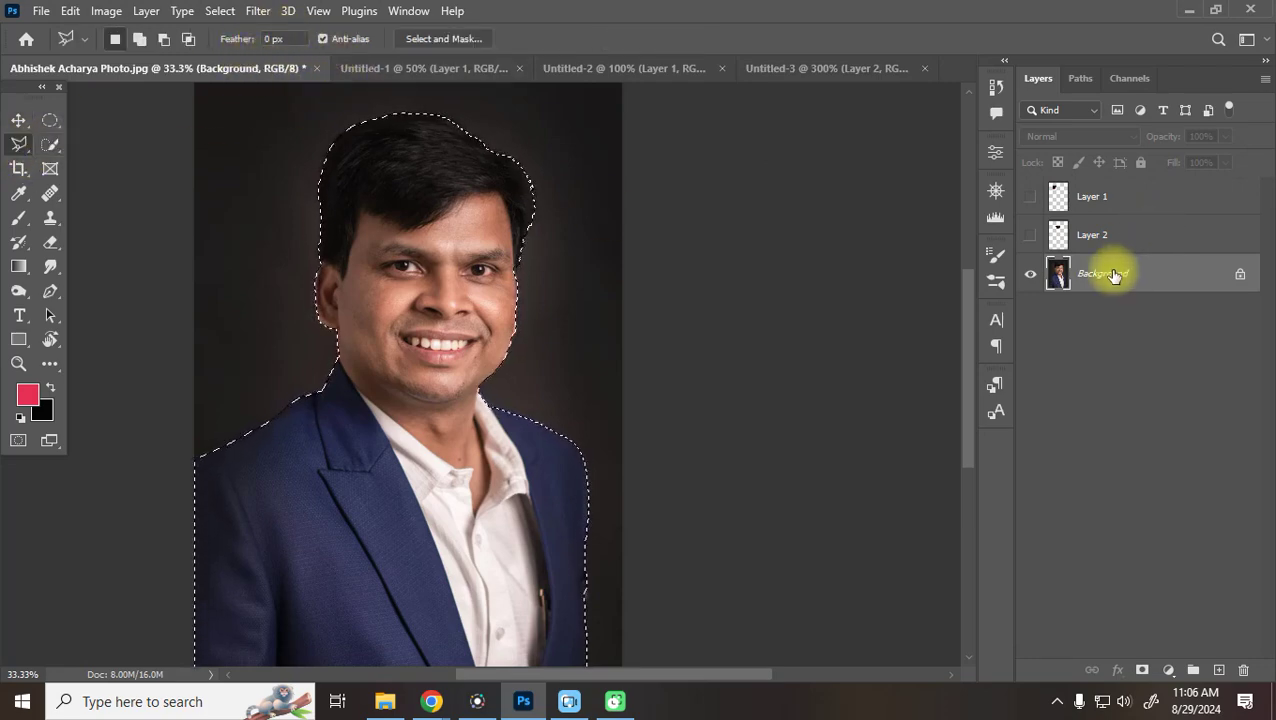
key(ctrl+c)
key(ctrl+v)
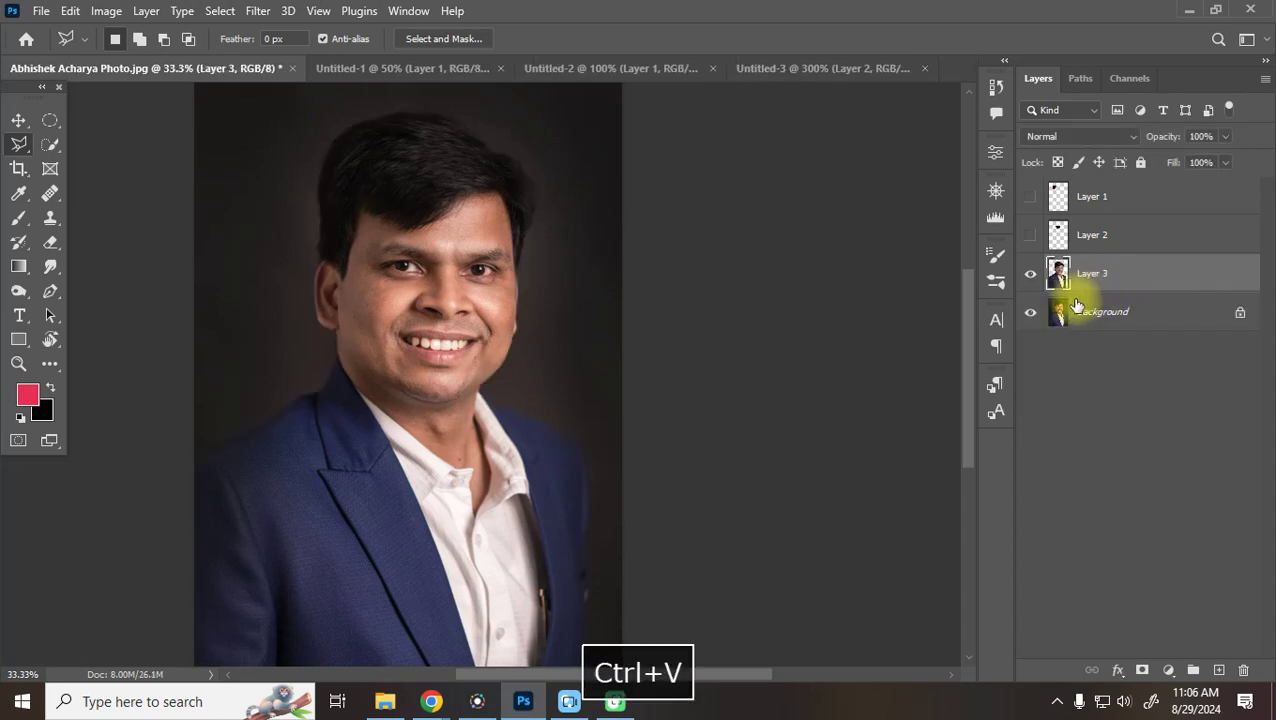
click(1032, 313)
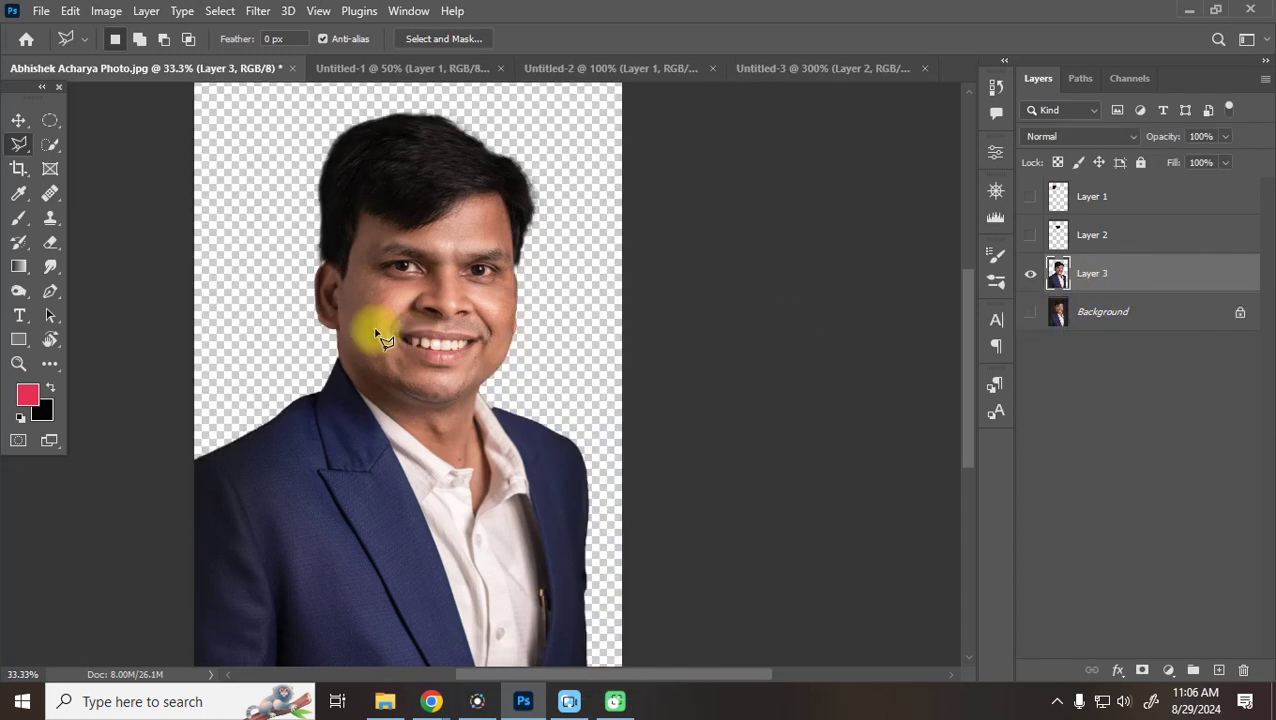
Examine the cutout's edges along the jaw, neck and cheek at 300% magnification
key(ctrl+equal)
key(ctrl+equal)
key(ctrl+equal)
key(ctrl+equal)
key(ctrl+equal)
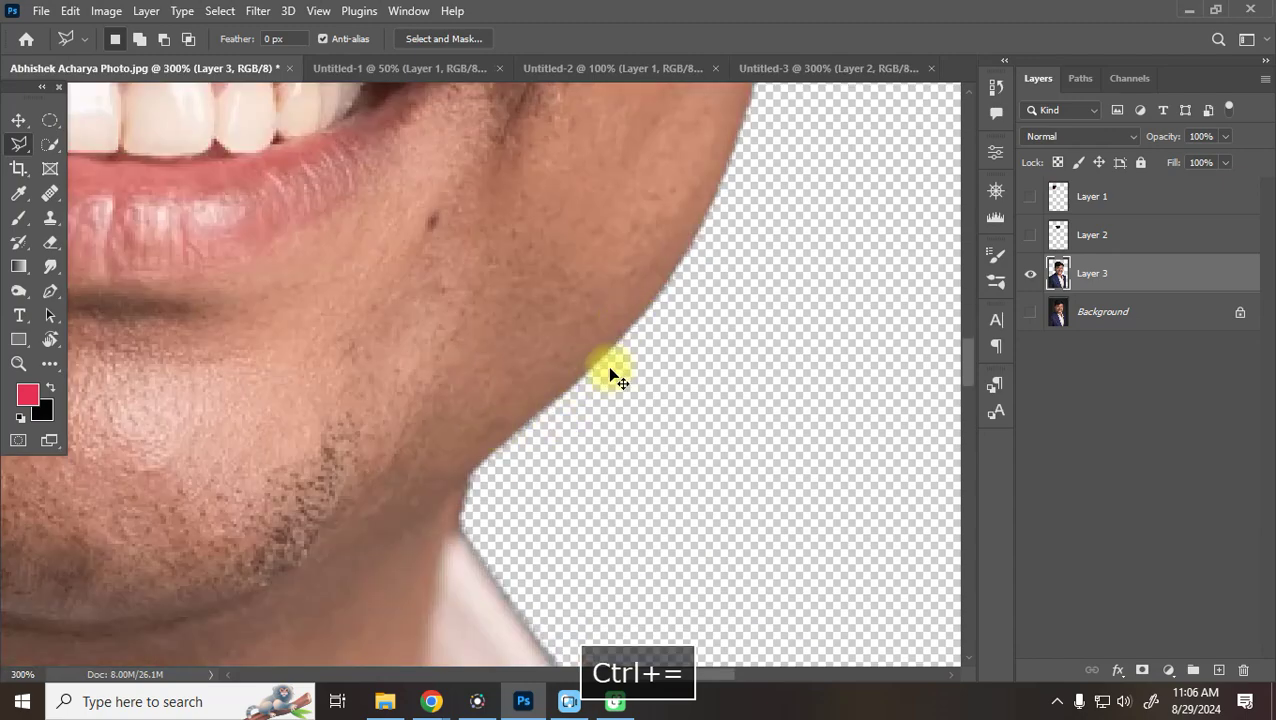
key(space)
drag(812, 151, 265, 436)
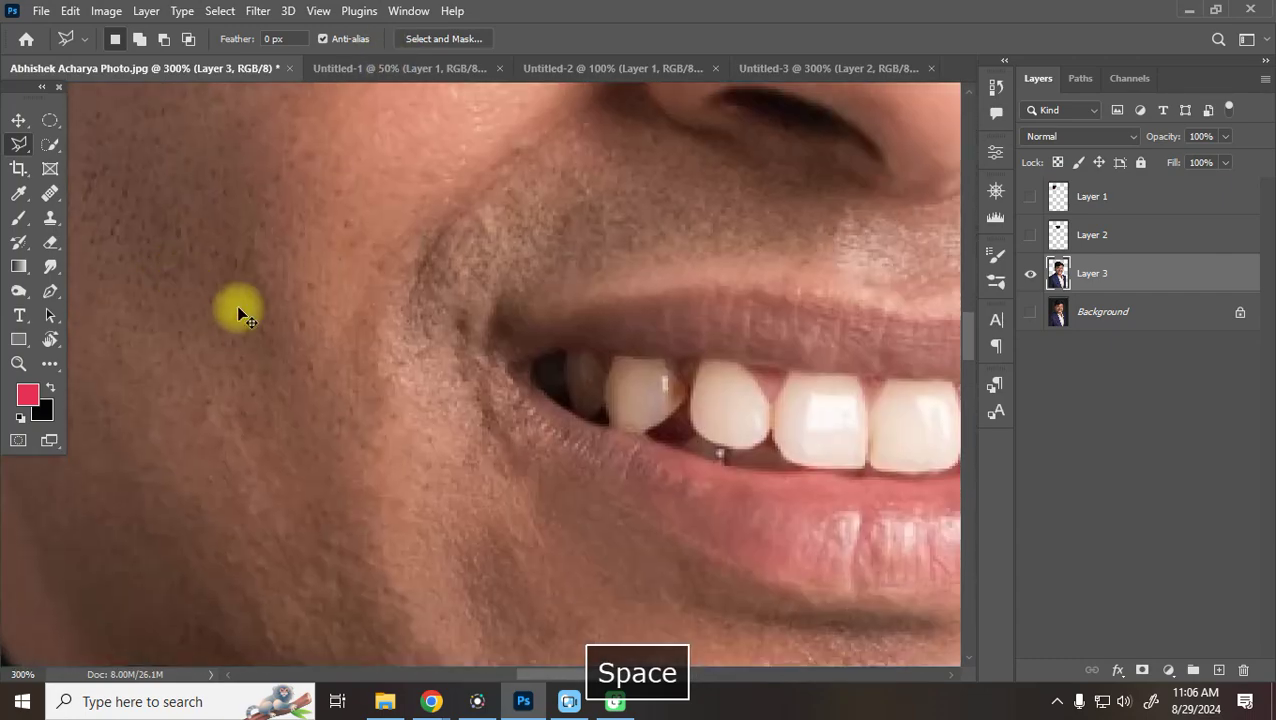
Undo the Background hiding and the pasted cutout layer to restore the subject selection
key(ctrl+z)
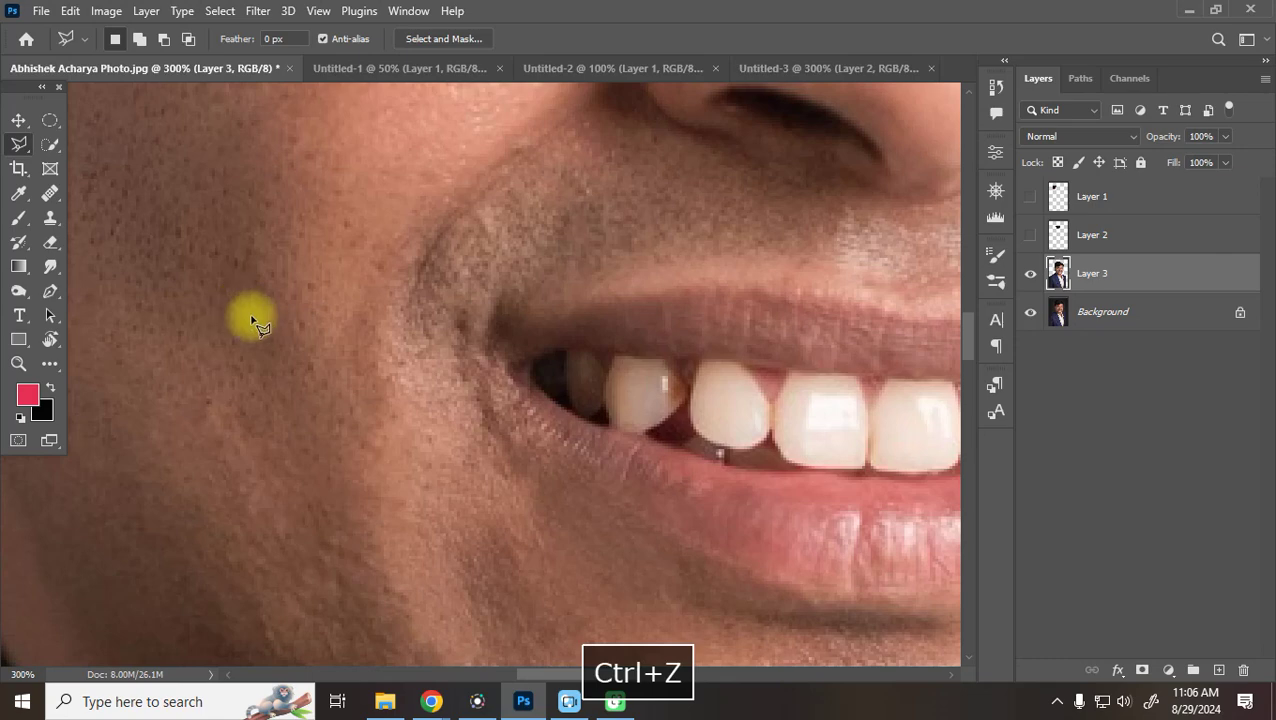
key(ctrl+minus)
key(ctrl+minus)
key(ctrl+minus)
key(ctrl+minus)
key(ctrl+z)
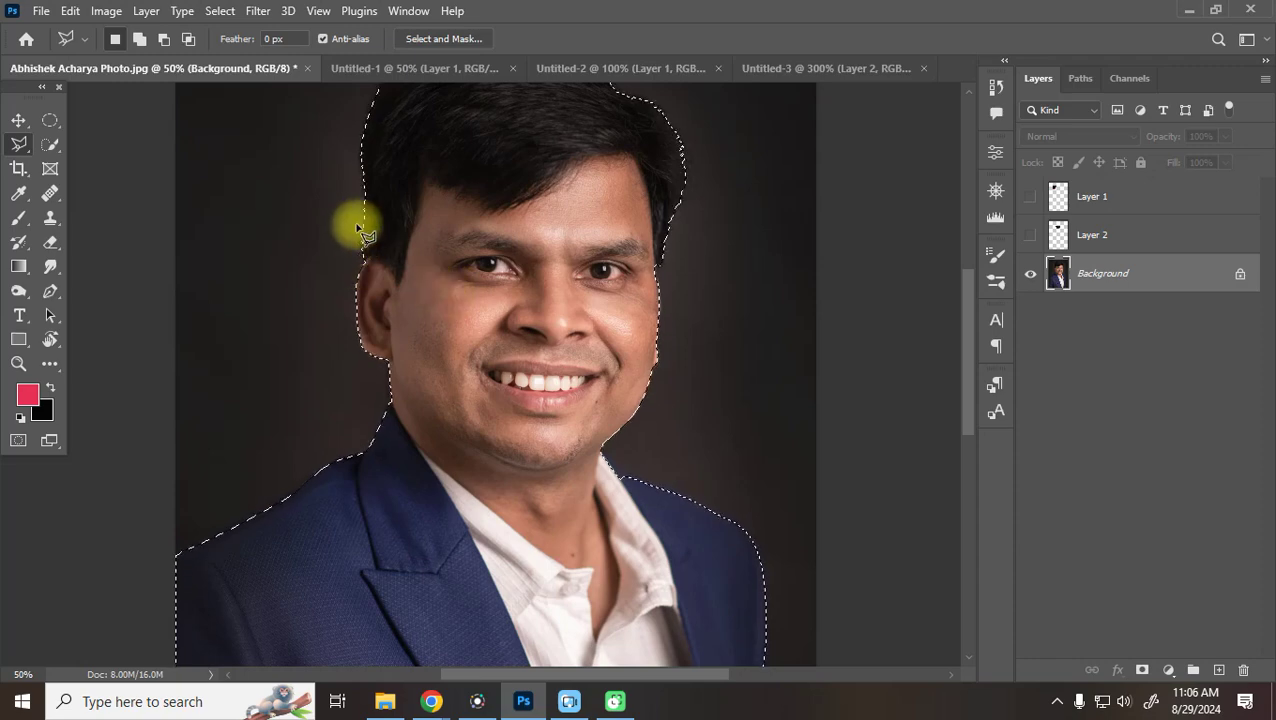
Feather the subject selection with a radius of 2 pixels
click(222, 12)
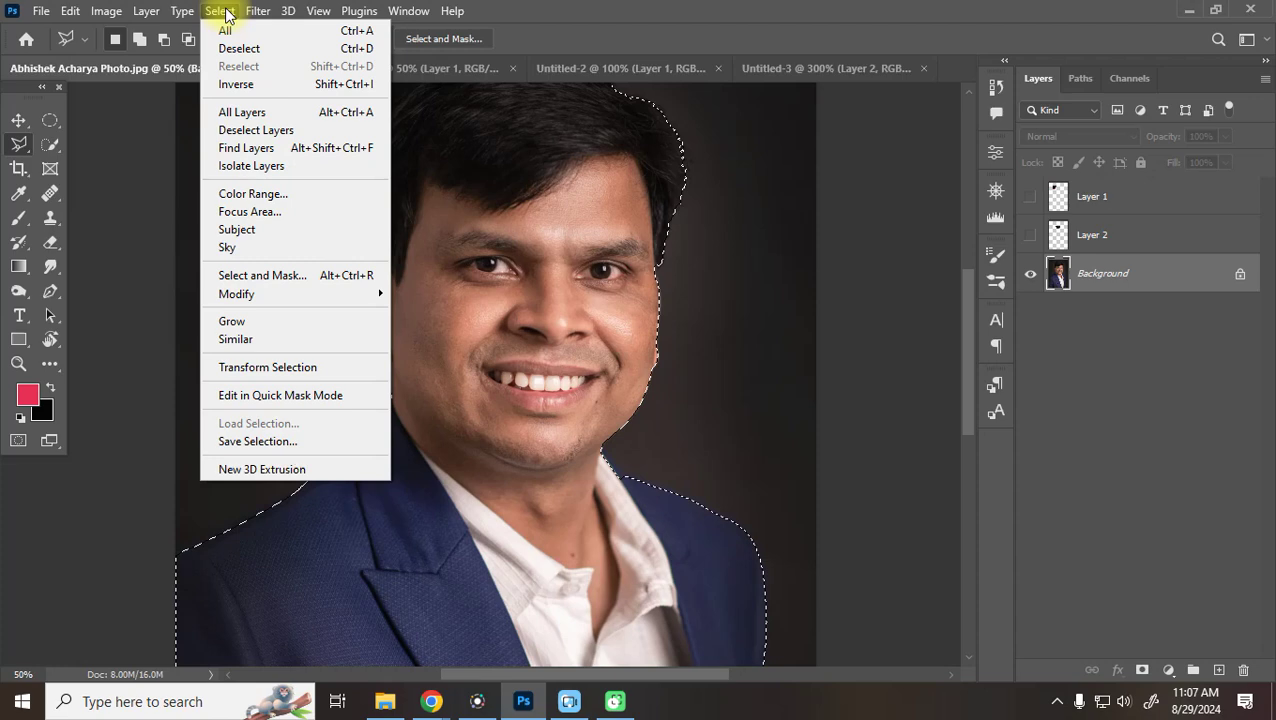
mouse_move(258, 298)
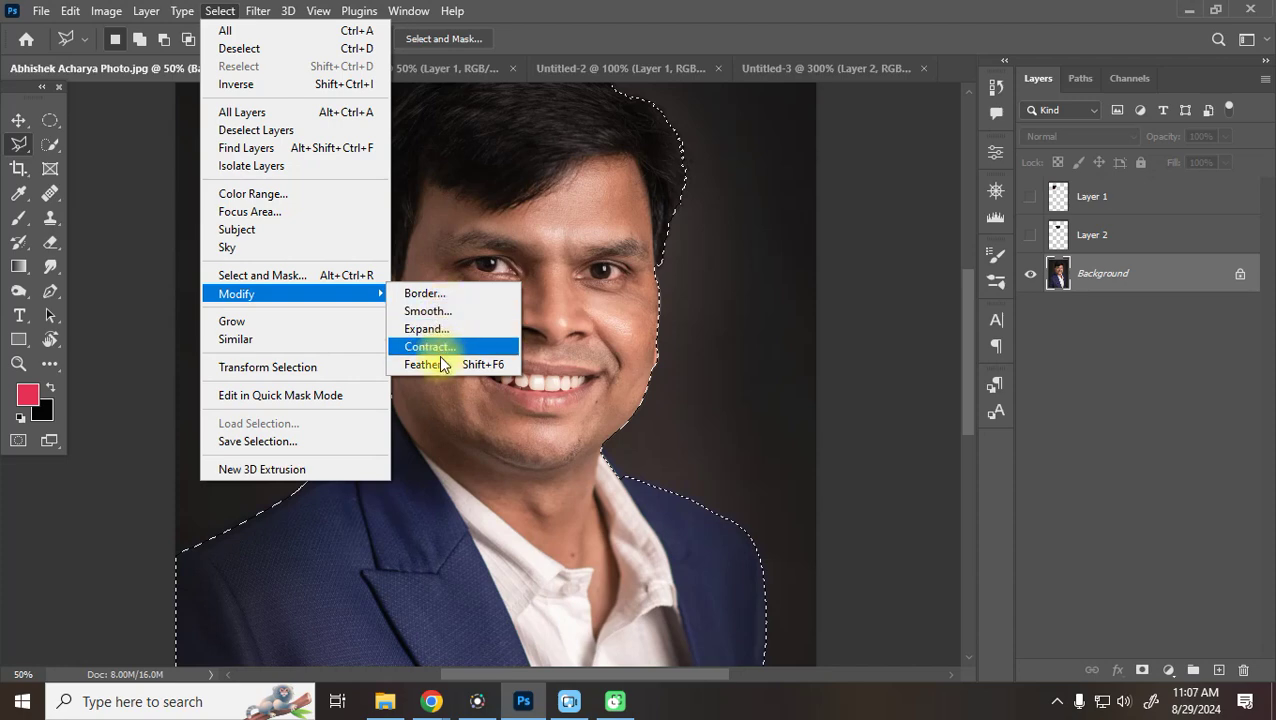
click(490, 366)
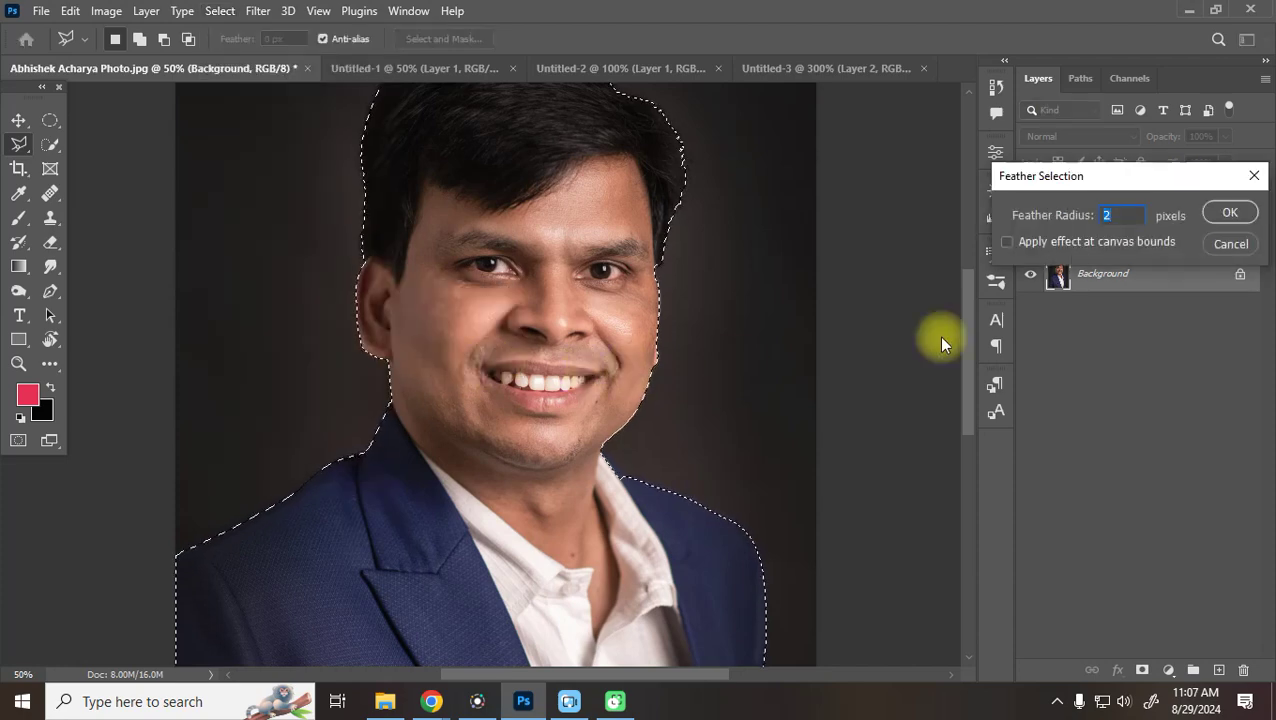
drag(1094, 177, 780, 148)
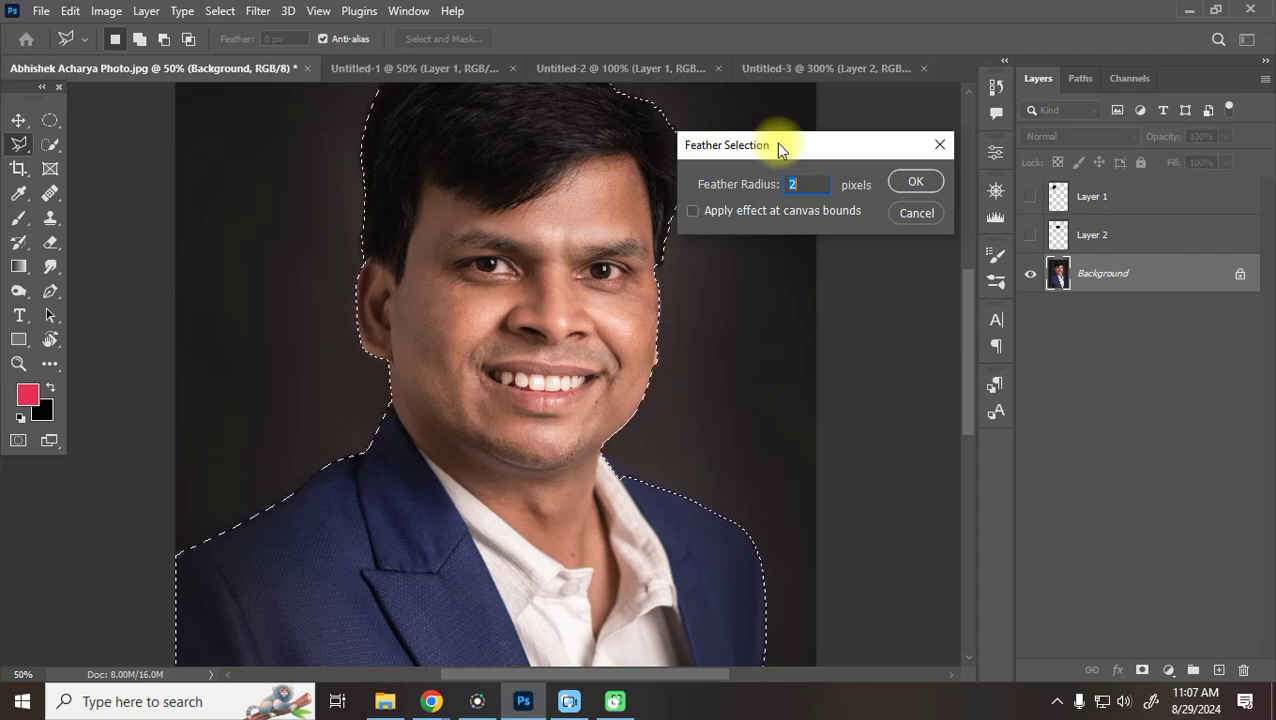
click(919, 183)
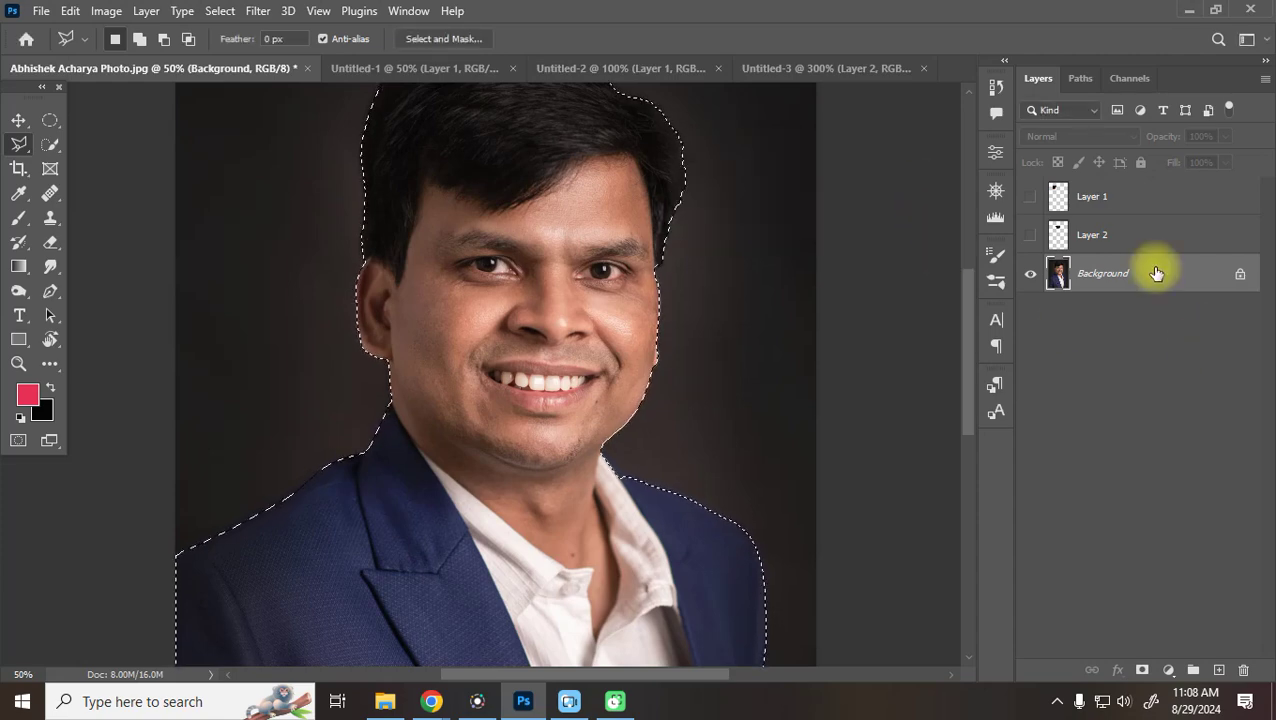
Copy the feathered subject to a new layer and hide the Background layer to check the cutout's edges
key(ctrl+c)
key(ctrl+v)
click(1030, 311)
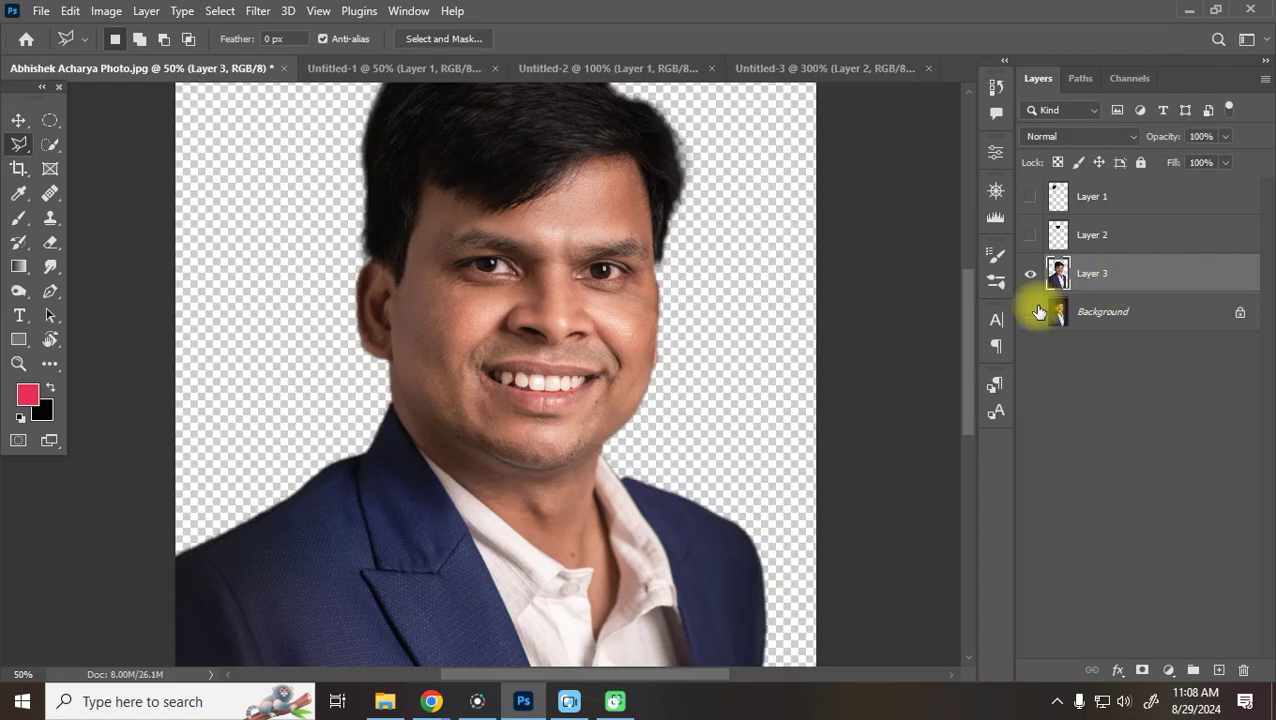
key(space)
drag(698, 570, 604, 282)
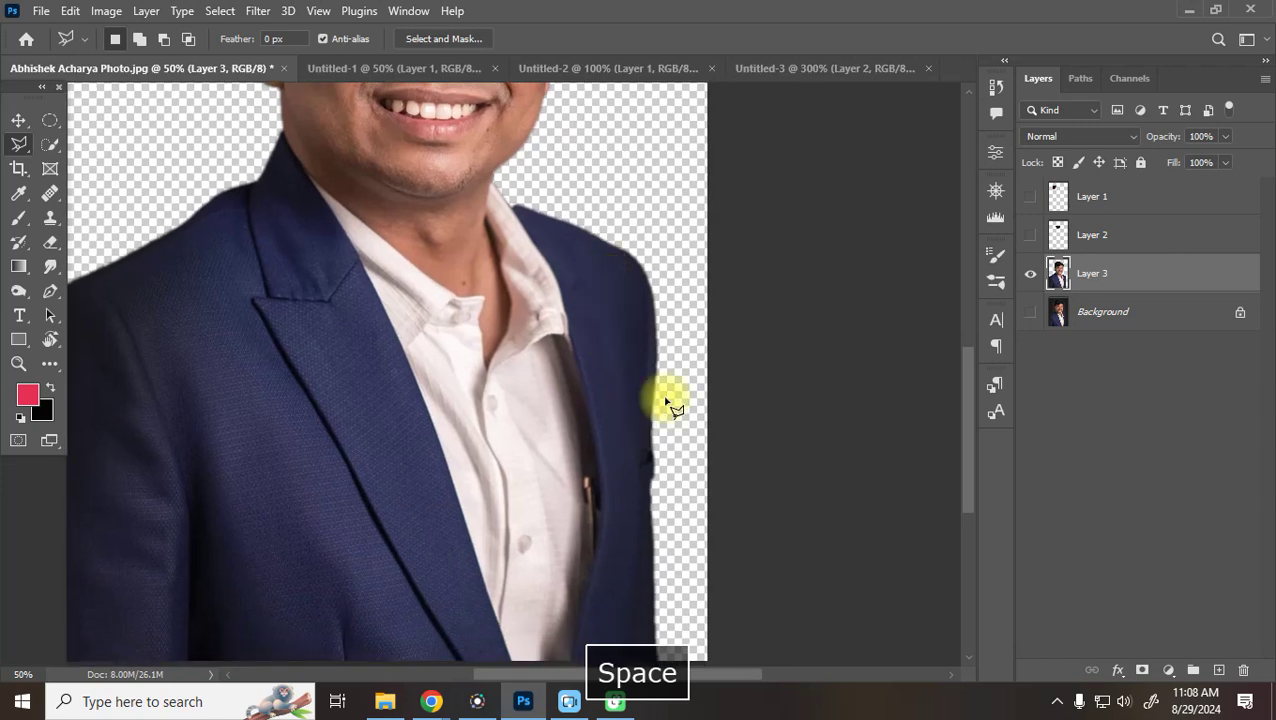
drag(259, 353, 464, 248)
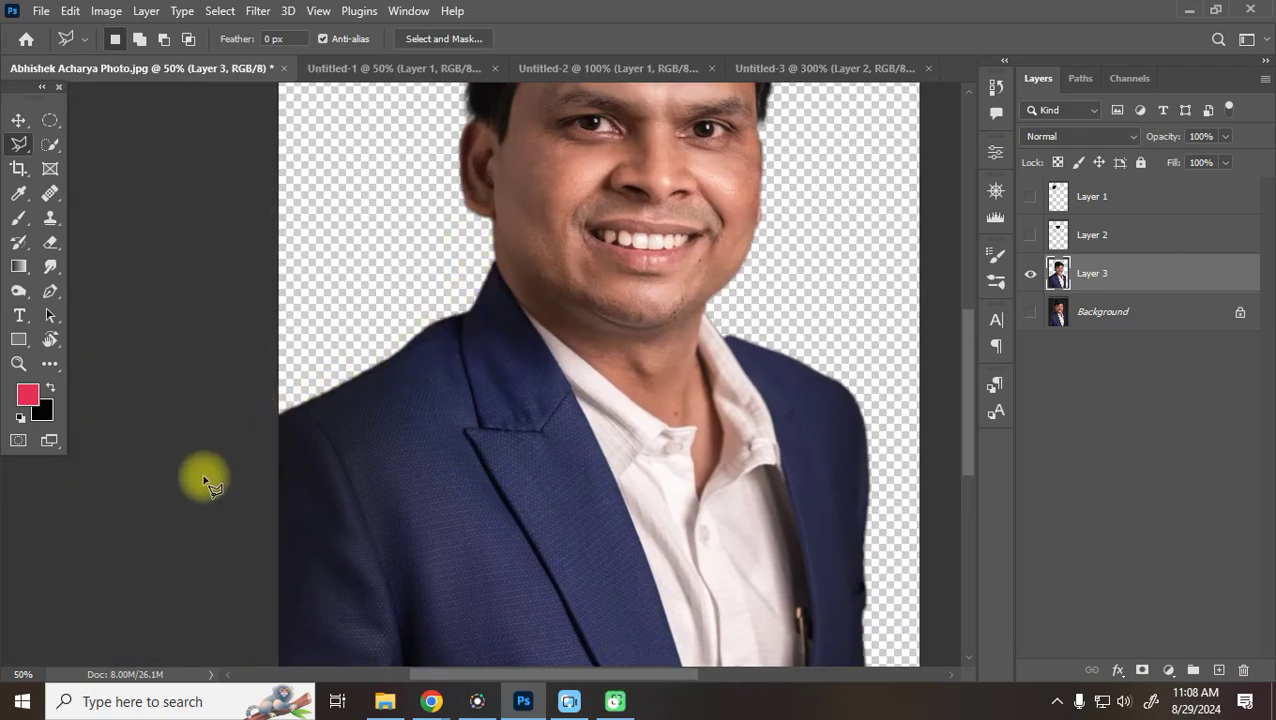
Examine the feathered cutout's edges from the hair down to the jacket
key(space)
drag(735, 194, 644, 387)
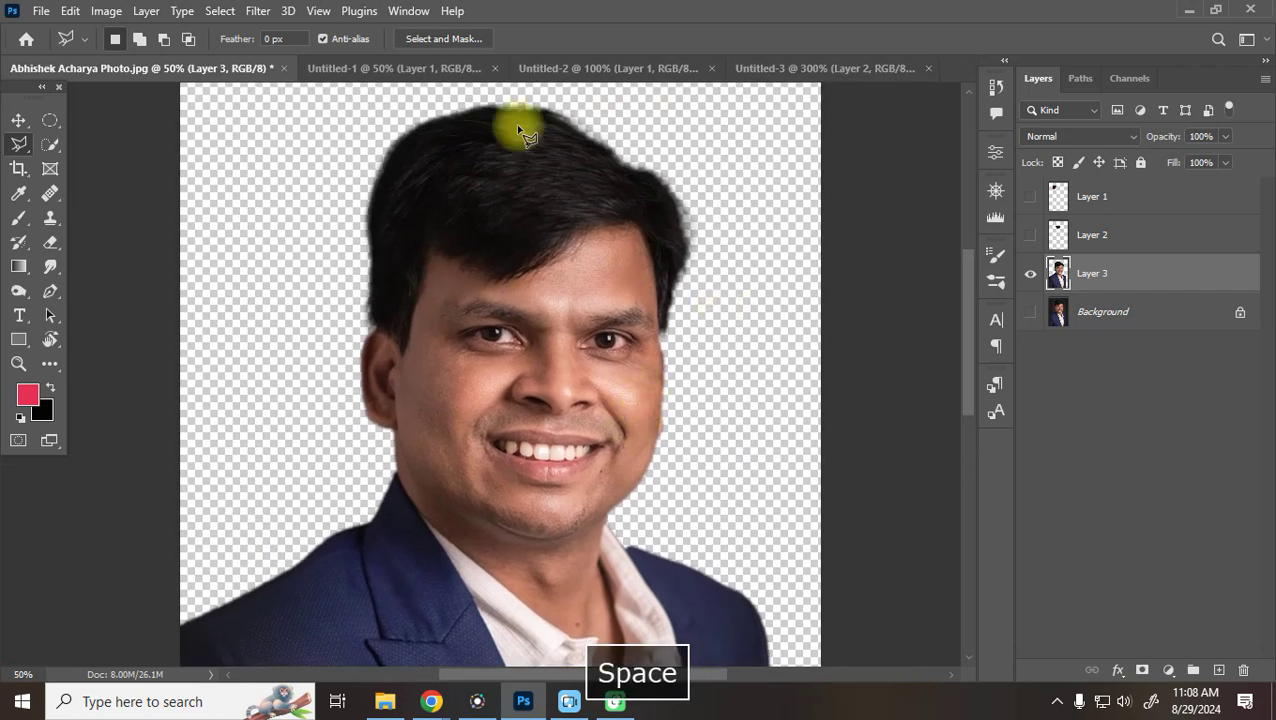
key(space)
drag(497, 419, 484, 194)
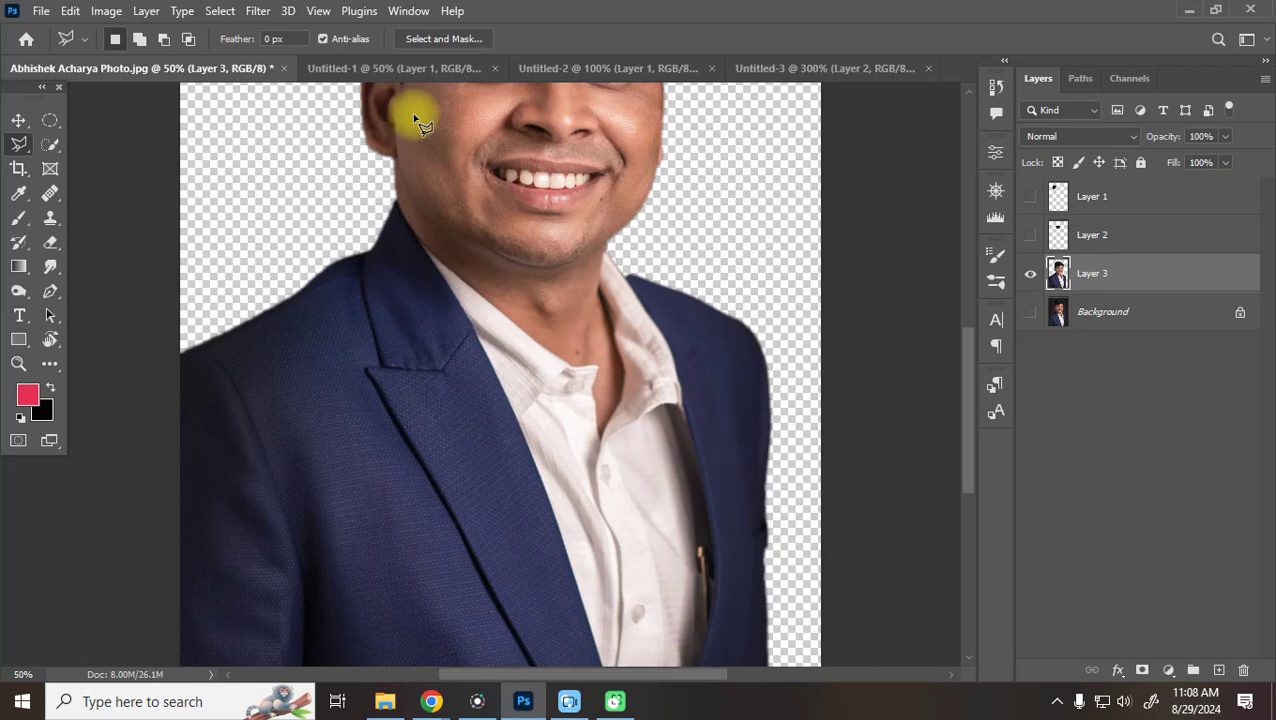
Switch to the Untitled-1 document and select the woman's hair, face and denim sleeve with the Quick Selection tool
click(352, 66)
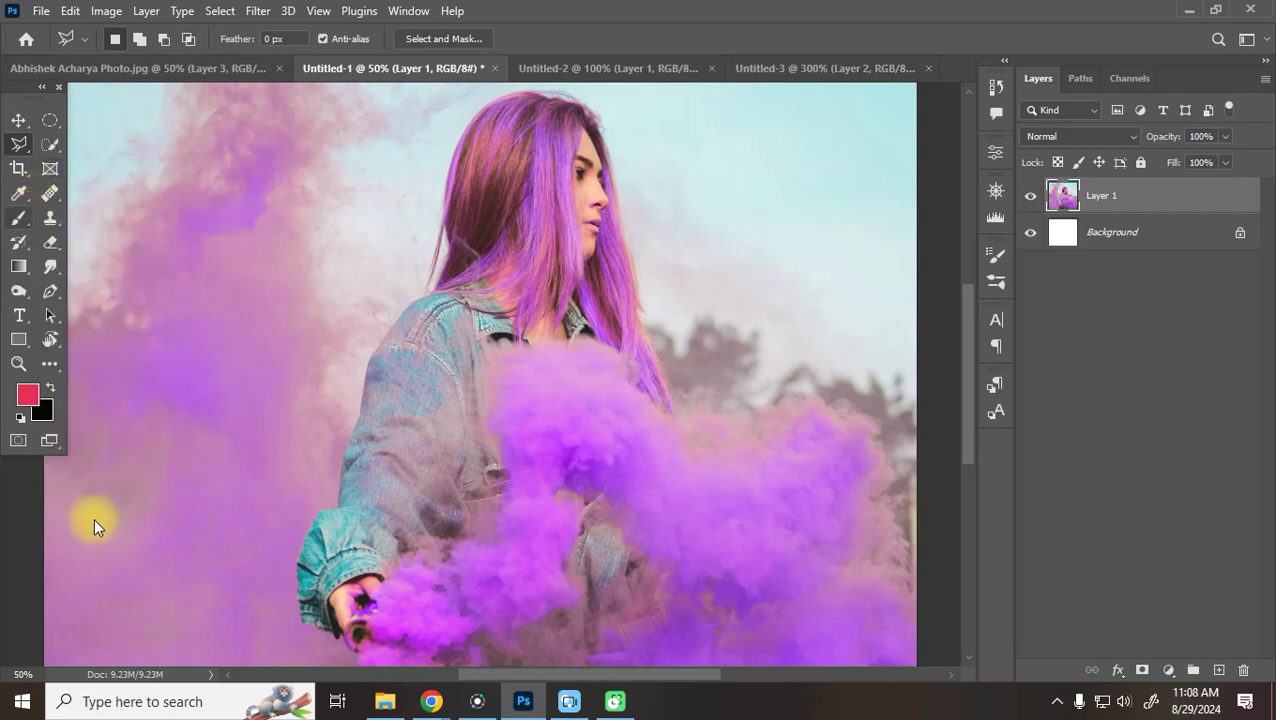
click(49, 145)
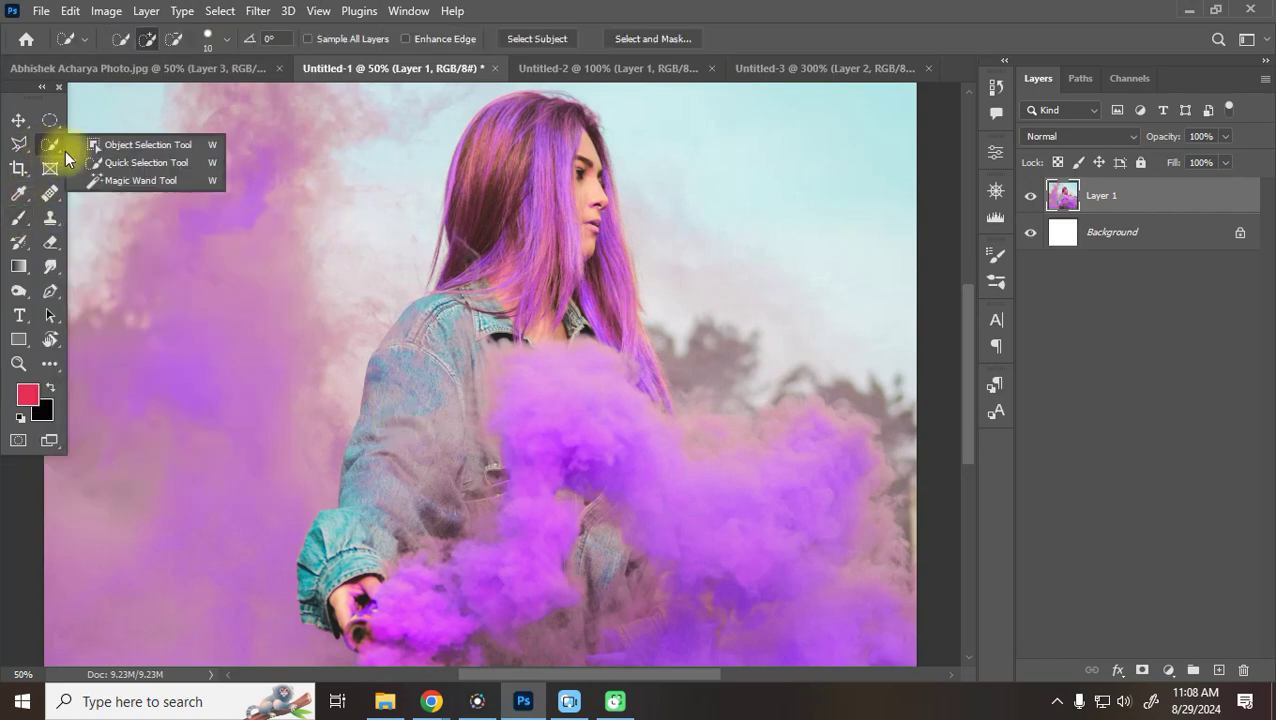
click(133, 167)
mouse_move(484, 128)
mouse_down()
mouse_move(470, 240)
mouse_move(436, 345)
mouse_move(384, 410)
mouse_move(322, 600)
mouse_move(345, 625)
mouse_move(313, 607)
mouse_move(313, 552)
mouse_move(314, 572)
mouse_move(419, 530)
mouse_move(427, 507)
mouse_move(481, 515)
mouse_move(444, 325)
mouse_move(615, 320)
mouse_move(638, 336)
mouse_move(666, 407)
mouse_move(615, 296)
mouse_move(621, 234)
mouse_move(587, 130)
mouse_move(550, 100)
mouse_move(520, 120)
mouse_move(521, 105)
mouse_up()
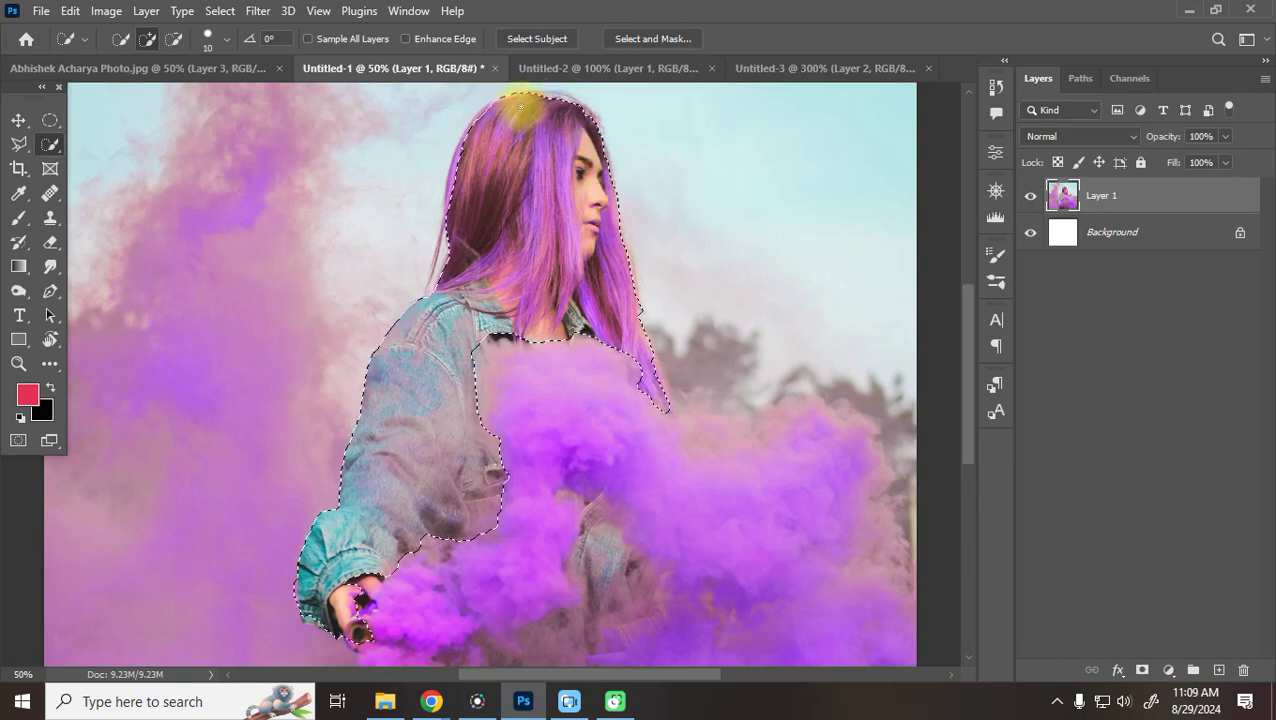
Return to the man's portrait document, hide Layer 3 and show the Background layer
click(107, 68)
click(1030, 273)
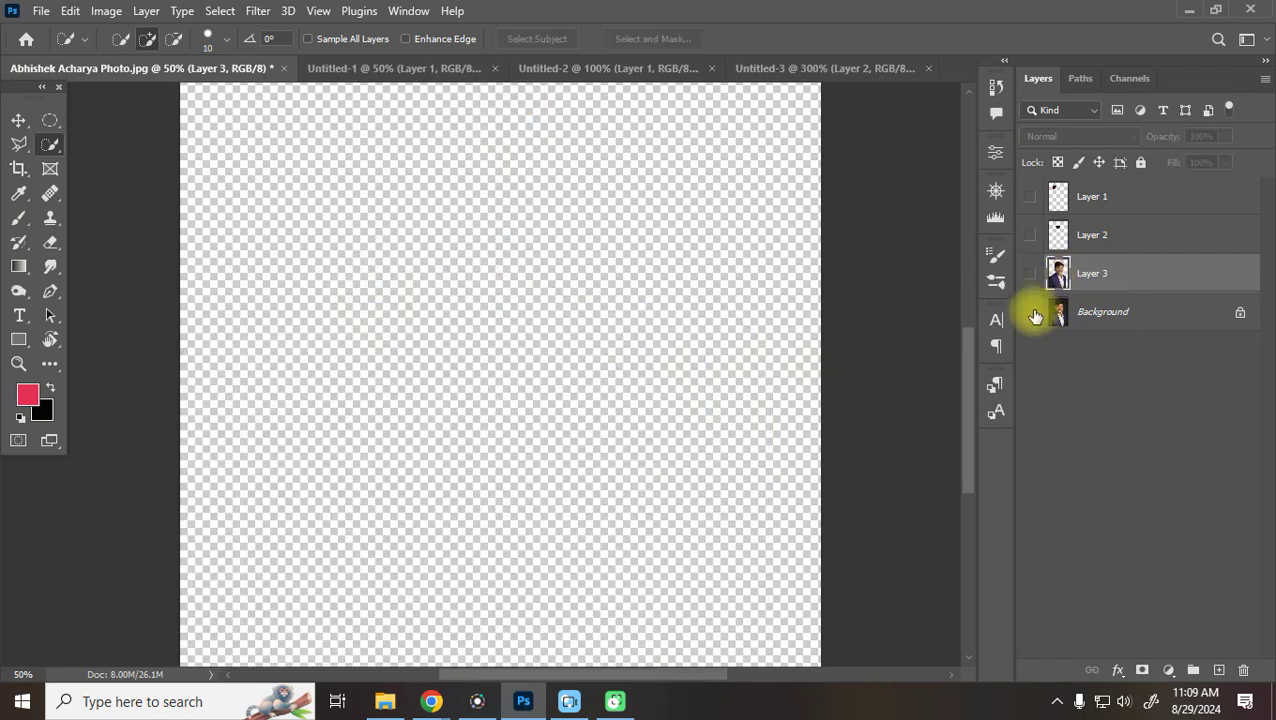
click(1030, 311)
Try quick-selecting the man's head, shirt and jacket with Layer 3 still active, and clear the selection
scroll(507, 370, up, 5)
mouse_move(471, 220)
mouse_down()
mouse_move(478, 285)
mouse_move(410, 535)
mouse_move(322, 627)
mouse_move(238, 664)
mouse_move(333, 541)
mouse_move(464, 504)
mouse_move(598, 333)
mouse_up()
scroll(589, 326, down, 4)
scroll(589, 326, down, 3)
mouse_move(581, 287)
mouse_down()
mouse_move(608, 480)
mouse_move(675, 592)
mouse_up()
scroll(721, 507, up, 3)
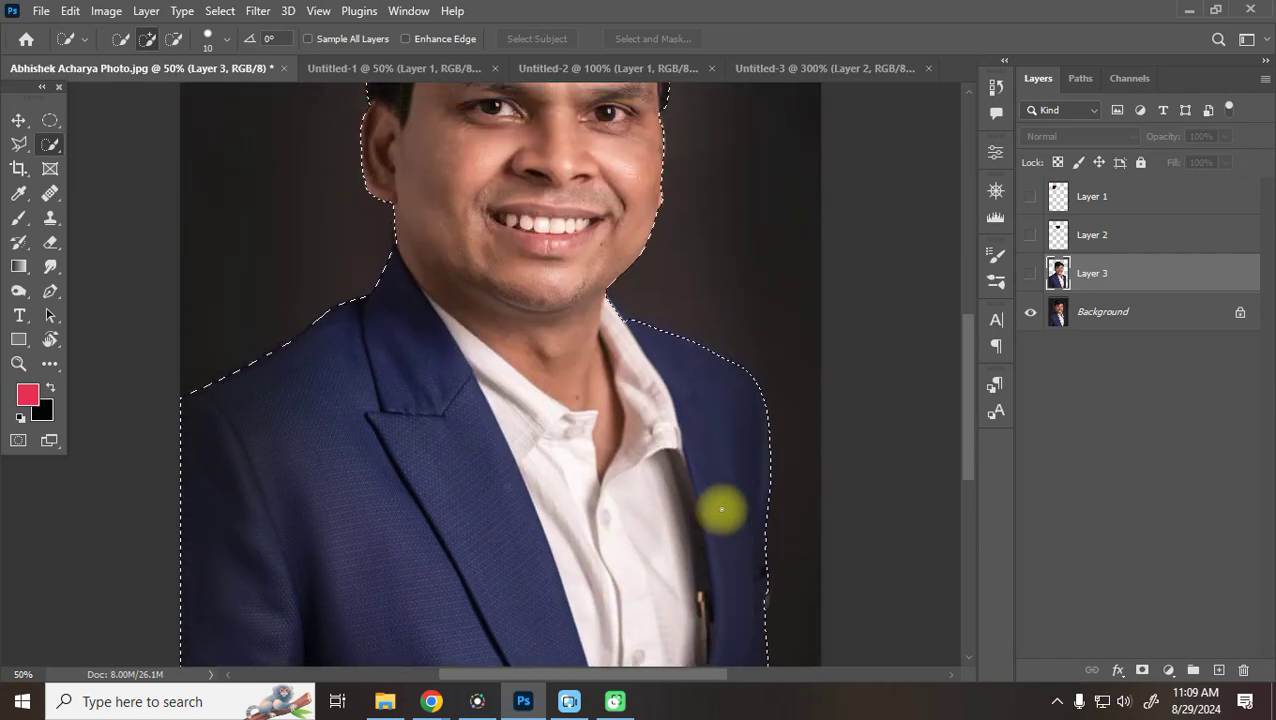
scroll(721, 507, down, 2)
scroll(712, 484, up, 3)
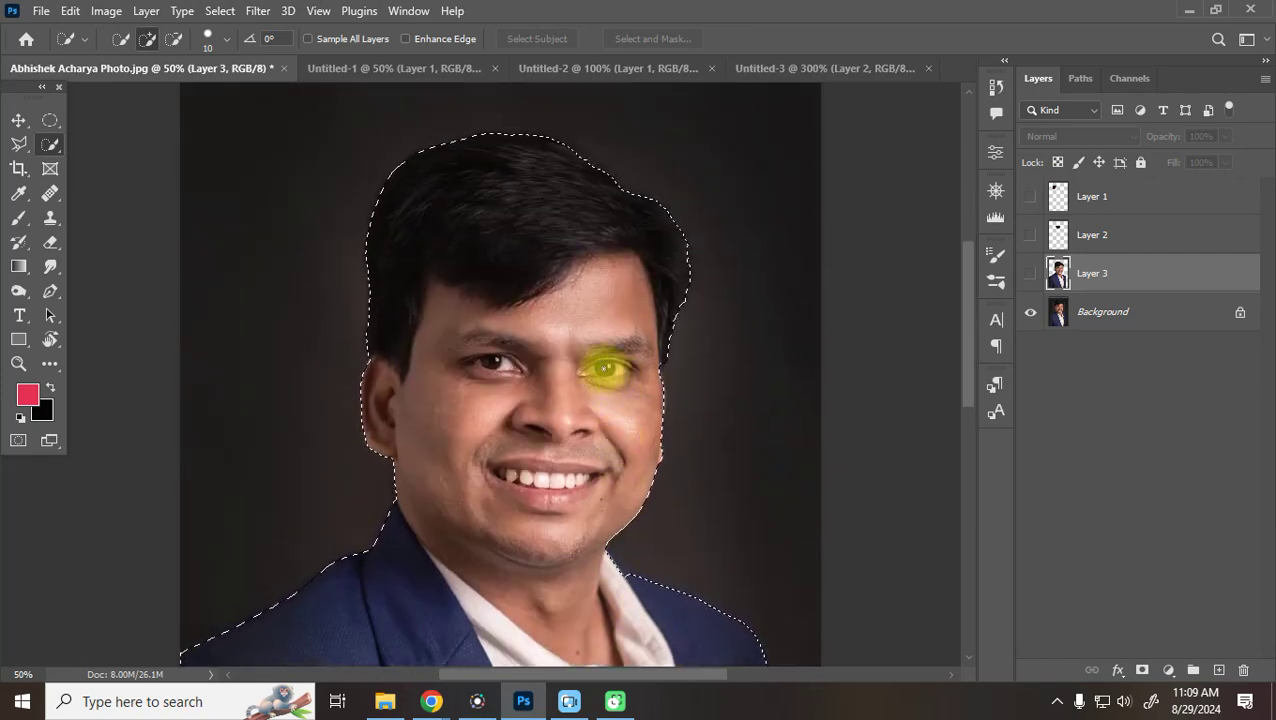
key(ctrl+minus)
key(ctrl+minus)
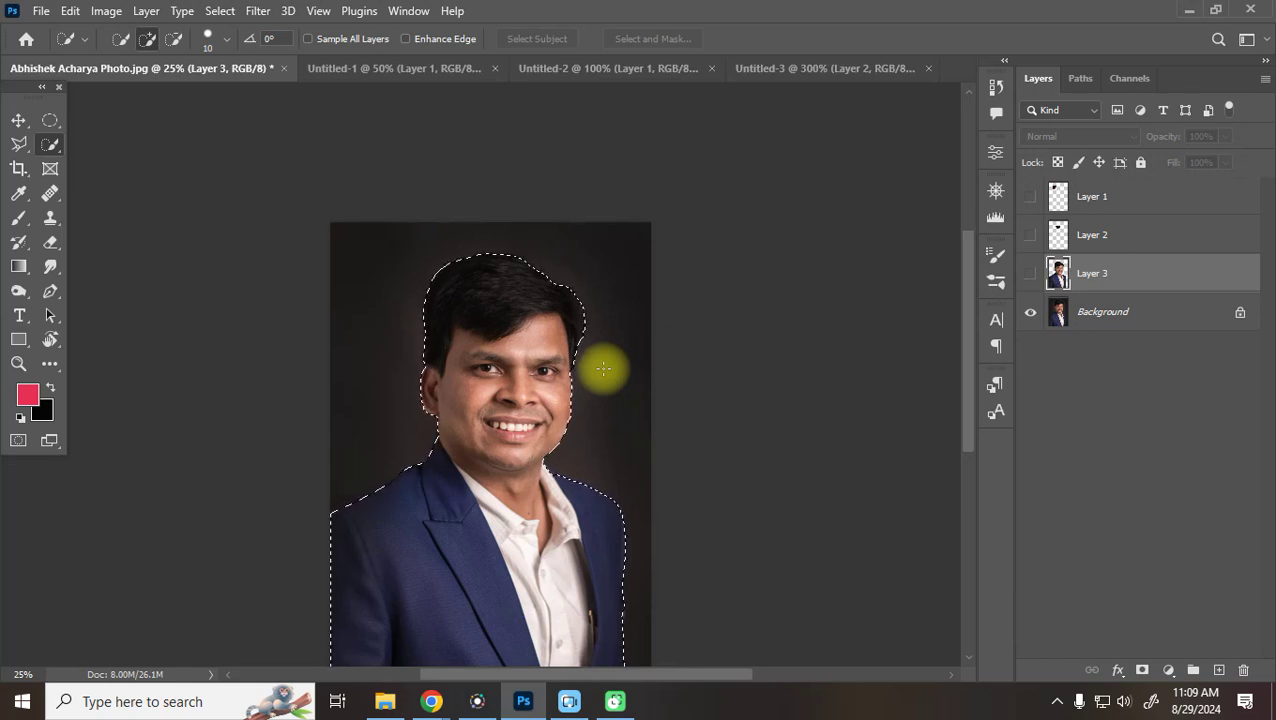
key(ctrl+d)
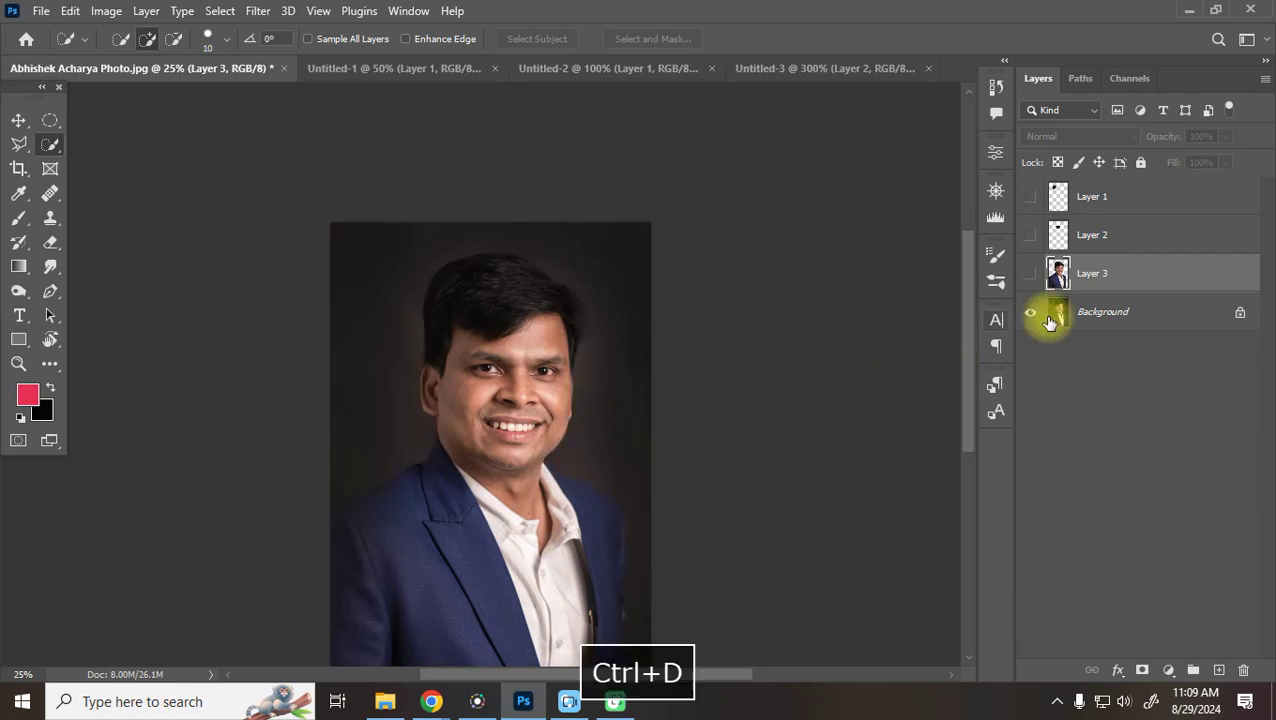
Make the Background layer active and try quick-selecting the man's face and jacket, undoing the extra strokes
click(1100, 312)
scroll(513, 320, down, 2)
mouse_move(505, 448)
mouse_down()
mouse_move(501, 607)
mouse_move(531, 441)
mouse_move(491, 491)
mouse_move(452, 592)
mouse_move(392, 609)
mouse_move(355, 578)
mouse_move(436, 419)
mouse_up()
drag(591, 447, 590, 530)
key(ctrl+z)
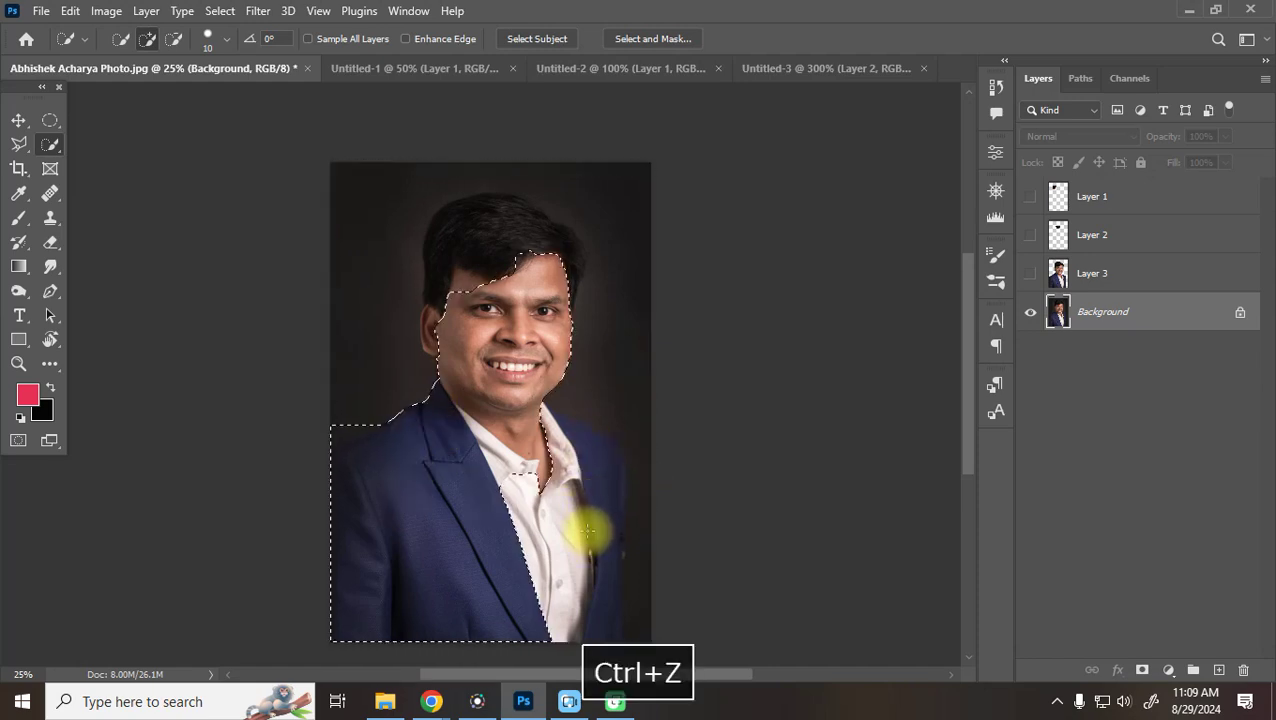
mouse_move(507, 276)
mouse_down()
mouse_move(490, 227)
mouse_move(490, 245)
mouse_move(521, 228)
mouse_move(543, 341)
mouse_up()
key(ctrl+z)
key(ctrl+z)
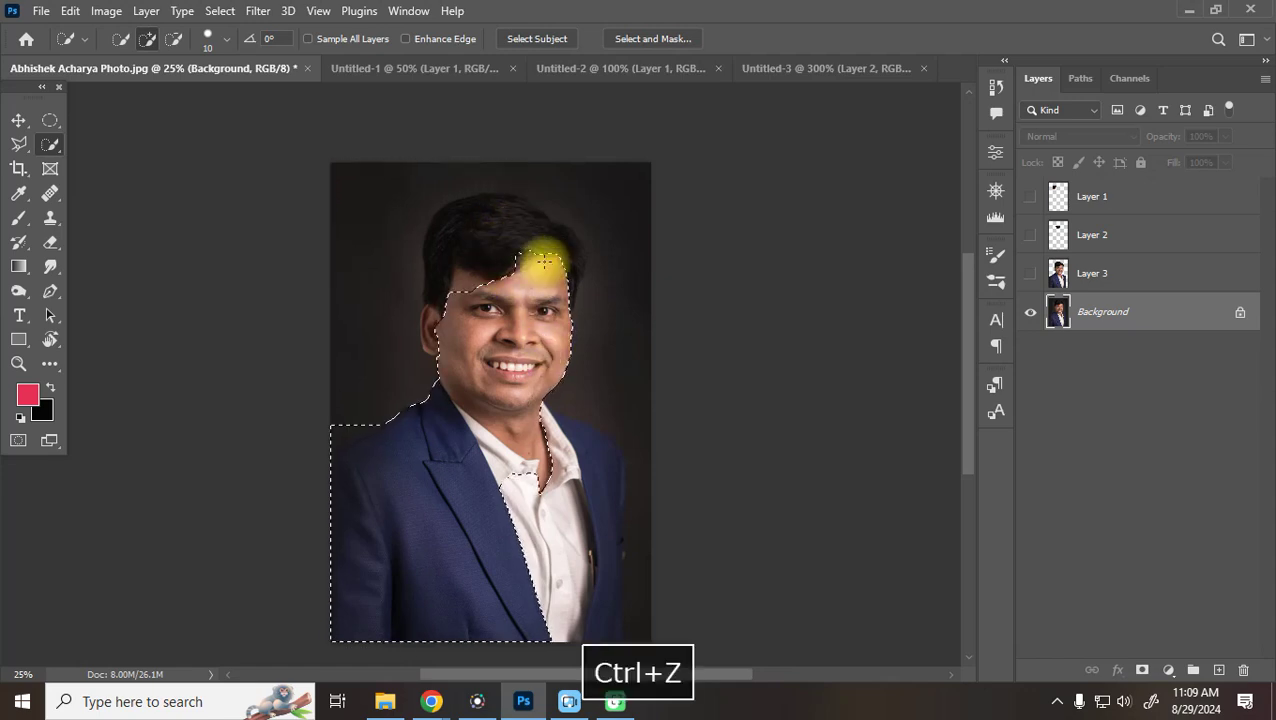
Clear the selection, try quick-selecting the dark backdrop on the portrait's right side, and deselect it
key(ctrl+d)
mouse_move(613, 175)
mouse_down()
mouse_move(615, 390)
mouse_move(635, 540)
mouse_up()
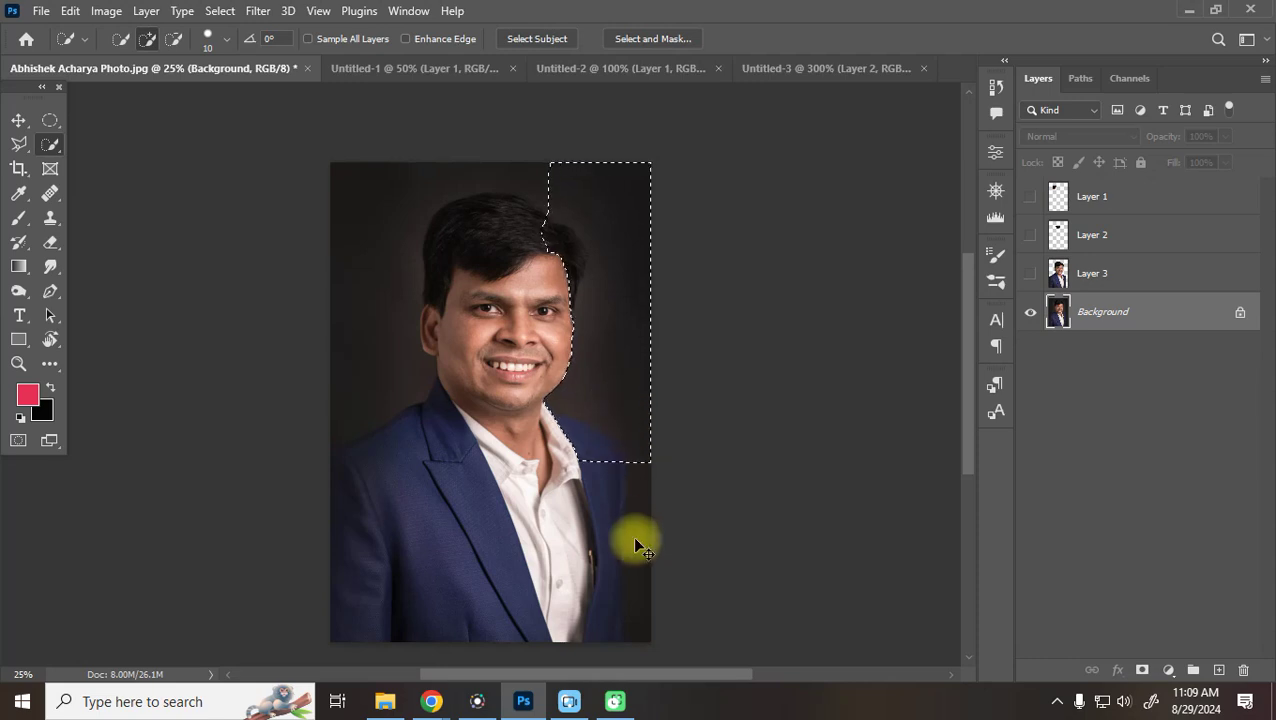
key(ctrl+d)
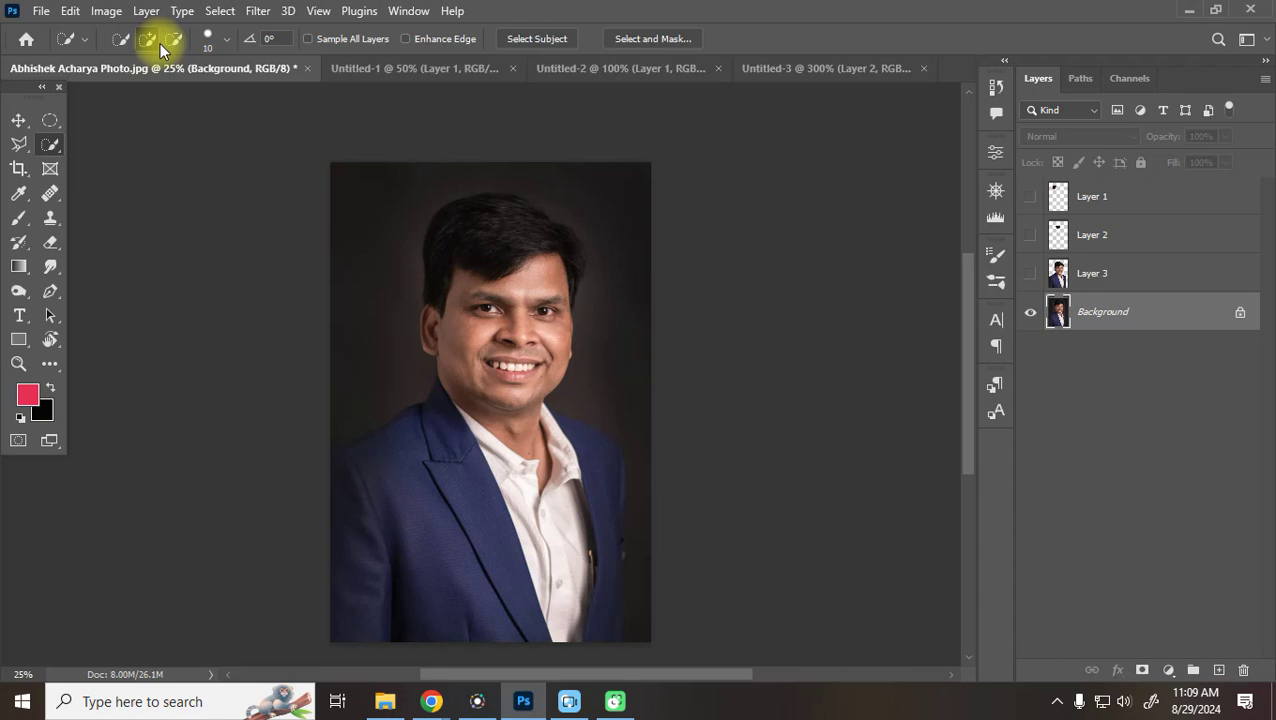
Quick-select the man's hair, face and jacket, subtracting the dark backdrop around his head and shoulder
mouse_move(527, 222)
mouse_down()
mouse_move(471, 555)
mouse_move(468, 566)
mouse_move(468, 541)
mouse_move(451, 573)
mouse_move(461, 588)
mouse_move(407, 625)
mouse_move(351, 630)
mouse_move(427, 441)
mouse_up()
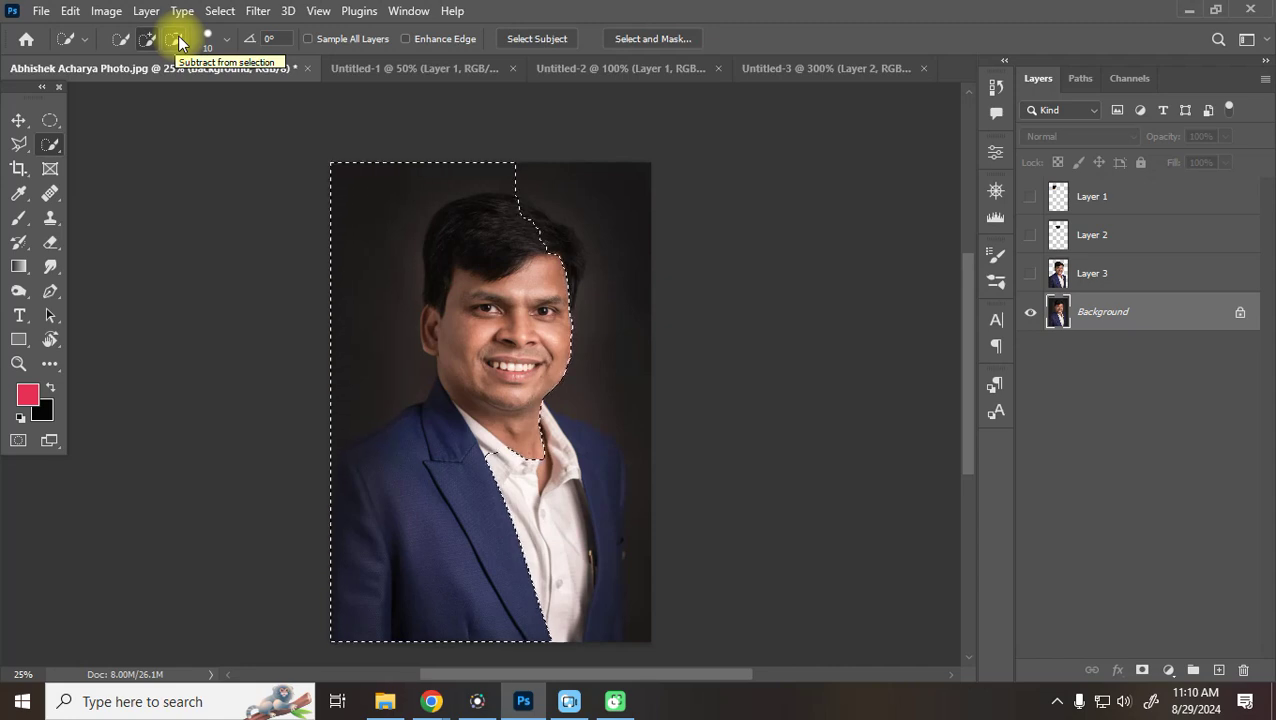
mouse_move(356, 194)
mouse_down()
mouse_move(376, 340)
mouse_move(277, 408)
mouse_move(361, 333)
mouse_move(348, 398)
mouse_move(411, 398)
mouse_move(365, 420)
mouse_up()
mouse_move(448, 172)
mouse_down()
mouse_move(456, 162)
mouse_move(550, 205)
mouse_move(535, 220)
mouse_up()
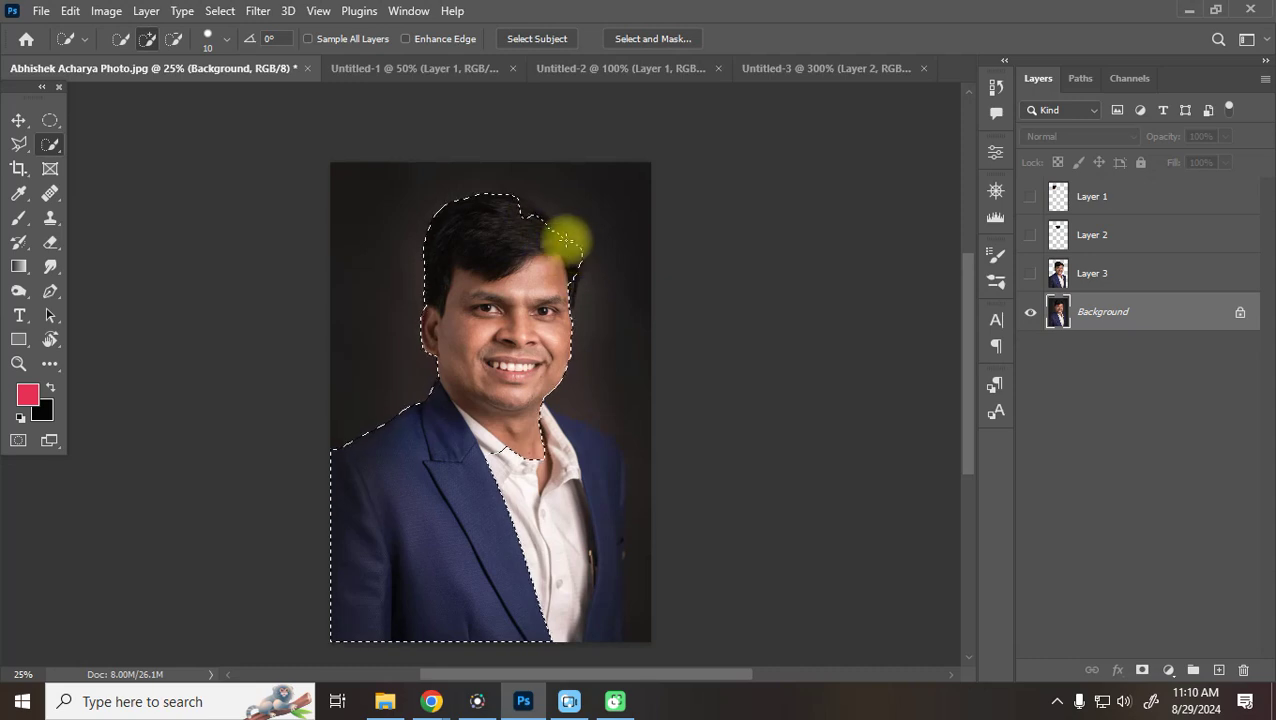
drag(524, 213, 520, 205)
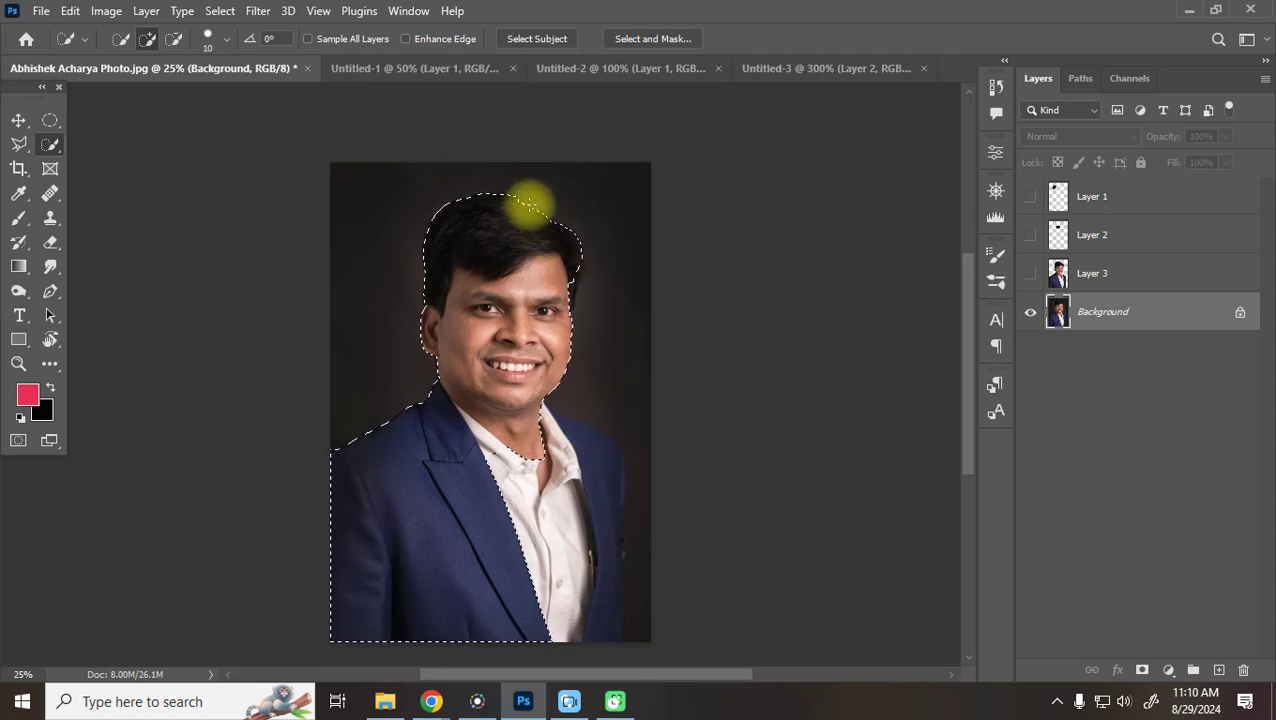
drag(572, 256, 568, 298)
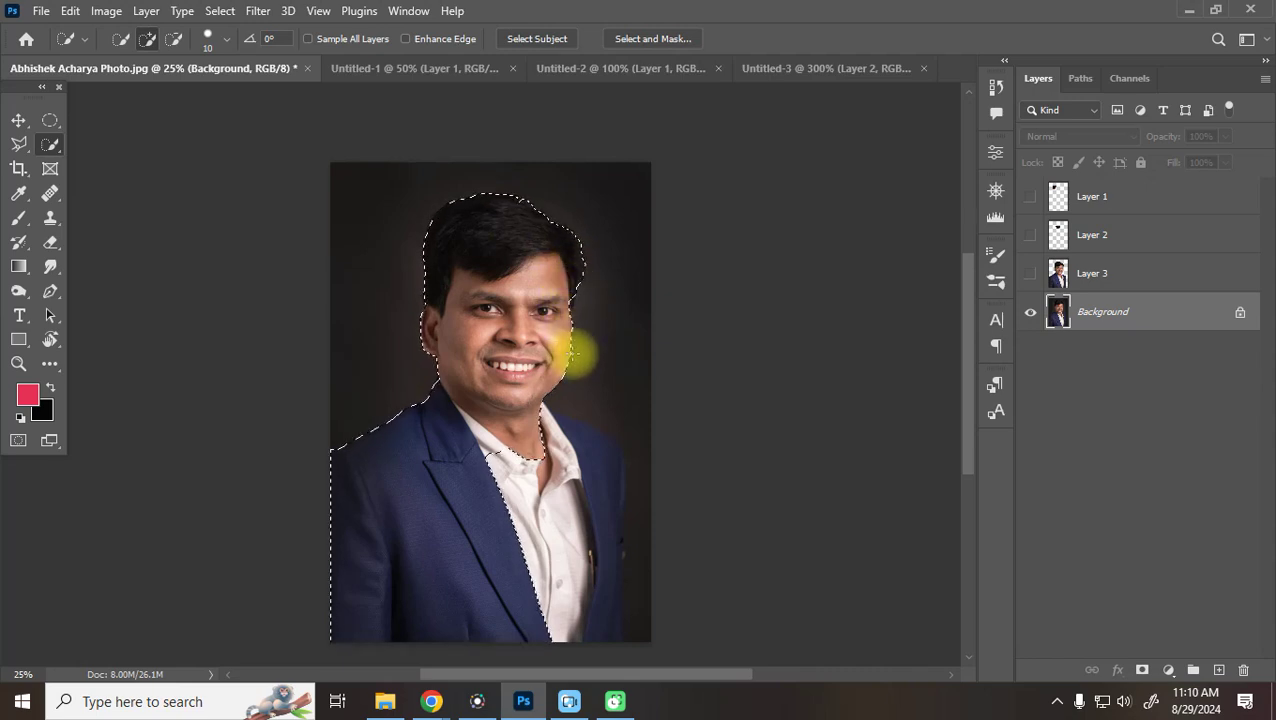
Extend the quick selection over the shirt and the rest of the jacket, and trim the backdrop spill along its edges
mouse_move(537, 440)
mouse_down()
mouse_move(595, 507)
mouse_move(607, 478)
mouse_move(672, 421)
mouse_move(543, 150)
mouse_move(627, 287)
mouse_move(627, 517)
mouse_move(655, 473)
mouse_move(644, 598)
mouse_move(598, 436)
mouse_move(590, 632)
mouse_move(570, 524)
mouse_up()
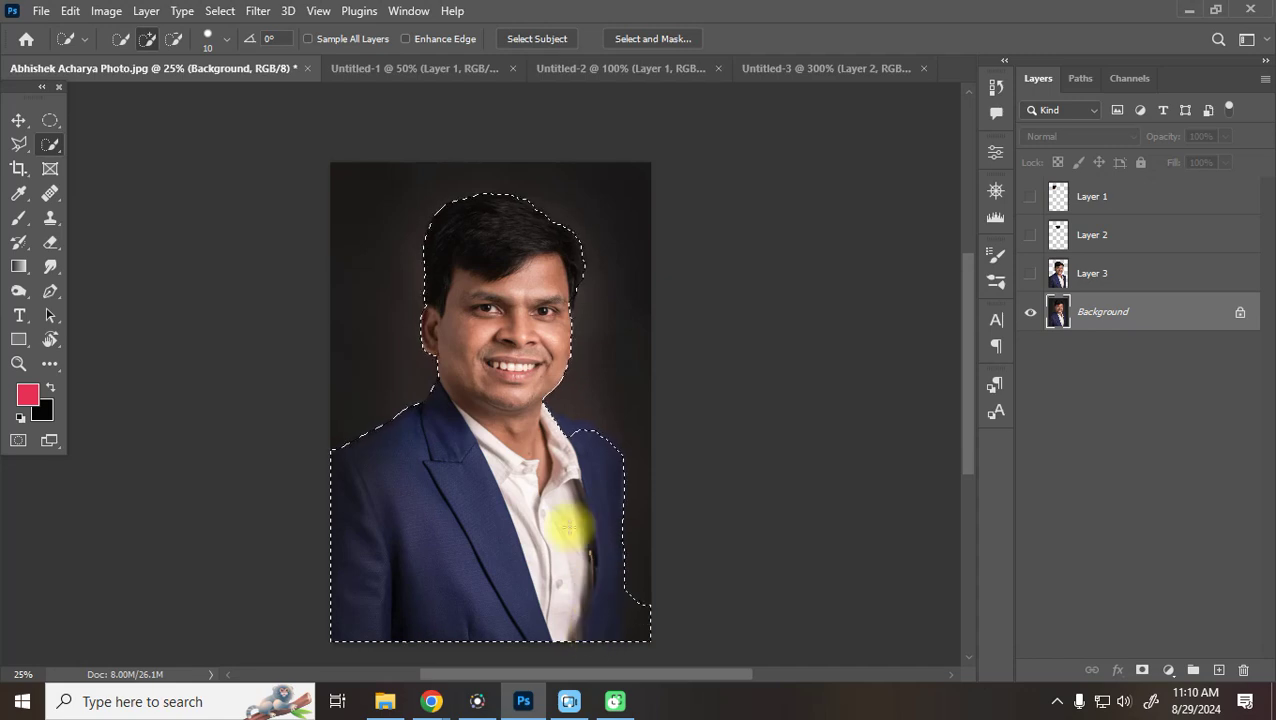
click(155, 40)
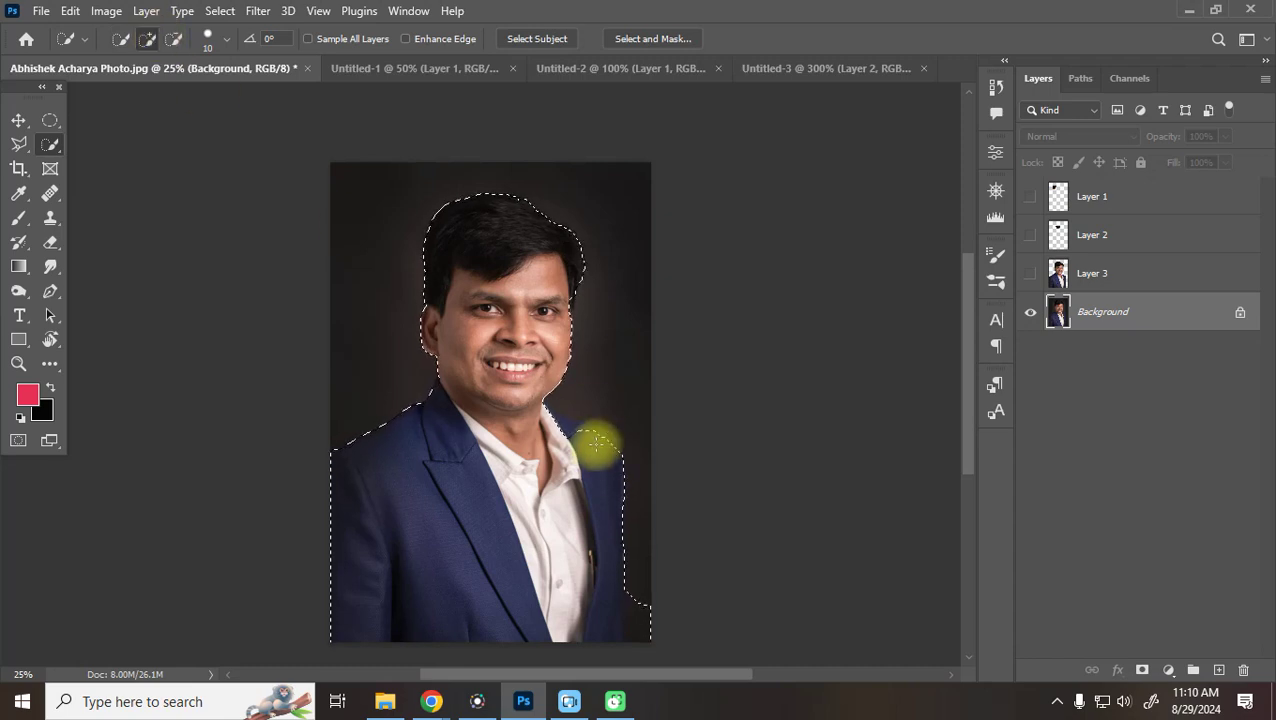
drag(595, 446, 575, 424)
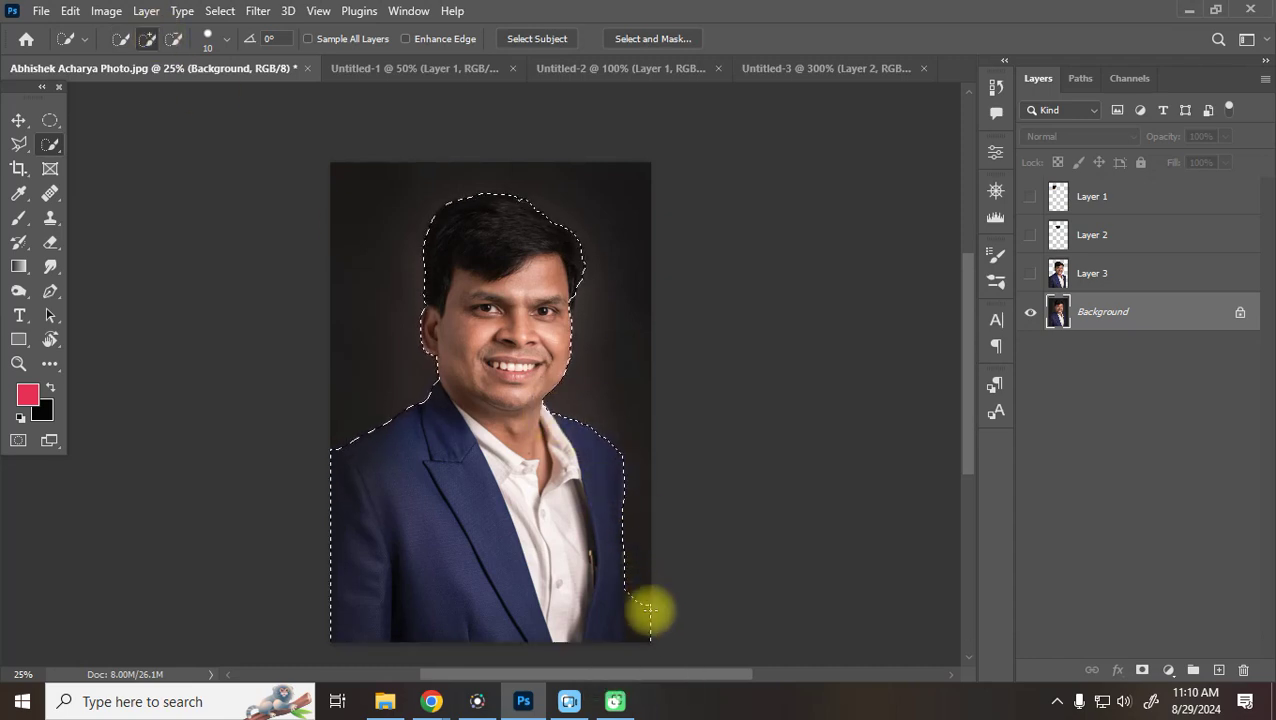
mouse_move(650, 598)
mouse_down()
mouse_move(640, 635)
mouse_move(611, 617)
mouse_up()
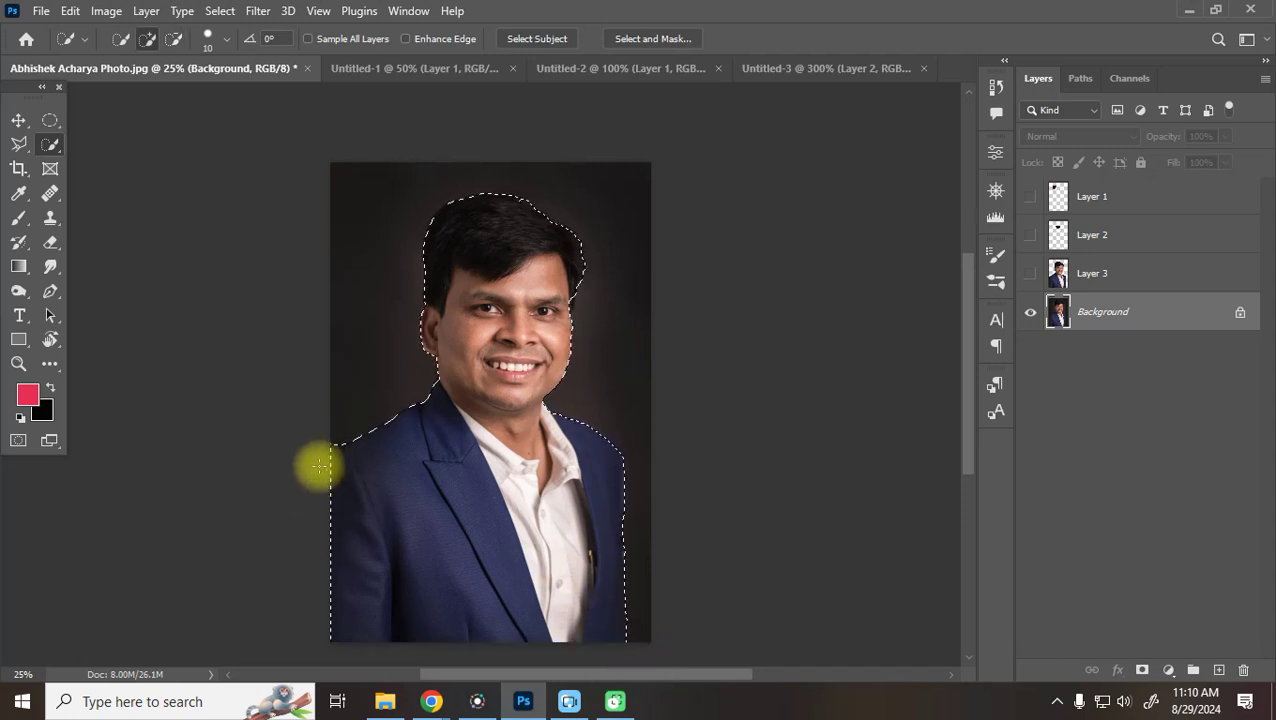
drag(342, 432, 335, 450)
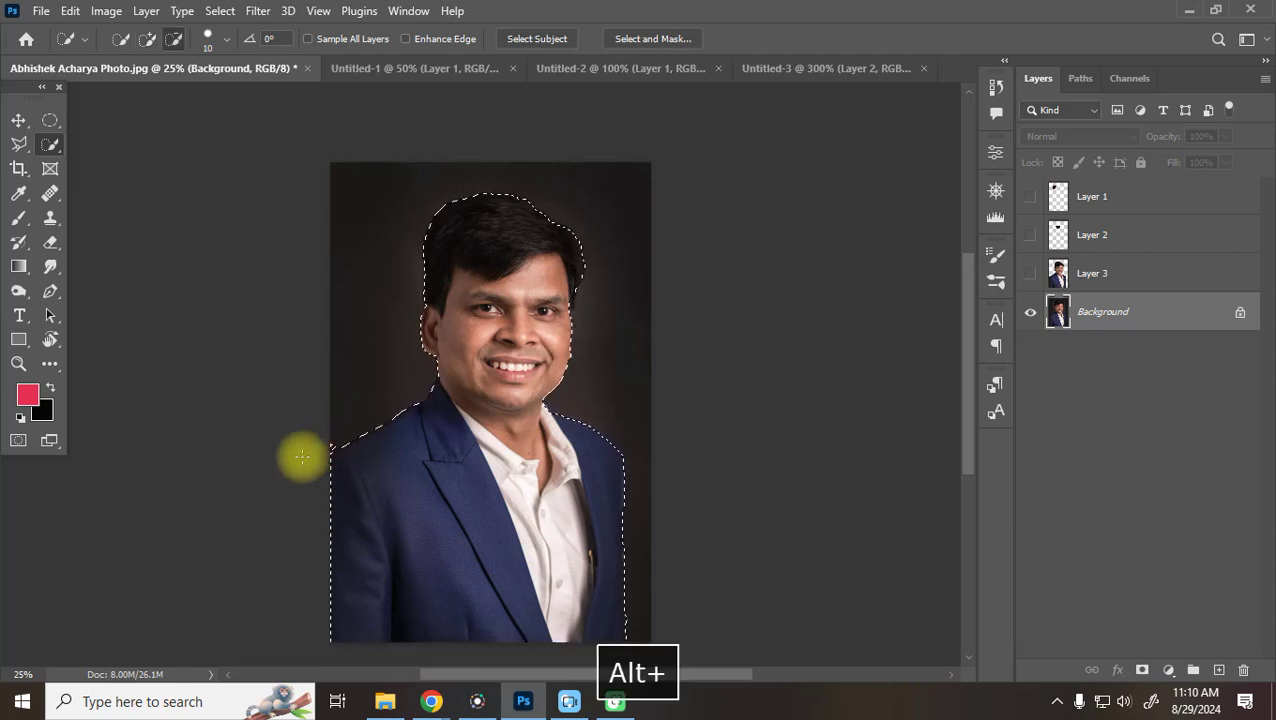
key(alt)
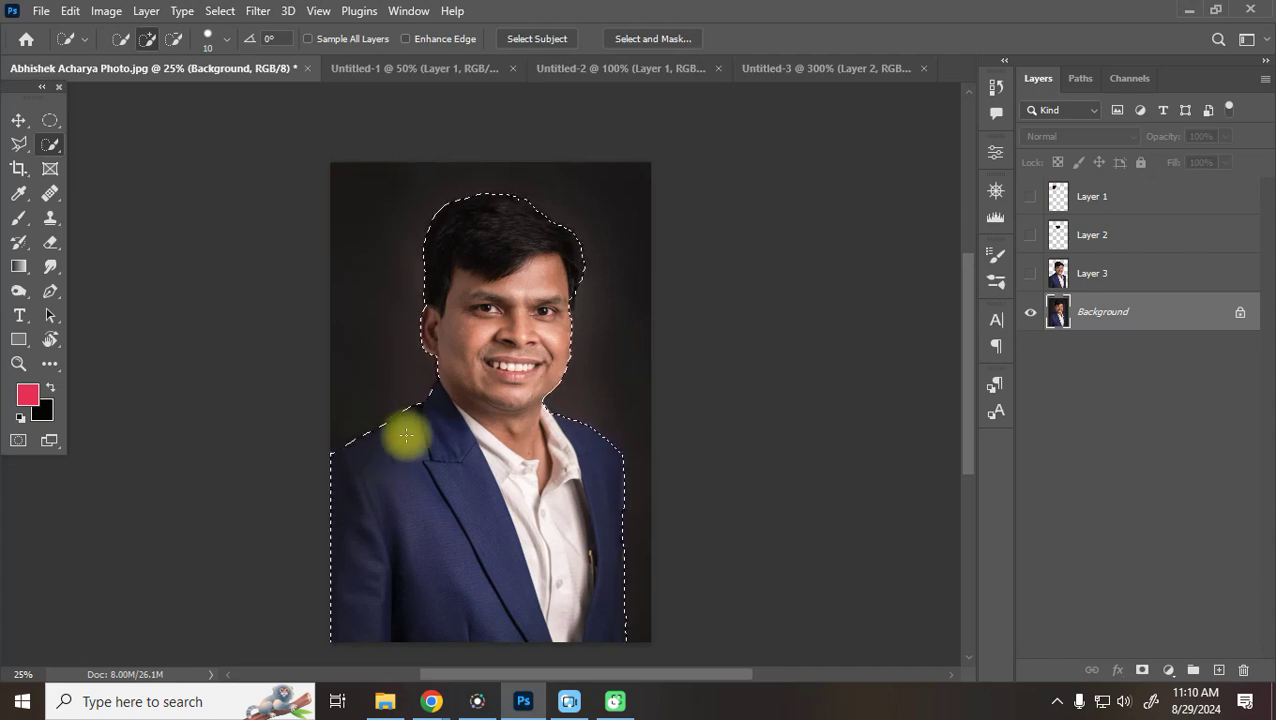
Clear the manual selection and select the man automatically with Select Subject
key(ctrl+d)
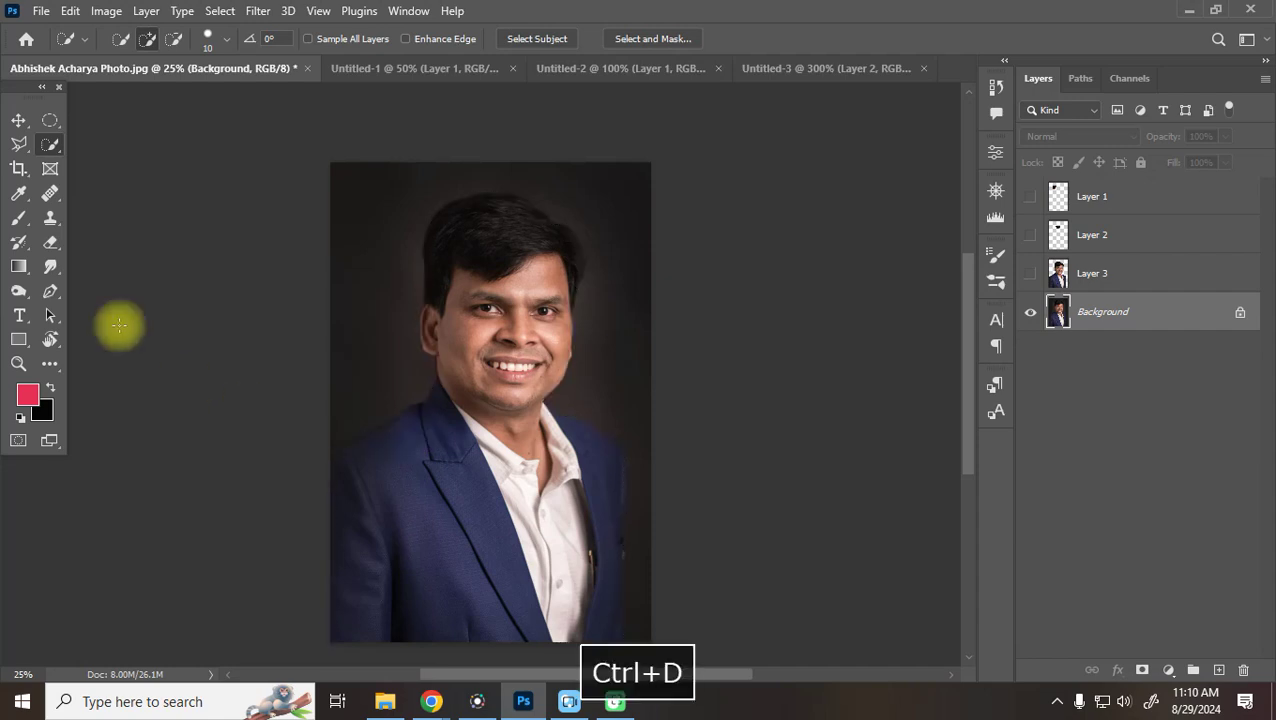
click(537, 39)
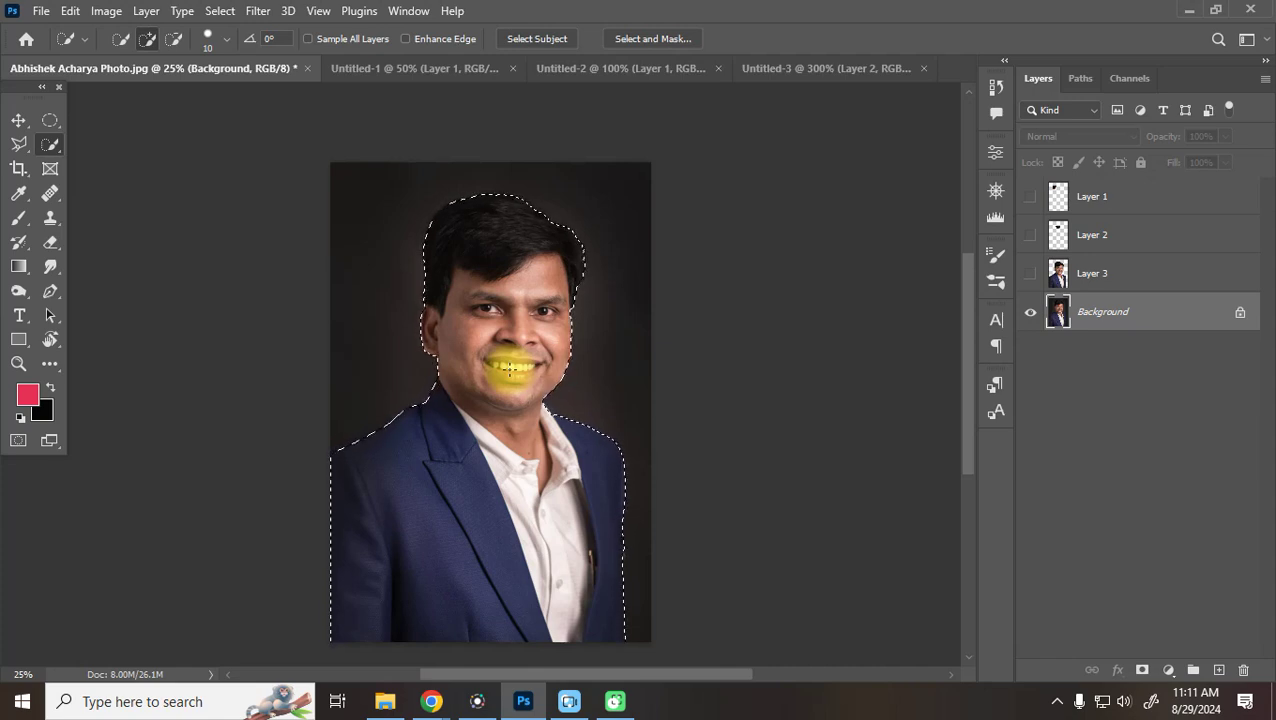
Try Select Subject on the woman in the Untitled-1 document in place of the existing selection, and deselect
click(357, 69)
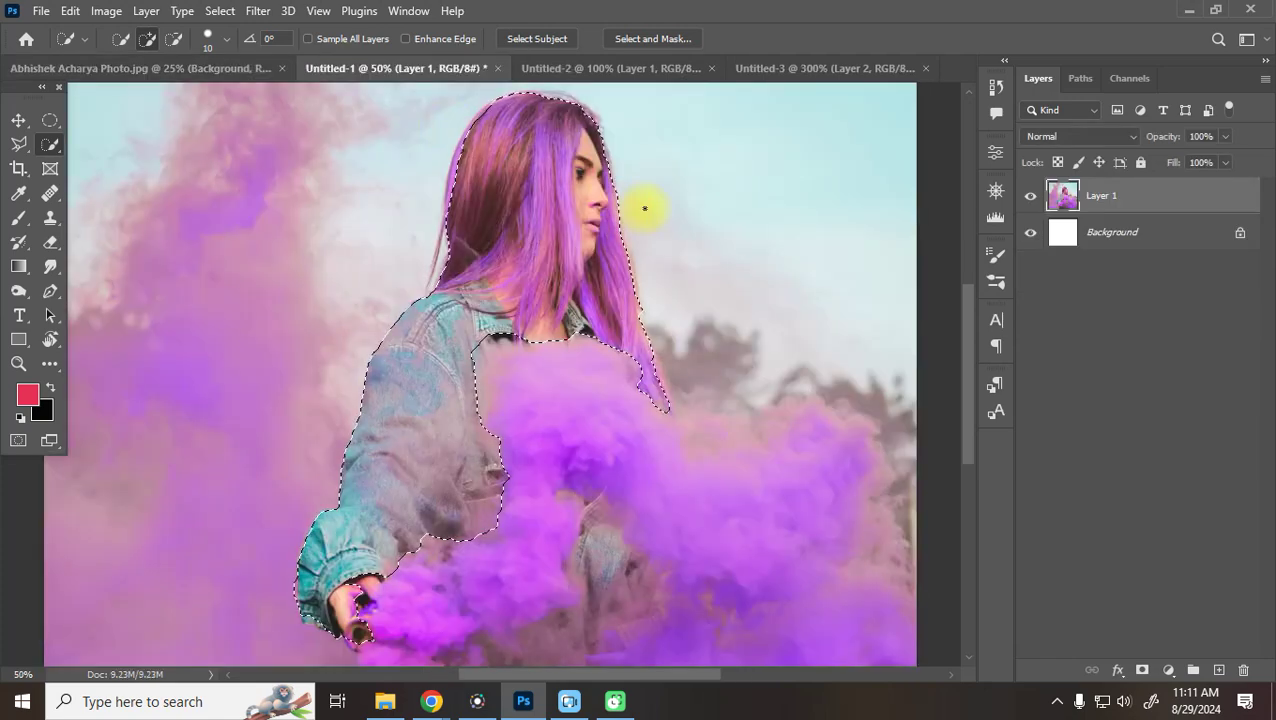
key(ctrl+d)
click(537, 39)
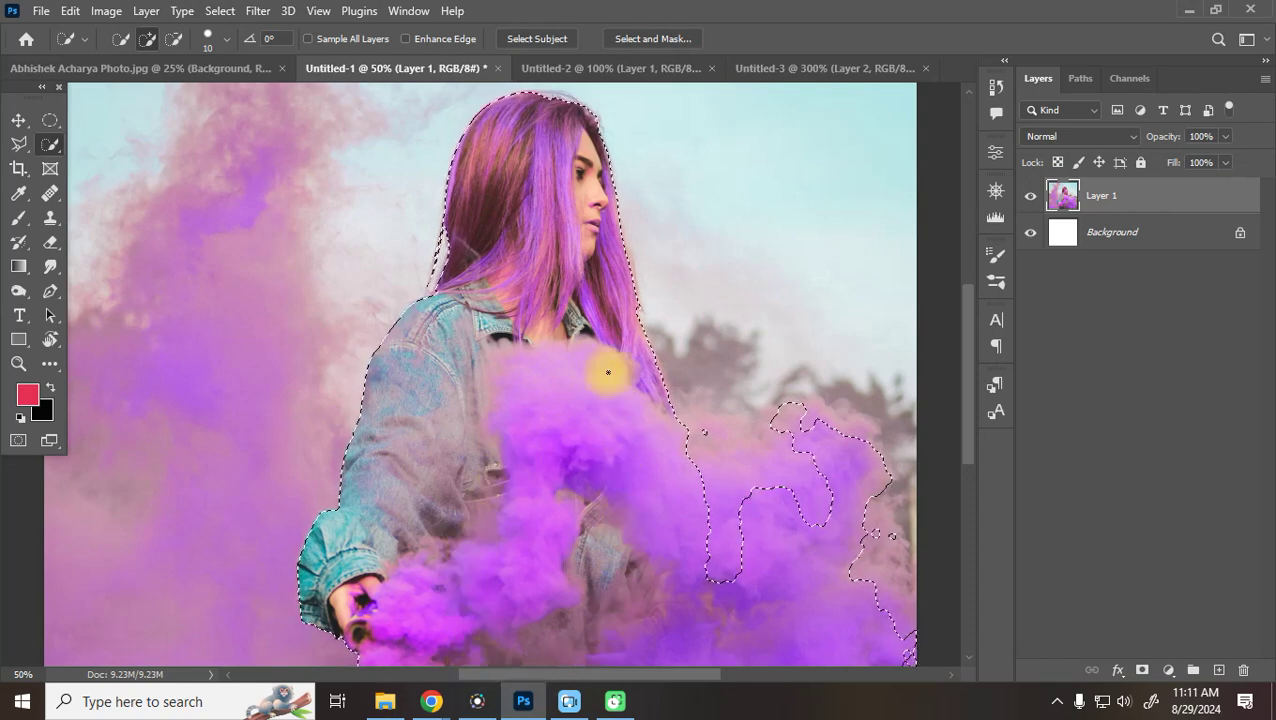
key(ctrl+d)
Open spoonbill-8747794_1280.jpg from the recent files and select the bird with Select Subject
click(130, 69)
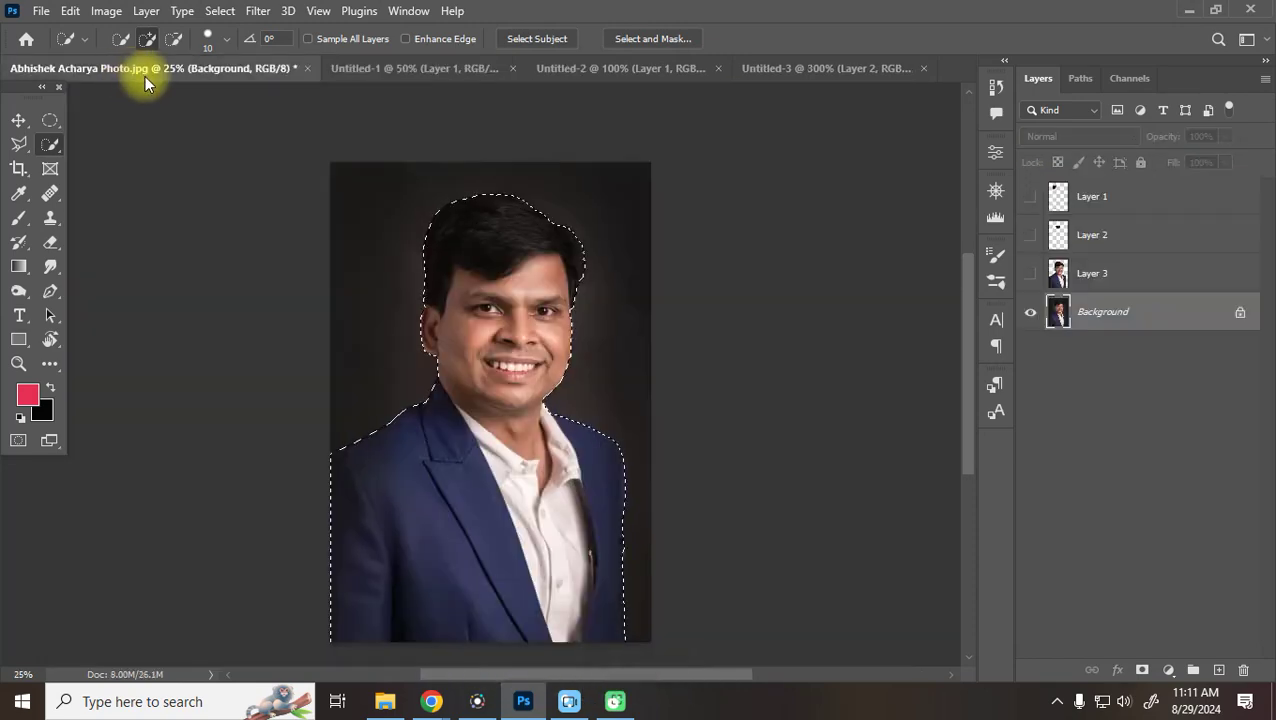
click(27, 37)
click(615, 335)
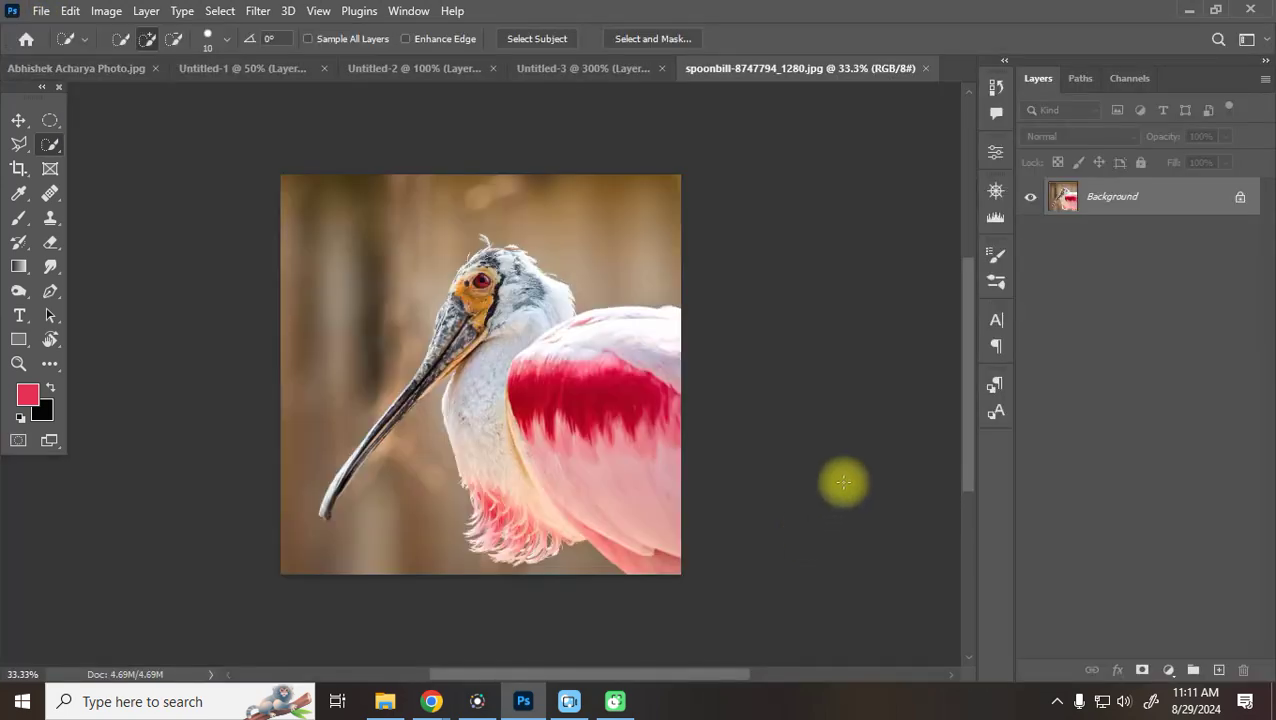
click(534, 40)
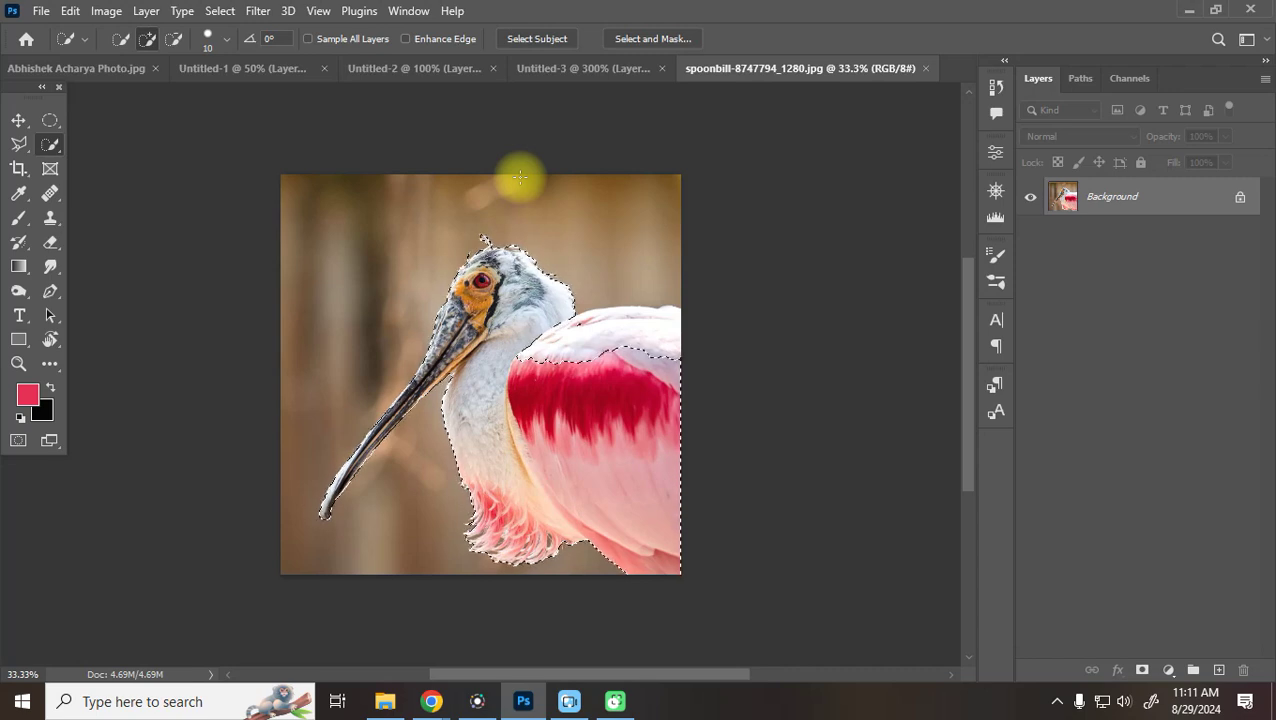
Open mountains-6818253_1280.jpg from the recent files and select the walking figure with Select Subject
click(26, 38)
click(826, 343)
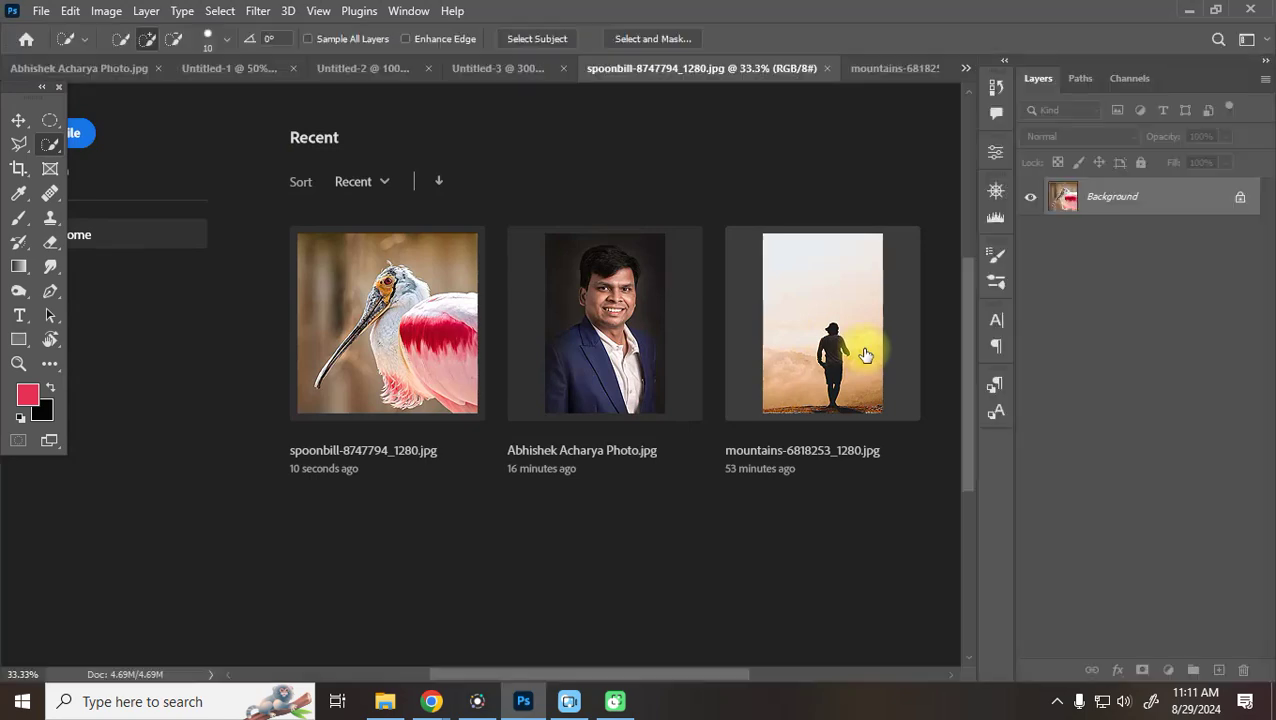
click(538, 39)
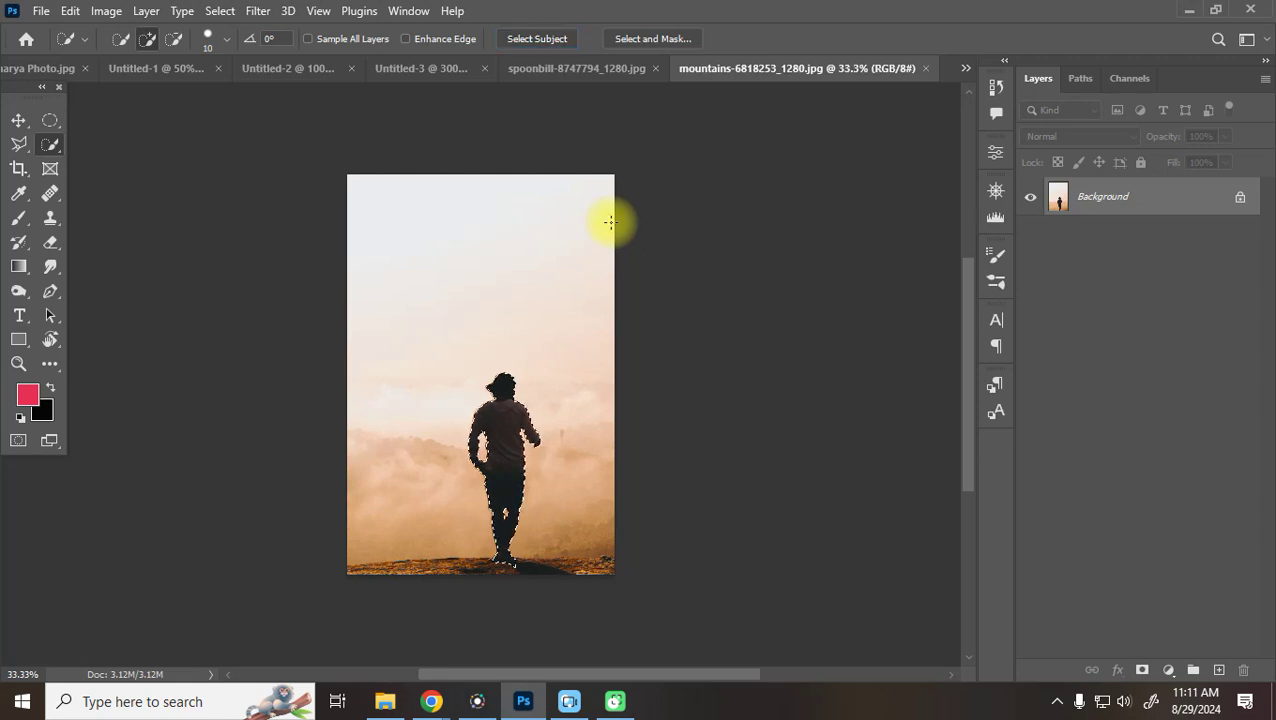
Examine the selection's edges around the walking figure's arms, torso and legs at 200% magnification
key(ctrl+equal)
key(ctrl+equal)
key(ctrl+equal)
key(ctrl+equal)
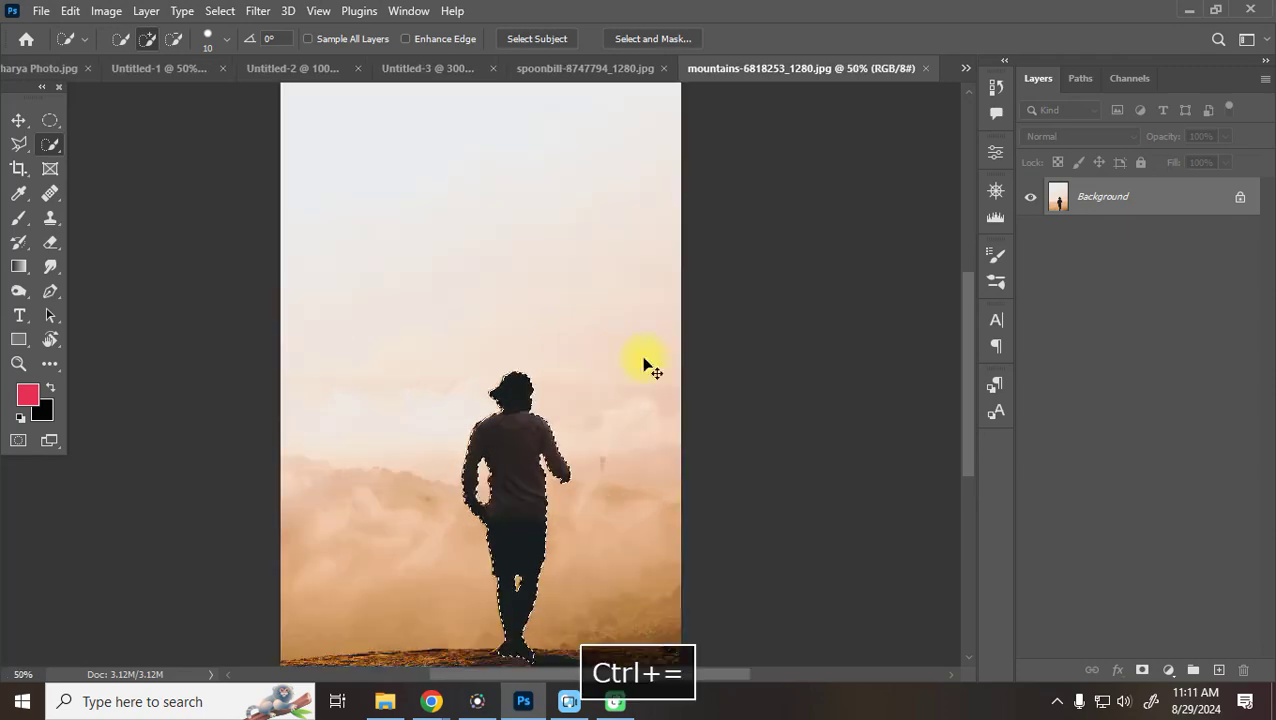
drag(638, 621, 556, 107)
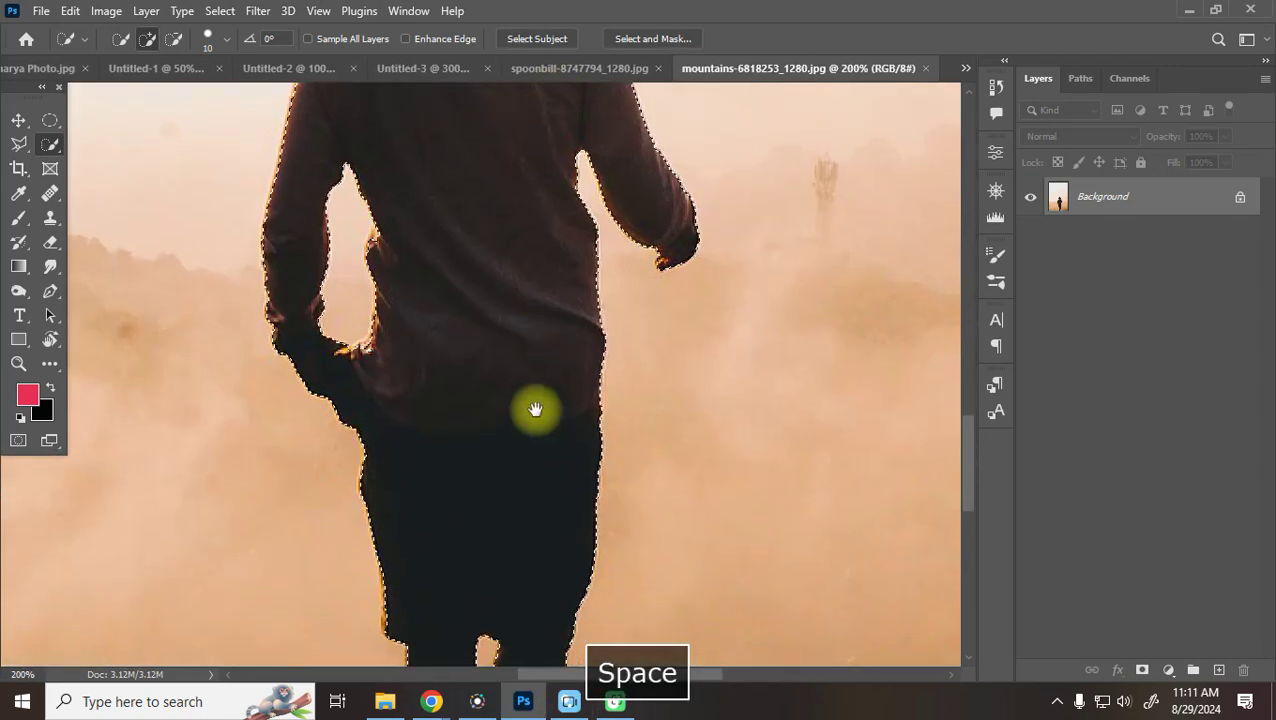
Subtract the ground area below the walking figure's foot from the selection
drag(533, 456, 507, 256)
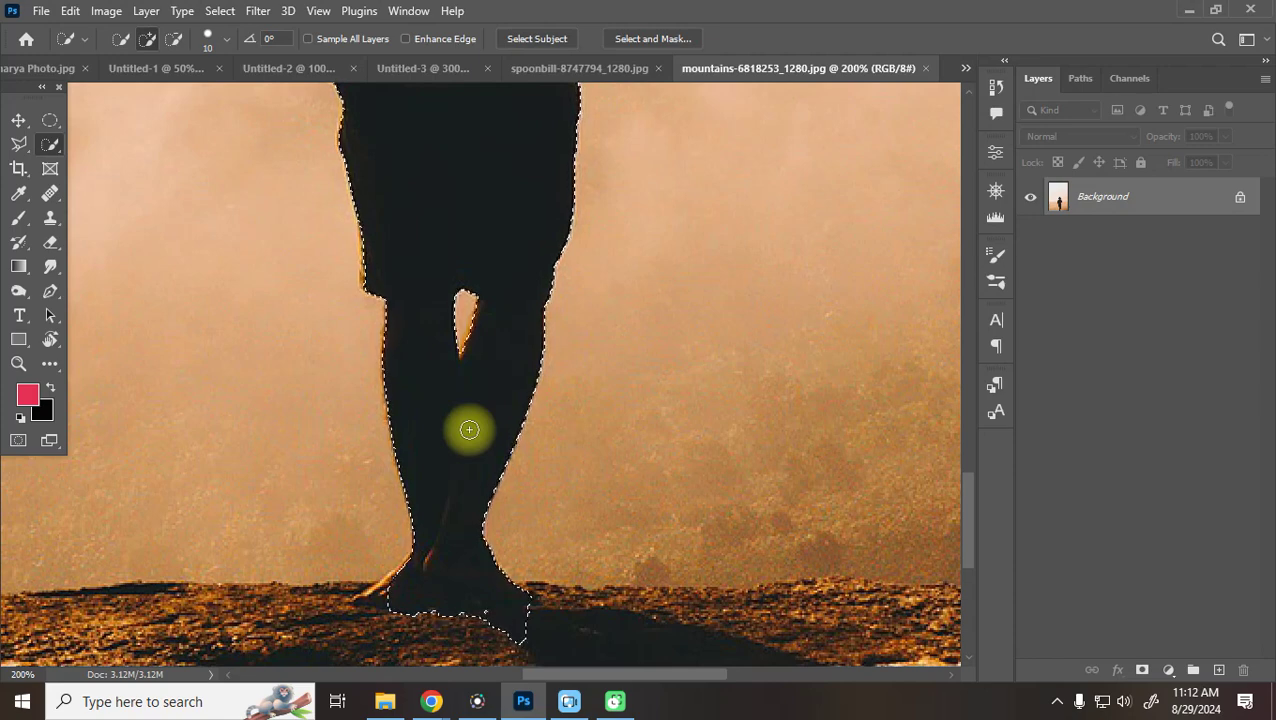
mouse_move(535, 632)
mouse_down()
mouse_move(498, 629)
mouse_move(515, 621)
mouse_move(461, 632)
mouse_up()
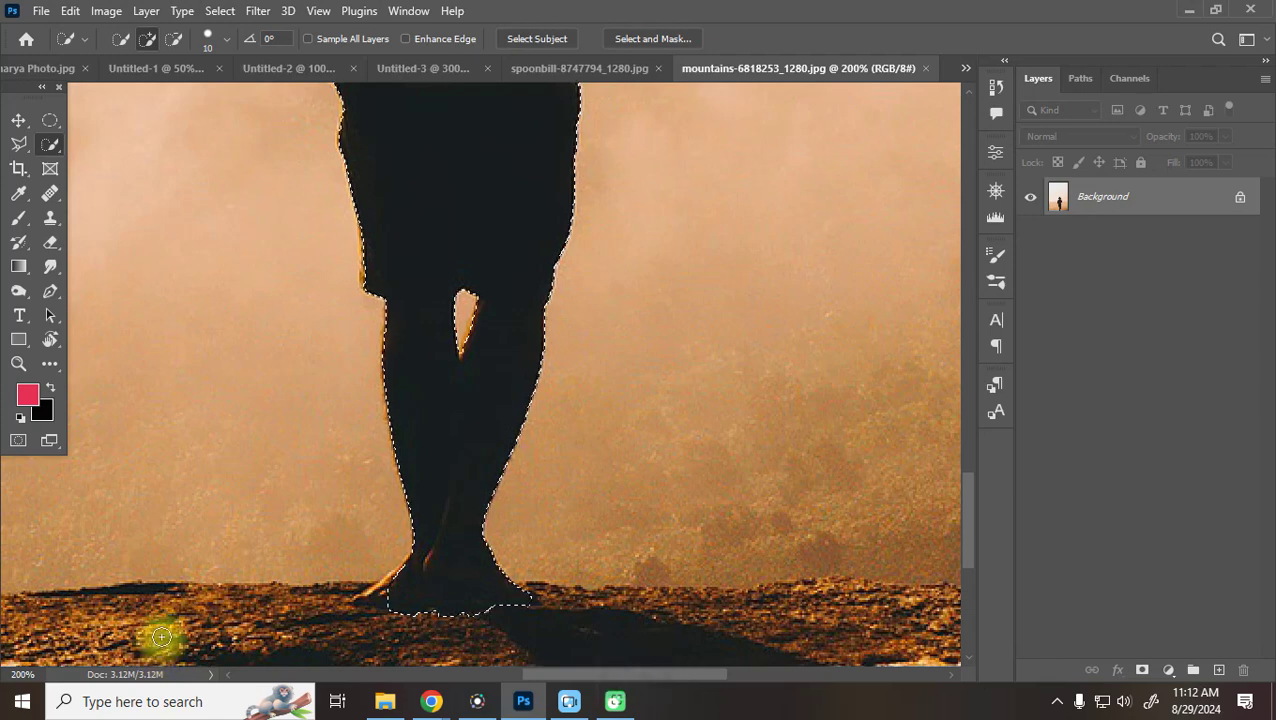
key(ctrl+minus)
key(ctrl+minus)
key(ctrl+minus)
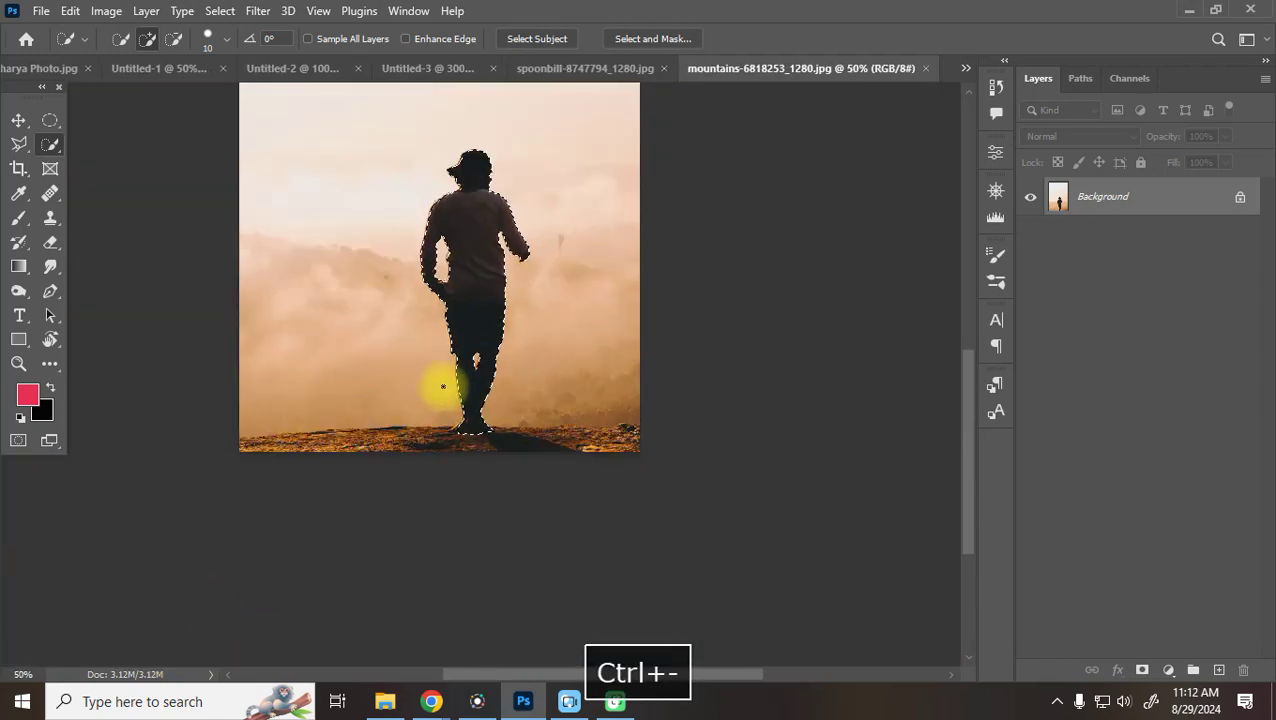
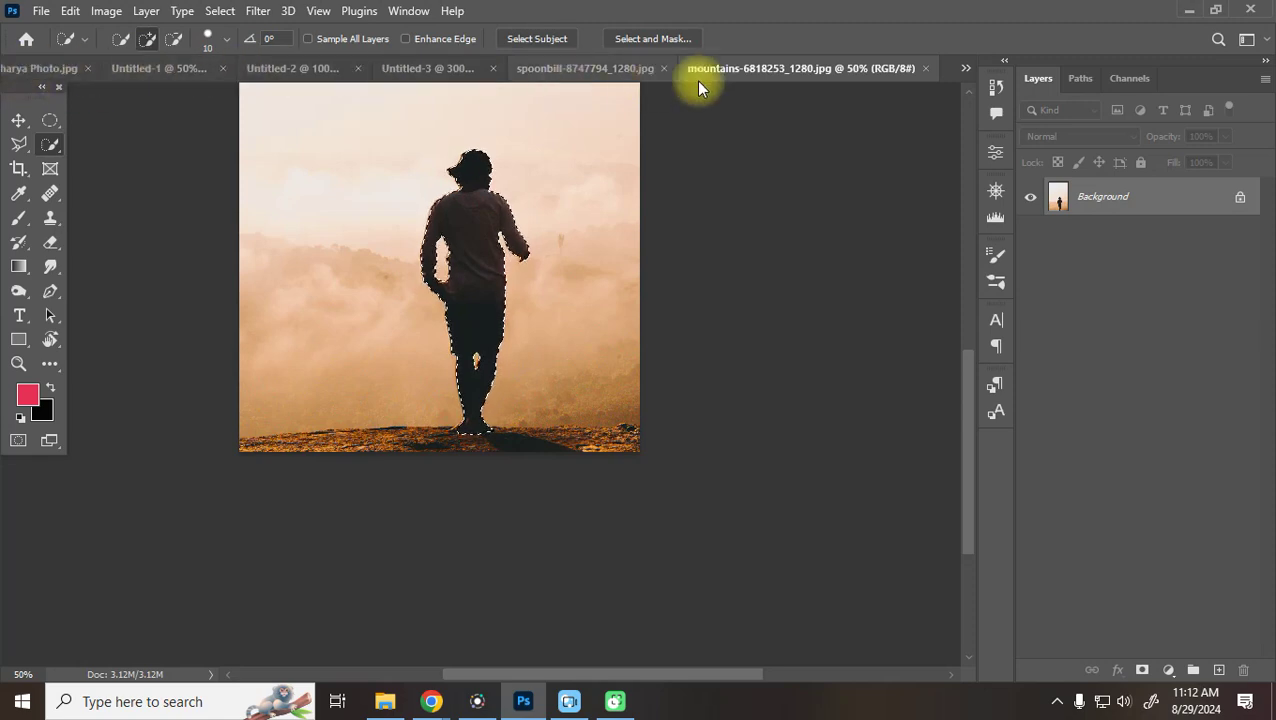
Open the Windows %temp% folder and look through its temporary files
click(171, 704)
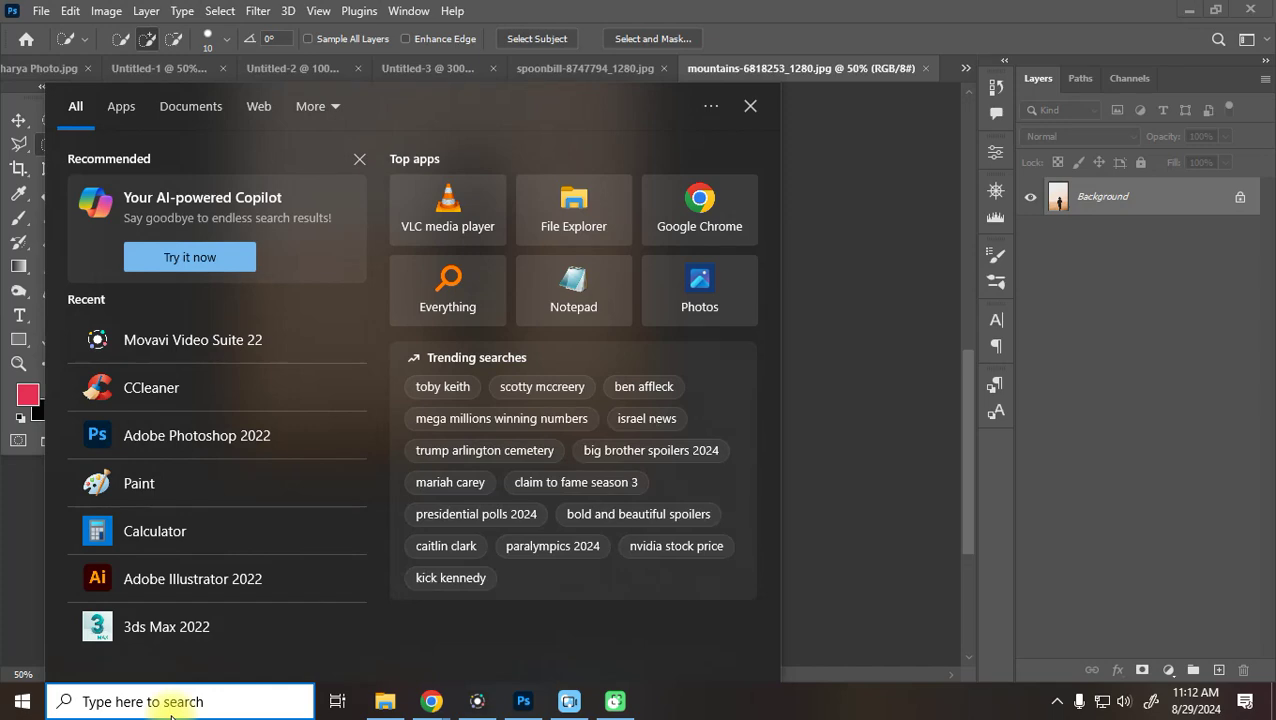
text(%tem)
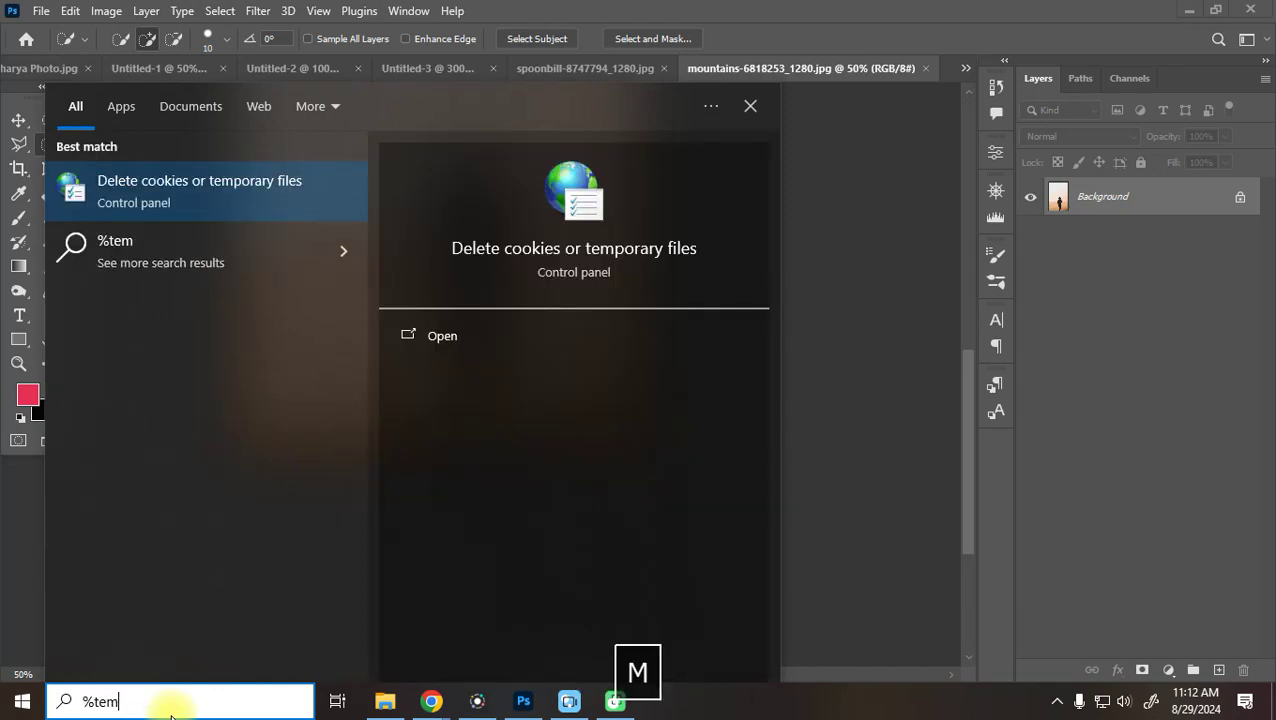
text(p%)
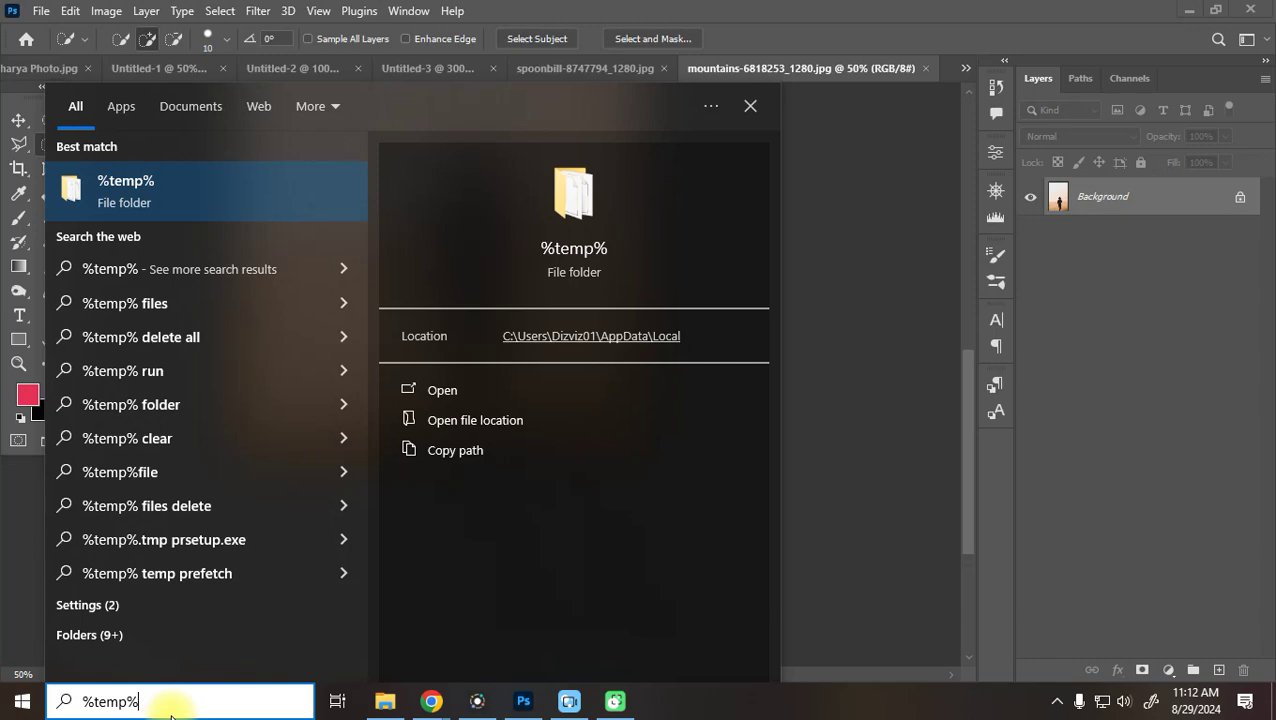
key(Return)
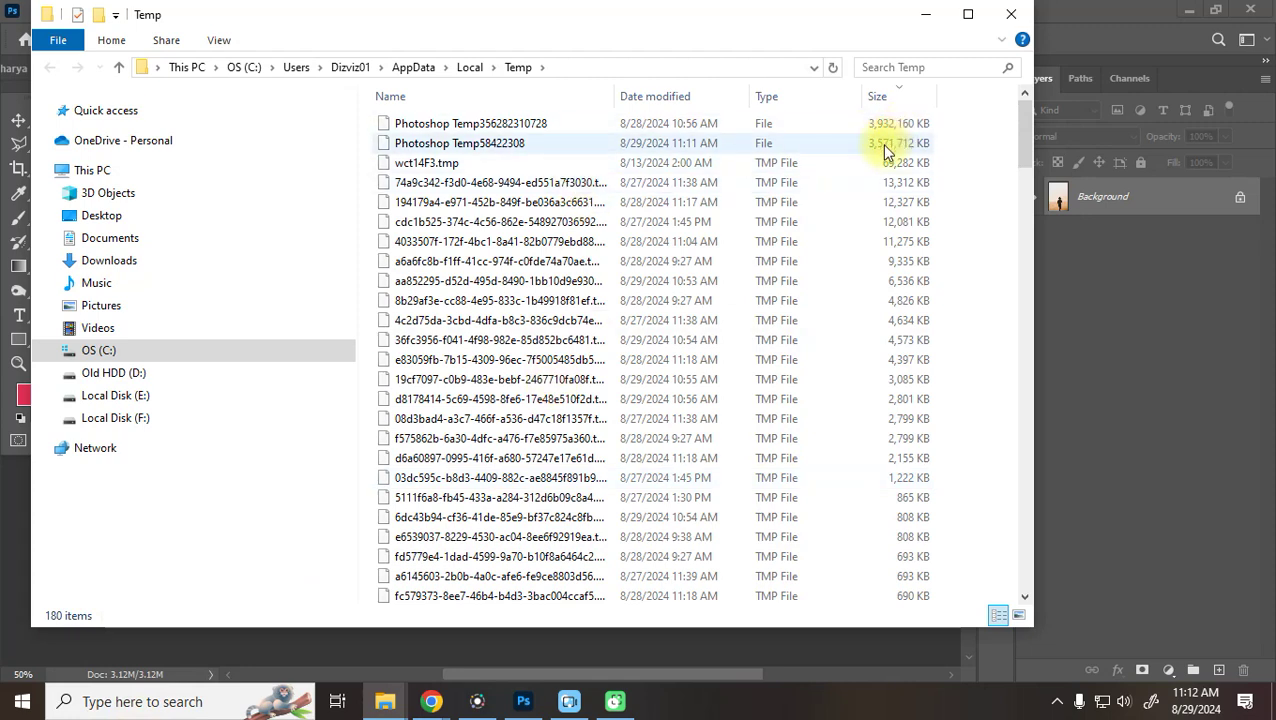
scroll(769, 242, down, 15)
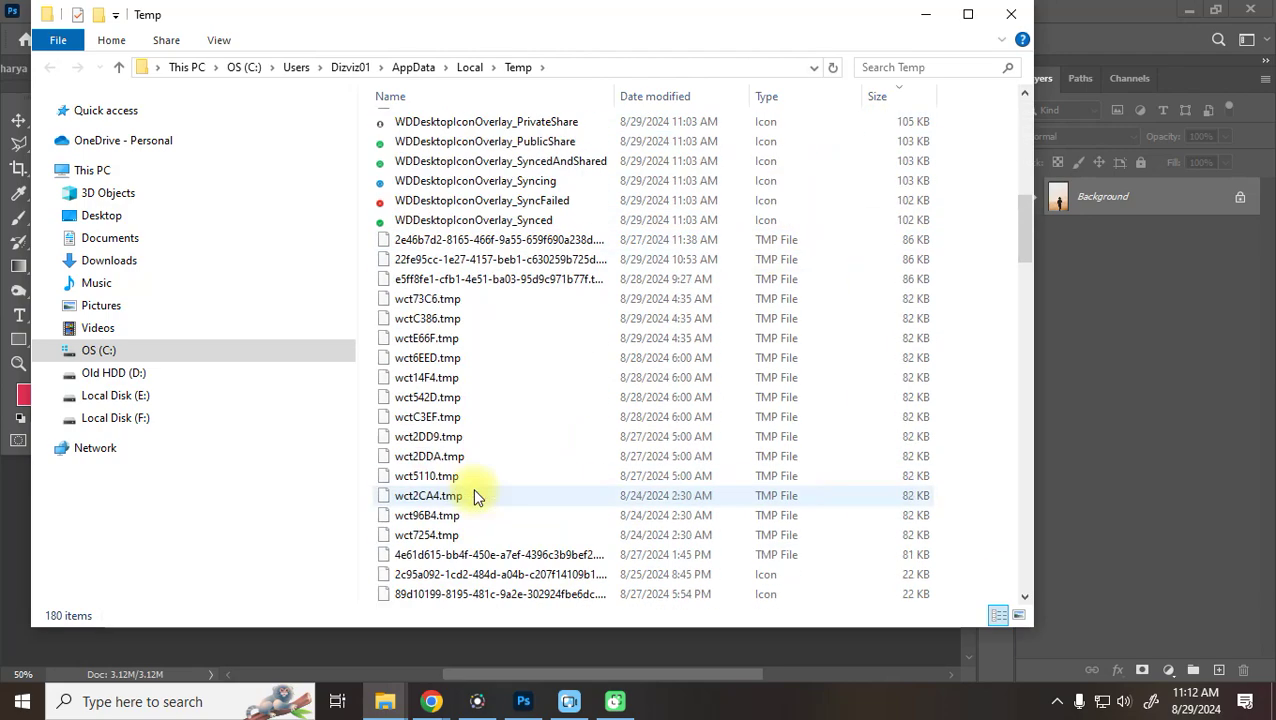
Check the Temp folder's properties, then close the folder and dismiss the CCleaner notification
right_click(1010, 404)
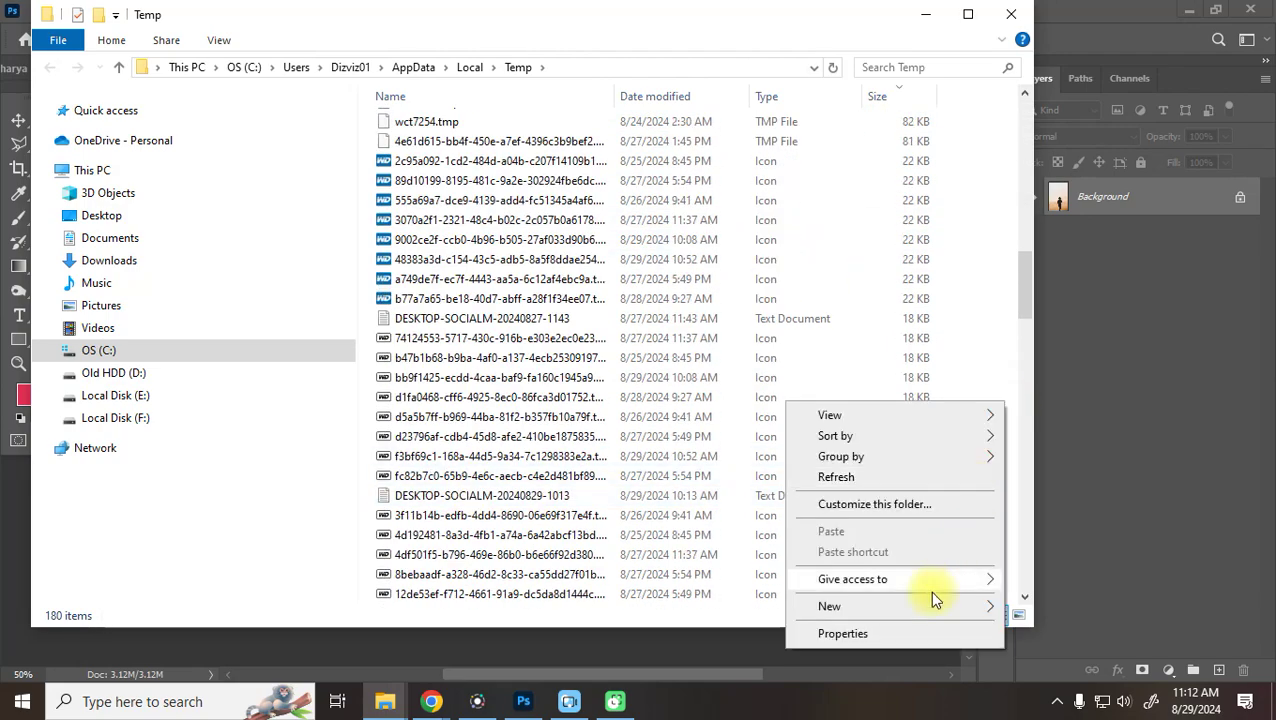
click(877, 638)
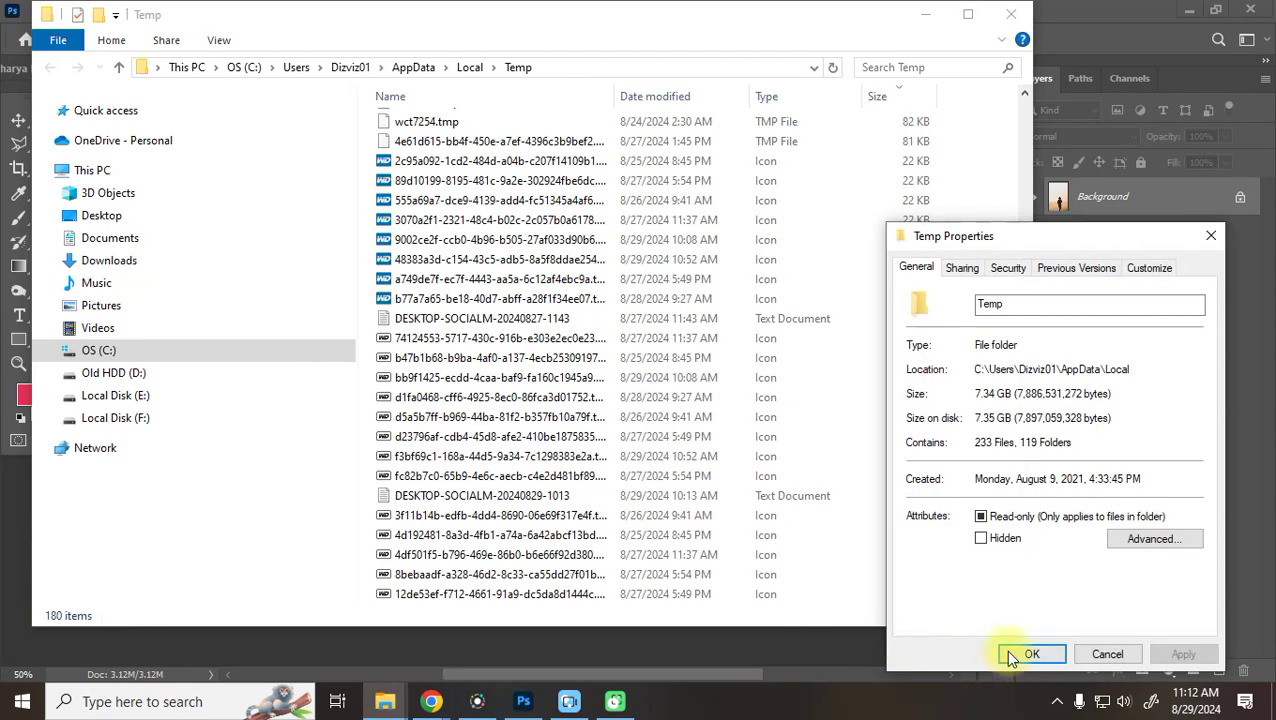
click(1037, 652)
click(1005, 15)
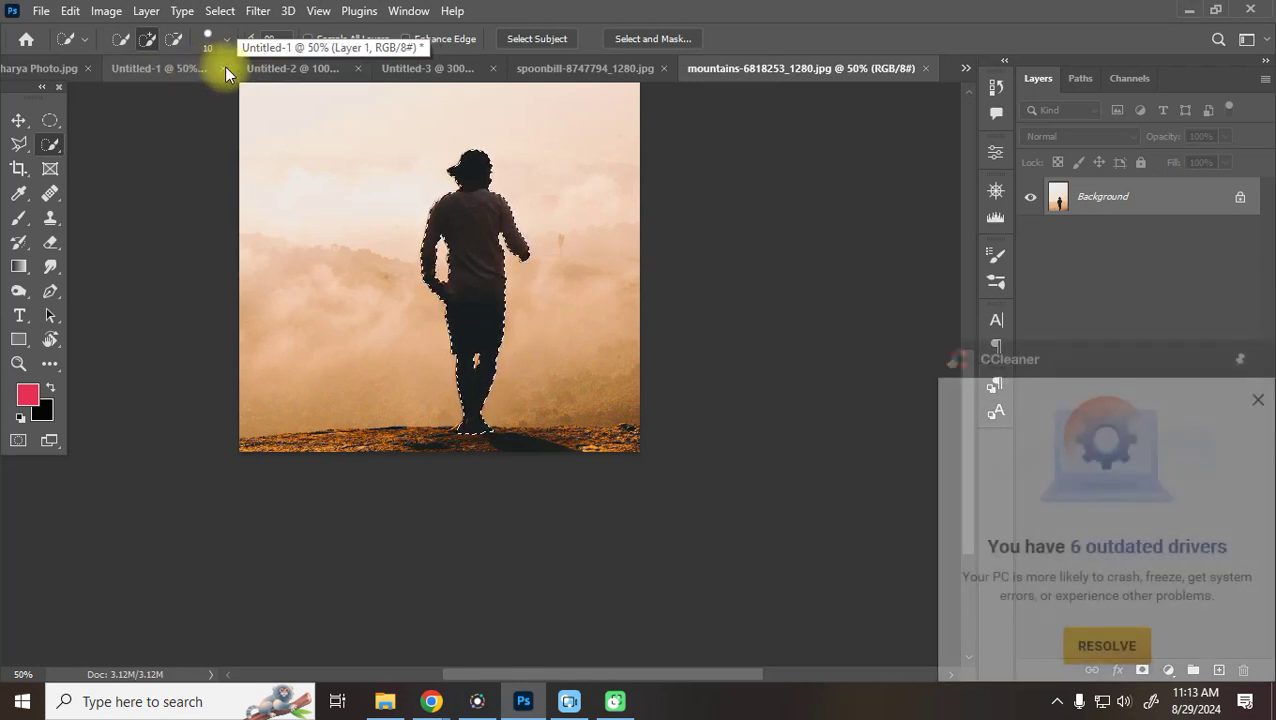
click(1257, 399)
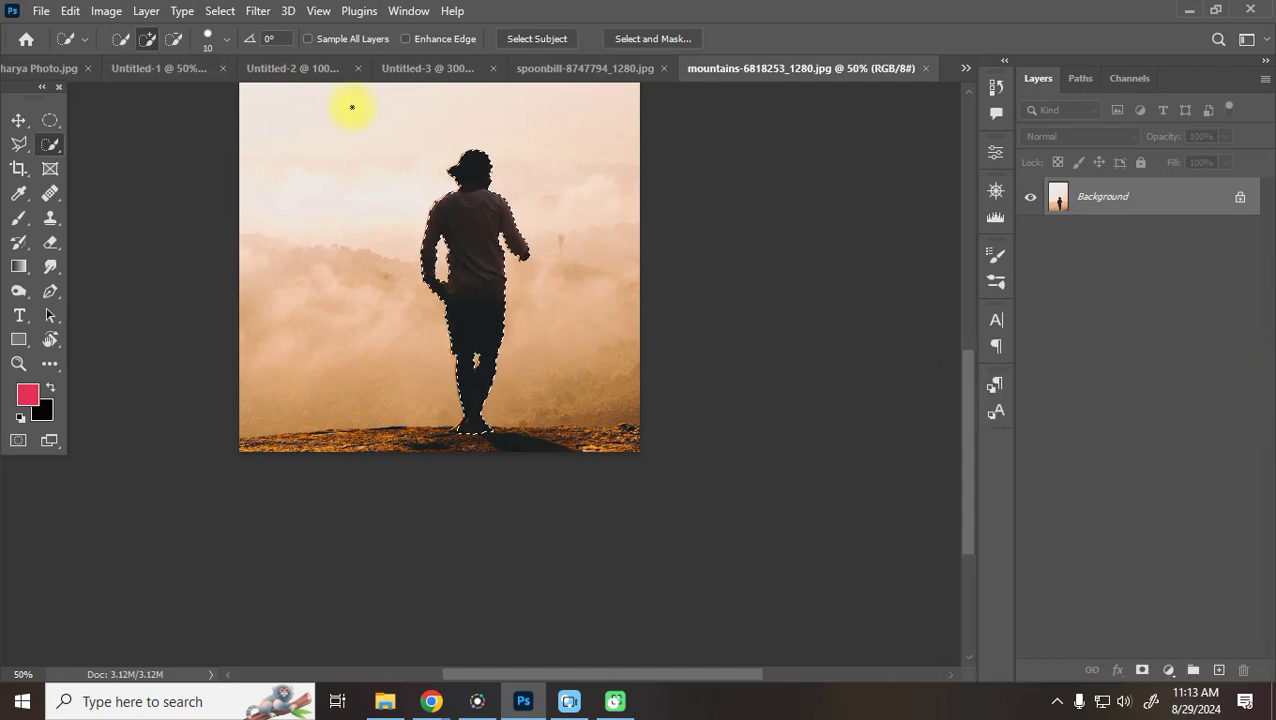
Close the Untitled-1 and Untitled-2 documents without saving changes
click(221, 68)
click(373, 68)
click(641, 267)
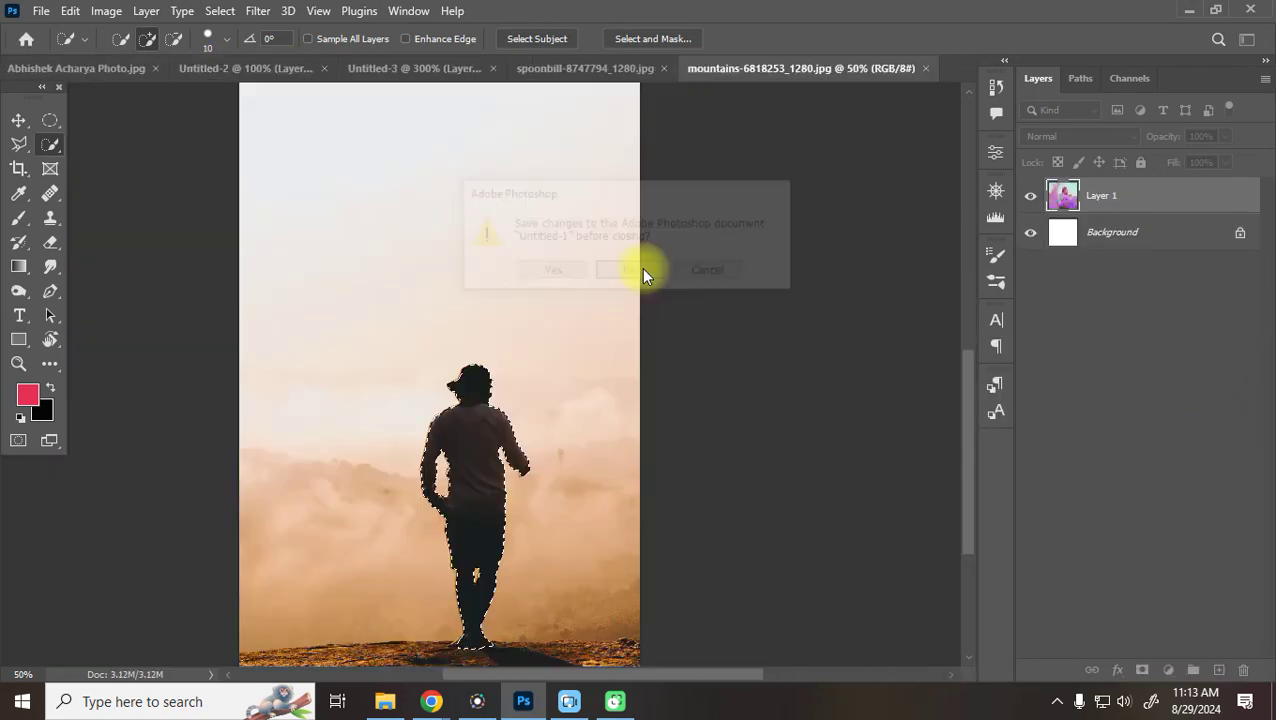
click(327, 65)
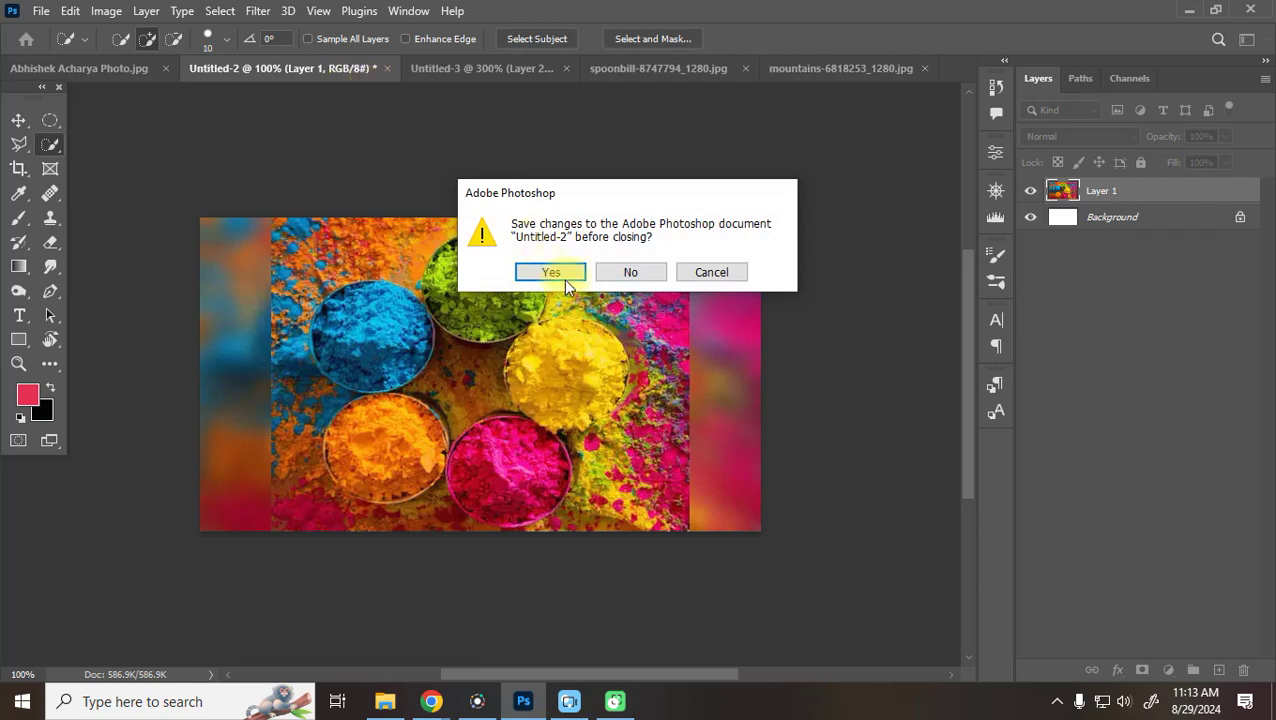
click(632, 272)
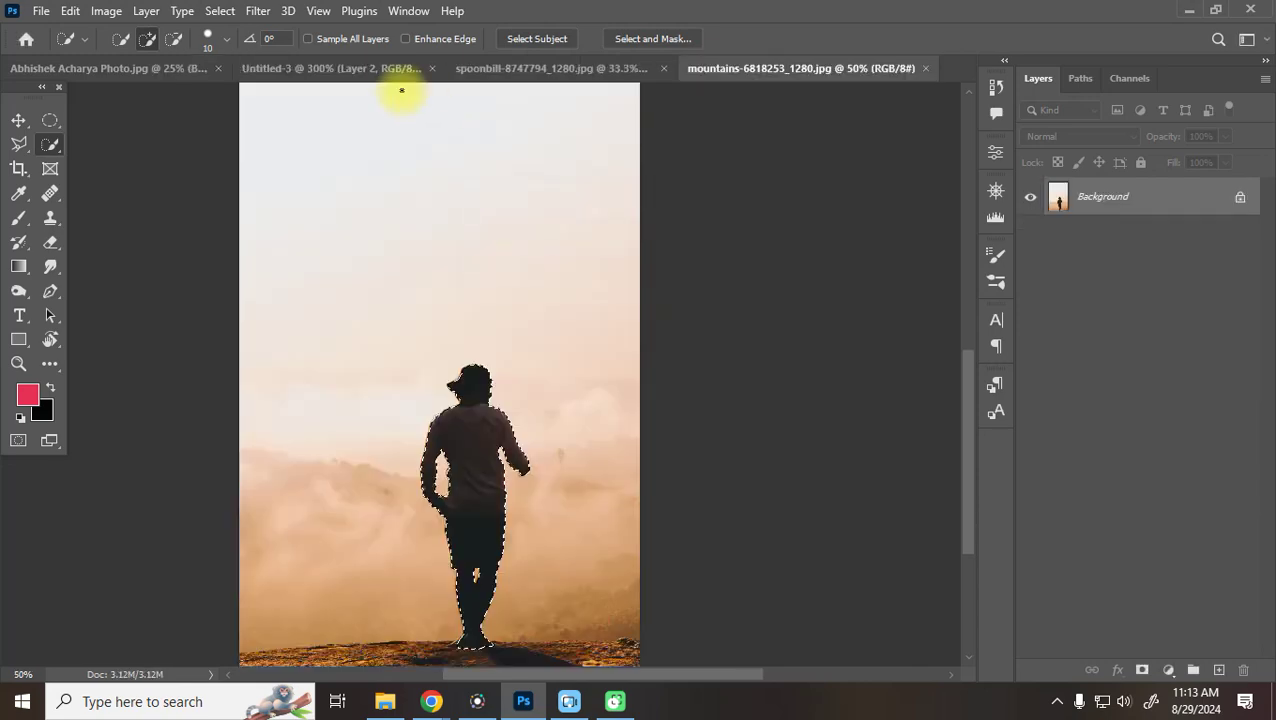
Close the mountains, spoonbill, Untitled-3 and portrait photo documents without saving changes
click(922, 72)
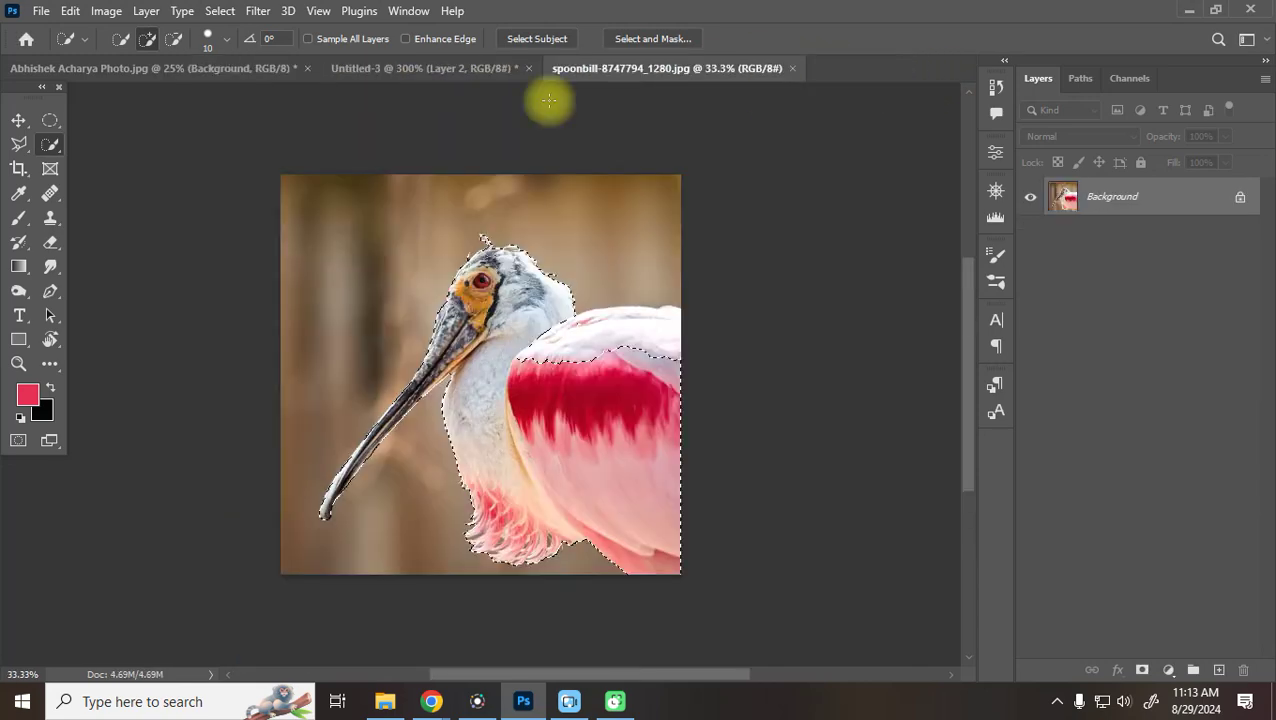
click(796, 69)
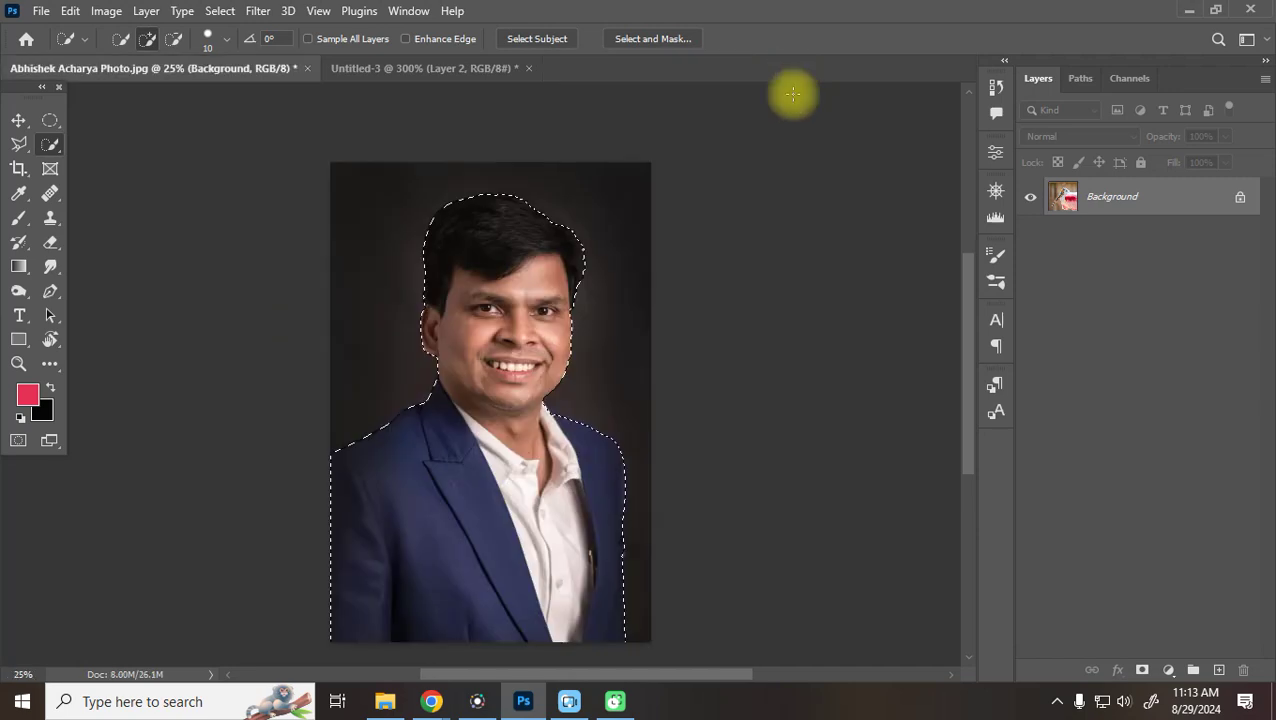
click(529, 70)
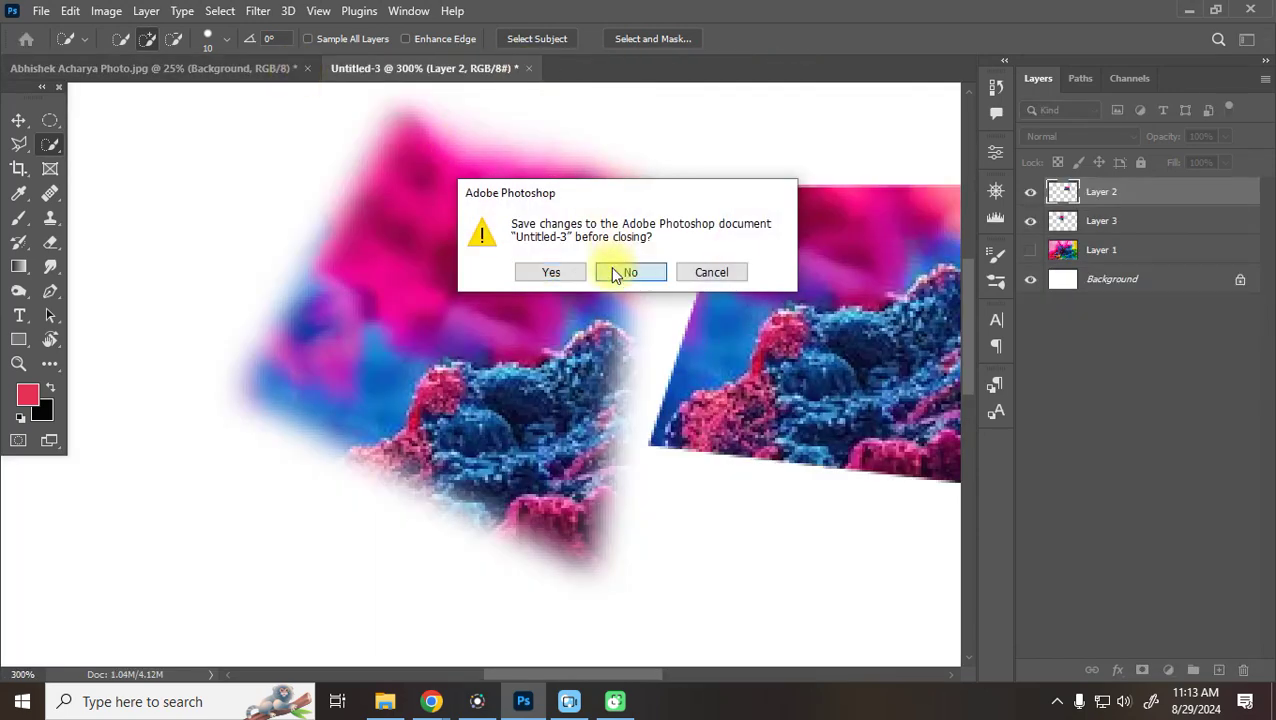
click(614, 274)
click(310, 68)
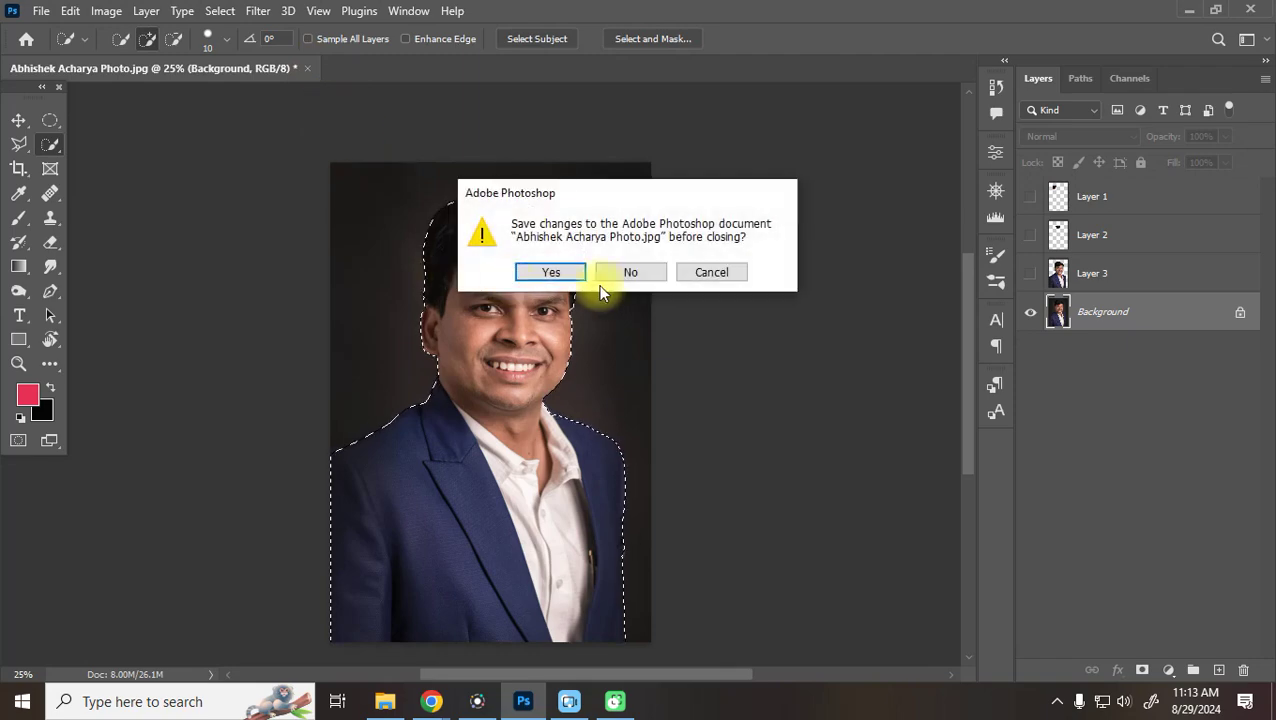
click(627, 272)
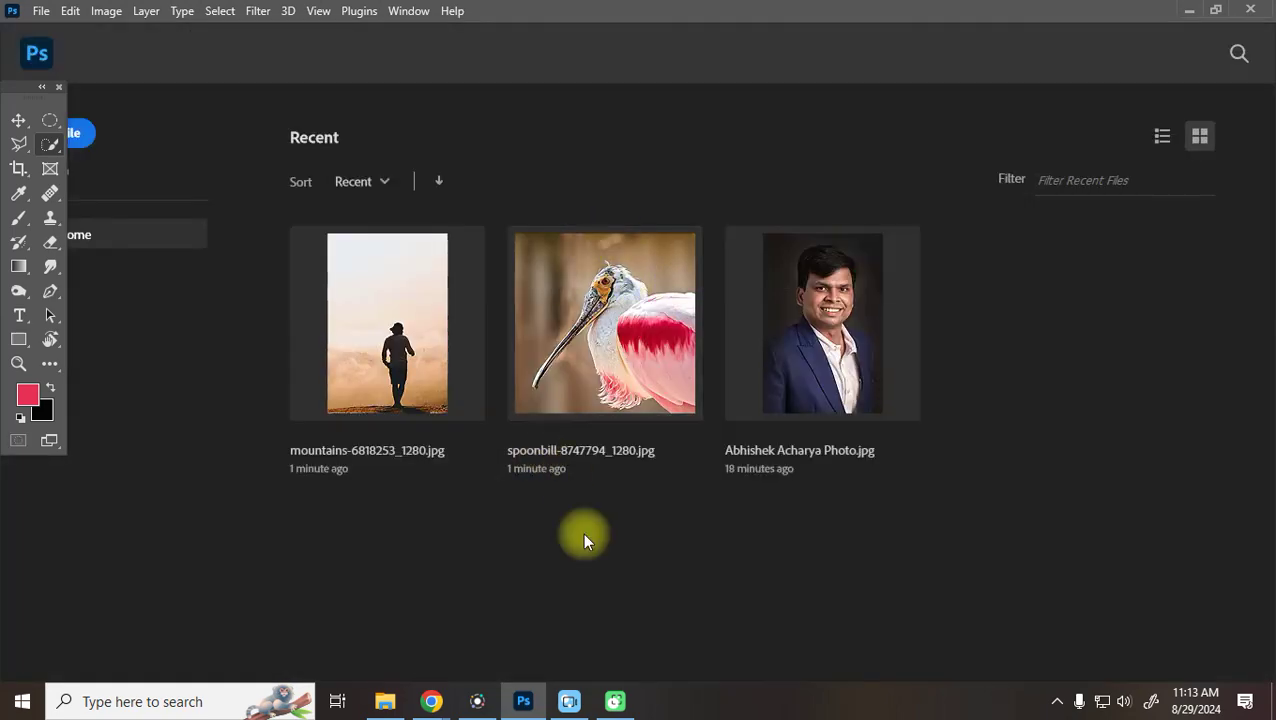
Start Open As, browse to the AB folder on Local Disk (E:), and show its contents as a list
click(384, 698)
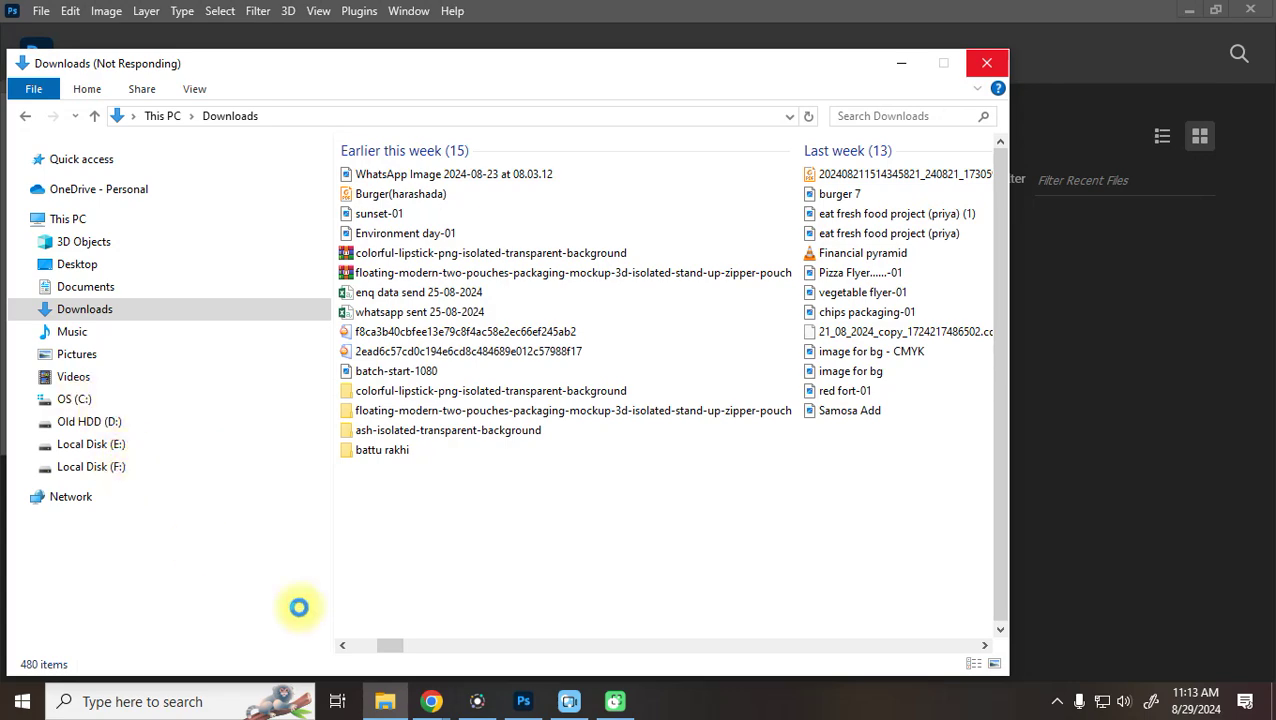
click(901, 63)
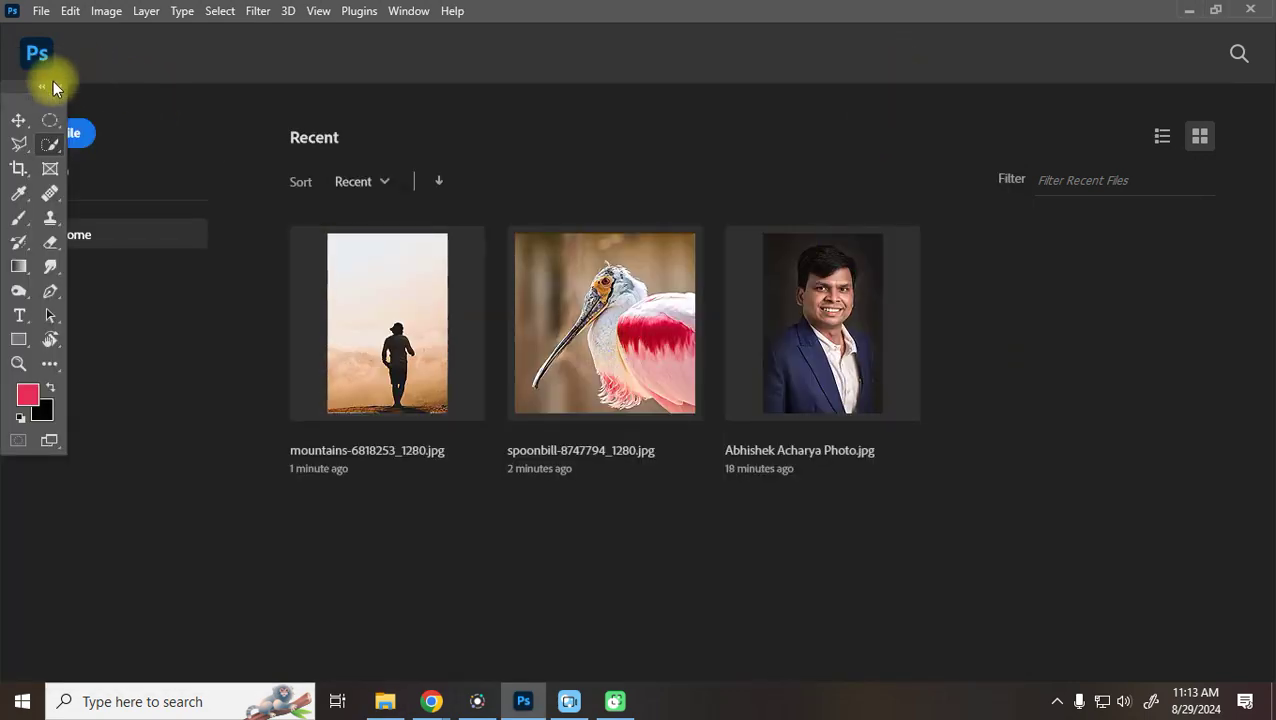
click(38, 10)
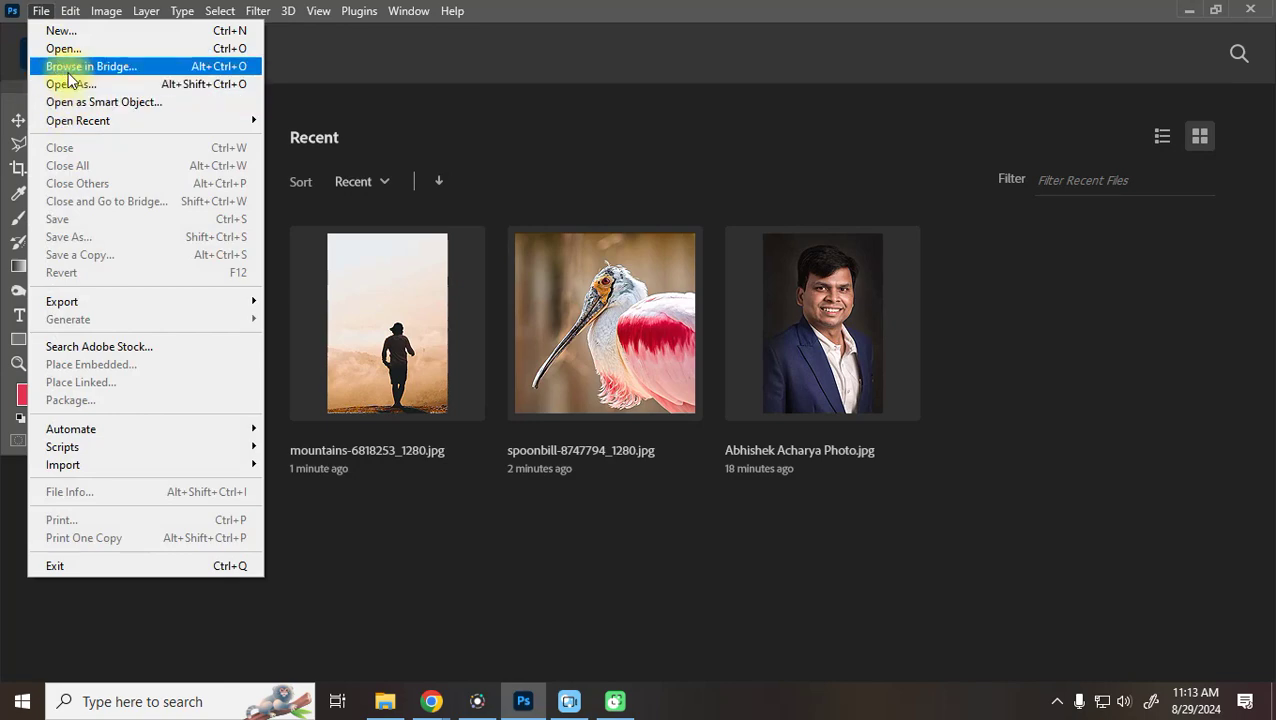
click(68, 88)
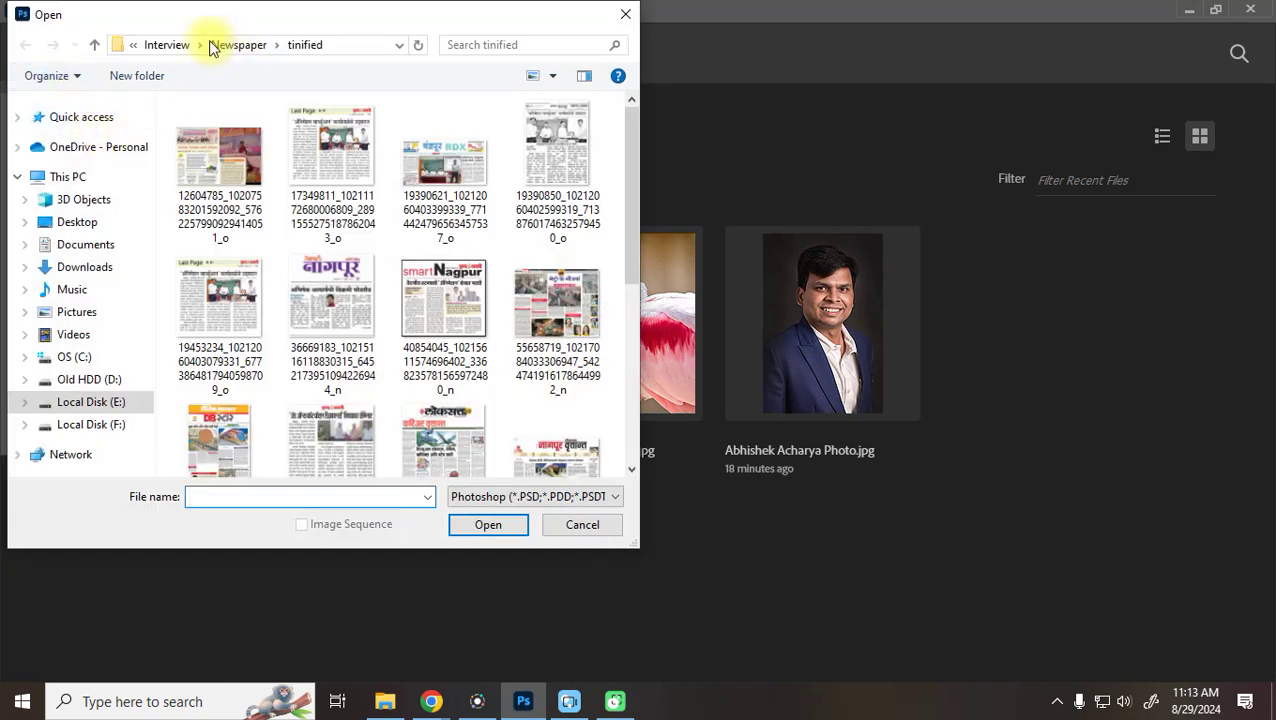
click(100, 402)
double_click(209, 207)
scroll(272, 270, down, 5)
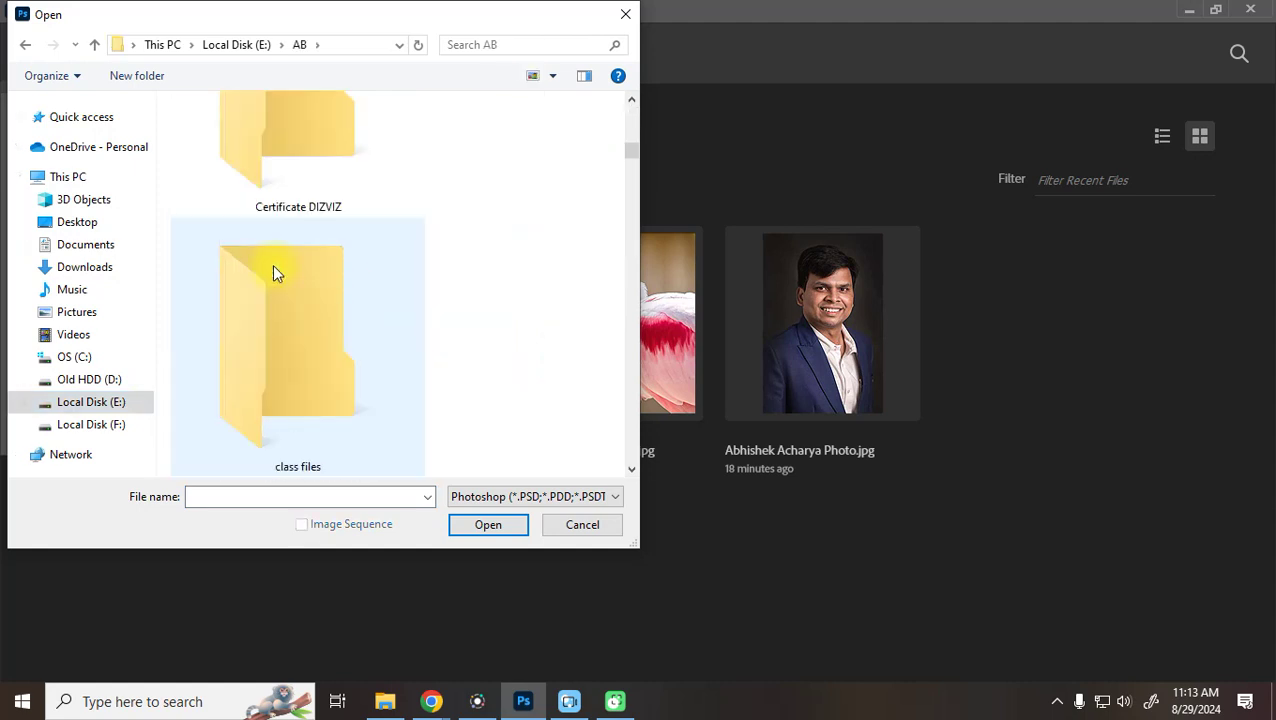
right_click(278, 186)
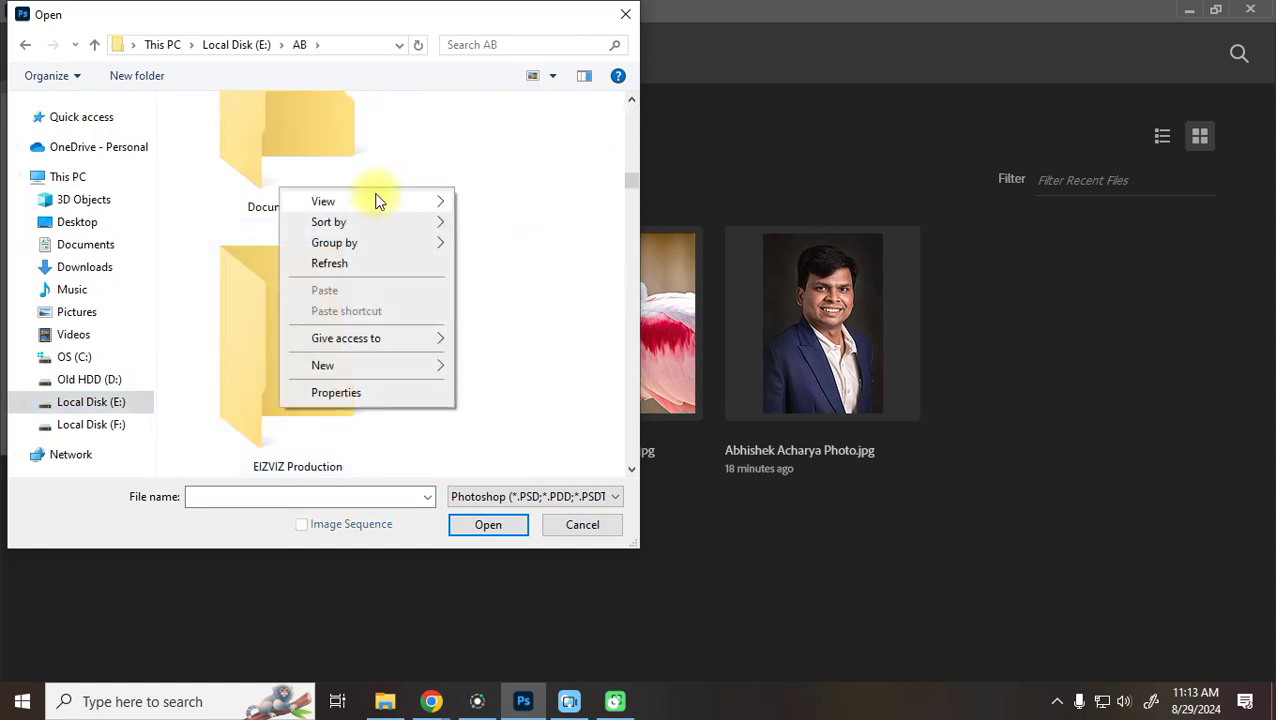
mouse_move(376, 199)
click(497, 284)
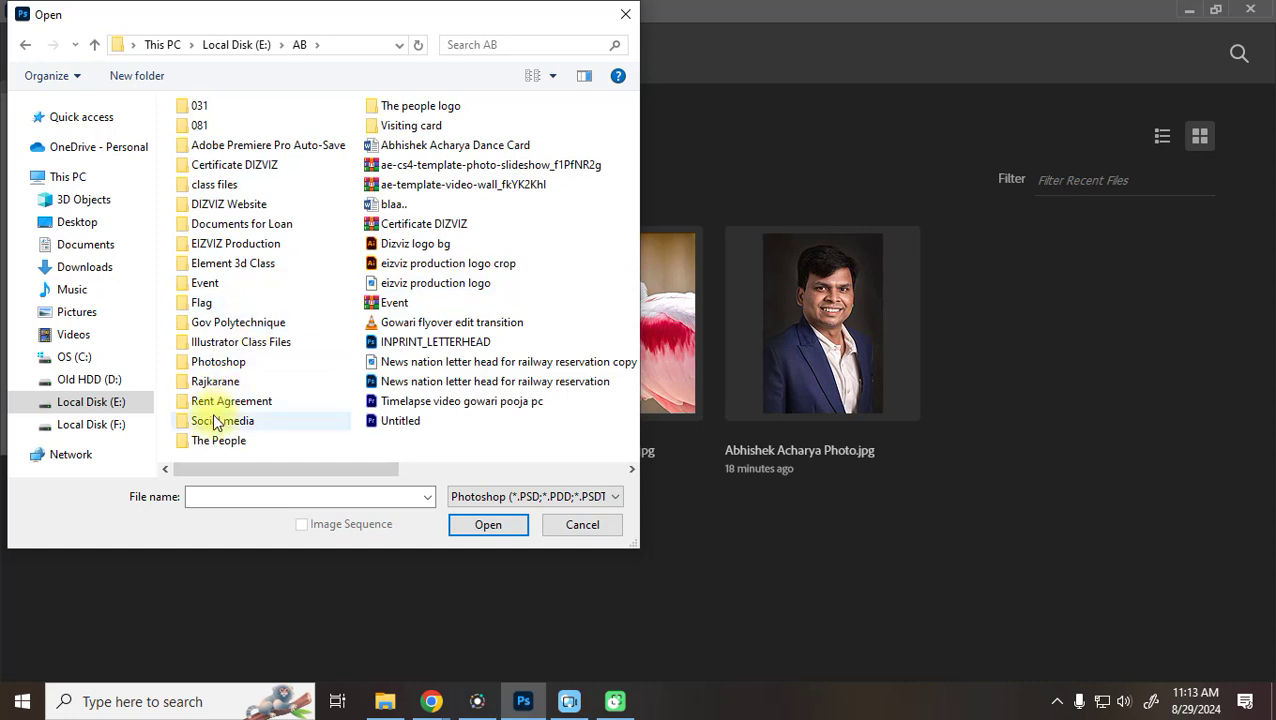
Try to open model-8881740_1280.jpg from the Photoshop\Ref folder with Open As, and dismiss the message
double_click(224, 358)
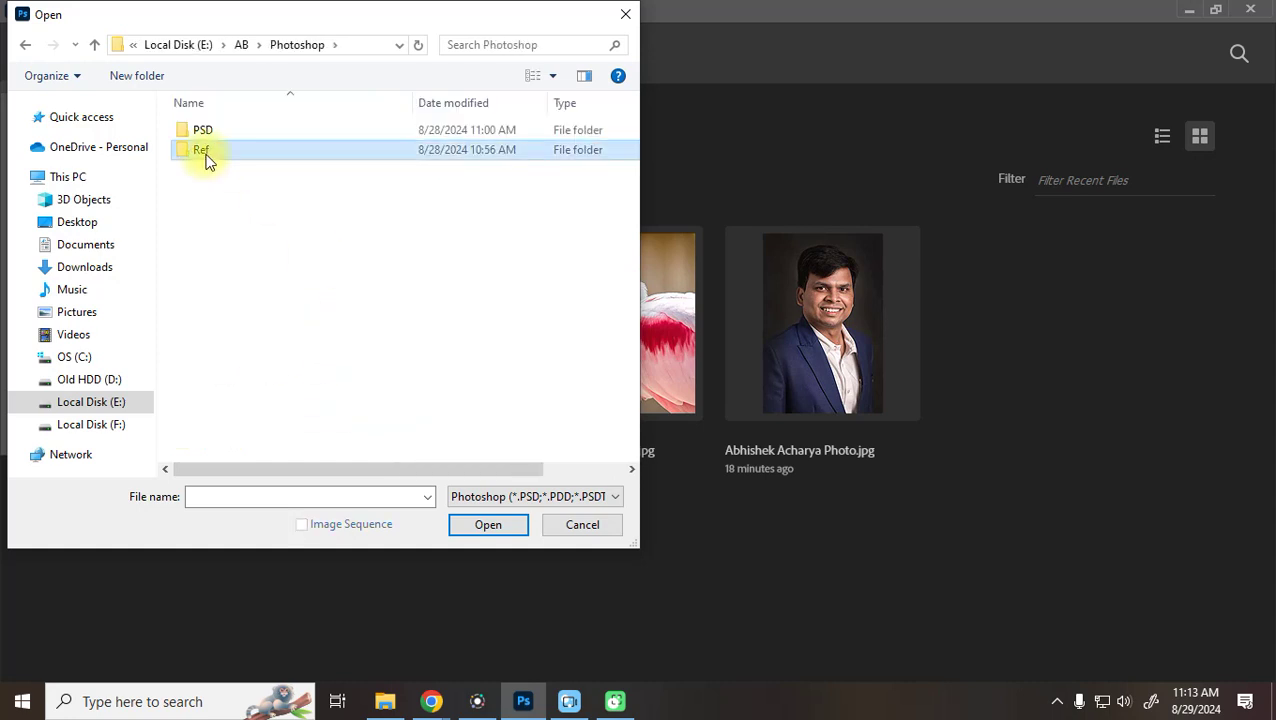
double_click(206, 152)
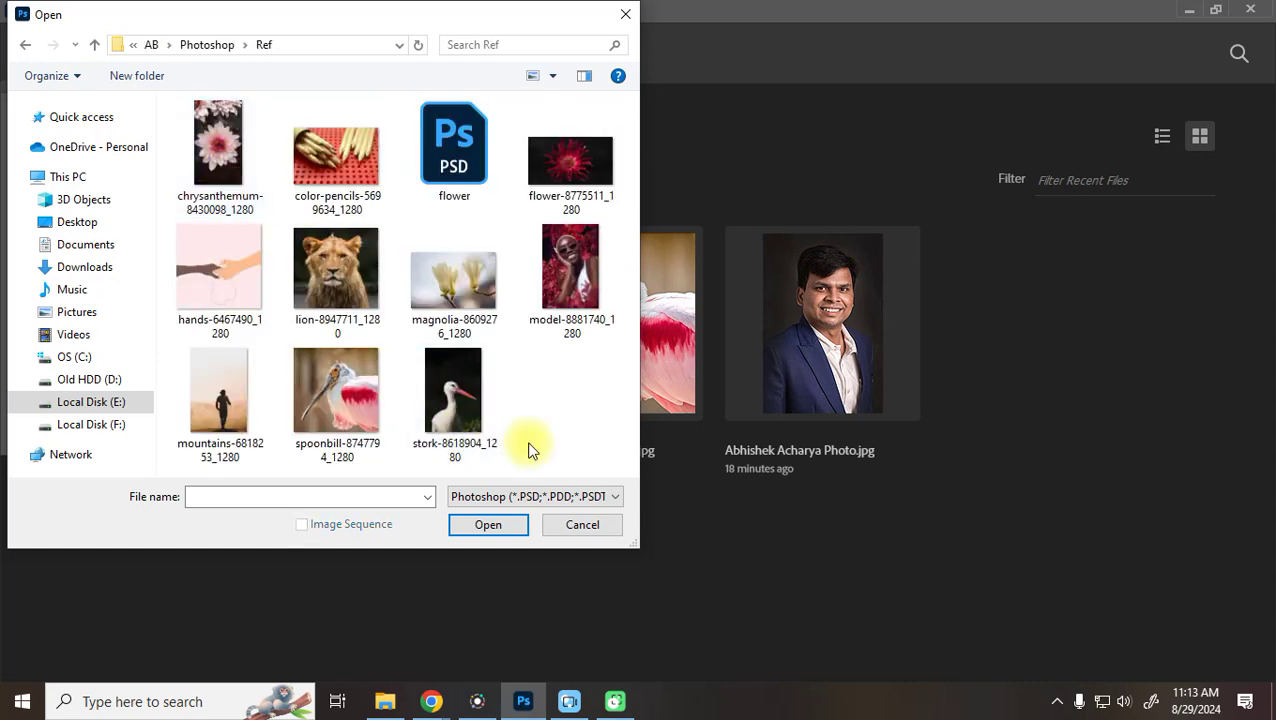
click(595, 267)
click(488, 525)
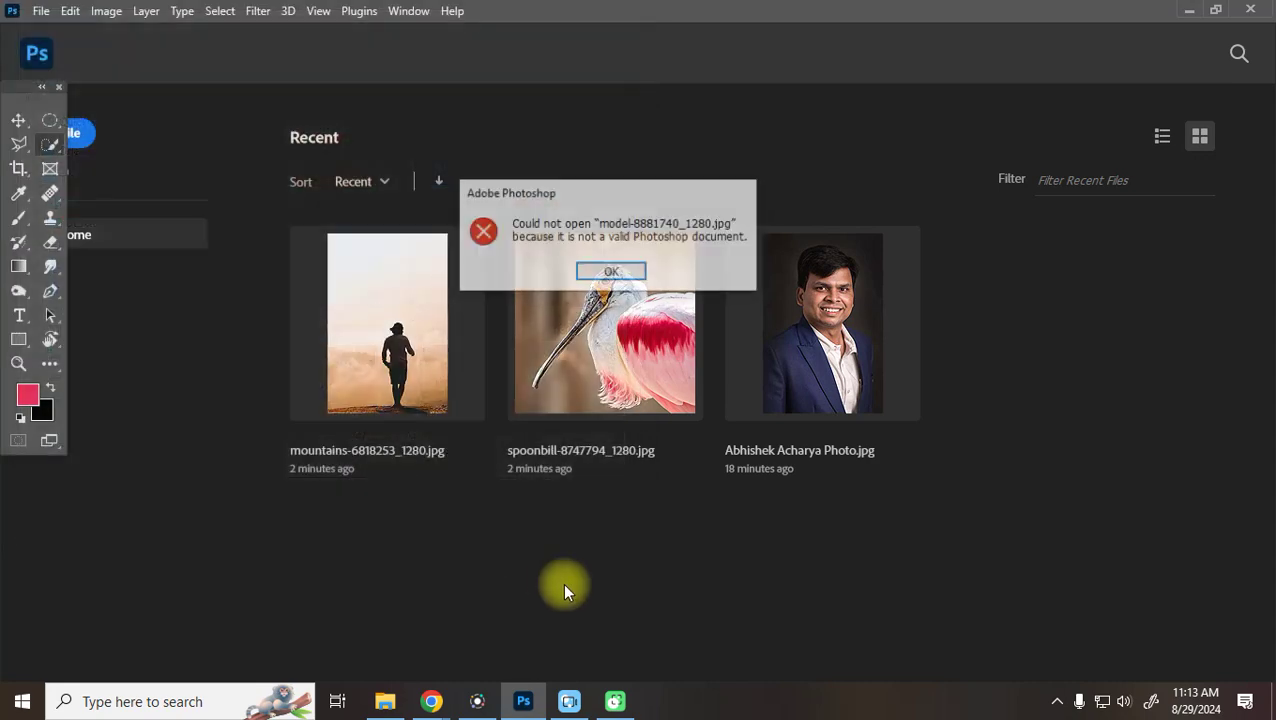
click(611, 272)
Switch to File Explorer and open the AB\Photoshop\Ref folder on Local Disk (E:)
click(41, 11)
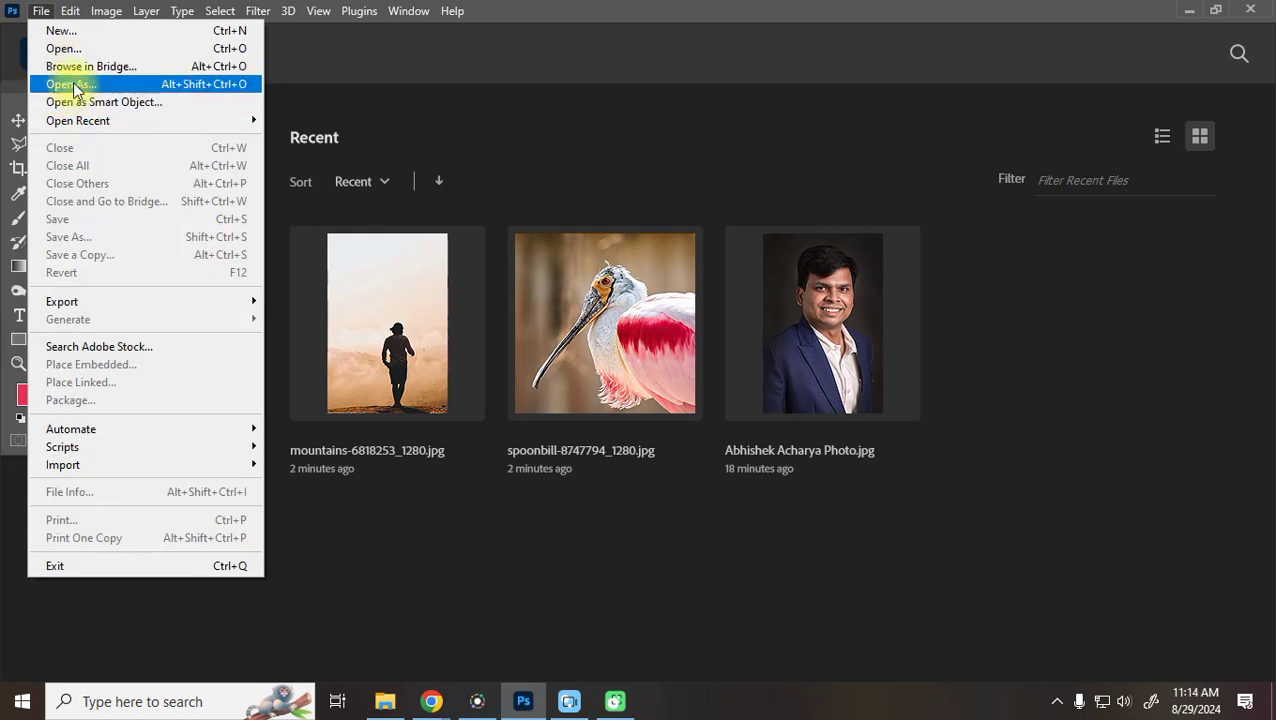
mouse_move(78, 120)
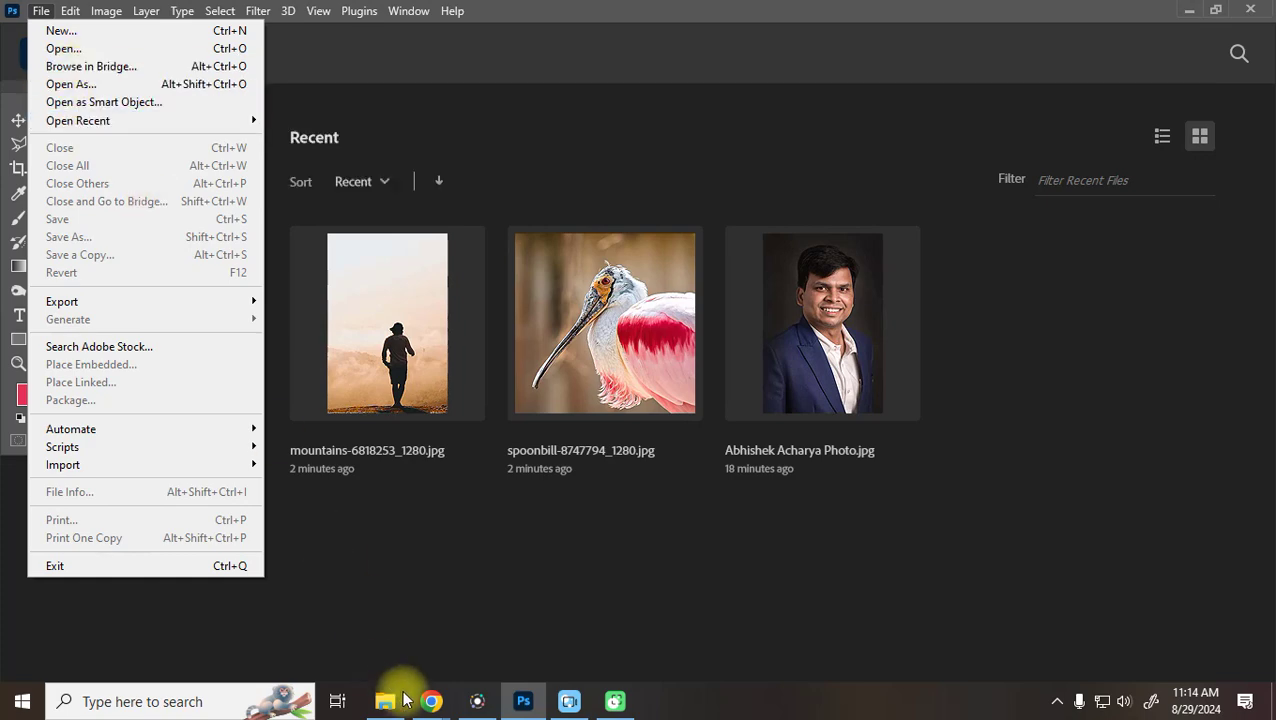
click(405, 699)
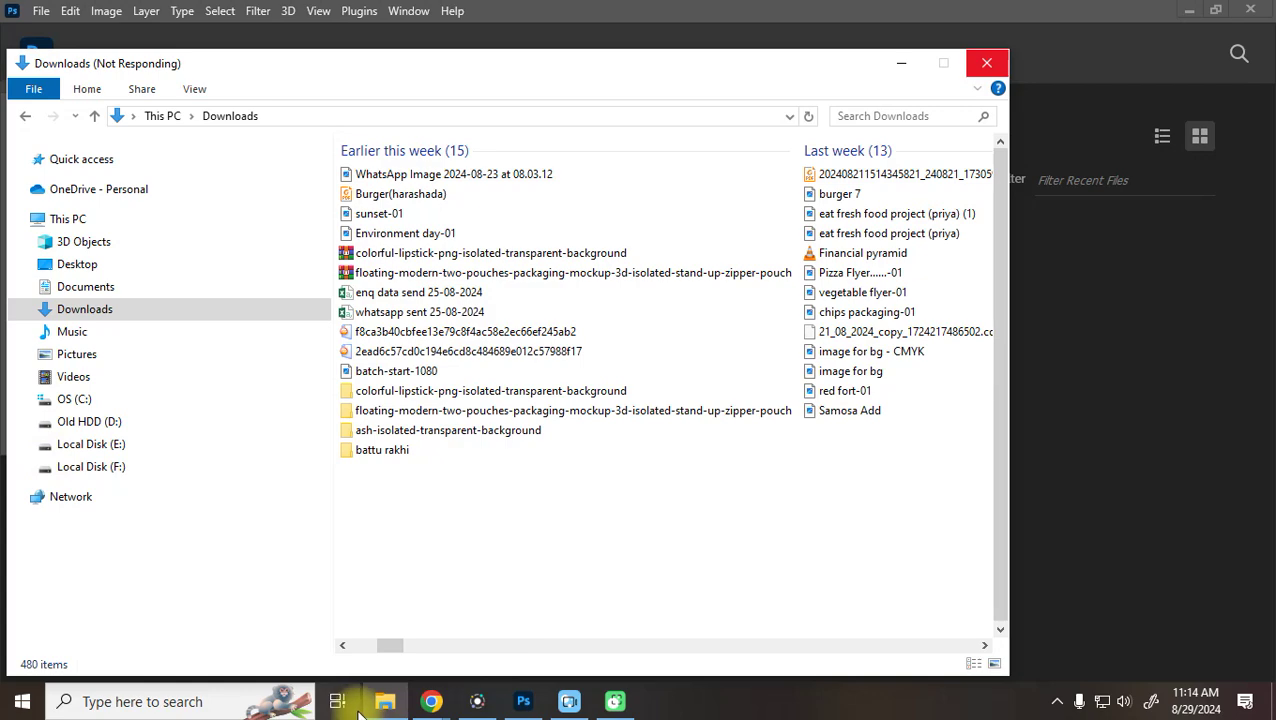
key(super+e)
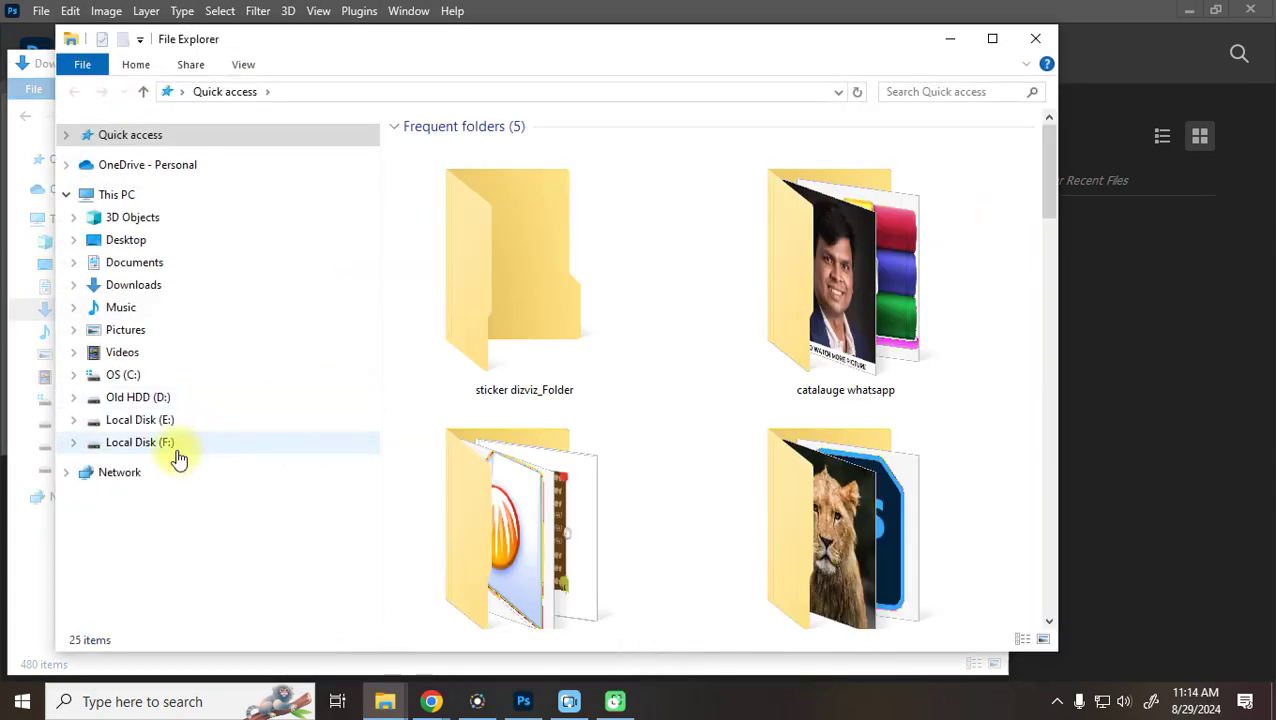
click(156, 419)
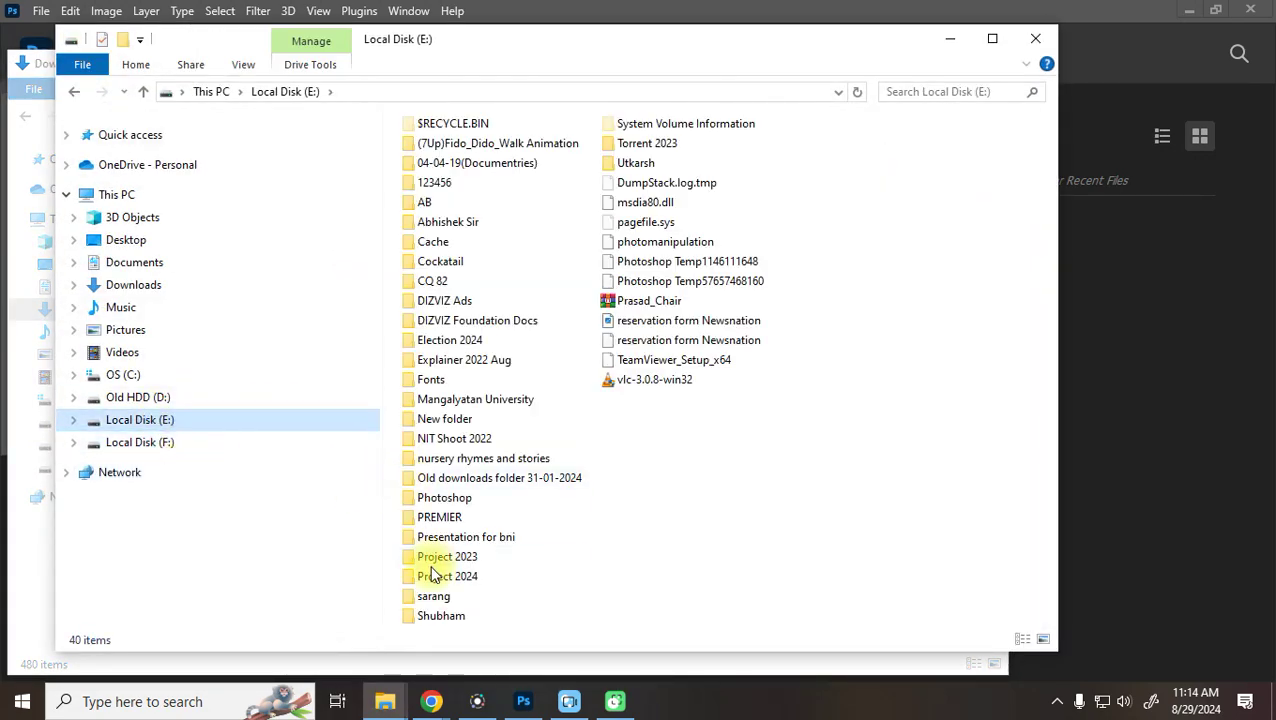
click(158, 443)
click(152, 420)
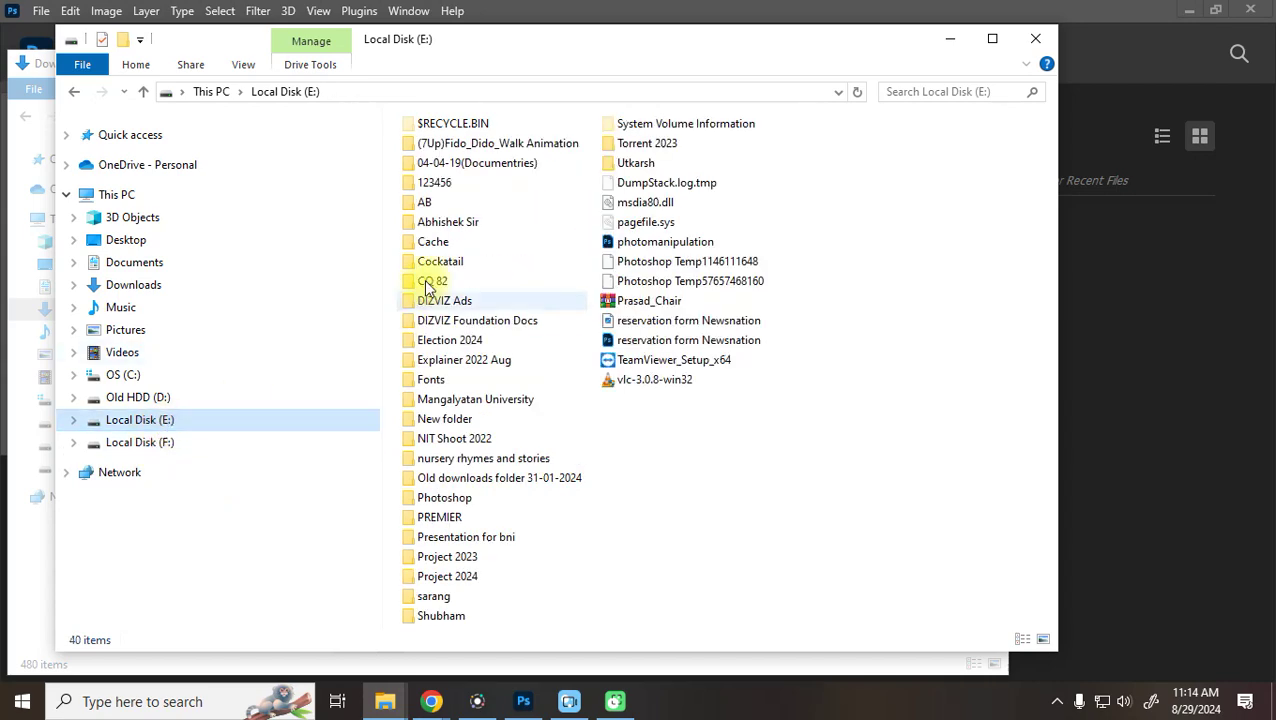
double_click(428, 204)
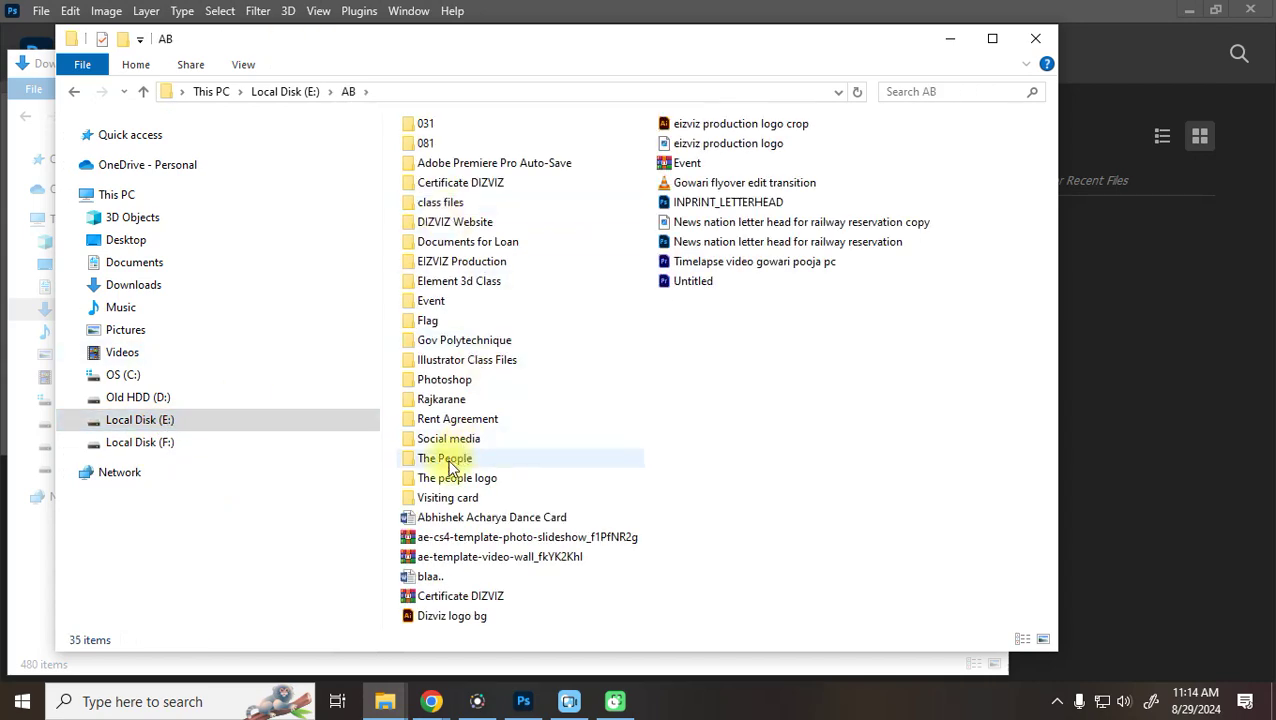
double_click(446, 382)
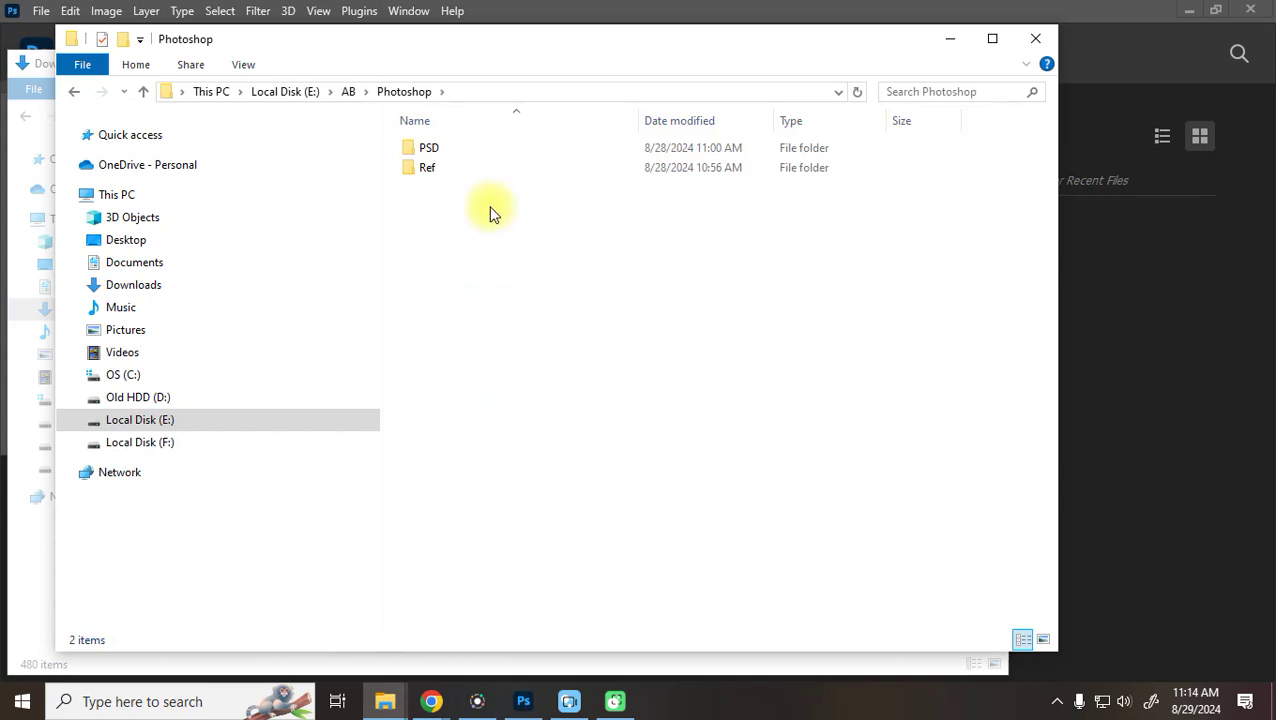
double_click(452, 170)
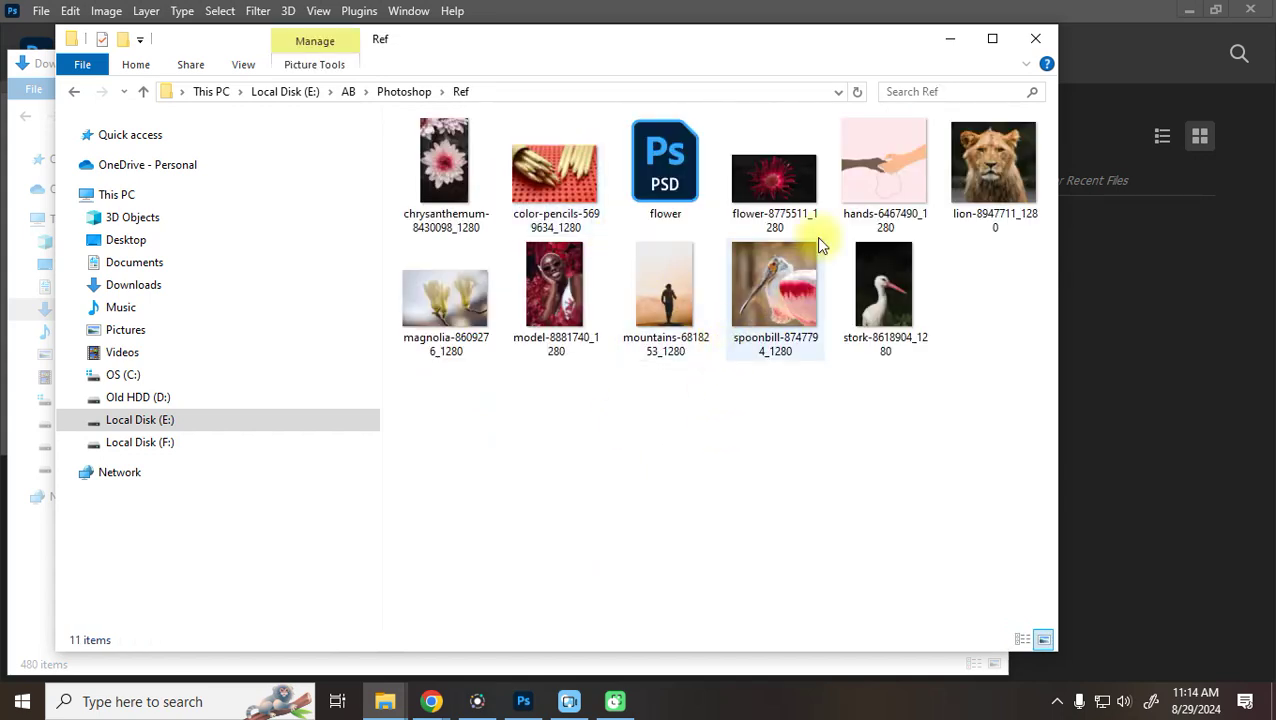
Open the flower-8775511_1280, model-8881740_1280 and magnolia-8609276_1280 images together in Photoshop
click(790, 168)
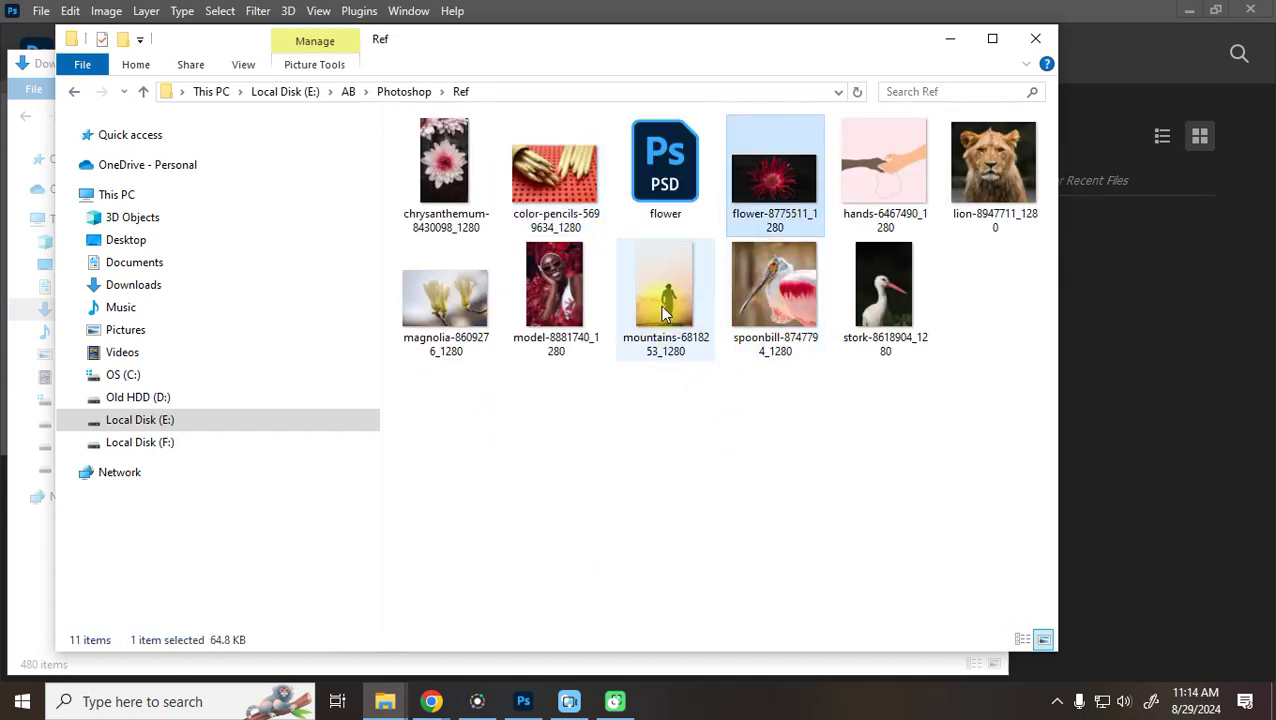
ctrl+click(556, 300)
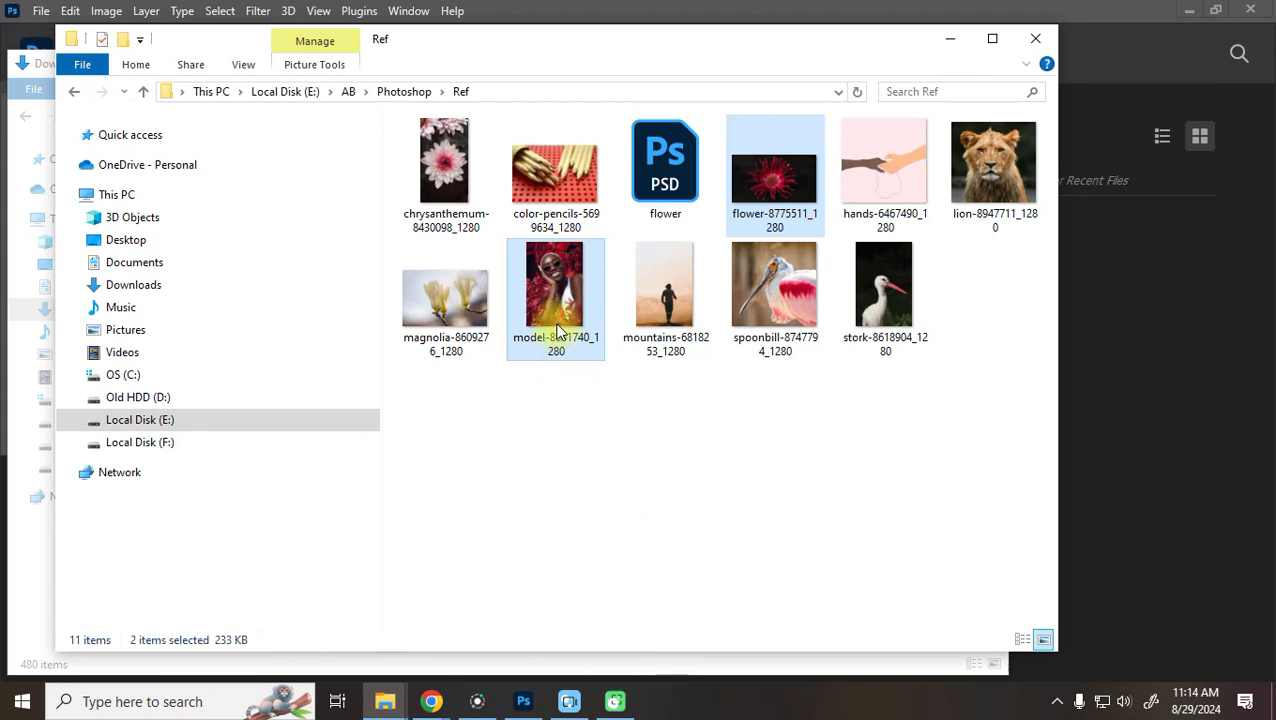
ctrl+click(477, 296)
drag(477, 296, 545, 177)
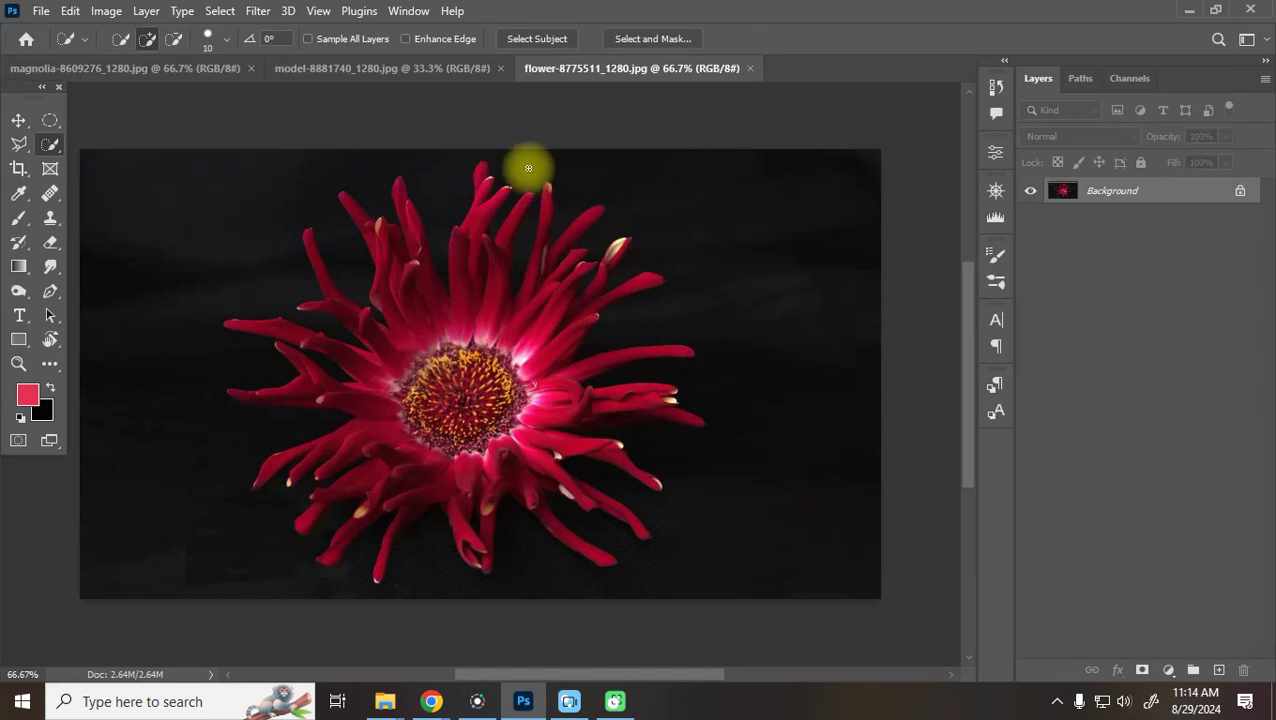
Select the flowers and their branches in magnolia-8609276_1280.jpg with the Quick Selection tool active
click(120, 66)
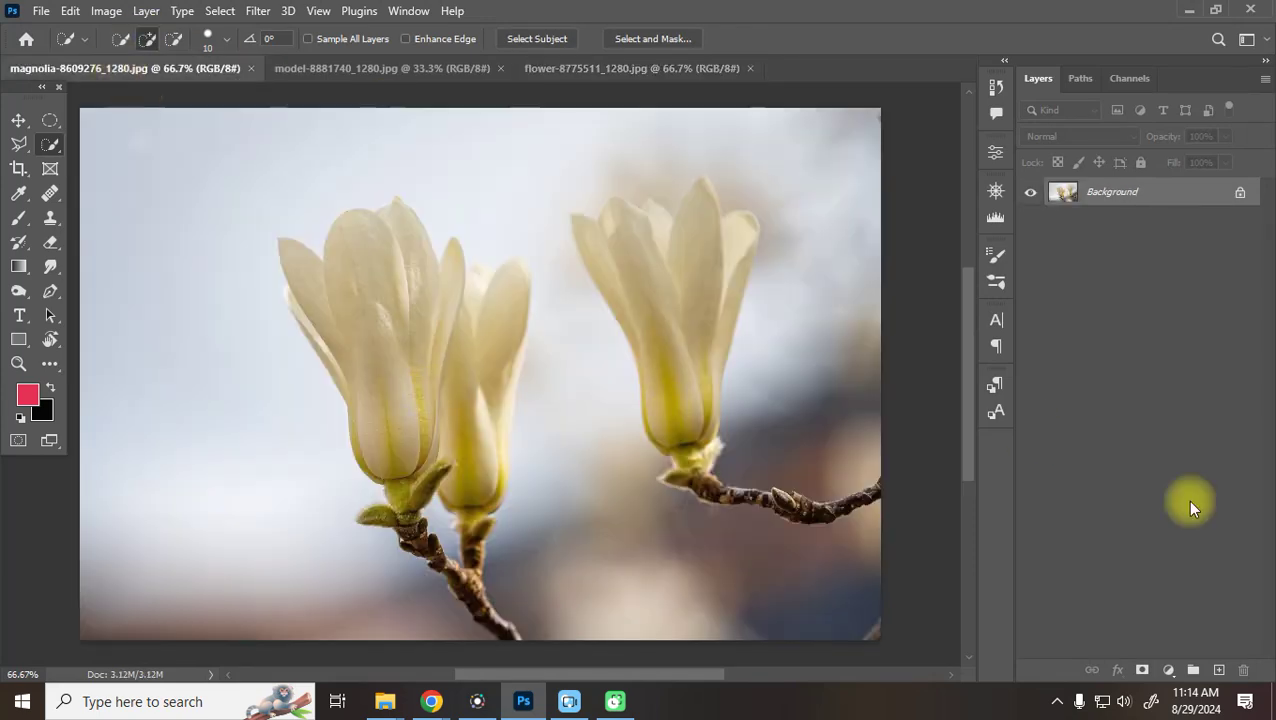
right_click(49, 151)
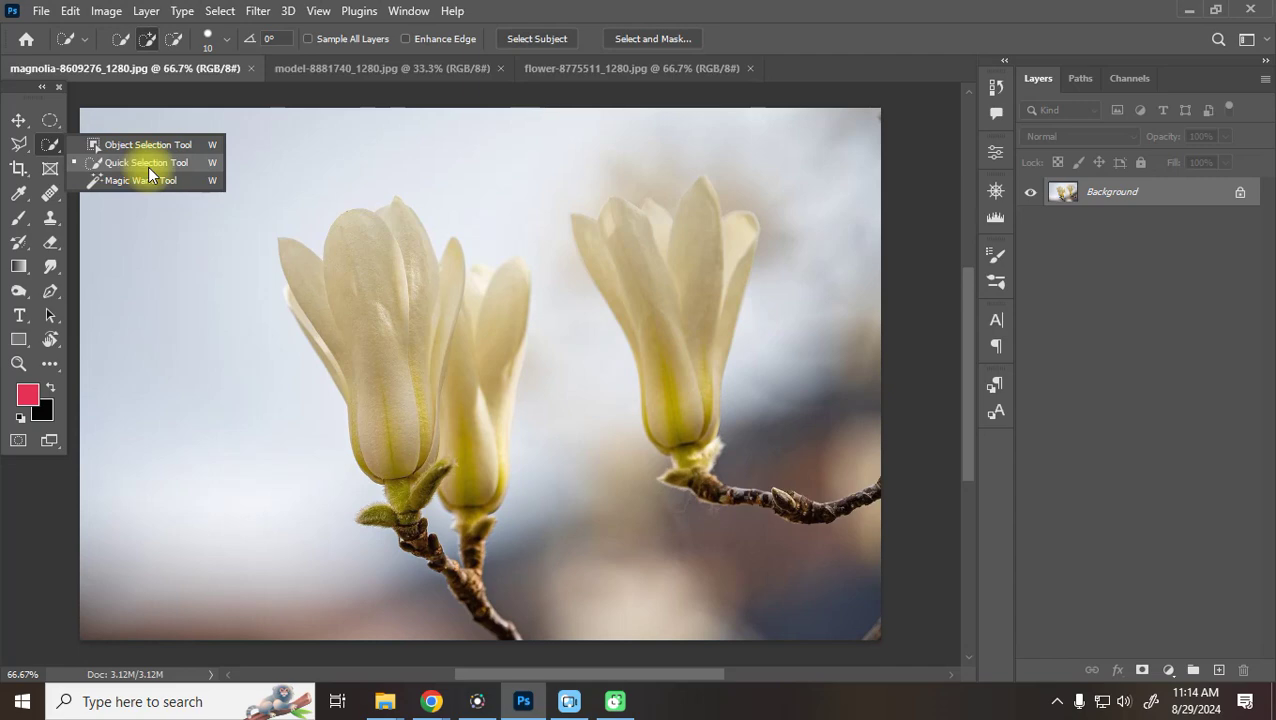
click(148, 166)
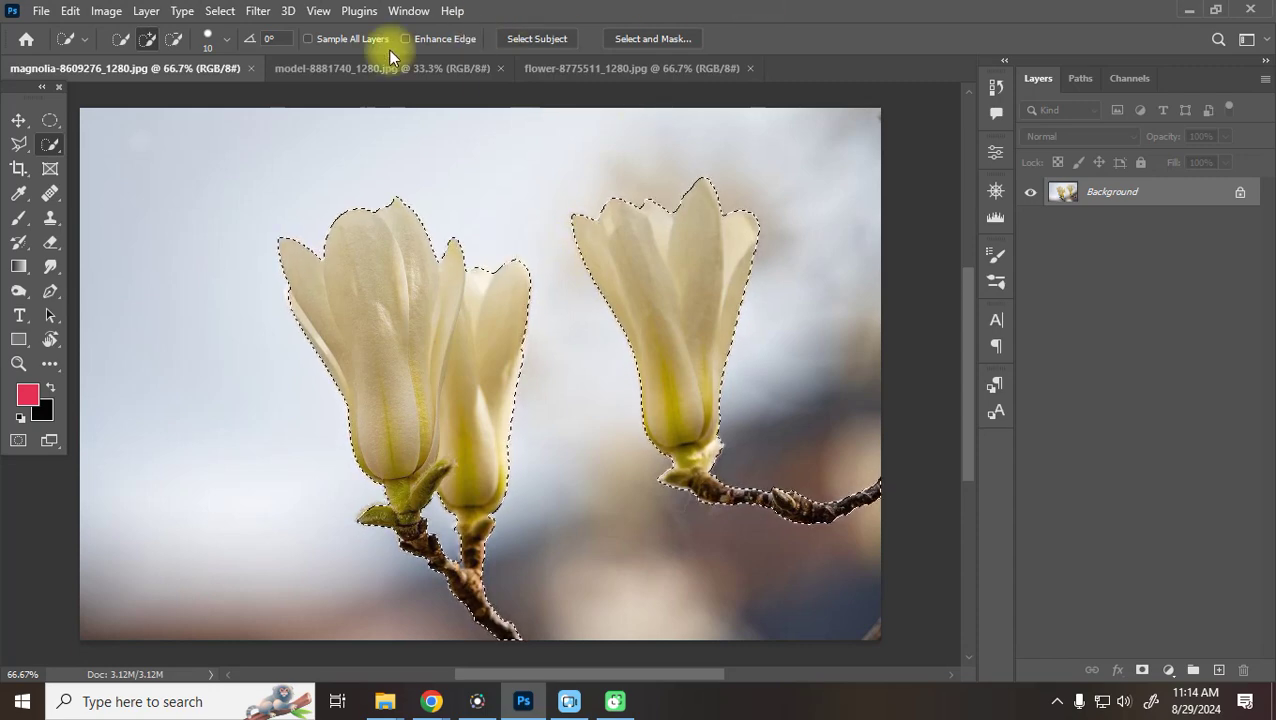
Select the woman in model-8881740_1280.jpg with Select Subject, and add the missing skin area behind her forearm without the surrounding leaves
click(339, 76)
click(555, 42)
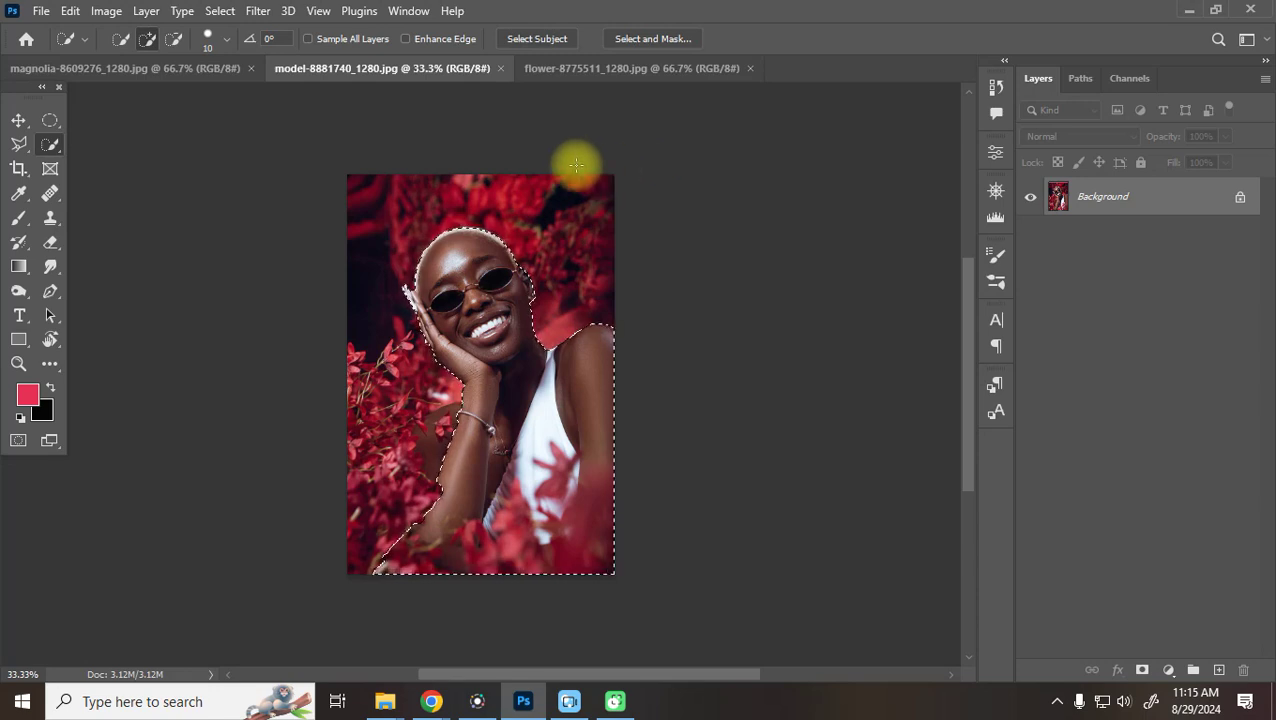
key(ctrl+equal)
key(ctrl+equal)
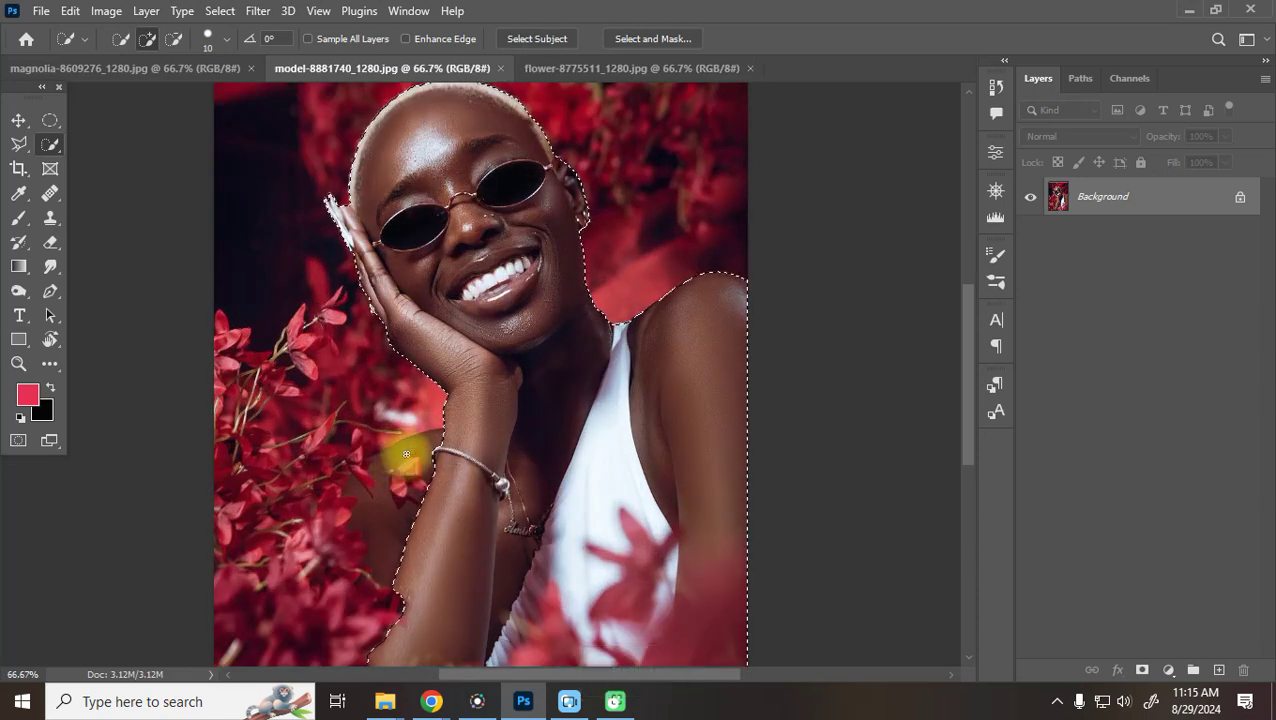
drag(441, 436, 383, 477)
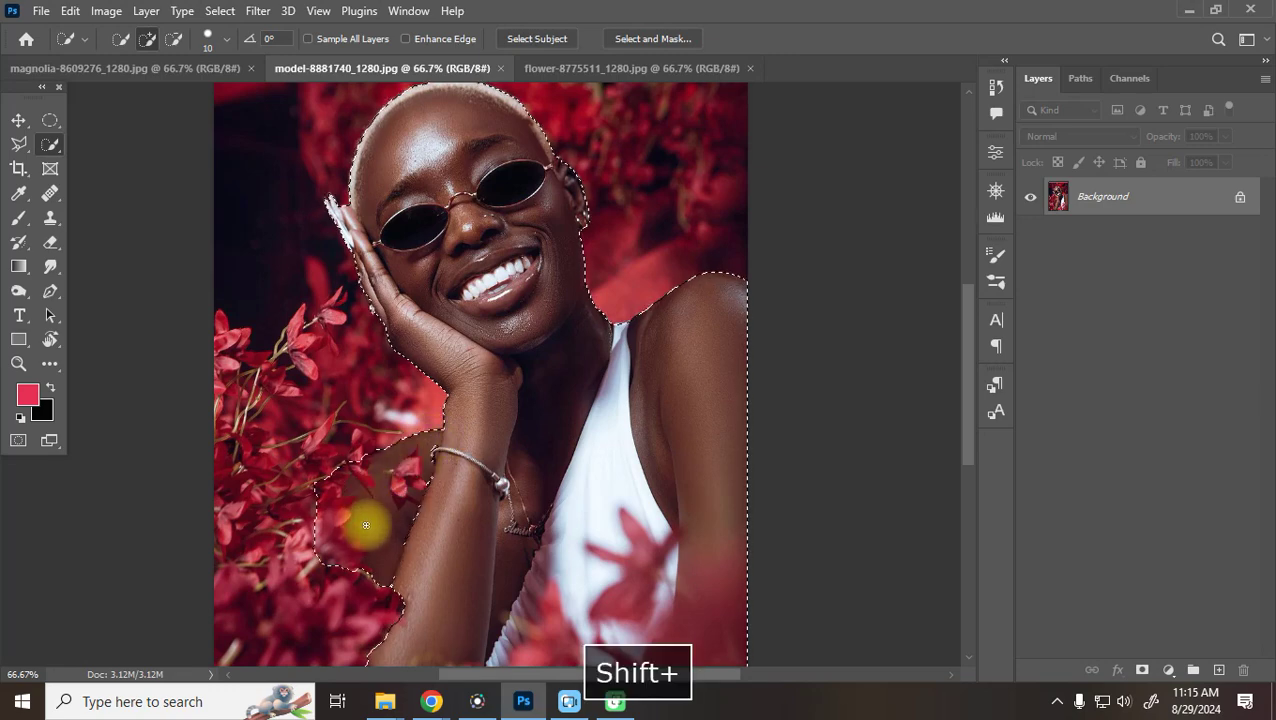
mouse_move(336, 464)
mouse_down()
mouse_move(333, 565)
mouse_move(313, 478)
mouse_move(342, 456)
mouse_move(420, 497)
mouse_up()
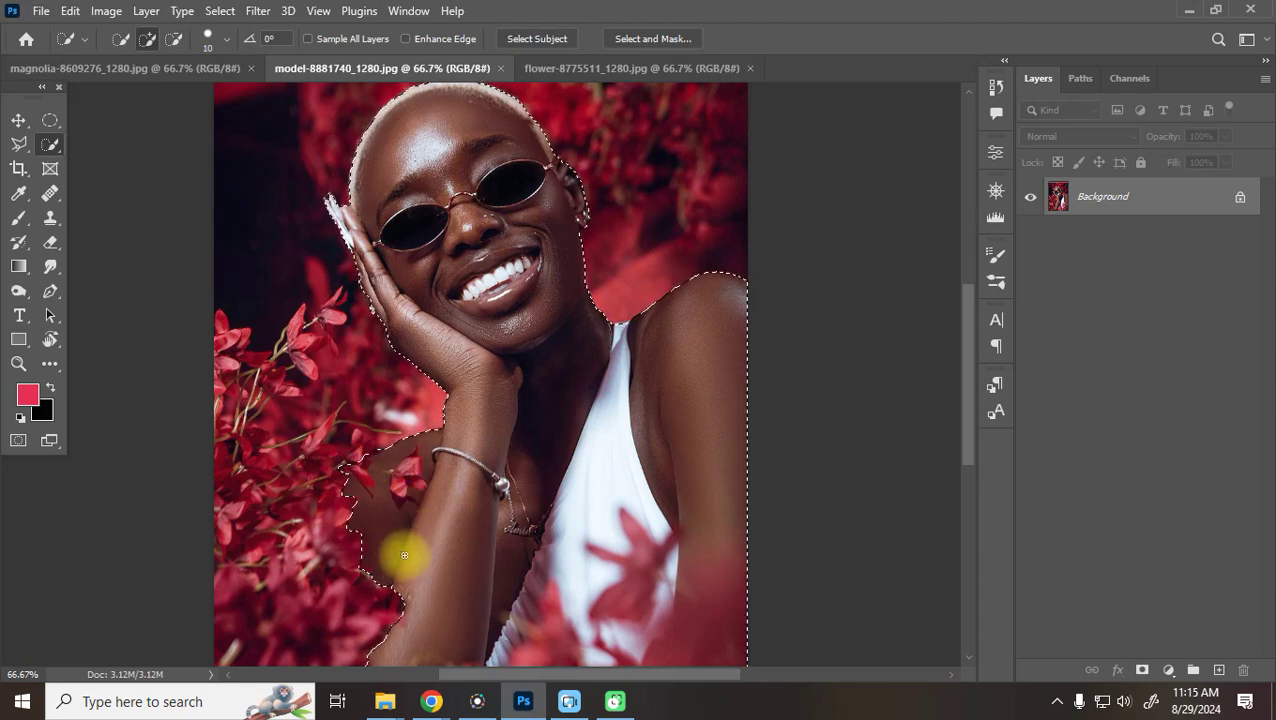
scroll(530, 525, up, 2)
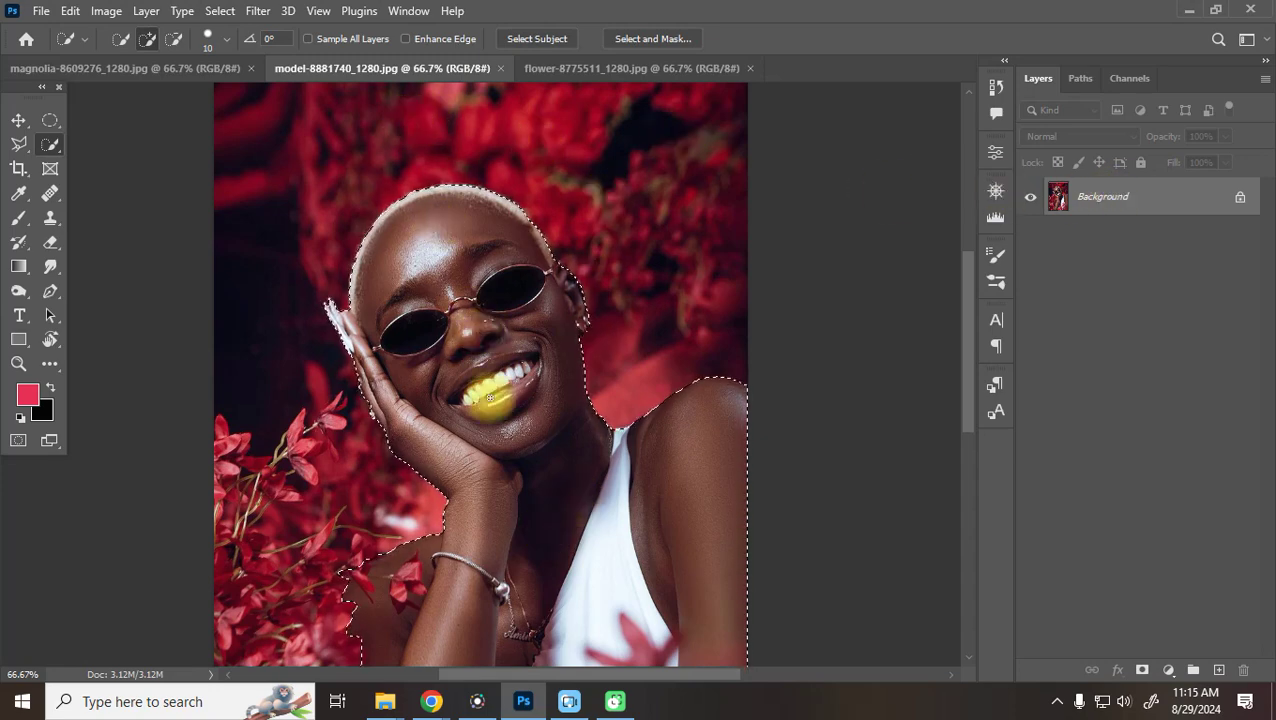
right_click(493, 326)
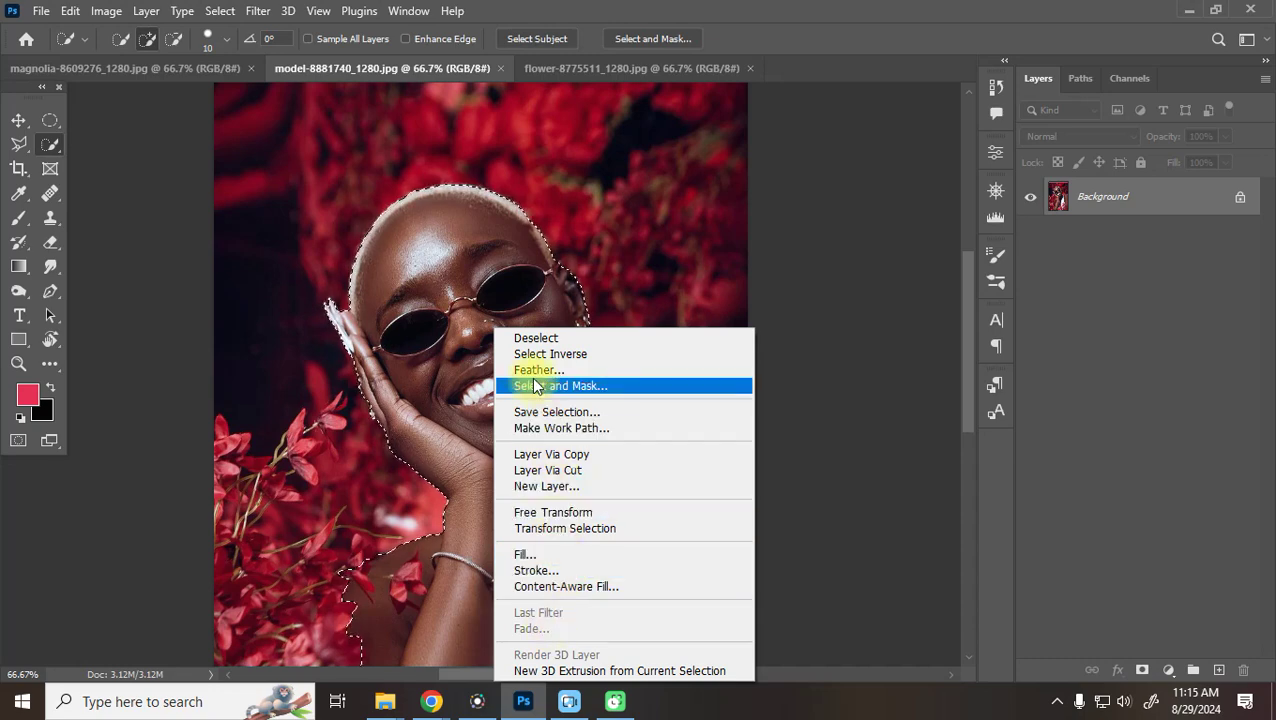
click(45, 145)
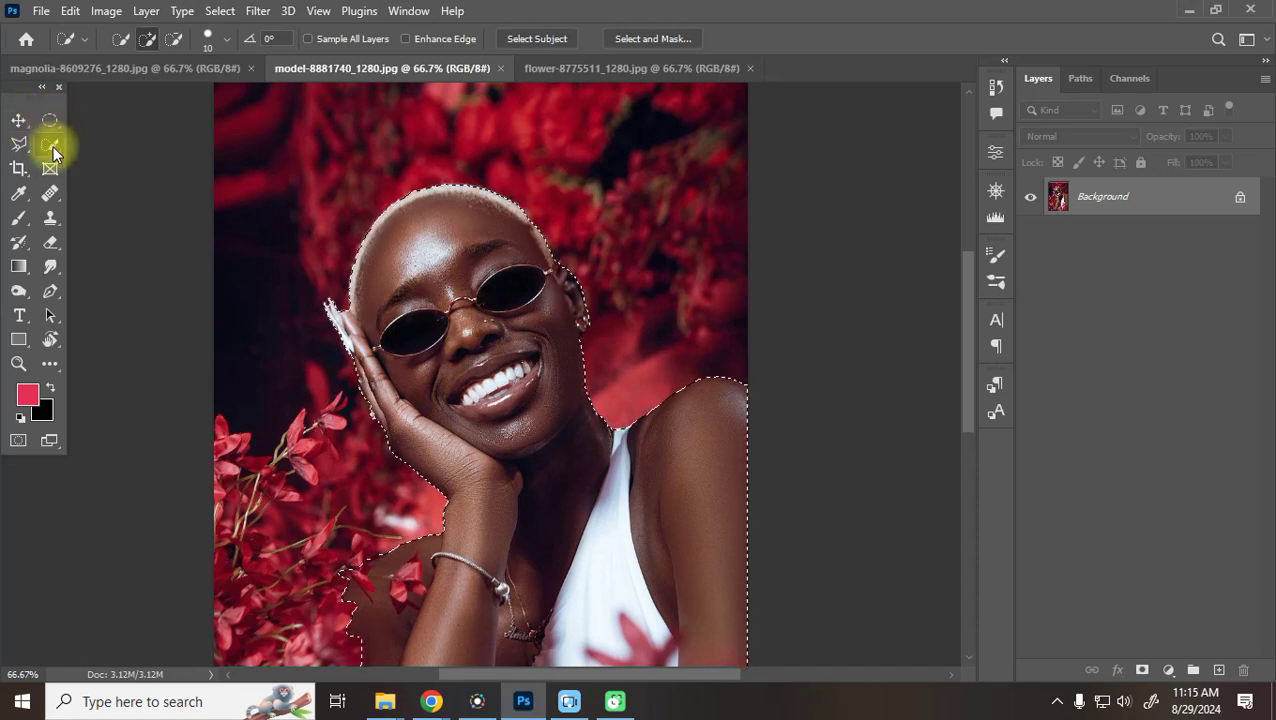
right_click(489, 322)
click(536, 362)
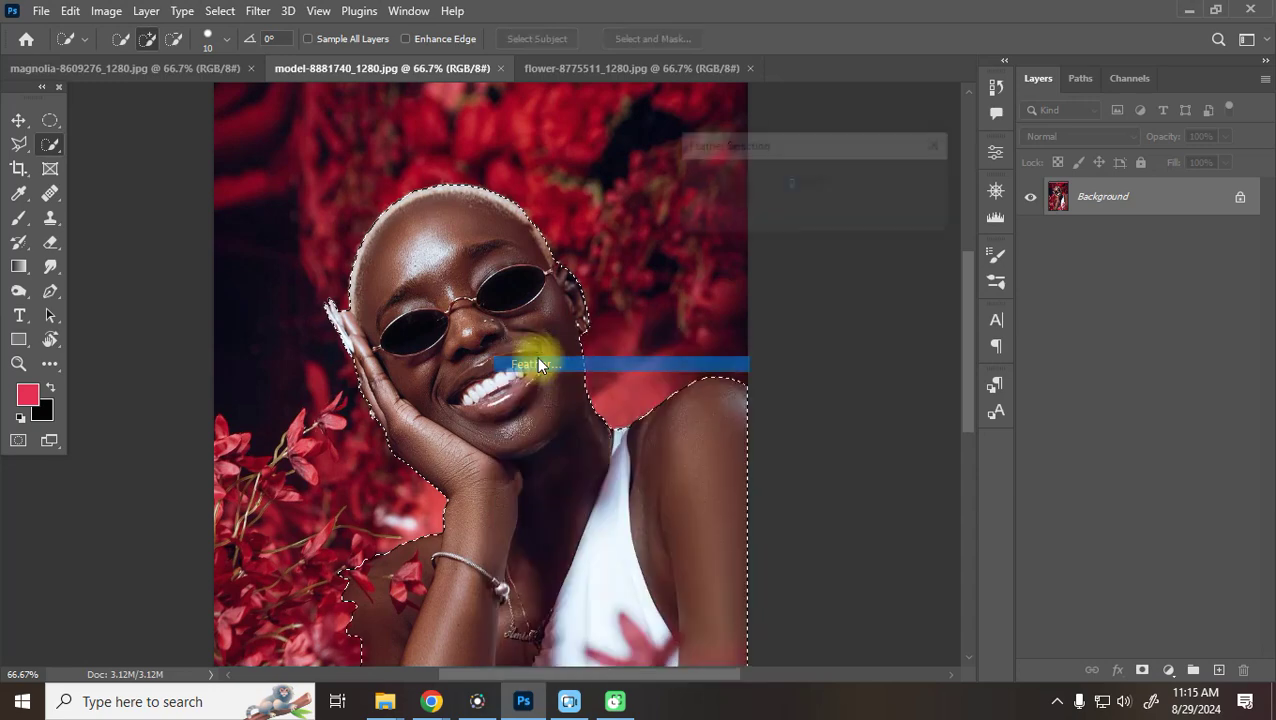
click(926, 213)
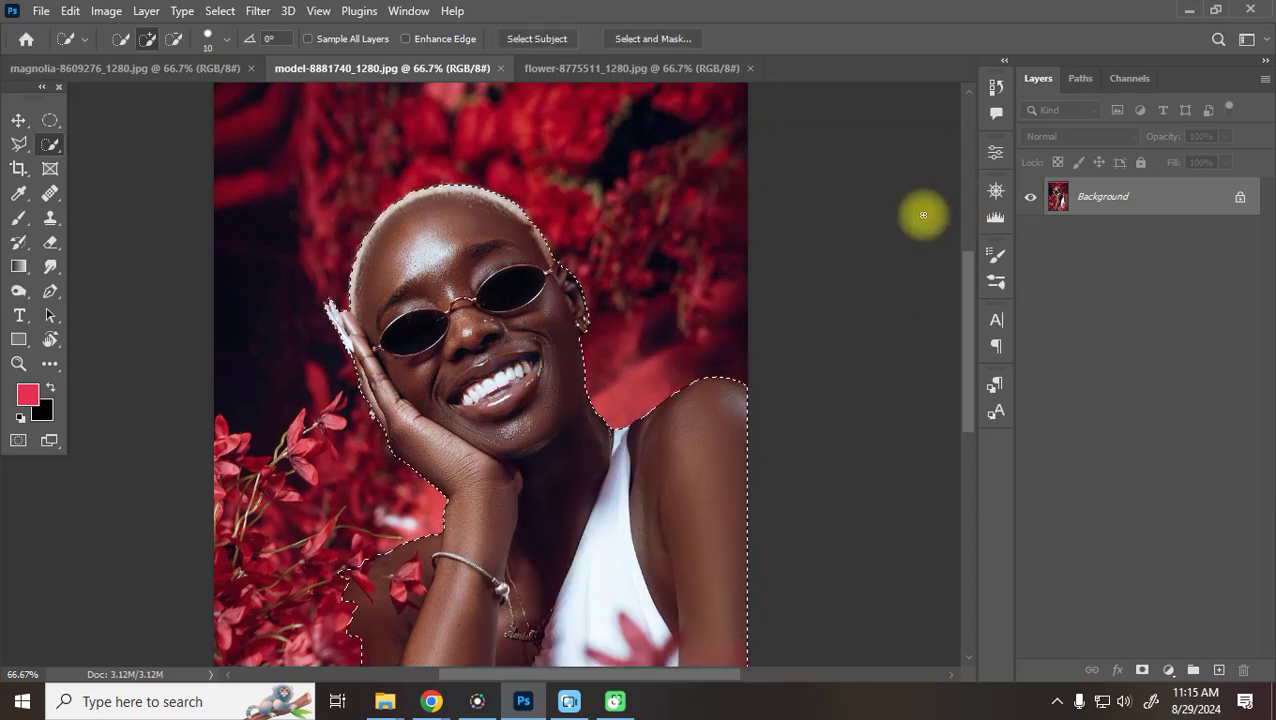
Feather the selection around the woman with a radius of 2 pixels
key(shift+F6)
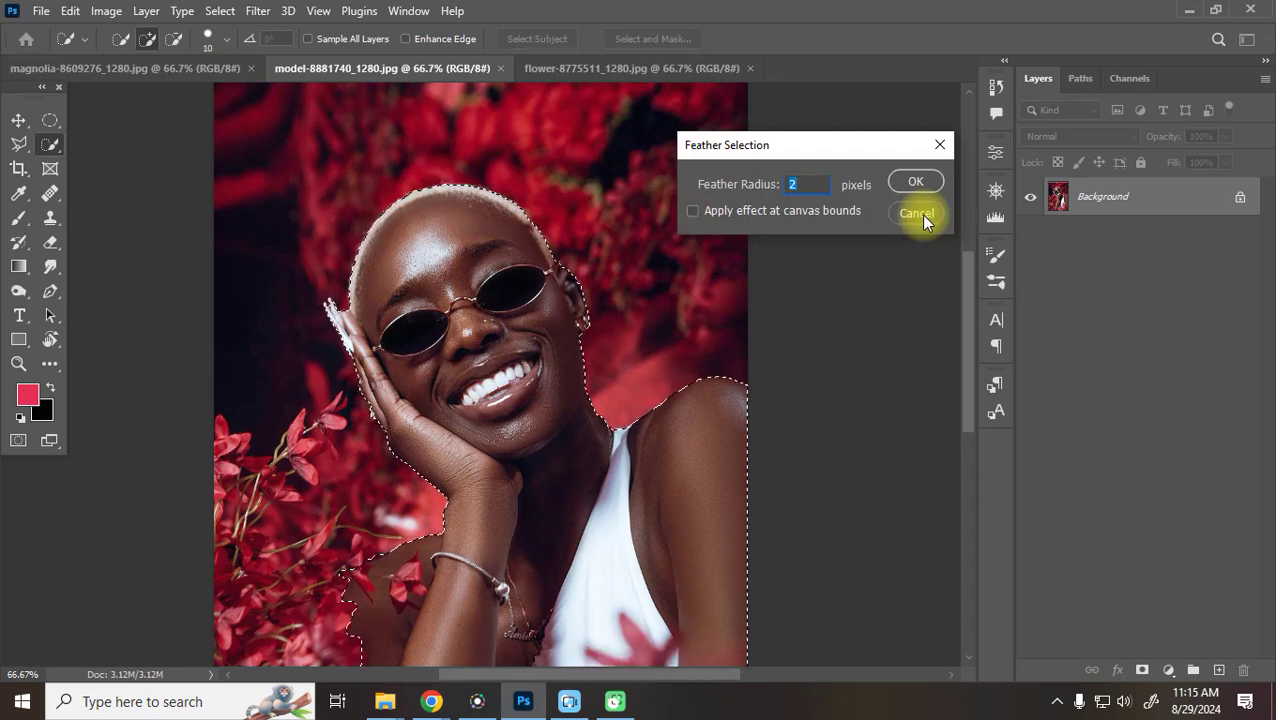
click(908, 186)
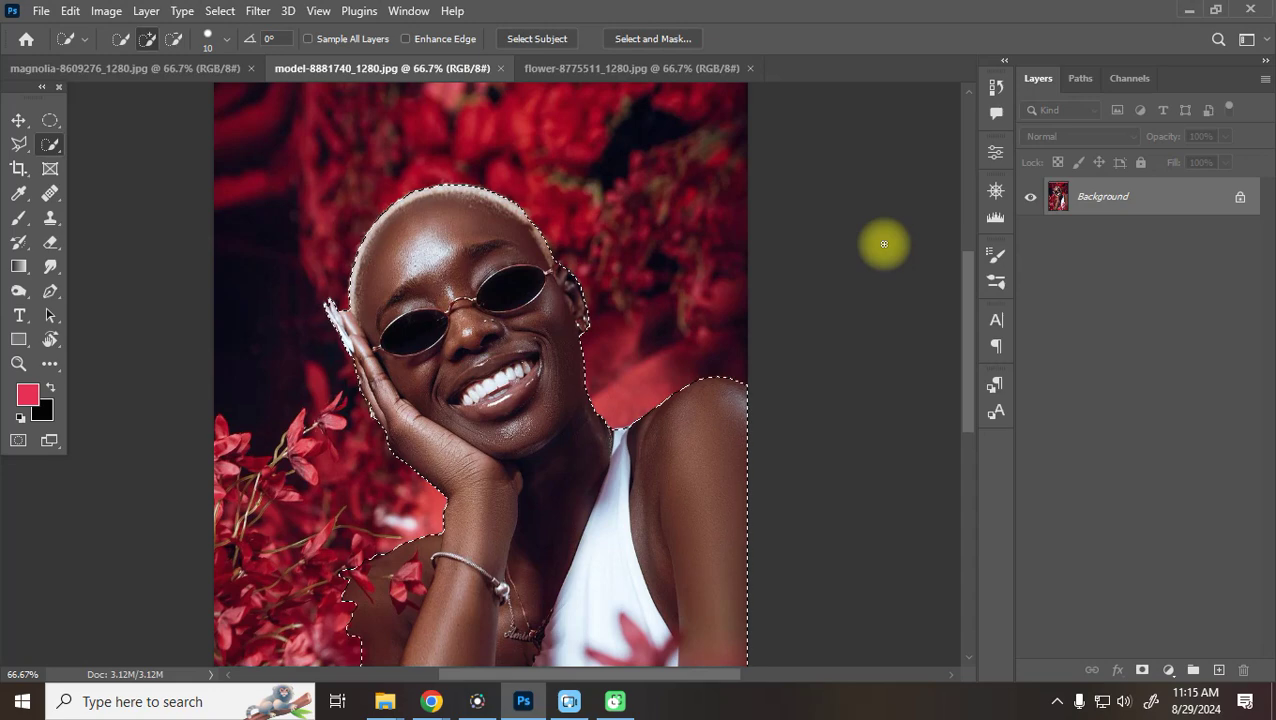
right_click(437, 281)
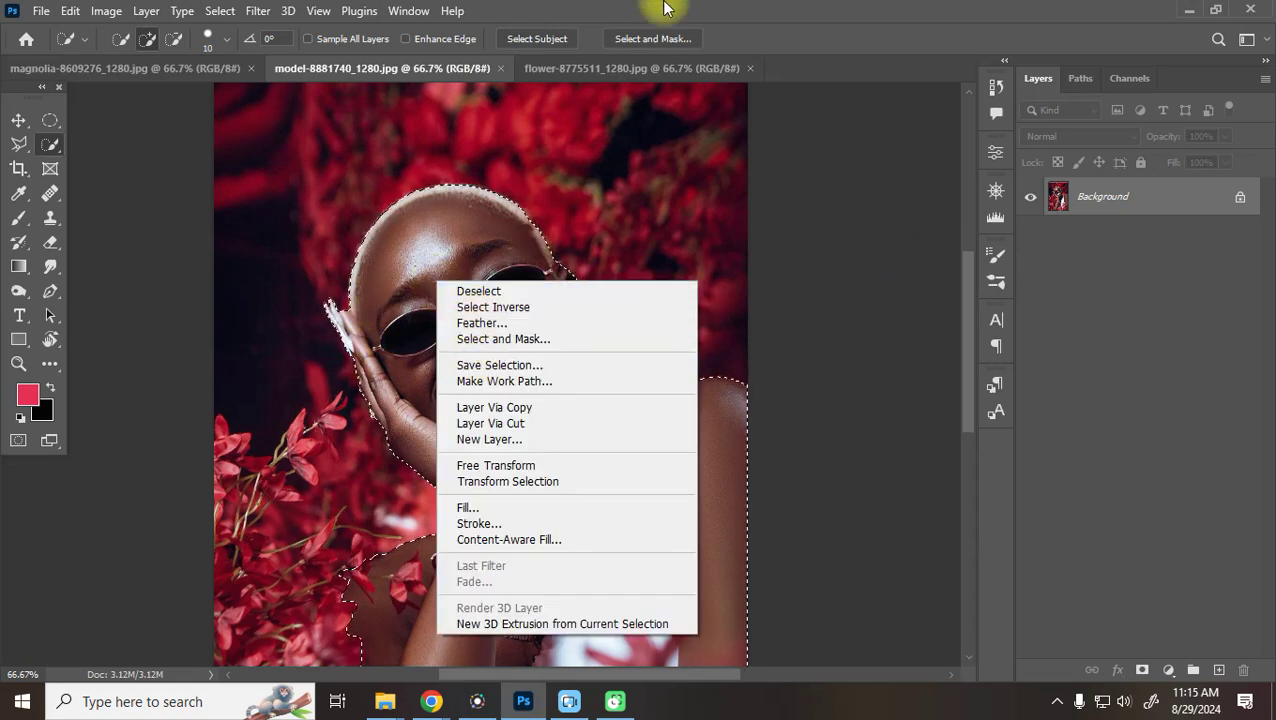
click(697, 8)
Invert the selection to the background and invert it back to the woman
key(ctrl+shift+i)
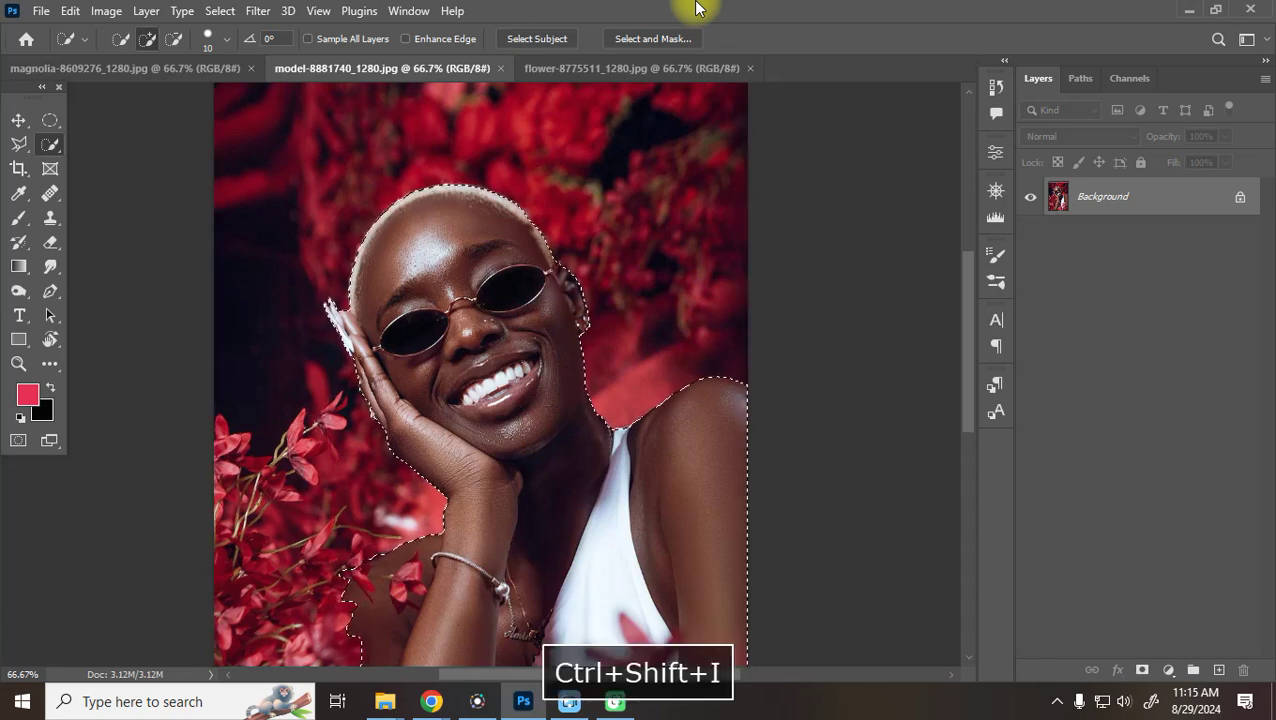
right_click(430, 318)
click(479, 318)
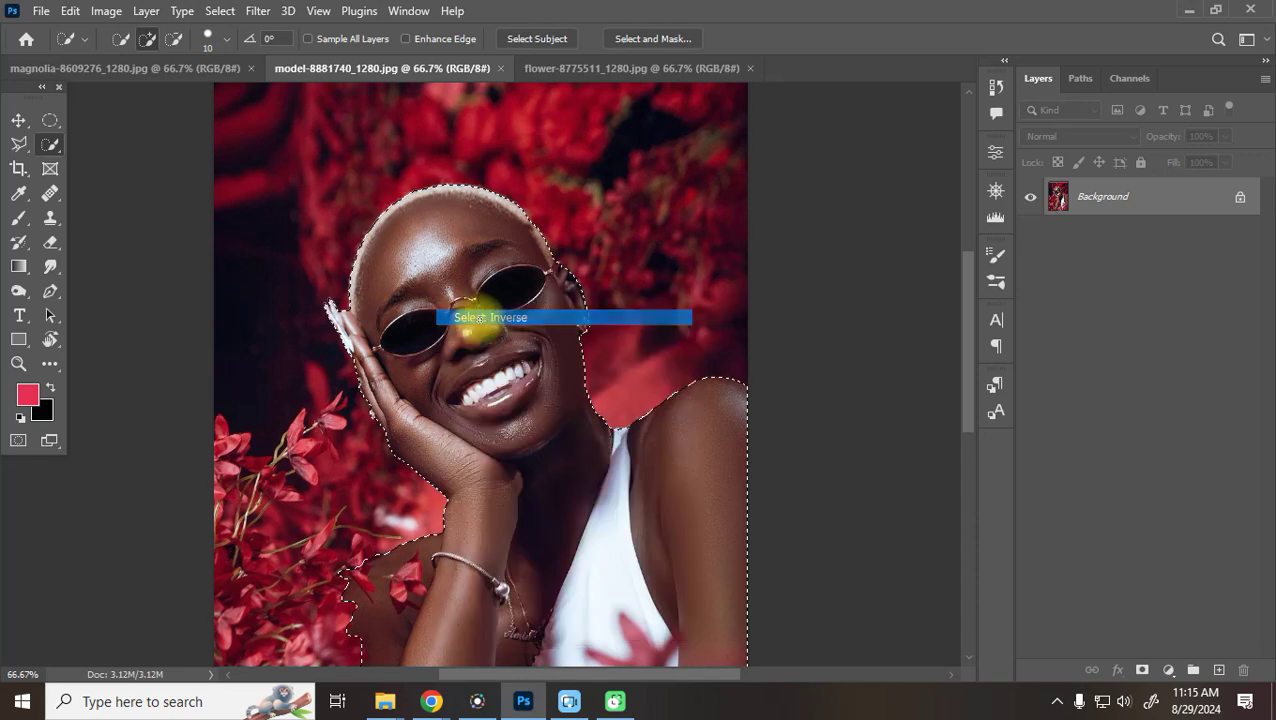
right_click(480, 320)
click(515, 342)
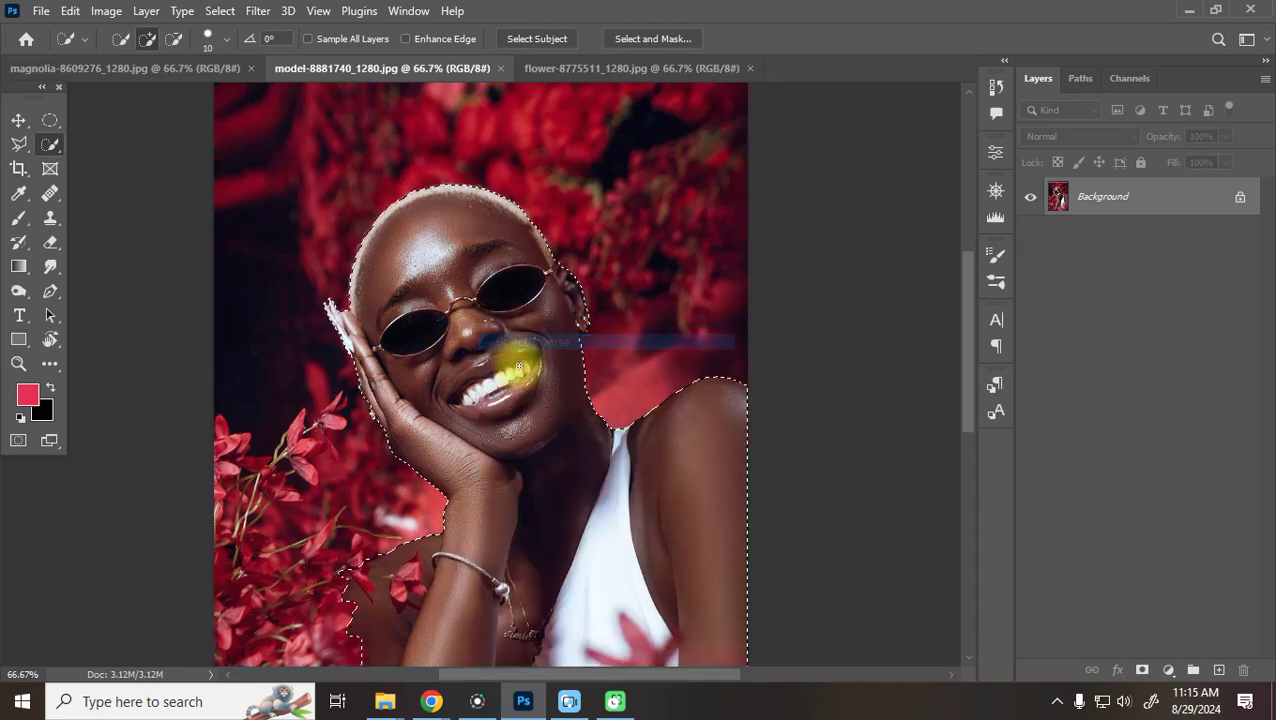
right_click(506, 329)
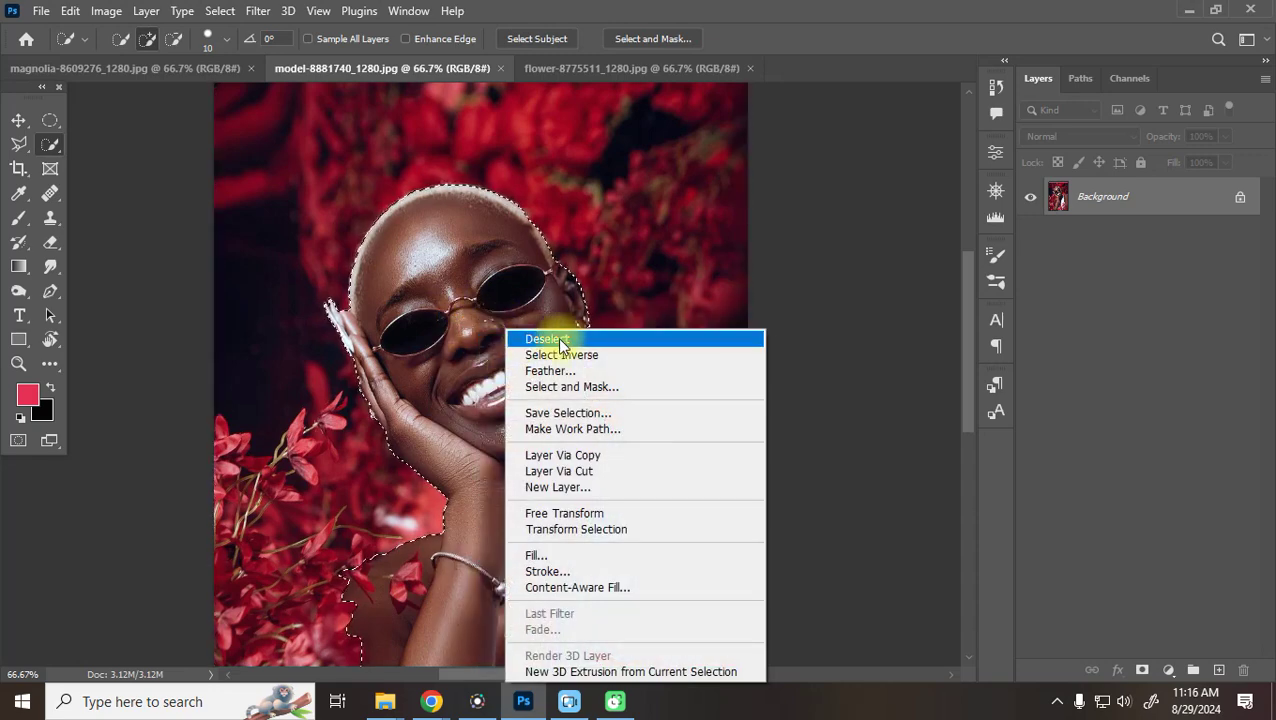
click(828, 8)
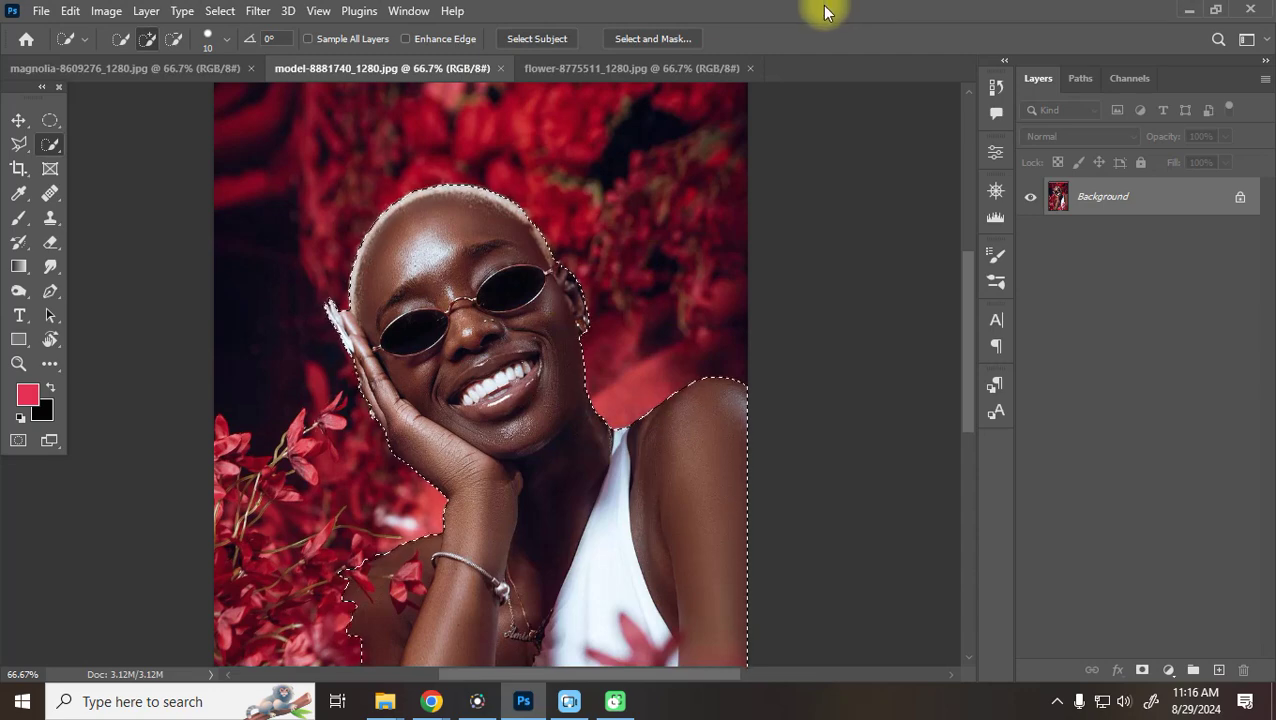
Feather the selection around the woman with a radius of 1 pixel
right_click(466, 316)
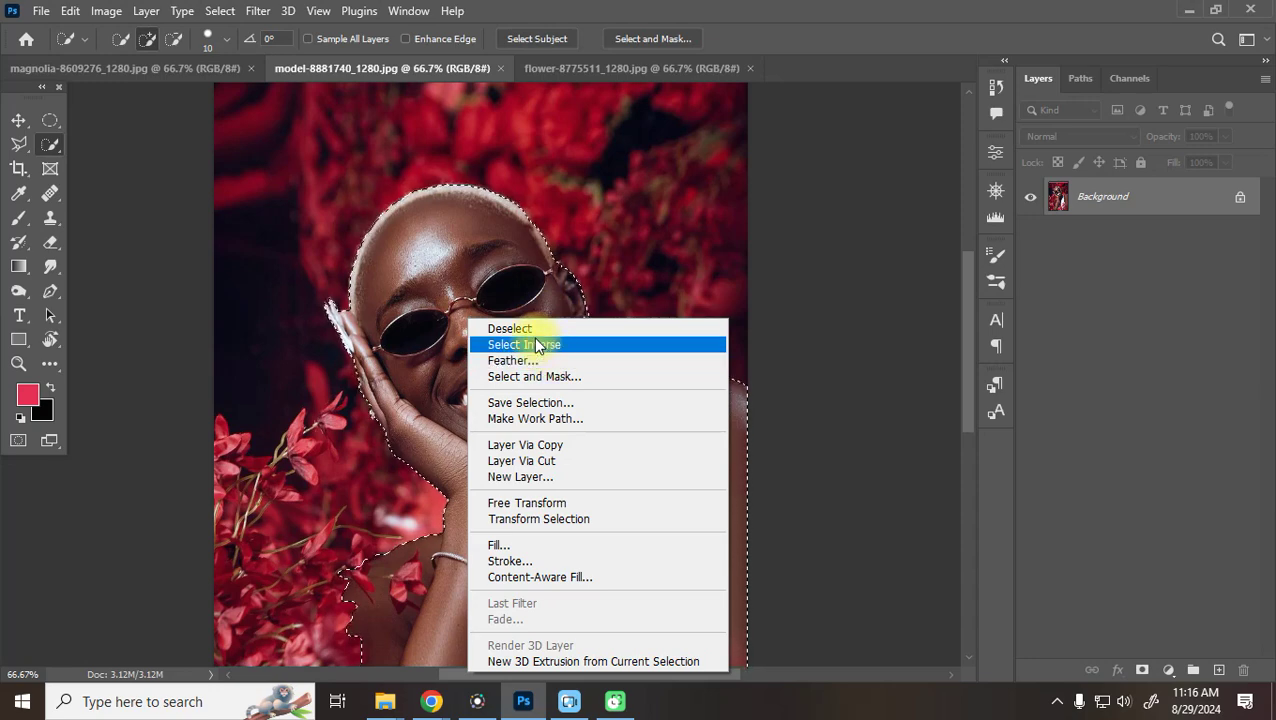
click(512, 361)
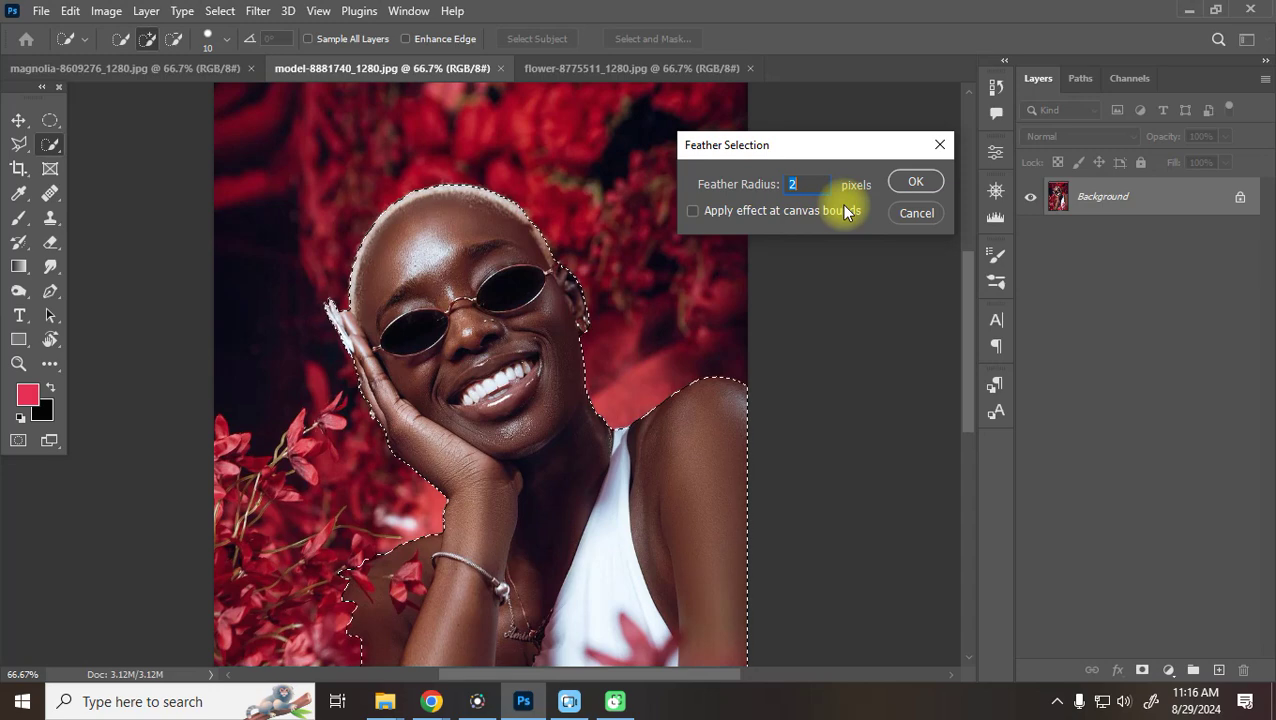
text(1)
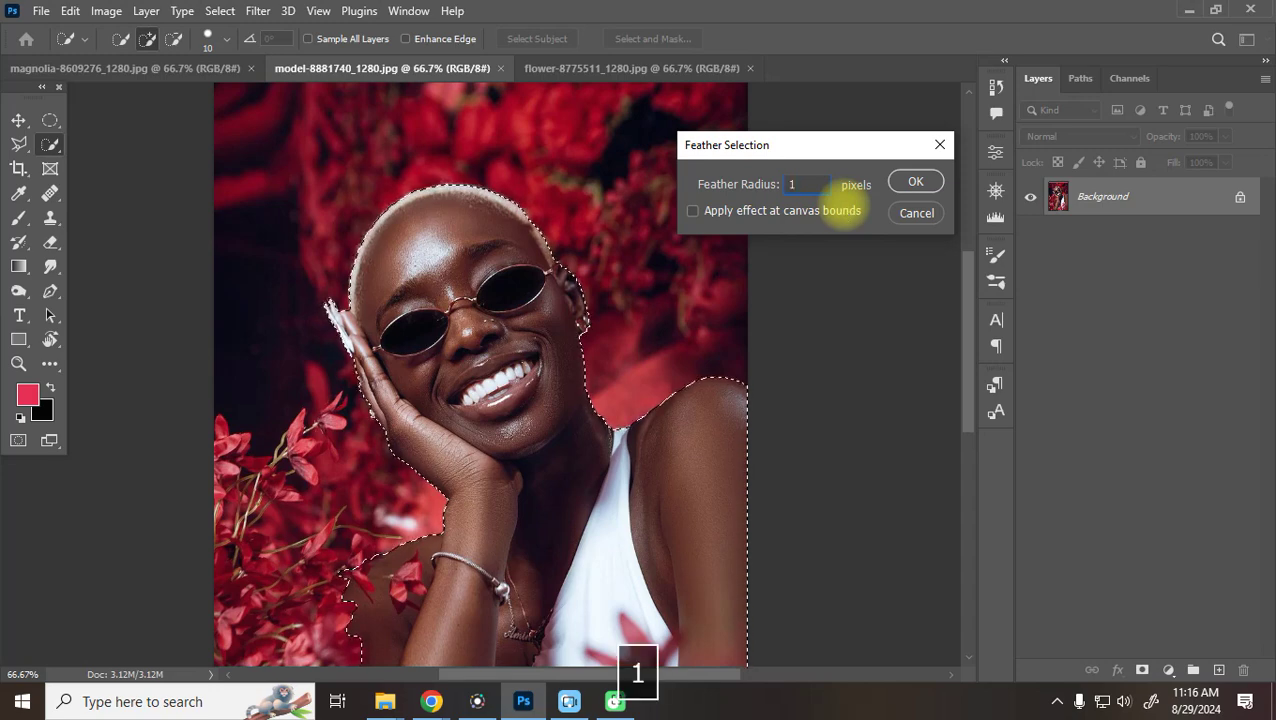
click(912, 180)
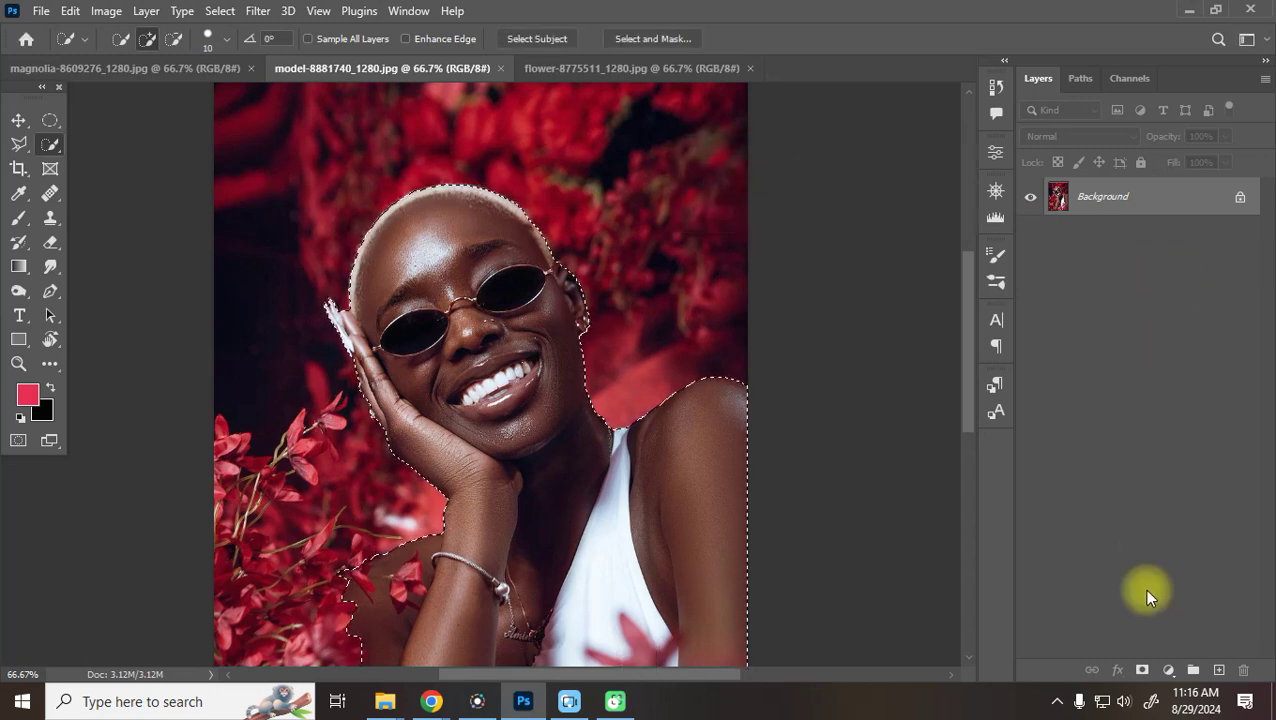
Copy the selected woman onto a new layer and hide the Background layer to show the cutout
key(ctrl+v)
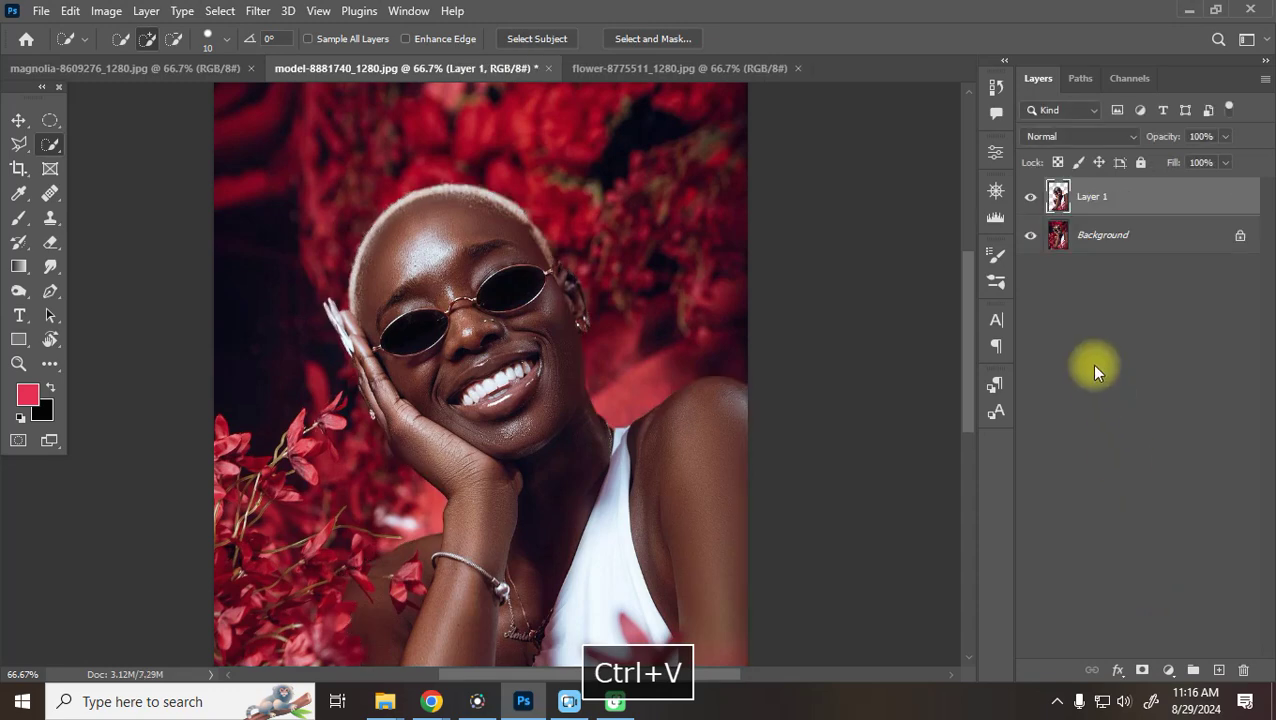
click(1030, 235)
scroll(638, 437, down, 1)
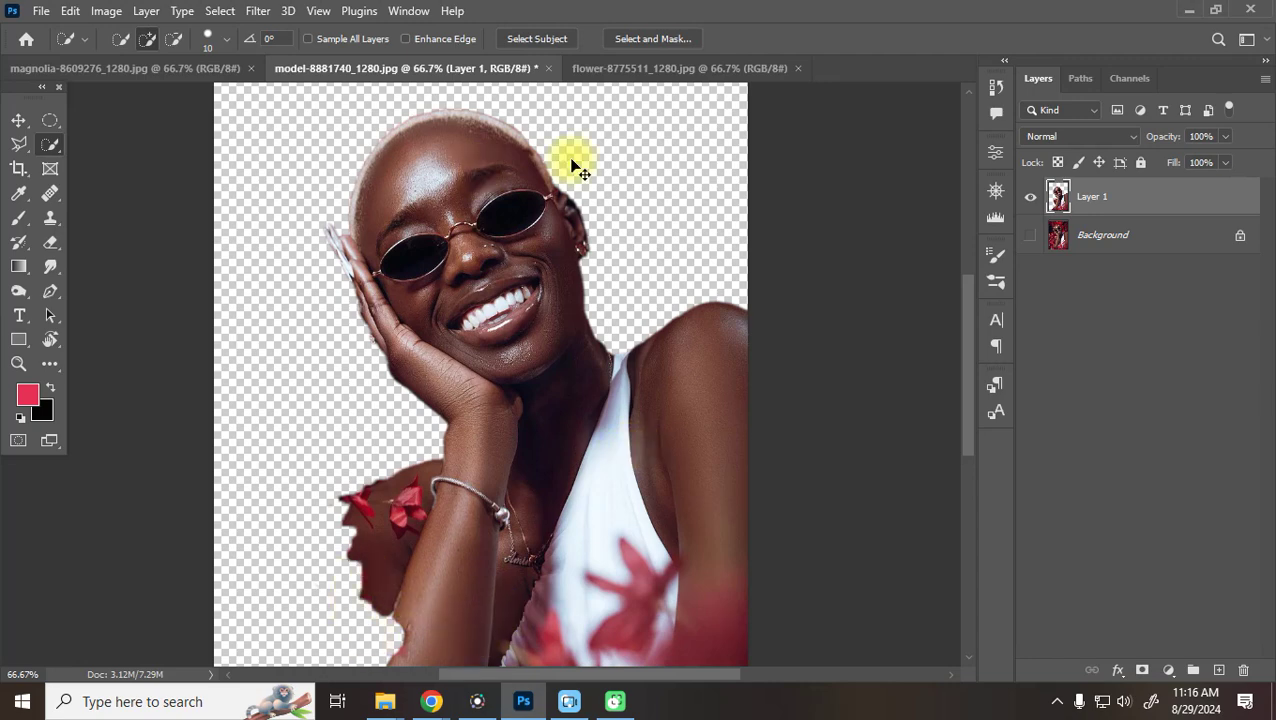
Undo the layer visibility changes and the new layer holding the woman, back to the active selection
click(1031, 197)
key(ctrl+z)
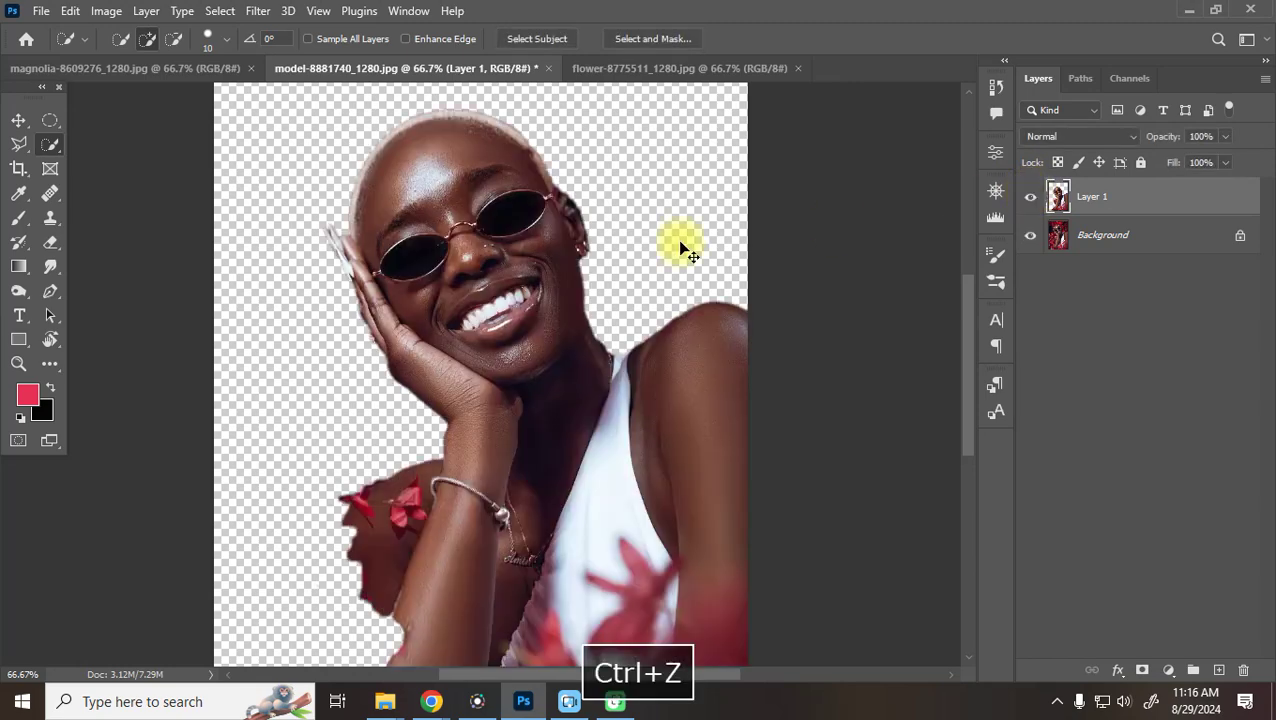
key(ctrl+z)
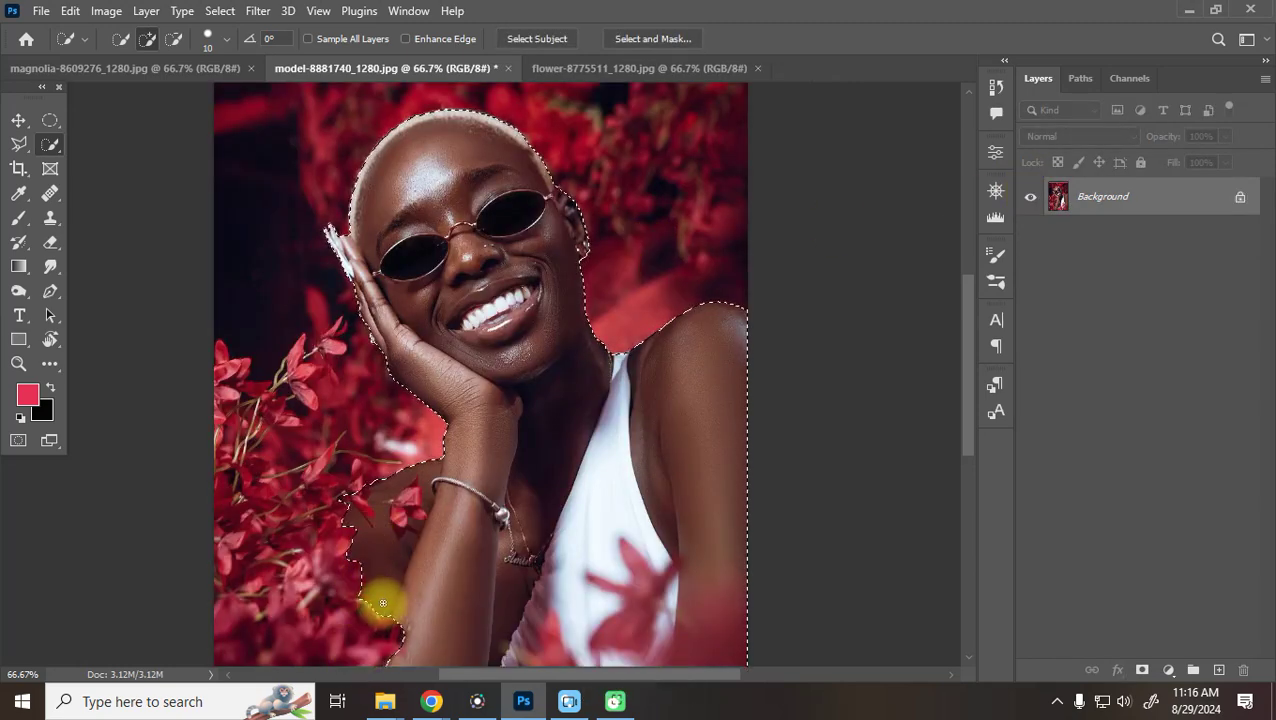
Close model-8881740_1280.jpg without saving its changes
mouse_move(383, 708)
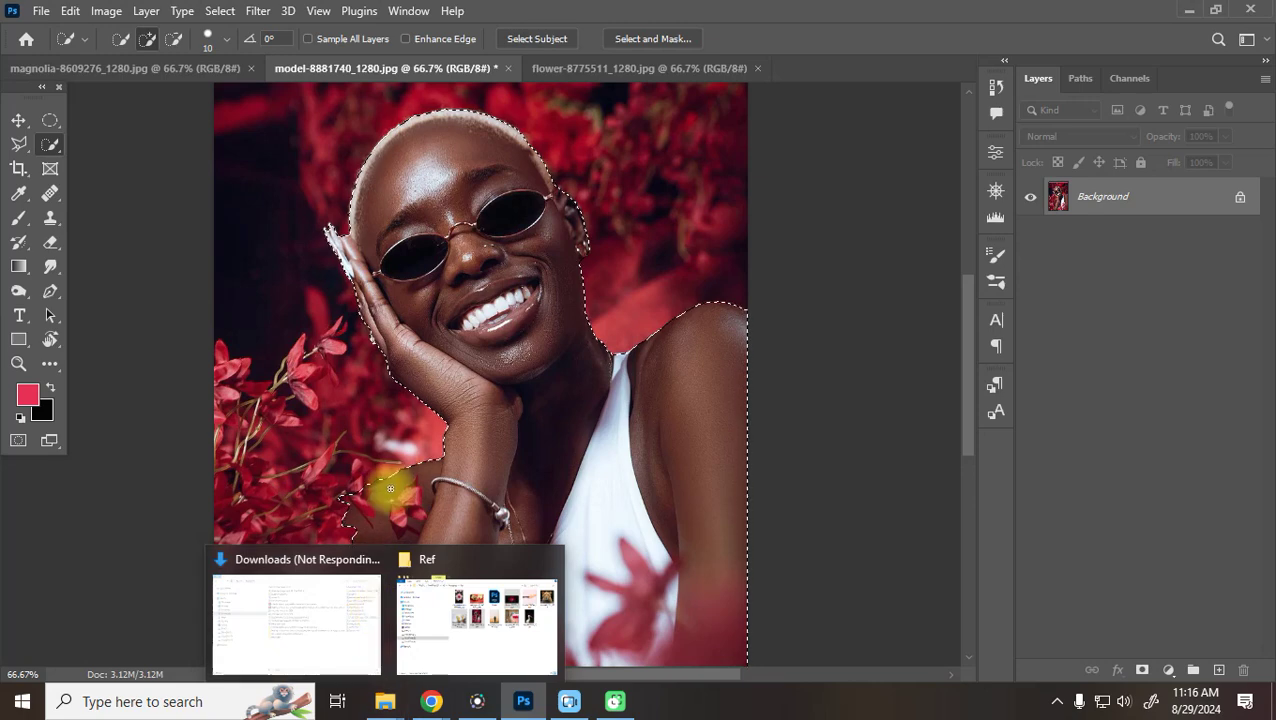
scroll(633, 423, down, 3)
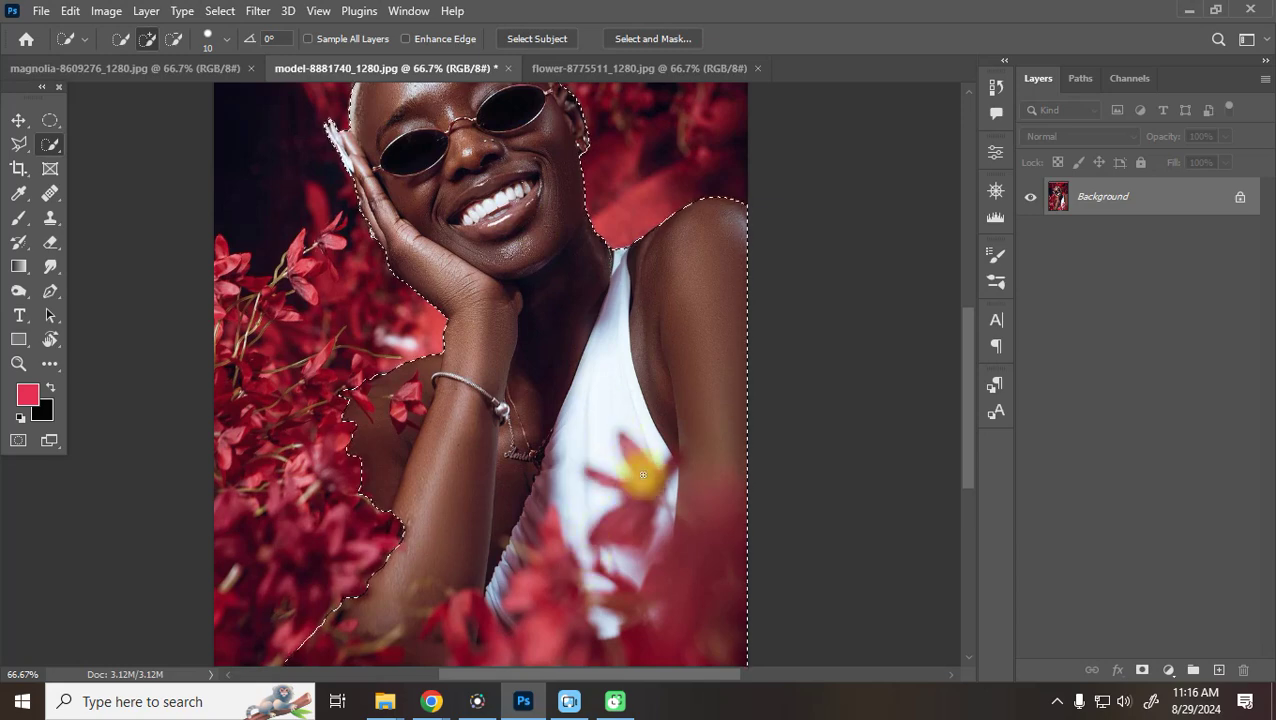
mouse_move(575, 690)
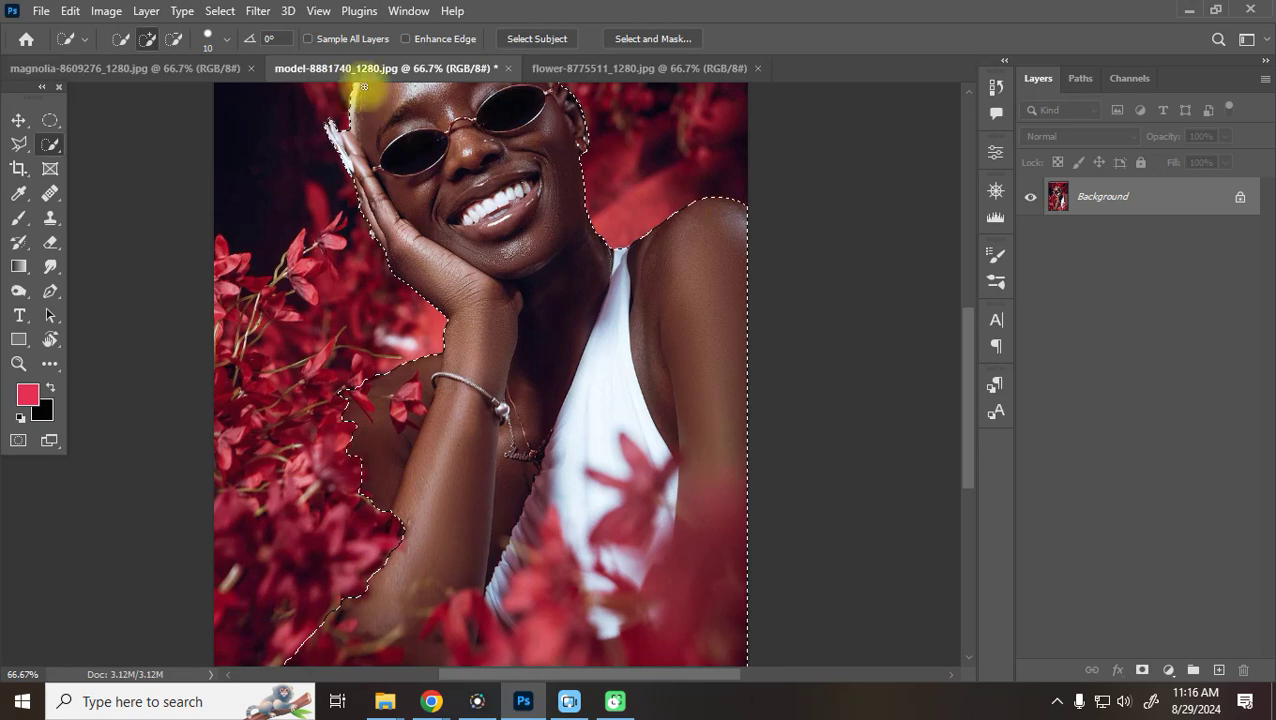
click(509, 68)
click(664, 272)
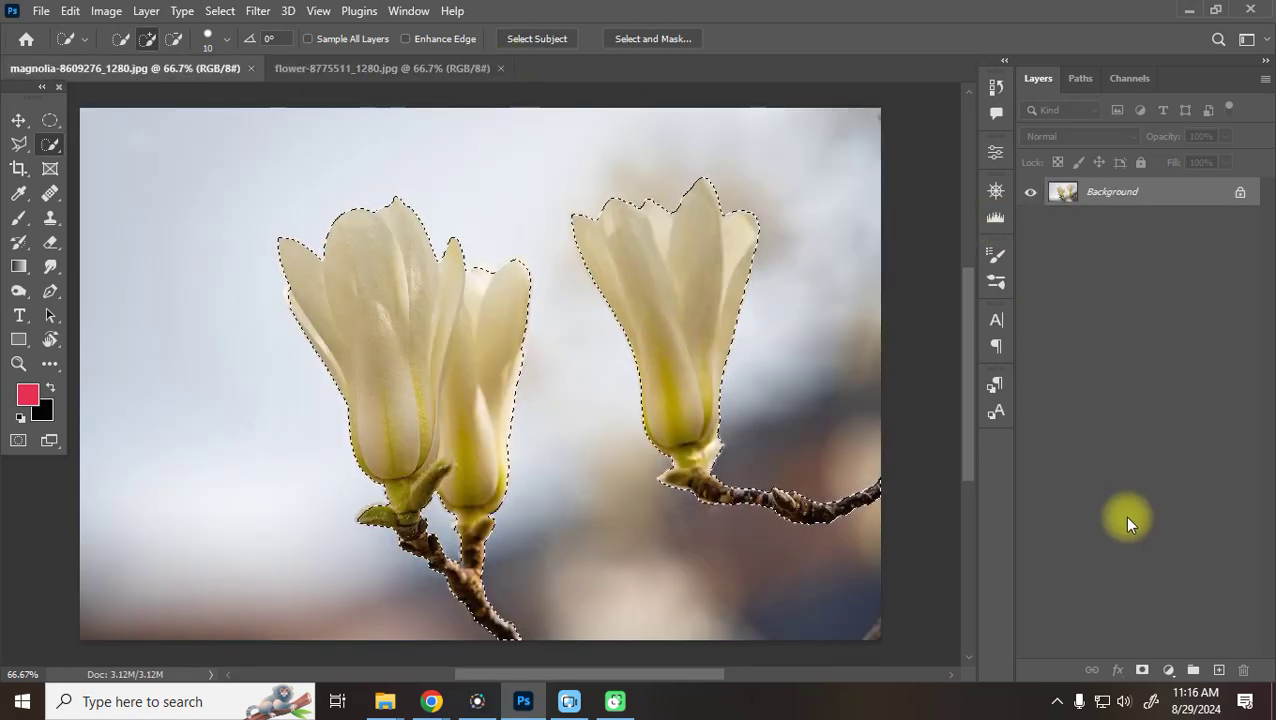
Copy the selected magnolia flowers and branches onto a new layer, hide the Background layer, and check the cutout's edges
key(ctrl+v)
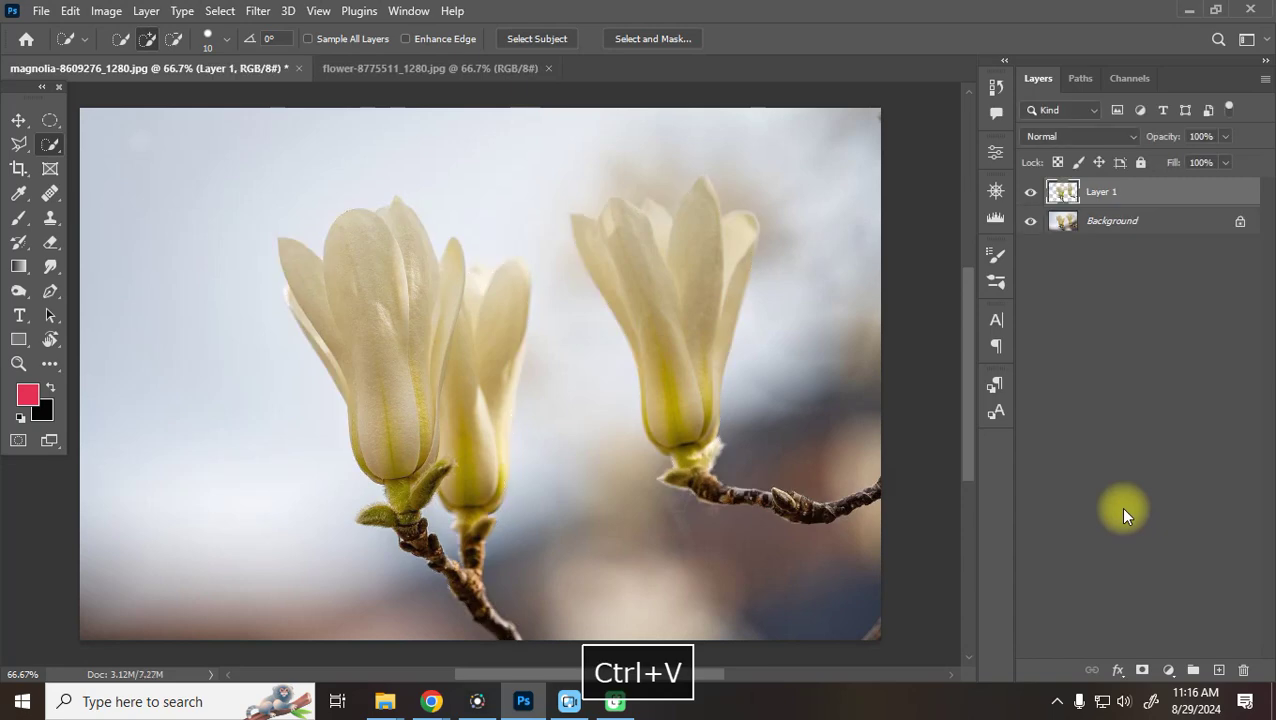
click(1030, 221)
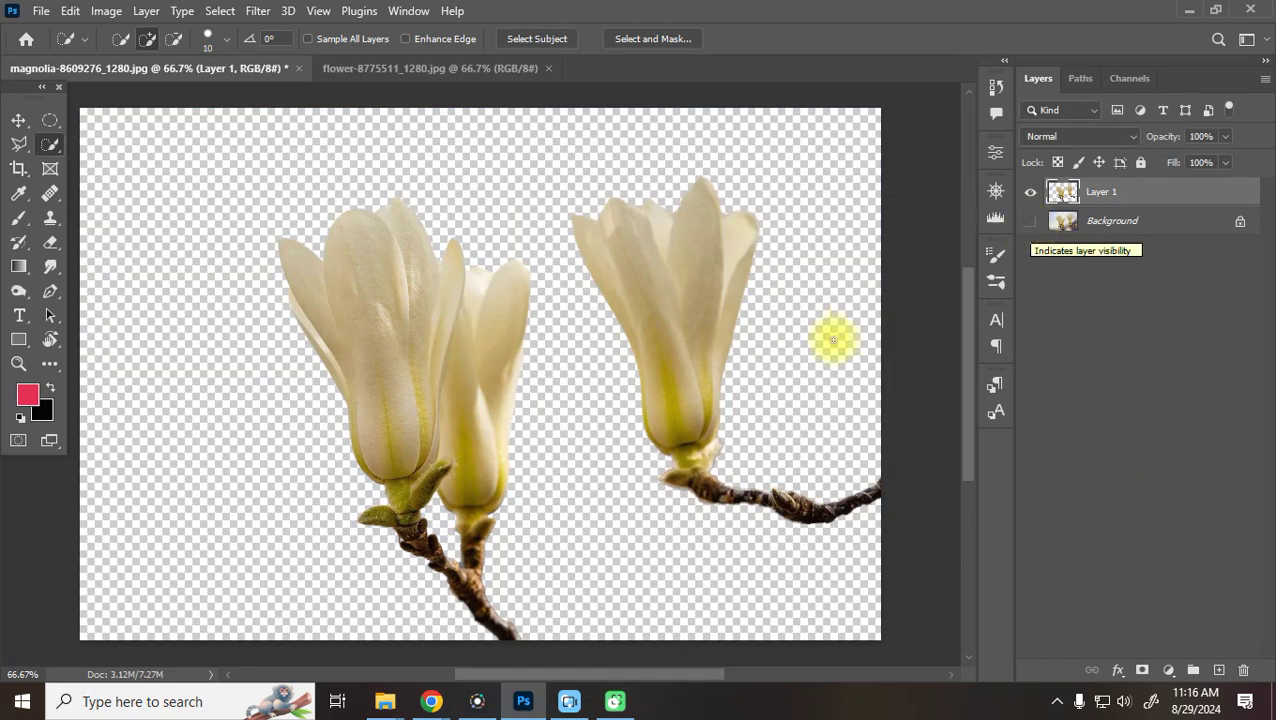
key(ctrl+equal)
key(ctrl+equal)
key(ctrl+equal)
key(ctrl+minus)
key(ctrl+minus)
key(ctrl+minus)
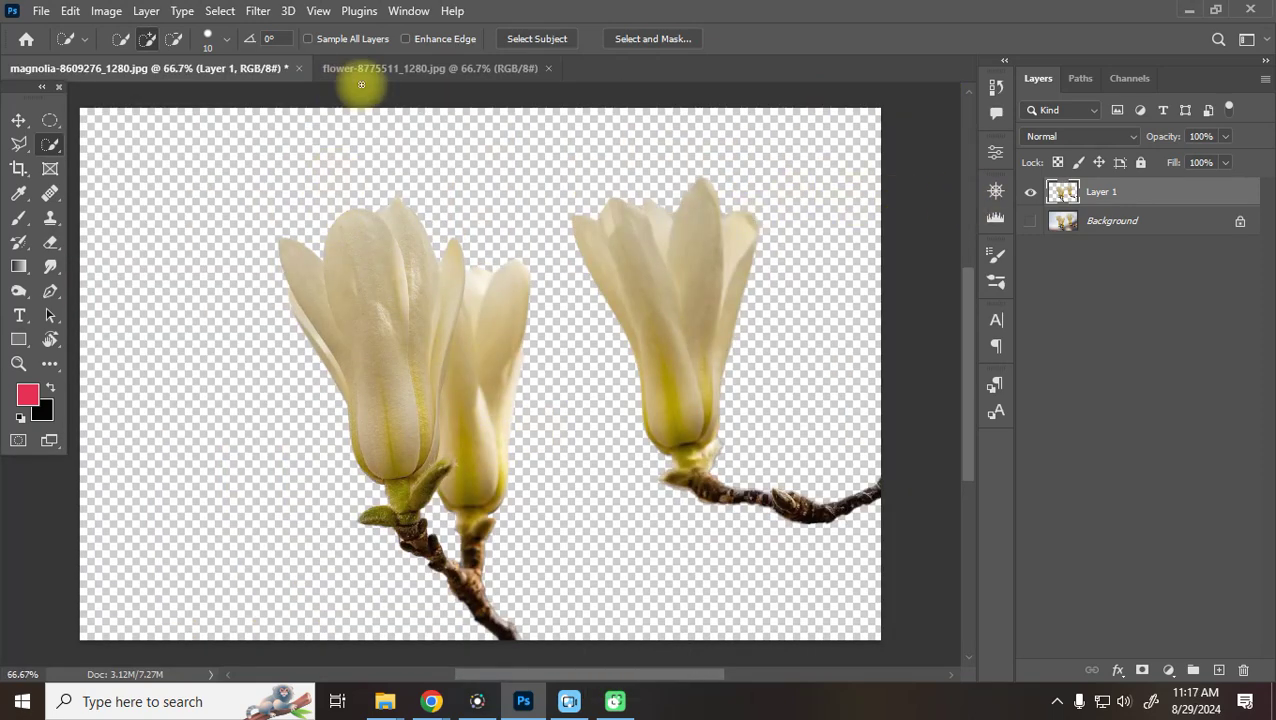
Select the red flower in flower-8775511_1280.jpg with Select Subject, and clear that selection
click(456, 68)
click(525, 38)
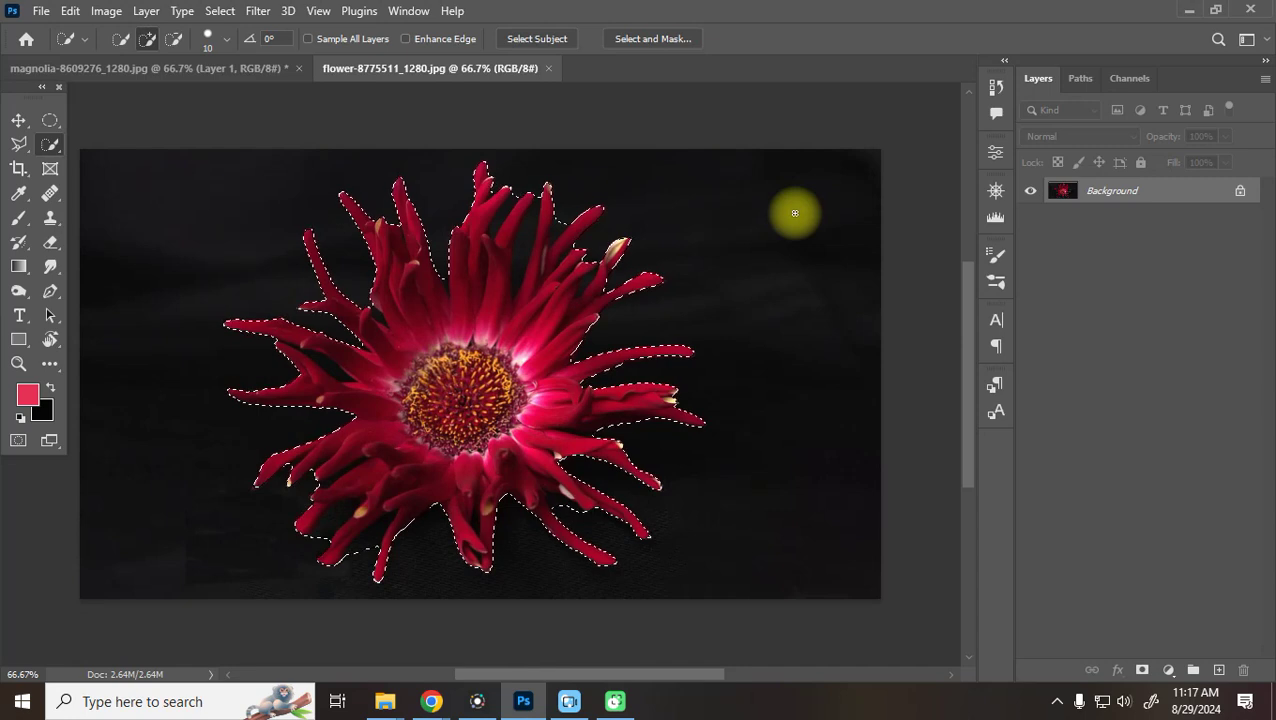
key(ctrl+d)
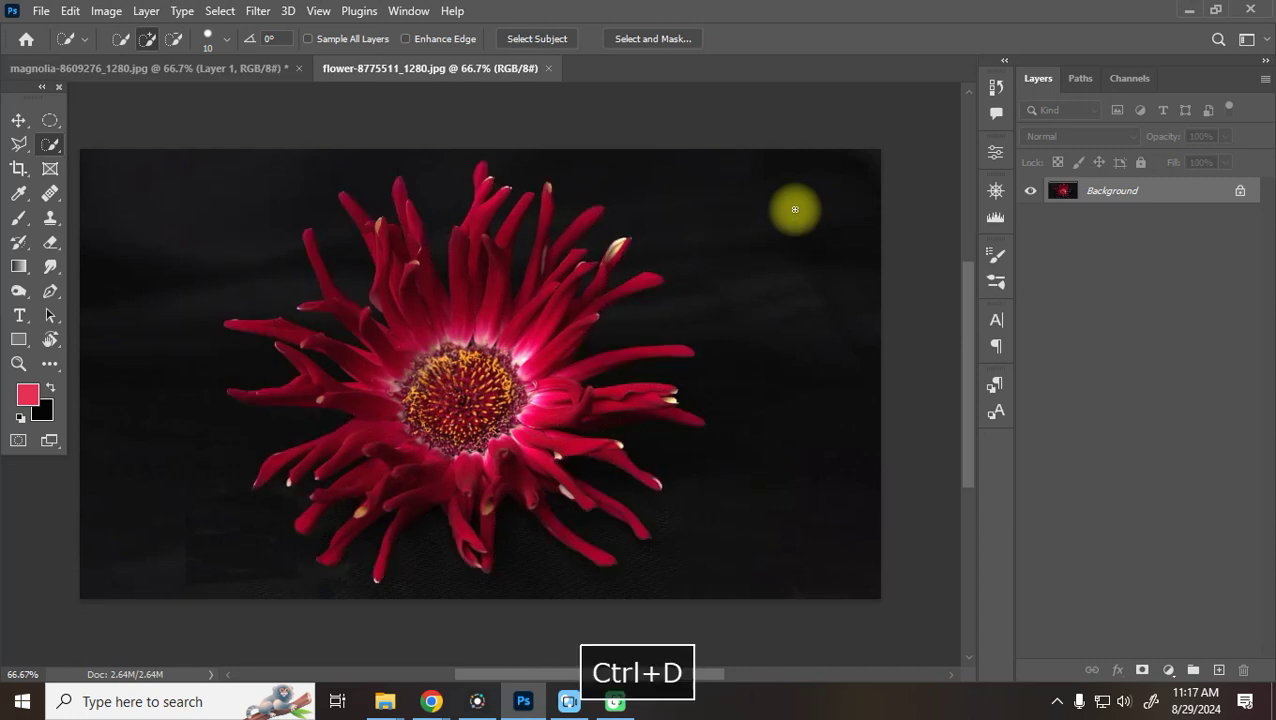
Activate the Object Selection tool, switch back to the Quick Selection tool, and clear any stray selection
right_click(63, 142)
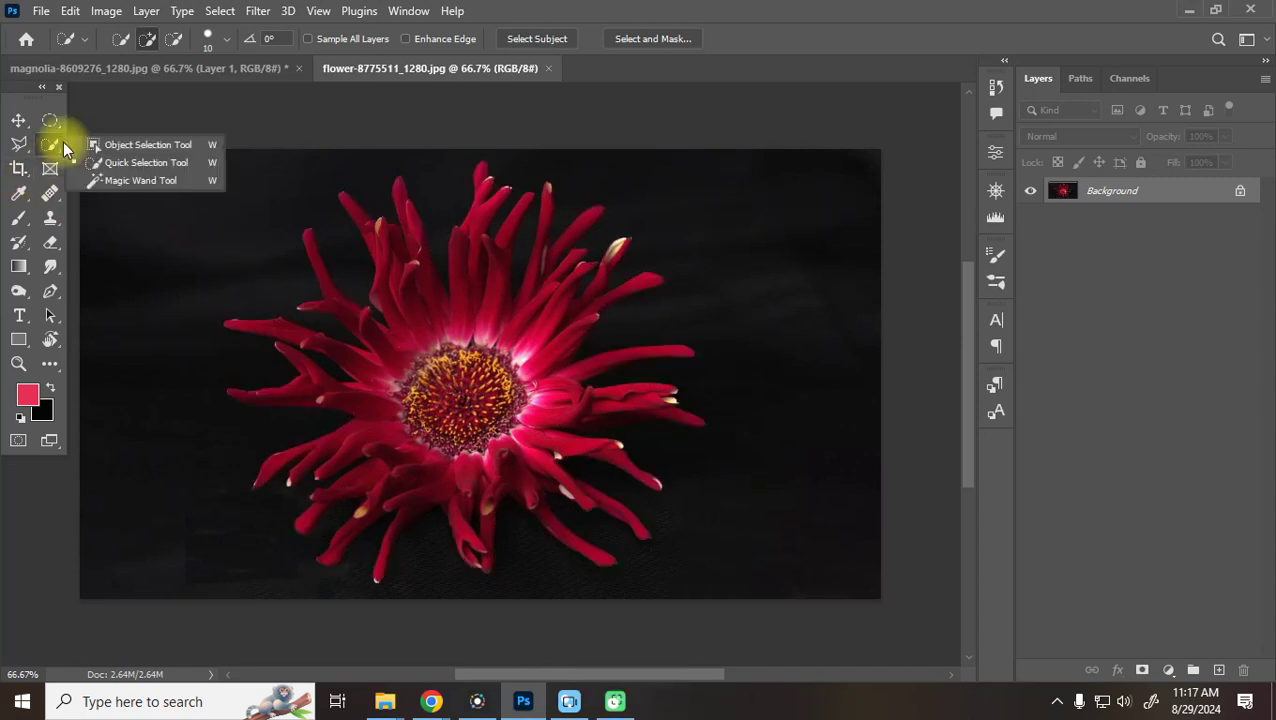
click(155, 144)
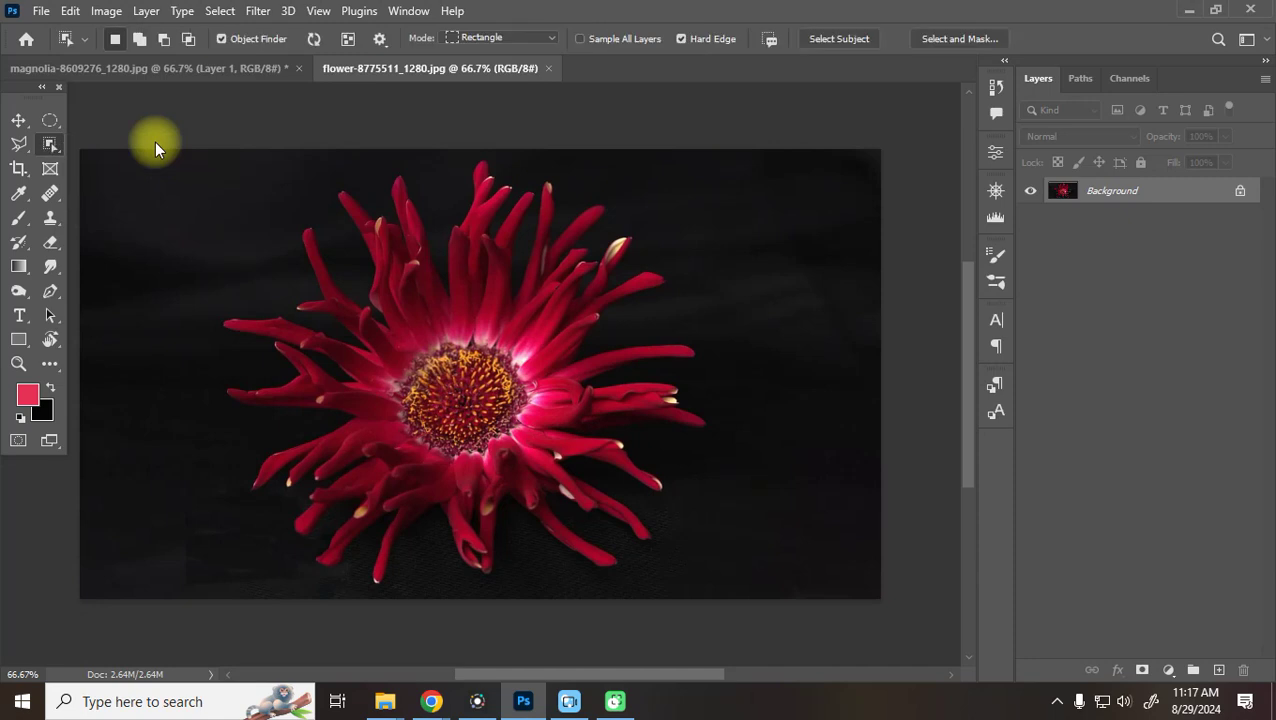
right_click(60, 146)
click(137, 162)
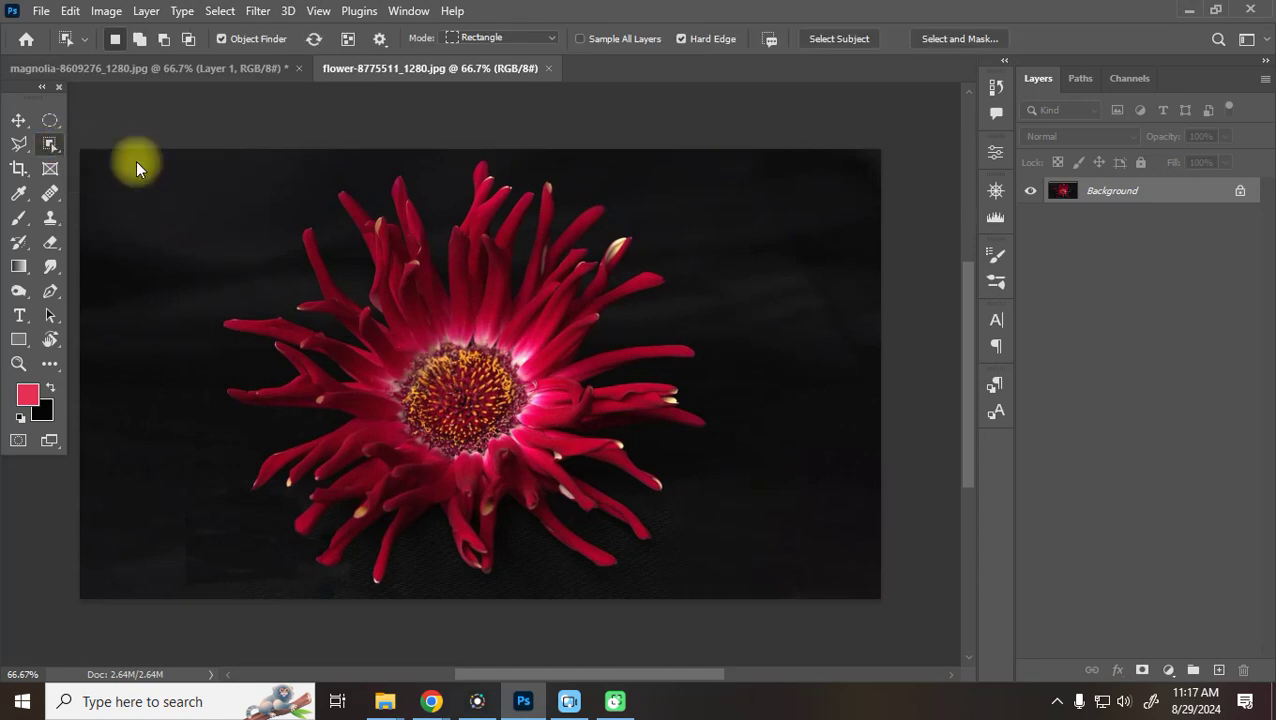
click(49, 152)
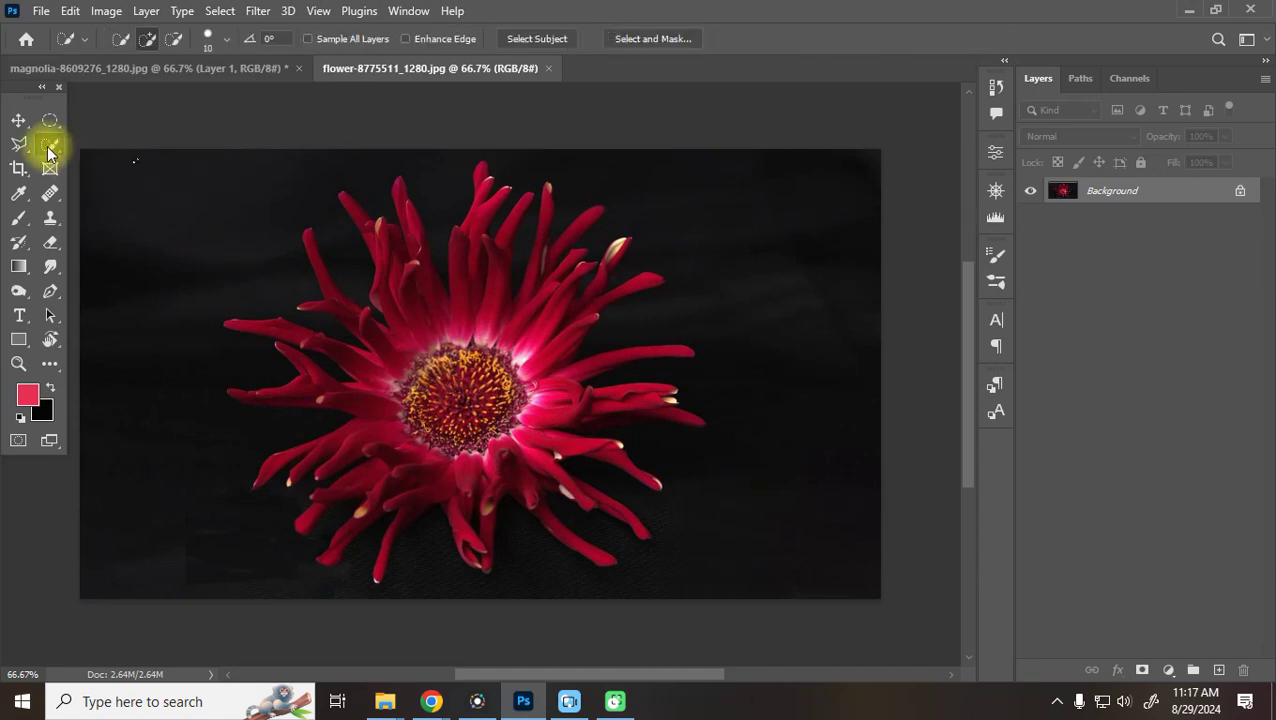
key(ctrl+d)
Select the red flower again using Select Subject with the Quick Selection tool active, and deselect it
right_click(49, 147)
click(126, 164)
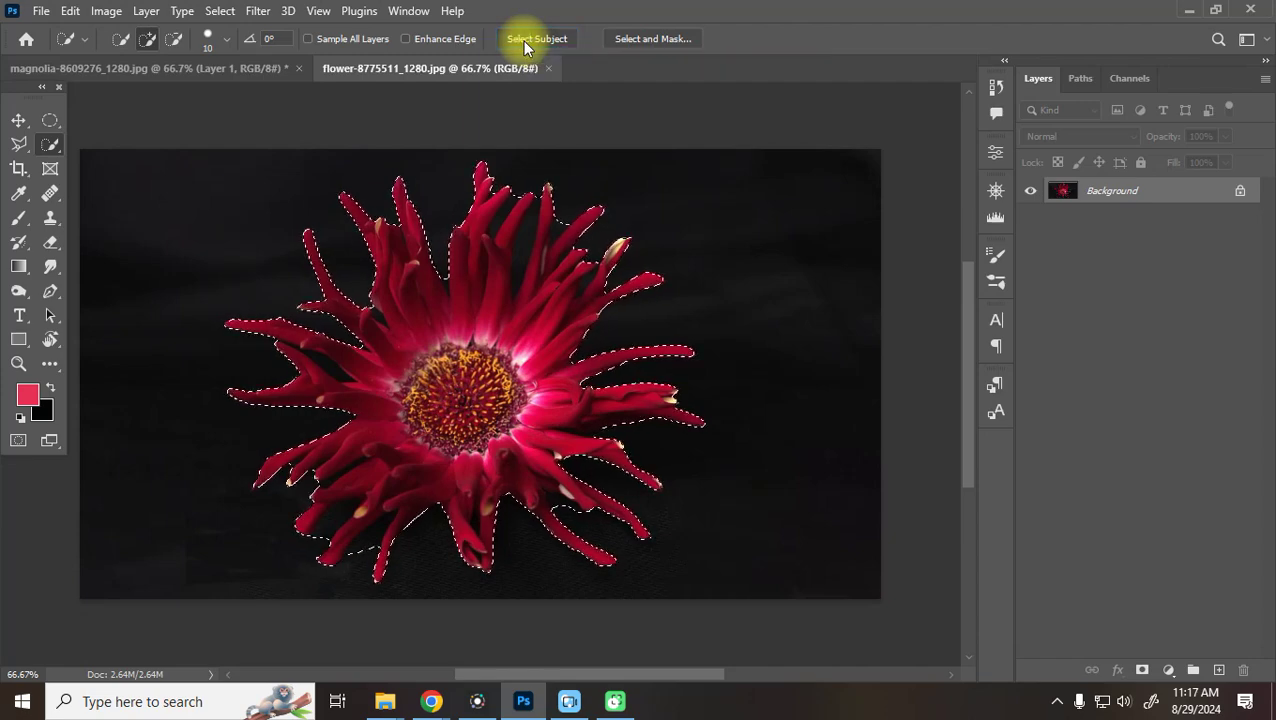
key(ctrl+d)
Select the red flower with the Object Selection tool in Rectangle mode, framing it with an area about 285 by 249 mm
right_click(52, 144)
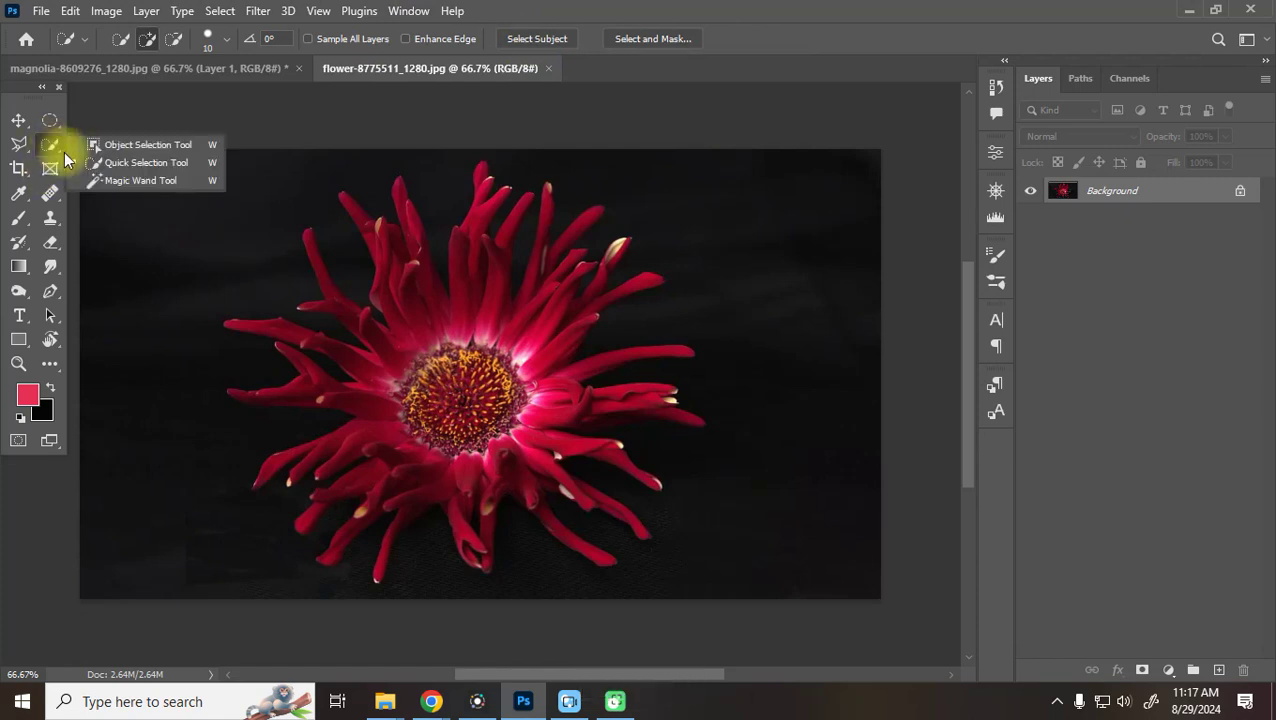
click(135, 145)
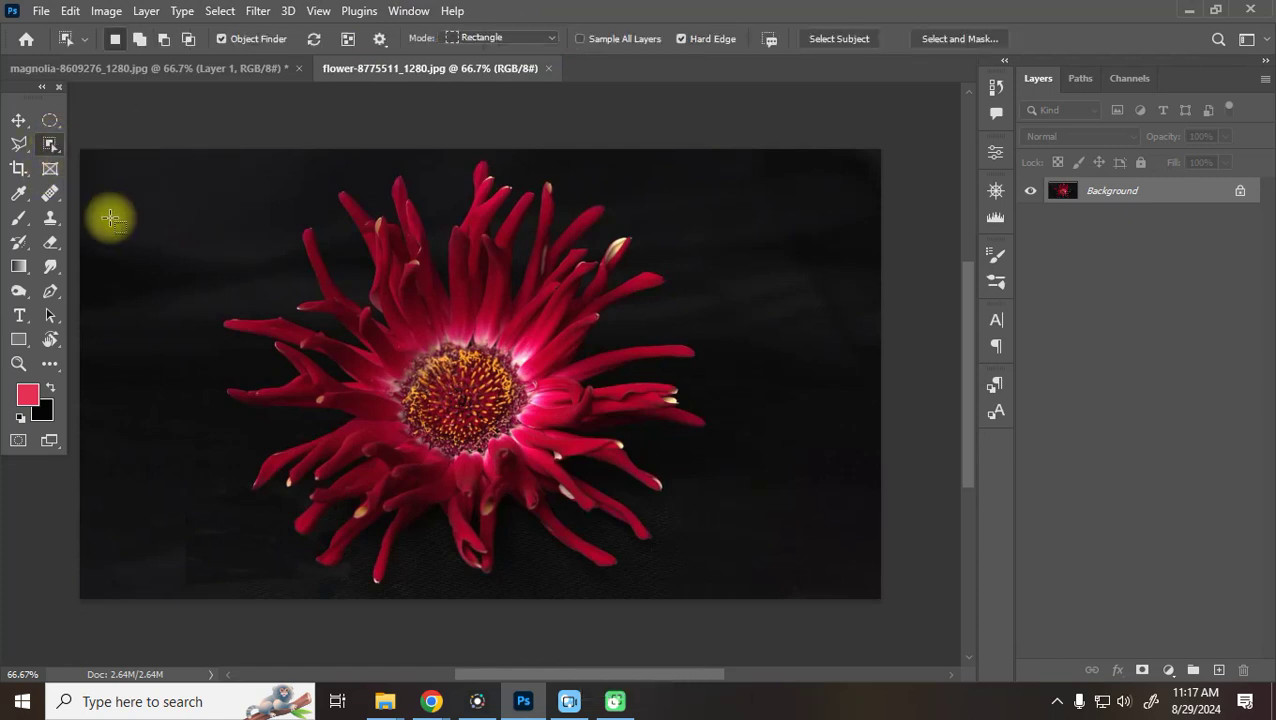
drag(205, 149, 707, 589)
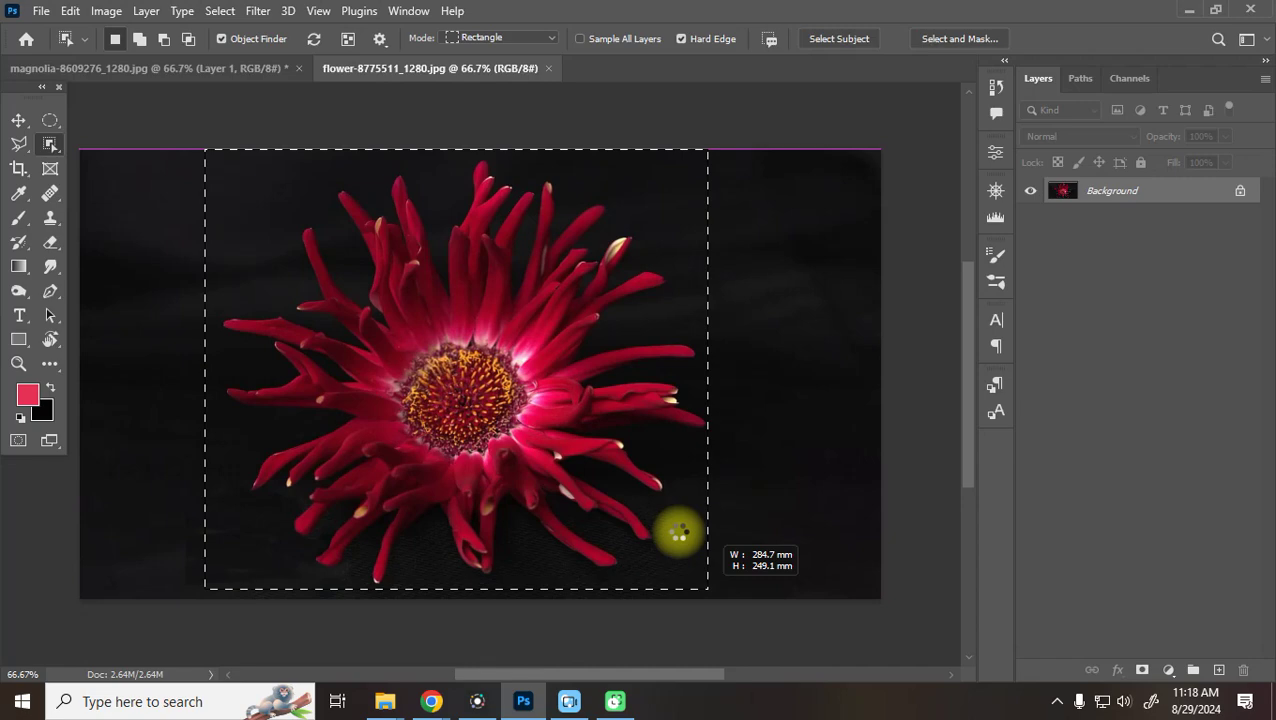
Switch to Chrome and open freepik.com in a new tab
mouse_move(425, 695)
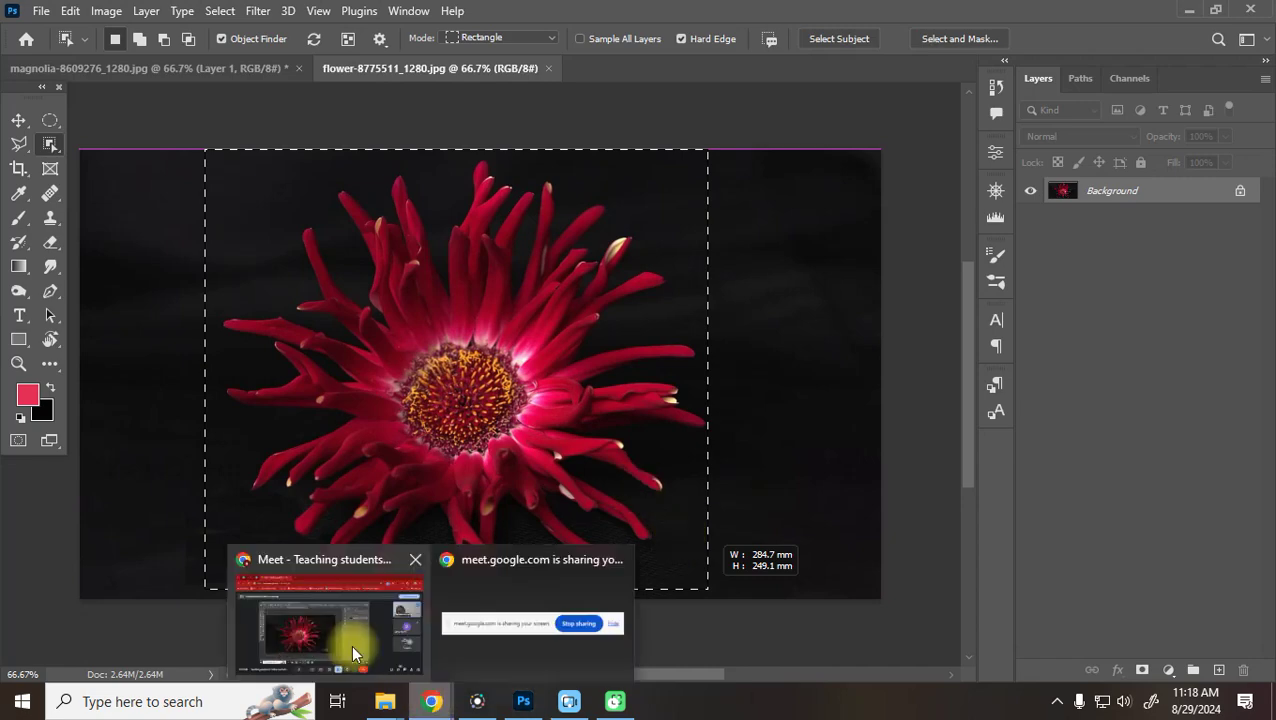
click(345, 645)
click(403, 19)
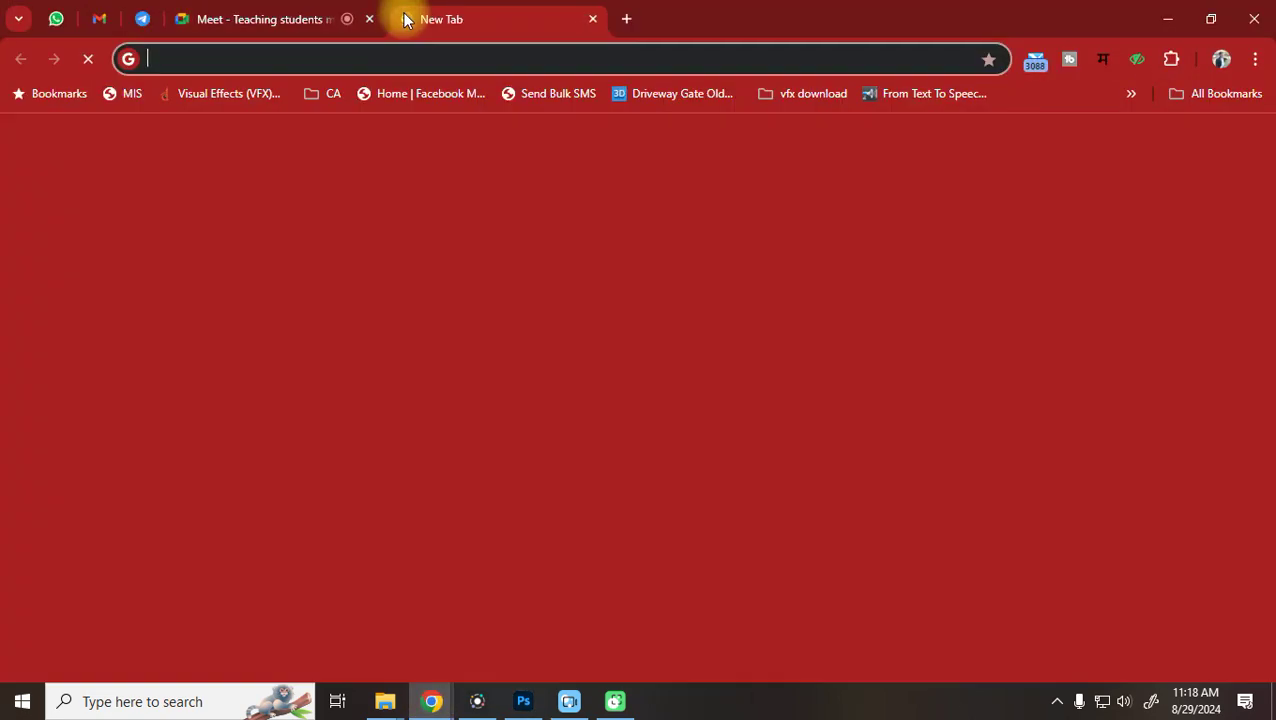
text(free)
key(Return)
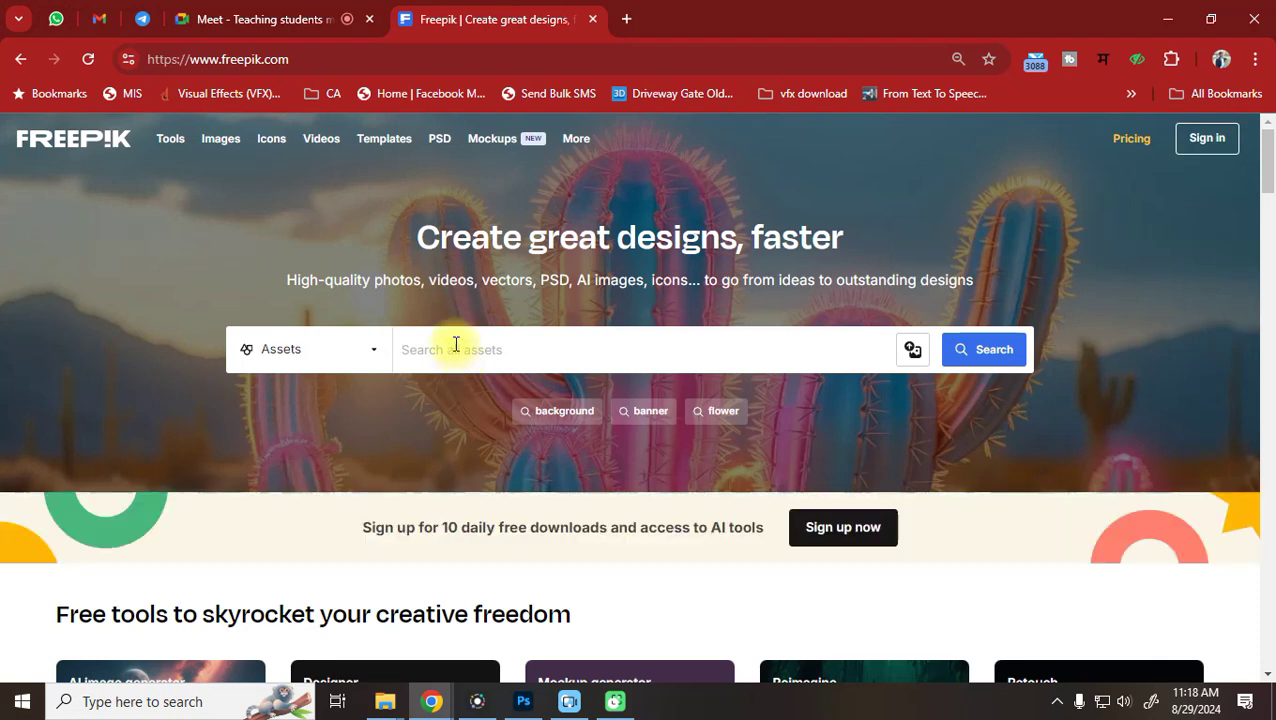
Search all Freepik assets for "group of boys" and look through the results
text(g)
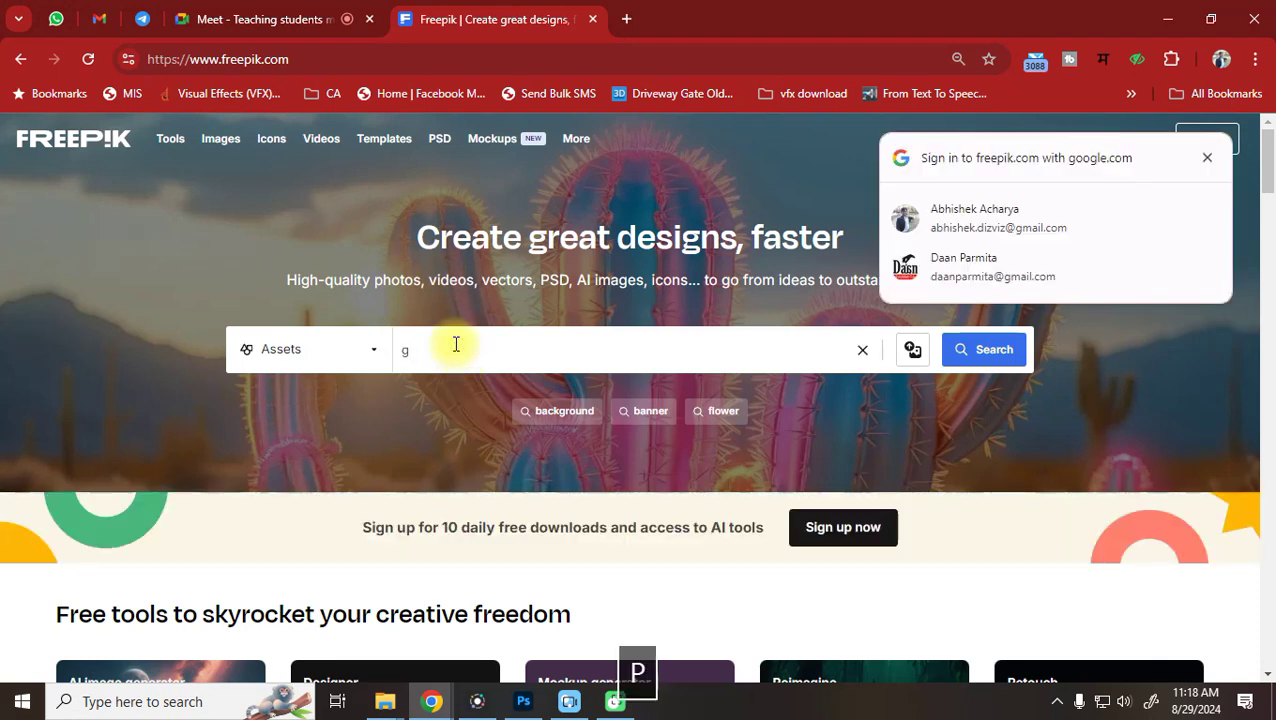
text(roup of )
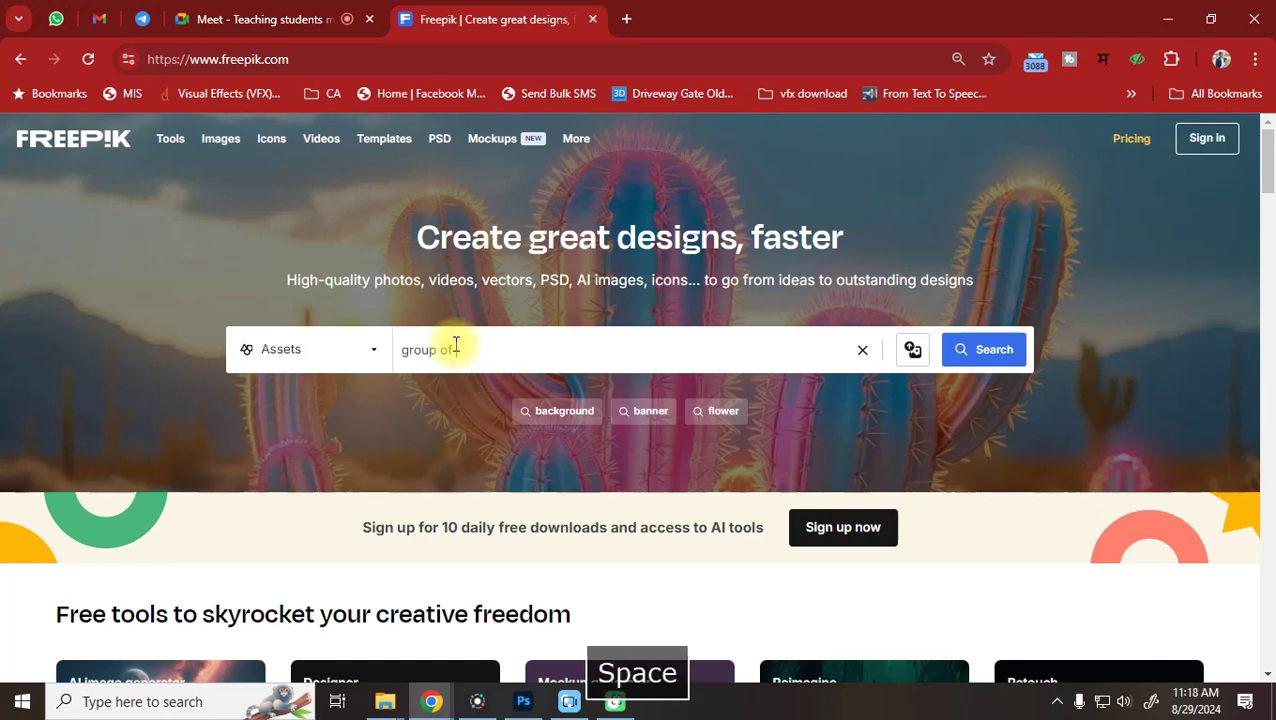
text(boys)
key(Return)
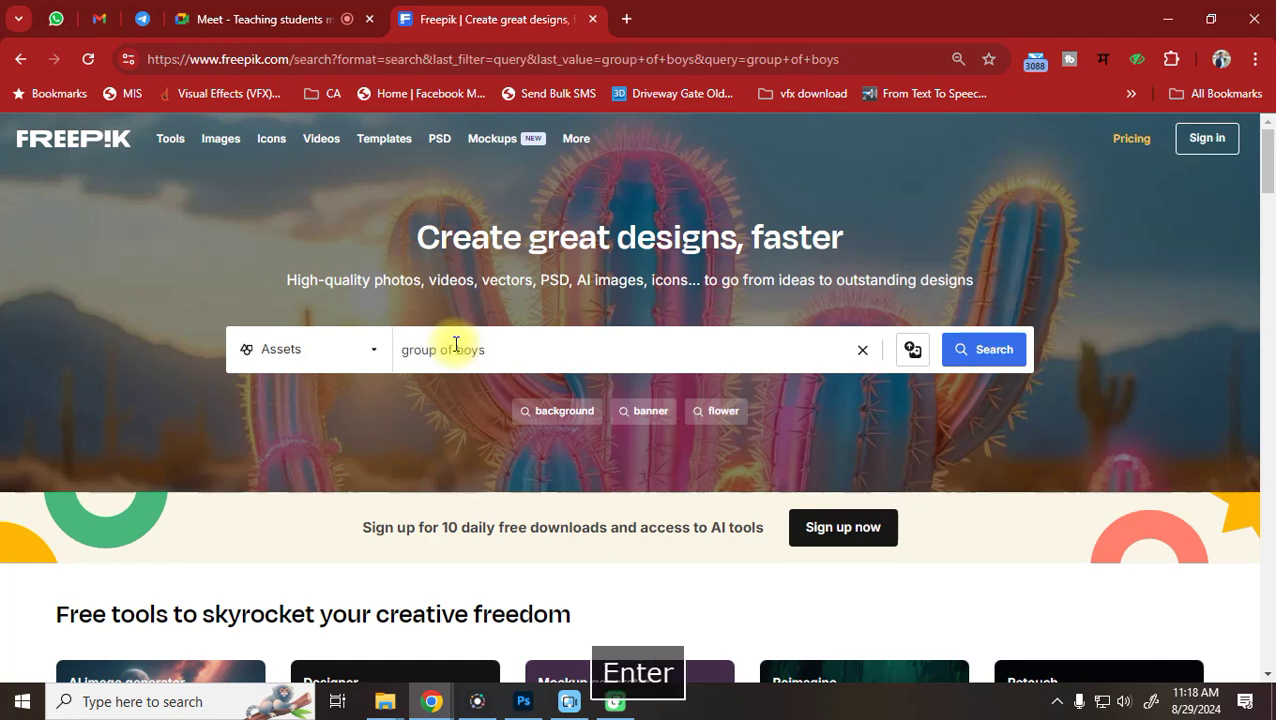
scroll(454, 330, down, 4)
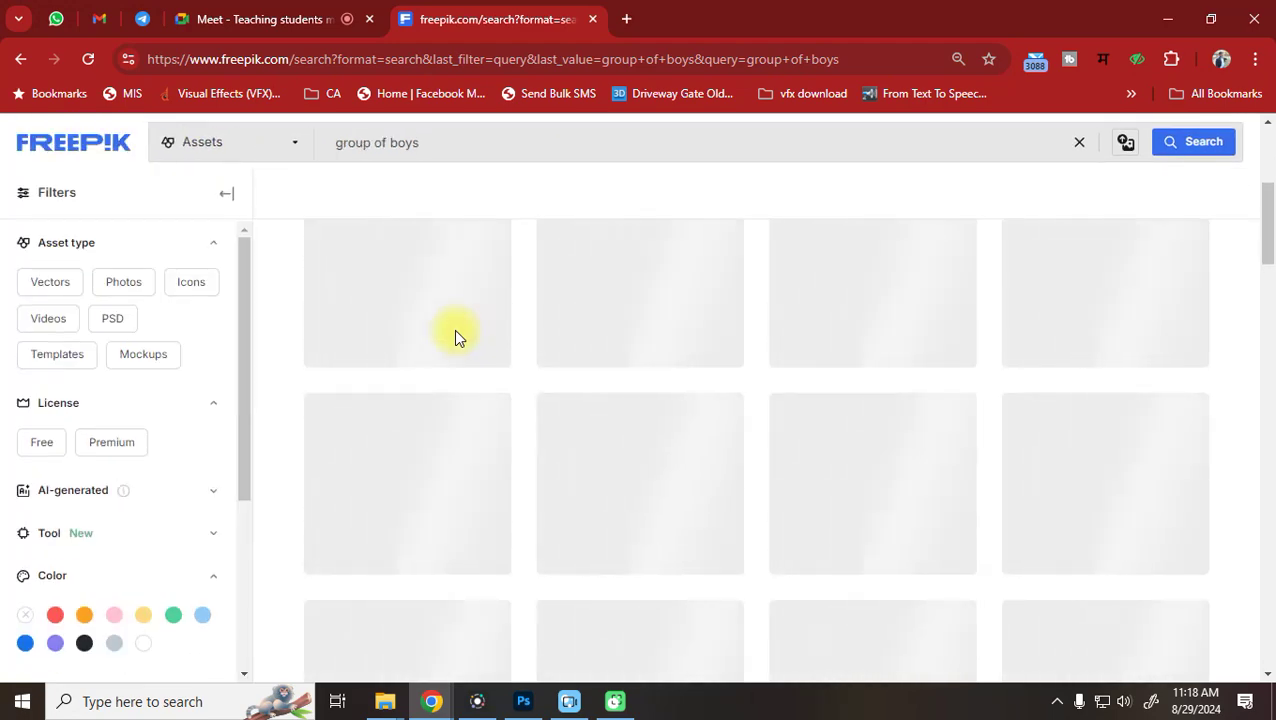
Switch to Photoshop, copy the selected red flower onto a new layer and hide the Background layer
click(523, 703)
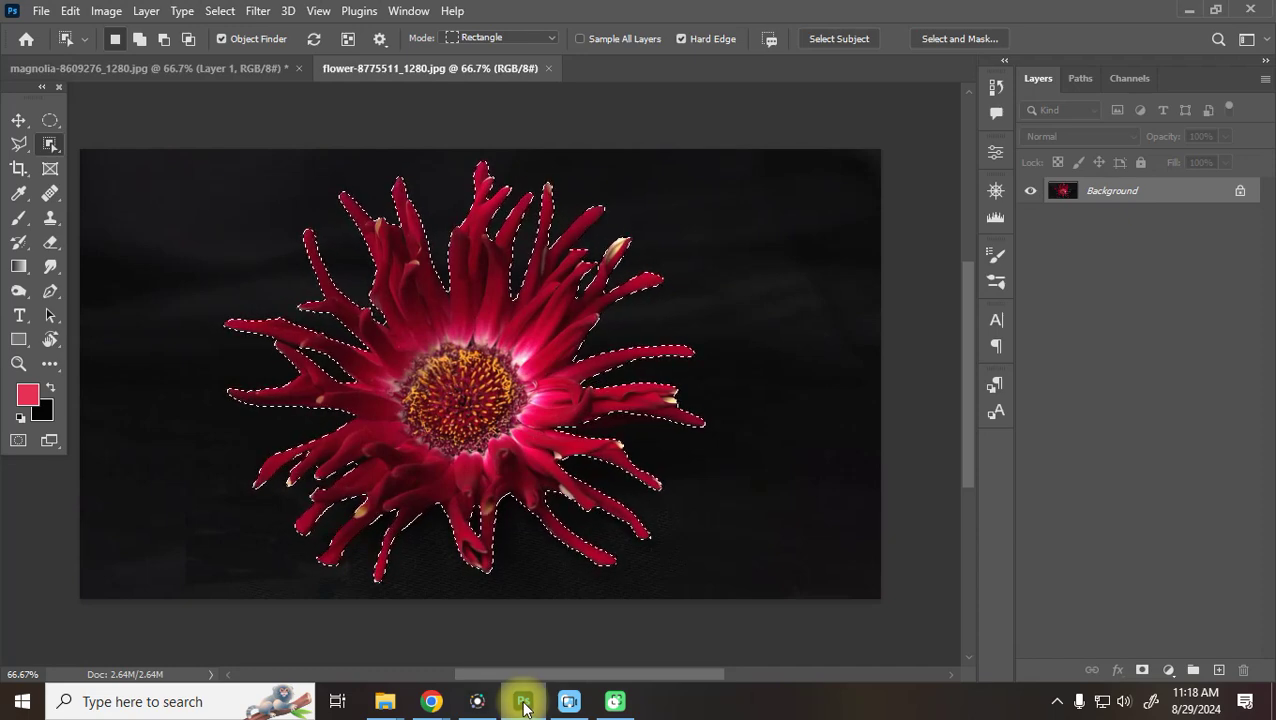
key(ctrl+v)
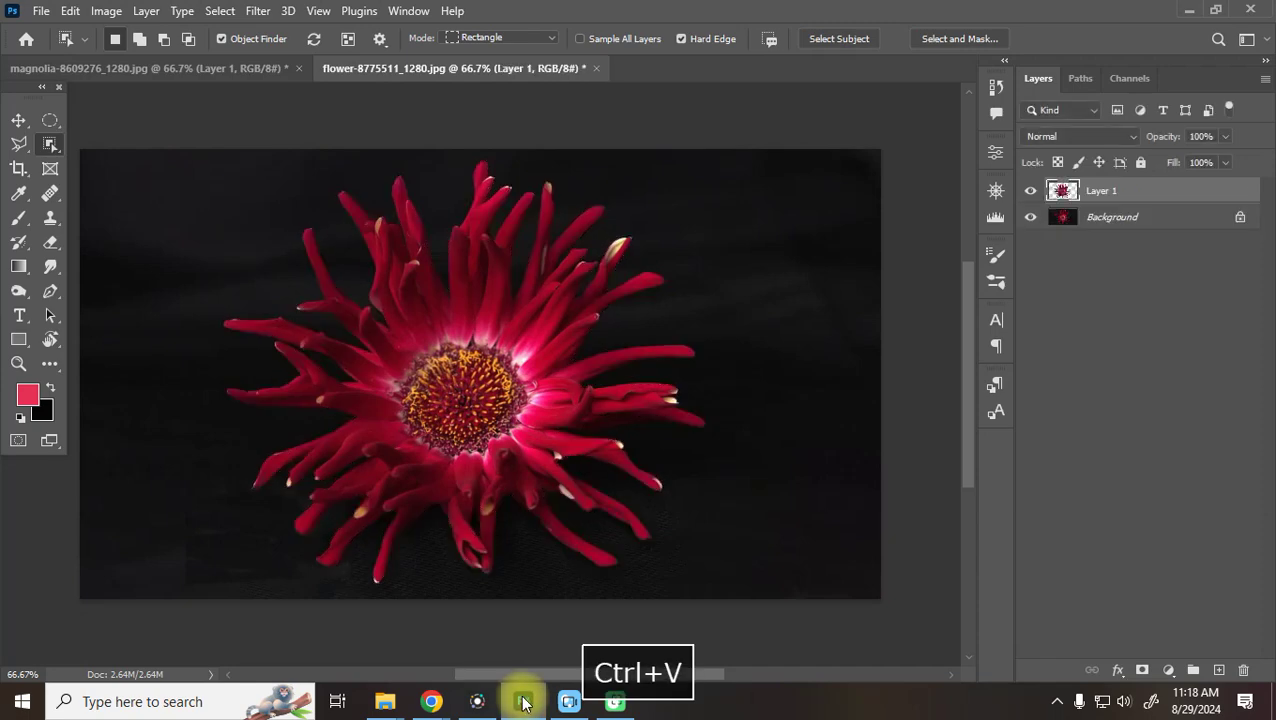
click(997, 218)
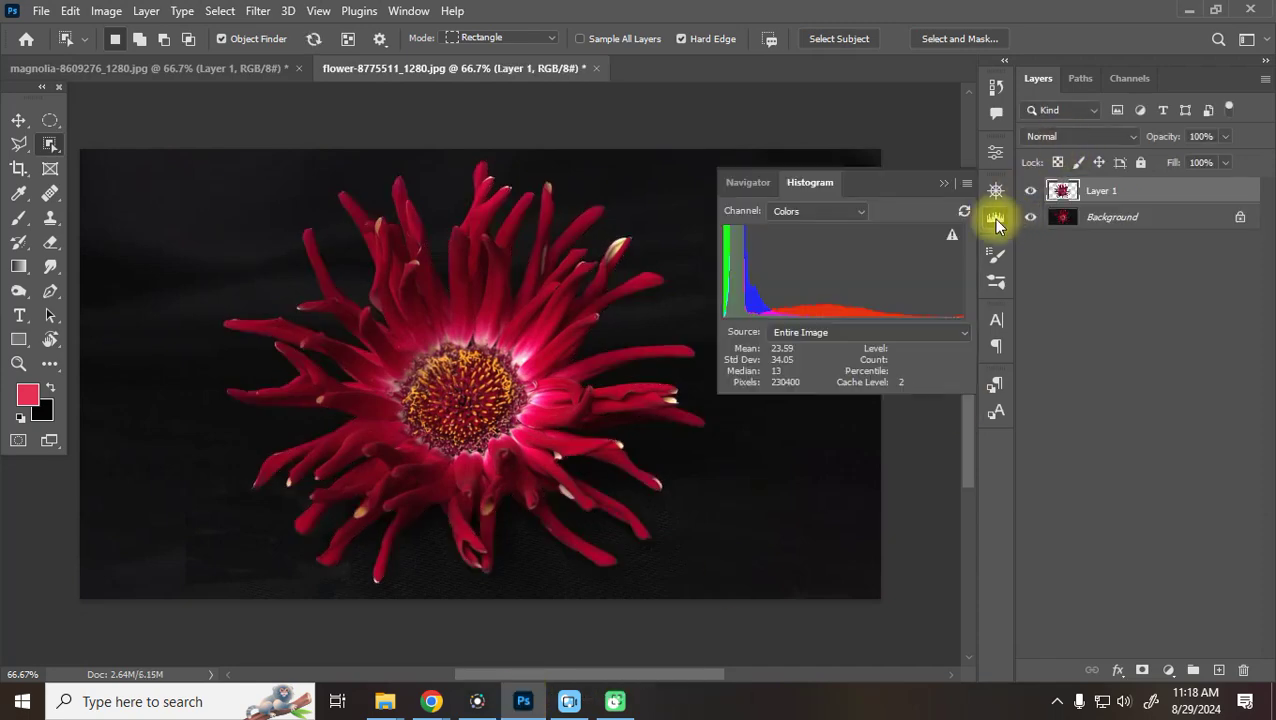
click(1030, 217)
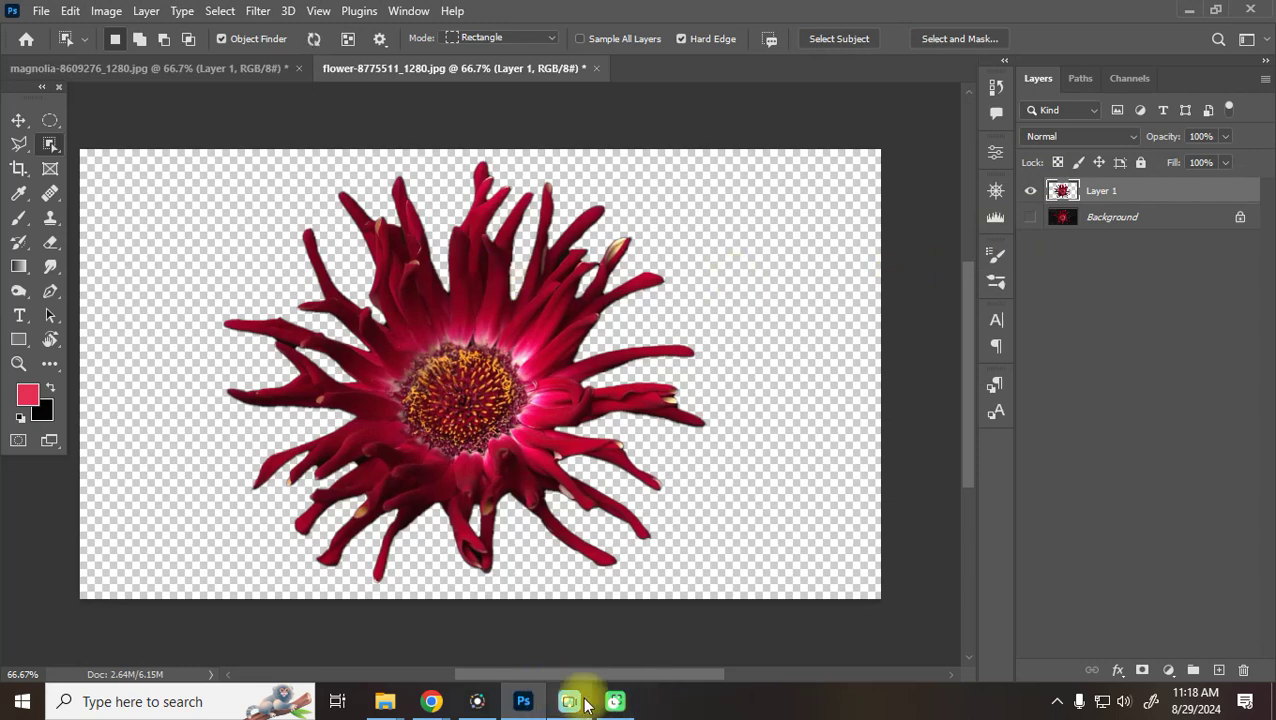
mouse_move(432, 701)
click(340, 645)
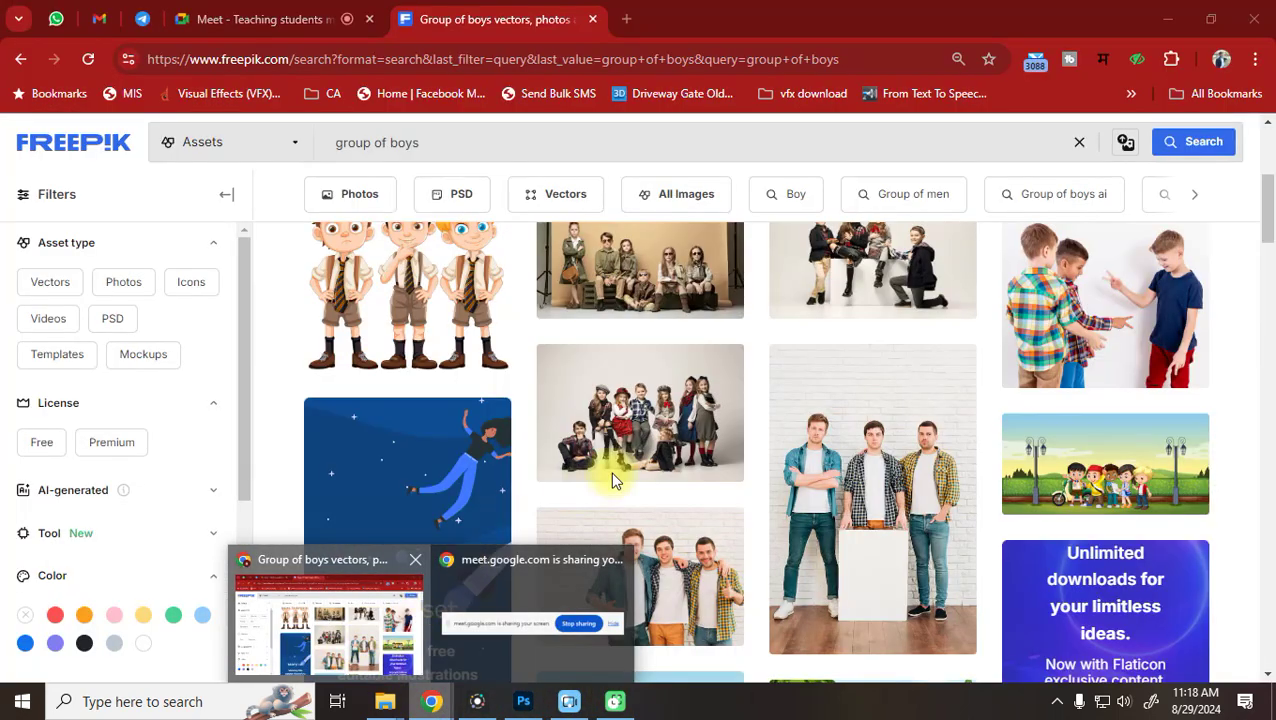
key(alt+Tab)
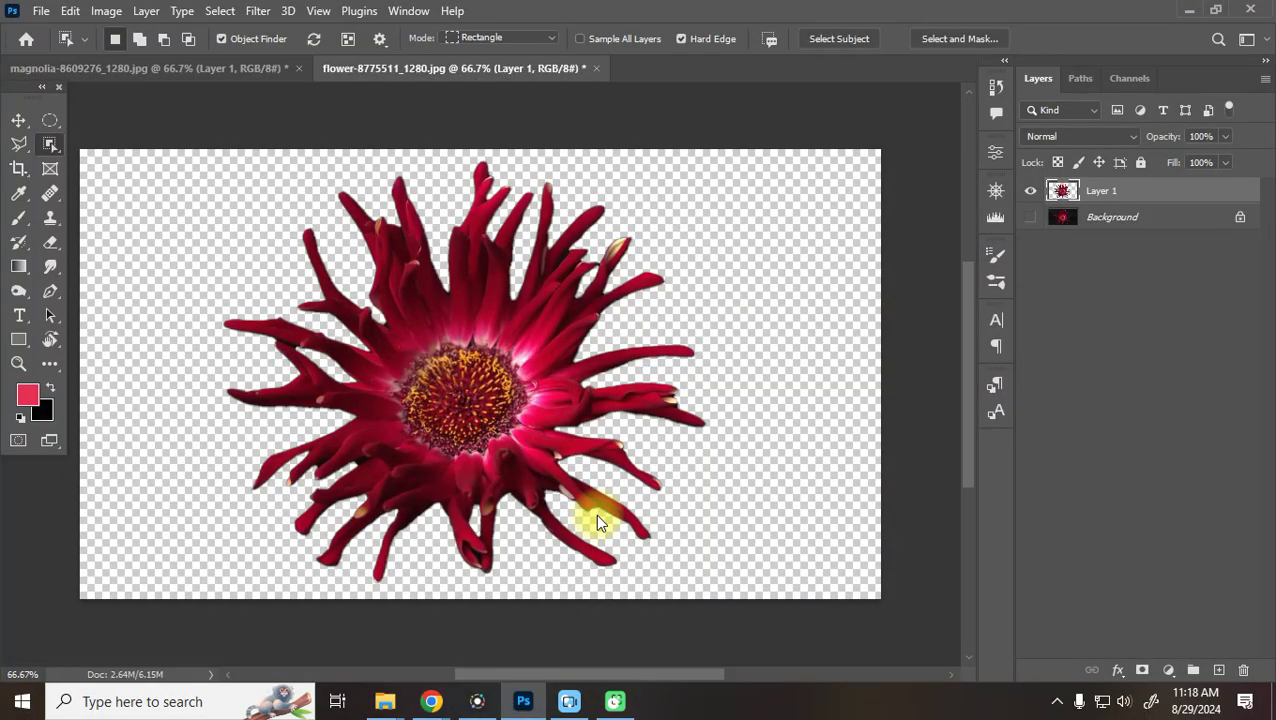
Examine the petal edges of the red flower cutout at 200% zoom
key(ctrl+equal)
key(ctrl+equal)
key(space)
drag(157, 223, 34, 484)
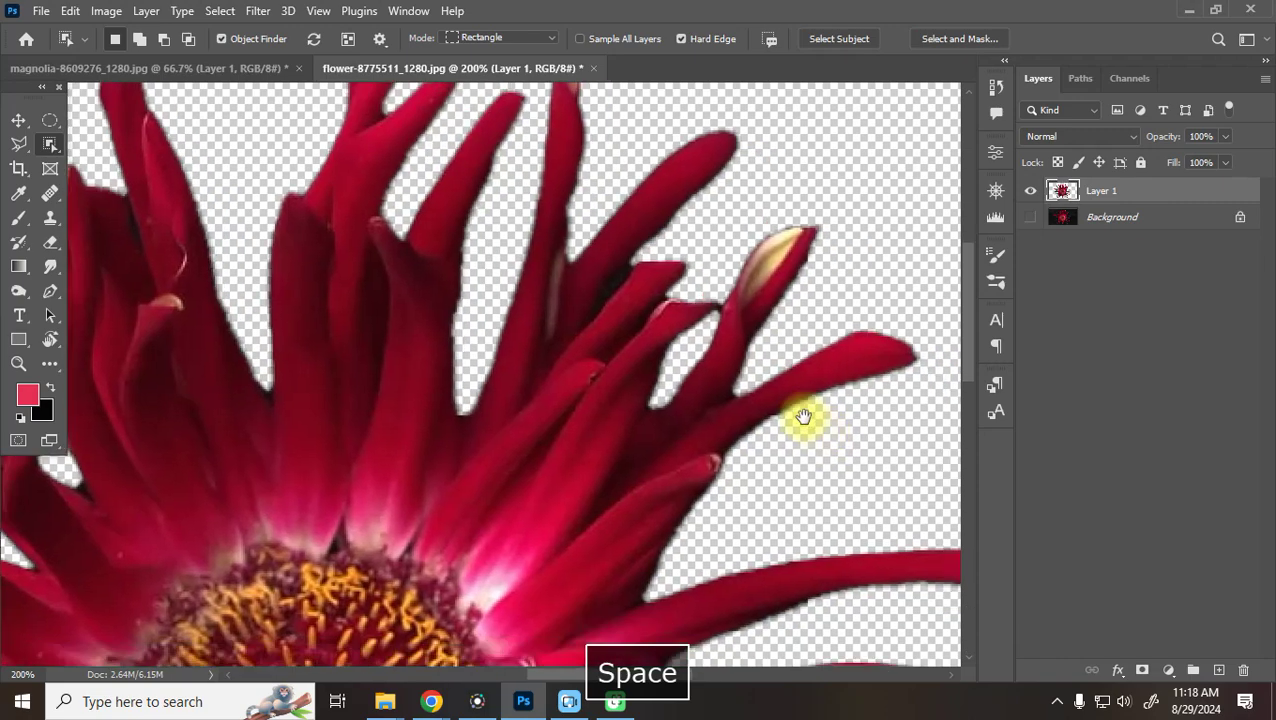
drag(803, 417, 664, 105)
drag(928, 581, 1270, 315)
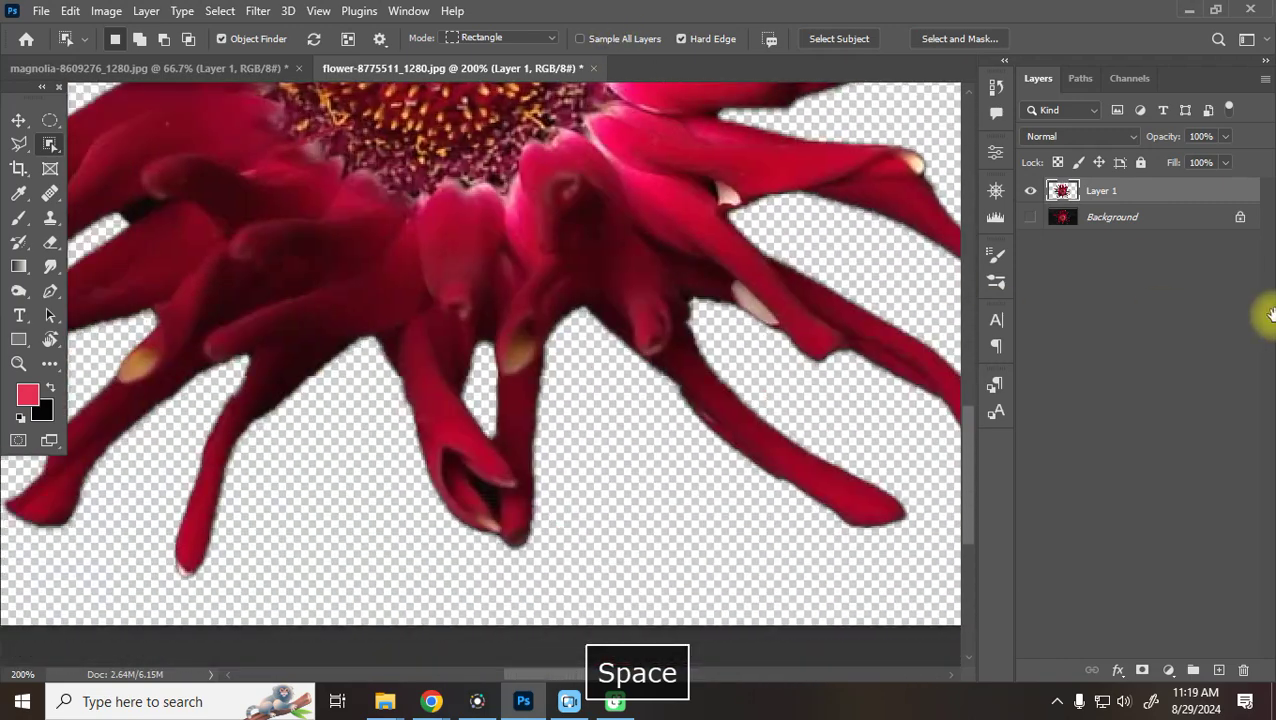
Hide the flower cutout layer and make the Background layer visible and active
click(1030, 190)
click(1030, 217)
click(1091, 220)
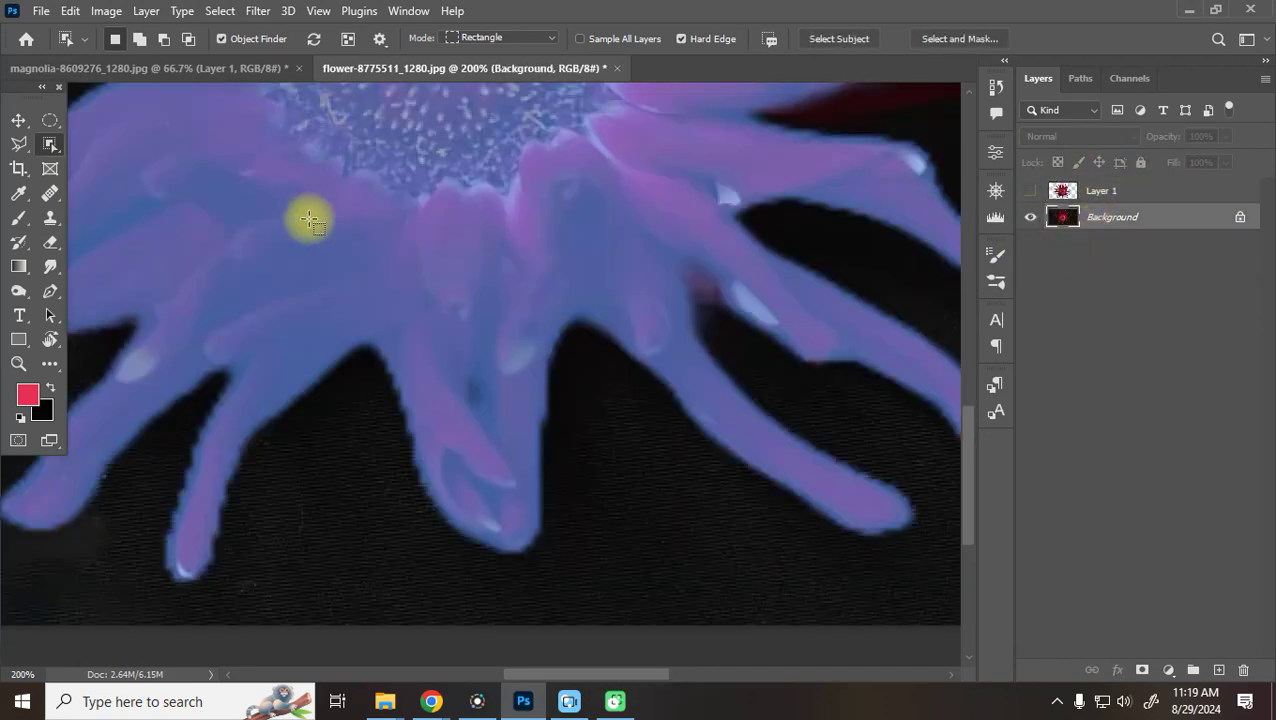
key(ctrl+minus)
key(ctrl+minus)
key(ctrl+minus)
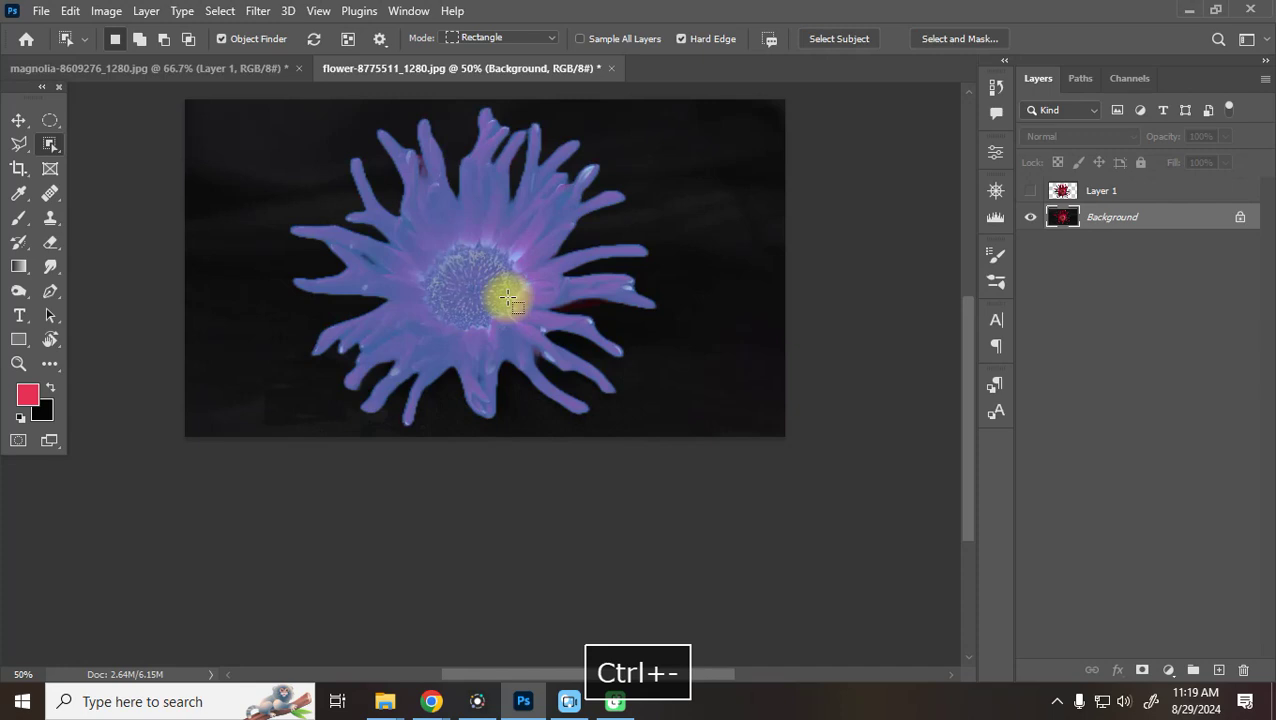
drag(498, 240, 498, 372)
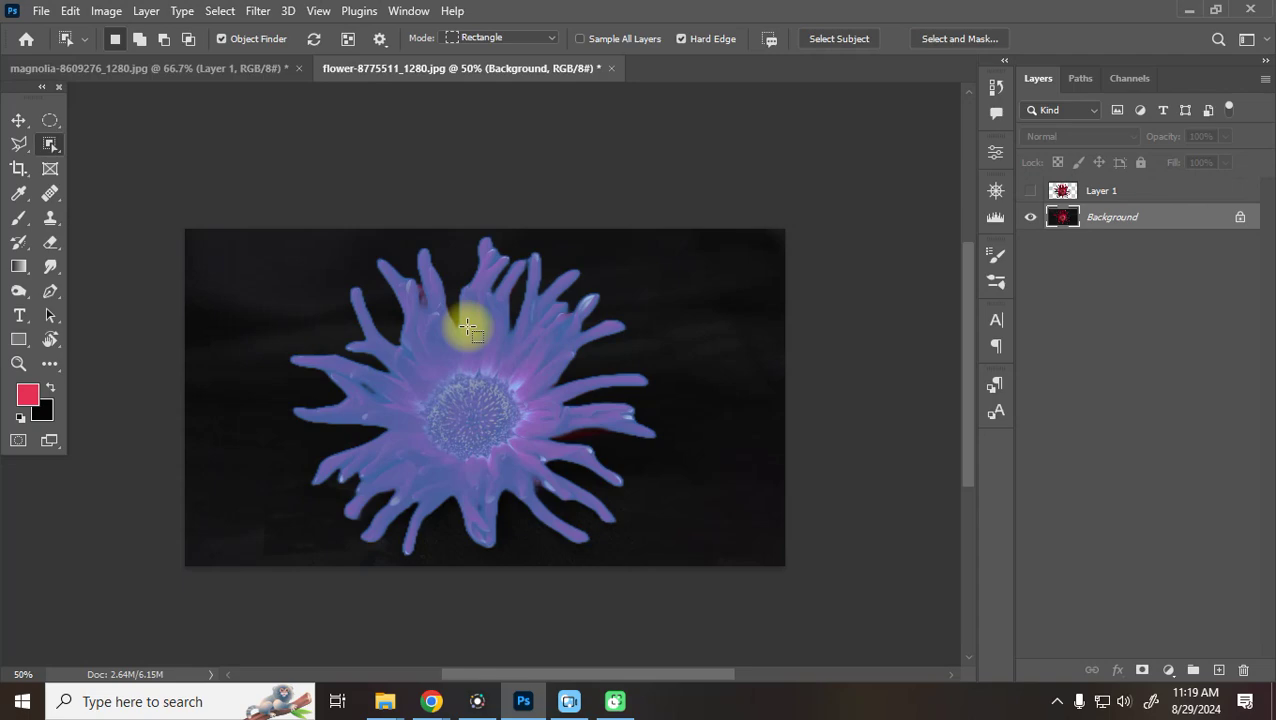
Switch to Chrome, download the free photo group-beautiful-girls-boys-pastel from the Freepik results and open it in Photoshop as its own document
click(313, 610)
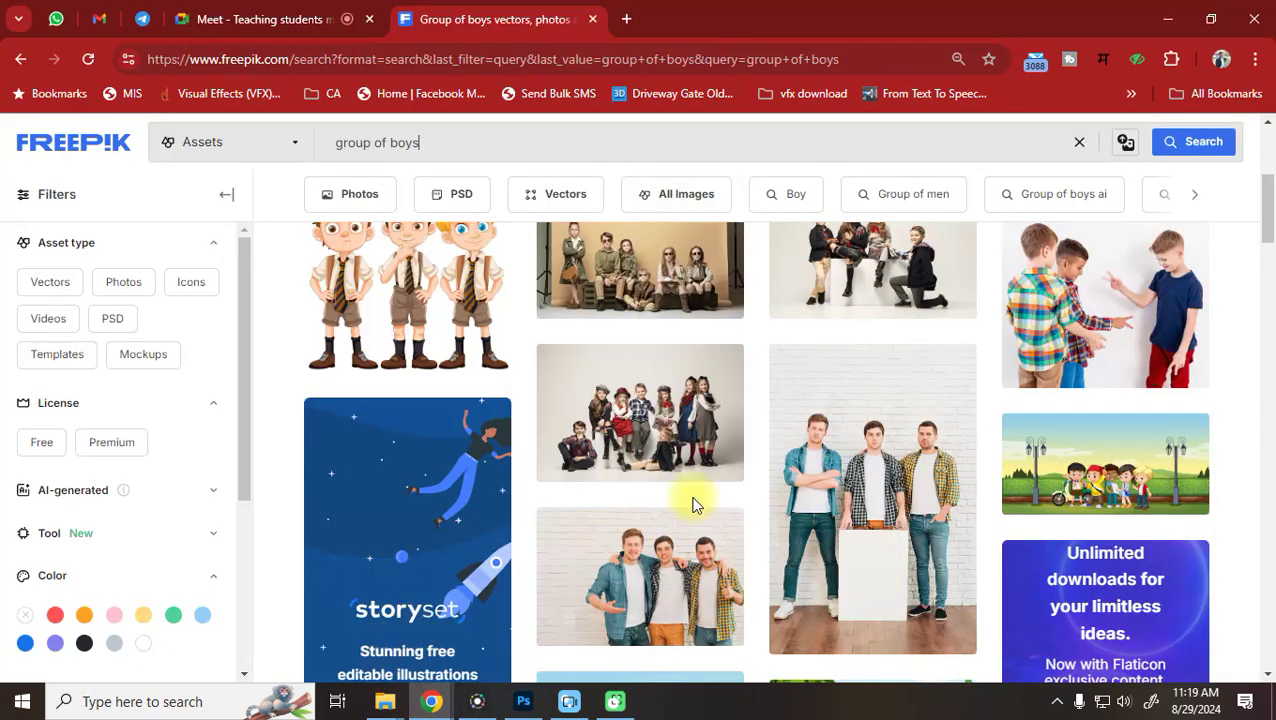
scroll(697, 505, up, 3)
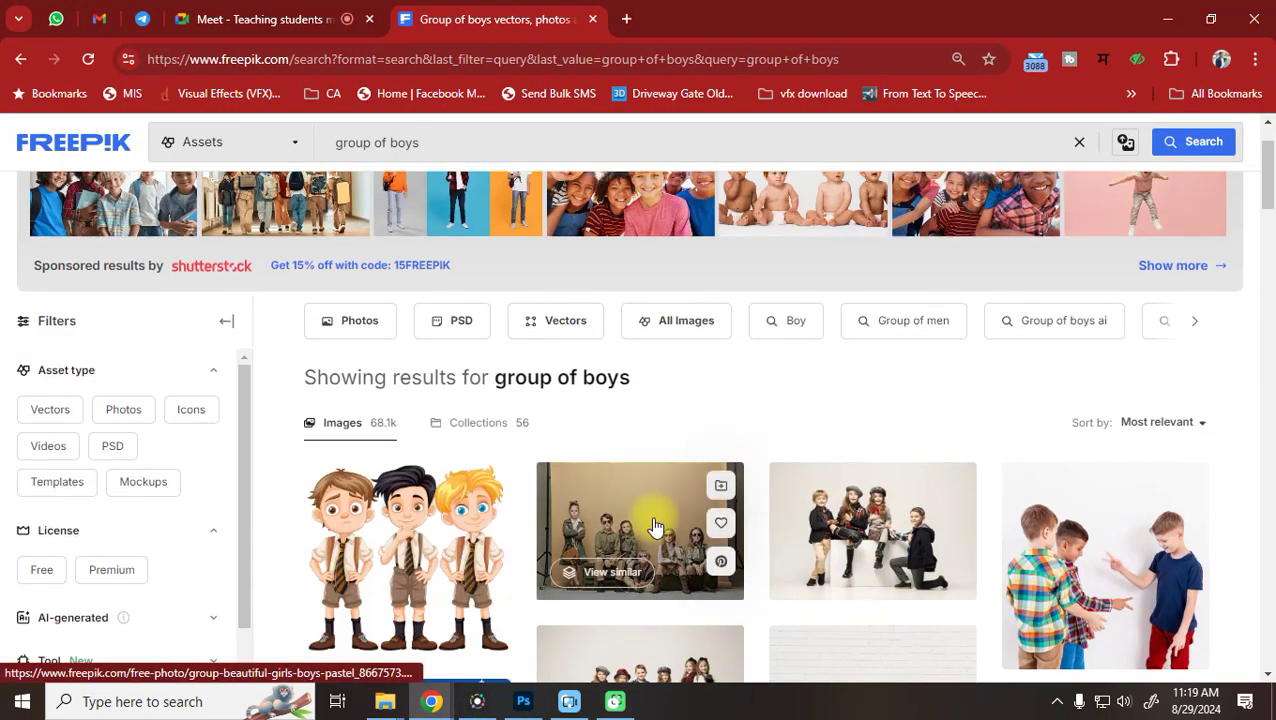
click(655, 525)
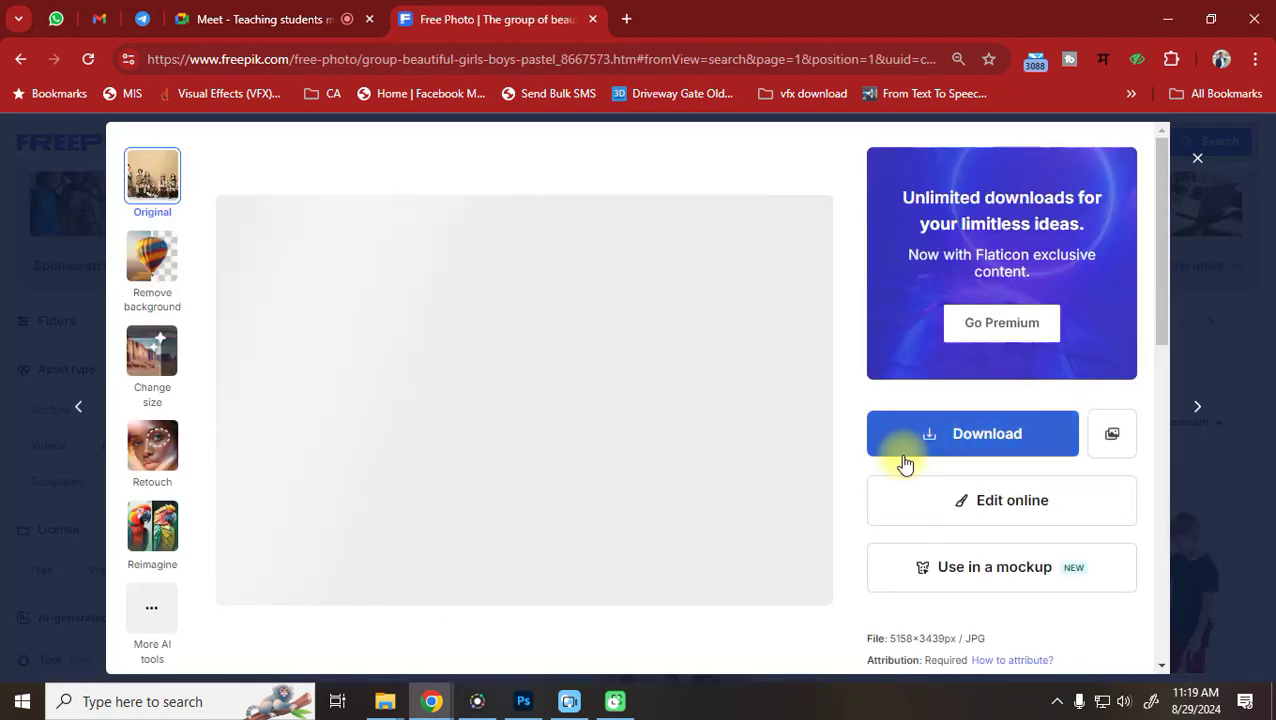
click(1033, 435)
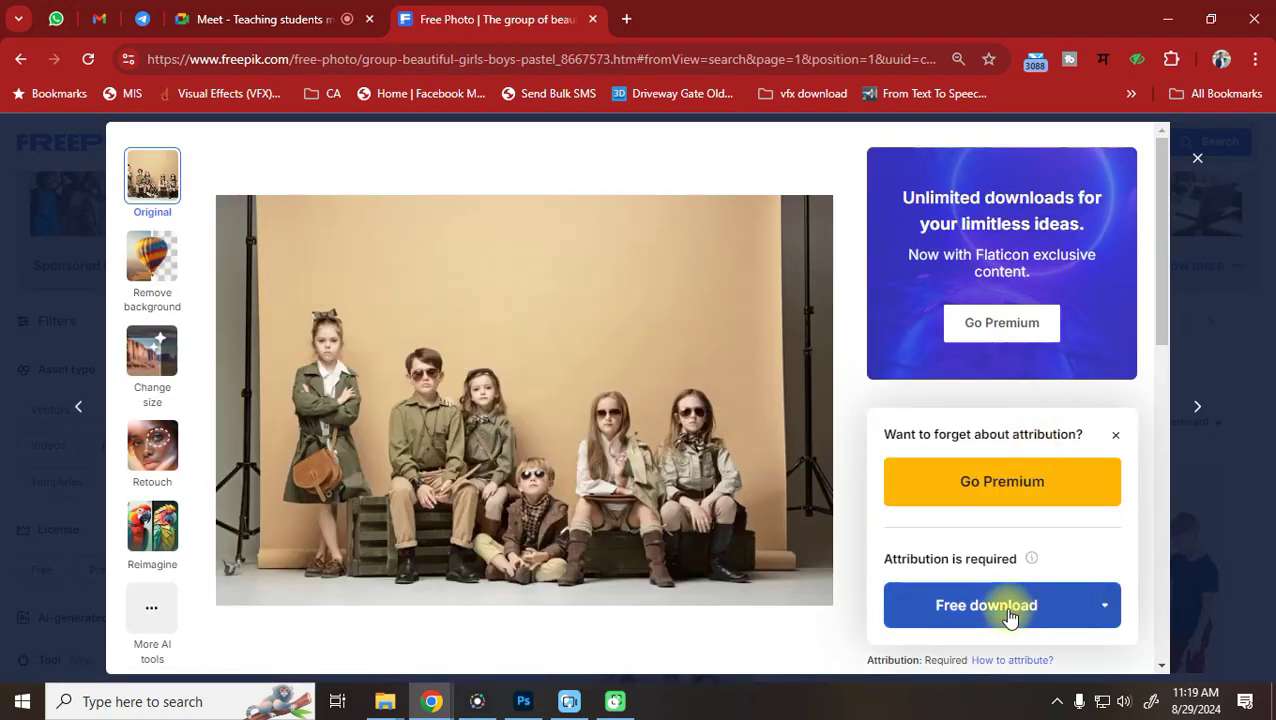
click(948, 607)
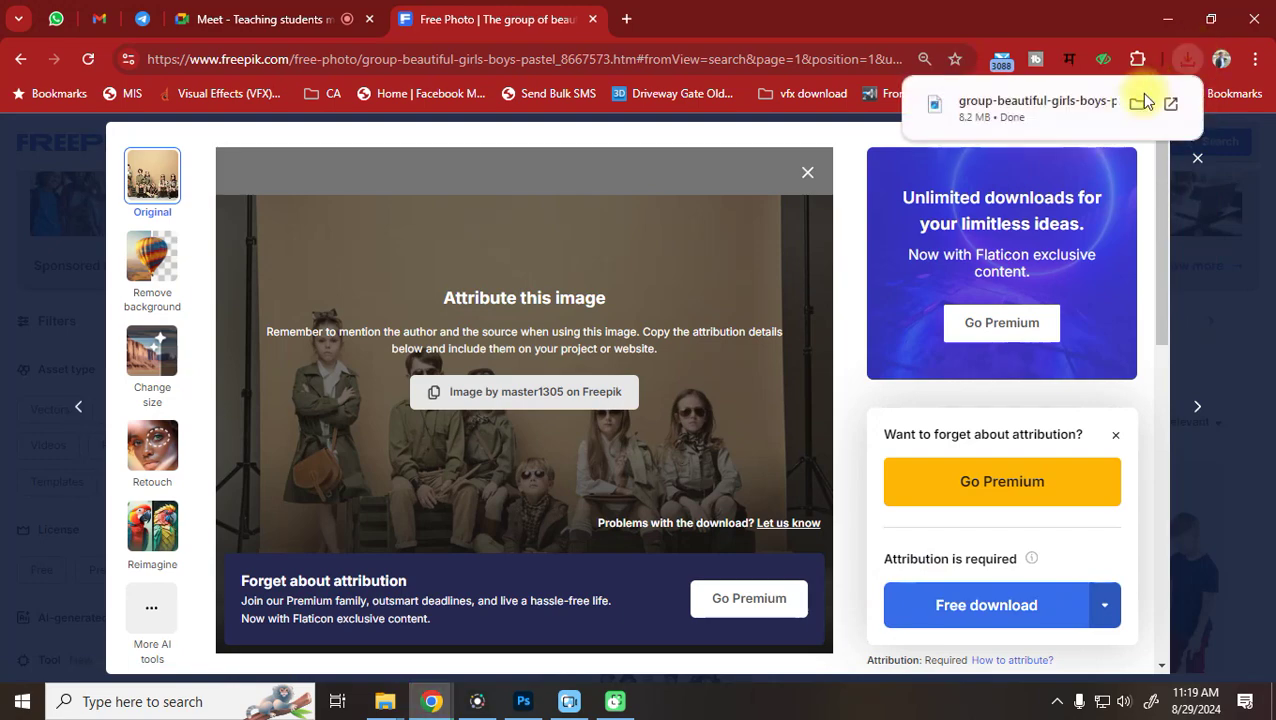
click(1140, 106)
drag(520, 235, 718, 65)
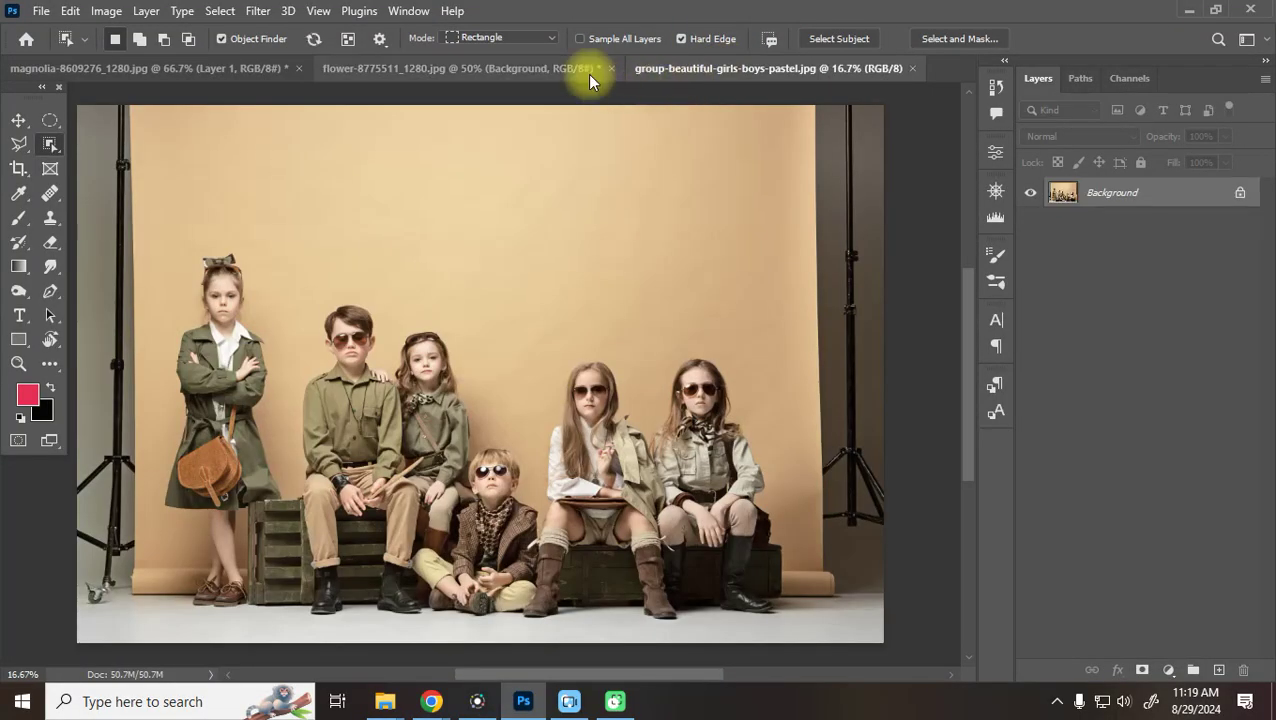
Close the flower-8775511_1280.jpg document without saving its changes
click(598, 72)
key(ctrl+w)
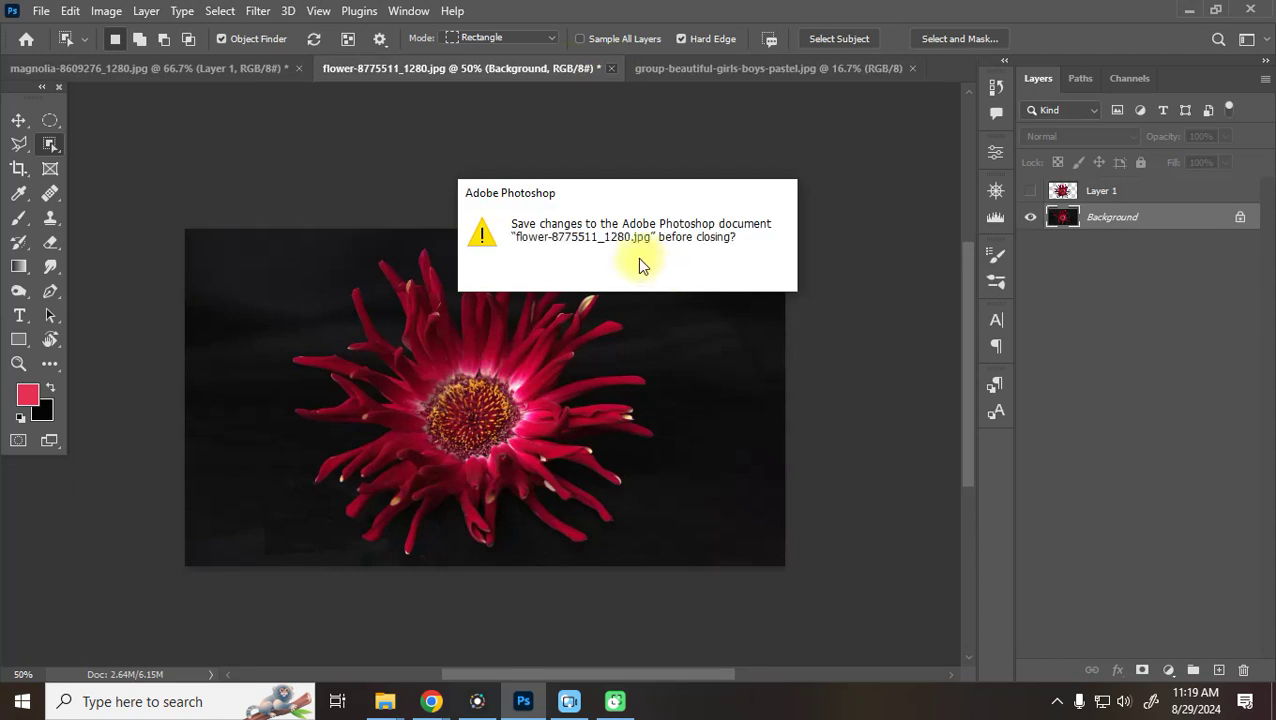
key(Escape)
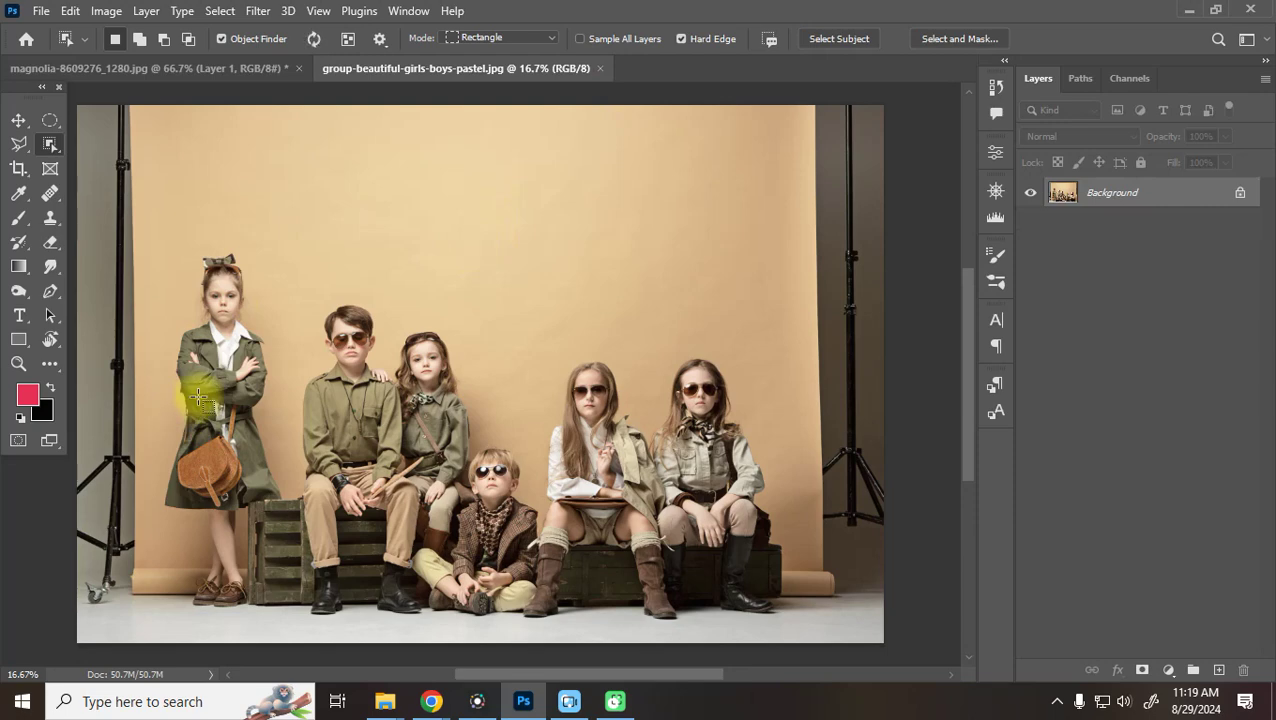
Select all the children using Select Subject with the Quick Selection tool active, and deselect them
right_click(50, 144)
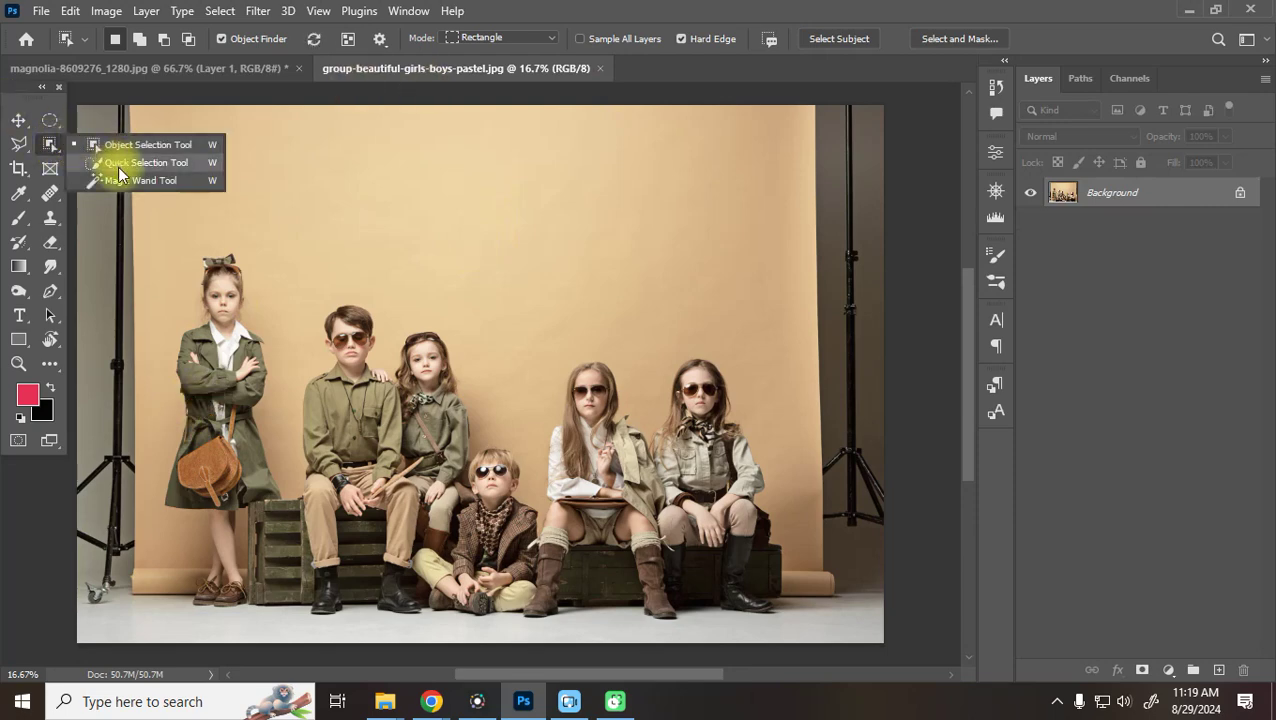
click(119, 166)
click(539, 39)
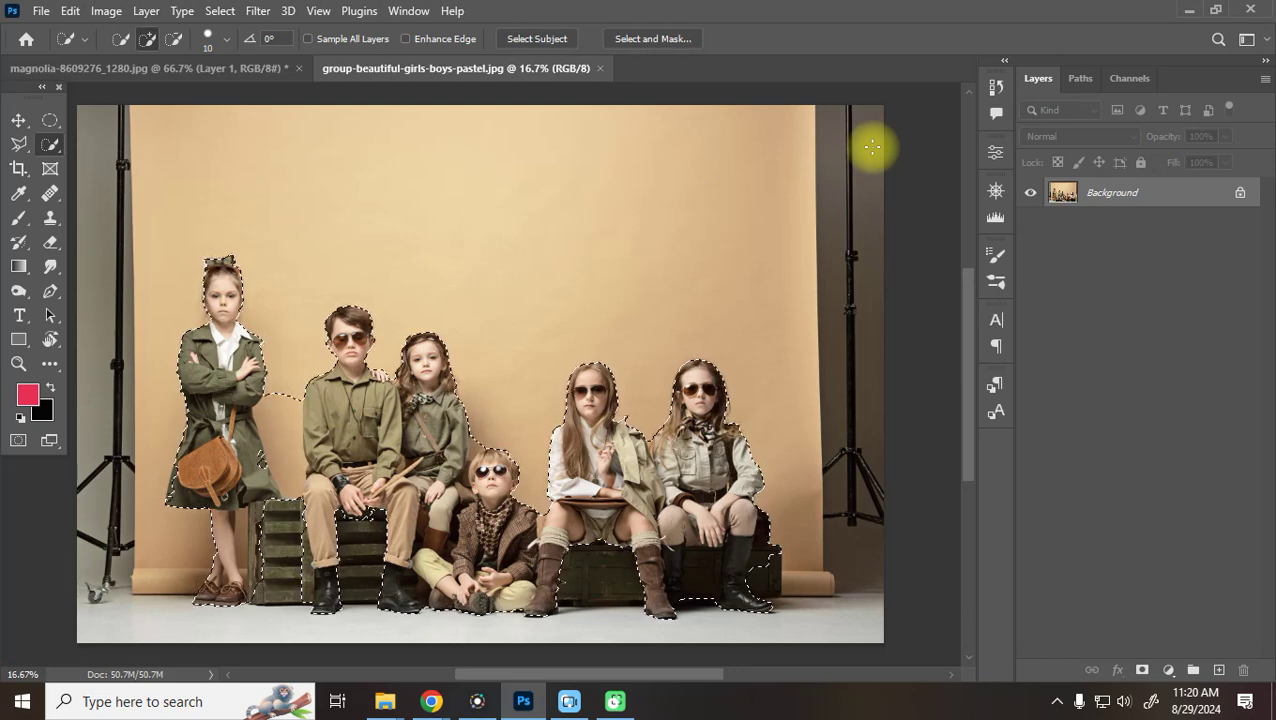
key(ctrl+d)
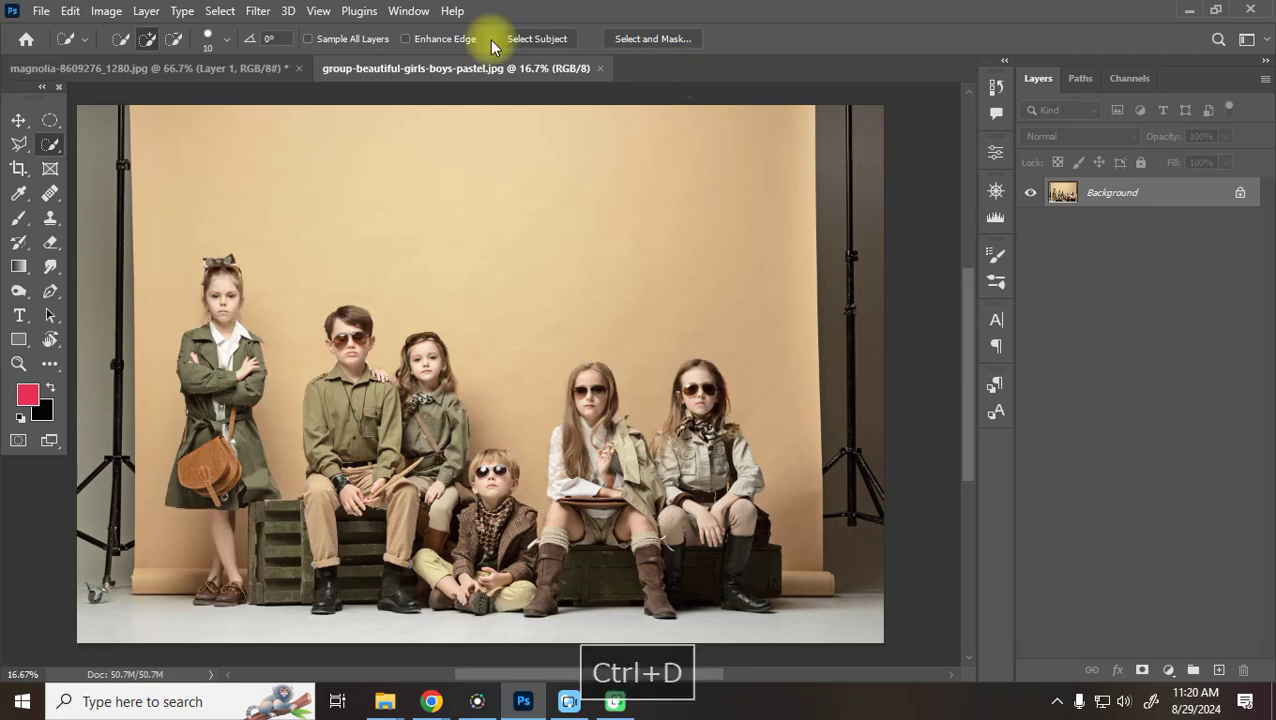
Select the standing girl in the green coat with the Object Selection tool in Rectangle mode
right_click(50, 148)
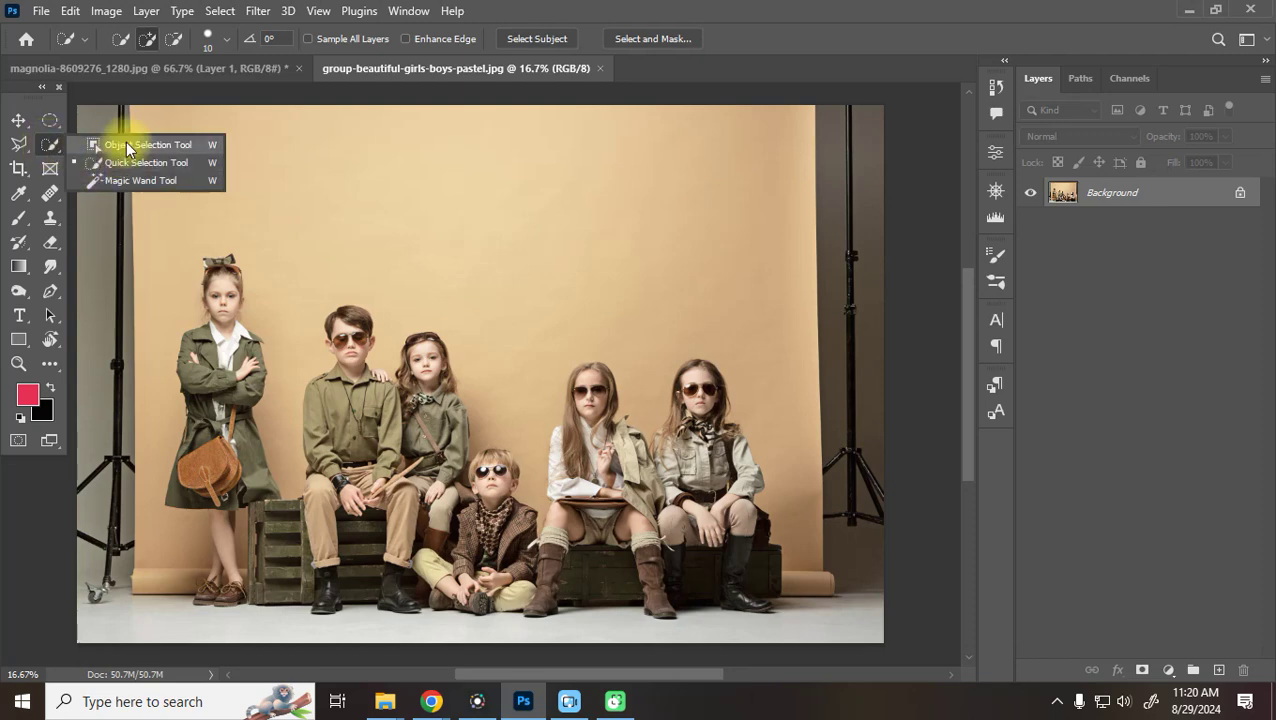
click(108, 140)
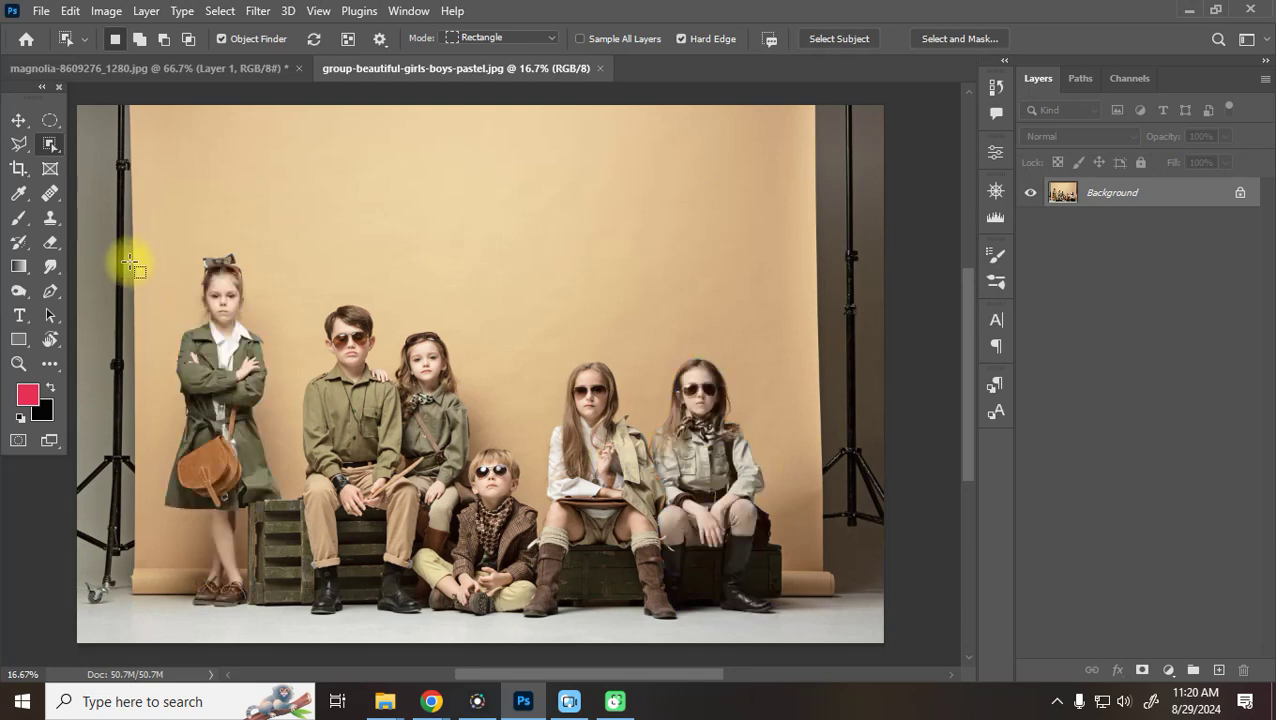
drag(150, 236, 290, 610)
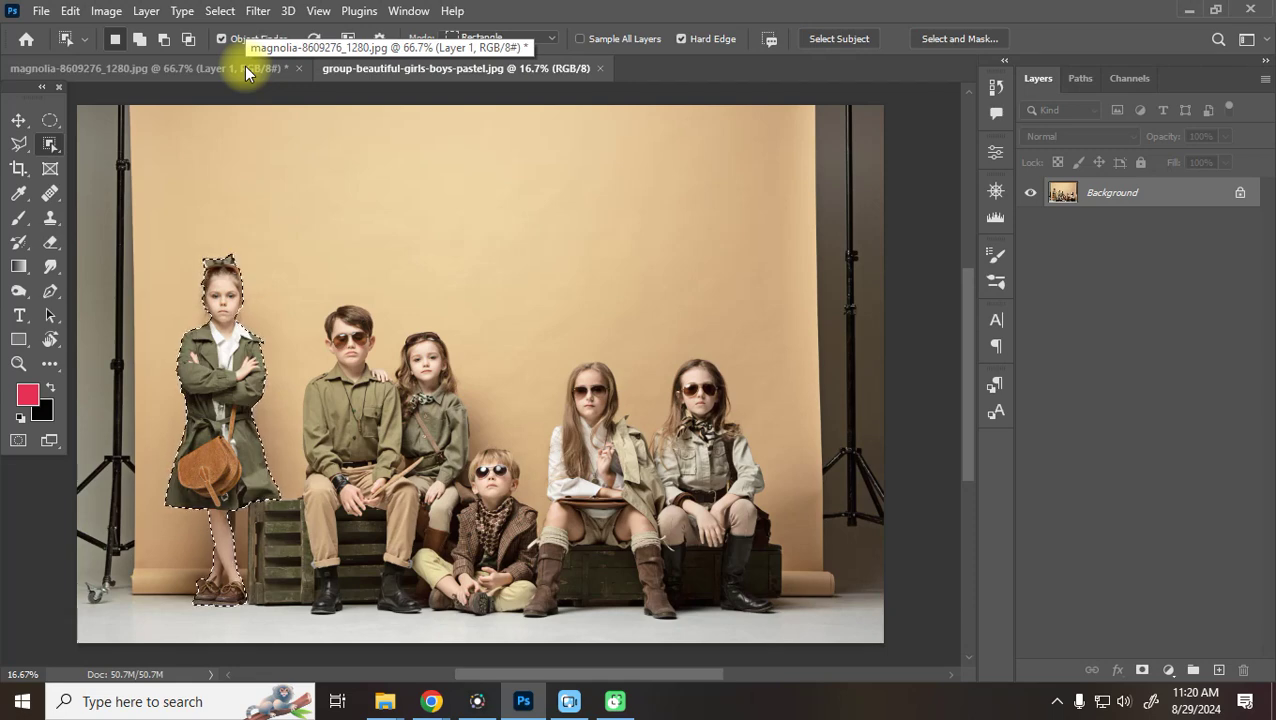
Add the seated boy in the green shirt and his unselected boot to the Object Selection
key(ctrl+equal)
drag(497, 333, 421, 194)
drag(135, 118, 330, 592)
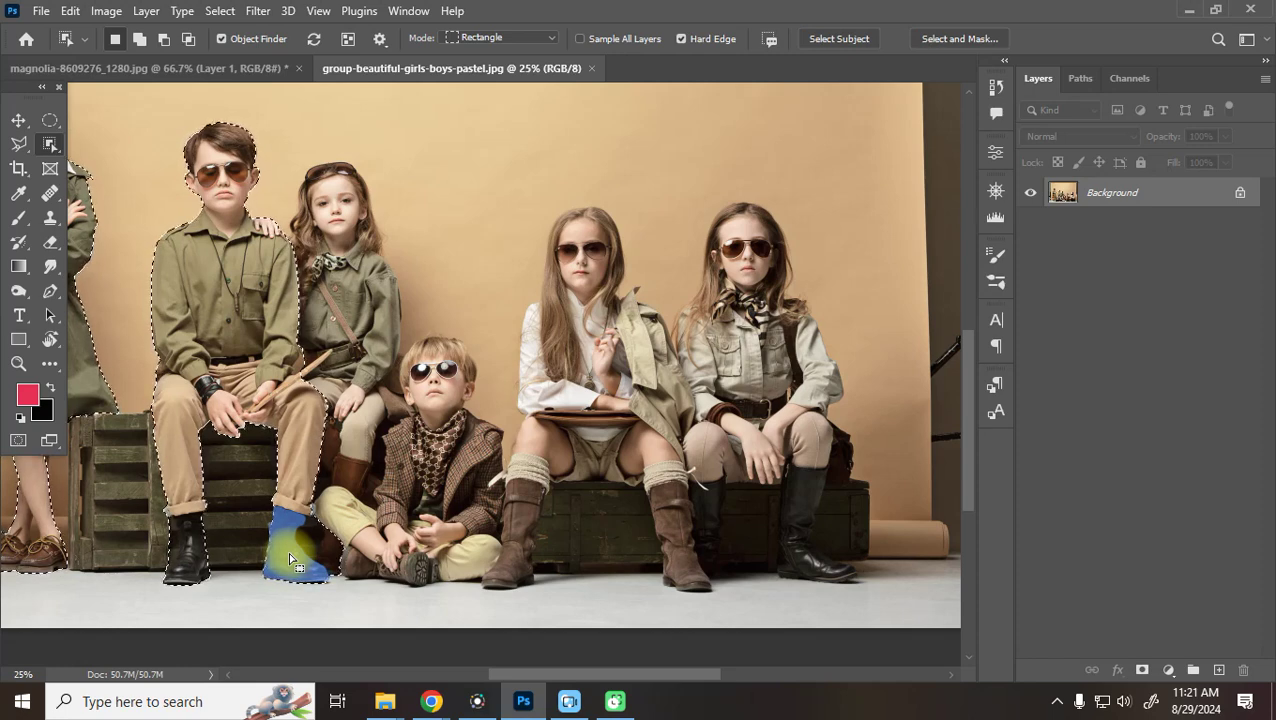
shift+click(290, 557)
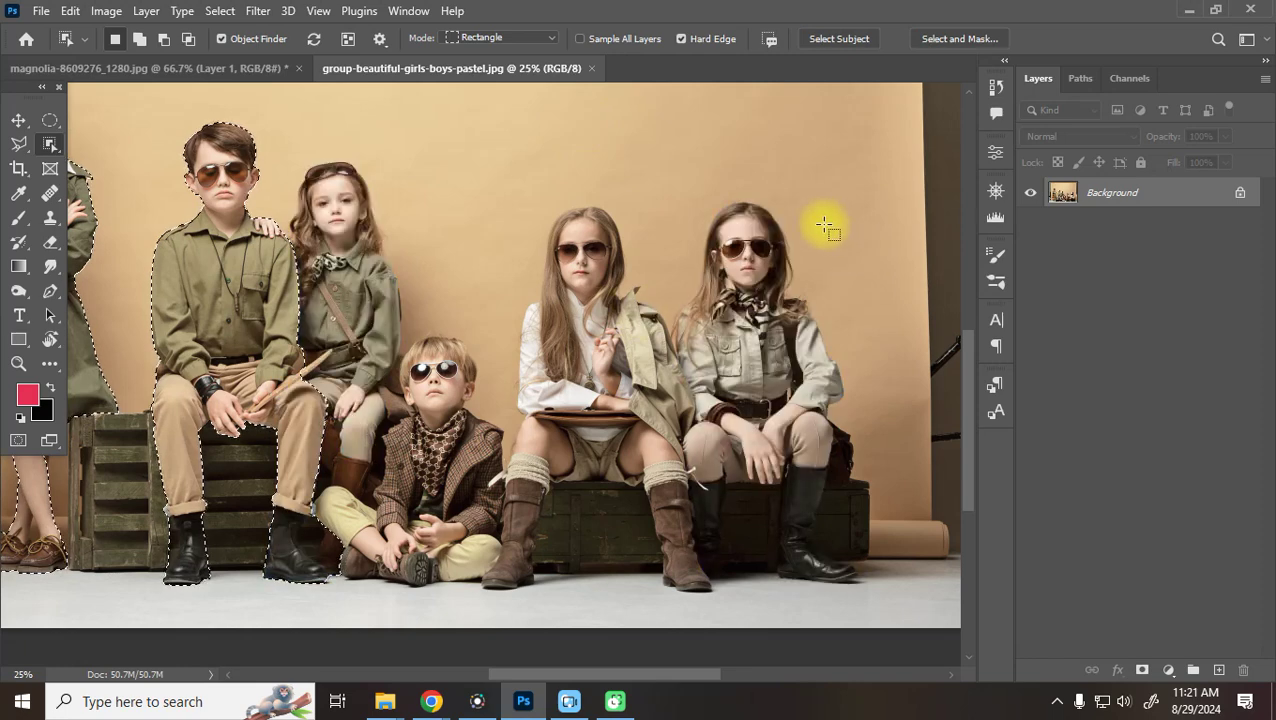
Add the seated girl with sunglasses at the far end of the crate to the selection
drag(889, 189, 677, 343)
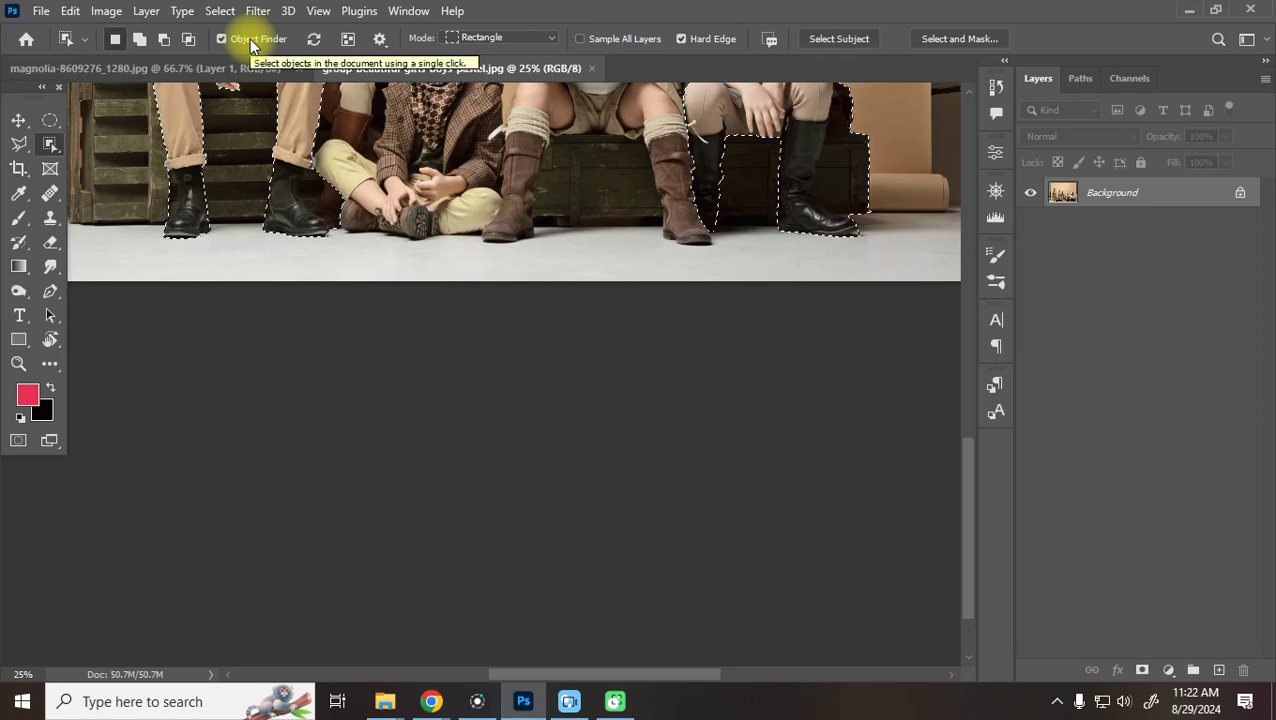
scroll(578, 215, up, 5)
scroll(578, 215, up, 2)
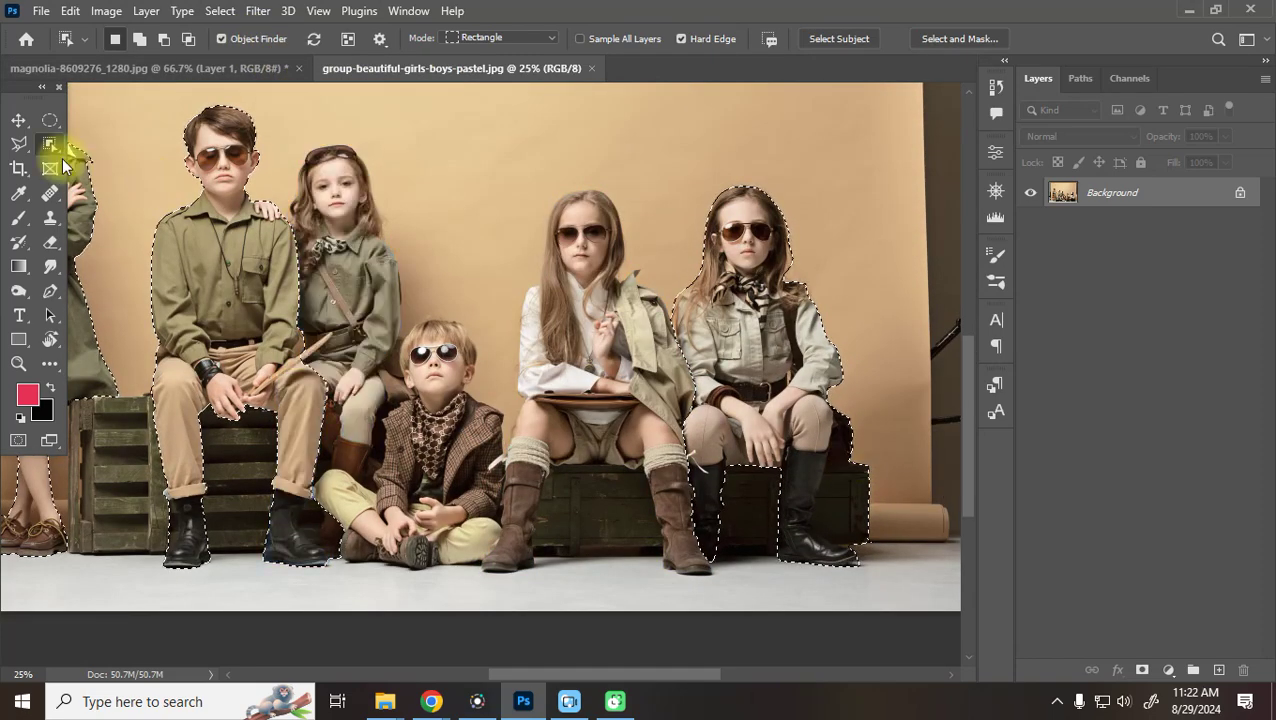
Try to subtract the crate area beside the last girl's boot with Quick Selection, and undo each attempt
right_click(50, 144)
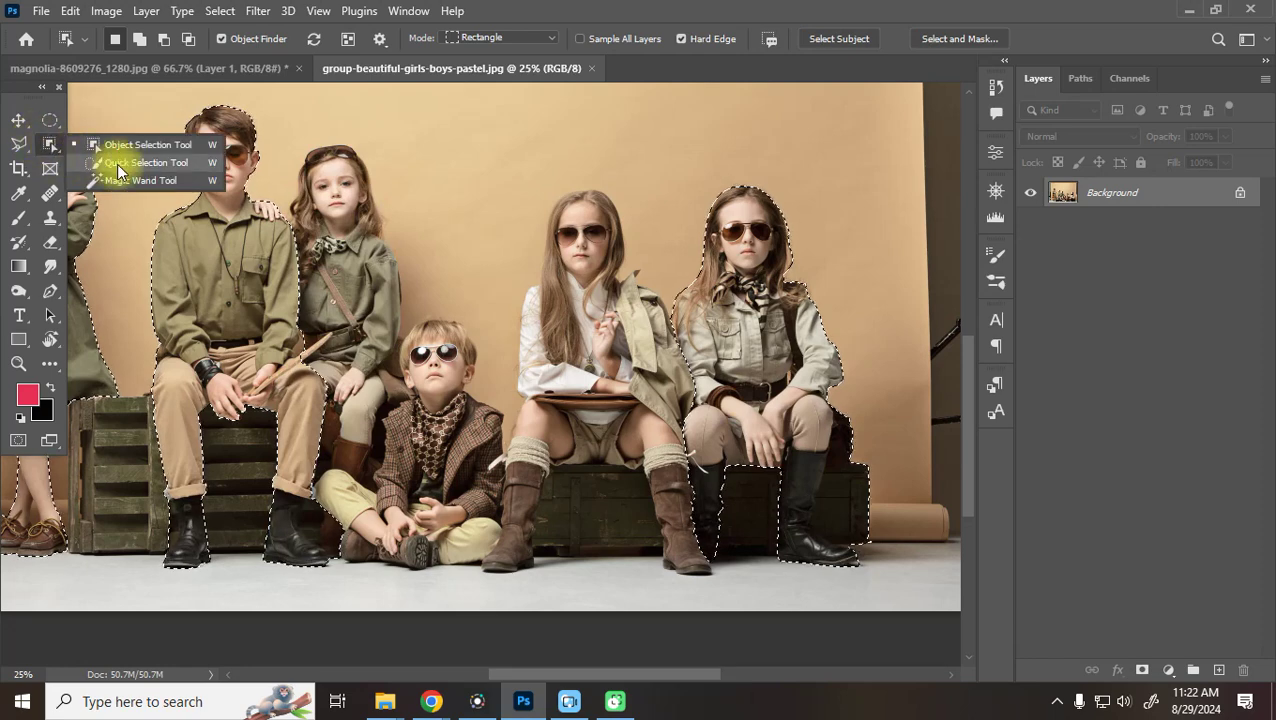
click(118, 164)
alt+click(833, 472)
key(ctrl+z)
alt+click(817, 521)
key(ctrl+z)
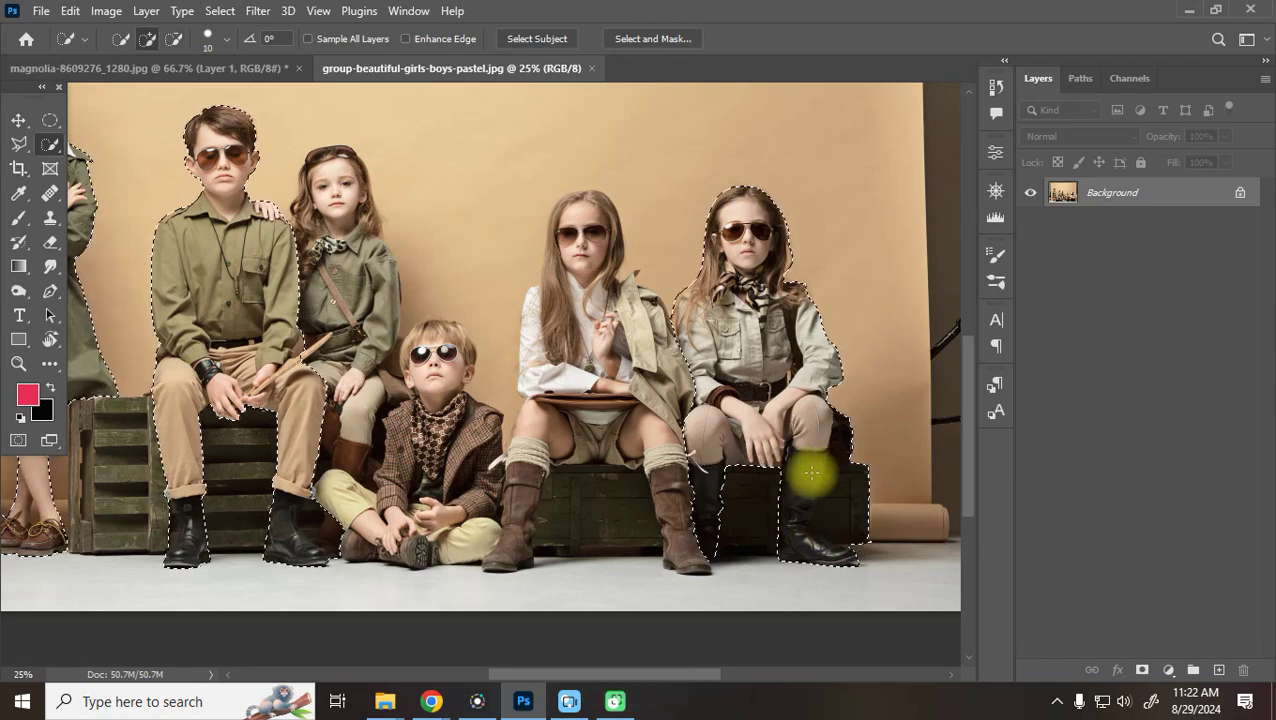
Subtract the wooden crate beside the last girl's boot from the selection with Quick Selection in Subtract mode at 50% zoom
key(ctrl+plus)
key(ctrl+plus)
drag(719, 459, 276, 277)
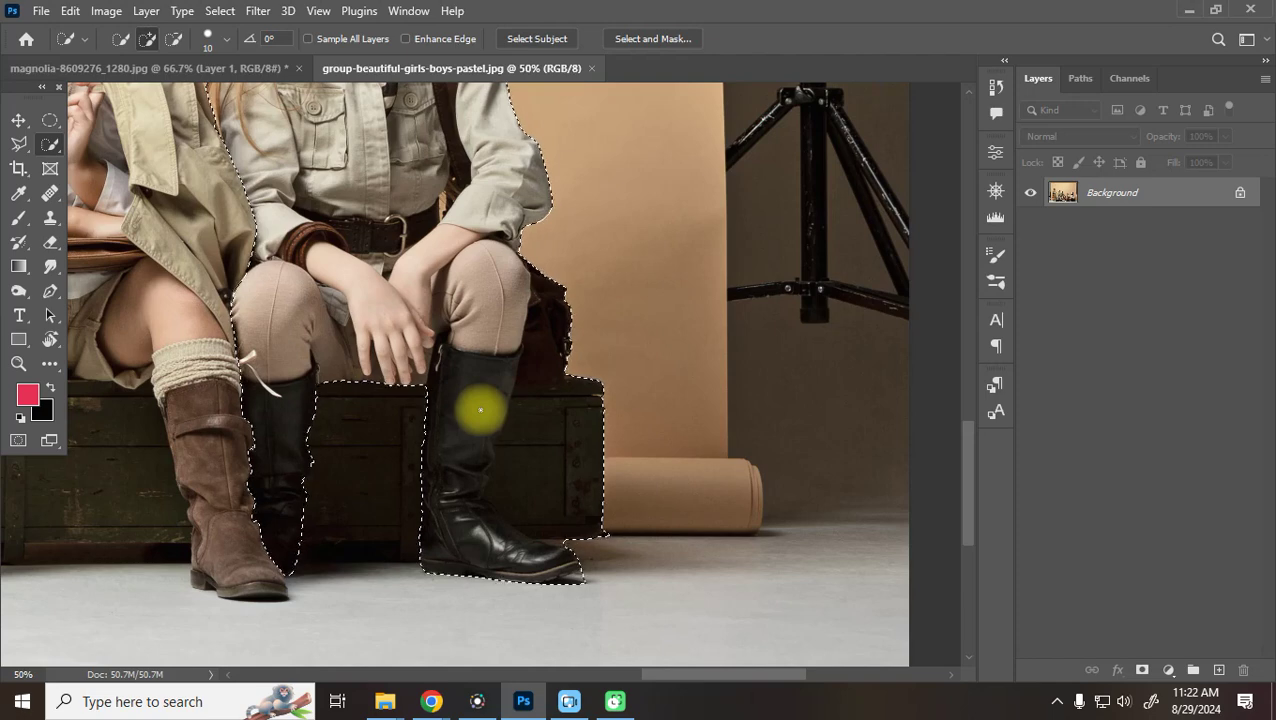
right_click(50, 148)
click(105, 165)
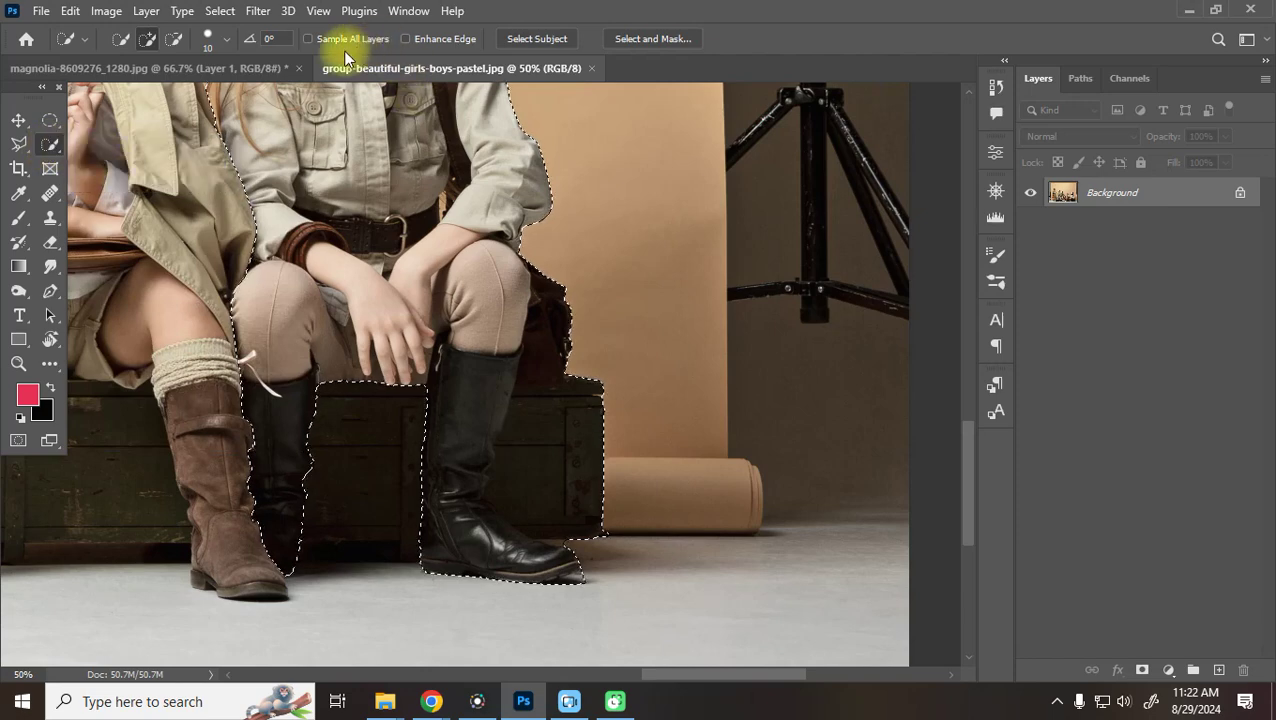
click(173, 38)
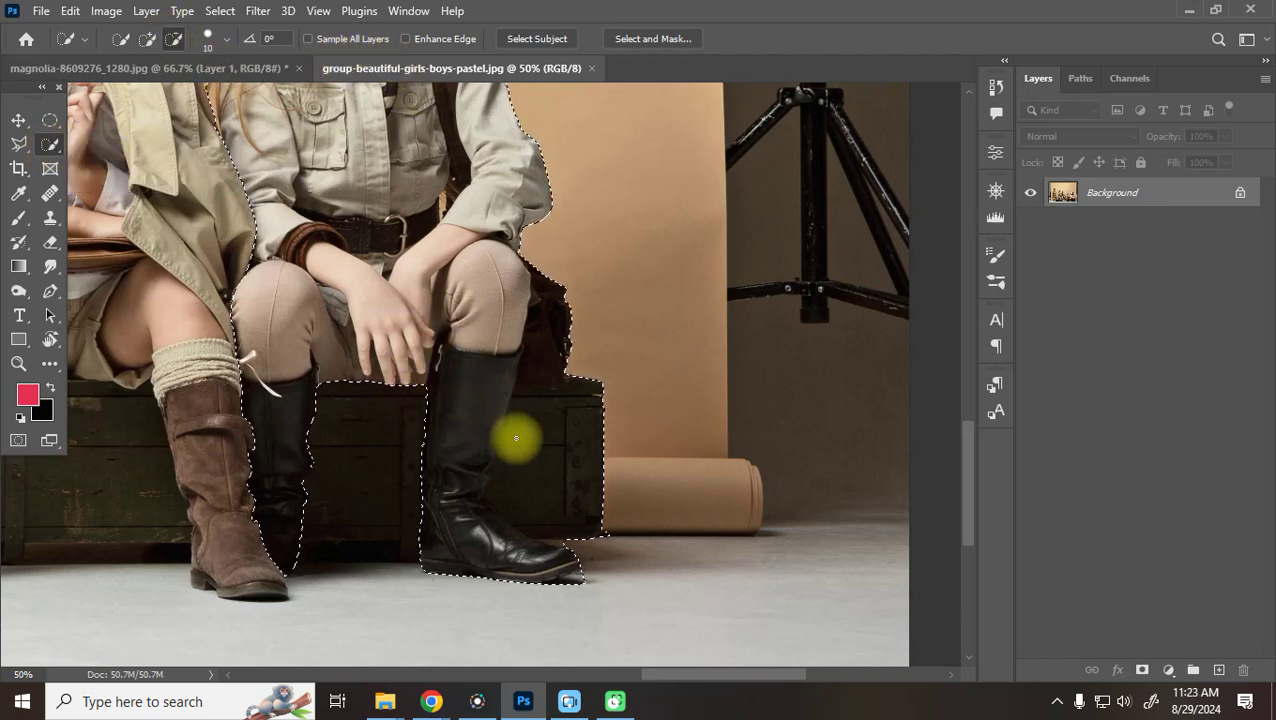
mouse_move(527, 427)
mouse_down()
mouse_move(549, 378)
mouse_move(550, 452)
mouse_up()
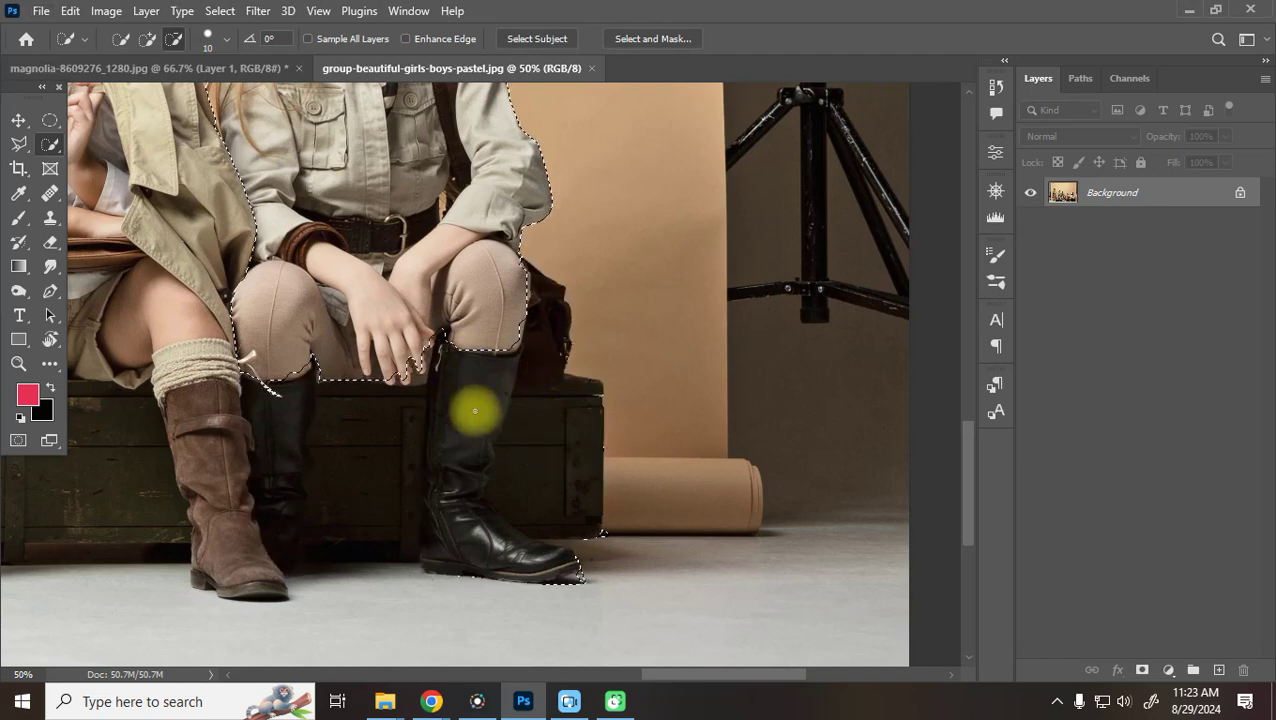
Try to reselect the last girl's black boot with Quick Selection, and undo back to the selection outlining both of her boots
mouse_move(484, 390)
mouse_down()
mouse_move(460, 471)
mouse_move(463, 430)
mouse_move(450, 462)
mouse_move(436, 535)
mouse_up()
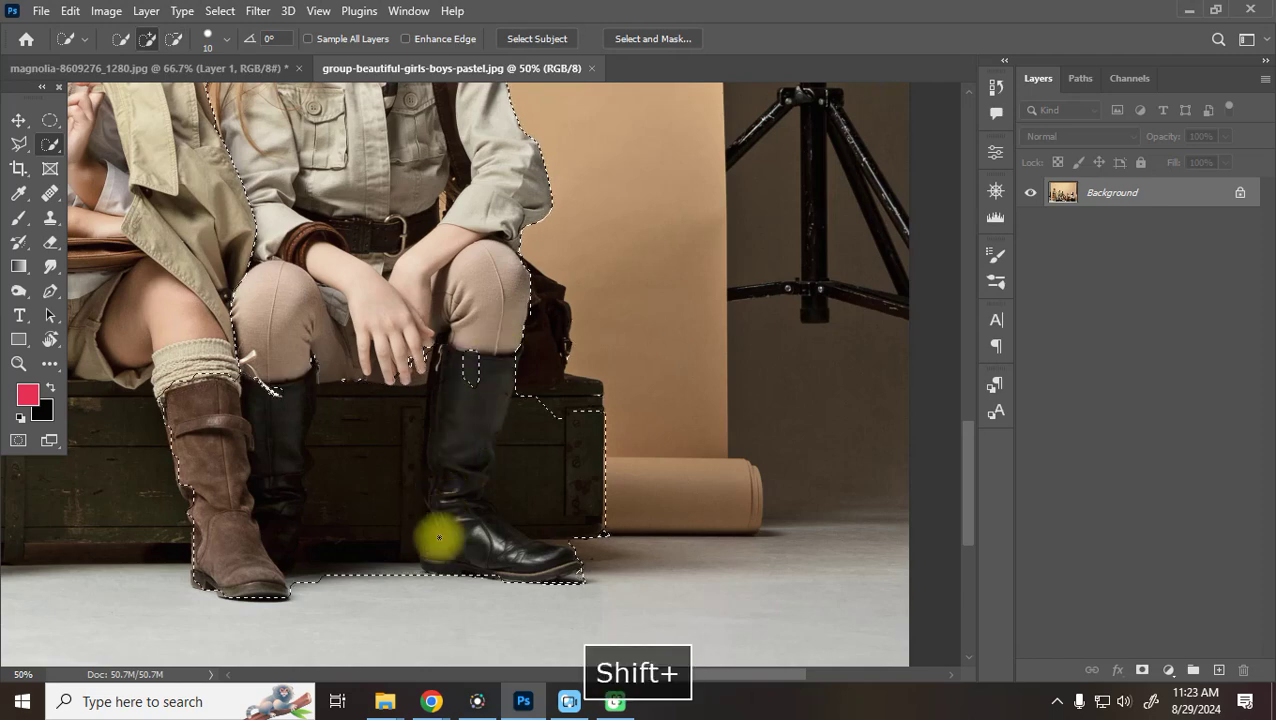
key(ctrl+z)
key(ctrl+z)
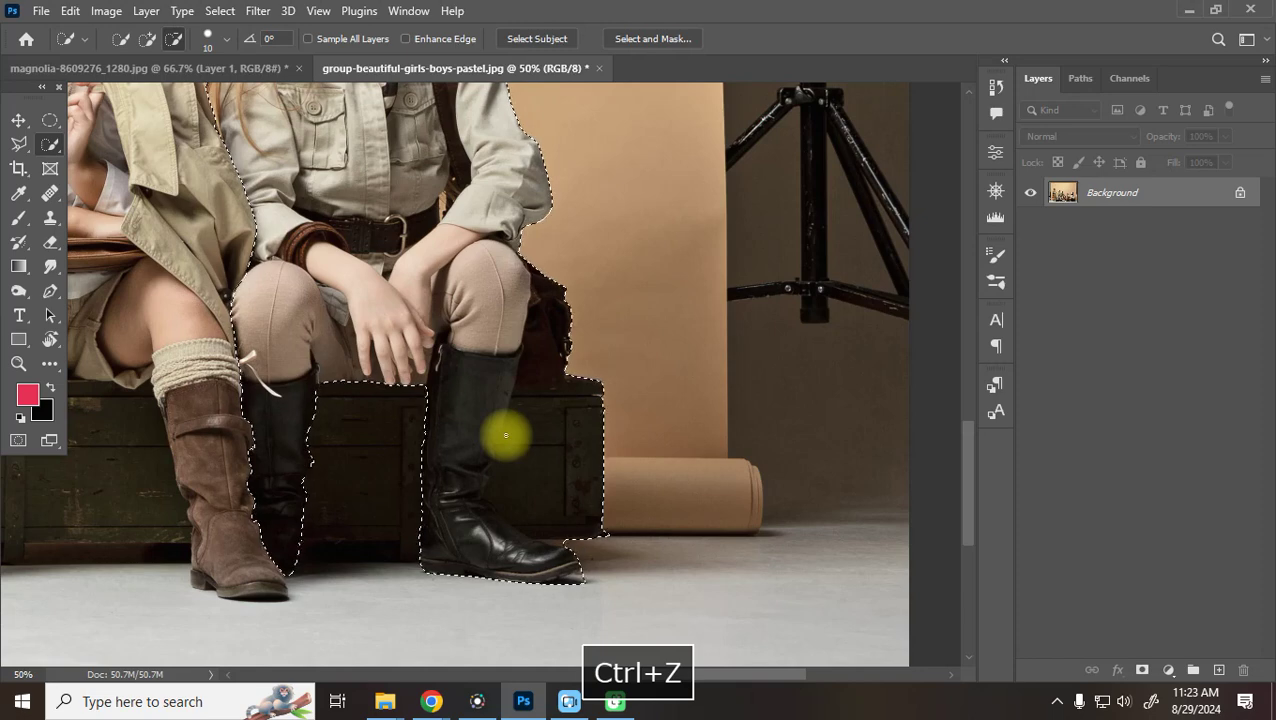
key(ctrl+z)
Subtract the backpack and wooden crate beside the last girl's outer leg with a Polygonal Lasso outline along knee, boot and toe
click(18, 143)
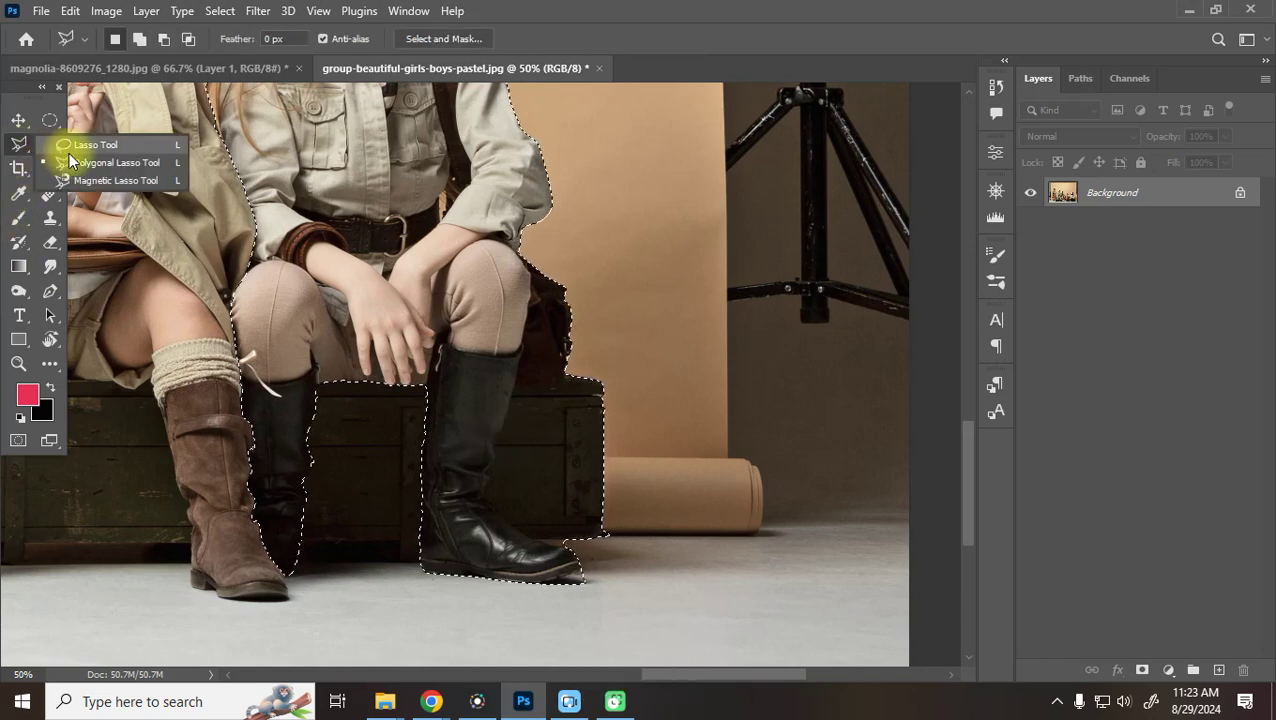
click(100, 162)
key(ctrl+equal)
key(ctrl+equal)
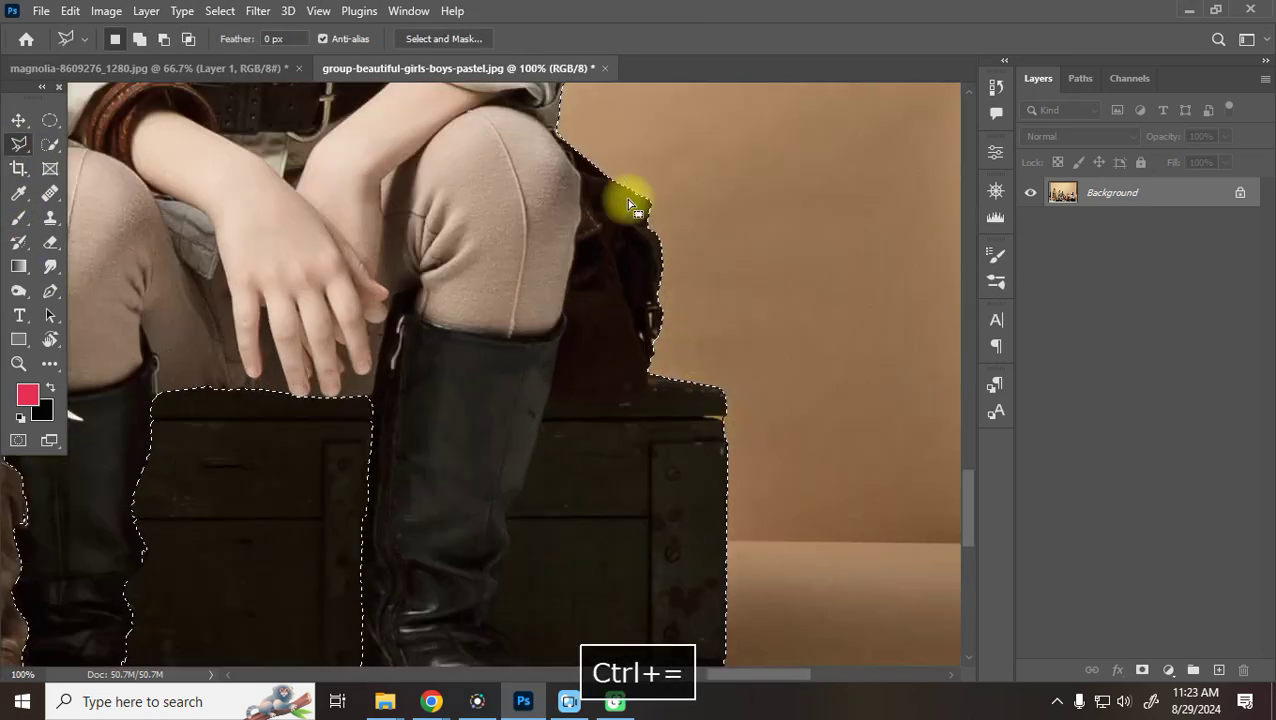
key(alt)
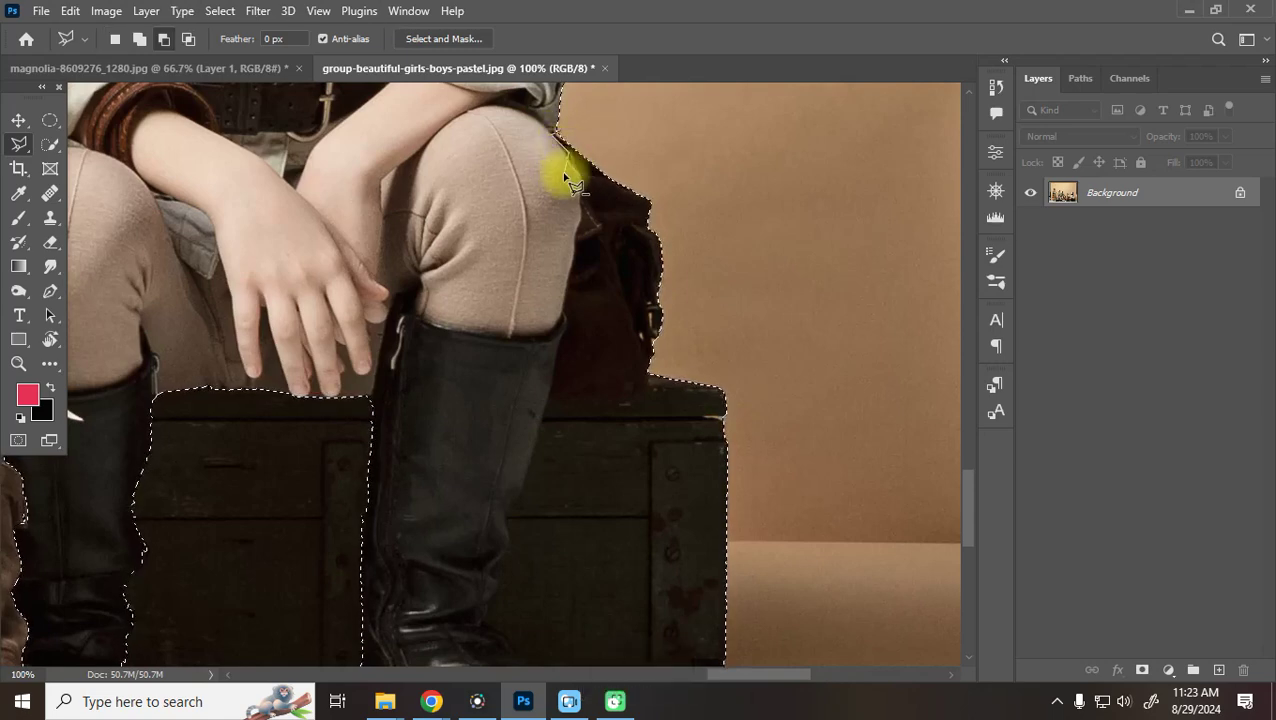
key(BackSpace)
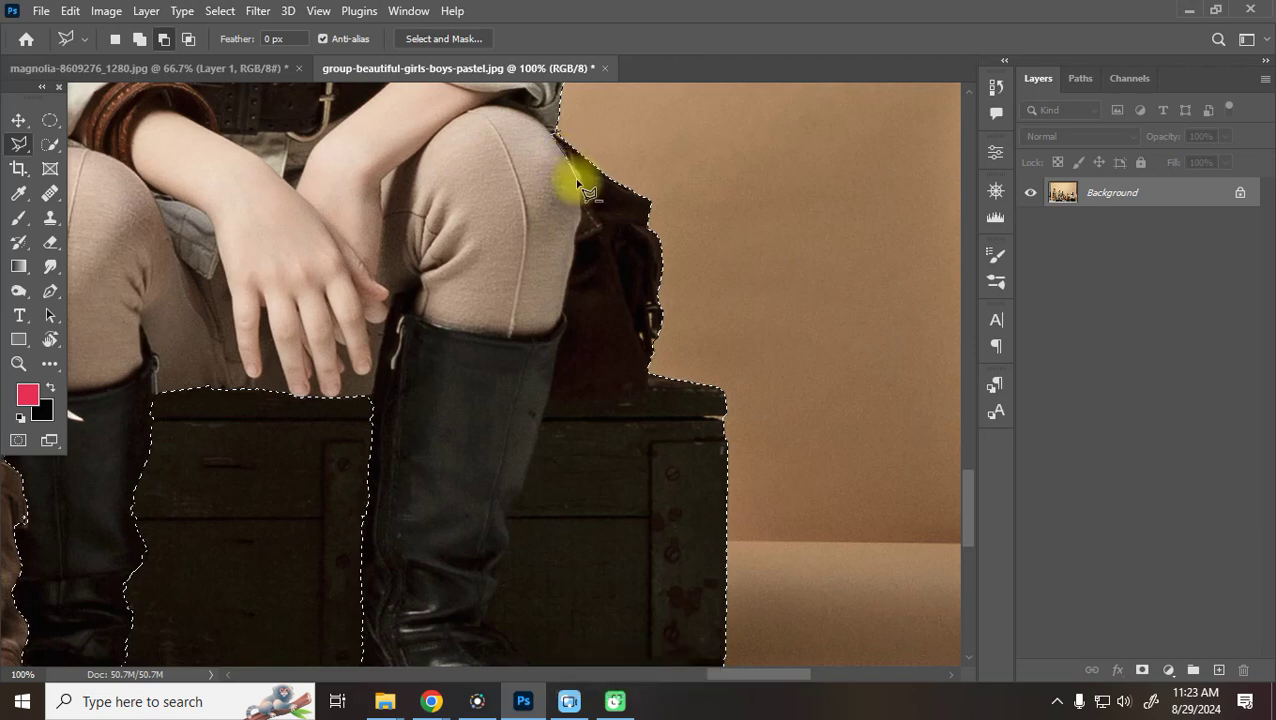
key(BackSpace)
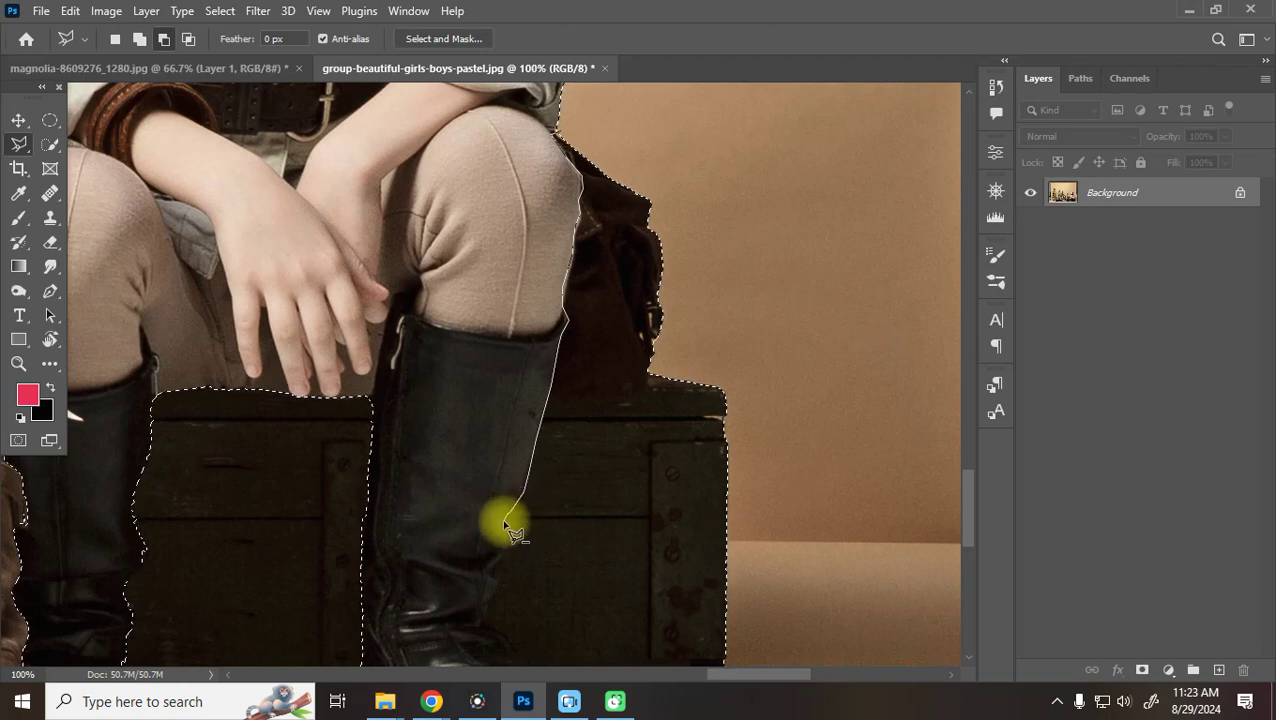
key(BackSpace)
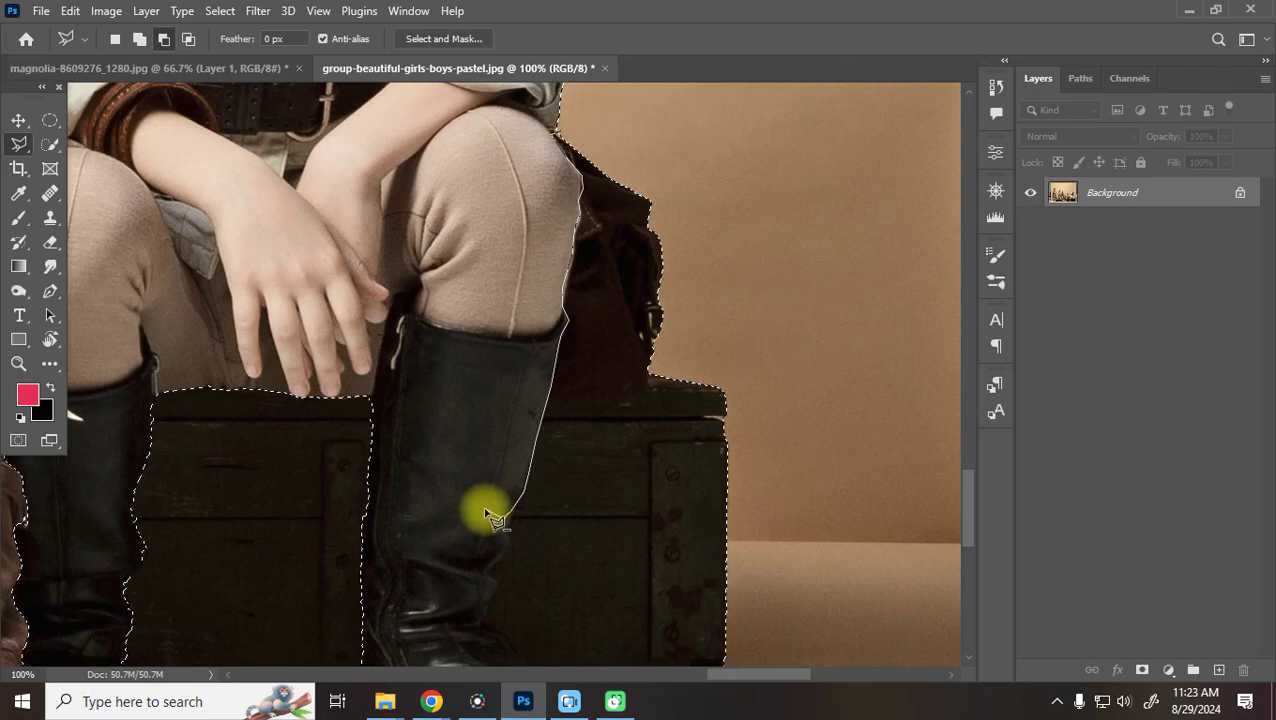
key(space)
drag(498, 555, 447, 270)
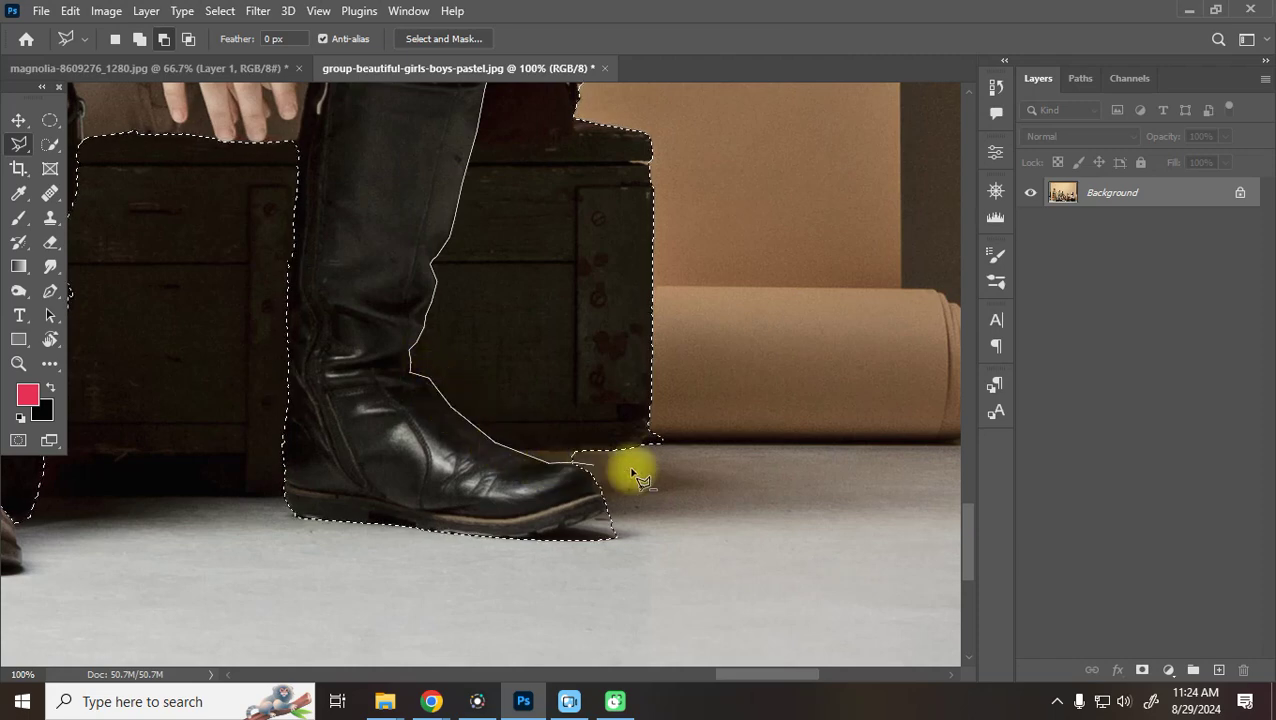
key(space)
drag(729, 120, 655, 632)
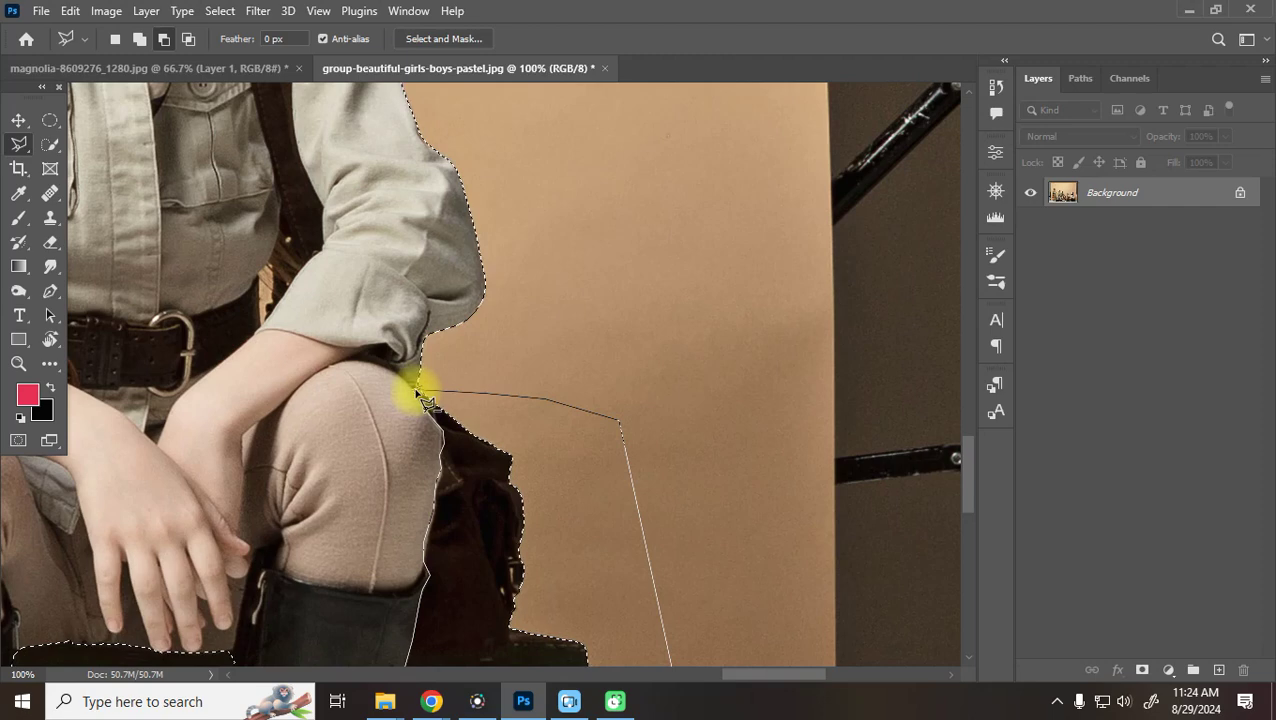
key(Return)
Subtract the strip of floor around the boot's toe tip from the selection with Quick Selection in Subtract mode
scroll(584, 521, down, 5)
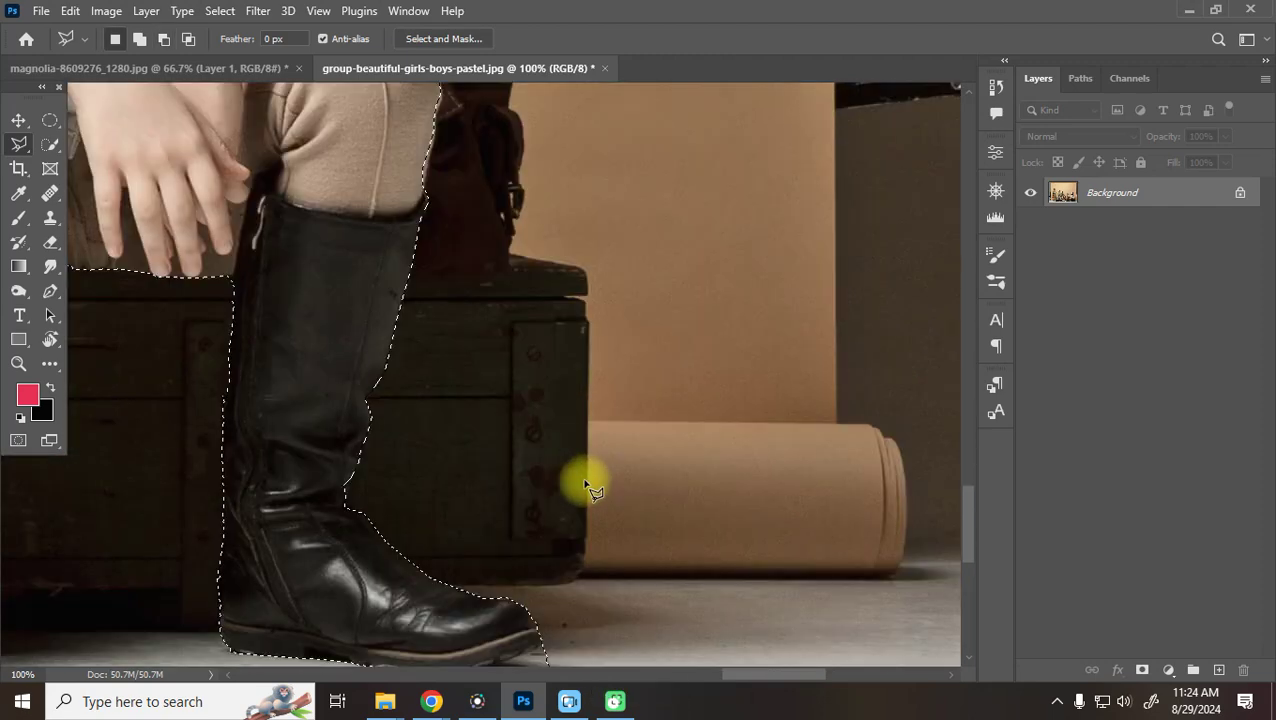
scroll(588, 488, down, 2)
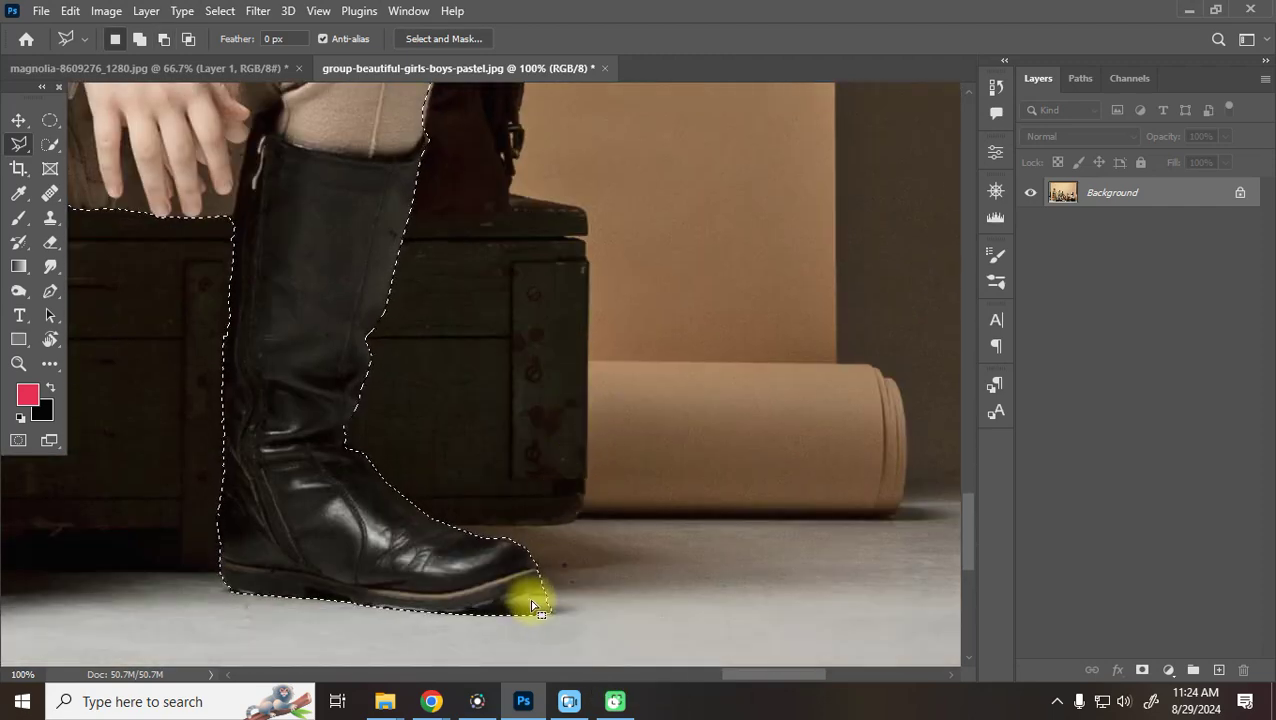
click(50, 144)
mouse_move(585, 603)
mouse_down()
mouse_move(496, 609)
mouse_move(555, 618)
mouse_move(533, 590)
mouse_move(534, 612)
mouse_move(506, 616)
mouse_move(553, 607)
mouse_move(490, 617)
mouse_up()
key(ctrl+z)
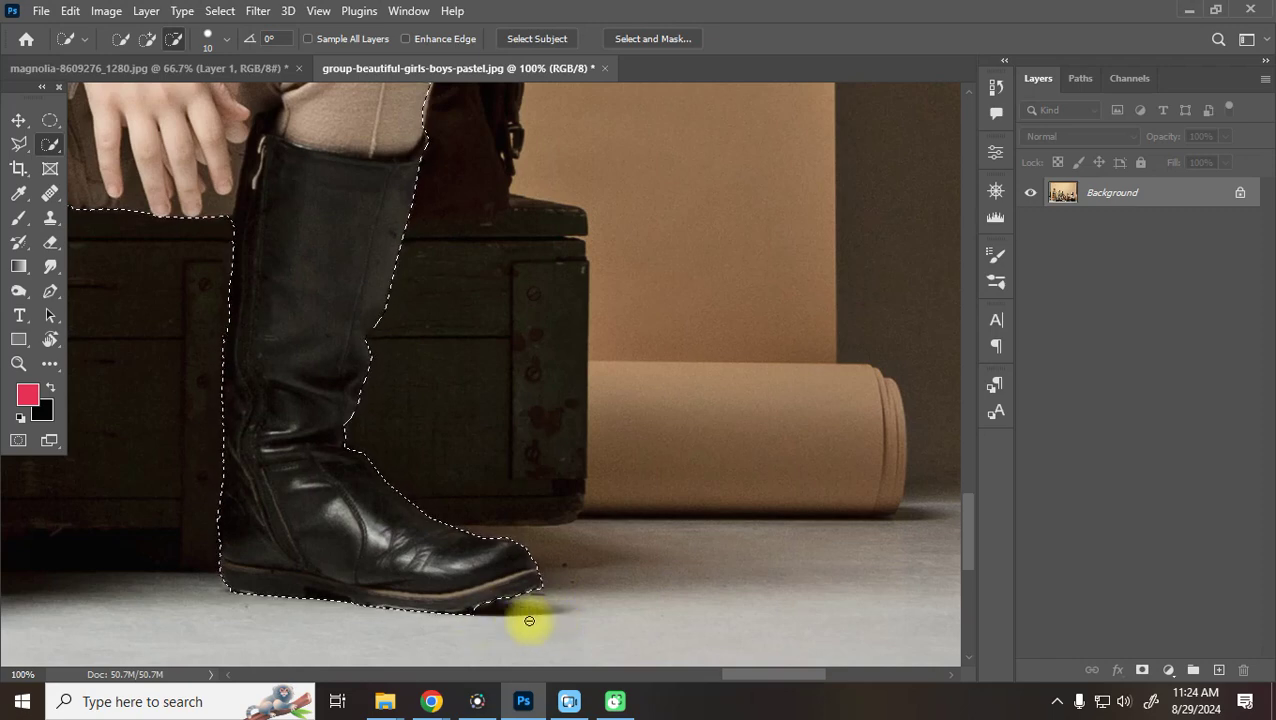
mouse_move(447, 620)
mouse_down()
mouse_move(473, 609)
mouse_move(482, 622)
mouse_up()
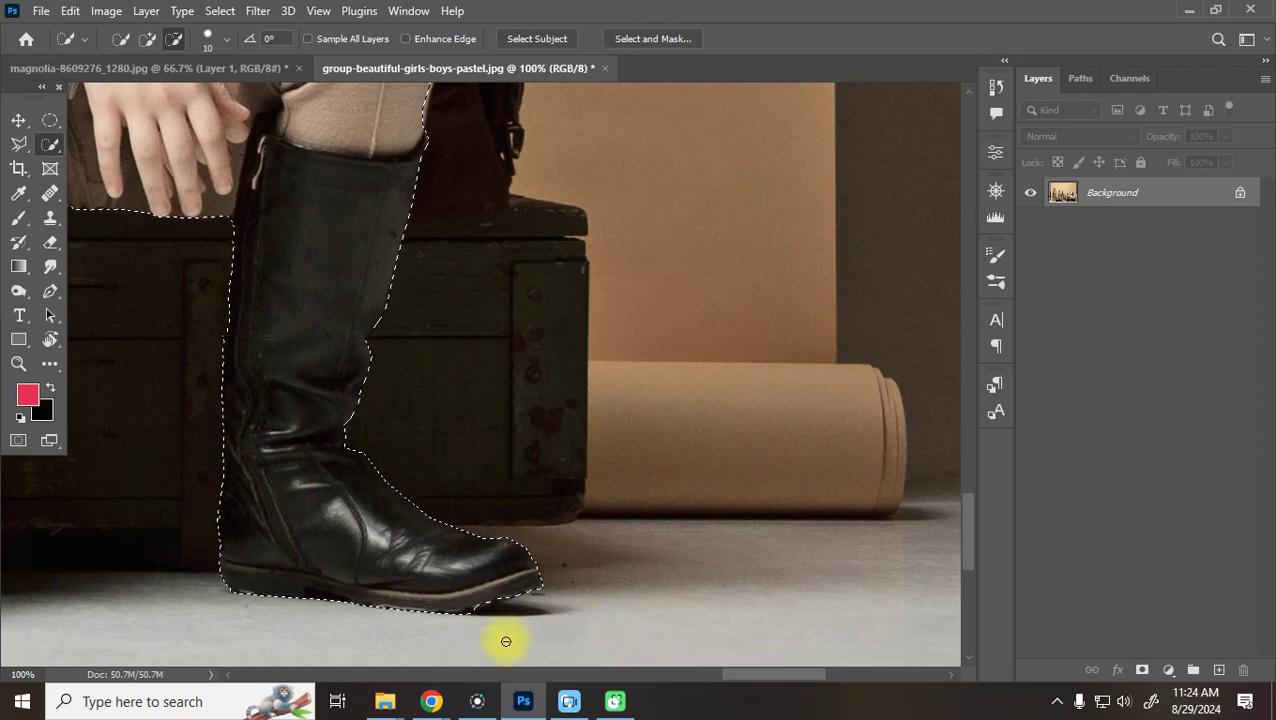
Trim the sliver of floor at the boot's toe tip from the selection with the Polygonal Lasso at 300% zoom
key(ctrl+equal)
key(ctrl+equal)
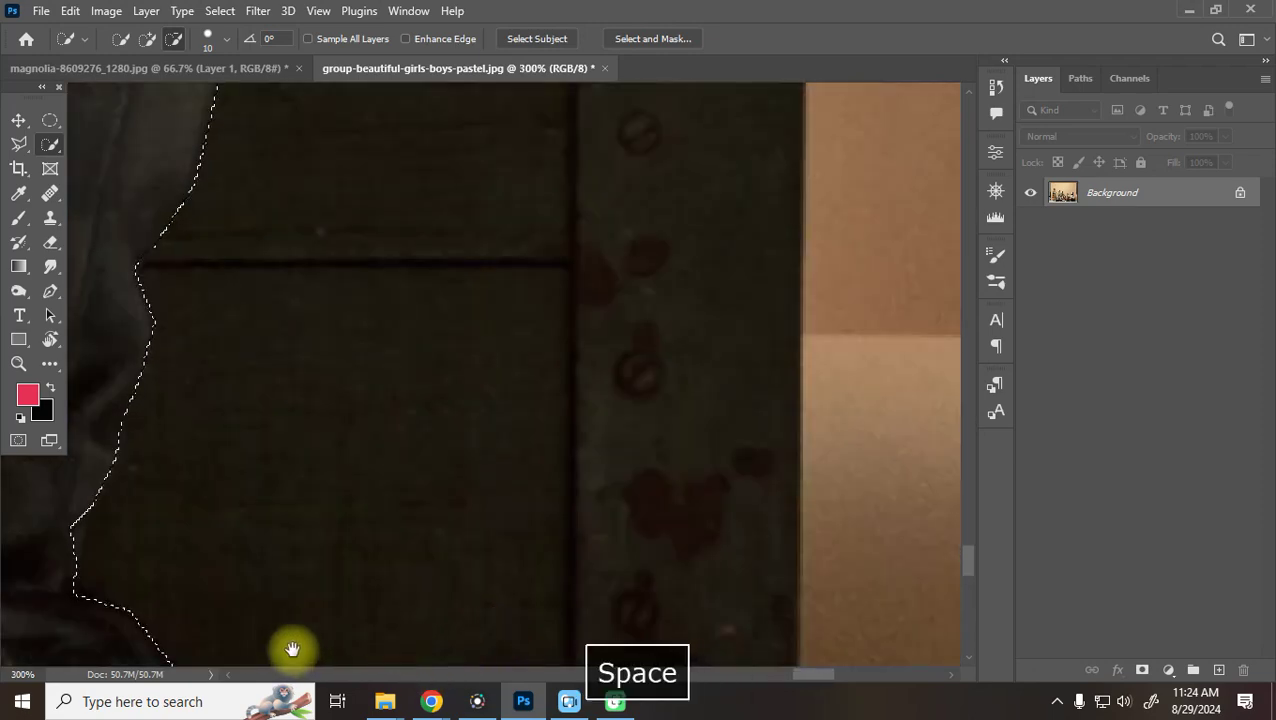
drag(290, 655, 447, 23)
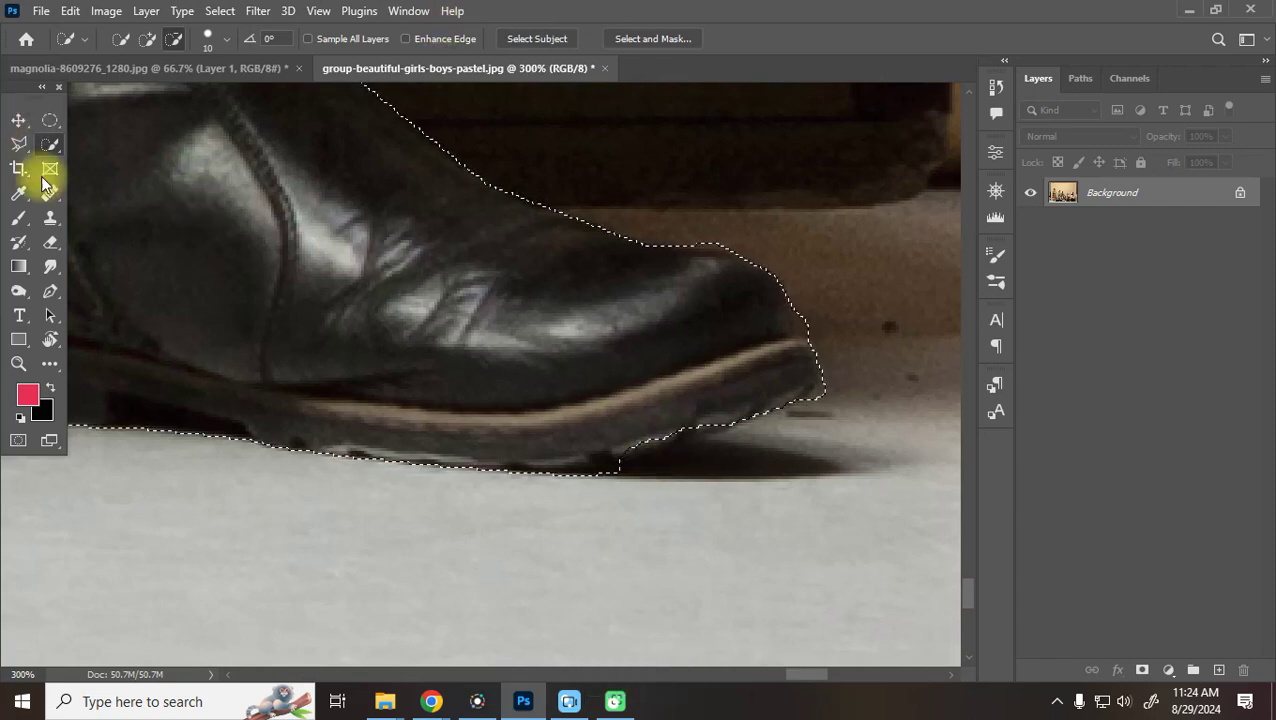
click(19, 144)
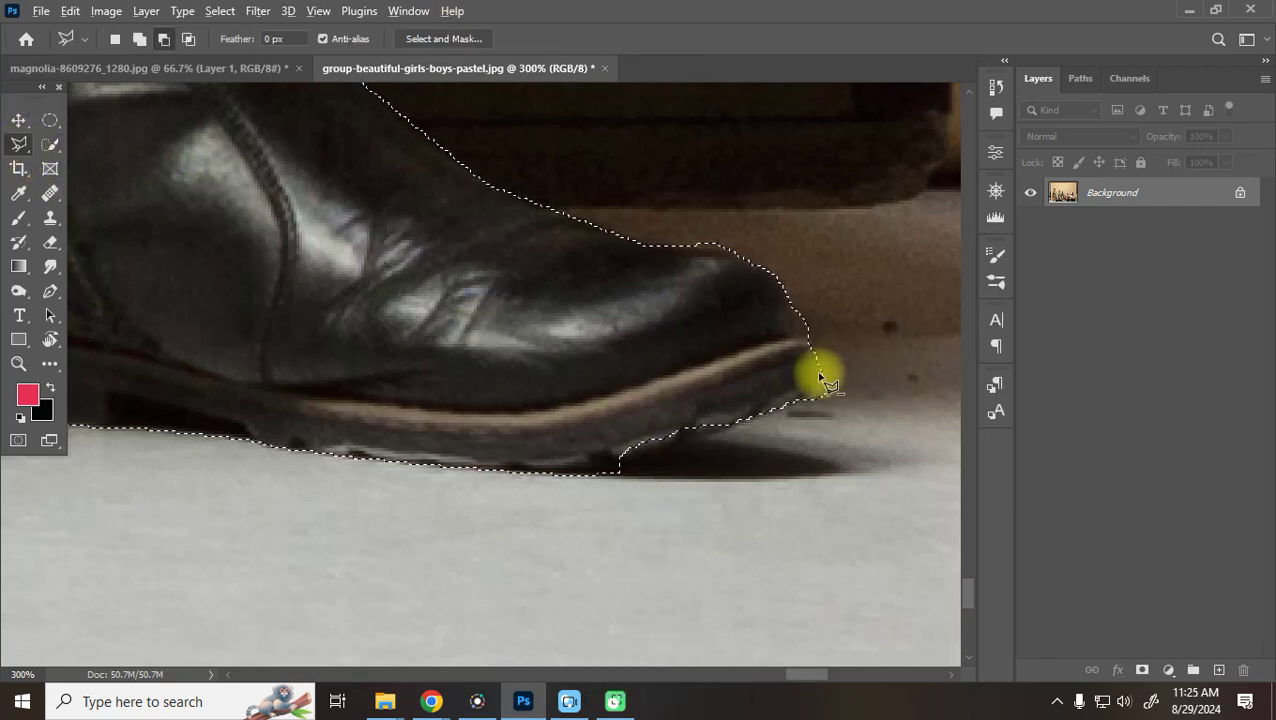
key(alt)
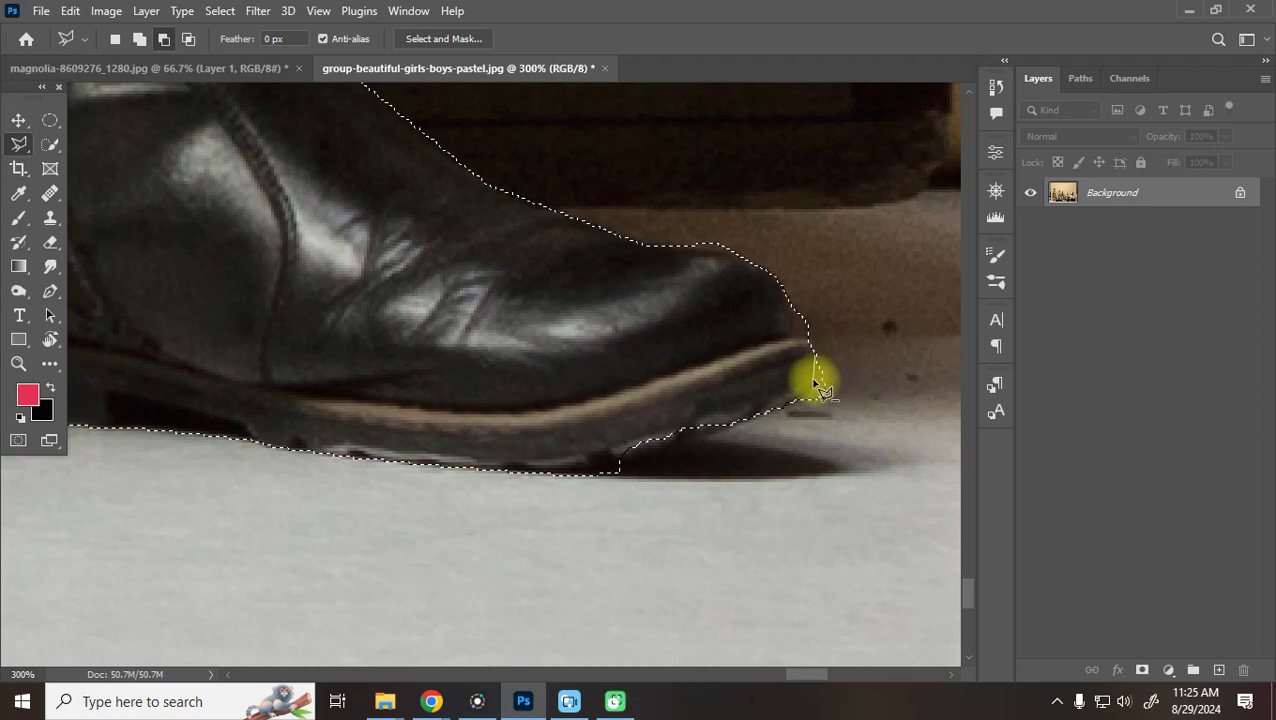
key(alt)
mouse_move(815, 398)
mouse_down()
mouse_move(861, 436)
mouse_move(905, 356)
mouse_move(872, 342)
mouse_move(822, 374)
mouse_up()
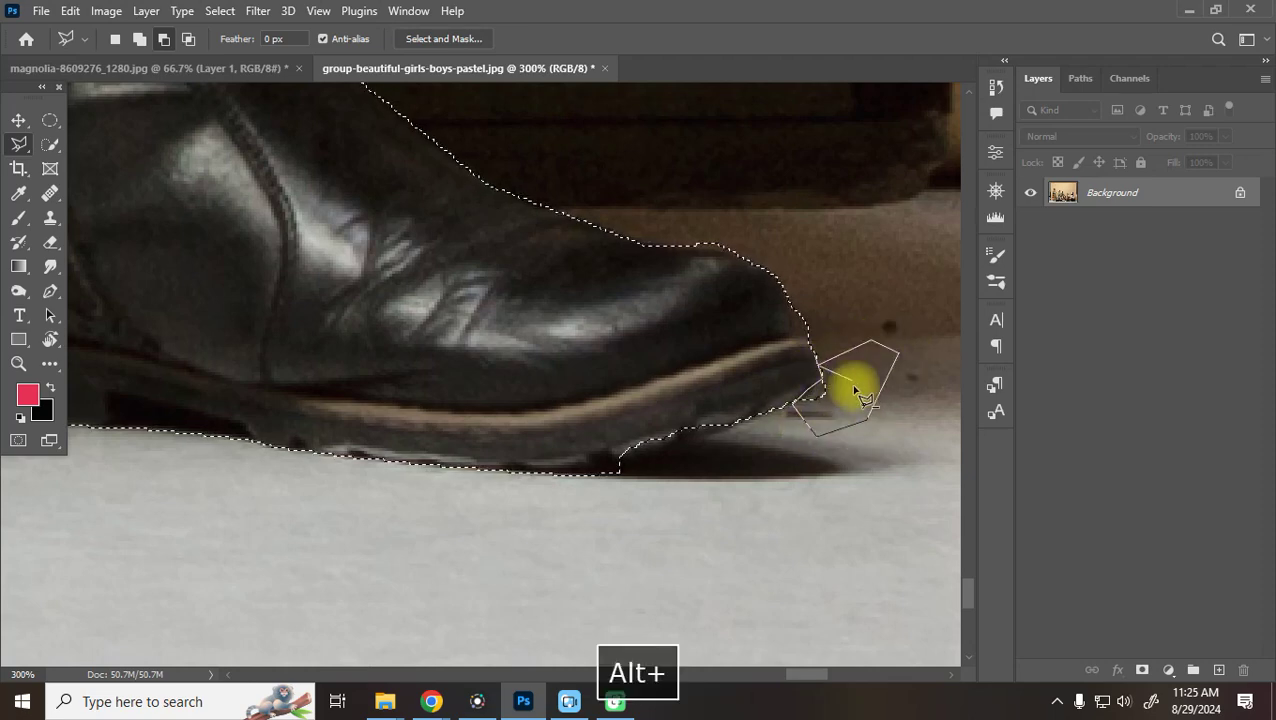
key(Return)
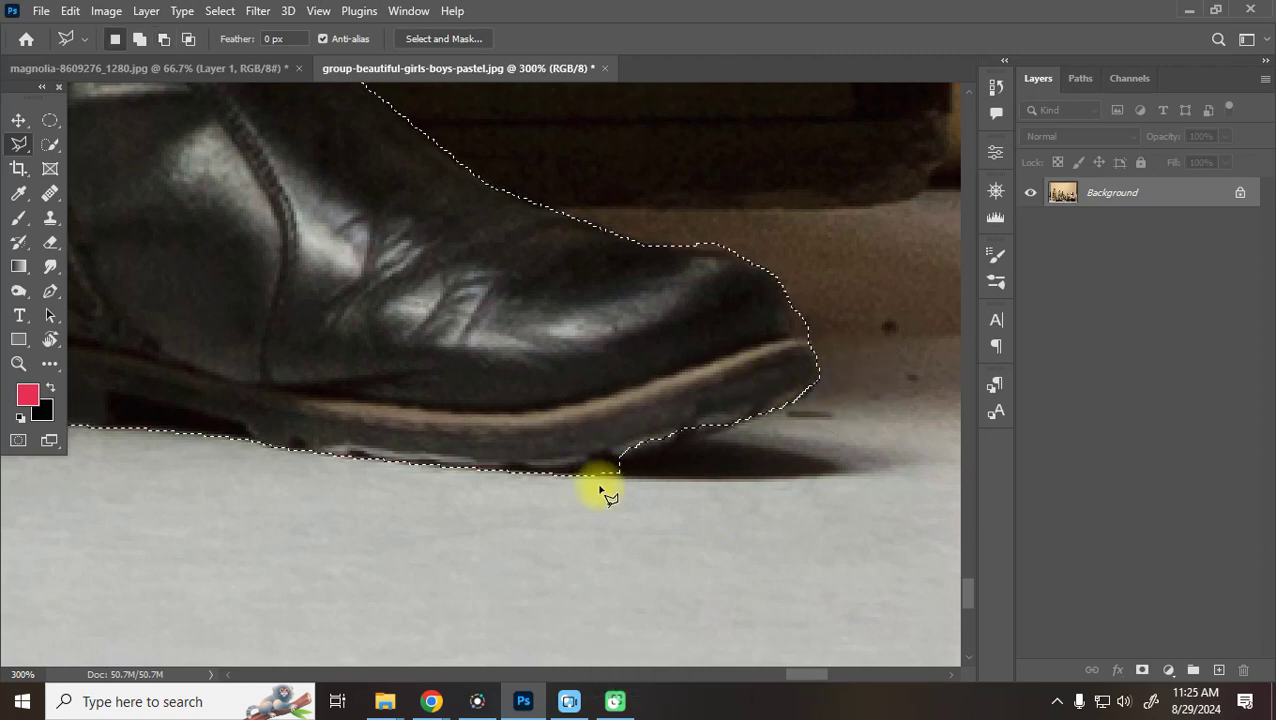
Add the missing edge of the boot sole and subtract the small corner of floor beneath it with the Polygonal Lasso
key(shift)
drag(766, 410, 633, 464)
mouse_move(512, 478)
mouse_down()
mouse_move(584, 356)
mouse_move(763, 378)
mouse_move(768, 425)
mouse_up()
key(alt)
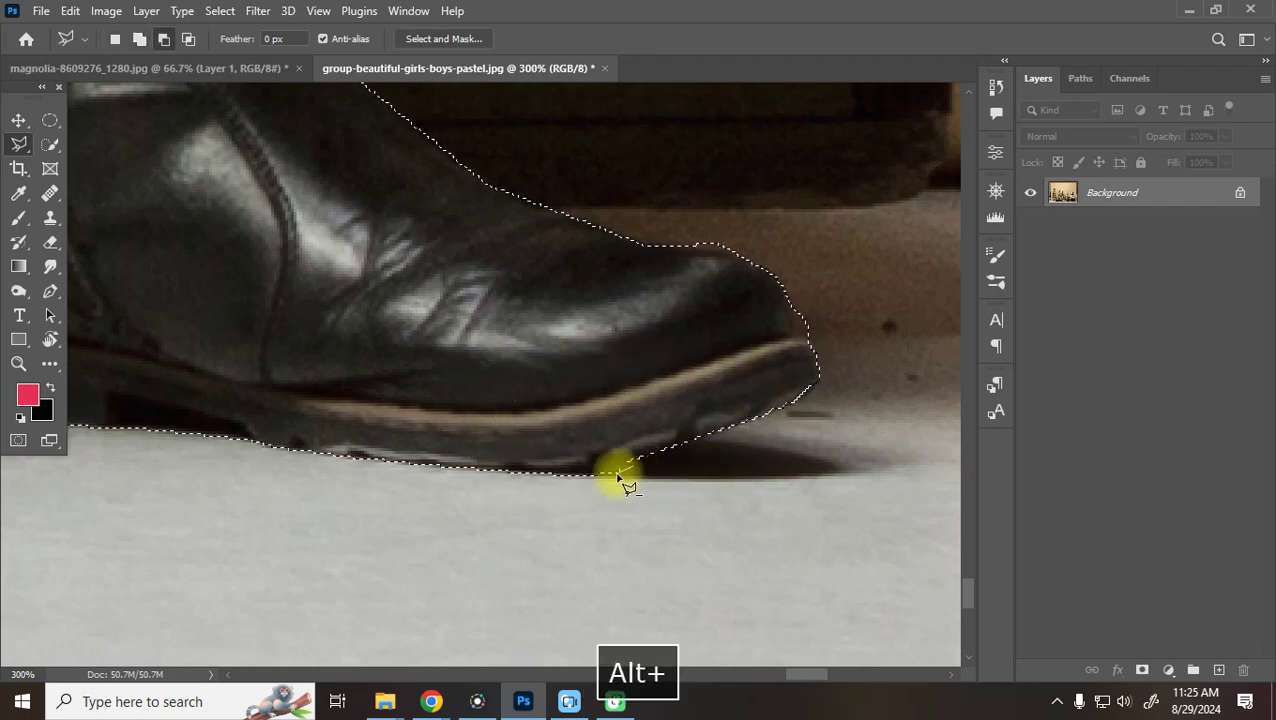
mouse_move(628, 470)
mouse_down()
mouse_move(582, 488)
mouse_move(613, 505)
mouse_move(761, 515)
mouse_move(807, 473)
mouse_move(770, 459)
mouse_move(630, 472)
mouse_up()
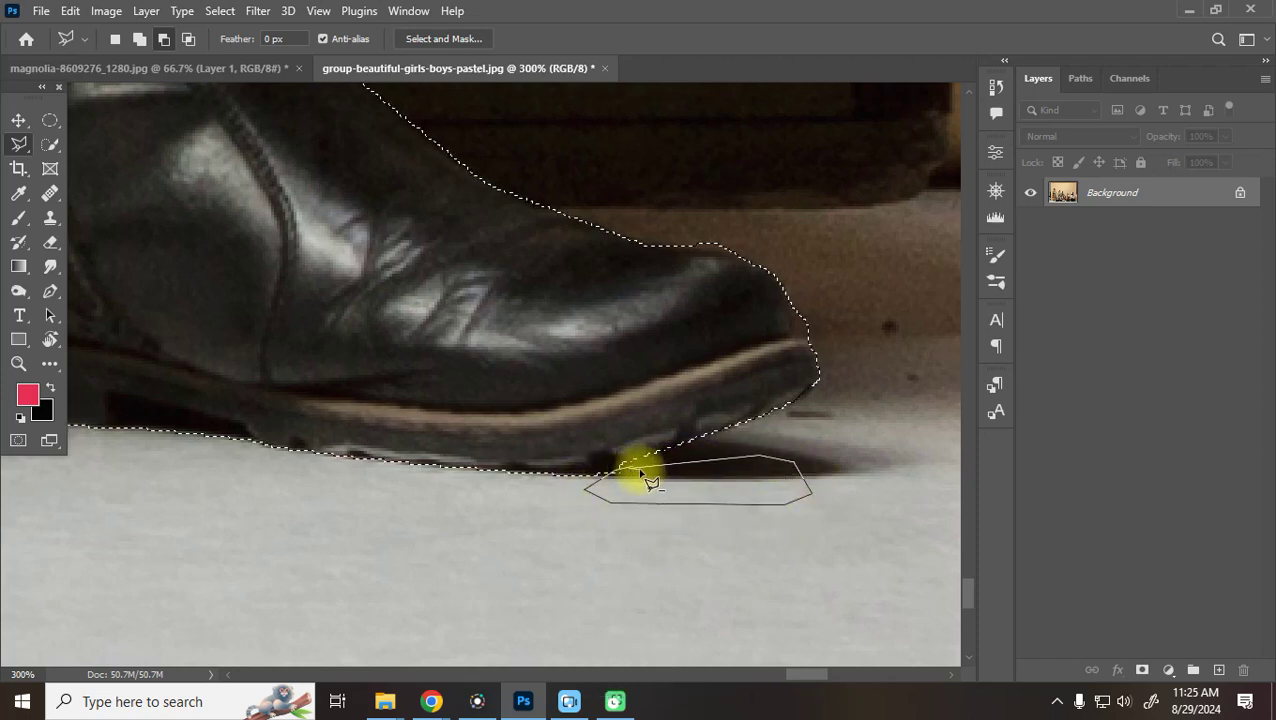
key(Return)
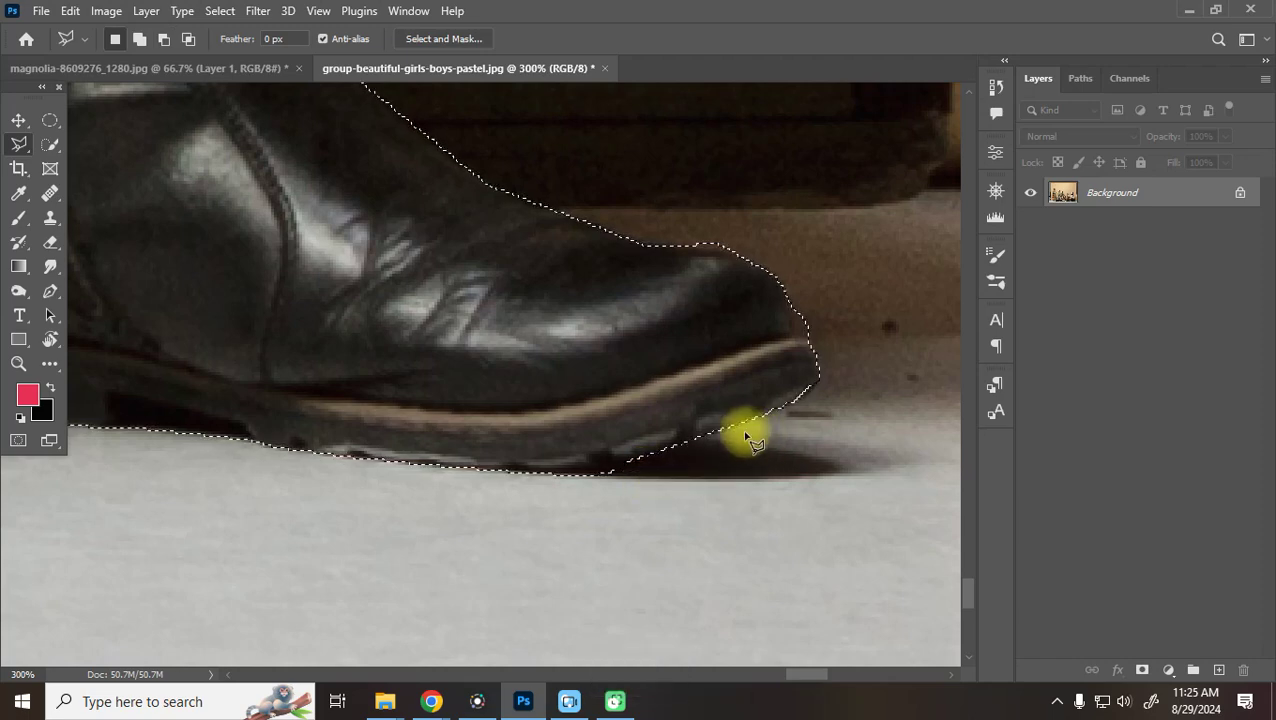
Add the dark shadow beneath the boot's toe, out to its tip, to the selection with Quick Selection
click(50, 143)
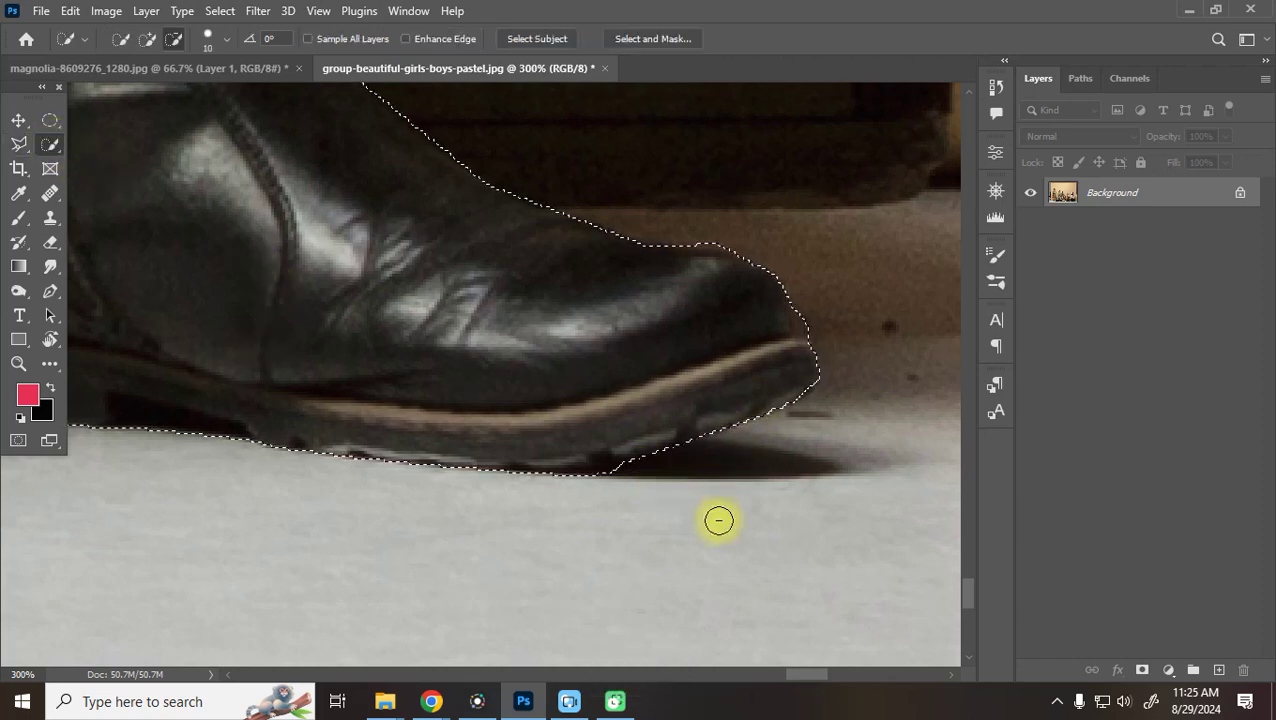
key(ctrl+z)
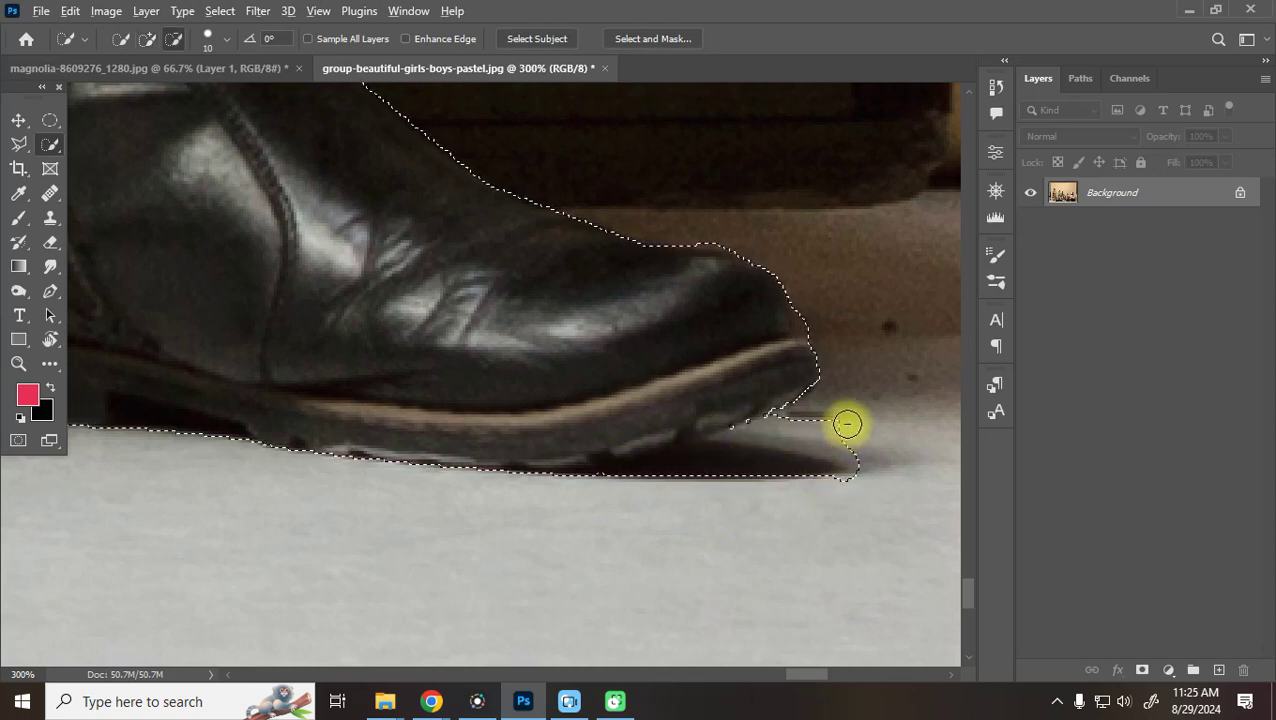
drag(849, 424, 797, 421)
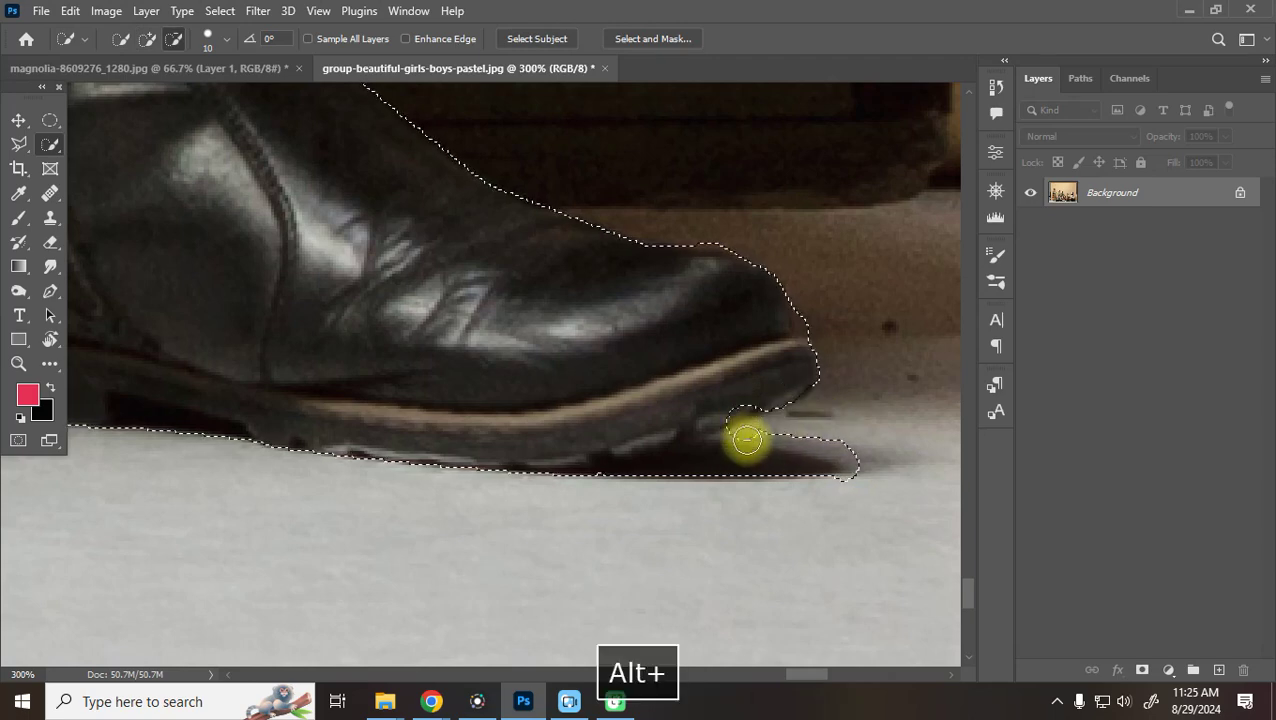
key(ctrl+z)
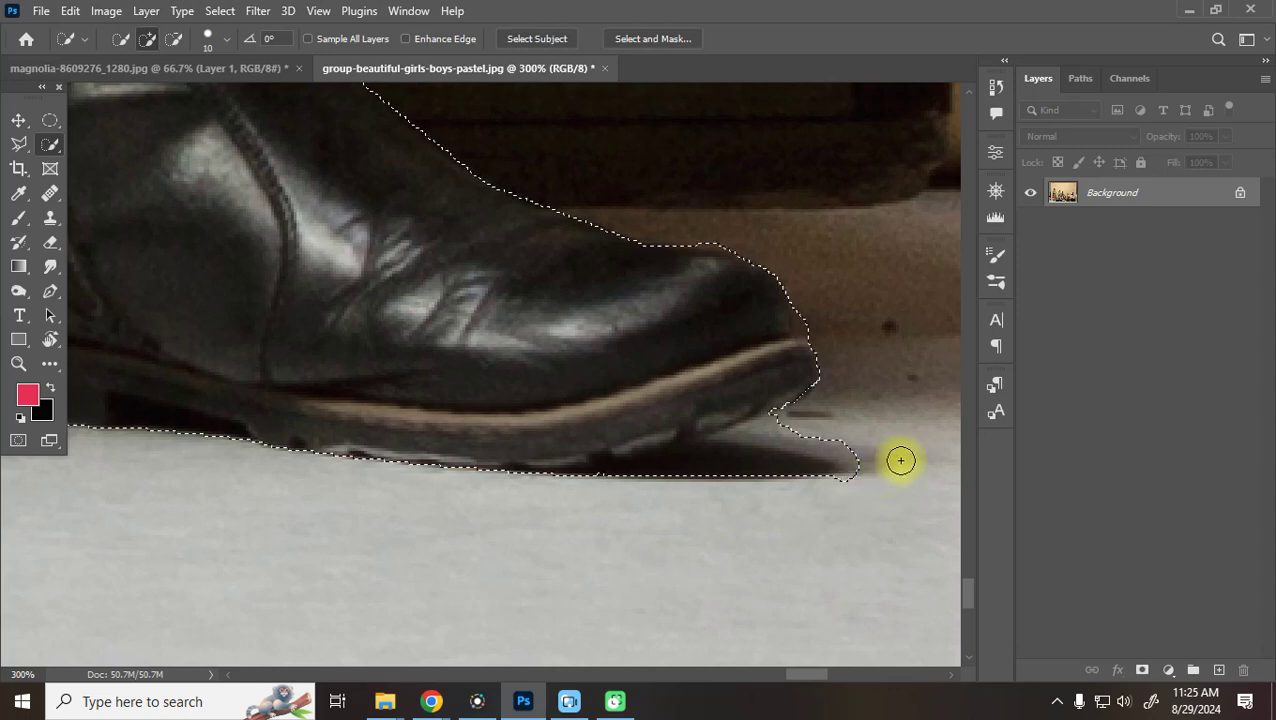
drag(903, 463, 932, 469)
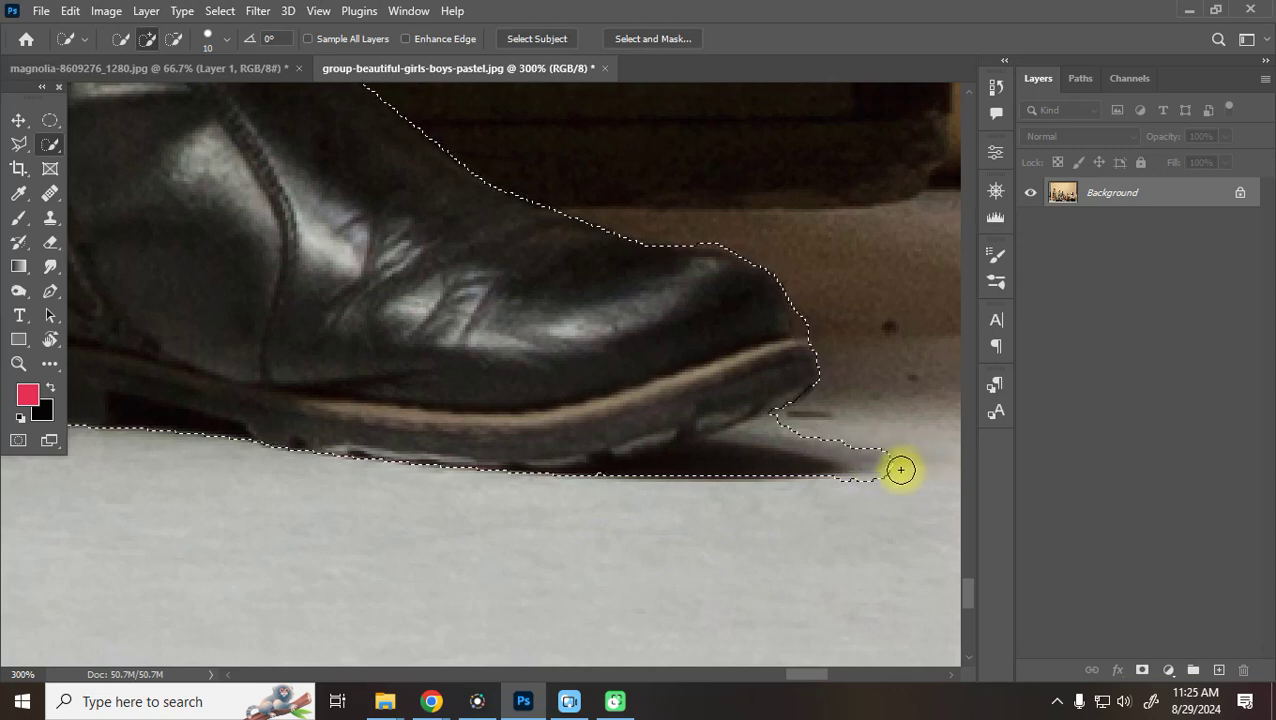
Subtract the floor bulge below the tip of the boot's shadow with the Polygonal Lasso
click(19, 144)
key(alt)
key(alt)
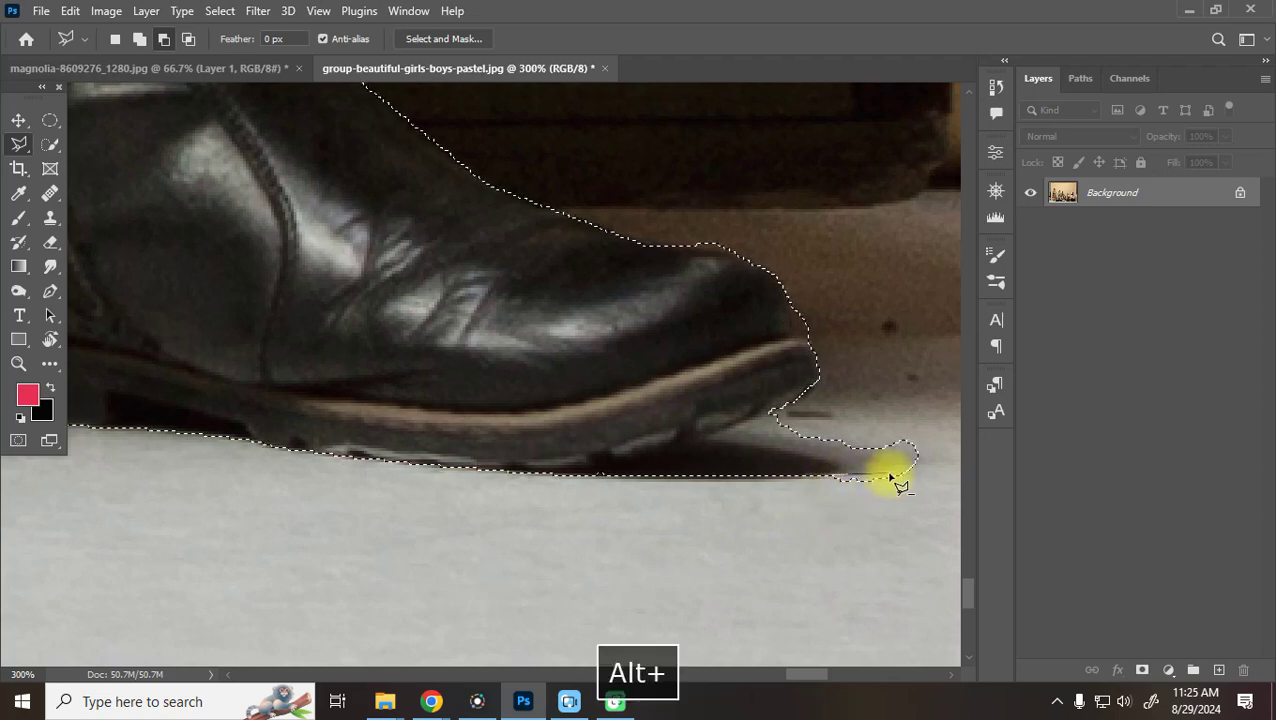
click(929, 480)
click(905, 527)
click(830, 568)
click(777, 553)
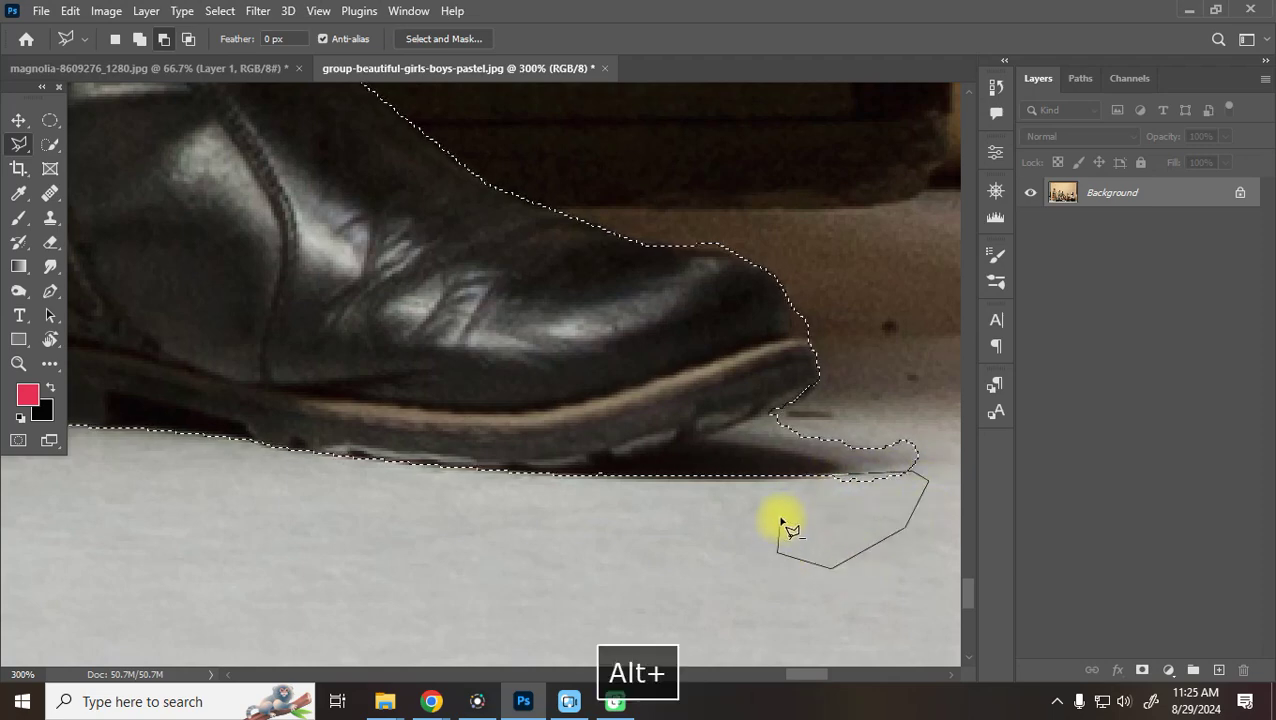
click(834, 484)
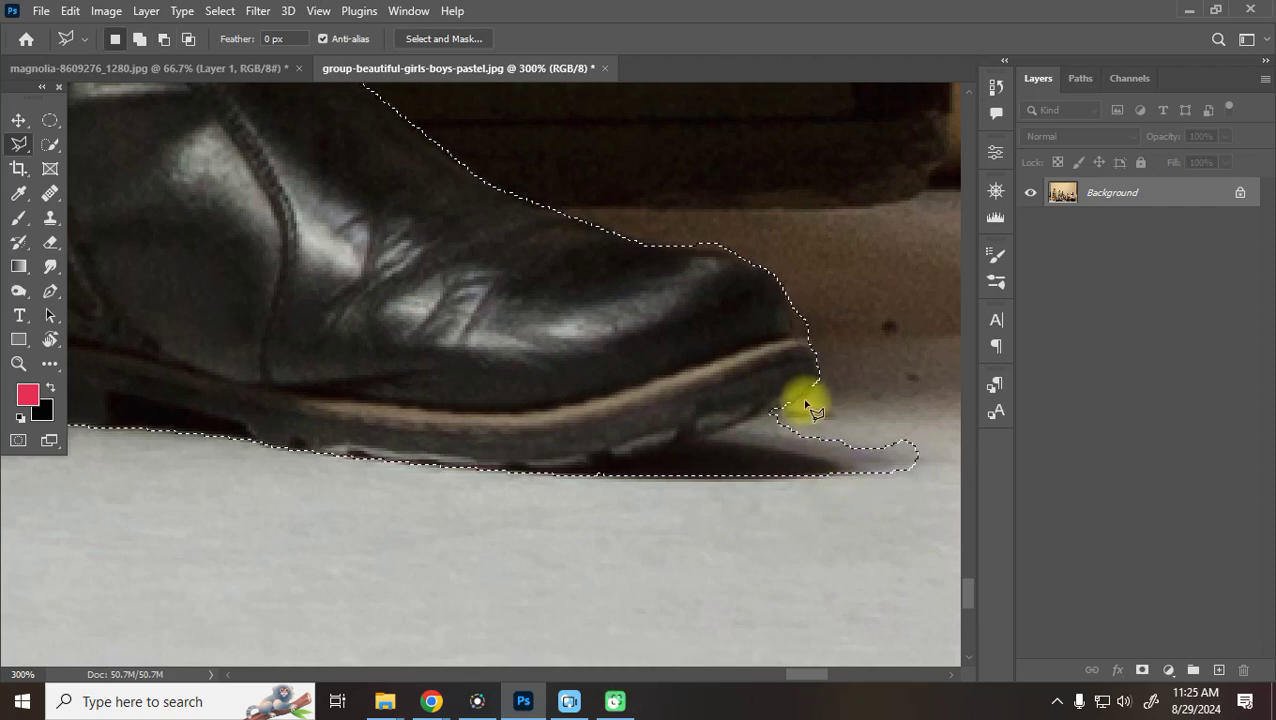
Subtract the floor between the boot's sole and the top edge of its shadow with the Polygonal Lasso, tapering the shadow to a point
key(alt)
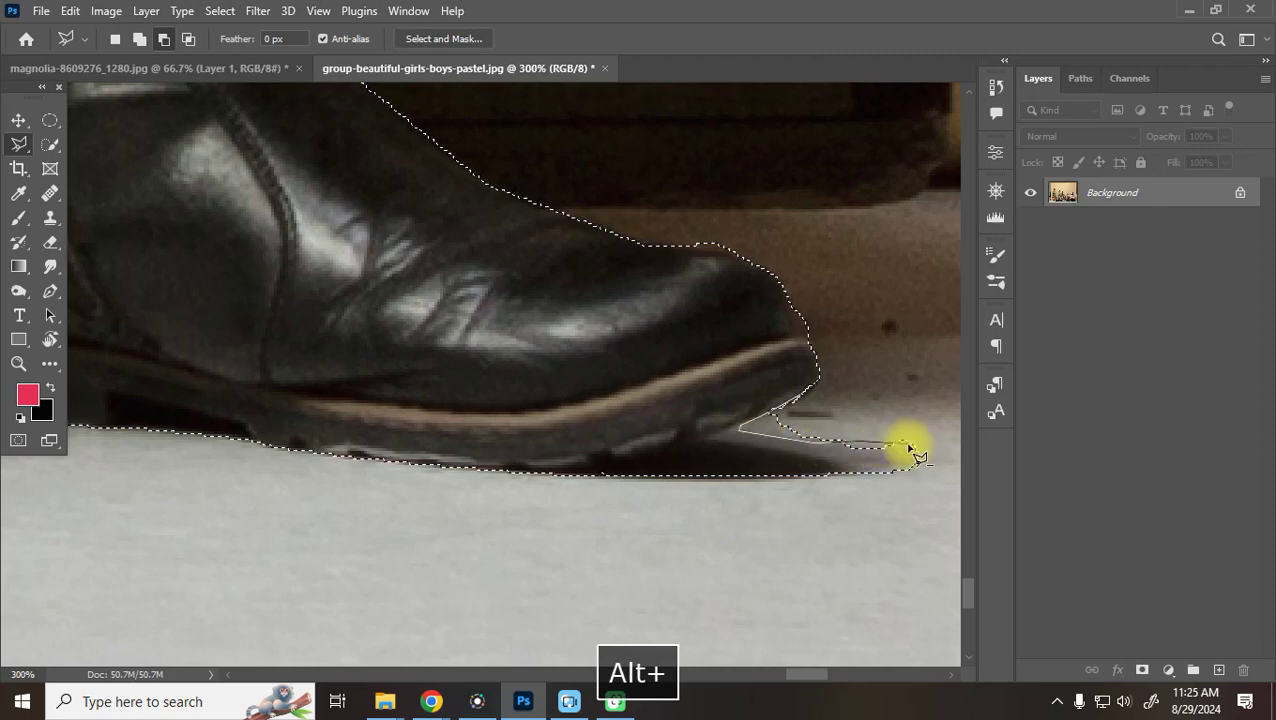
key(BackSpace)
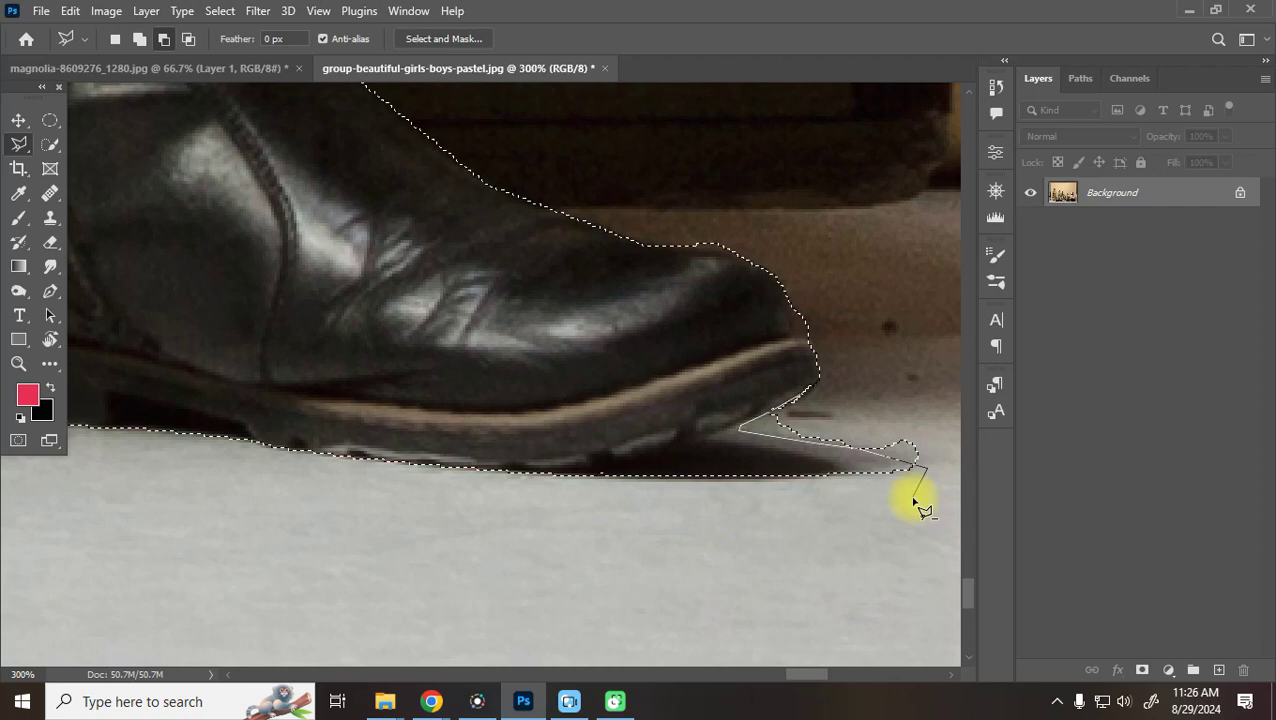
click(946, 527)
click(962, 466)
click(790, 384)
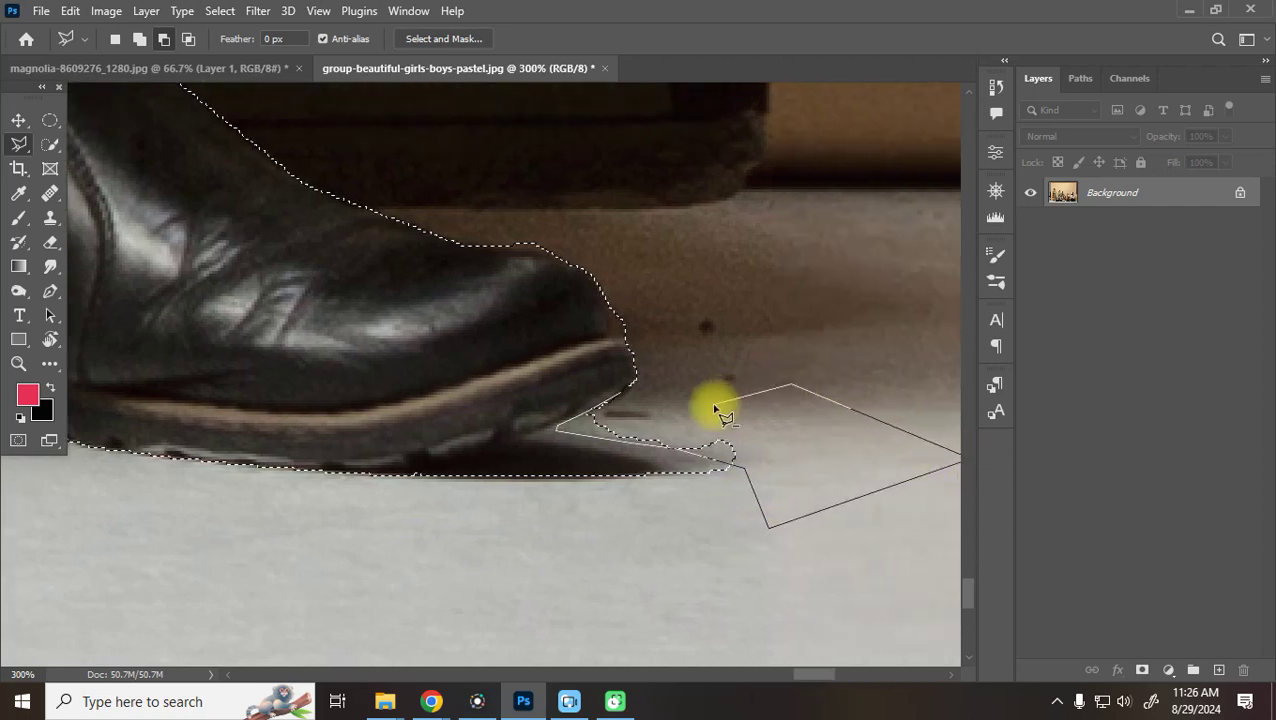
double_click(612, 399)
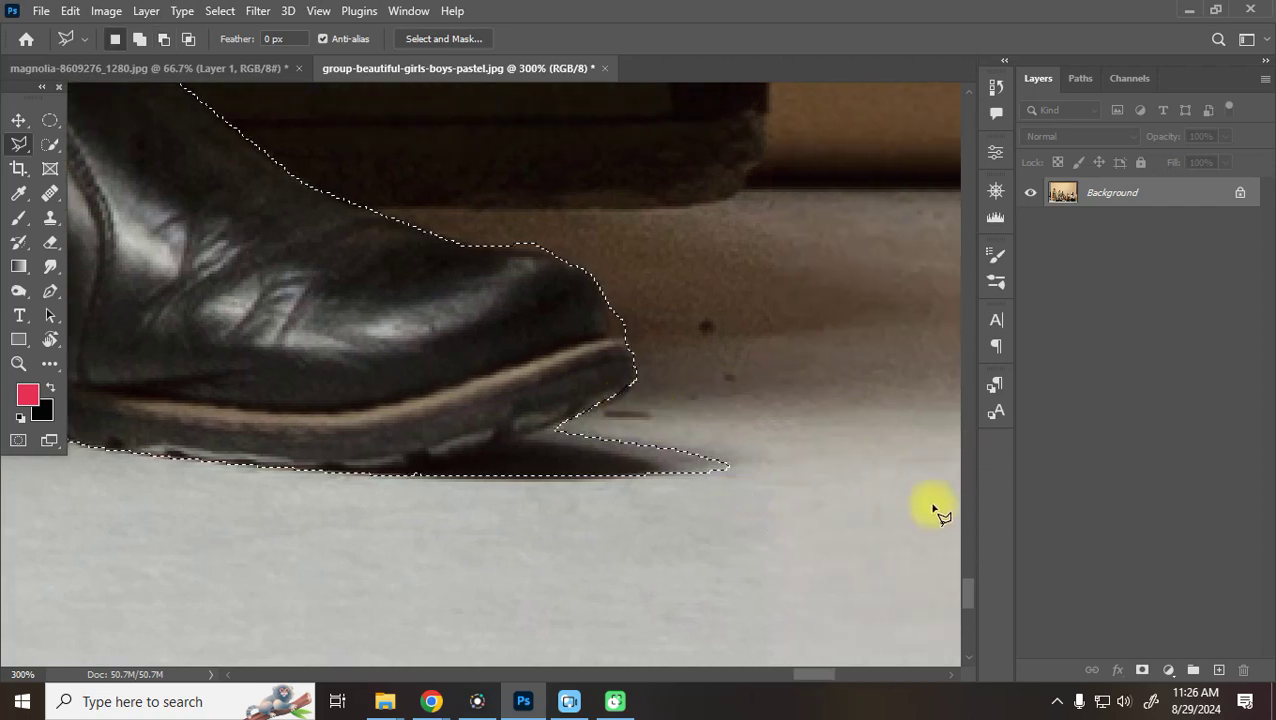
Inspect the selection outline around the black boots and then around the seated children at a wider view
key(ctrl+minus)
key(ctrl+minus)
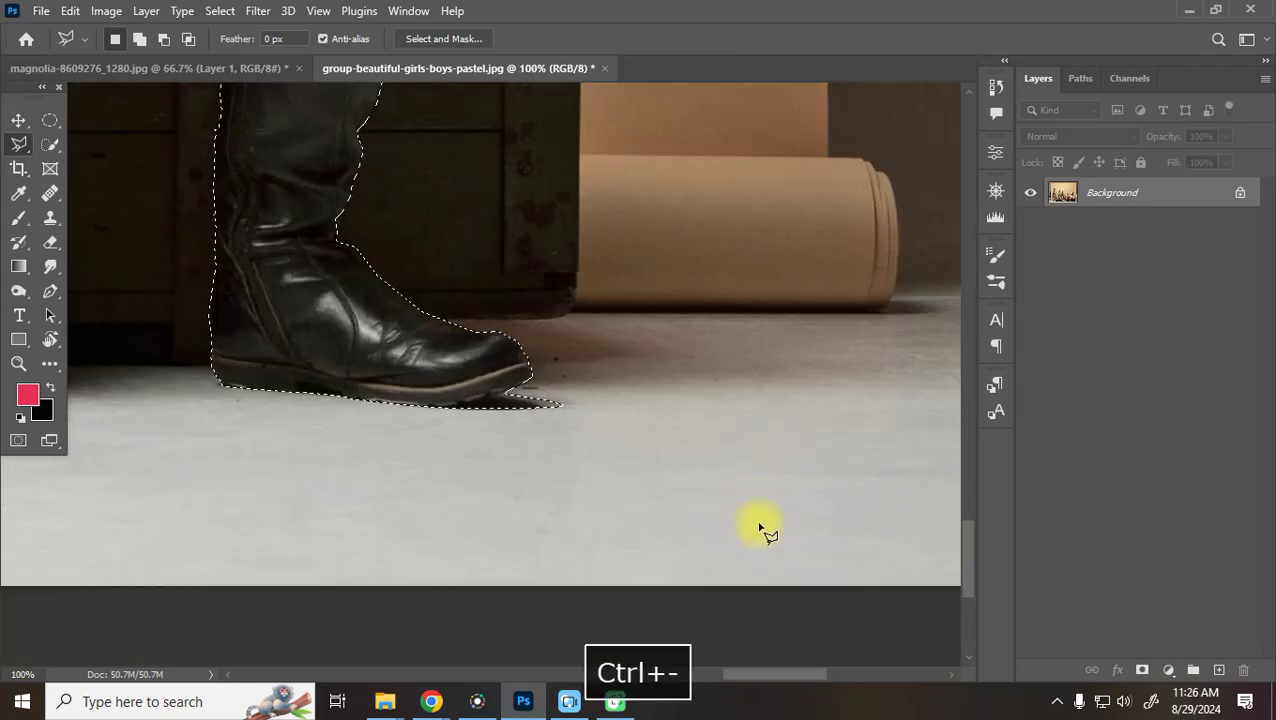
key(space)
drag(270, 553, 709, 661)
drag(549, 504, 416, 563)
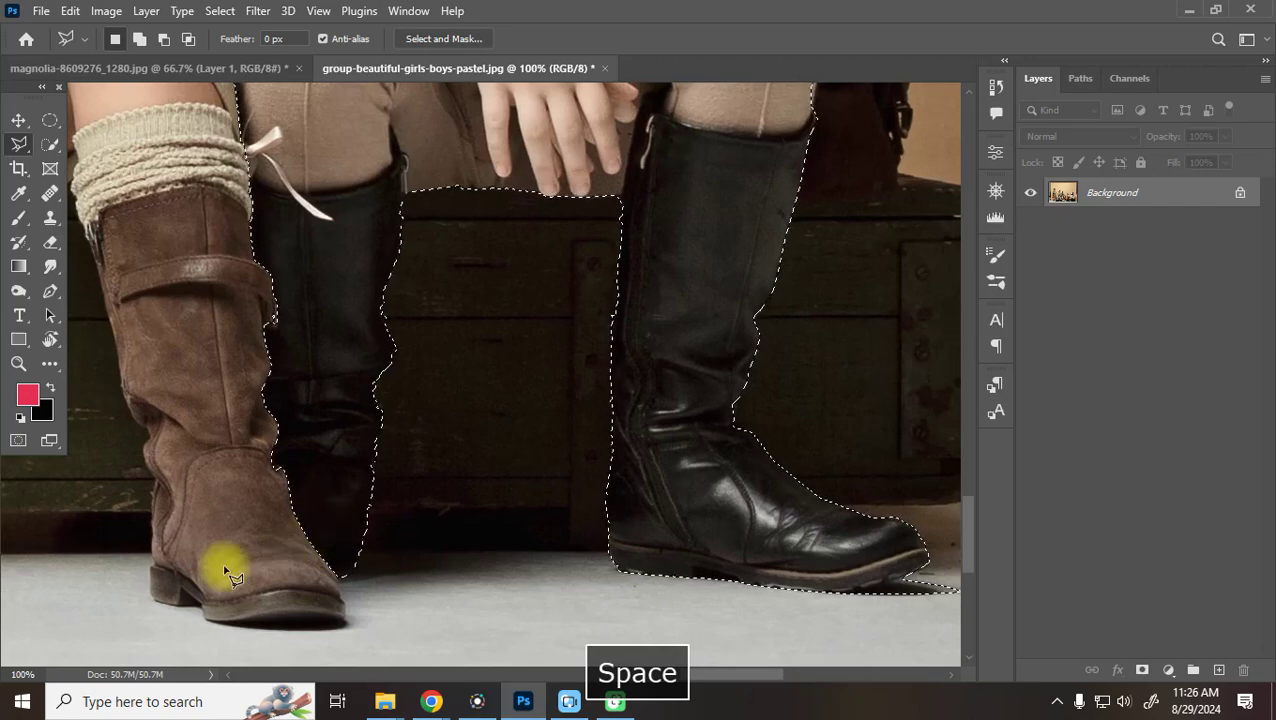
key(space)
drag(230, 578, 524, 638)
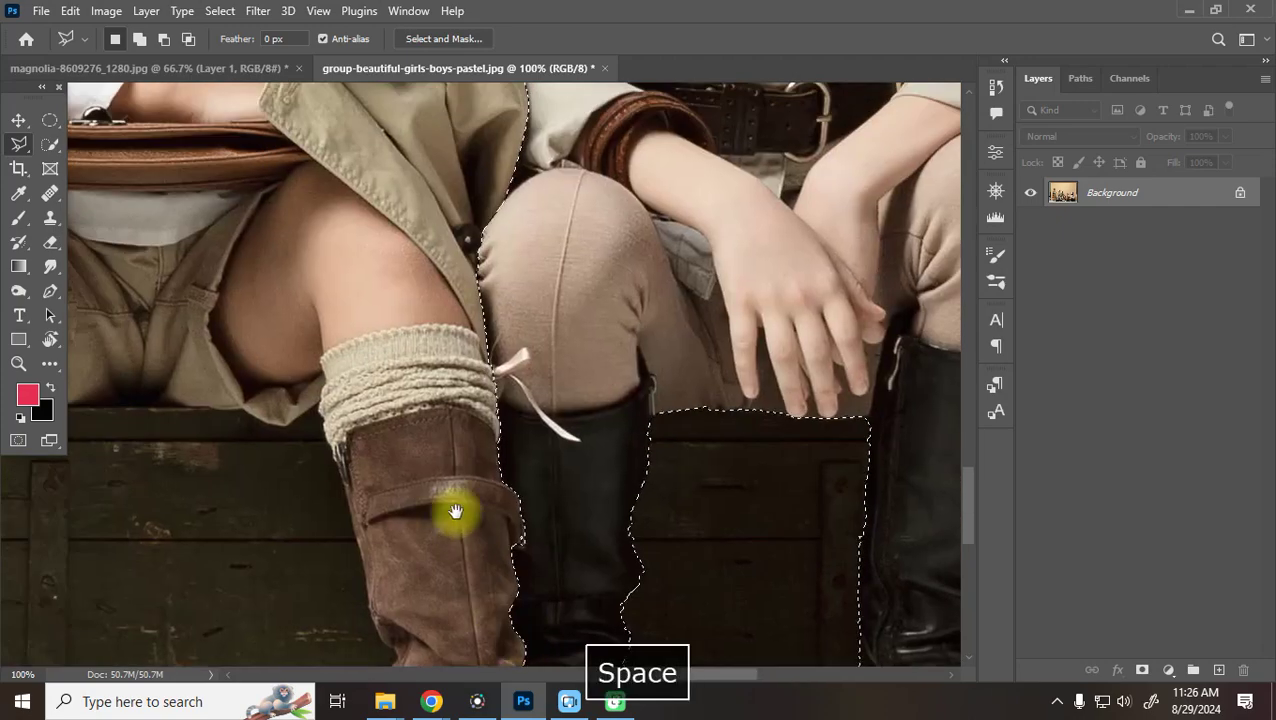
key(ctrl+minus)
key(ctrl+minus)
key(ctrl+minus)
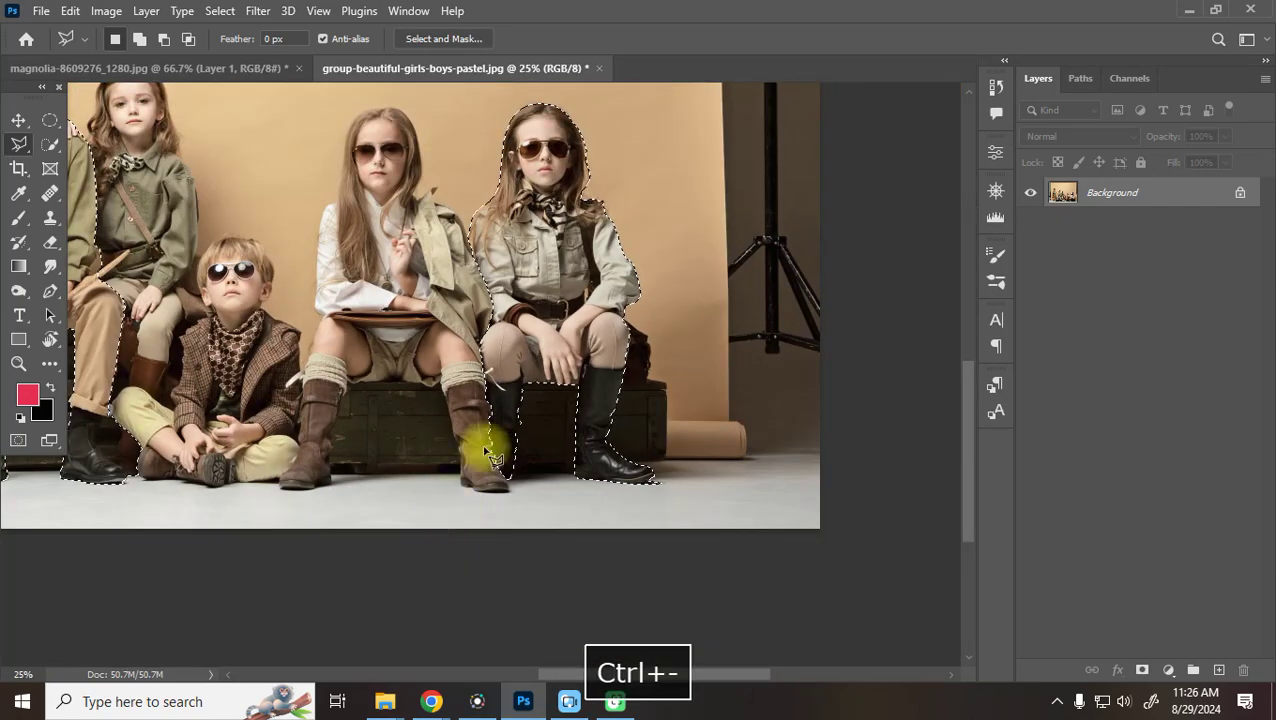
key(space)
drag(484, 443, 550, 515)
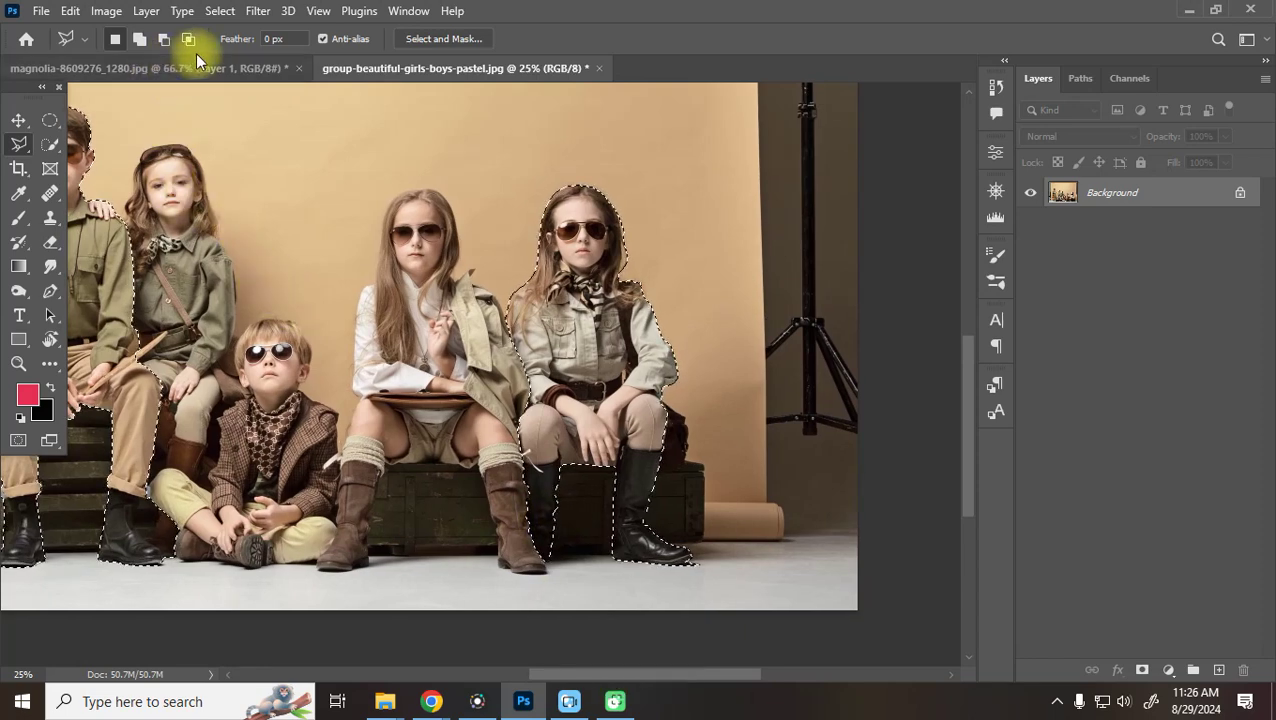
Add the seated girl in the white shirt to the selection with the Object Selection tool in Lasso mode
click(57, 145)
right_click(59, 143)
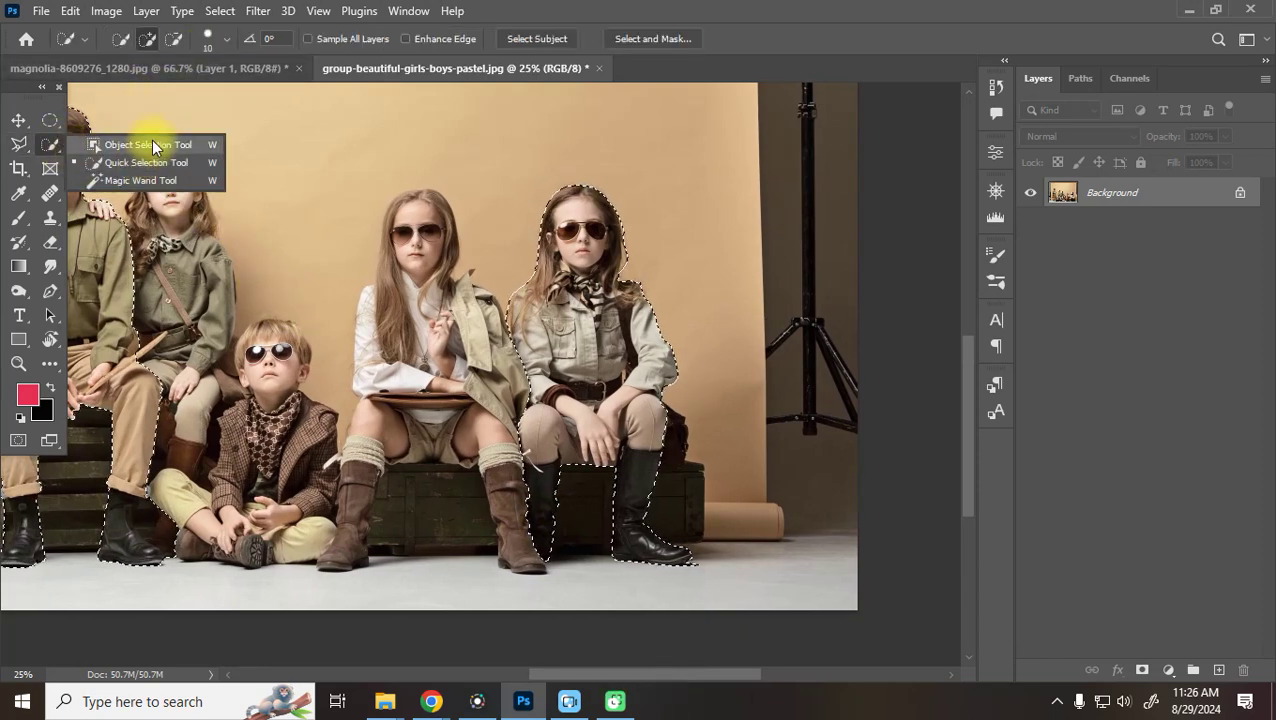
click(152, 140)
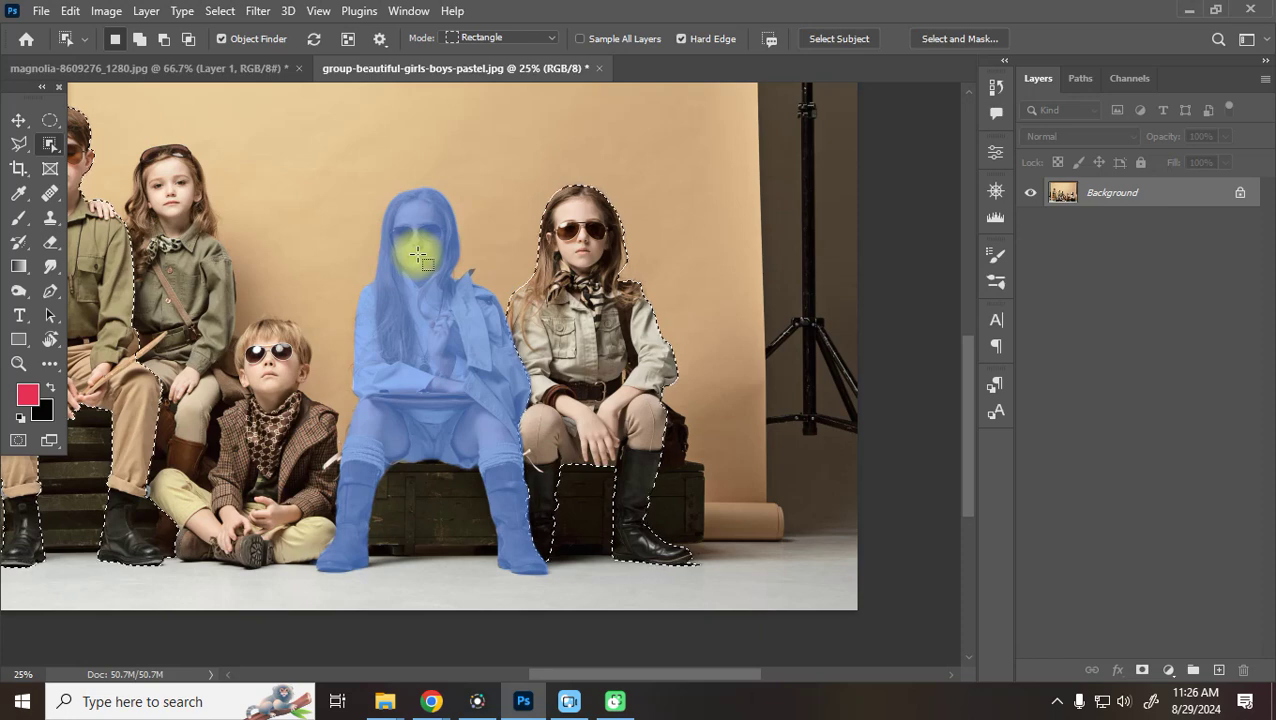
key(shift)
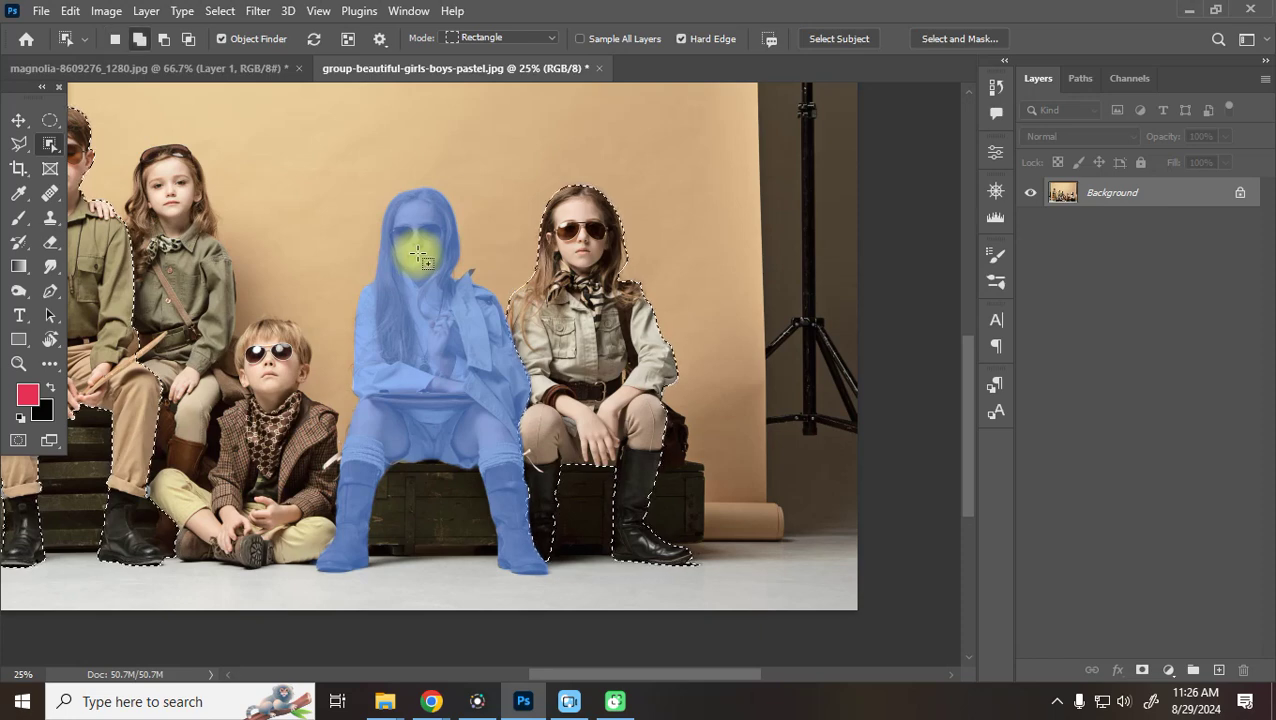
click(470, 38)
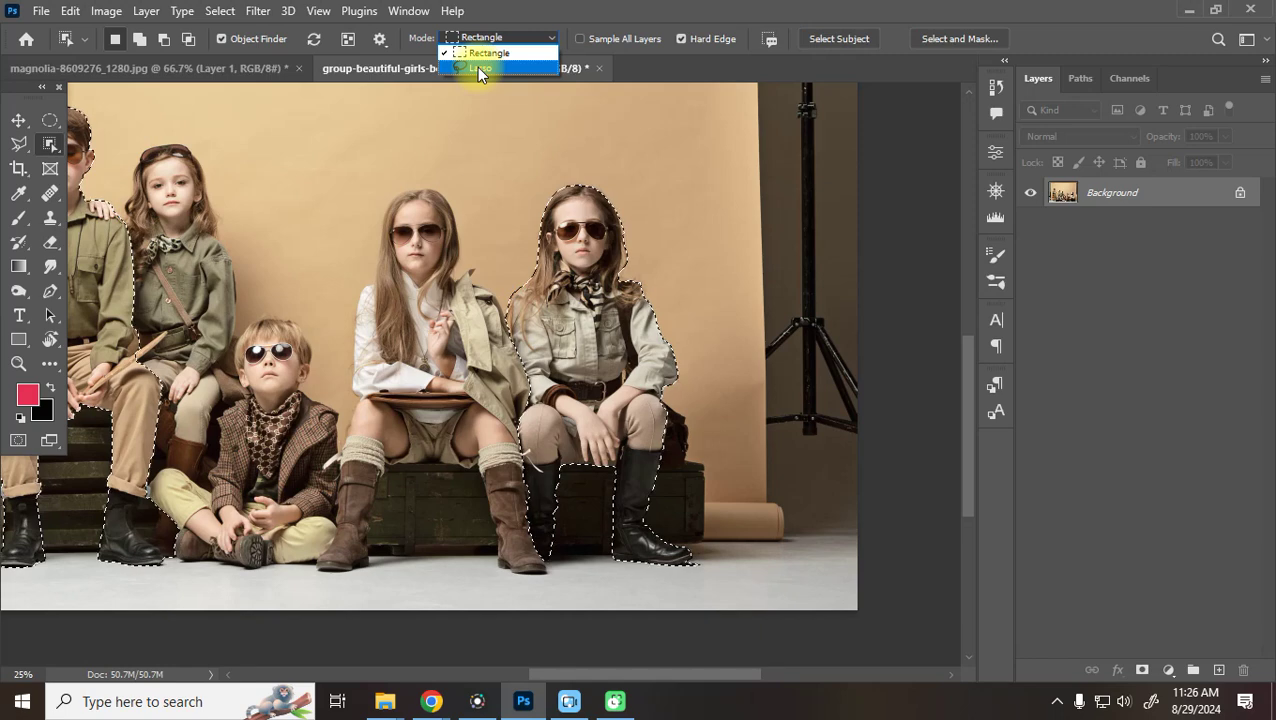
click(477, 66)
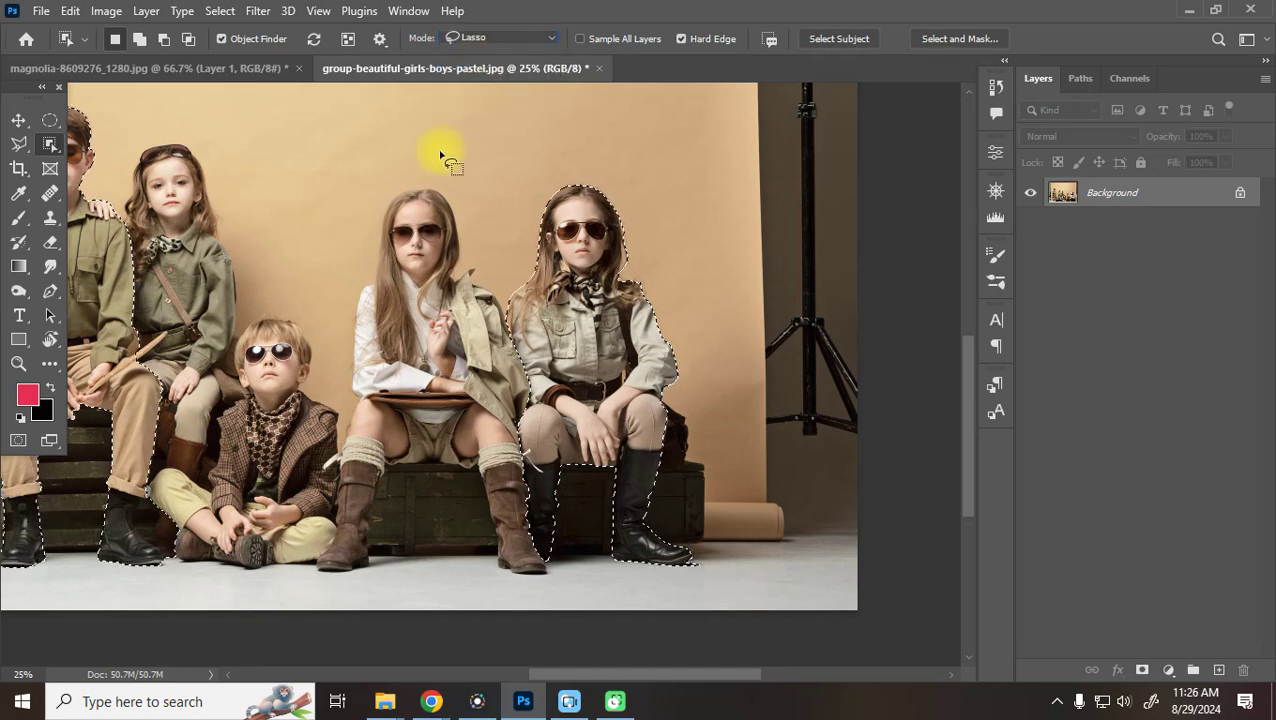
mouse_move(437, 152)
mouse_down()
mouse_move(401, 164)
mouse_move(368, 205)
mouse_move(313, 592)
mouse_move(367, 583)
mouse_move(388, 551)
mouse_move(394, 490)
mouse_move(428, 480)
mouse_move(448, 482)
mouse_move(474, 515)
mouse_move(491, 577)
mouse_move(551, 593)
mouse_move(557, 578)
mouse_move(517, 484)
mouse_move(533, 415)
mouse_move(526, 302)
mouse_move(510, 260)
mouse_move(473, 268)
mouse_move(439, 149)
mouse_up()
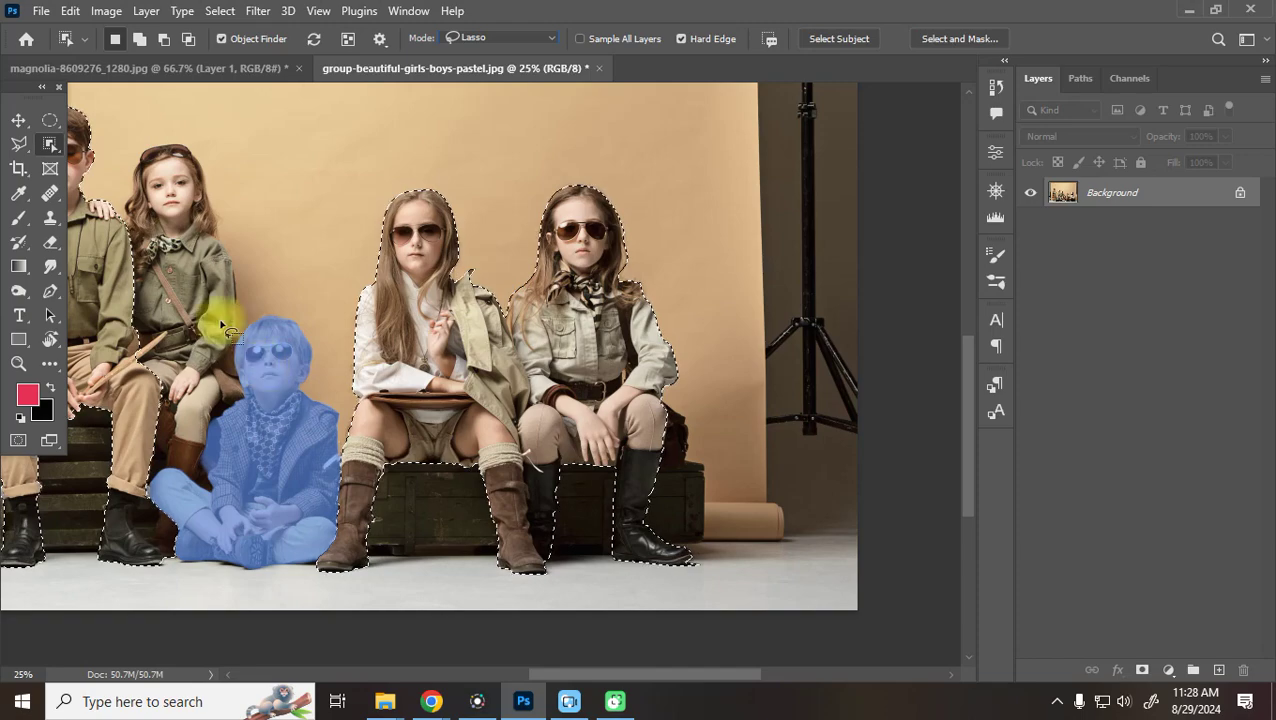
Review the selection outlines across the whole group of children, from the standing girl to the seated girls
key(space)
drag(283, 257, 365, 308)
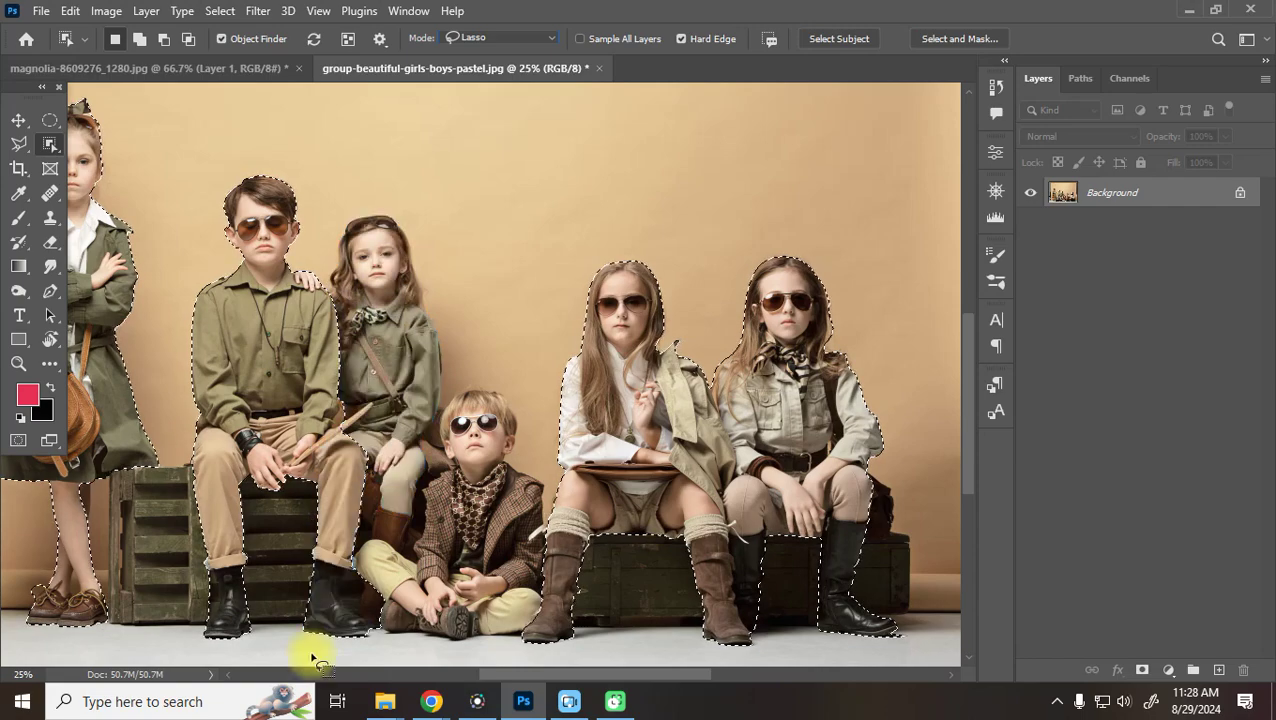
shift+click(322, 605)
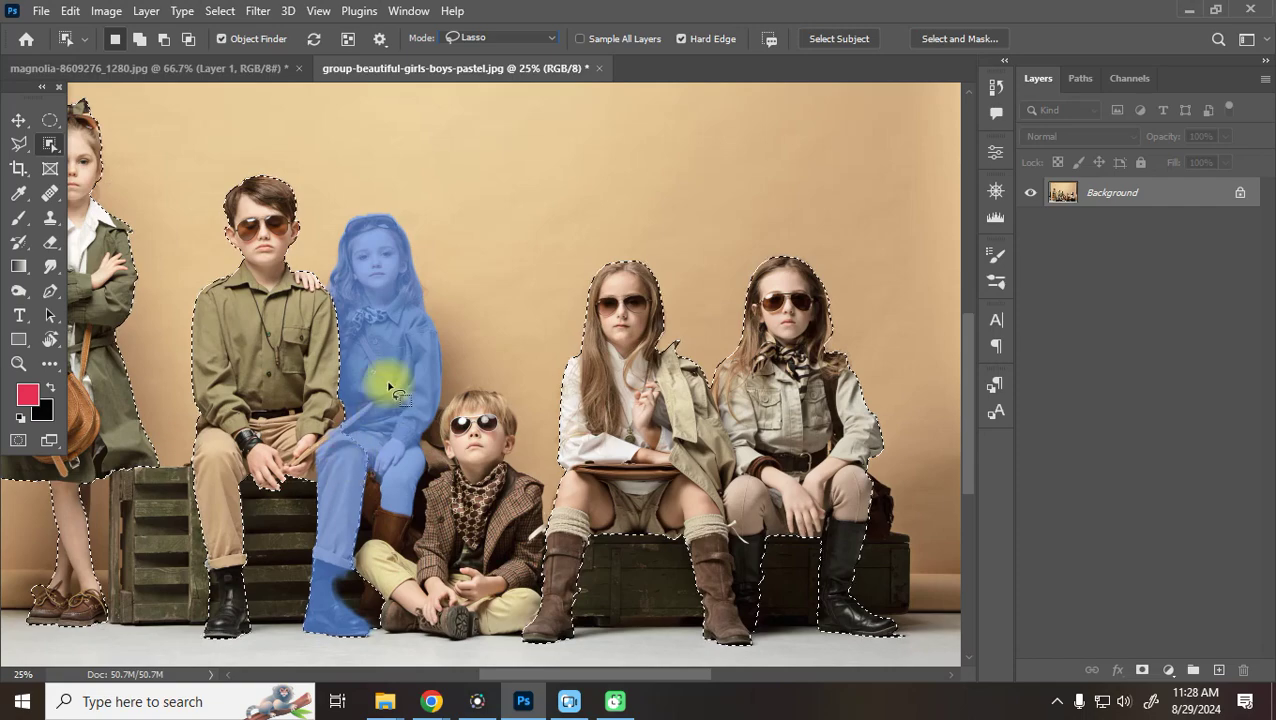
drag(281, 394, 381, 414)
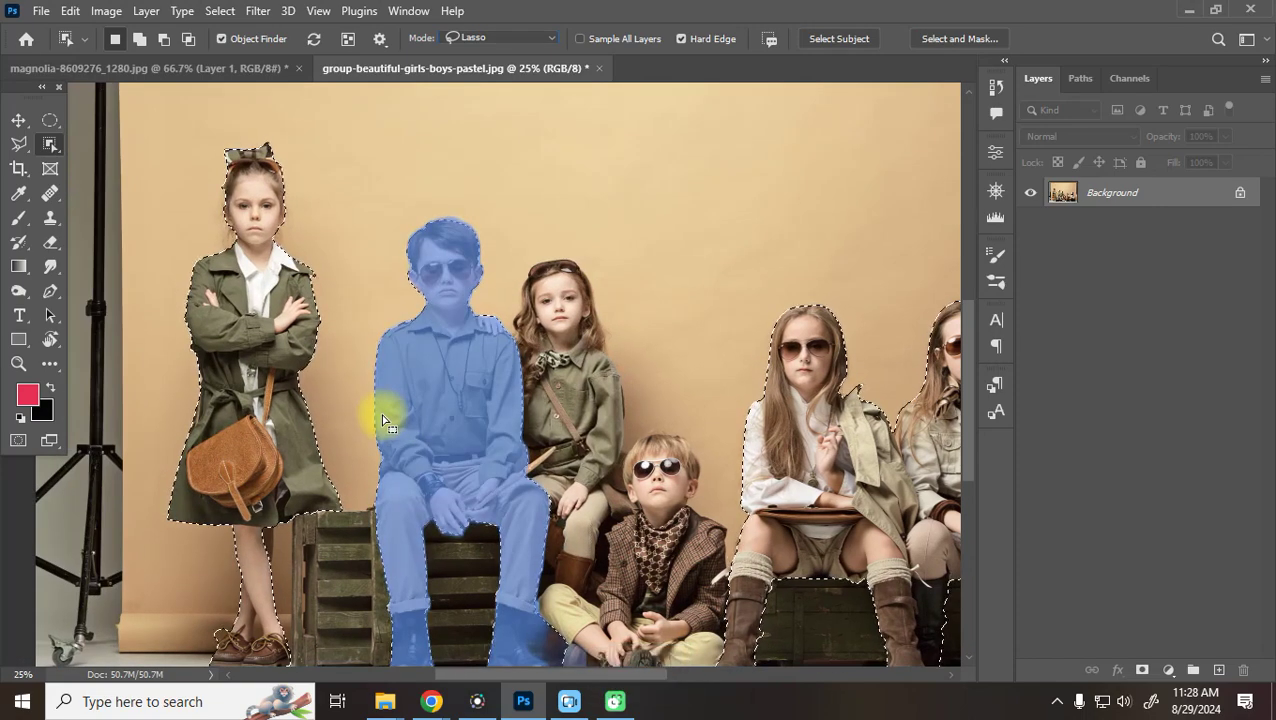
key(ctrl+minus)
key(ctrl+minus)
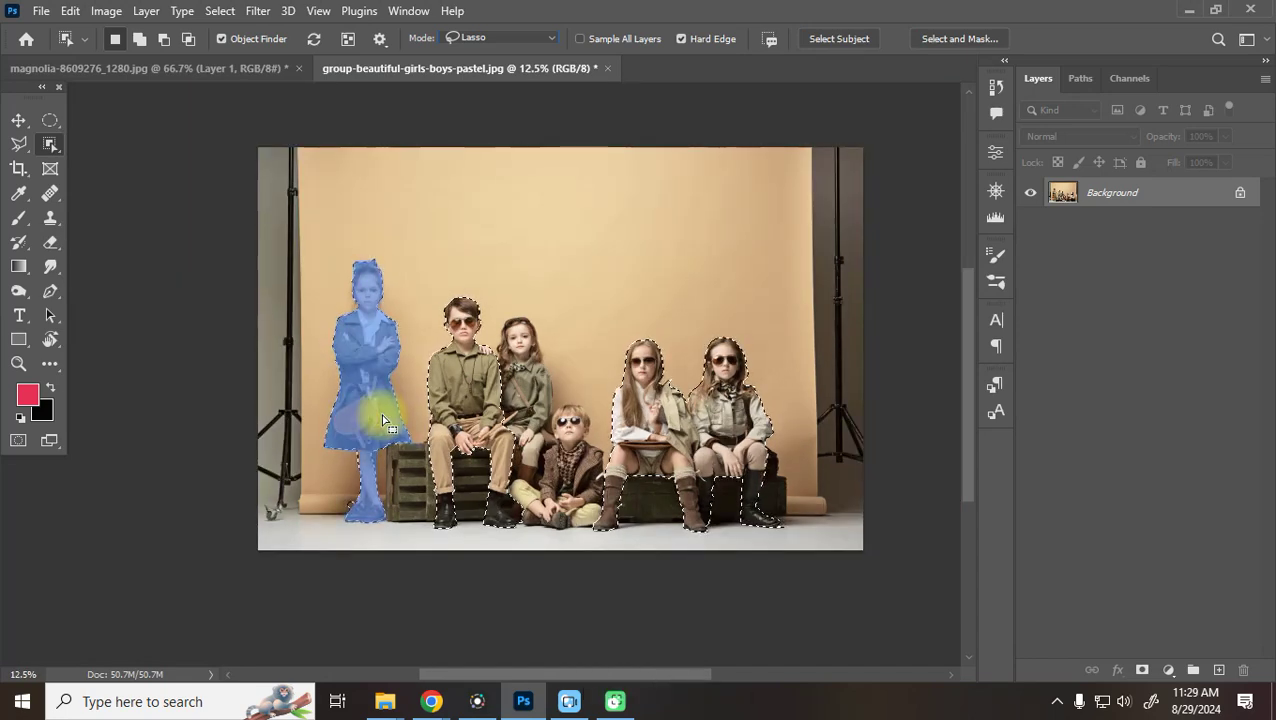
Close the magnolia document and the group photo without saving either one
click(72, 66)
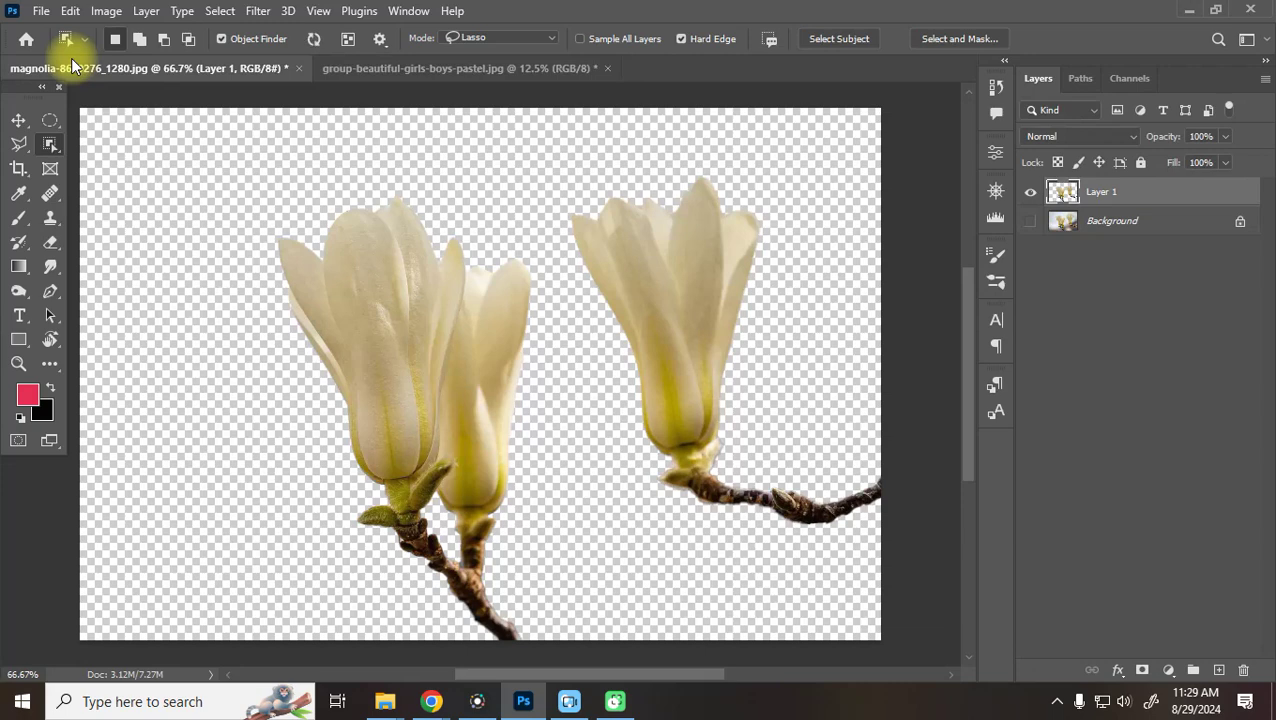
click(298, 67)
click(630, 273)
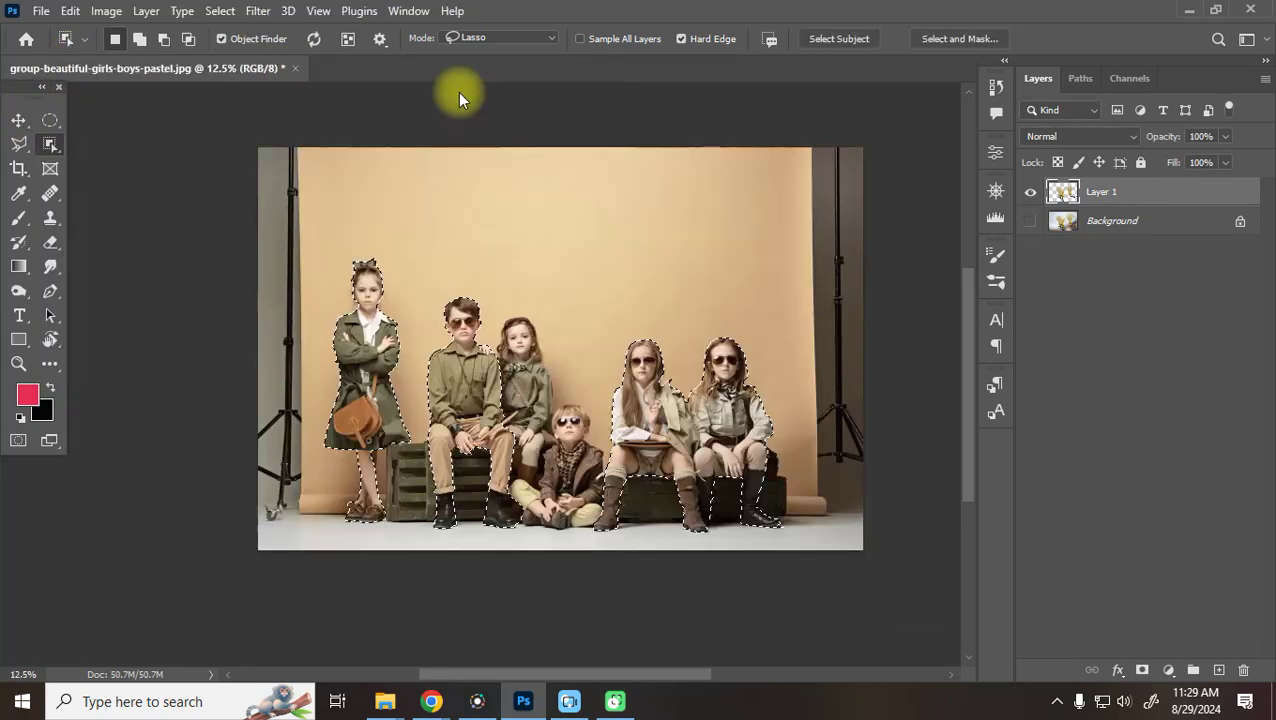
key(ctrl+z)
click(297, 68)
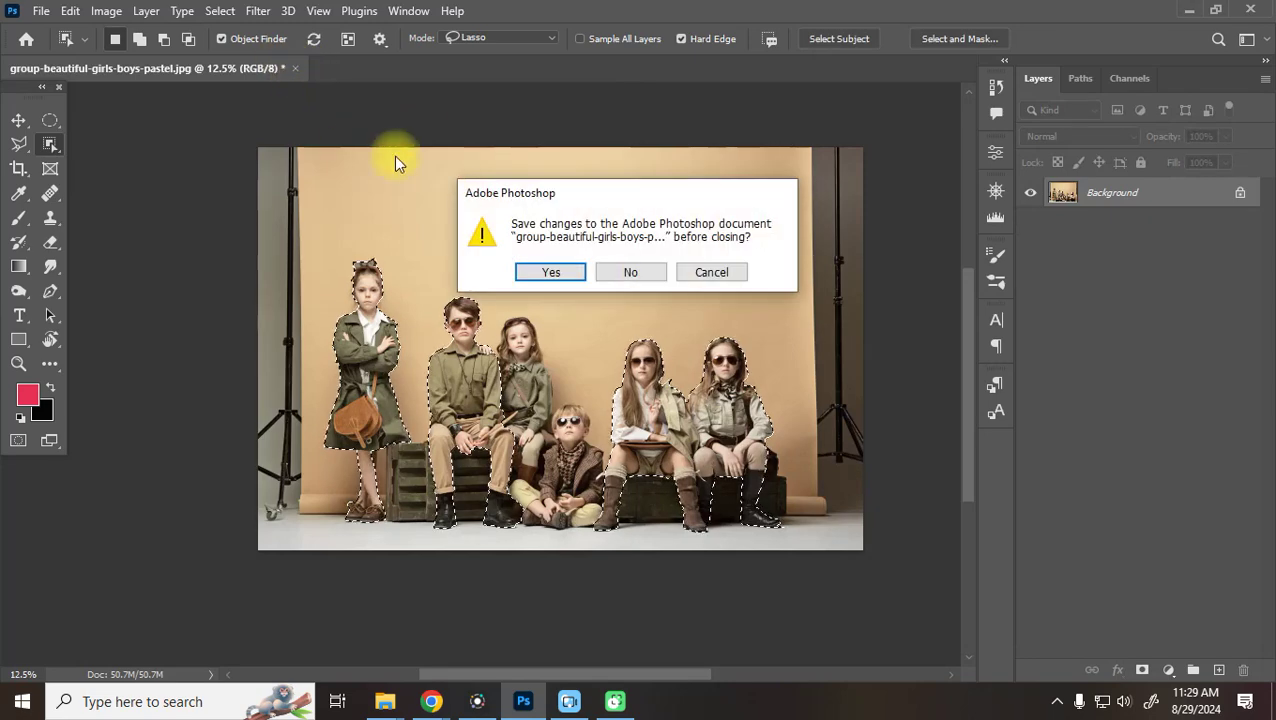
click(627, 273)
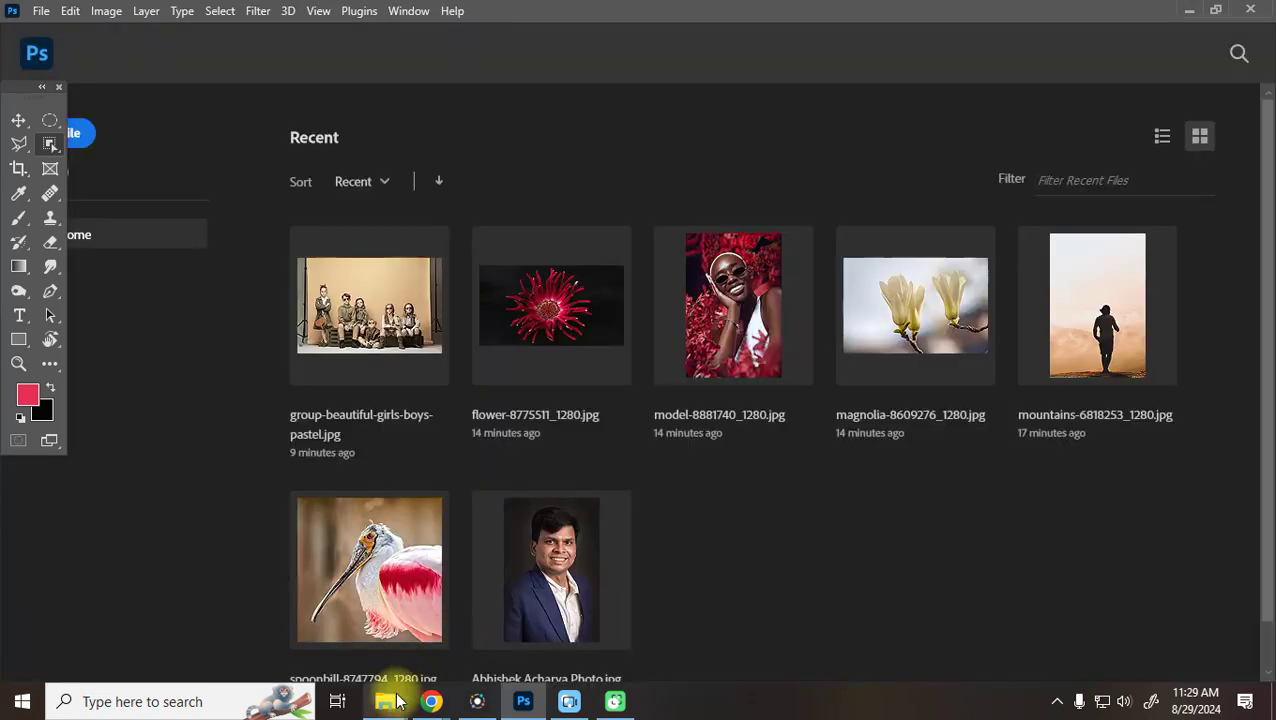
Switch to File Explorer and open the lion-8947711_1280 image from the Ref folder in Photoshop
mouse_move(385, 700)
click(432, 620)
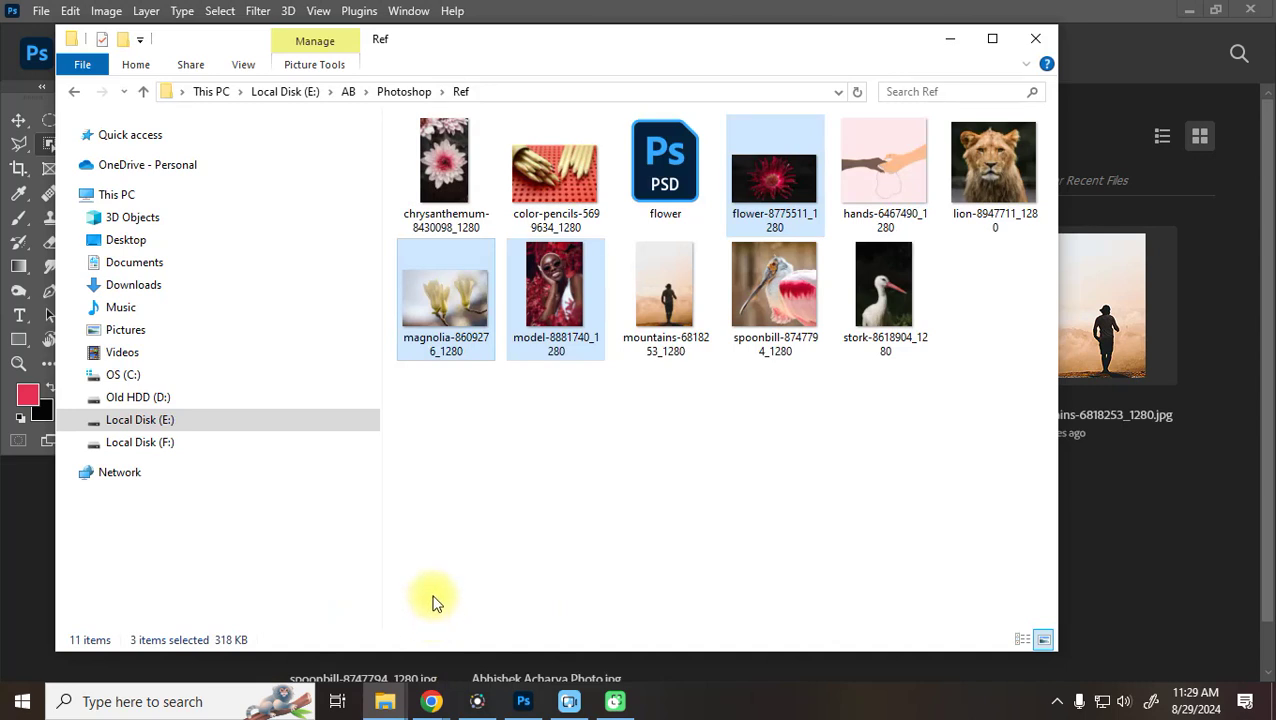
drag(1005, 165, 1158, 530)
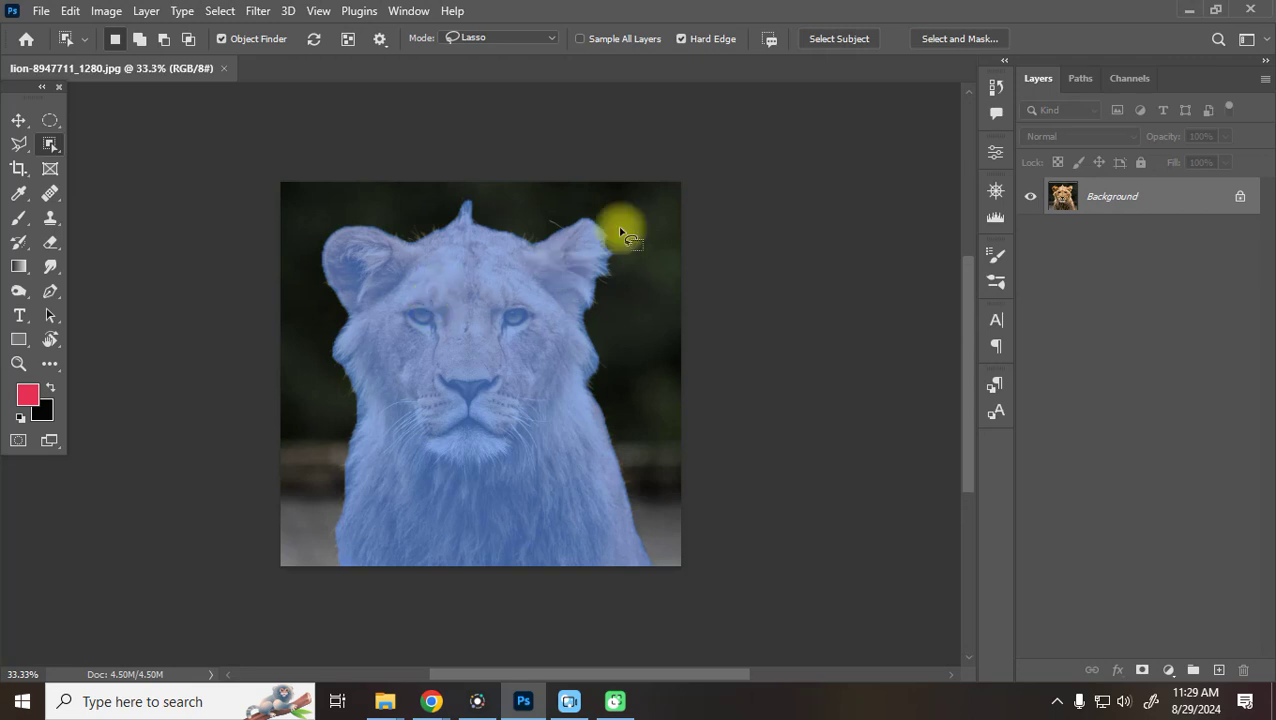
Try Select Subject on the lion, and clear the selection
click(845, 36)
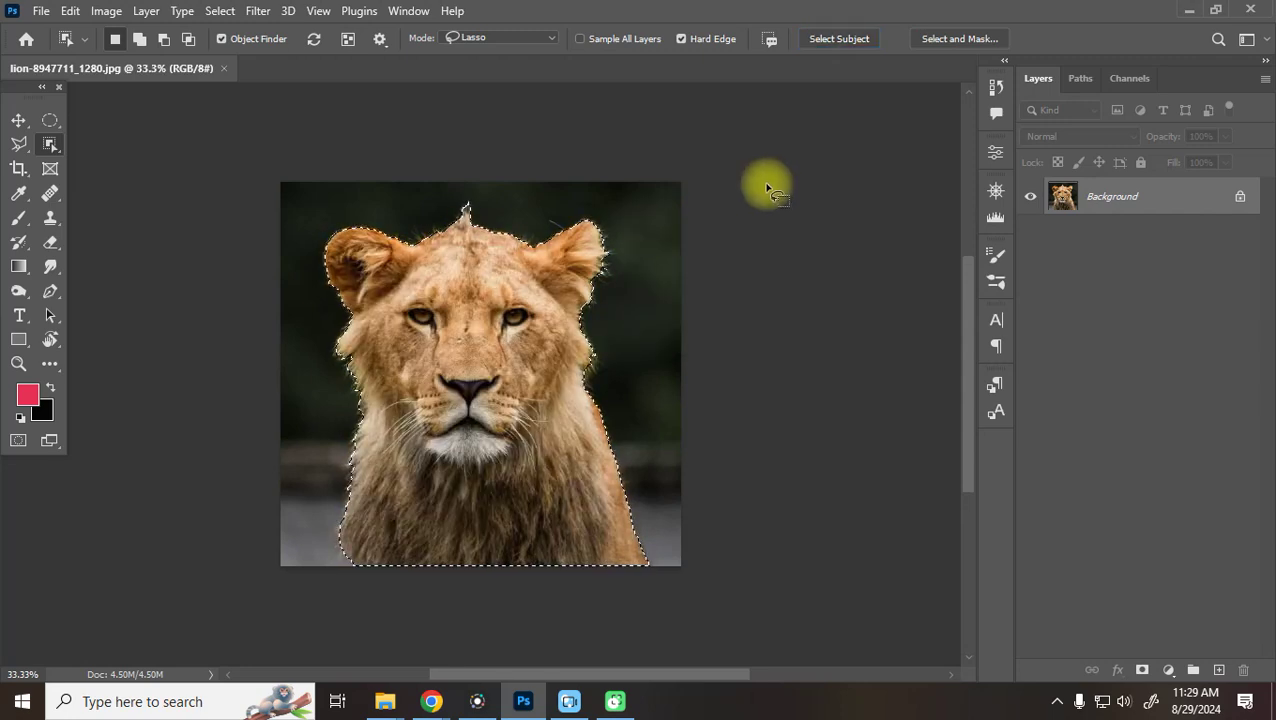
key(ctrl+d)
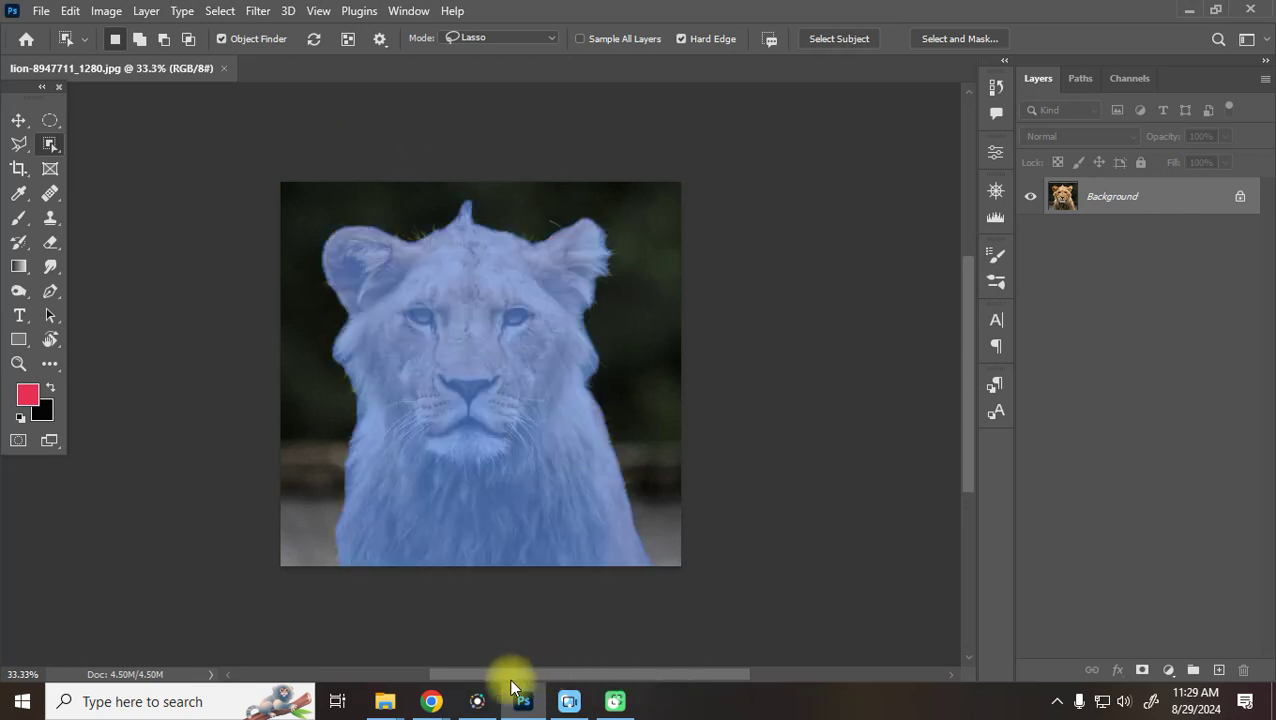
Switch to Chrome, return from the group photo's page to the Freepik results, and search for "animals"
mouse_move(431, 700)
click(325, 645)
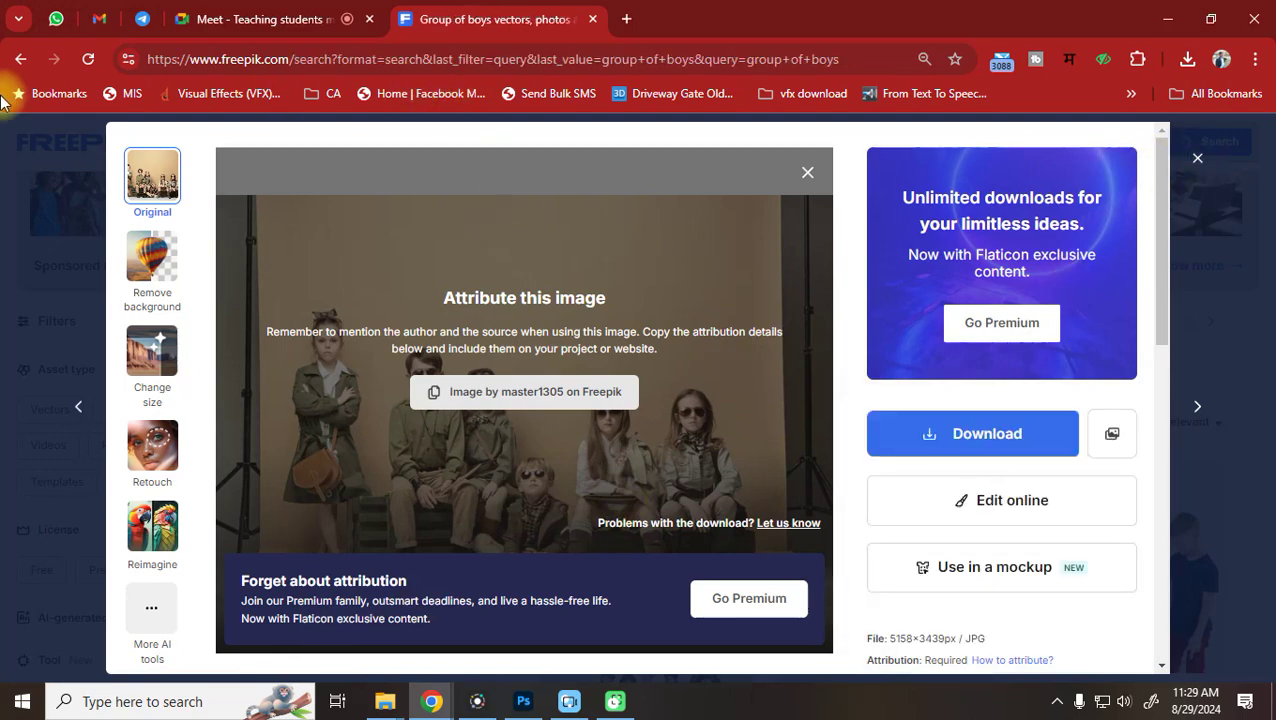
click(20, 59)
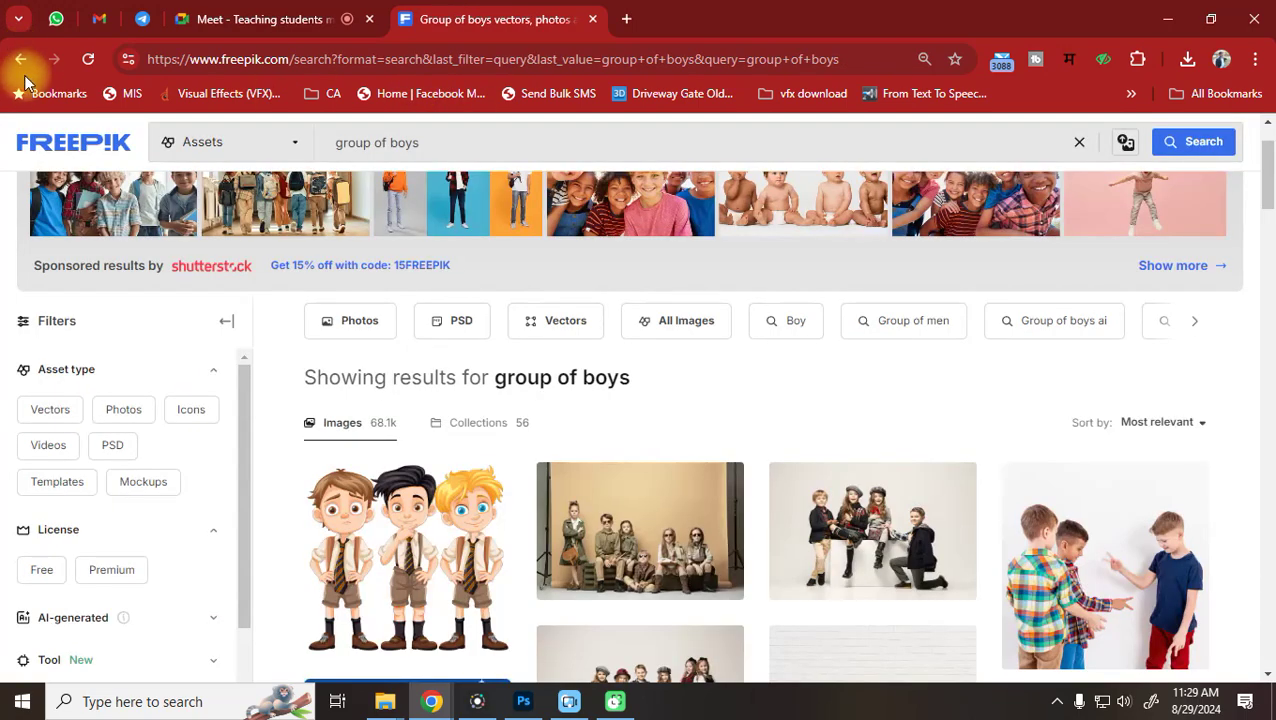
scroll(638, 521, down, 5)
scroll(638, 521, down, 3)
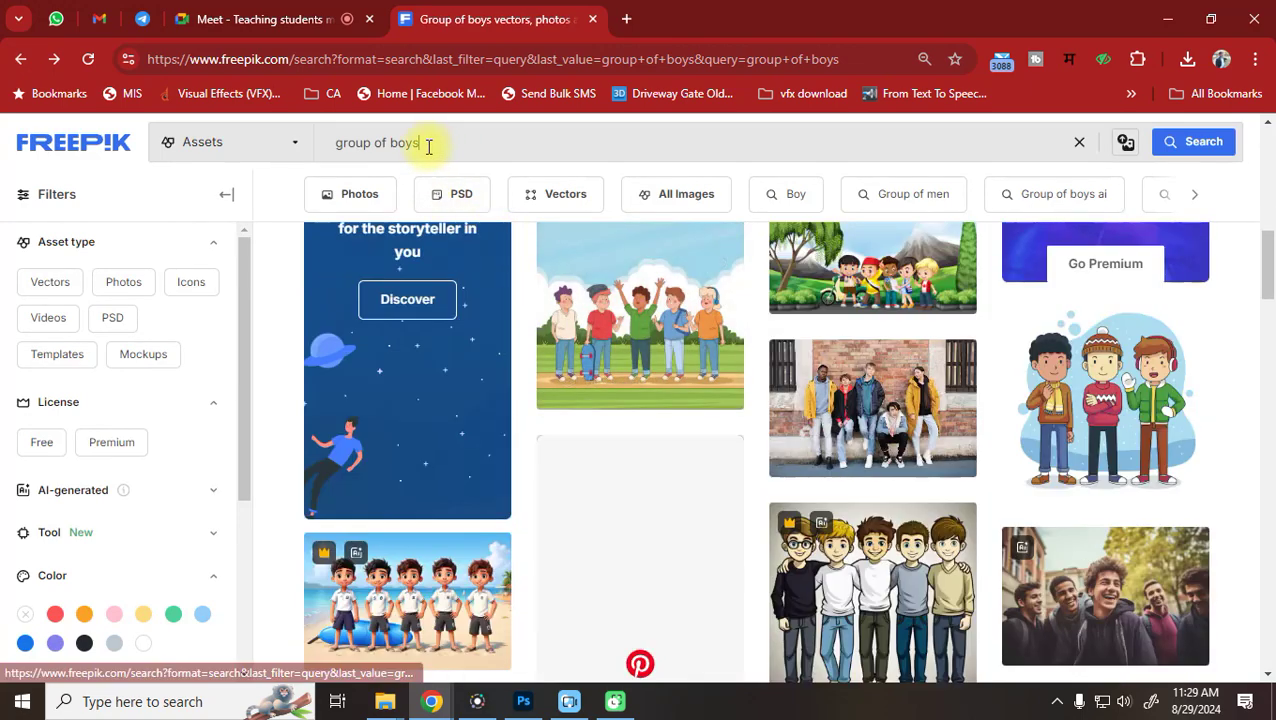
drag(436, 142, 48, 134)
text(animals)
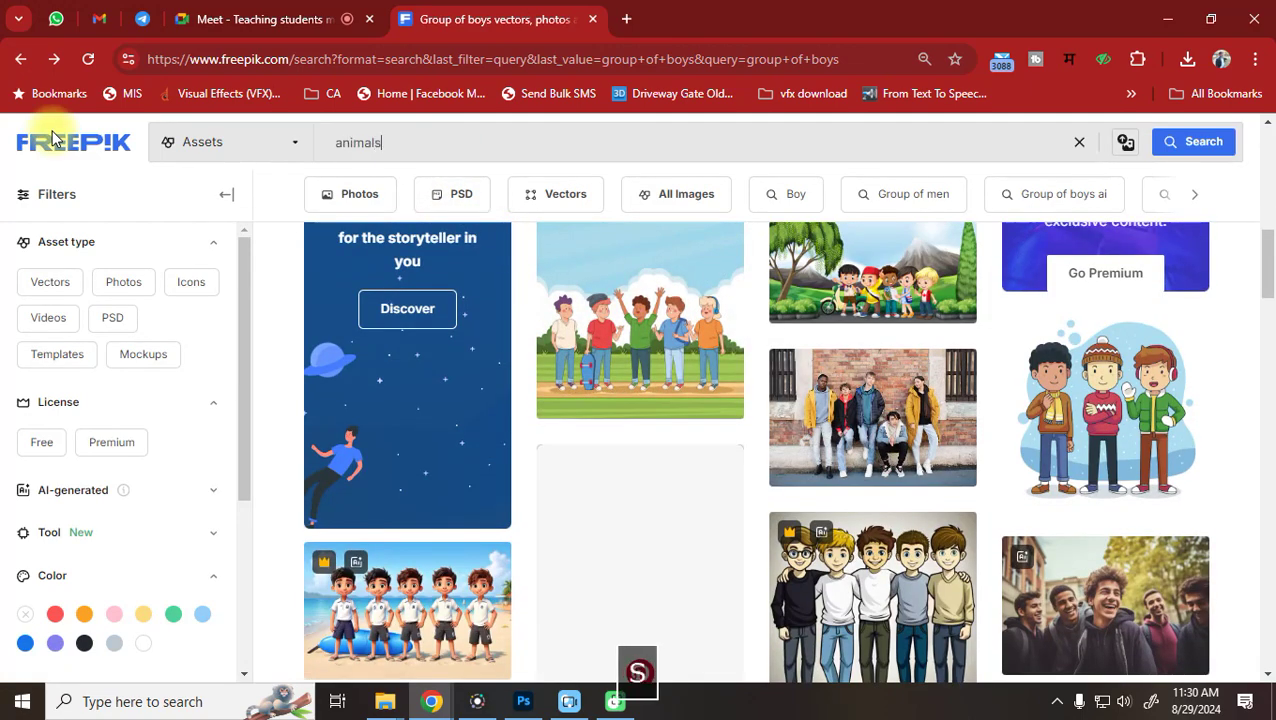
key(Return)
Filter the animal results to the Photos asset type and the Free license
scroll(393, 474, down, 4)
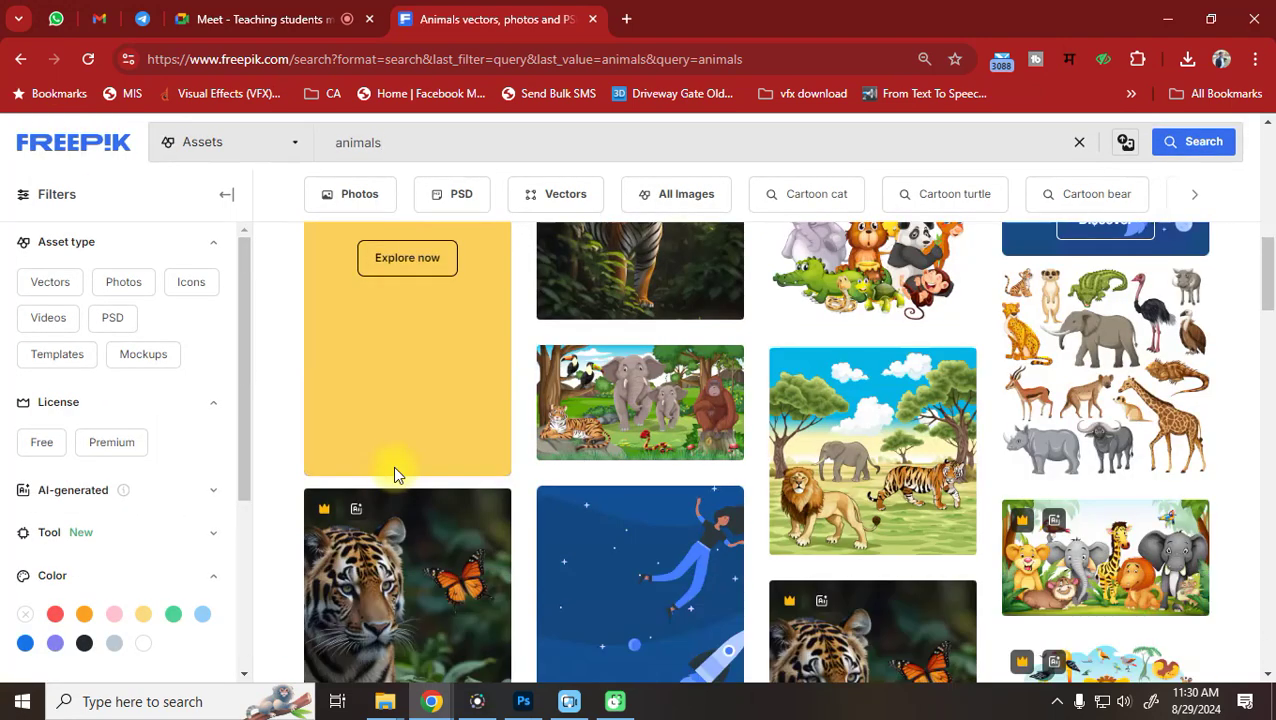
scroll(511, 451, down, 2)
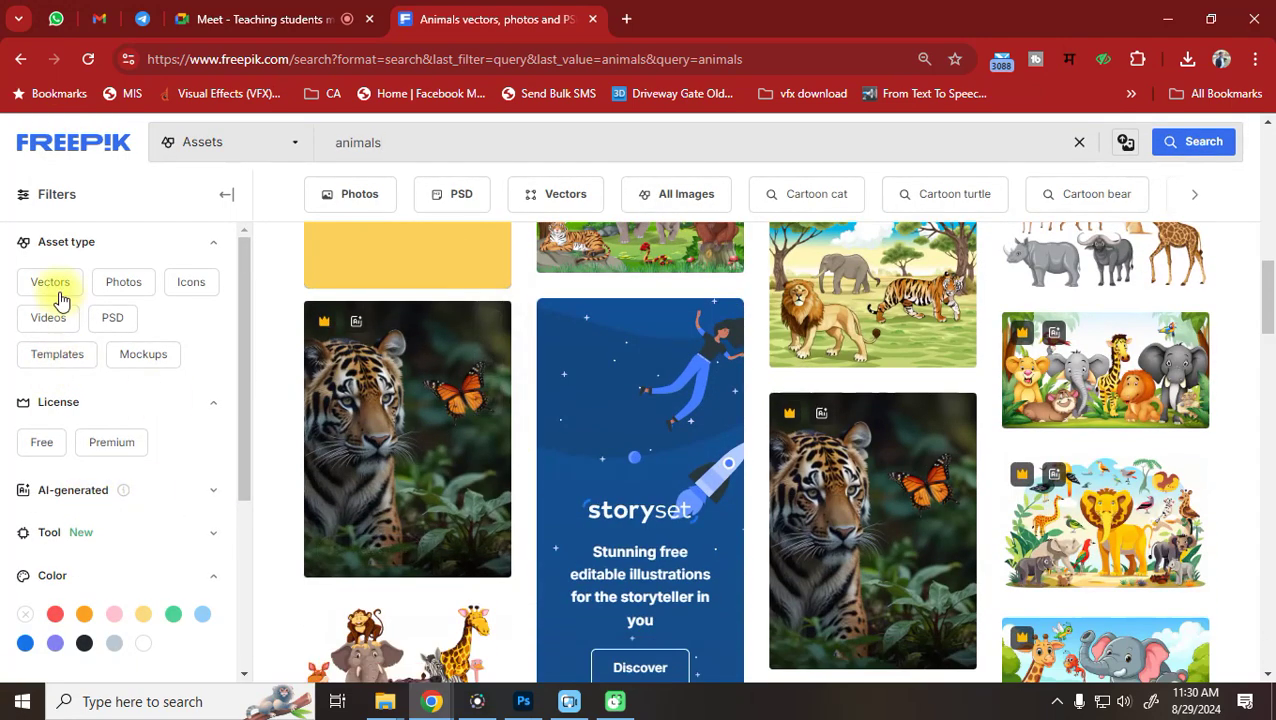
click(115, 285)
scroll(165, 445, down, 2)
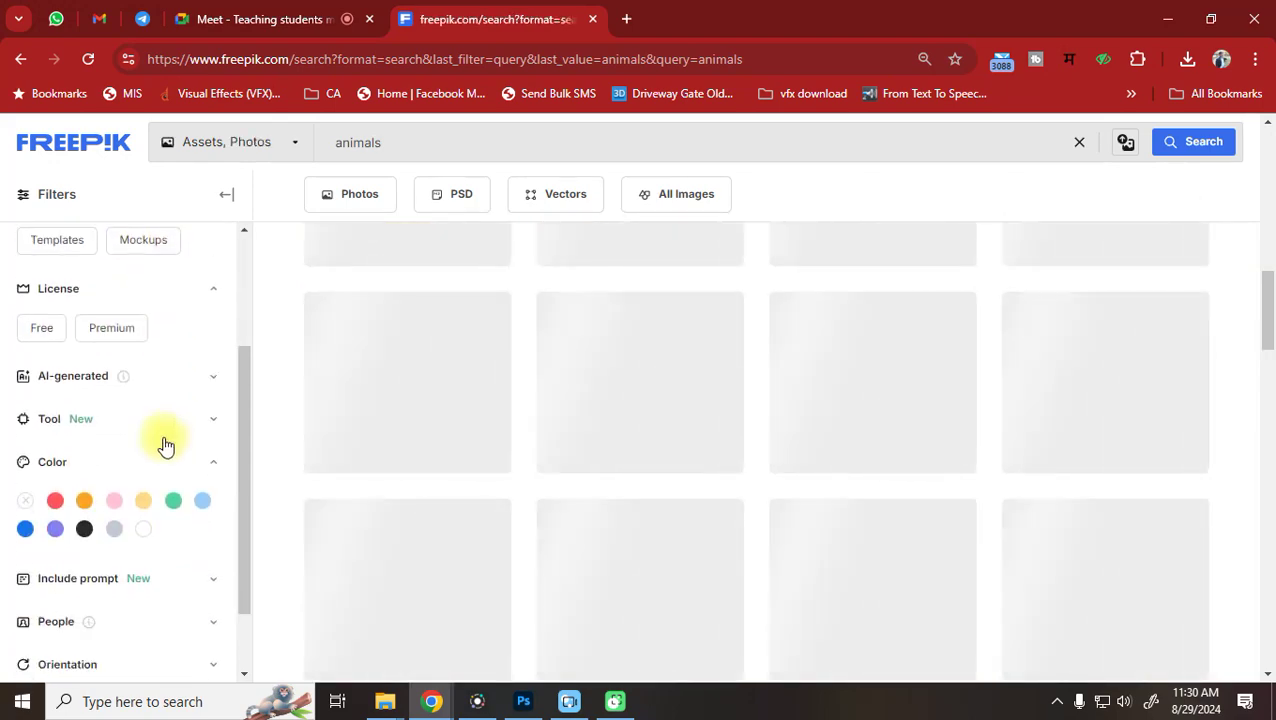
scroll(133, 453, down, 2)
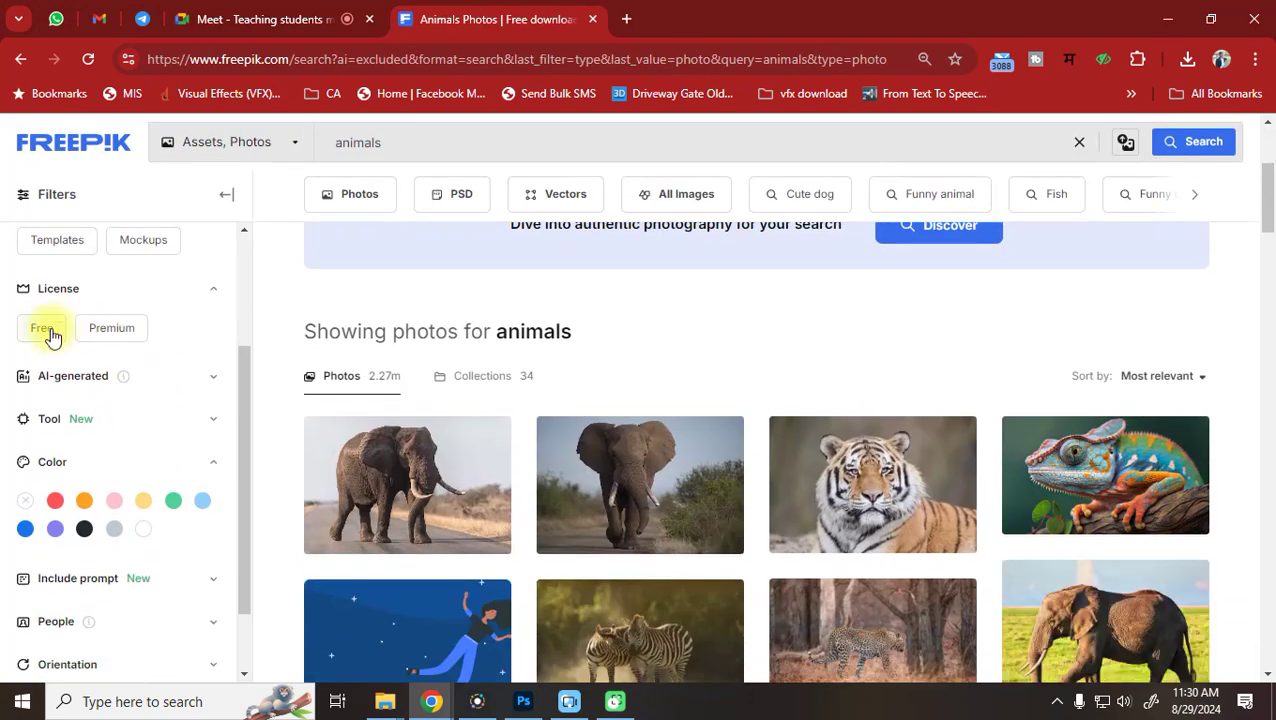
click(45, 326)
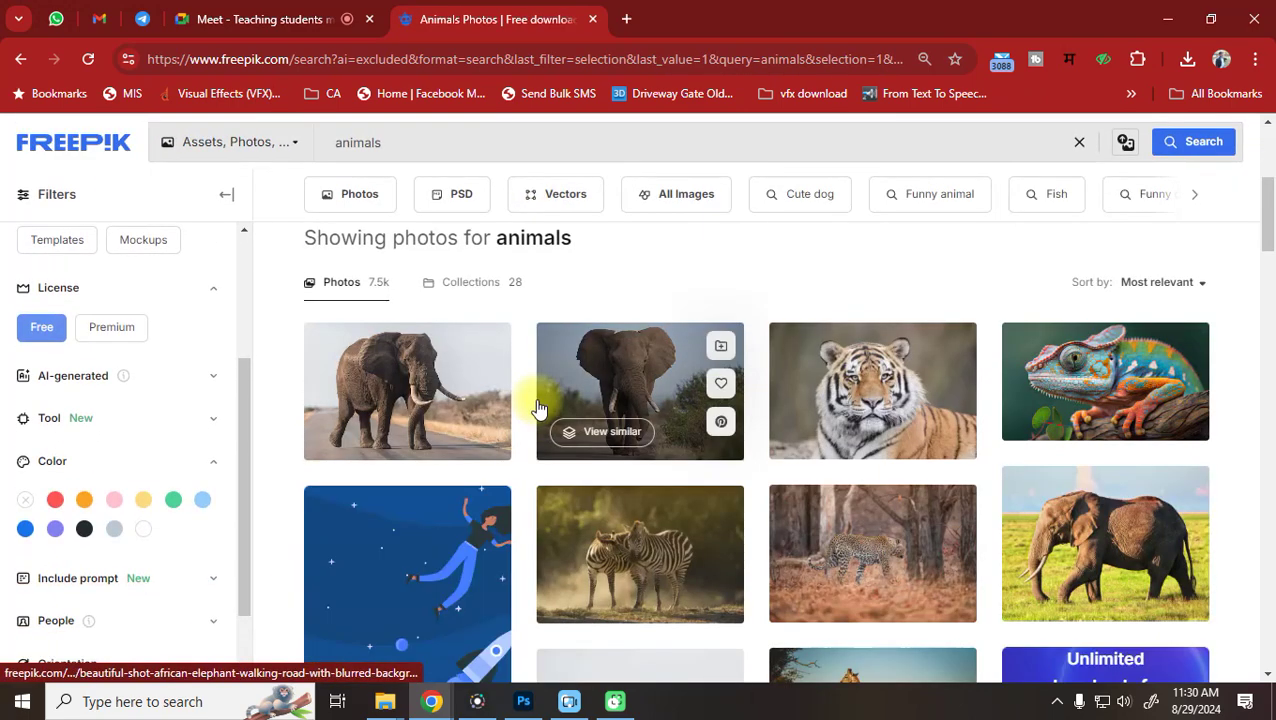
Browse the animal results and open the paired tigers, giraffe herd and elephants by the lake photos in new tabs
scroll(904, 530, down, 1)
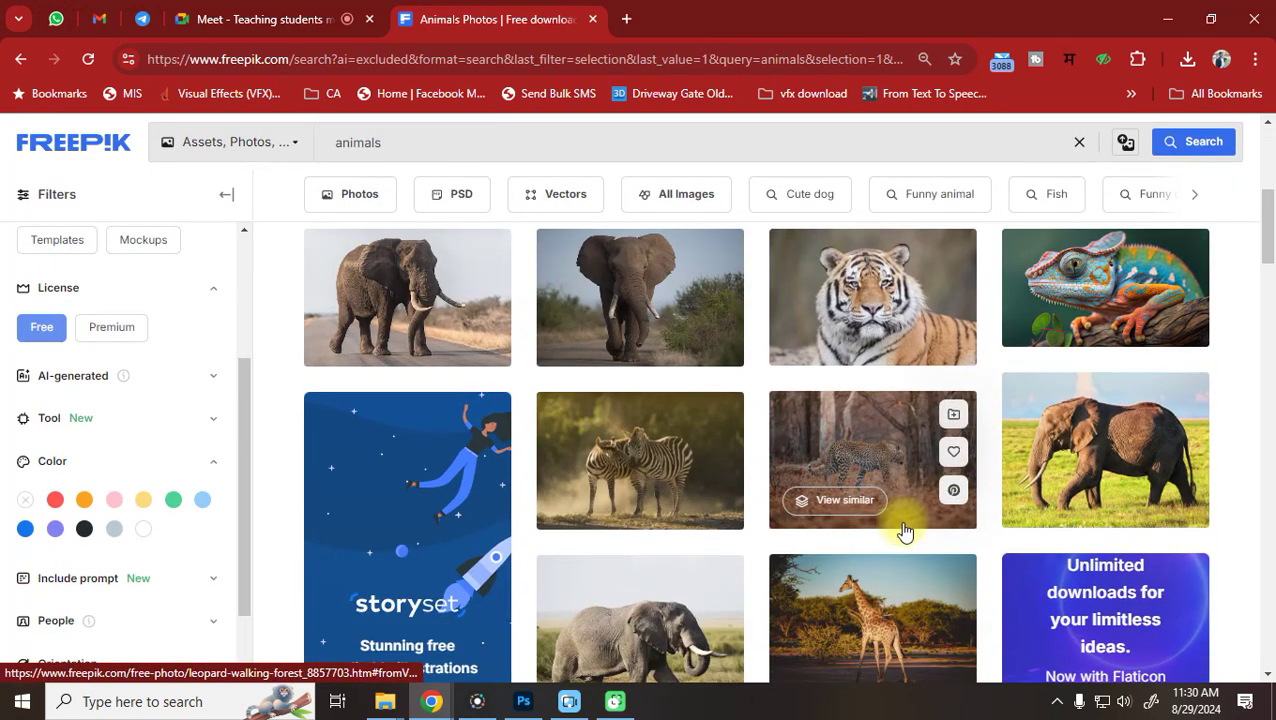
scroll(904, 530, down, 4)
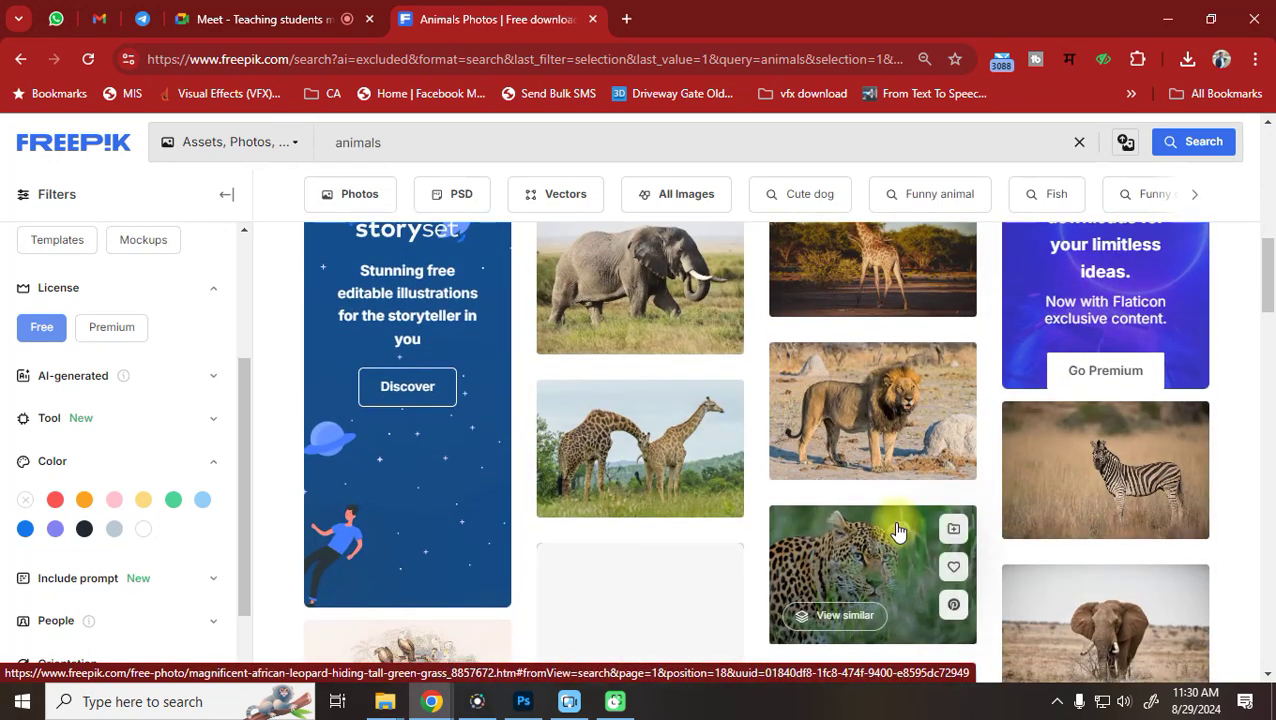
scroll(898, 531, down, 5)
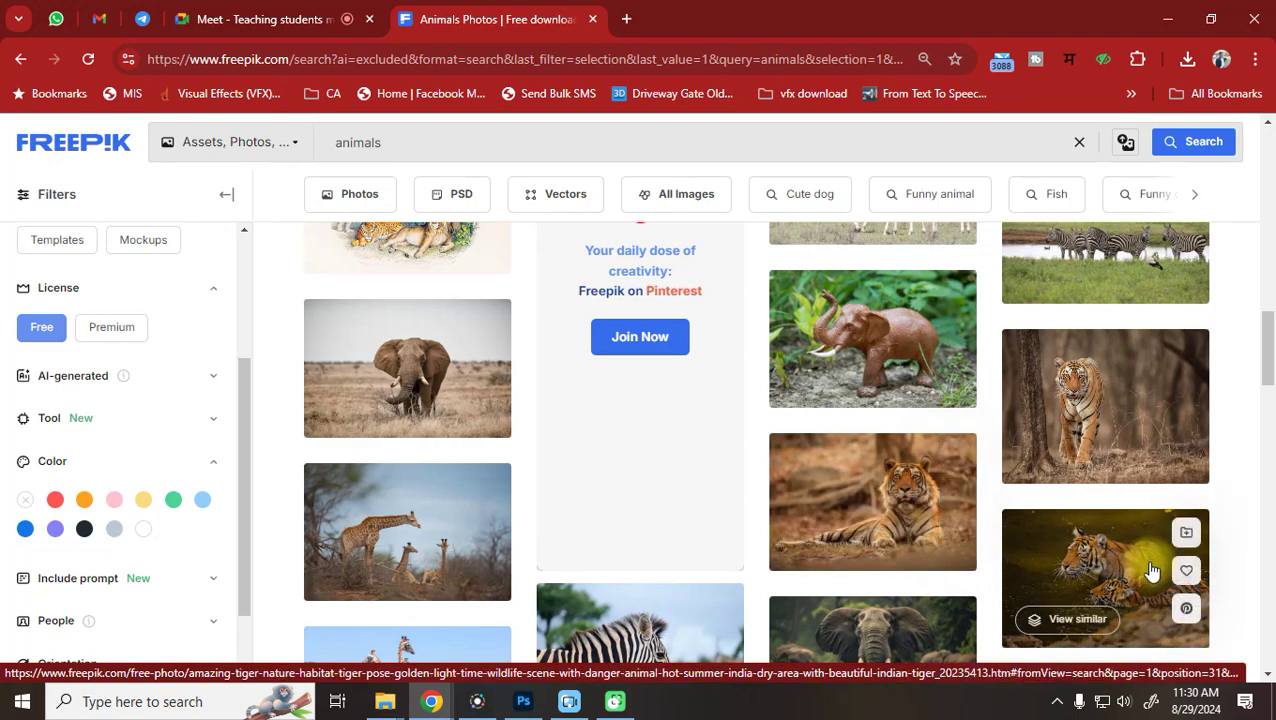
middle_click(1100, 560)
scroll(729, 544, down, 5)
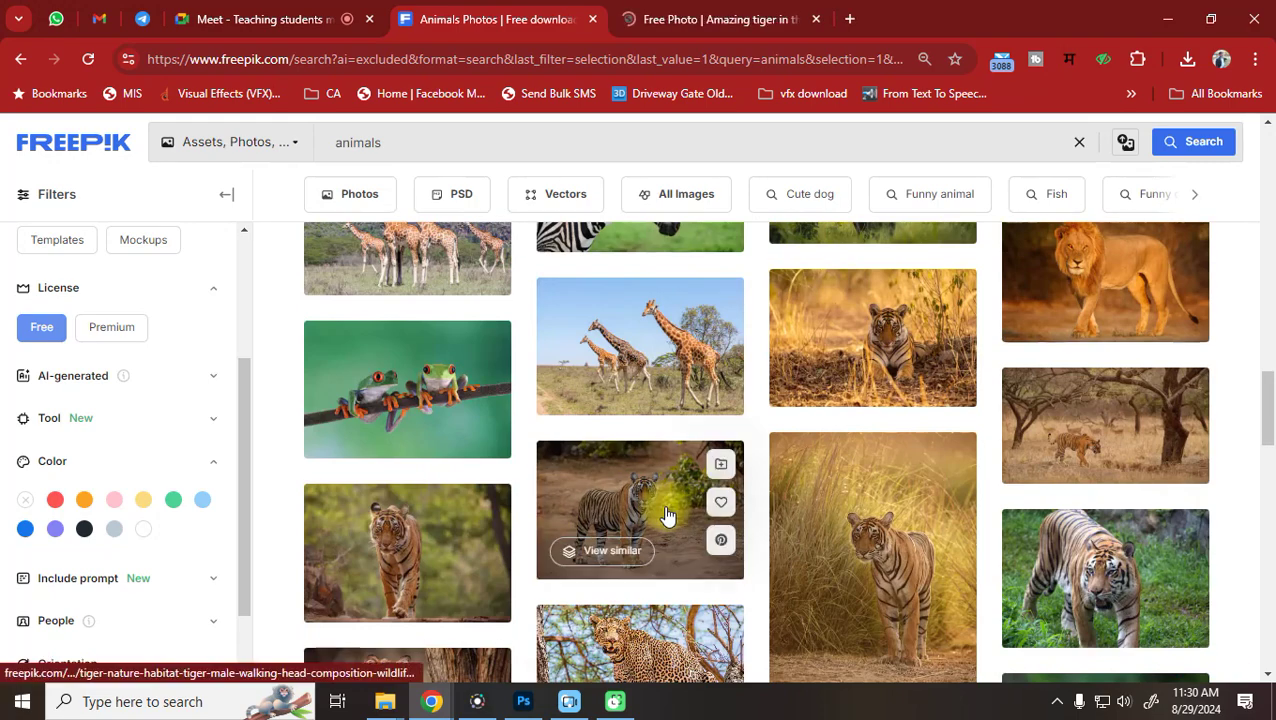
middle_click(610, 340)
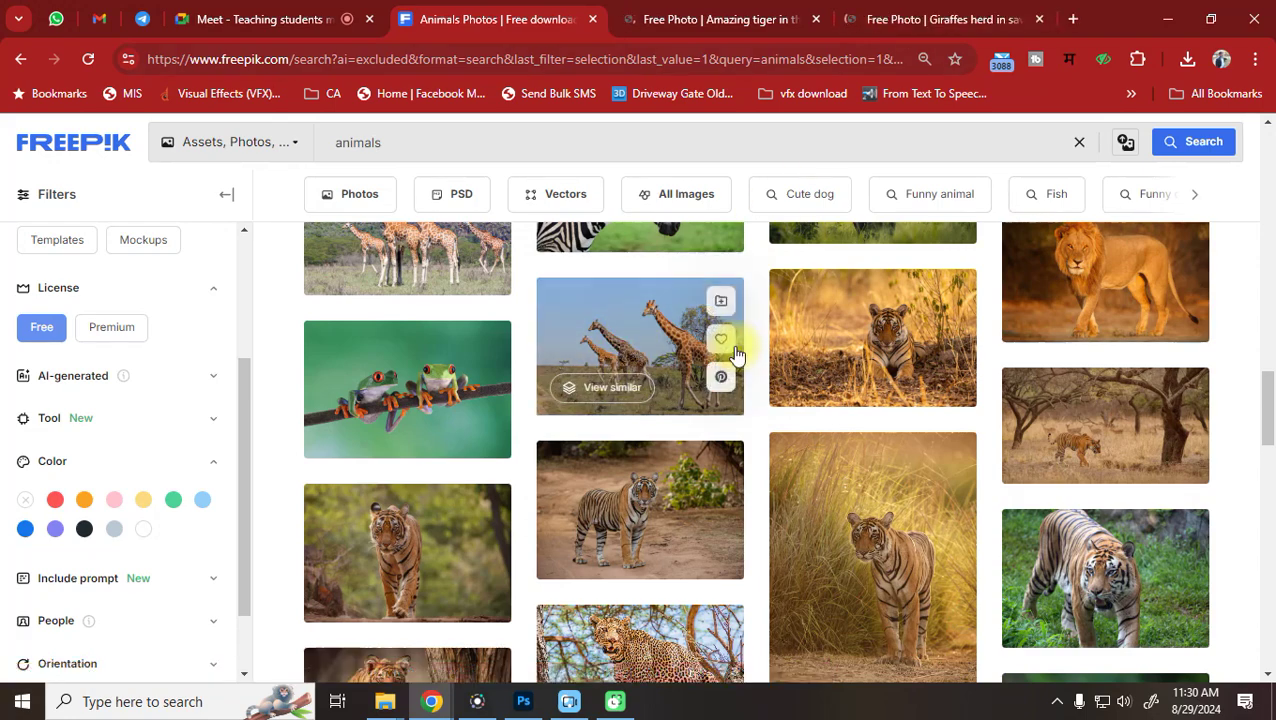
scroll(735, 355, down, 5)
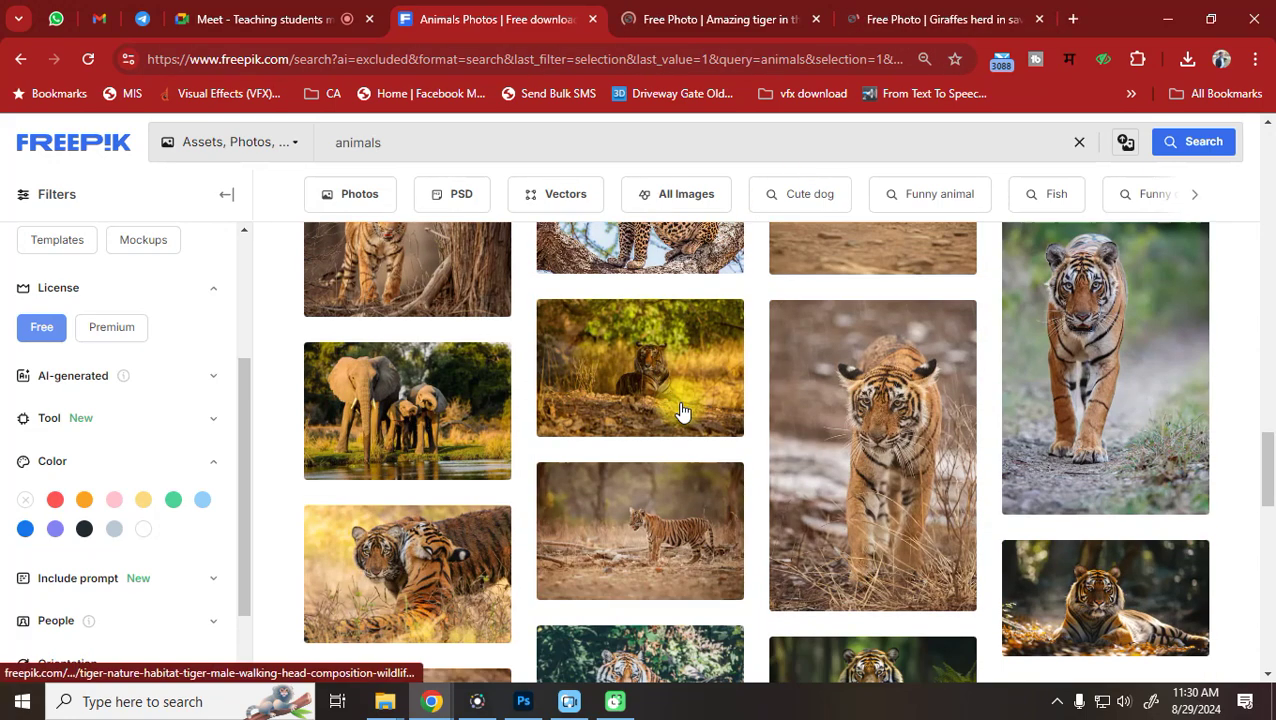
middle_click(435, 403)
scroll(380, 415, down, 5)
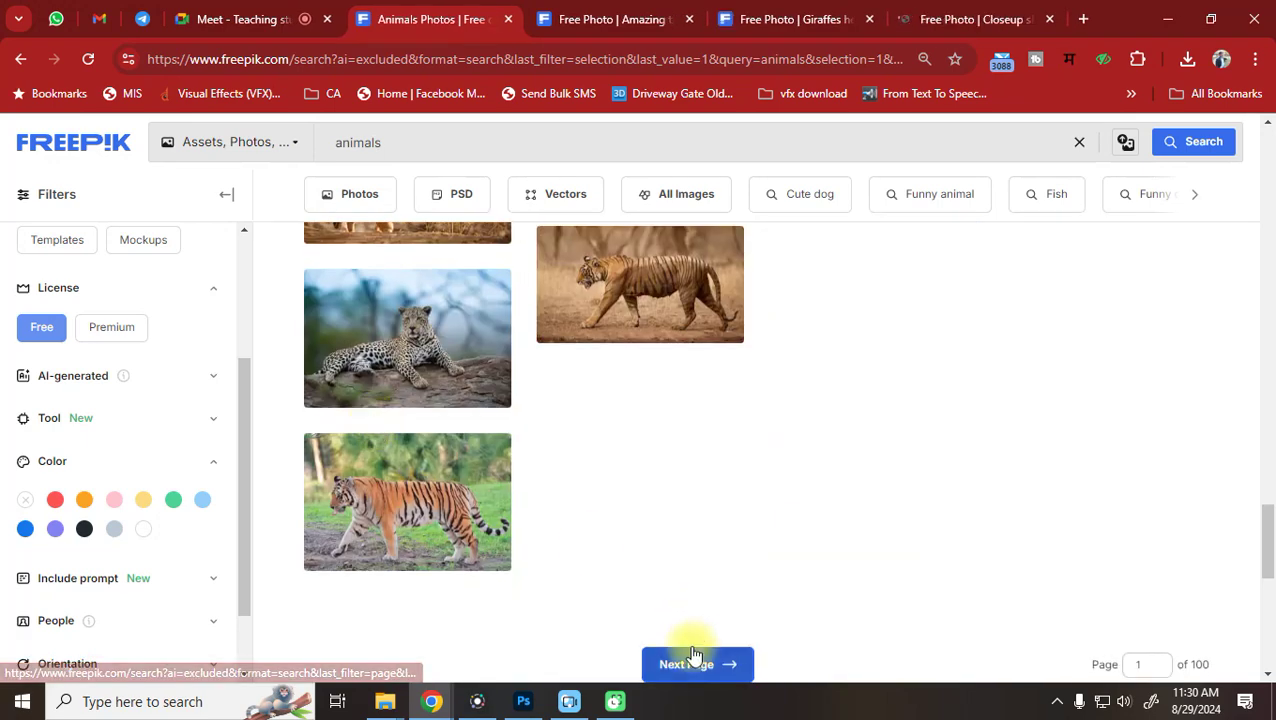
Go to page 2 of the animal results and open the Bengal tigers and foggy valley deer photos in new tabs
click(693, 655)
click(1220, 14)
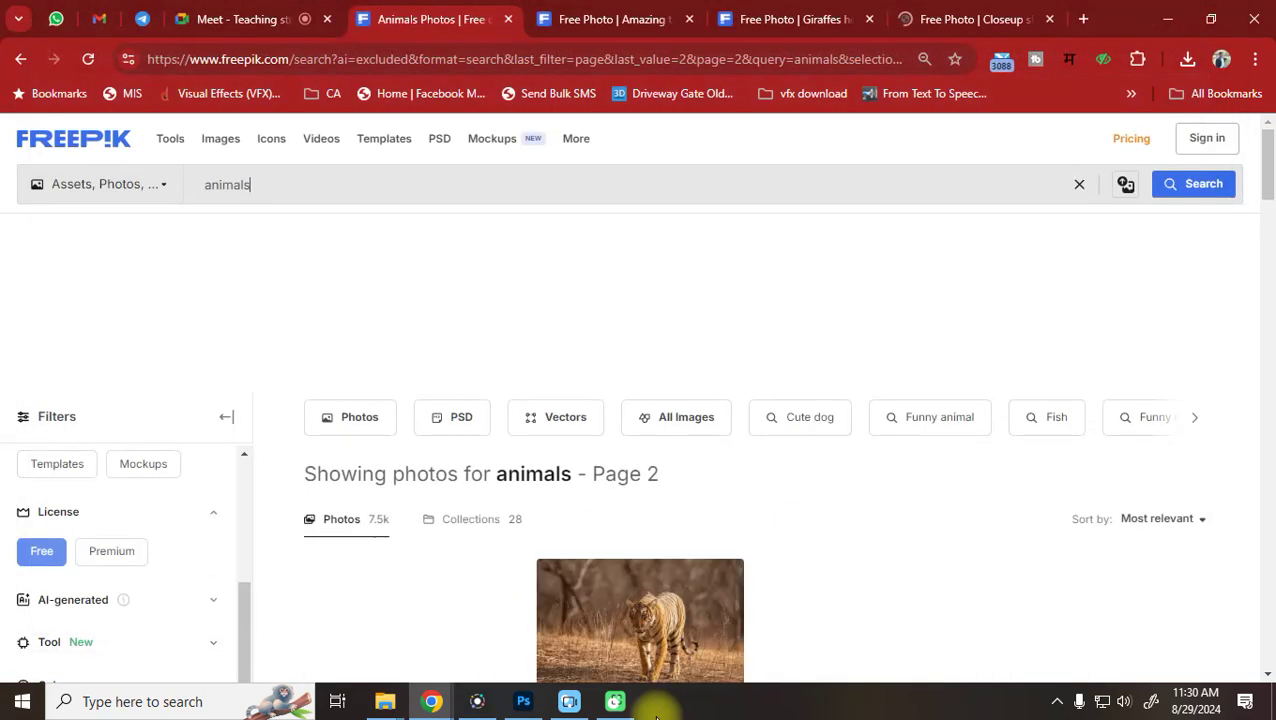
scroll(563, 615, down, 3)
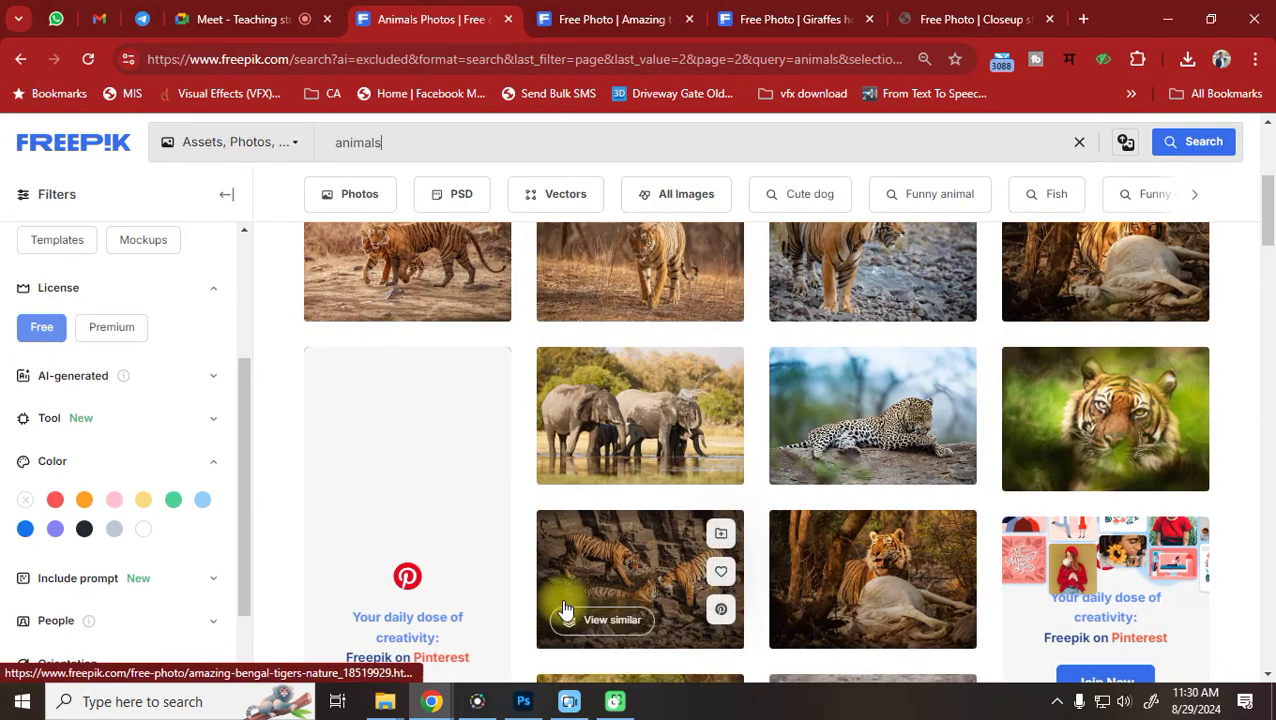
middle_click(655, 565)
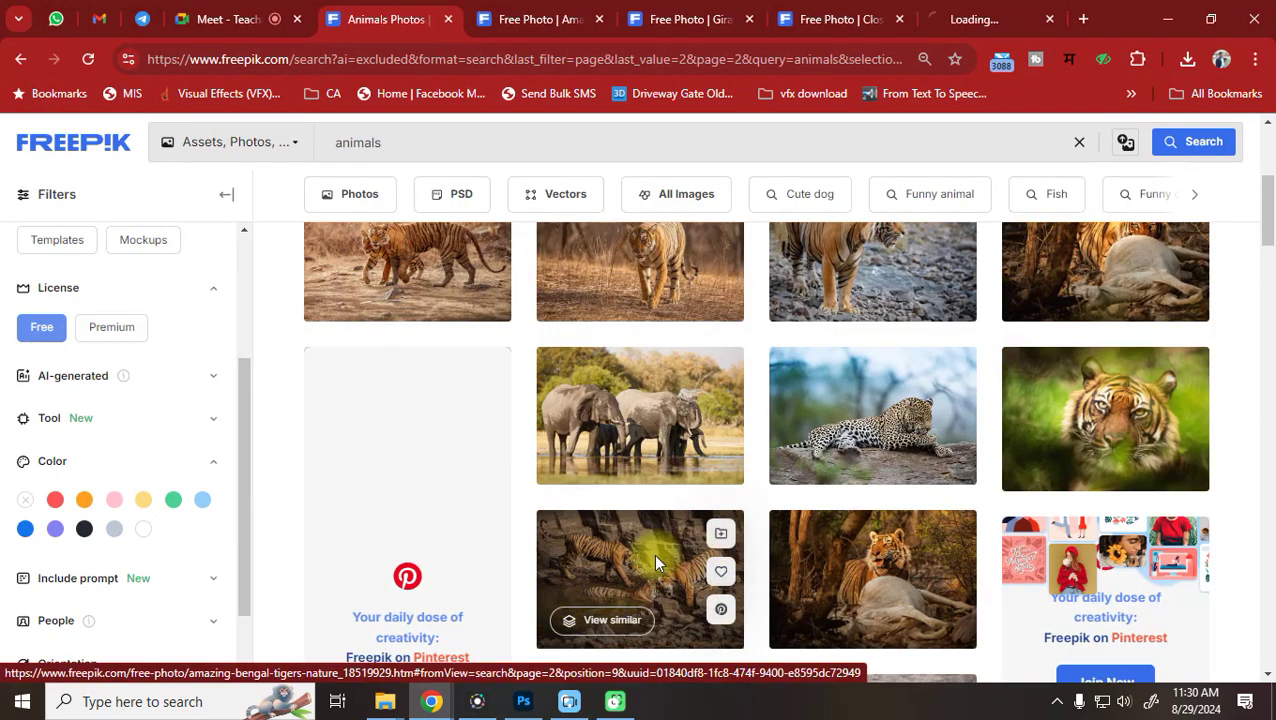
scroll(655, 565, down, 4)
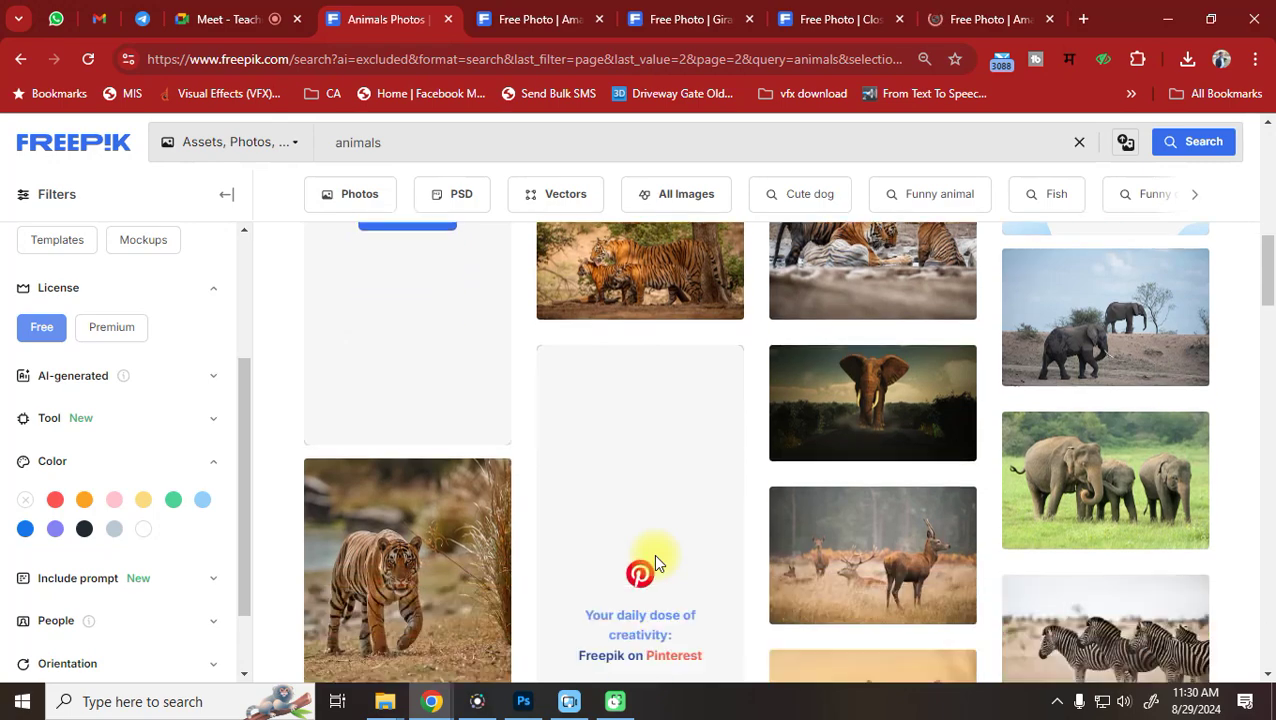
scroll(655, 558, down, 2)
middle_click(884, 388)
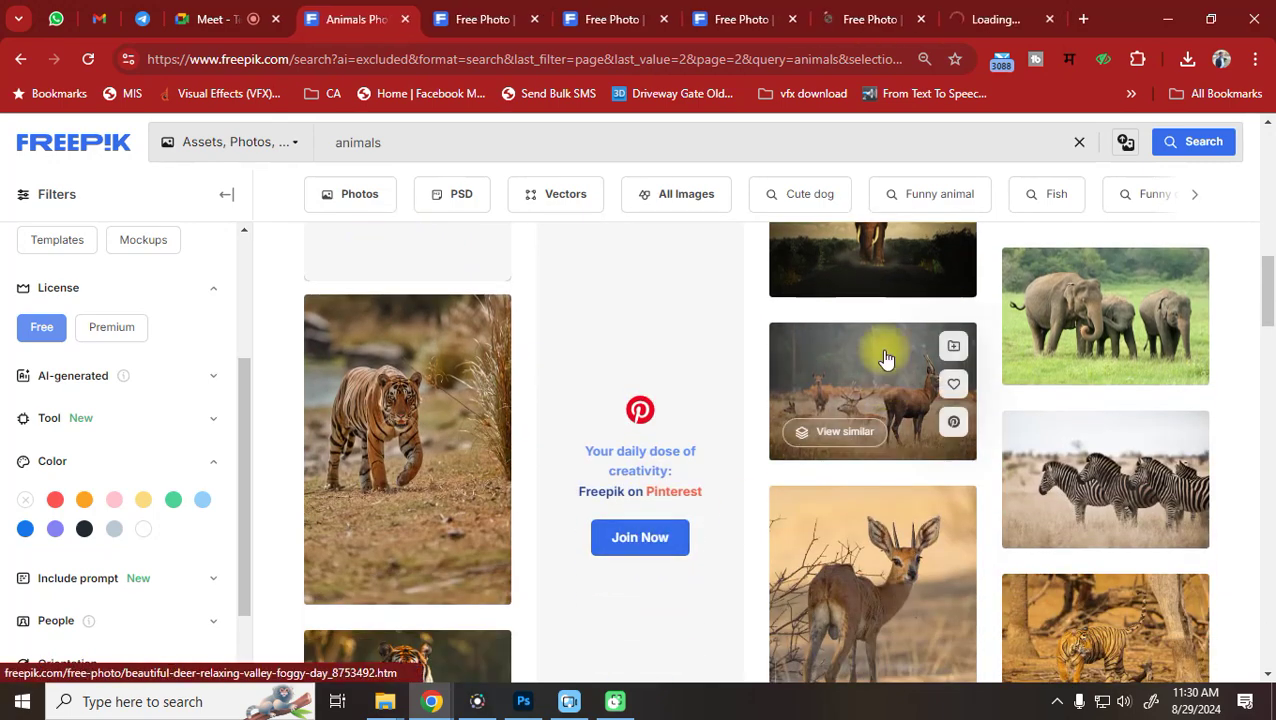
Download the foggy valley deer photo with the free download option
click(1000, 19)
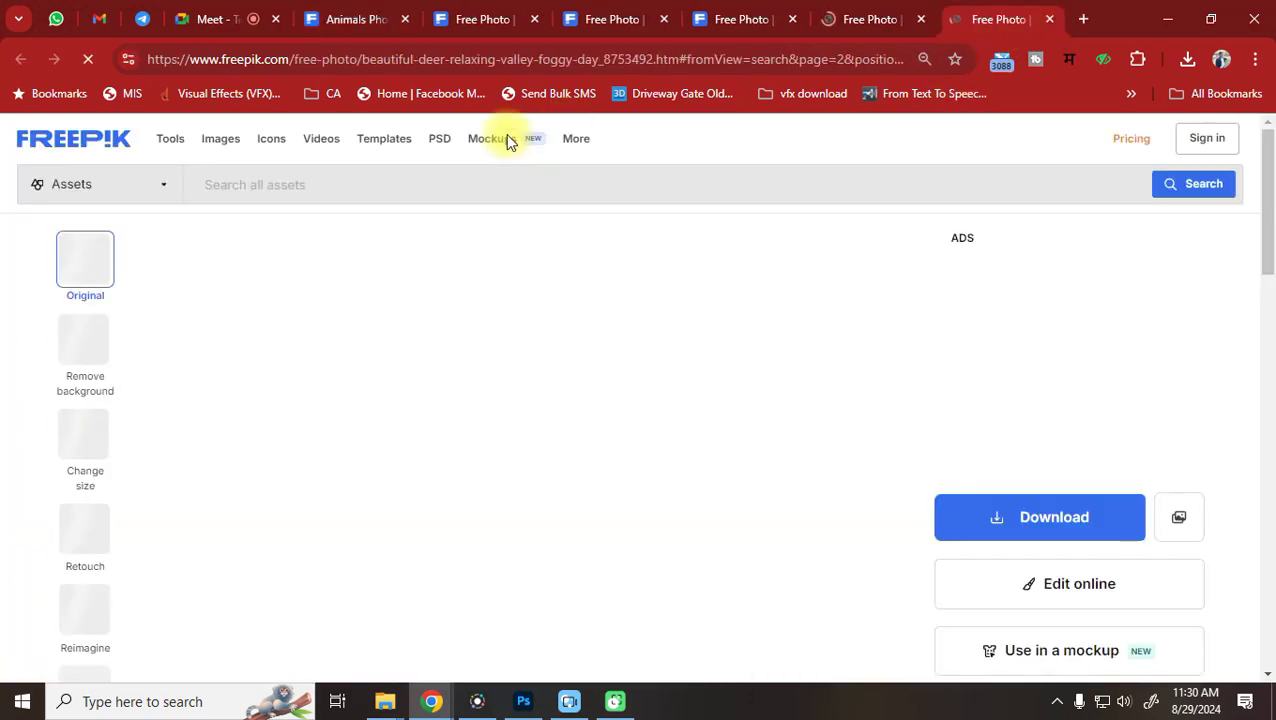
click(1025, 520)
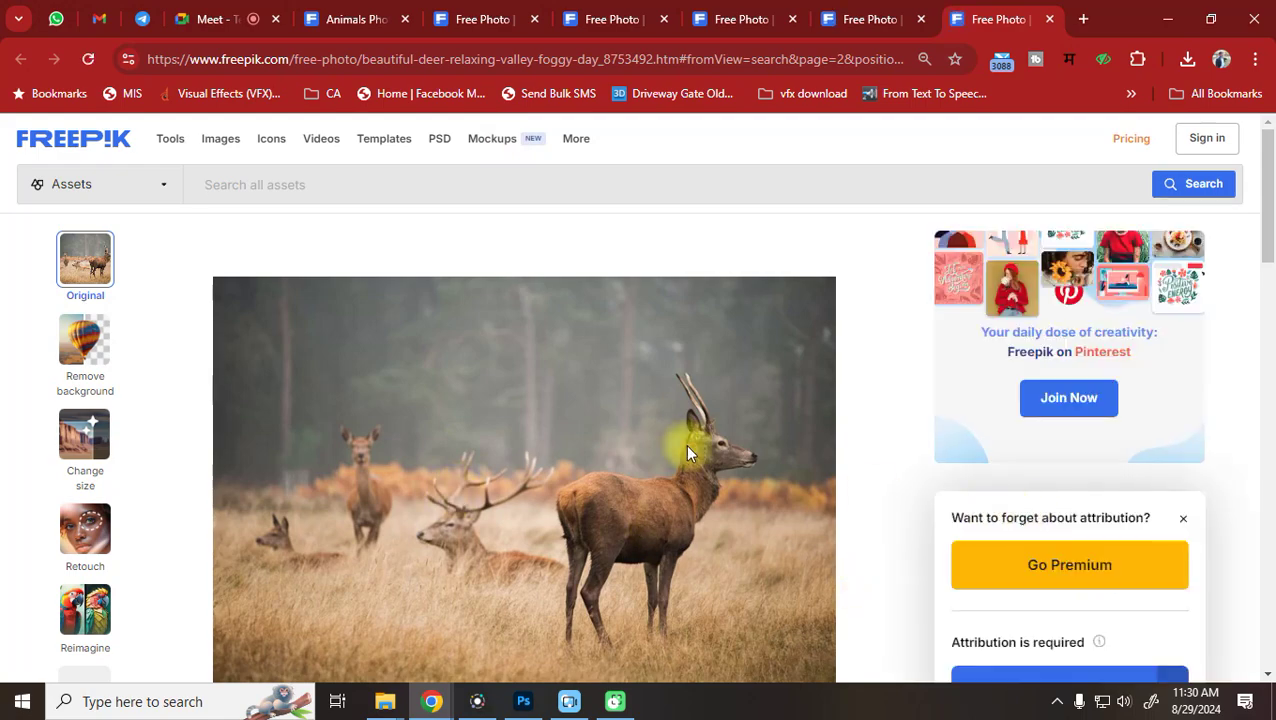
scroll(684, 447, down, 5)
click(1083, 230)
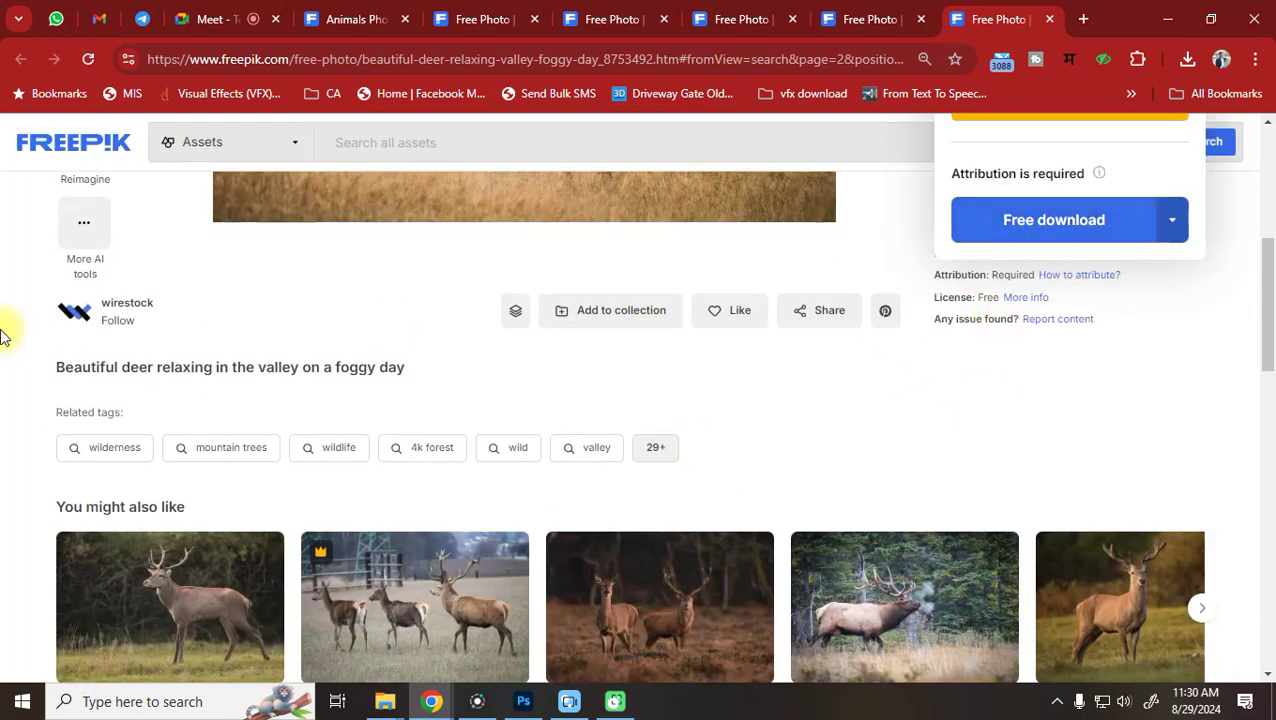
Open the Downloads folder, refresh it, and open the beautiful-deer-relaxing-valley-foggy-day image in Photoshop
click(1187, 59)
click(1133, 106)
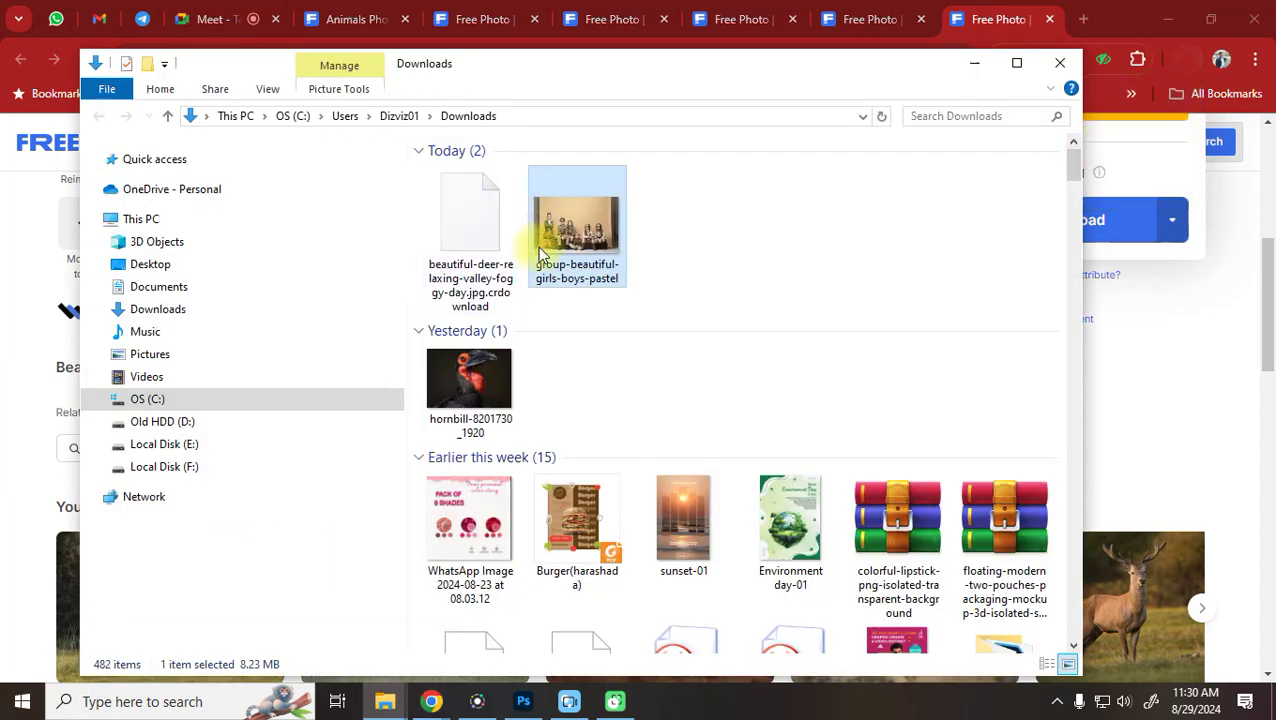
right_click(793, 212)
click(640, 288)
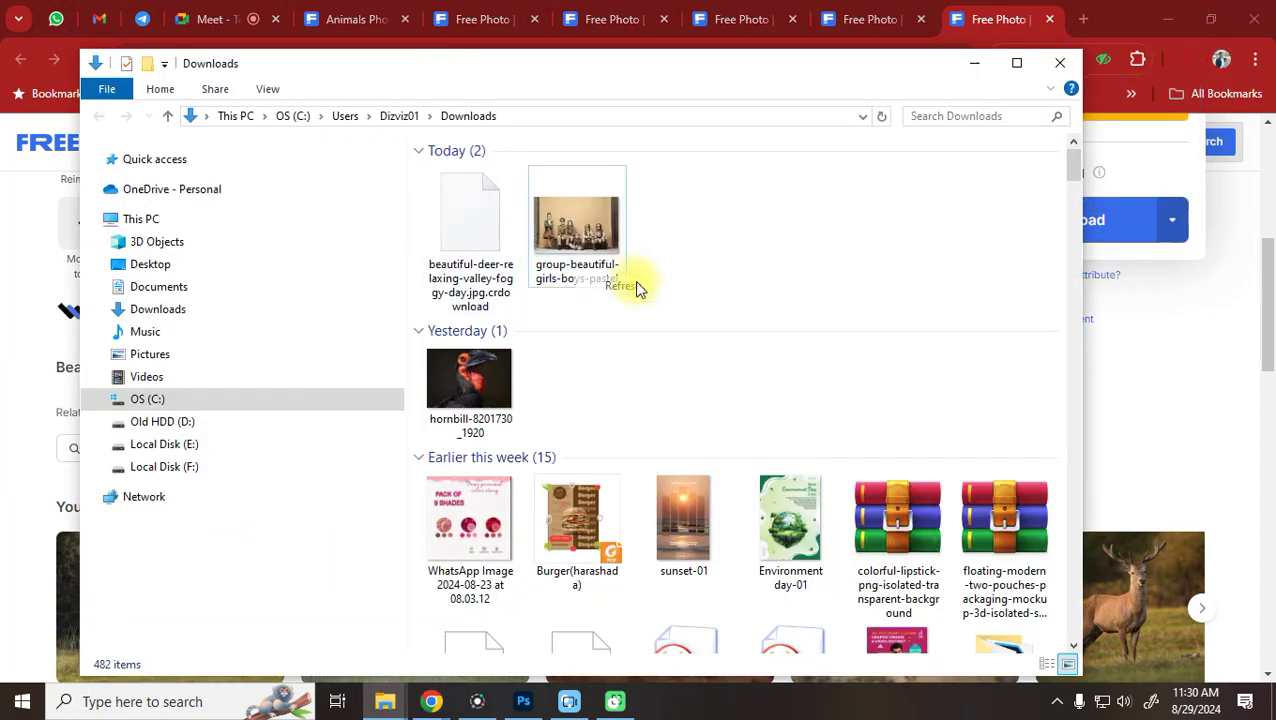
drag(505, 262, 649, 68)
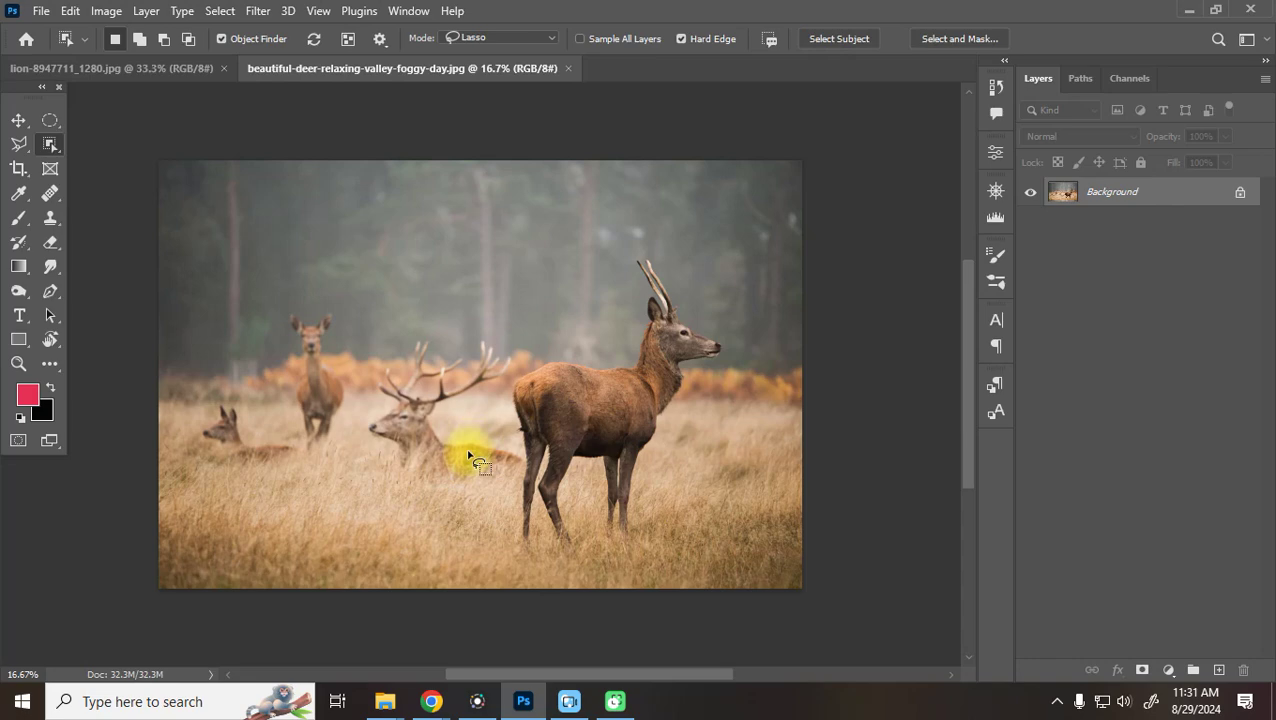
Close the deer and lion images in Photoshop and switch back to the deer photo's page in Chrome
click(567, 68)
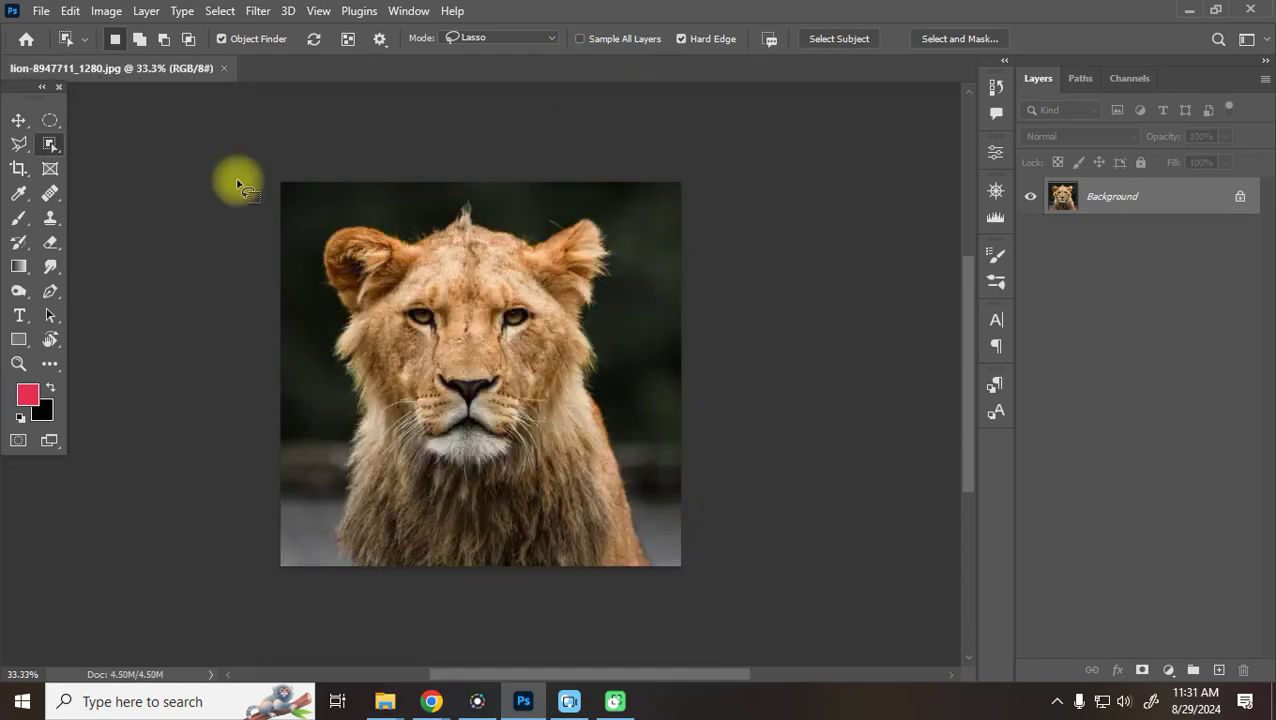
click(224, 69)
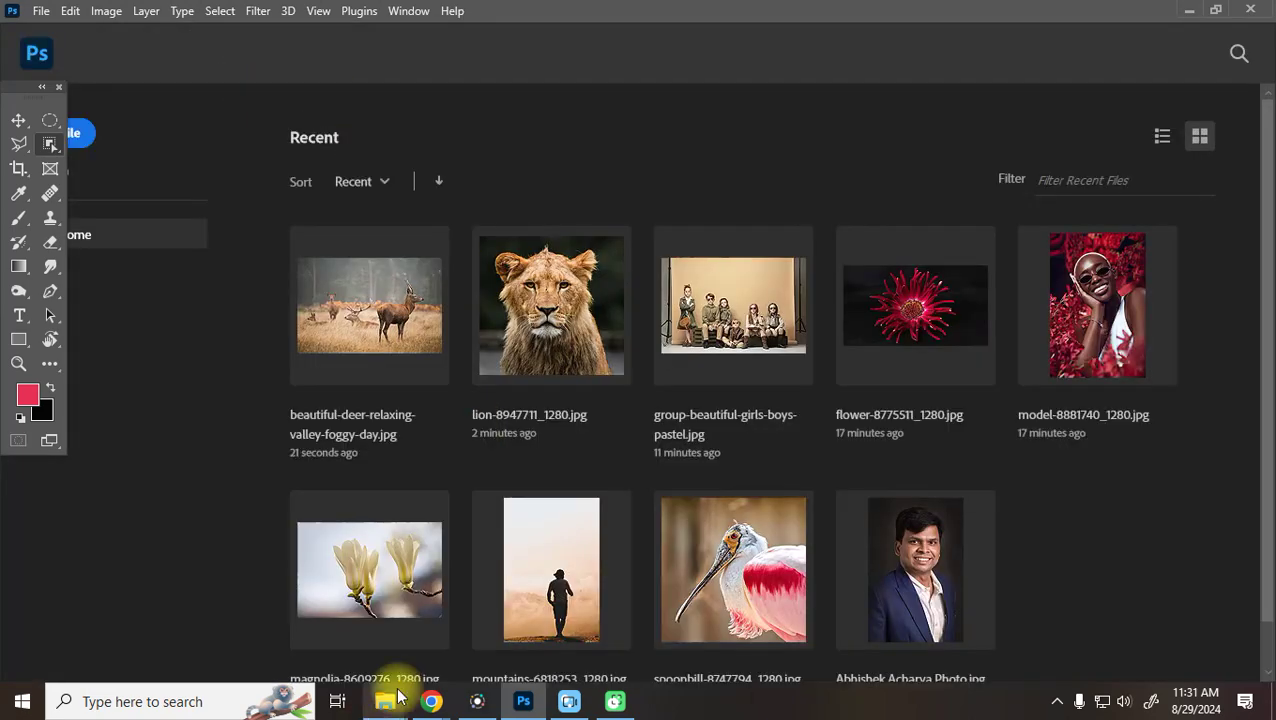
mouse_move(400, 697)
click(391, 653)
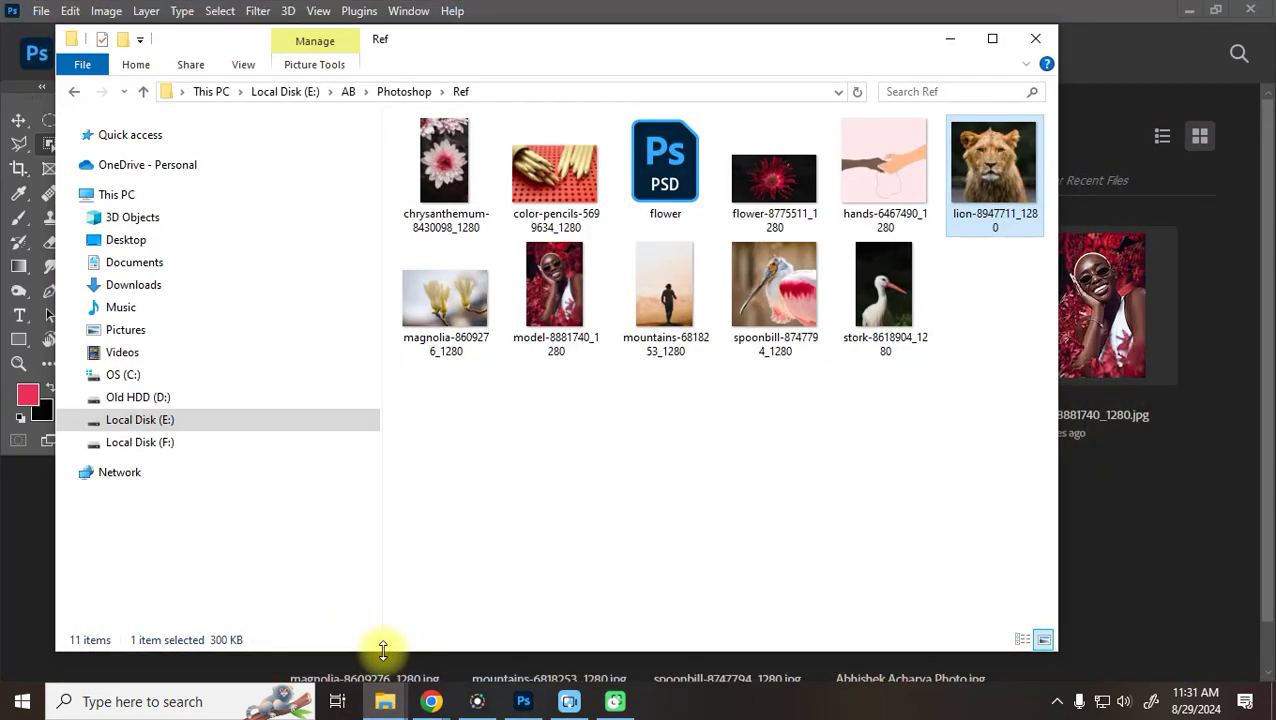
mouse_move(410, 716)
click(329, 620)
scroll(740, 530, down, 4)
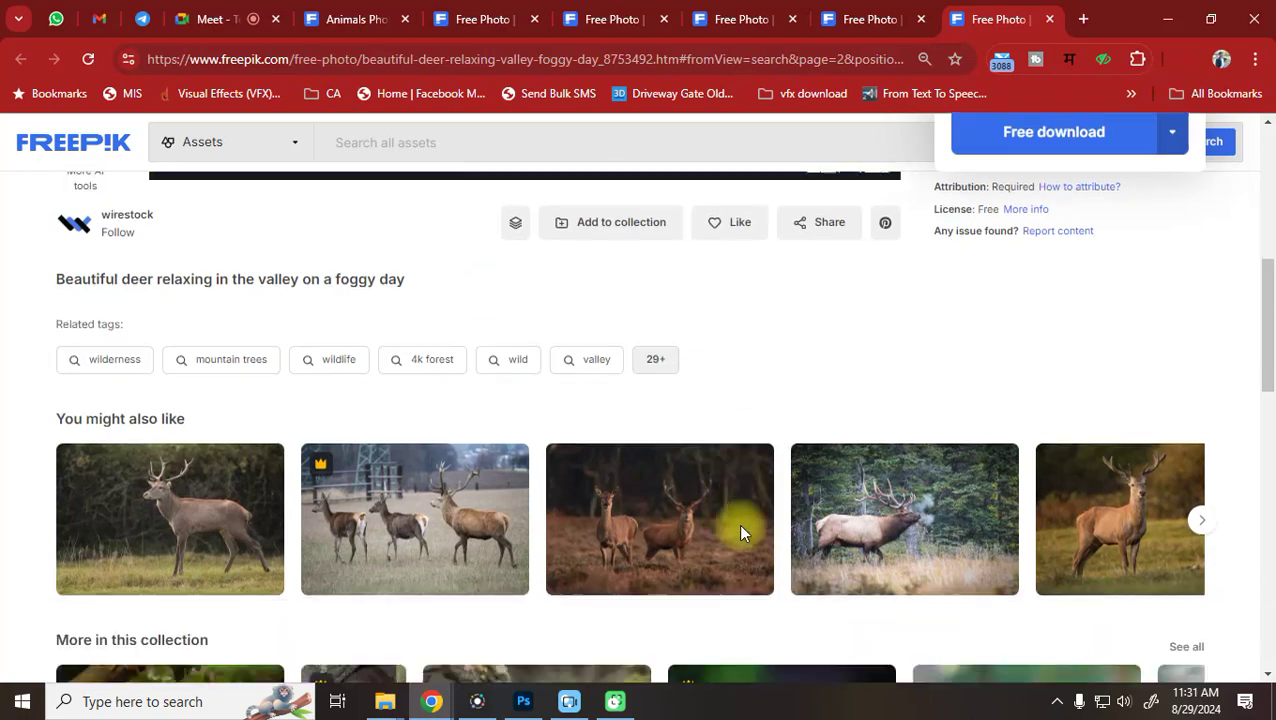
Switch to the page of the two tigers in the water and download the photo for free
click(335, 20)
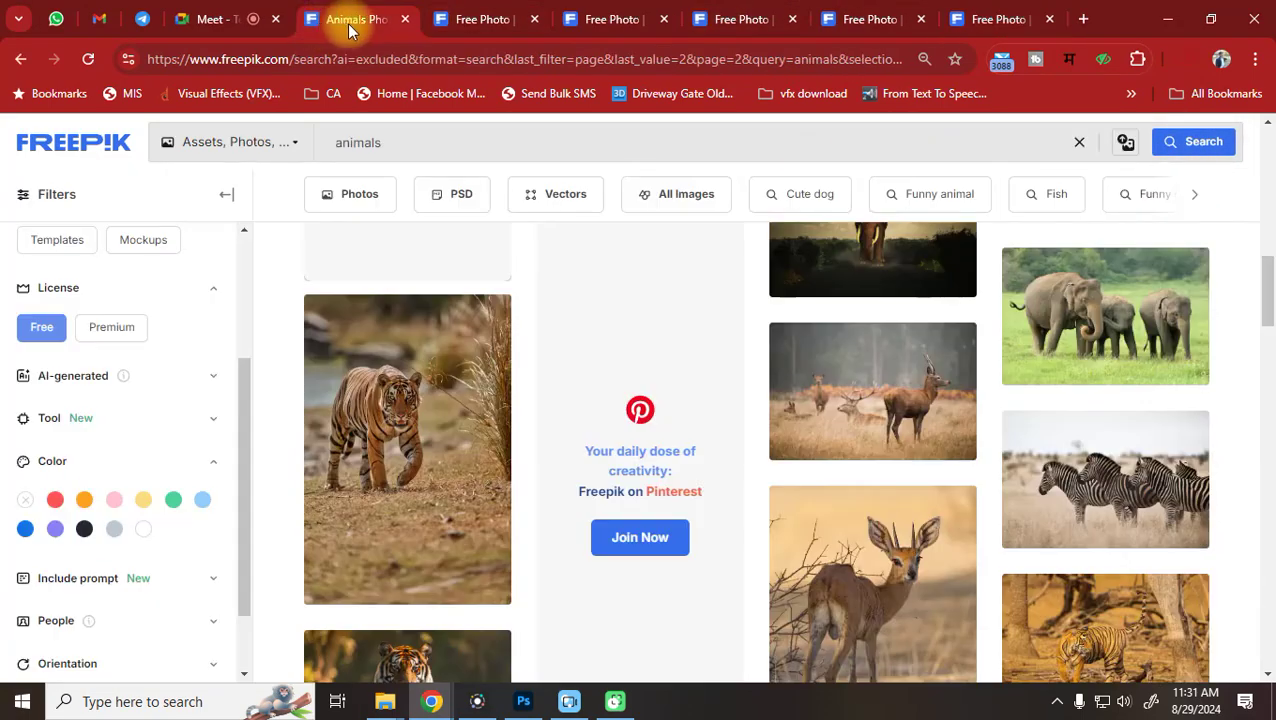
click(480, 19)
click(1018, 522)
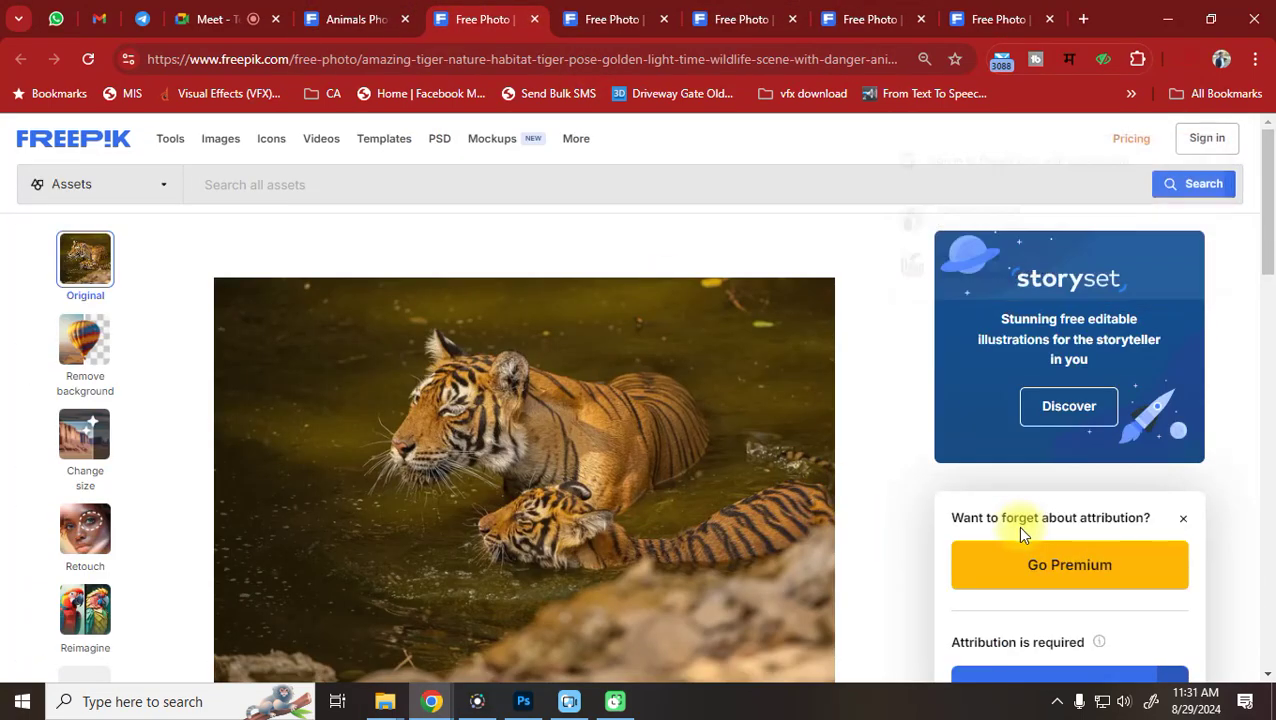
scroll(958, 510, down, 1)
click(977, 592)
Switch to the "Giraffes herd in savannah" page and download the photo for free
key(ctrl+Tab)
scroll(843, 384, down, 5)
scroll(982, 390, up, 5)
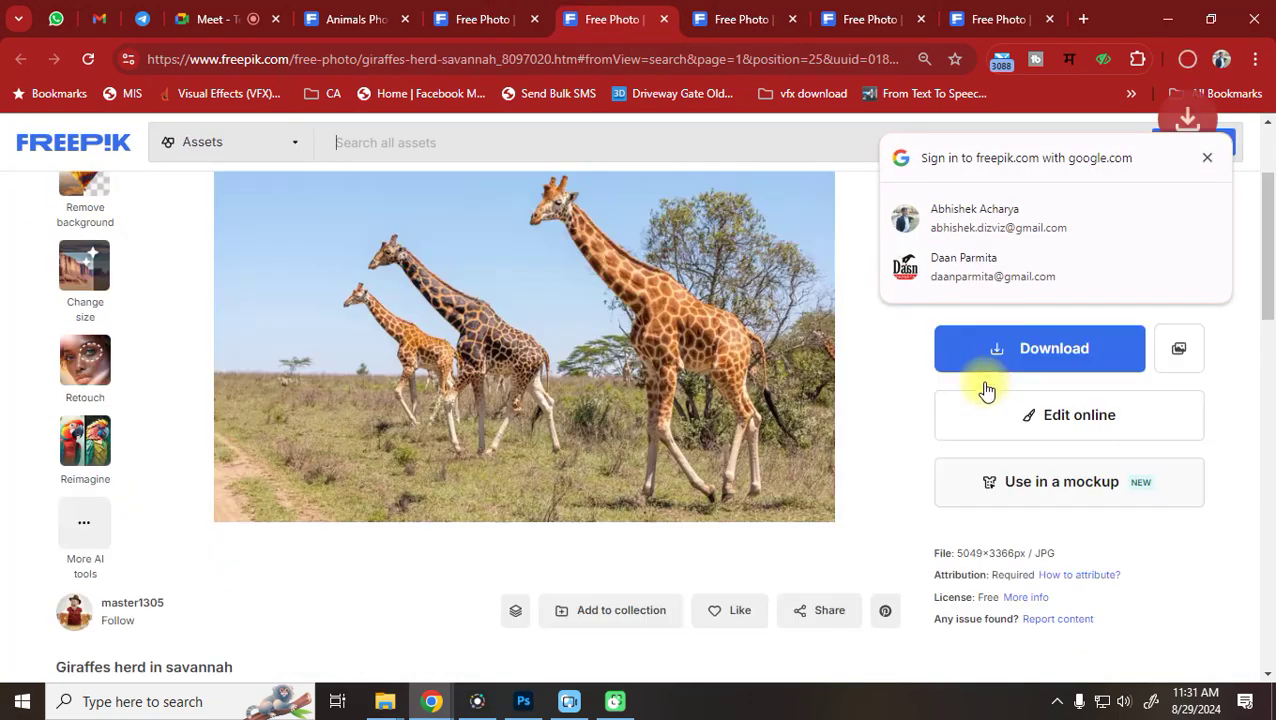
click(1028, 522)
scroll(1019, 570, down, 2)
click(1020, 521)
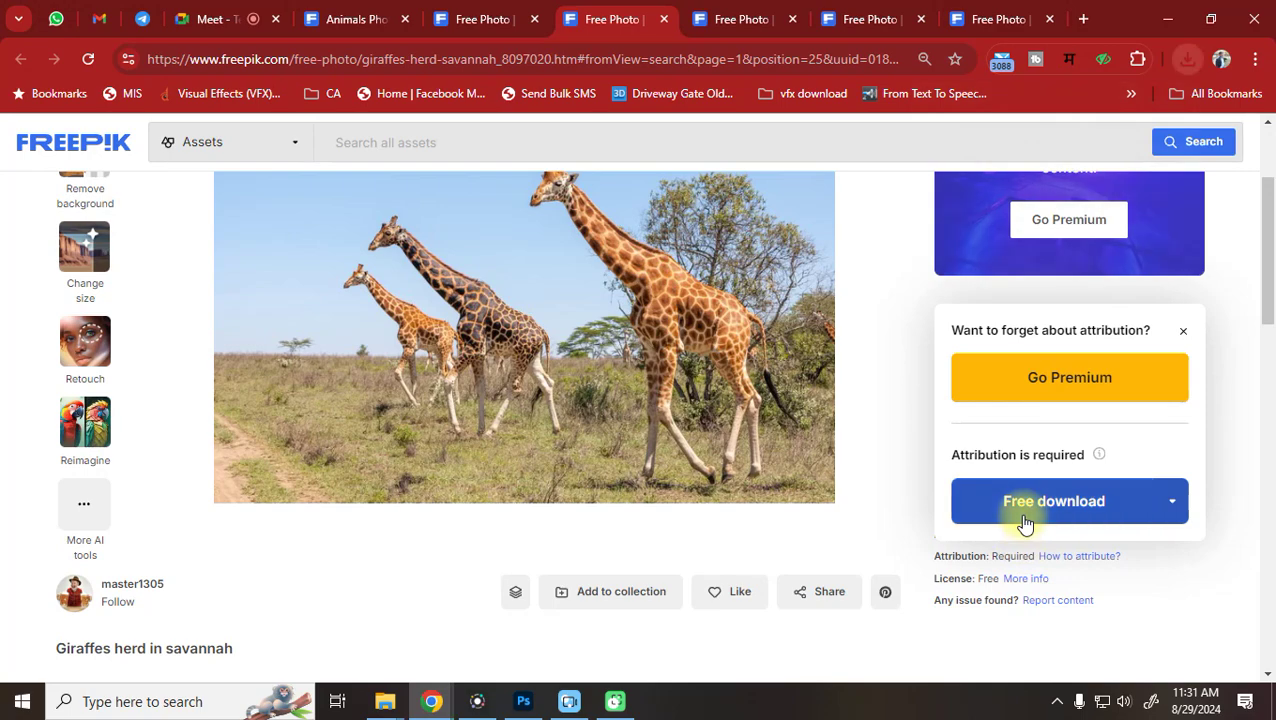
Switch to the page of the elephants near the lake at sunset and download the photo for free
click(783, 8)
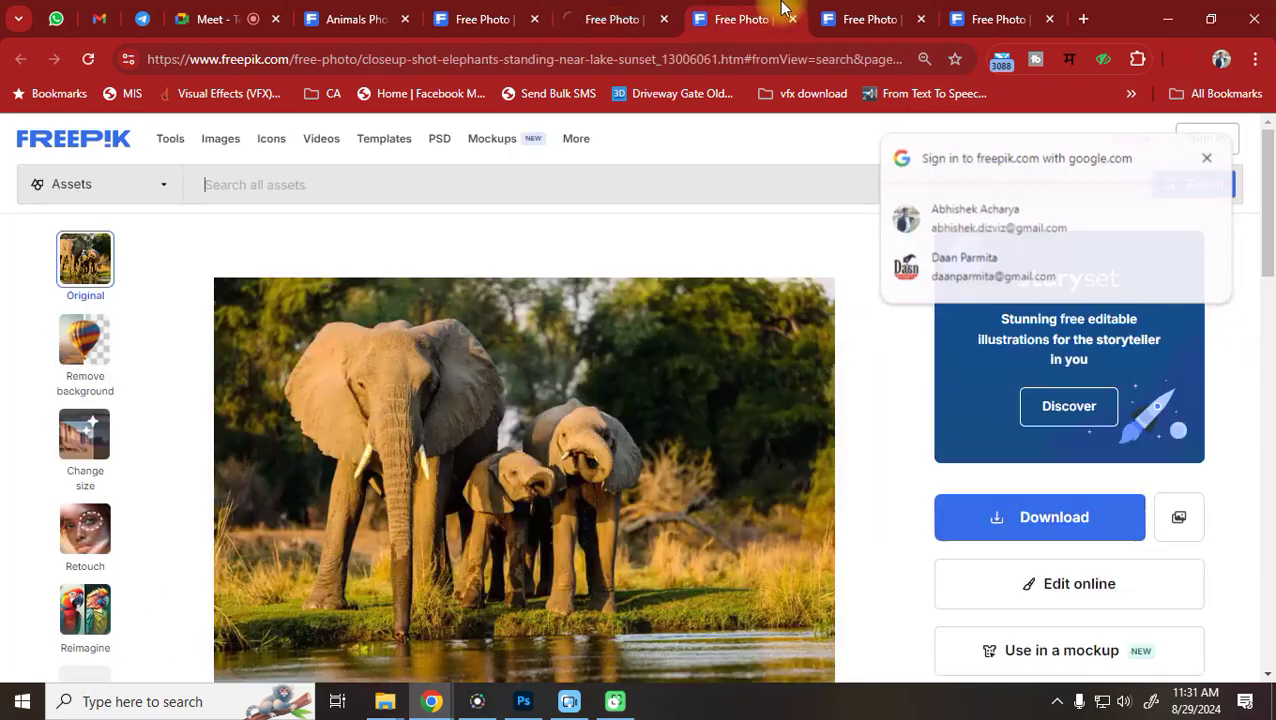
click(1048, 528)
scroll(1080, 500, down, 3)
click(1050, 420)
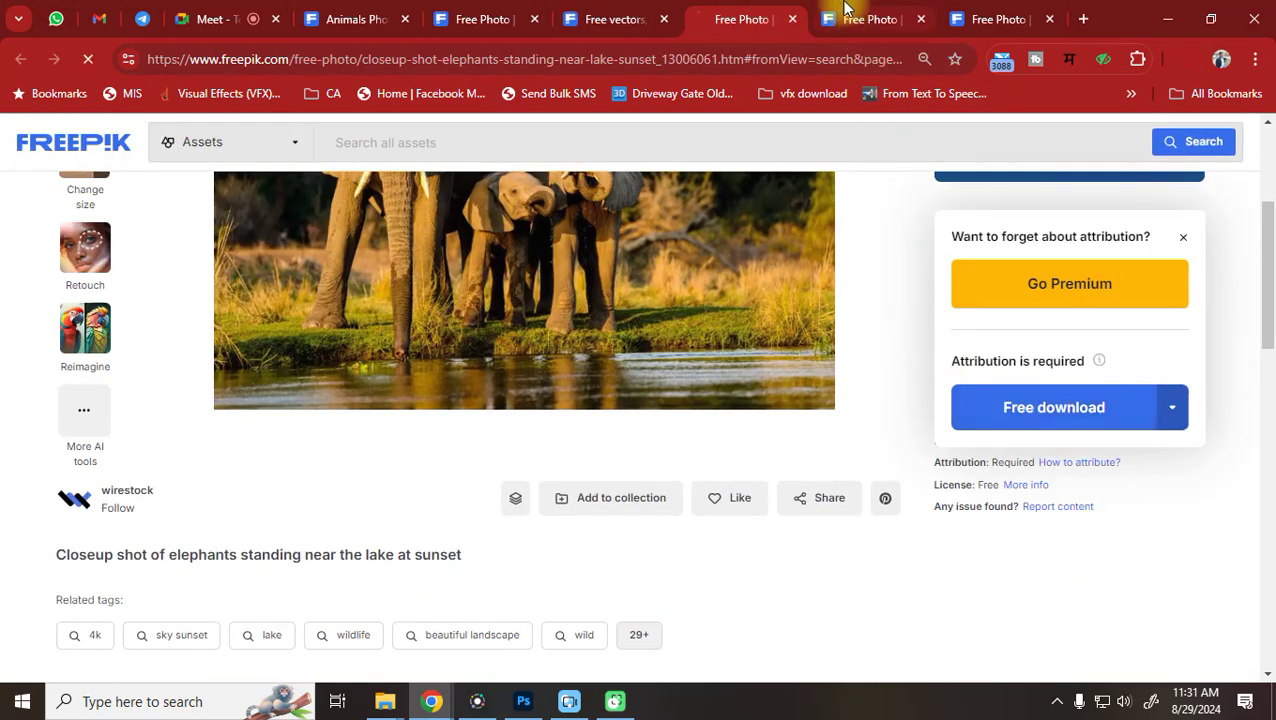
Switch to the "Amazing bengal tigers in the nature" page and download the photo for free
click(846, 12)
scroll(605, 470, down, 1)
click(1127, 330)
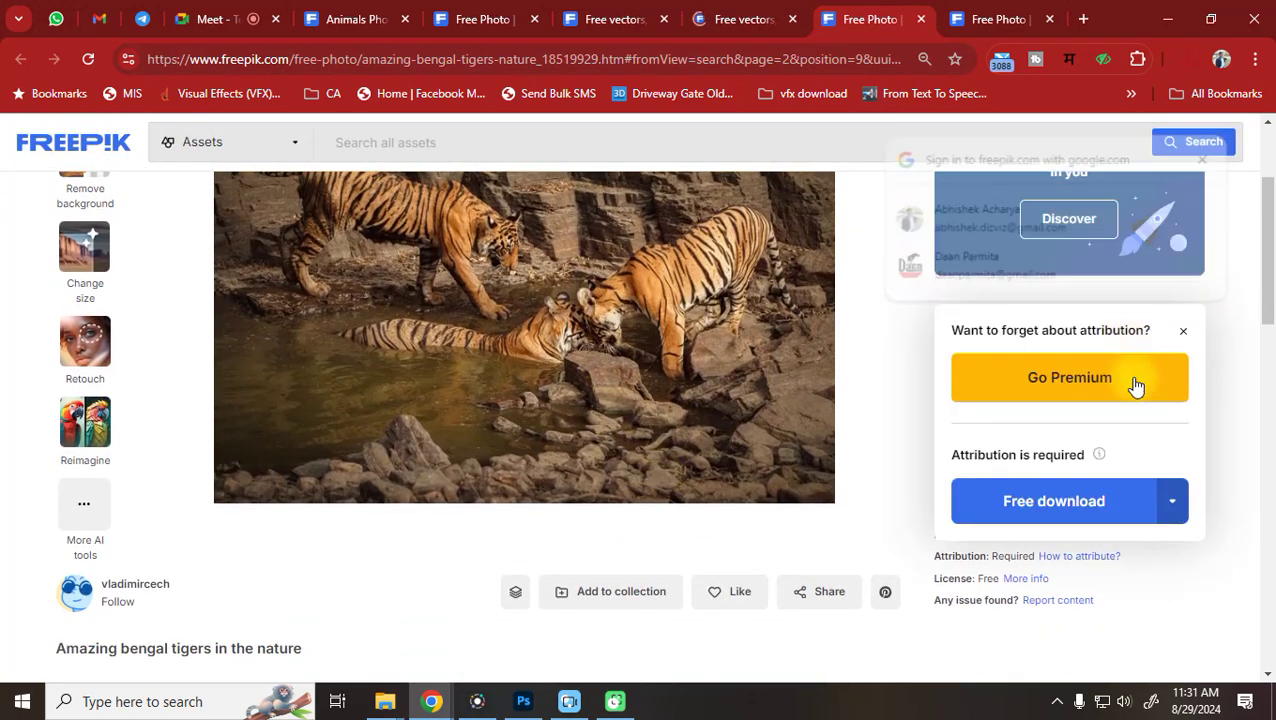
click(1075, 500)
Look through the deer page's related photos, return to the animal results, and open the photo of two frogs on a stem in a new tab
click(962, 22)
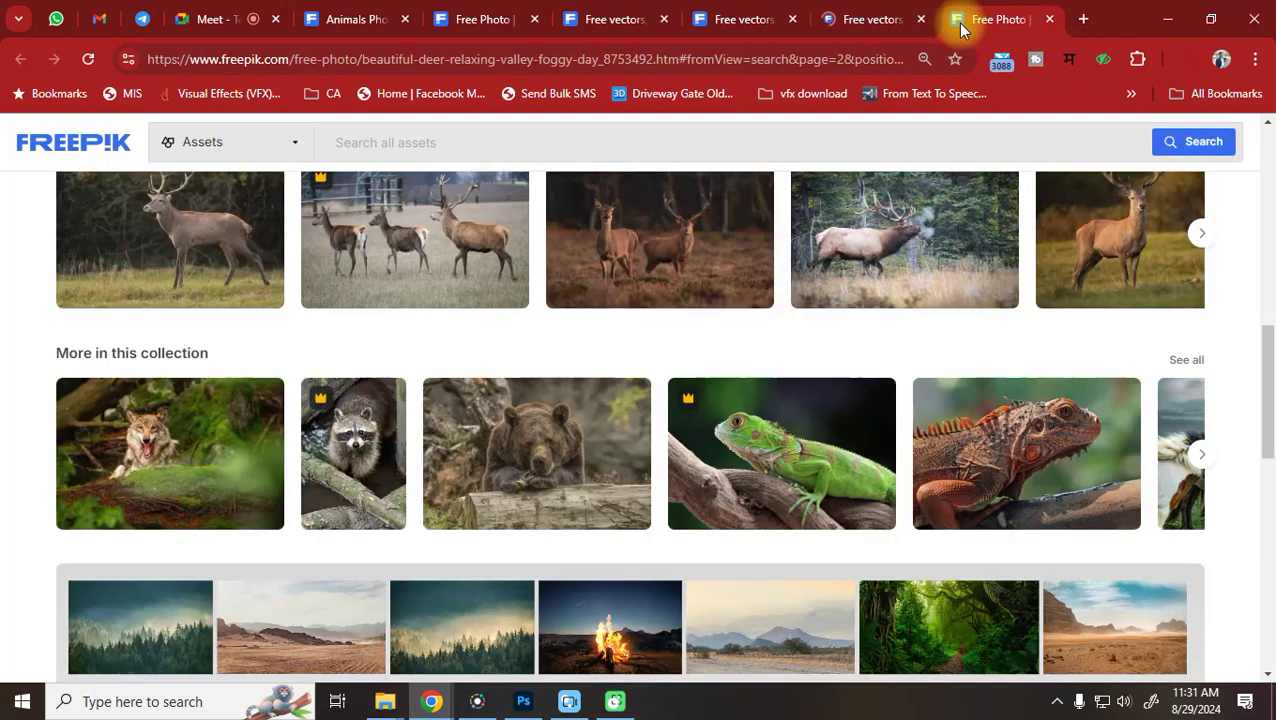
scroll(702, 405, down, 4)
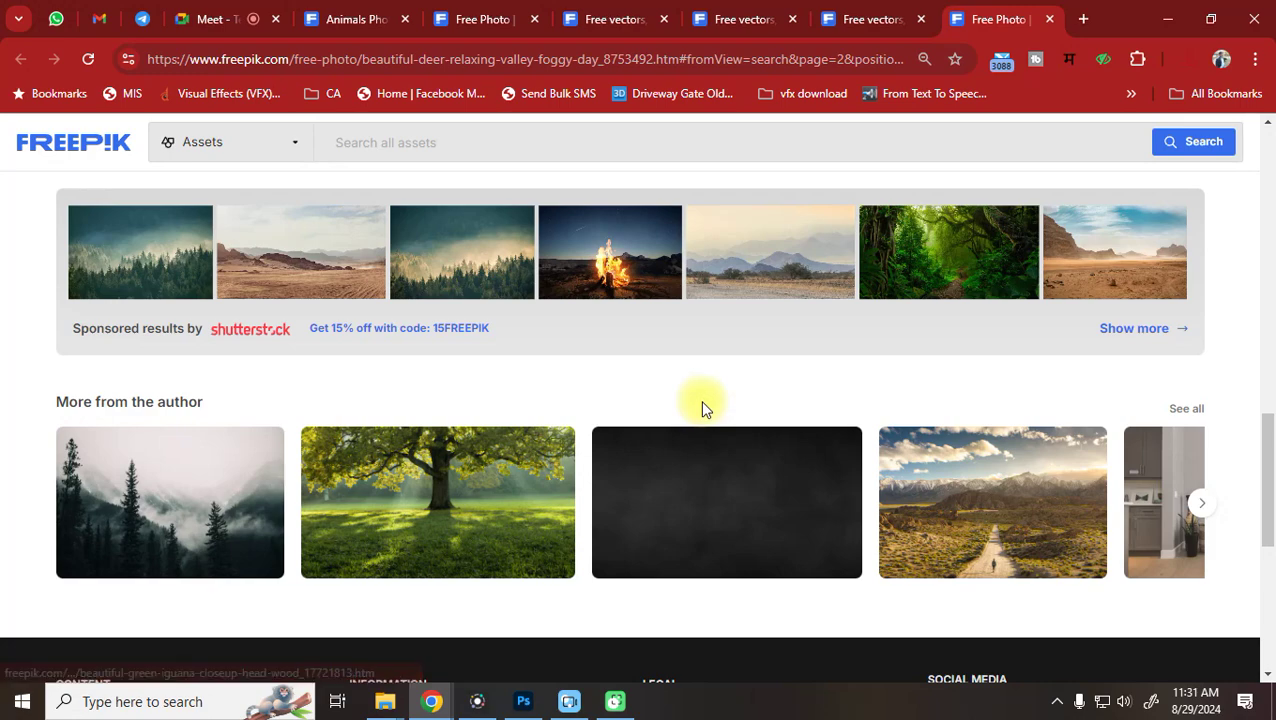
scroll(700, 405, up, 5)
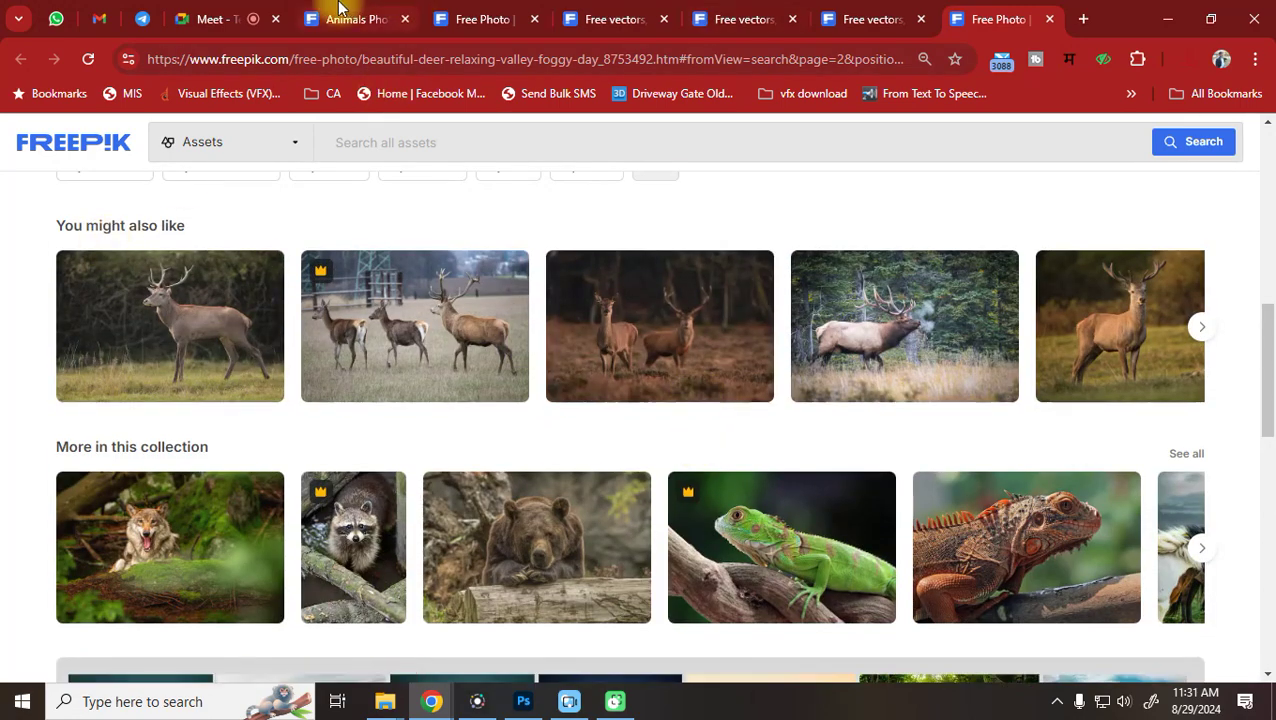
click(377, 26)
scroll(564, 399, down, 1)
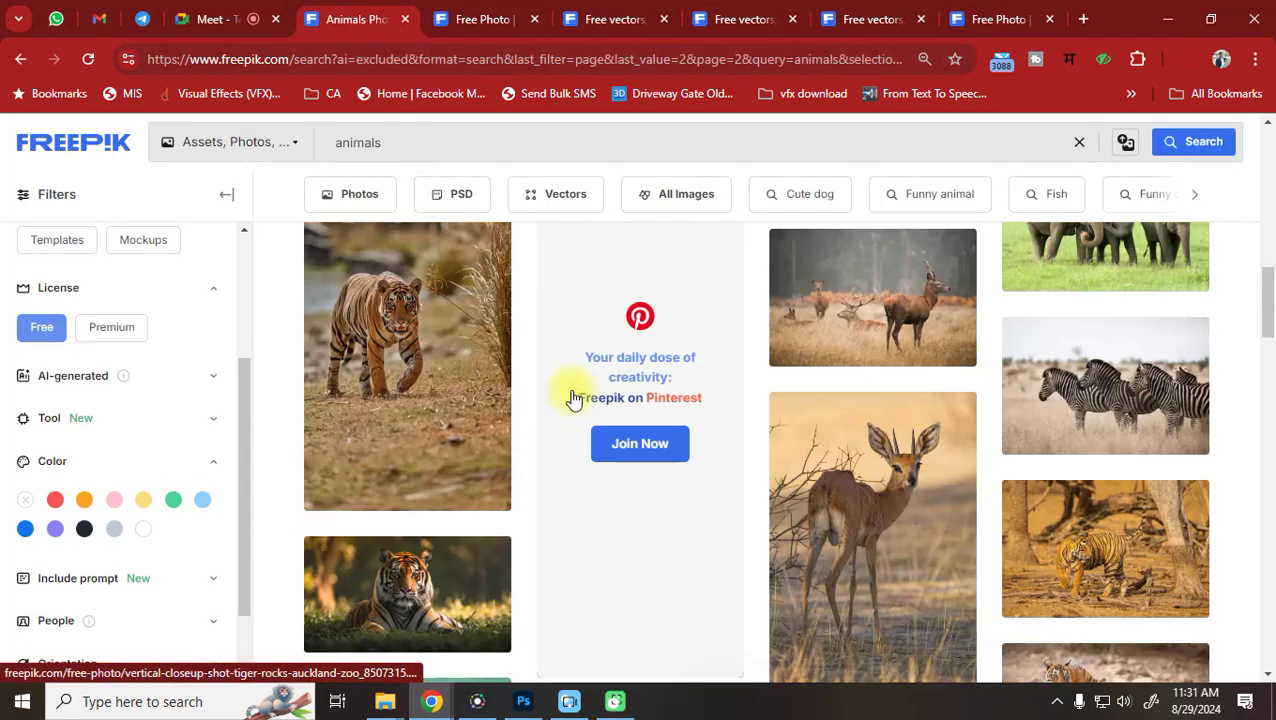
scroll(572, 398, down, 5)
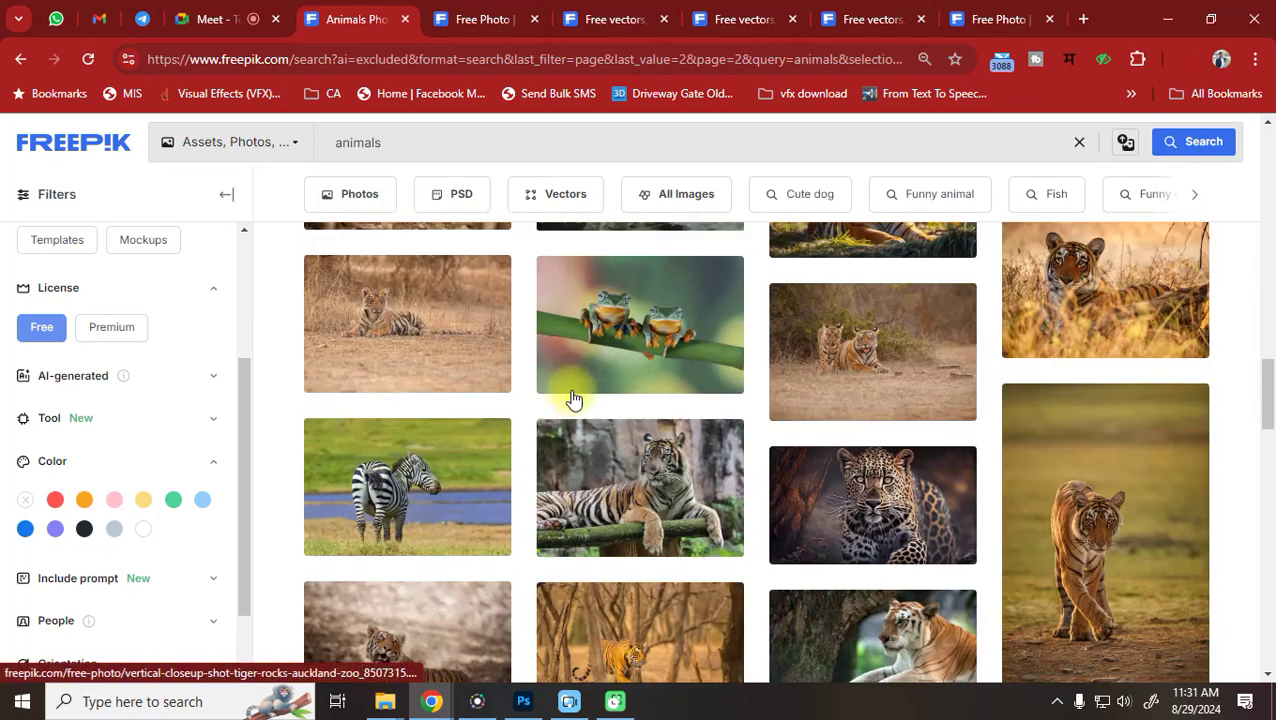
middle_click(630, 315)
scroll(755, 403, down, 5)
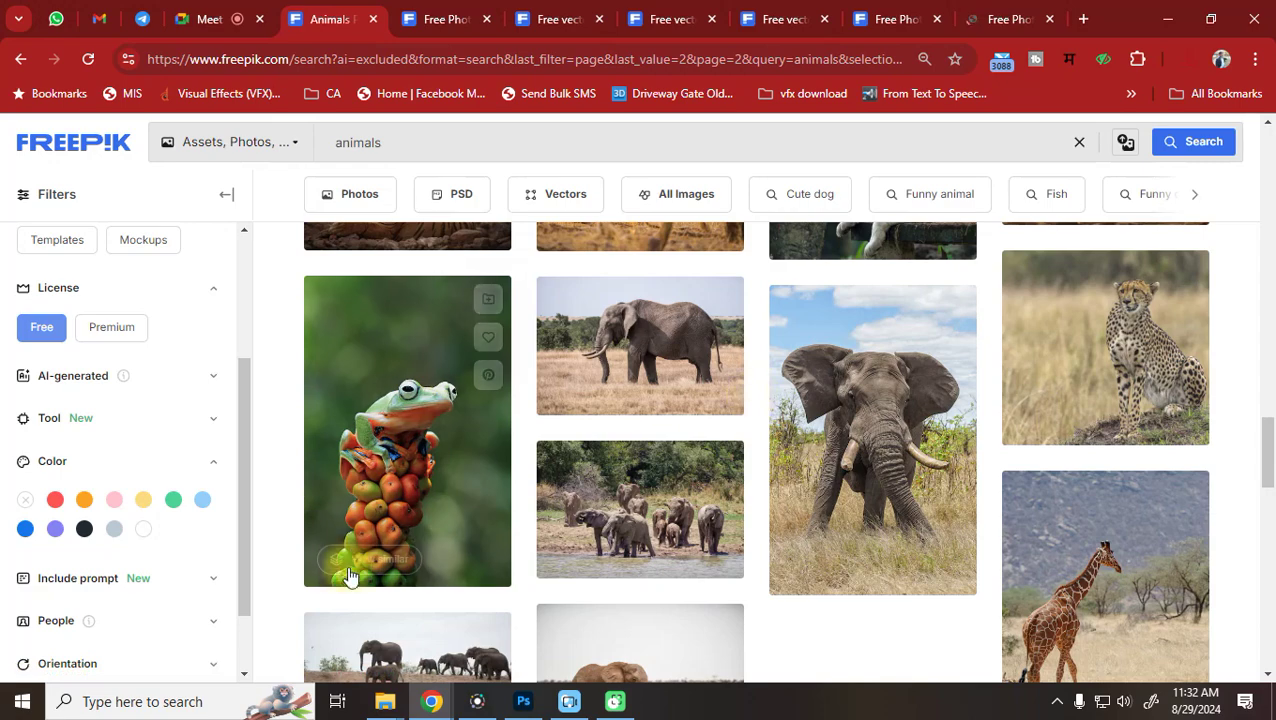
Open the photos of the frog on colourful berries and the frog on an orange flower in new tabs
middle_click(402, 487)
scroll(672, 478, down, 4)
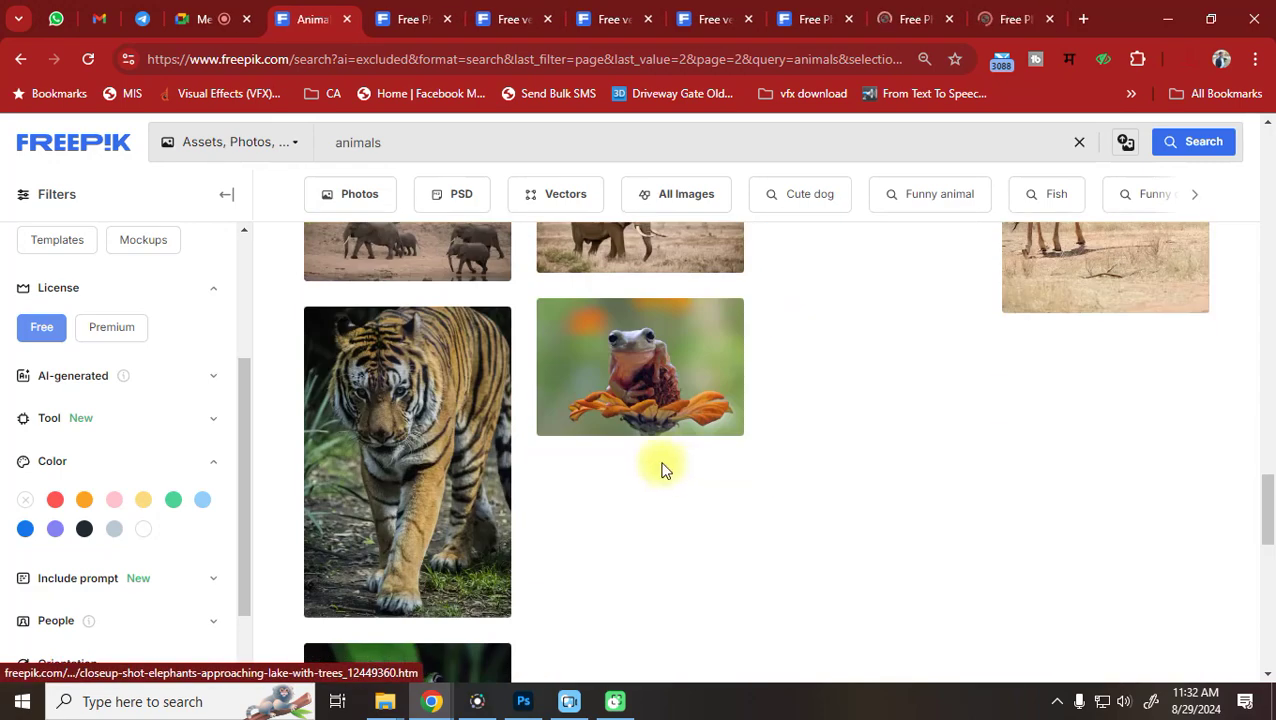
middle_click(645, 367)
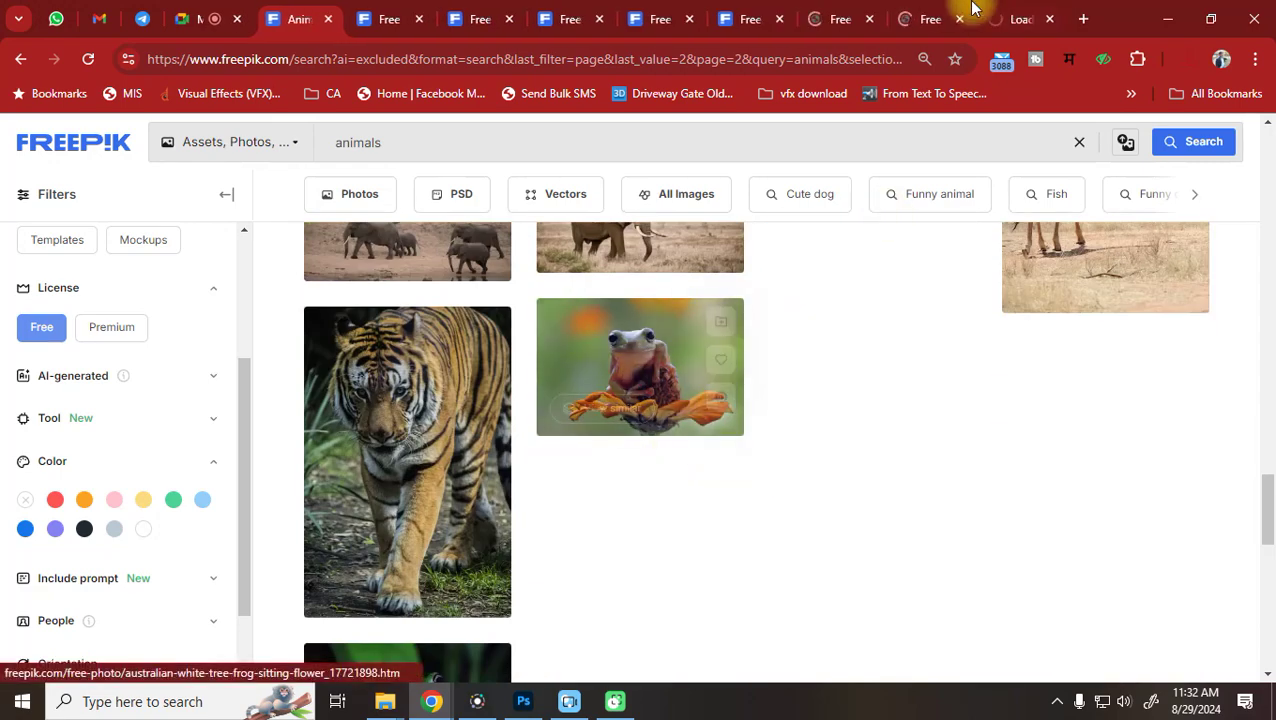
Try to download the "Flying frog on branch" photo and the closeup of the frog on berries for free
click(825, 16)
click(1062, 512)
scroll(1035, 560, down, 5)
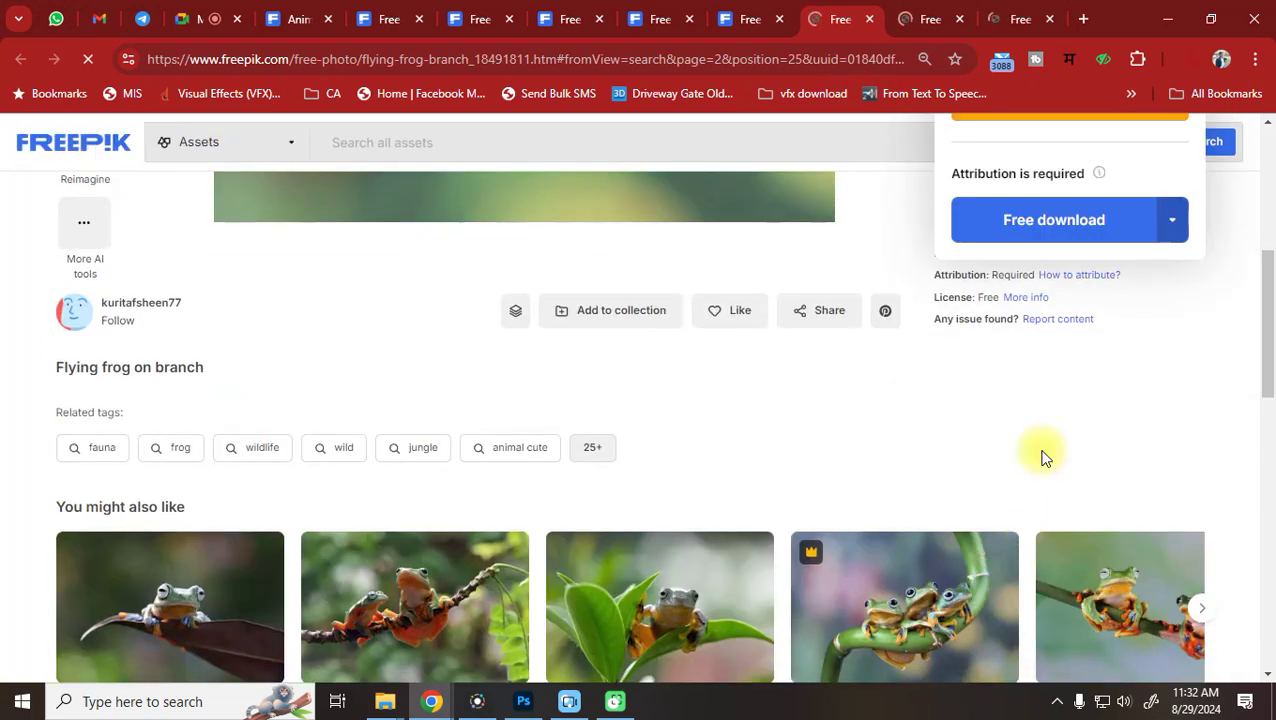
click(932, 18)
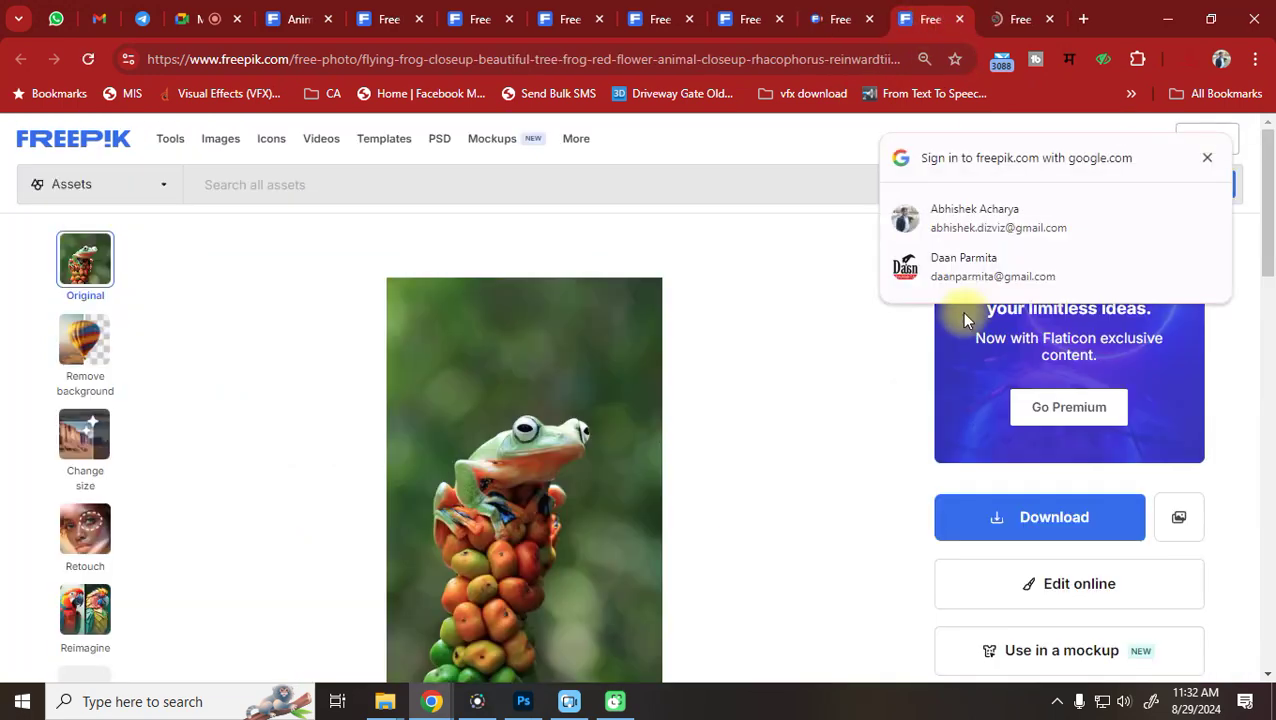
click(1045, 512)
scroll(1048, 515, down, 1)
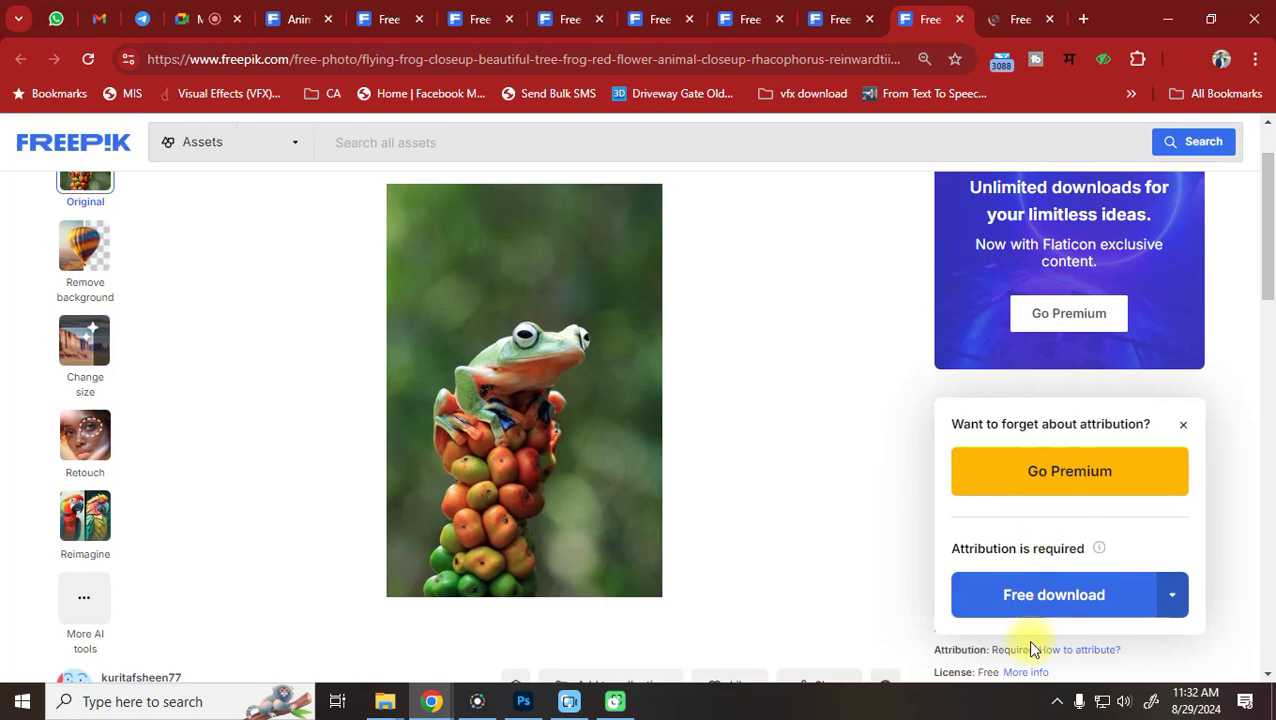
Switch to the page of the Australian white tree frog sitting on a flower and try to download the photo for free
click(1030, 20)
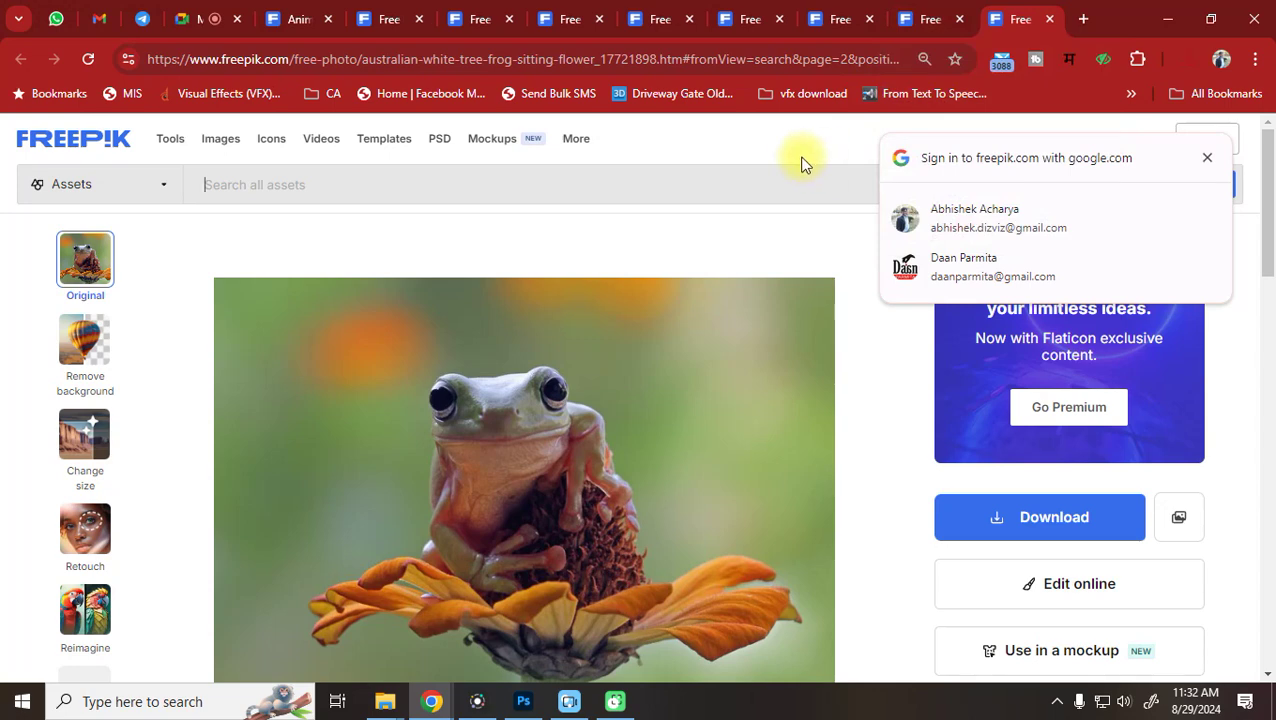
click(1050, 536)
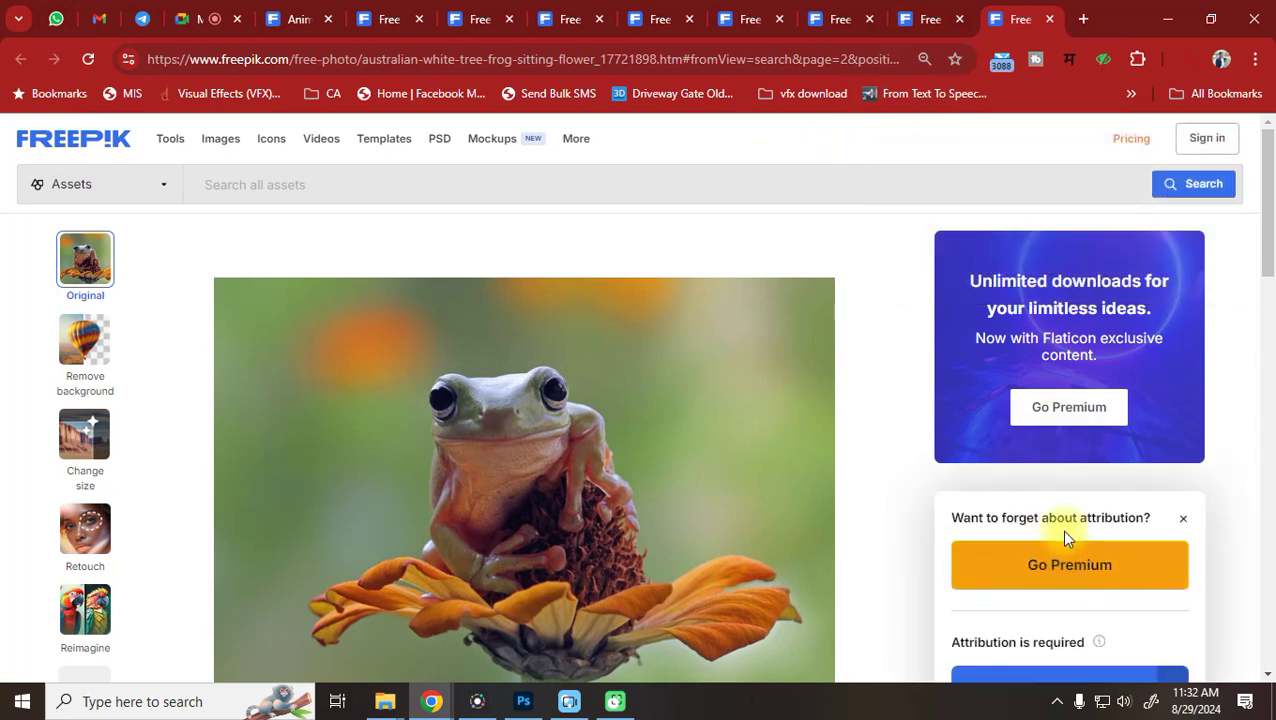
scroll(1061, 532, down, 1)
click(1040, 590)
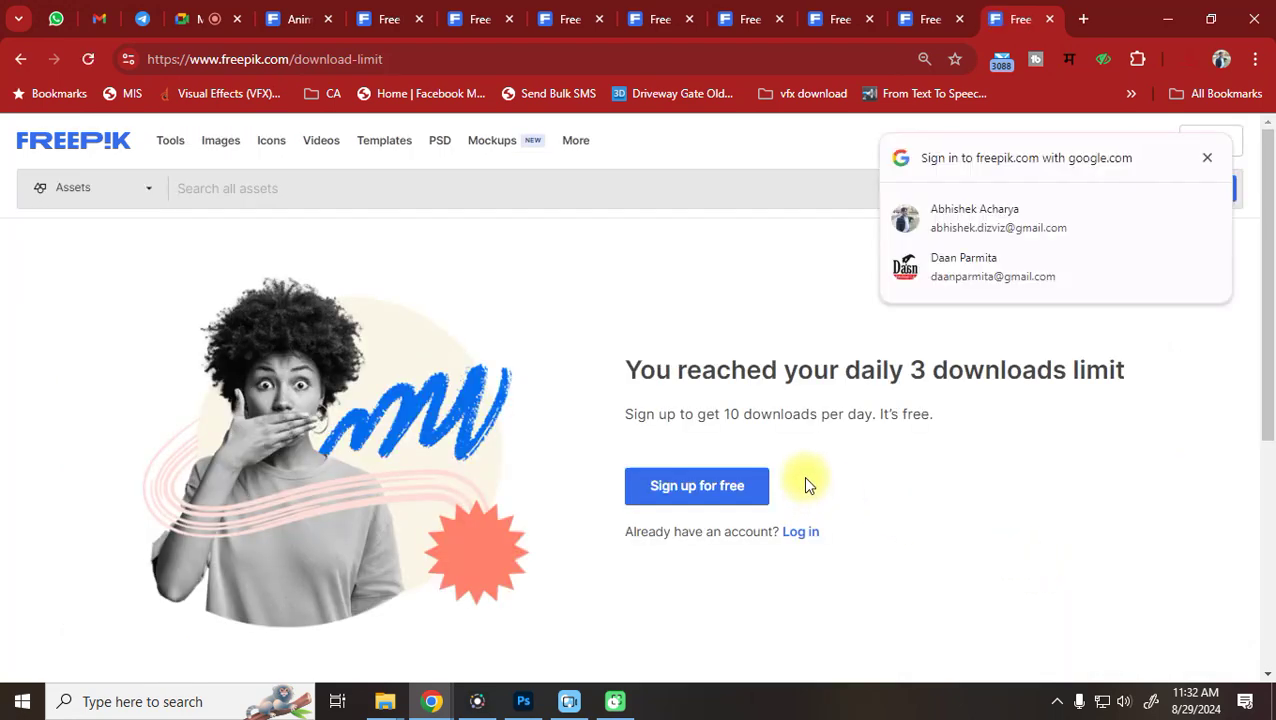
Log in to Freepik from the download-limit page by continuing with the previously used Google account
click(1207, 162)
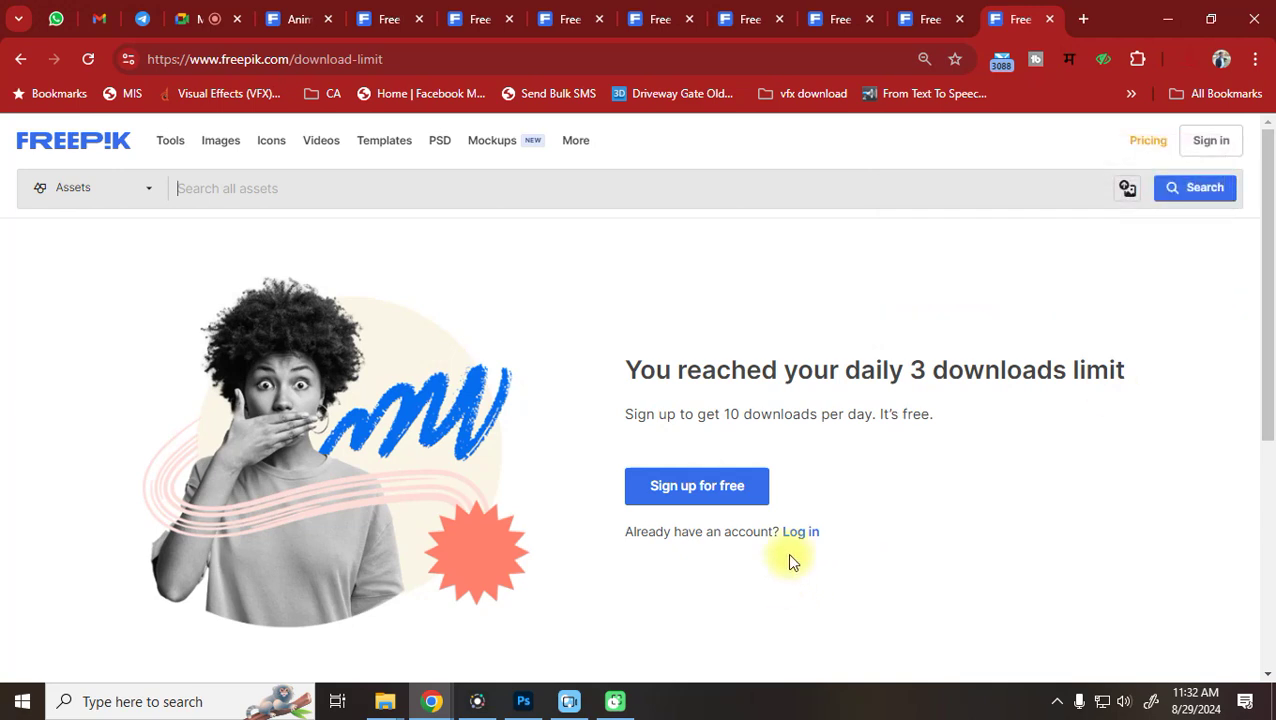
click(812, 536)
click(845, 15)
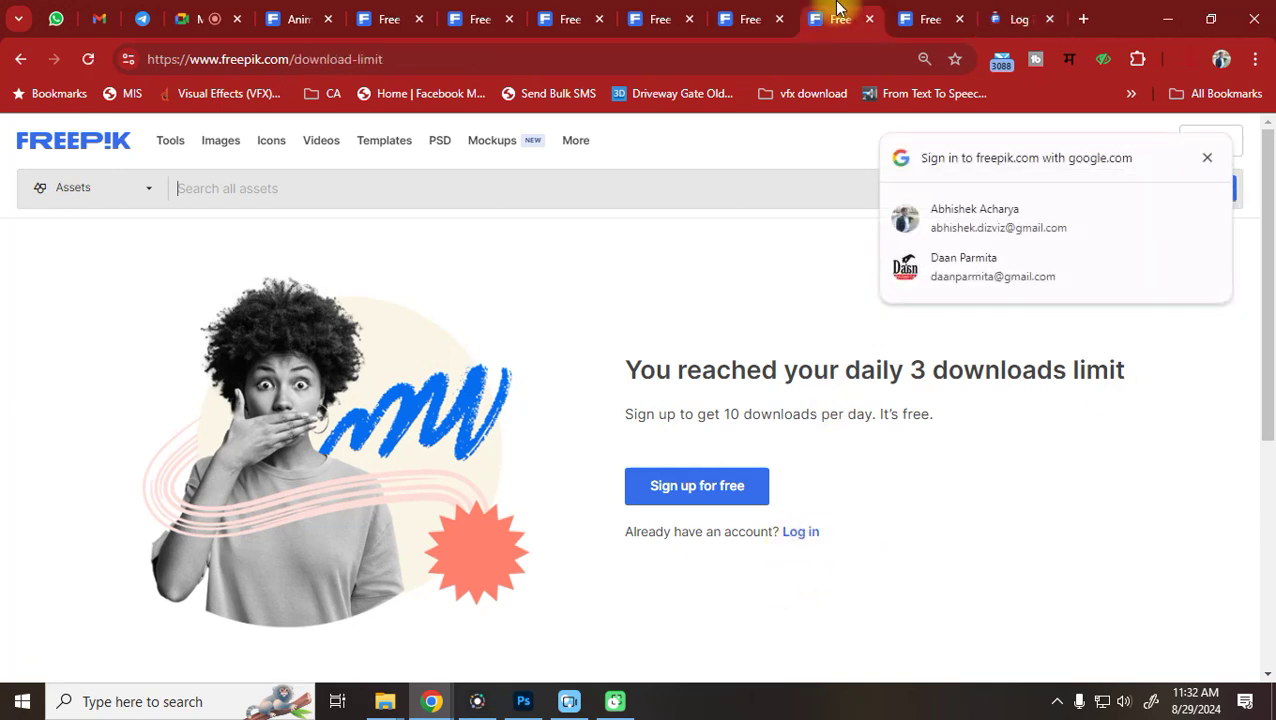
click(1015, 220)
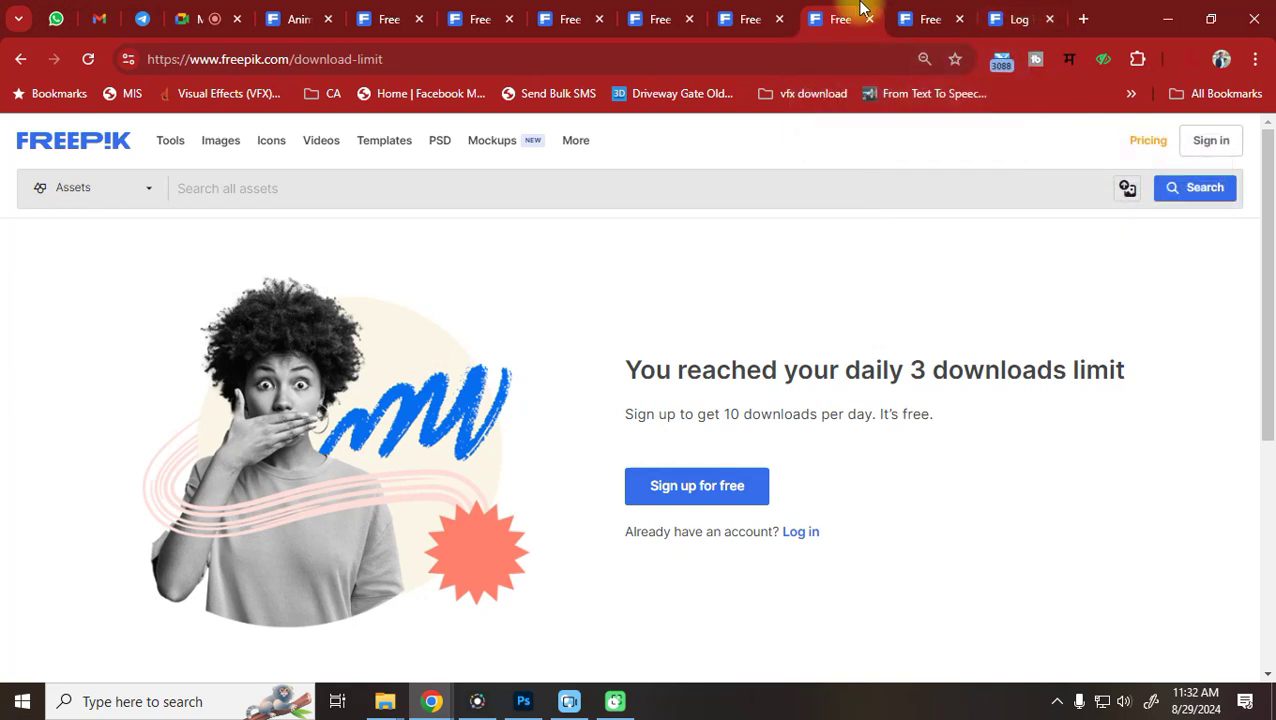
click(82, 60)
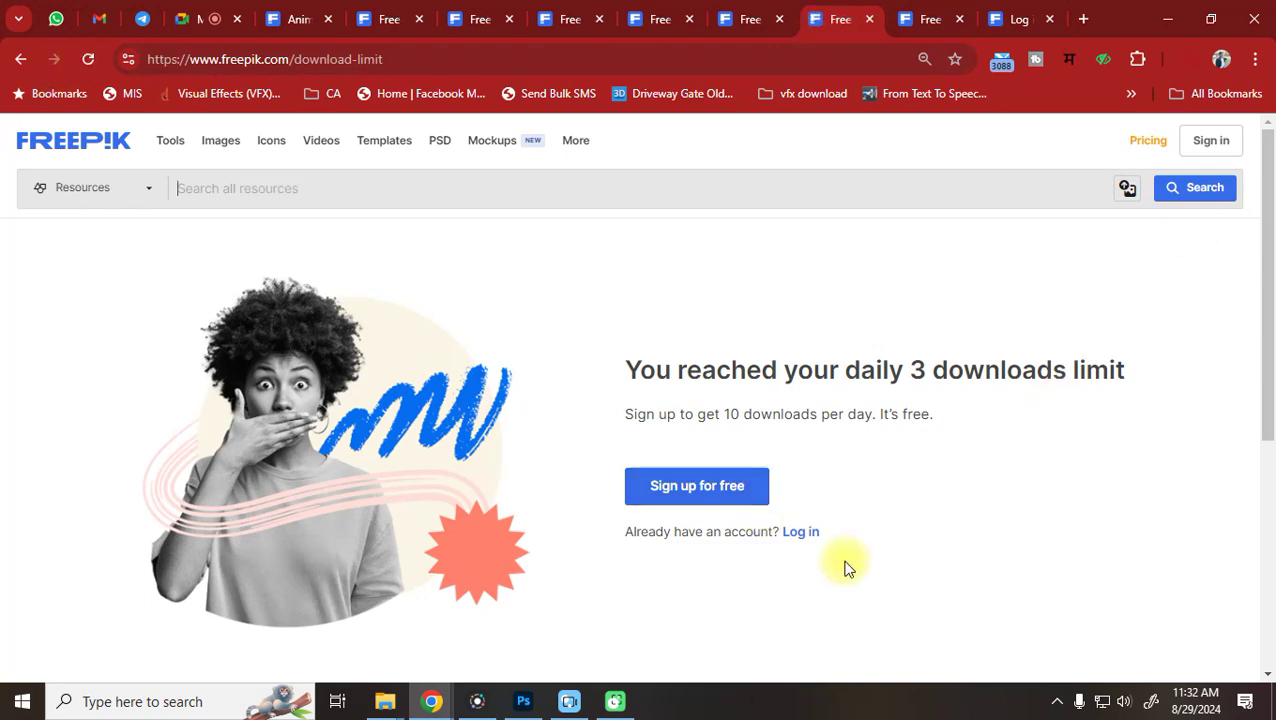
click(798, 532)
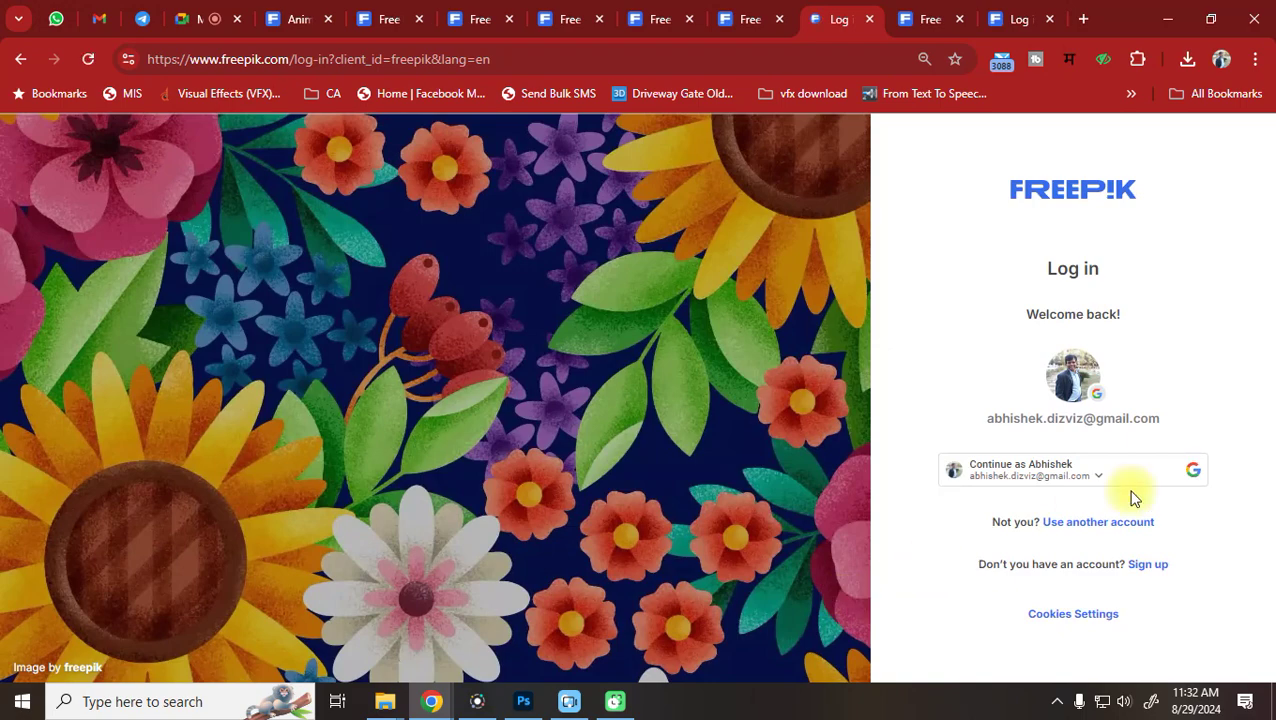
click(1062, 480)
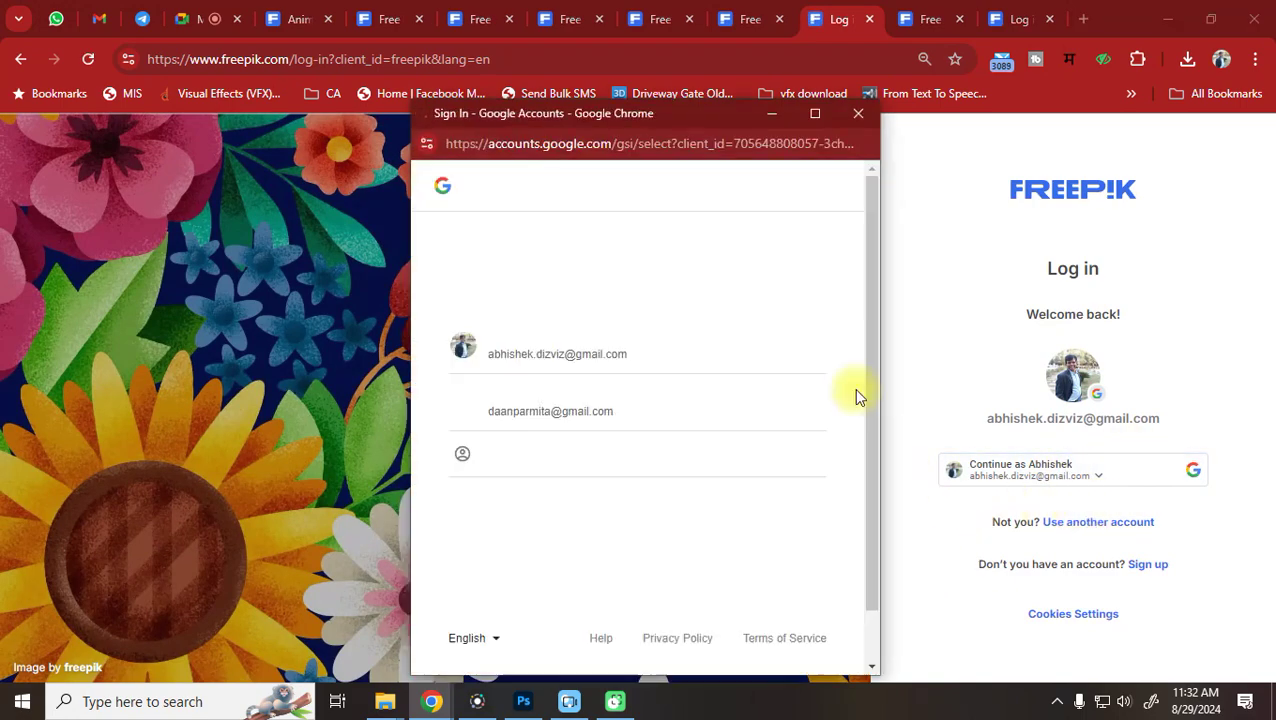
click(614, 339)
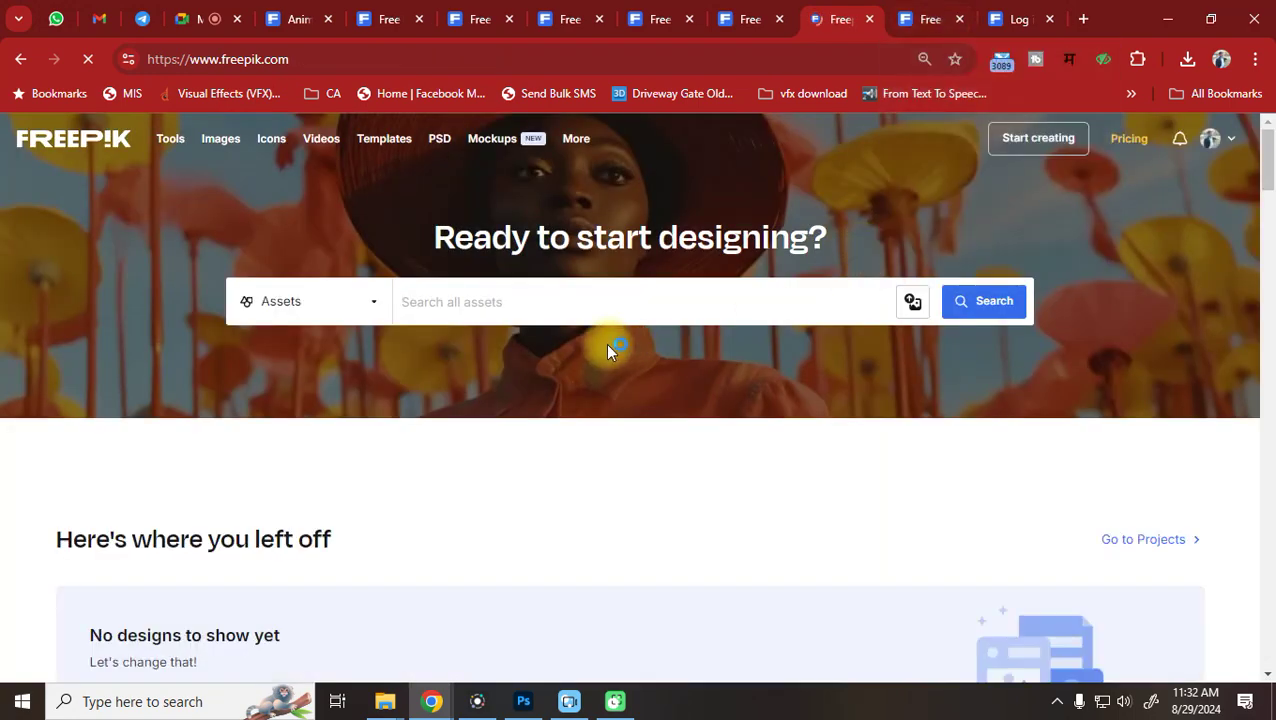
Return to the photo page of the flying frog on berries and download the photo for free
scroll(608, 350, down, 13)
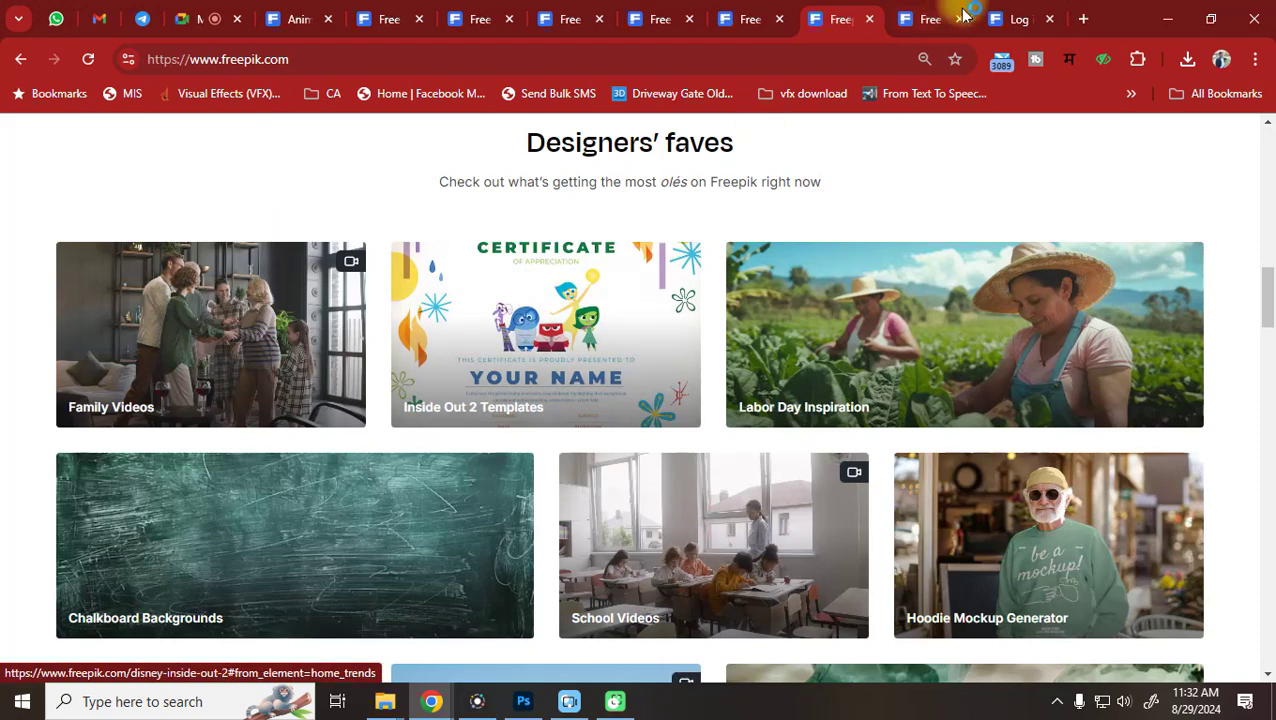
click(948, 14)
click(77, 68)
click(22, 57)
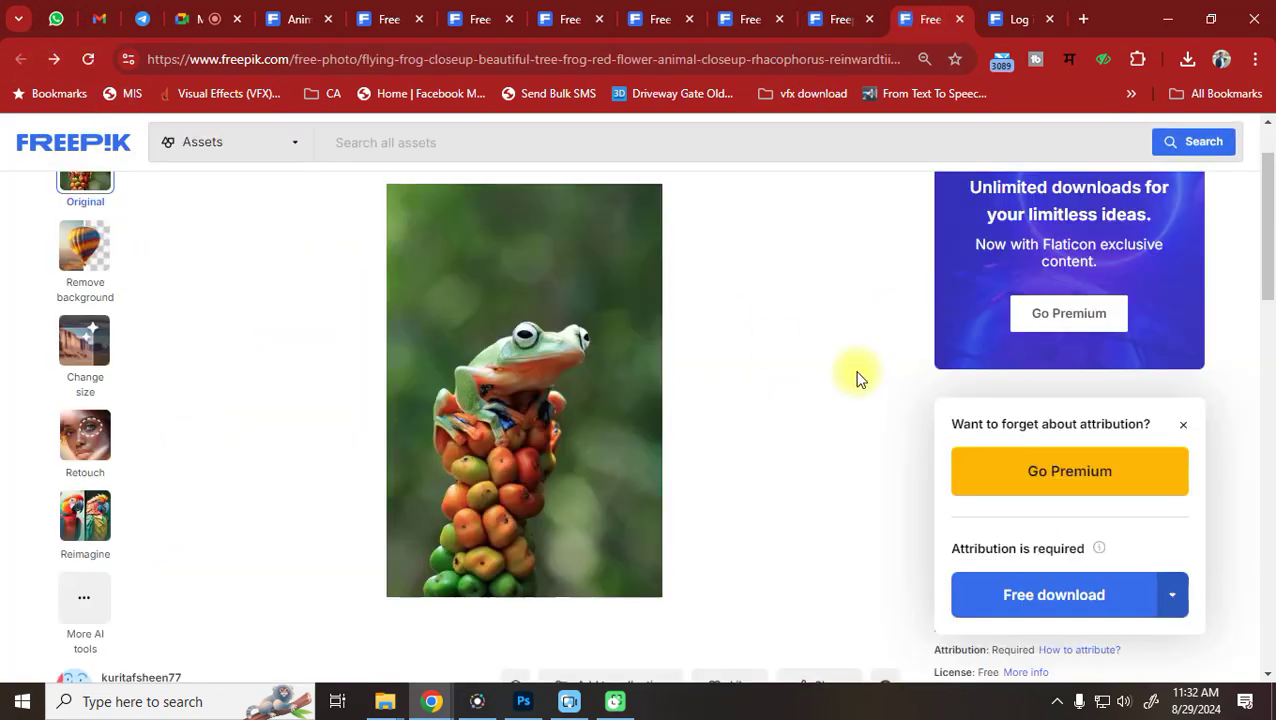
click(1020, 616)
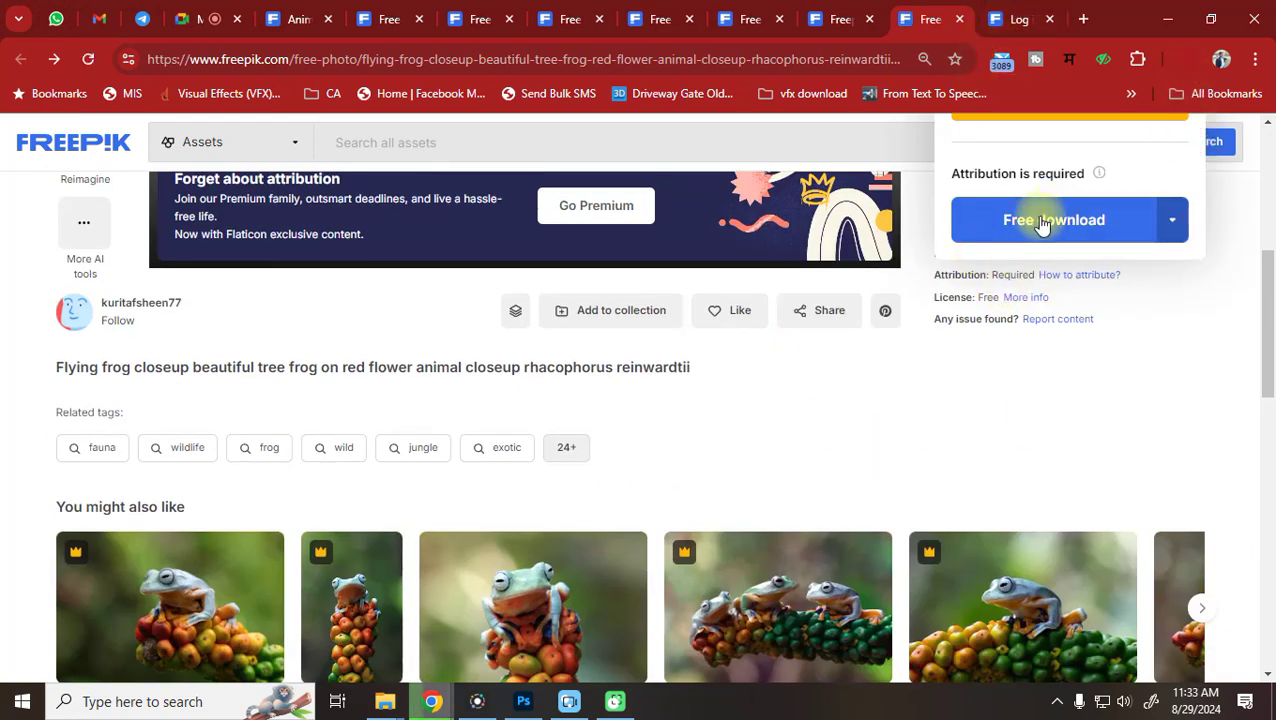
Return to the Australian white tree frog page and download the photo for free
click(1022, 14)
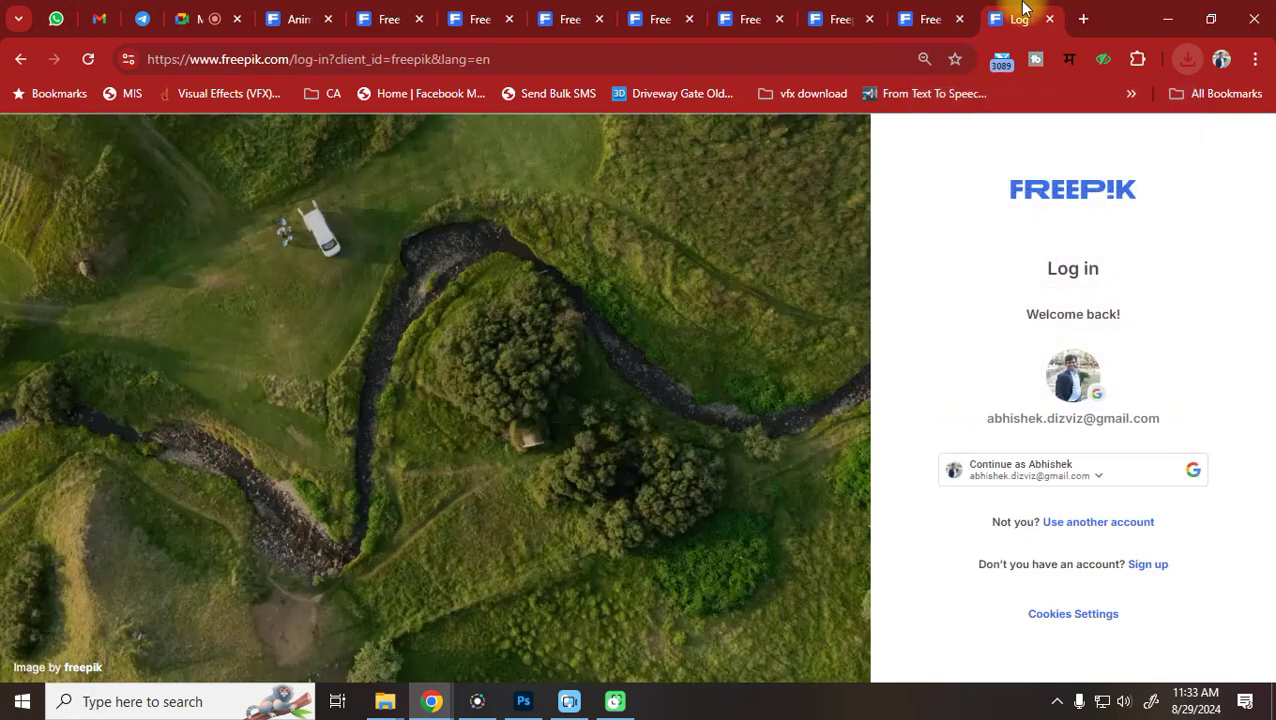
click(21, 59)
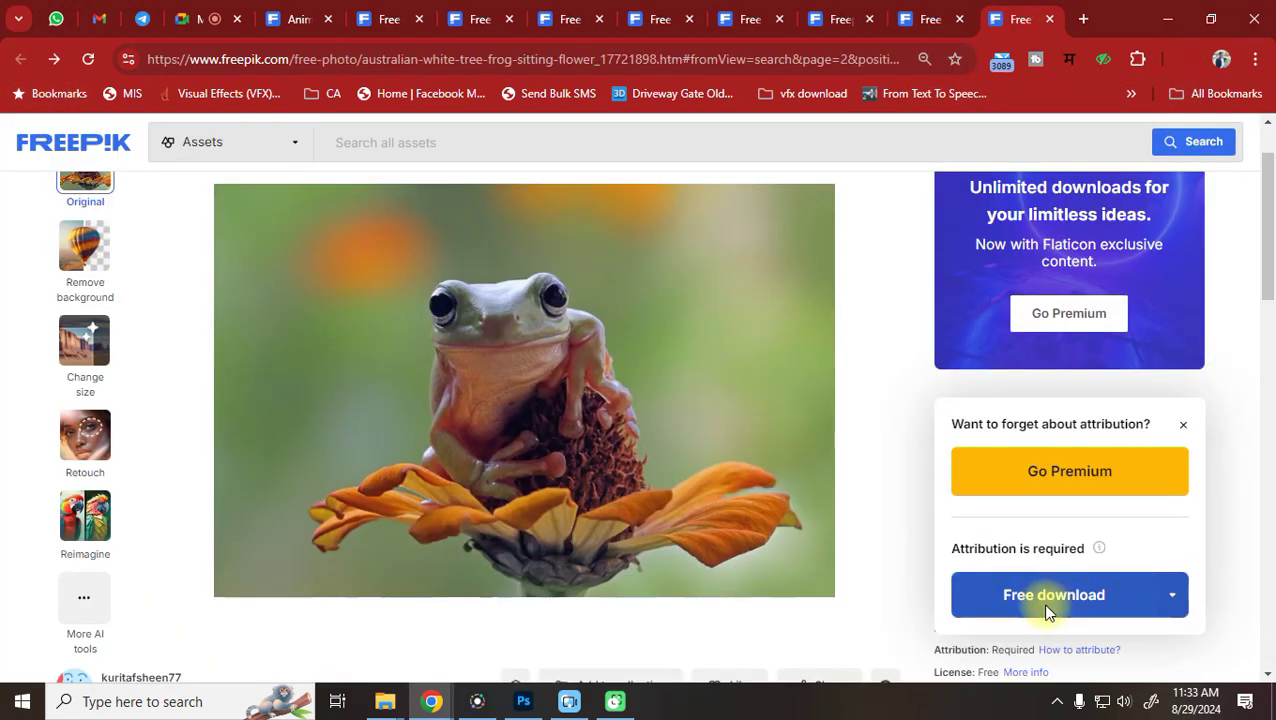
click(1022, 598)
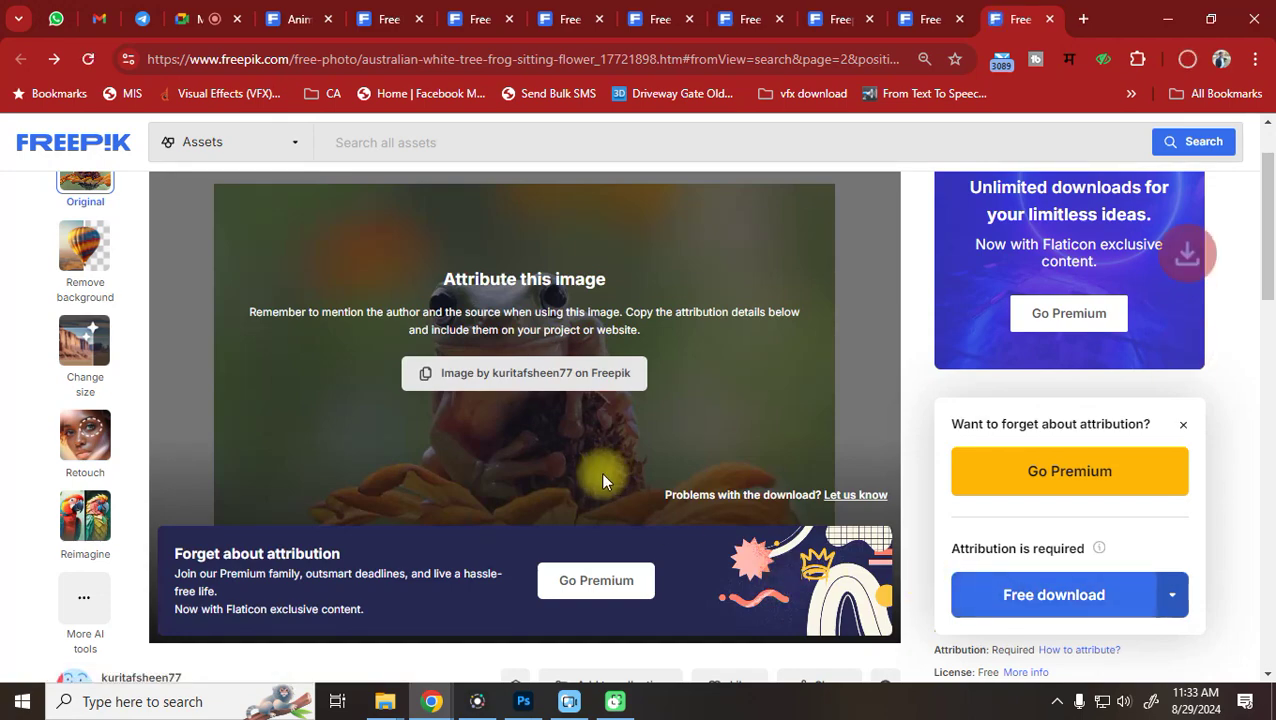
Show the recent downloads in their folder and refresh the folder's contents
click(1188, 63)
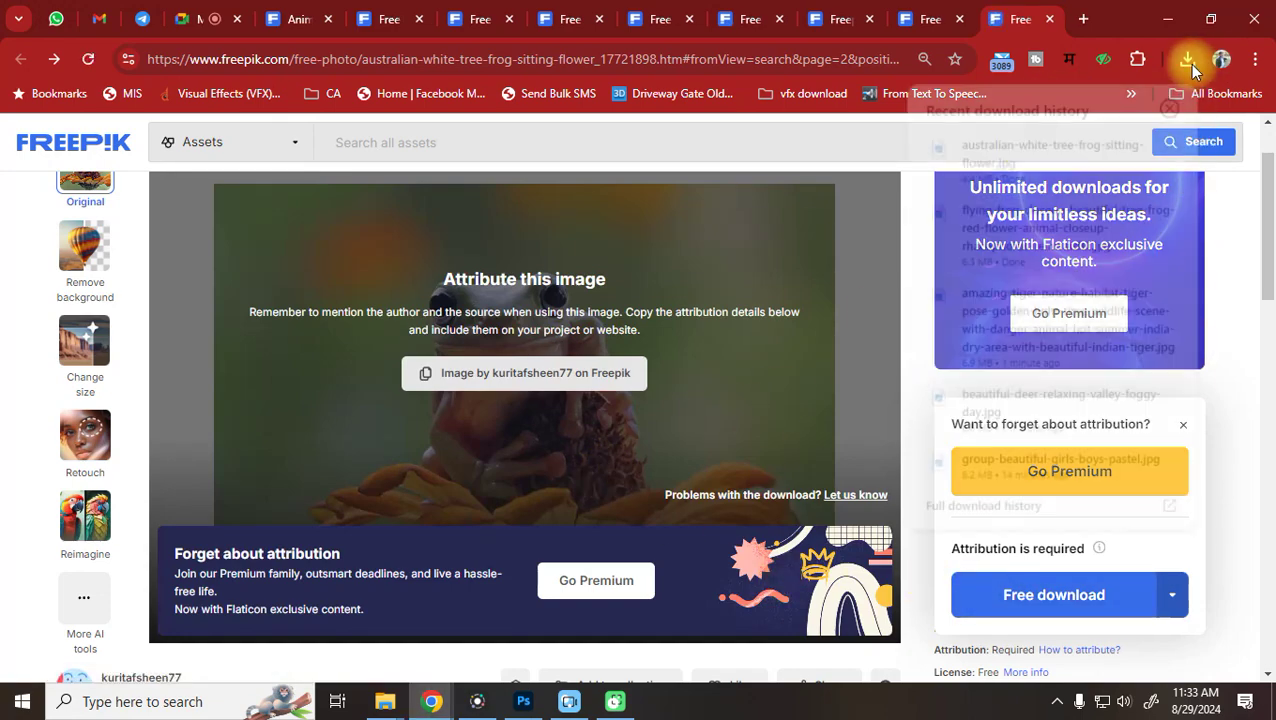
click(1132, 142)
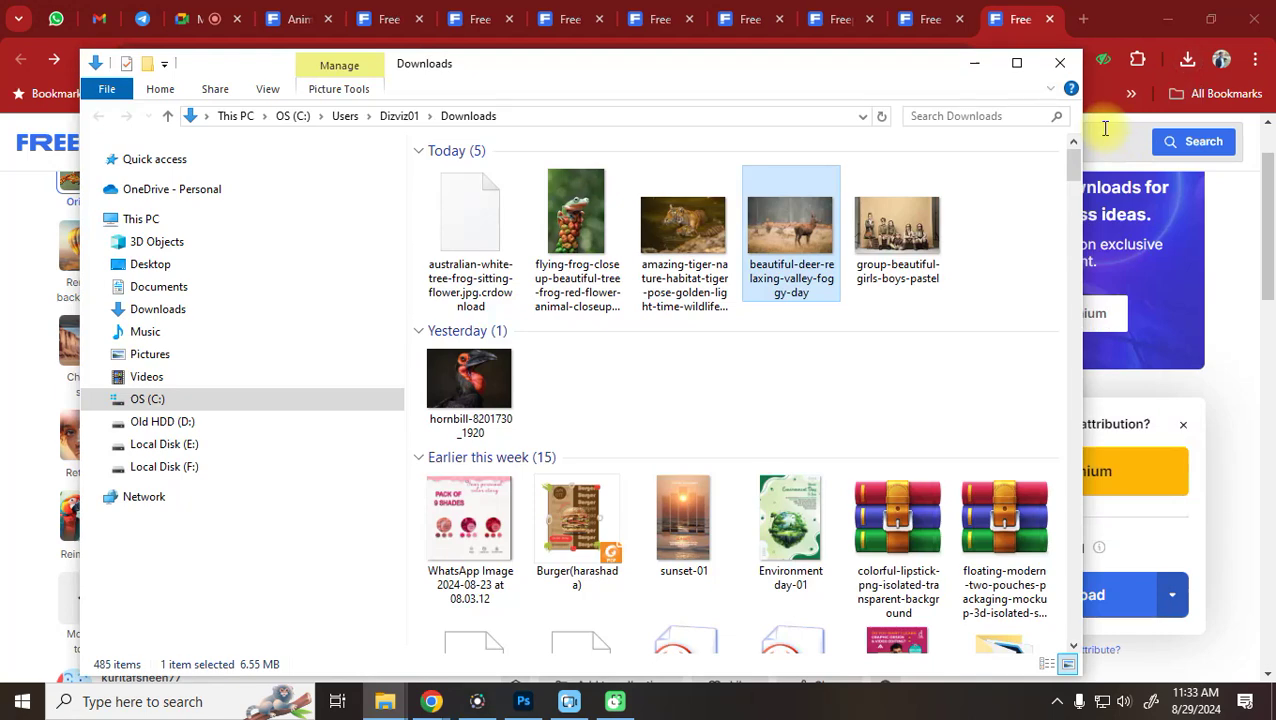
click(630, 372)
right_click(624, 398)
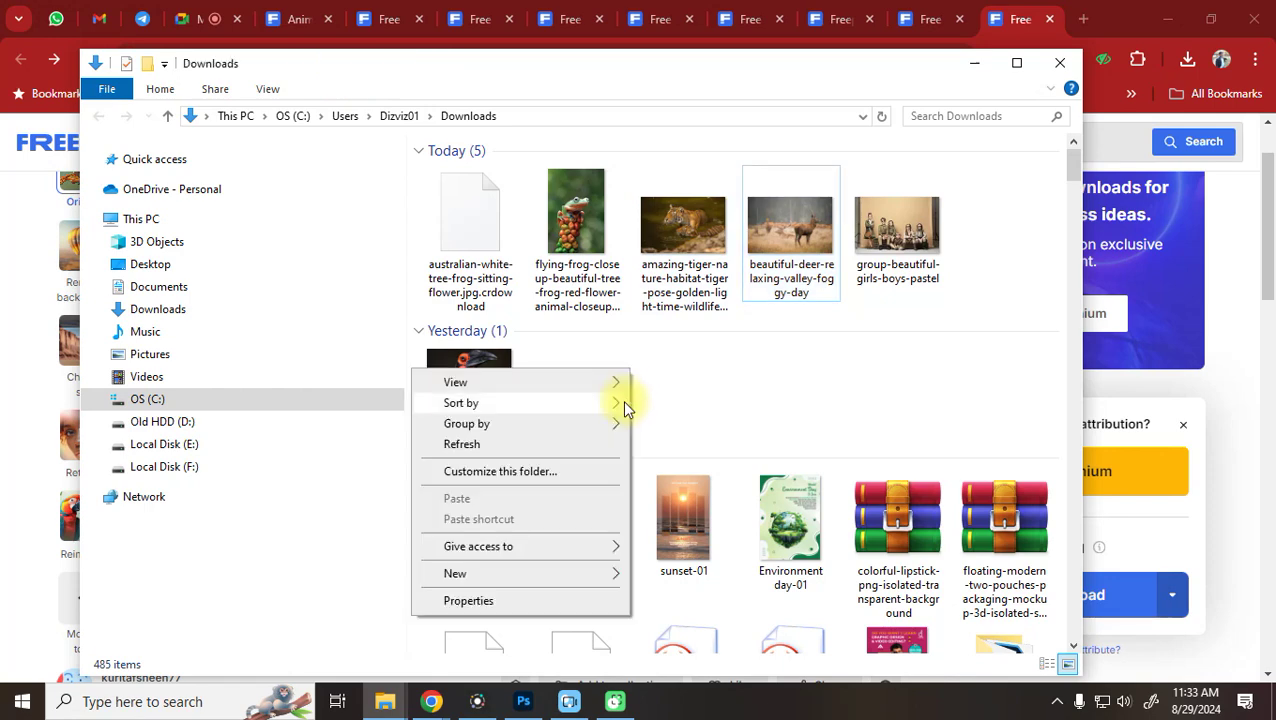
click(474, 445)
Bring the australian-white-tree-frog-sitting-flower photo from the Downloads folder into Photoshop
click(513, 298)
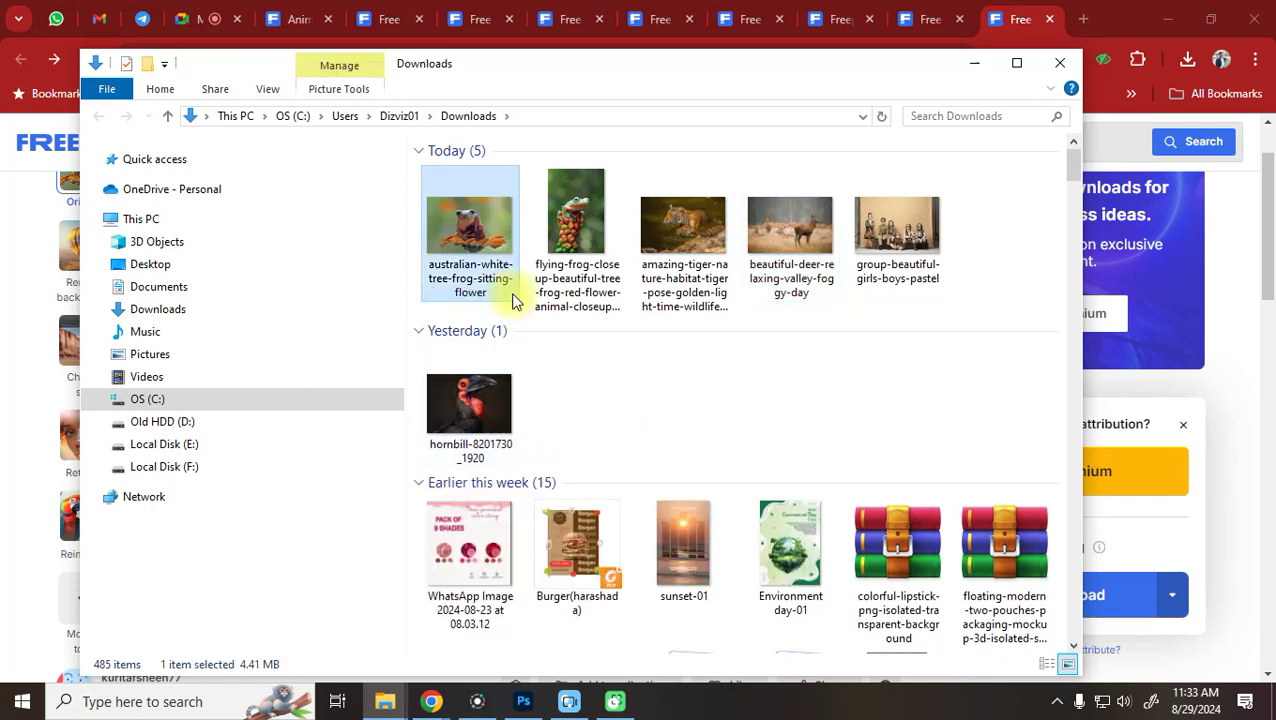
drag(513, 298, 525, 137)
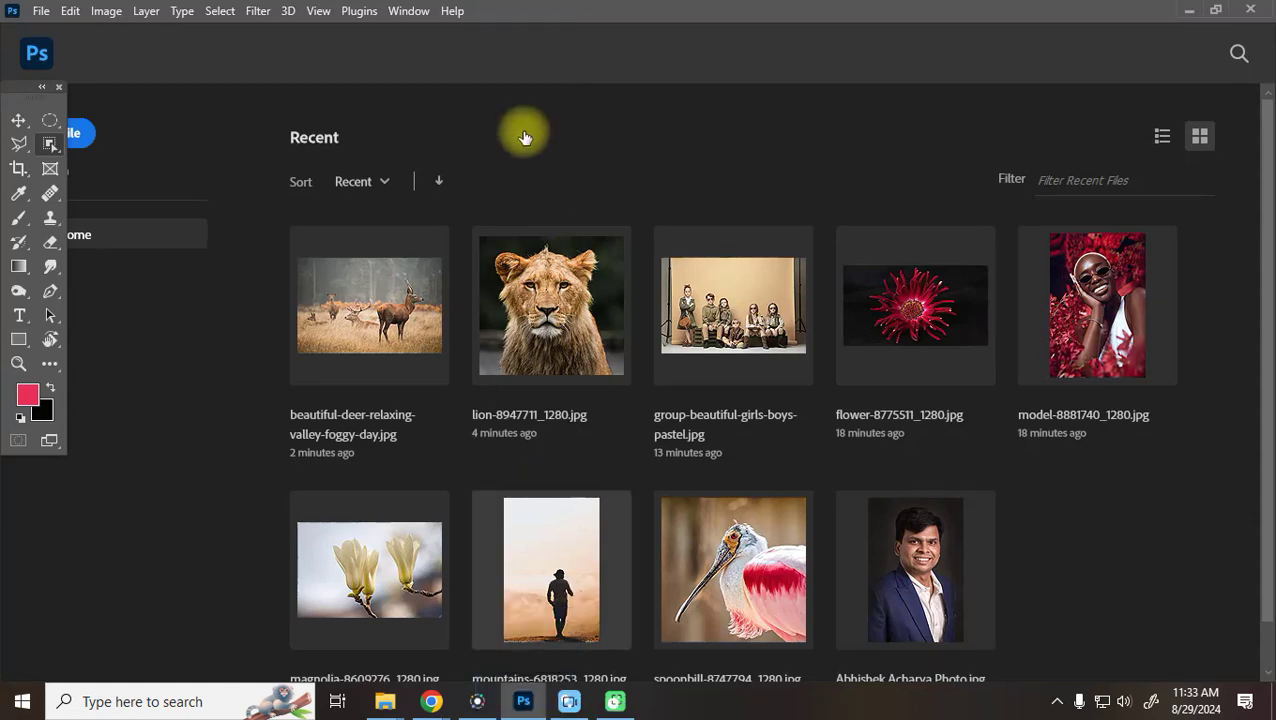